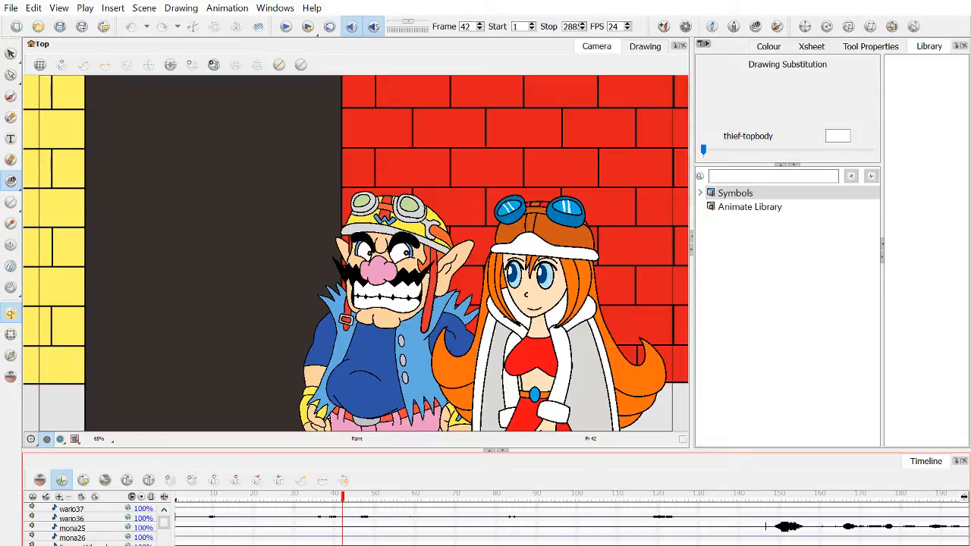
Review the existing animation by scrubbing through the earlier frames and playing the scene back from frame 463.
scroll(389, 203, "down", 2)
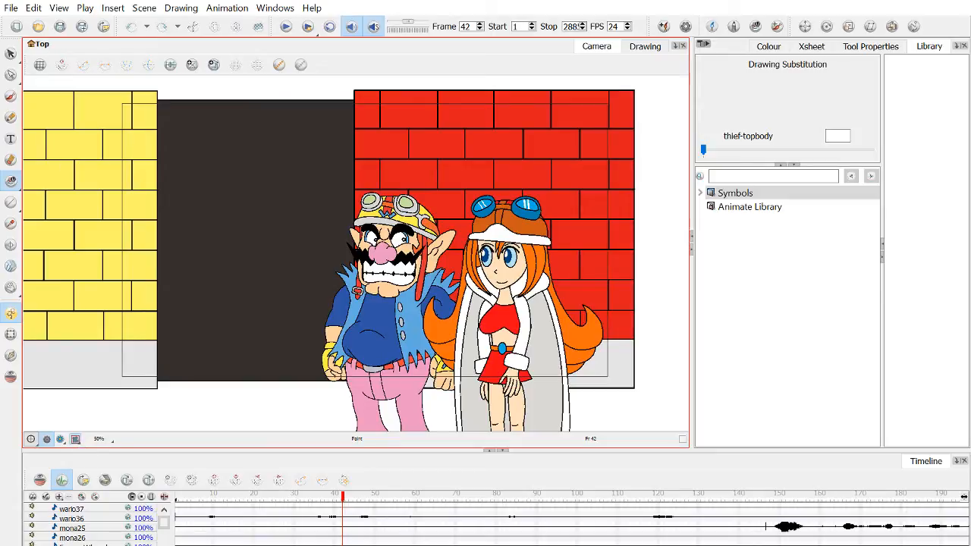
scroll(393, 205, "up", 1)
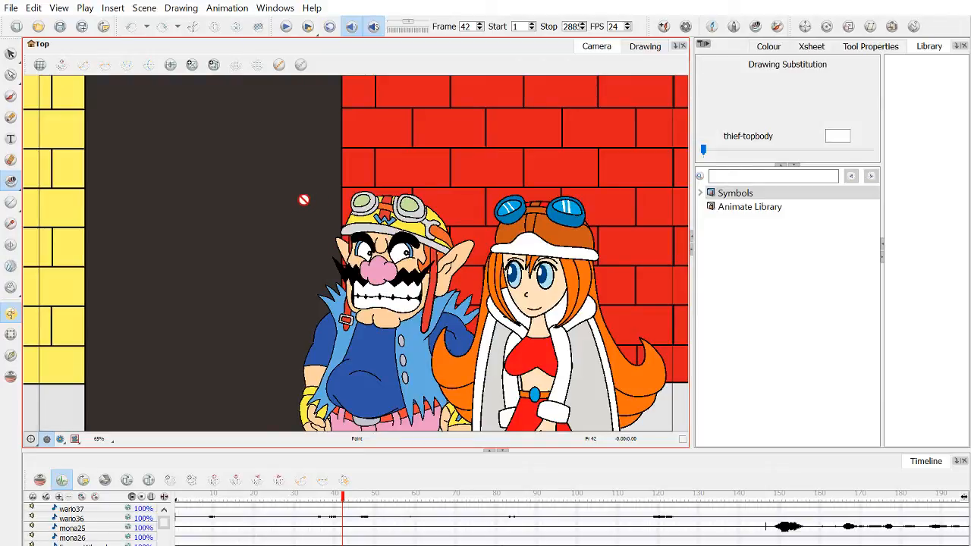
left_click(355, 498)
left_click_drag(357, 504, 362, 506)
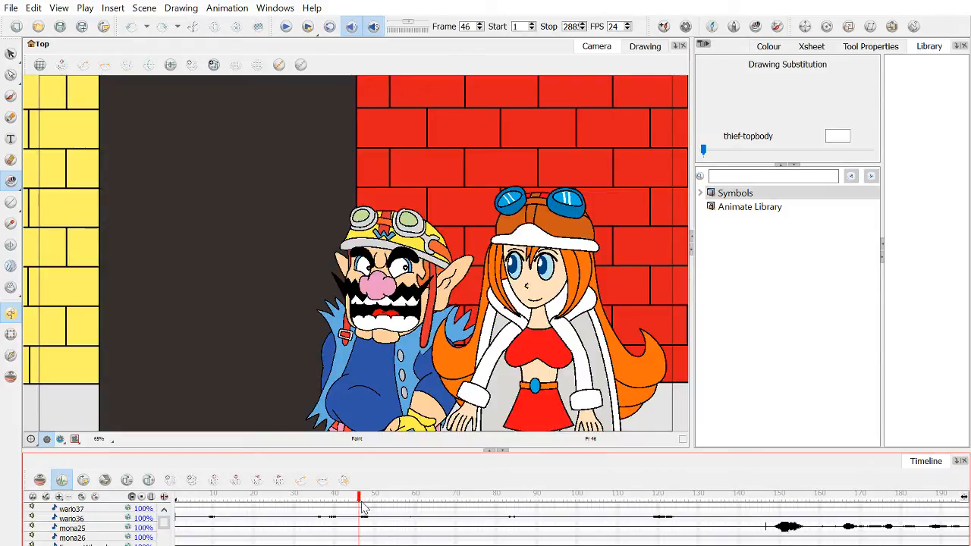
left_click_drag(362, 509, 347, 502)
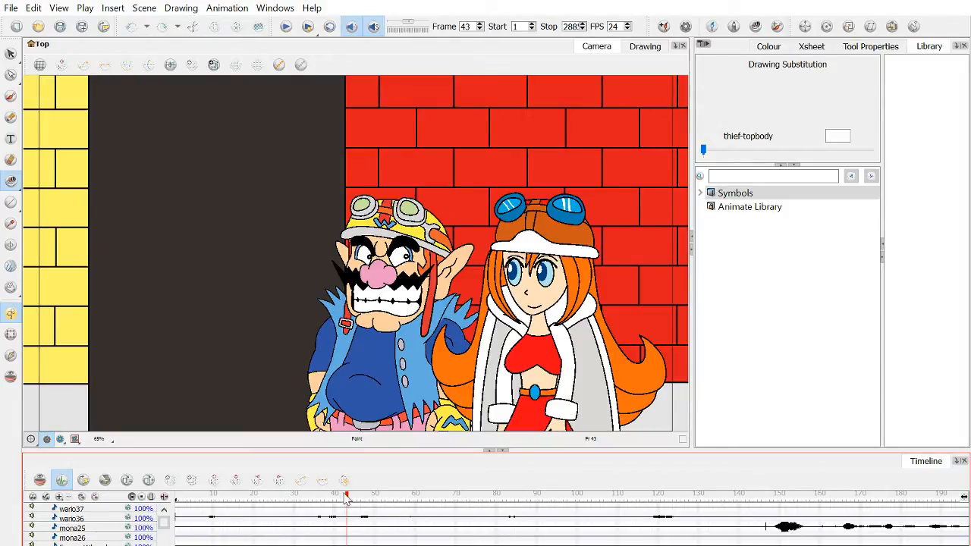
left_click(356, 502)
left_click_drag(356, 503, 866, 519)
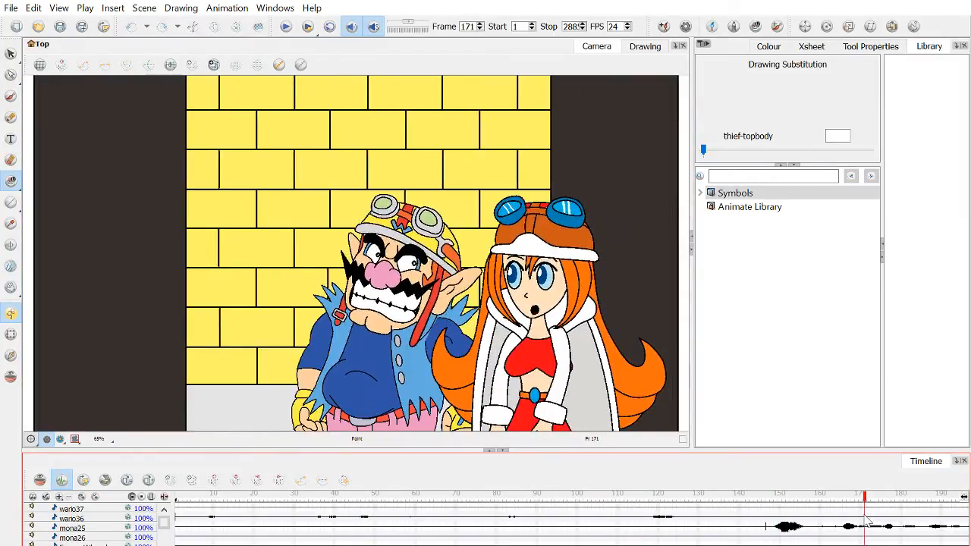
left_click_drag(201, 545, 315, 545)
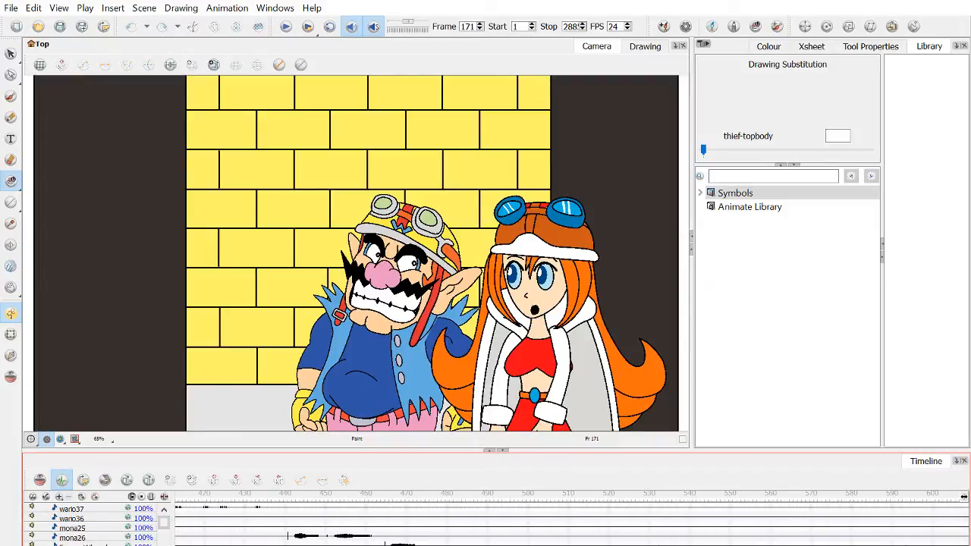
left_click_drag(285, 498, 379, 509)
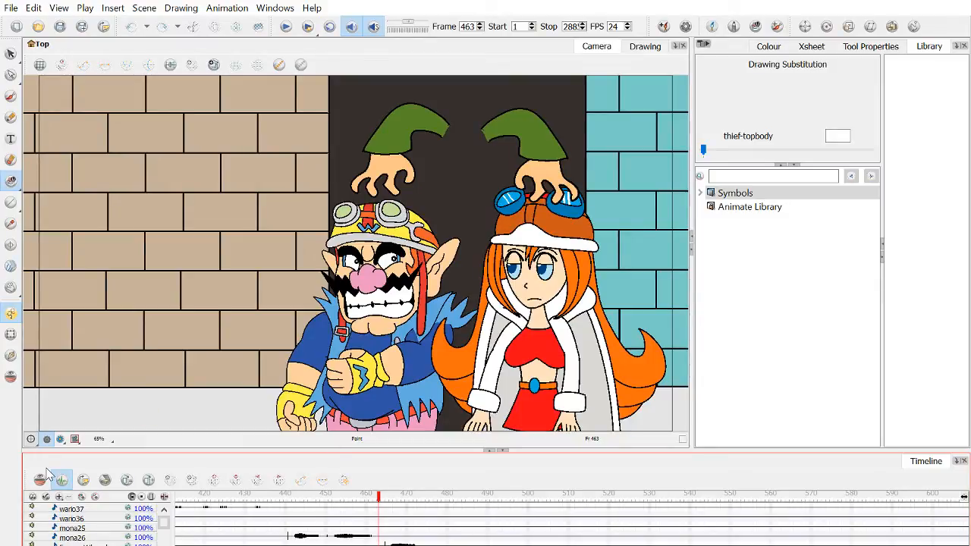
left_click(287, 28)
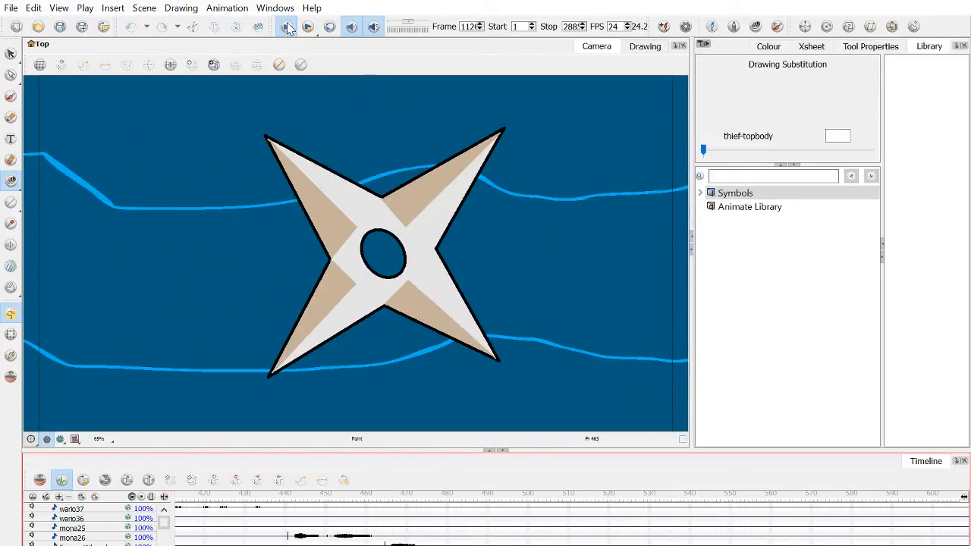
left_click(288, 28)
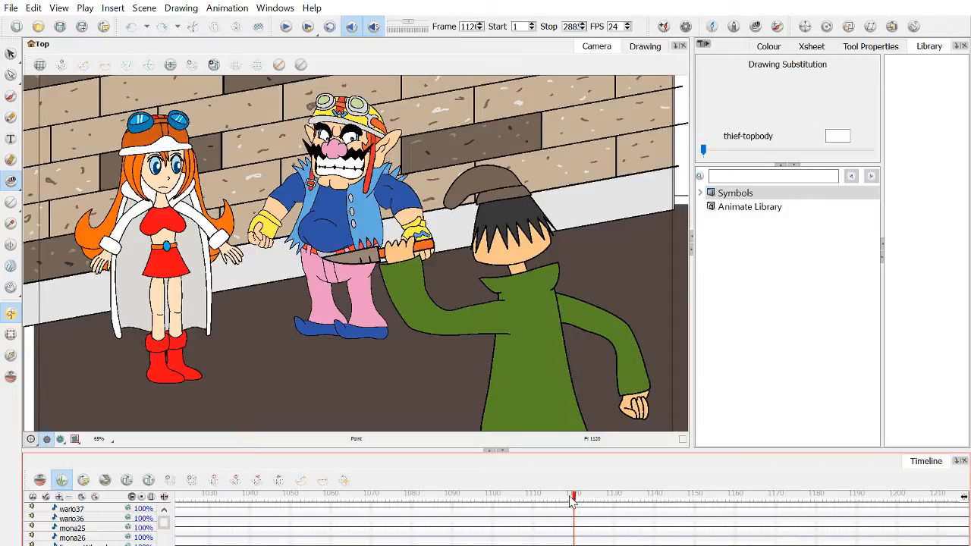
Go to frame 1240 and select the empty cell of the thief-topbody layer.
left_click_drag(574, 506, 503, 483)
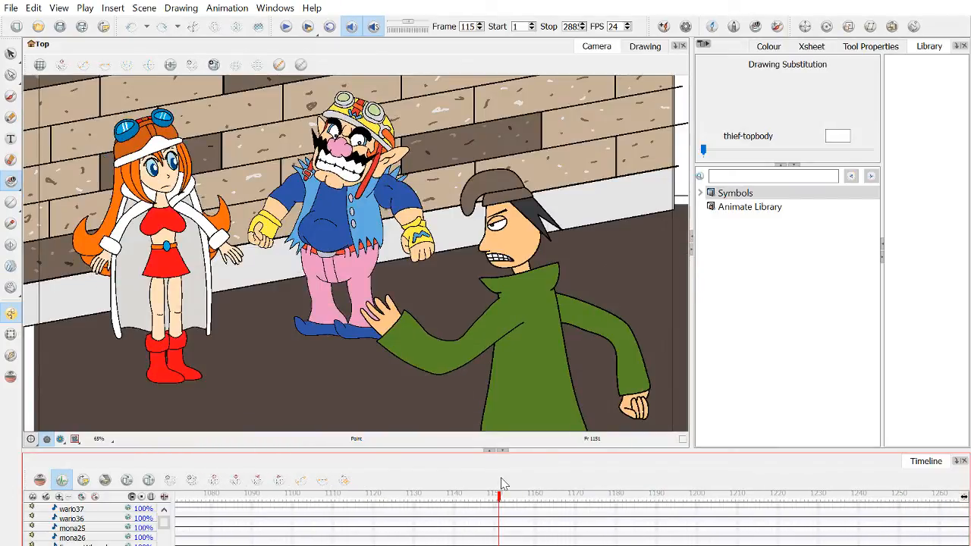
left_click_drag(501, 483, 726, 490)
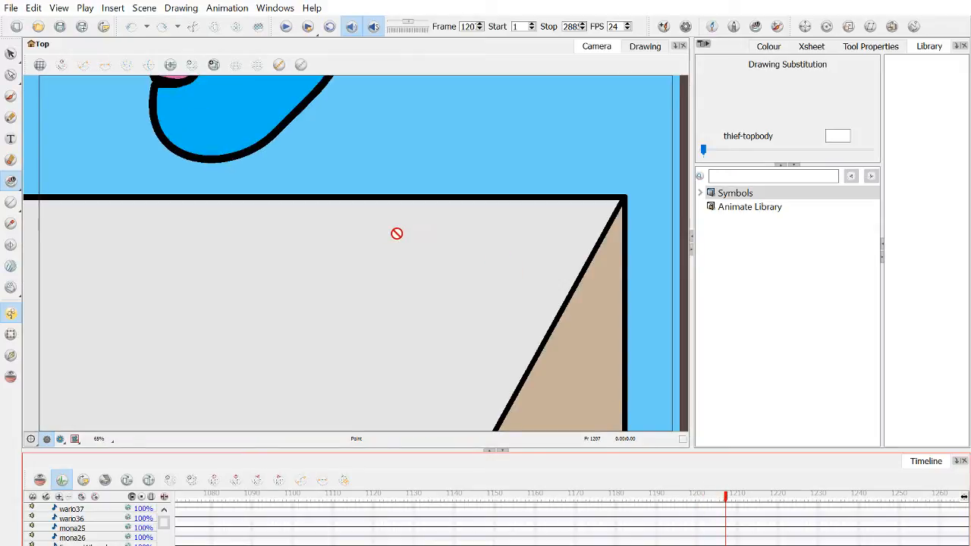
scroll(398, 236, "down", 1)
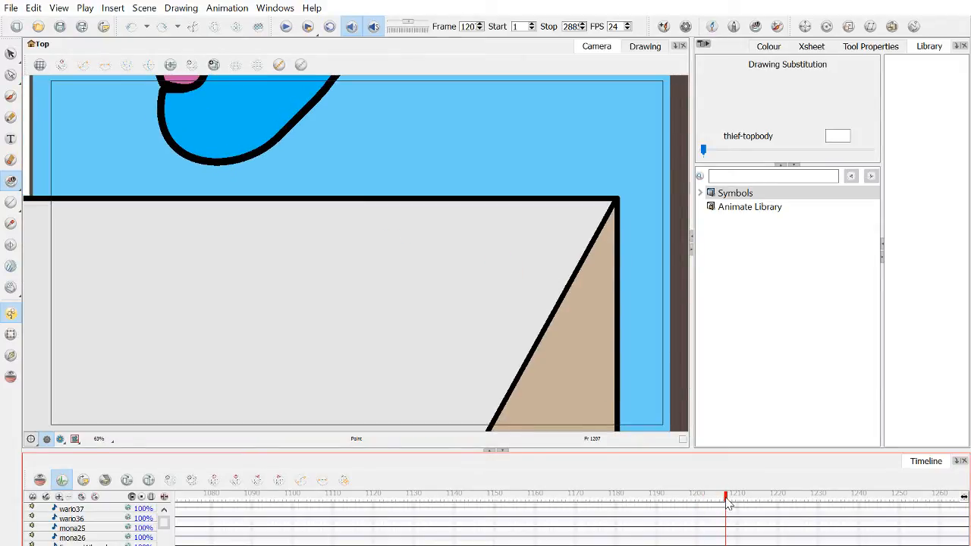
left_click_drag(730, 501, 860, 495)
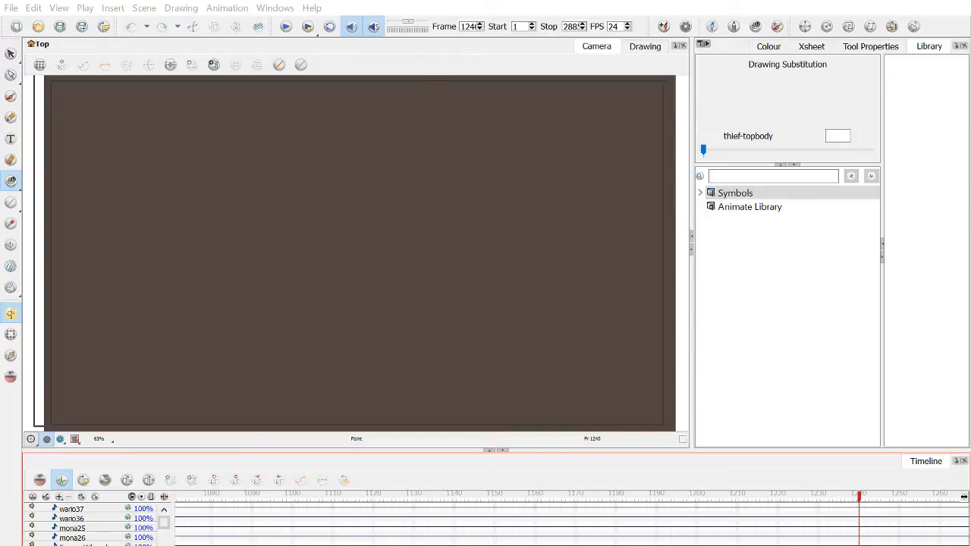
scroll(161, 524, "down", 3)
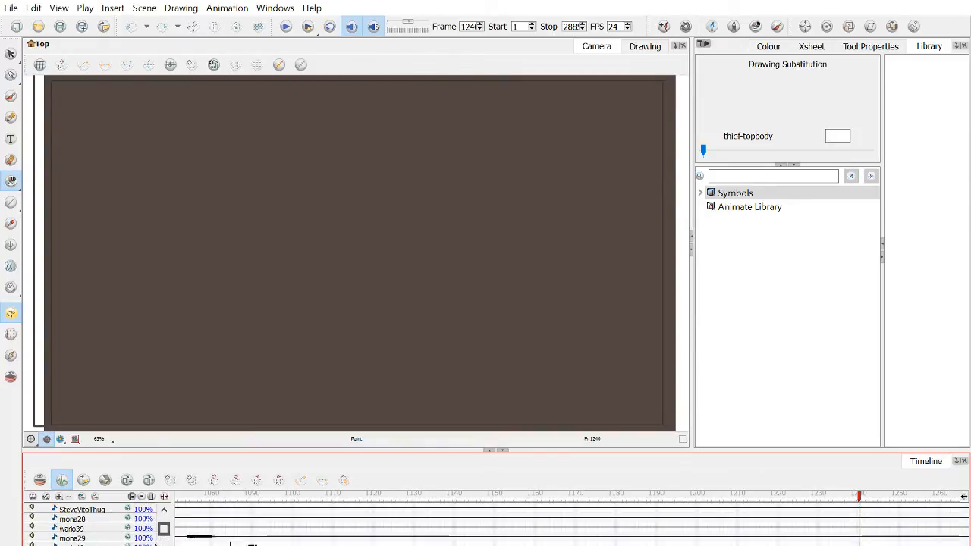
scroll(155, 544, "down", 3)
scroll(155, 531, "down", 5)
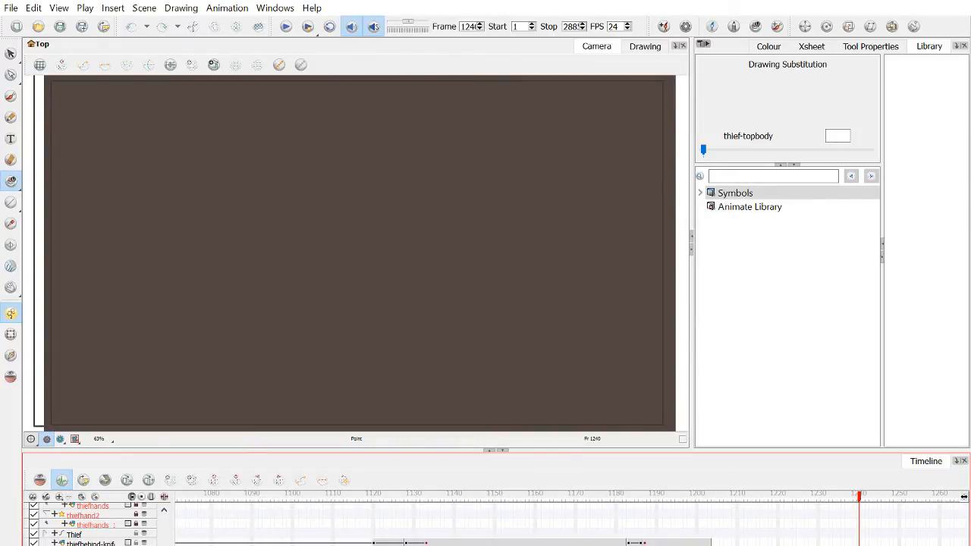
scroll(91, 527, "down", 2)
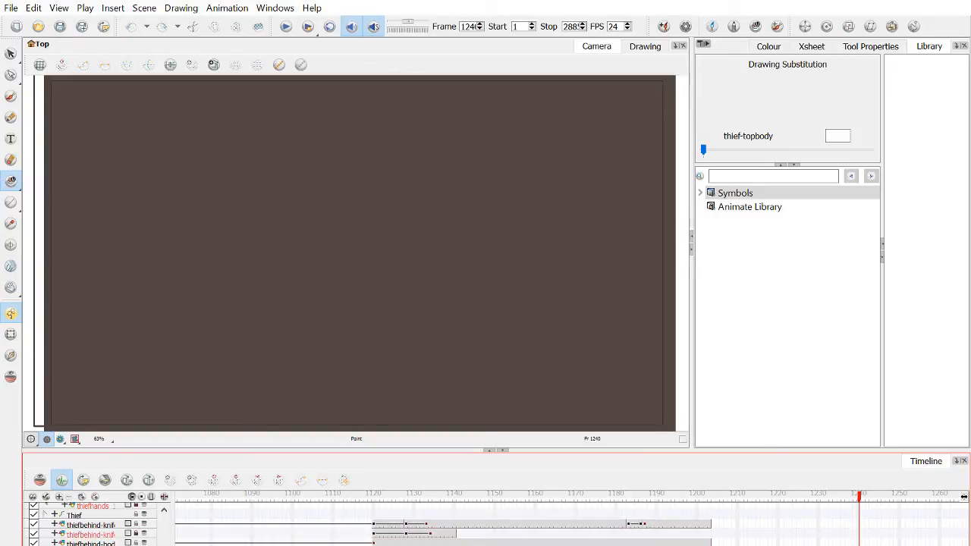
scroll(78, 543, "up", 3)
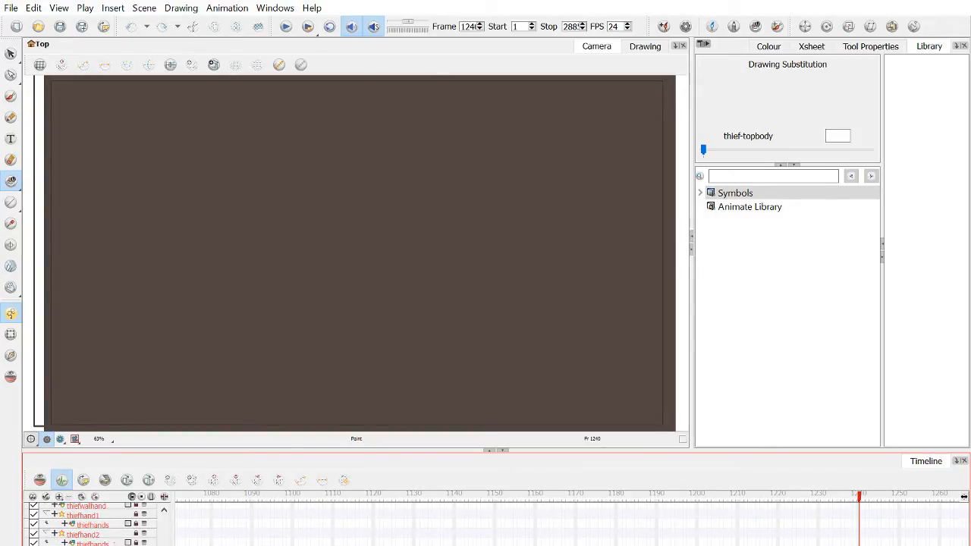
scroll(91, 523, "up", 4)
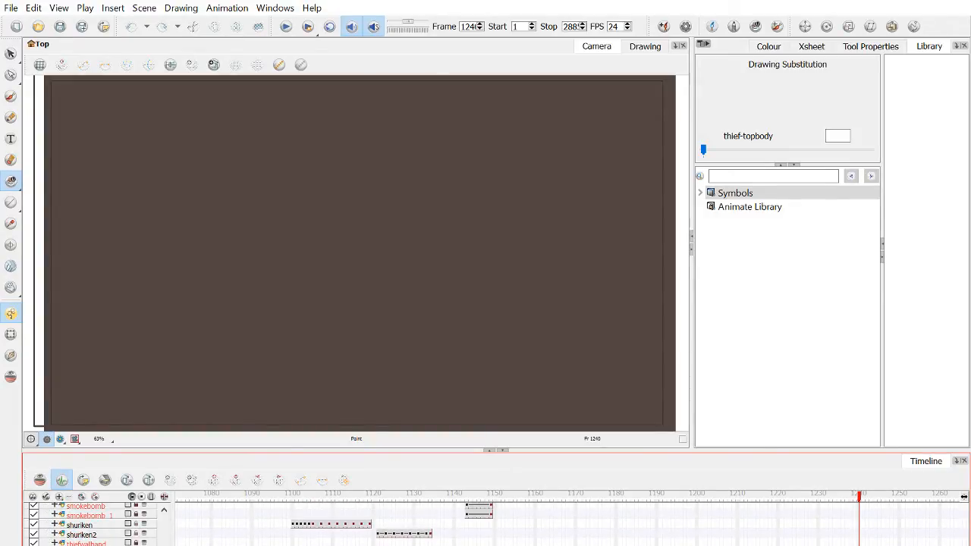
scroll(91, 523, "up", 5)
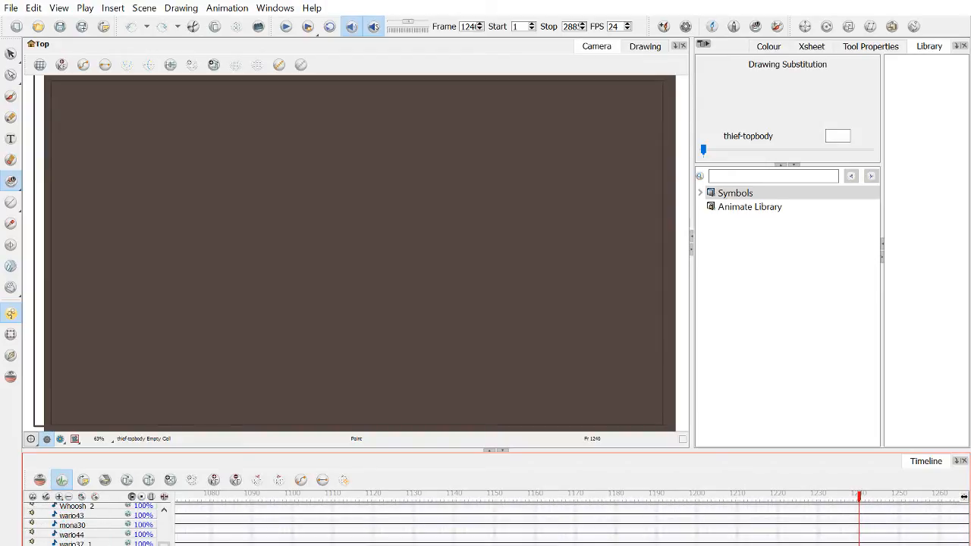
Set the Pencil's maximum size to 8 and draw a large oval for the thief's body in the middle of the frame.
left_click(11, 117)
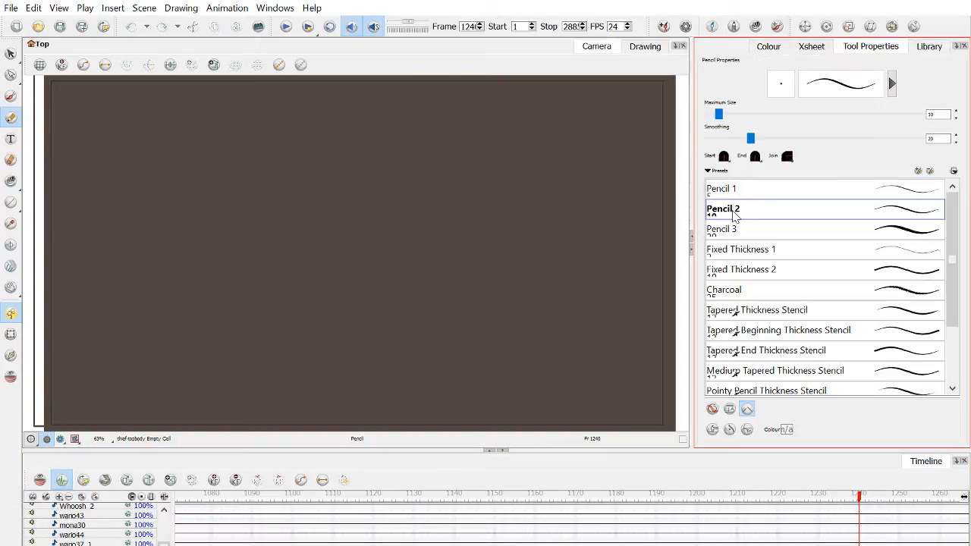
left_click(957, 118)
left_click(957, 118)
mouse_move(262, 229)
left_mouse_down()
mouse_move(403, 237)
mouse_move(383, 312)
left_mouse_up()
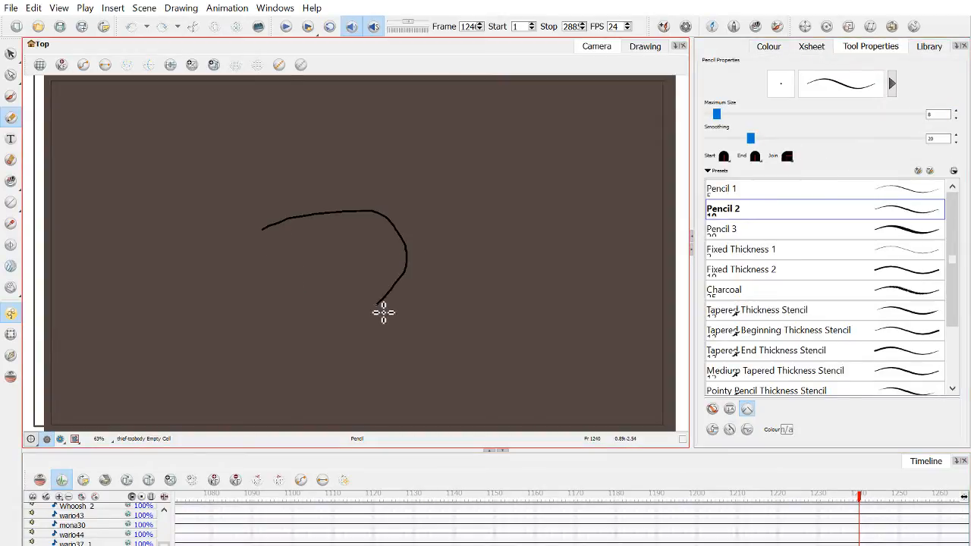
key("ctrl+z")
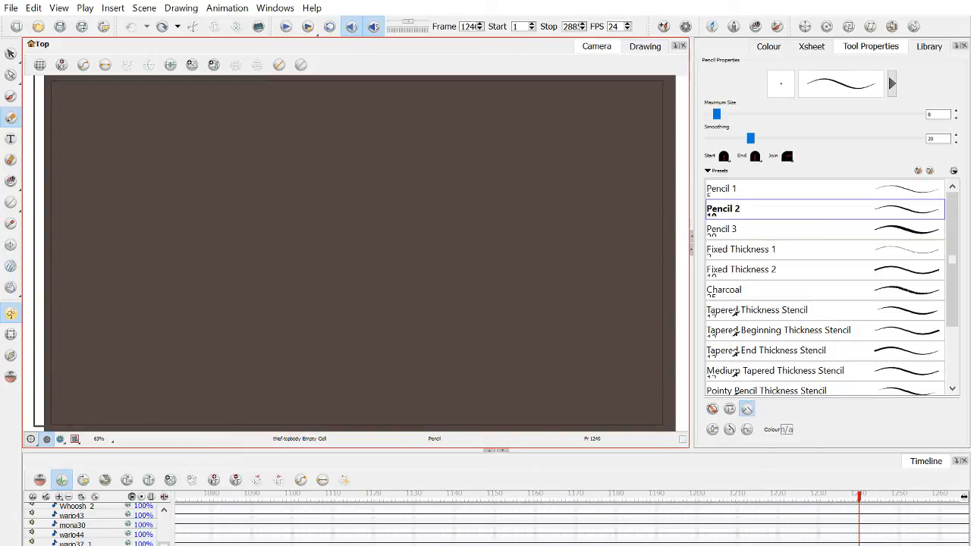
mouse_move(358, 328)
left_mouse_down()
mouse_move(253, 205)
mouse_move(494, 297)
mouse_move(338, 325)
left_mouse_up()
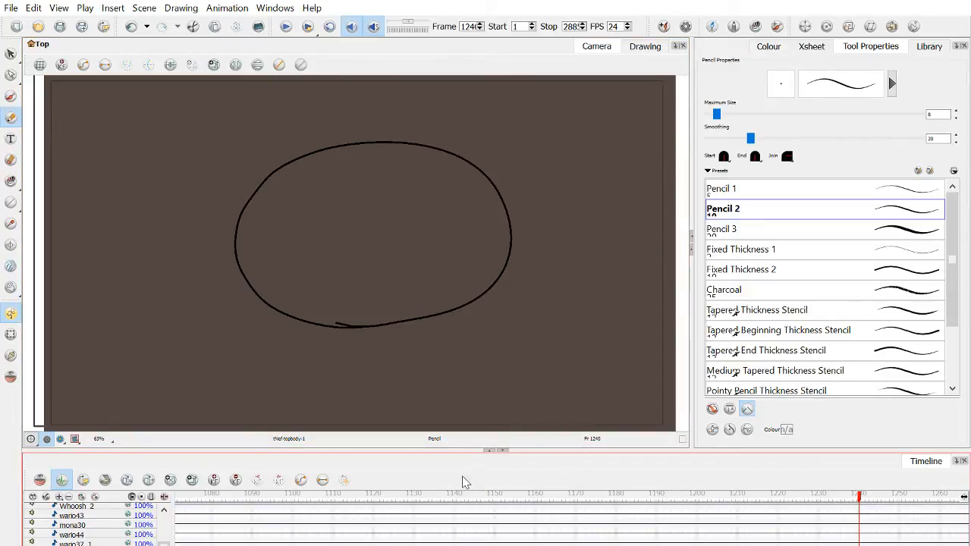
Select the thief-tophead layer's empty cell at frame 1240 and draw a smaller head oval inside the body oval.
key("Delete")
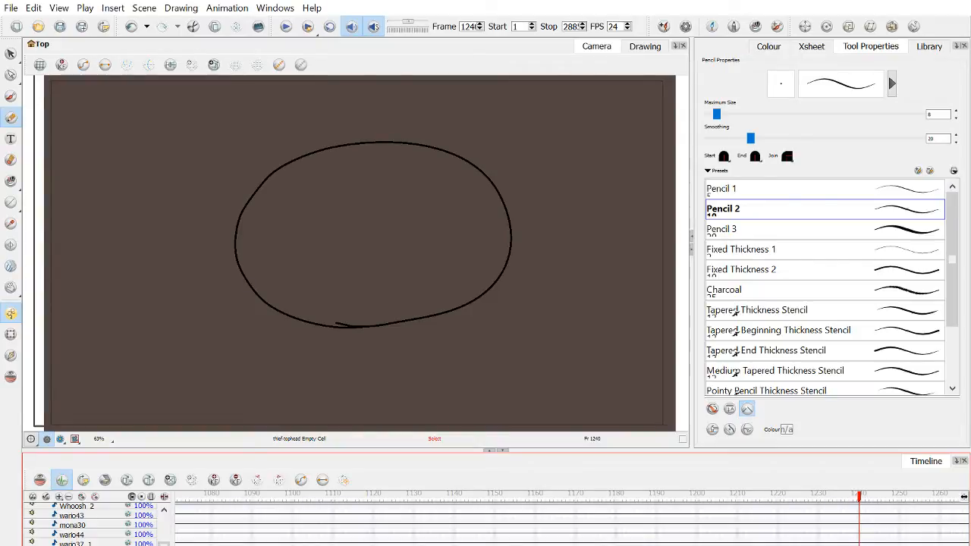
key("comma")
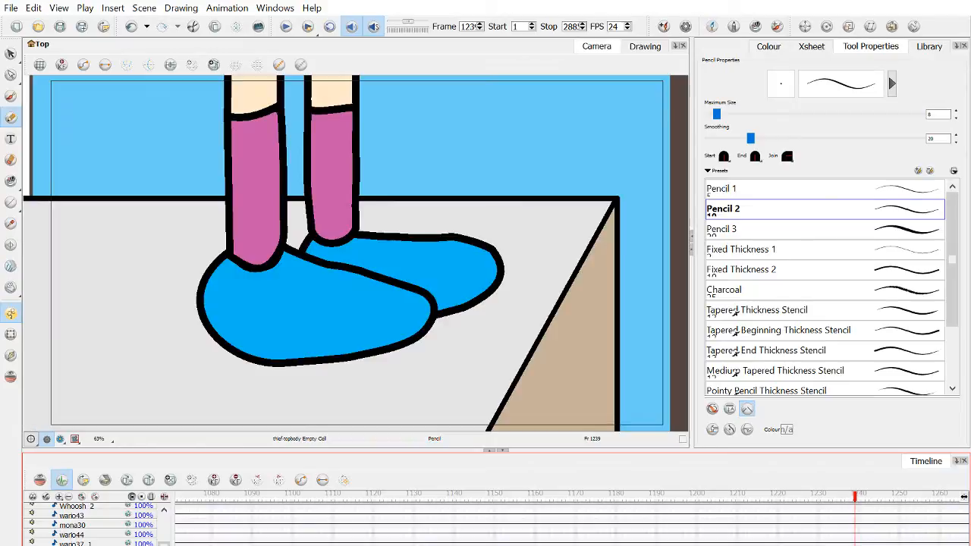
key("period")
key("period")
key("comma")
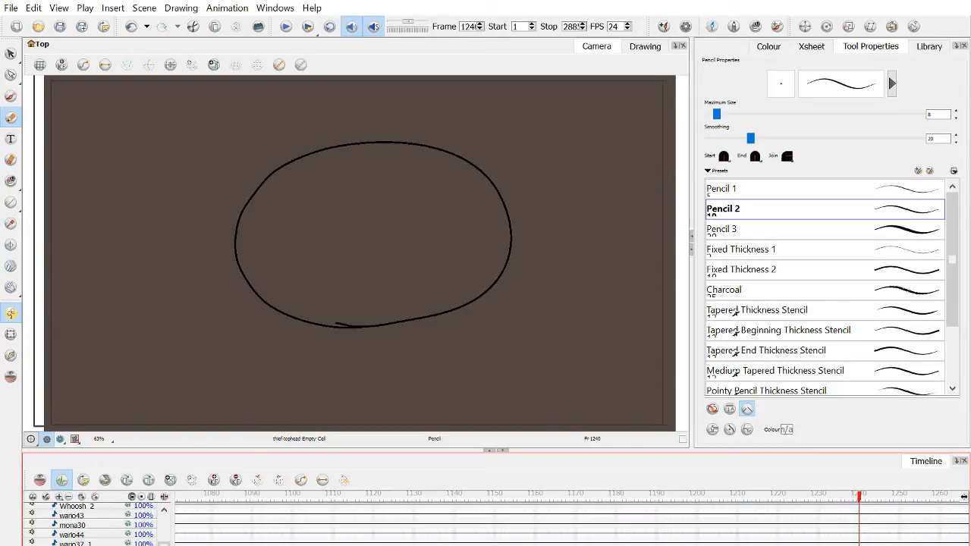
mouse_move(334, 276)
left_mouse_down()
mouse_move(341, 210)
mouse_move(427, 247)
mouse_move(371, 279)
mouse_move(359, 268)
mouse_move(422, 261)
mouse_move(350, 266)
mouse_move(317, 255)
mouse_move(327, 214)
mouse_move(405, 216)
mouse_move(390, 271)
left_mouse_up()
key("ctrl+z")
key("ctrl+shift+z")
key("ctrl+z")
key("ctrl+z")
mouse_move(356, 299)
left_mouse_down()
mouse_move(434, 199)
mouse_move(363, 298)
left_mouse_up()
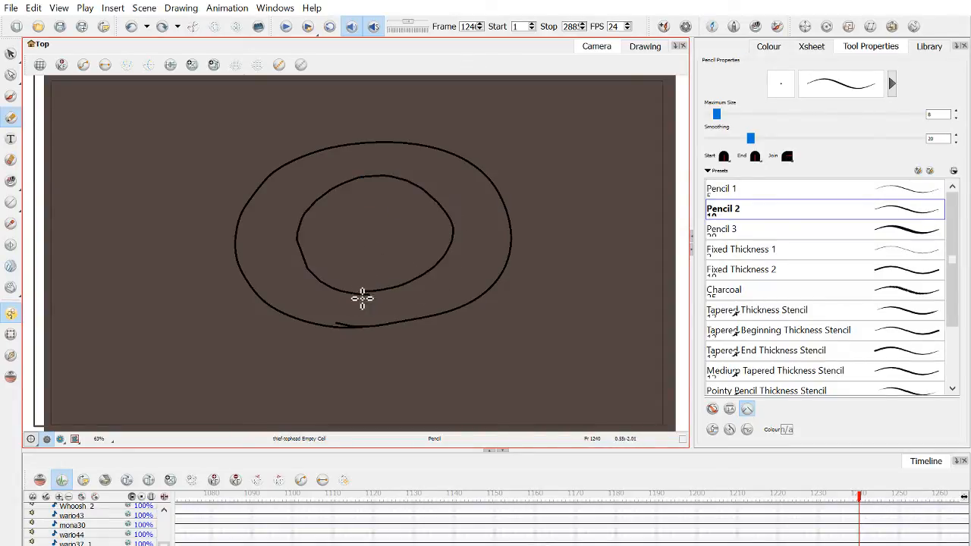
Move the head oval down with the Transform tool, close to the body oval's lower edge.
left_click(11, 54)
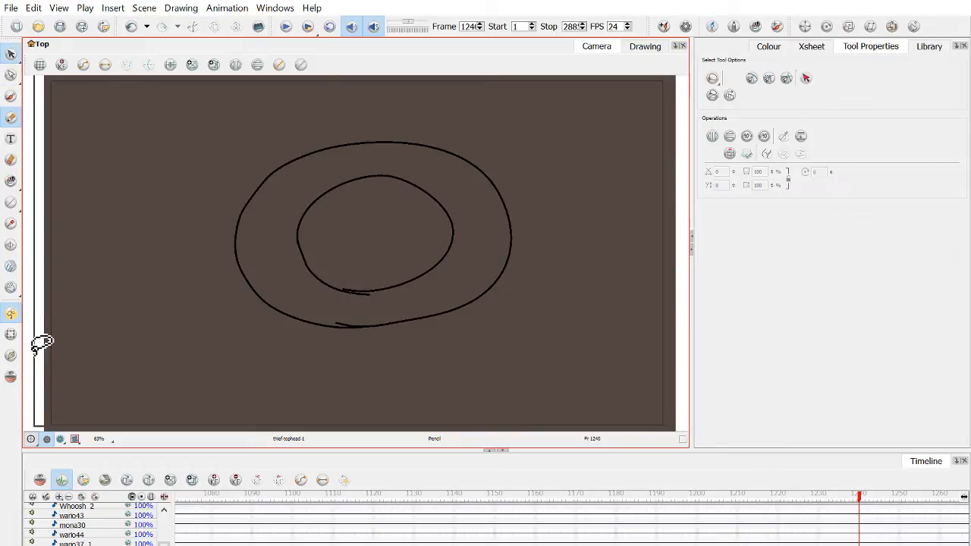
left_click(11, 334)
left_click(412, 298)
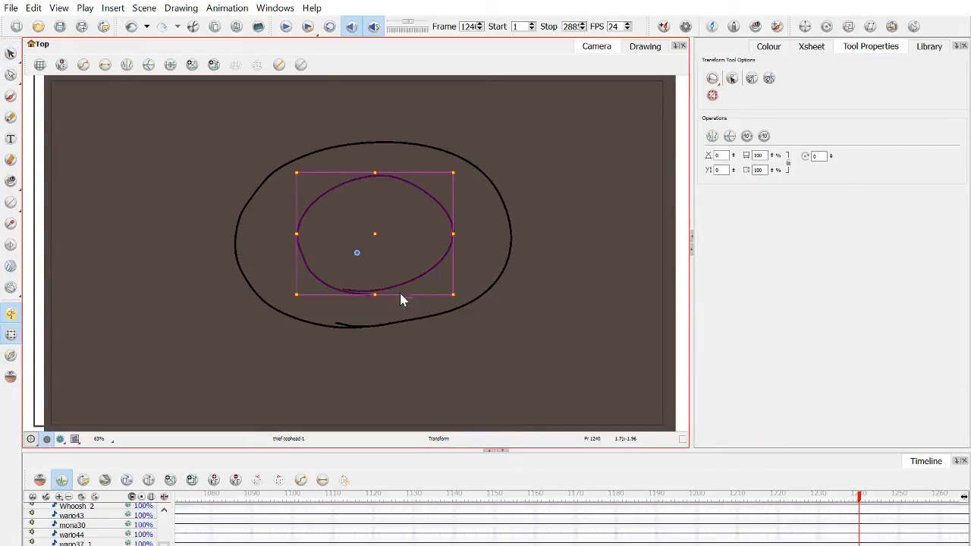
mouse_move(401, 300)
left_mouse_down()
mouse_move(405, 329)
mouse_move(407, 314)
left_mouse_up()
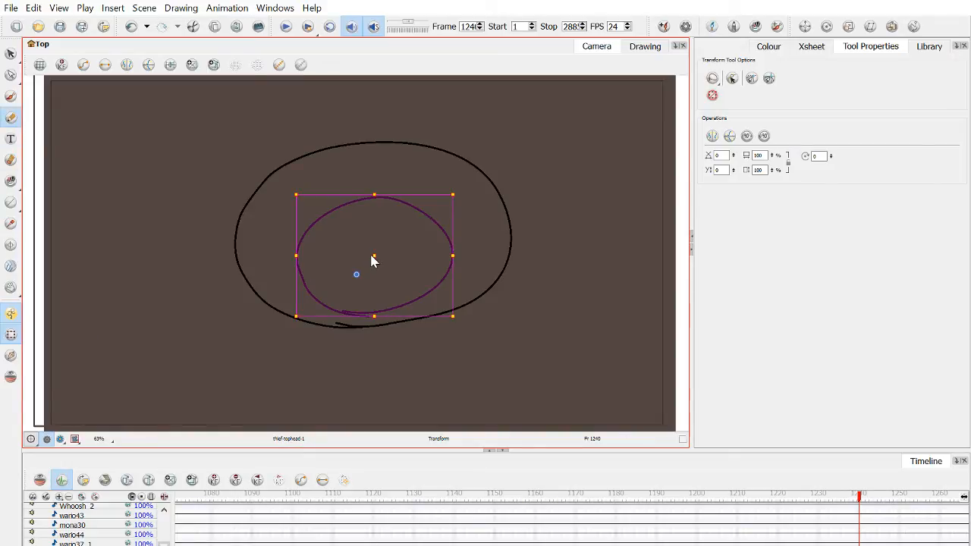
Draw a tall rounded arch that rises from inside the head oval and extends past the body oval's upper right edge.
scroll(372, 253, "up", 1)
key("space")
left_click_drag(381, 258, 392, 305)
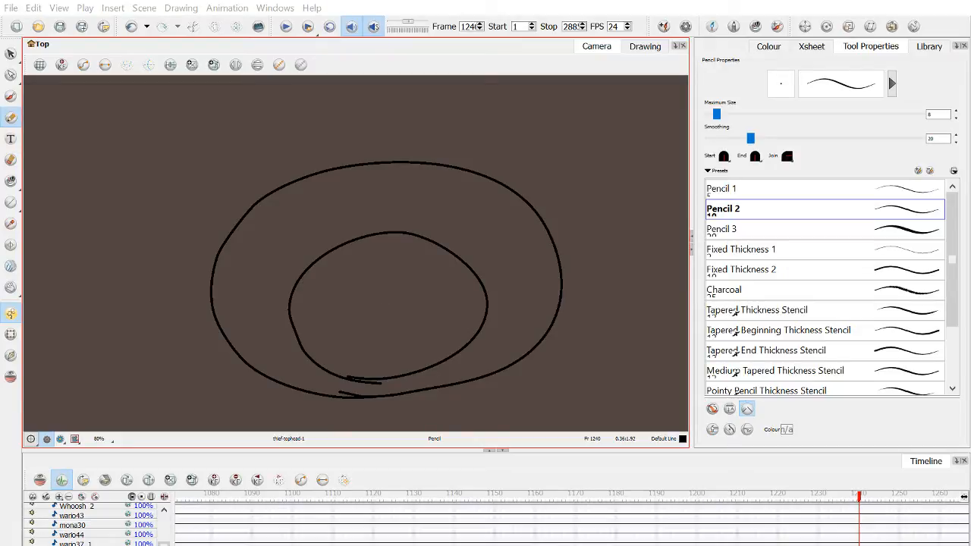
mouse_move(357, 285)
left_mouse_down()
mouse_move(426, 182)
mouse_move(510, 180)
mouse_move(499, 249)
mouse_move(446, 287)
left_mouse_up()
key("ctrl+z")
mouse_move(359, 258)
left_mouse_down()
mouse_move(538, 196)
mouse_move(474, 298)
left_mouse_up()
key("ctrl+z")
mouse_move(352, 260)
left_mouse_down()
mouse_move(460, 154)
mouse_move(471, 307)
left_mouse_up()
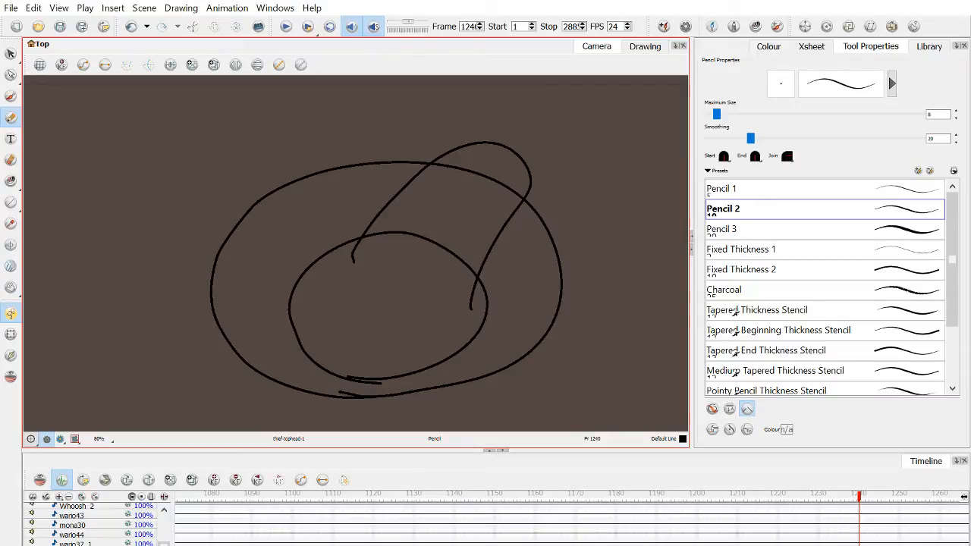
Draw a curved line inside the head oval joining the arch's two lower ends.
left_click_drag(353, 251, 434, 354)
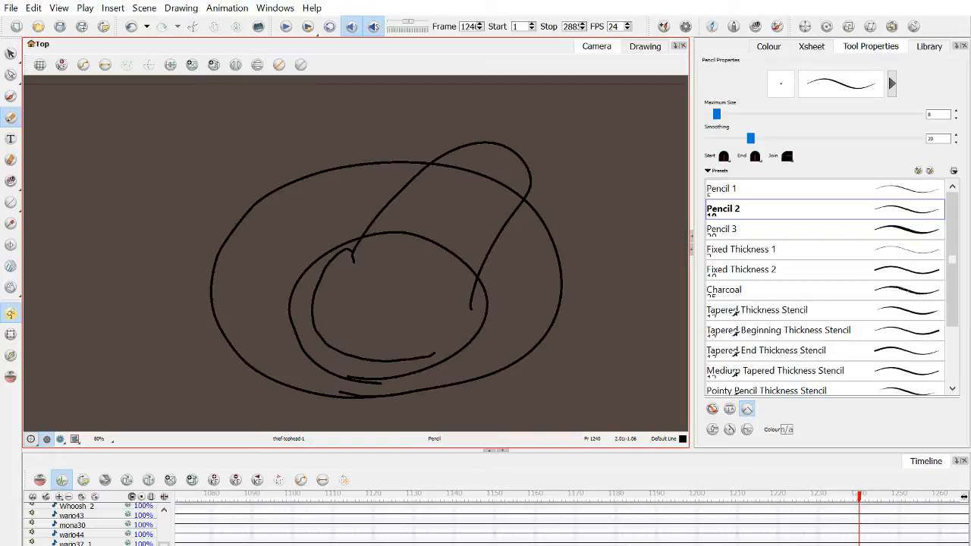
key("ctrl+z")
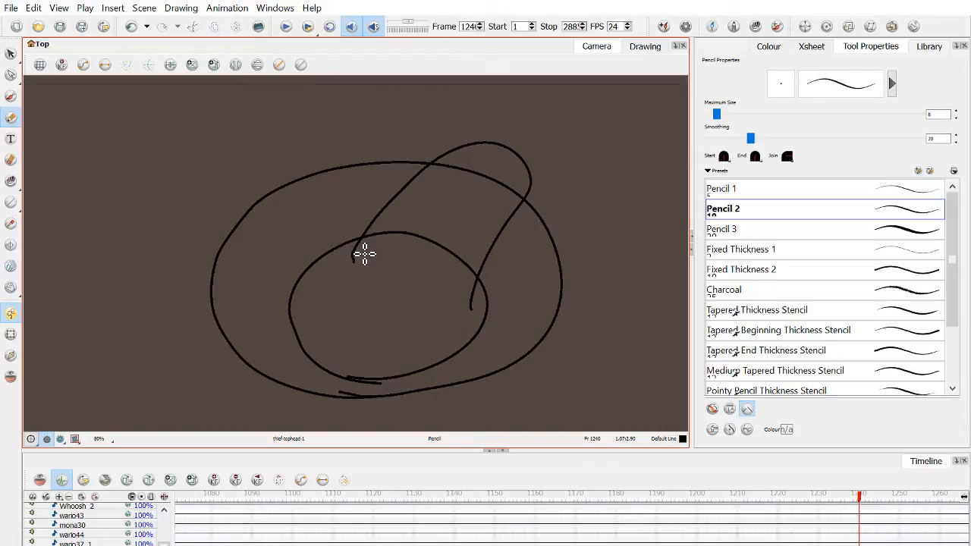
left_click_drag(354, 258, 475, 302)
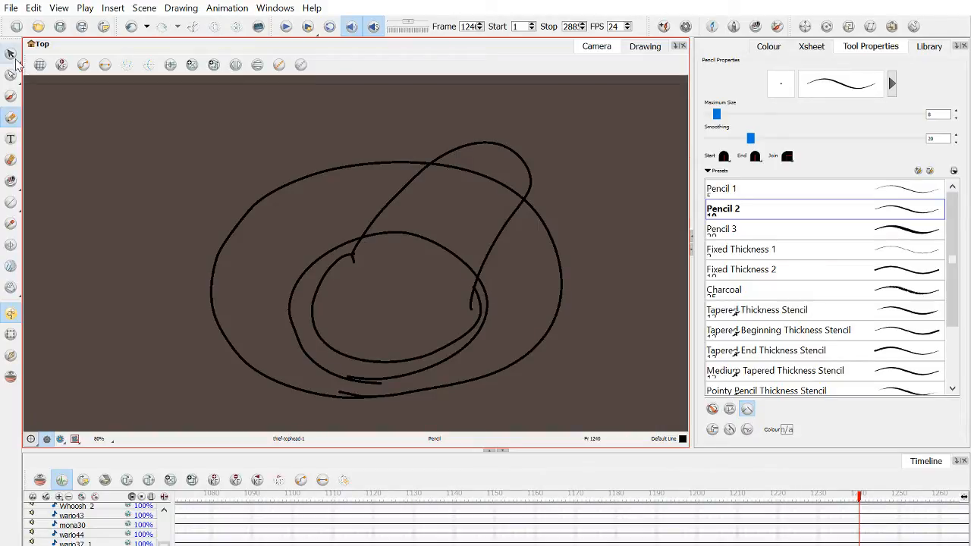
Cut away the upper section of the head oval between the arch's two sides with the Cutter tool.
key("alt+t")
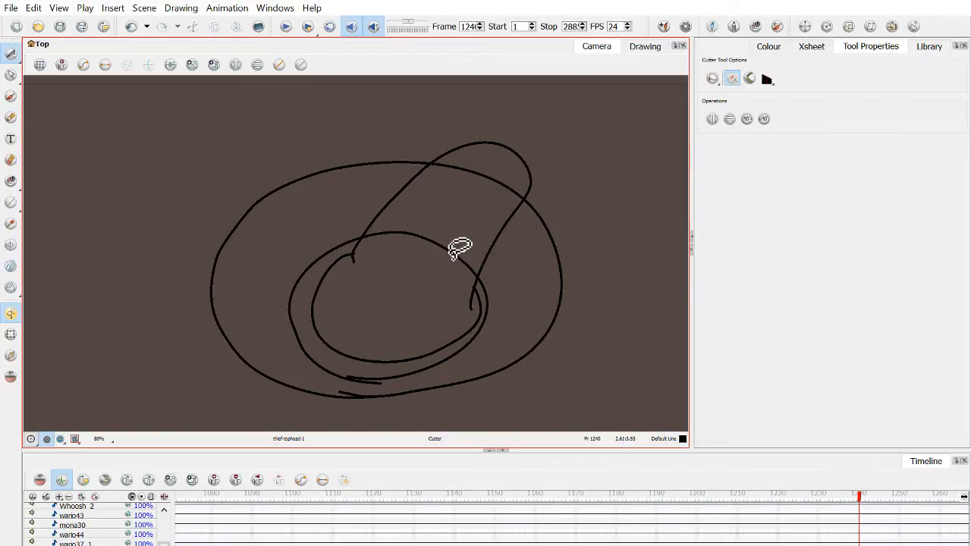
scroll(438, 235, "up", 3)
scroll(440, 237, "down", 4)
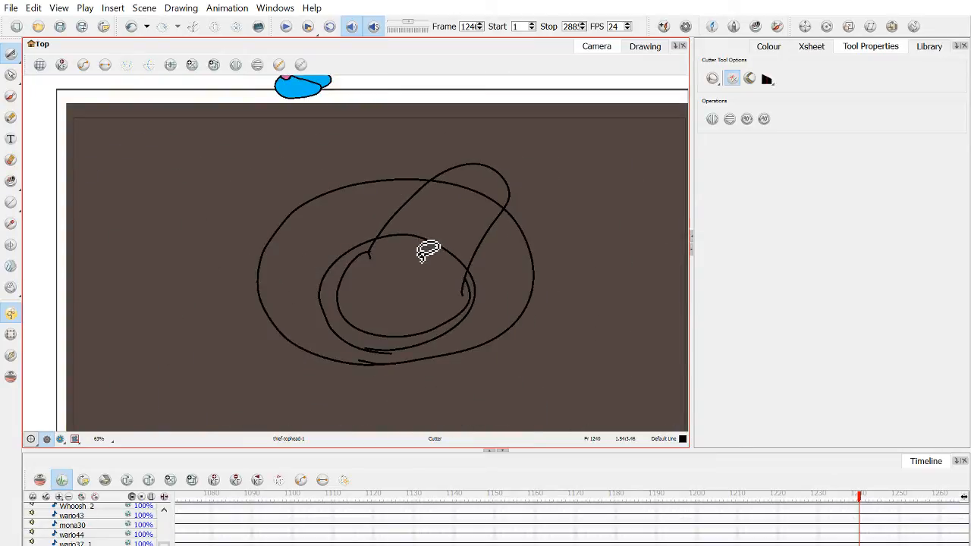
scroll(429, 247, "up", 4)
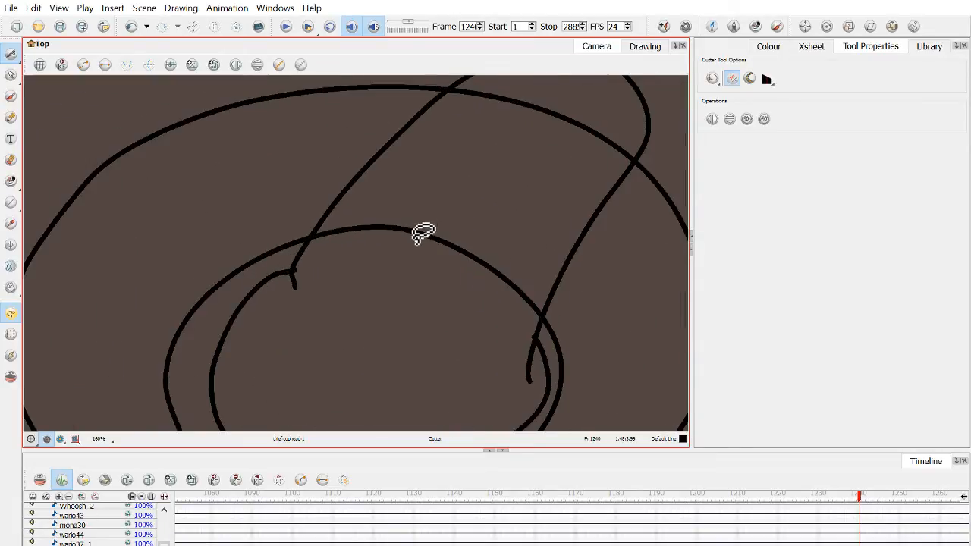
left_click(423, 229)
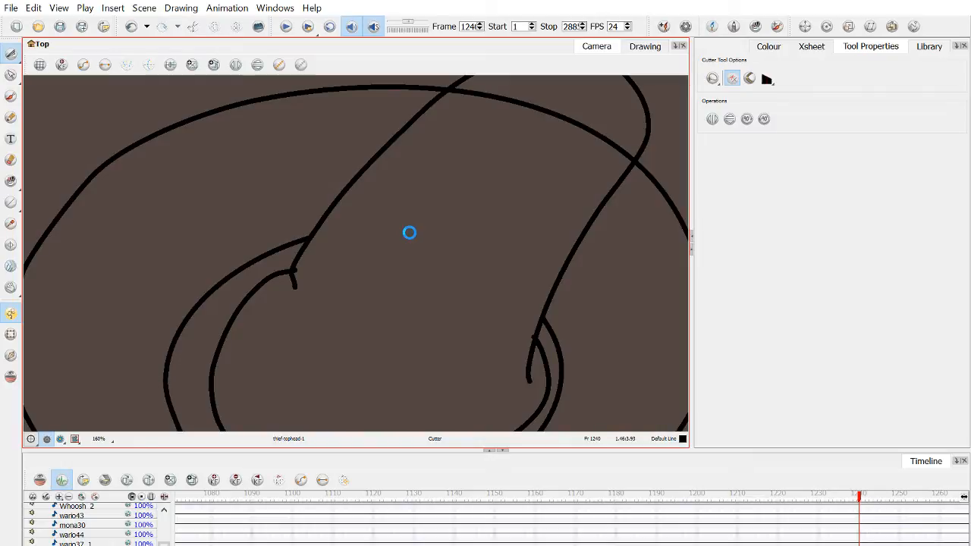
scroll(361, 269, "down", 3)
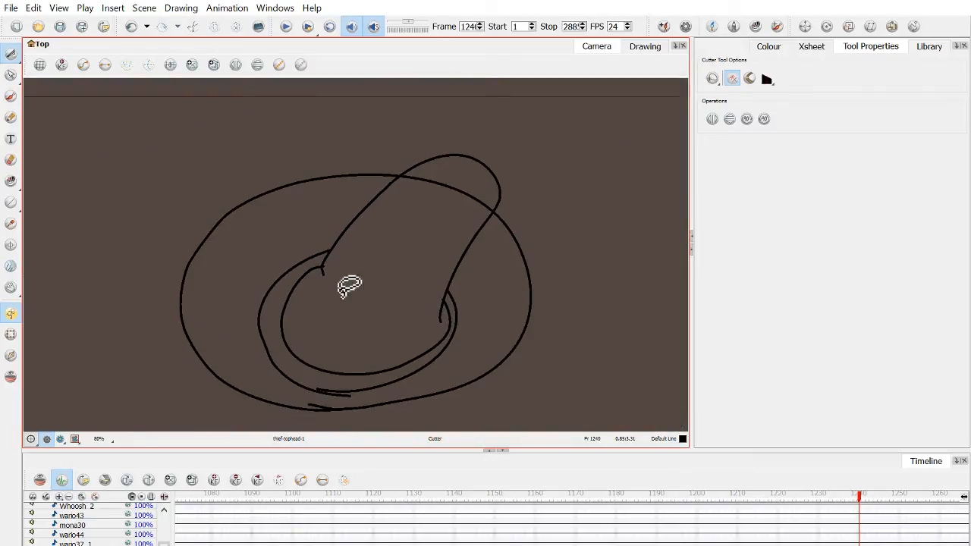
Erase the overlapping end of the head oval's lower line with the Eraser's maximum size at 11.4.
left_click(10, 117)
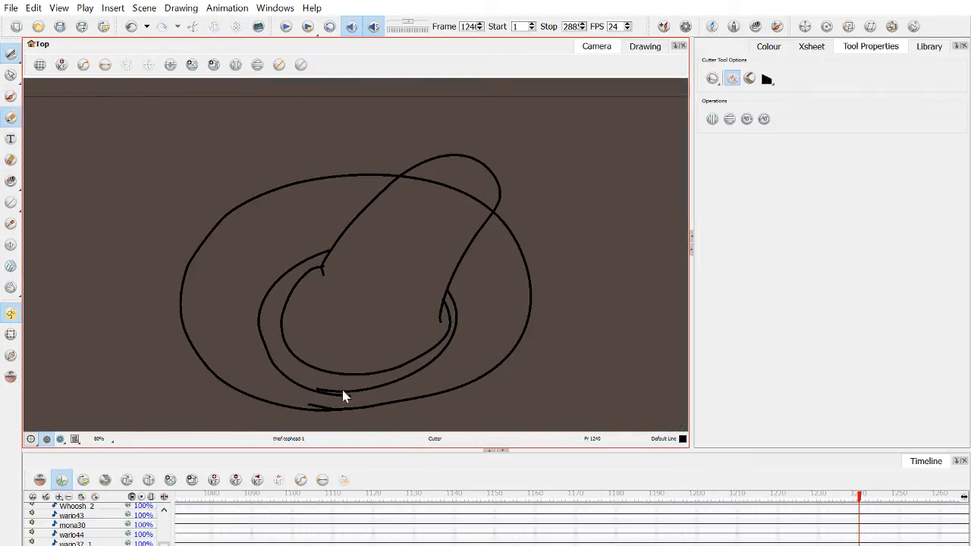
key("alt+/")
scroll(336, 384, "up", 5)
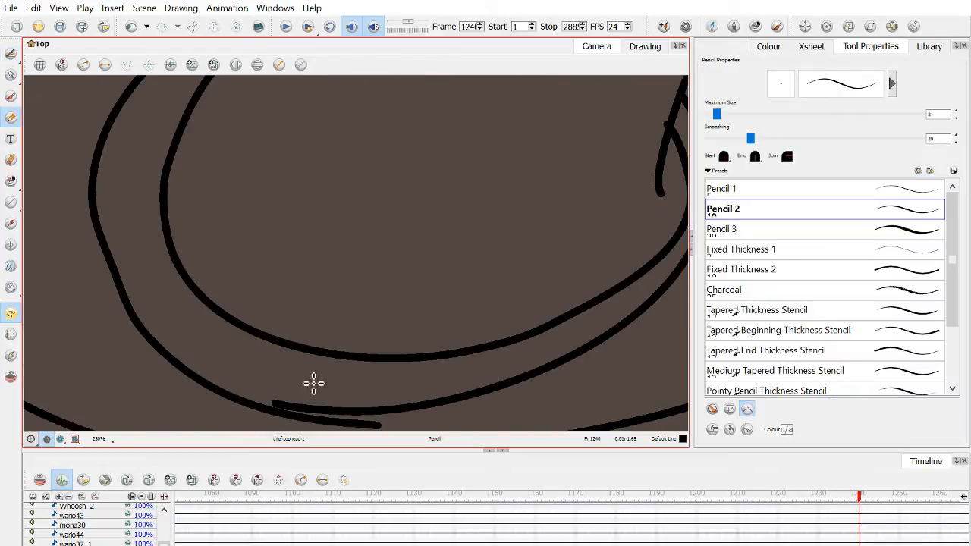
left_click(11, 160)
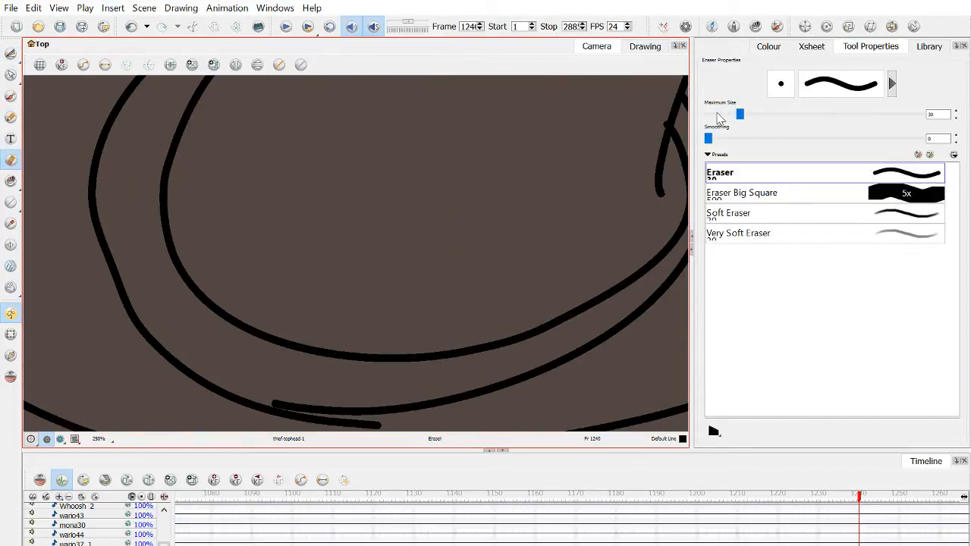
left_click_drag(739, 115, 720, 118)
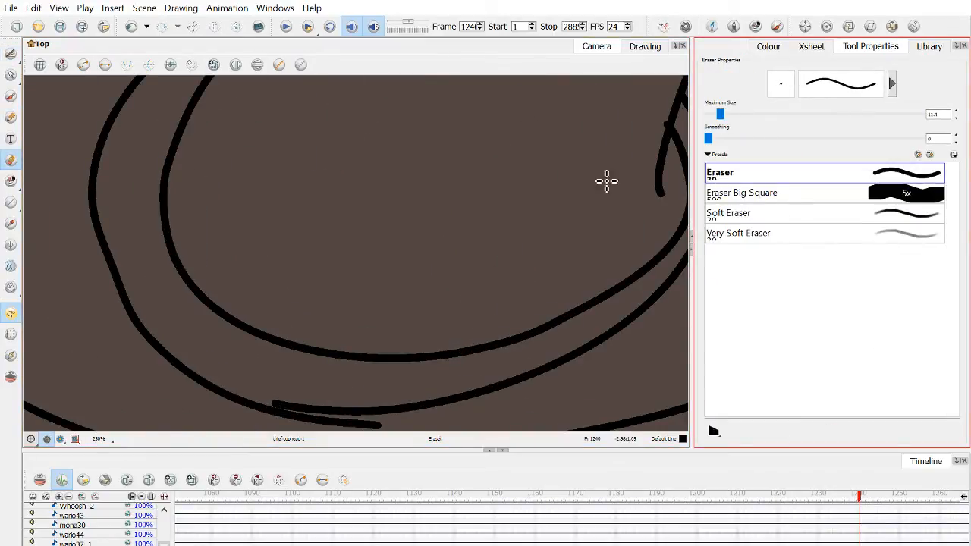
left_click_drag(282, 347, 343, 289)
mouse_move(424, 374)
left_mouse_down()
mouse_move(458, 377)
mouse_move(388, 374)
mouse_move(298, 346)
mouse_move(379, 381)
mouse_move(403, 374)
mouse_move(383, 362)
left_mouse_up()
key("ctrl+z")
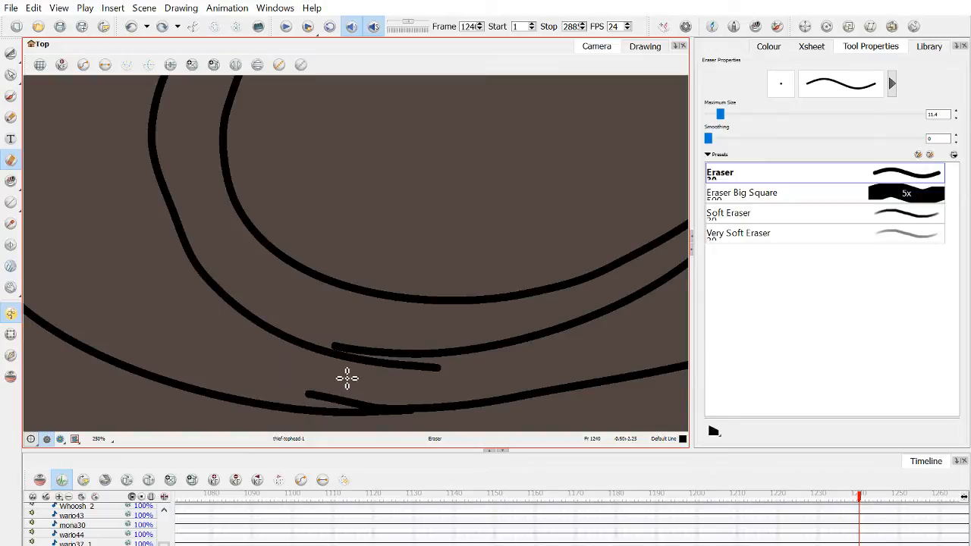
mouse_move(305, 346)
left_mouse_down()
mouse_move(340, 362)
mouse_move(438, 372)
left_mouse_up()
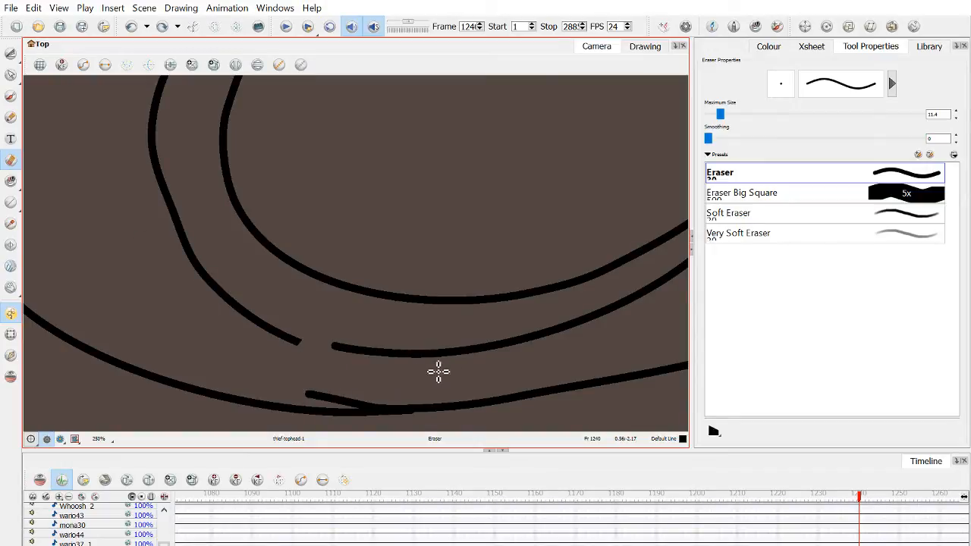
Join the erased end of the head oval to its other lower end with the Contour Editor.
left_click(10, 74)
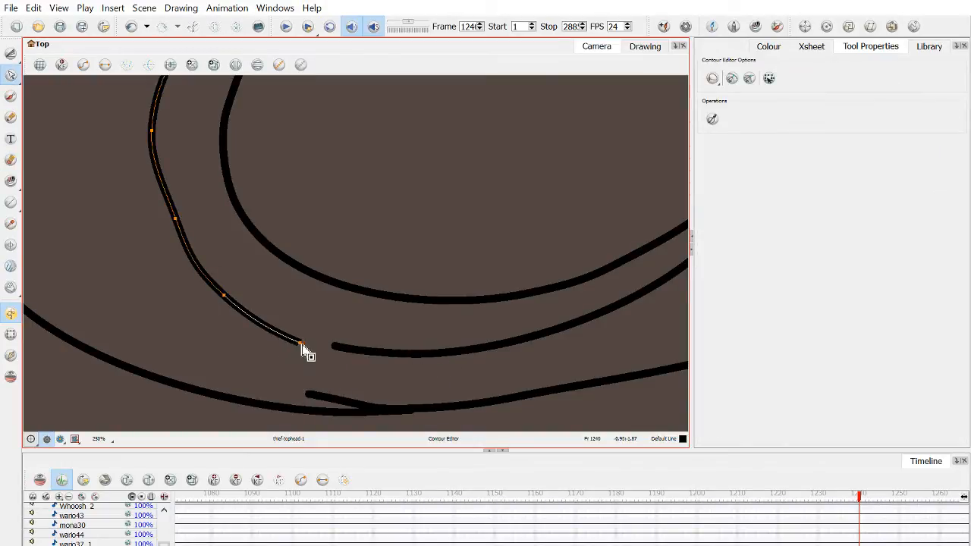
left_click_drag(302, 345, 340, 350)
scroll(339, 350, "down", 3)
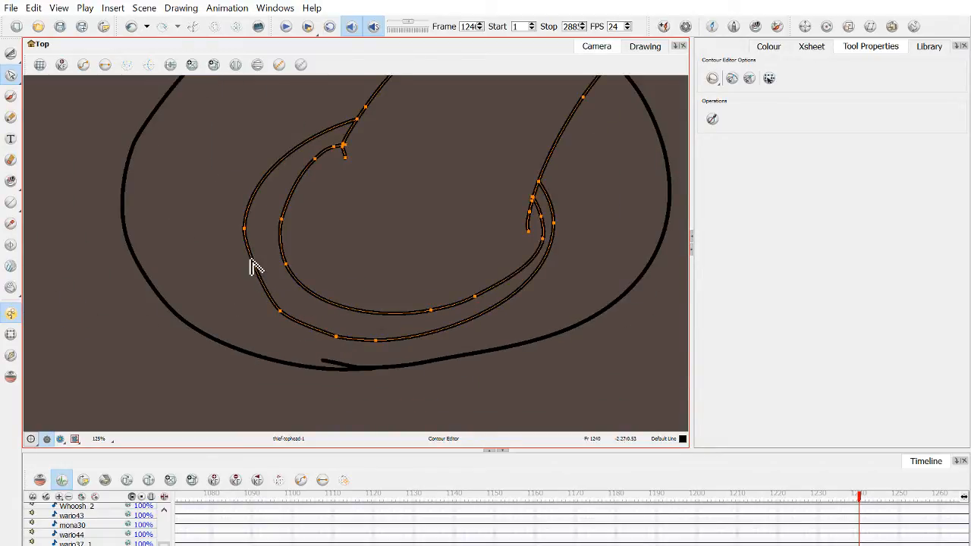
Reshape the head oval's lower and left contour inward so it runs close to the inner curve.
mouse_move(256, 335)
left_mouse_down()
mouse_move(294, 326)
mouse_move(383, 338)
mouse_move(395, 353)
mouse_move(387, 361)
mouse_move(401, 331)
left_mouse_up()
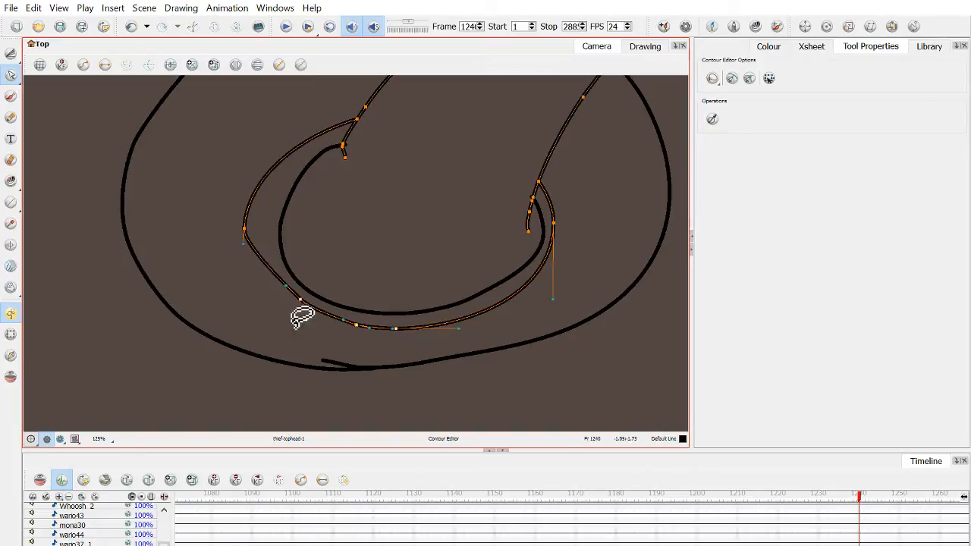
left_click_drag(245, 229, 266, 232)
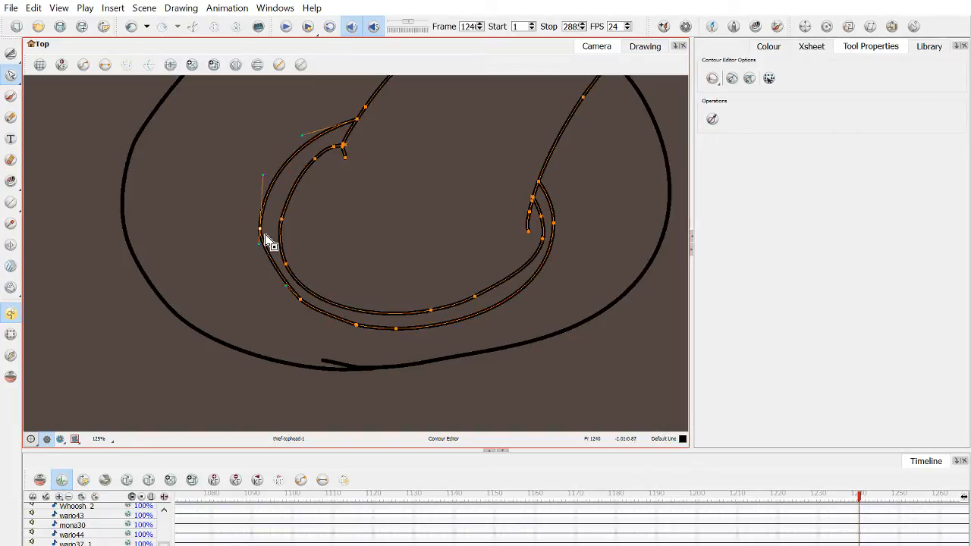
mouse_move(270, 254)
left_mouse_down()
mouse_move(260, 255)
mouse_move(266, 240)
left_mouse_up()
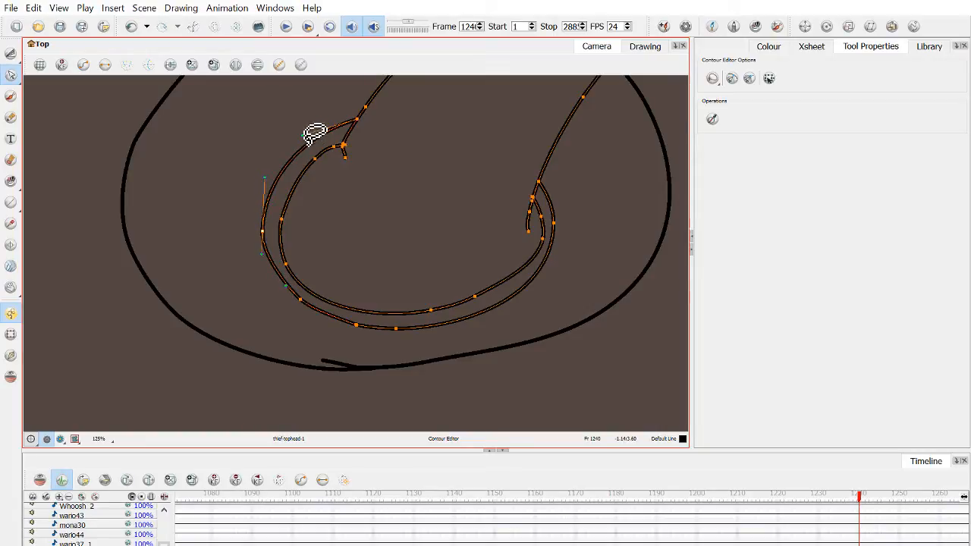
left_click(637, 251)
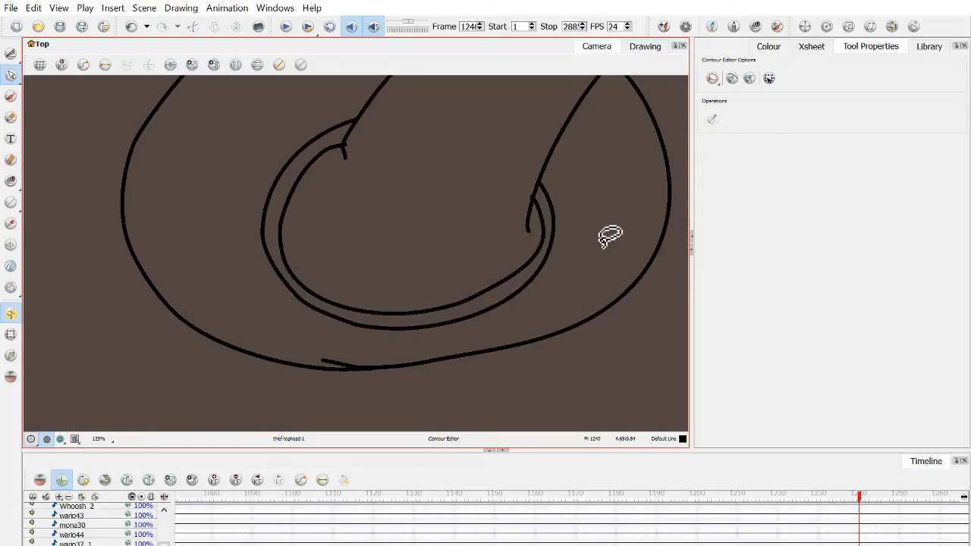
left_click(334, 128)
scroll(336, 134, "up", 4)
left_click(404, 135)
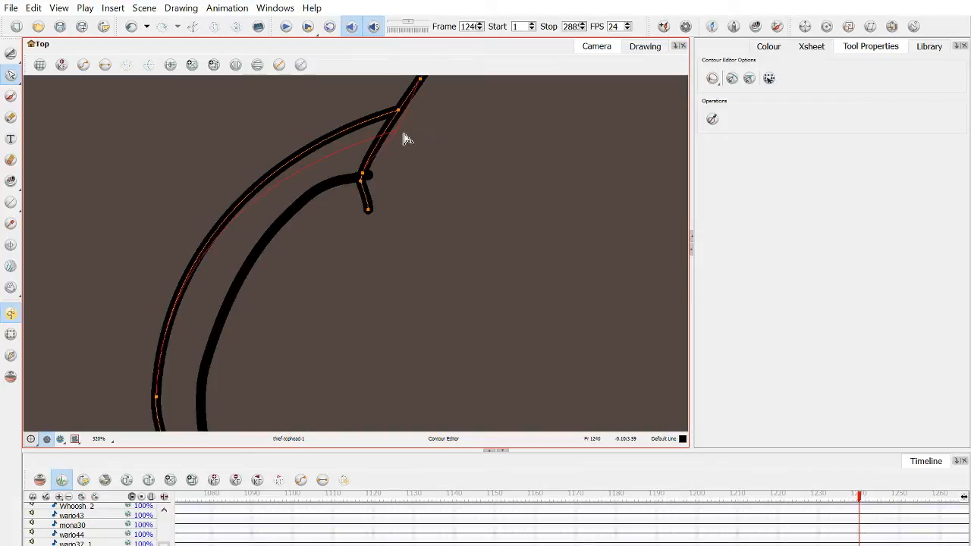
scroll(405, 140, "down", 6)
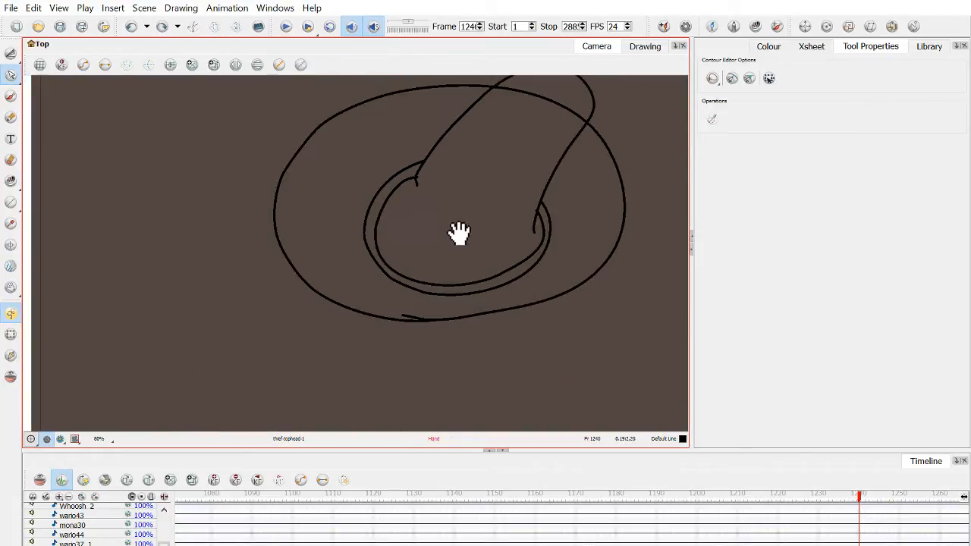
Draw a tuft of four jagged spikes from the head's upper left edge to the arch with the Pencil tool.
left_click(11, 117)
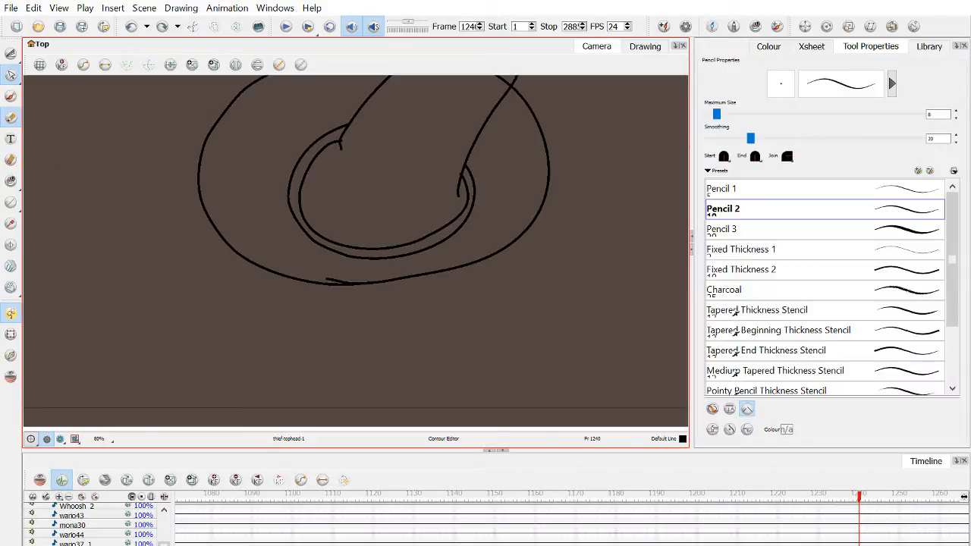
scroll(269, 241, "up", 2)
mouse_move(281, 177)
left_mouse_down()
mouse_move(323, 233)
mouse_move(328, 277)
mouse_move(323, 209)
mouse_move(343, 221)
left_mouse_up()
key("ctrl+z")
mouse_move(352, 278)
left_mouse_down()
mouse_move(339, 240)
mouse_move(351, 202)
mouse_move(386, 163)
mouse_move(450, 161)
left_mouse_up()
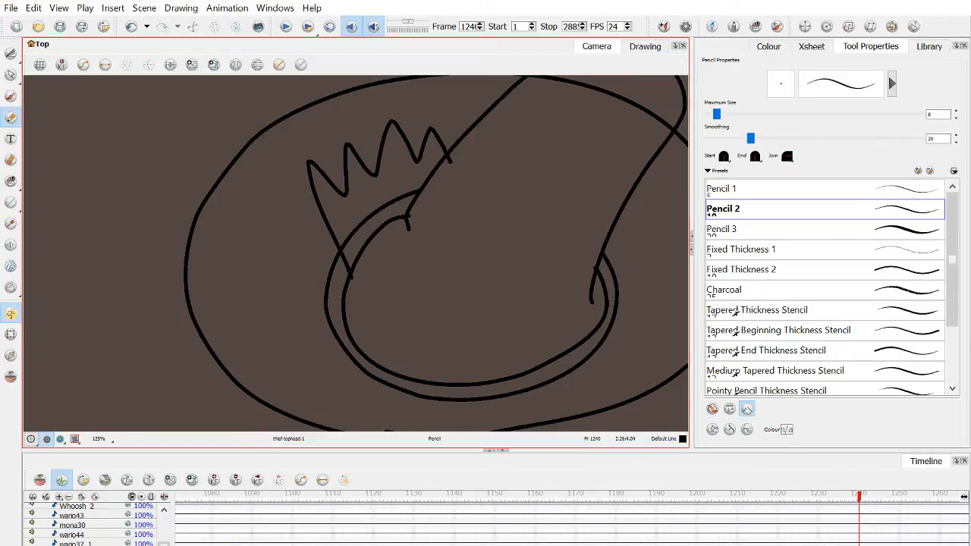
scroll(530, 230, "down", 2)
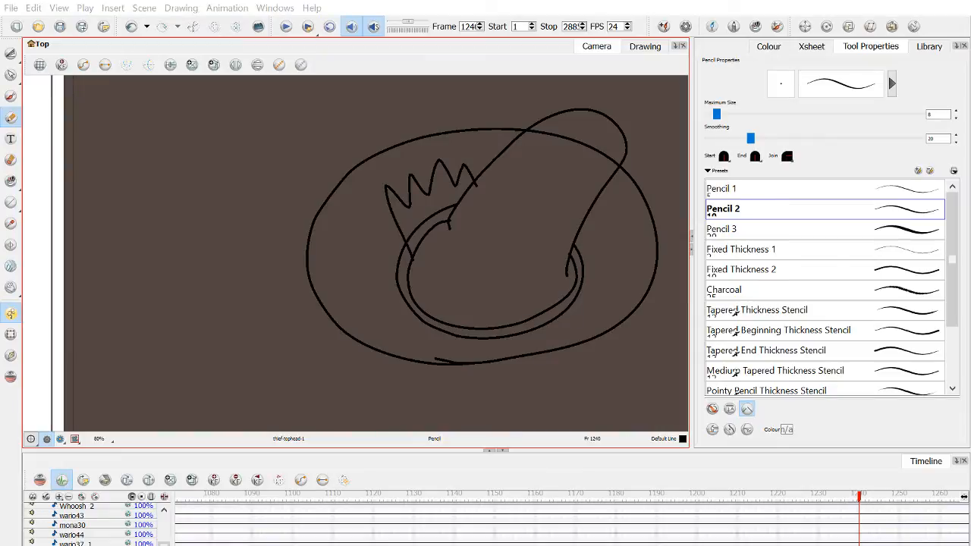
Draw a small rounded trapezoid nose projecting from the head's lower edge.
scroll(497, 361, "up", 5)
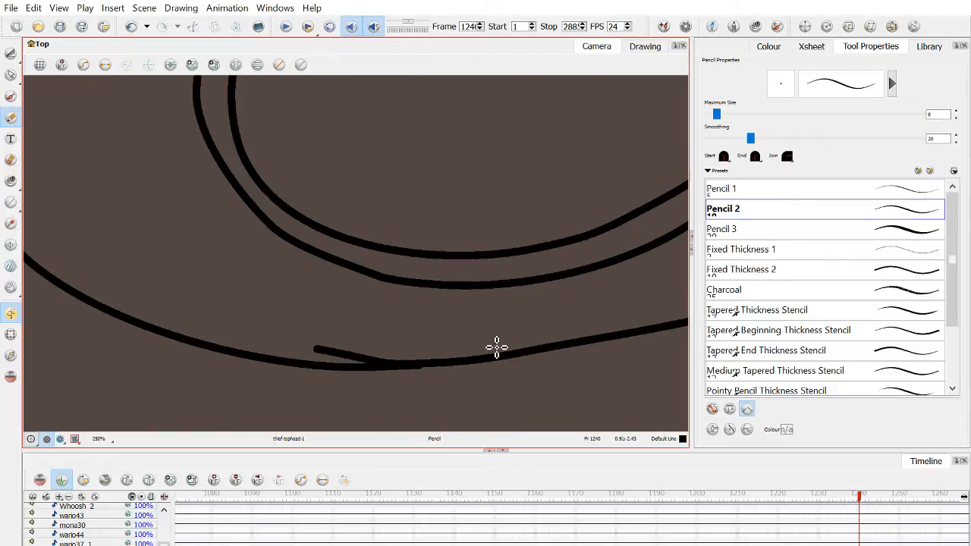
mouse_move(470, 270)
left_mouse_down()
mouse_move(444, 329)
mouse_move(492, 343)
mouse_move(535, 339)
mouse_move(528, 275)
left_mouse_up()
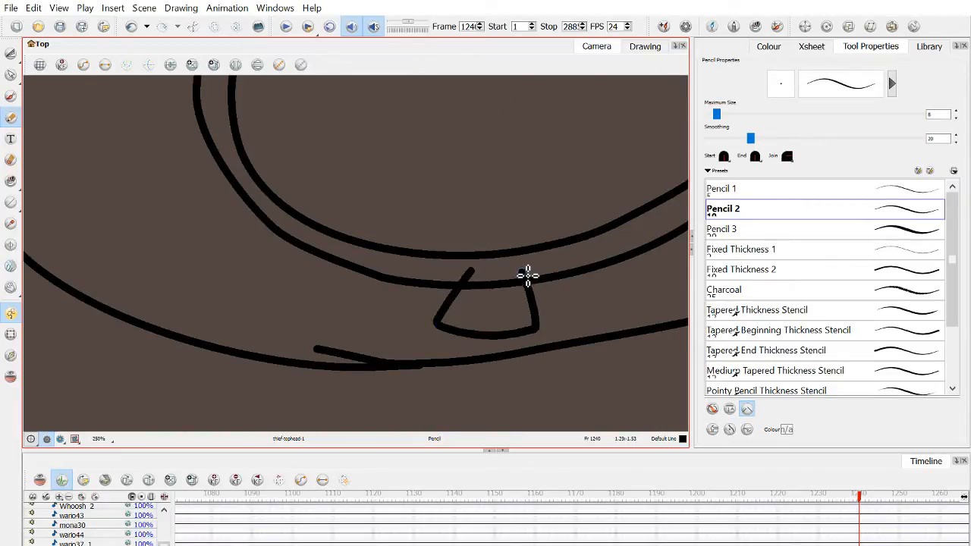
scroll(436, 258, "down", 4)
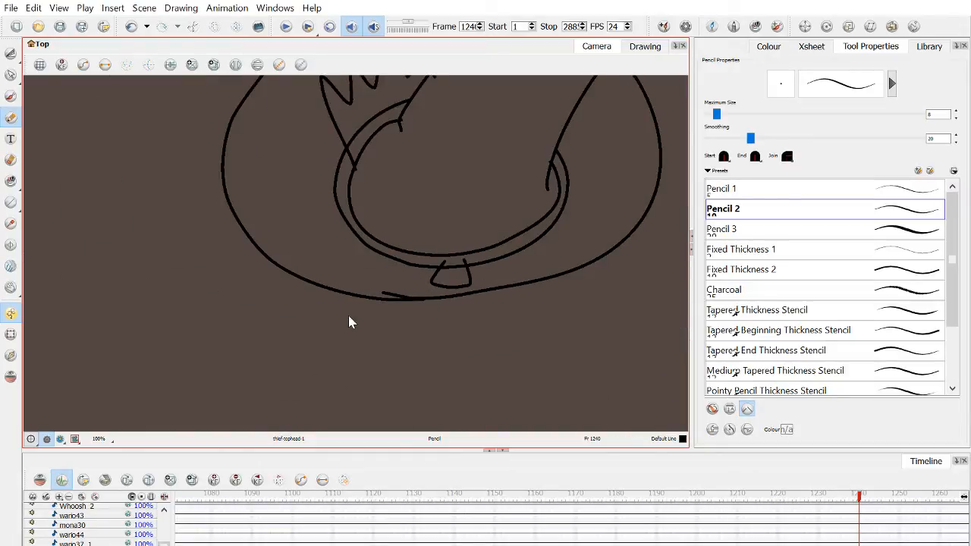
Set the pencil's maximum size to 6 and draw three short slanted strokes across the head's lower edge left of the nose.
scroll(377, 272, "up", 4)
left_click_drag(343, 234, 405, 215)
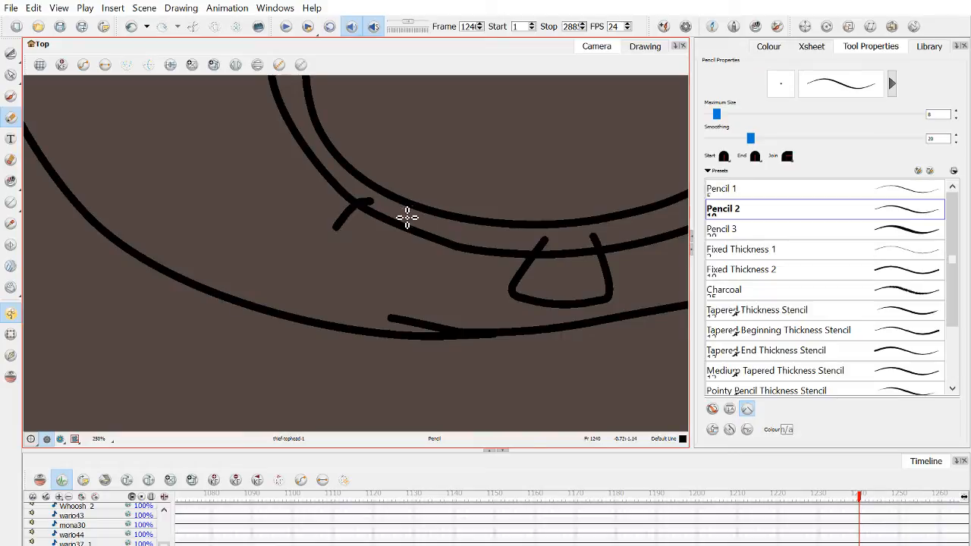
key("ctrl+z")
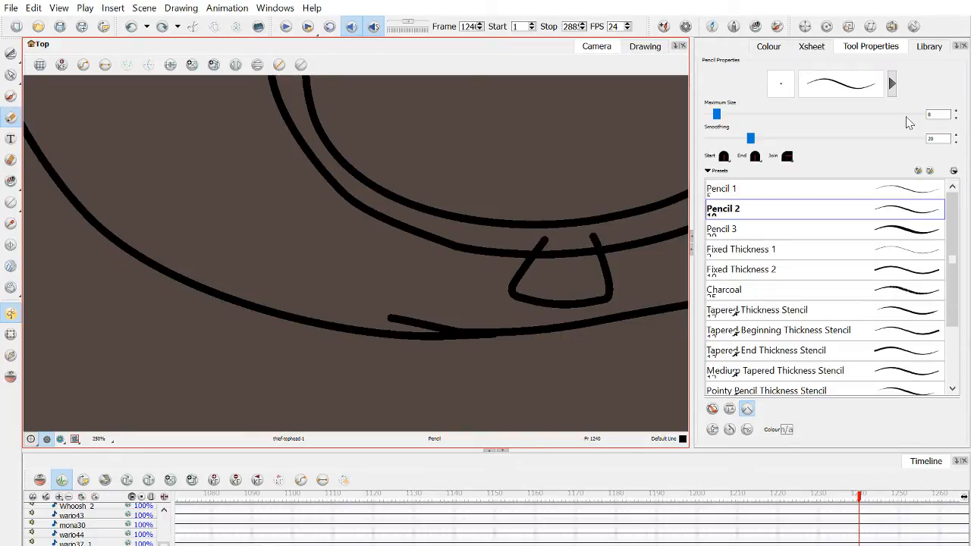
left_click(956, 118)
left_click(956, 118)
mouse_move(361, 199)
left_mouse_down()
mouse_move(338, 247)
mouse_move(384, 272)
mouse_move(434, 270)
left_mouse_up()
key("ctrl+z")
key("ctrl+z")
left_click_drag(471, 237, 446, 265)
left_click_drag(431, 228, 405, 258)
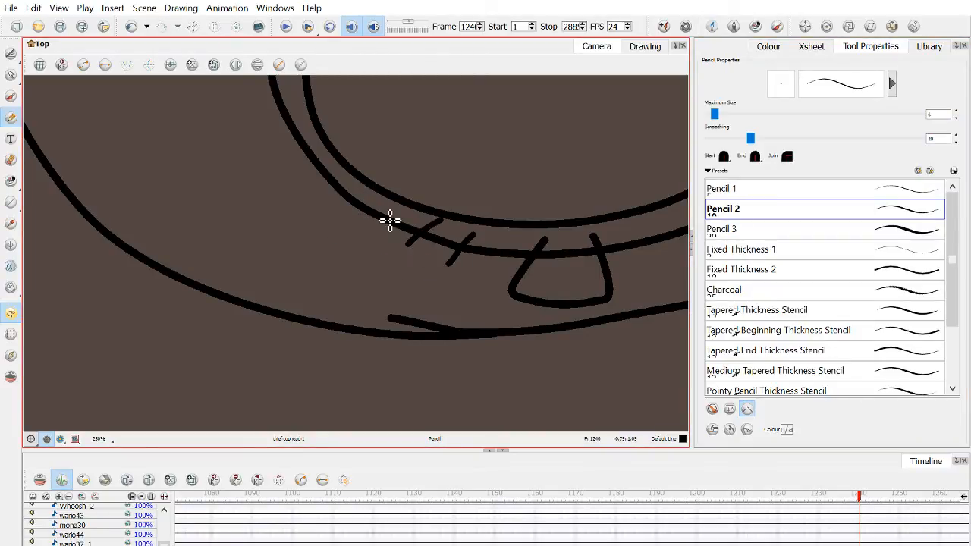
left_click_drag(387, 214, 359, 240)
Draw three matching short slanted strokes across the head's lower edge right of the nose.
mouse_move(560, 261)
left_mouse_down()
mouse_move(424, 301)
mouse_move(461, 299)
left_mouse_up()
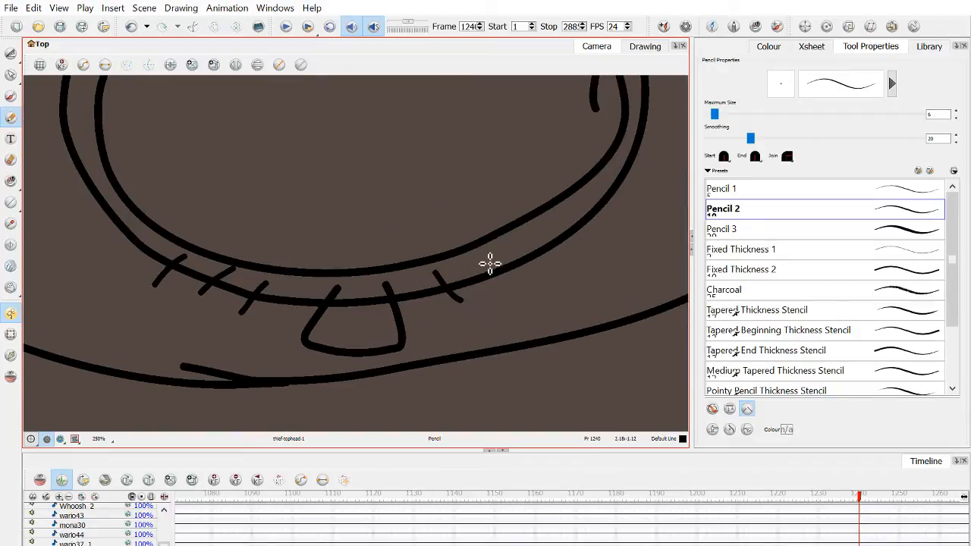
left_click_drag(476, 255, 507, 293)
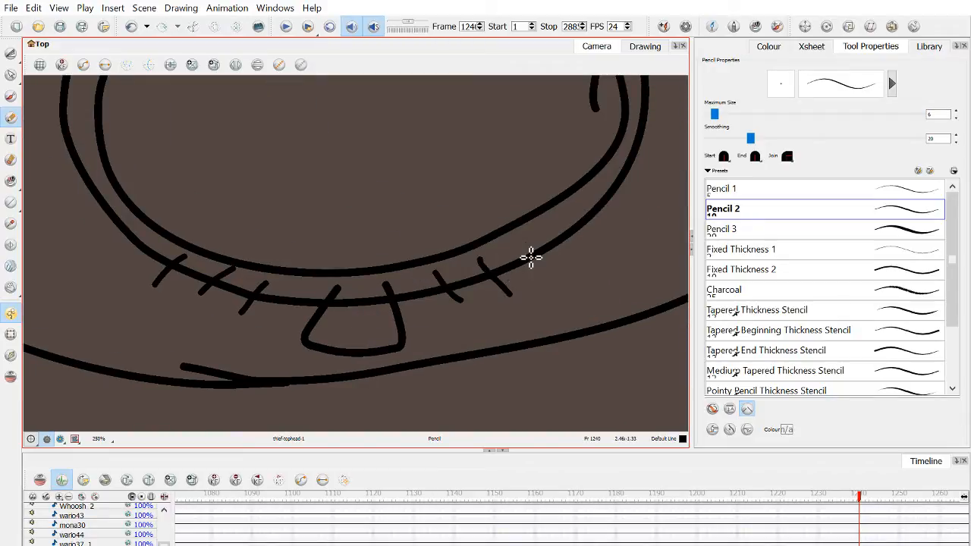
left_click_drag(522, 240, 557, 273)
scroll(514, 277, "down", 1)
scroll(514, 277, "down", 4)
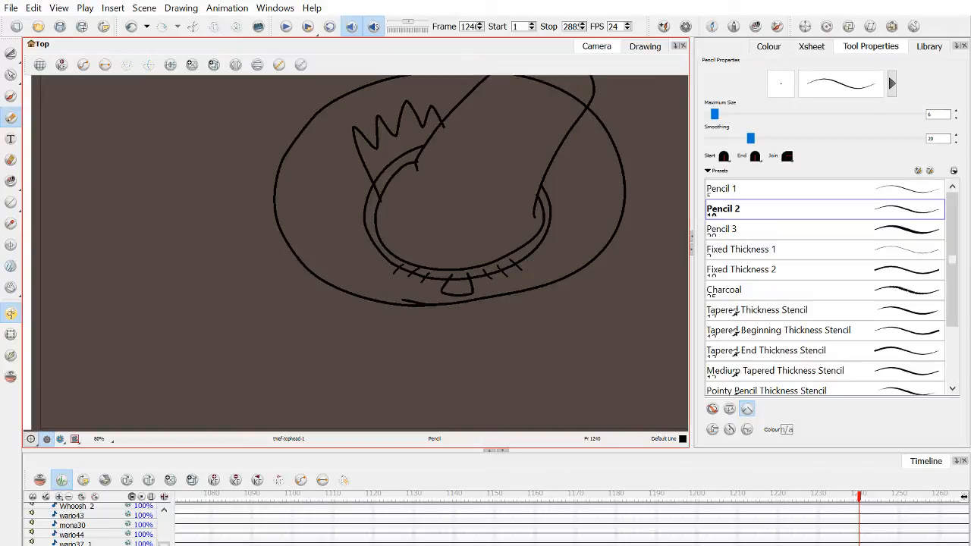
Draw a small semicircular ear on each side of the head outline.
scroll(349, 220, "up", 4)
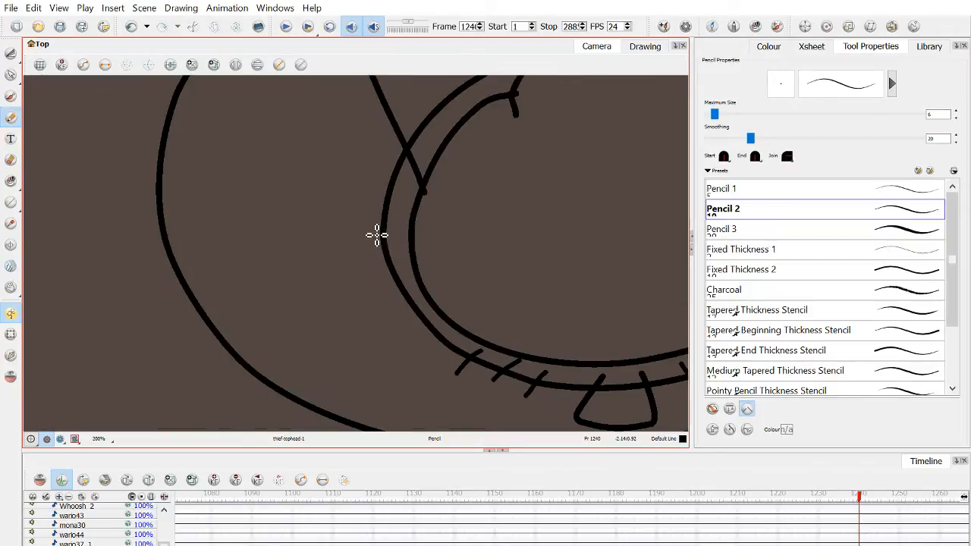
left_click_drag(422, 202, 416, 260)
key("space")
left_click_drag(611, 278, 365, 261)
left_click_drag(586, 182, 585, 248)
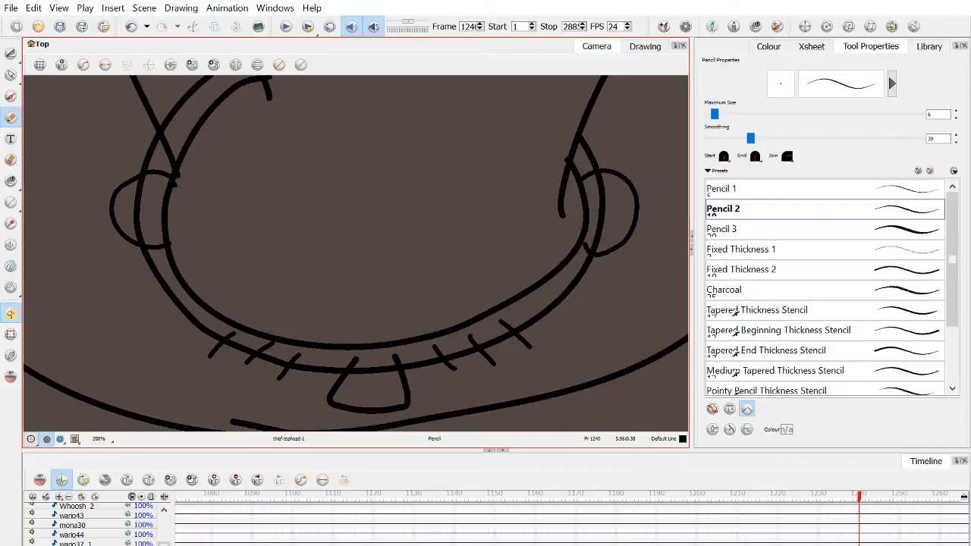
Cut away the outer head outline's arc between the spiky hair and the cap, and trim the overshooting line end at the cap.
scroll(533, 229, "down", 5)
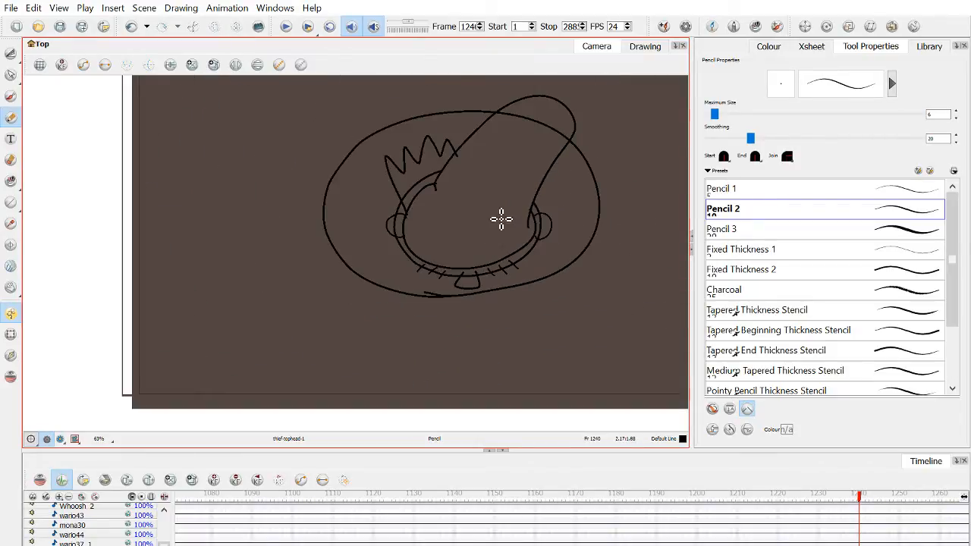
key("alt+t")
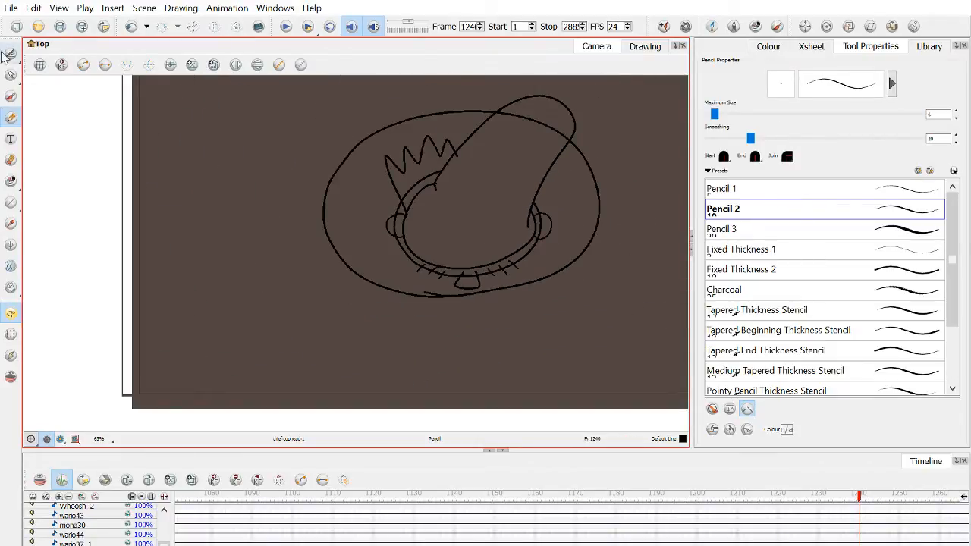
left_click(645, 46)
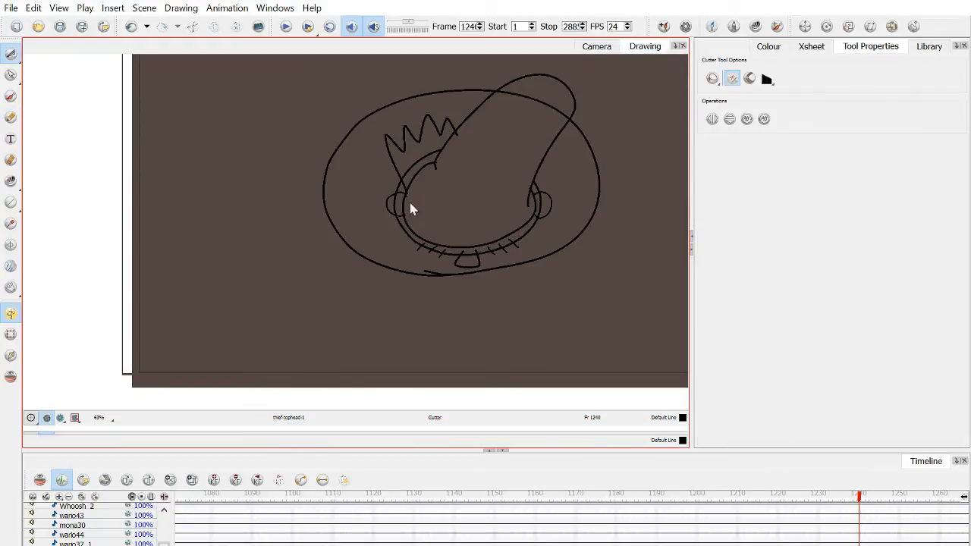
scroll(291, 196, "up", 5)
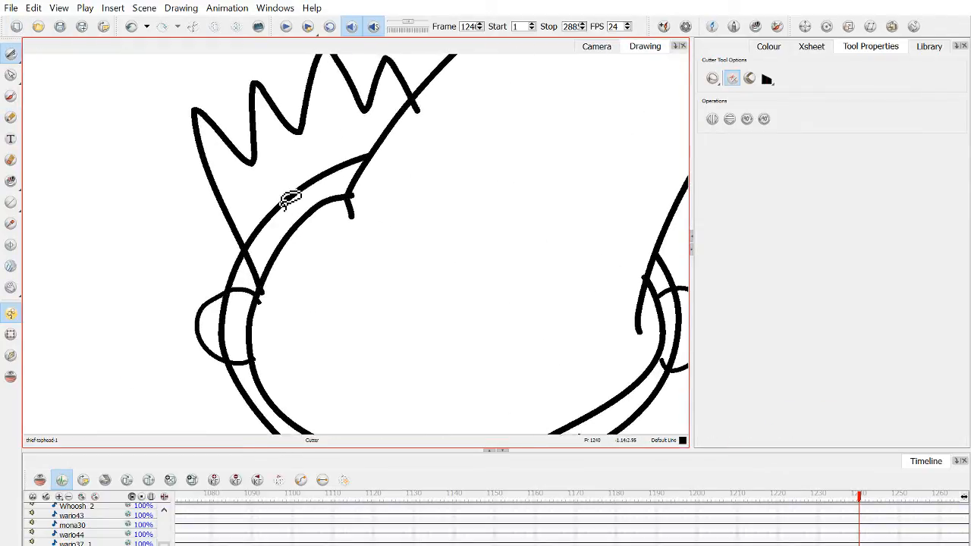
left_click(289, 200)
key("Delete")
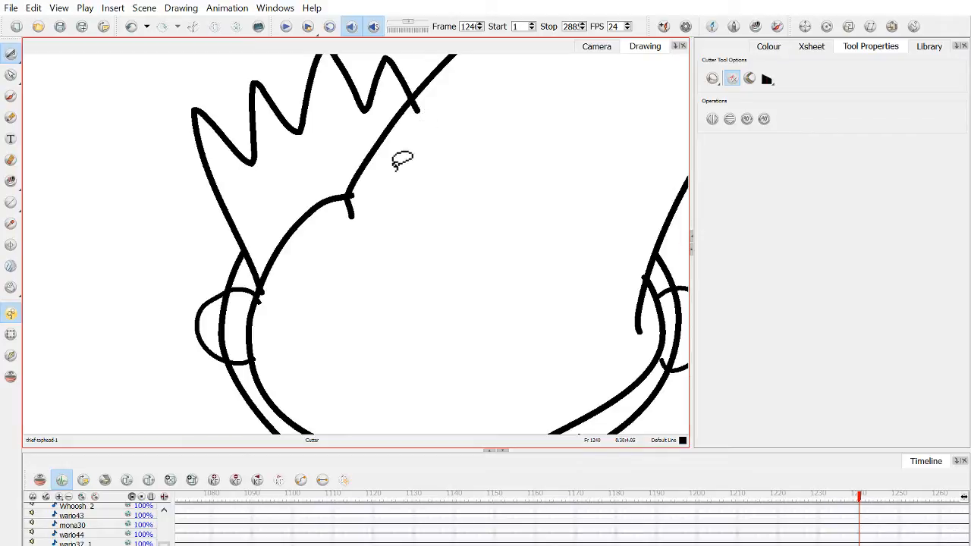
scroll(356, 208, "up", 3)
left_click_drag(353, 218, 372, 184)
Cut away the head outline segment inside the left ear and trim the ear and hair line ends that overshoot the inner head line.
scroll(372, 185, "down", 5)
scroll(251, 277, "up", 5)
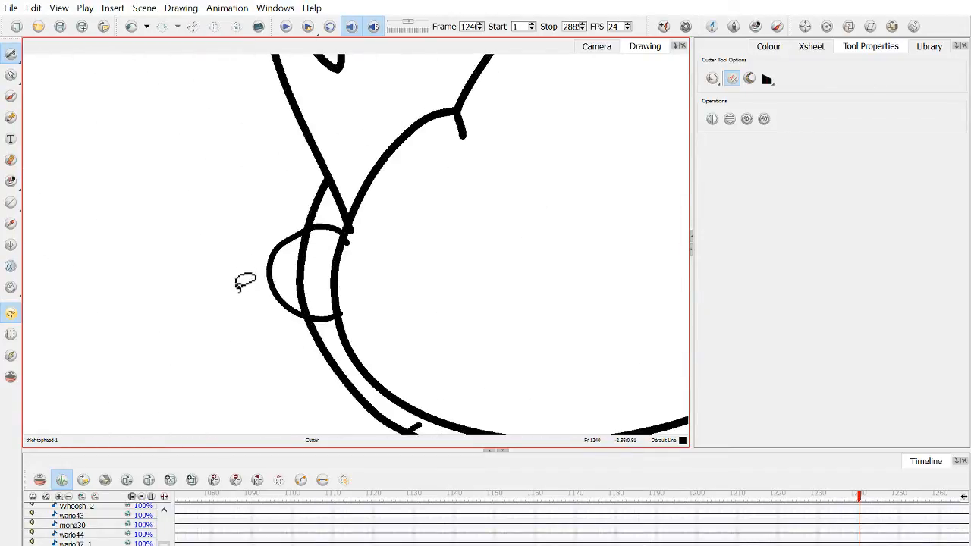
left_click_drag(308, 271, 340, 264)
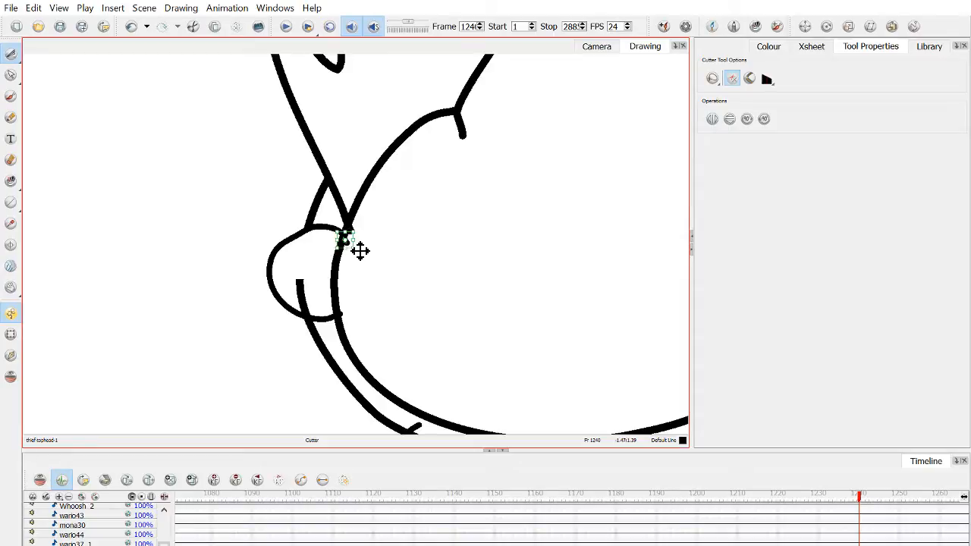
left_click_drag(303, 303, 350, 326)
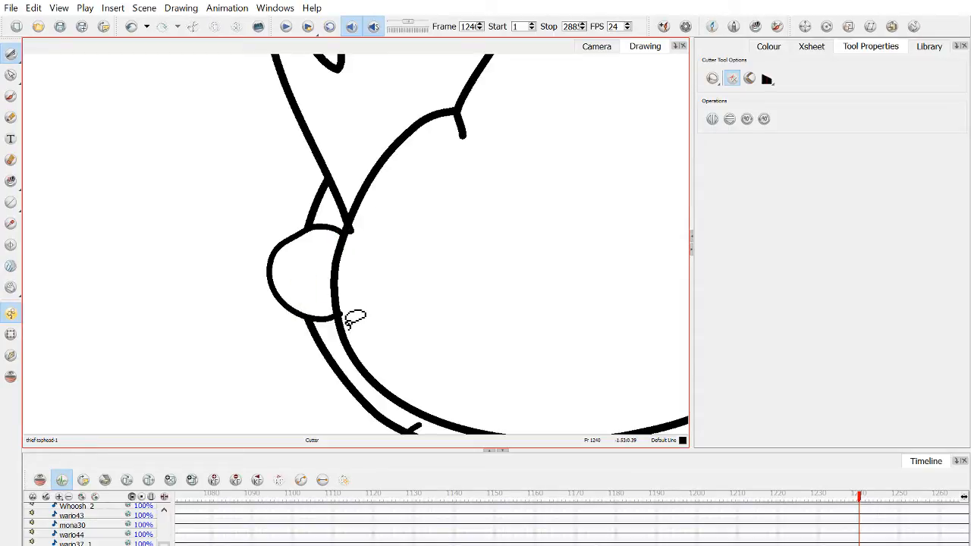
scroll(354, 223, "up", 2)
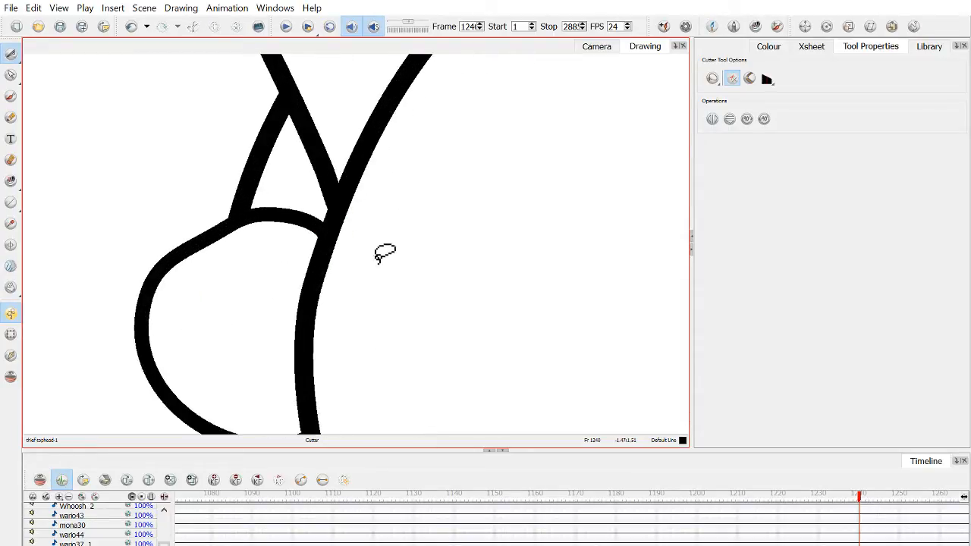
Cut away the head line crossing the nose and the outer head outline segment inside the right ear.
scroll(383, 258, "down", 5)
scroll(437, 347, "up", 2)
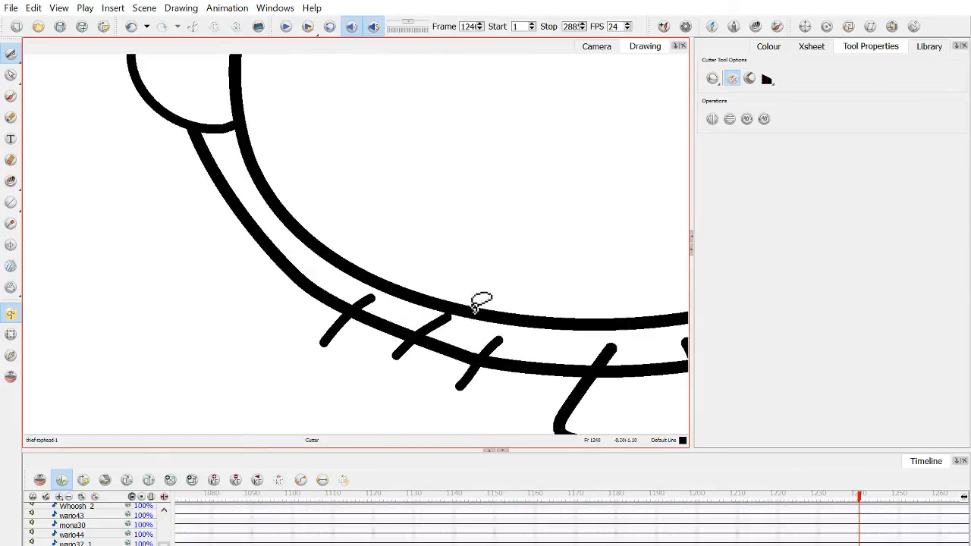
scroll(548, 263, "down", 1)
left_click_drag(548, 263, 291, 293)
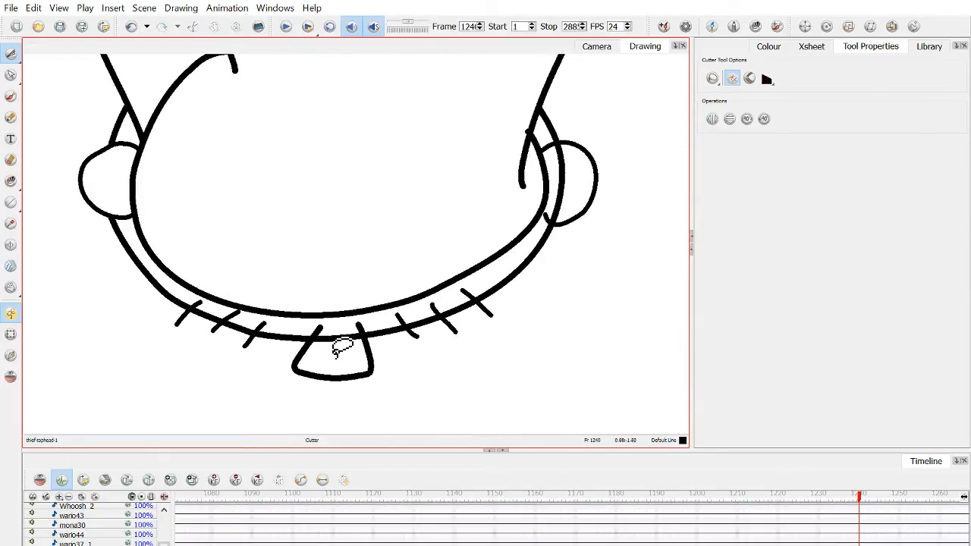
scroll(559, 210, "up", 2)
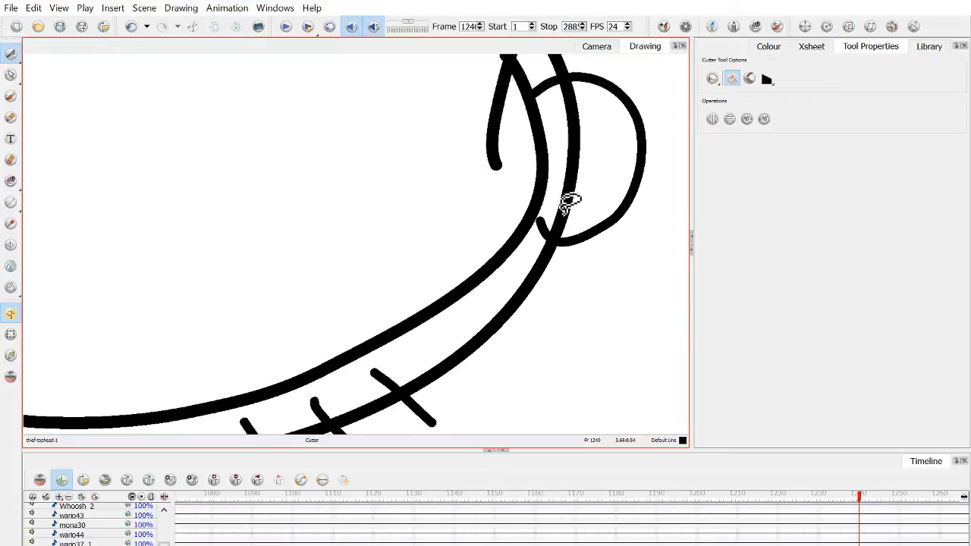
scroll(564, 191, "down", 2)
scroll(548, 157, "up", 4)
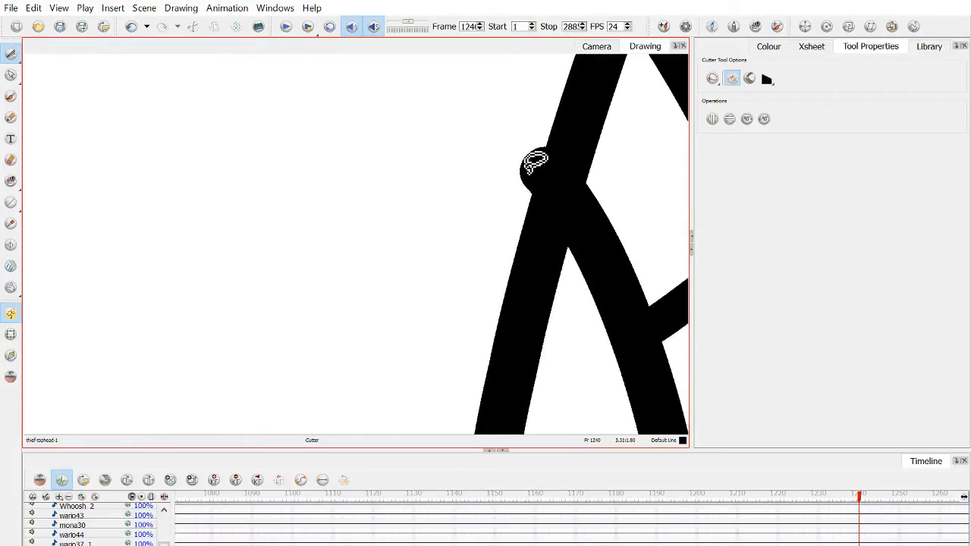
scroll(537, 171, "down", 4)
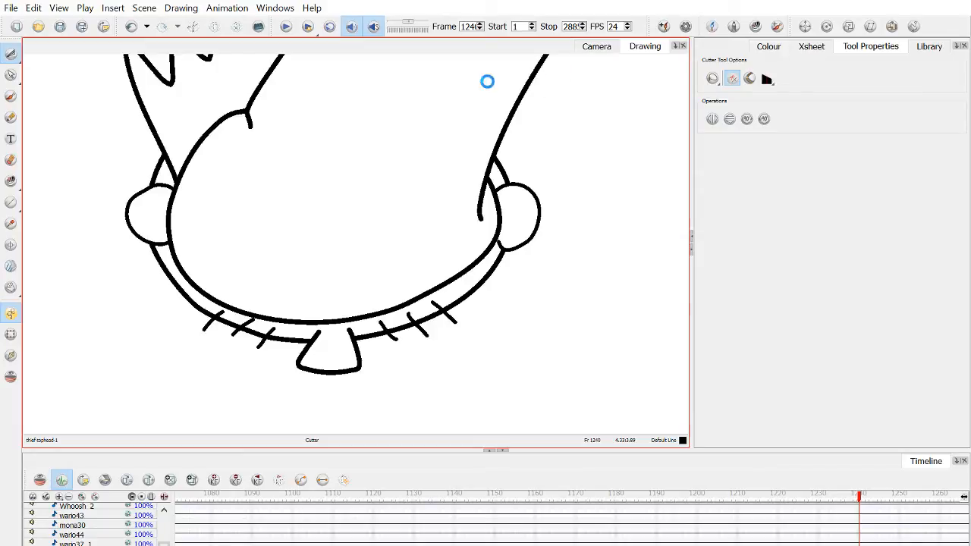
Fill the start of the face strip below the left ear with Thief Skin from the thief palette.
left_click(11, 74)
left_click(608, 48)
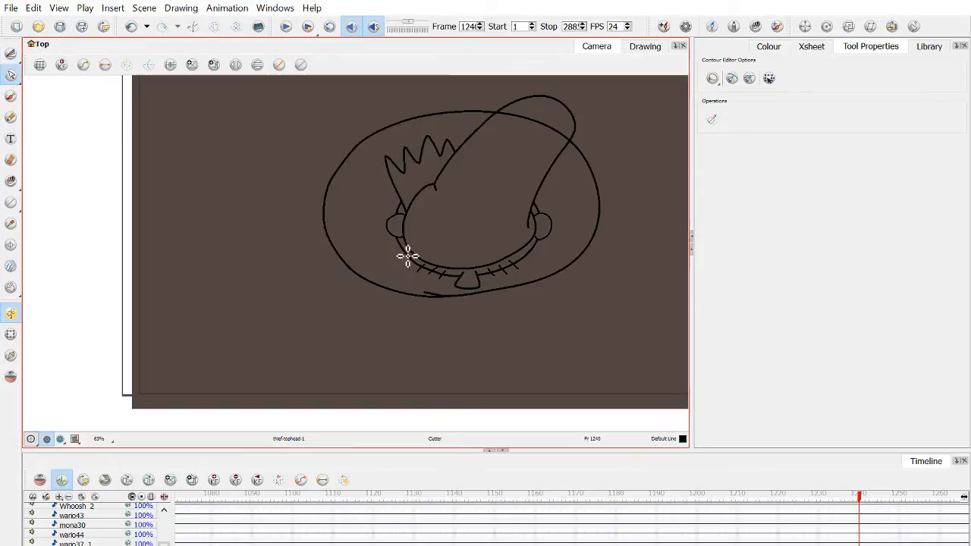
left_click(769, 46)
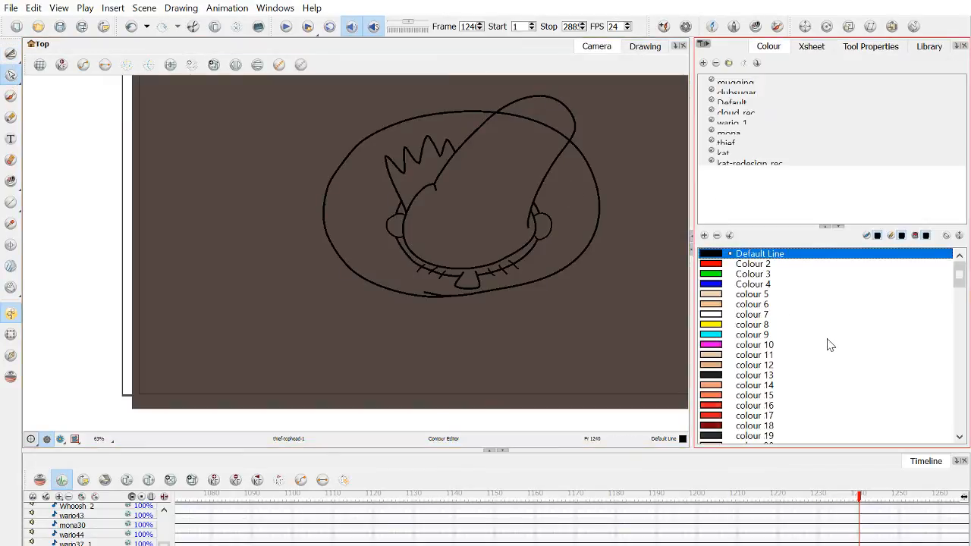
scroll(819, 345, "down", 13)
scroll(812, 346, "down", 20)
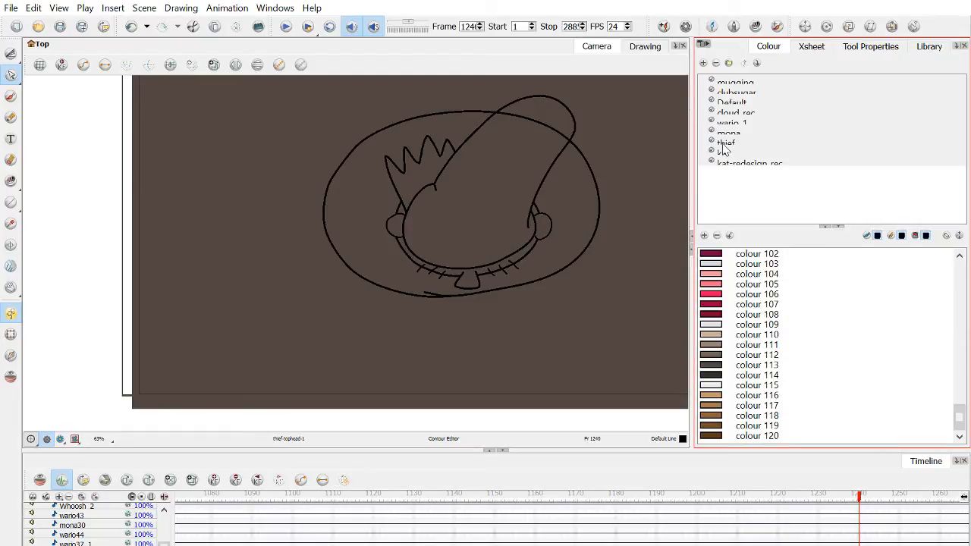
left_click(721, 144)
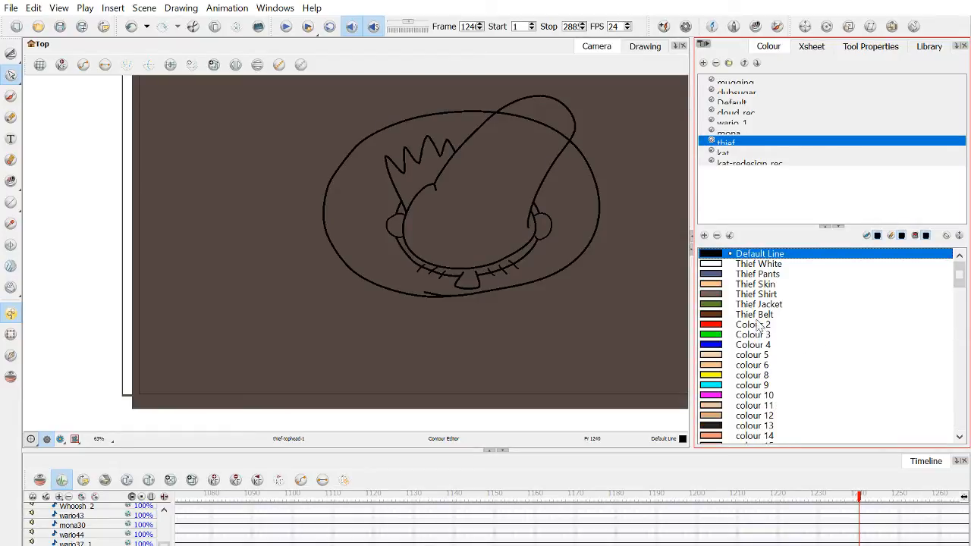
left_click(753, 283)
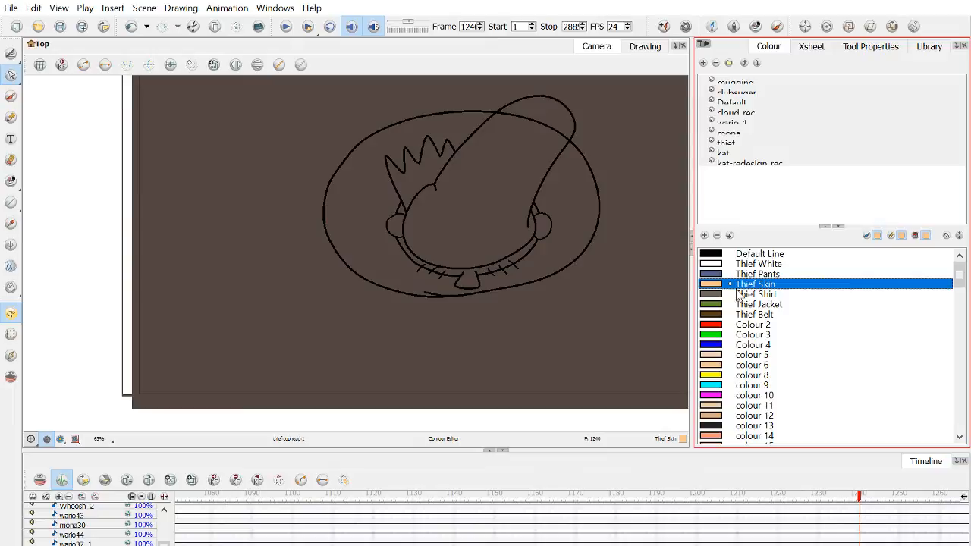
left_click(10, 181)
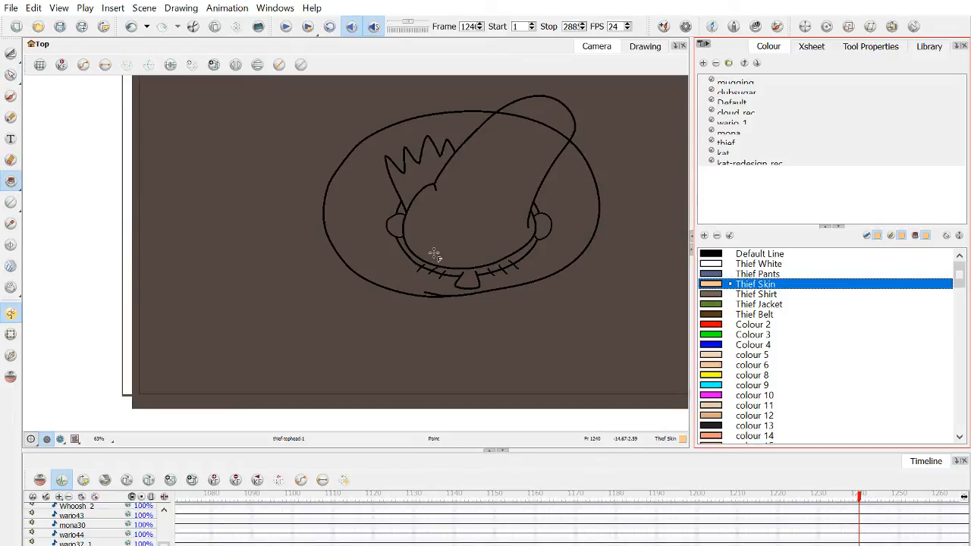
scroll(418, 267, "up", 5)
left_click(403, 282)
scroll(471, 310, "down", 2)
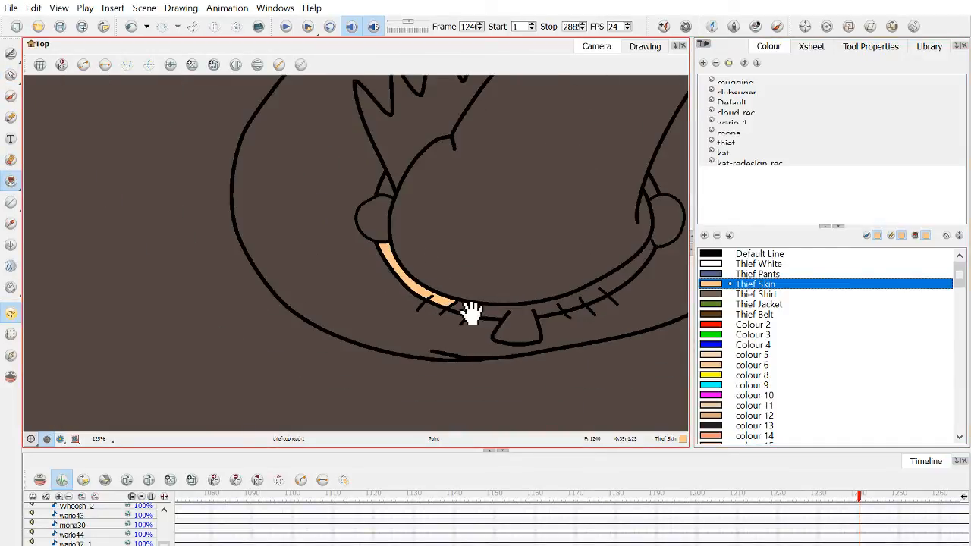
Adjust the Paint tool's gap closing and fill the remaining face strip, nose, right ear and slivers above both ears with Thief Skin.
scroll(453, 315, "up", 4)
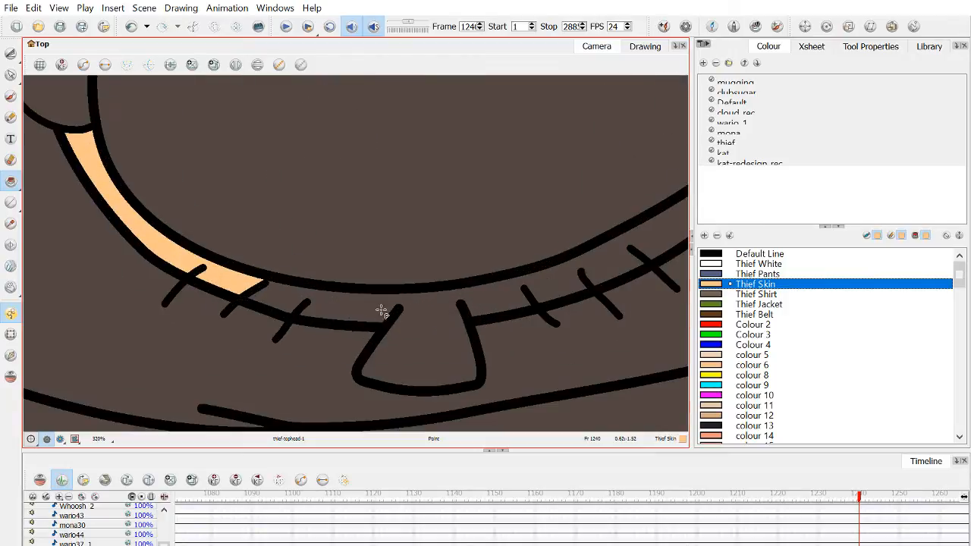
left_click(870, 47)
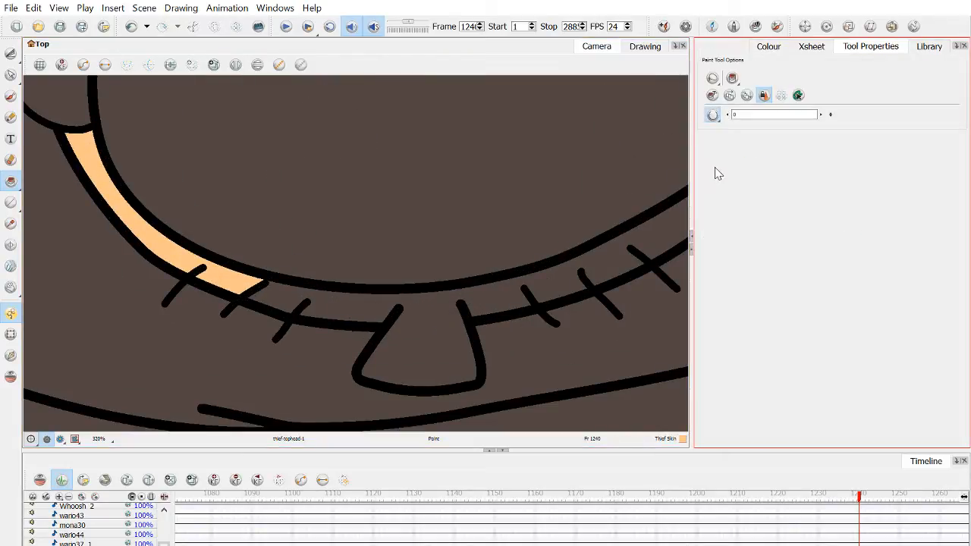
left_click(433, 325)
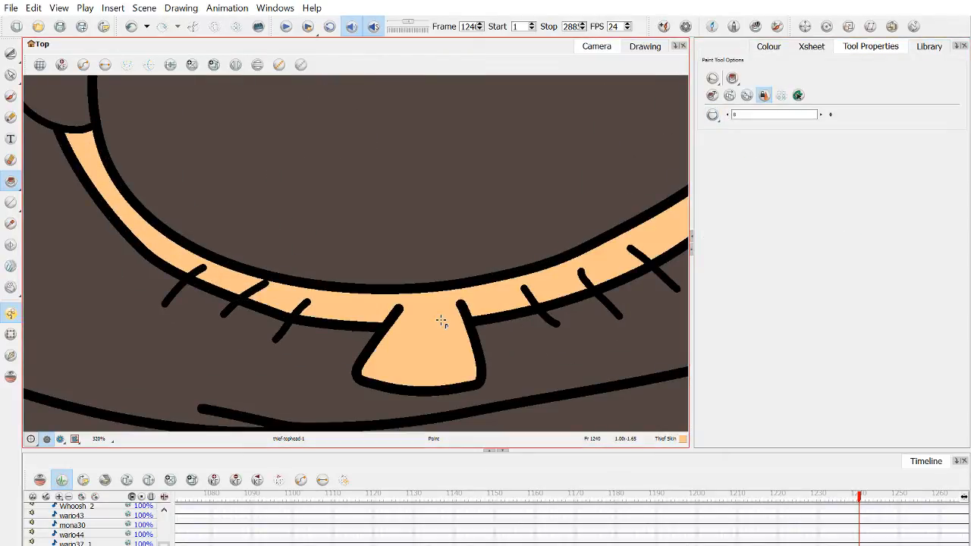
scroll(440, 321, "down", 4)
left_click(591, 219)
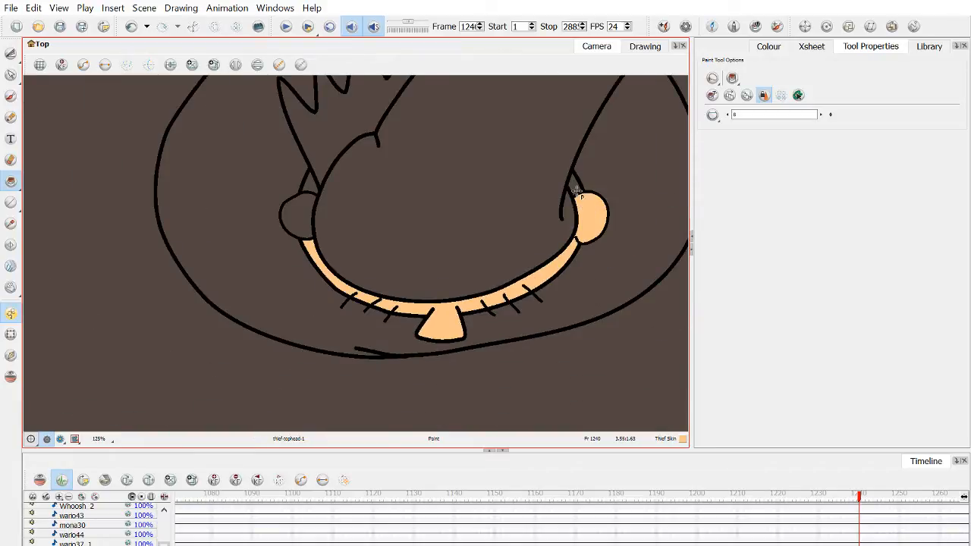
left_click(306, 188)
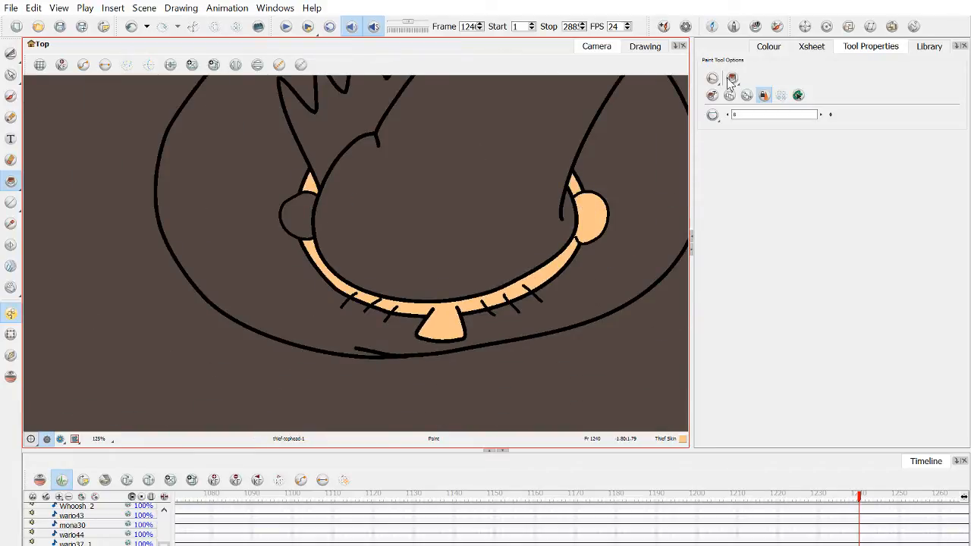
Sample the cap colour and the dark hair colour from the thief at frame 1194.
left_click(768, 46)
scroll(758, 300, "down", 5)
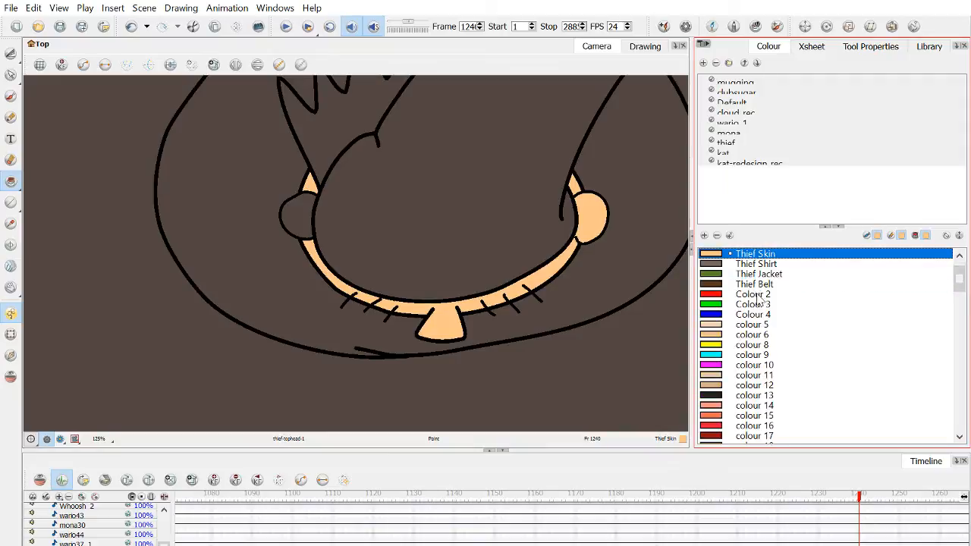
scroll(761, 302, "up", 6)
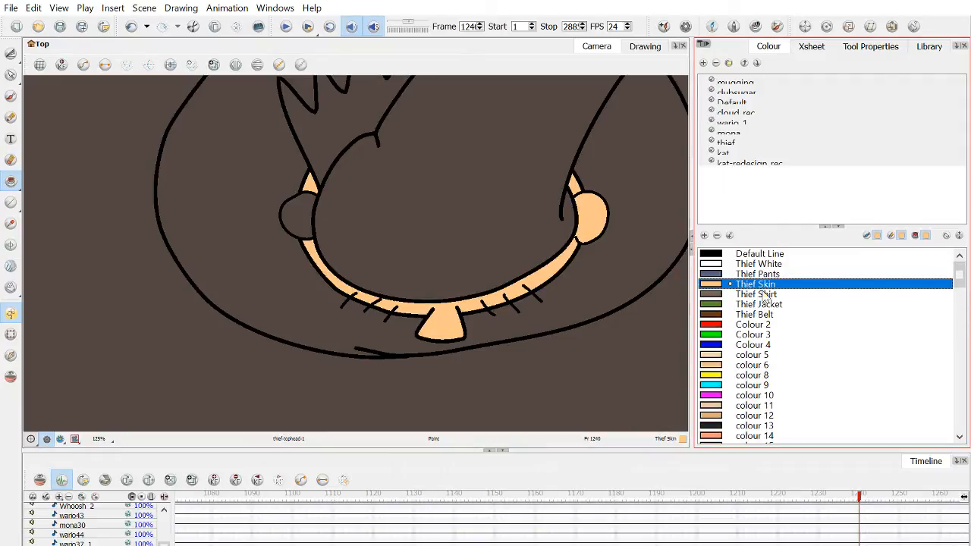
scroll(759, 288, "down", 12)
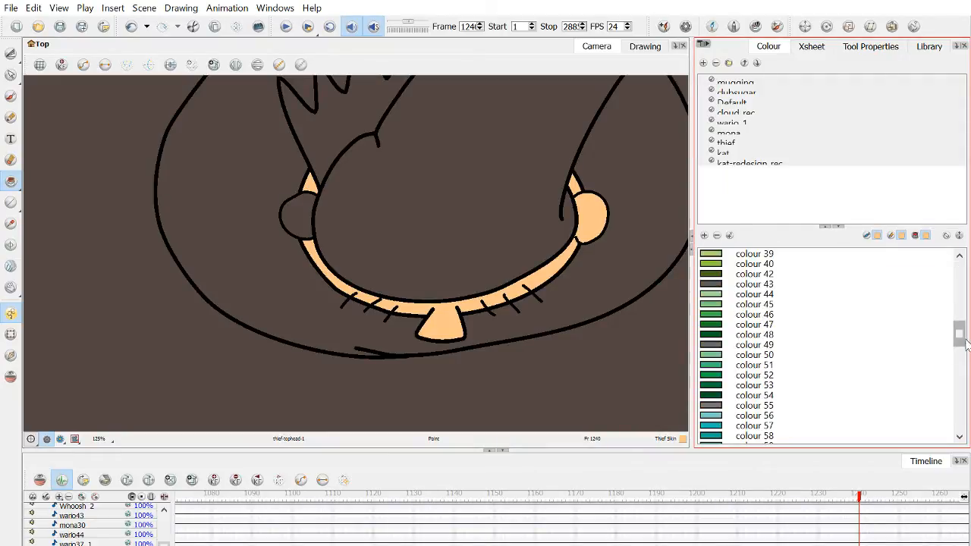
left_click_drag(953, 348, 958, 262)
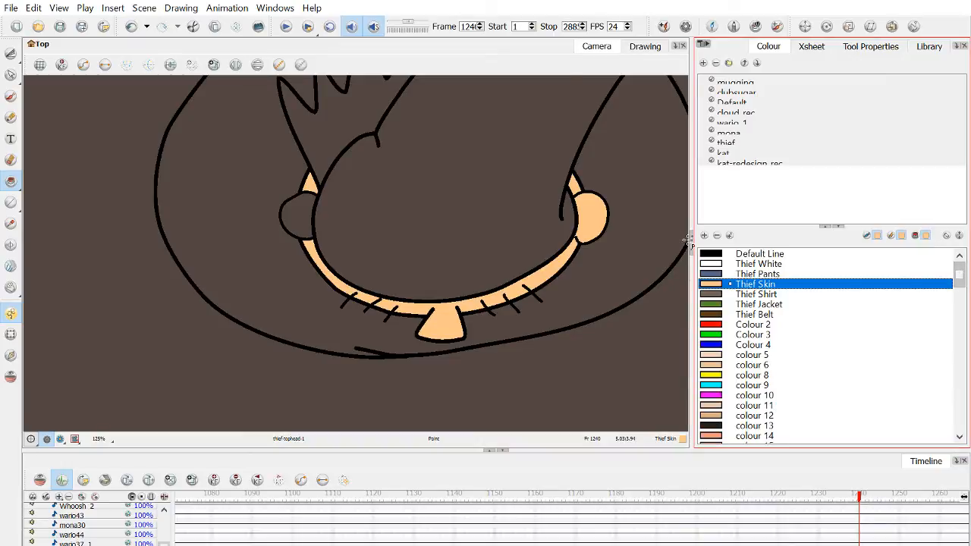
scroll(556, 114, "down", 2)
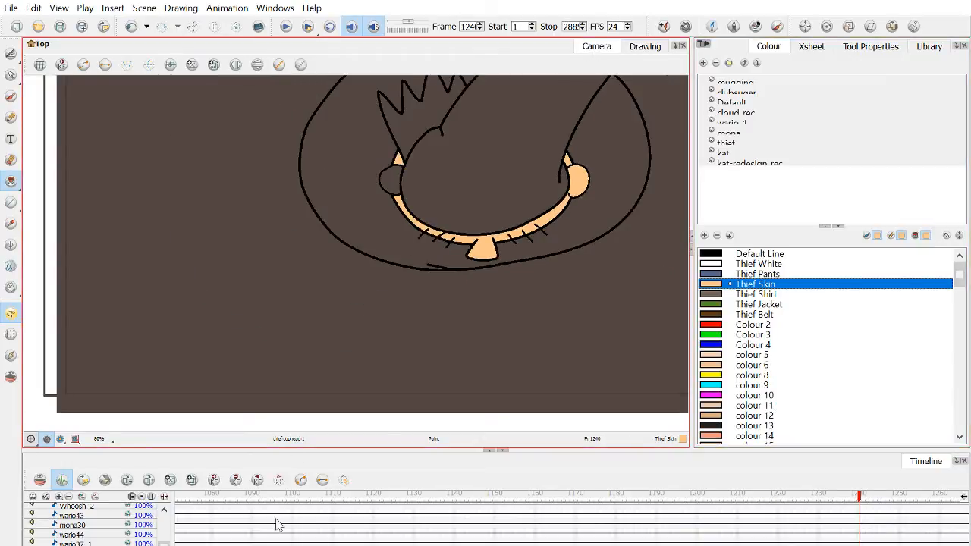
left_click(673, 498)
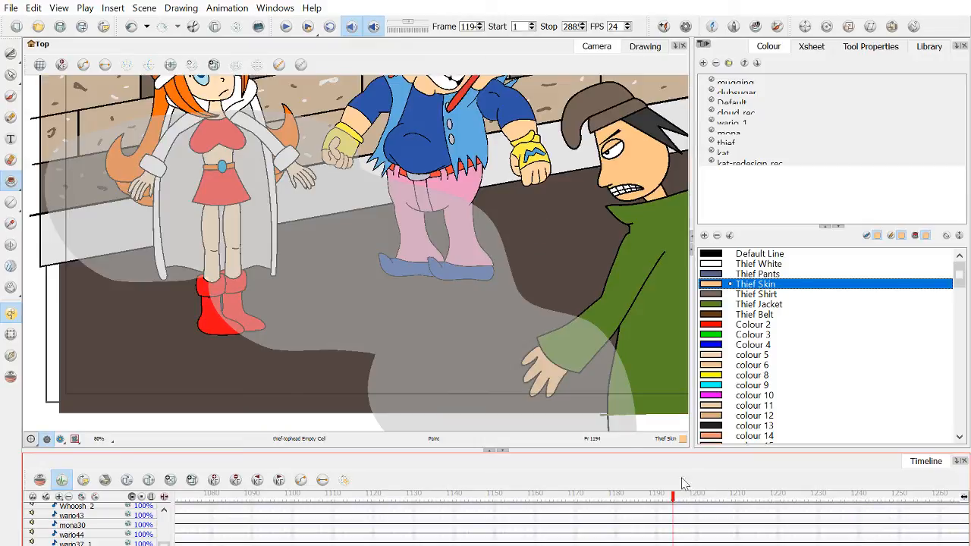
left_click(10, 224)
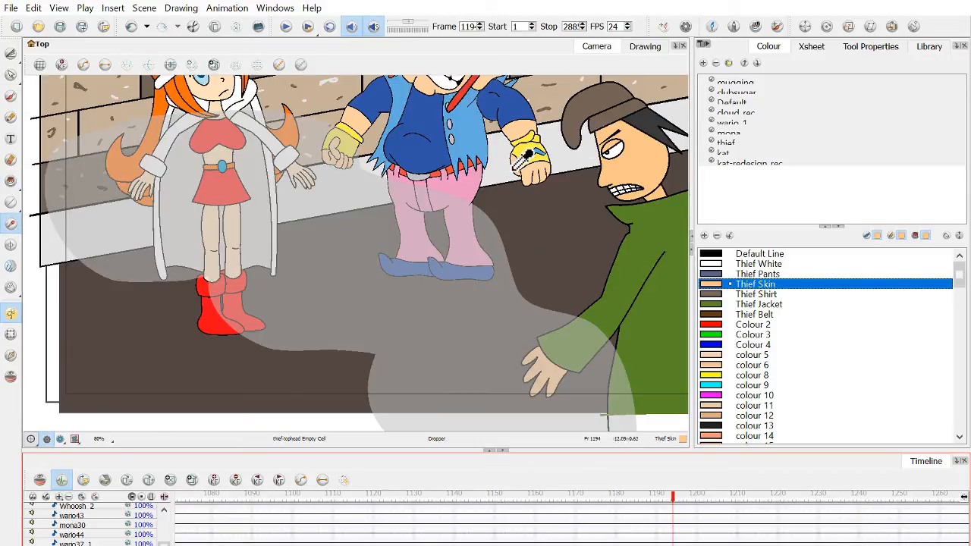
left_click(613, 106)
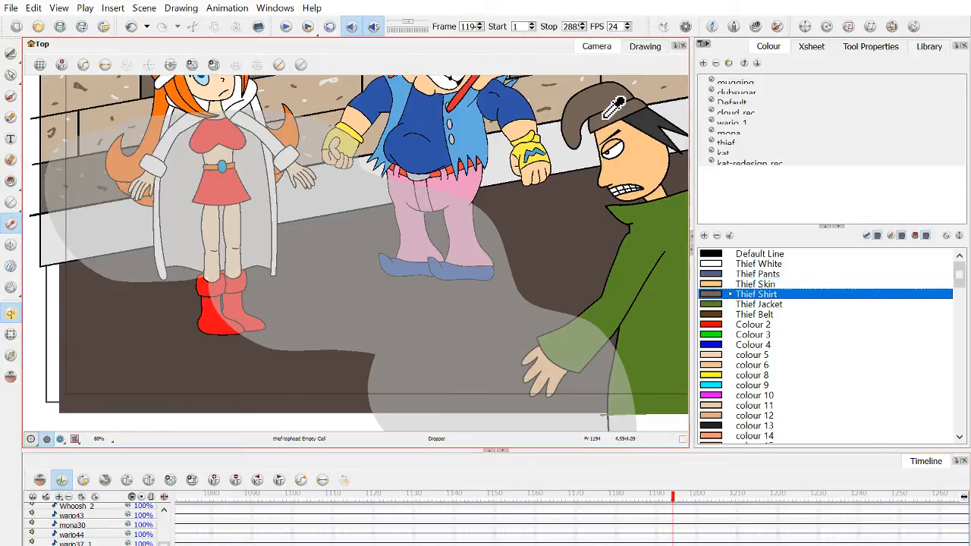
left_click(651, 129)
left_click(636, 46)
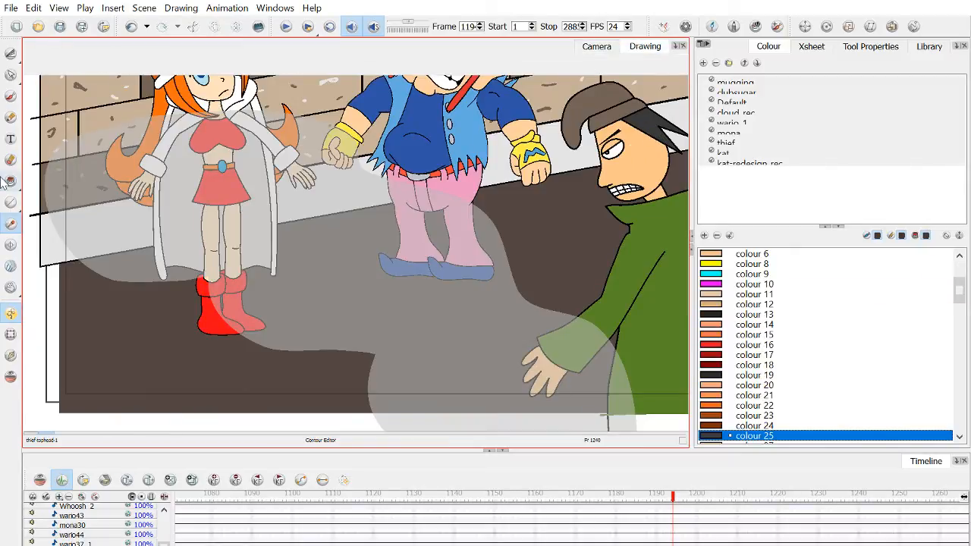
Rename the sampled dark hair swatch, colour 25, as Thief Hair.
double_click(749, 439)
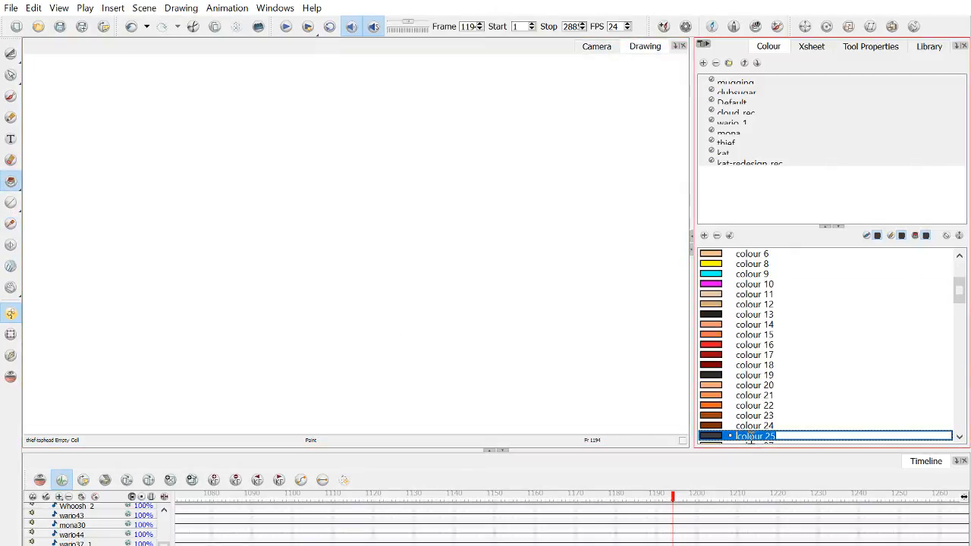
type("Thief Hair")
key("Return")
Fill the spiky hair of the top-view head at frame 1240 with Thief Hair.
left_click(598, 44)
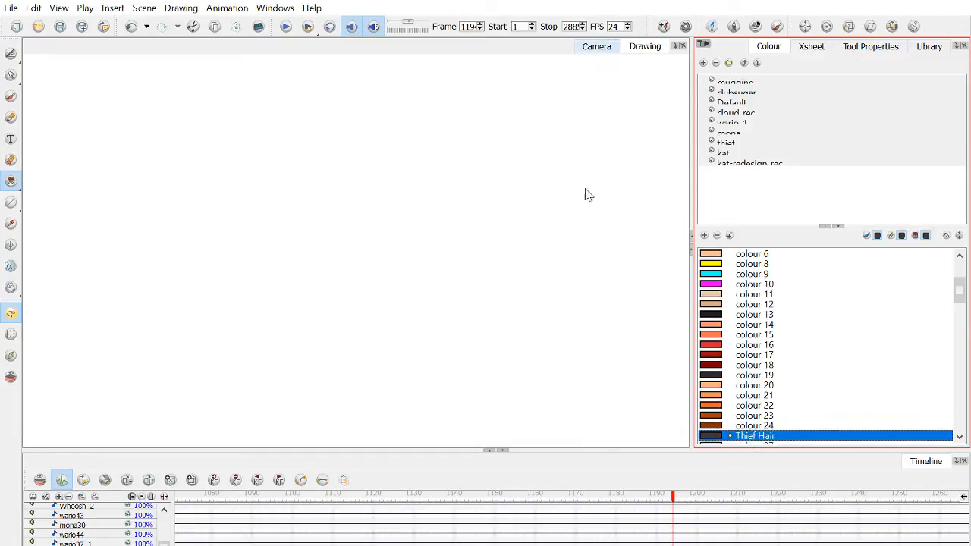
left_click(860, 498)
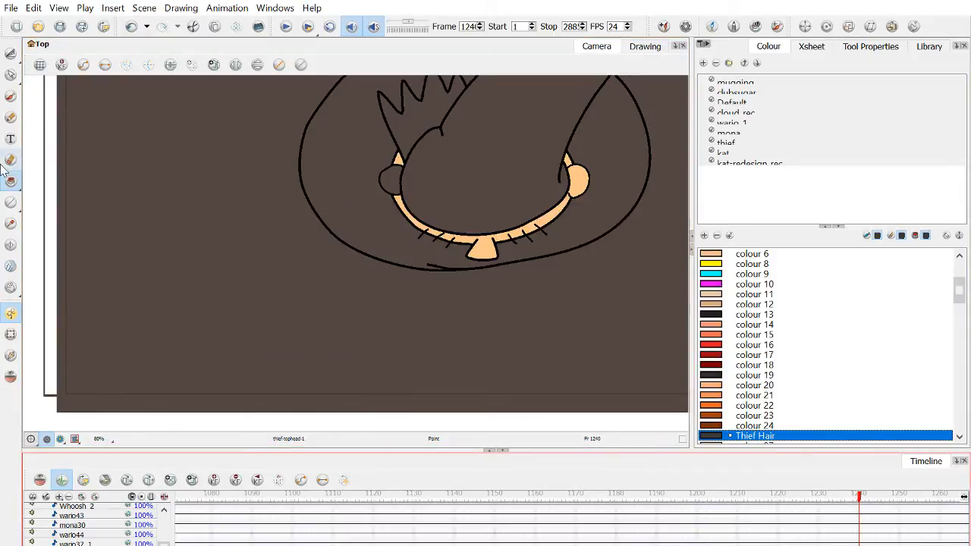
scroll(334, 123, "up", 3)
left_click_drag(450, 213, 288, 250)
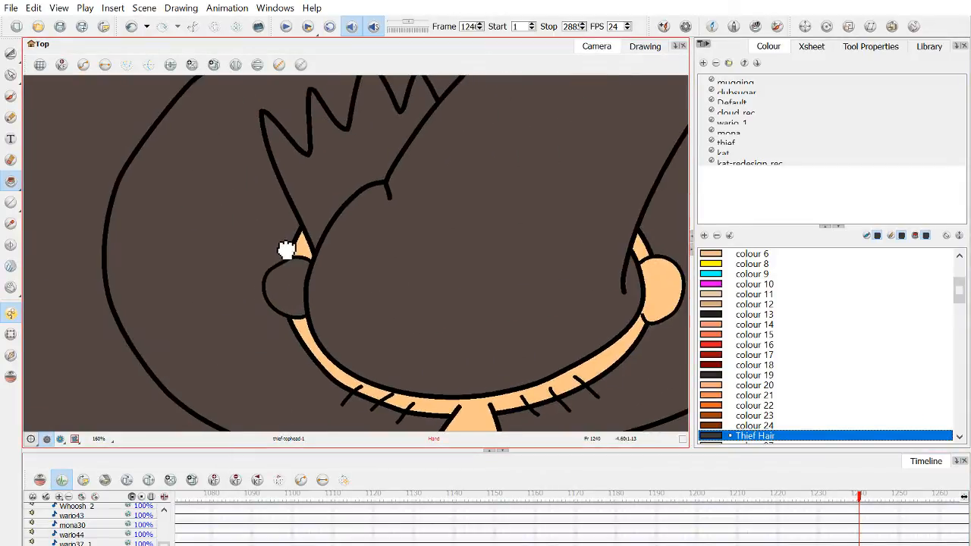
left_click(337, 192)
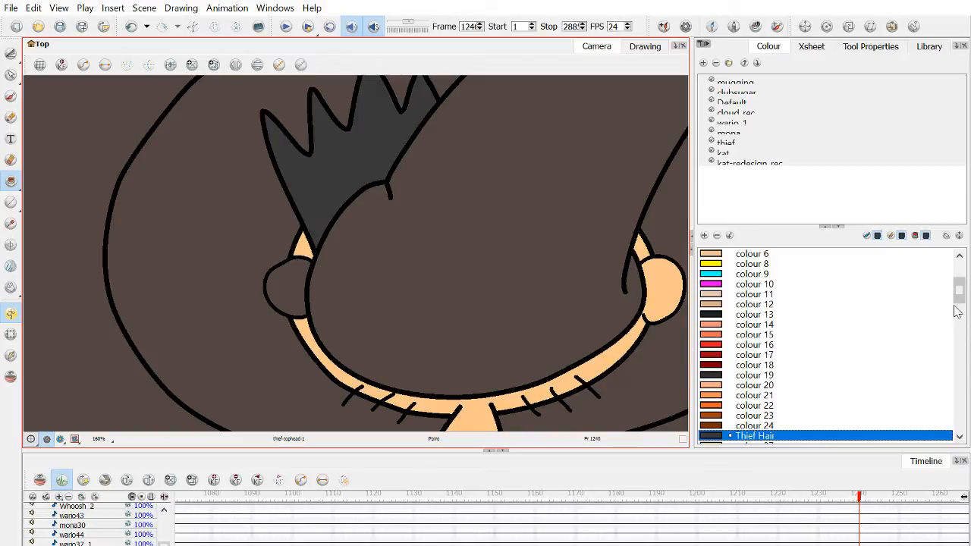
Fill the cap of the top-view head with Thief Pants.
left_click_drag(960, 291, 960, 267)
left_click(759, 273)
scroll(505, 234, "down", 3)
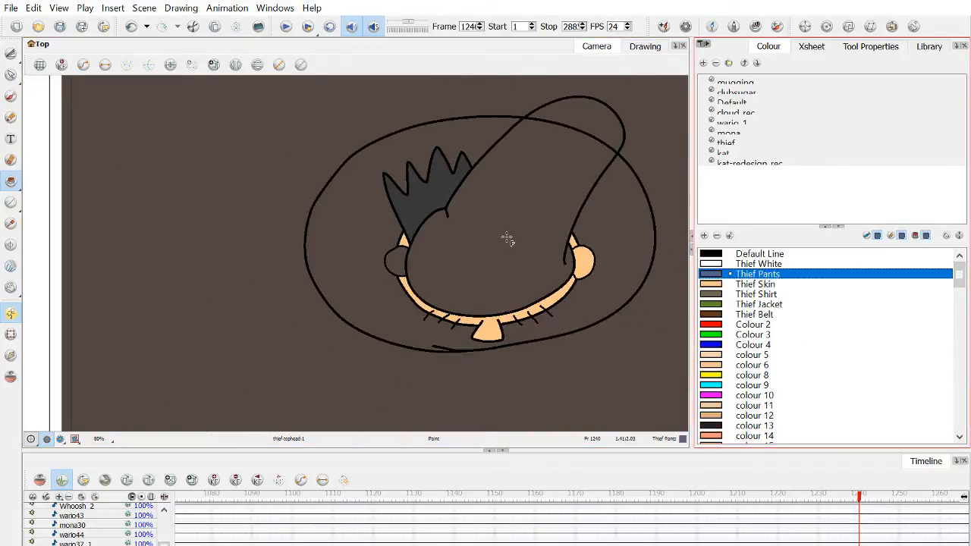
left_click(559, 198)
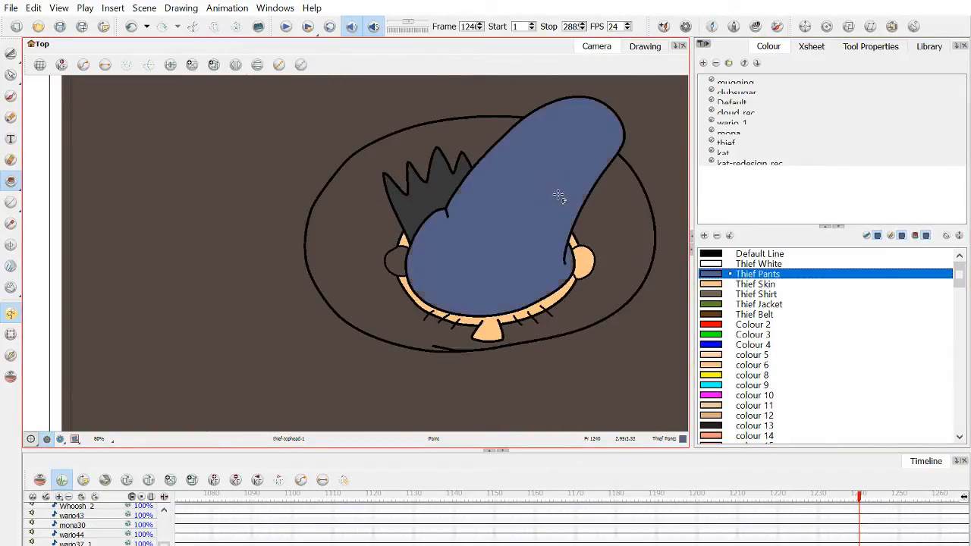
Sample the Thief Shirt colour from the thief at frame 1141 and fill the cap at frame 1240 with it.
left_click(460, 497)
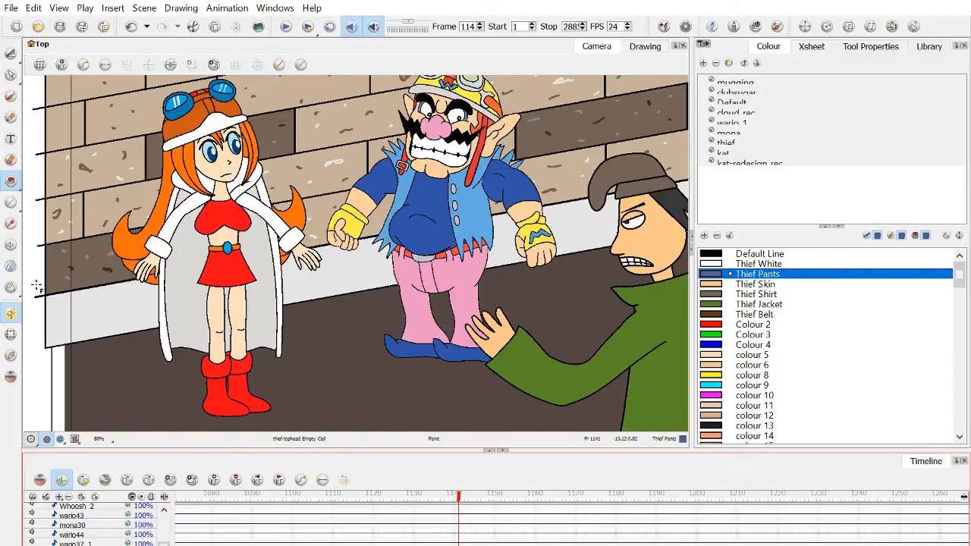
left_click(11, 223)
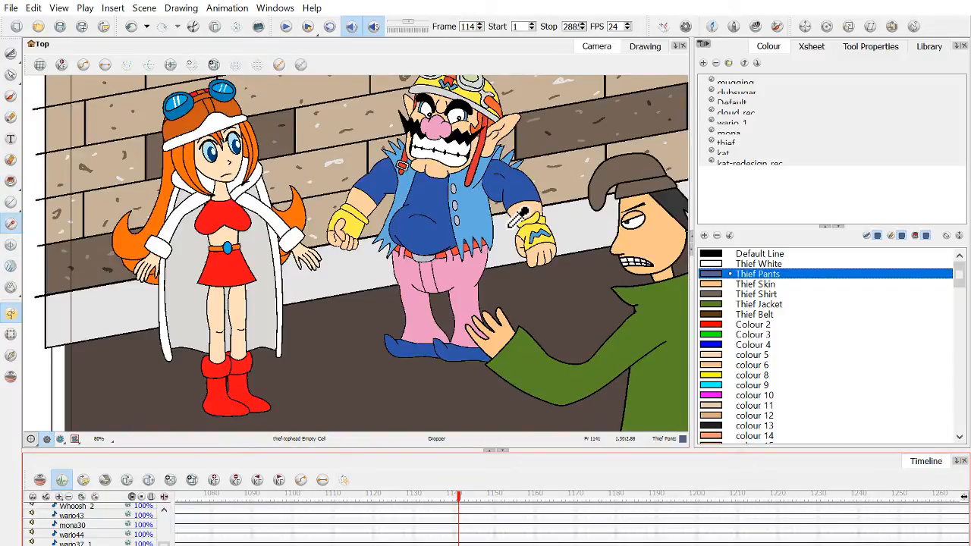
left_click(644, 260)
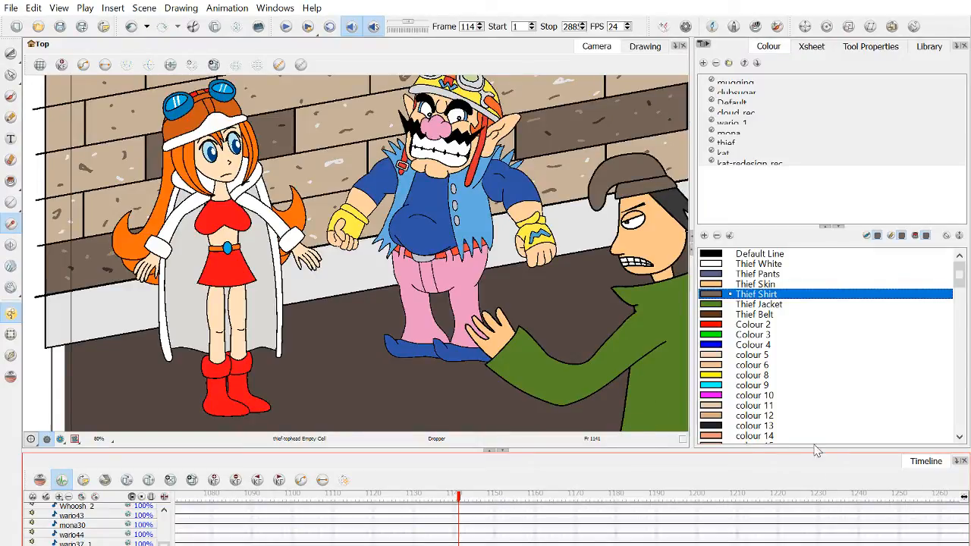
left_click(862, 505)
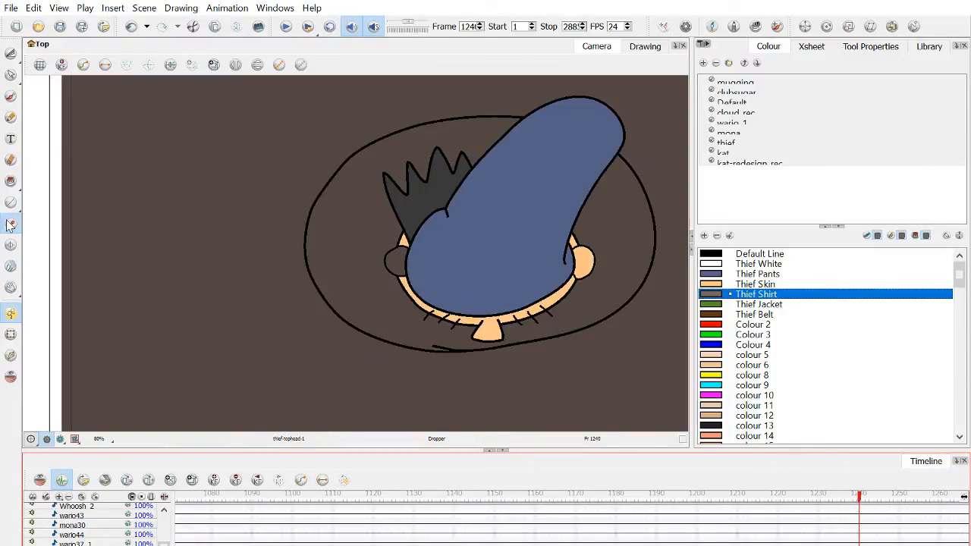
left_click(11, 180)
left_click(485, 266)
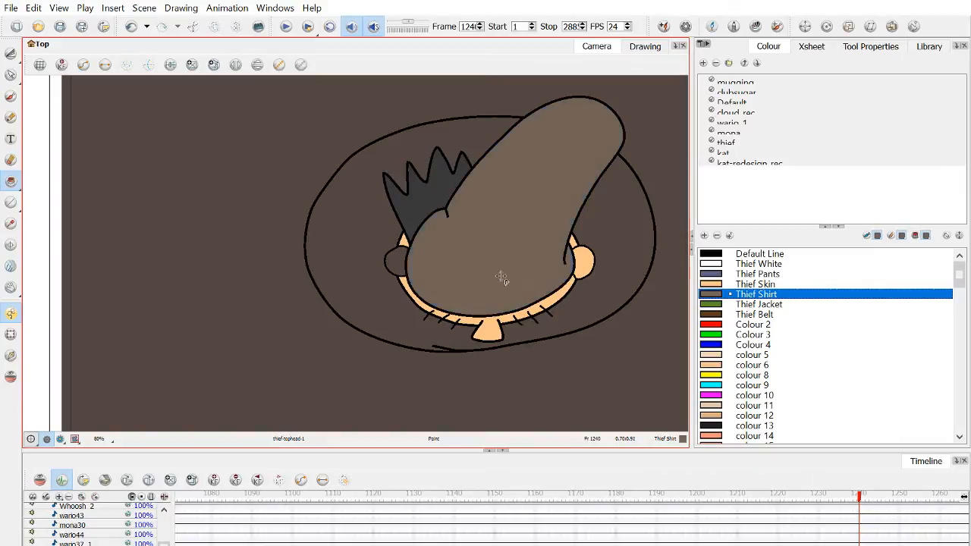
Sample Thief Skin from the nose and fill the unpainted left ear with it.
left_click(11, 224)
scroll(520, 329, "up", 3)
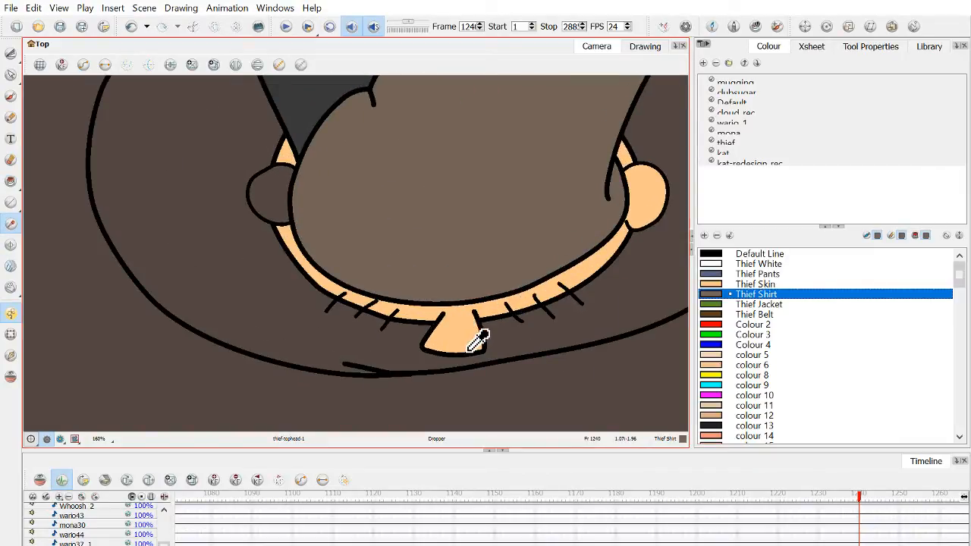
left_click(469, 348)
left_click(11, 180)
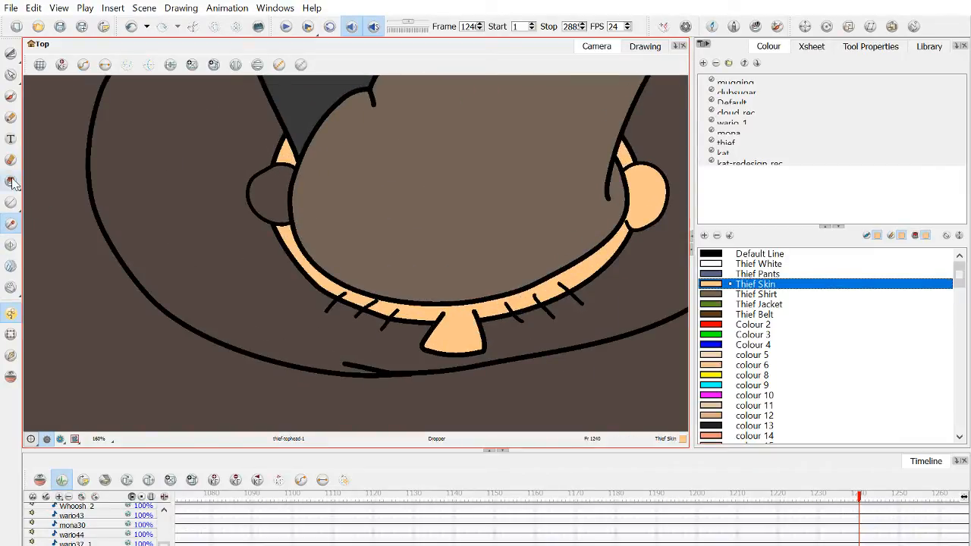
left_click(262, 203)
scroll(261, 203, "down", 5)
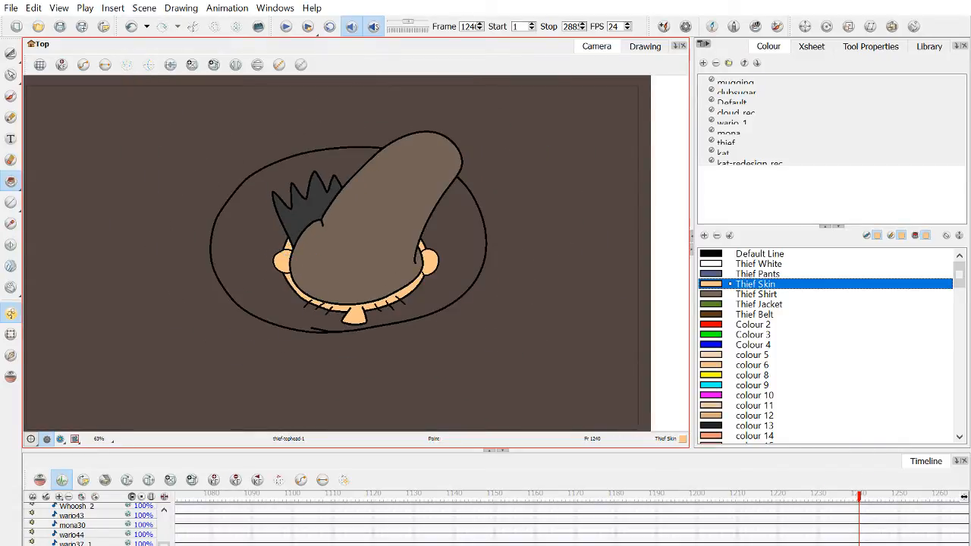
Make the thief-topbody drawing active and ready the Pencil with the Default Line colour.
left_click(234, 530)
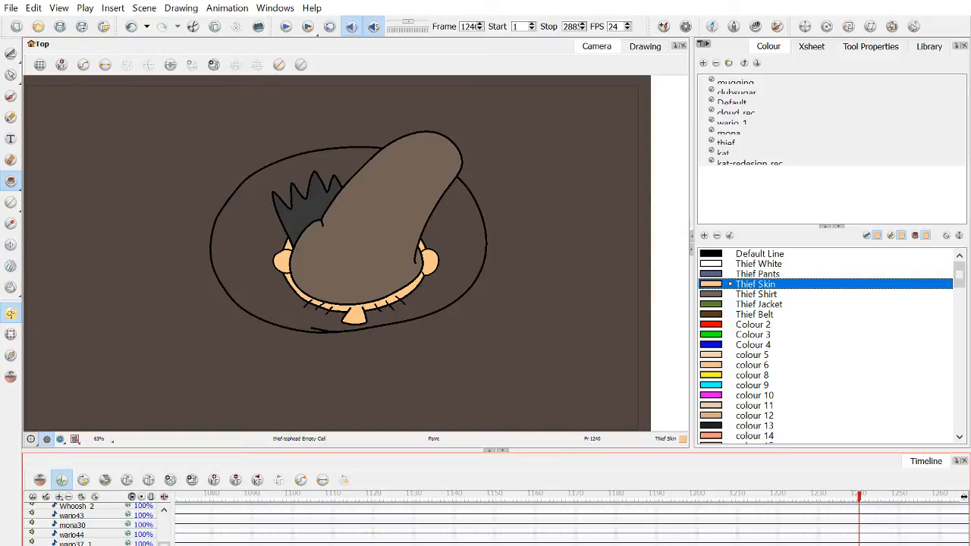
left_click(11, 117)
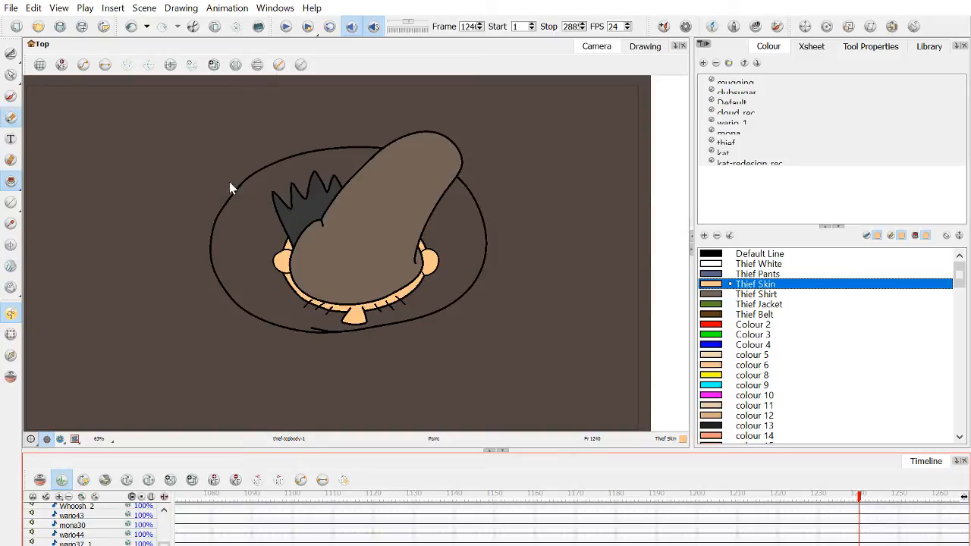
left_click(780, 257)
Examine the thief's jacket at frame 1144 as reference, and return to frame 1240.
left_click(795, 497)
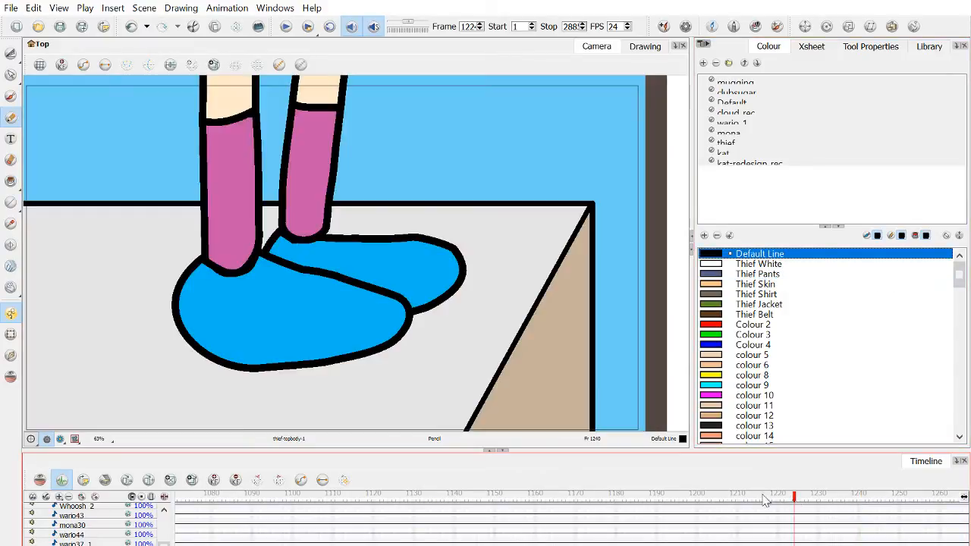
left_click(471, 497)
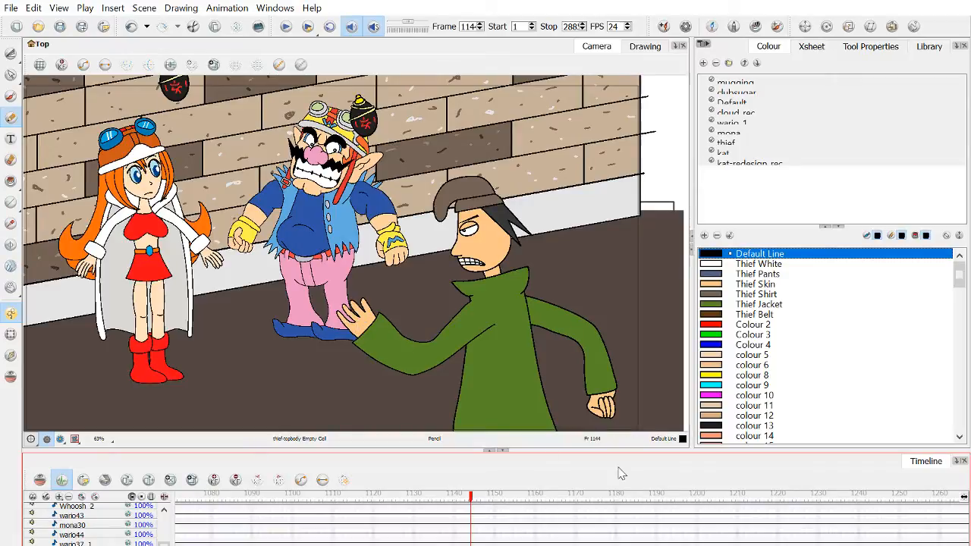
left_click(859, 497)
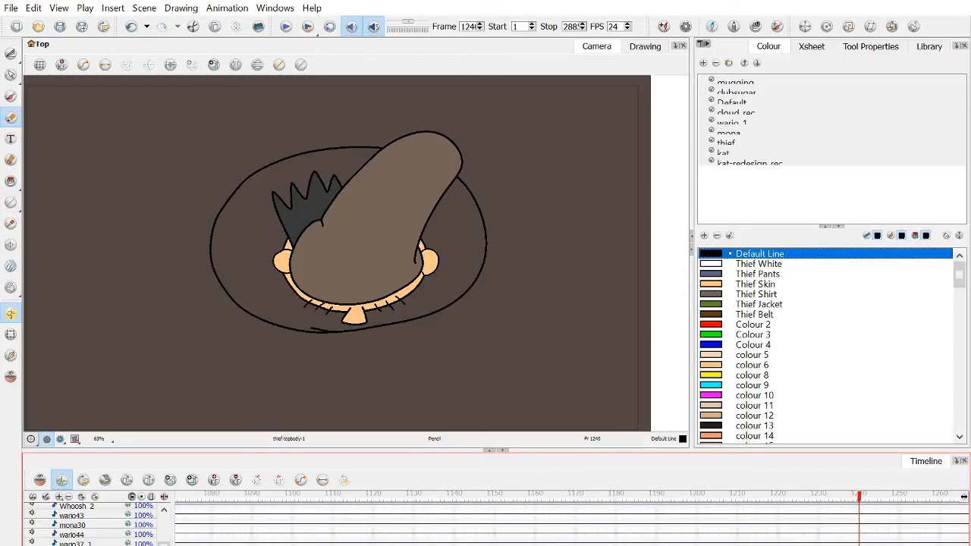
key("alt+Tab")
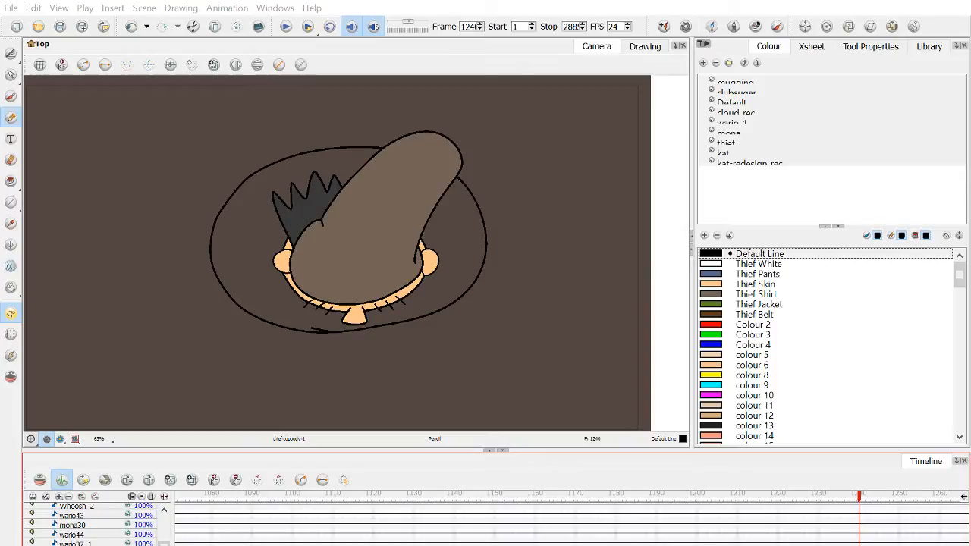
key("alt+Tab")
Try to draw a wavy outline rising from the left side of the body oval and running behind the cap.
scroll(263, 100, "up", 2)
left_click_drag(270, 193, 362, 190)
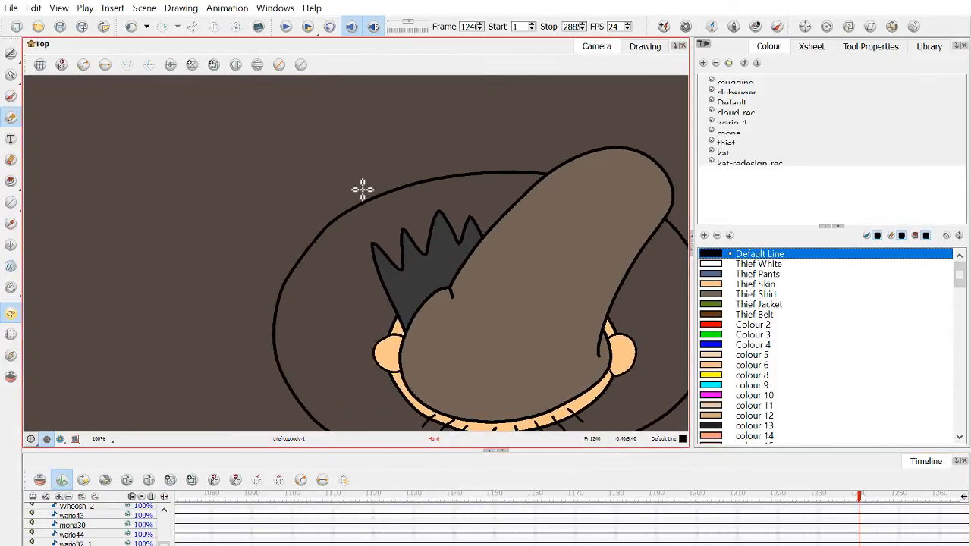
mouse_move(278, 321)
left_mouse_down()
mouse_move(276, 206)
mouse_move(310, 173)
mouse_move(347, 162)
left_mouse_up()
key("ctrl+z")
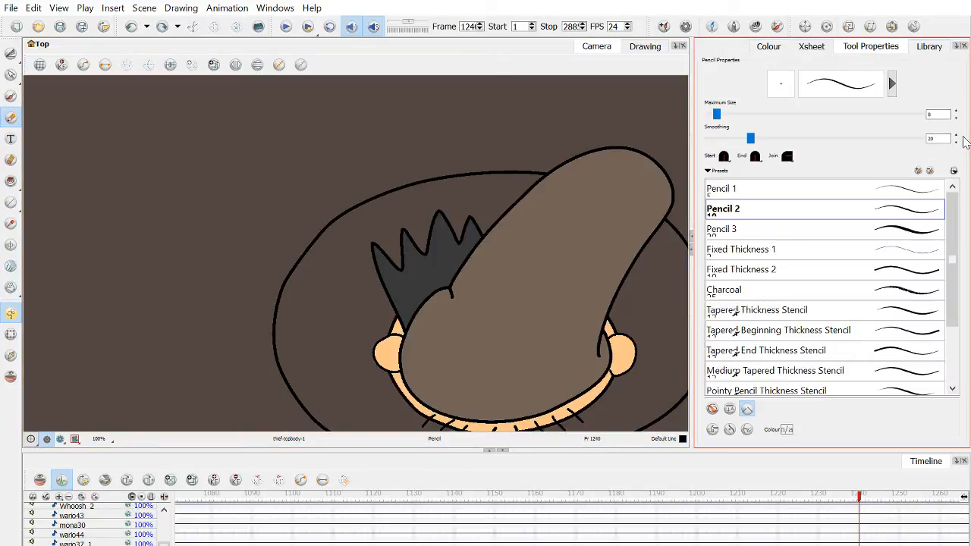
mouse_move(279, 361)
left_mouse_down()
mouse_move(257, 165)
mouse_move(309, 214)
left_mouse_up()
key("ctrl+z")
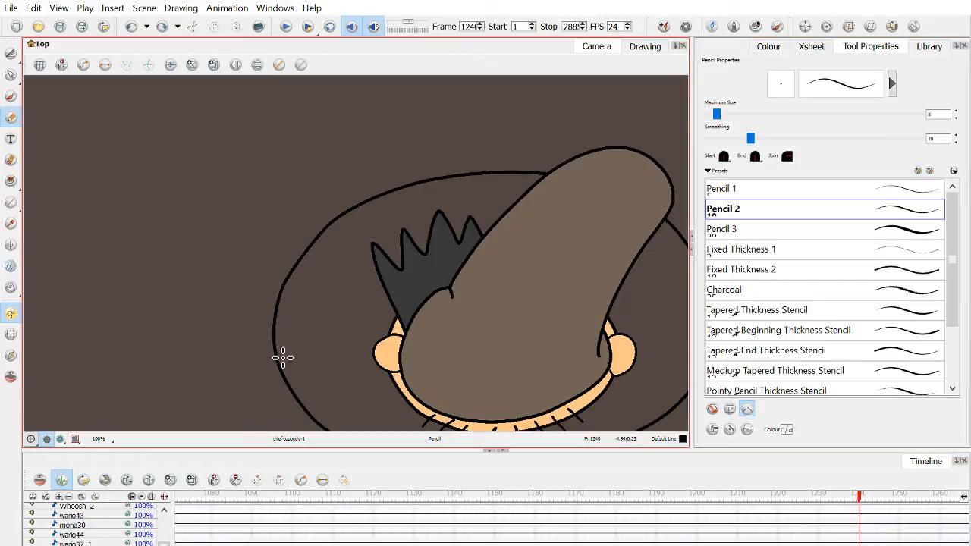
mouse_move(277, 357)
left_mouse_down()
mouse_move(259, 183)
mouse_move(432, 182)
left_mouse_up()
key("ctrl+z")
mouse_move(281, 363)
left_mouse_down()
mouse_move(270, 255)
mouse_move(359, 153)
mouse_move(439, 127)
mouse_move(531, 133)
left_mouse_up()
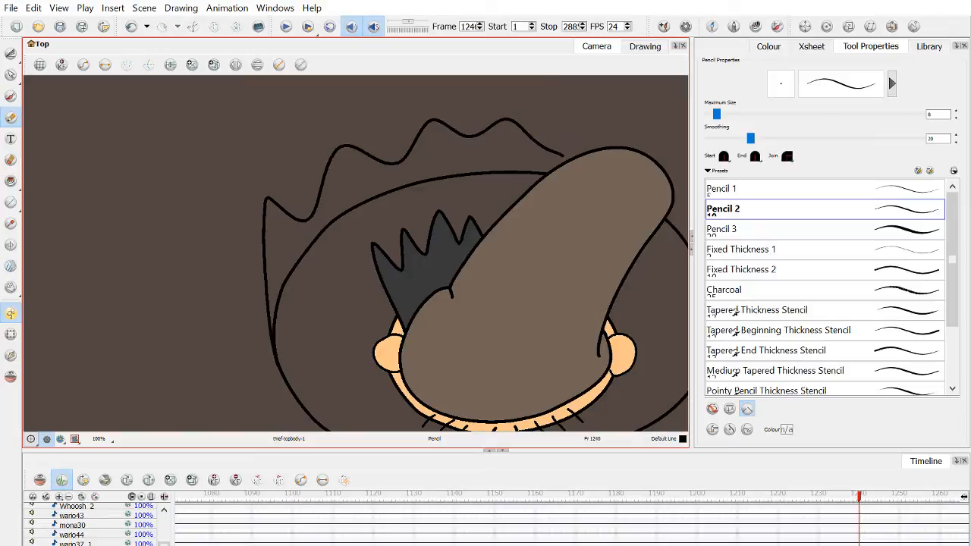
key("ctrl+z")
Draw the wavy outline from the body oval's left side, behind the cap and down to its right side, redoing the right part.
mouse_move(280, 340)
left_mouse_down()
mouse_move(303, 163)
mouse_move(414, 168)
mouse_move(492, 148)
mouse_move(578, 152)
mouse_move(417, 183)
mouse_move(415, 194)
mouse_move(436, 222)
mouse_move(525, 180)
mouse_move(546, 331)
left_mouse_up()
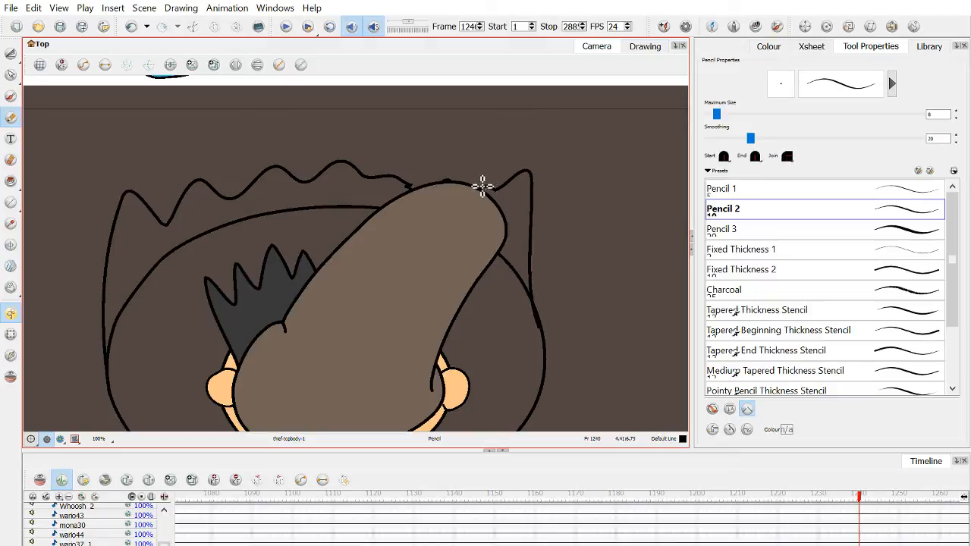
key("ctrl+z")
mouse_move(418, 184)
left_mouse_down()
mouse_move(520, 190)
mouse_move(562, 271)
mouse_move(545, 378)
left_mouse_up()
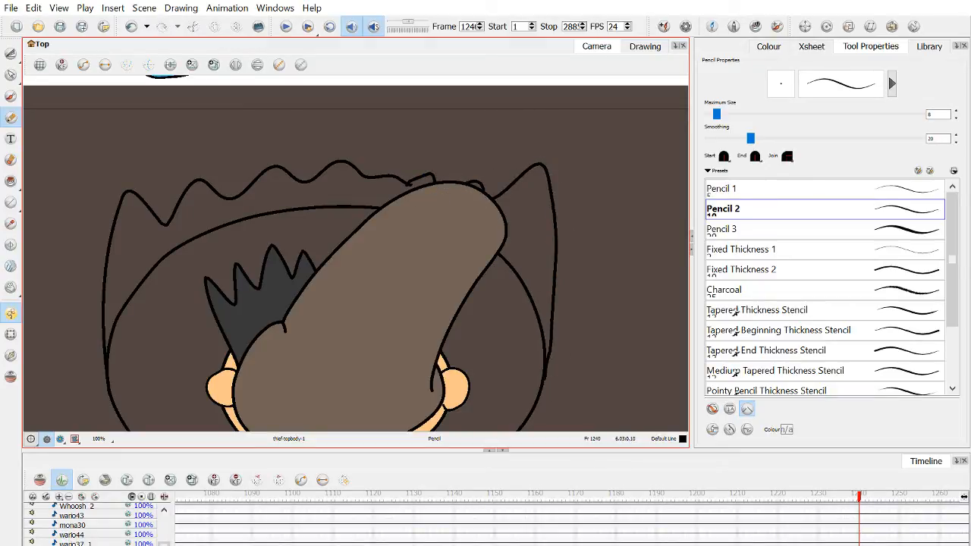
Erase the overlapping line ends where the two strokes of the wavy outline meet behind the cap.
left_click(644, 48)
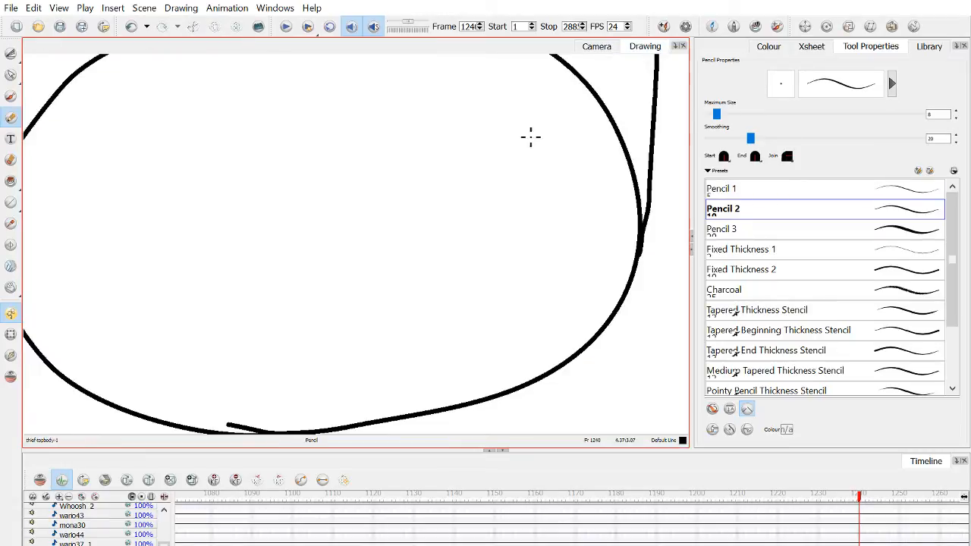
scroll(364, 236, "down", 5)
mouse_move(353, 230)
left_mouse_down()
mouse_move(372, 282)
mouse_move(333, 309)
left_mouse_up()
scroll(402, 185, "up", 5)
scroll(349, 265, "up", 3)
left_click(11, 159)
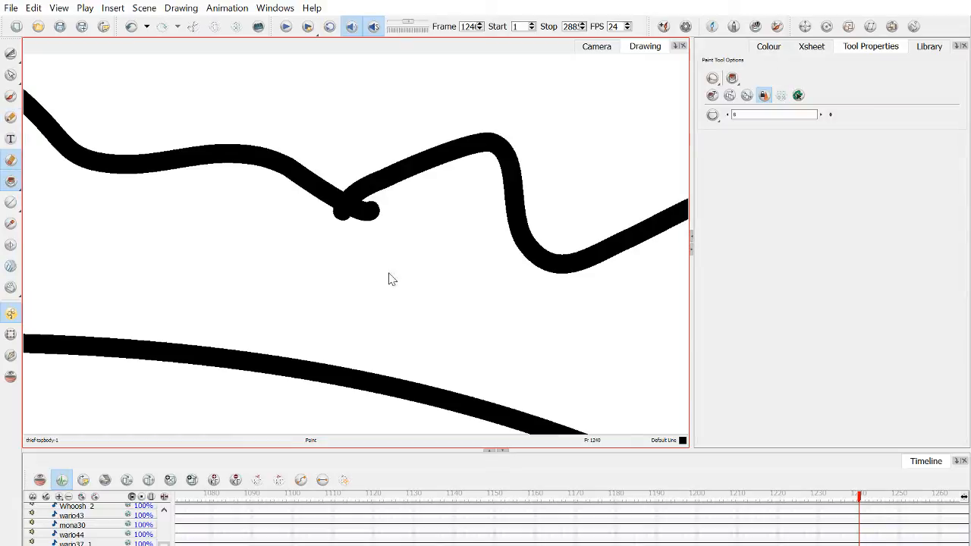
mouse_move(379, 246)
left_mouse_down()
mouse_move(377, 218)
mouse_move(338, 236)
left_mouse_up()
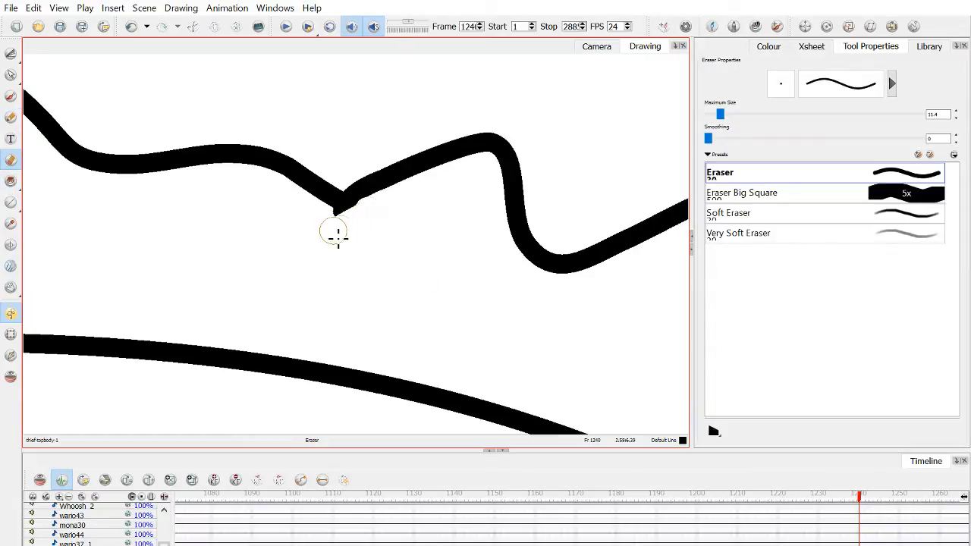
scroll(440, 250, "down", 2)
left_click(591, 51)
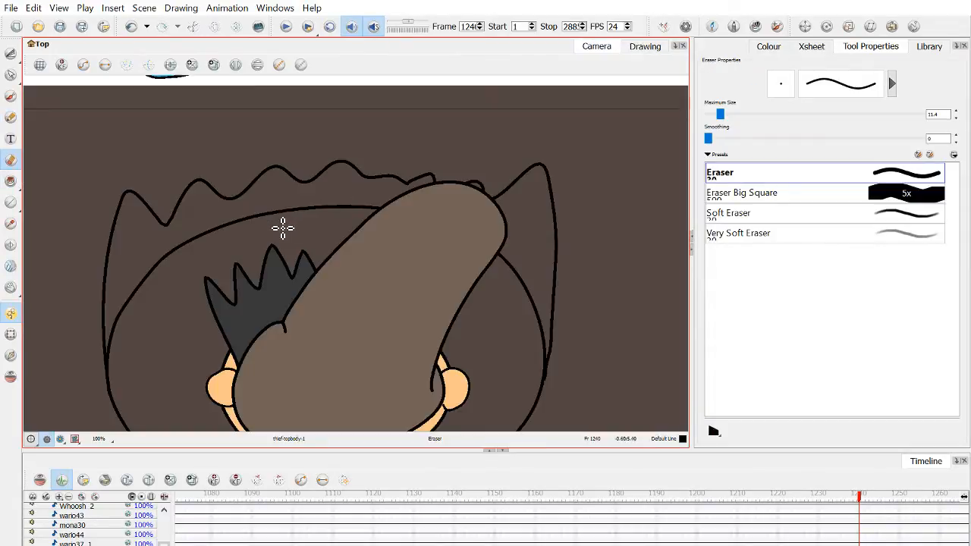
Erase the stray line end on the body oval's lower edge, just below the nose.
scroll(282, 229, "down", 4)
left_click_drag(309, 269, 355, 242)
scroll(323, 299, "up", 2)
scroll(322, 298, "up", 8)
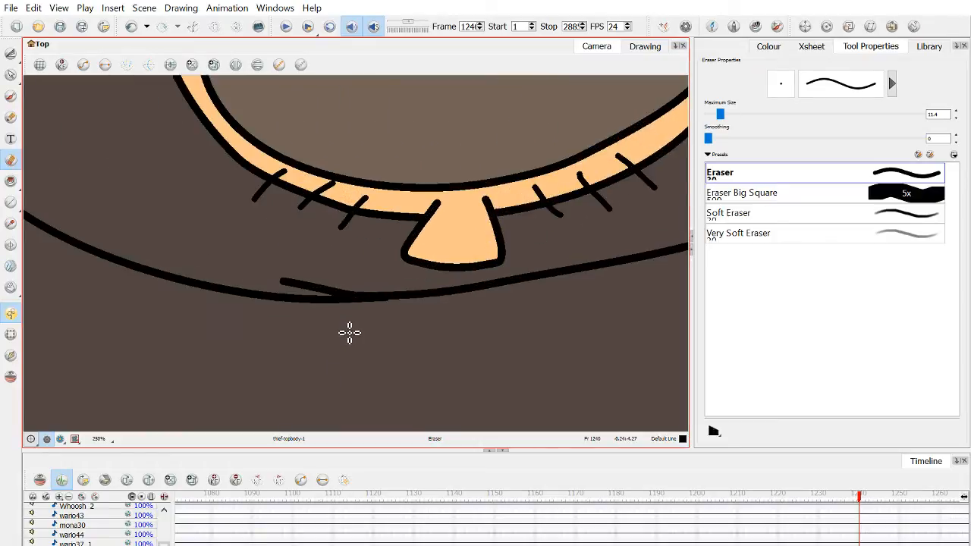
left_click(10, 74)
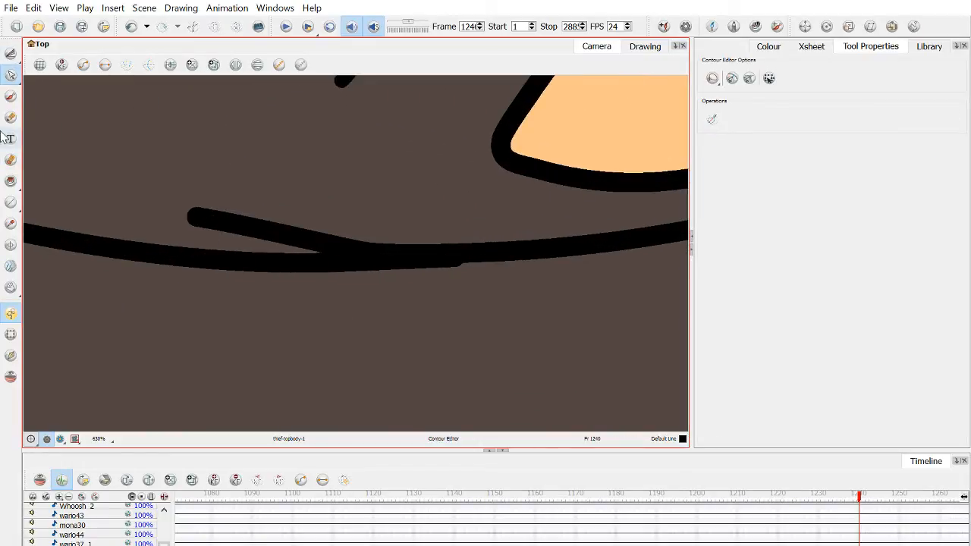
left_click(10, 160)
mouse_move(211, 226)
left_mouse_down()
mouse_move(364, 245)
mouse_move(319, 245)
mouse_move(410, 241)
left_mouse_up()
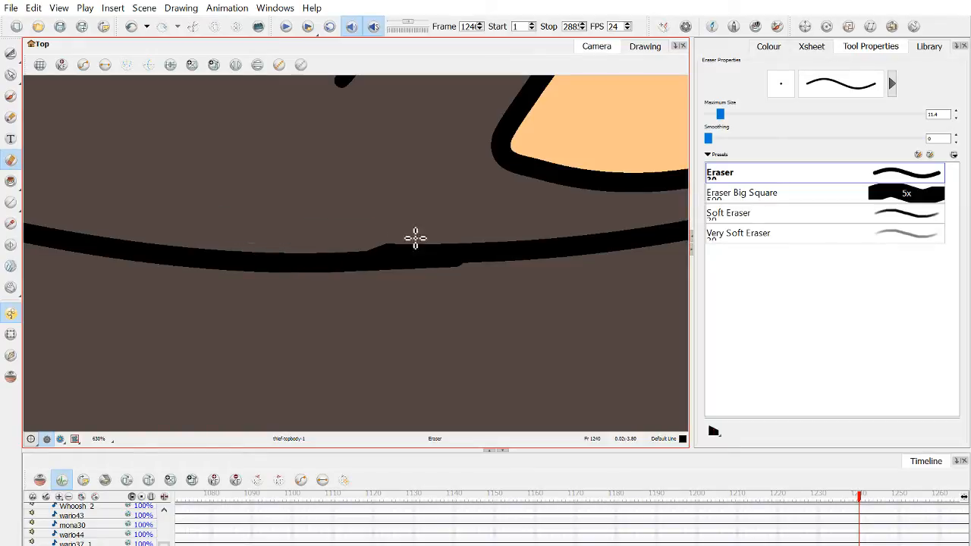
Move the contour points of the overlapping line ends on the body oval's lower edge so both strokes align.
left_click(10, 74)
left_click(418, 260)
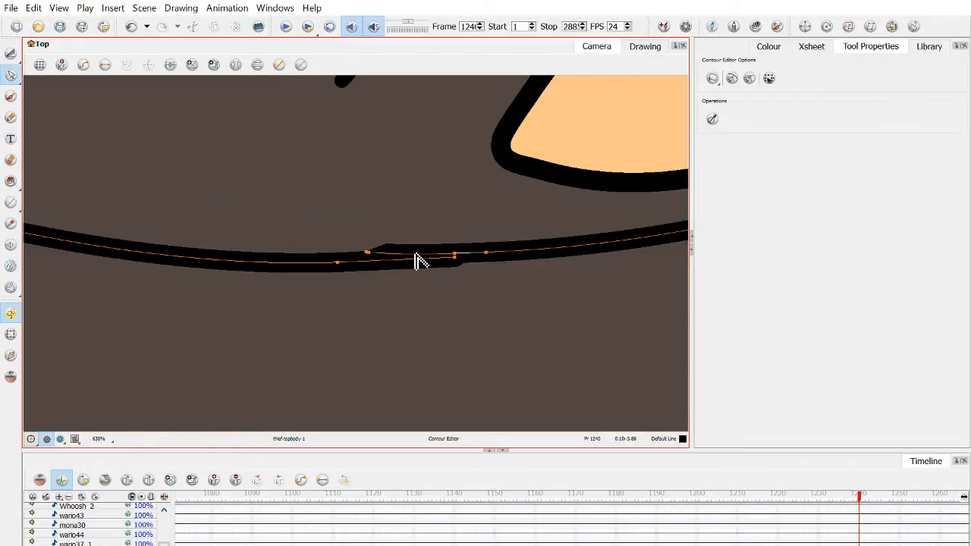
scroll(418, 260, "up", 3)
scroll(351, 260, "up", 2)
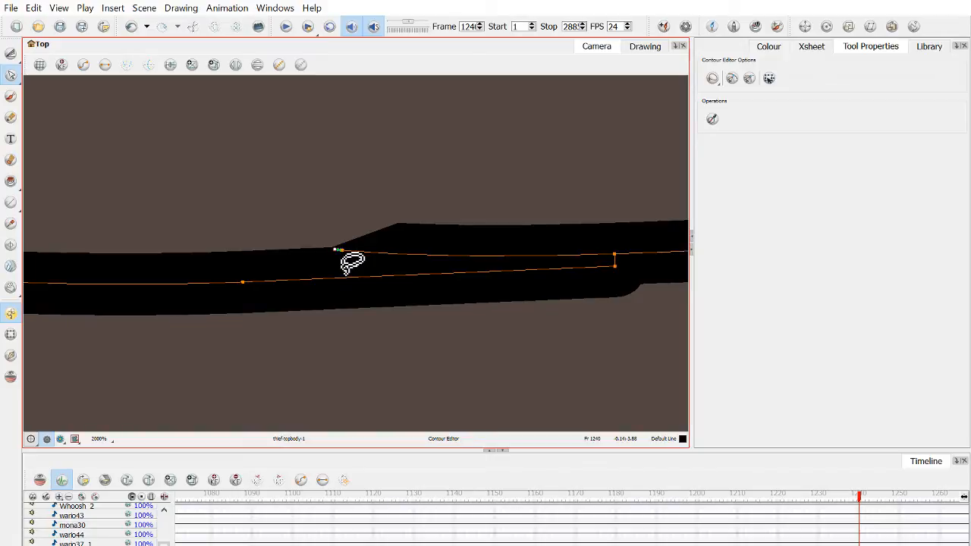
left_click_drag(345, 251, 347, 280)
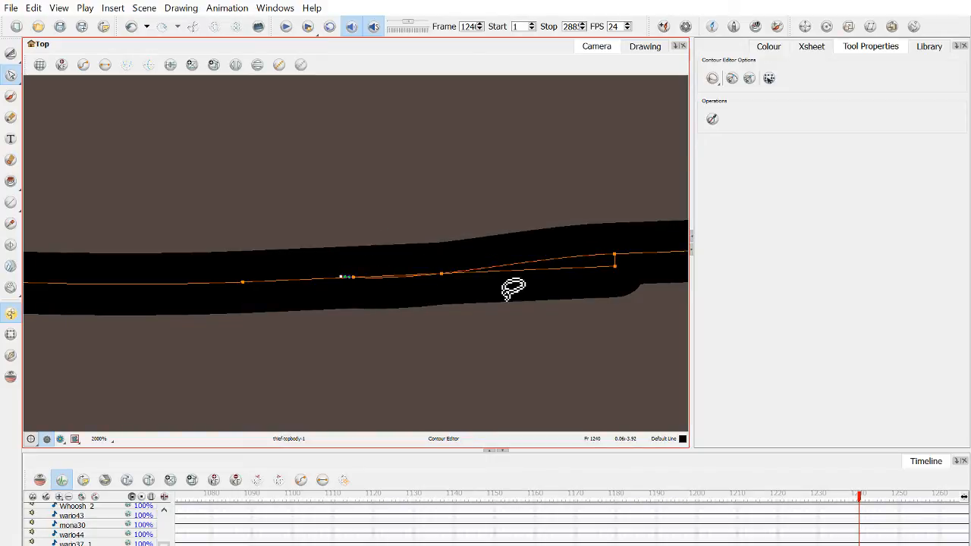
left_click_drag(616, 256, 619, 266)
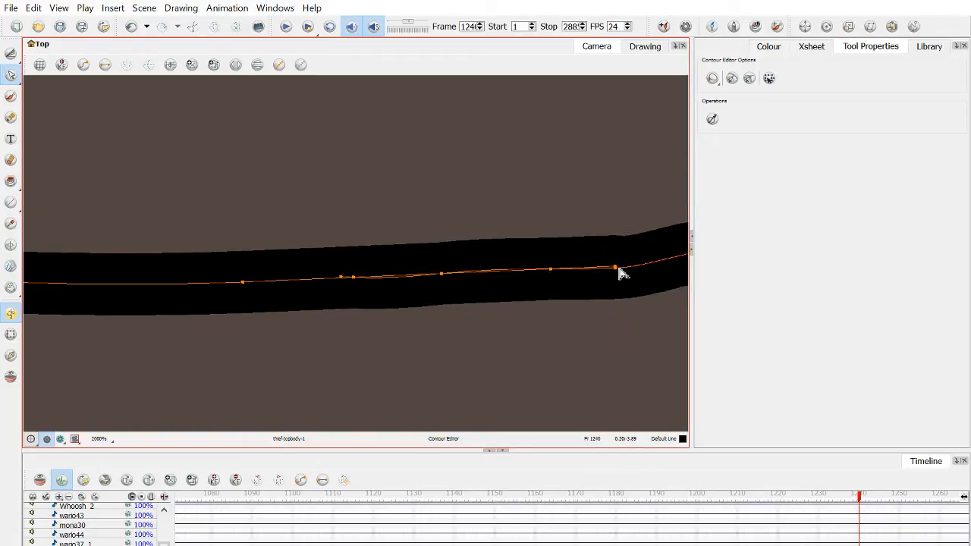
Smooth the kink beside the join on the body oval's lower edge with the Contour Editor.
scroll(617, 266, "down", 4)
left_click(590, 224)
scroll(590, 225, "down", 4)
scroll(611, 253, "up", 2)
left_click(589, 243)
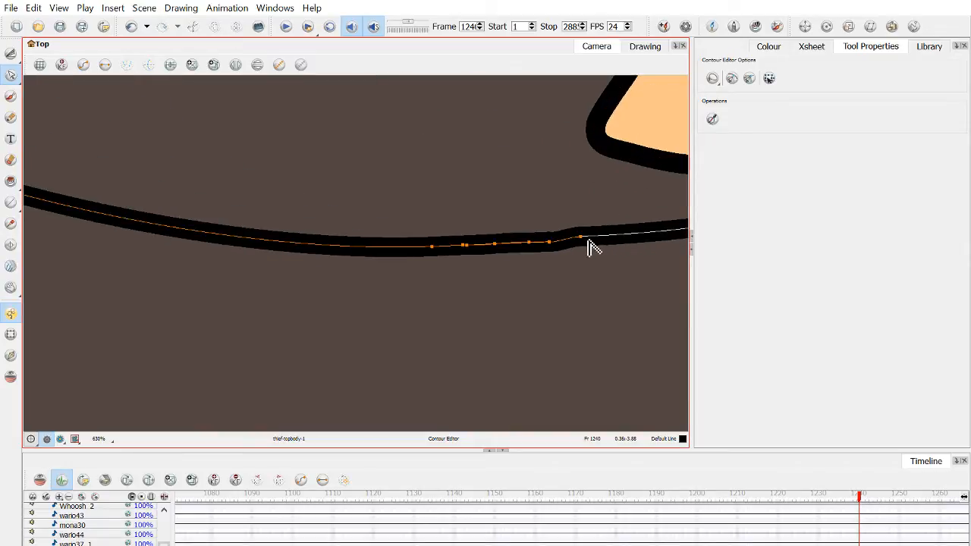
scroll(591, 250, "down", 3)
left_click_drag(585, 250, 440, 267)
scroll(404, 269, "up", 3)
scroll(379, 227, "down", 5)
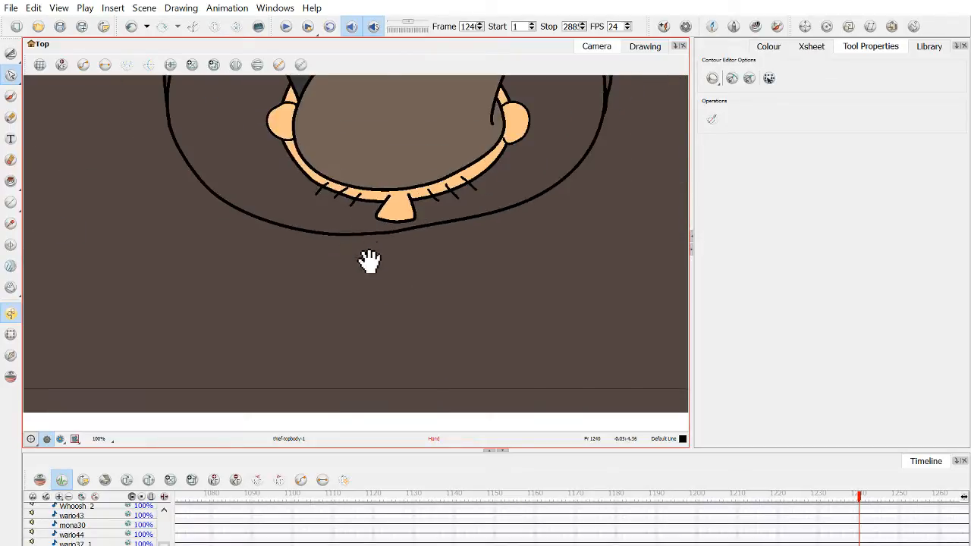
scroll(358, 209, "down", 1)
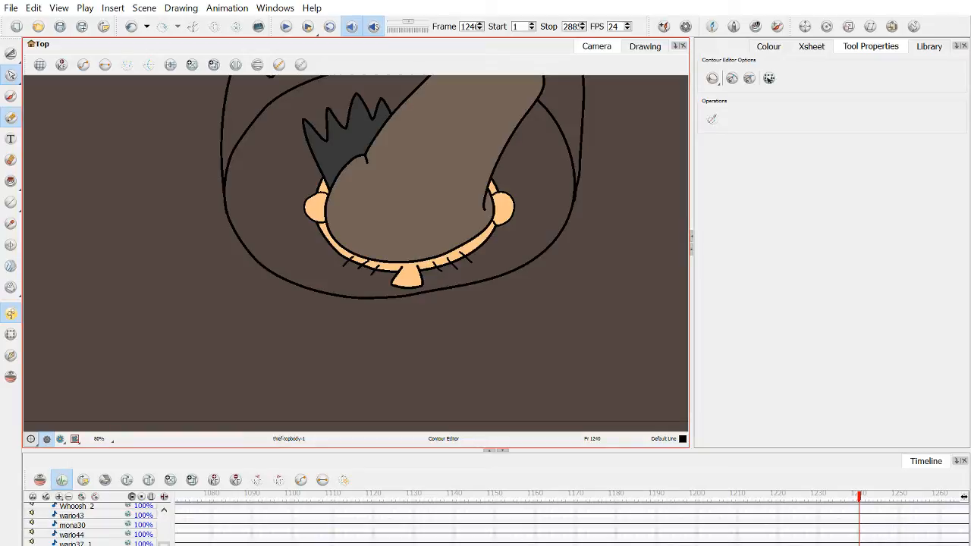
Draw the left-side arm with the Pencil as two sleeve lines, a cuff line and a small hand overlapping the body oval.
key("alt+slash")
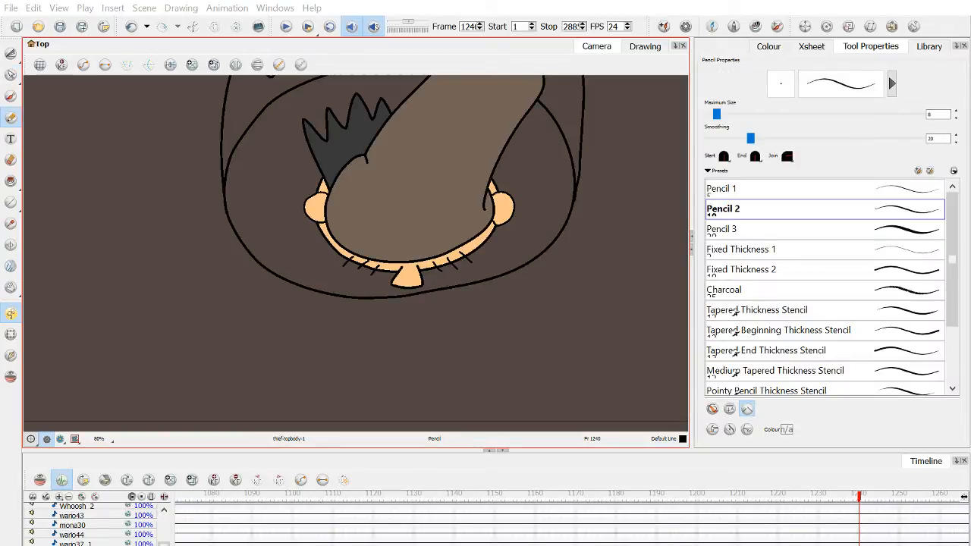
left_click_drag(202, 185, 397, 263)
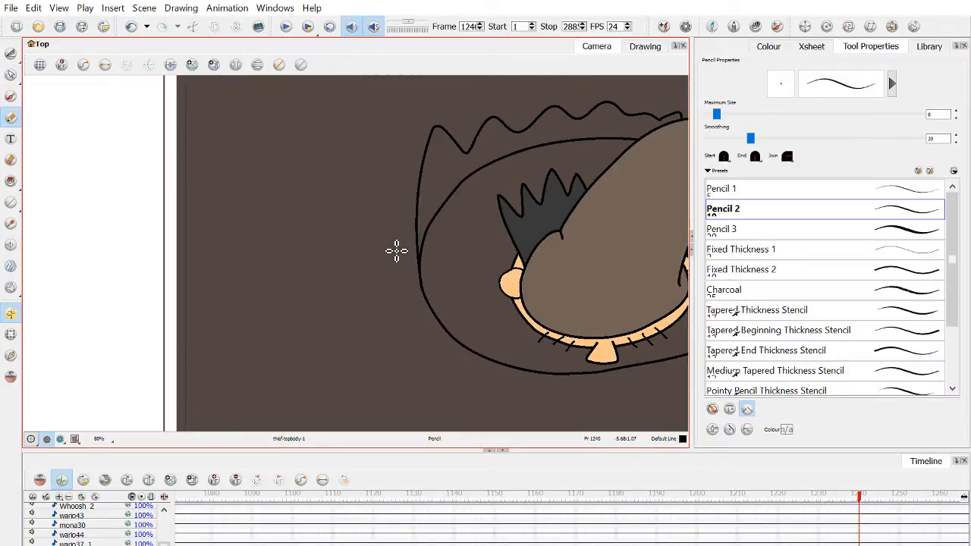
left_click_drag(493, 245, 393, 262)
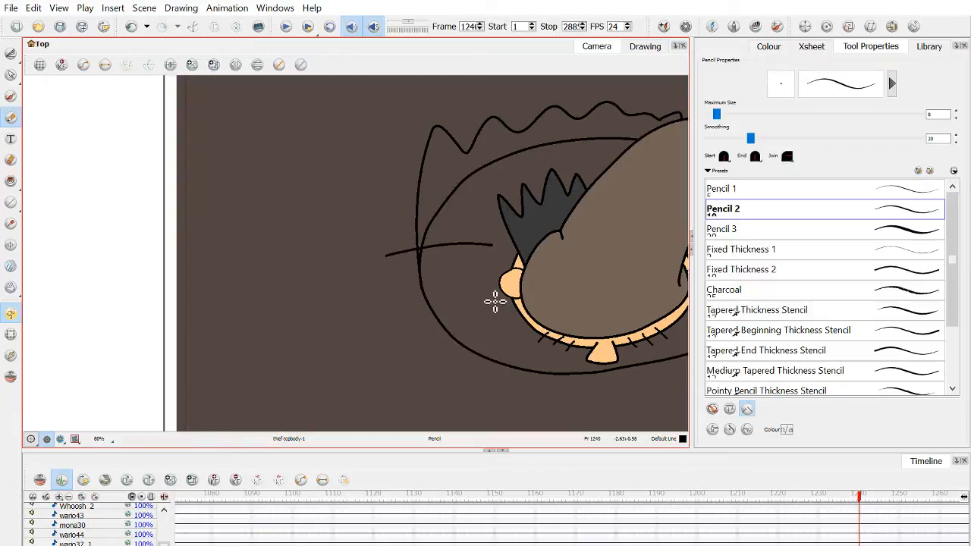
left_click_drag(486, 270, 396, 307)
left_click_drag(394, 253, 402, 306)
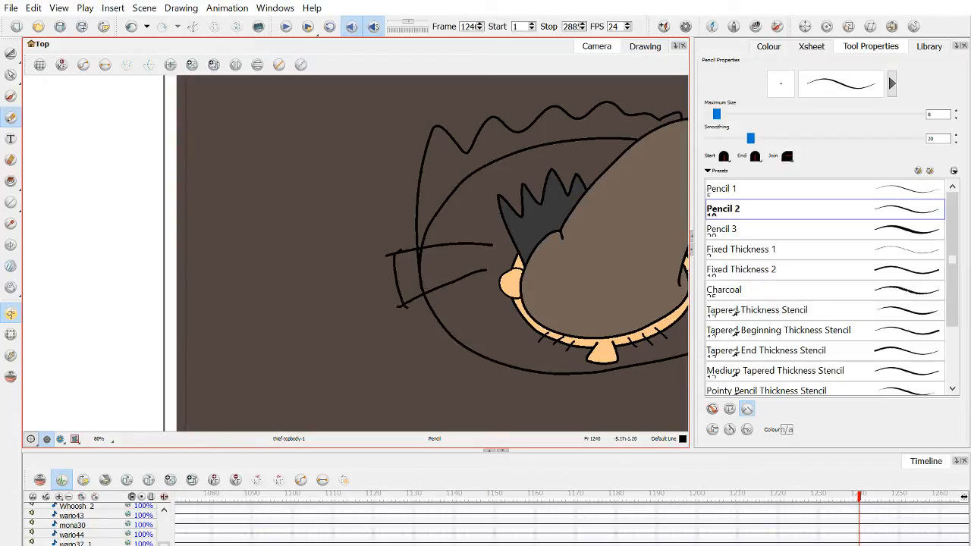
mouse_move(389, 255)
left_mouse_down()
mouse_move(418, 330)
mouse_move(426, 295)
mouse_move(219, 256)
left_mouse_up()
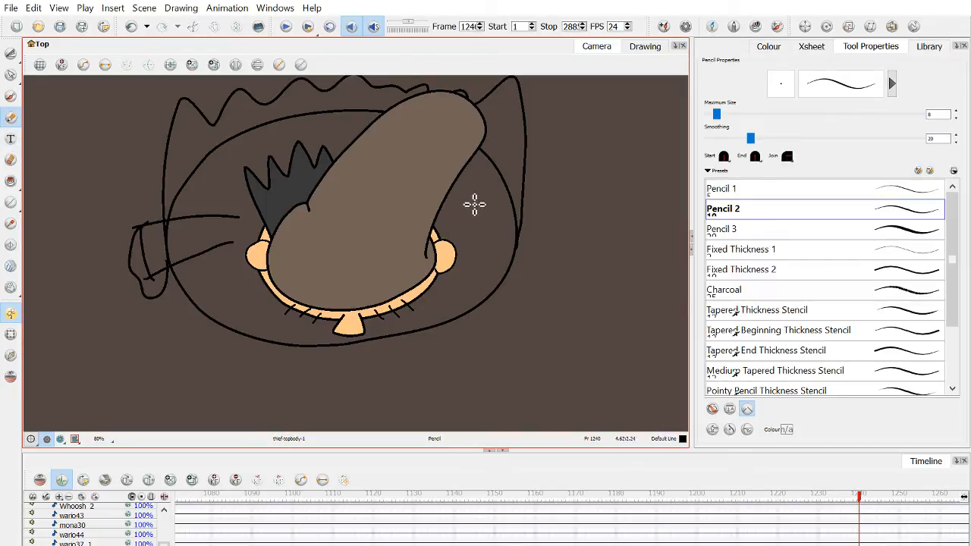
Draw the right-side arm with two sleeve lines, a cuff and a hand with rounded fingers.
mouse_move(476, 211)
left_mouse_down()
mouse_move(553, 232)
mouse_move(554, 246)
mouse_move(563, 245)
mouse_move(537, 285)
mouse_move(514, 260)
mouse_move(472, 251)
left_mouse_up()
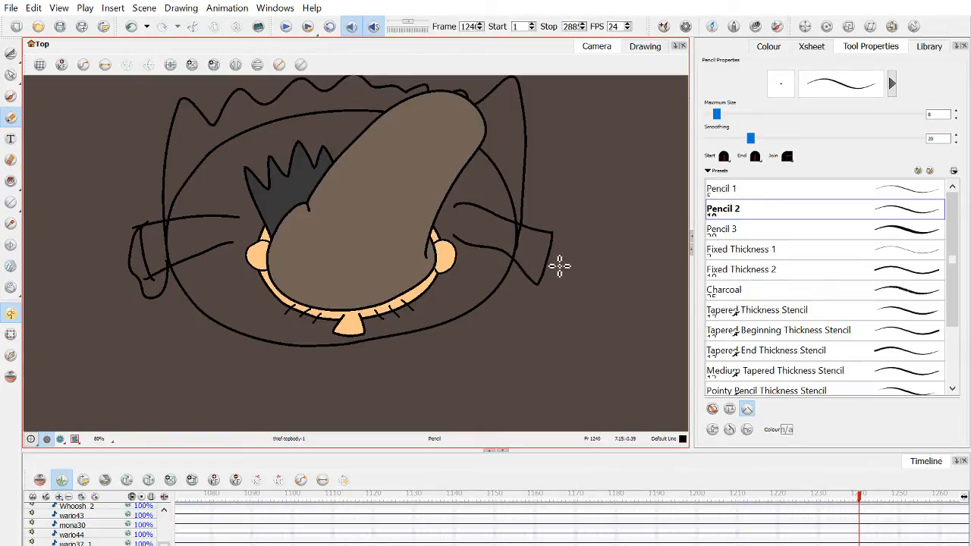
mouse_move(565, 241)
left_mouse_down()
mouse_move(587, 270)
mouse_move(579, 267)
mouse_move(578, 289)
mouse_move(543, 289)
left_mouse_up()
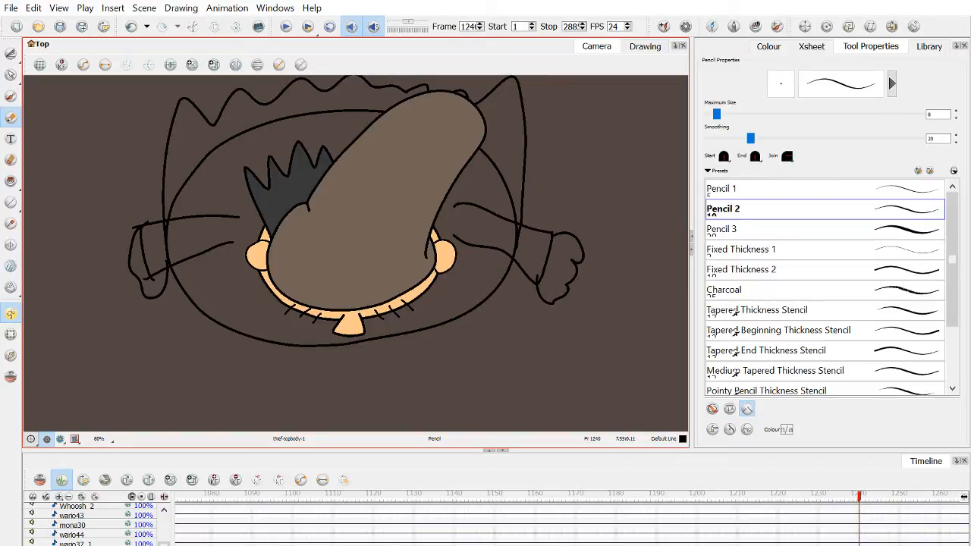
left_click_drag(321, 147, 439, 185)
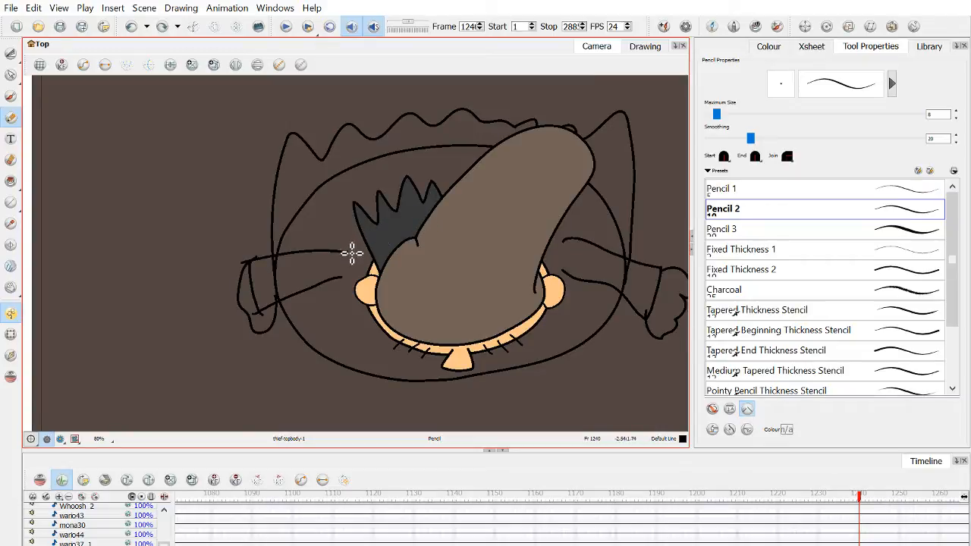
Draw the shoulder lines and the pointed lower edge joining both arms beneath the head, and hide the head drawing.
left_click(578, 250)
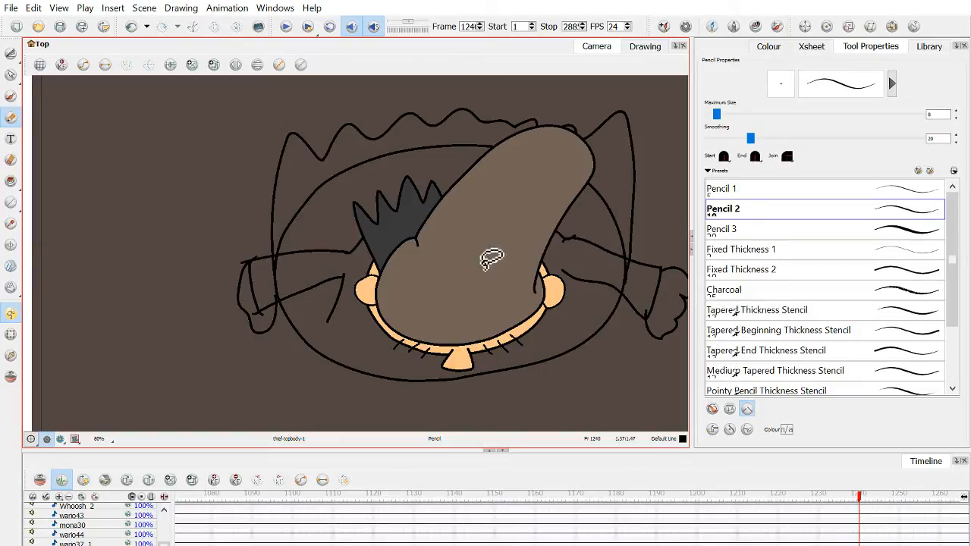
key("ctrl+z")
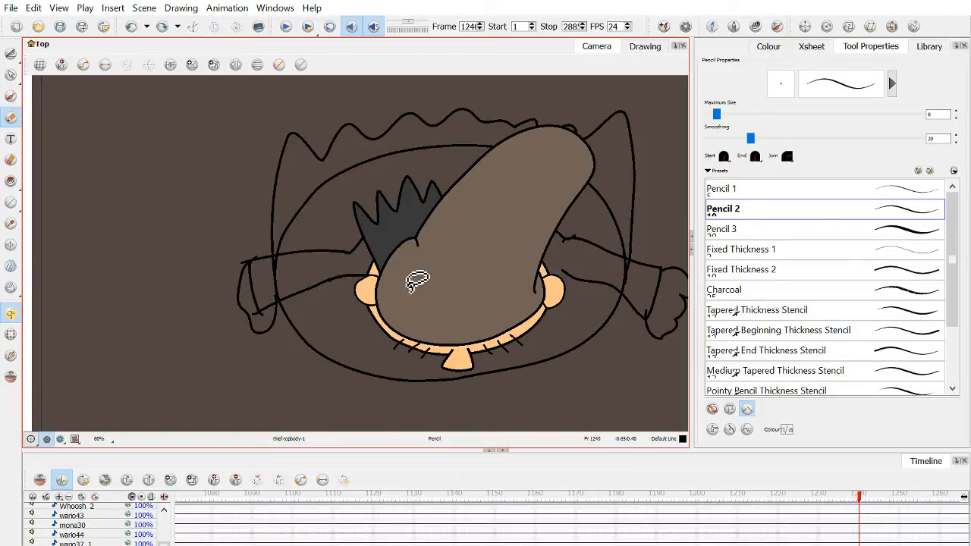
mouse_move(374, 331)
left_mouse_down()
mouse_move(428, 303)
mouse_move(458, 300)
mouse_move(533, 336)
mouse_move(544, 287)
mouse_move(590, 273)
left_mouse_up()
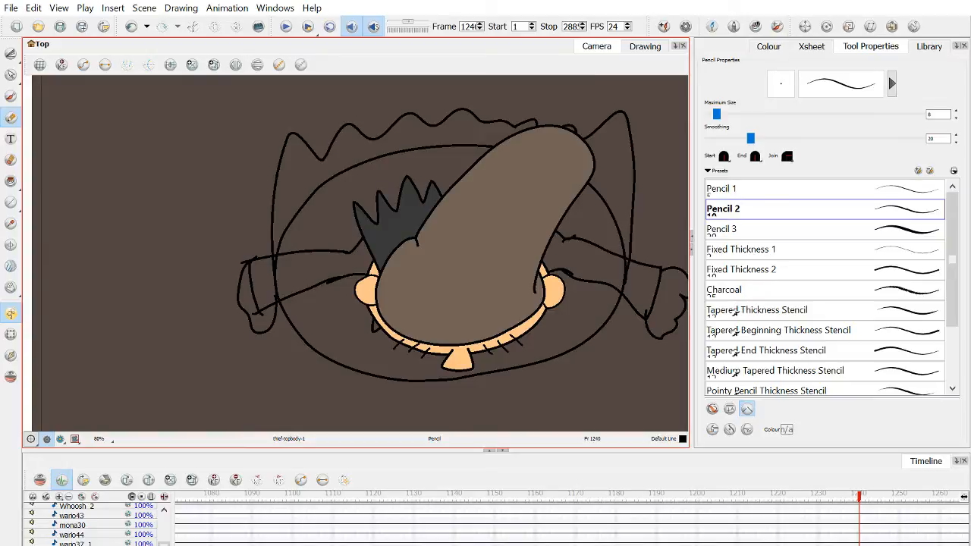
left_click(32, 543)
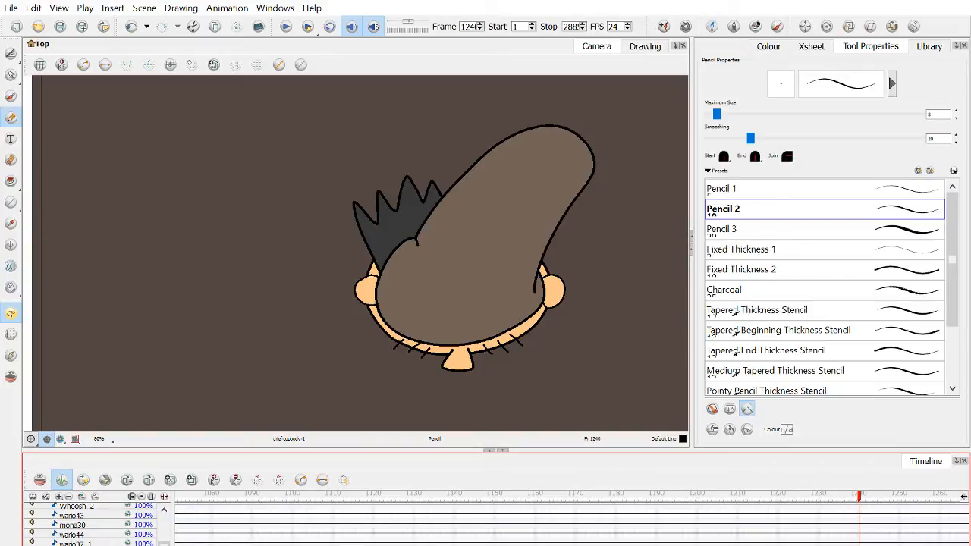
left_click(32, 543)
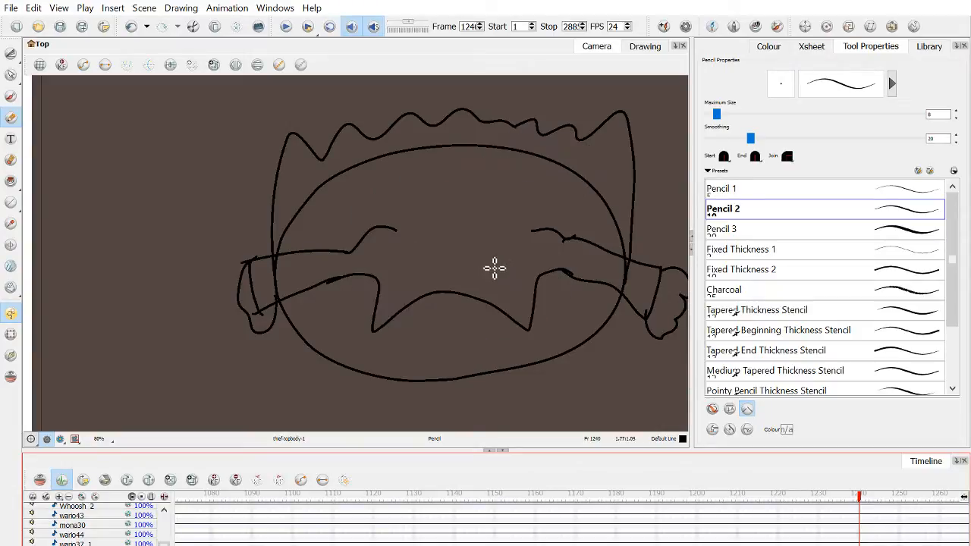
Cut away the body and wavy outline segments that cross the inside of the left-side sleeve.
left_click(11, 54)
scroll(277, 272, "up", 4)
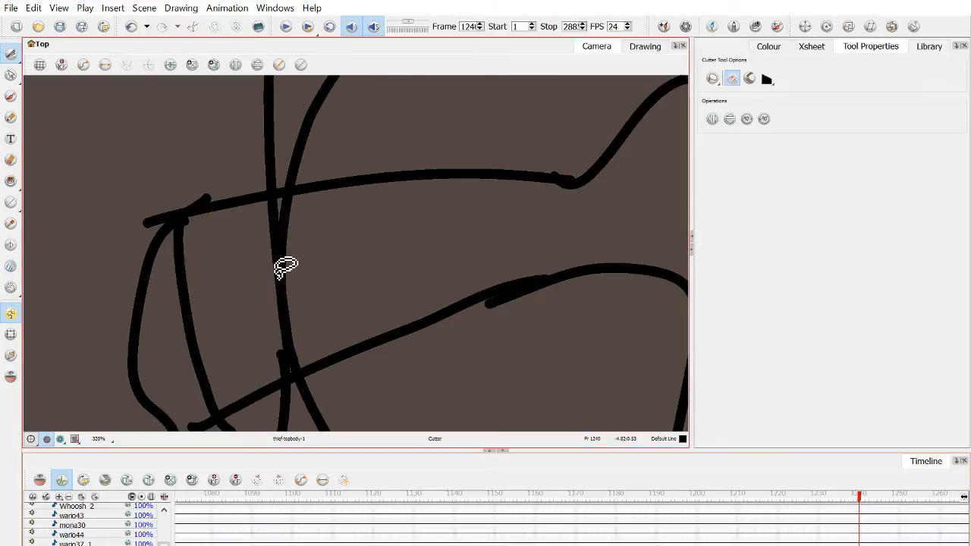
left_click(278, 267)
key("Delete")
left_click(283, 286)
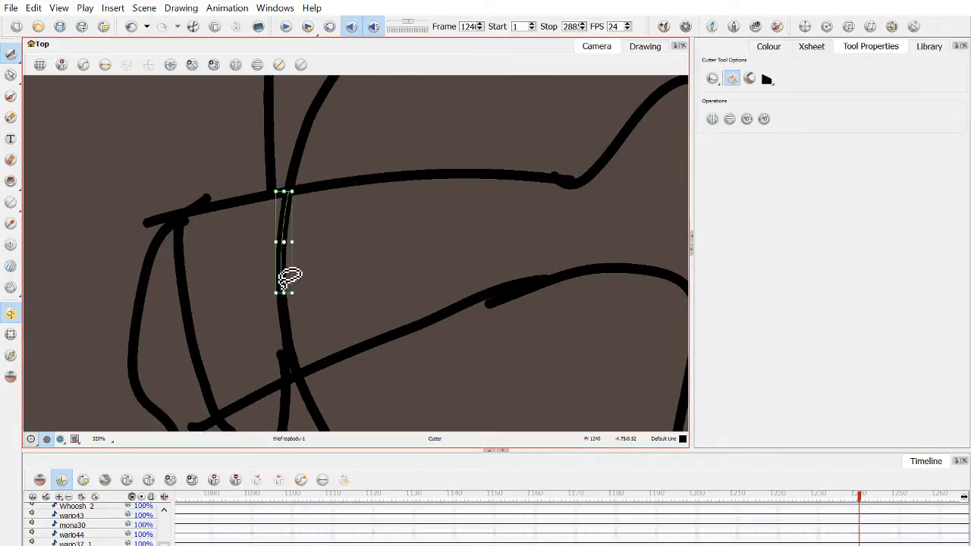
key("Delete")
left_click(284, 375)
key("Delete")
left_click(295, 334)
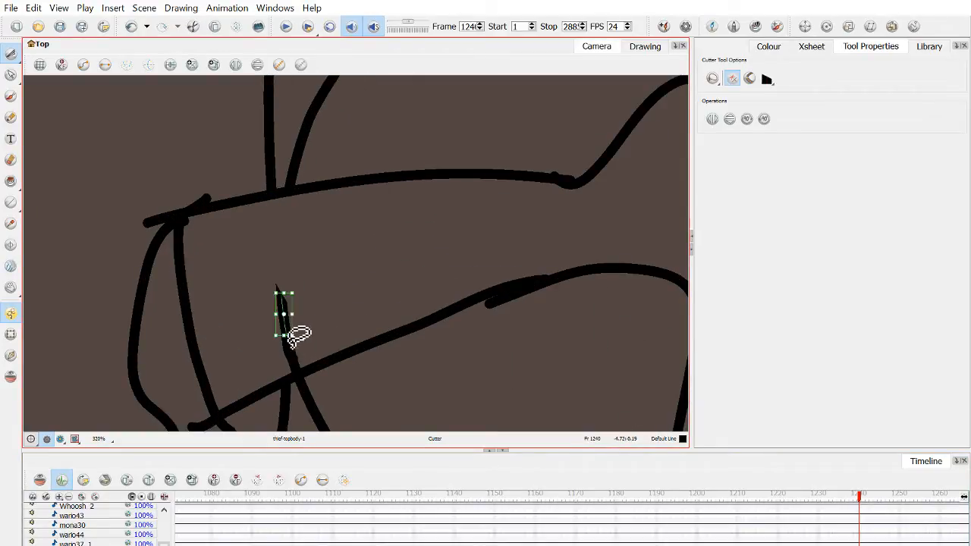
key("Delete")
left_click(297, 350)
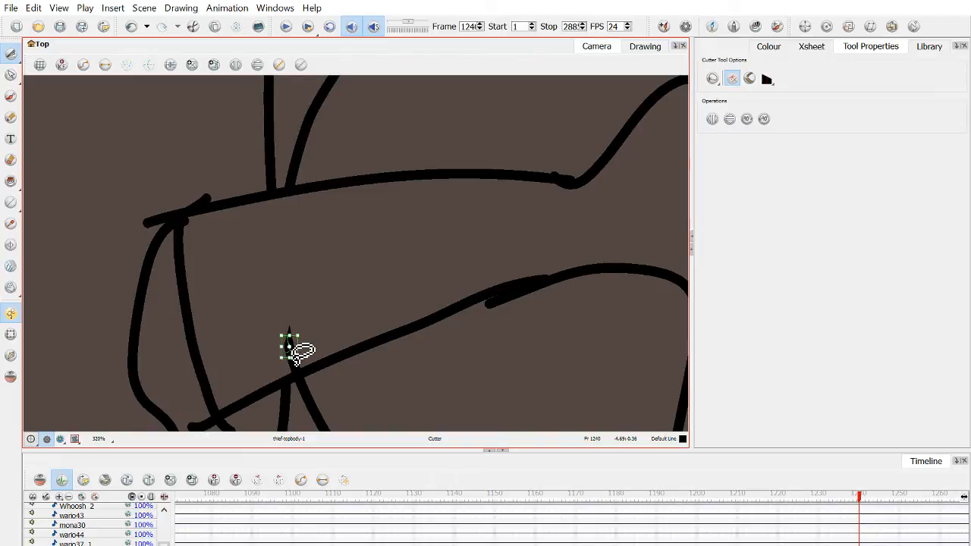
Cut off the leftover line fragments just above the left-side sleeve's lower line.
scroll(302, 360, "up", 3)
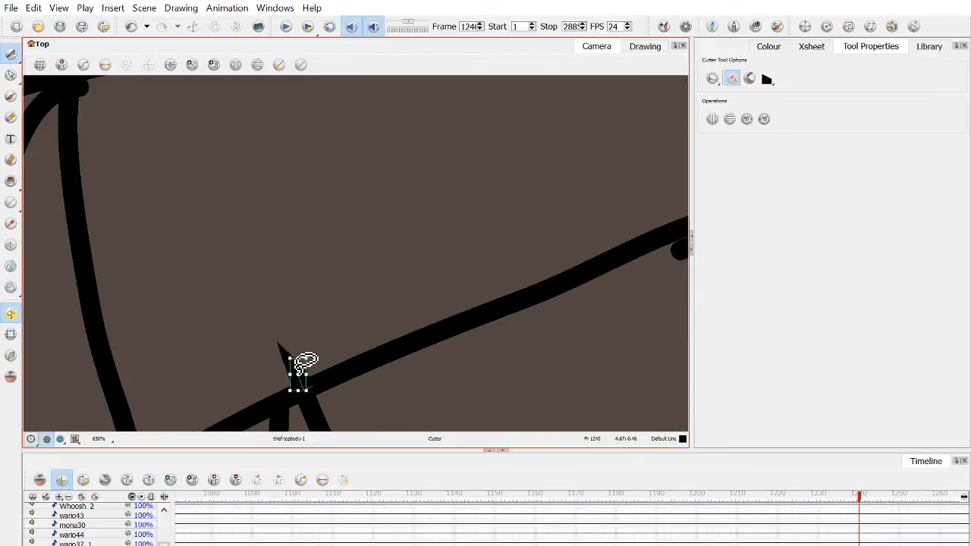
scroll(302, 362, "down", 1)
scroll(287, 352, "up", 2)
mouse_move(271, 338)
left_mouse_down()
mouse_move(331, 333)
mouse_move(323, 348)
mouse_move(278, 375)
left_mouse_up()
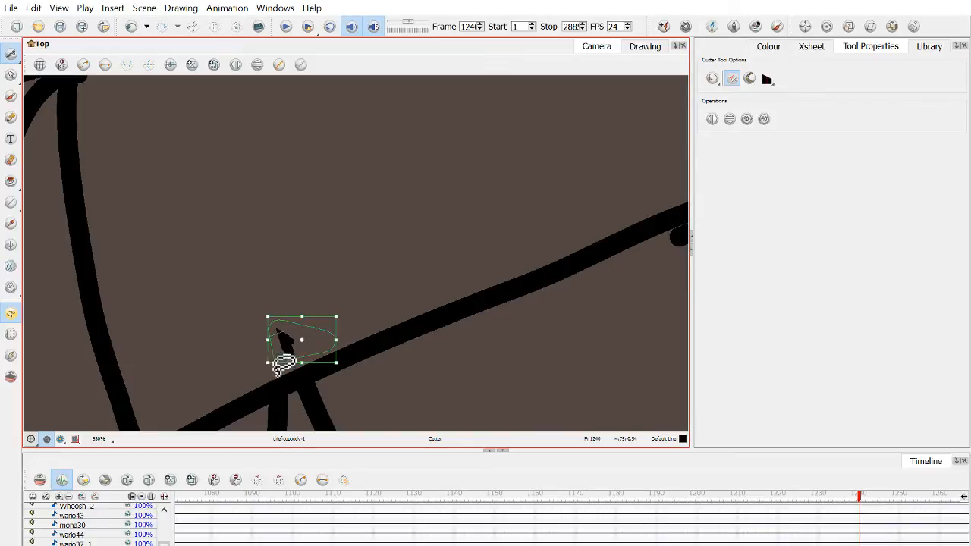
key("Delete")
Trim the overhanging line ends at the left-side cuff's upper corner and close the corner with a short Pencil stroke.
scroll(273, 326, "down", 1)
scroll(274, 324, "down", 3)
scroll(164, 178, "up", 3)
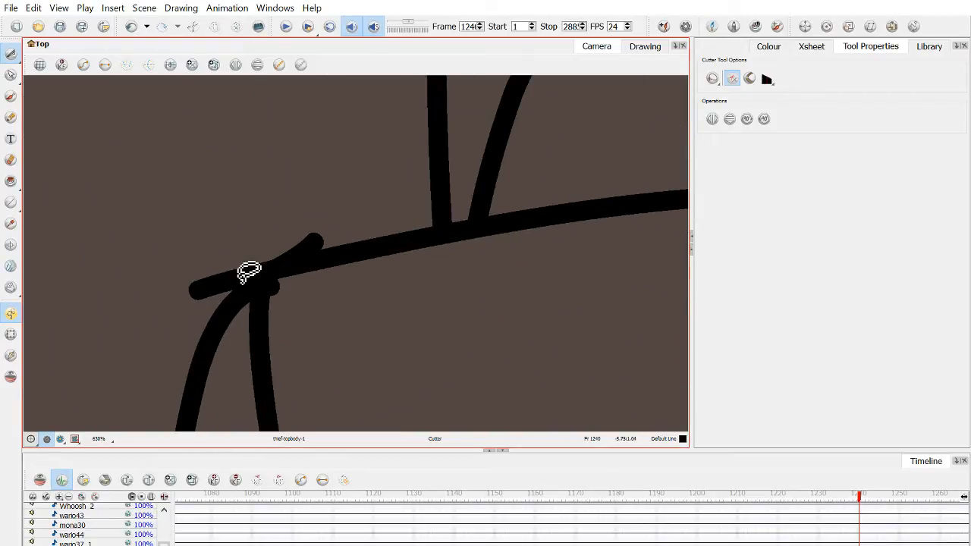
left_click(236, 280)
key("Delete")
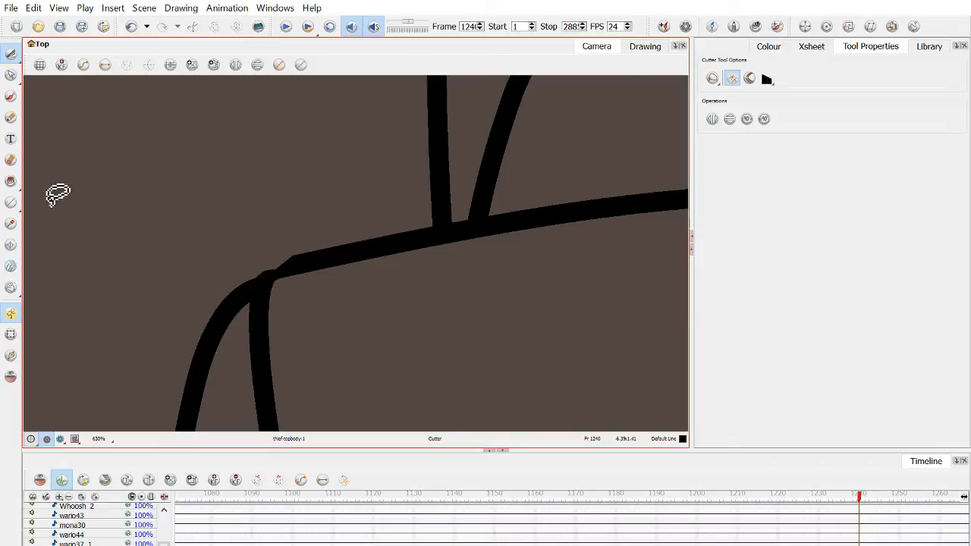
left_click(9, 100)
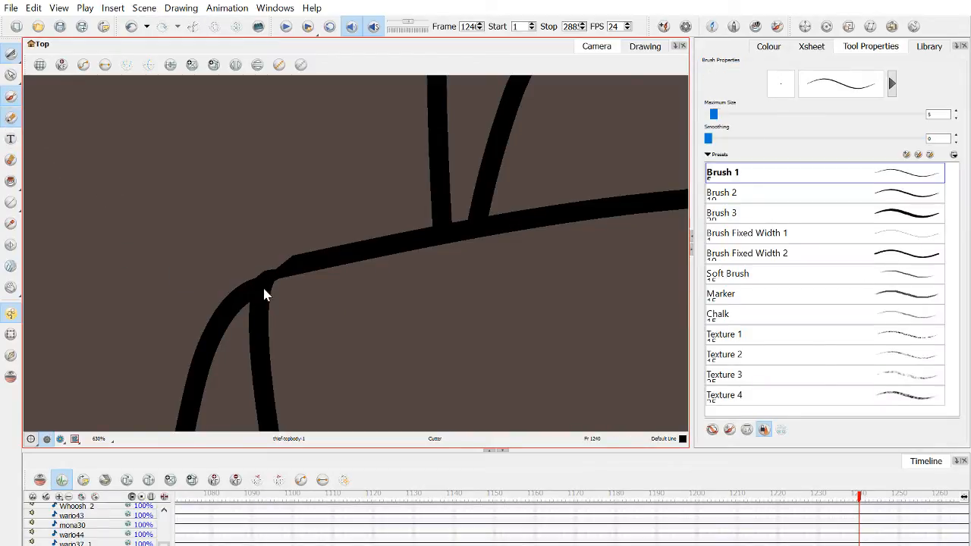
left_click_drag(264, 296, 305, 270)
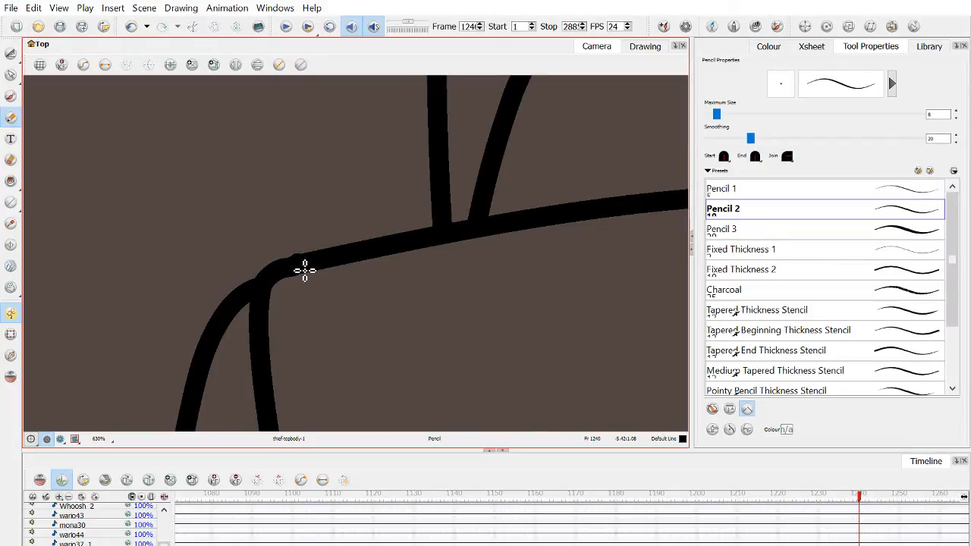
Trim the crossing line ends at the left-side cuff's lower corner and fill the corner with the Pencil.
scroll(305, 270, "down", 10)
scroll(362, 329, "up", 8)
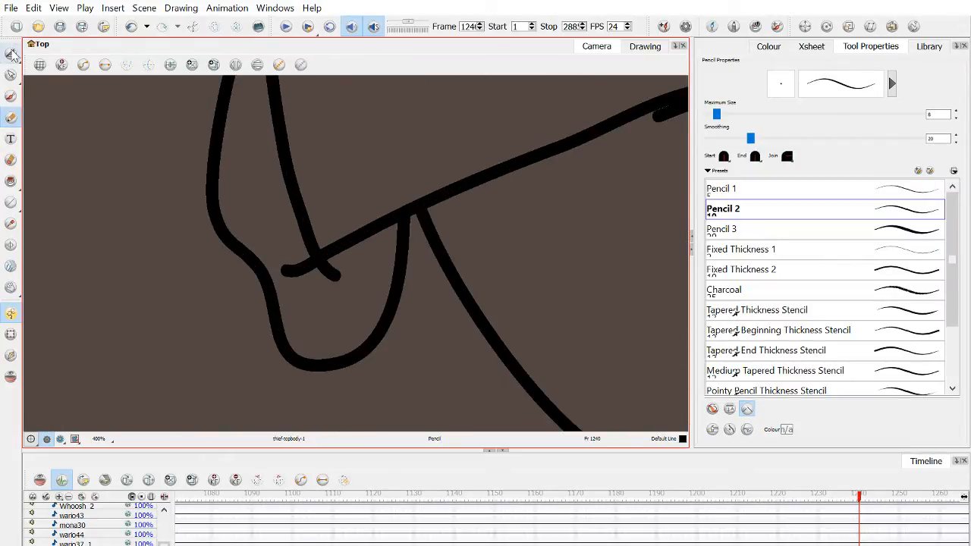
left_click(12, 53)
left_click_drag(277, 270, 340, 278)
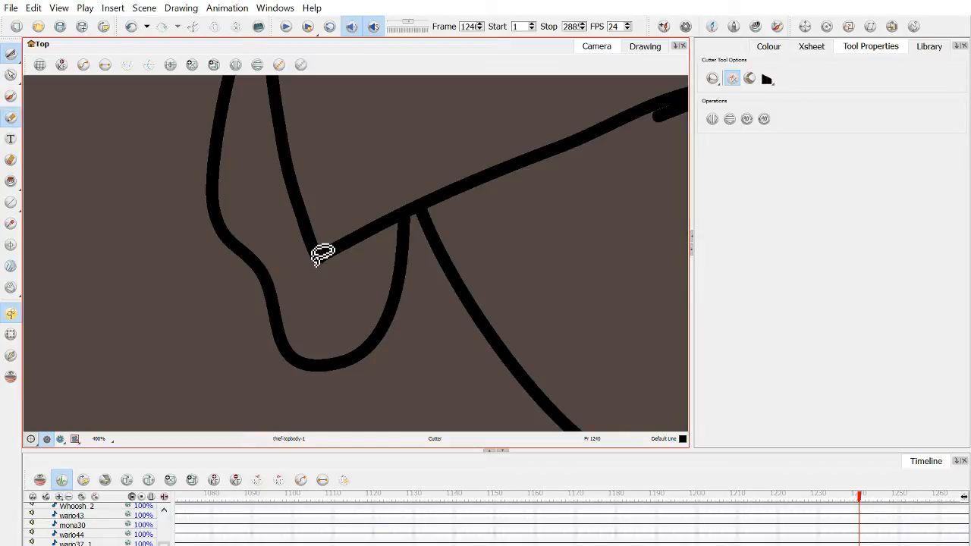
key("alt+slash")
scroll(323, 257, "up", 5)
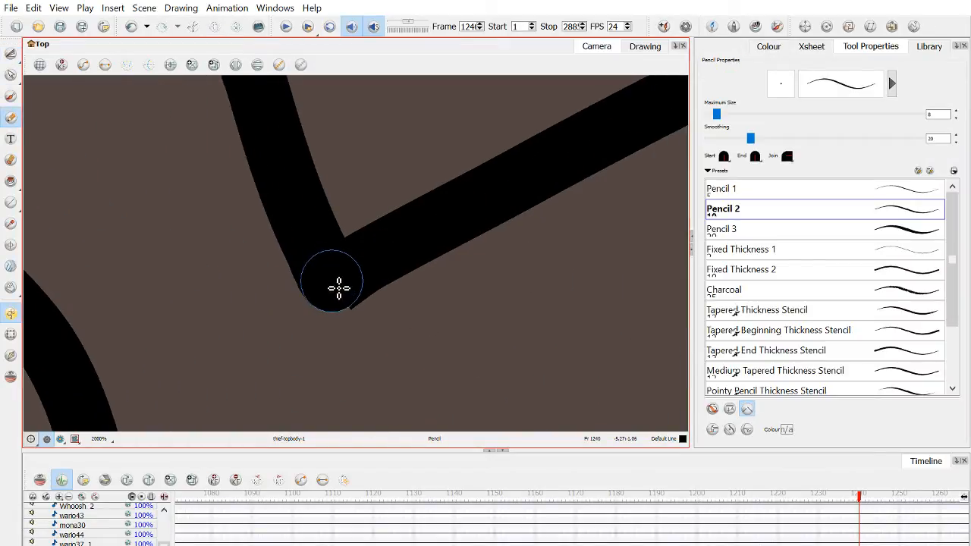
Cut off the overhanging line ends where the right-side shoulder line meets the sleeve's upper line.
scroll(339, 287, "down", 10)
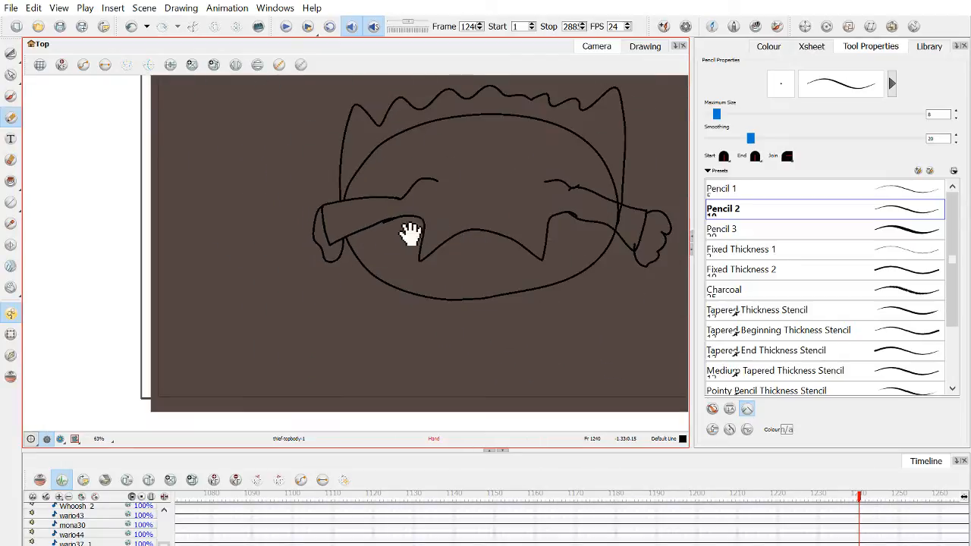
left_click_drag(409, 233, 269, 255)
scroll(410, 220, "up", 7)
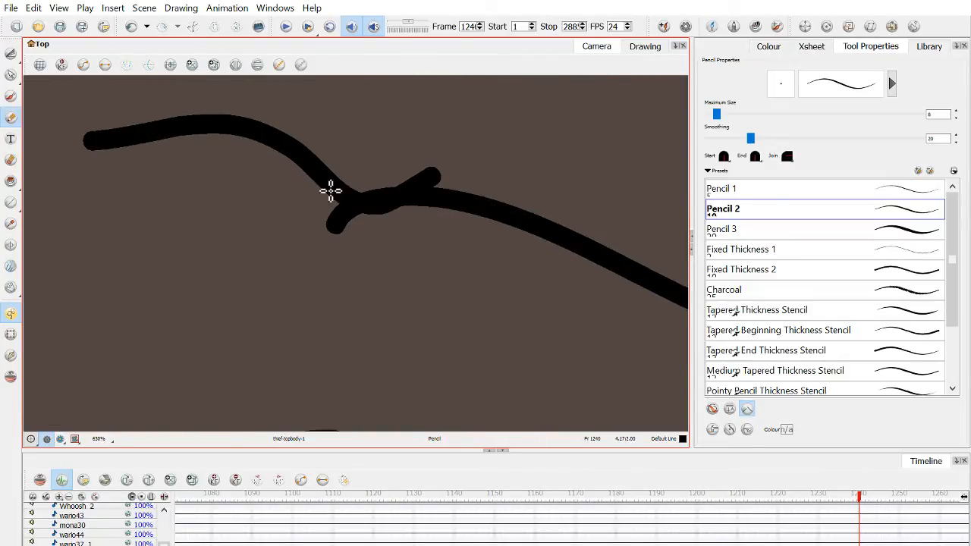
left_click(10, 55)
left_click_drag(445, 178, 390, 208)
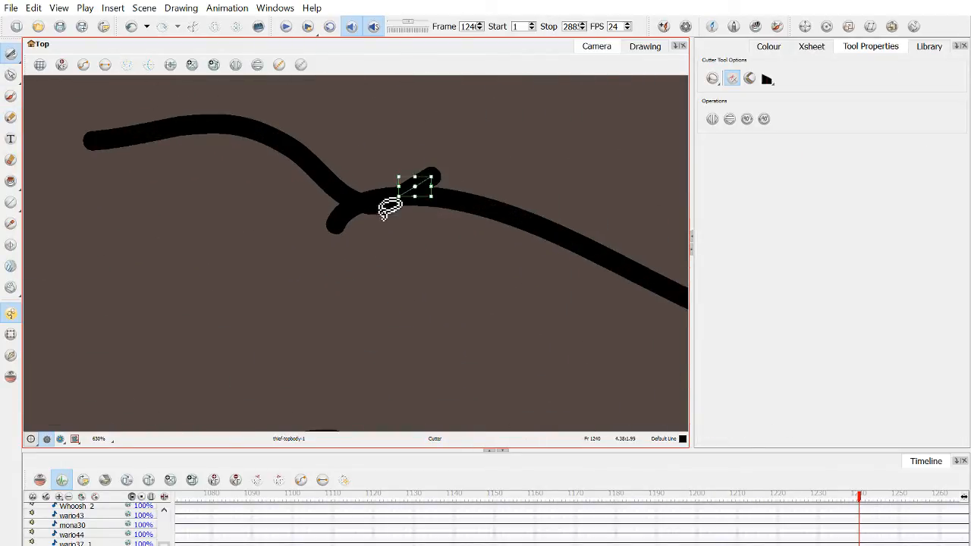
key("Delete")
left_click(337, 243)
key("Delete")
left_click(394, 224)
key("Delete")
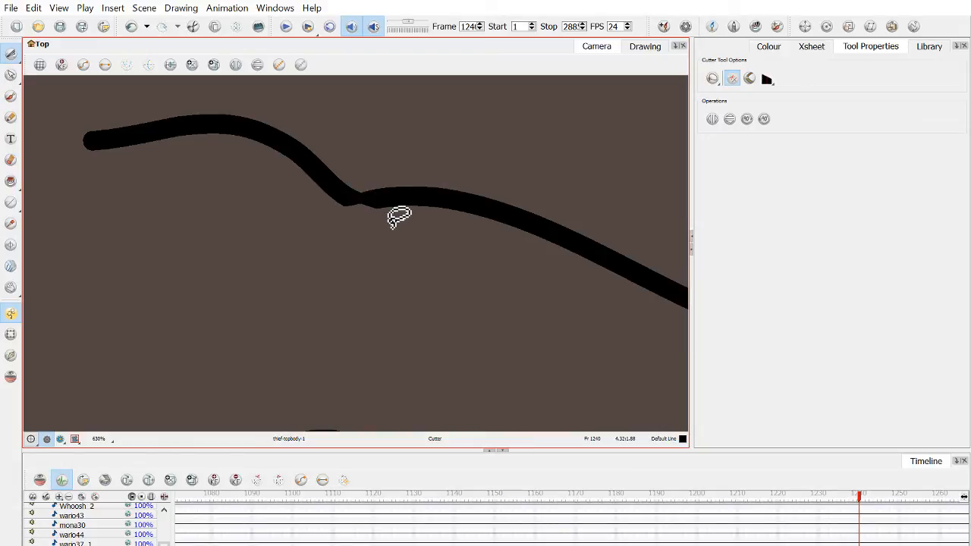
Cut away the body and wavy outline segments inside the right-side sleeve and the overhanging line end at its cuff's lower corner.
scroll(406, 232, "down", 4)
scroll(501, 308, "up", 2)
left_click(434, 242)
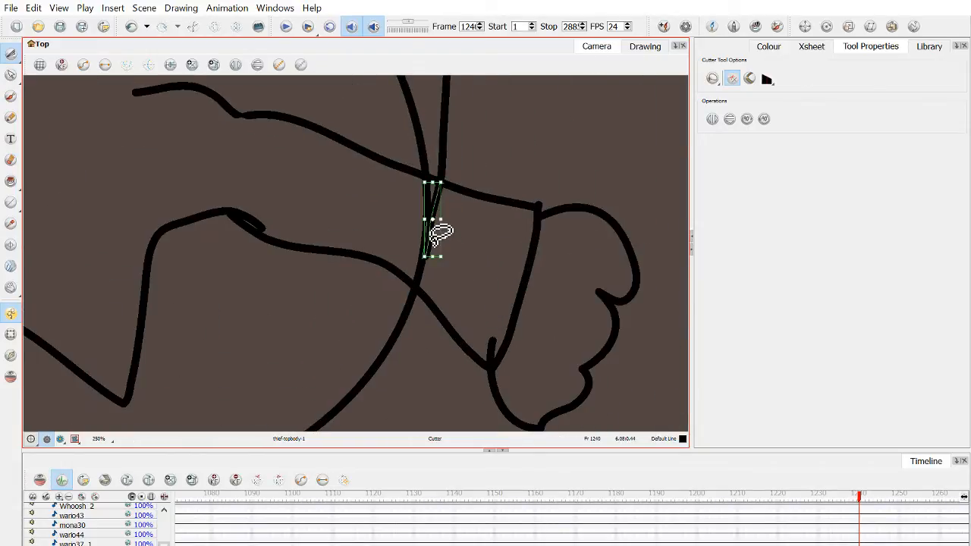
key("Delete")
left_click(430, 276)
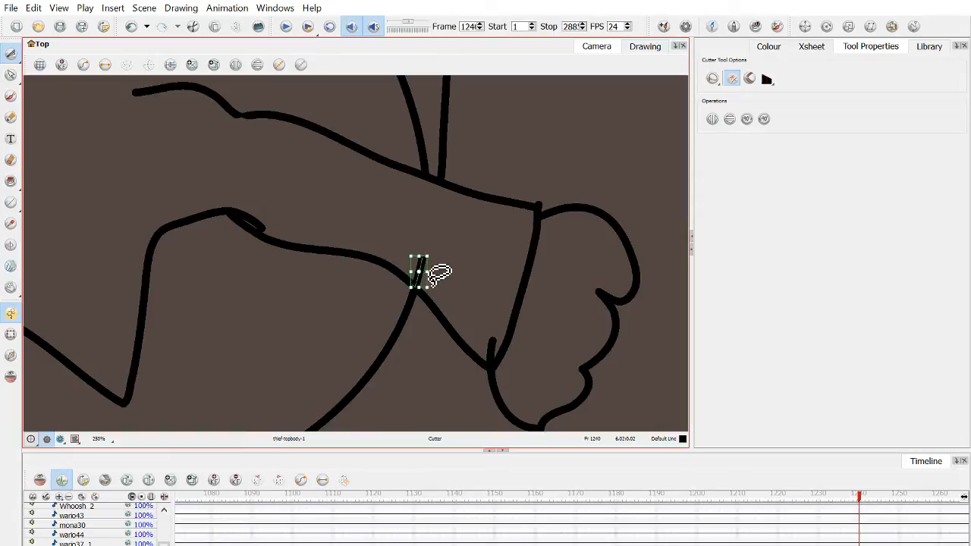
key("Delete")
left_click(494, 354)
key("Delete")
Try to cut off the overlapping line end on the right-side sleeve's lower line with the Cutter.
scroll(470, 289, "down", 4)
scroll(387, 263, "up", 5)
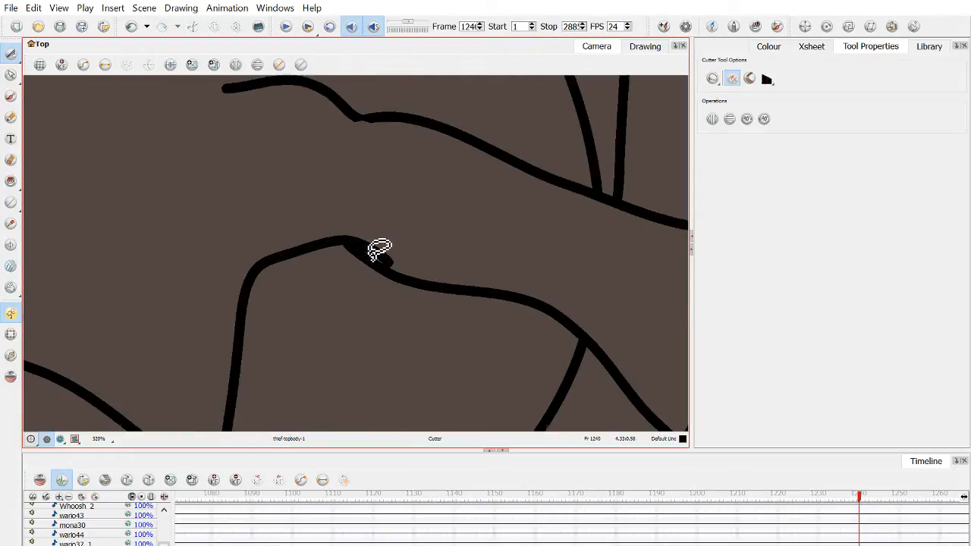
scroll(380, 251, "up", 2)
left_click(379, 251)
key("Delete")
scroll(369, 235, "down", 3)
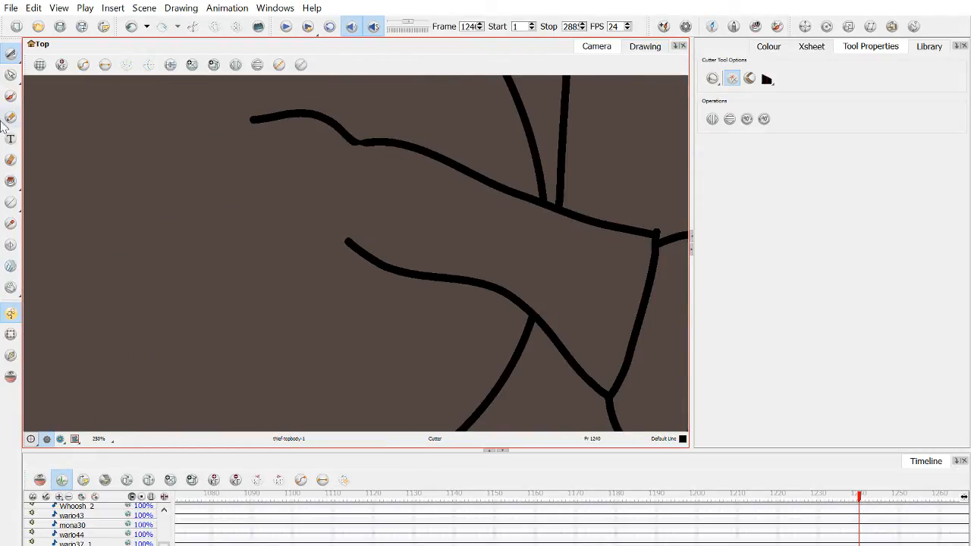
key("ctrl+z")
Erase the doubled line ends on the right-side sleeve's lower line and rejoin them with a short Pencil stroke.
key("alt+e")
scroll(342, 239, "up", 2)
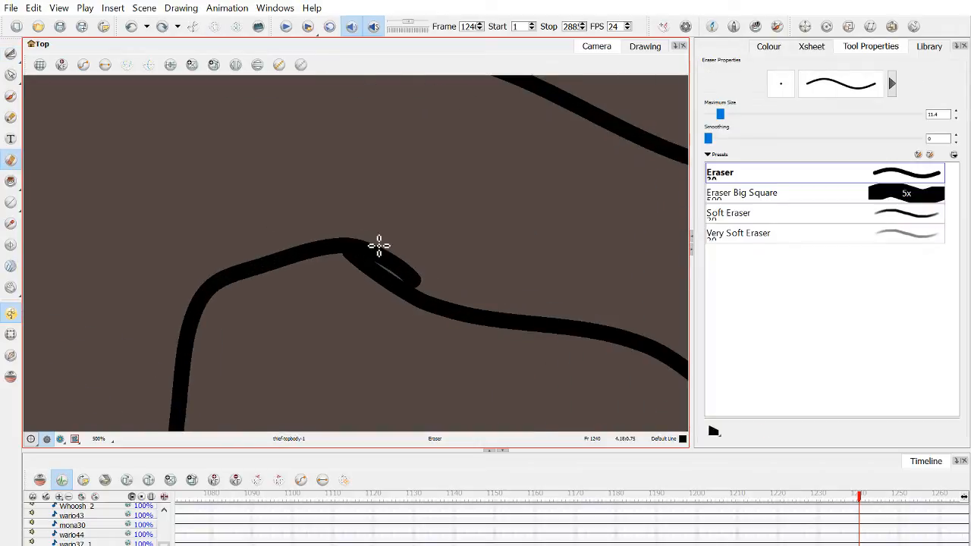
mouse_move(429, 281)
left_mouse_down()
mouse_move(367, 245)
mouse_move(350, 259)
left_mouse_up()
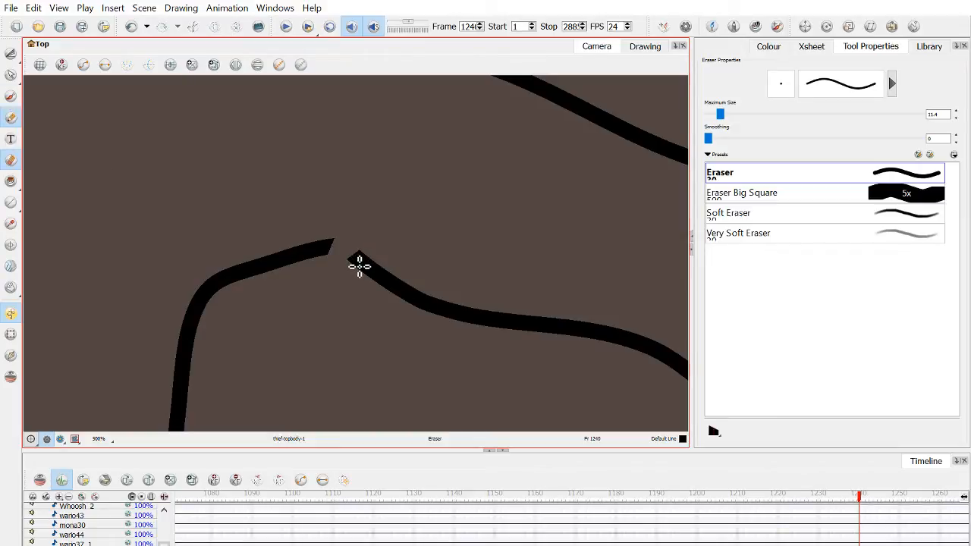
key("alt+x")
scroll(347, 259, "up", 1)
left_click_drag(311, 251, 362, 265)
scroll(362, 265, "down", 3)
Erase the overlapping line ends in the middle of the left-side sleeve's lower line.
left_click_drag(296, 243, 473, 245)
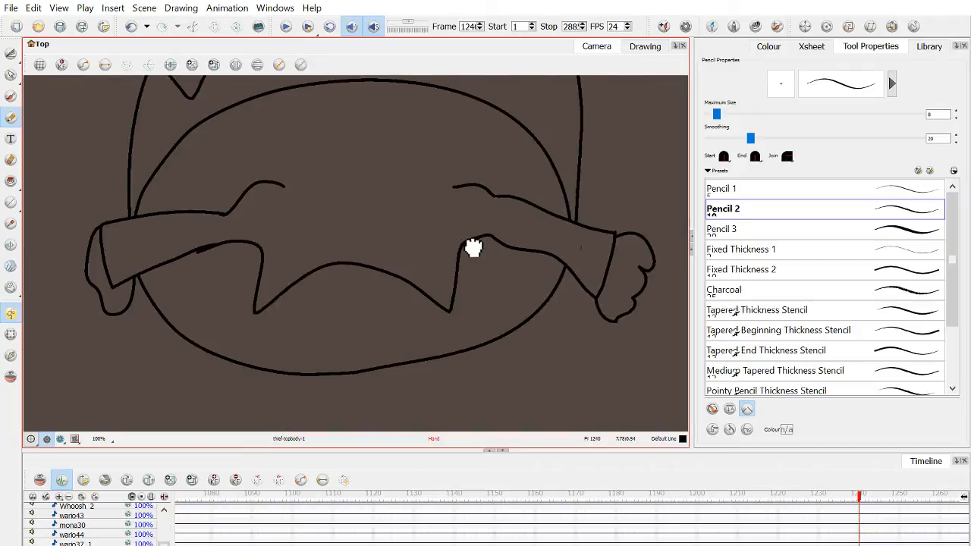
scroll(190, 275, "up", 5)
left_click(11, 180)
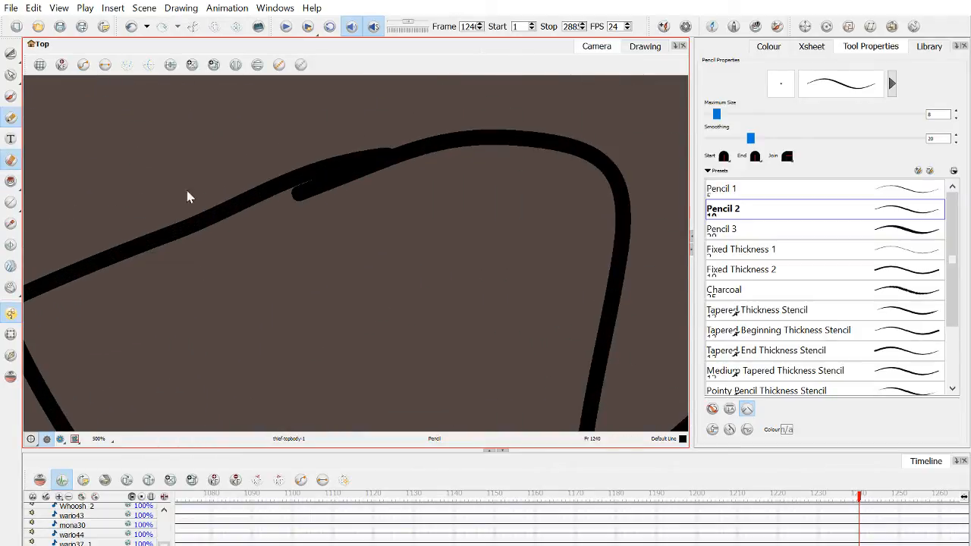
mouse_move(338, 216)
left_mouse_down()
mouse_move(303, 191)
mouse_move(297, 171)
mouse_move(409, 161)
mouse_move(294, 189)
mouse_move(346, 197)
mouse_move(385, 185)
mouse_move(380, 176)
mouse_move(338, 177)
left_mouse_up()
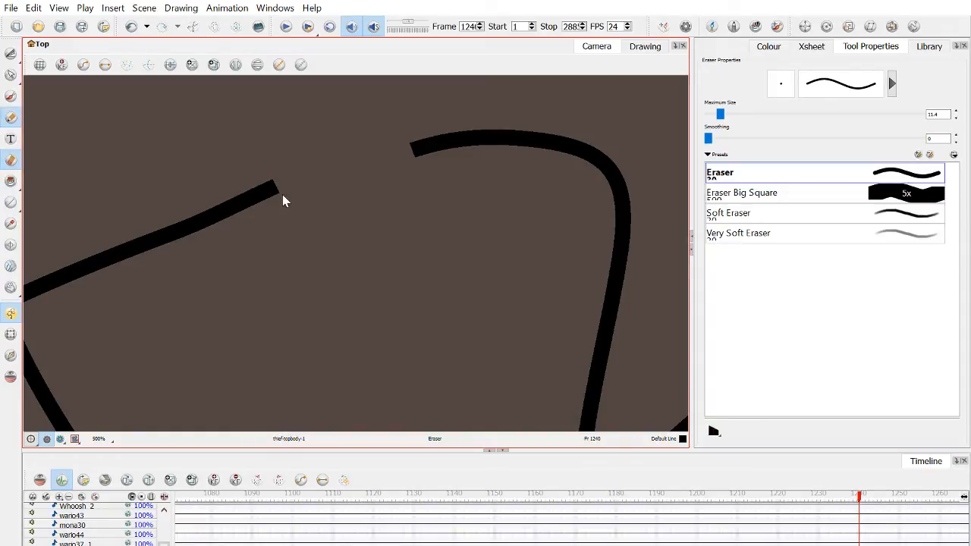
Bridge the gap in the left-side sleeve's lower line with a Pencil stroke, redrawing it until it runs smoothly into both ends.
key("alt+slash")
left_click_drag(278, 188, 414, 152)
key("ctrl+z")
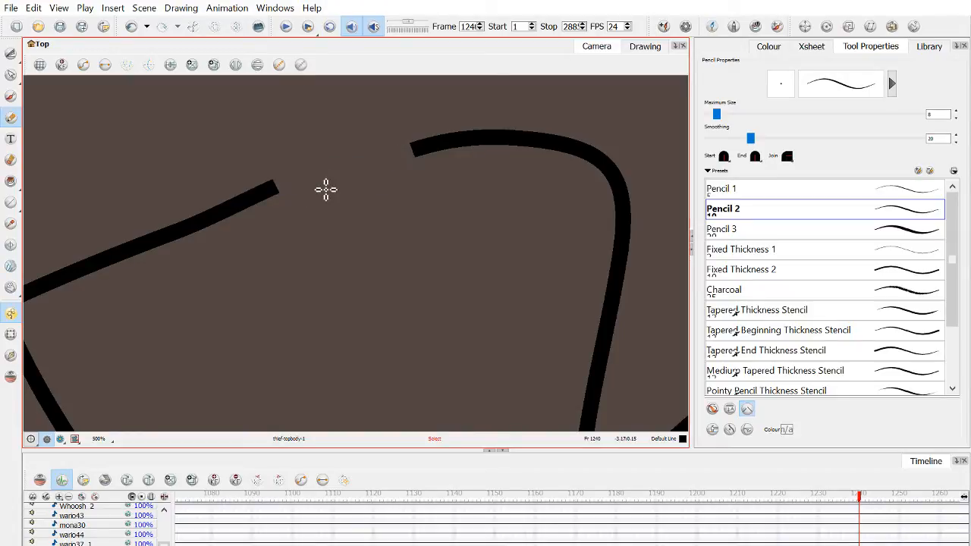
left_click_drag(435, 144, 309, 179)
key("ctrl+z")
mouse_move(425, 154)
left_mouse_down()
mouse_move(337, 175)
mouse_move(291, 198)
left_mouse_up()
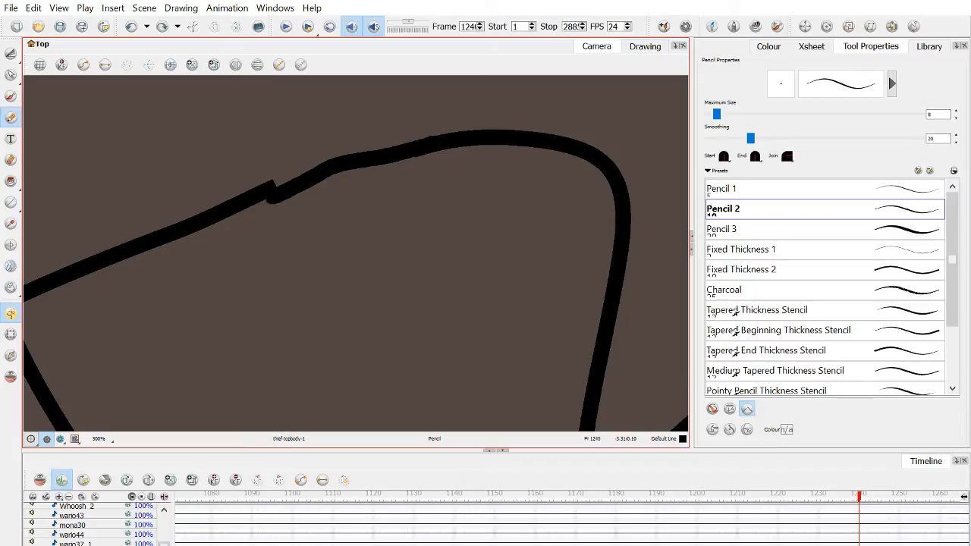
key("ctrl+z")
left_click_drag(435, 145, 271, 199)
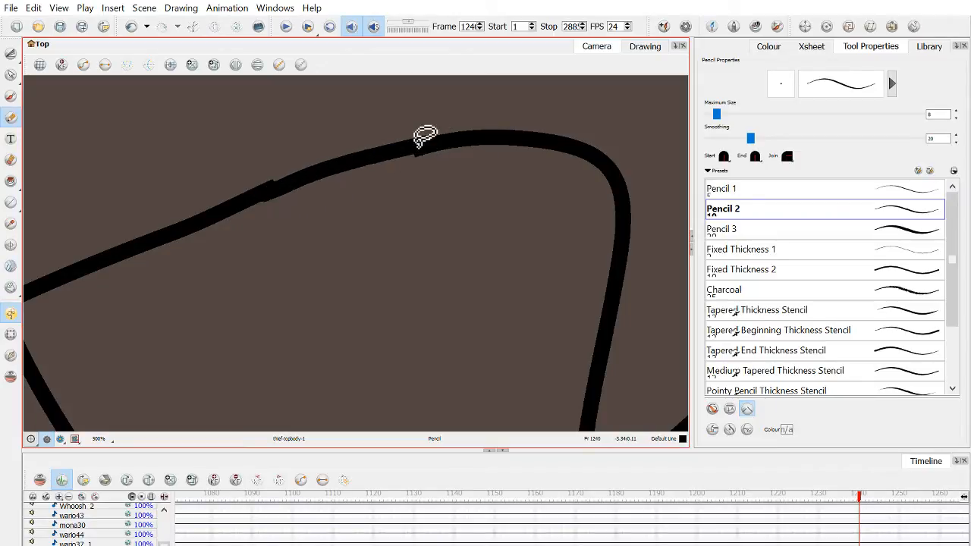
key("ctrl+z")
left_click_drag(427, 150, 271, 192)
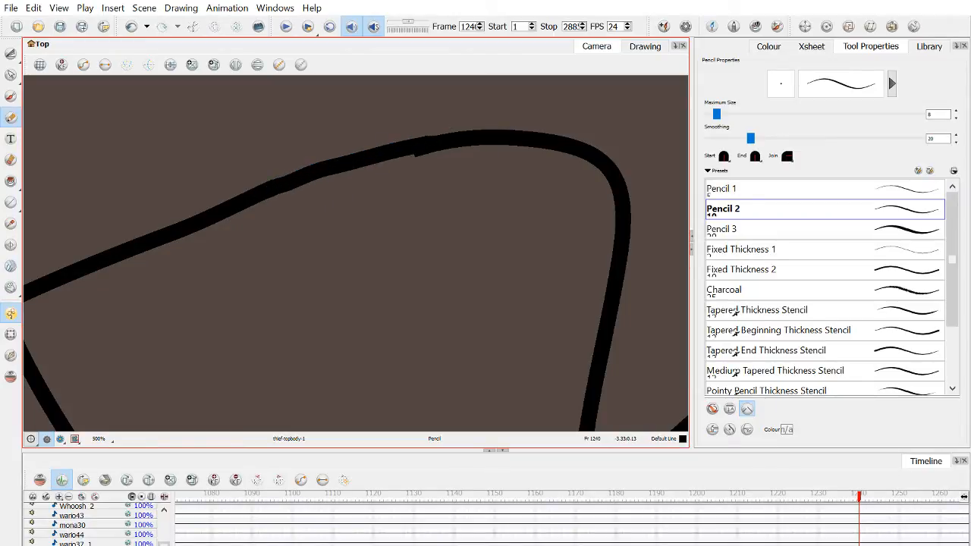
Cut a gap near each end of the body's upper curve and delete both side arcs, keeping only the central arc.
scroll(338, 223, "down", 10)
scroll(372, 187, "up", 4)
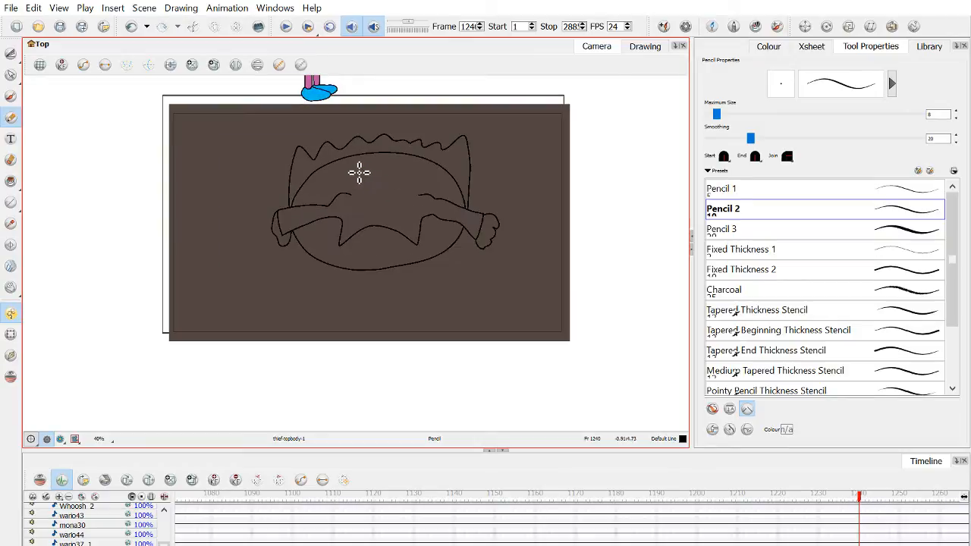
left_click_drag(362, 184, 293, 227)
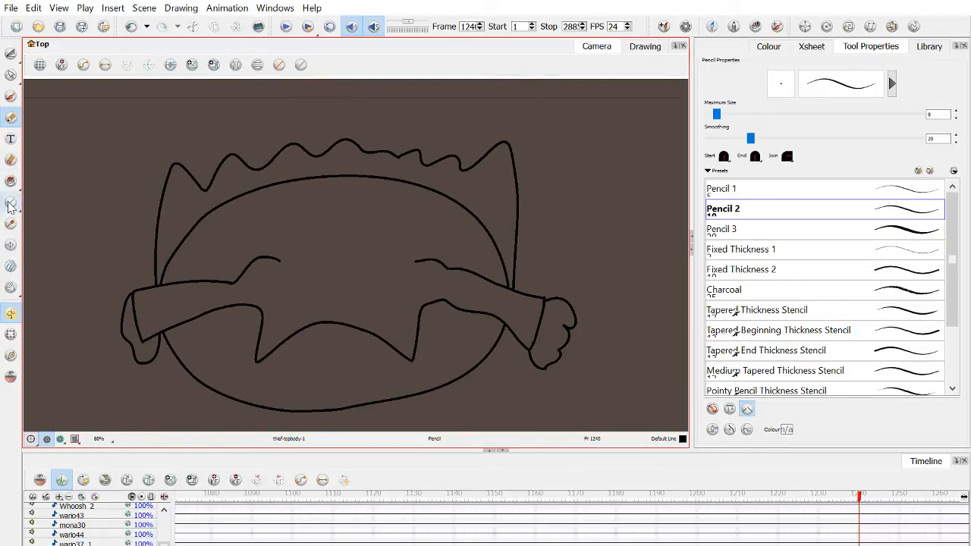
left_click(10, 55)
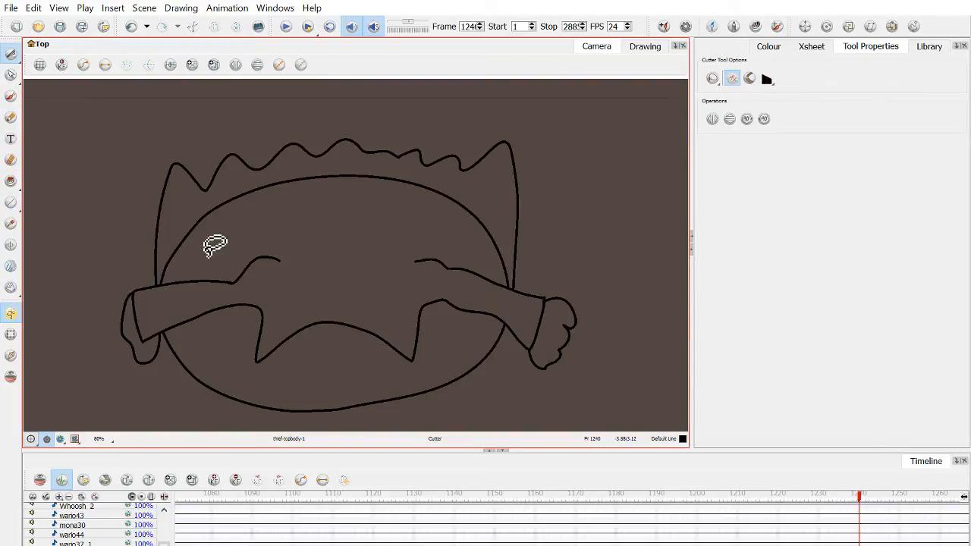
scroll(217, 242, "up", 3)
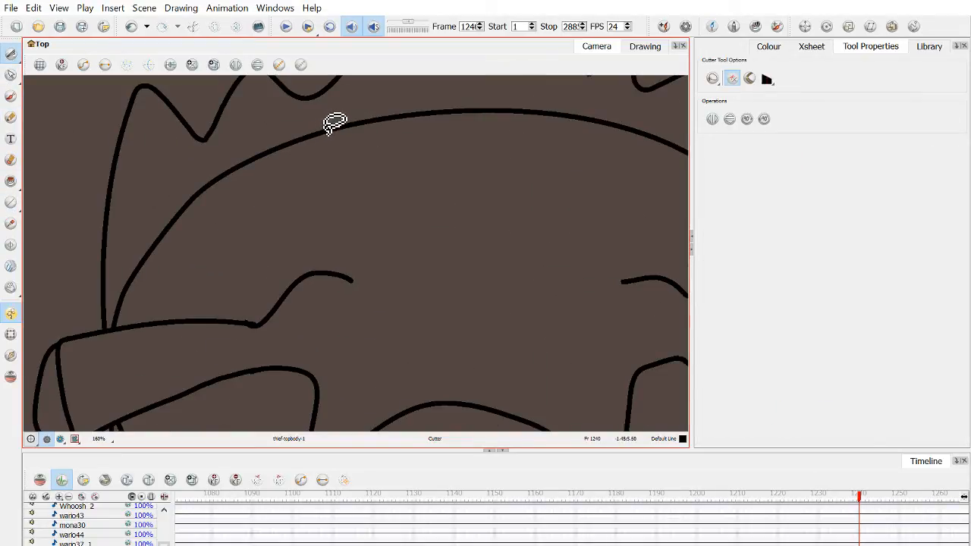
mouse_move(349, 116)
left_mouse_down()
mouse_move(351, 154)
mouse_move(321, 126)
left_mouse_up()
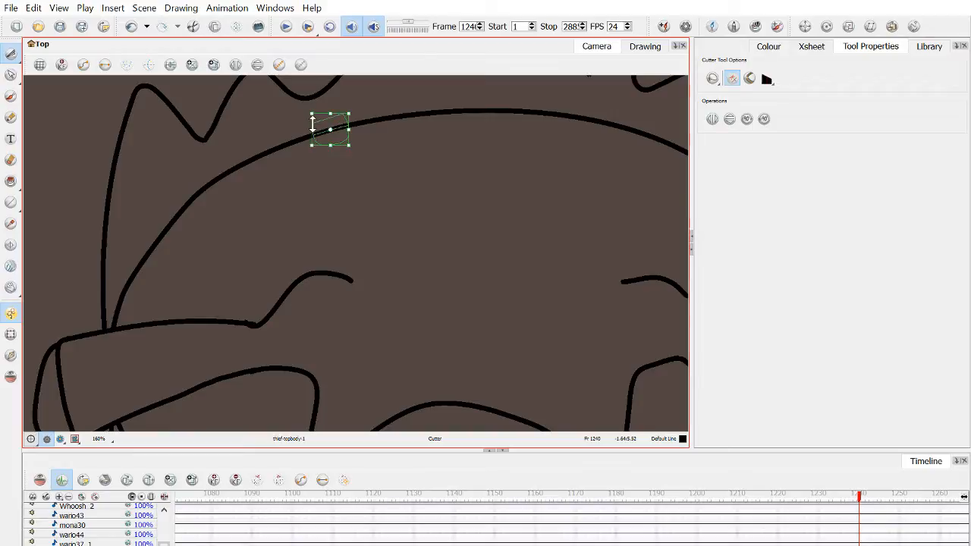
key("Delete")
mouse_move(636, 130)
left_mouse_down()
mouse_move(645, 117)
mouse_move(655, 165)
mouse_move(670, 130)
left_mouse_up()
key("Delete")
scroll(354, 202, "down", 4)
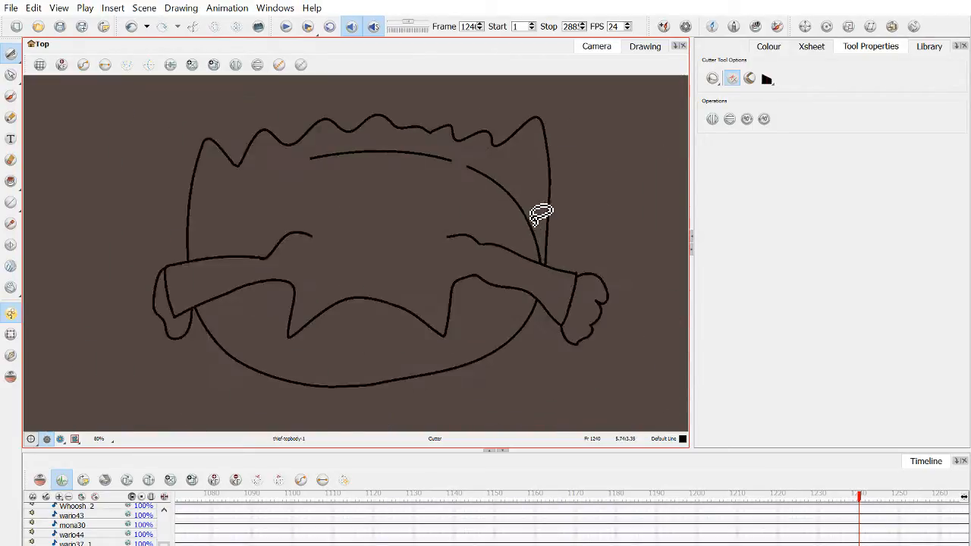
scroll(520, 205, "up", 2)
scroll(522, 207, "down", 2)
scroll(522, 206, "up", 2)
scroll(523, 210, "down", 2)
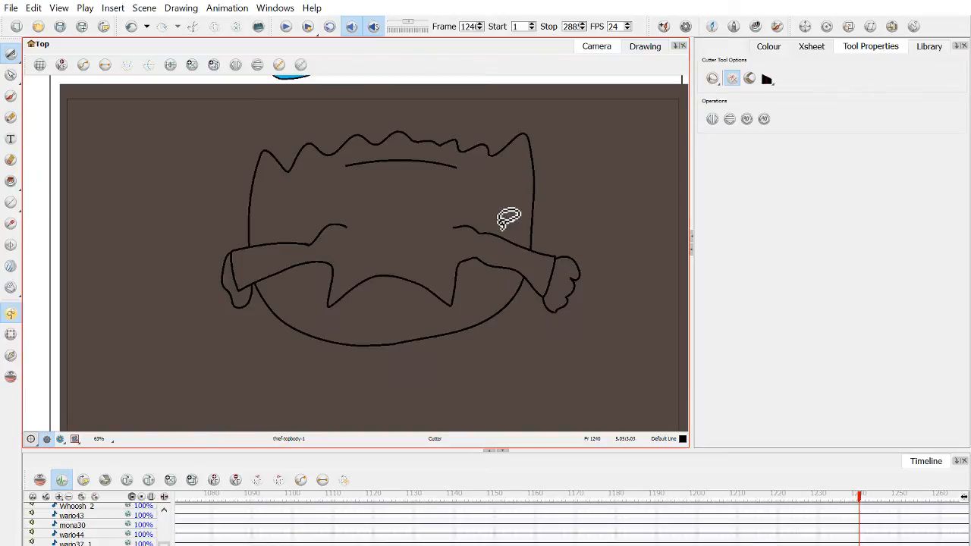
Select all pieces of the wavy outline above the arms and narrow it slightly from both sides.
left_click(12, 55)
mouse_move(267, 211)
left_mouse_down()
mouse_move(282, 150)
mouse_move(301, 141)
mouse_move(322, 164)
mouse_move(358, 150)
left_mouse_up()
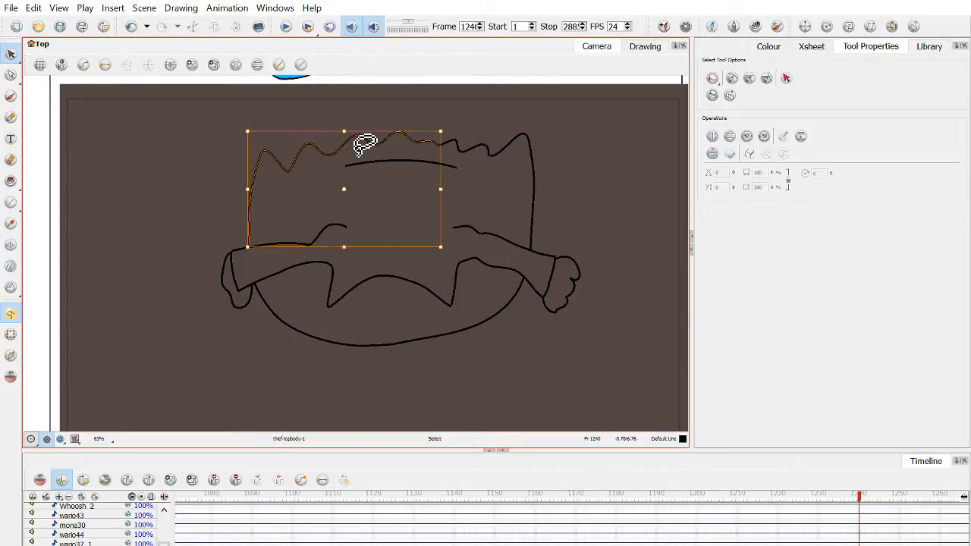
scroll(521, 158, "up", 2)
mouse_move(464, 101)
left_mouse_down()
mouse_move(597, 152)
mouse_move(491, 161)
mouse_move(444, 133)
left_mouse_up()
scroll(516, 191, "down", 2)
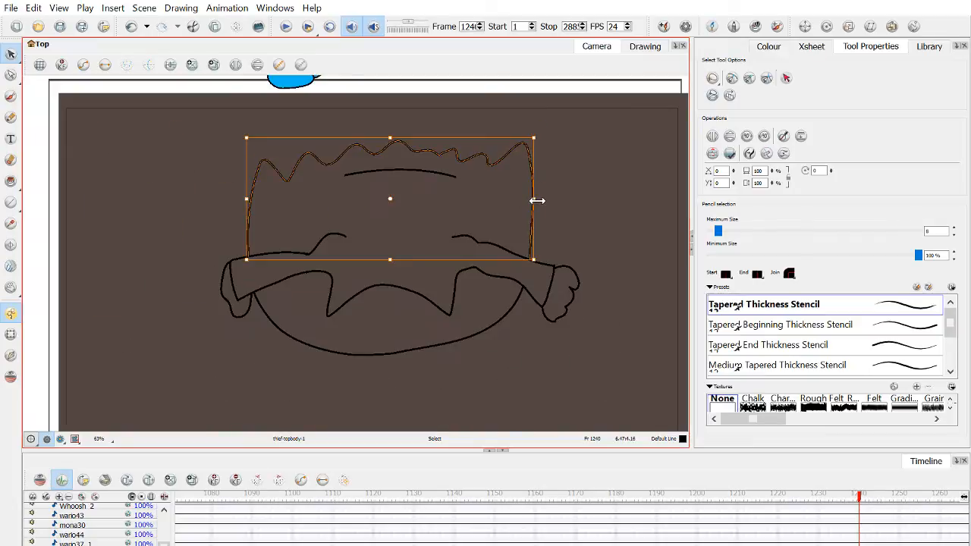
left_click_drag(538, 200, 521, 201)
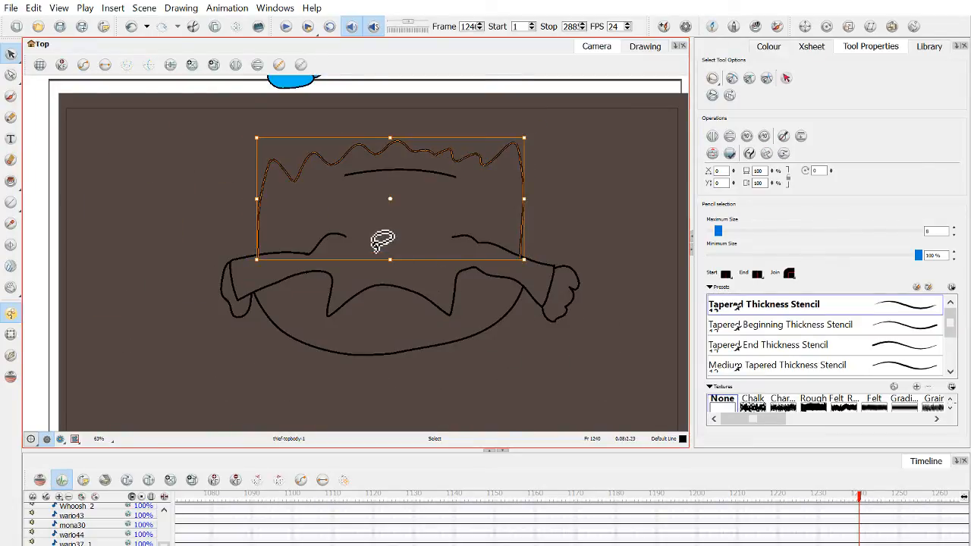
Move the wavy outline slightly up so its lower ends sit on the sleeves' upper lines, and deselect it.
scroll(383, 241, "up", 4)
scroll(383, 241, "down", 3)
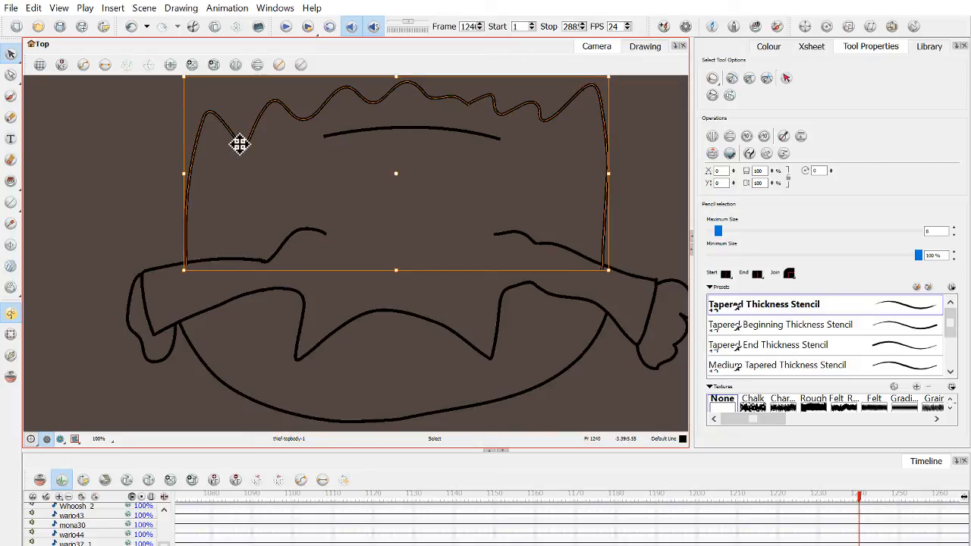
left_click_drag(239, 144, 229, 133)
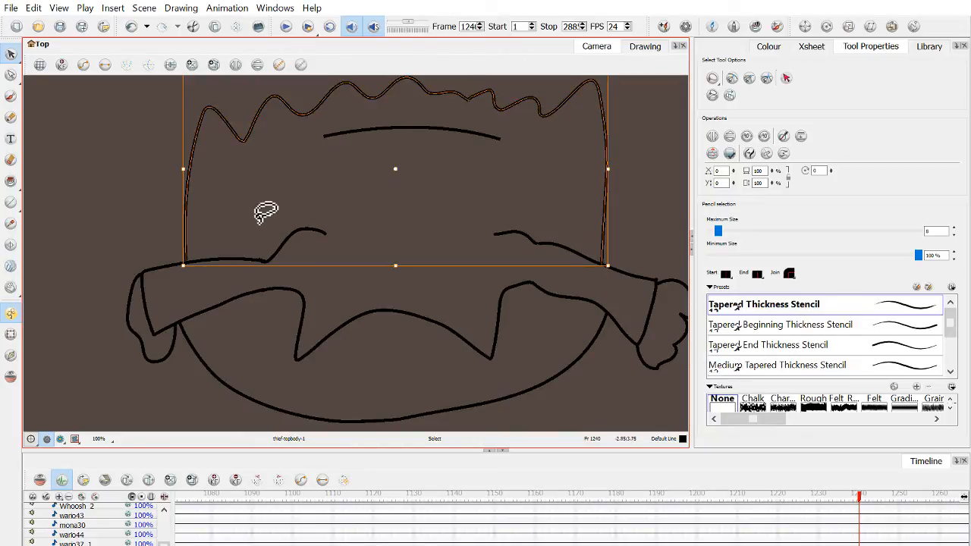
left_click(200, 382)
Select the body's lower curve and narrow it slightly from both sides to match the narrowed outline above.
scroll(304, 364, "down", 3)
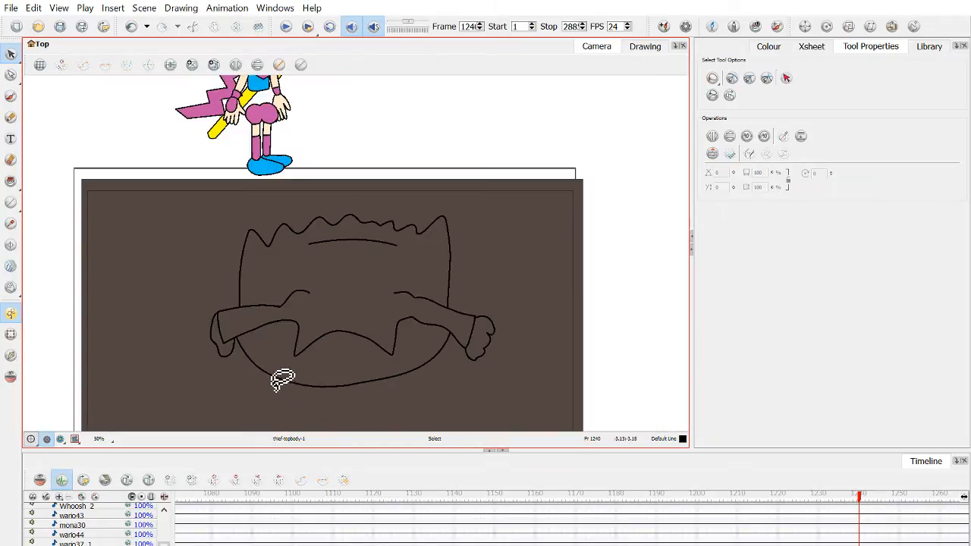
scroll(297, 383, "up", 2)
scroll(298, 383, "up", 1)
left_click(217, 346)
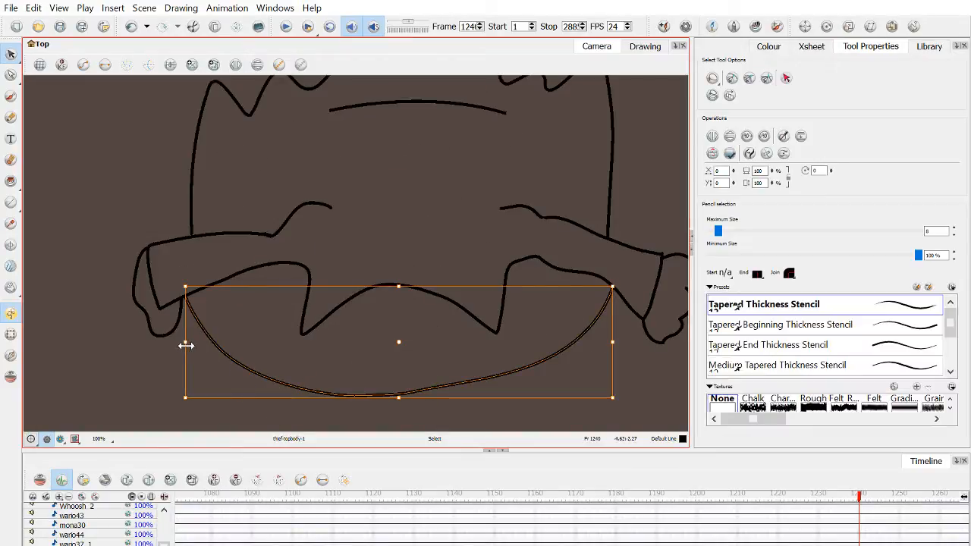
left_click_drag(209, 350, 238, 340)
scroll(402, 336, "down", 1)
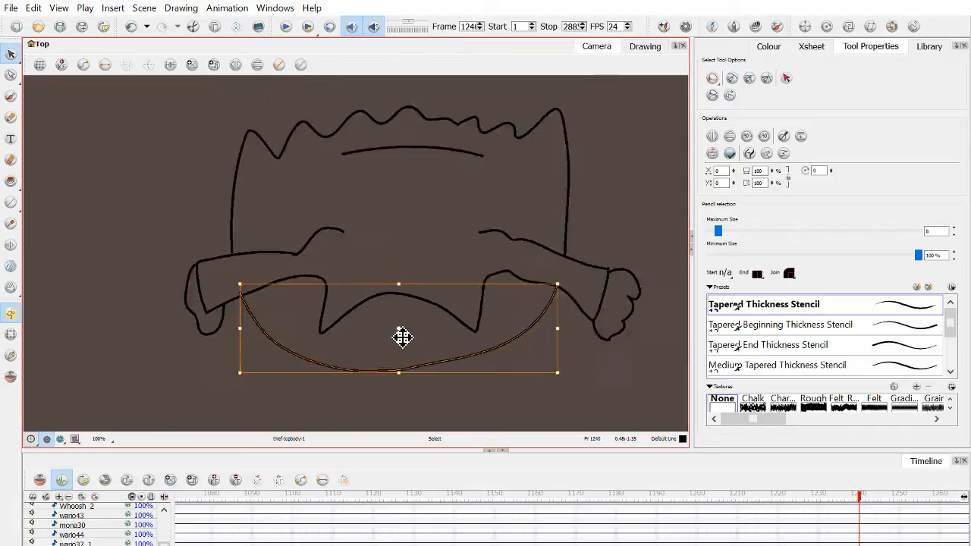
scroll(402, 337, "down", 2)
left_click(459, 226)
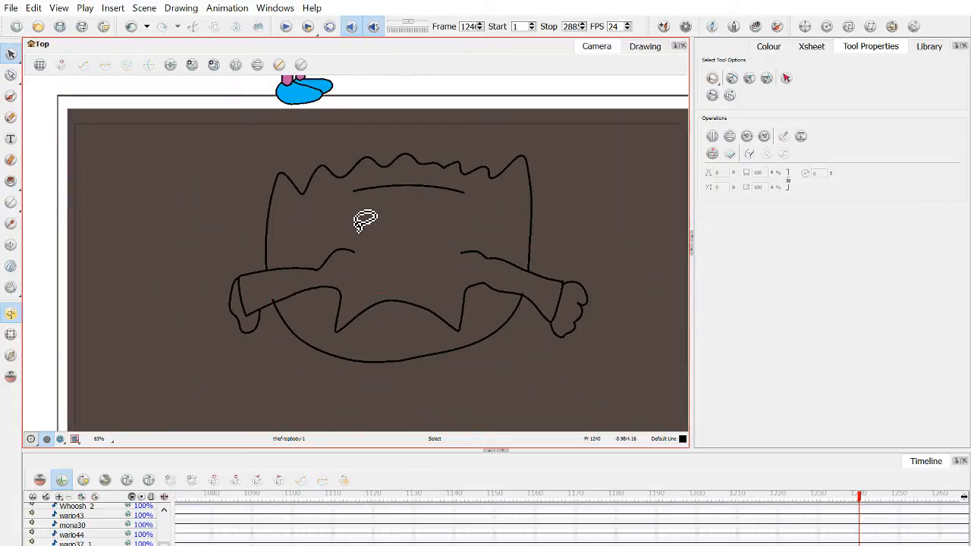
Cut off the end of the body's lower curve that pokes into the left-side sleeve.
scroll(274, 303, "up", 4)
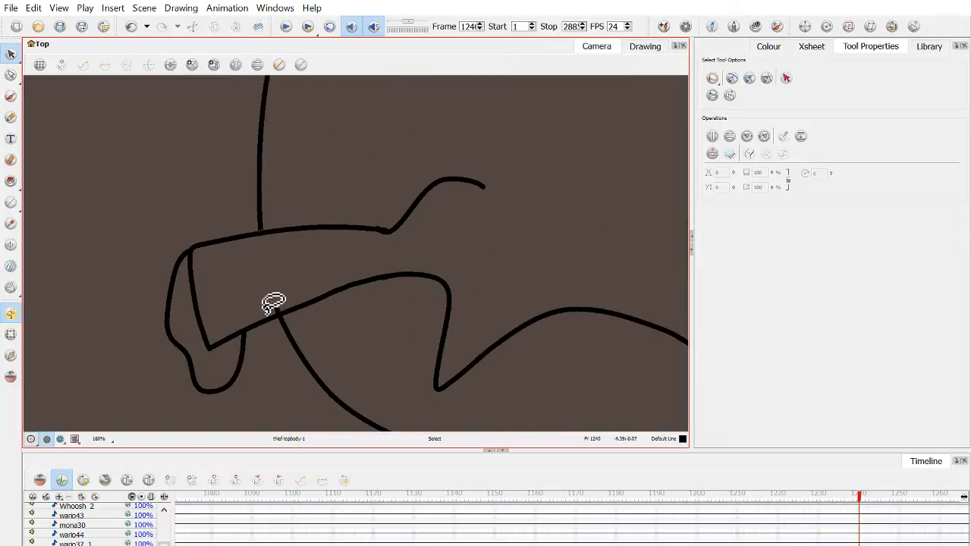
left_click(59, 102)
scroll(272, 319, "up", 4)
left_click_drag(307, 304, 312, 299)
scroll(364, 266, "down", 7)
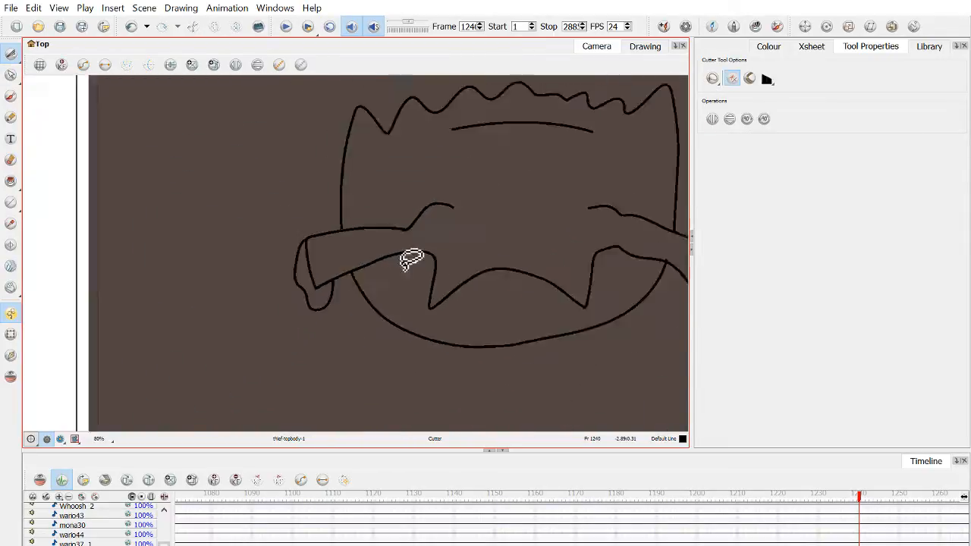
Try to join the inner end of the left-side shoulder line to the curved line above it with a pencil stroke.
scroll(406, 258, "down", 3)
scroll(571, 234, "up", 3)
scroll(458, 230, "up", 3)
scroll(30, 181, "down", 3)
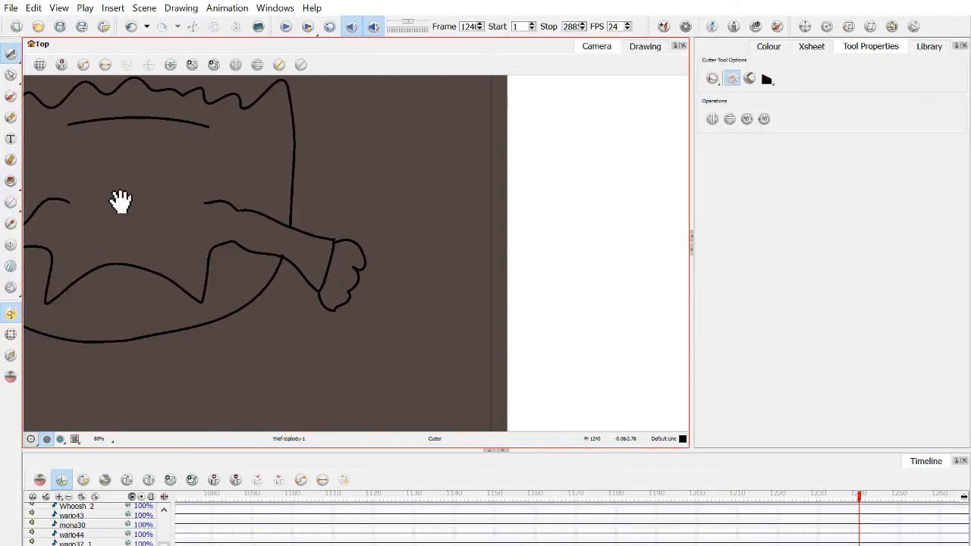
left_click_drag(121, 201, 485, 288)
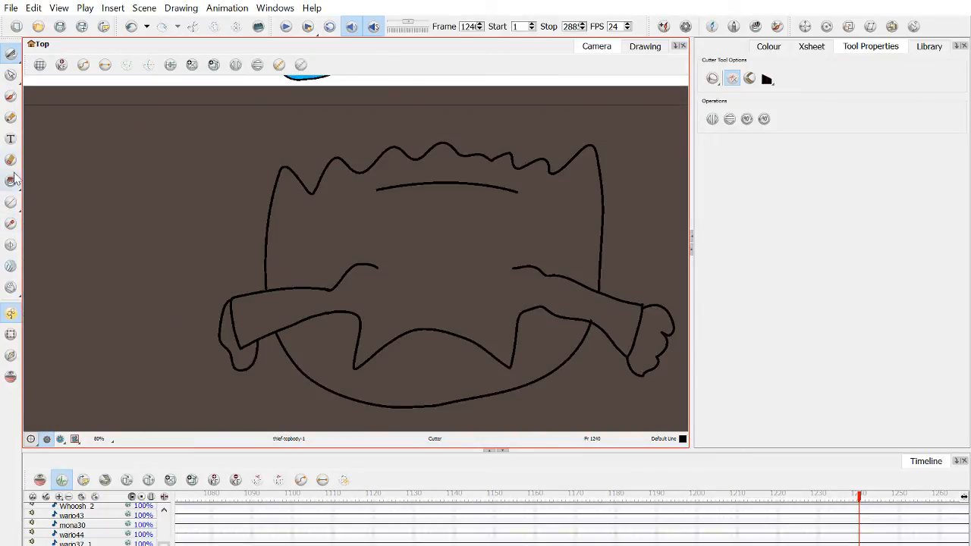
key("alt+/")
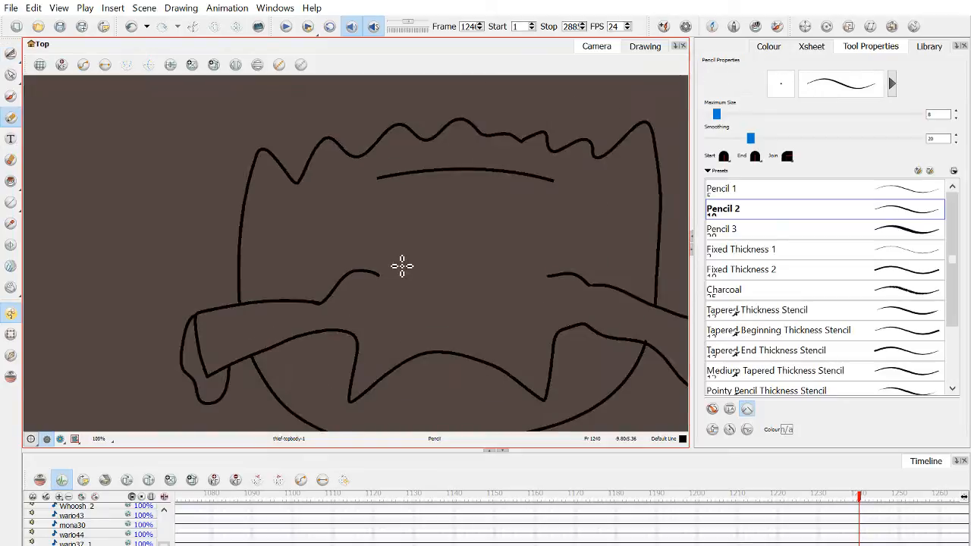
scroll(401, 264, "up", 2)
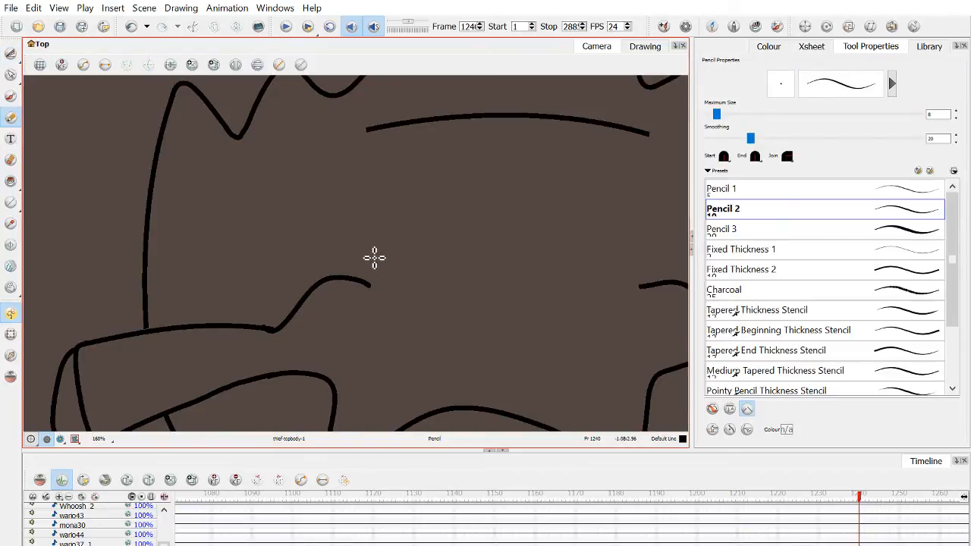
mouse_move(368, 290)
left_mouse_down()
mouse_move(386, 164)
mouse_move(372, 120)
left_mouse_up()
left_click_drag(542, 232, 392, 263)
scroll(406, 255, "down", 4)
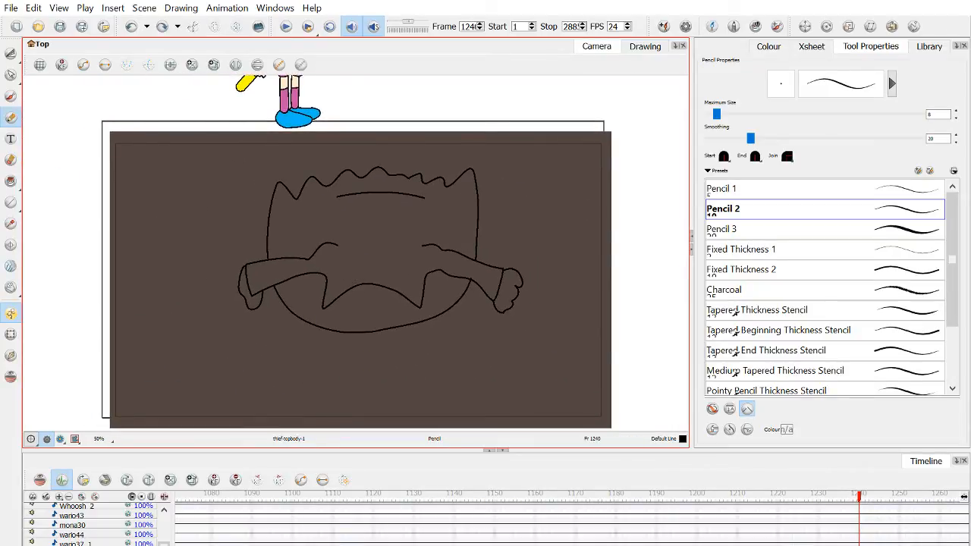
Show the head again and move the bottom points of the body's lower curve slightly up with the Contour Editor.
key("ctrl+shift+z")
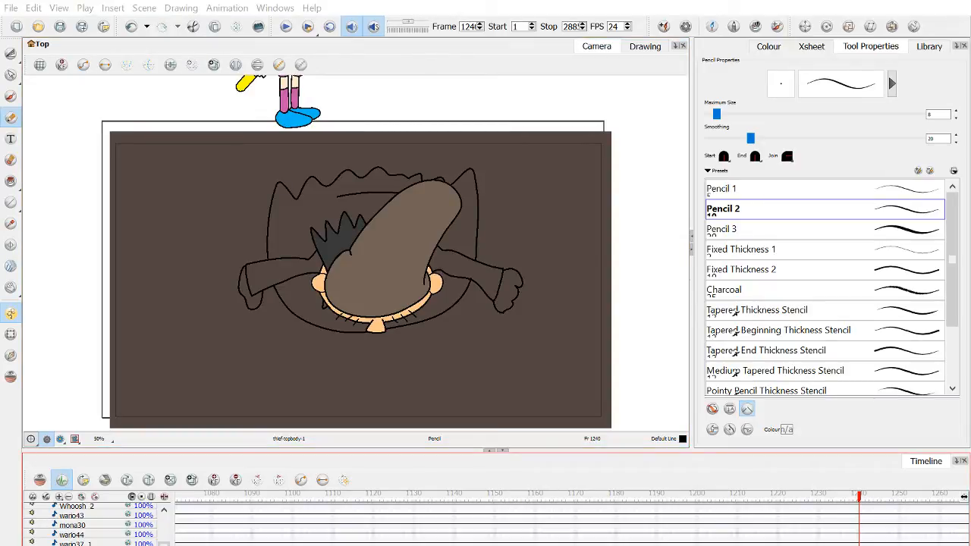
scroll(357, 326, "up", 4)
left_click_drag(325, 336, 368, 314)
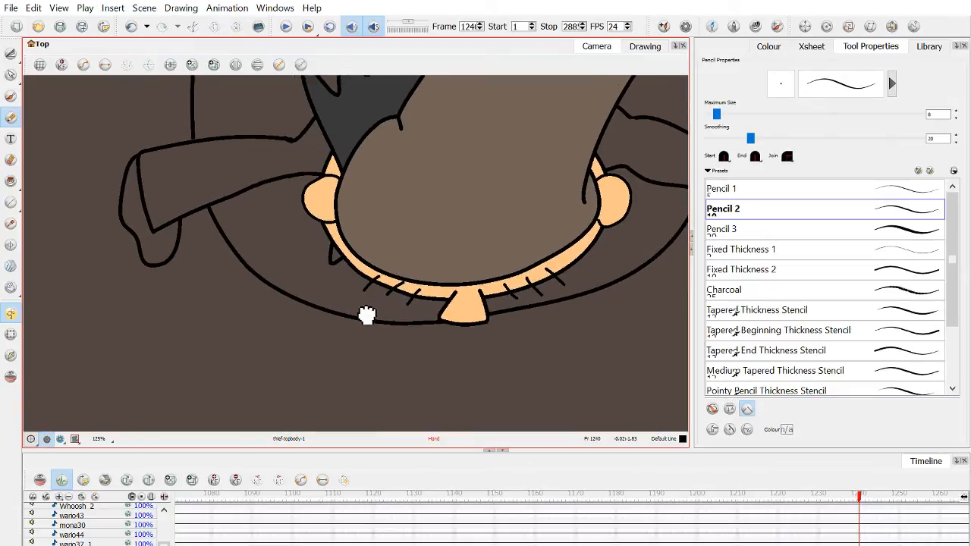
left_click(11, 74)
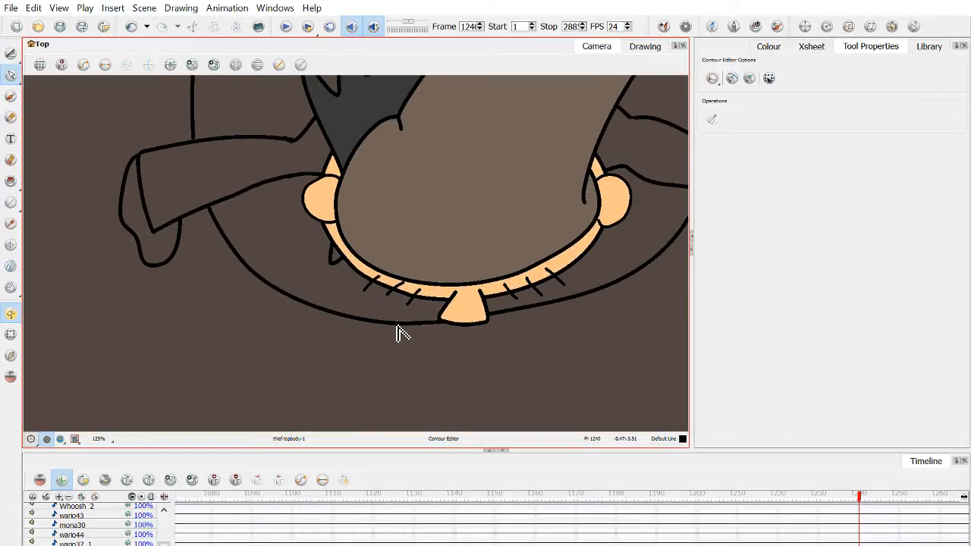
left_click(436, 324)
scroll(440, 326, "down", 4)
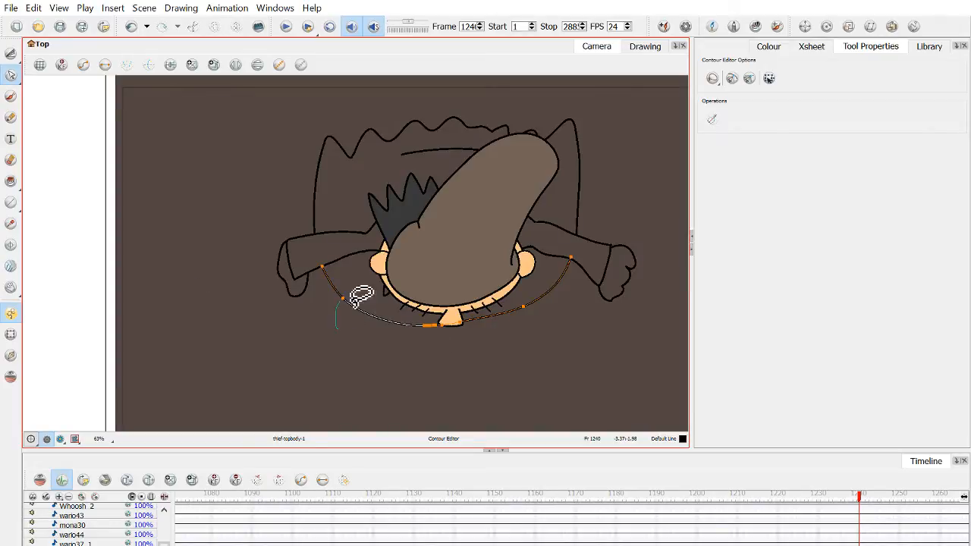
mouse_move(355, 305)
left_mouse_down()
mouse_move(509, 296)
mouse_move(547, 316)
mouse_move(489, 367)
left_mouse_up()
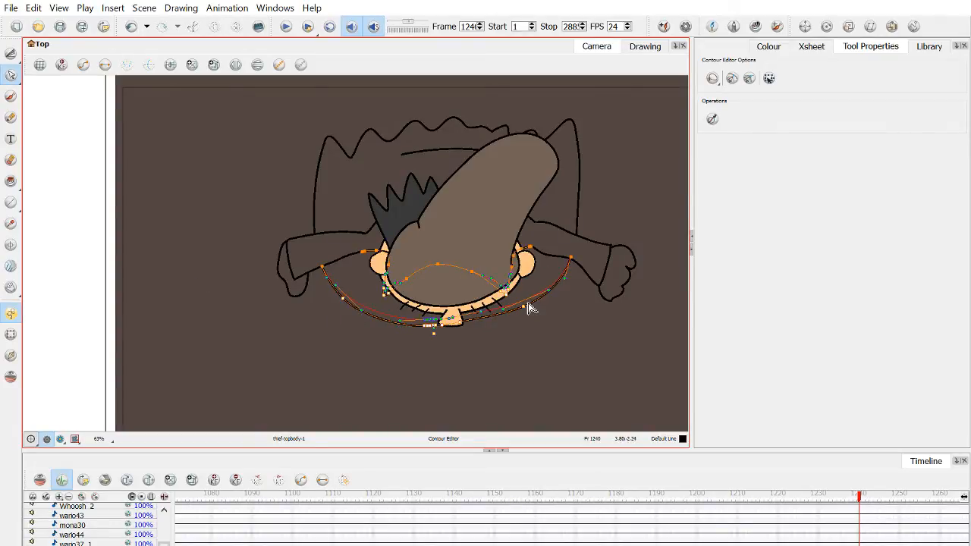
left_click(452, 367)
mouse_move(407, 369)
left_mouse_down()
mouse_move(342, 329)
mouse_move(526, 311)
mouse_move(539, 356)
left_mouse_up()
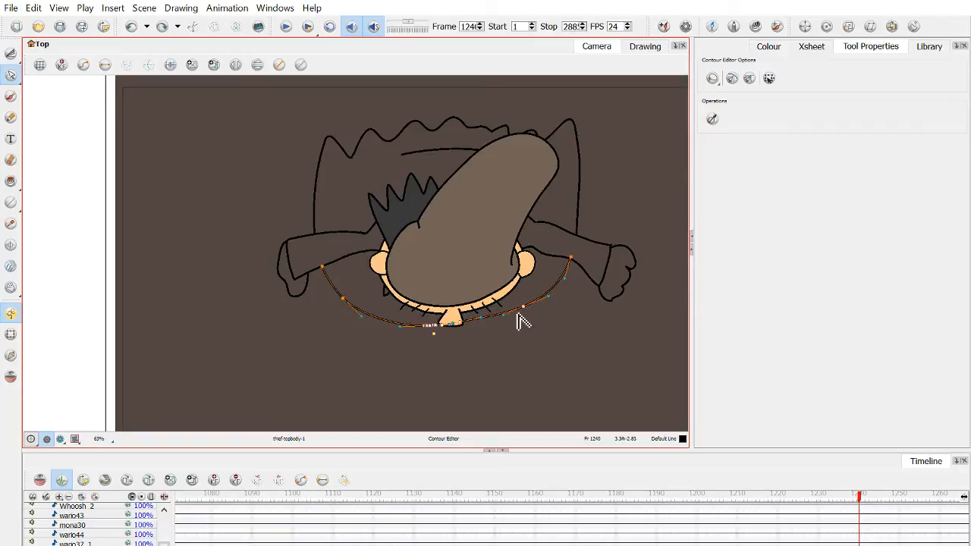
left_click_drag(528, 313, 528, 305)
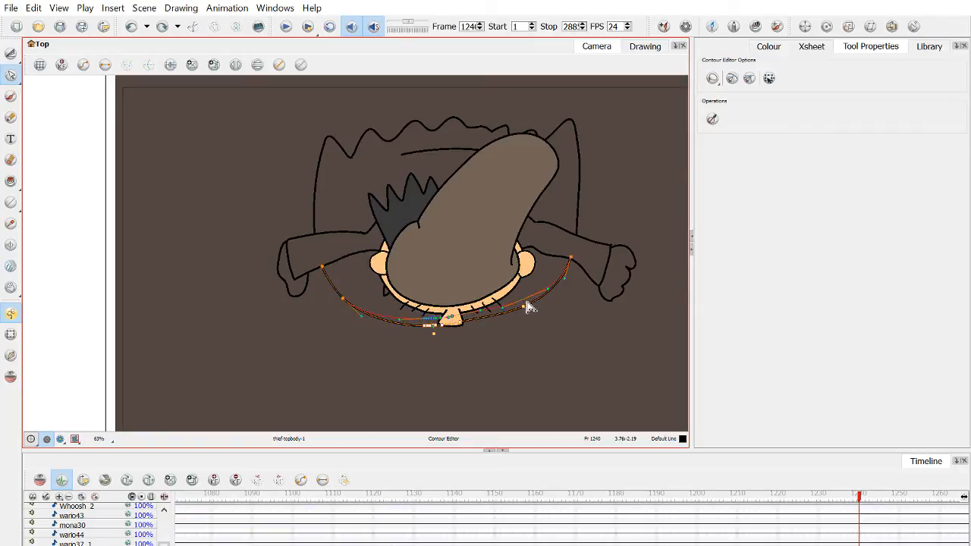
left_click(481, 367)
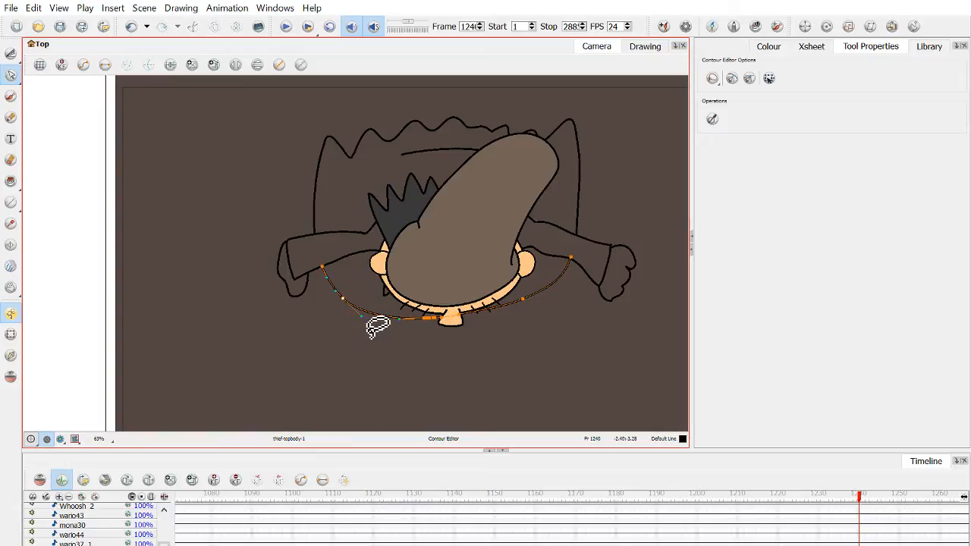
Adjust the curve handle on the left side of the body's lower curve to smooth its bend, and deselect it.
left_click(364, 317)
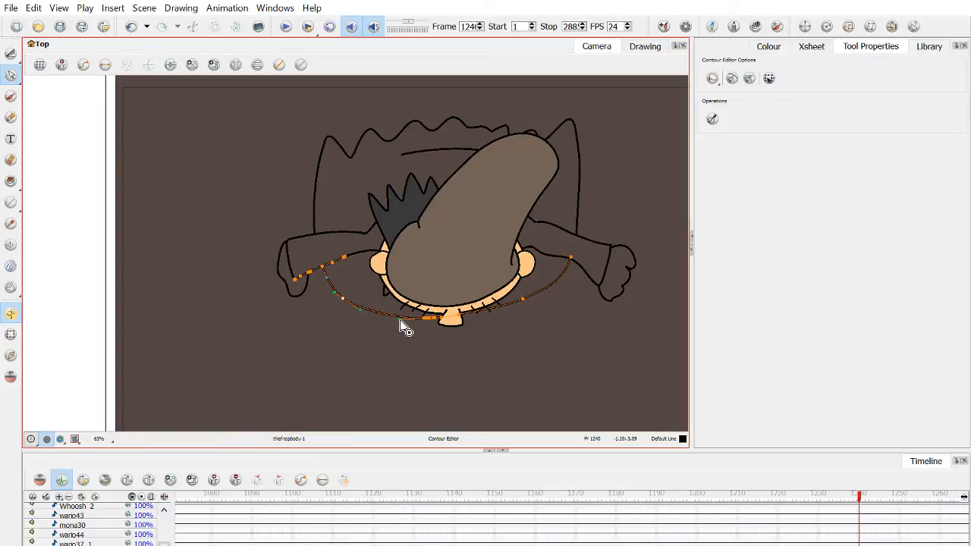
scroll(430, 357, "up", 2)
scroll(430, 353, "down", 1)
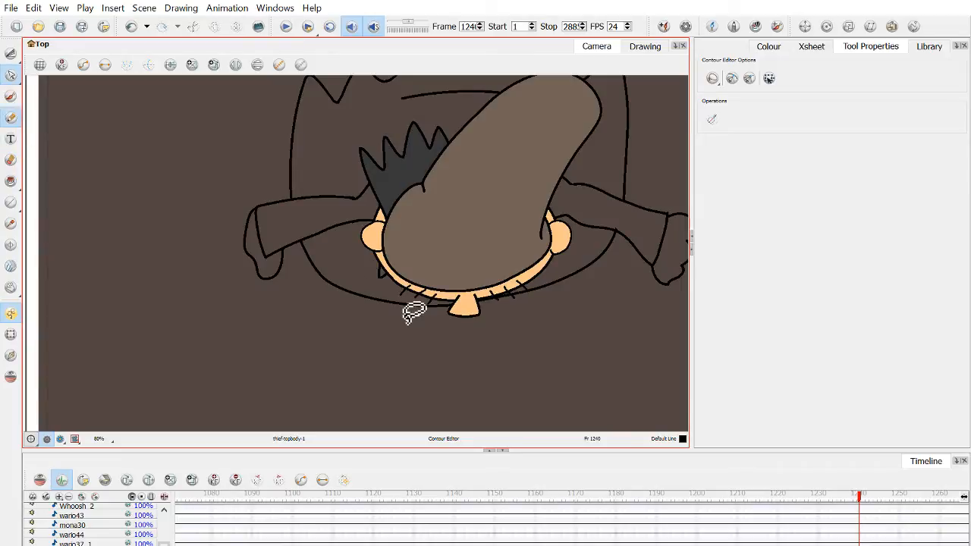
Draw a long rounded leg with the Pencil tool, hanging from the left half of the body's lower curve.
scroll(403, 305, "up", 1)
key("alt+/")
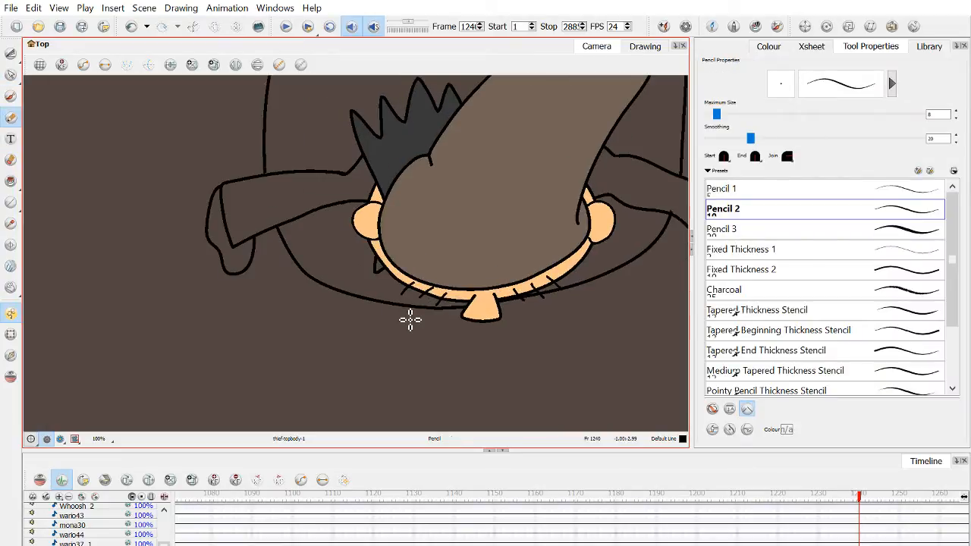
mouse_move(403, 305)
left_mouse_down()
mouse_move(396, 380)
mouse_move(456, 369)
left_mouse_up()
key("ctrl+z")
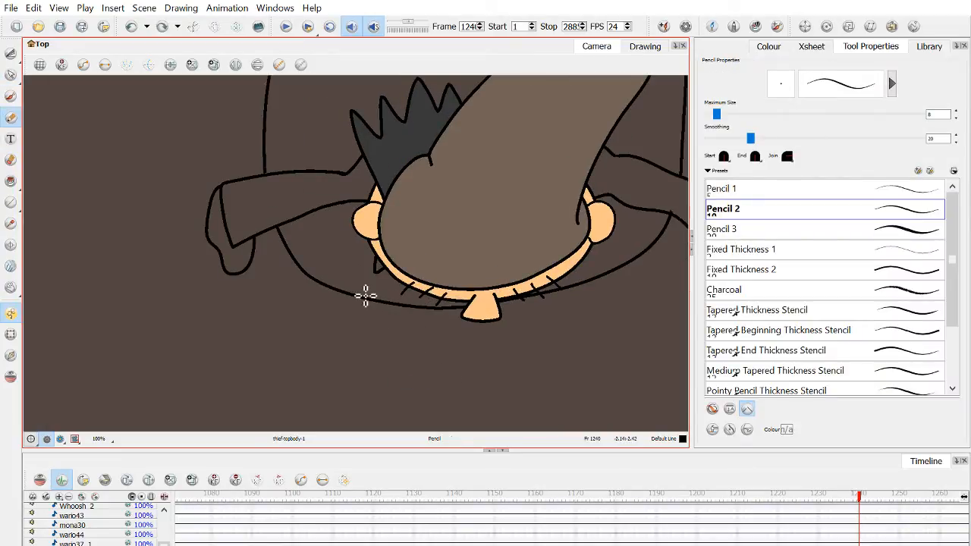
mouse_move(366, 296)
left_mouse_down()
mouse_move(400, 364)
mouse_move(410, 299)
left_mouse_up()
Draw a second rounded leg hanging from the right half of the body's lower curve, redrawing it until it matches the first.
left_click_drag(628, 327, 503, 319)
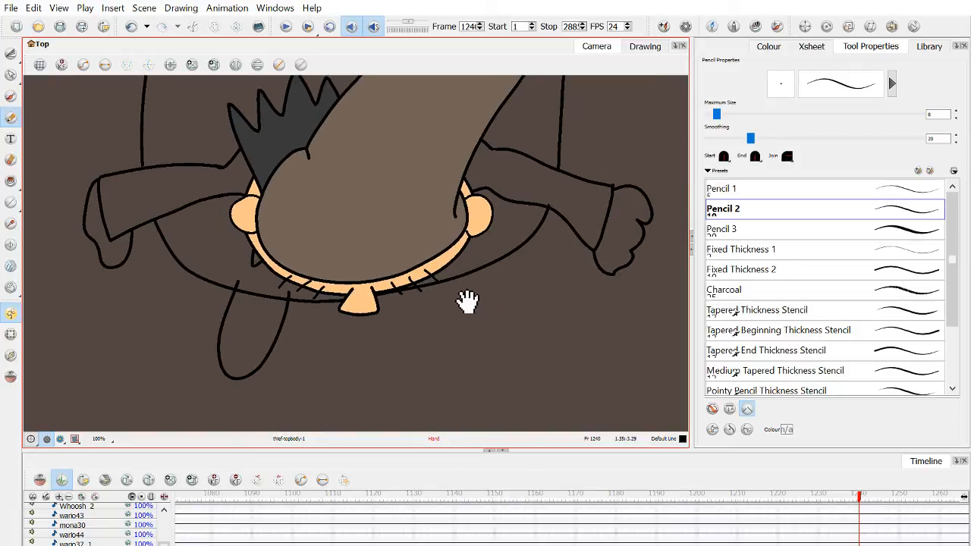
mouse_move(449, 274)
left_mouse_down()
mouse_move(473, 346)
mouse_move(501, 317)
left_mouse_up()
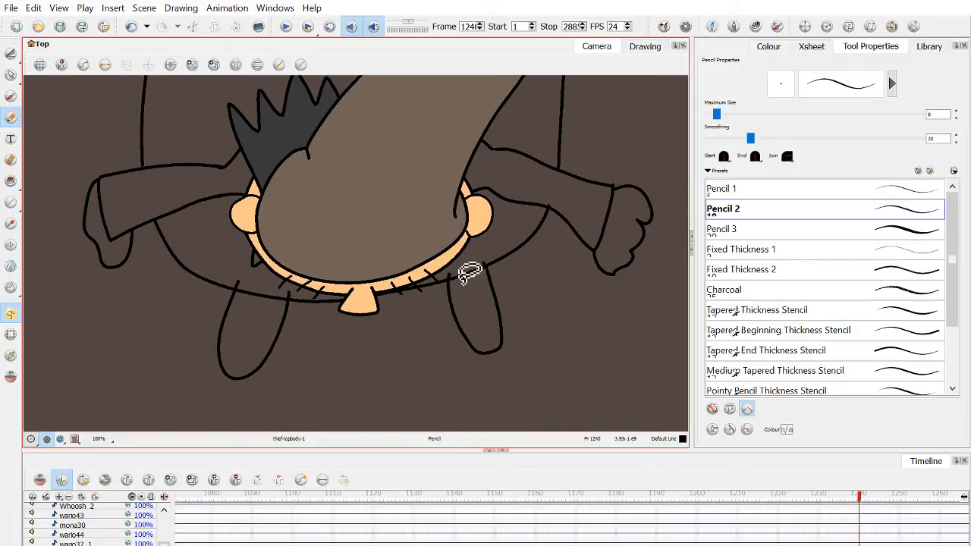
key("ctrl+z")
mouse_move(455, 278)
left_mouse_down()
mouse_move(503, 362)
mouse_move(496, 263)
mouse_move(484, 262)
mouse_move(518, 366)
mouse_move(495, 258)
left_mouse_up()
key("ctrl+z")
key("ctrl+z")
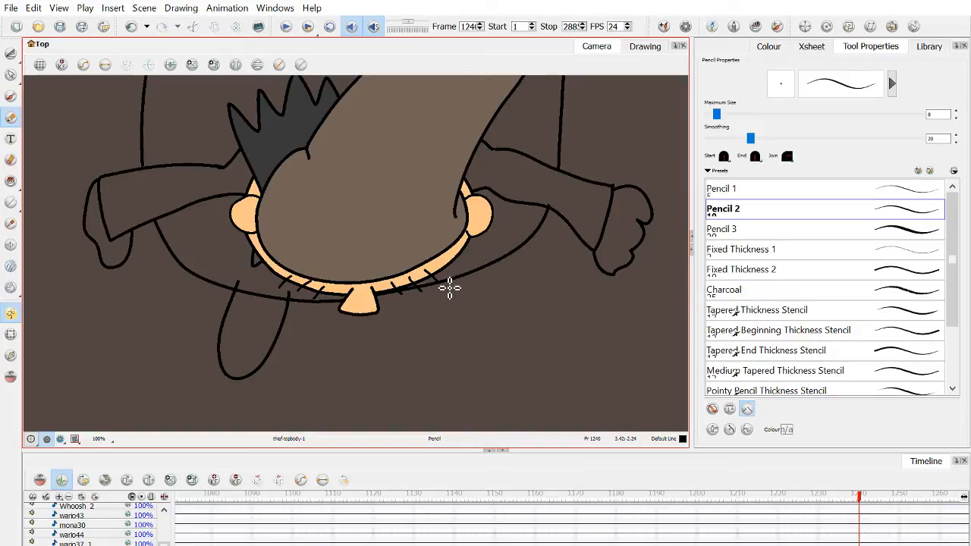
mouse_move(450, 282)
left_mouse_down()
mouse_move(507, 330)
mouse_move(486, 264)
left_mouse_up()
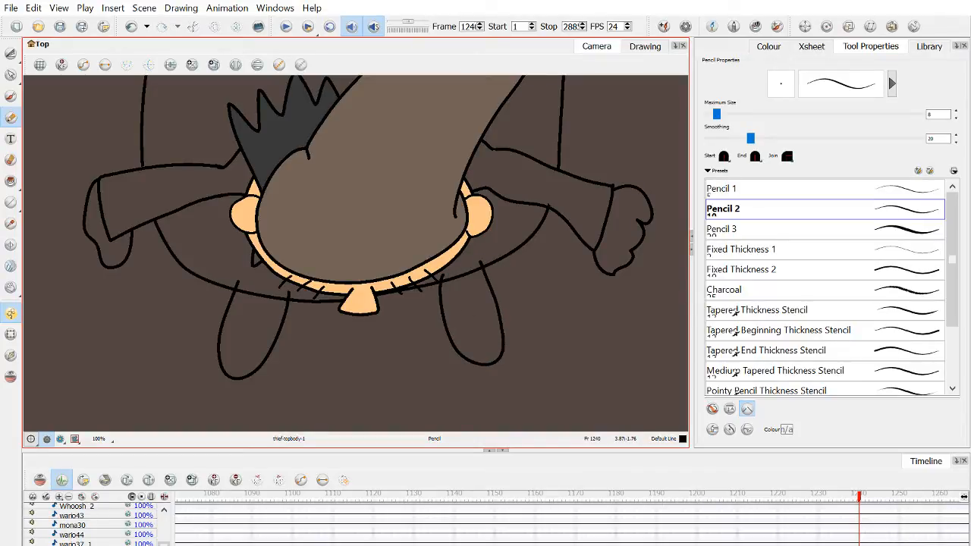
scroll(465, 244, "down", 2)
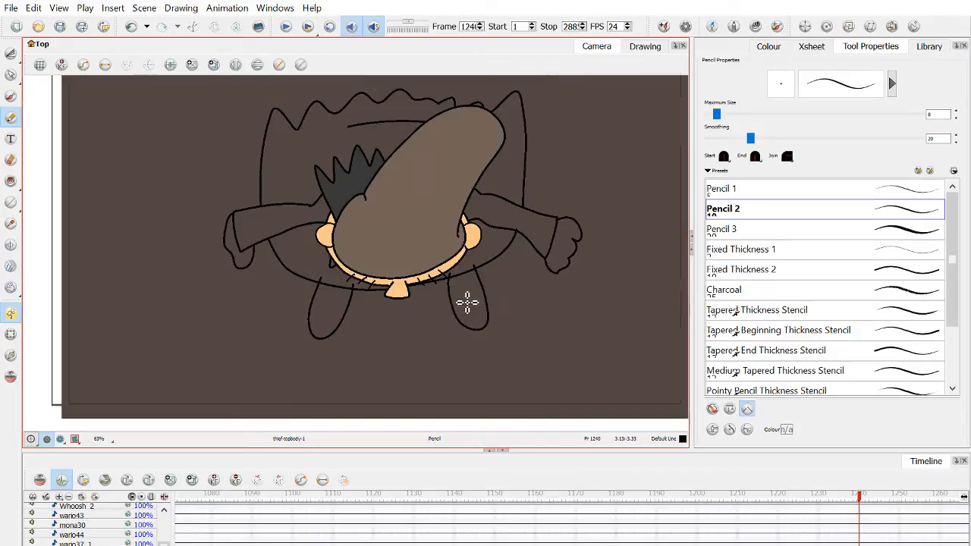
Cut off the ends of both legs' outlines that poke above the body's lower curve in the Drawing view, and return to the Camera view.
left_click(634, 50)
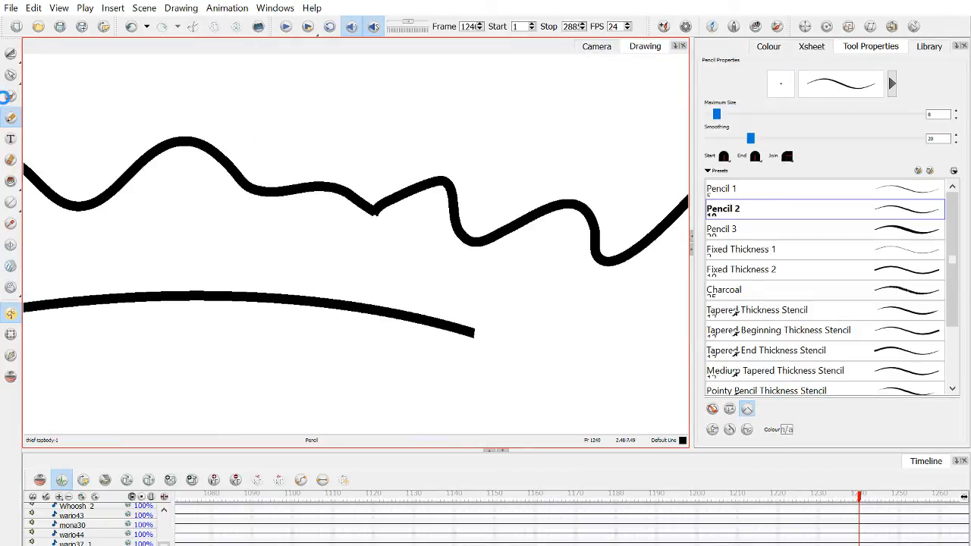
left_click(11, 55)
scroll(207, 190, "down", 7)
left_click_drag(217, 221, 383, 195)
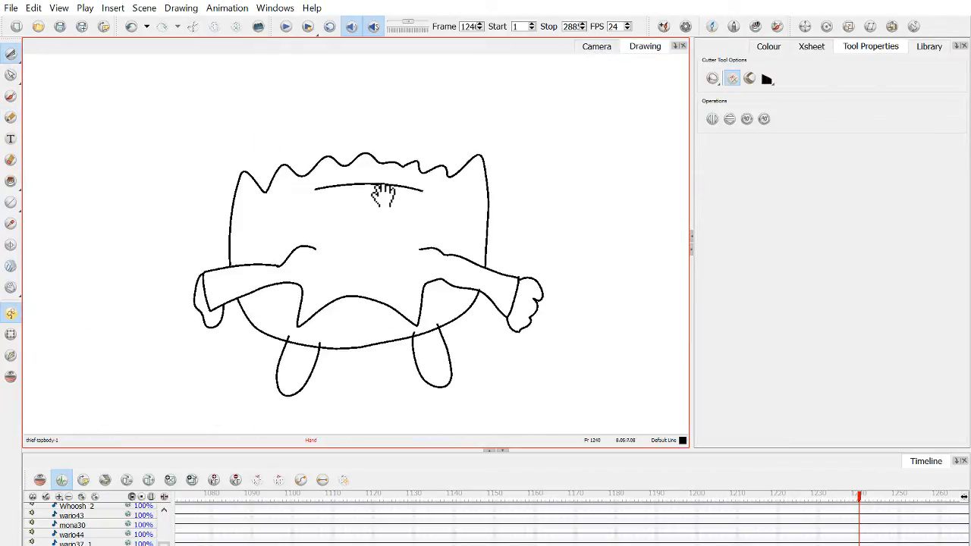
scroll(299, 358, "up", 5)
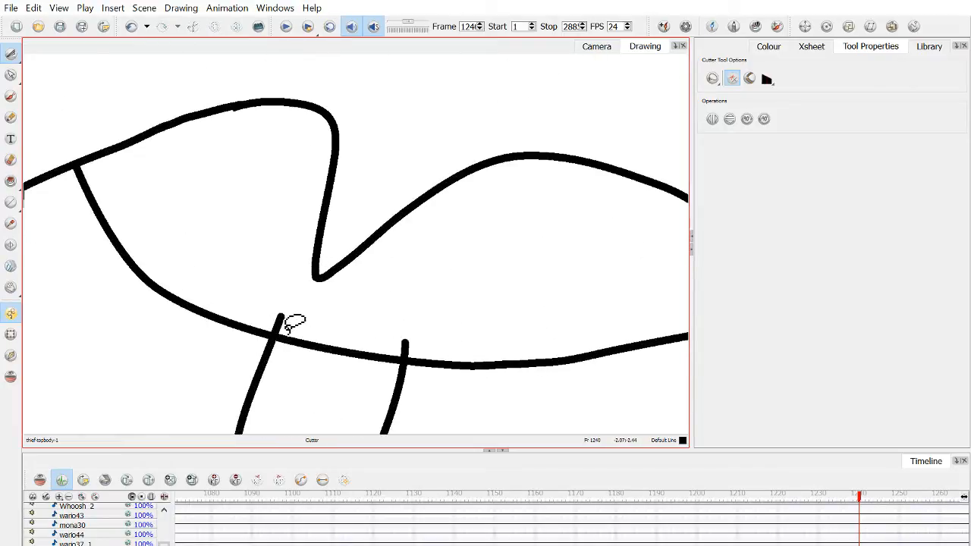
scroll(581, 283, "down", 6)
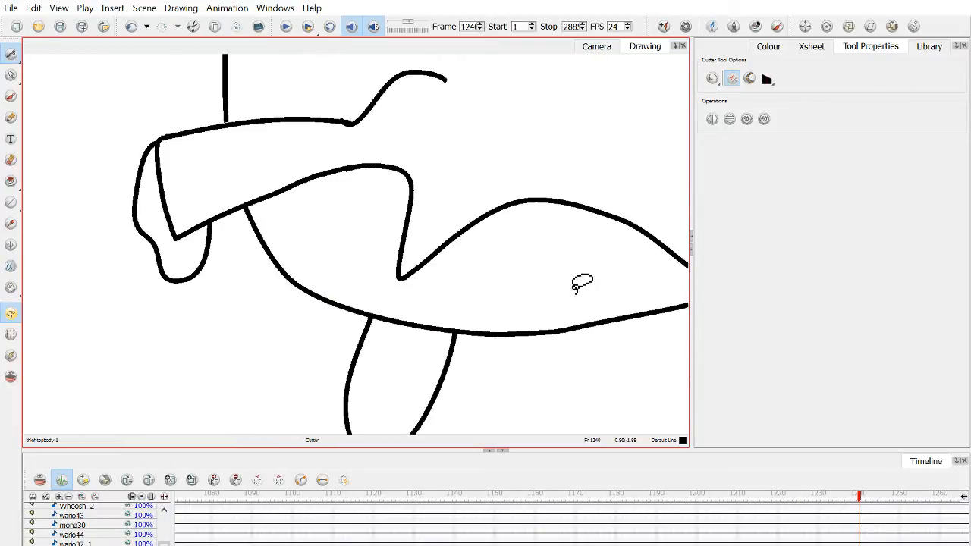
scroll(668, 307, "up", 2)
scroll(666, 307, "up", 3)
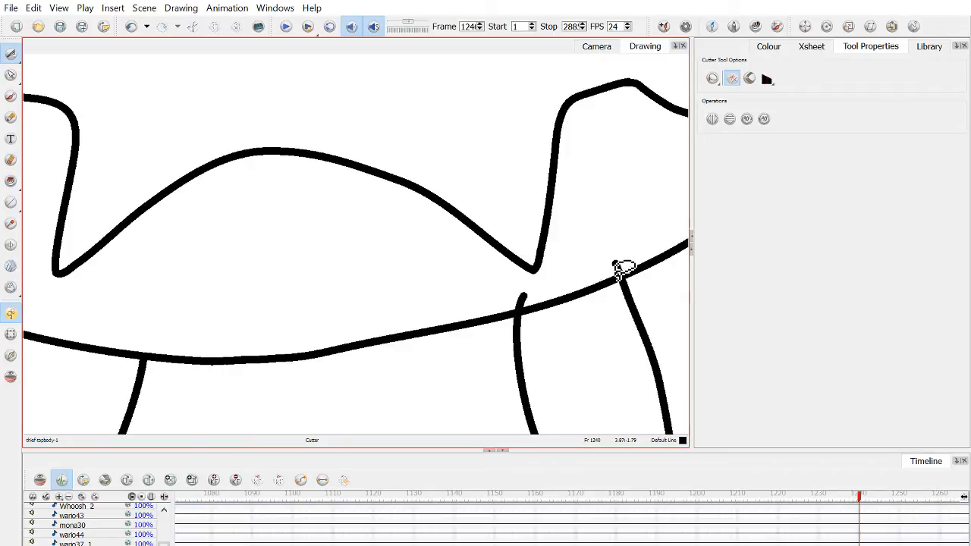
scroll(525, 306, "down", 4)
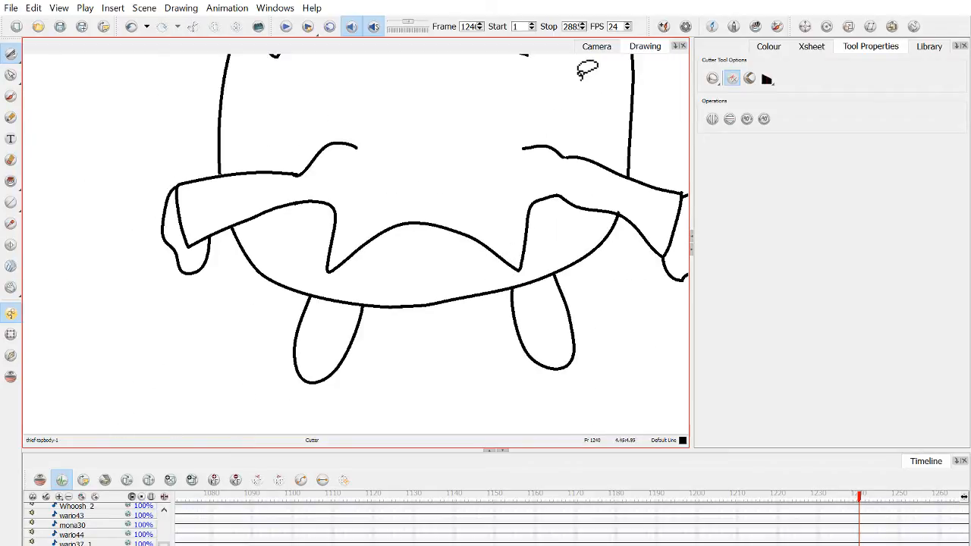
left_click(597, 46)
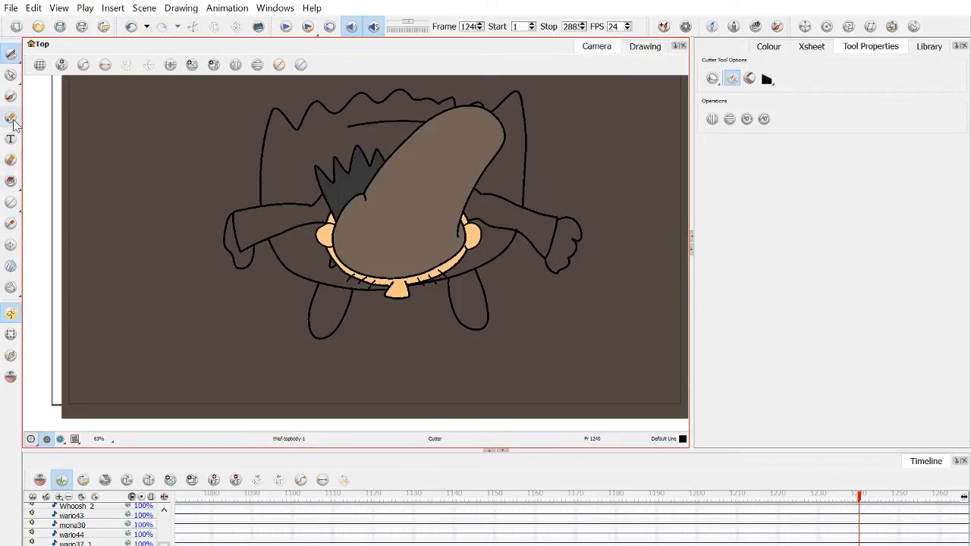
Fill the body's upper part and both sleeves with the Thief Jacket colour using the Paint tool.
scroll(333, 270, "down", 1)
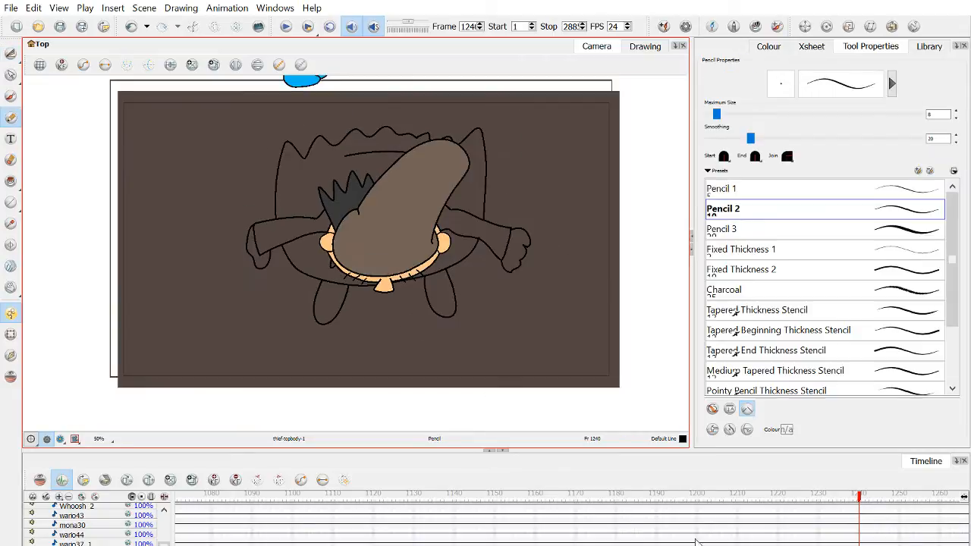
scroll(322, 205, "down", 1)
left_click_drag(324, 201, 348, 190)
scroll(412, 278, "up", 3)
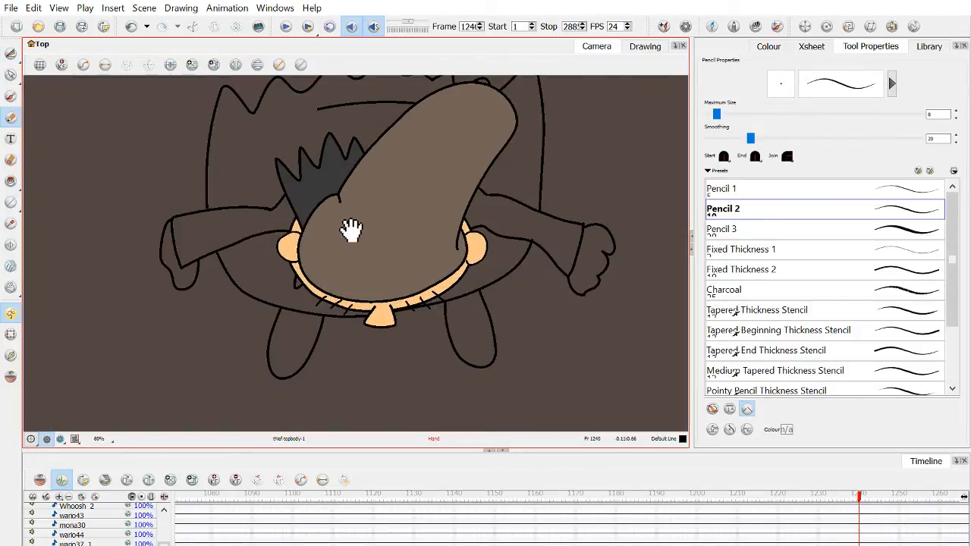
left_click_drag(351, 228, 371, 268)
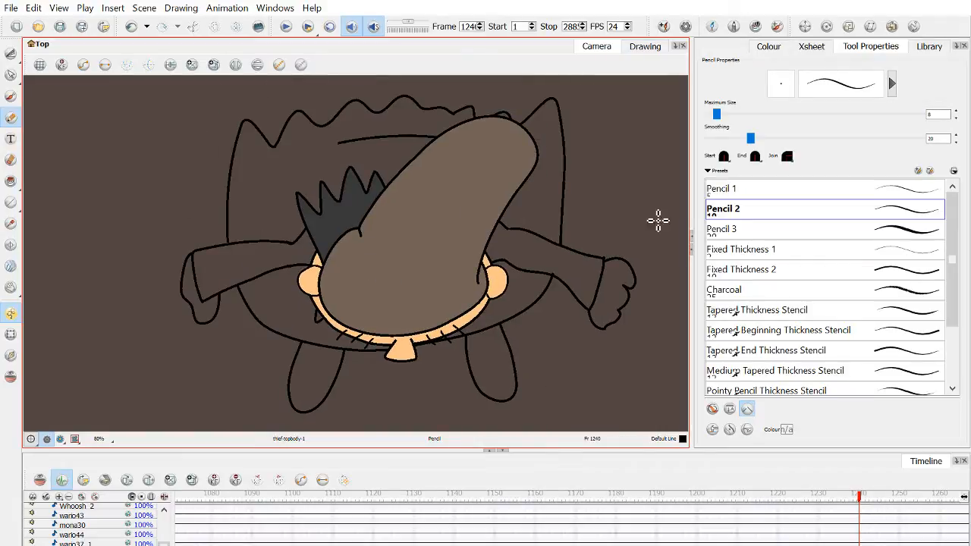
left_click(773, 50)
left_click(754, 304)
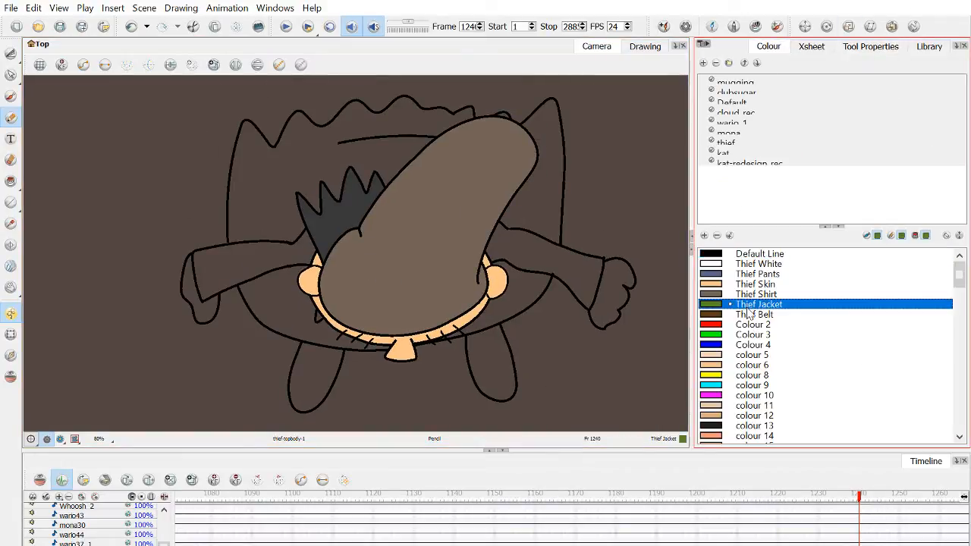
left_click(11, 182)
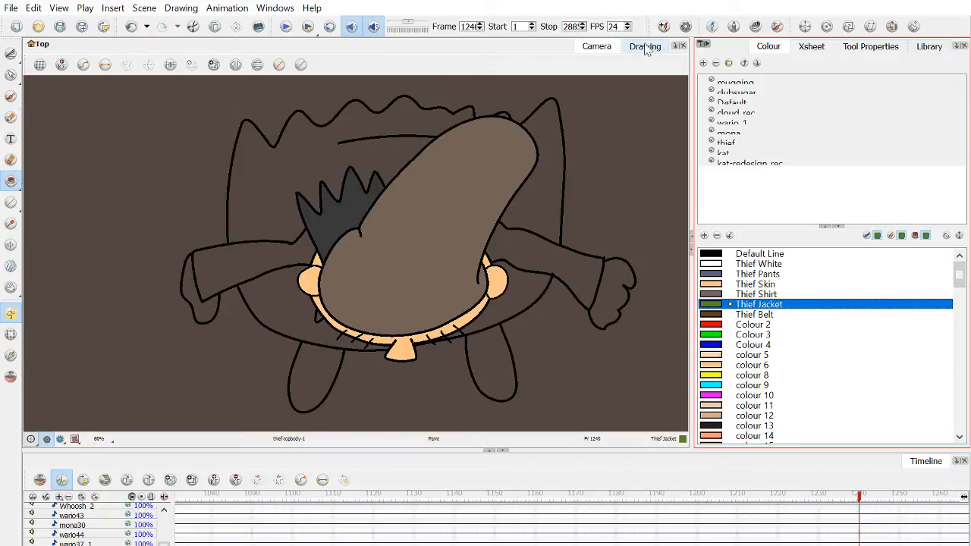
left_click(249, 260)
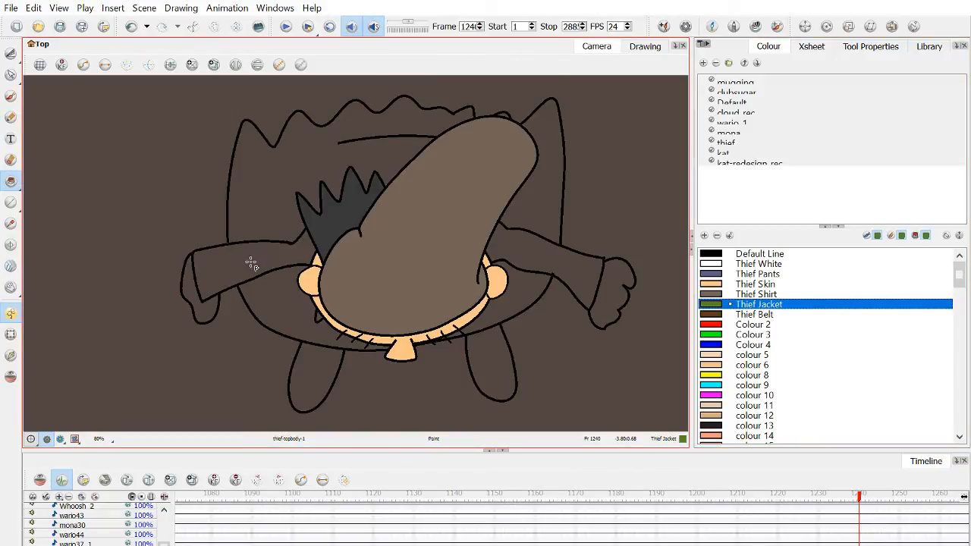
left_click(252, 263)
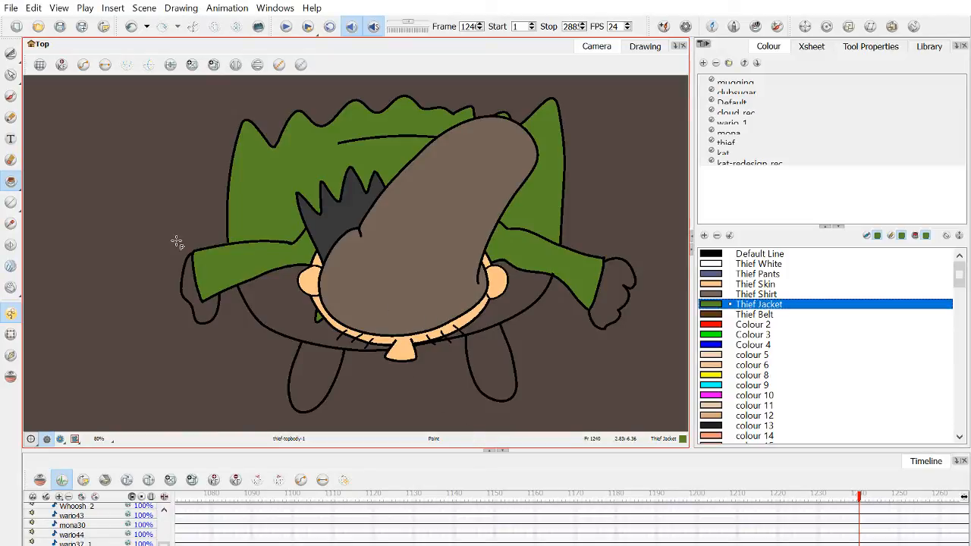
Sample the Thief Shirt colour from the hat and fill the body's lower area with it.
left_click(10, 224)
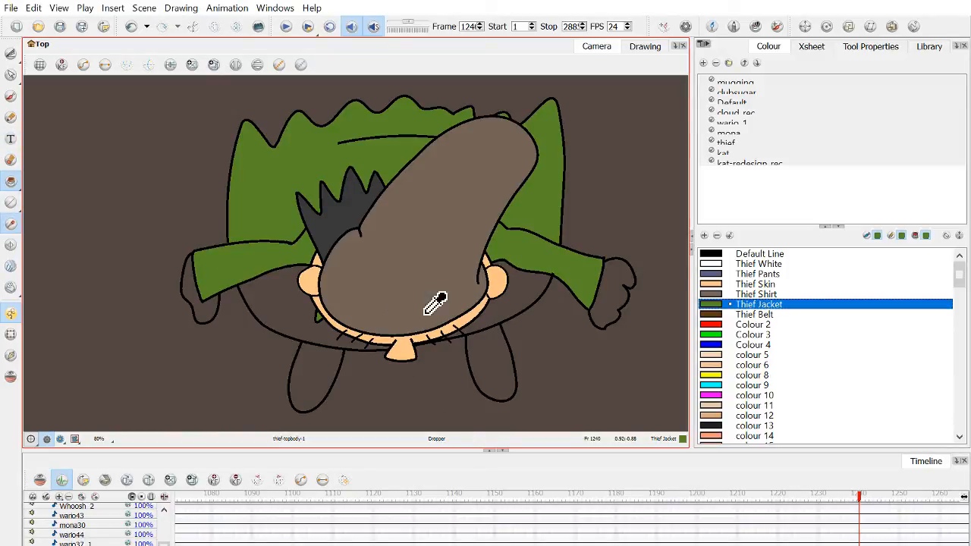
left_click(444, 273)
left_click(11, 181)
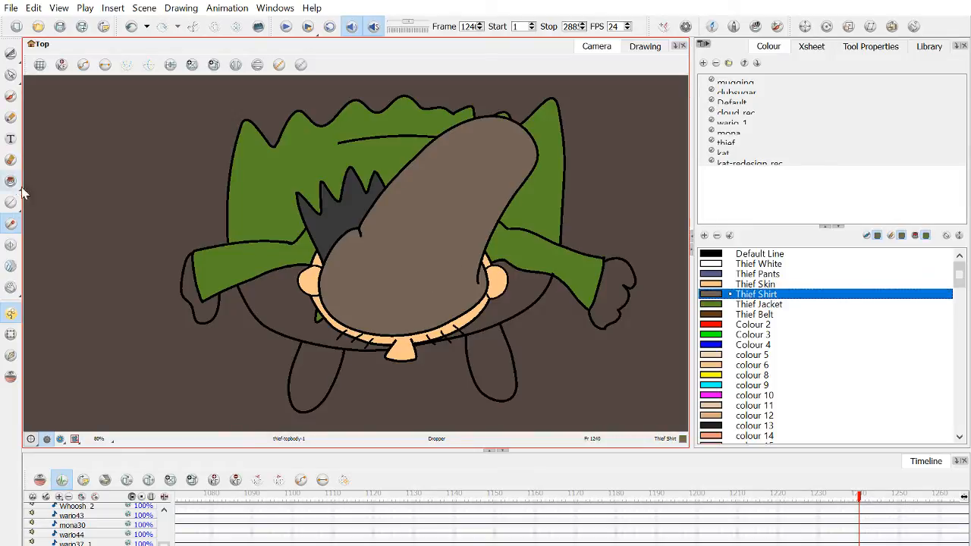
left_click(285, 316)
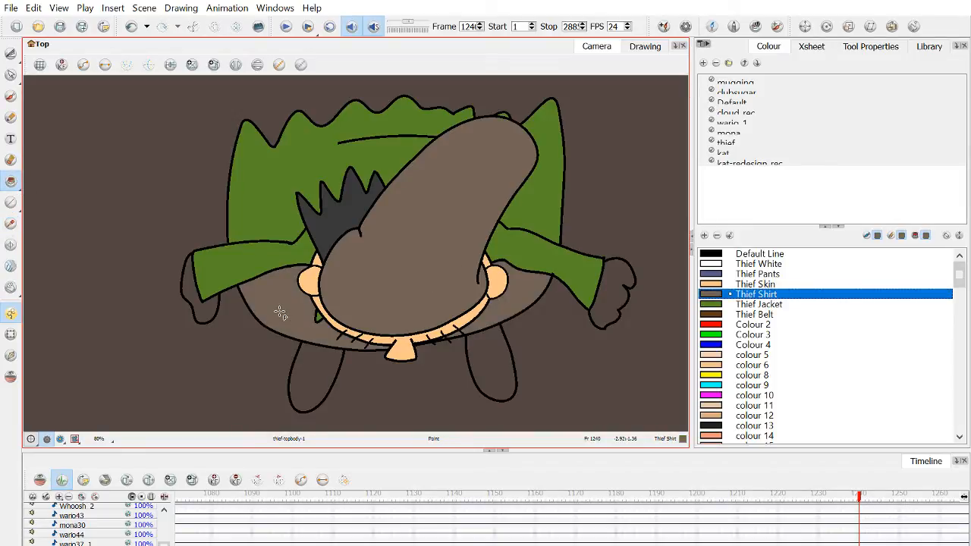
With the head hidden, draw two Default Line pencil strokes from the jacket's curved hem down to the body's lower curve, dividing the shirt area.
left_click(11, 117)
left_click(732, 254)
scroll(342, 317, "up", 1)
scroll(341, 317, "up", 2)
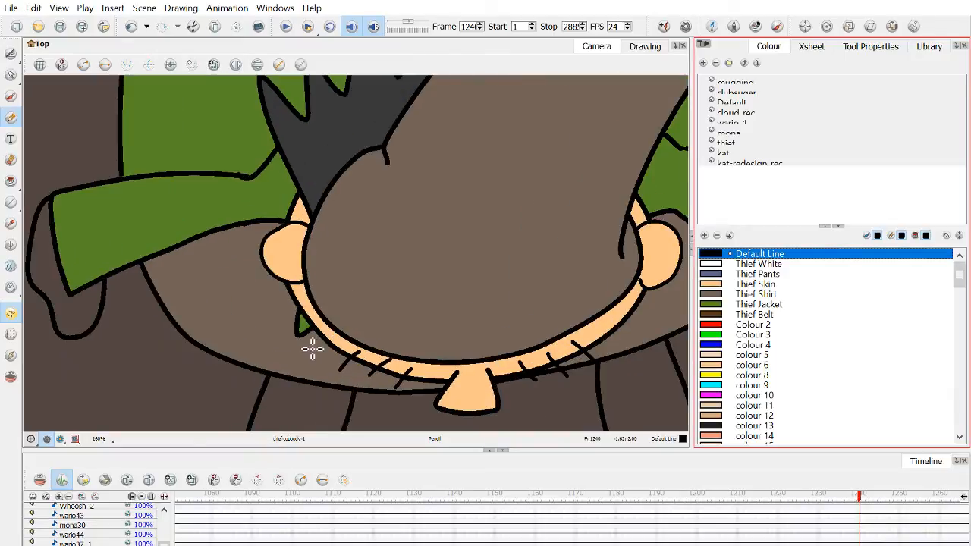
left_click_drag(315, 339, 318, 396)
key("ctrl+z")
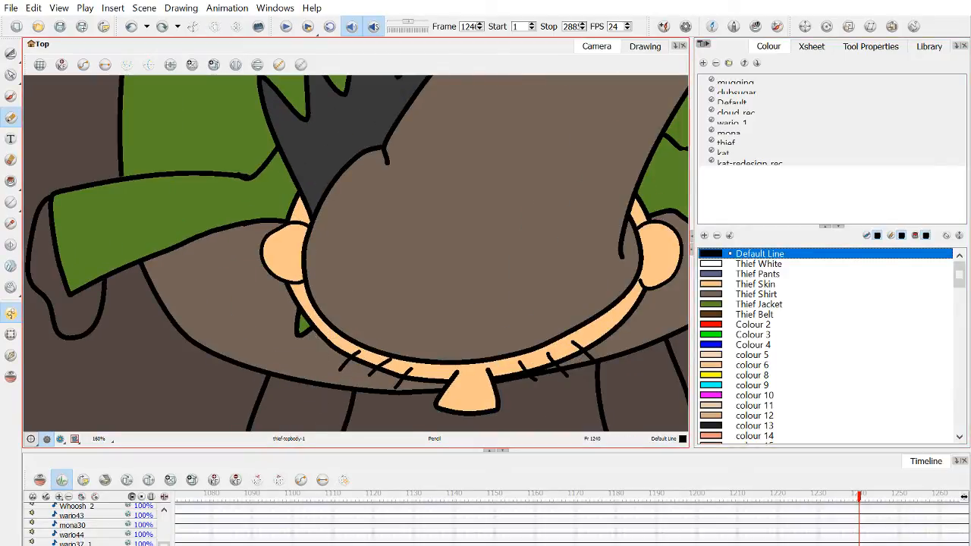
key("alt+Tab")
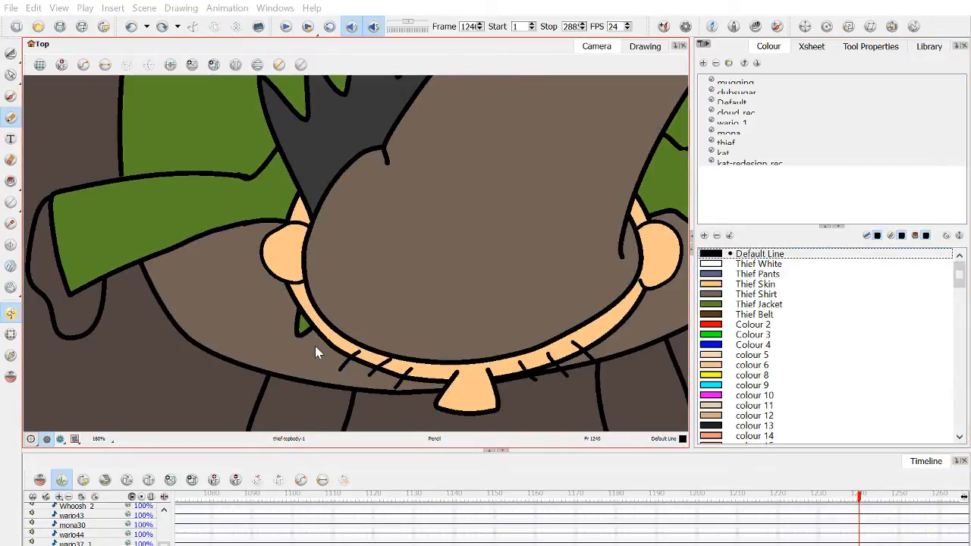
key("alt+Tab")
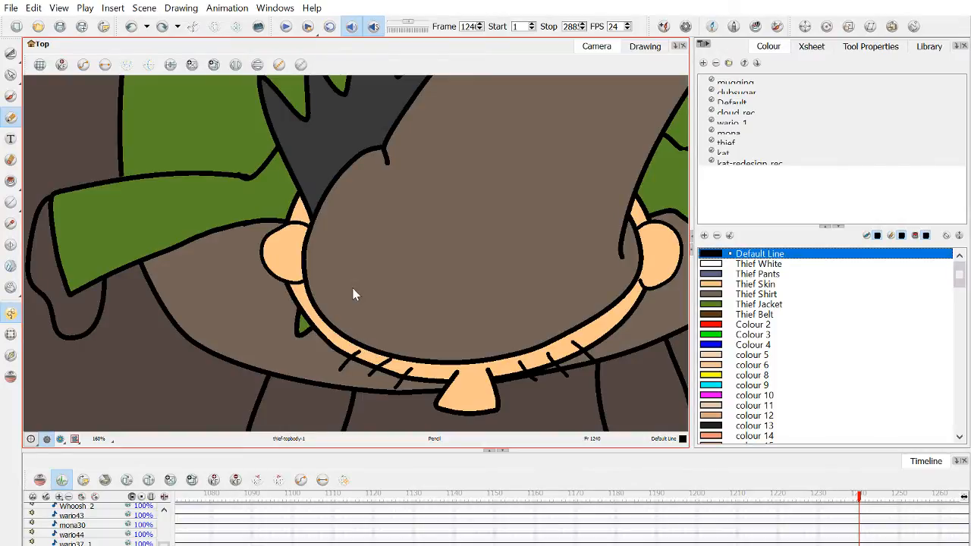
scroll(353, 292, "down", 1)
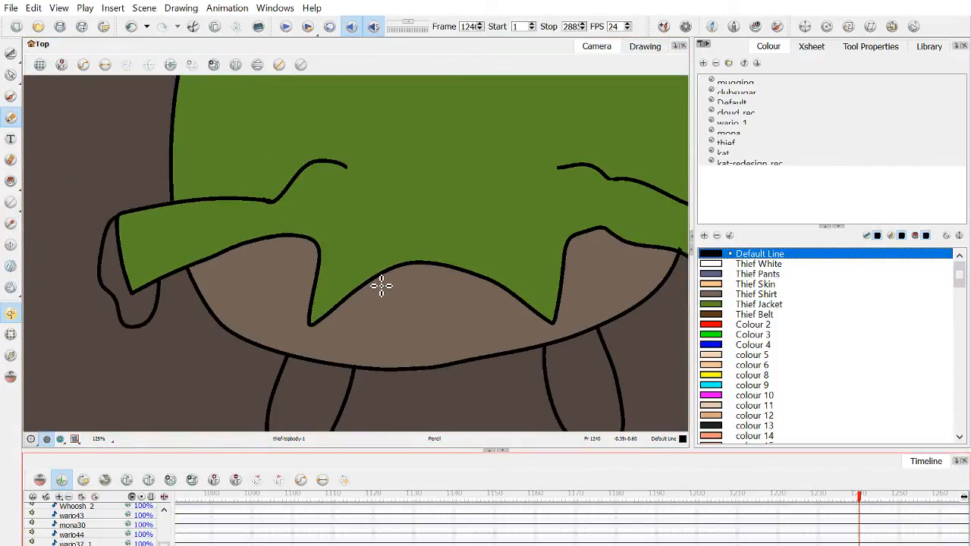
left_click_drag(373, 279, 372, 372)
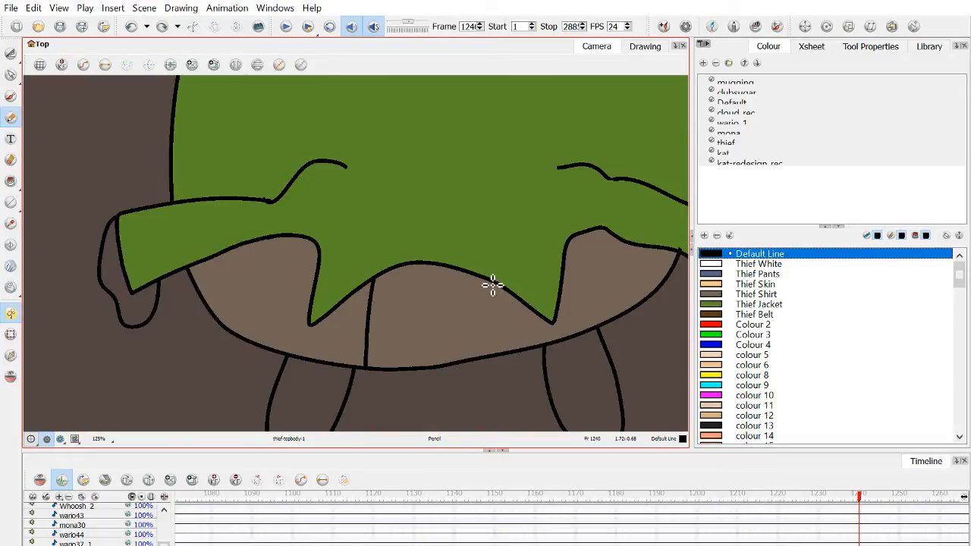
left_click_drag(486, 279, 502, 345)
scroll(453, 289, "down", 2)
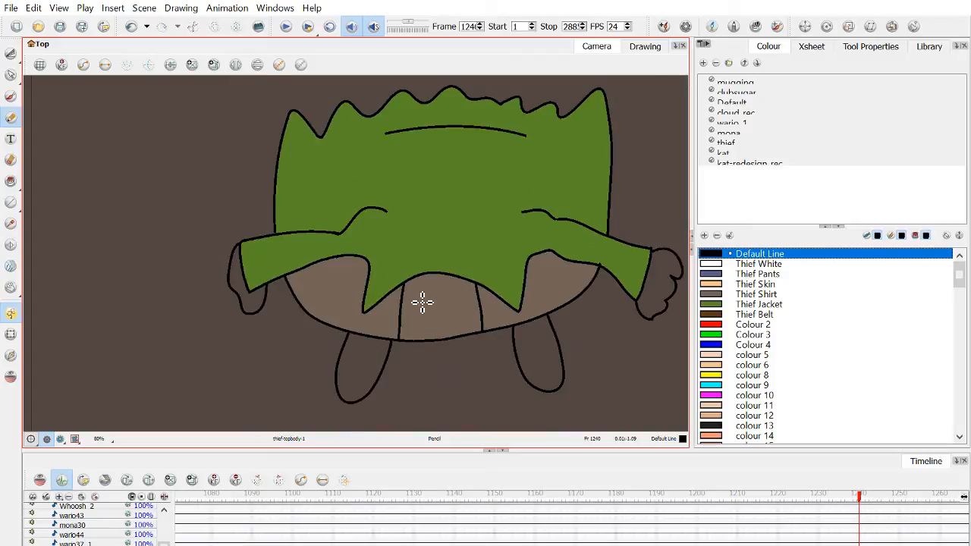
Sample the Thief Jacket colour and fill the two outer sections of the shirt area, leaving the middle section in the shirt colour.
scroll(422, 303, "up", 3)
left_click(11, 223)
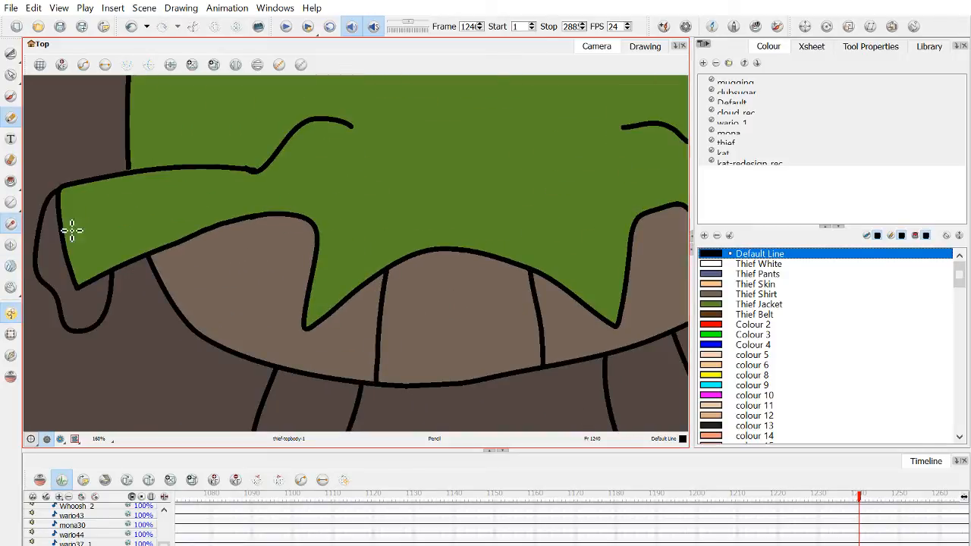
left_click(332, 200)
left_click(11, 180)
left_click(233, 314)
scroll(345, 277, "down", 2)
left_click_drag(403, 286, 297, 301)
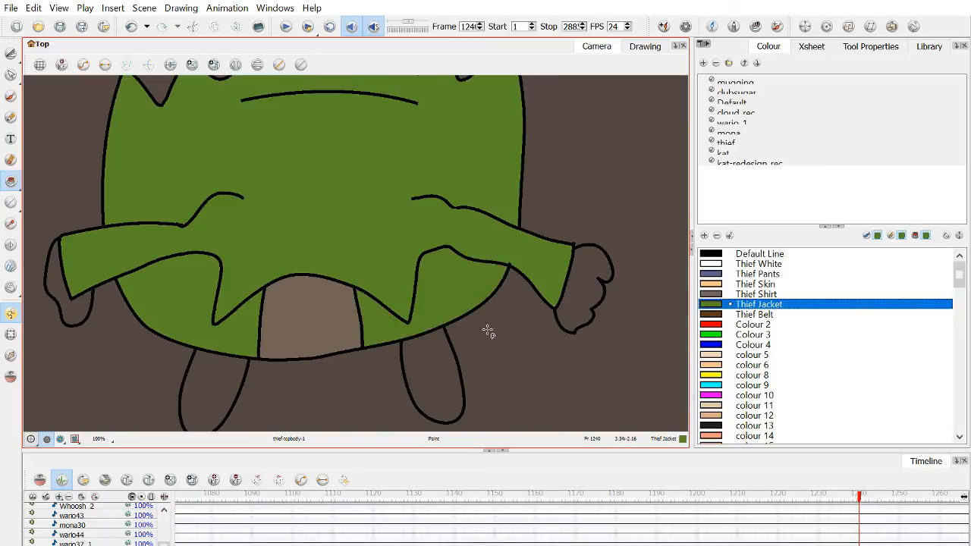
Fill both hands with the Thief Skin colour.
left_click(755, 283)
left_click(599, 273)
left_click(78, 312)
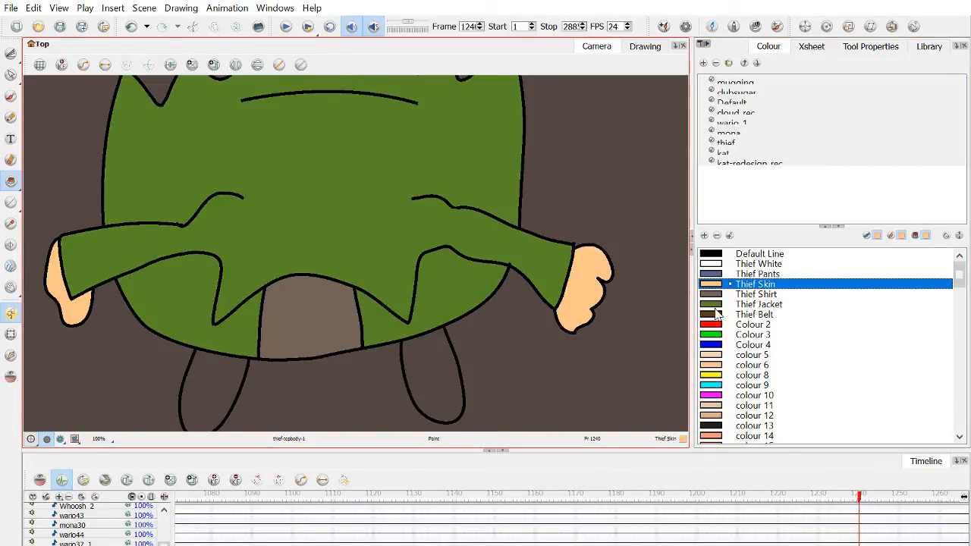
Fill both legs with the Thief Belt colour.
left_click(737, 325)
left_click(755, 315)
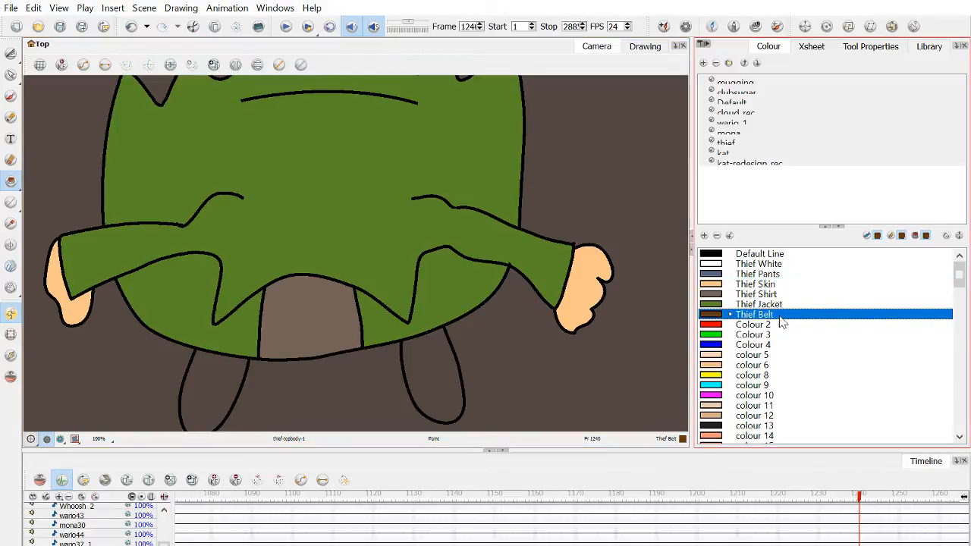
left_click(445, 402)
left_click(195, 398)
scroll(195, 398, "down", 5)
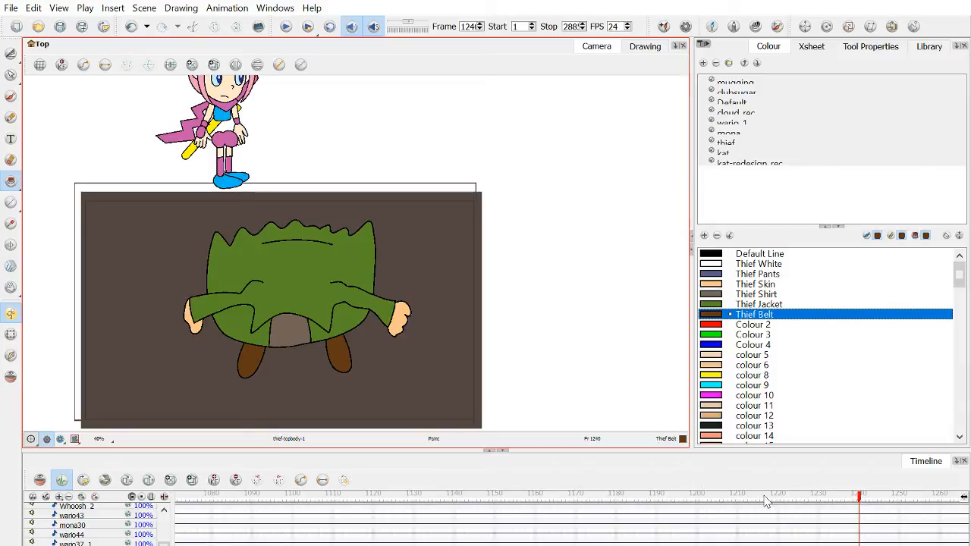
Play the scene back from frame 1088 to review the timing of the shots around the thief's top view, and stop playback.
left_click_drag(696, 495, 628, 494)
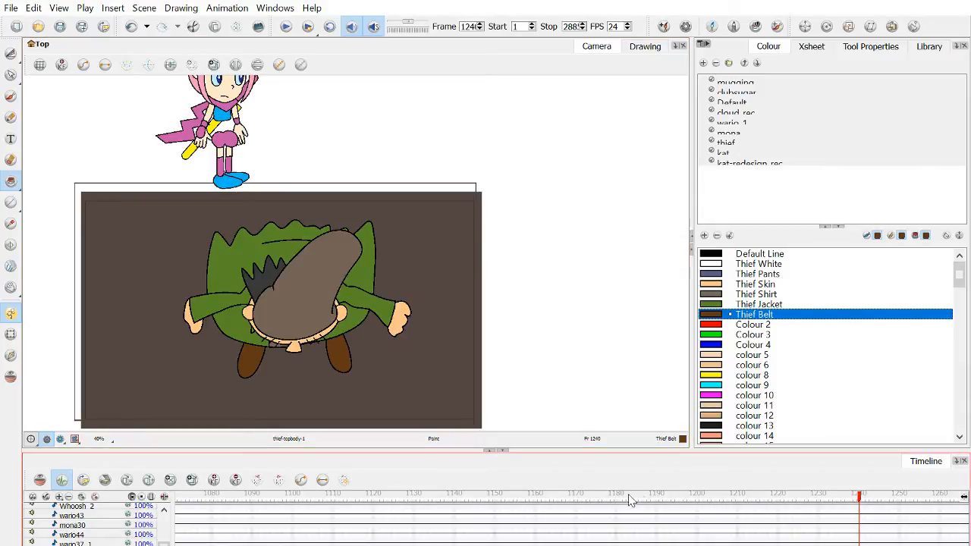
left_click(507, 492)
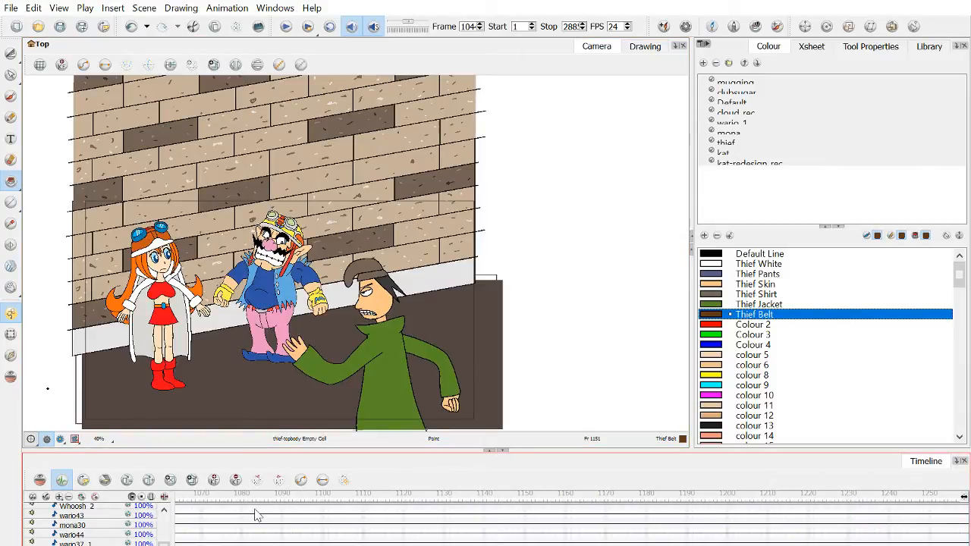
left_click(219, 496)
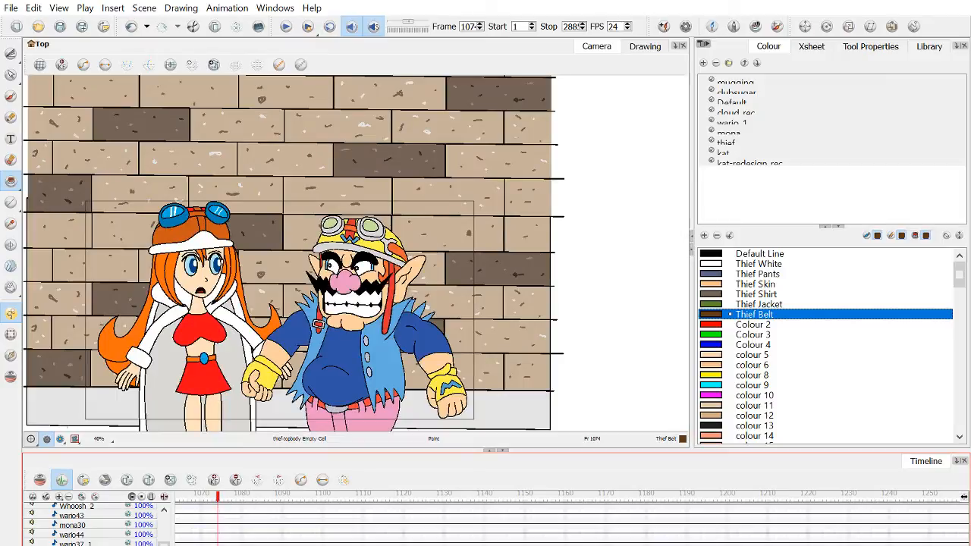
left_click_drag(282, 545, 274, 545)
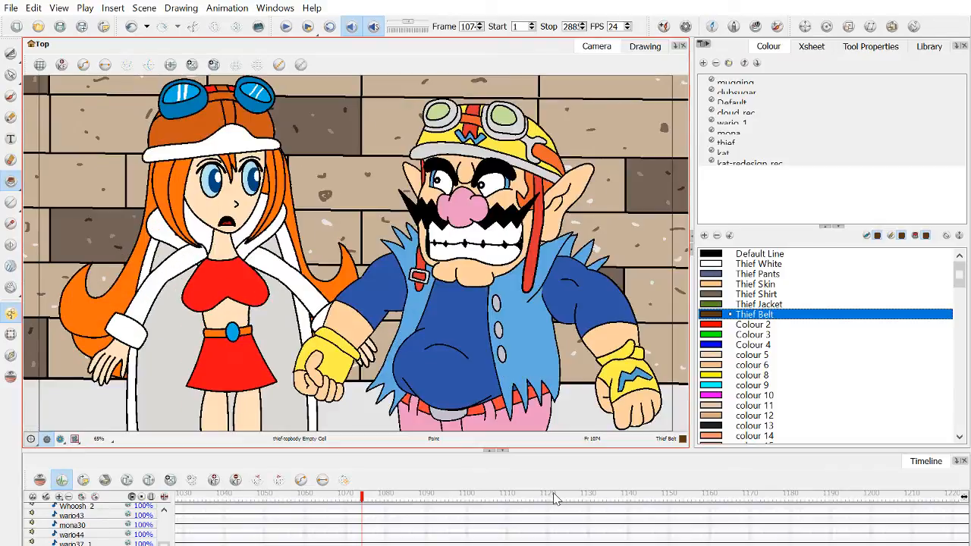
left_click(560, 496)
left_click(418, 497)
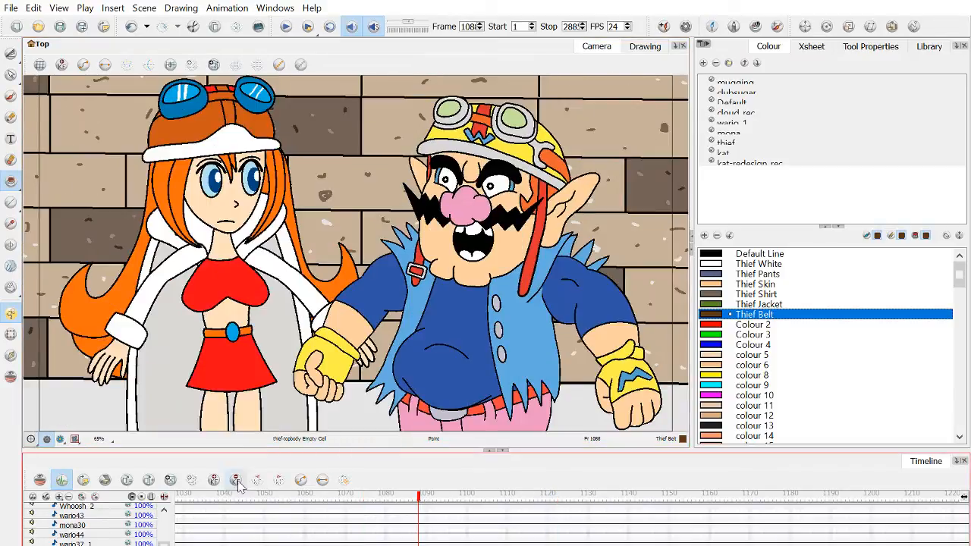
left_click(286, 26)
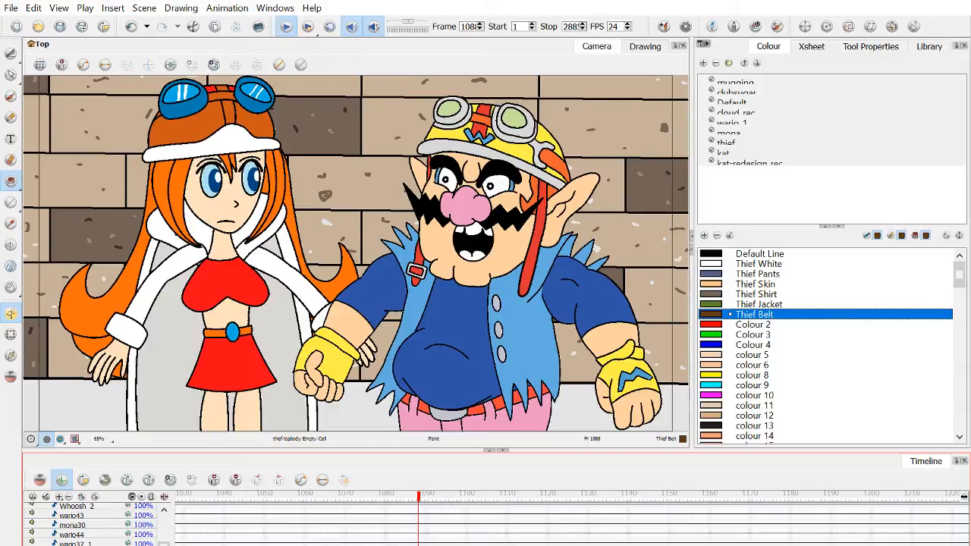
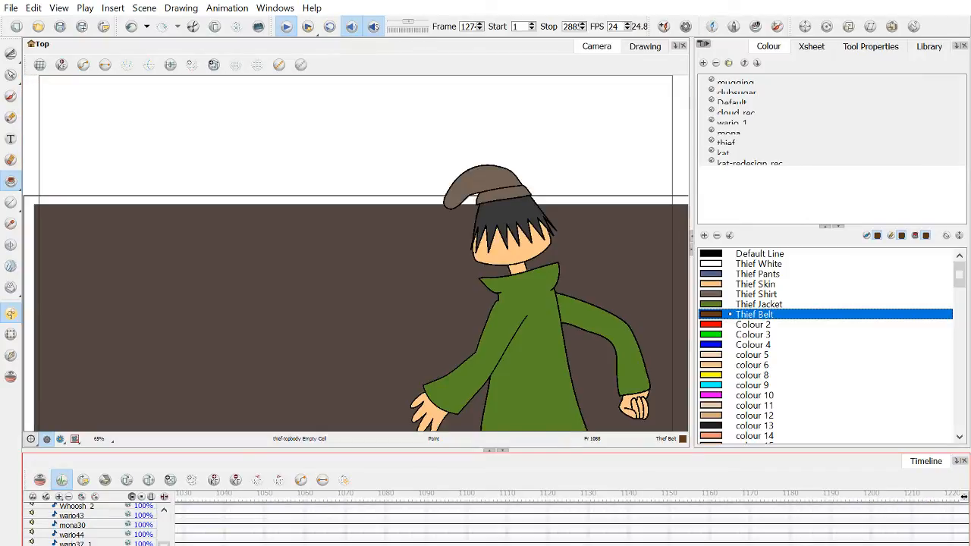
left_click(285, 28)
Extend the exposure of the thief's top-view head and body drawings from frame 1240 to frame 1268, and go to frame 1244.
scroll(569, 520, "left", 10)
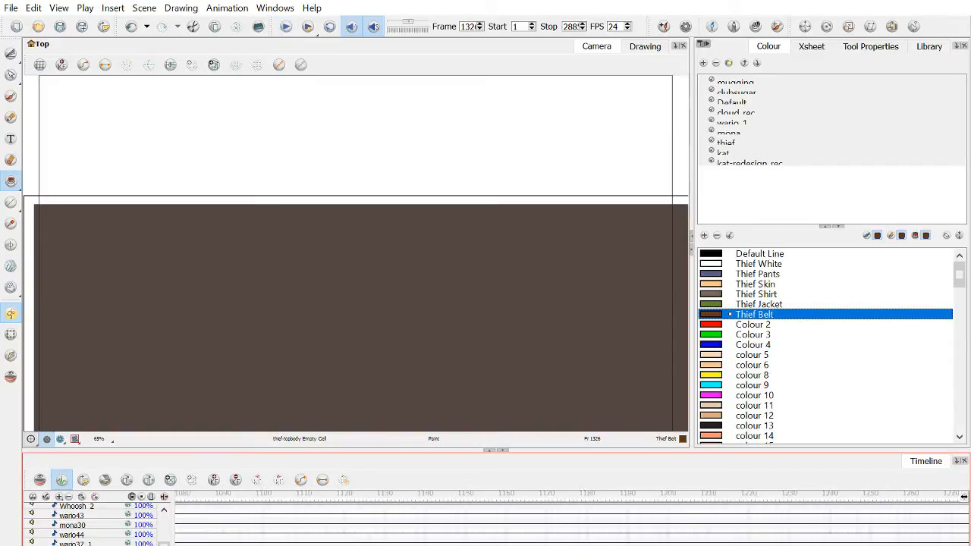
scroll(569, 520, "right", 6)
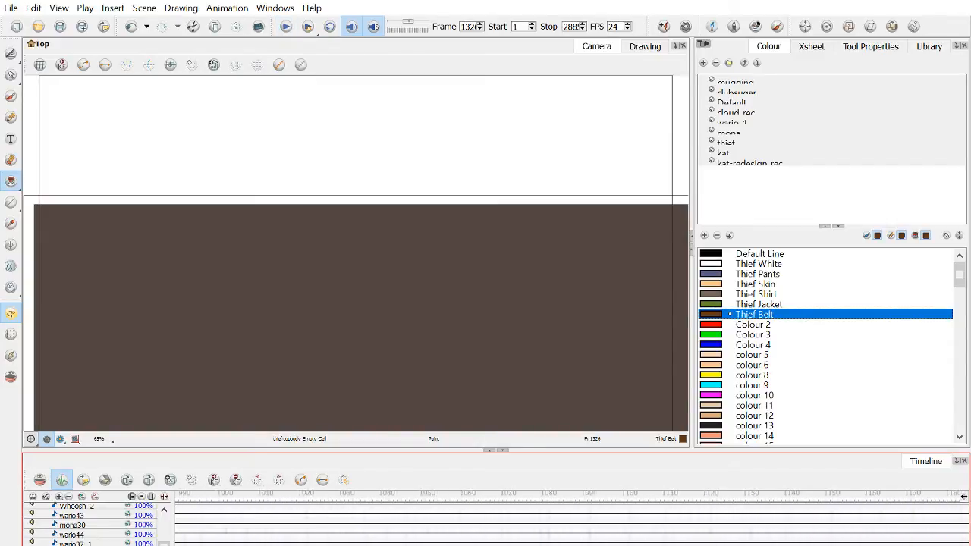
left_click(511, 495)
left_click_drag(511, 501, 752, 529)
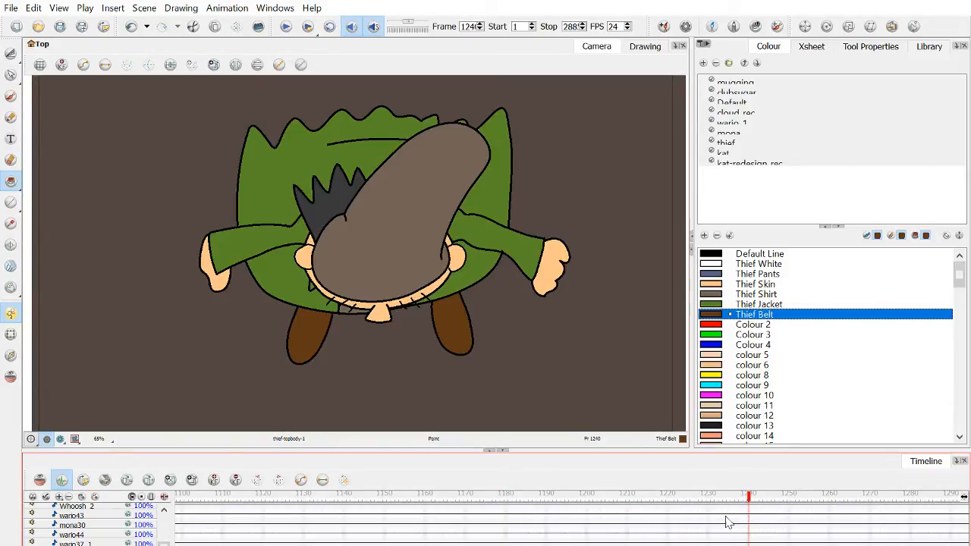
left_click_drag(758, 493, 866, 507)
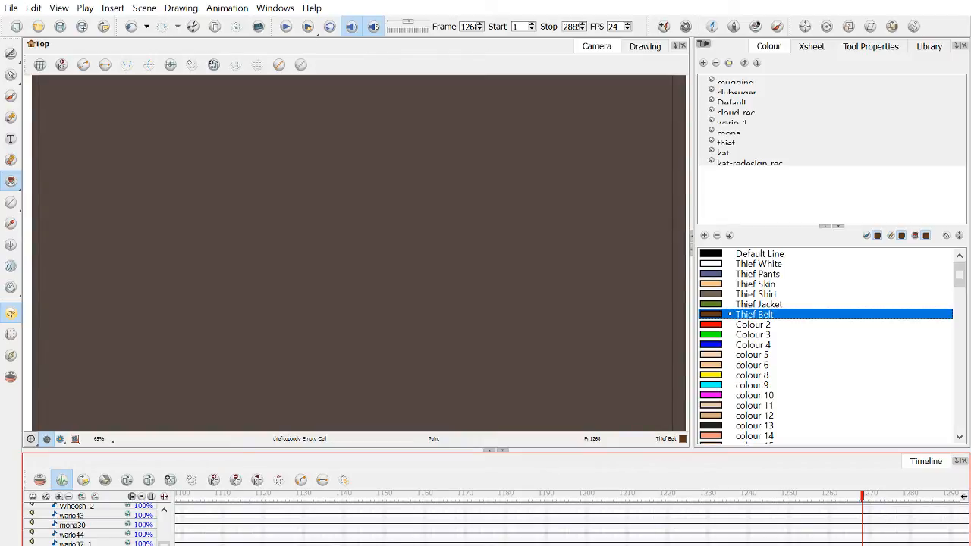
key("F5")
mouse_move(798, 501)
left_mouse_down()
mouse_move(821, 499)
mouse_move(784, 499)
mouse_move(850, 503)
mouse_move(765, 509)
left_mouse_up()
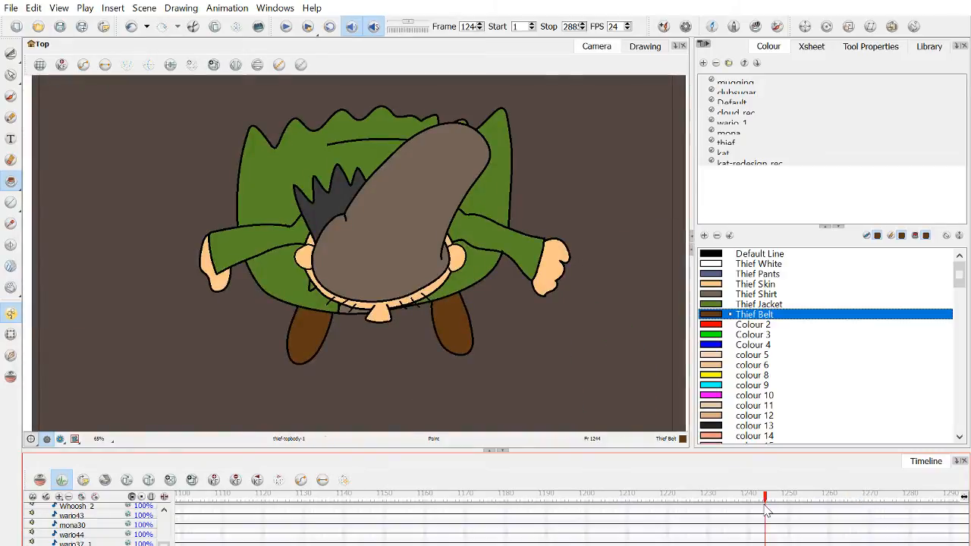
scroll(485, 523, "down", 6)
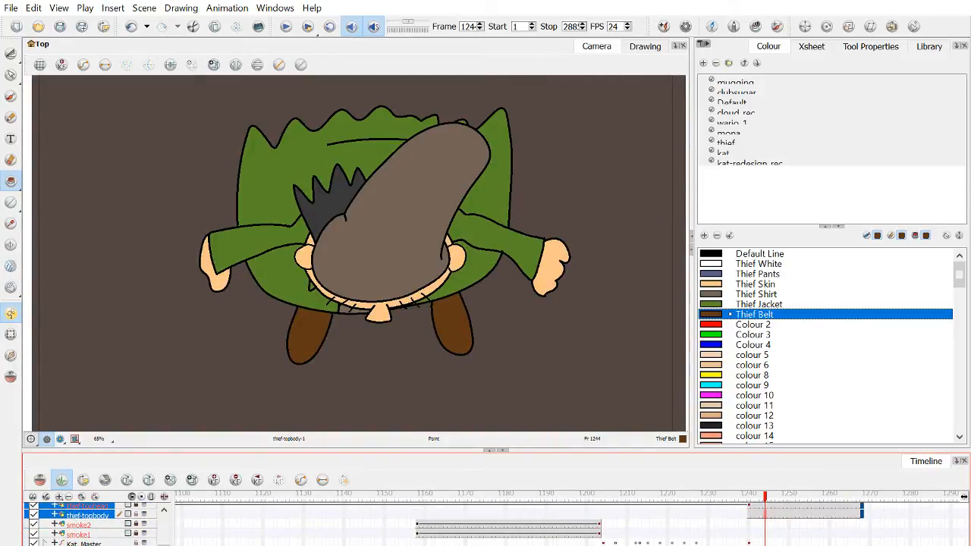
Place a copy of the thief-head layer, including its child layers, above the thief-tophead layer in the timeline.
scroll(486, 524, "down", 8)
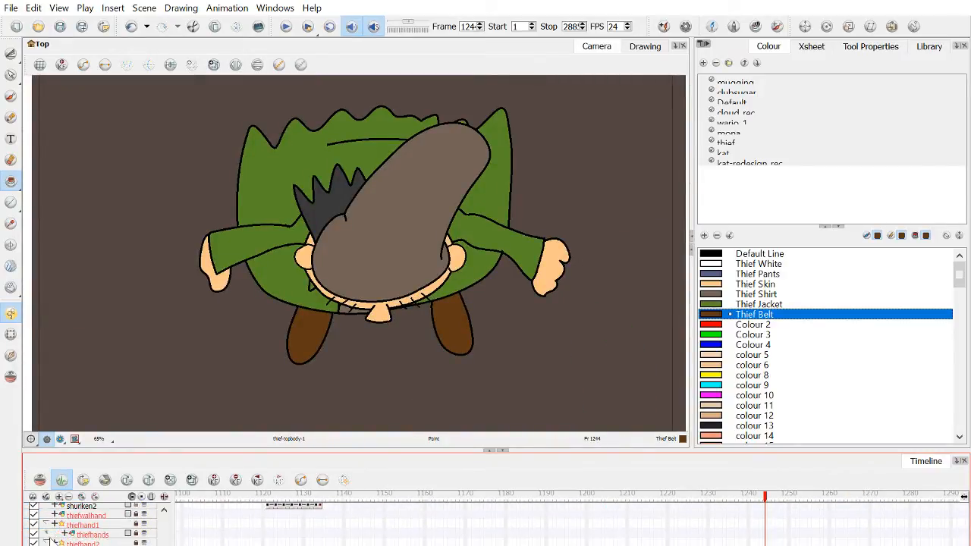
left_click(91, 544)
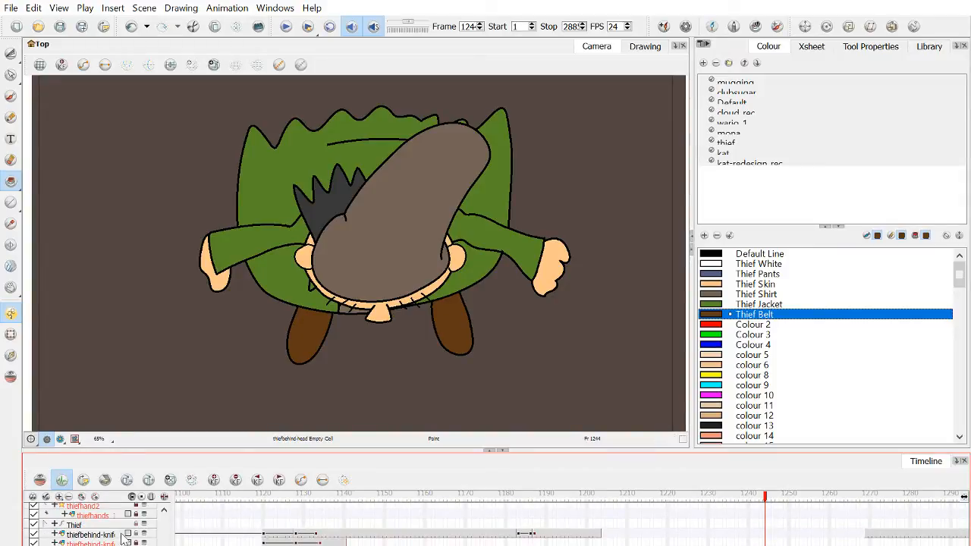
left_click(50, 525)
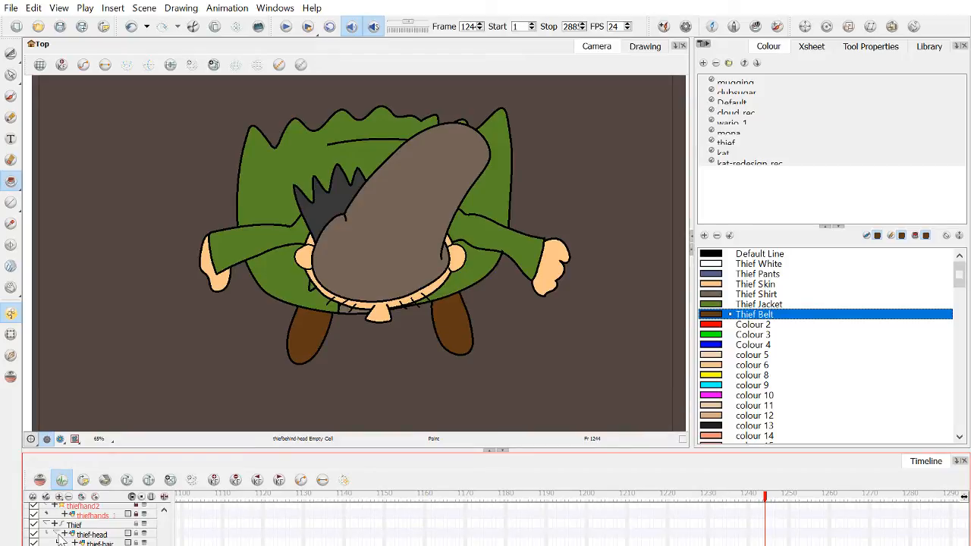
scroll(65, 537, "down", 5)
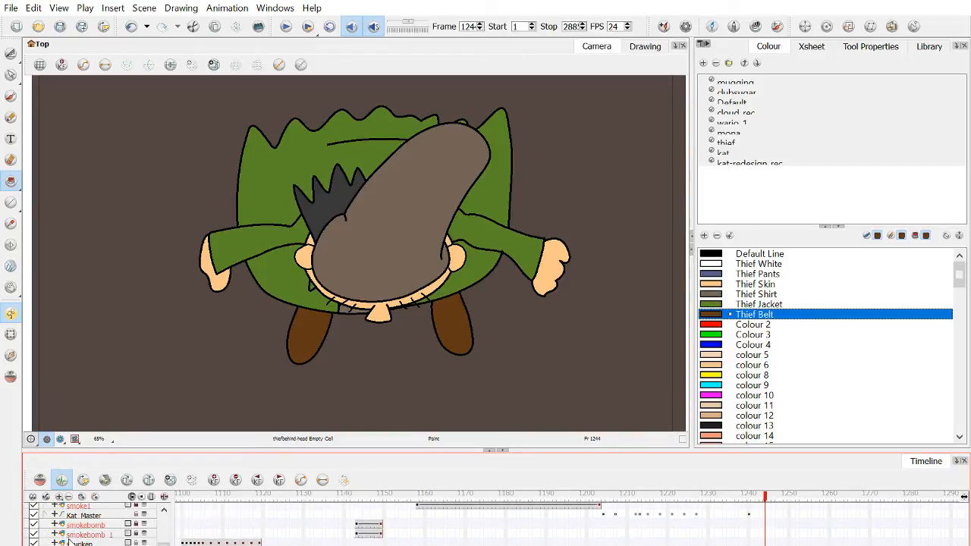
scroll(70, 540, "down", 6)
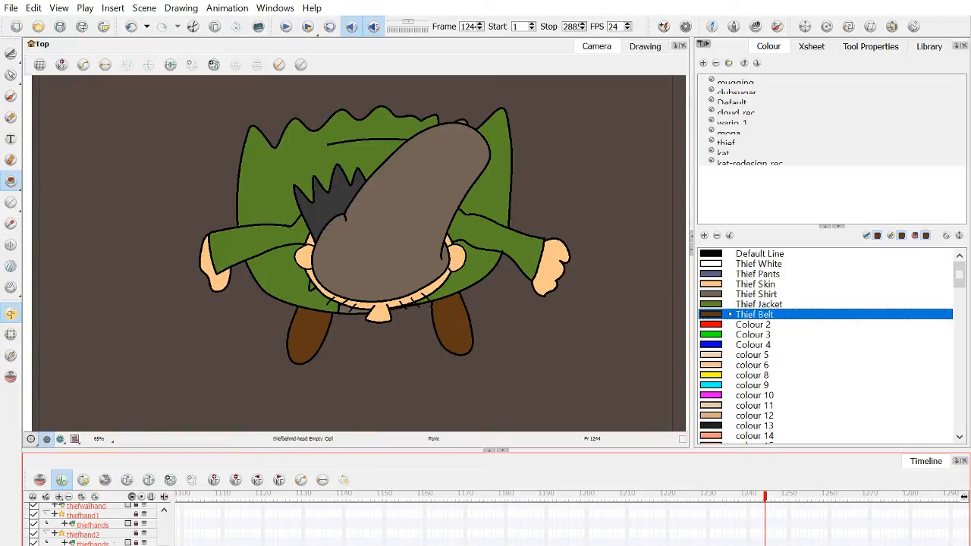
left_click(84, 544)
scroll(97, 521, "up", 5)
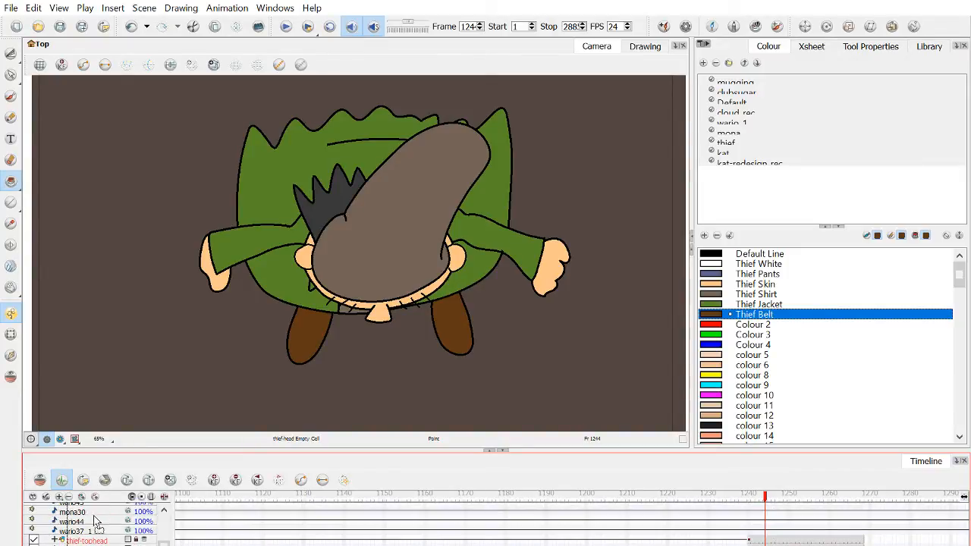
left_click(63, 540)
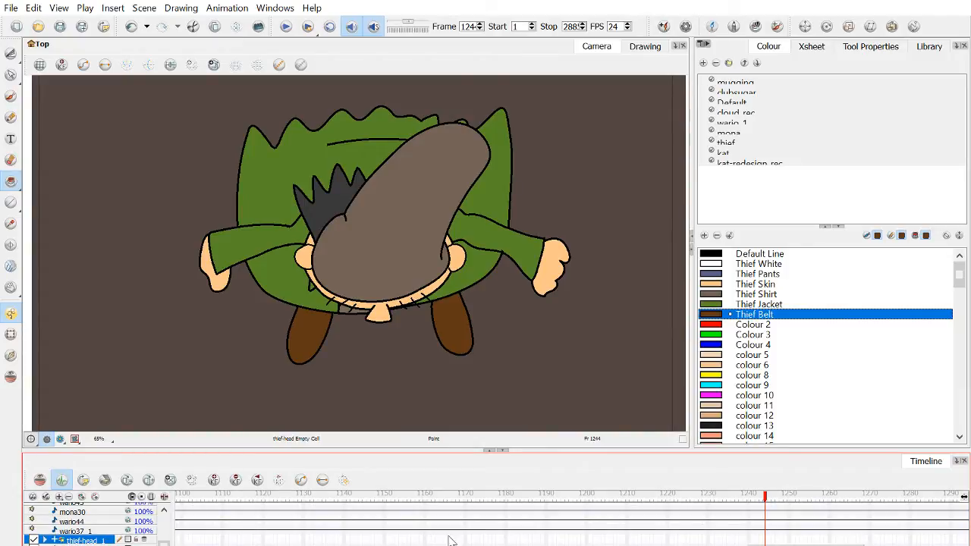
Extend the exposure of the copied thief-head layer to frame 1268.
left_click_drag(767, 502, 859, 513)
left_click(863, 539)
key("F5")
left_click(754, 541)
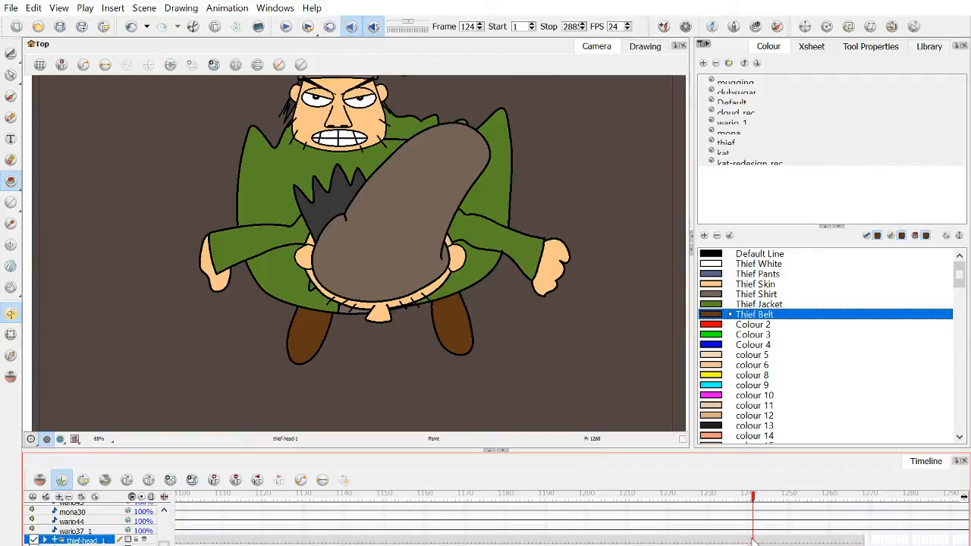
Delete the copied thief-head layer's exposures from frame 1 to frame 1249, and go to frame 1250.
left_click_drag(757, 505, 791, 500)
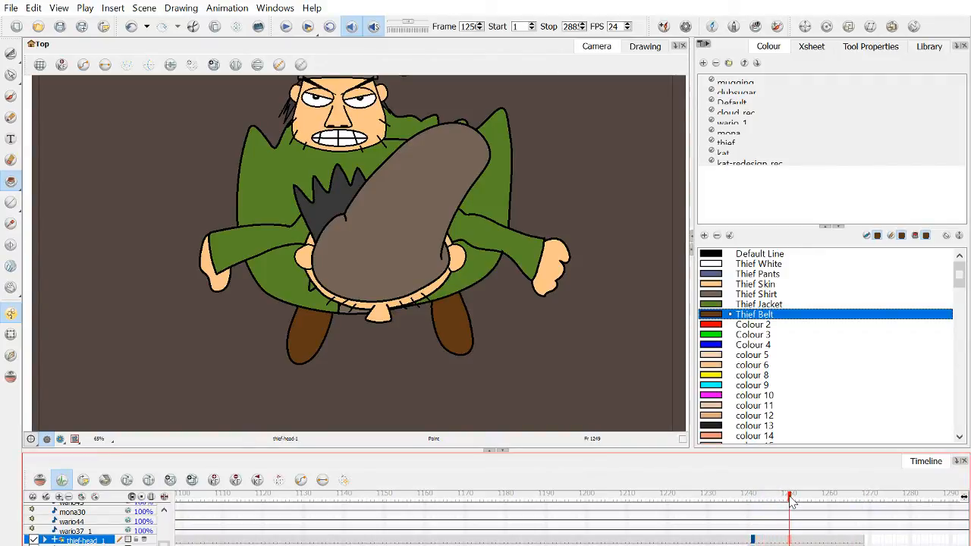
left_click(785, 541)
scroll(569, 520, "left", 15)
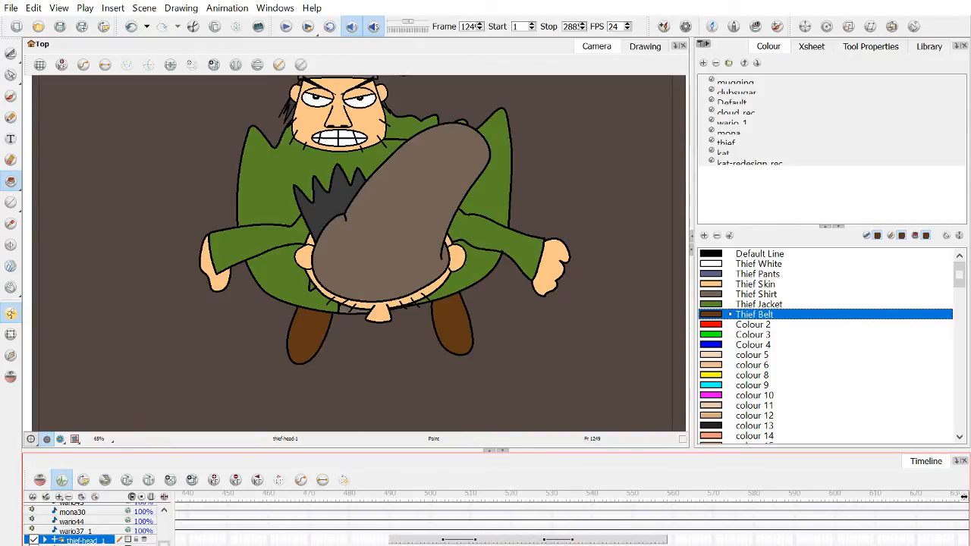
scroll(569, 520, "left", 4)
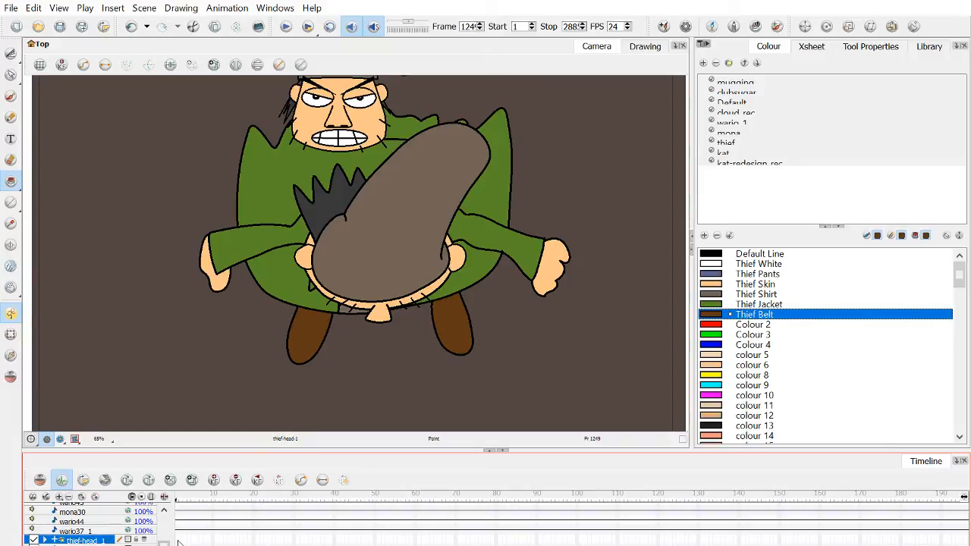
left_click(178, 542)
key("Delete")
scroll(470, 518, "right", 12)
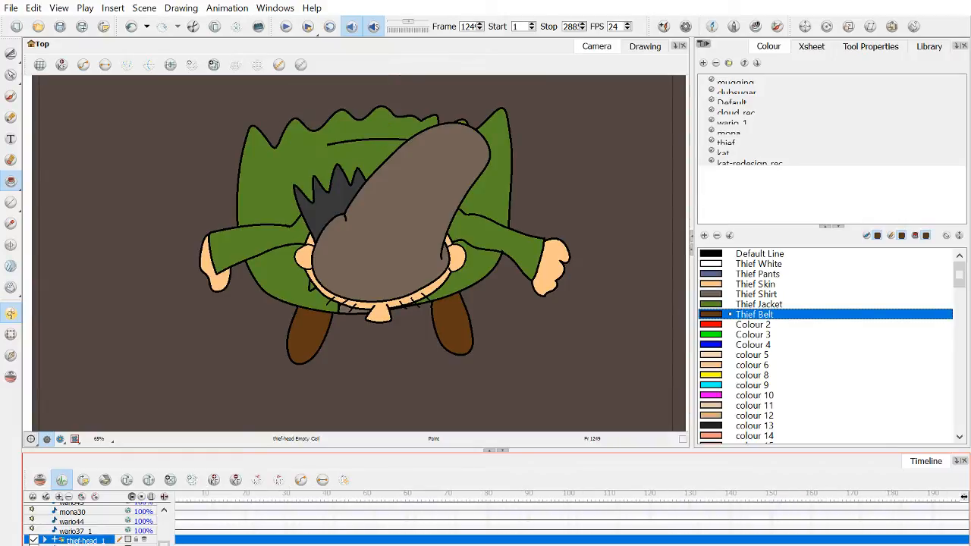
left_click_drag(474, 496, 676, 497)
scroll(569, 519, "right", 7)
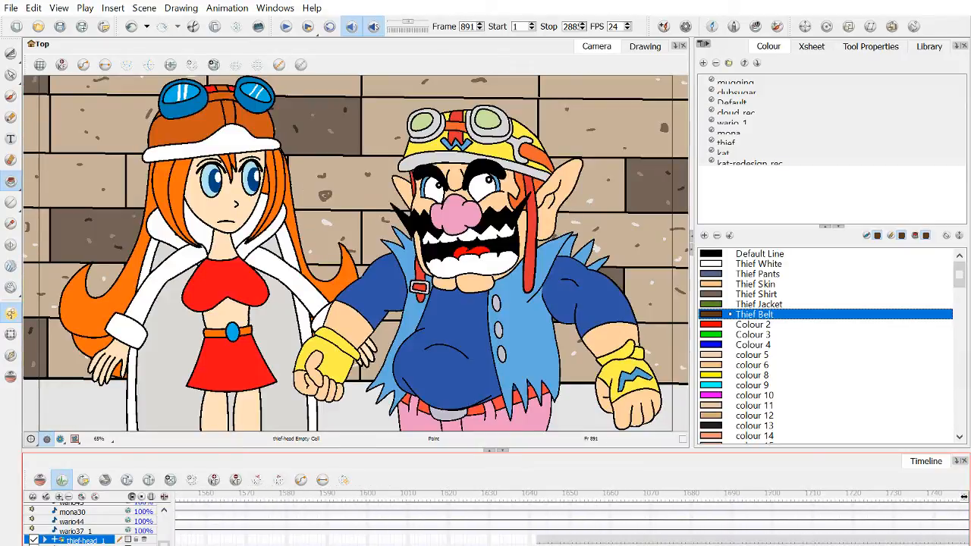
left_click(540, 497)
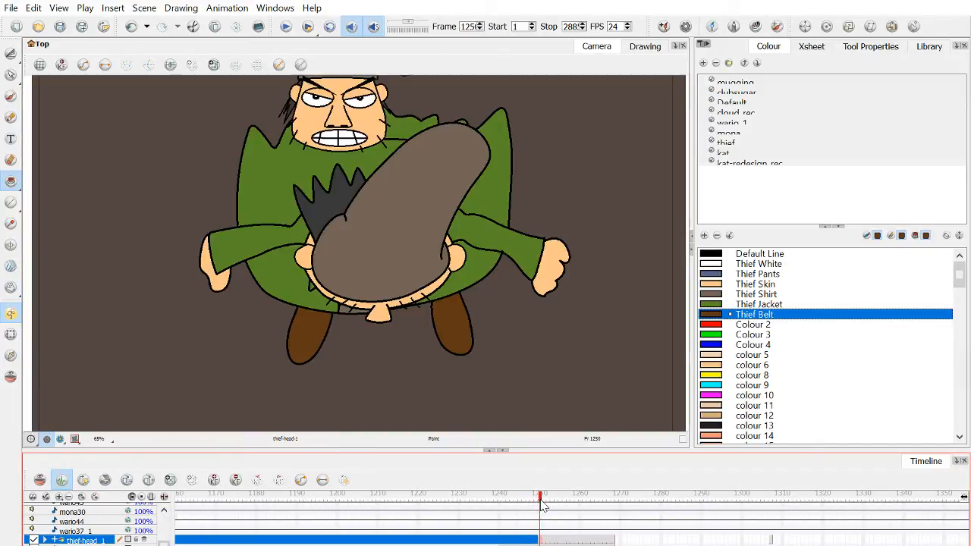
Select the front-facing thief's mouth at frame 1250, compare its drawing substitutions, and settle on drawing 1.
left_click(11, 335)
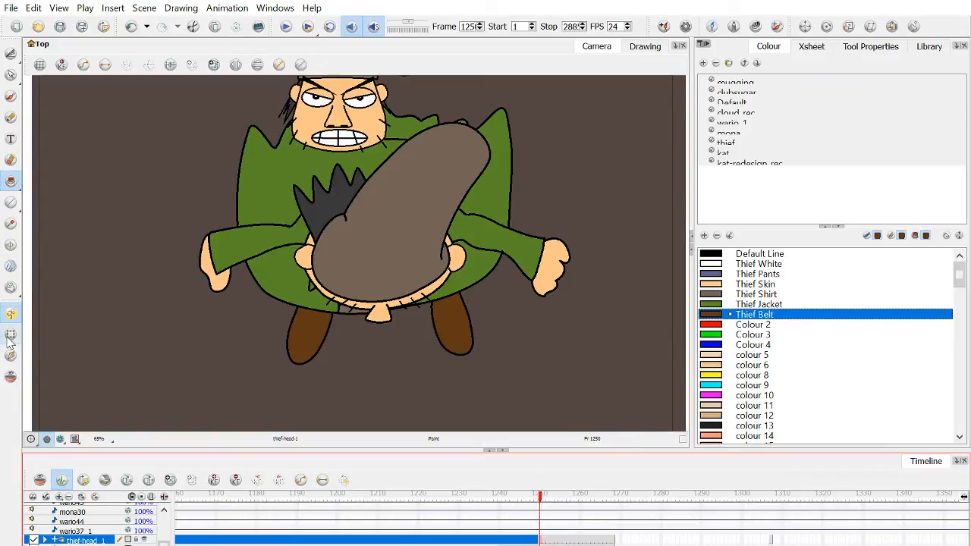
left_click(351, 141)
left_click(356, 144)
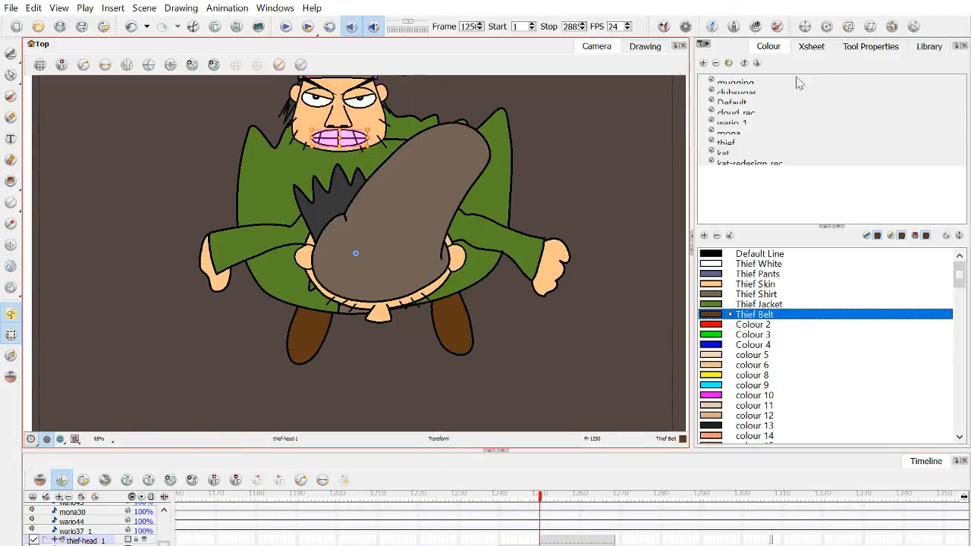
left_click(886, 47)
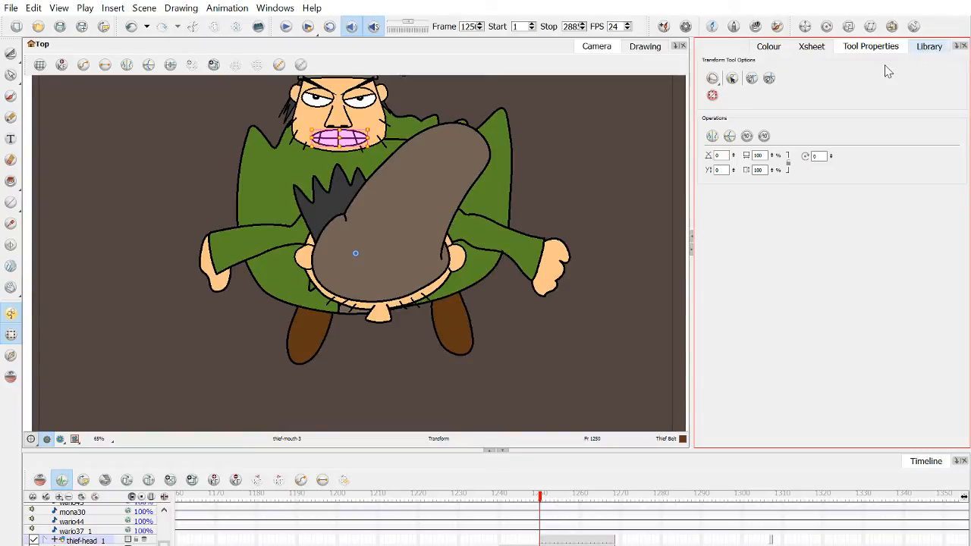
left_click(930, 47)
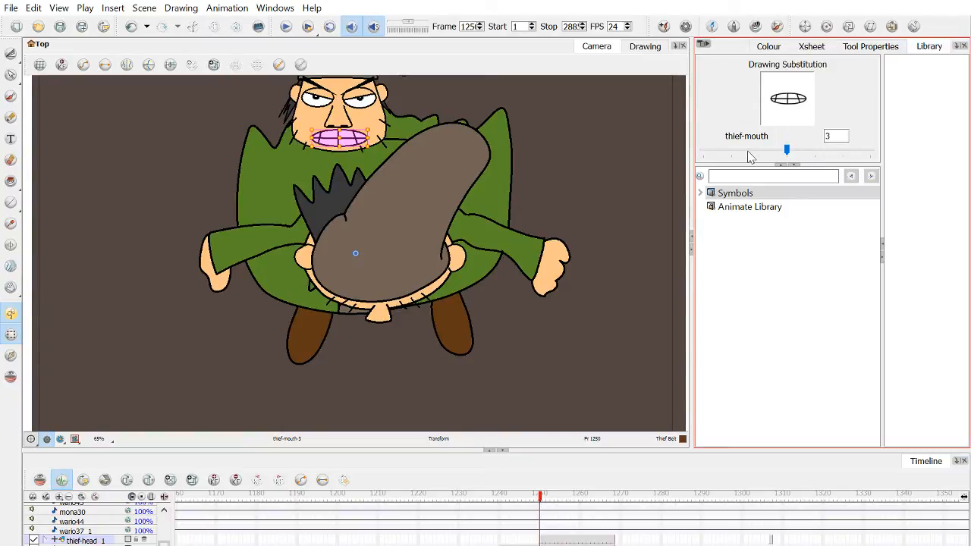
mouse_move(750, 156)
left_mouse_down()
mouse_move(733, 154)
mouse_move(869, 154)
left_mouse_up()
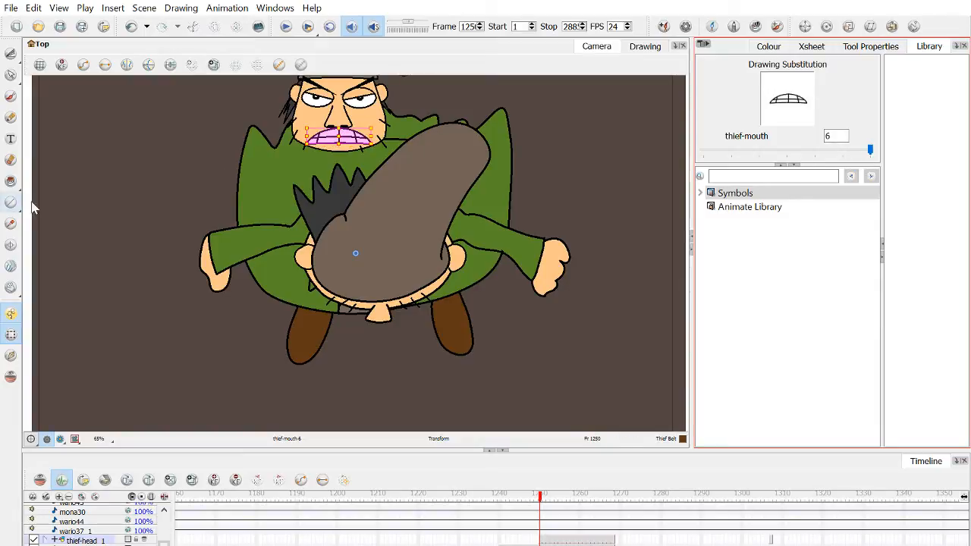
left_click(721, 156)
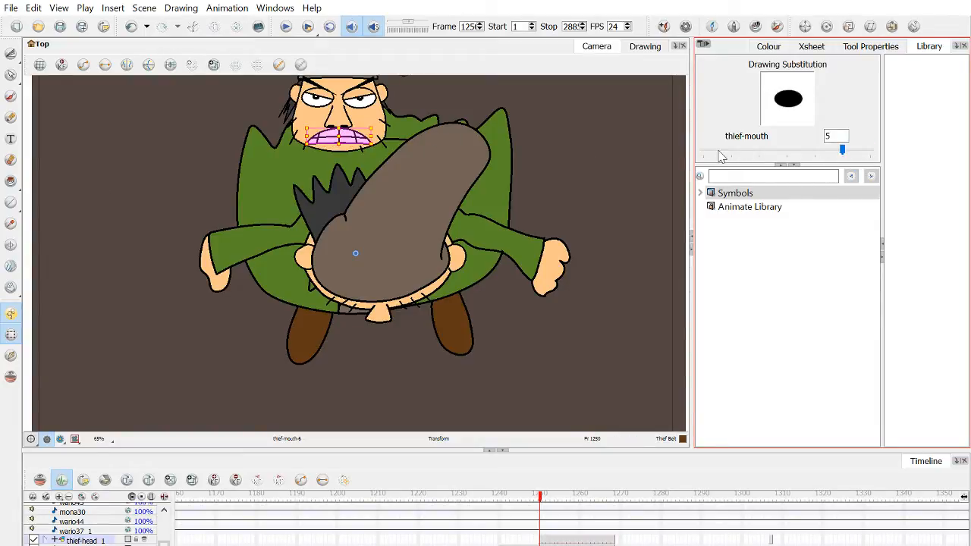
left_click(722, 156)
left_click(721, 156)
left_click(721, 157)
left_click(721, 157)
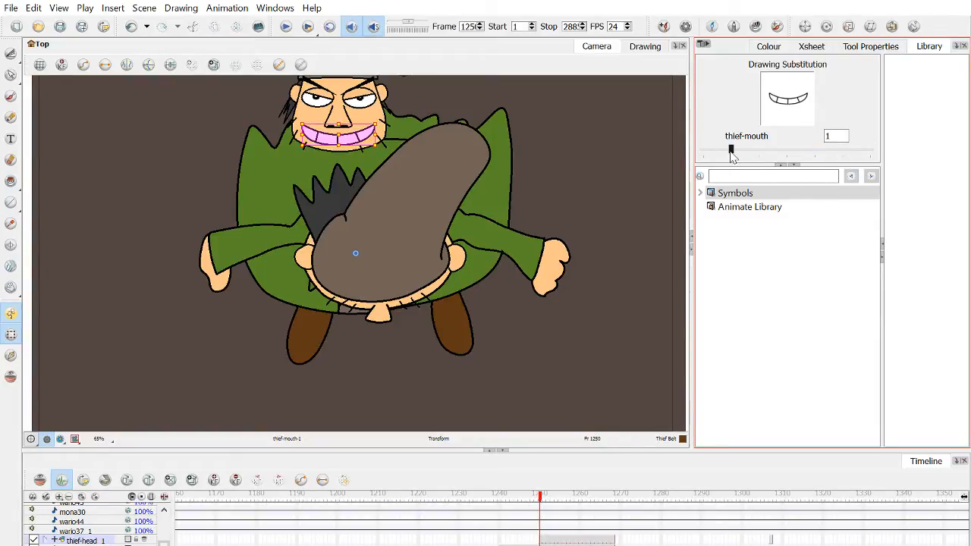
left_click_drag(732, 155, 885, 159)
scroll(362, 182, "up", 5)
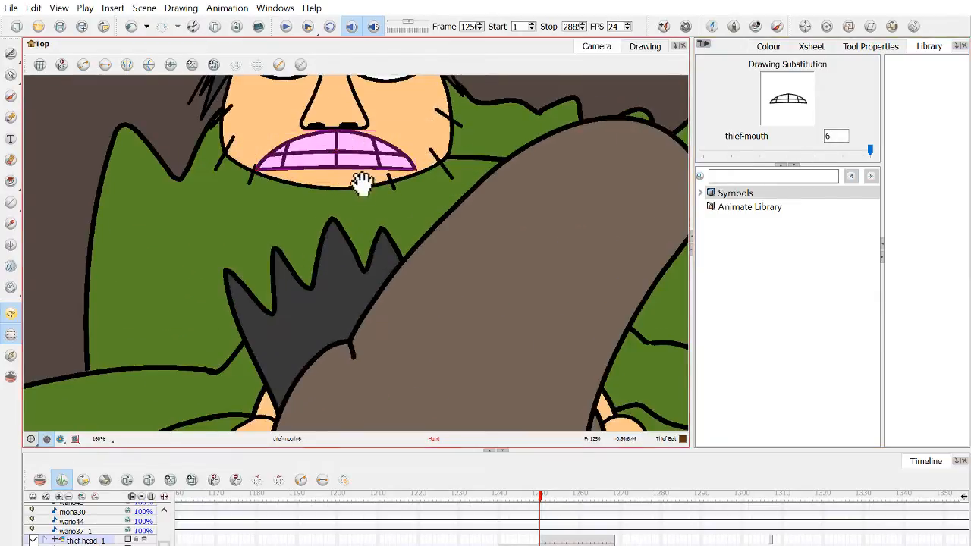
left_click_drag(361, 182, 373, 235)
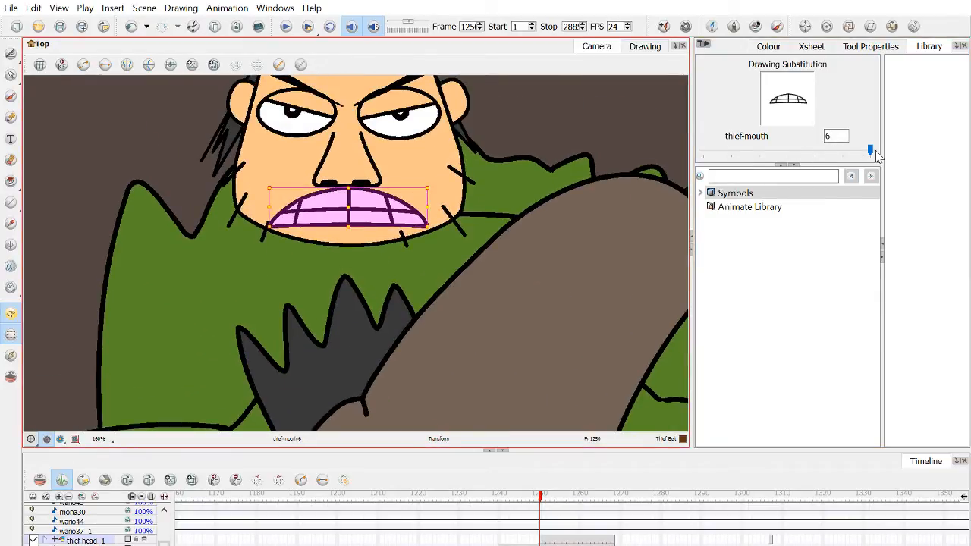
left_click_drag(872, 153, 743, 157)
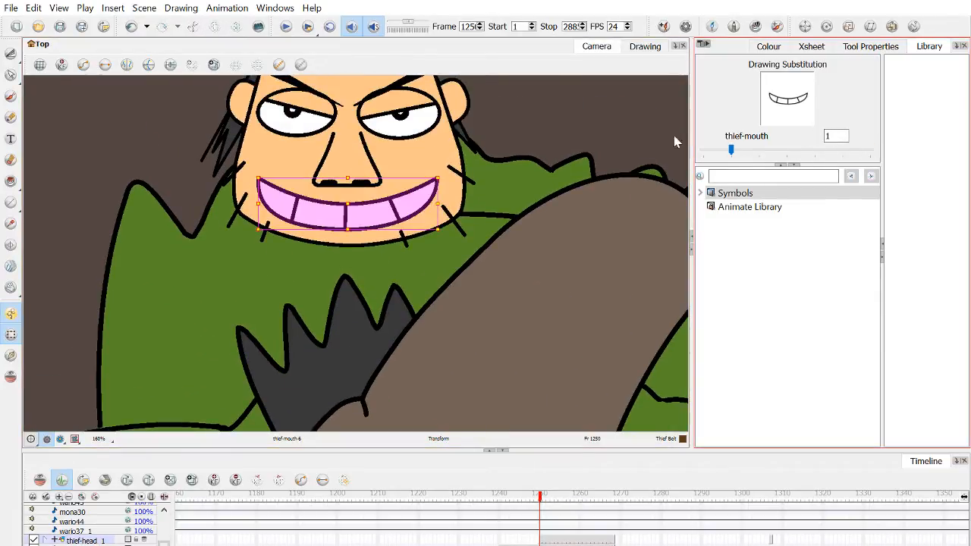
Duplicate the grinning mouth drawing, flip the duplicate vertically into a frown, and check it in the camera view.
left_click(182, 9)
left_click(204, 138)
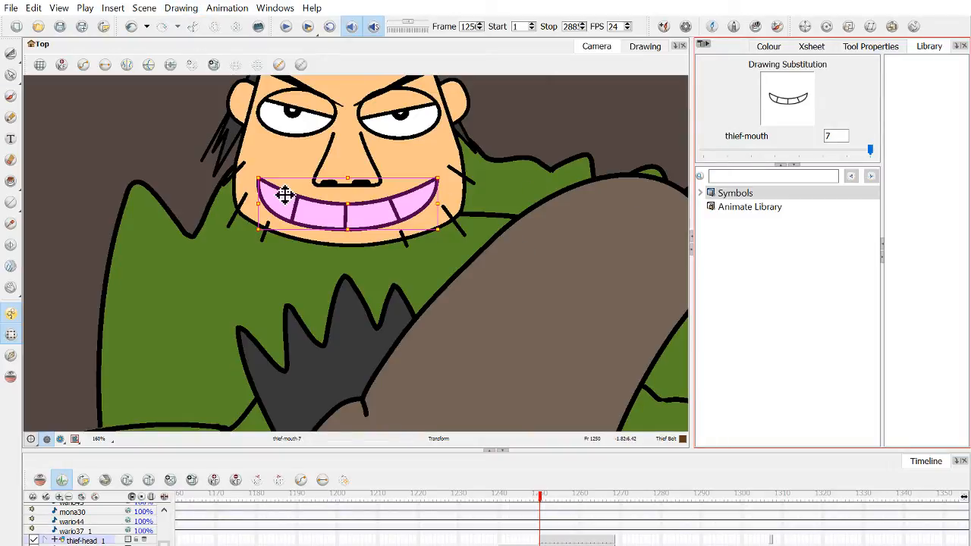
left_click(643, 47)
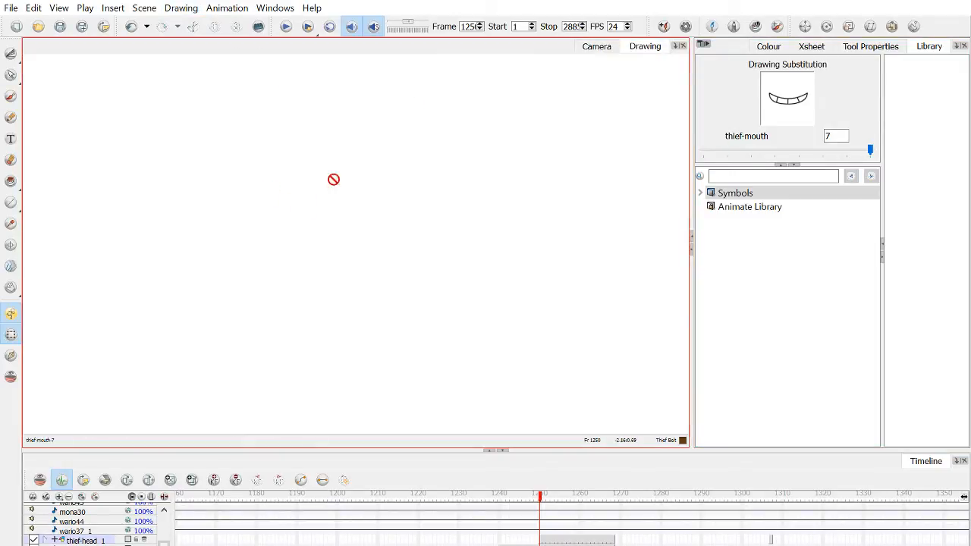
scroll(335, 120, "up", 2)
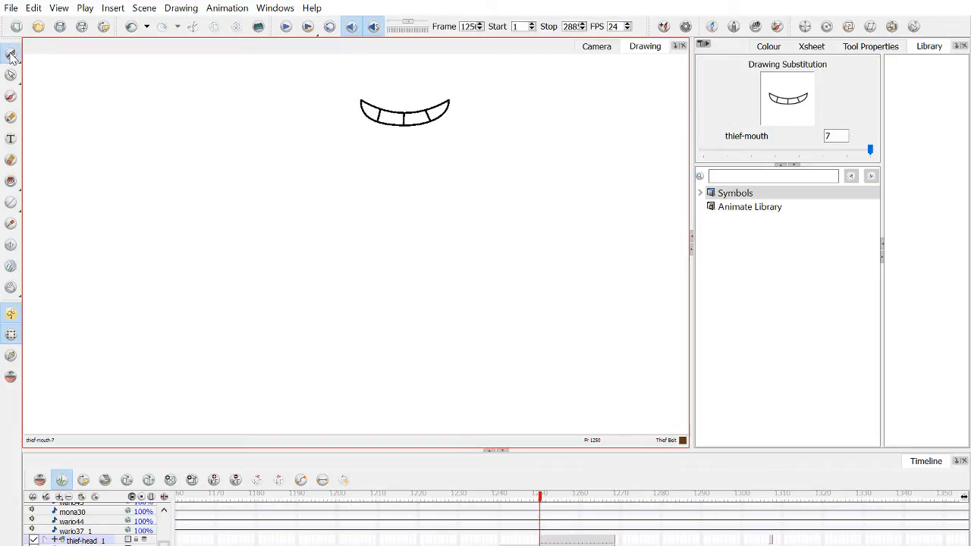
left_click(48, 61)
left_click_drag(325, 173, 256, 237)
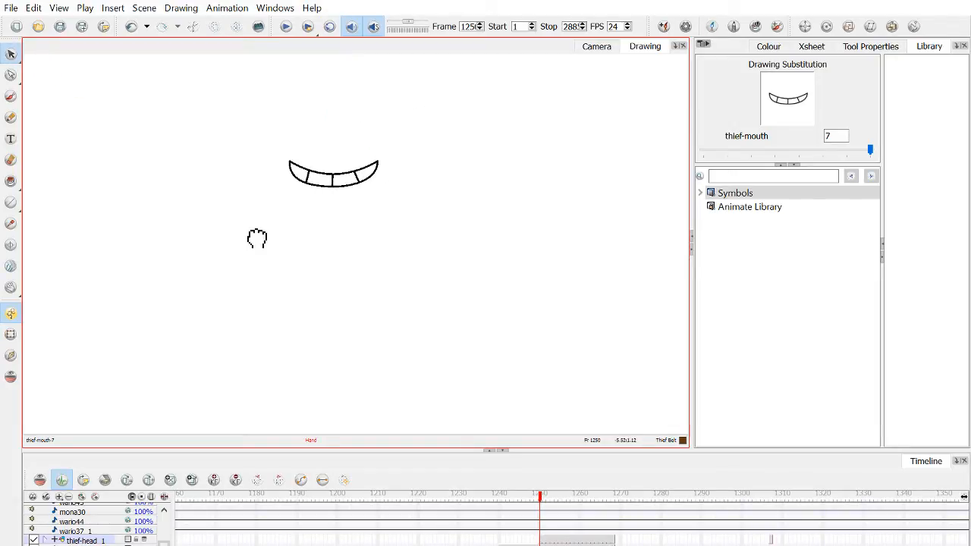
mouse_move(252, 153)
left_mouse_down()
mouse_move(461, 196)
mouse_move(180, 202)
mouse_move(340, 234)
mouse_move(405, 230)
mouse_move(426, 207)
left_mouse_up()
left_click(327, 238)
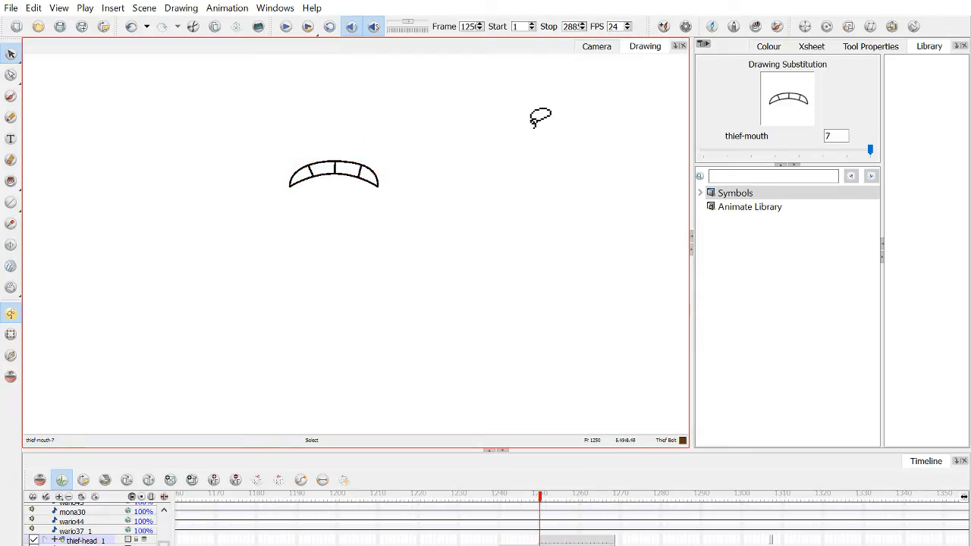
left_click(596, 47)
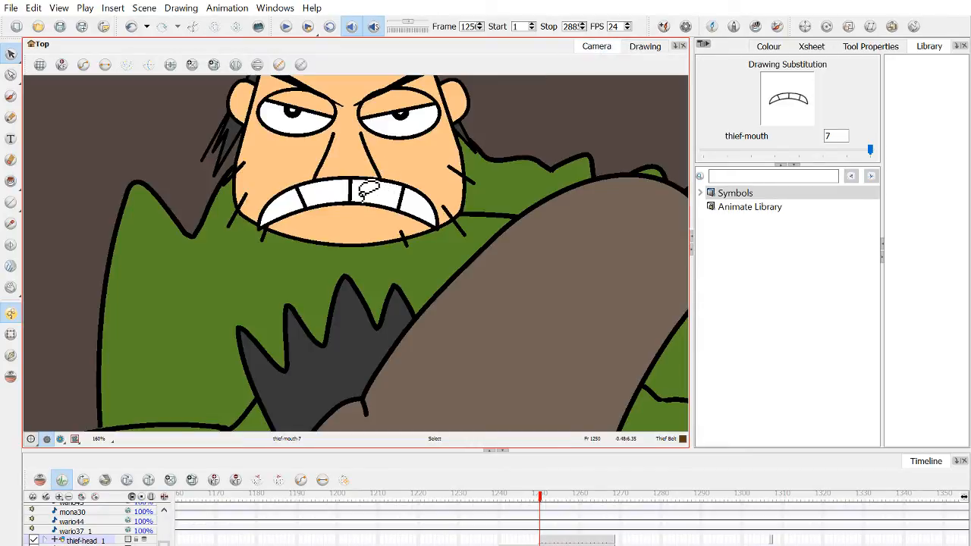
Scale the frowning mouth drawing down around its centre, and check its fit on the thief's face in the camera view.
left_click(644, 47)
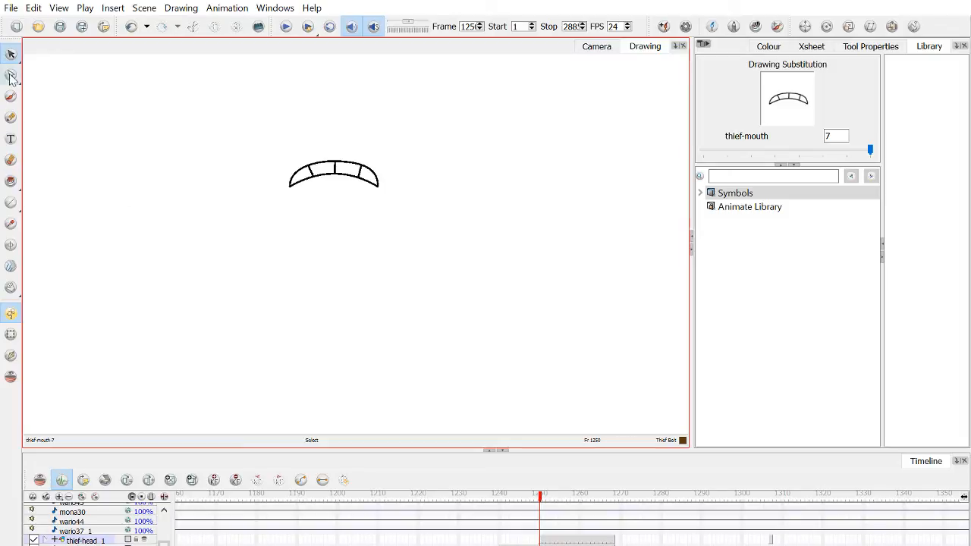
mouse_move(168, 135)
left_mouse_down()
mouse_move(427, 159)
mouse_move(216, 210)
left_mouse_up()
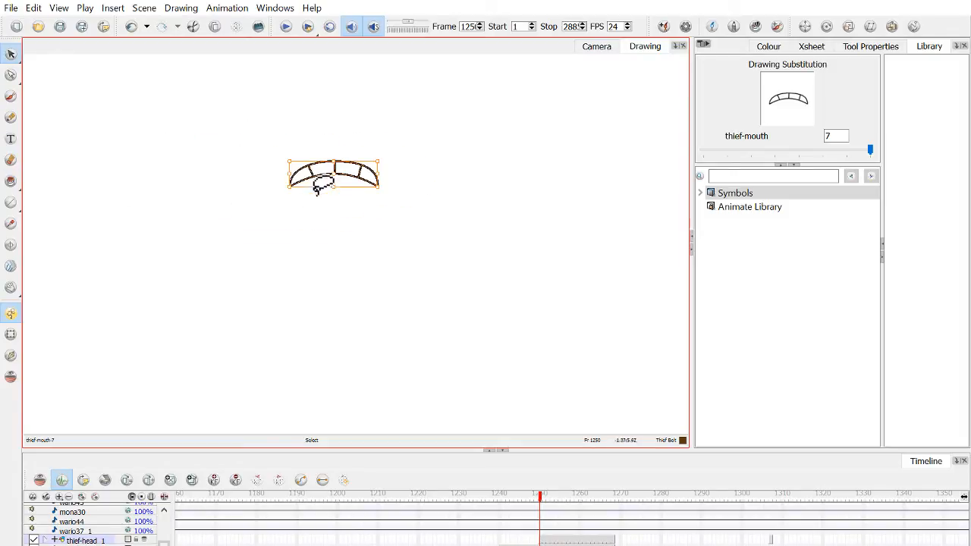
scroll(326, 182, "up", 2)
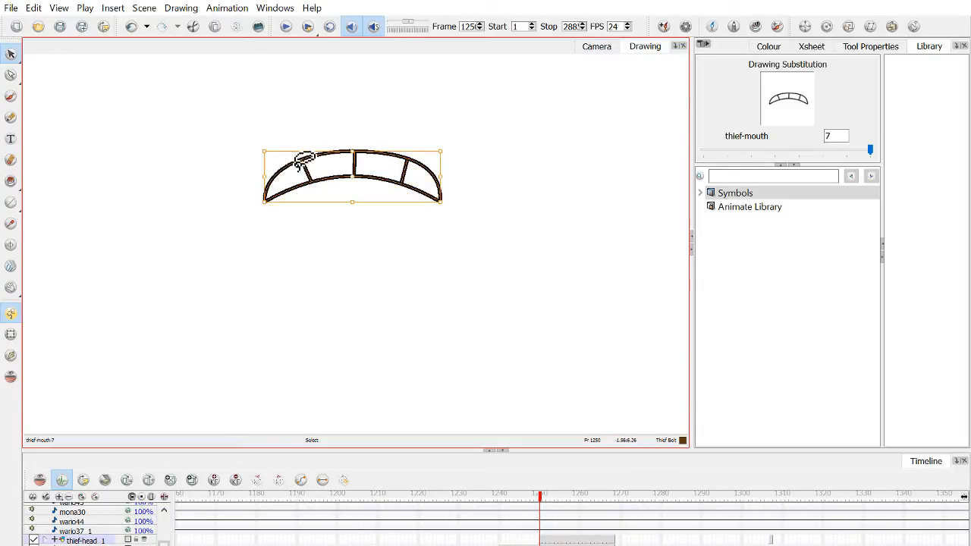
left_click_drag(264, 152, 288, 165)
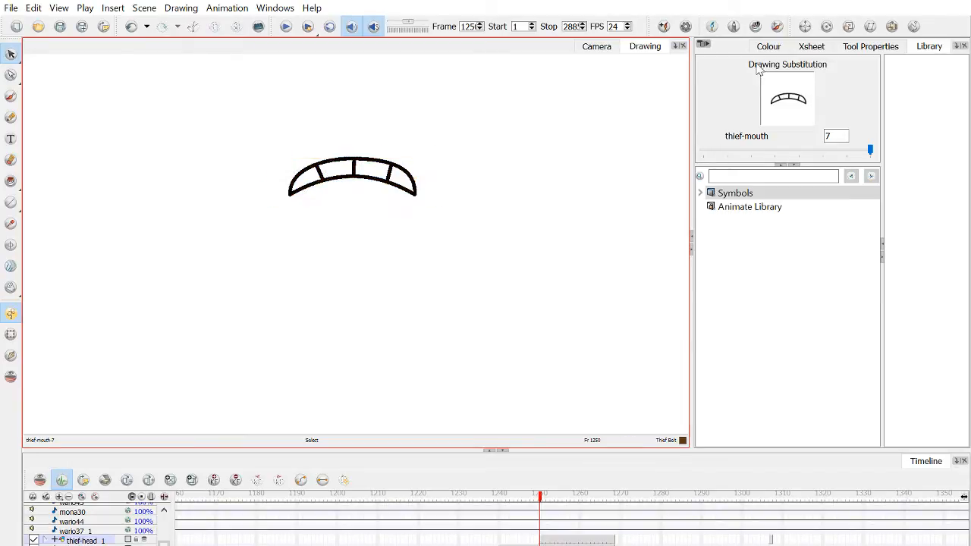
left_click(596, 46)
scroll(462, 189, "down", 4)
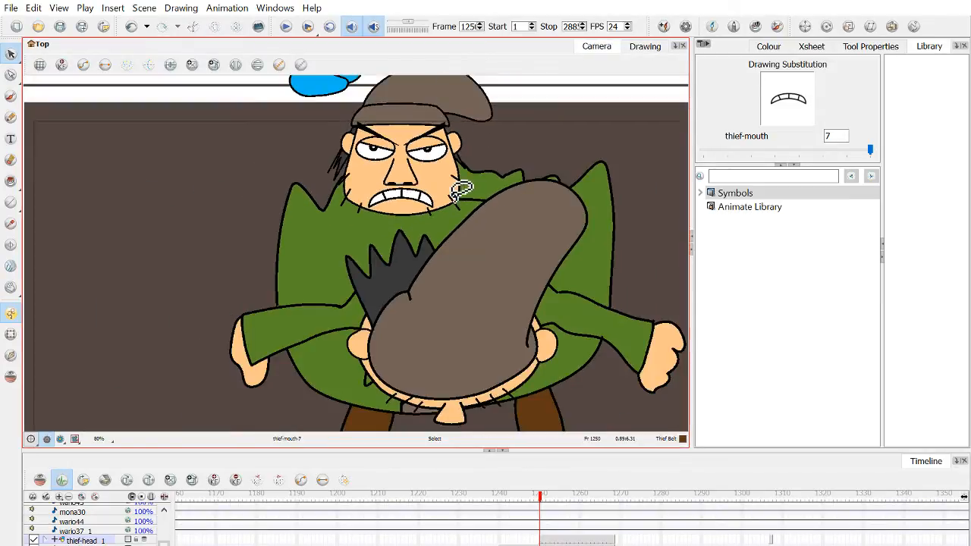
Move the copied front-facing thief head down over the top-view body at frame 1250 and enlarge it to cover the top-view head.
scroll(480, 287, "up", 1)
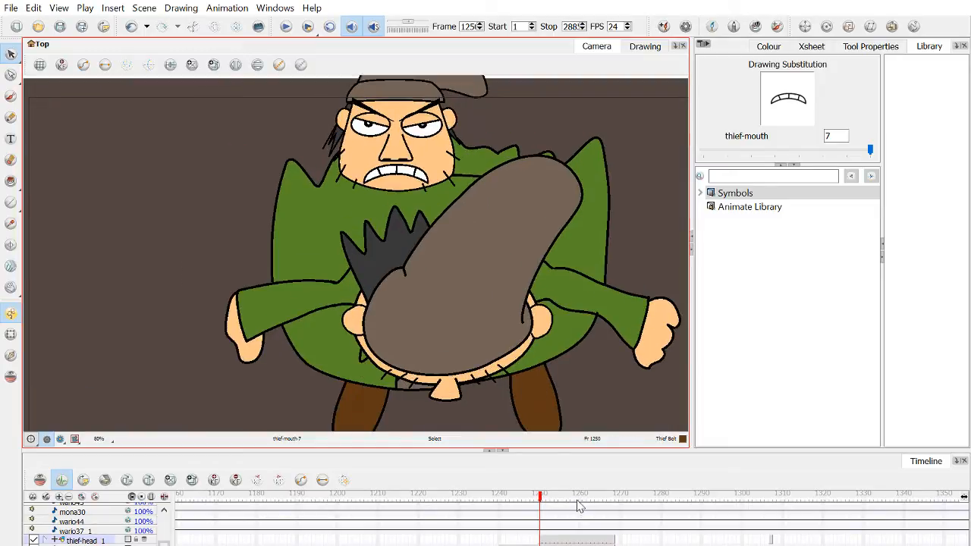
left_click(543, 541)
left_click(770, 541)
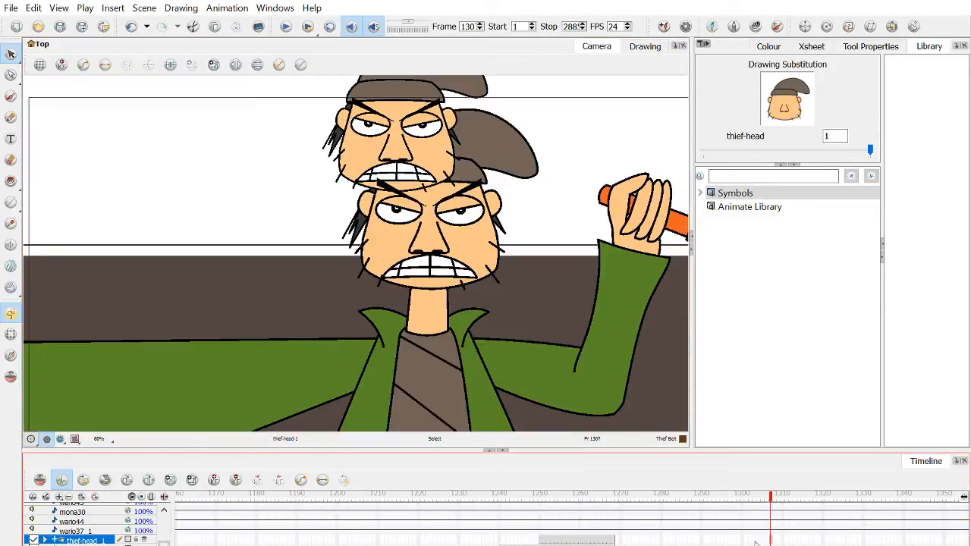
left_click(543, 541)
left_click(11, 335)
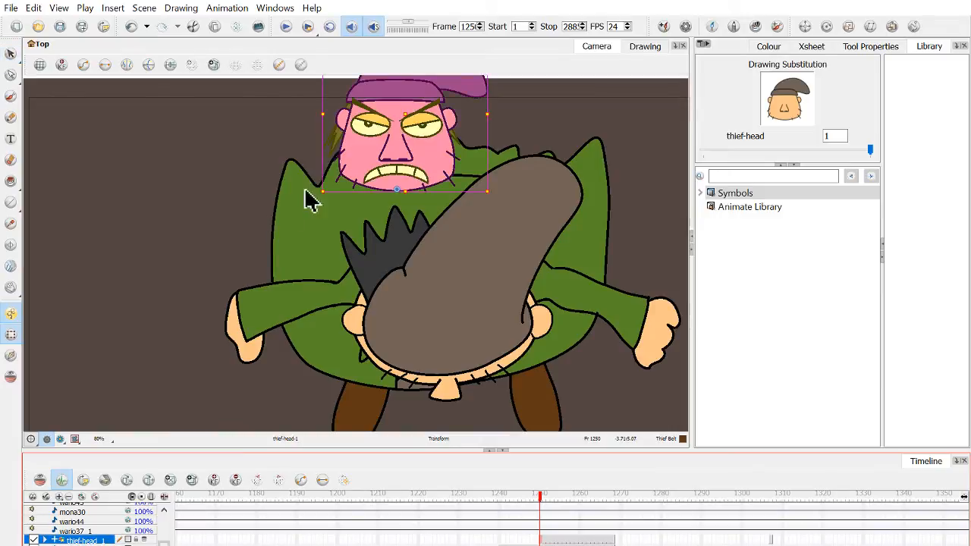
scroll(319, 190, "down", 2)
mouse_move(379, 176)
left_mouse_down()
mouse_move(405, 252)
mouse_move(388, 247)
left_mouse_up()
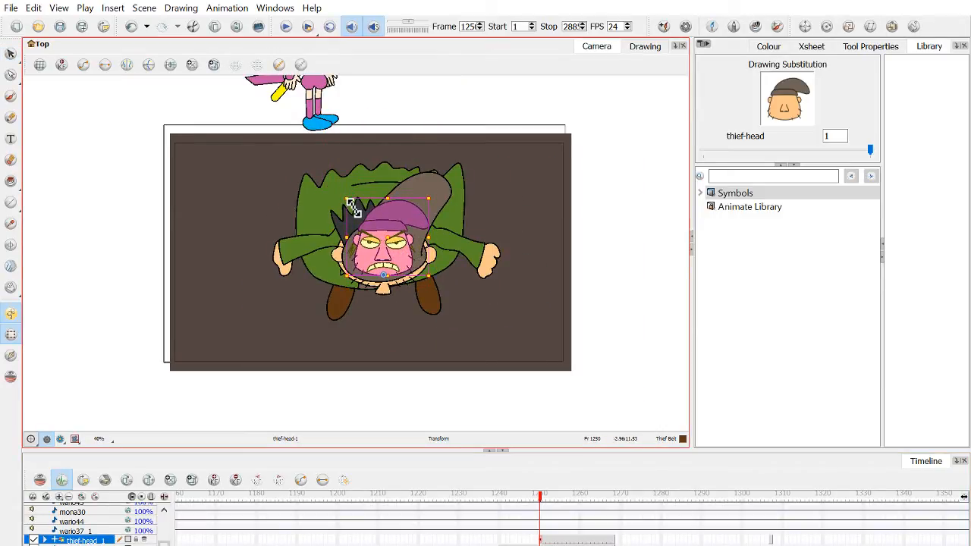
mouse_move(349, 201)
left_mouse_down()
mouse_move(317, 173)
mouse_move(327, 164)
left_mouse_up()
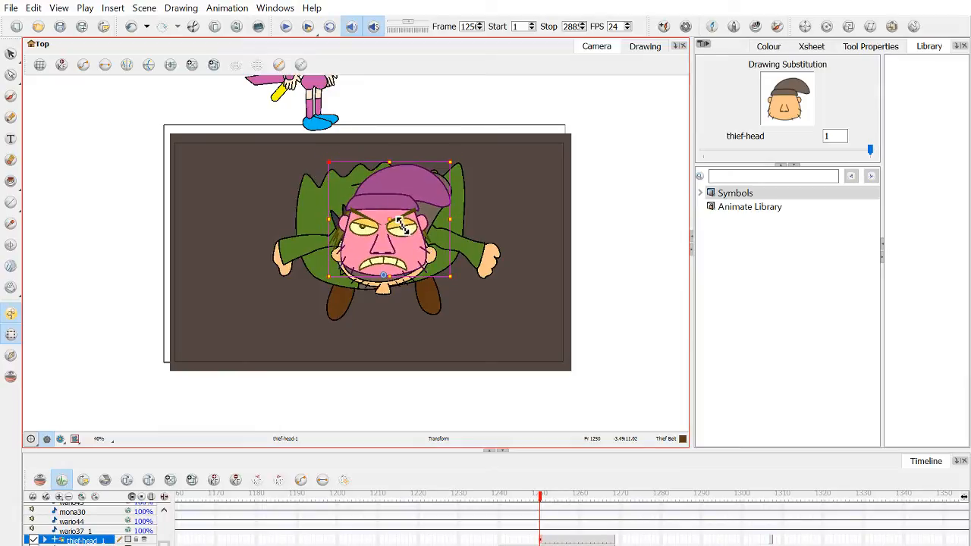
scroll(394, 221, "up", 3)
mouse_move(400, 260)
left_mouse_down()
mouse_move(405, 277)
mouse_move(396, 279)
left_mouse_up()
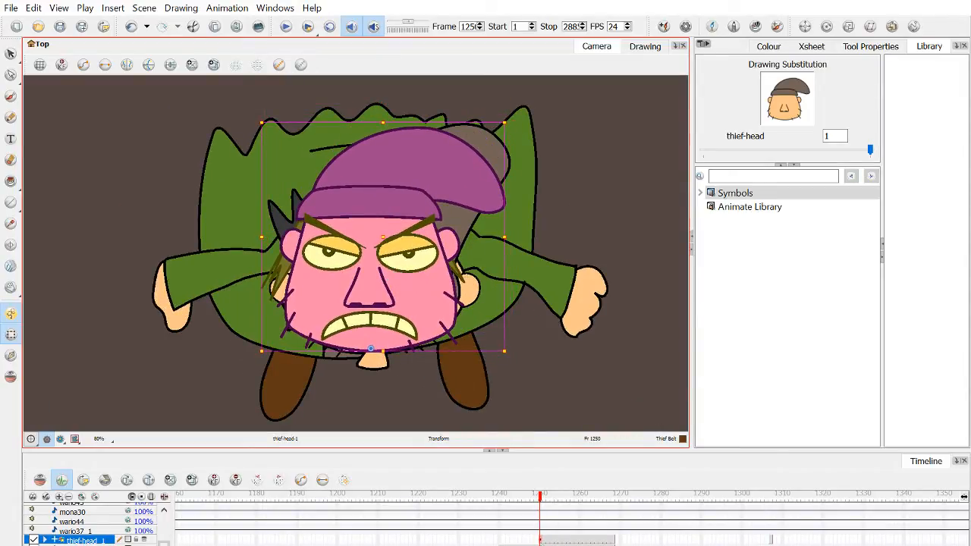
Delete the thief-tophead exposure from frame 1250, and play the scene from frame 1183.
left_click(83, 545)
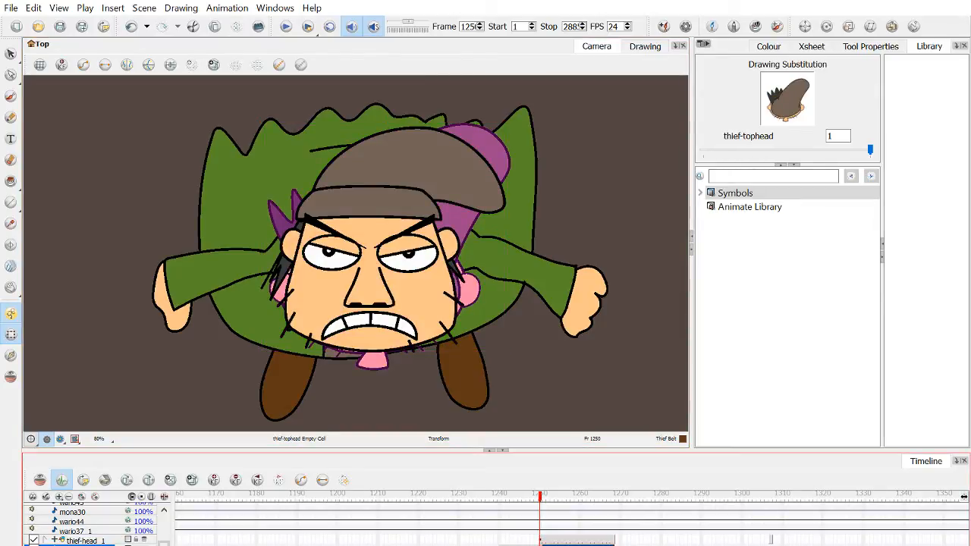
key("Delete")
left_click_drag(500, 501, 270, 503)
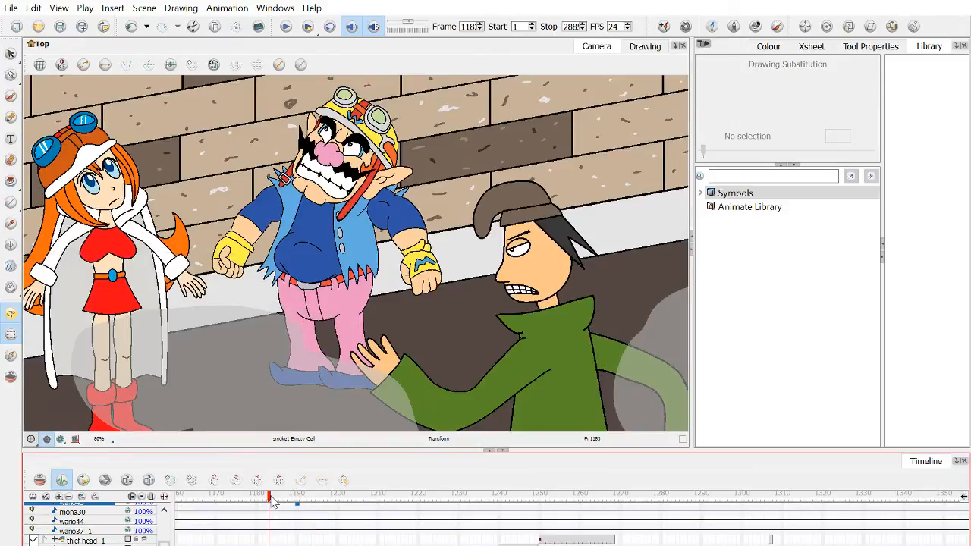
left_click(74, 441)
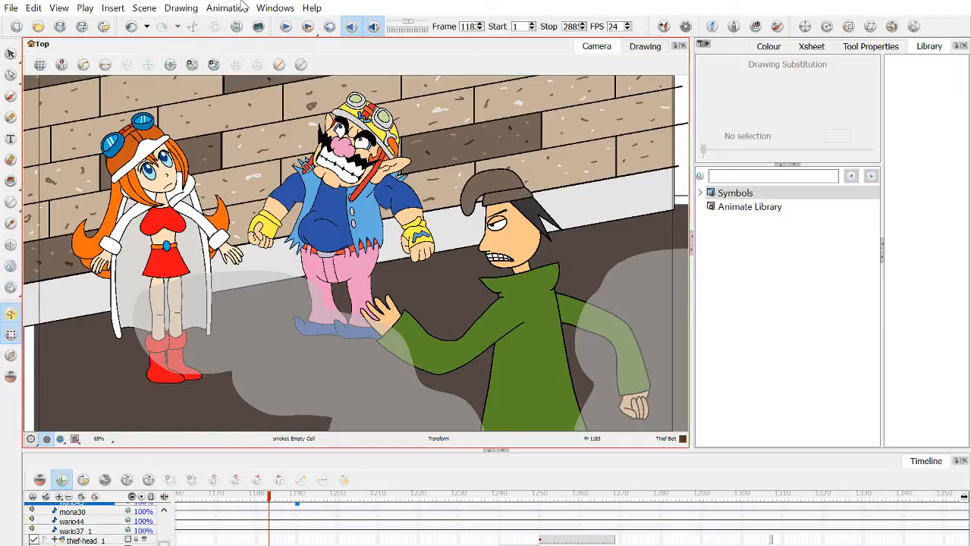
key("Return")
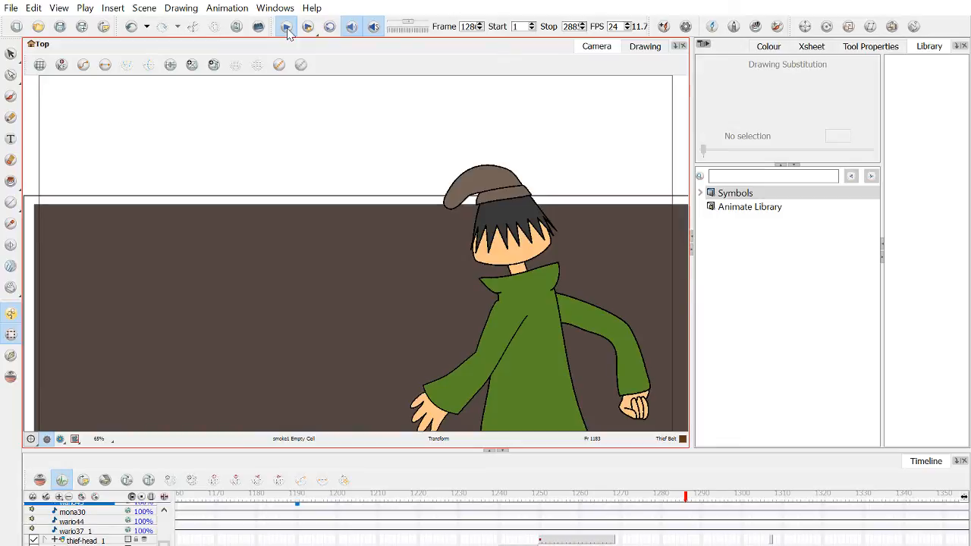
Scrub from frame 1250 and compare frames 1268 and 1269 at the shot change.
left_click(545, 501)
left_click_drag(553, 505, 619, 508)
scroll(459, 531, "down", 2)
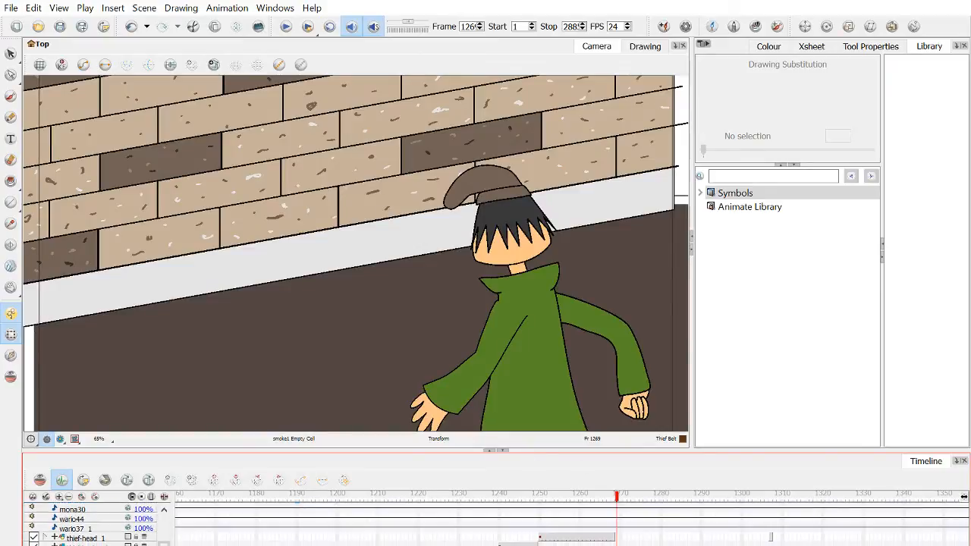
scroll(459, 531, "down", 10)
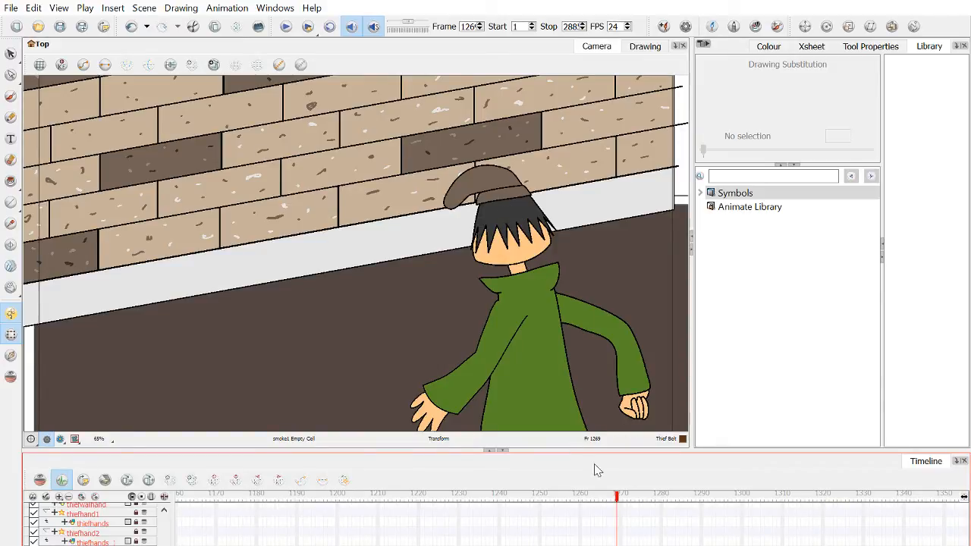
left_click(610, 498)
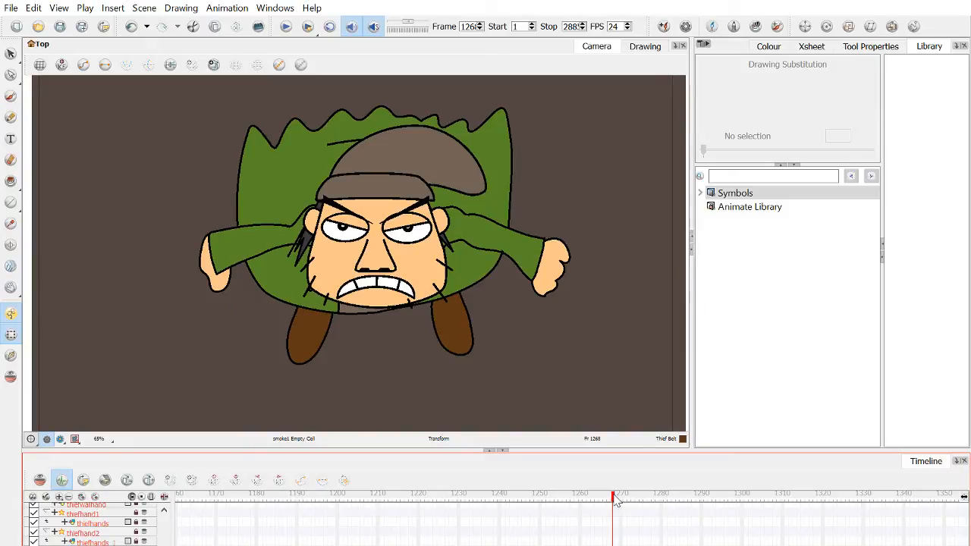
left_click(618, 498)
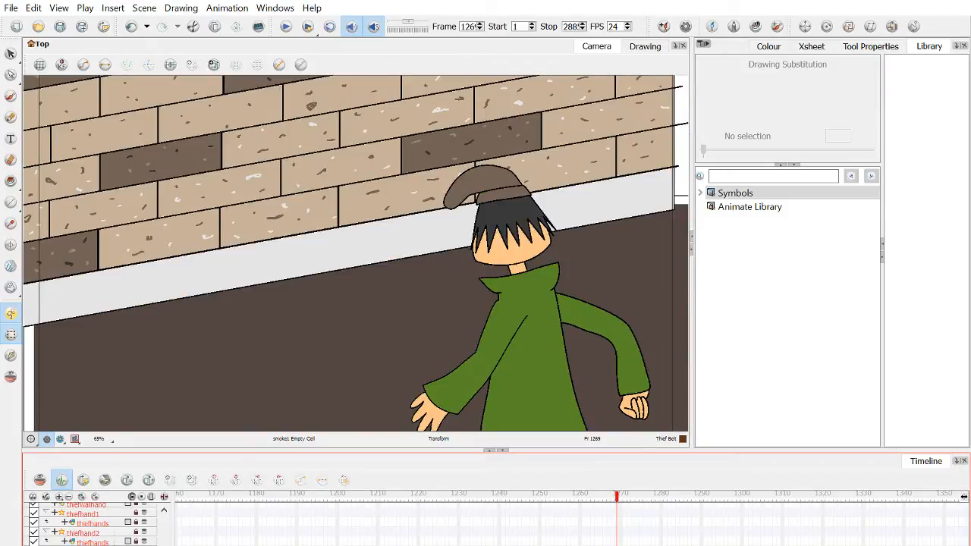
Rotate the behind-view thief's head at frame 1269 so he looks upward, and adjust its position on the neck.
scroll(89, 531, "up", 3)
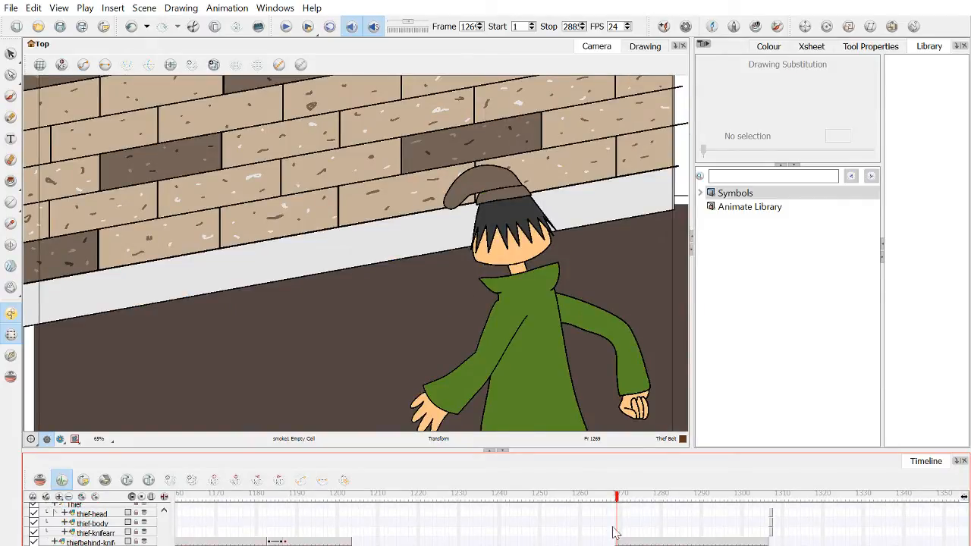
left_click(455, 194)
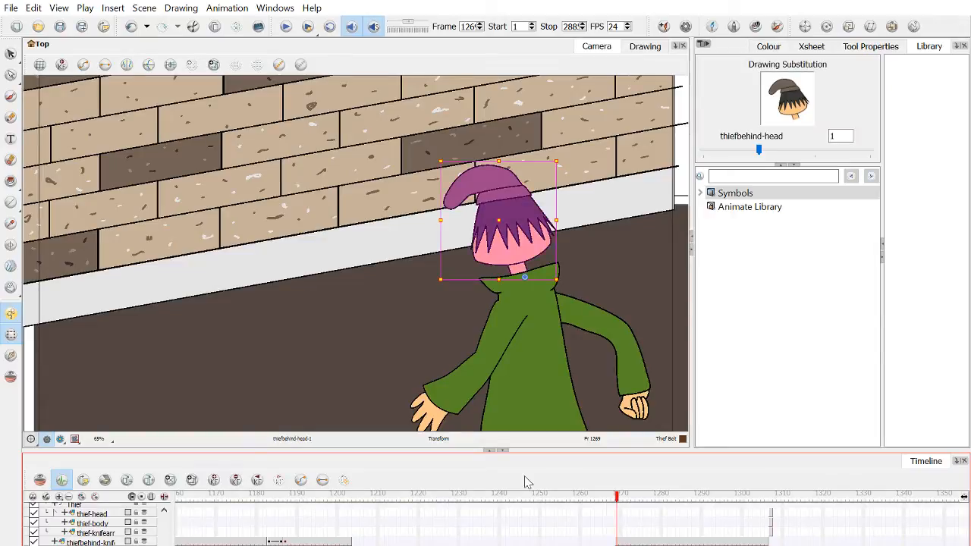
left_click_drag(435, 156, 518, 143)
scroll(537, 223, "up", 1)
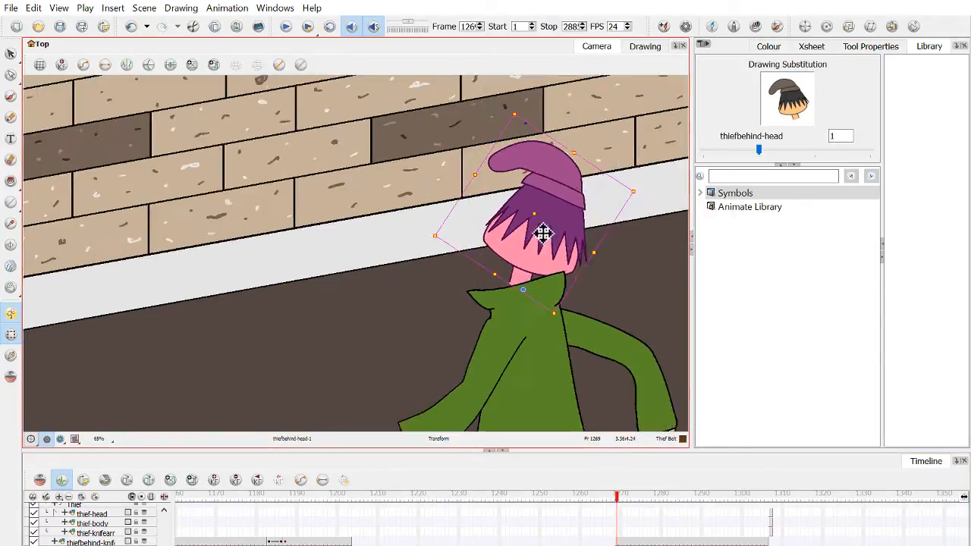
scroll(543, 234, "up", 1)
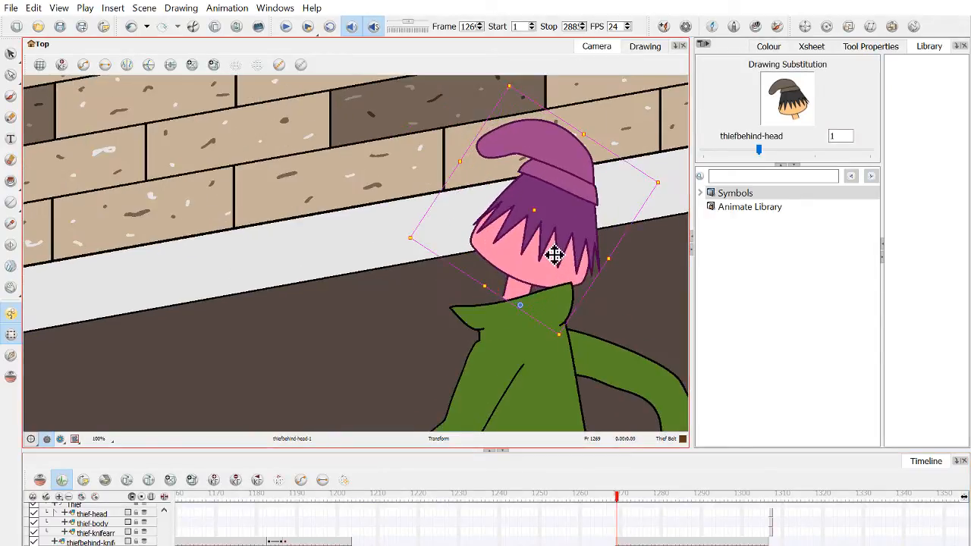
mouse_move(554, 255)
left_mouse_down()
mouse_move(538, 258)
mouse_move(548, 263)
left_mouse_up()
key("Escape")
Examine the pink-haired character's placement on the brick wall above the thief at frame 1269.
scroll(402, 271, "down", 1)
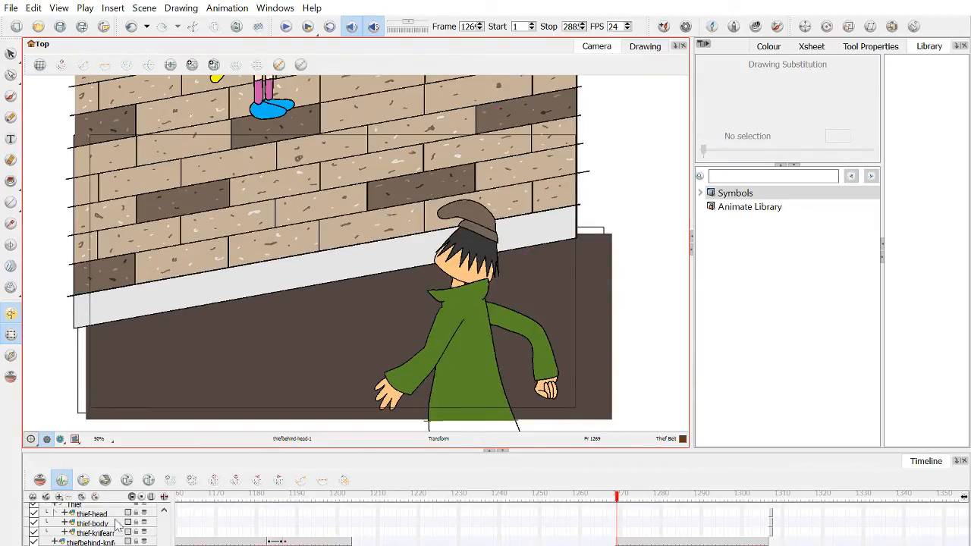
scroll(234, 191, "down", 2)
left_click_drag(234, 191, 327, 242)
scroll(276, 167, "down", 1)
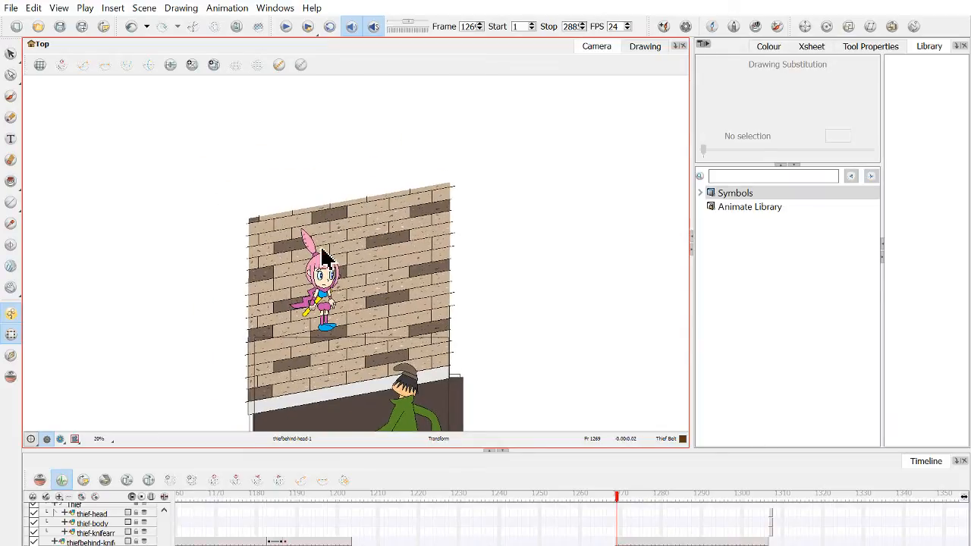
scroll(327, 243, "up", 3)
scroll(333, 239, "down", 1)
scroll(339, 237, "down", 1)
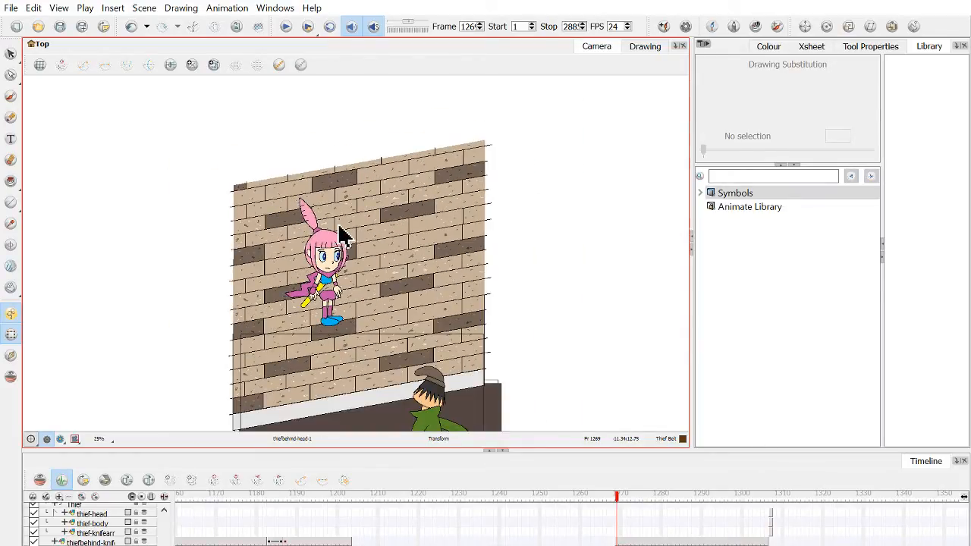
scroll(318, 323, "up", 3)
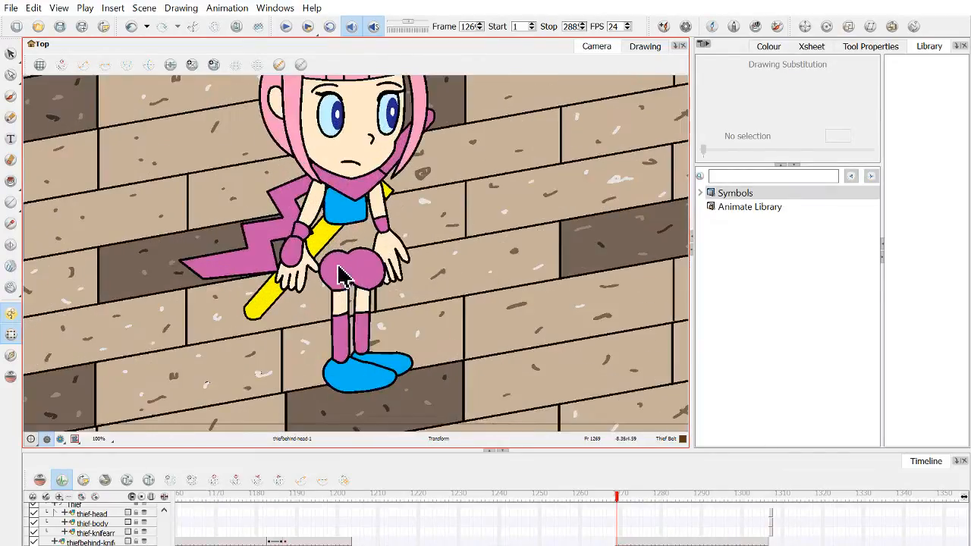
scroll(338, 269, "down", 3)
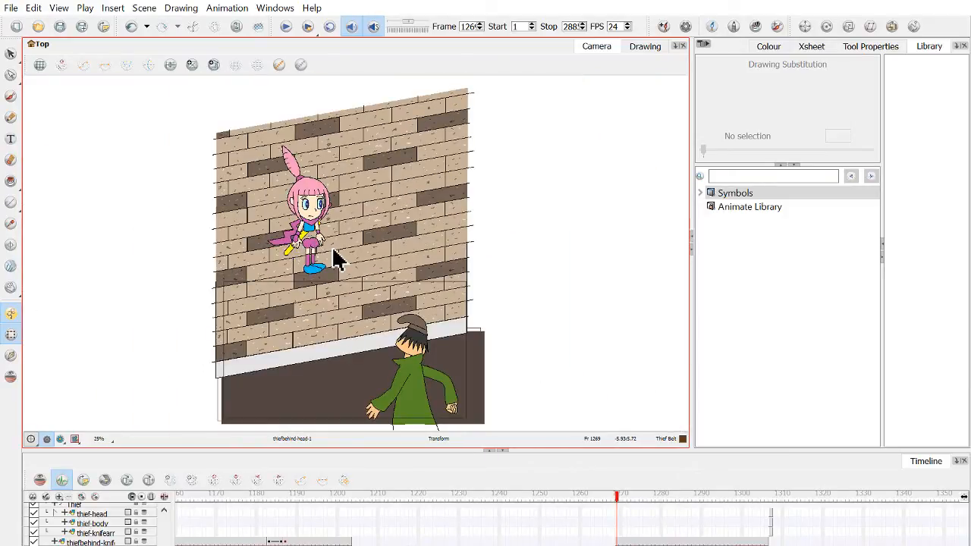
scroll(314, 201, "down", 1)
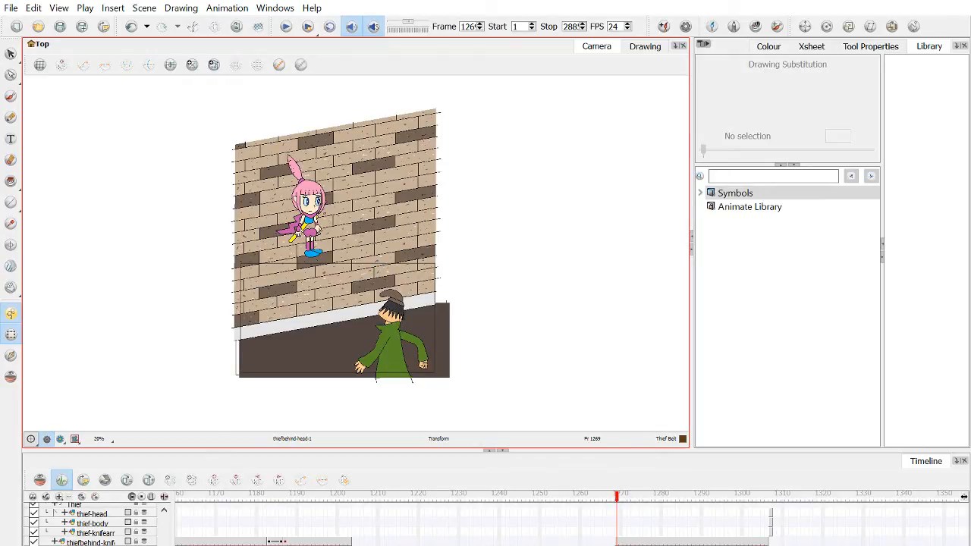
Extend the exposure of brick-wall drawing 2 on the bg1 layer from frame 1269 to frame 1328.
left_click(621, 542)
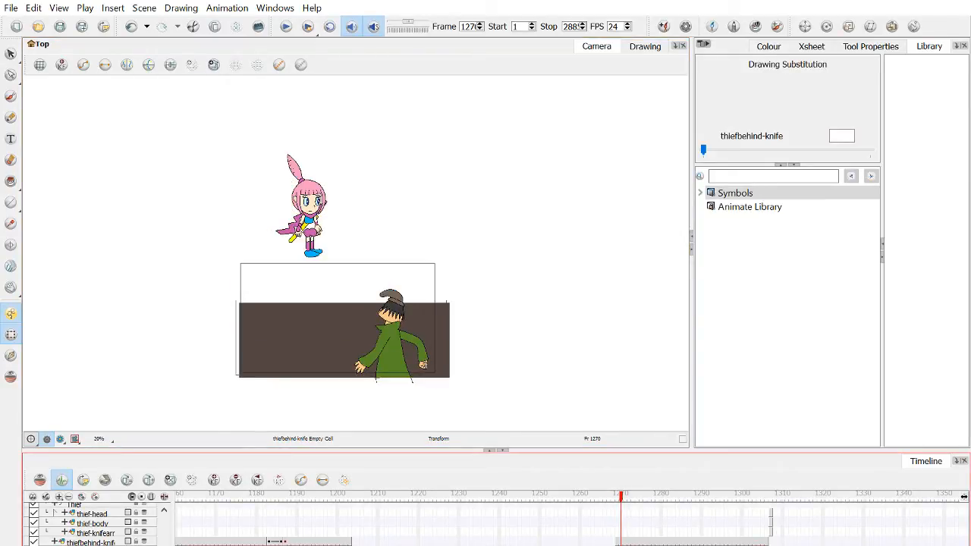
left_click(616, 542)
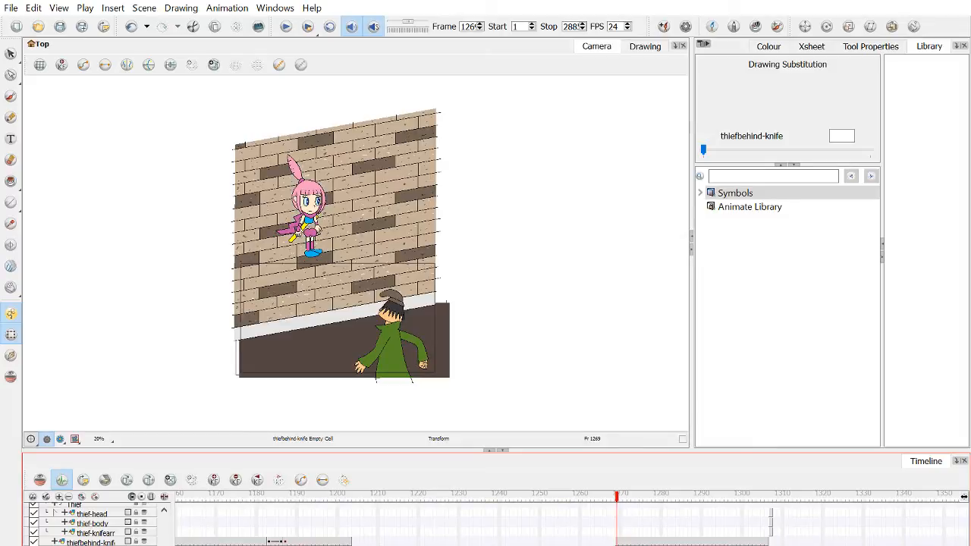
left_click(300, 293)
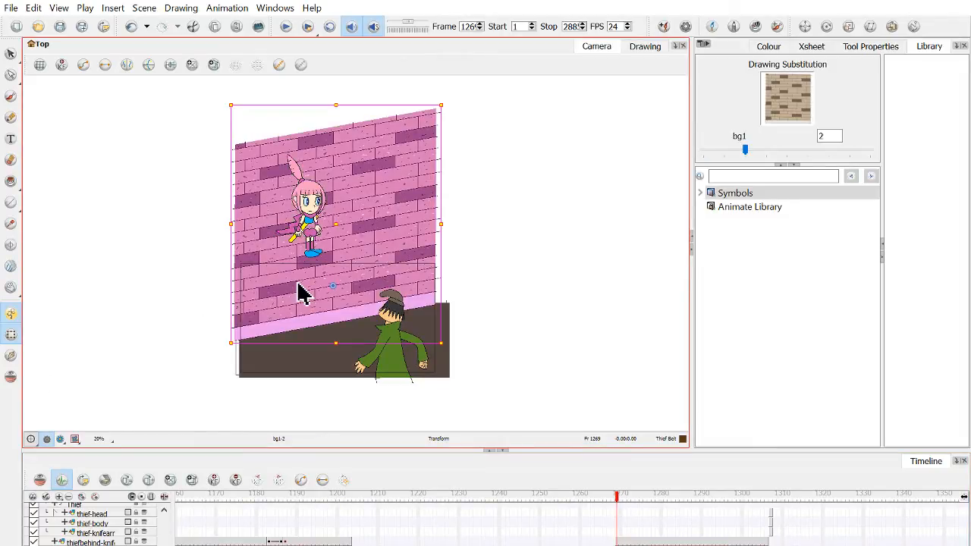
left_click(407, 487)
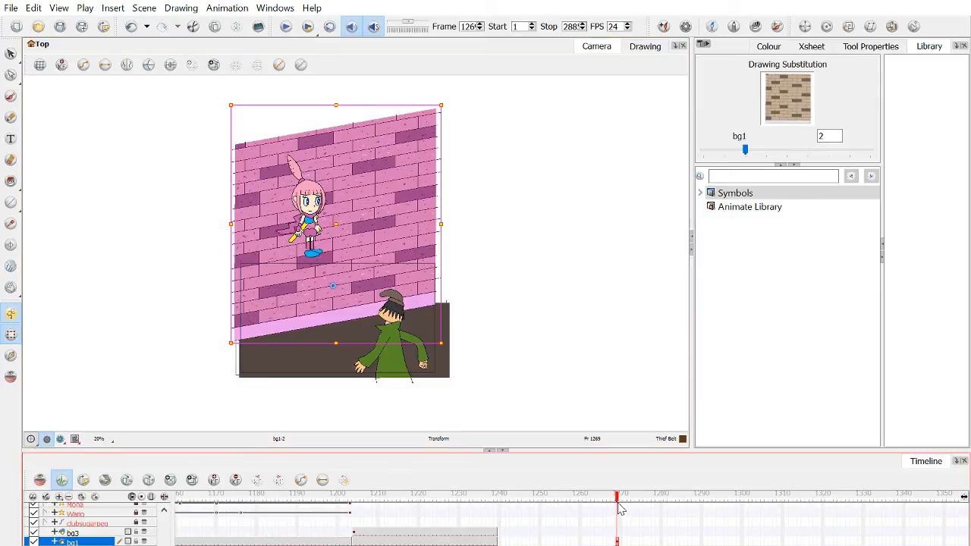
left_click_drag(620, 507, 862, 508)
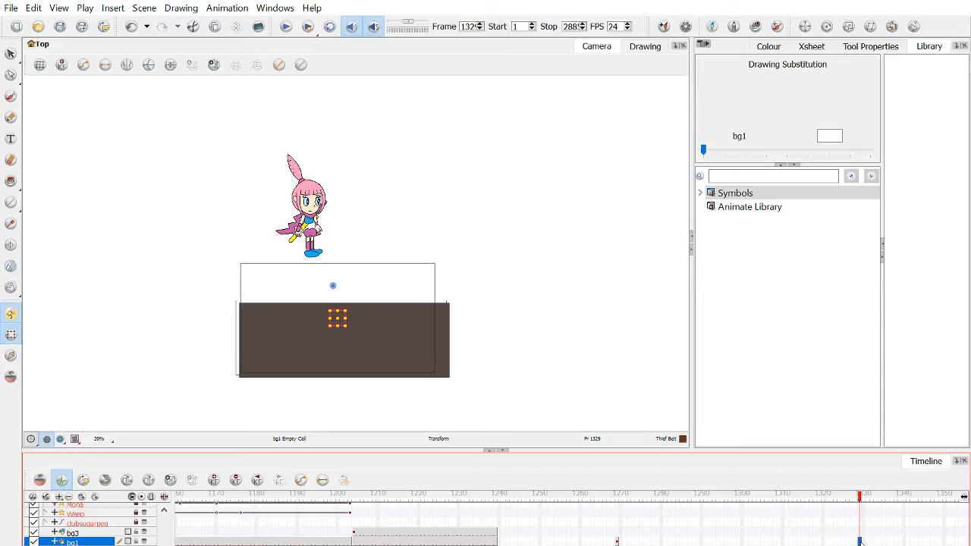
left_click(864, 533)
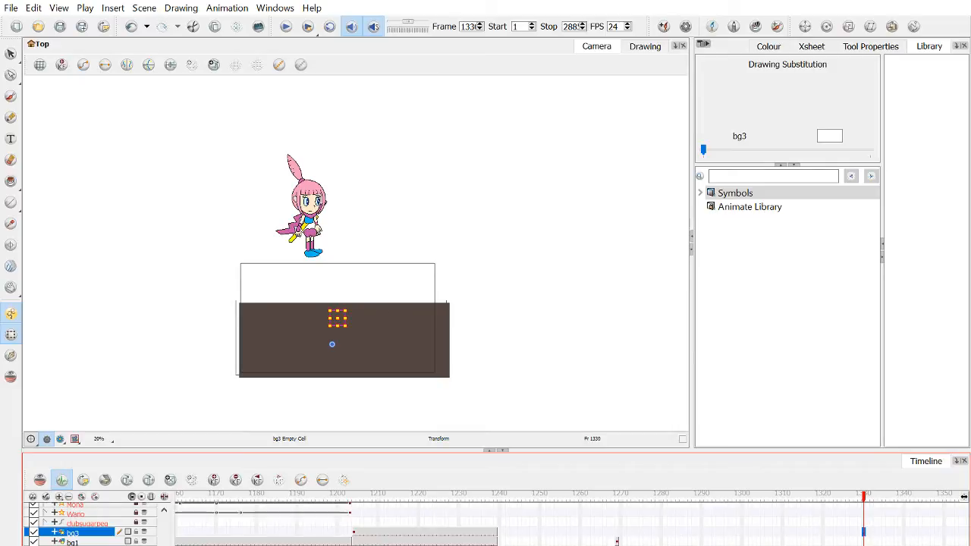
left_click(492, 536)
left_click_drag(494, 539, 387, 537)
left_click(656, 528)
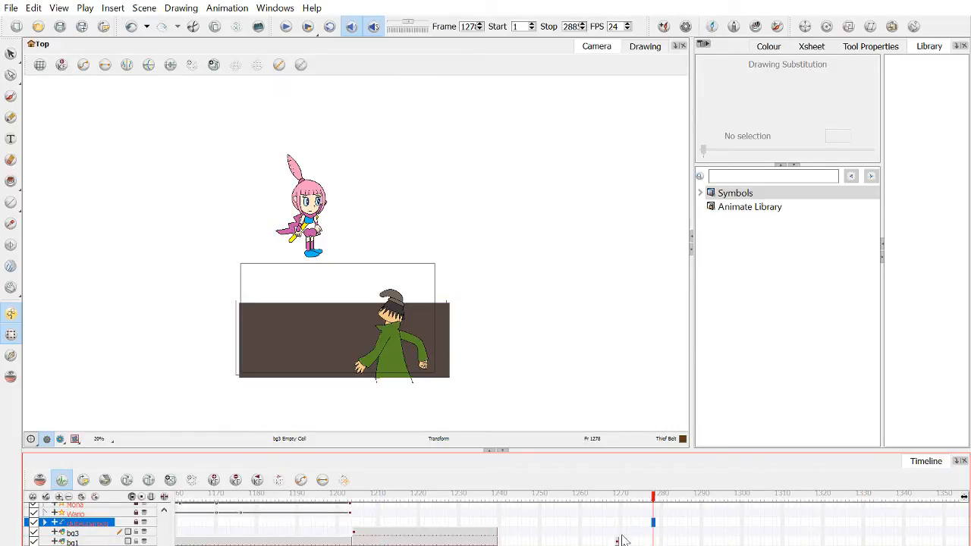
left_click(617, 541)
left_click_drag(774, 513, 848, 503)
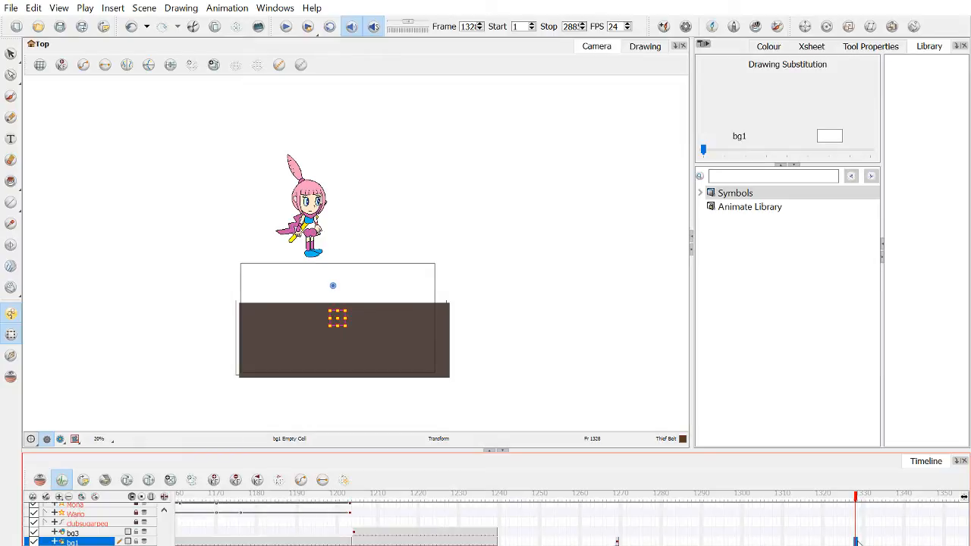
key("F5")
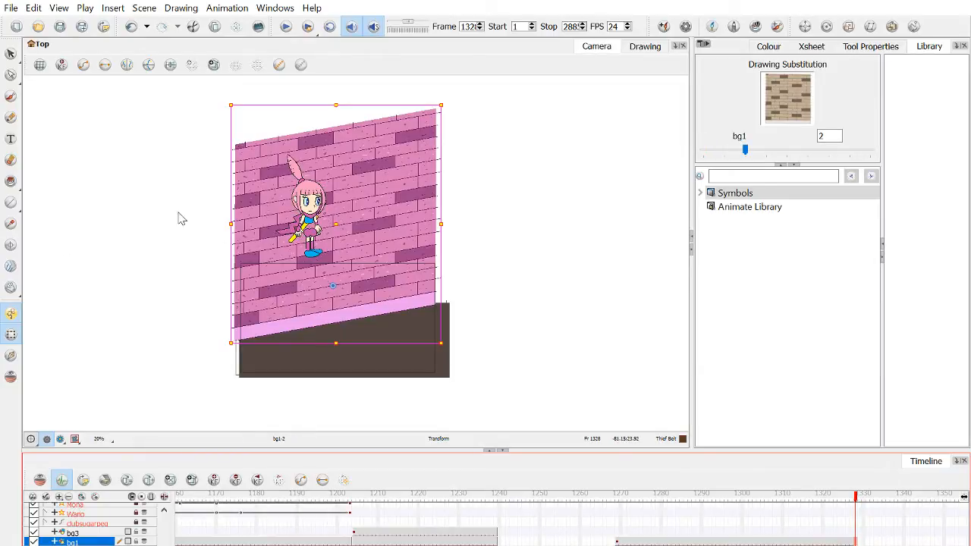
Set up the Line tool with the Default Line colour for extending the brick pattern above the wall's top edge on bg1.
left_click_drag(190, 225, 218, 342)
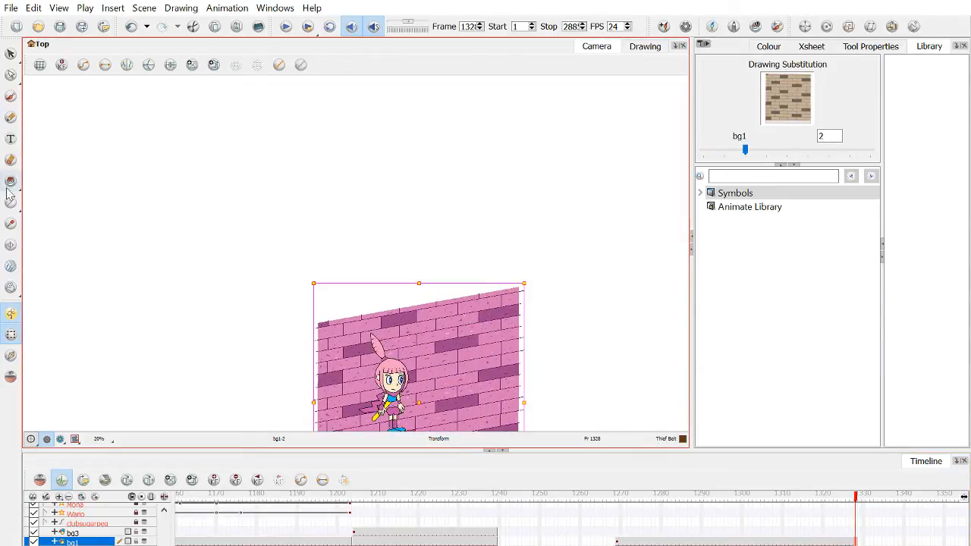
key("alt+backslash")
scroll(465, 322, "up", 8)
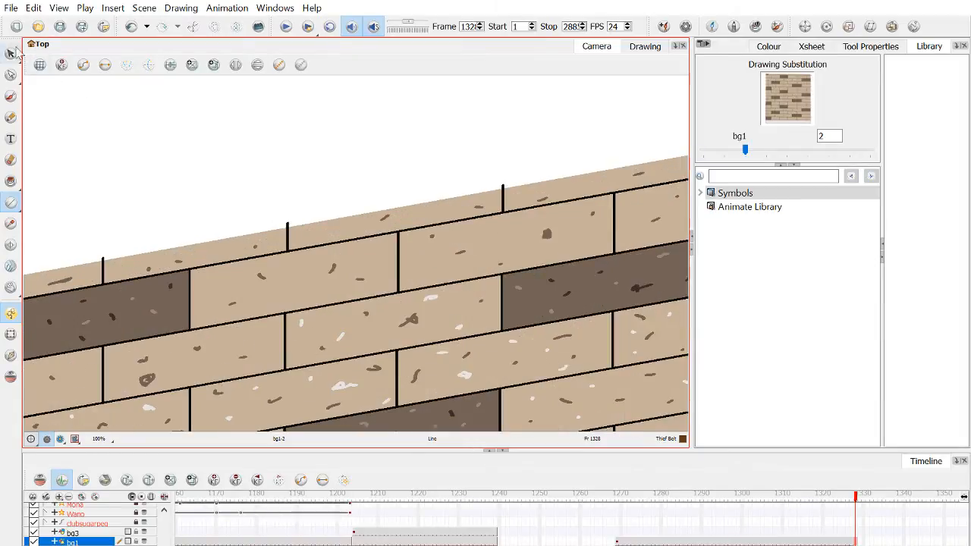
scroll(465, 176, "up", 4)
left_click_drag(505, 185, 512, 129)
key("ctrl+z")
left_click(769, 46)
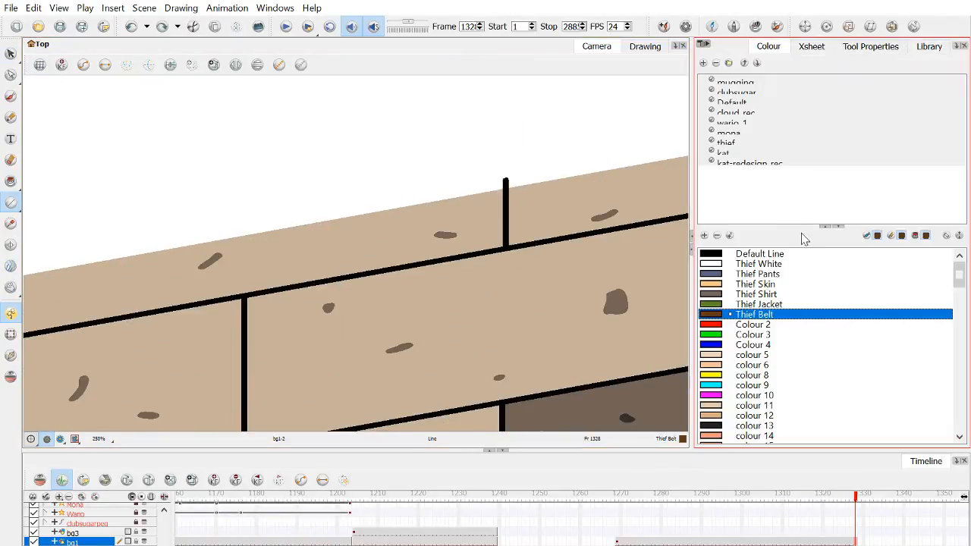
left_click(760, 254)
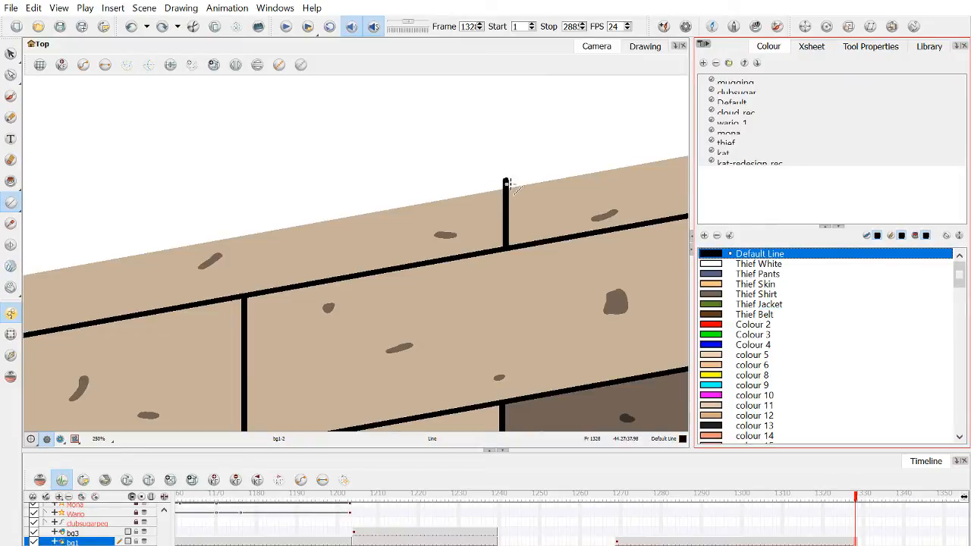
Draw a vertical line upward from the top slanted mortar line, just beyond the brick wall's right edge.
left_click_drag(507, 184, 507, 106)
scroll(504, 129, "down", 6)
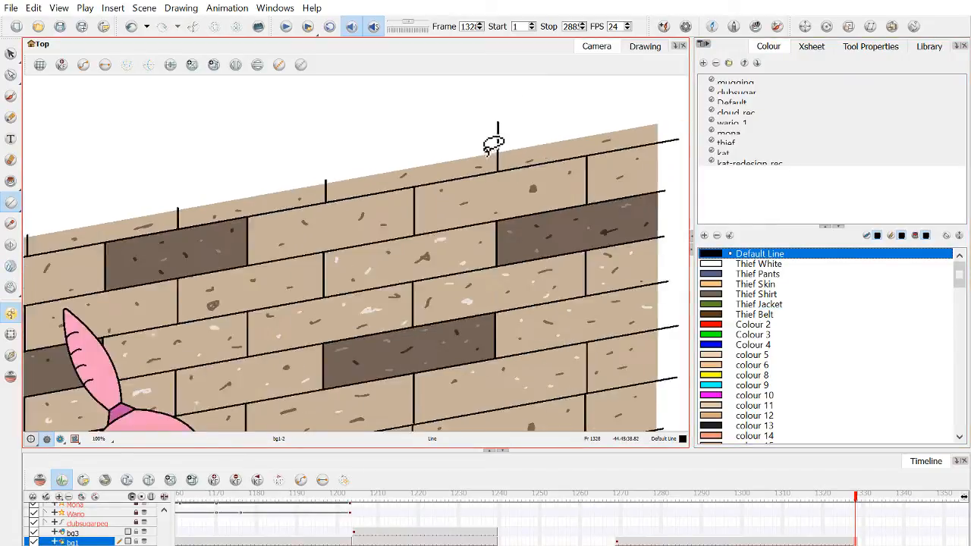
scroll(570, 239, "up", 2)
scroll(538, 256, "up", 2)
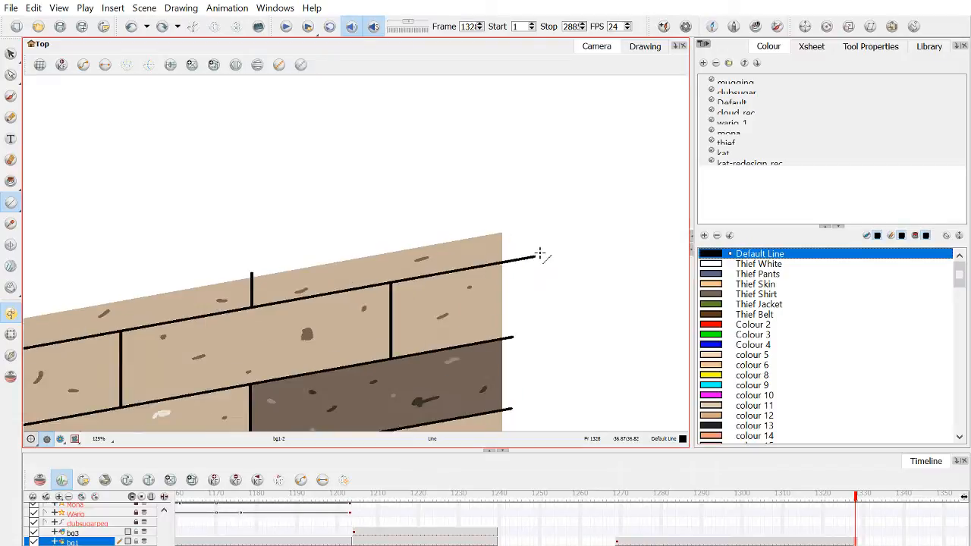
left_click_drag(520, 259, 519, 76)
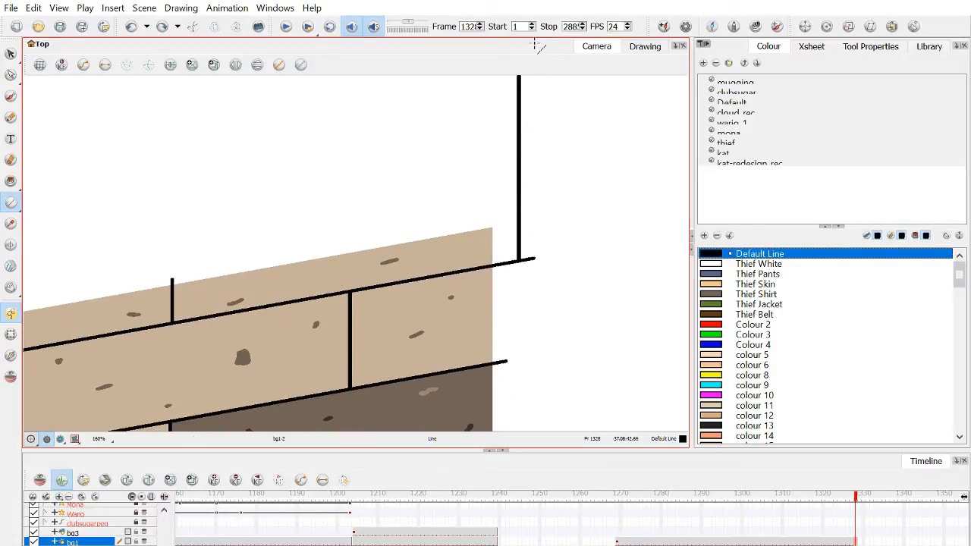
scroll(511, 180, "down", 6)
scroll(501, 182, "down", 1)
scroll(499, 181, "up", 4)
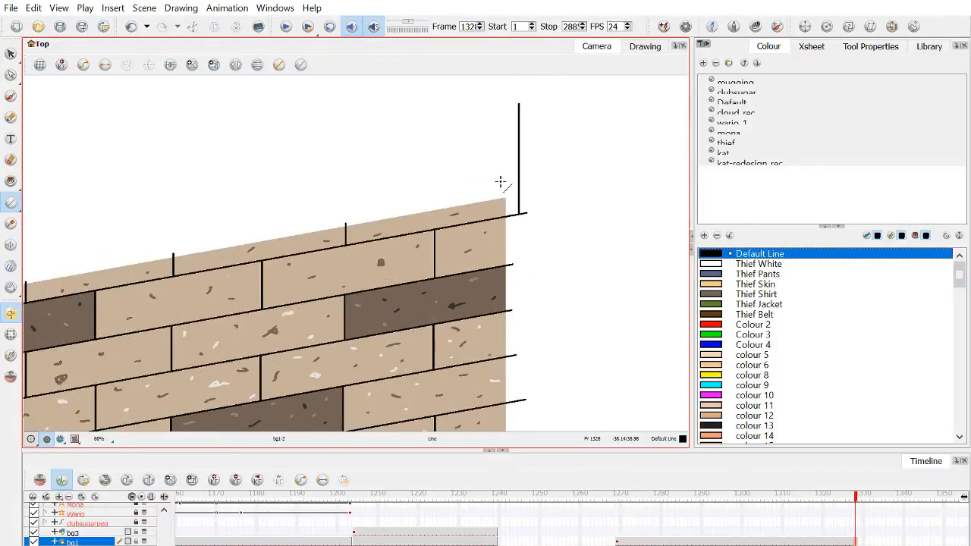
Duplicate the wall's top slanted mortar line and move the copy up to the vertical line's upper end.
scroll(497, 180, "down", 2)
key("alt+s")
scroll(235, 266, "up", 3)
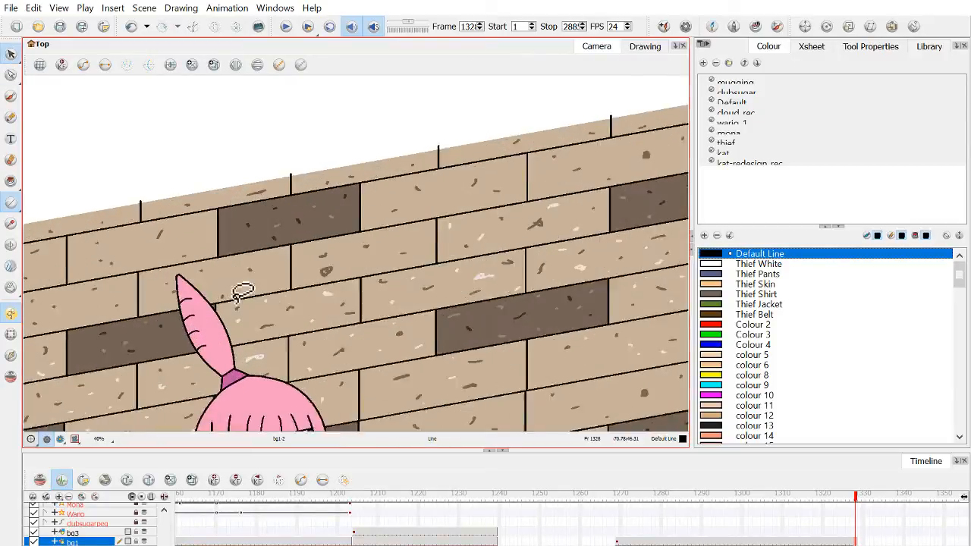
left_click(172, 194)
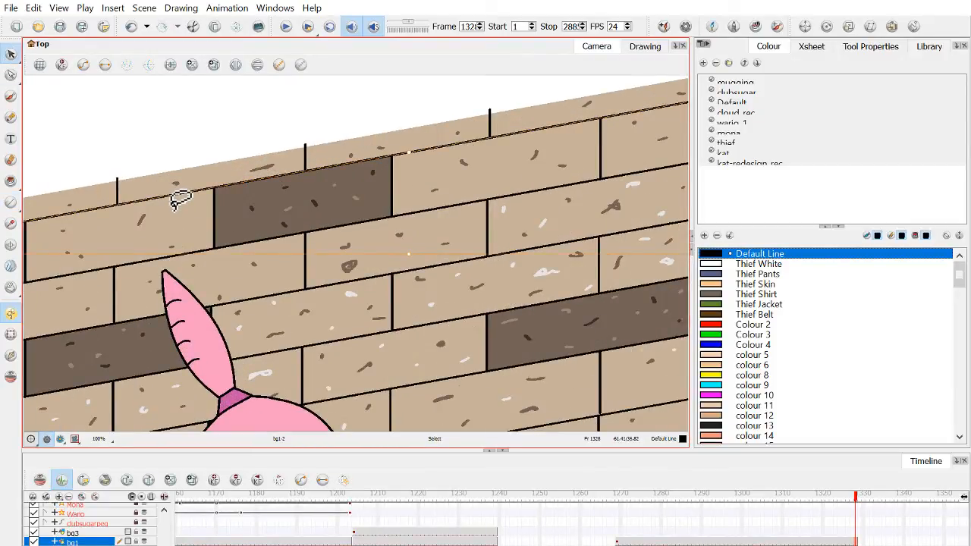
scroll(179, 199, "down", 1)
scroll(309, 193, "down", 1)
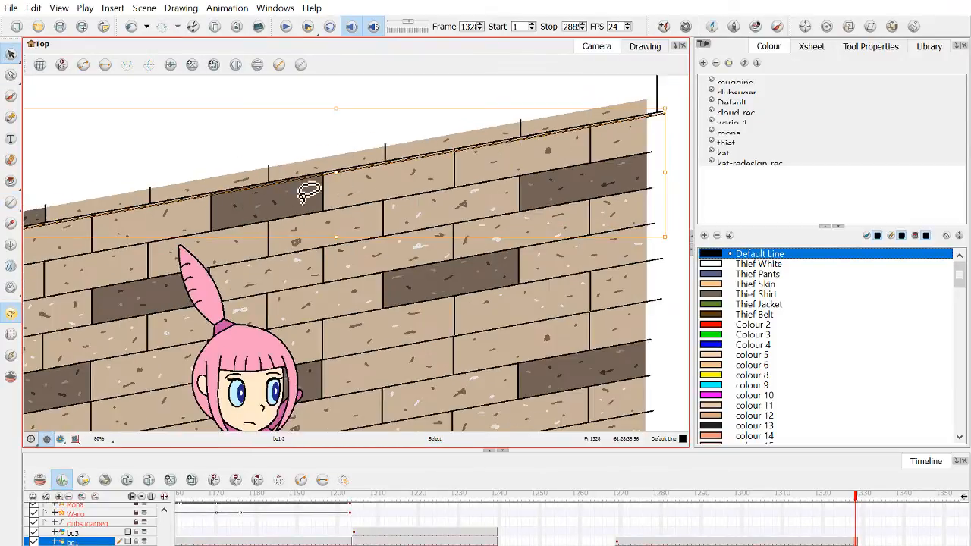
scroll(372, 174, "down", 1)
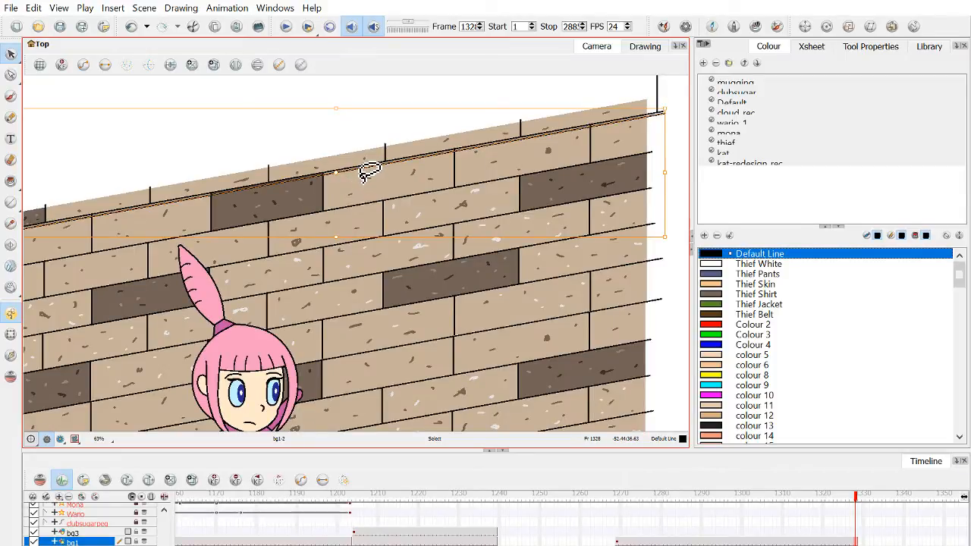
left_click_drag(357, 167, 349, 128)
key("space")
left_click_drag(334, 202, 380, 153)
scroll(373, 184, "down", 3)
left_click_drag(334, 202, 354, 203)
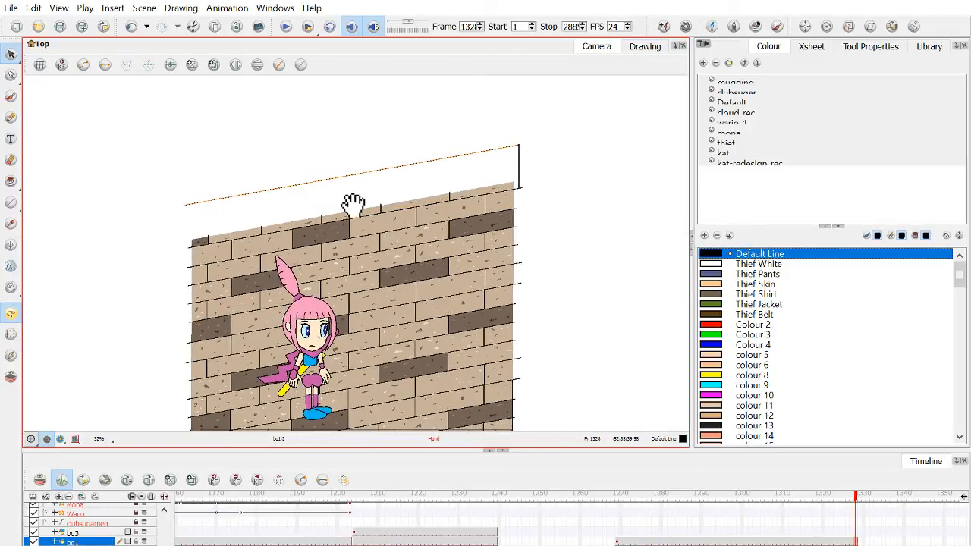
Paste another copy of the slanted mortar line and place it between the raised line and the wall's top edge.
scroll(354, 199, "up", 3)
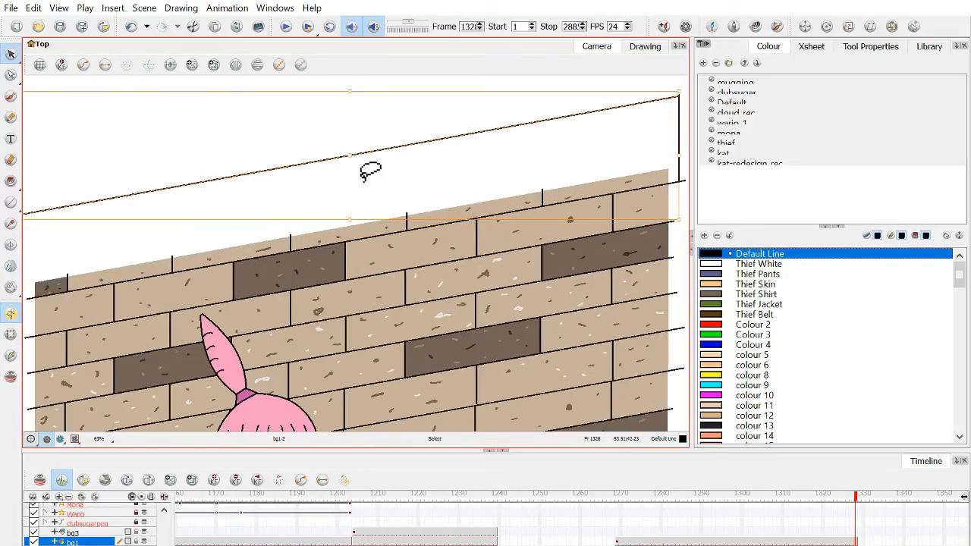
key("ctrl+v")
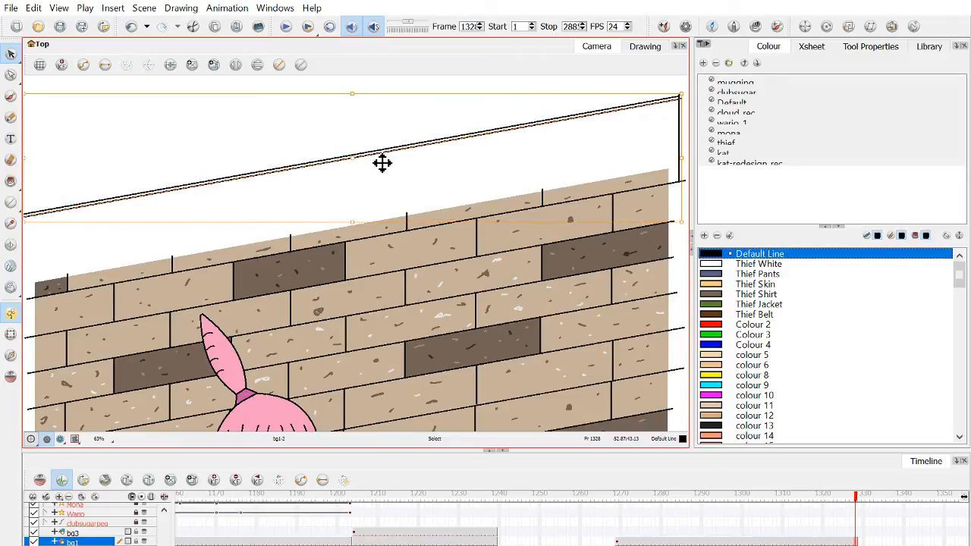
left_click_drag(381, 163, 390, 182)
scroll(371, 189, "down", 2)
scroll(370, 189, "up", 2)
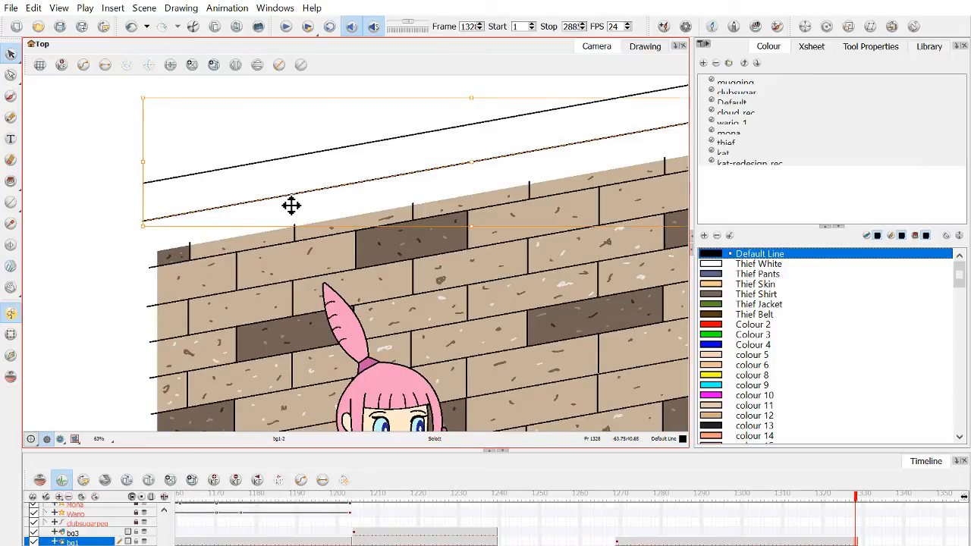
scroll(369, 206, "down", 2)
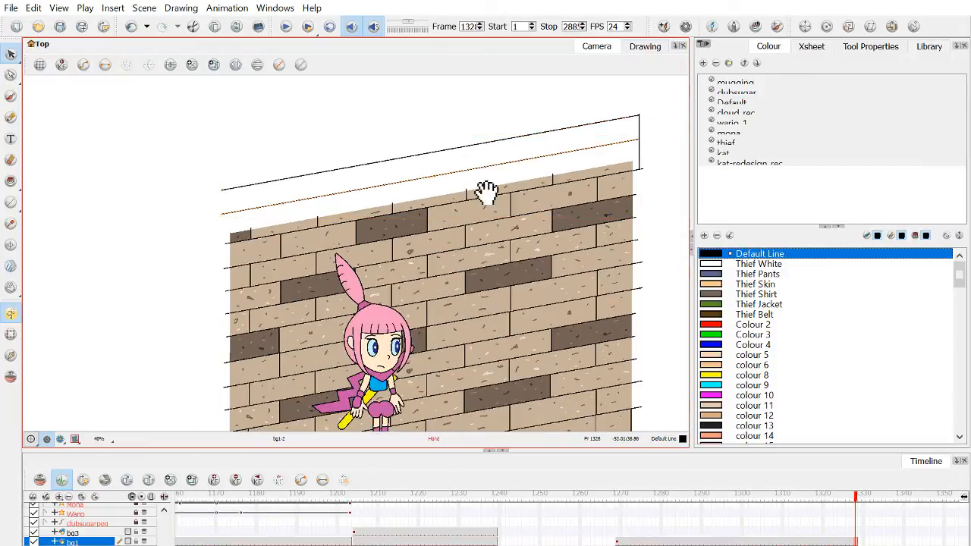
scroll(652, 149, "up", 4)
scroll(651, 150, "down", 2)
scroll(516, 126, "down", 1)
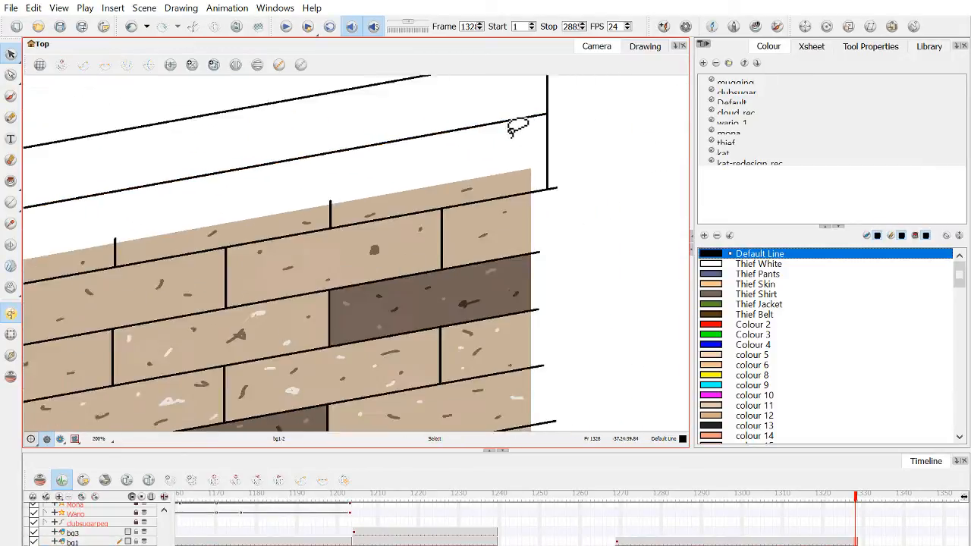
Select the short vertical brick joint above the wall's top mortar line, just beyond the dark brick's right end.
scroll(590, 199, "up", 3)
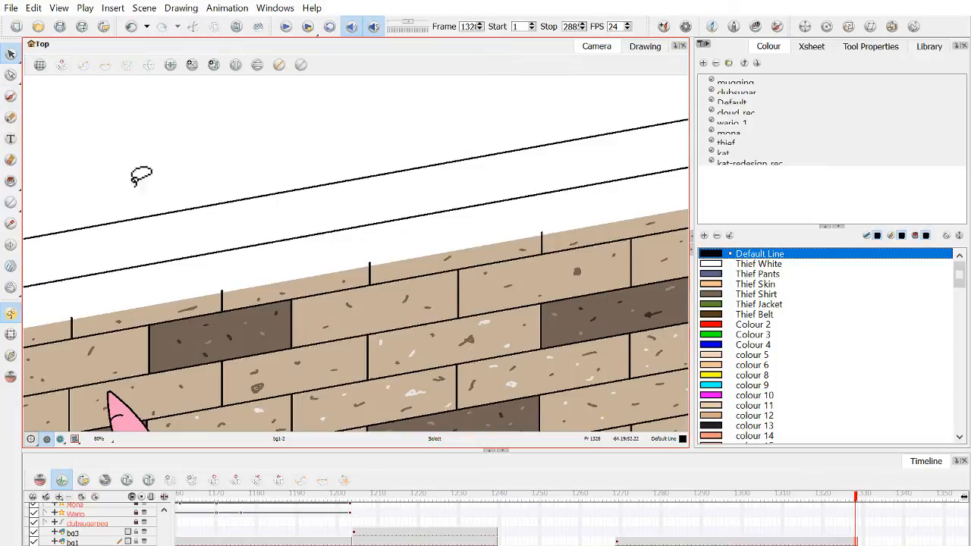
scroll(402, 261, "up", 2)
left_click(353, 277)
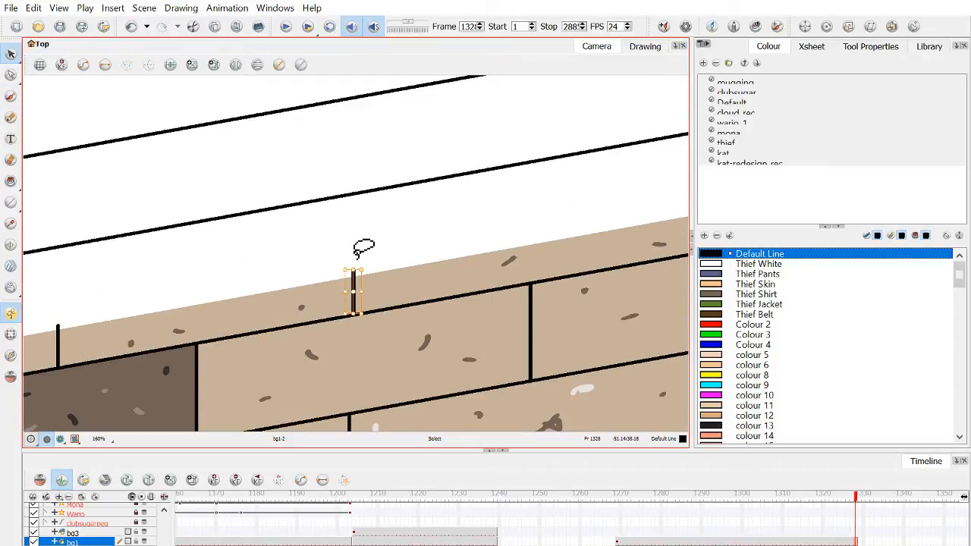
Stretch two short vertical joint lines in the wall's top brick row up to the slanted line above.
left_click_drag(357, 258, 370, 200)
mouse_move(529, 210)
left_mouse_down()
mouse_move(407, 217)
mouse_move(212, 254)
left_mouse_up()
left_click(382, 262)
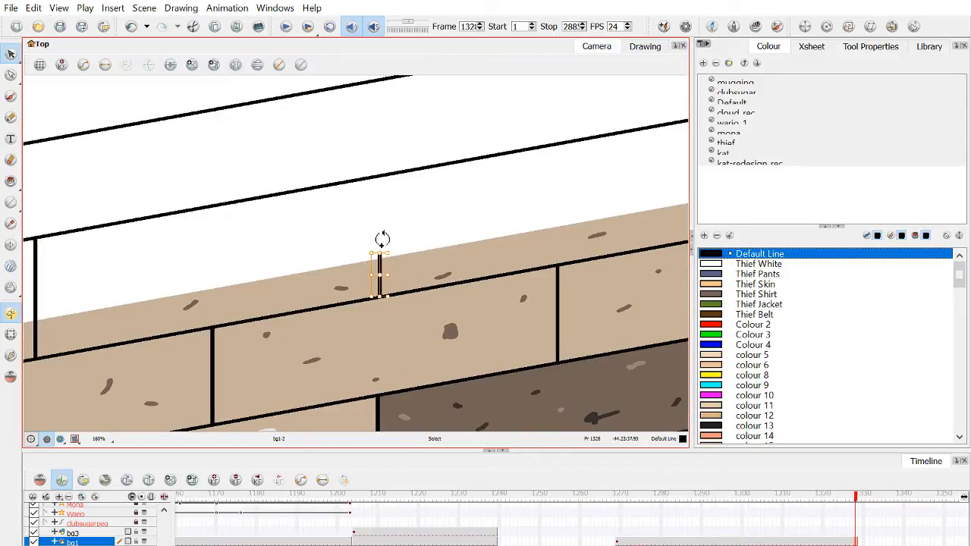
left_click_drag(382, 239, 406, 184)
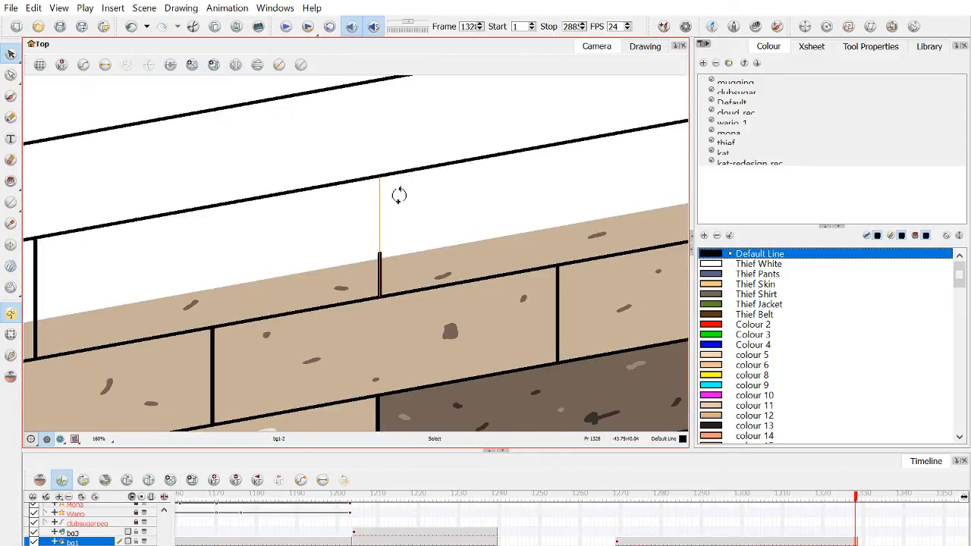
Extend the two leftmost vertical joint lines of the top brick row up to the slanted line above.
scroll(399, 196, "down", 6)
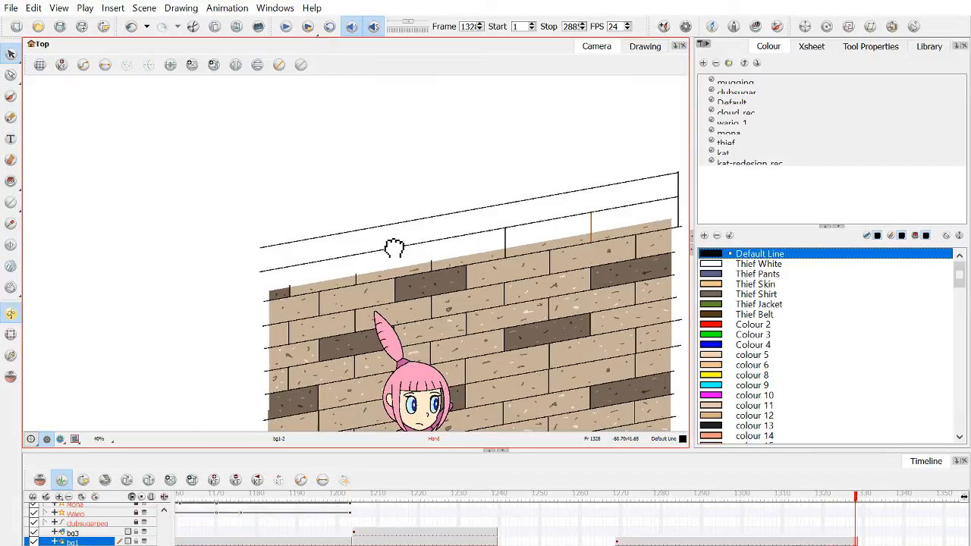
scroll(366, 275, "up", 4)
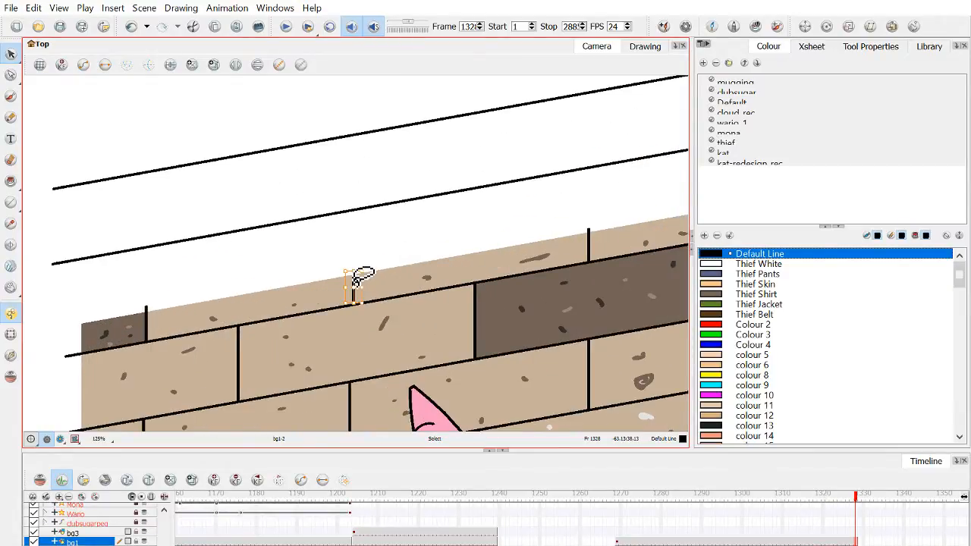
left_click_drag(353, 273, 390, 224)
left_click(146, 308)
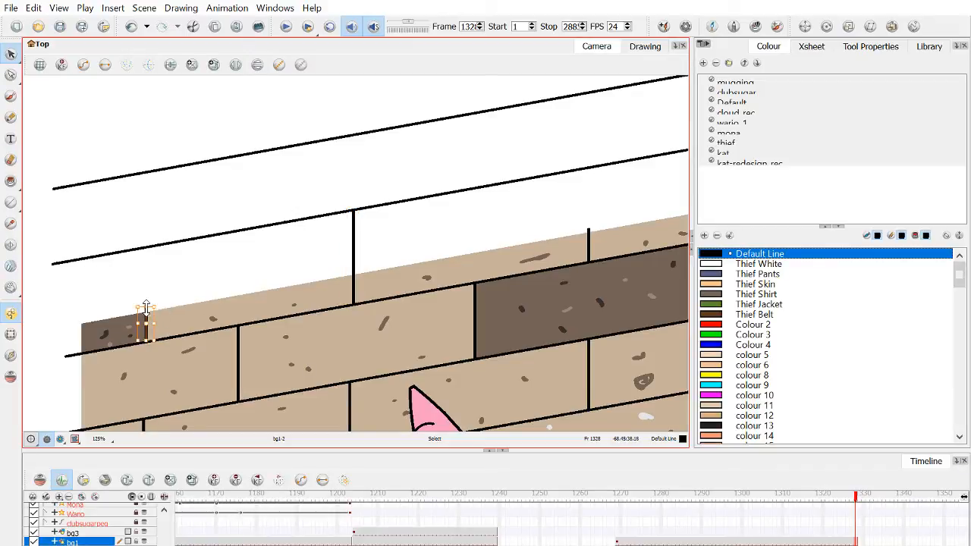
left_click_drag(146, 308, 220, 264)
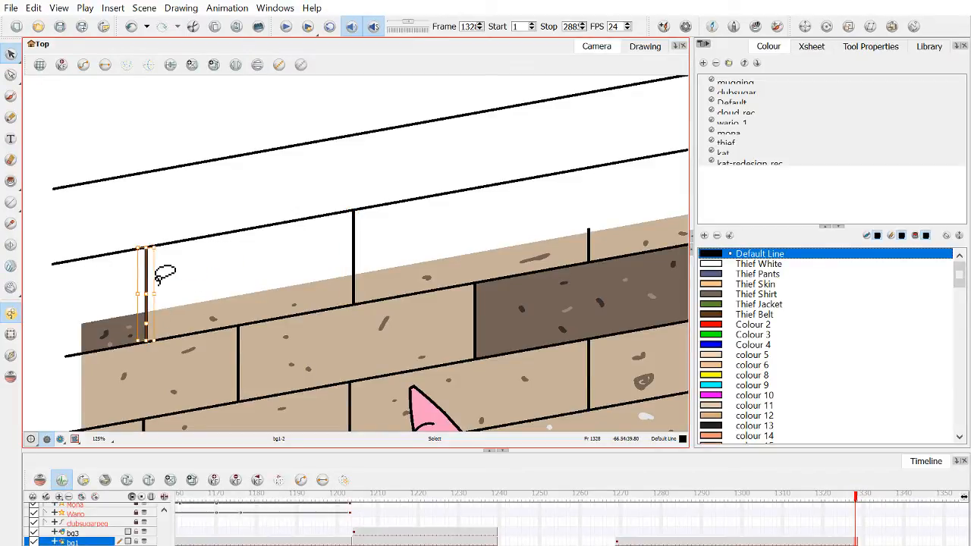
Close the left end of the top brick row with a vertical line joining the ends of the two slanted lines.
scroll(163, 274, "down", 5)
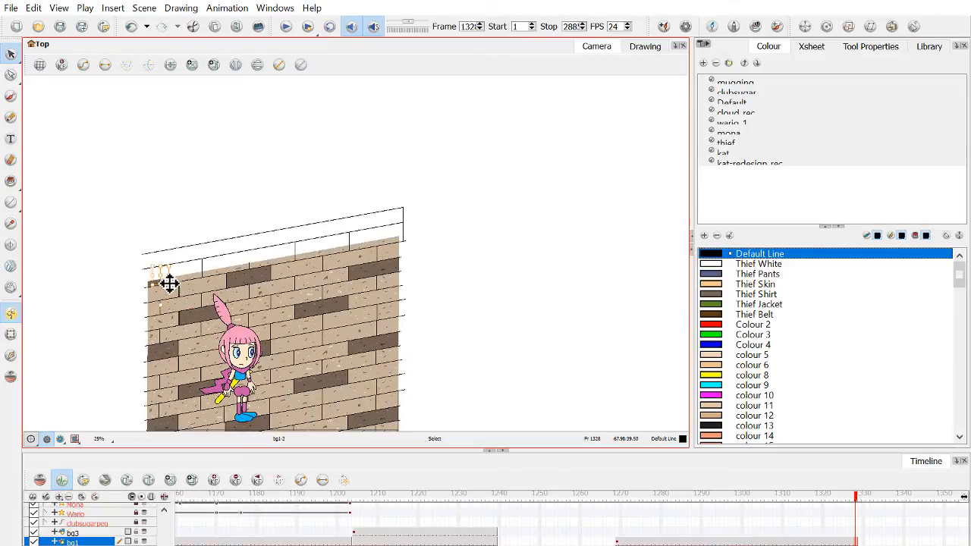
key("space")
left_click_drag(176, 335, 246, 277)
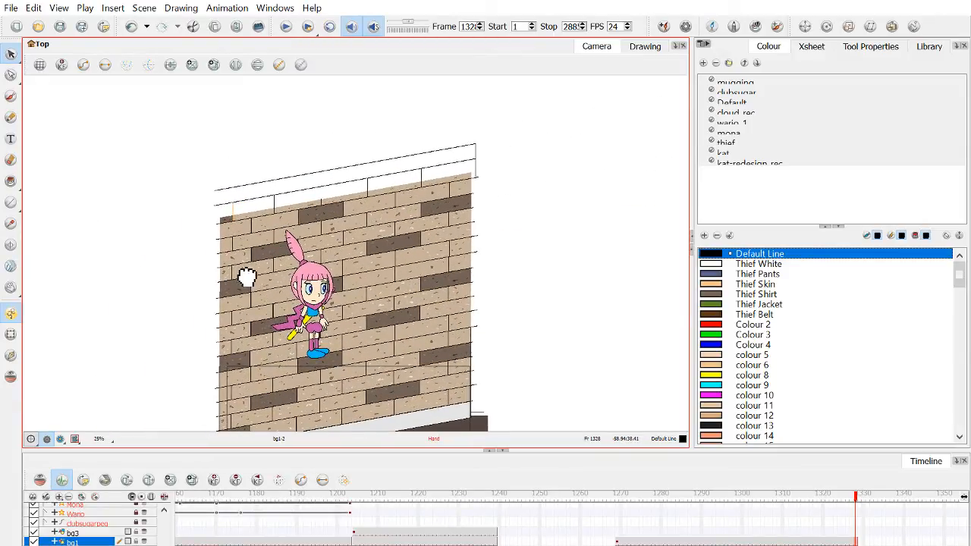
scroll(220, 227, "up", 4)
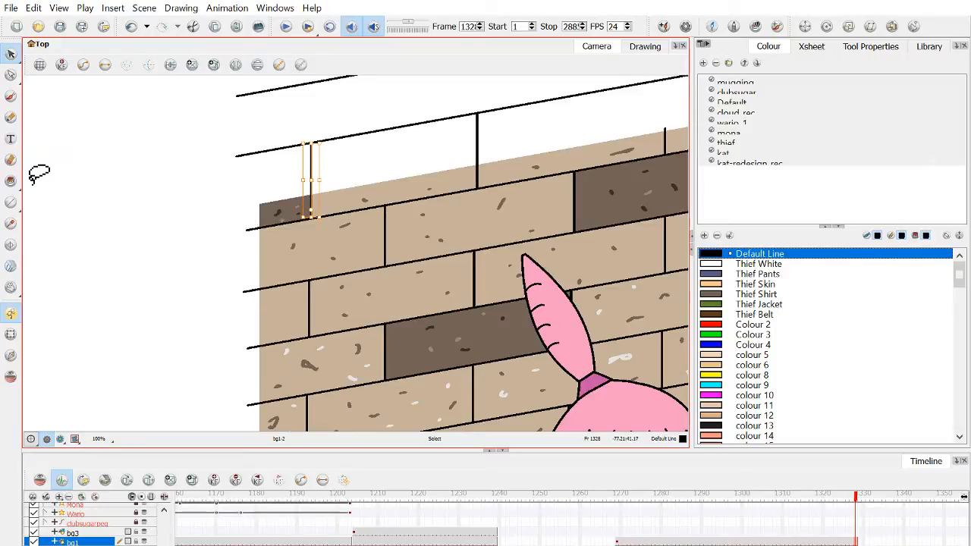
left_click(11, 202)
scroll(264, 214, "up", 1)
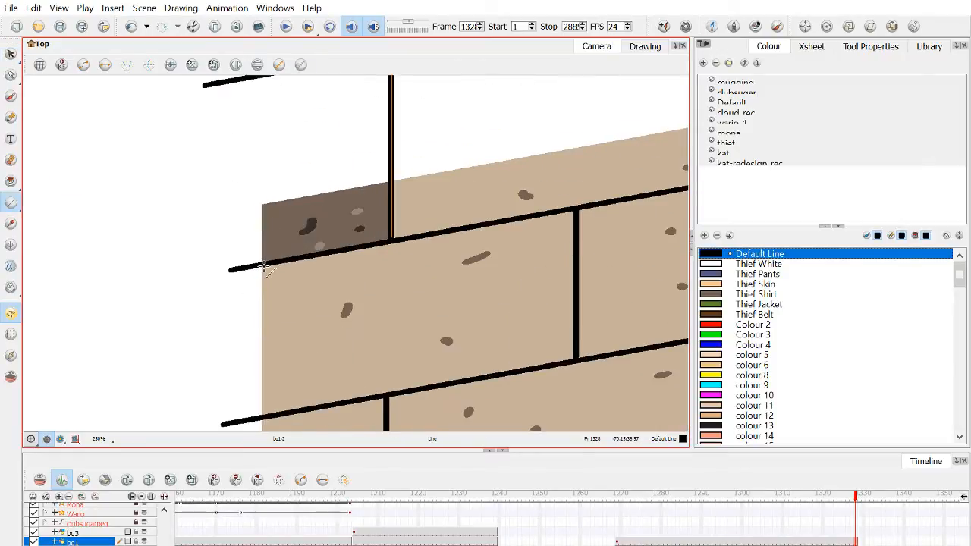
left_click_drag(270, 246, 268, 97)
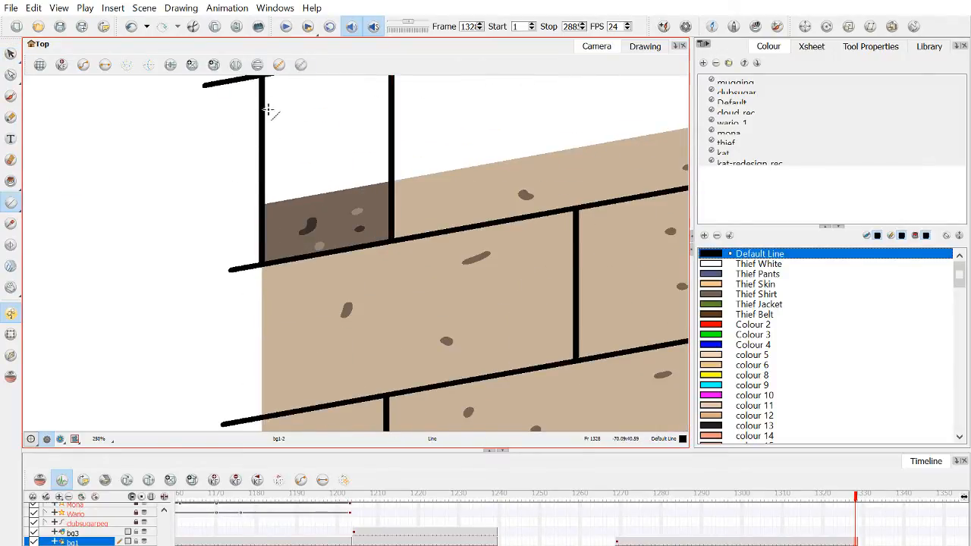
scroll(271, 104, "down", 2)
left_click_drag(276, 143, 277, 237)
key("ctrl+z")
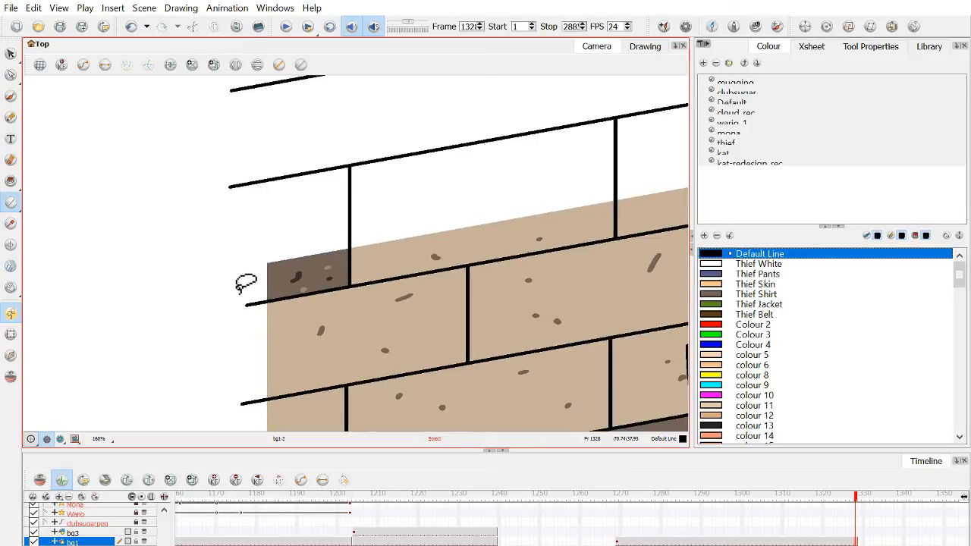
left_click_drag(249, 307, 257, 210)
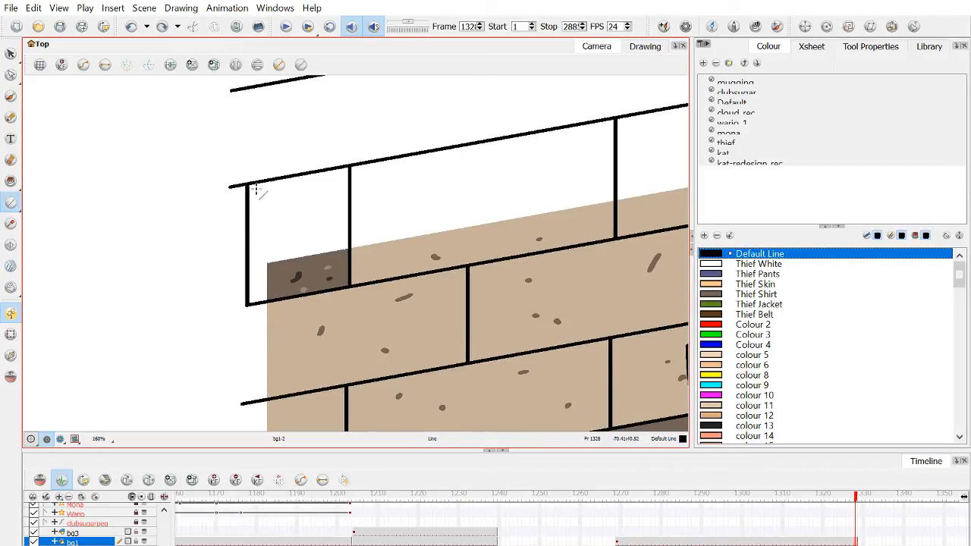
Pick the tan brick colour (colour 110) from the wall and fill the second brick from the left in the top row.
left_click(11, 224)
left_click(373, 264)
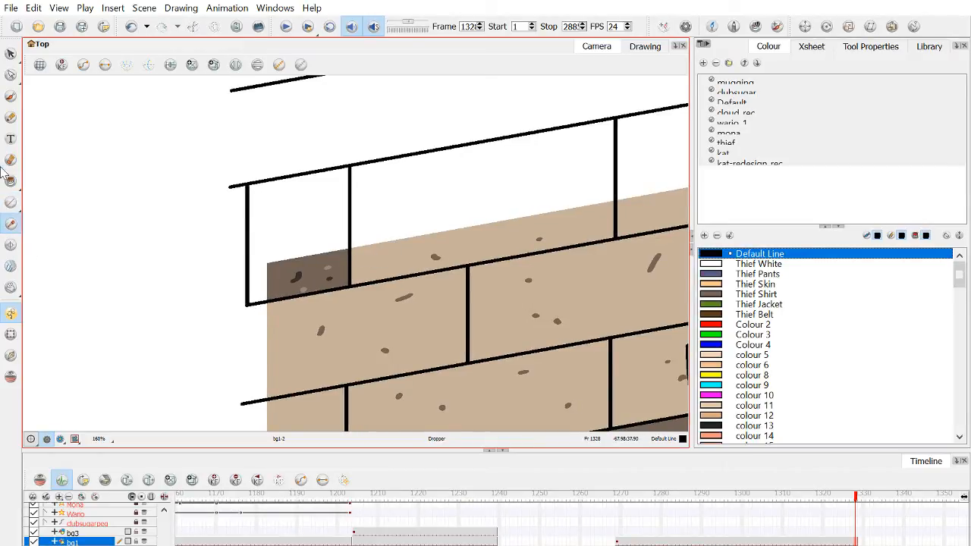
left_click(11, 180)
scroll(291, 273, "down", 3)
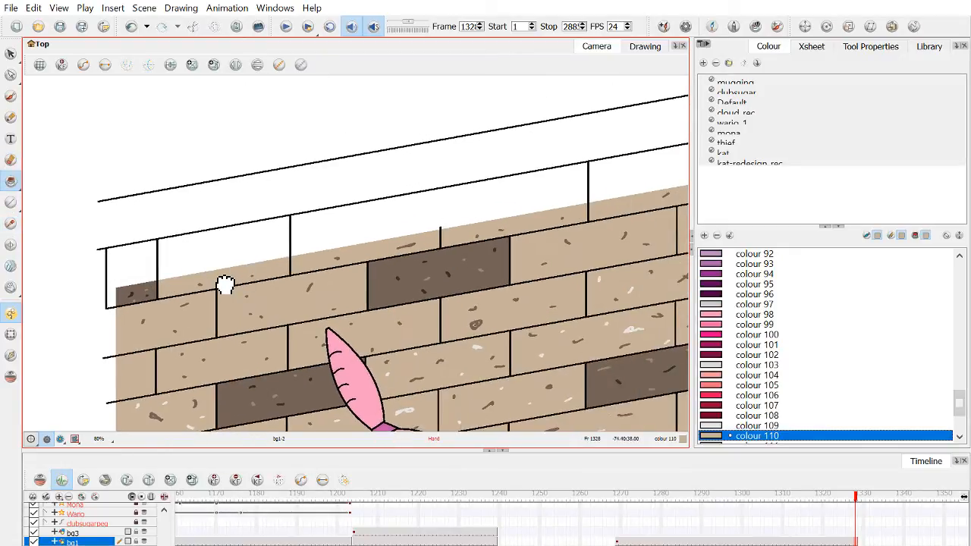
left_click(258, 249)
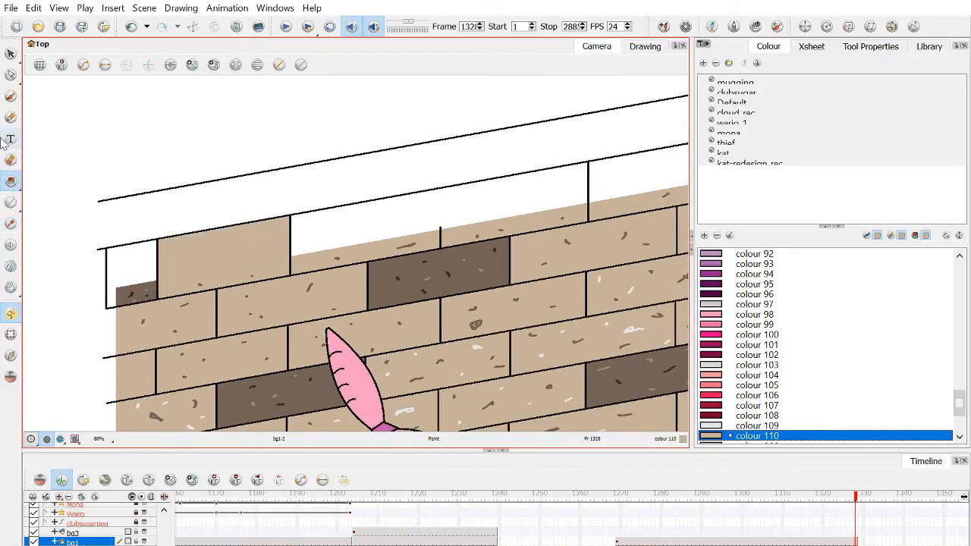
Stretch the remaining short joint line above the upper dark brick up to the slanted line, then deselect it.
left_click(10, 74)
scroll(445, 235, "up", 5)
left_click(408, 232)
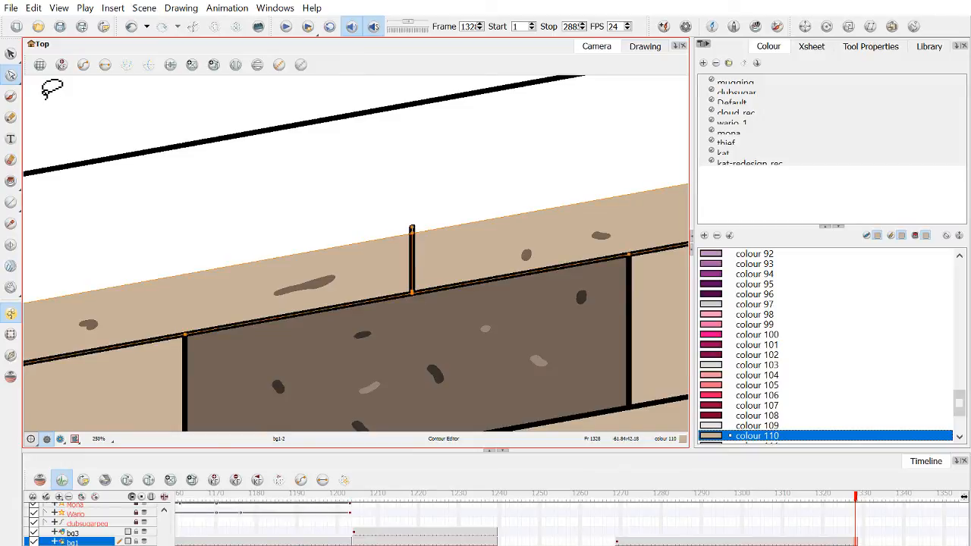
left_click(11, 54)
left_click(402, 244)
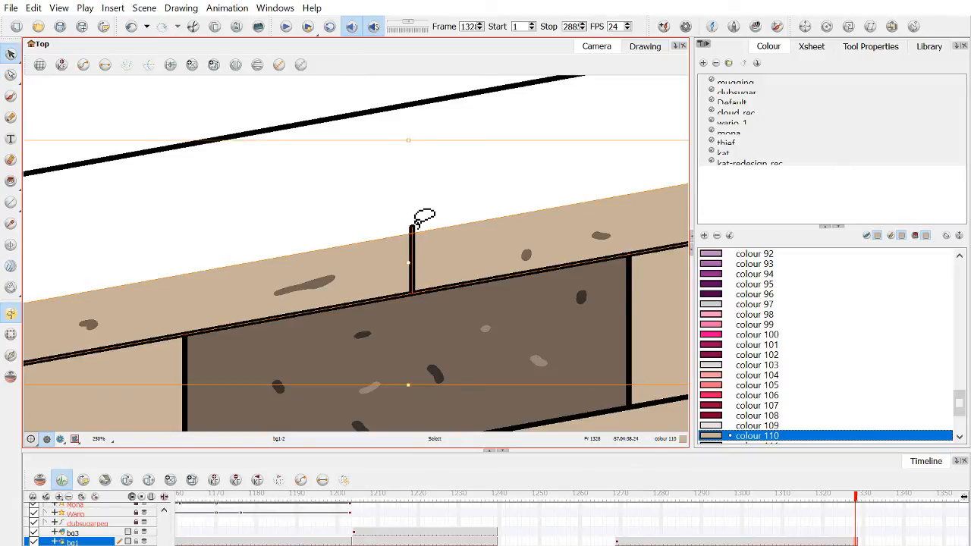
left_click(417, 226)
left_click(412, 256)
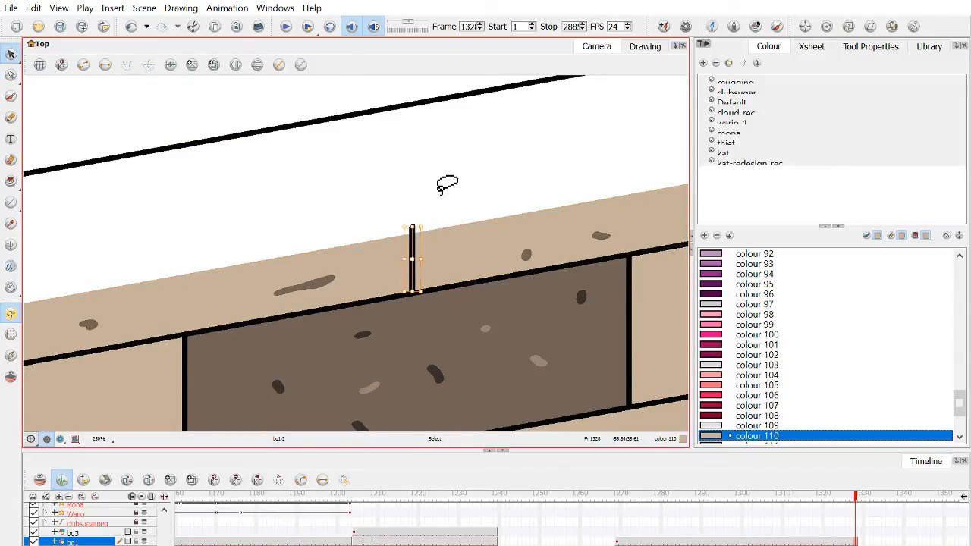
left_click_drag(441, 189, 457, 123)
scroll(465, 156, "down", 6)
left_click_drag(465, 177, 396, 255)
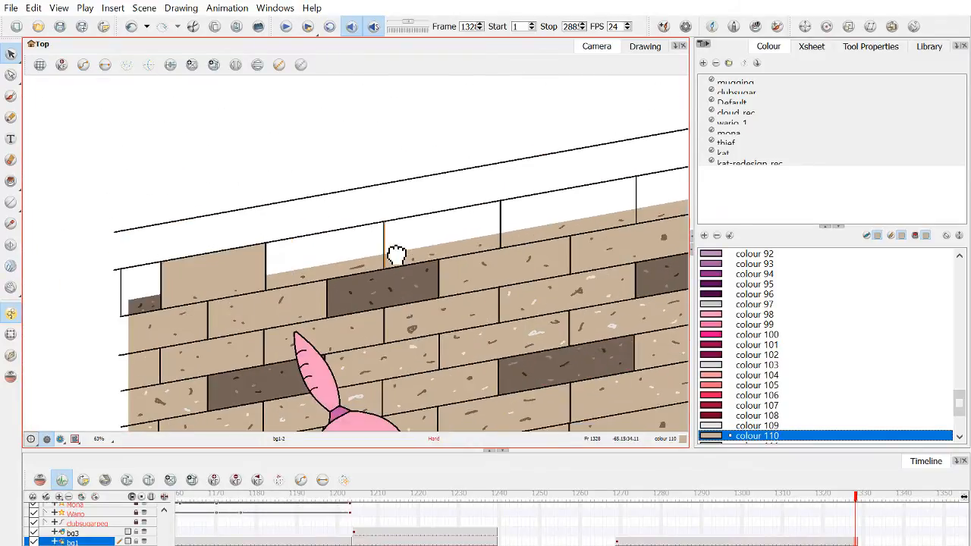
left_click(317, 142)
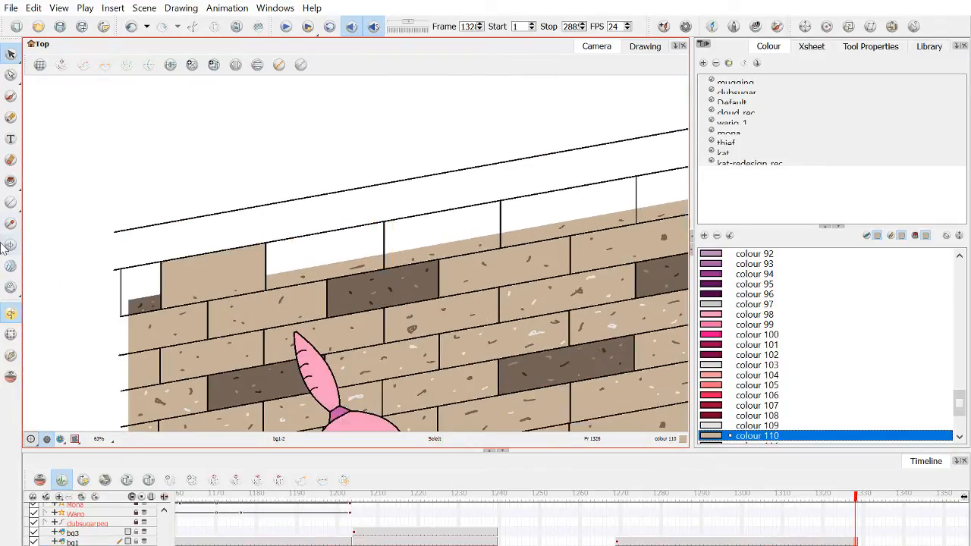
Fill the remaining unfilled full-length bricks of the top row with the tan colour 110.
left_click(11, 225)
left_click_drag(402, 297, 344, 298)
left_click(11, 182)
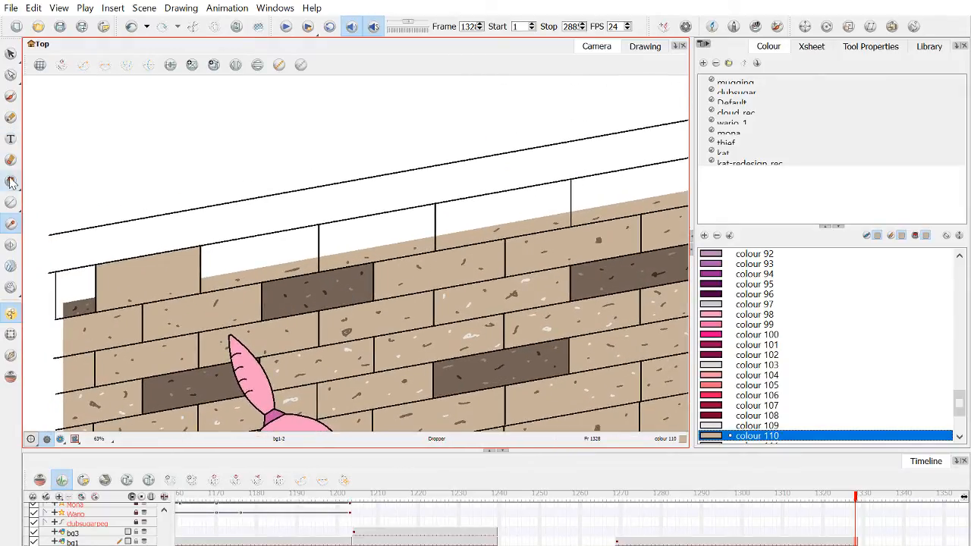
left_click(373, 238)
left_click(494, 212)
left_click(596, 192)
left_click_drag(396, 245, 457, 240)
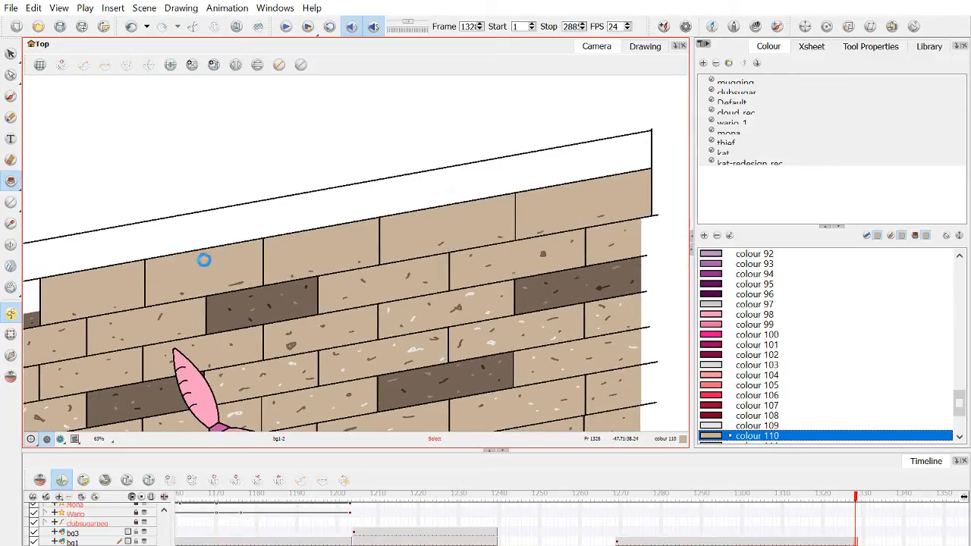
Pick the dark brown colour 112 from the partial brick and fill the top row's leftmost brick with it.
left_click_drag(209, 260, 379, 233)
scroll(233, 276, "up", 5)
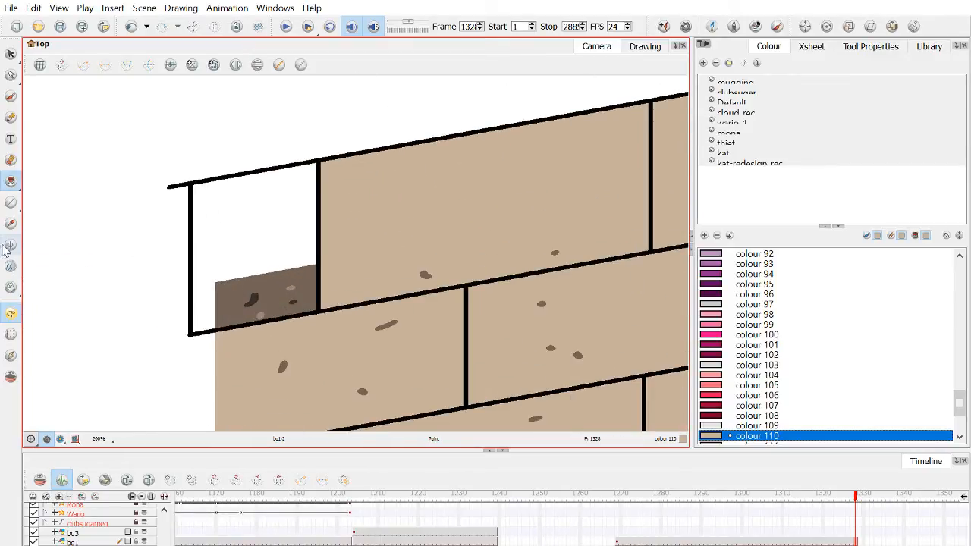
left_click(10, 224)
left_click(238, 295)
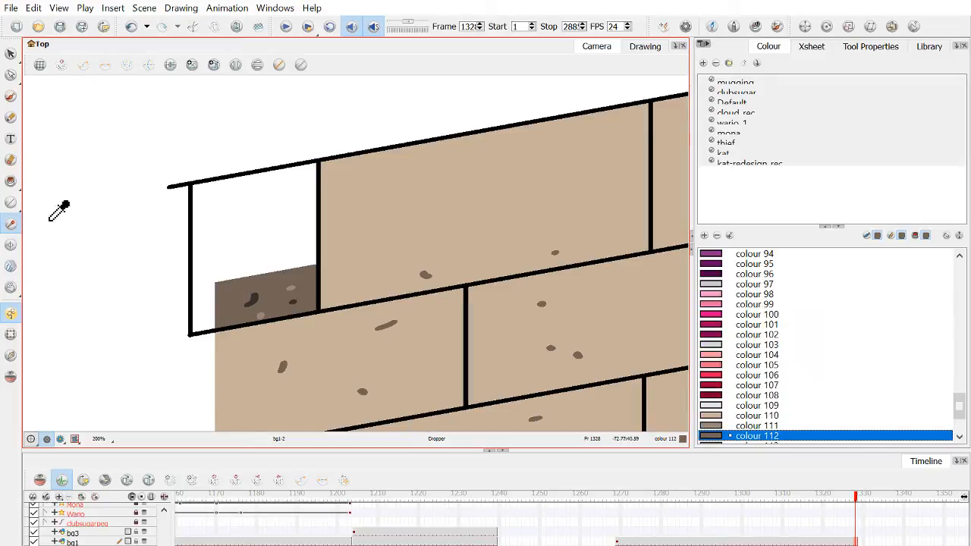
left_click(11, 181)
left_click(249, 226)
scroll(249, 227, "down", 2)
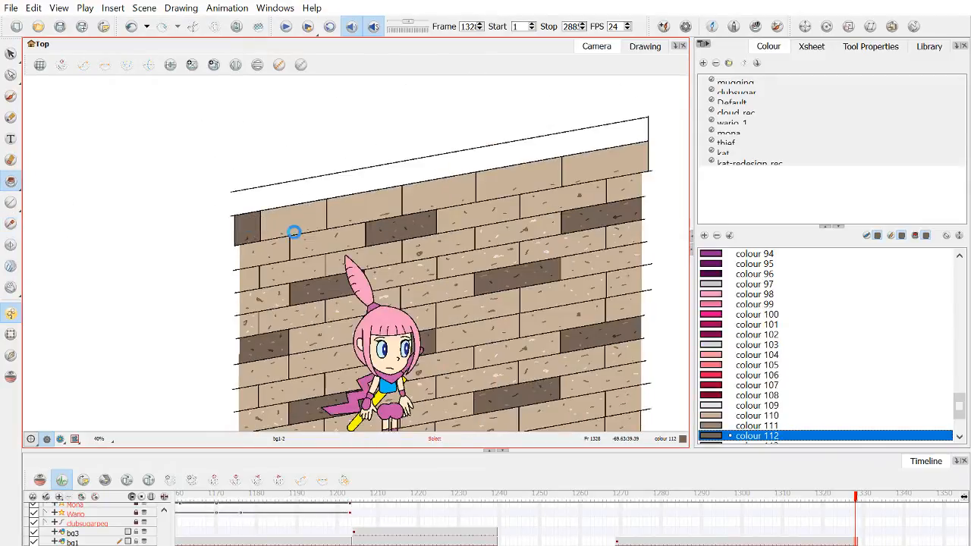
Draw small brown specks in colour 112 with the Pencil on the upper part of the top row's first tan brick.
scroll(288, 223, "up", 3)
key("space")
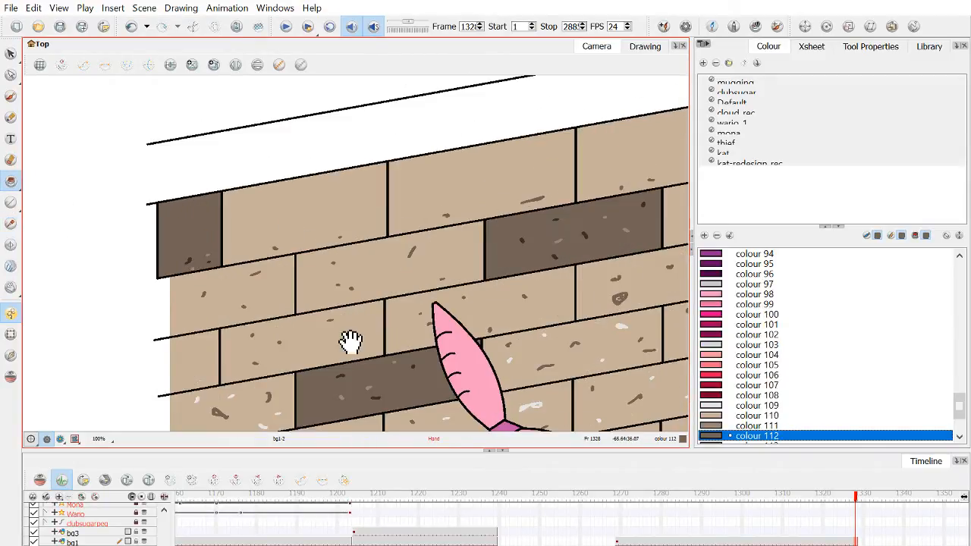
mouse_move(346, 341)
left_mouse_down()
mouse_move(306, 185)
mouse_move(364, 323)
left_mouse_up()
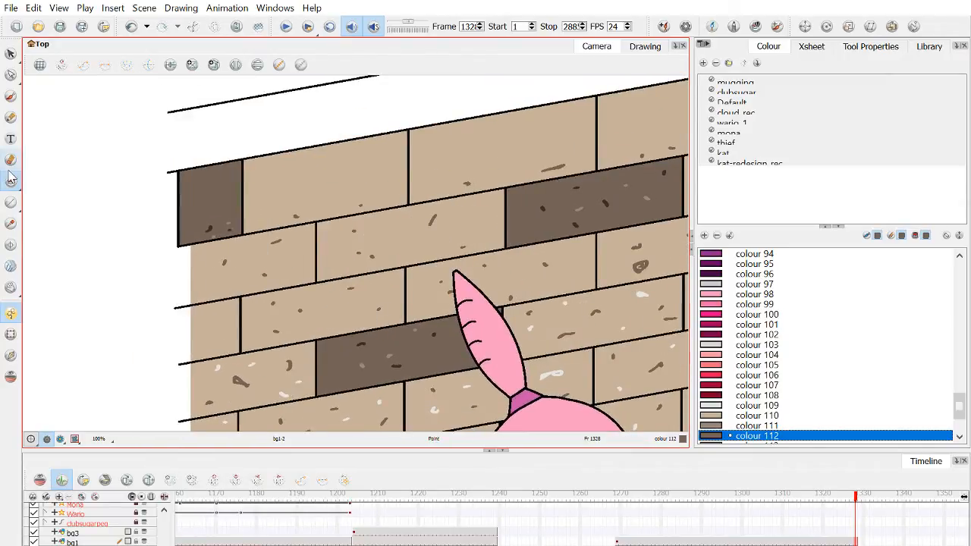
left_click(10, 203)
left_click(11, 223)
scroll(307, 228, "up", 4)
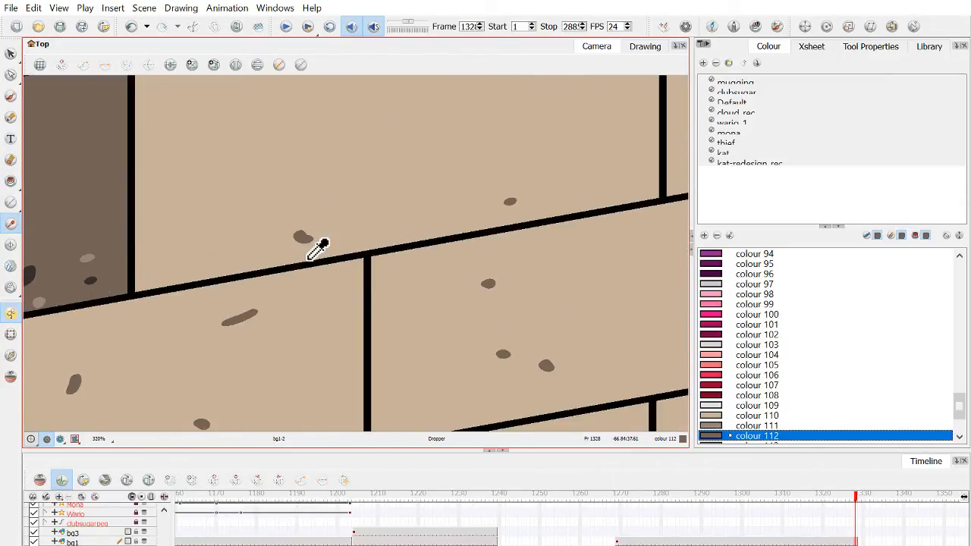
left_click(11, 118)
scroll(306, 182, "down", 3)
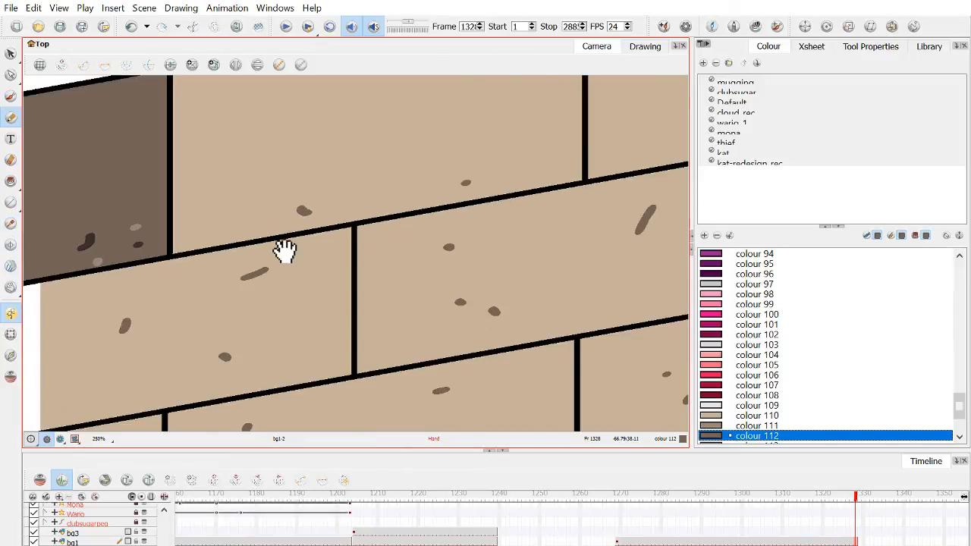
scroll(281, 243, "down", 1)
left_click_drag(288, 163, 319, 177)
key("ctrl+z")
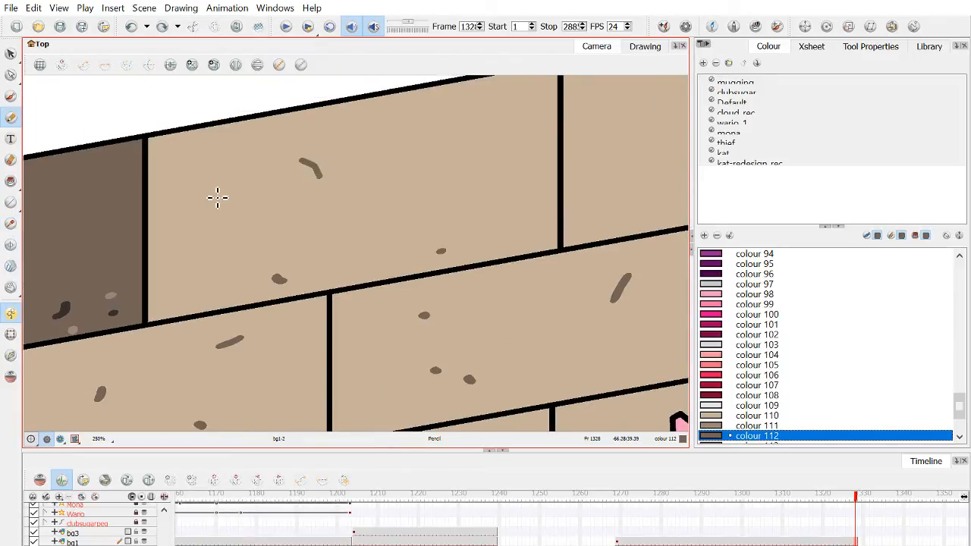
left_click_drag(198, 202, 196, 207)
Add small brown pencil specks to the second and third tan bricks of the top row.
scroll(494, 143, "down", 4)
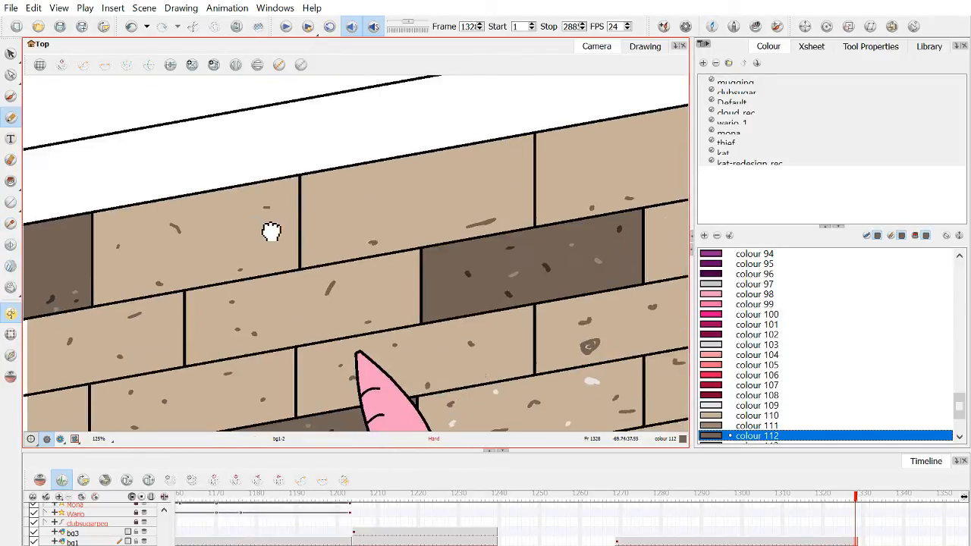
mouse_move(381, 192)
left_mouse_down()
mouse_move(388, 196)
mouse_move(331, 210)
left_mouse_up()
left_click_drag(422, 214, 438, 208)
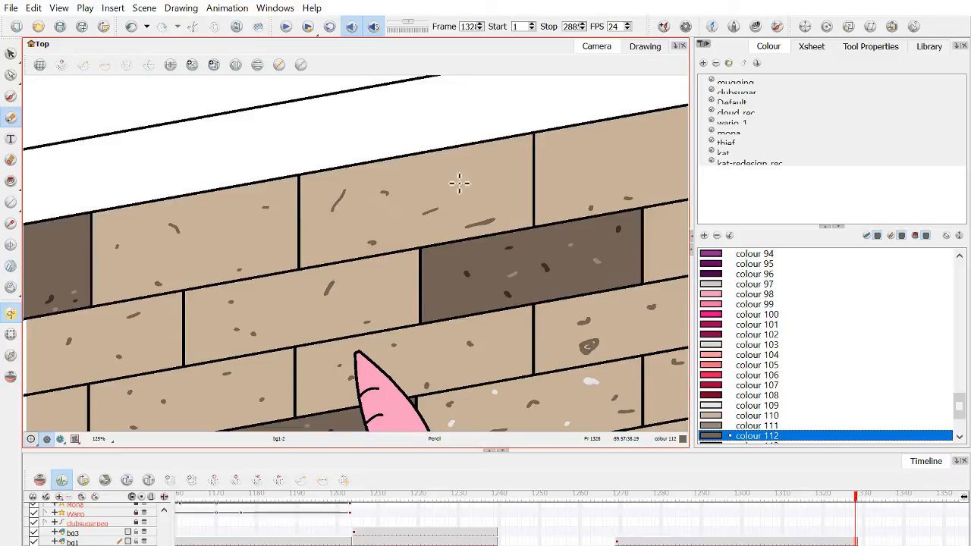
mouse_move(485, 157)
left_mouse_down()
mouse_move(500, 163)
mouse_move(436, 217)
mouse_move(243, 256)
left_mouse_up()
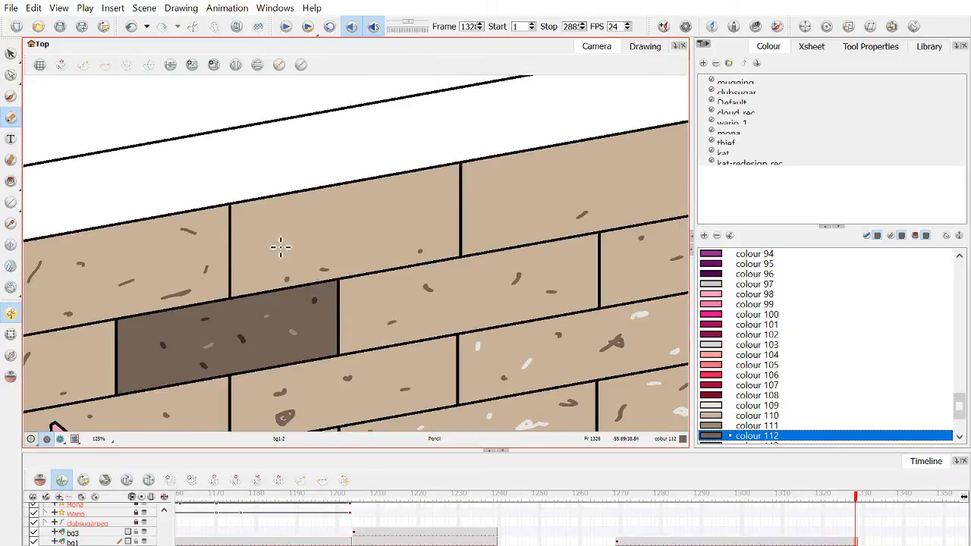
left_click_drag(321, 206, 332, 213)
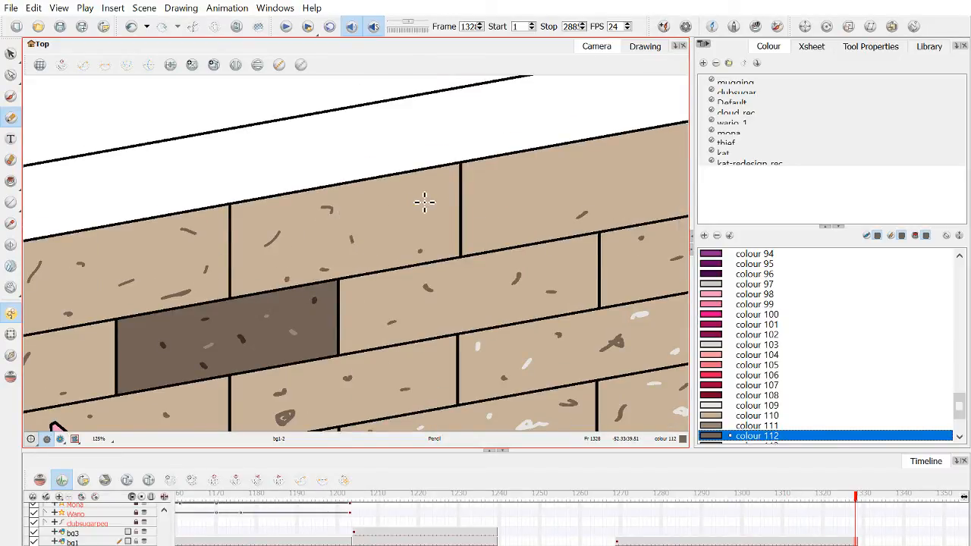
Finish the brown specks on the top row's third tan brick and add similar pencil specks to the fourth and fifth.
left_click_drag(406, 192, 420, 202)
mouse_move(428, 229)
left_mouse_down()
mouse_move(299, 273)
mouse_move(196, 276)
left_mouse_up()
mouse_move(258, 247)
left_mouse_down()
mouse_move(287, 221)
mouse_move(266, 247)
mouse_move(267, 265)
left_mouse_up()
key("ctrl+z")
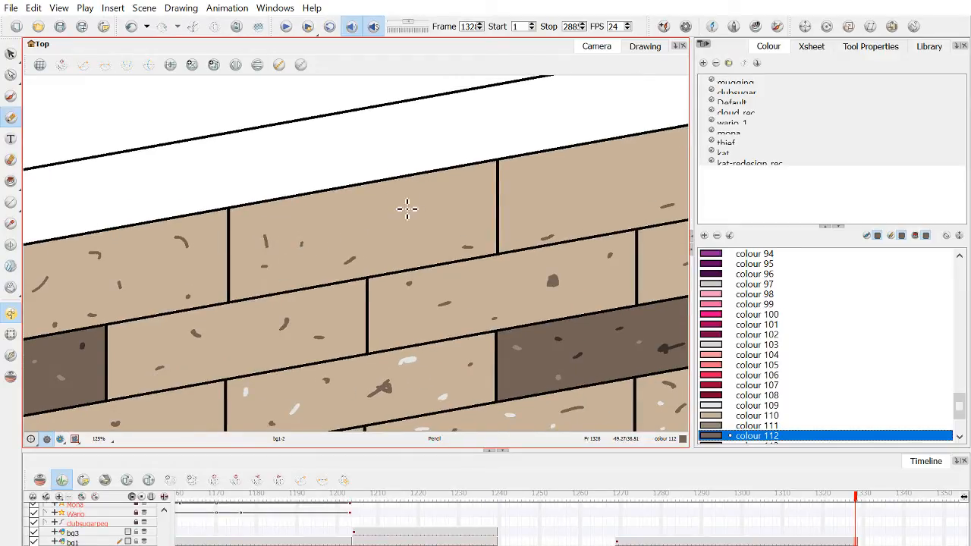
left_click_drag(400, 200, 380, 213)
left_click_drag(463, 201, 293, 265)
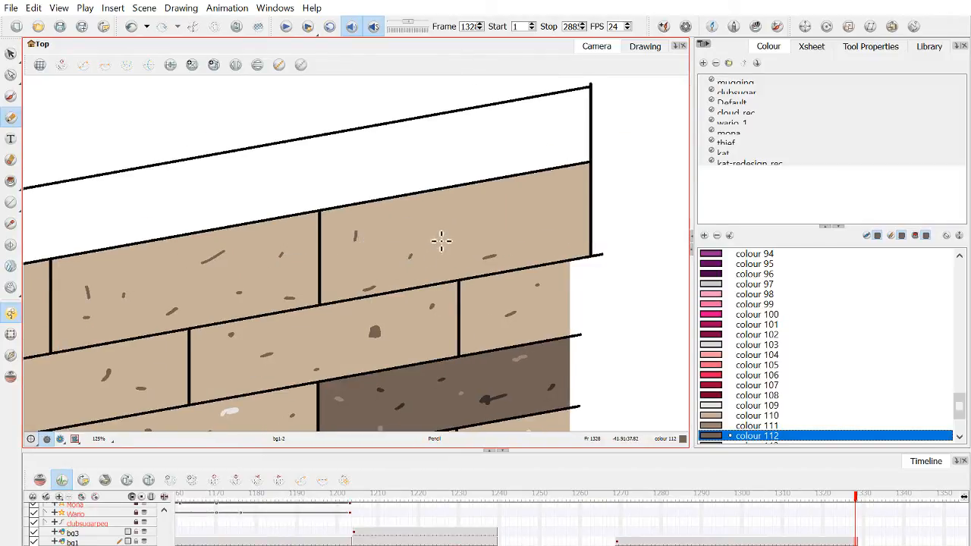
left_click_drag(474, 202, 478, 209)
scroll(552, 237, "down", 5)
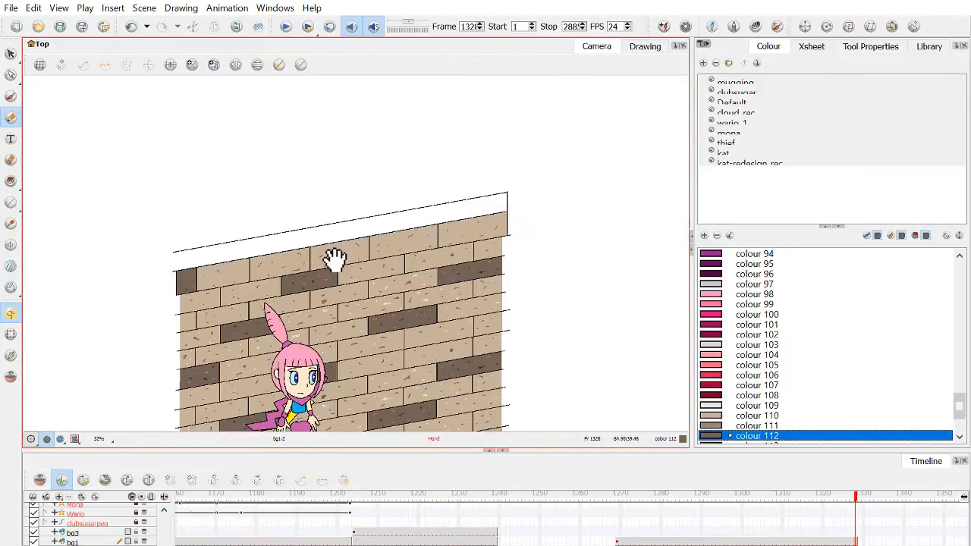
Pick the light colour 109 from a speck in the wall and draw light pencil specks on the top row's first two tan bricks.
scroll(336, 260, "up", 4)
scroll(300, 276, "up", 3)
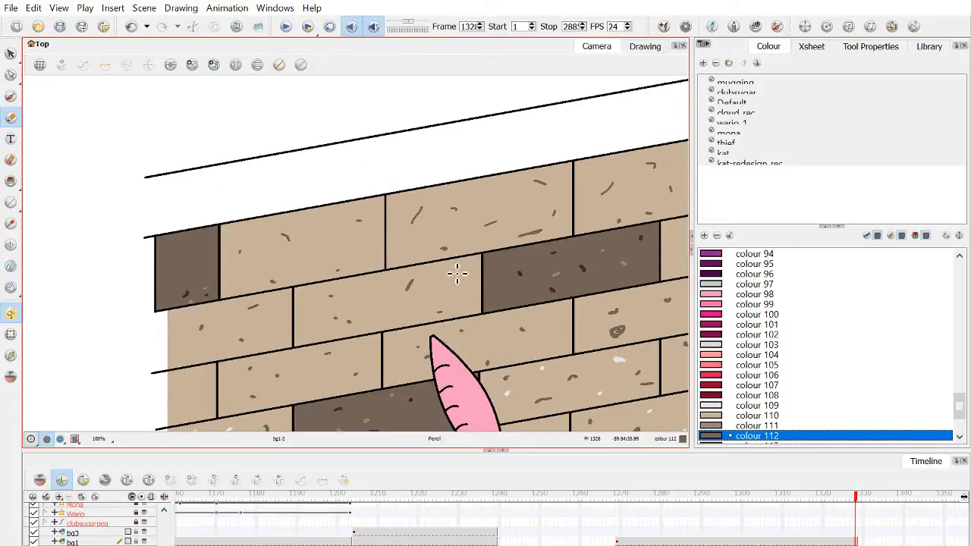
left_click(11, 224)
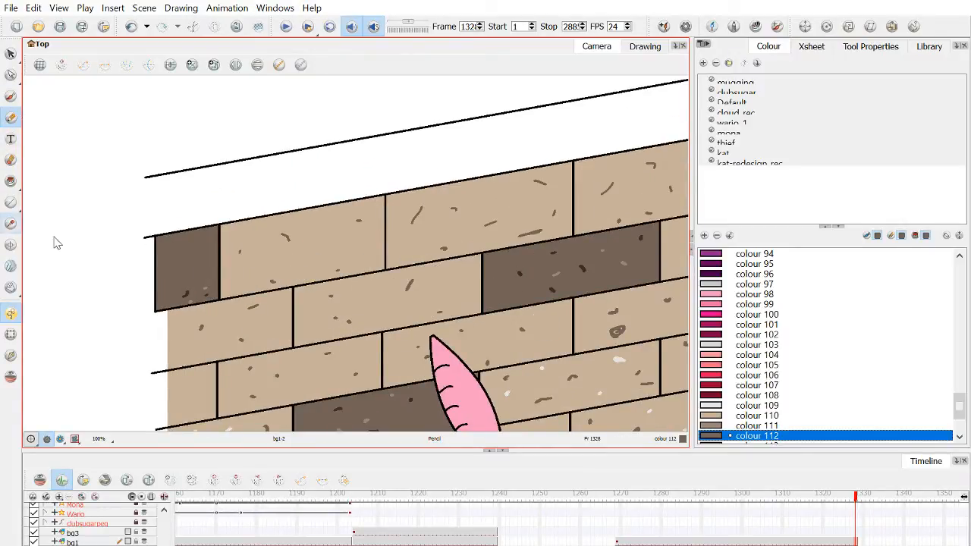
left_click(618, 361)
left_click(10, 118)
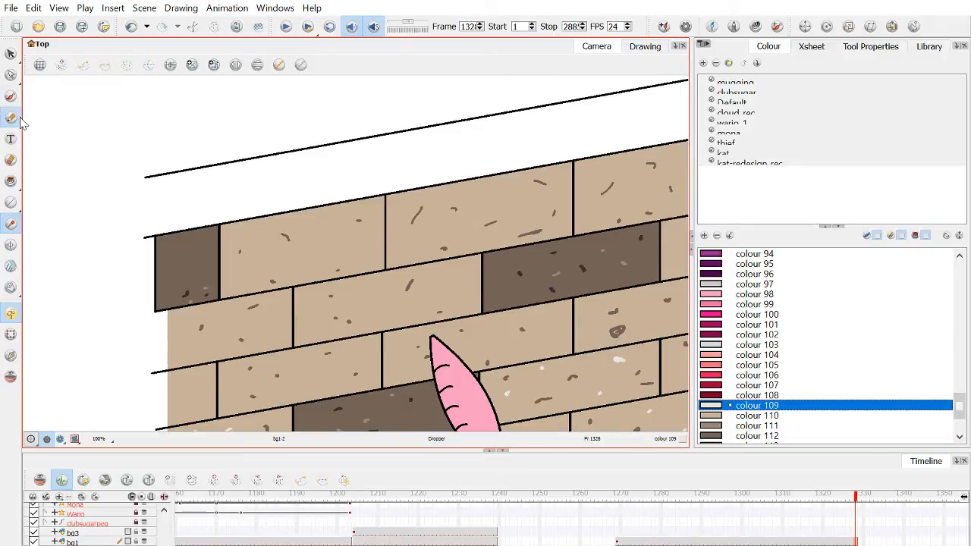
scroll(279, 225, "up", 2)
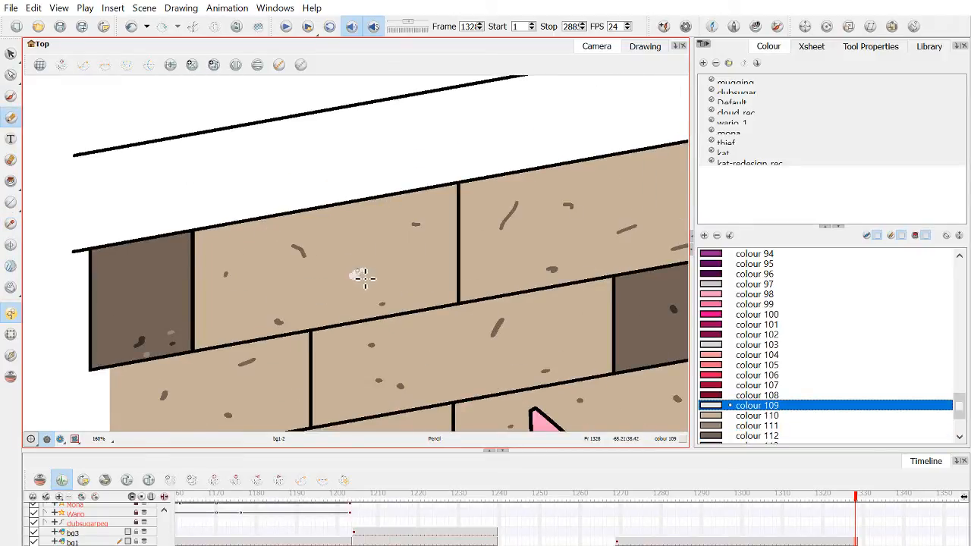
scroll(364, 278, "down", 2)
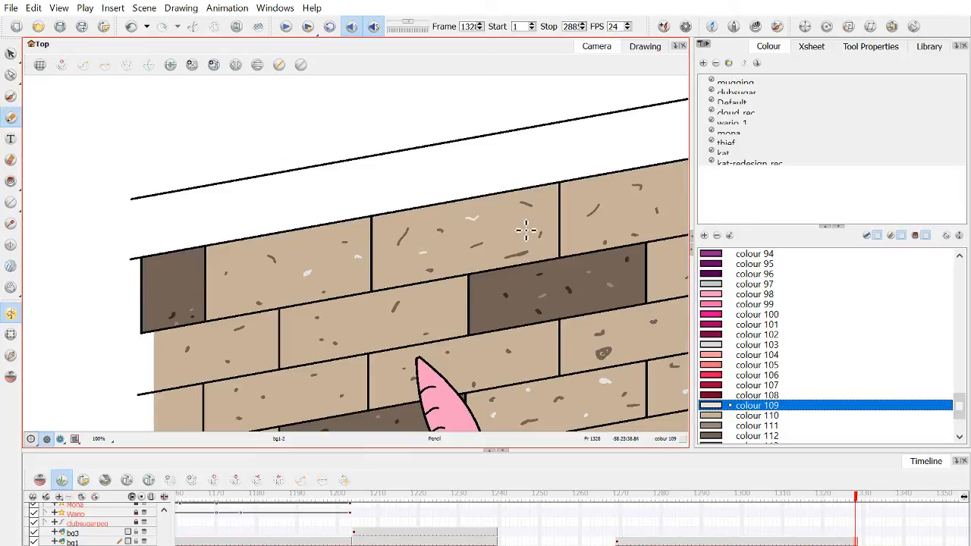
Add light pencil specks in colour 109 to the third, fourth and fifth tan bricks of the top row.
left_click_drag(372, 245, 219, 262)
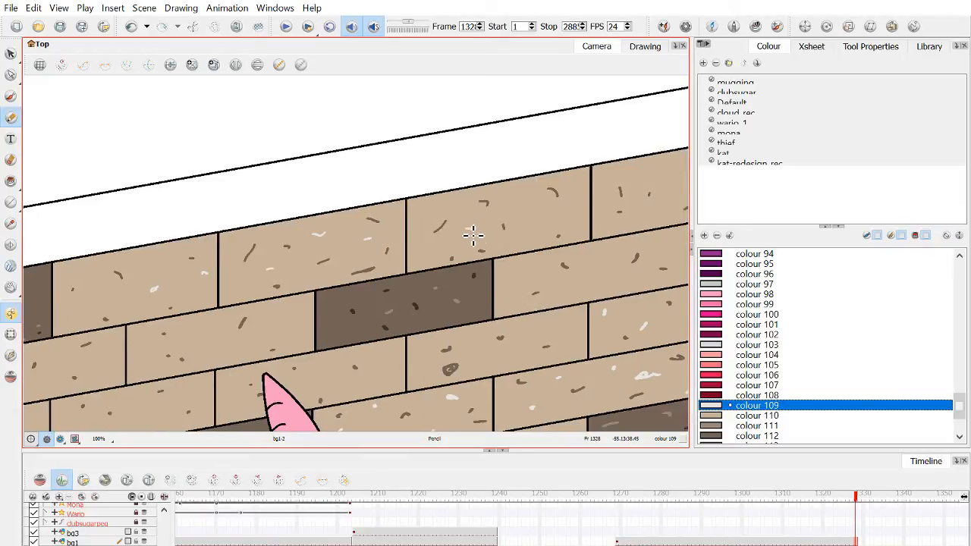
left_click_drag(434, 203, 442, 201)
left_click_drag(523, 202, 530, 206)
left_click_drag(544, 230, 343, 260)
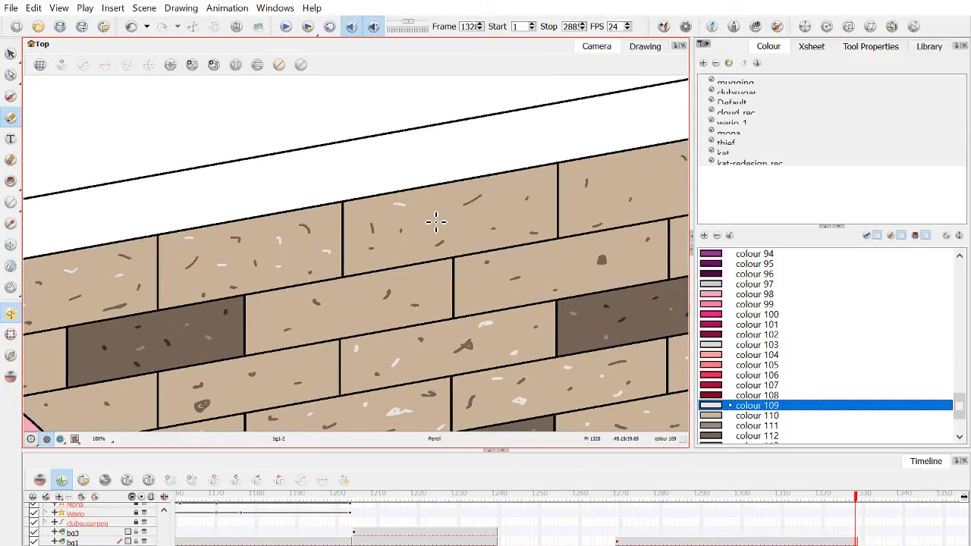
left_click_drag(429, 216, 437, 214)
left_click_drag(390, 253, 398, 250)
left_click_drag(528, 192, 336, 239)
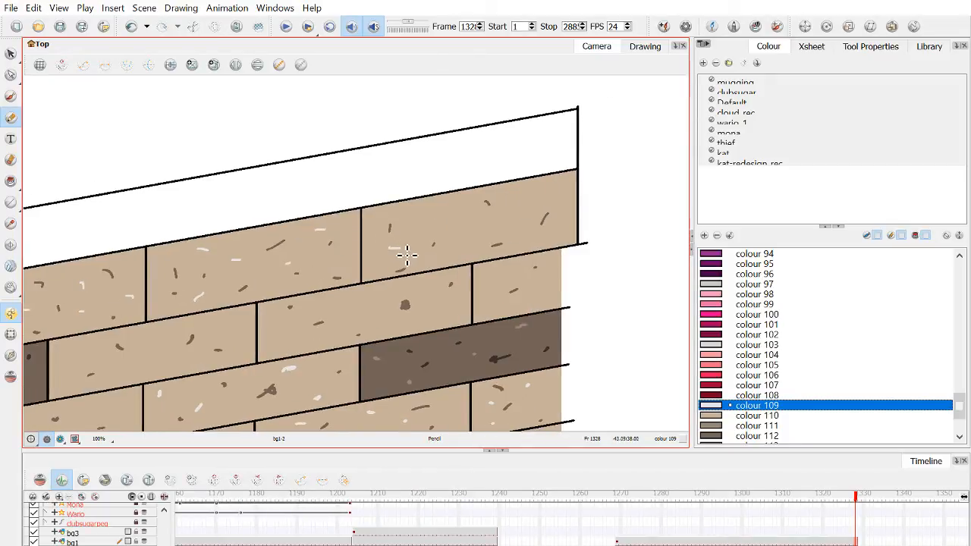
left_click_drag(473, 216, 474, 221)
scroll(445, 245, "down", 1)
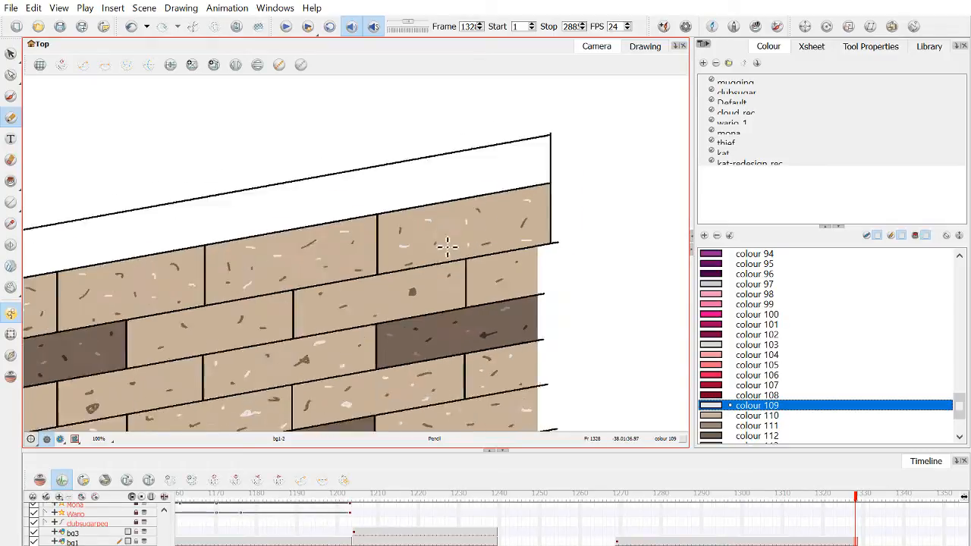
left_click_drag(106, 315, 245, 291)
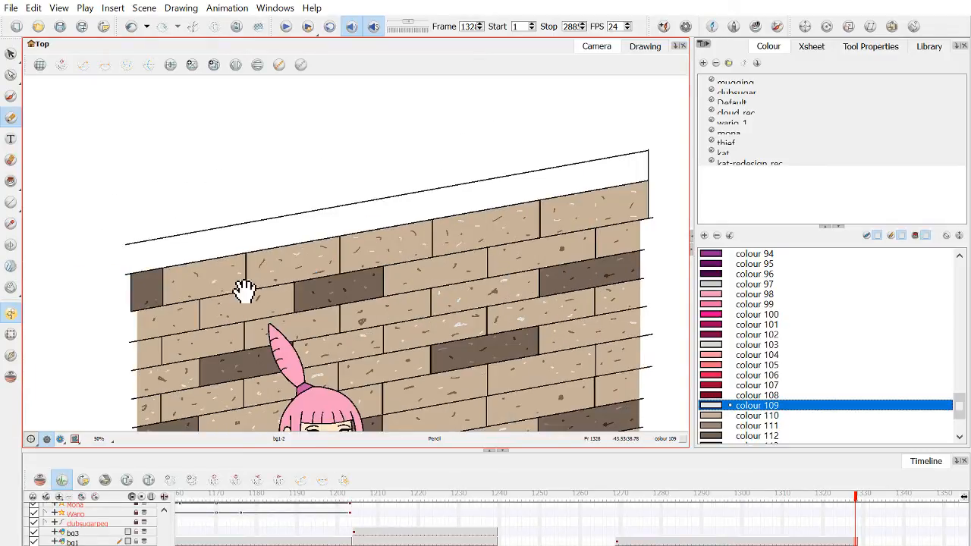
Close the left end of the white band above the bricks with a vertical line in the Default Line colour.
scroll(106, 240, "up", 1)
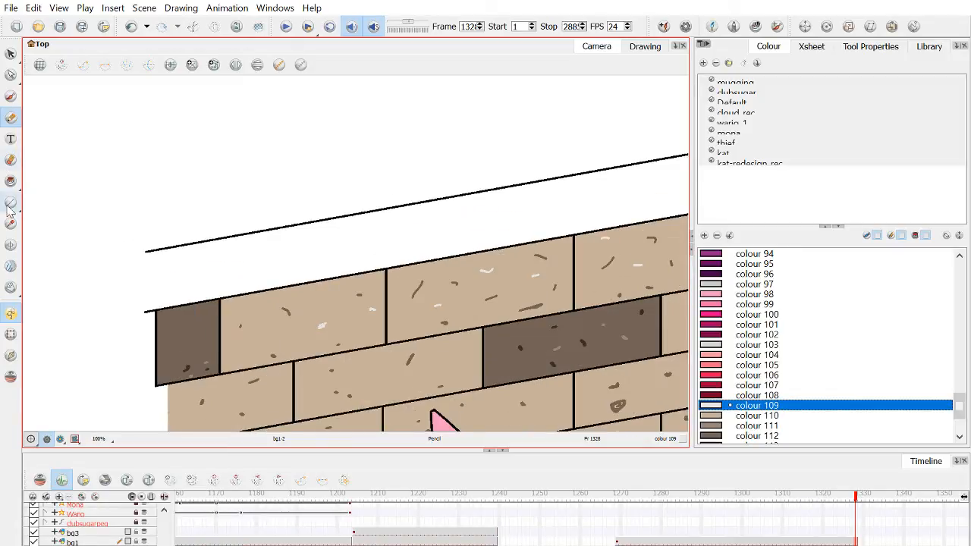
left_click(11, 202)
scroll(805, 334, "up", 20)
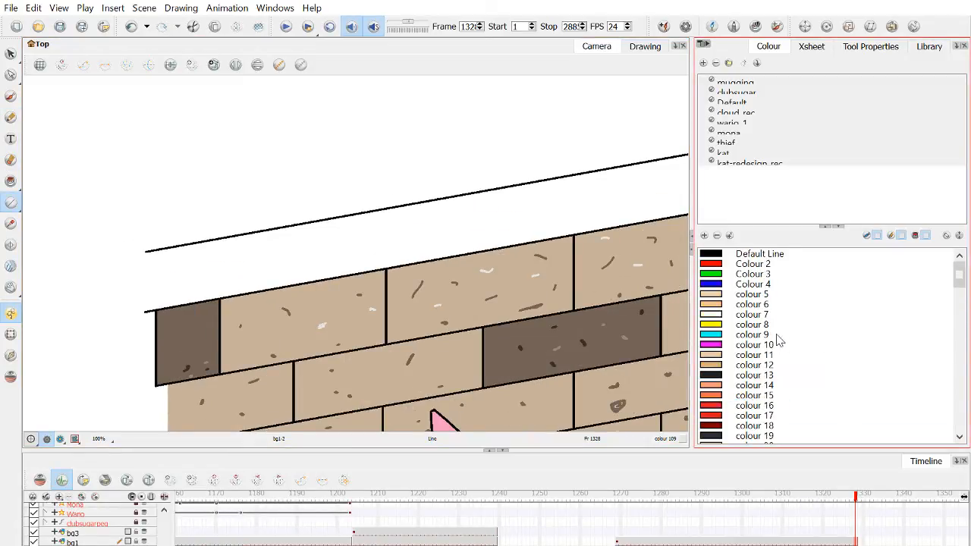
left_click(748, 257)
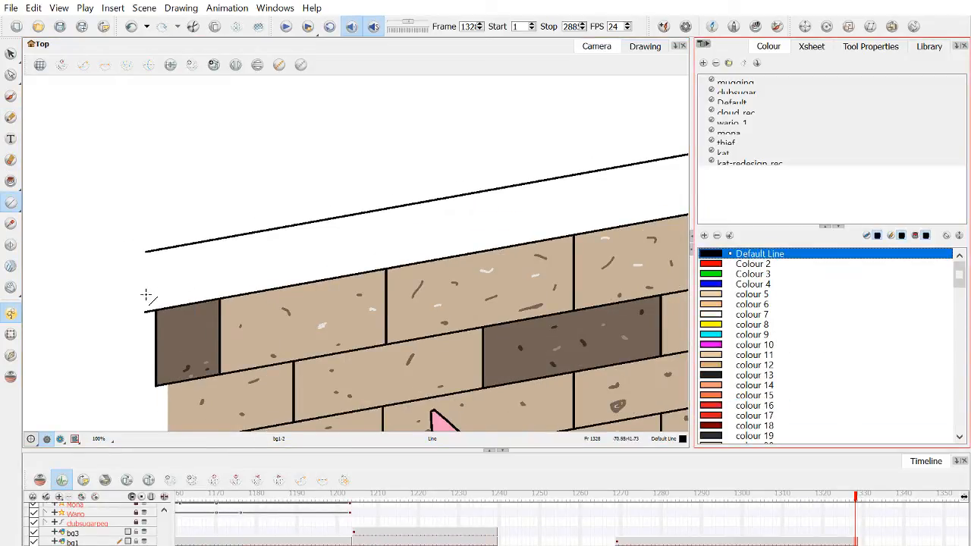
scroll(146, 295, "up", 2)
left_click_drag(154, 334, 164, 230)
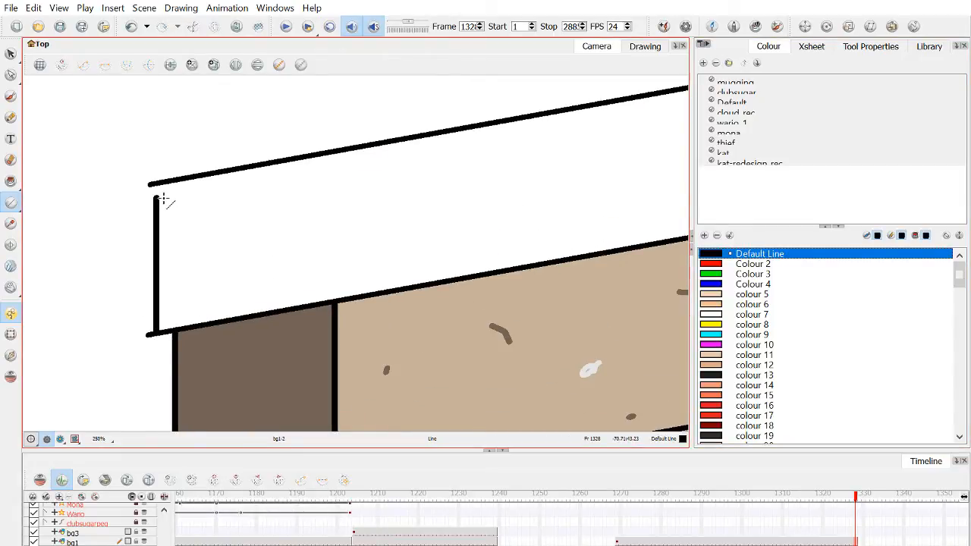
Draw a long straight line from the band's upper right corner, sloping up and to the left as a roof edge.
scroll(190, 203, "down", 3)
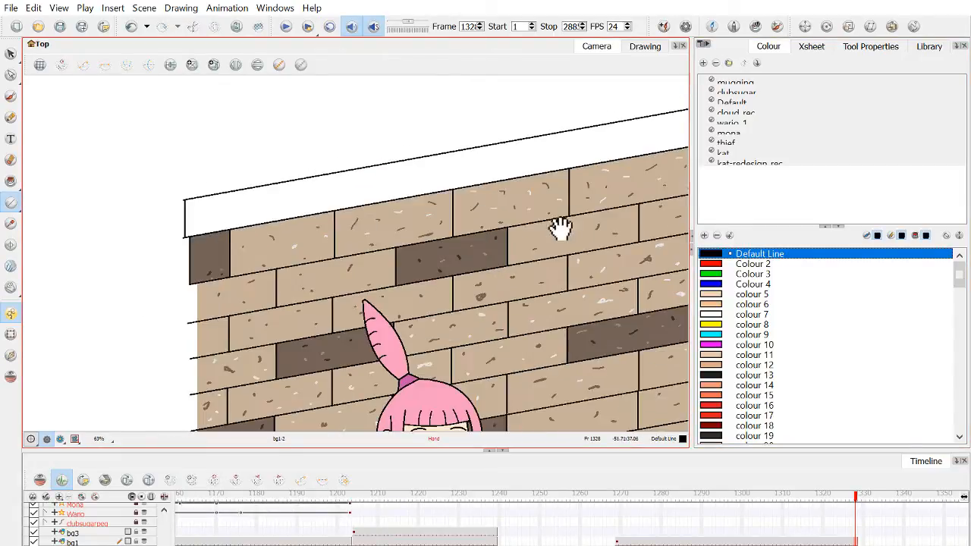
left_click_drag(562, 228, 206, 340)
scroll(253, 306, "down", 1)
left_click_drag(334, 273, 535, 290)
scroll(606, 274, "up", 2)
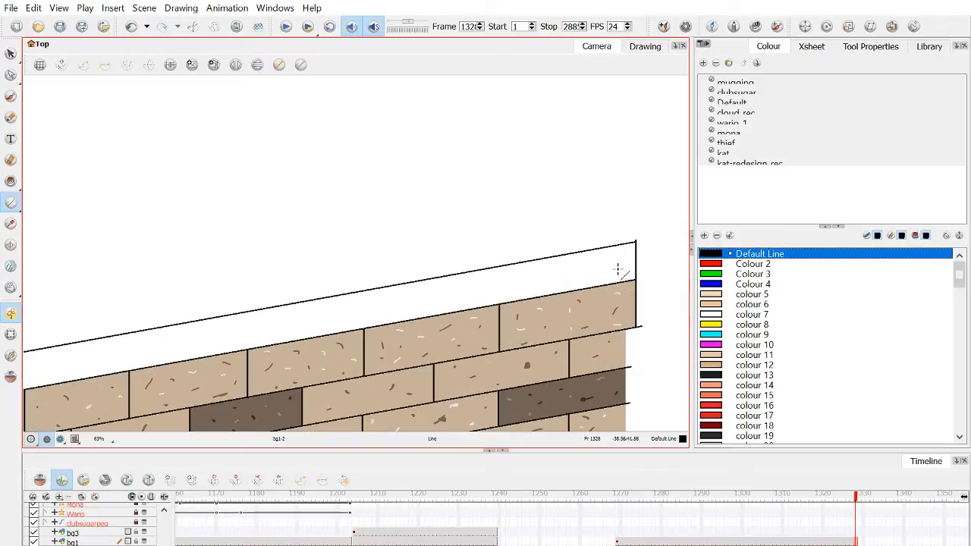
scroll(621, 282, "down", 4)
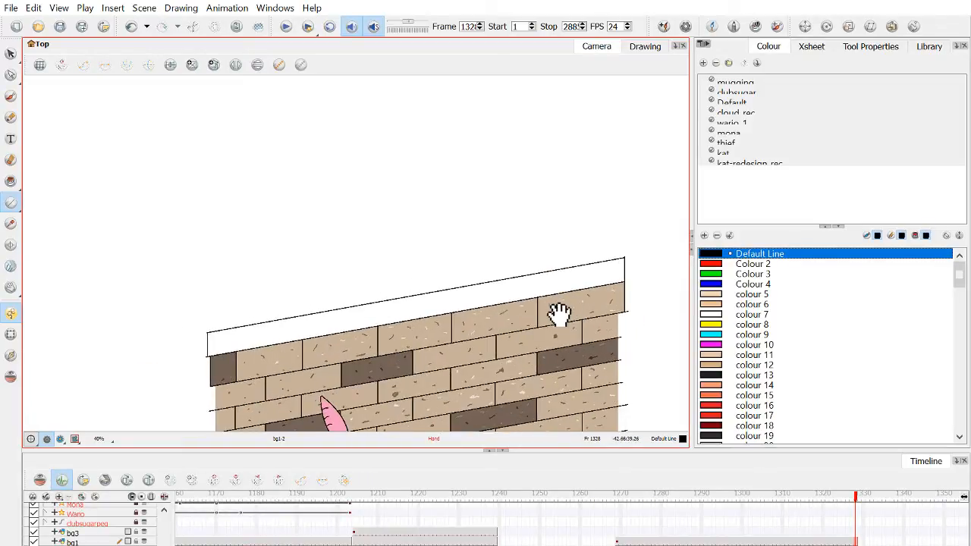
scroll(513, 345, "up", 1)
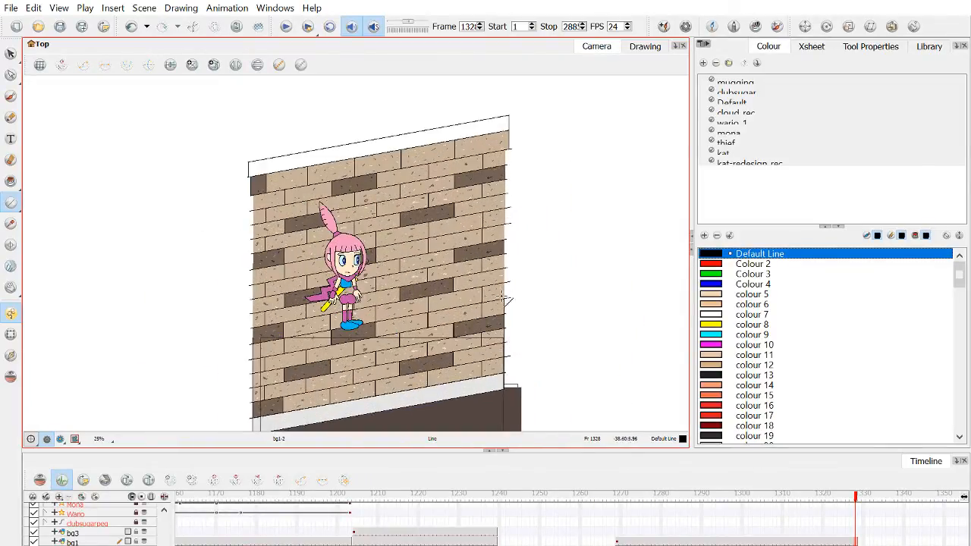
left_click_drag(516, 174, 527, 285)
scroll(510, 234, "up", 1)
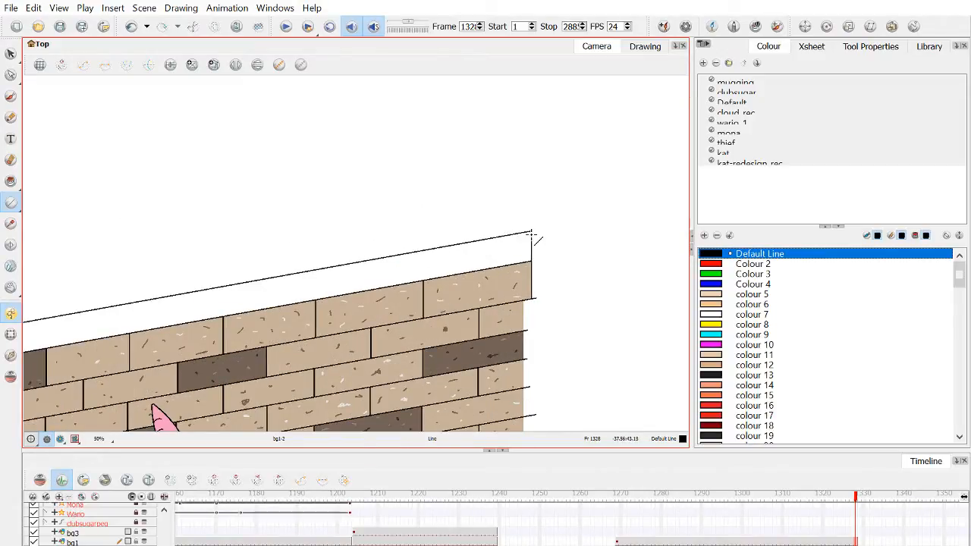
left_click_drag(407, 156, 182, 66)
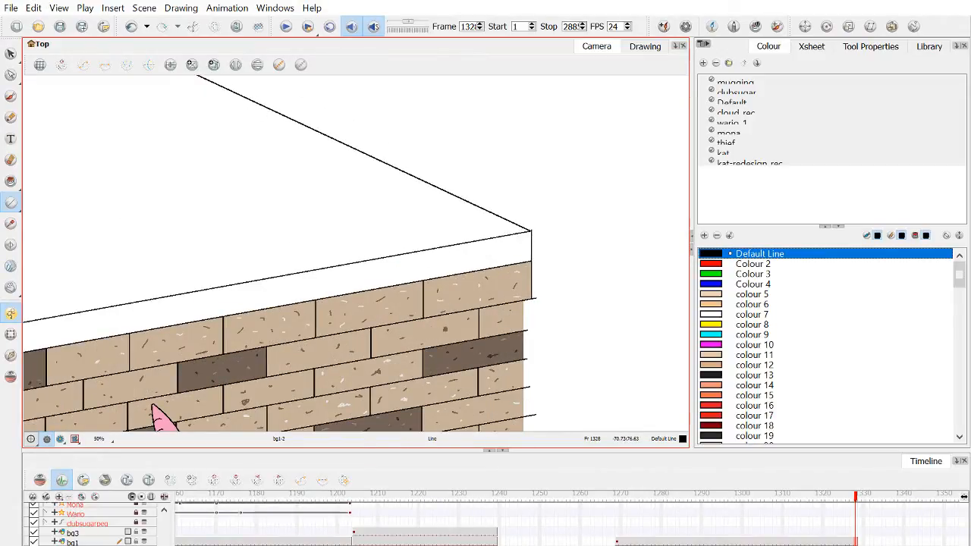
Draw a long vertical line straight up from the band's upper left corner.
scroll(341, 254, "down", 1)
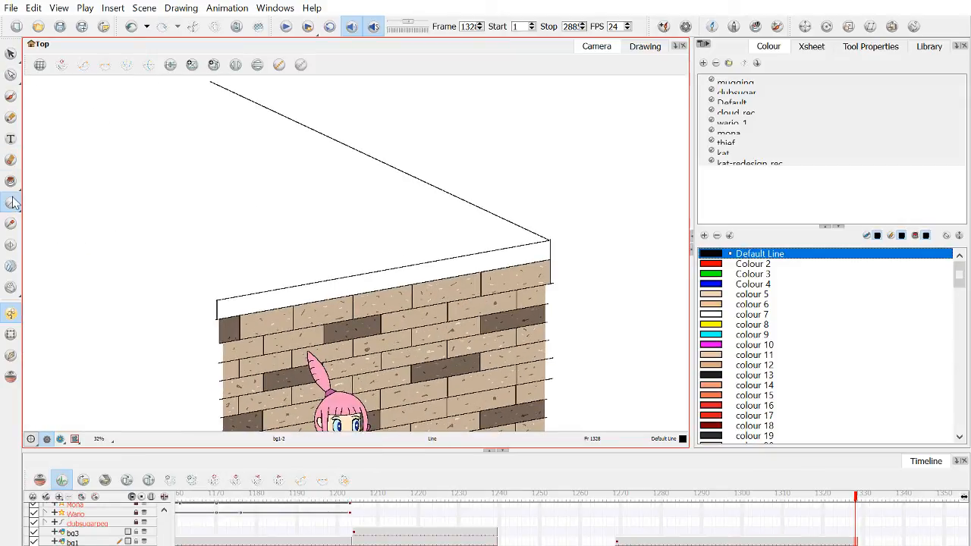
scroll(221, 317, "up", 2)
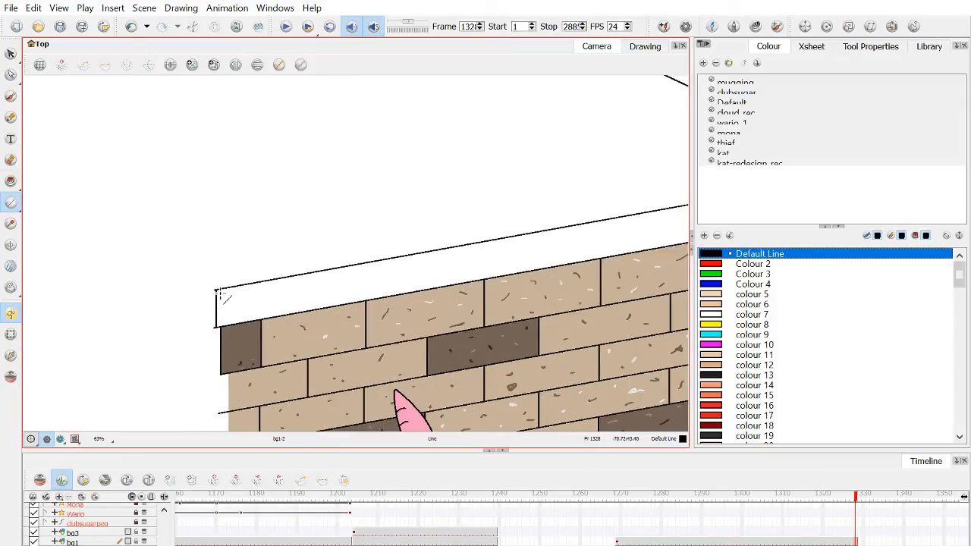
left_click_drag(217, 290, 216, 74)
scroll(283, 182, "down", 2)
left_click_drag(290, 203, 281, 249)
scroll(406, 217, "up", 1)
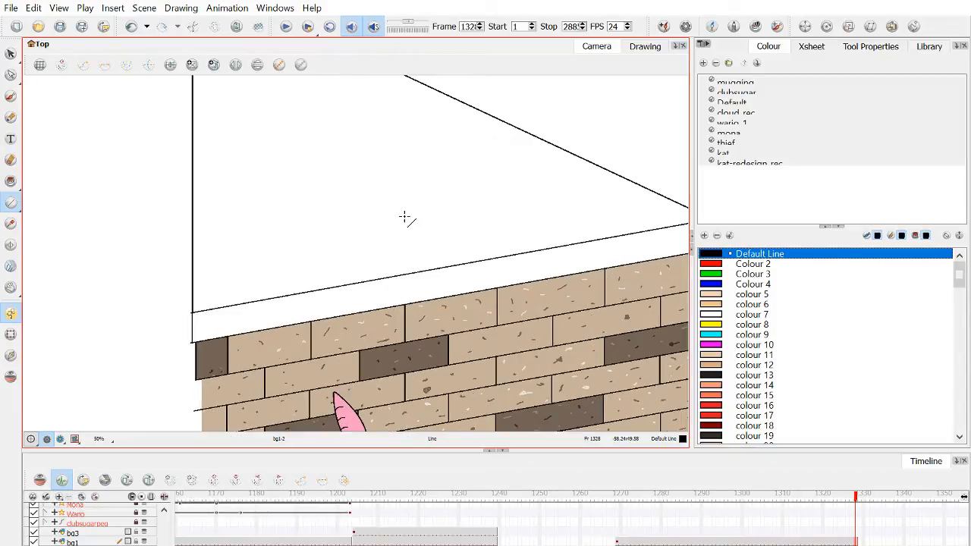
Draw a slightly slanted line from the sloping roof edge leftward across the vertical line to bound the roof area.
left_click_drag(426, 210, 379, 199)
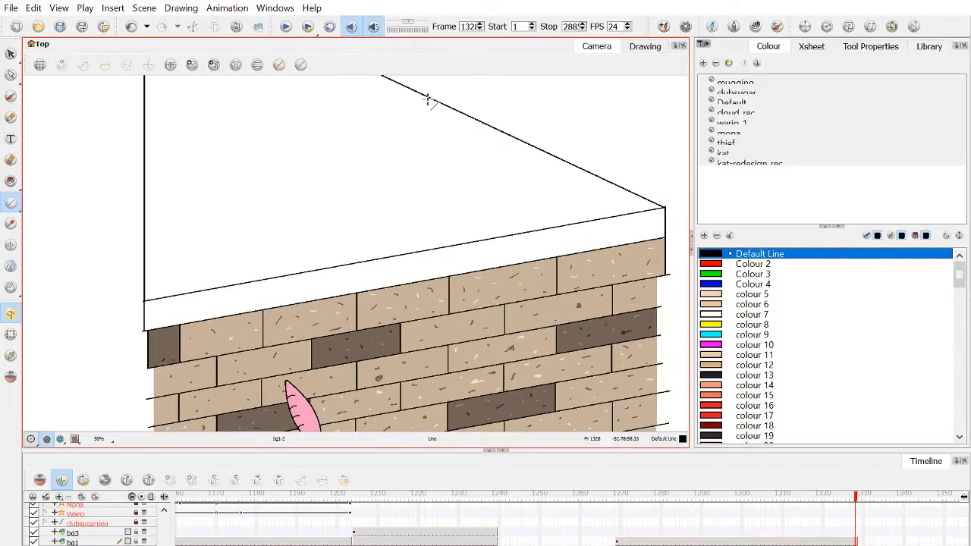
left_click_drag(439, 109, 51, 165)
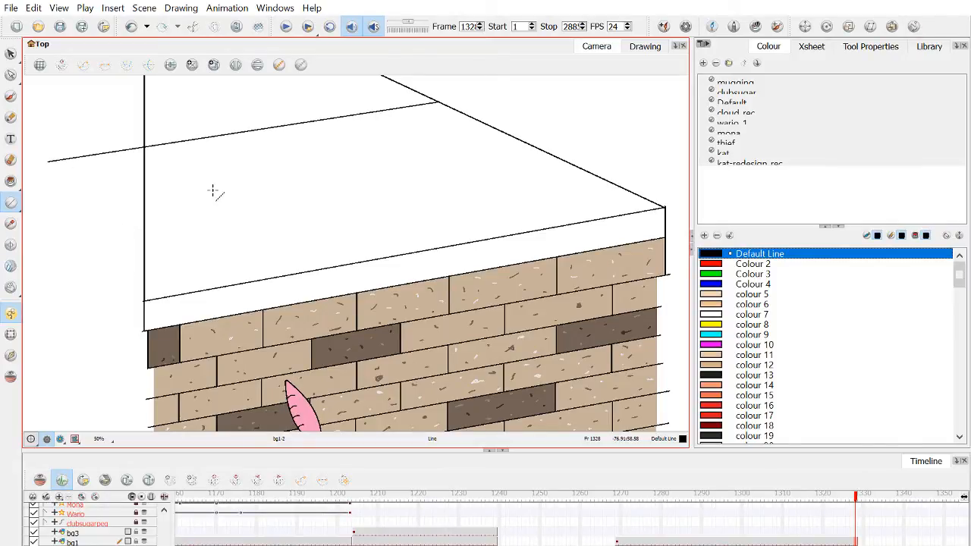
scroll(213, 191, "down", 2)
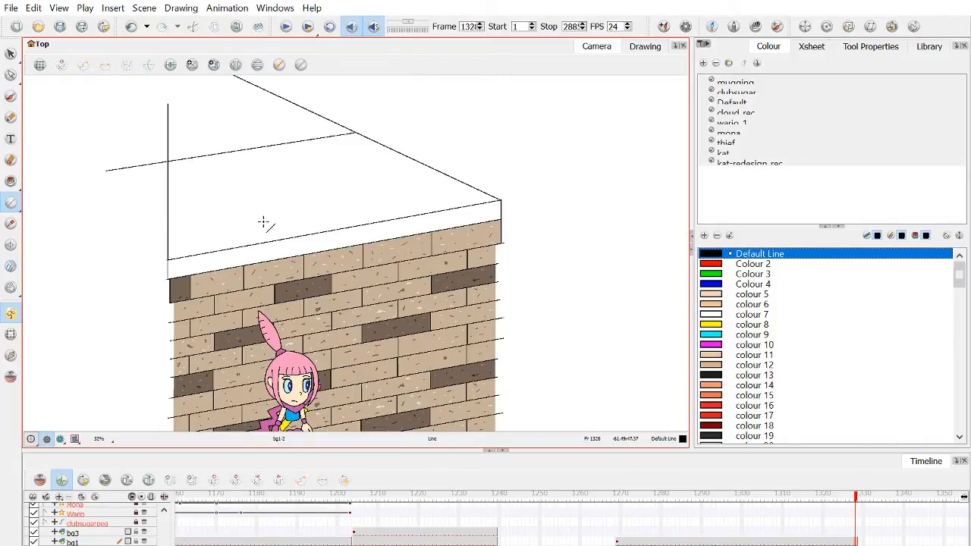
Fill the white band above the brick wall with colour 115 using the Paint tool.
scroll(263, 222, "up", 2)
scroll(740, 362, "down", 4)
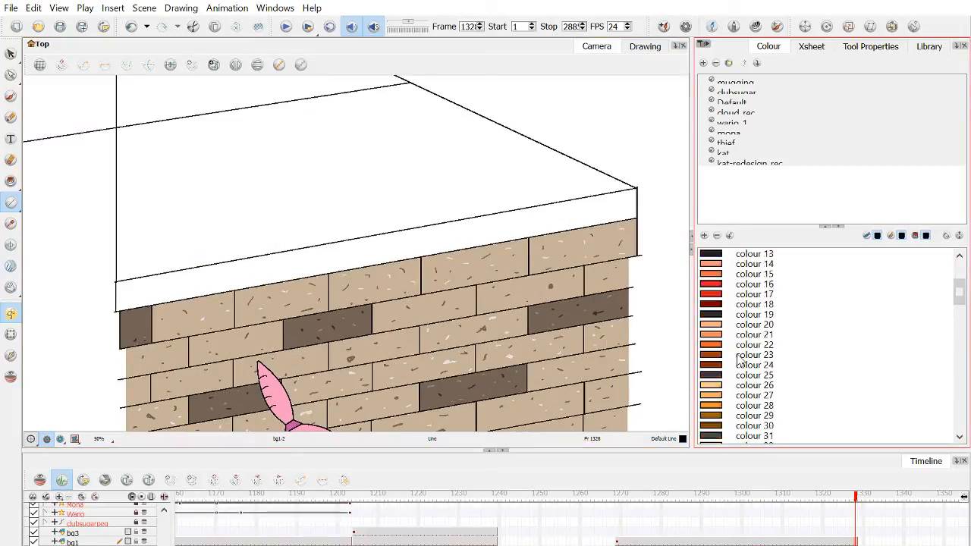
scroll(740, 362, "down", 20)
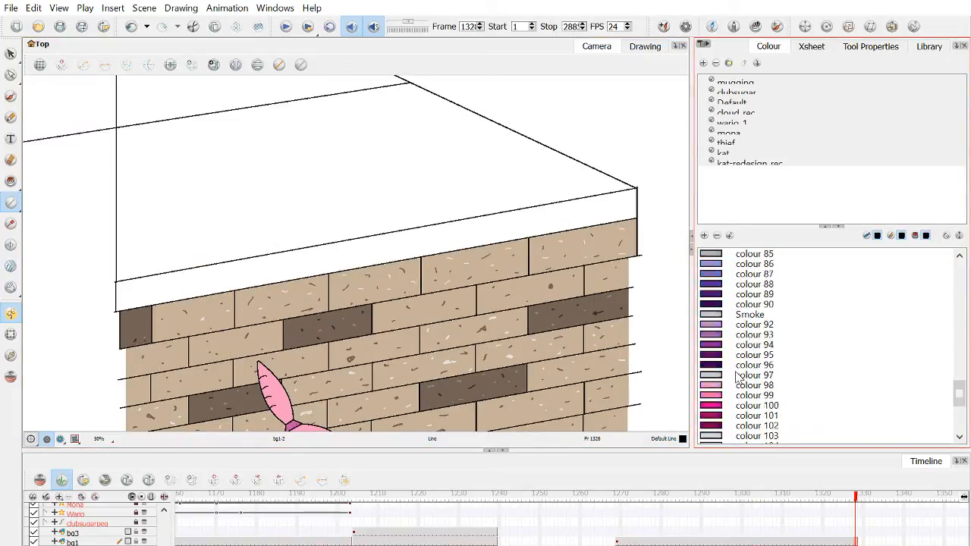
scroll(737, 378, "down", 6)
left_click(731, 389)
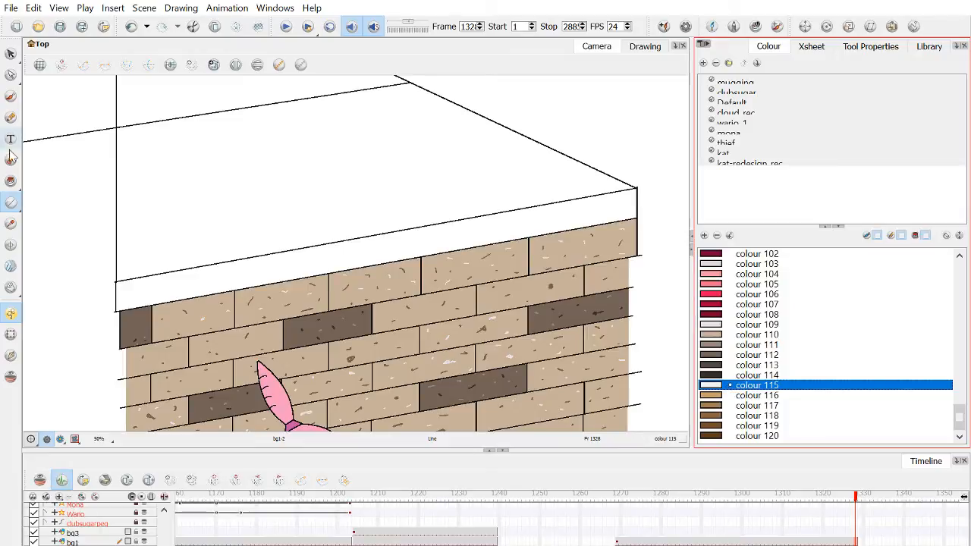
left_click(11, 180)
left_click(214, 282)
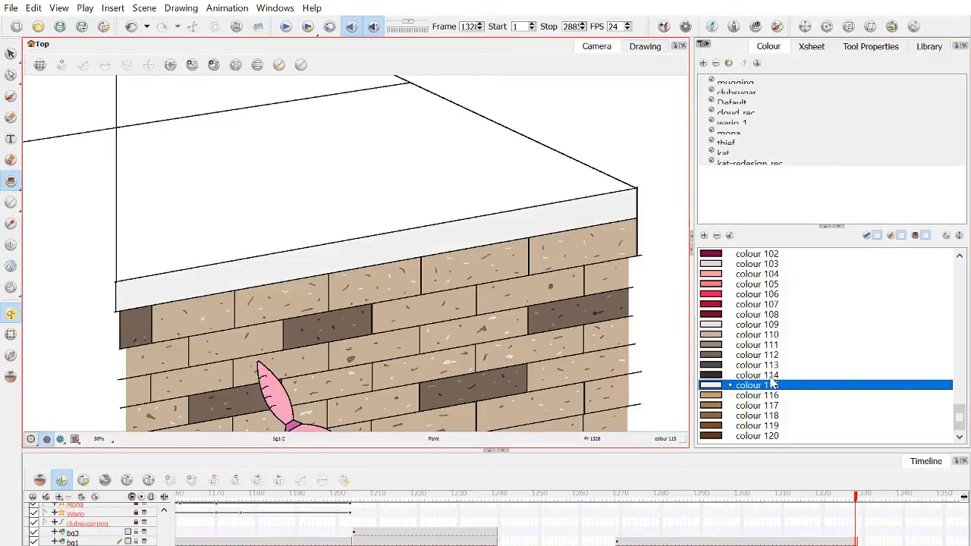
Try filling the roof area above the band with the dark colour 113, then undo the fill.
left_click(737, 375)
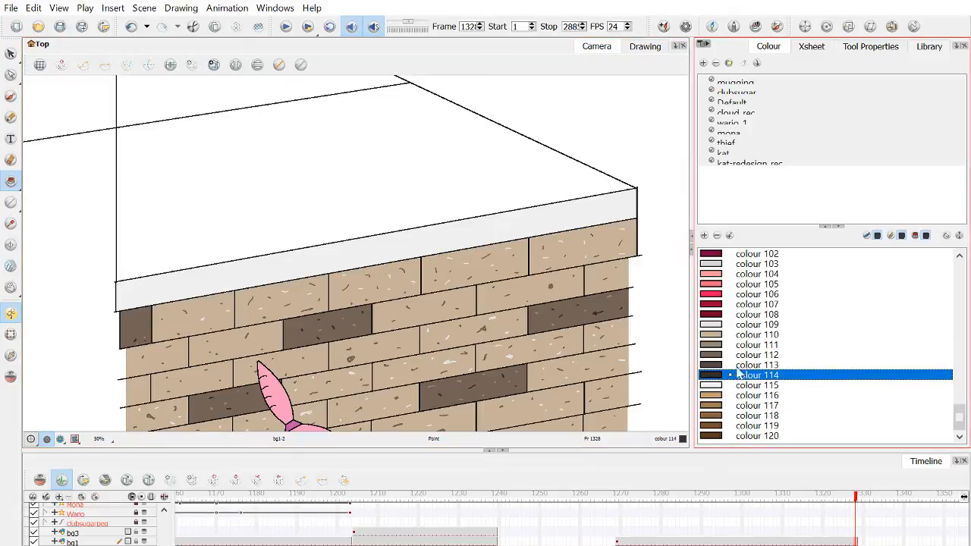
left_click(737, 365)
left_click(450, 175)
key("ctrl+z")
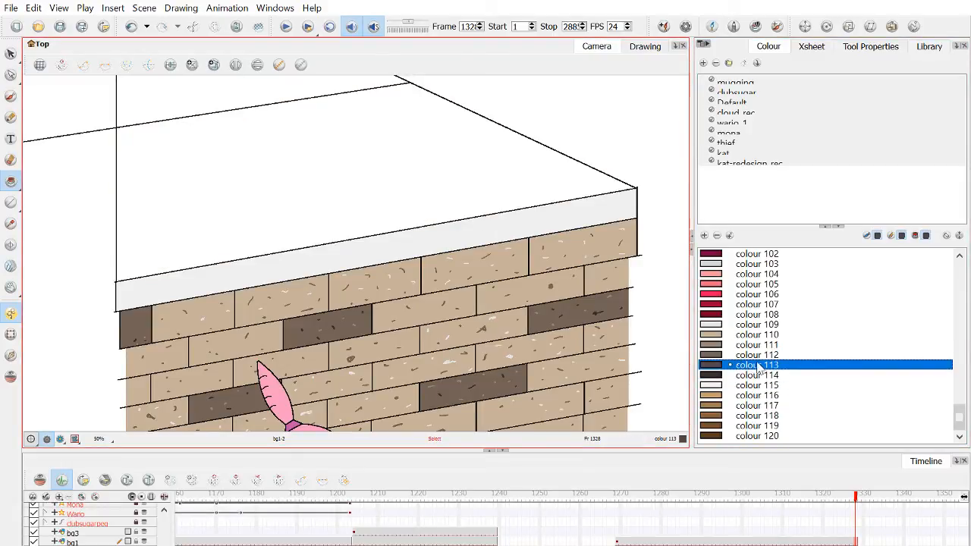
Fill the roof area above the light band with colour 112.
scroll(764, 377, "up", 1)
left_click(752, 386)
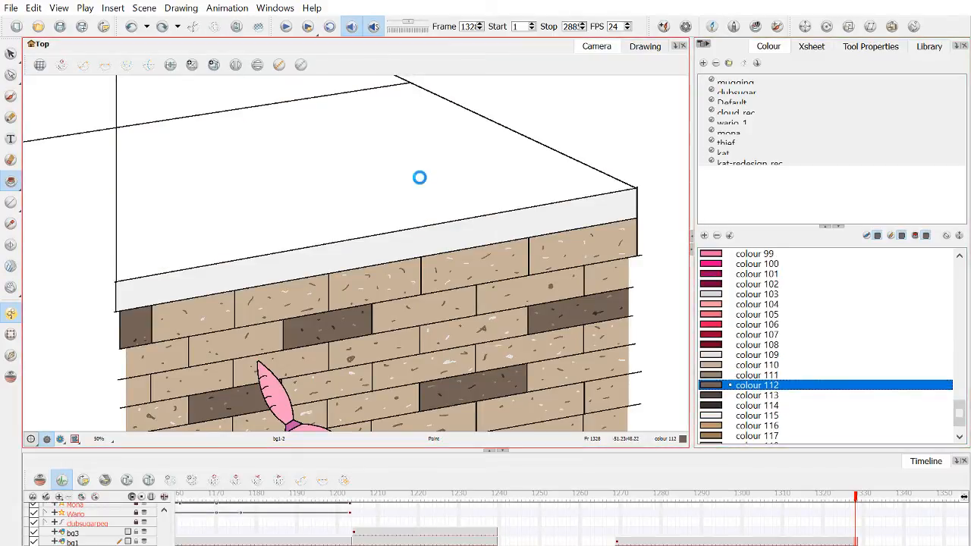
left_click(440, 199)
scroll(325, 211, "down", 1)
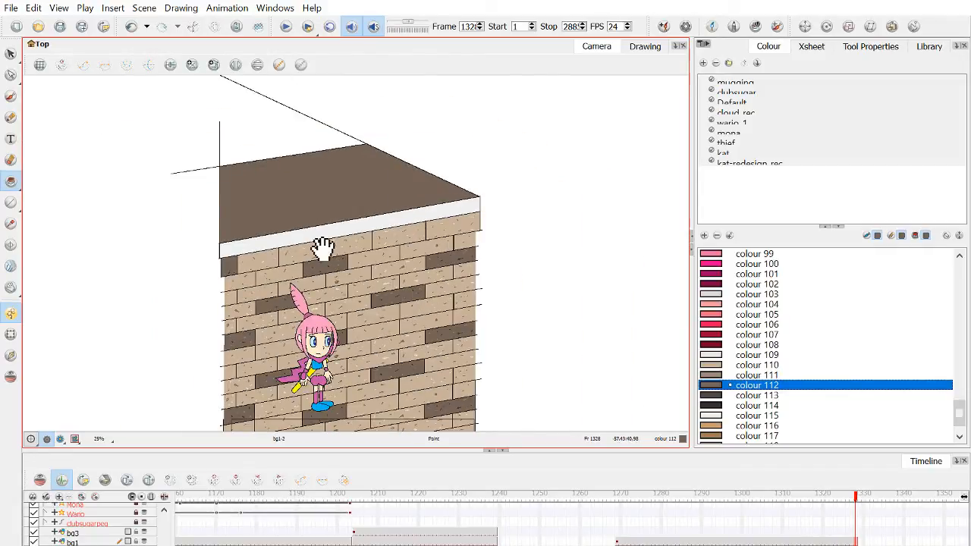
Sample the dark speck colour 114 from a dark brown brick with the Dropper tool.
left_click(10, 223)
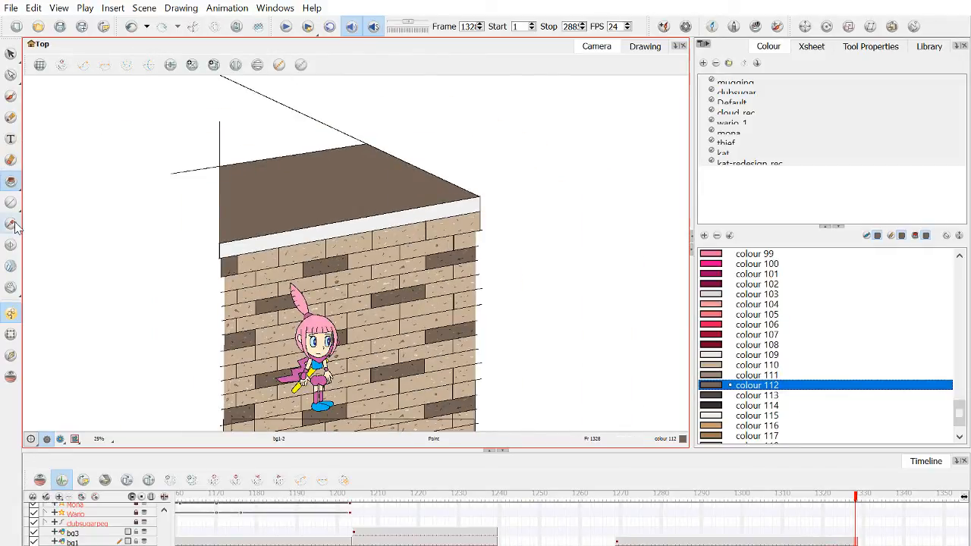
scroll(278, 281, "up", 2)
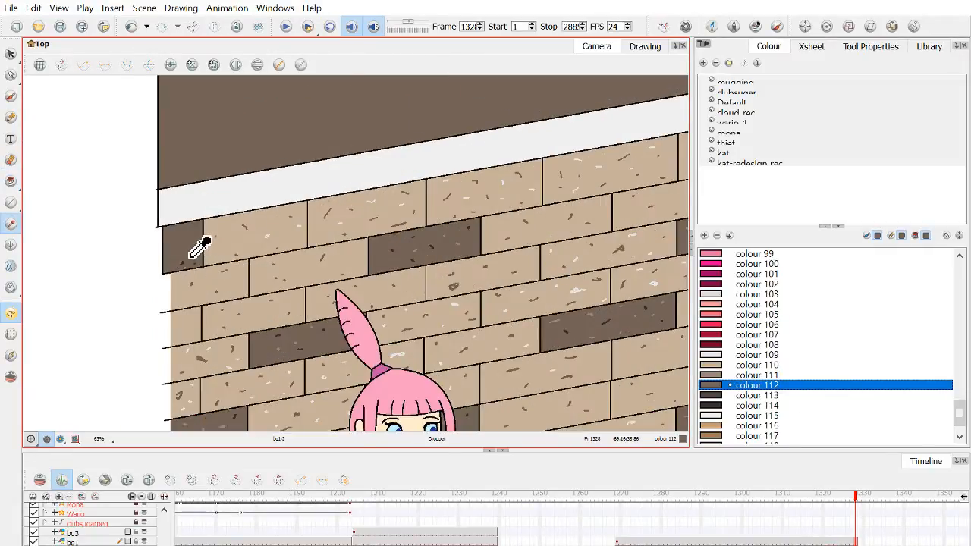
left_click(10, 117)
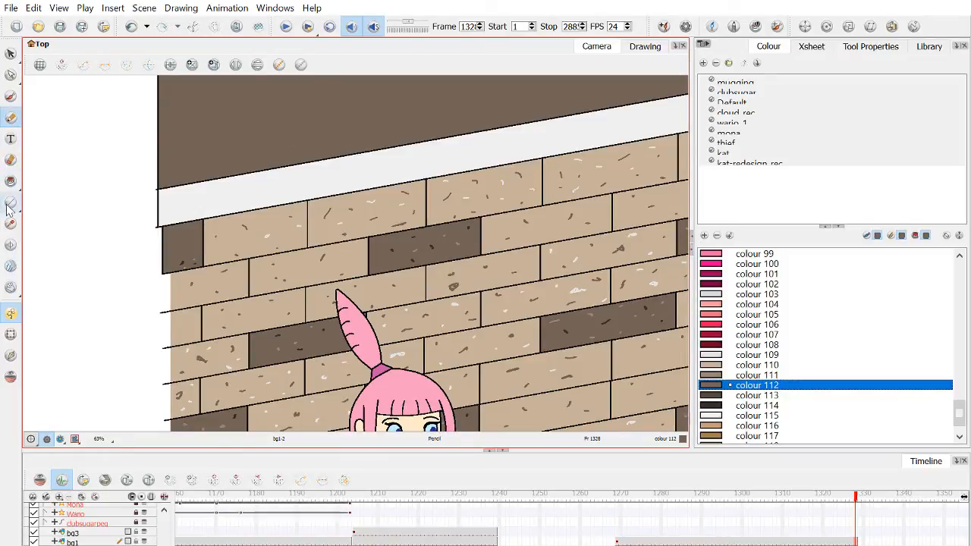
left_click(18, 222)
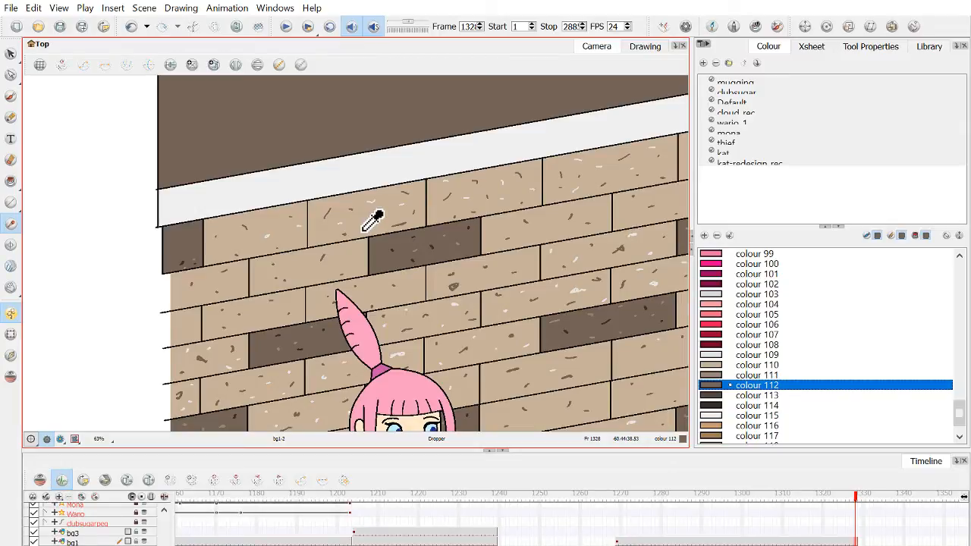
scroll(449, 238, "up", 6)
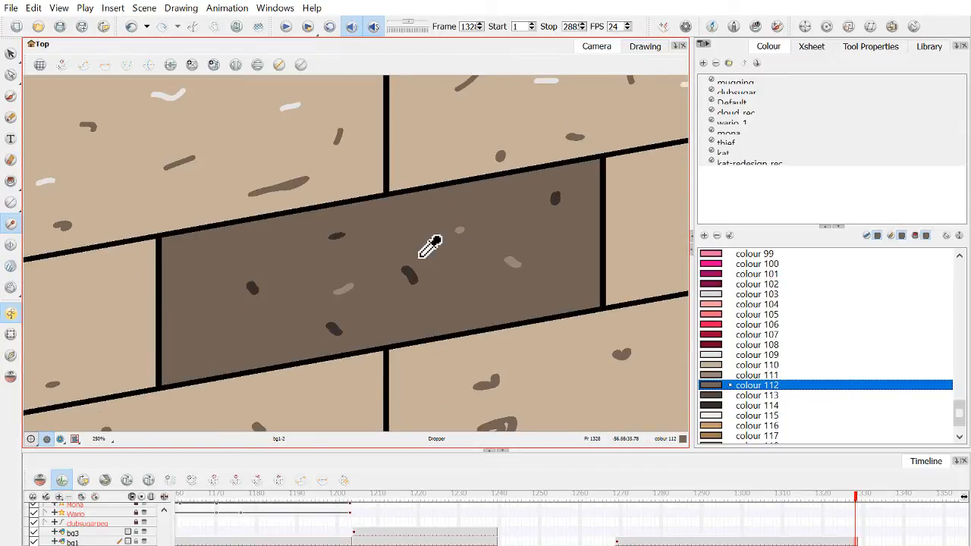
scroll(418, 275, "down", 1)
scroll(444, 250, "down", 3)
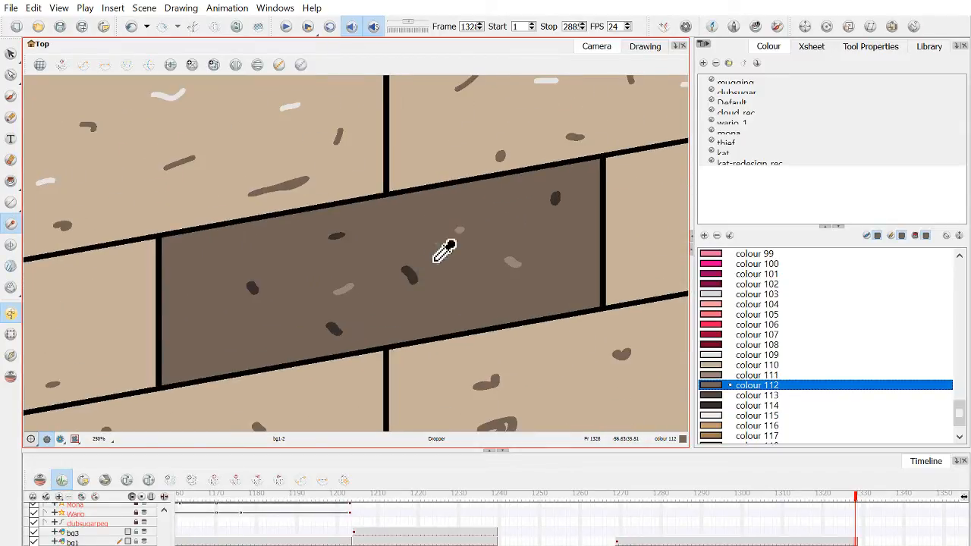
scroll(455, 254, "down", 2)
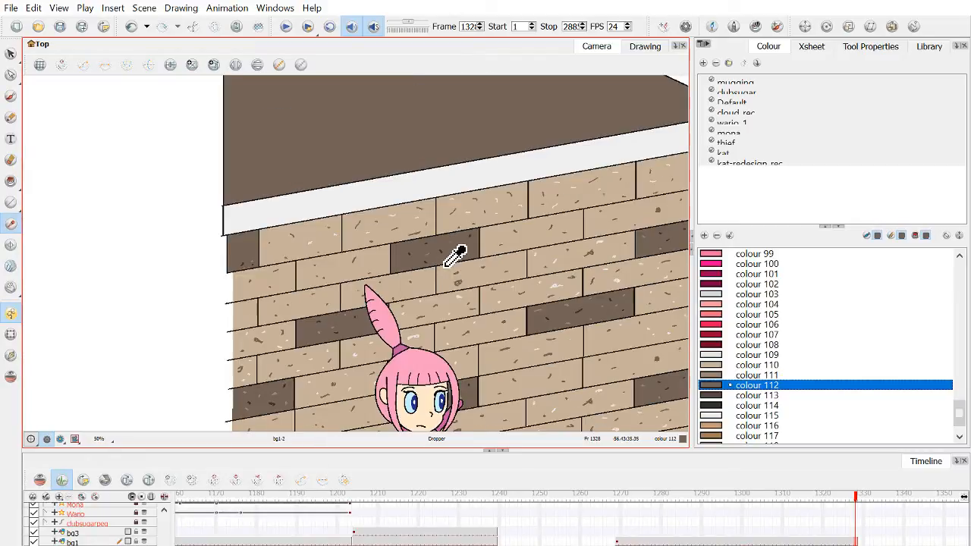
key("space")
left_click_drag(387, 245, 408, 242)
scroll(407, 243, "down", 2)
left_click_drag(423, 322, 444, 305)
scroll(426, 241, "up", 1)
scroll(426, 241, "up", 1)
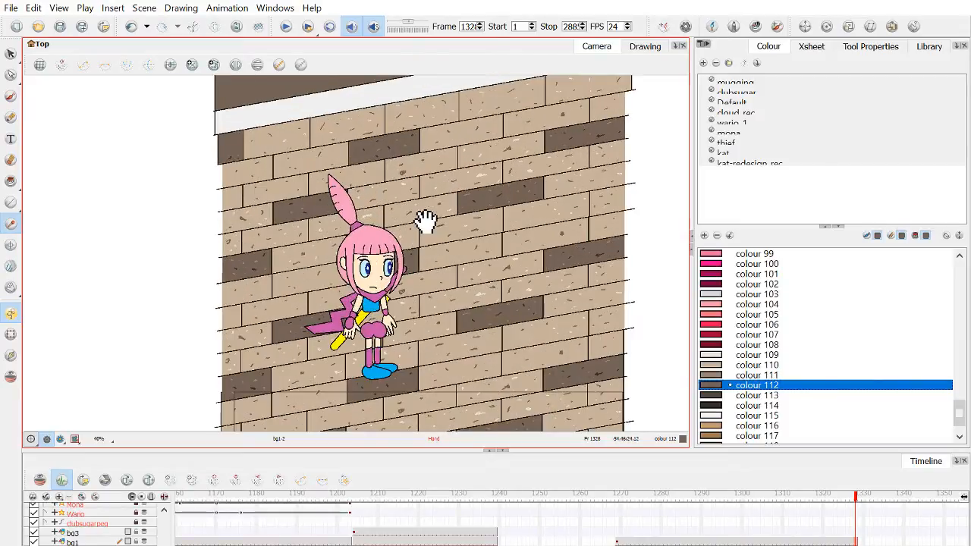
left_click_drag(427, 217, 425, 265)
scroll(436, 278, "up", 1)
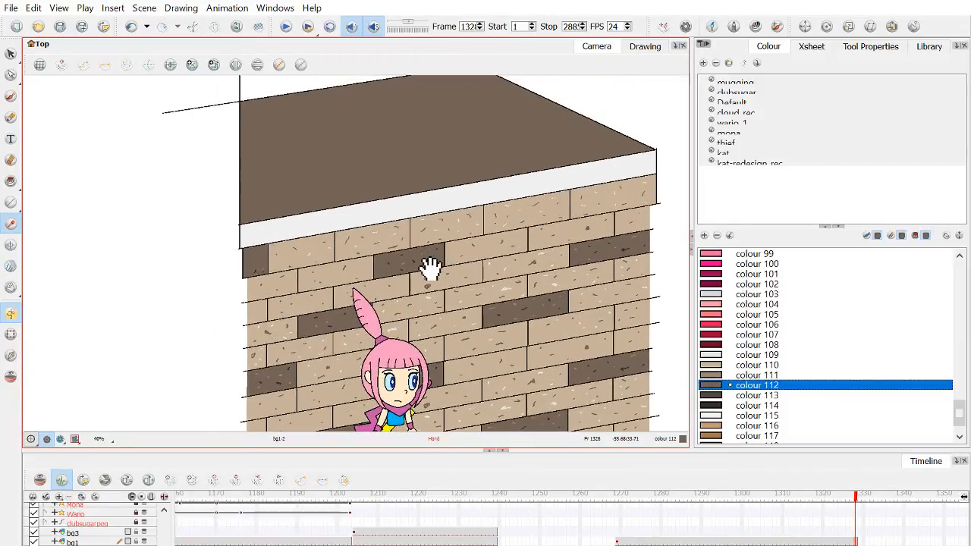
left_click_drag(432, 224, 429, 245)
scroll(448, 279, "up", 5)
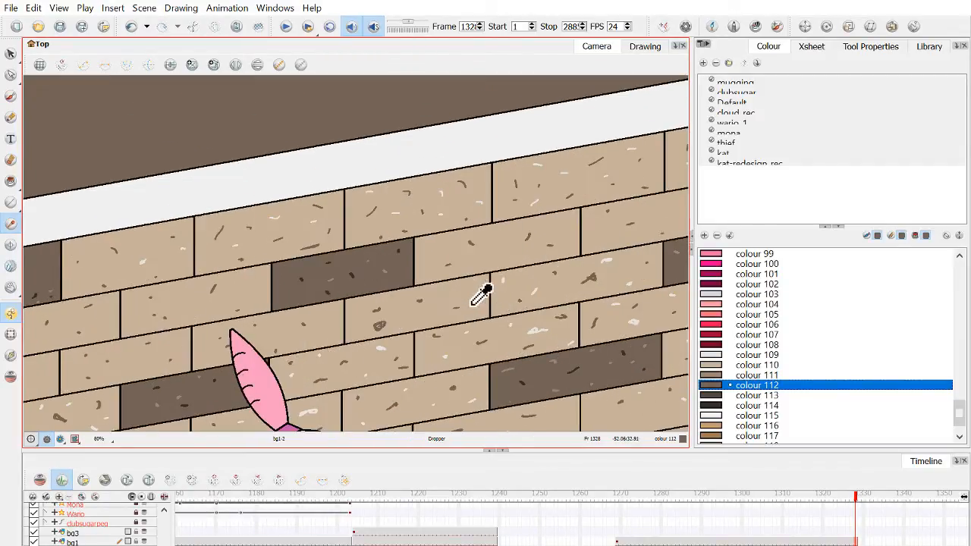
left_click(357, 262)
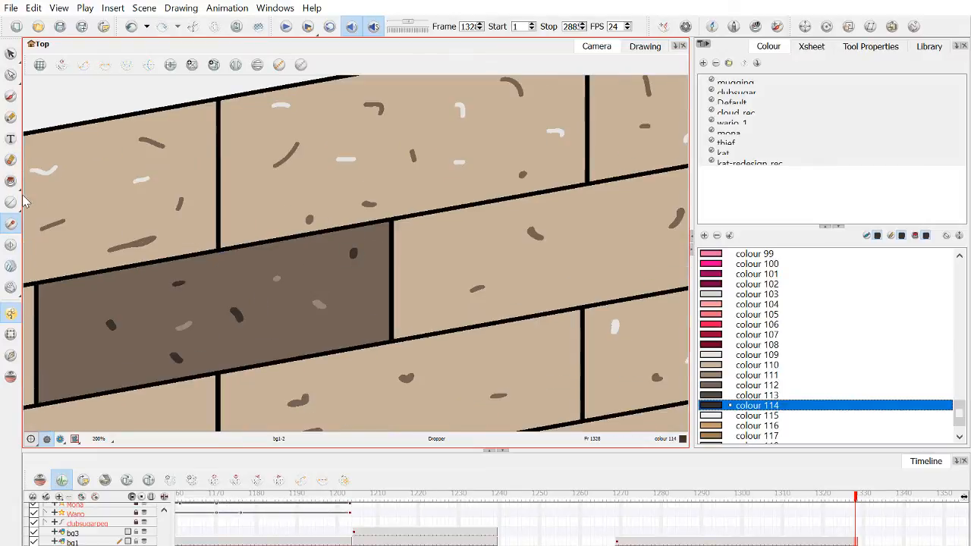
Scatter short curved and slanted dark specks in colour 114 across the whole roof surface with the Pencil tool.
left_click(10, 117)
scroll(314, 198, "down", 4)
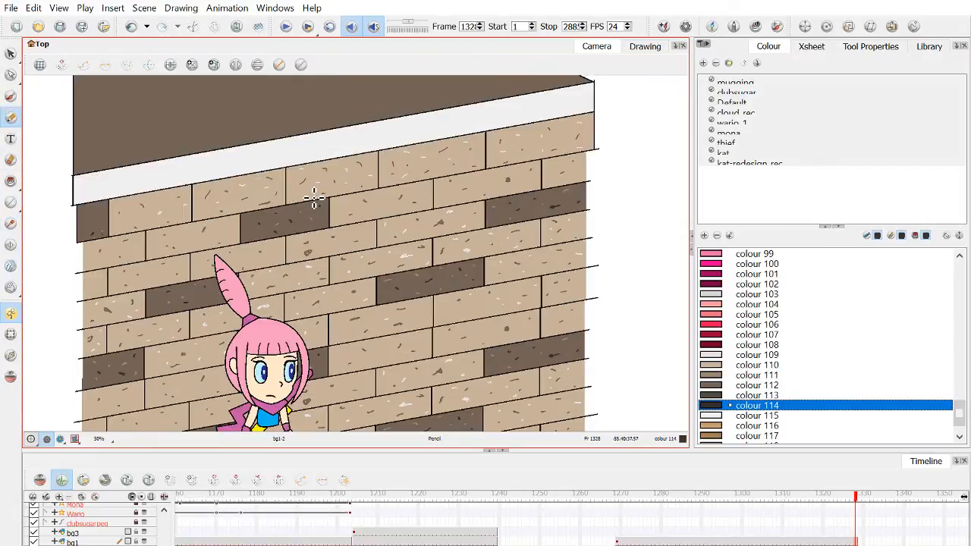
scroll(333, 198, "up", 2)
left_click_drag(329, 191, 348, 200)
scroll(360, 195, "down", 1)
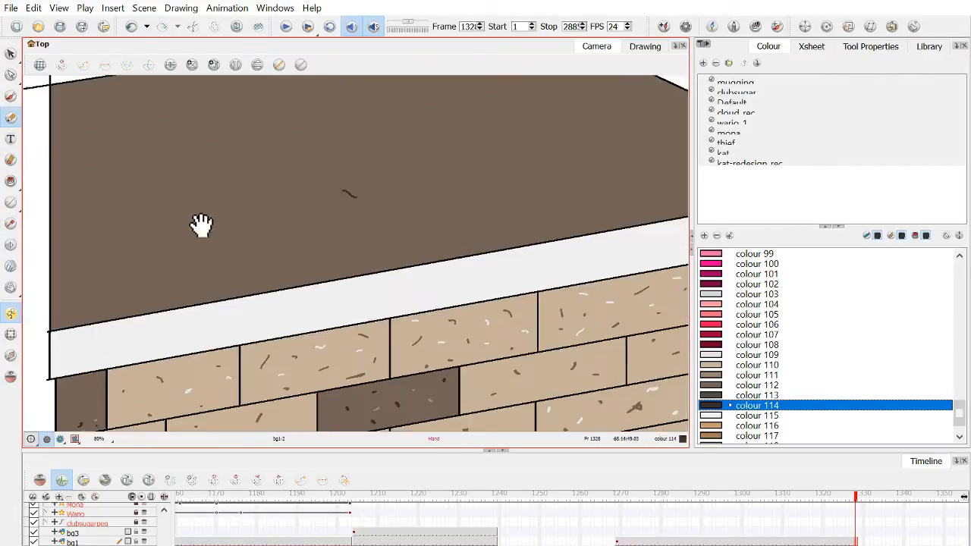
left_click_drag(202, 226, 411, 267)
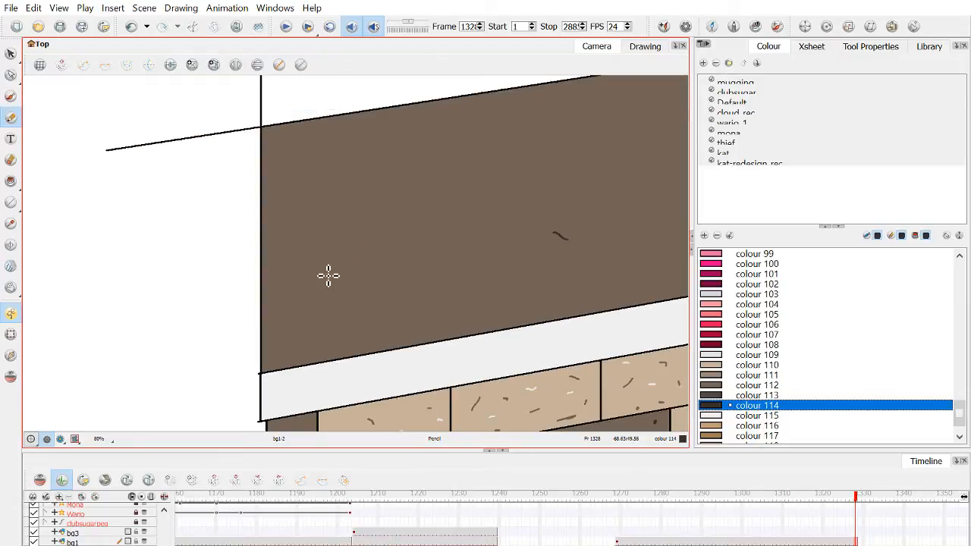
left_click_drag(374, 184, 393, 183)
left_click_drag(331, 182, 333, 191)
left_click_drag(548, 189, 420, 260)
left_click_drag(373, 217, 393, 217)
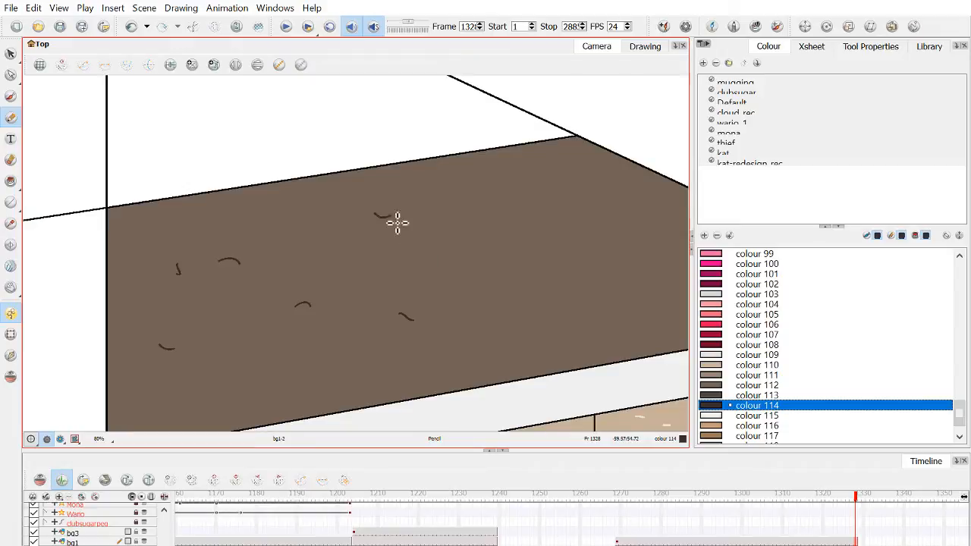
left_click_drag(479, 227, 494, 228)
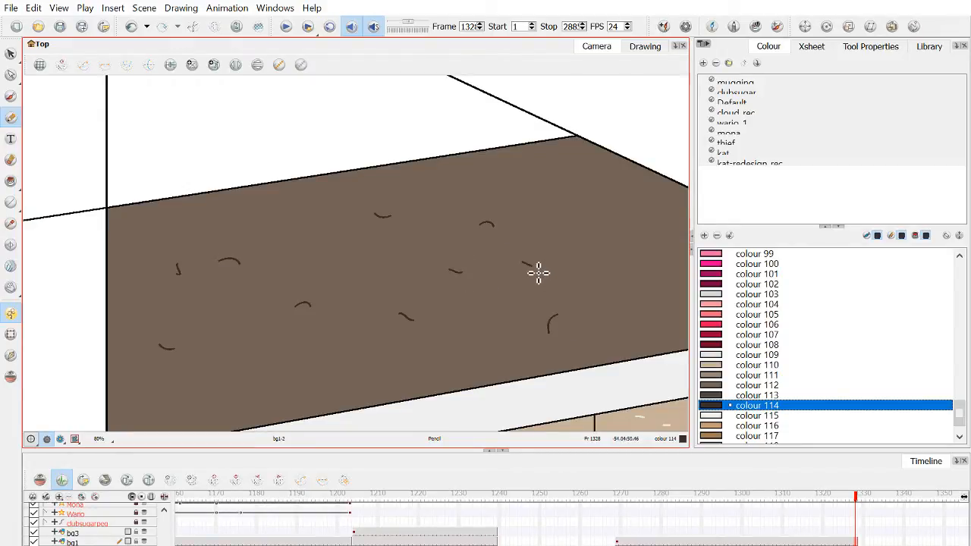
mouse_move(580, 237)
left_mouse_down()
mouse_move(468, 265)
mouse_move(509, 234)
left_mouse_up()
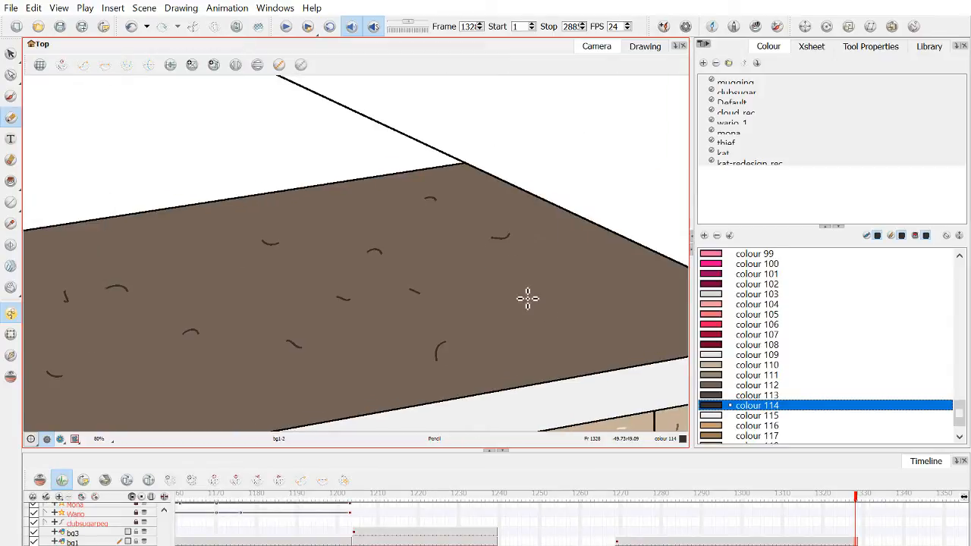
mouse_move(520, 291)
left_mouse_down()
mouse_move(510, 306)
mouse_move(389, 283)
left_mouse_up()
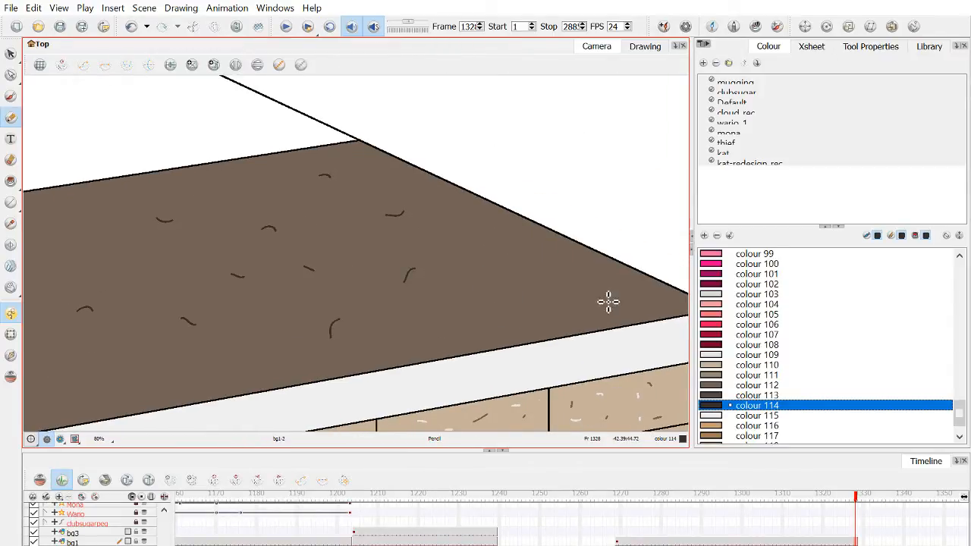
left_click_drag(507, 263, 508, 277)
left_click_drag(592, 302, 614, 298)
left_click_drag(454, 326, 442, 338)
left_click_drag(352, 324, 609, 245)
left_click_drag(515, 249, 497, 263)
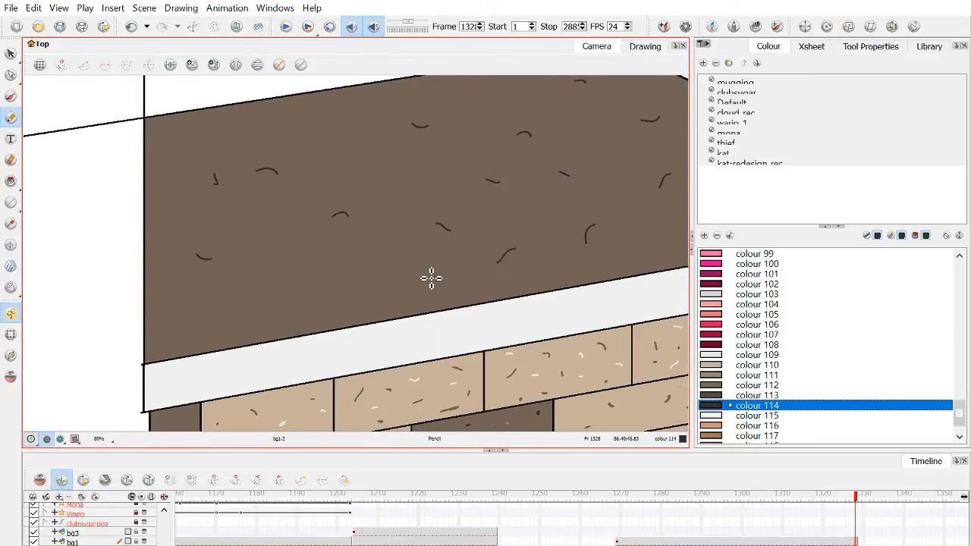
left_click_drag(333, 291, 357, 286)
left_click_drag(342, 127, 362, 127)
key("alt+s")
scroll(383, 201, "down", 3)
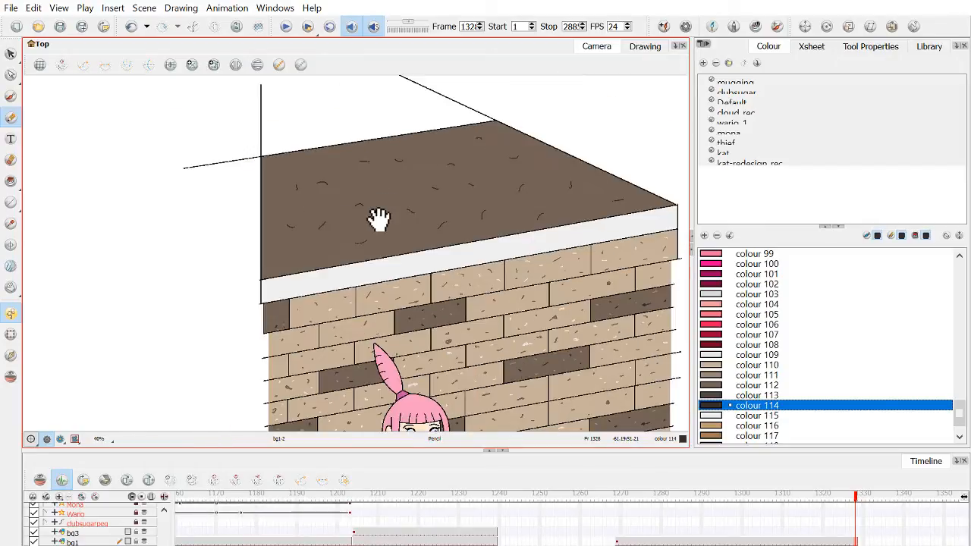
Sample the lighter speck colour 111 from the dark brown brick at the wall's upper left corner with the Dropper tool.
left_click_drag(379, 221, 335, 184)
key("alt+d")
scroll(243, 265, "up", 5)
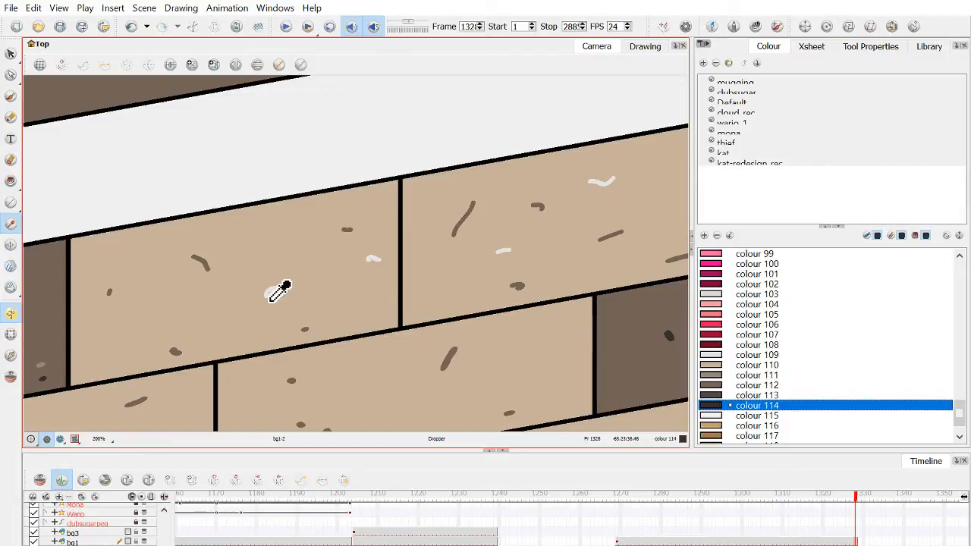
scroll(200, 262, "down", 2)
key("space")
left_click(98, 338)
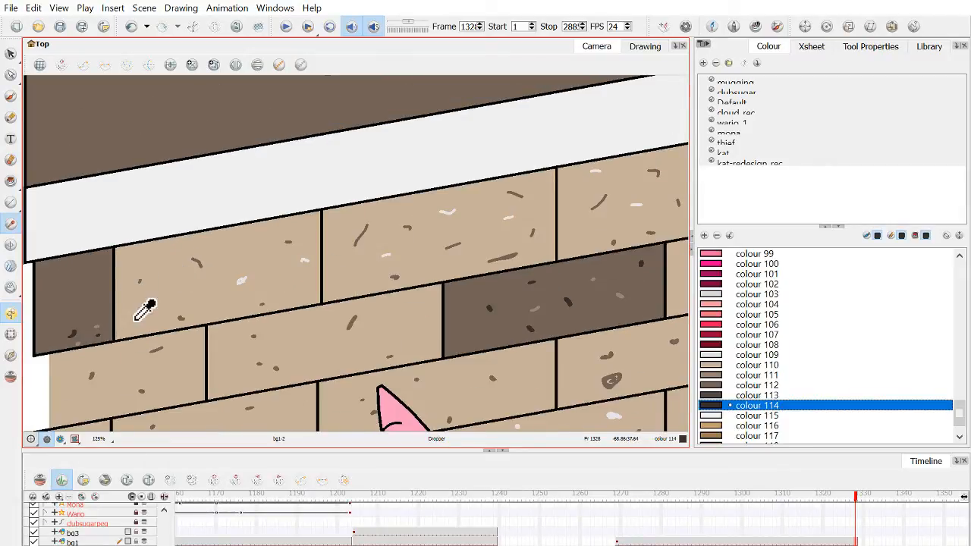
scroll(138, 301, "down", 3)
key("space")
left_click_drag(216, 323, 238, 385)
Scatter short light specks in colour 111 between the dark ones across the whole roof surface with the Pencil tool.
left_click(12, 120)
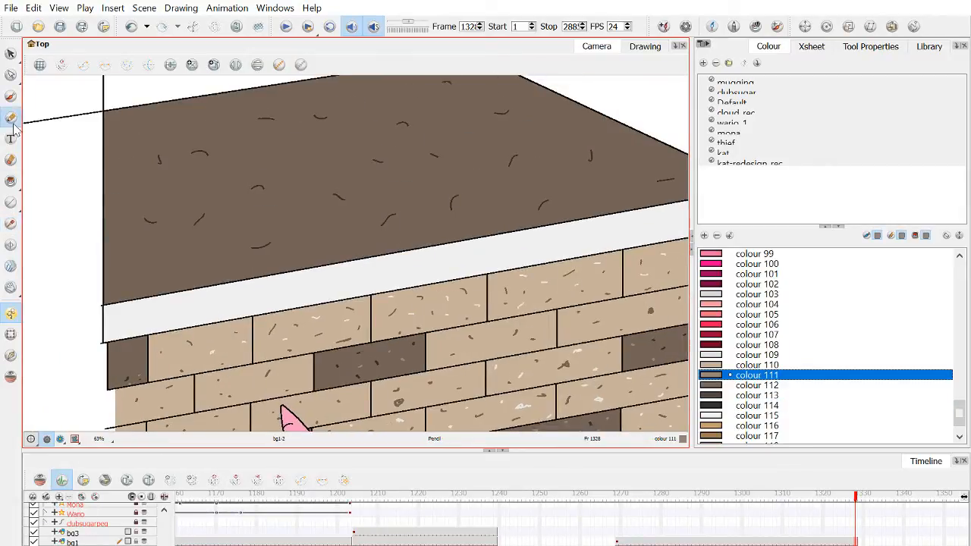
left_click_drag(395, 182, 410, 186)
left_click_drag(465, 123, 471, 148)
left_click_drag(482, 190, 500, 195)
left_click_drag(546, 170, 555, 174)
left_click_drag(541, 122, 549, 128)
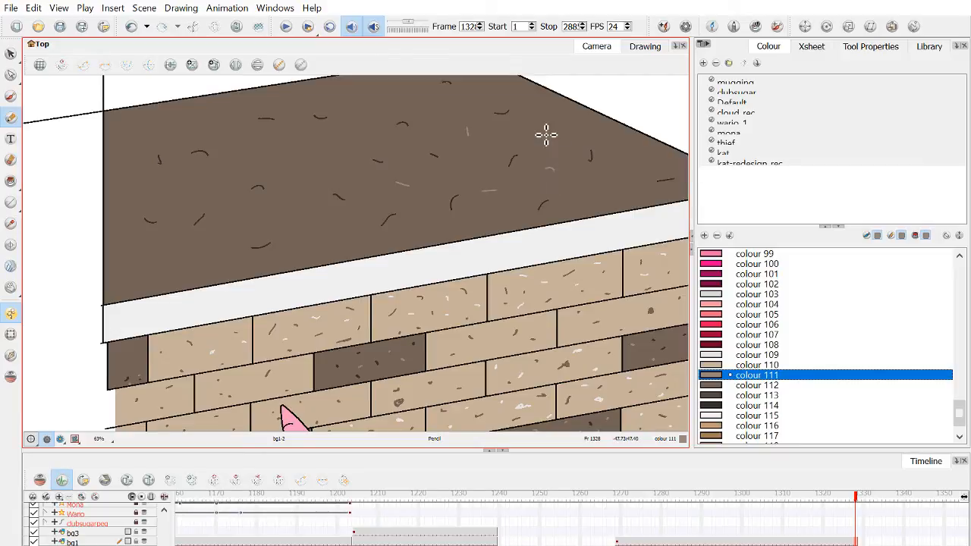
left_click_drag(590, 195, 585, 203)
scroll(261, 96, "up", 2)
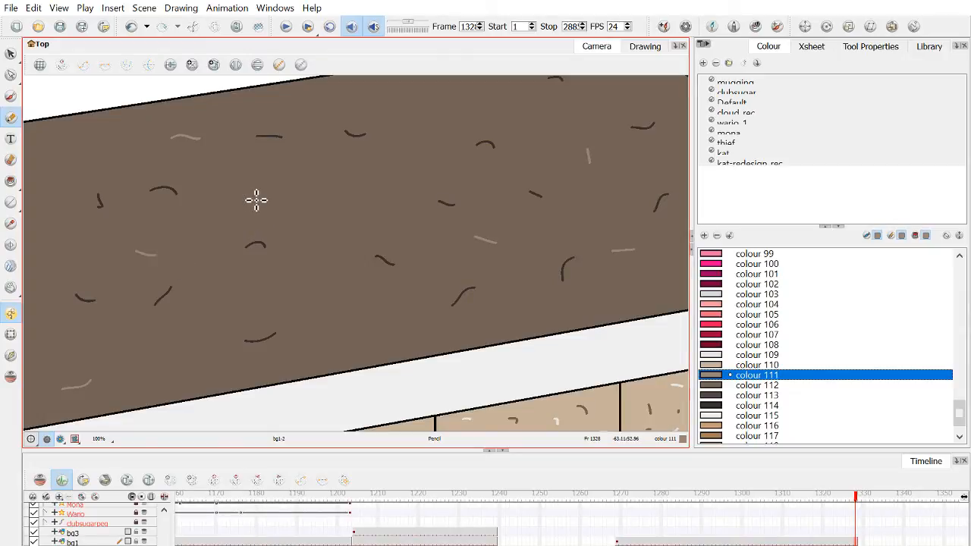
left_click_drag(362, 267, 252, 350)
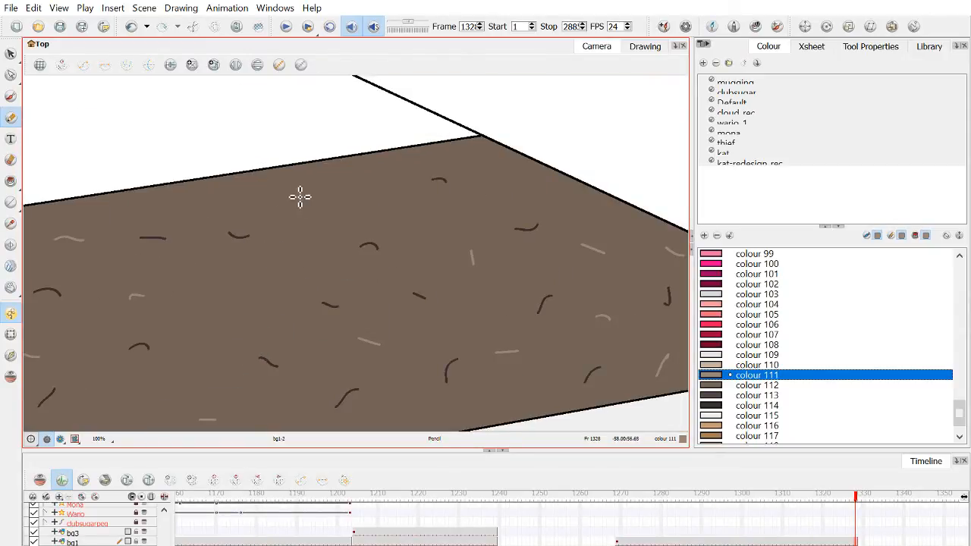
scroll(370, 200, "down", 2)
scroll(462, 210, "down", 1)
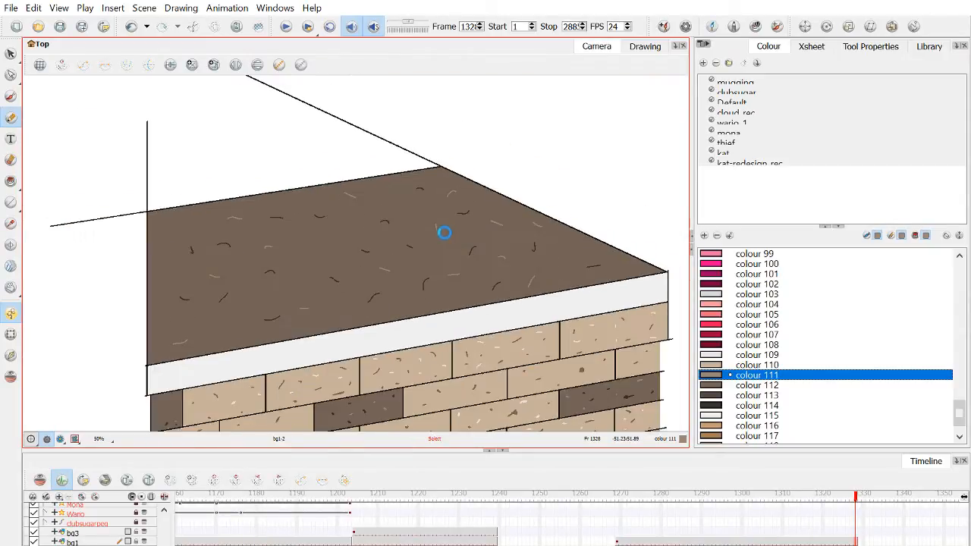
scroll(348, 249, "down", 1)
left_click_drag(349, 227, 318, 162)
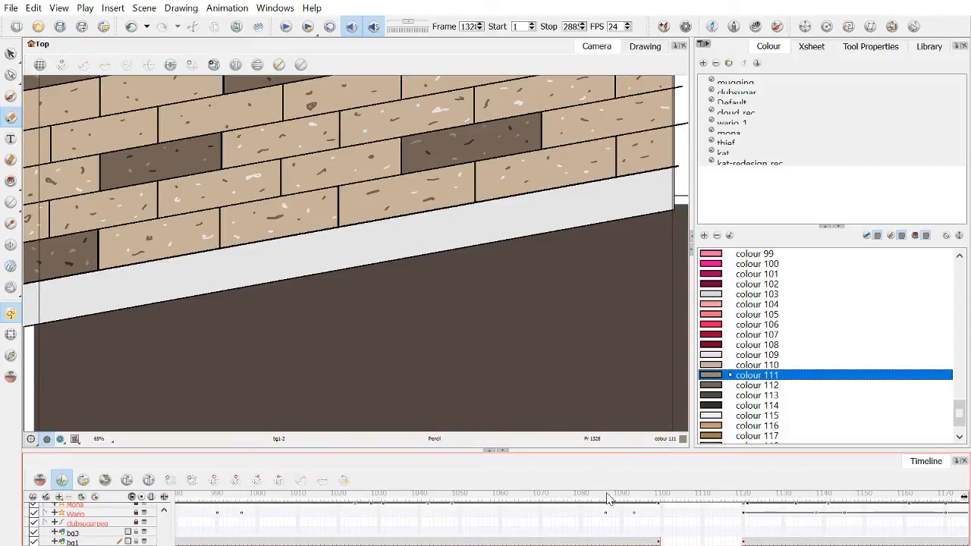
Review the scene at frames 1074, 1095 and 1100, and play the animation through the new brick wall background.
left_click(559, 498)
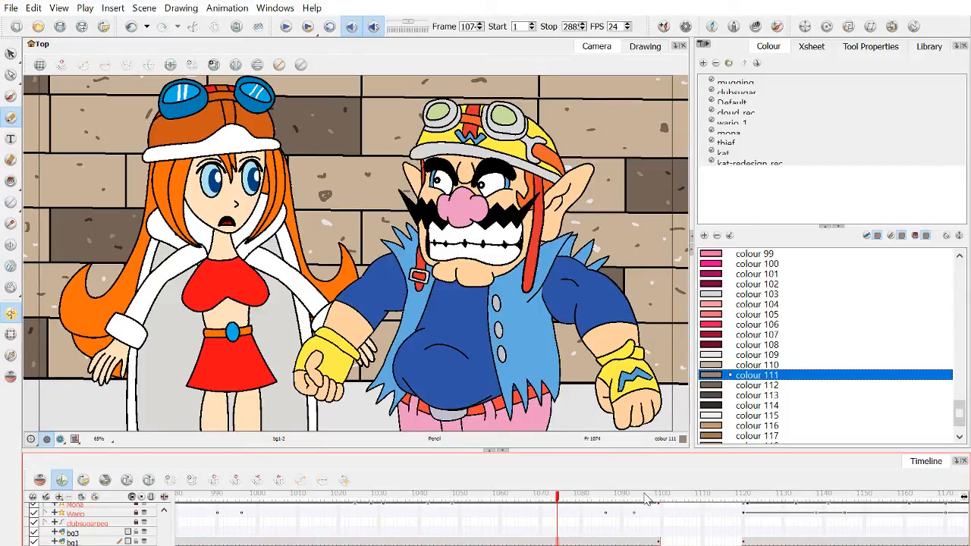
left_click(645, 498)
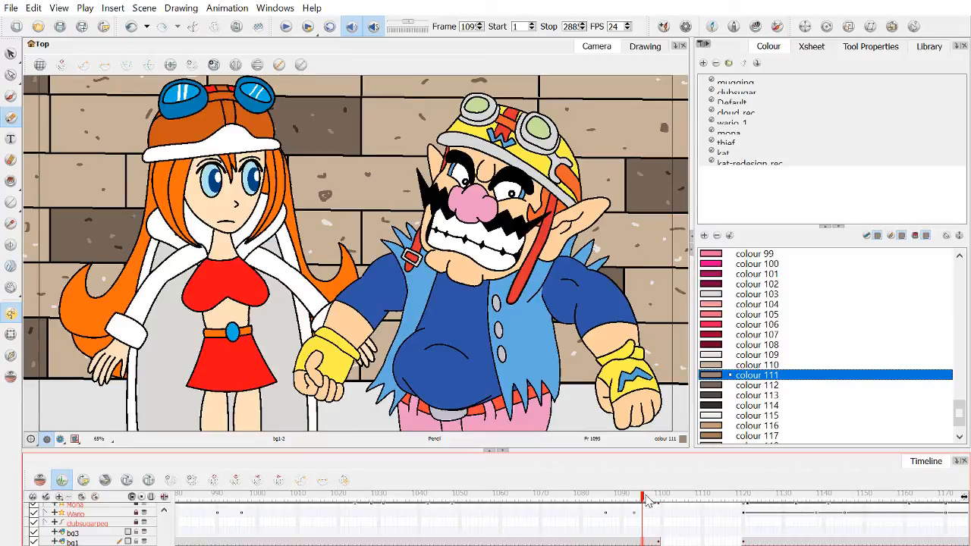
left_click(661, 499)
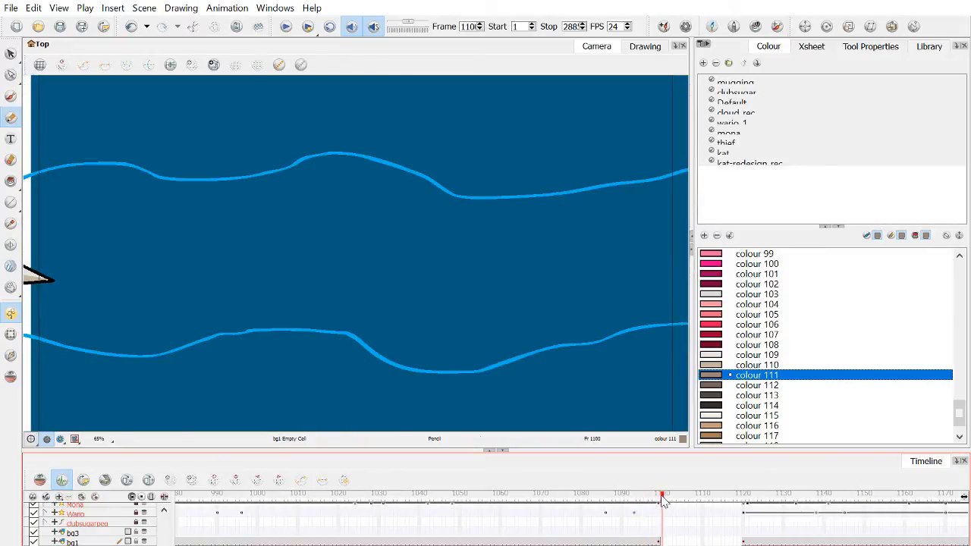
left_click(287, 28)
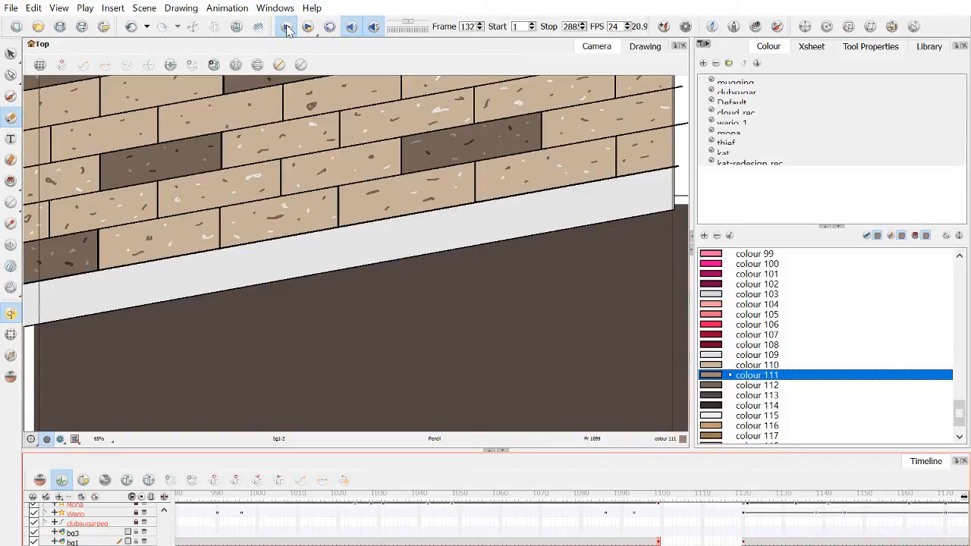
left_click(288, 30)
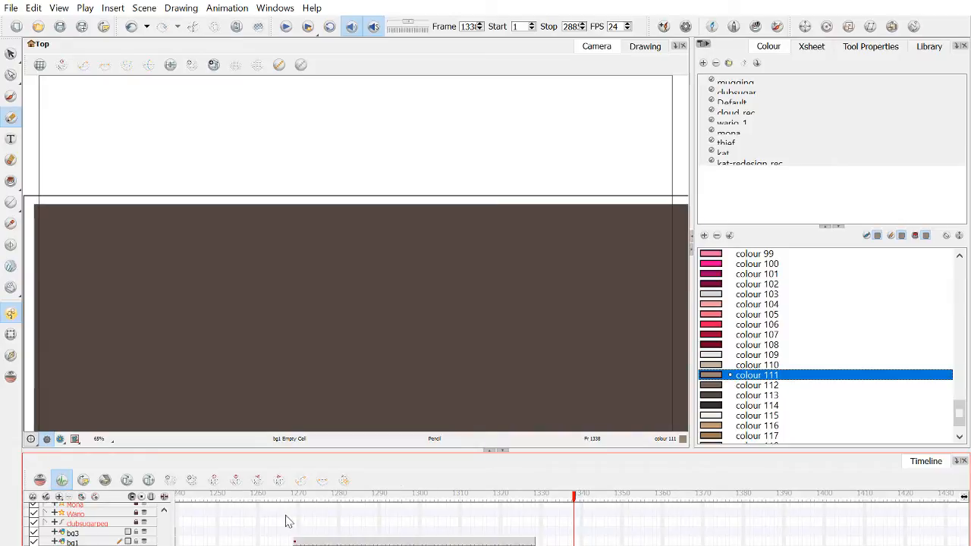
Examine the specked roof and its back edge at frames 1270 and 1269.
left_click_drag(287, 500, 395, 535)
scroll(356, 304, "down", 3)
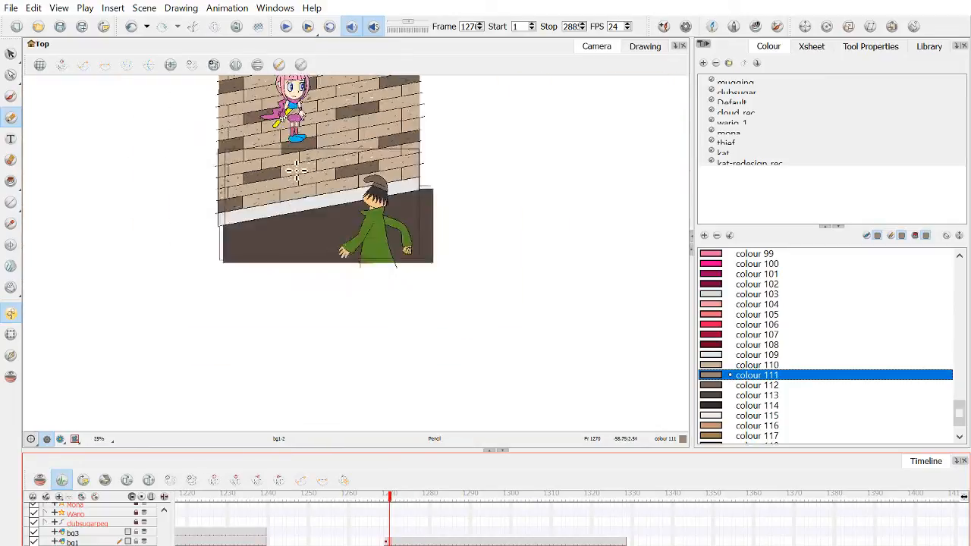
left_click_drag(303, 250, 291, 154)
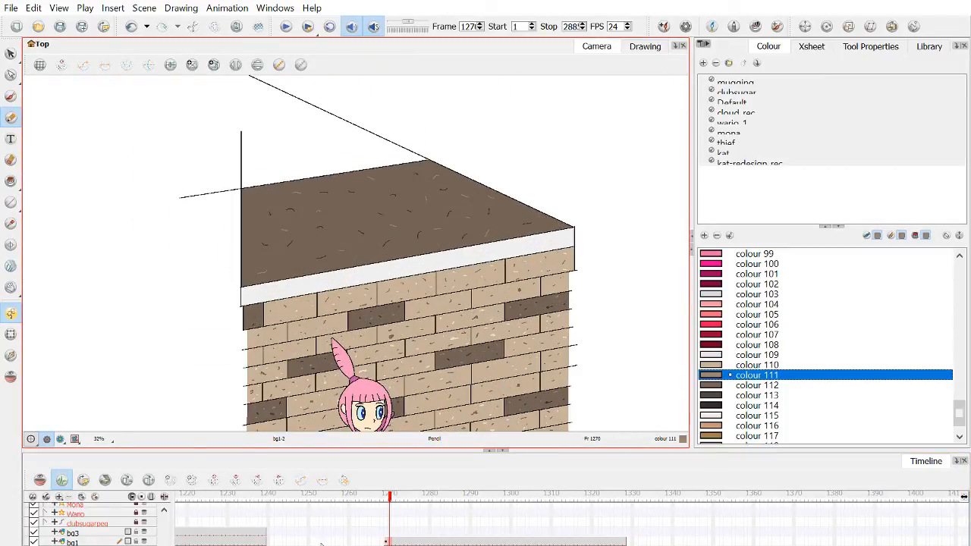
key("comma")
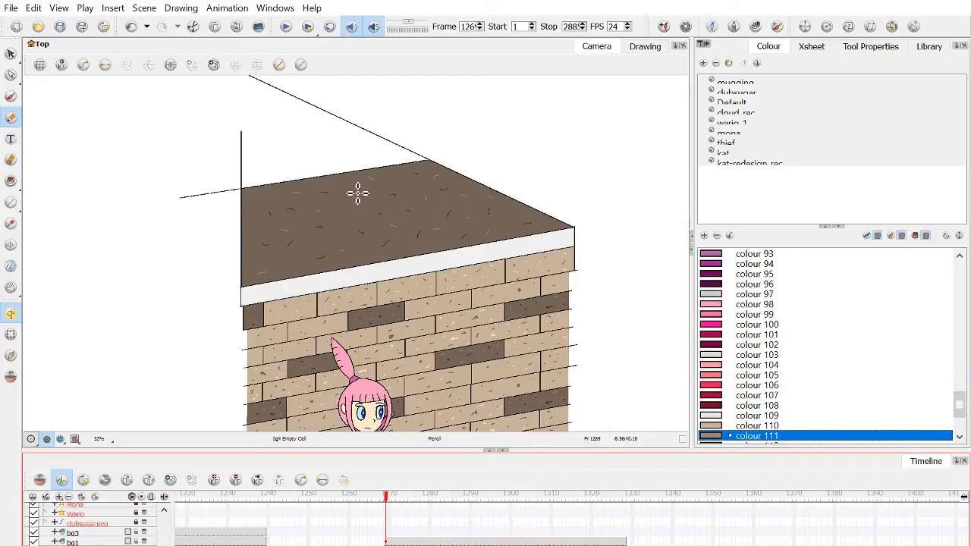
scroll(455, 205, "up", 3)
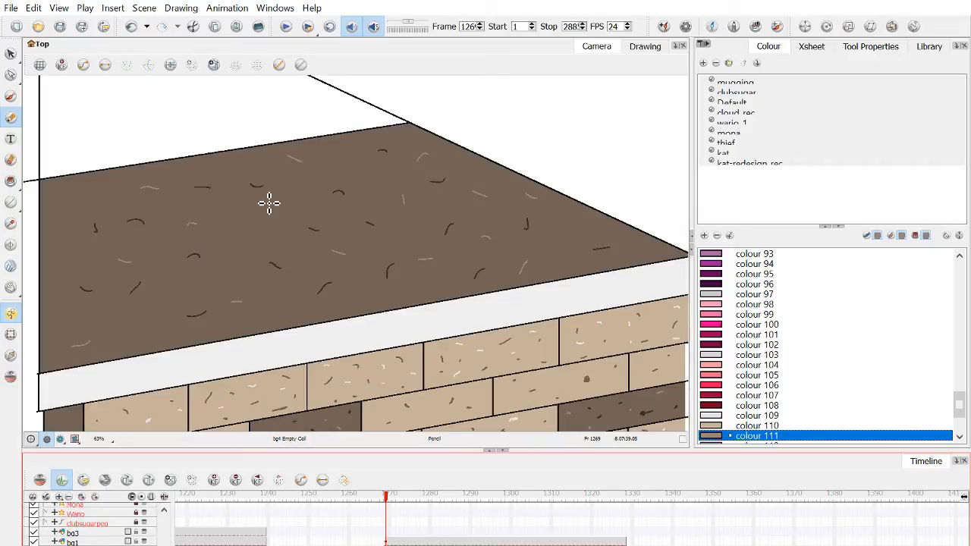
left_click_drag(364, 206, 566, 312)
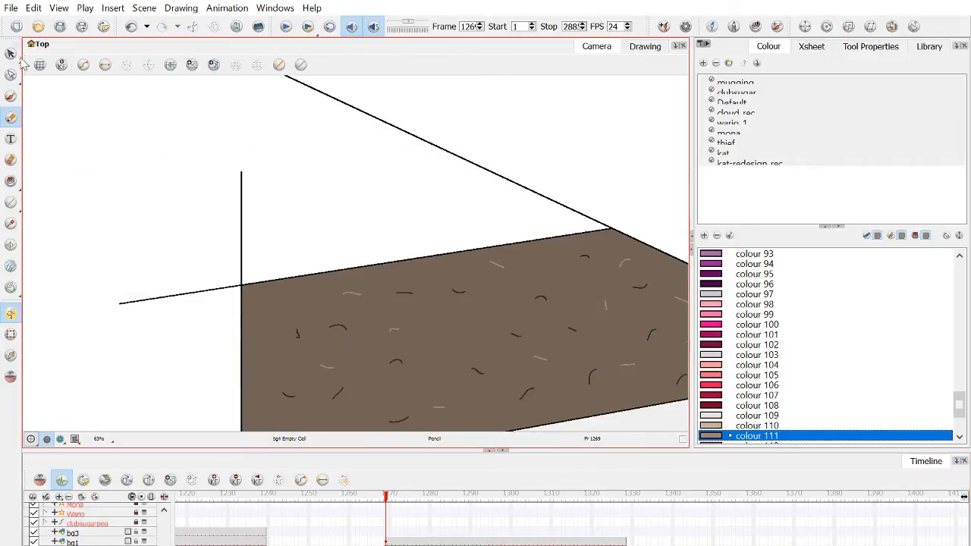
mouse_move(161, 325)
left_mouse_down()
mouse_move(195, 311)
mouse_move(148, 307)
left_mouse_up()
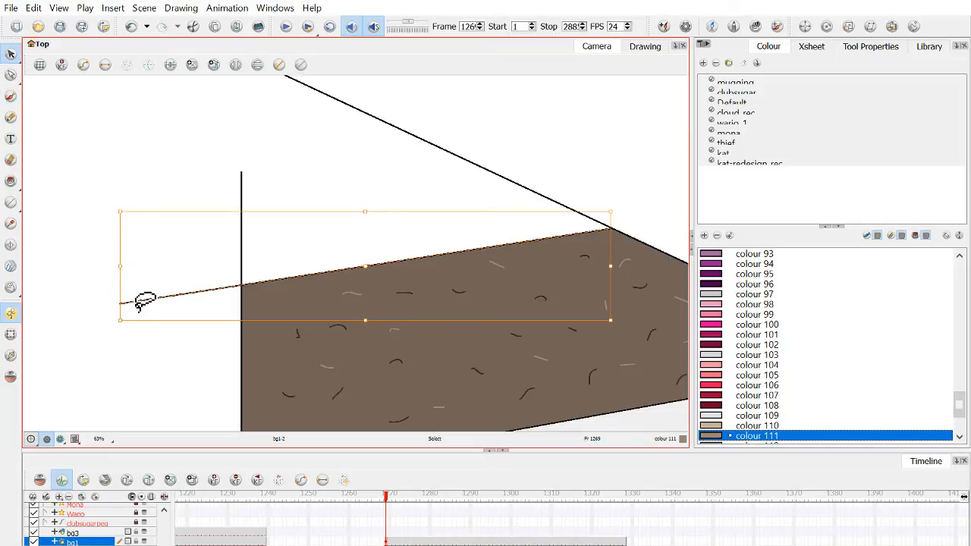
left_click(68, 303)
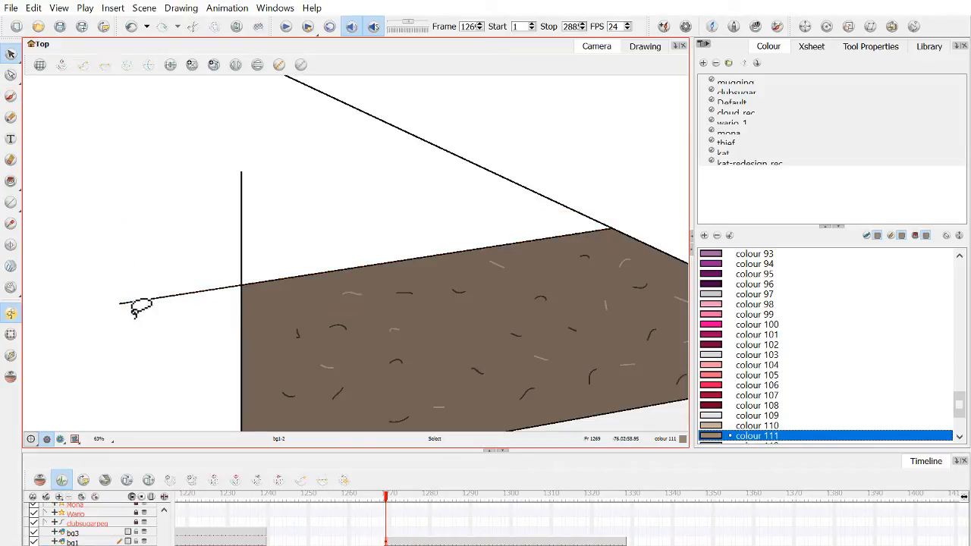
left_click(121, 302)
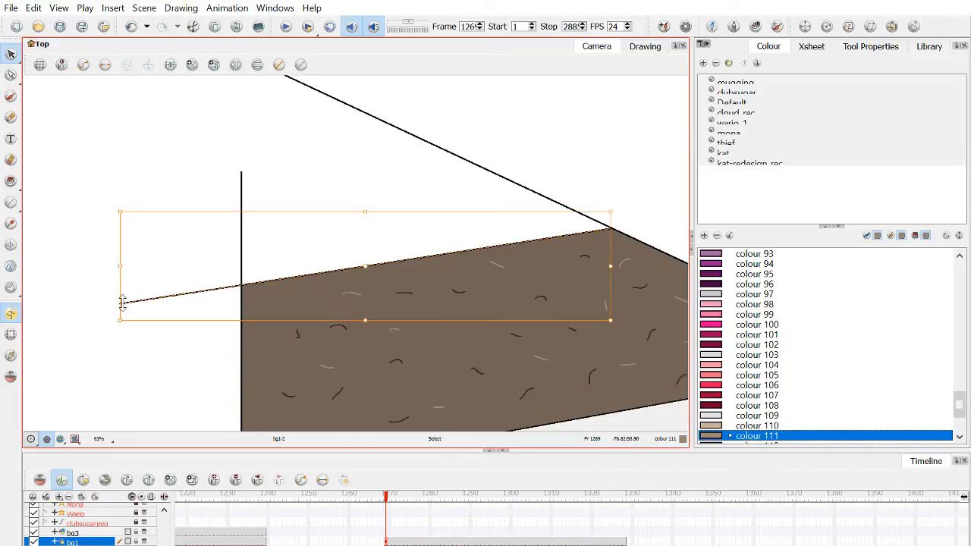
left_click(11, 75)
left_click_drag(121, 304, 119, 239)
key("ctrl+z")
Delete the sloping outline along the roof's back edge.
left_click(11, 53)
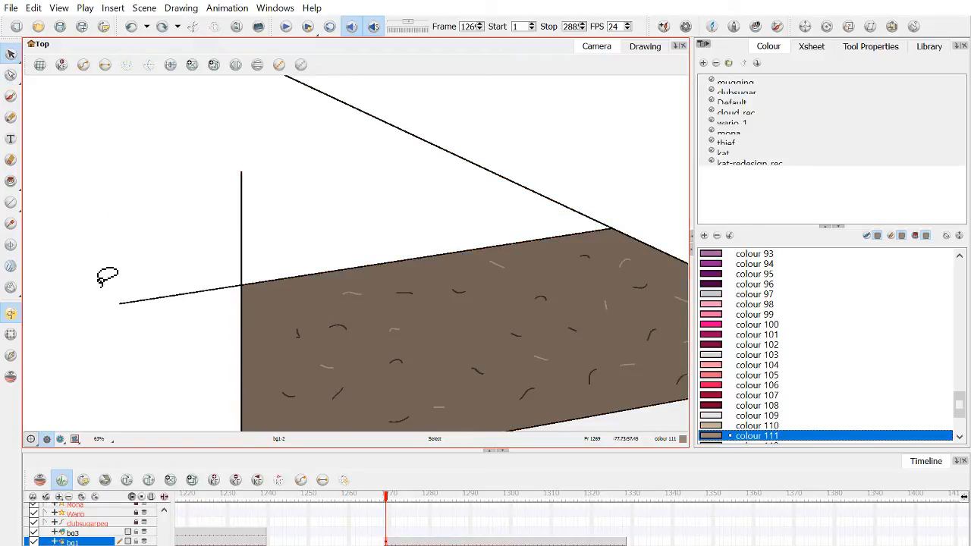
left_click_drag(98, 273, 152, 334)
key("Delete")
Draw a horizontal line in the Default Line colour from the roof's far corner toward the building's left side with the Line tool.
left_click(11, 202)
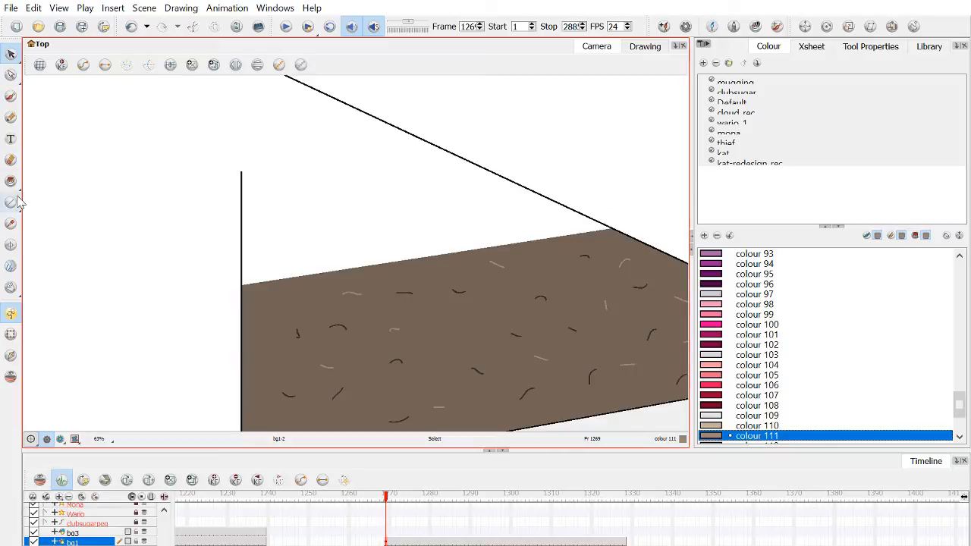
scroll(742, 319, "up", 1)
scroll(742, 319, "up", 20)
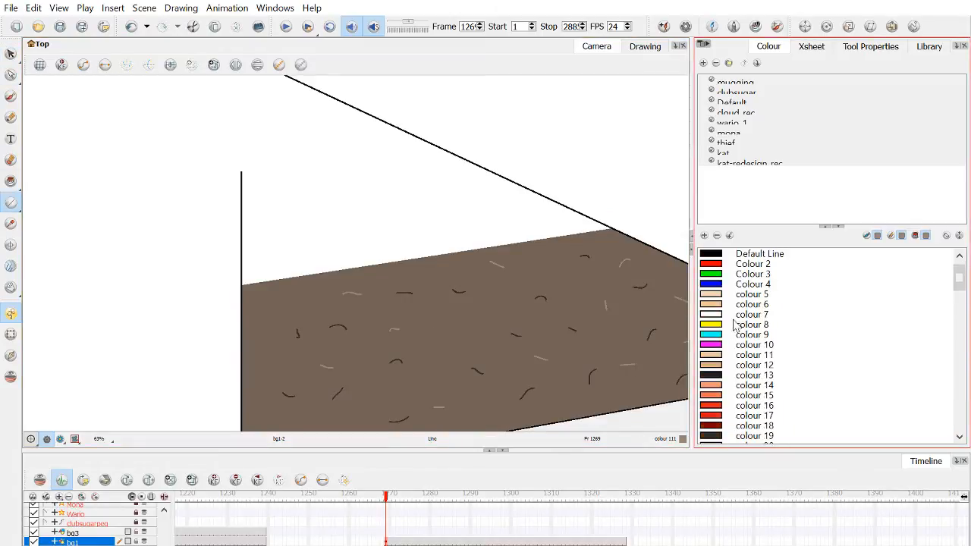
left_click(753, 256)
scroll(559, 204, "down", 3)
scroll(579, 220, "up", 1)
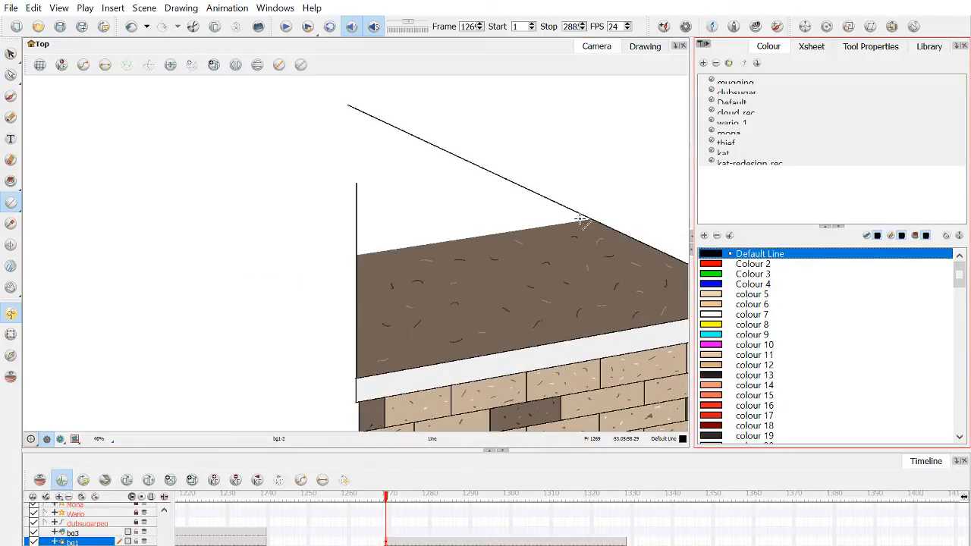
scroll(594, 221, "up", 5)
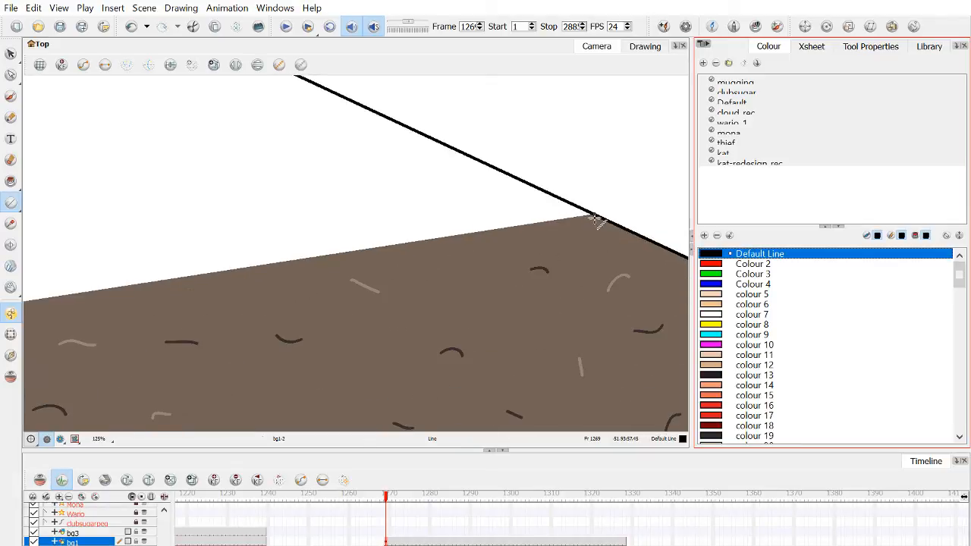
left_click_drag(591, 214, 11, 205)
Stretch the new horizontal line leftward until it crosses the vertical line at the roof's left side.
scroll(216, 191, "down", 6)
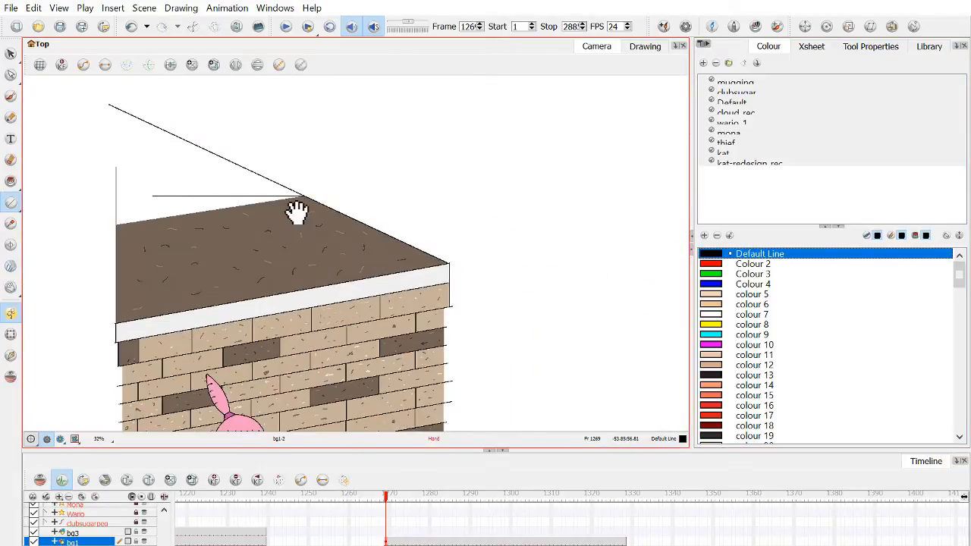
scroll(278, 210, "up", 2)
left_click(11, 53)
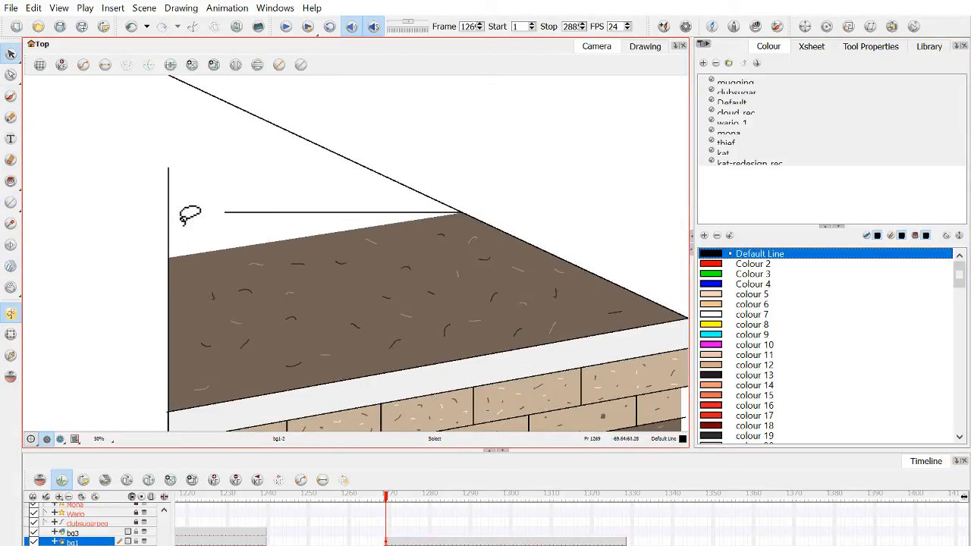
mouse_move(190, 216)
left_mouse_down()
mouse_move(260, 201)
mouse_move(227, 219)
mouse_move(98, 219)
left_mouse_up()
scroll(138, 226, "down", 1)
left_click(156, 264)
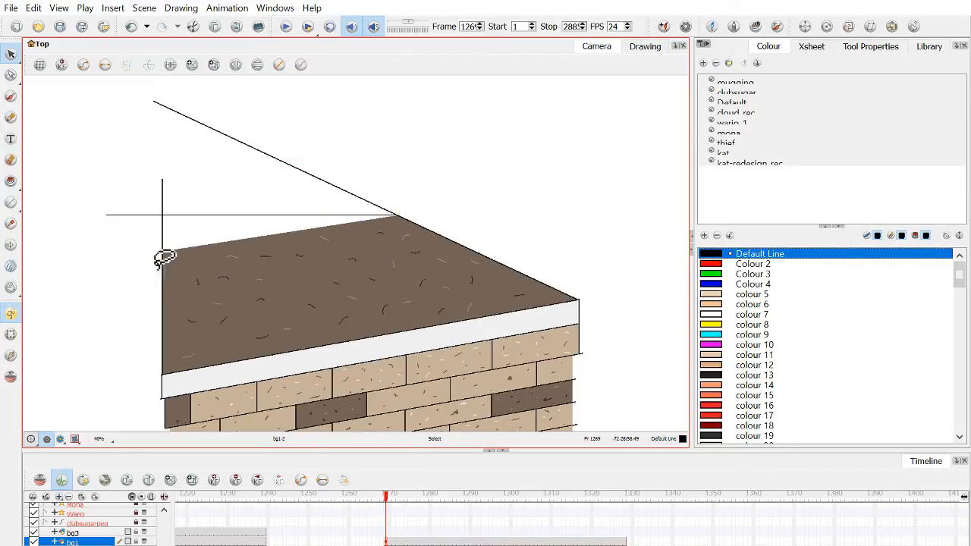
Sample colour 112 from the roof and paint the gap between the roof surface and the new horizontal line with it.
left_click(10, 223)
left_click(177, 262)
left_click(11, 182)
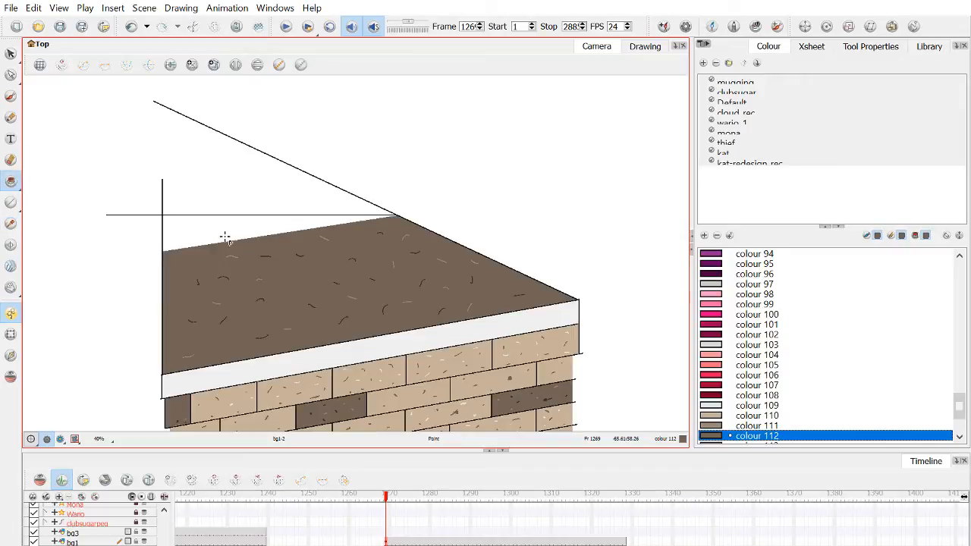
scroll(212, 239, "up", 4)
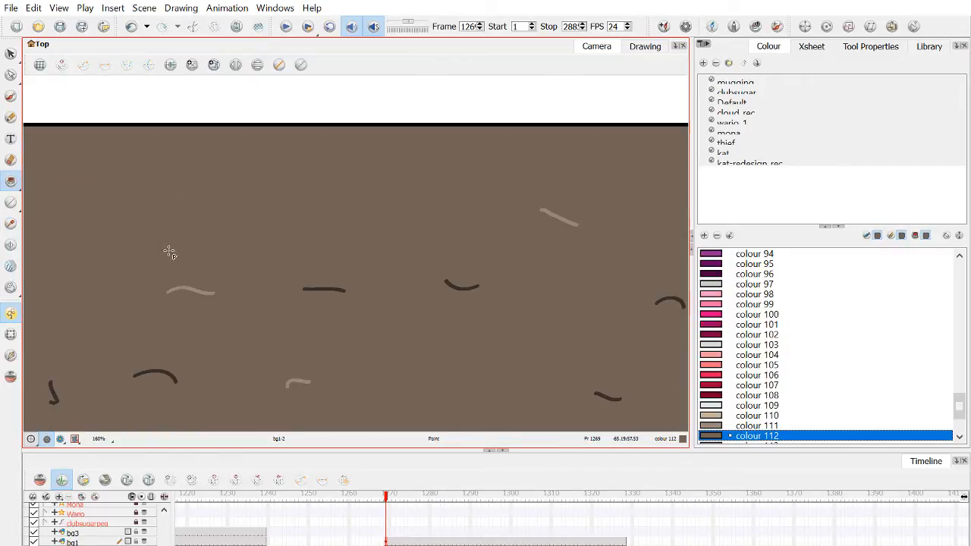
Sample colour 111 from a light speck and add short light specks across the newly filled roof area with the Pencil tool.
left_click(11, 223)
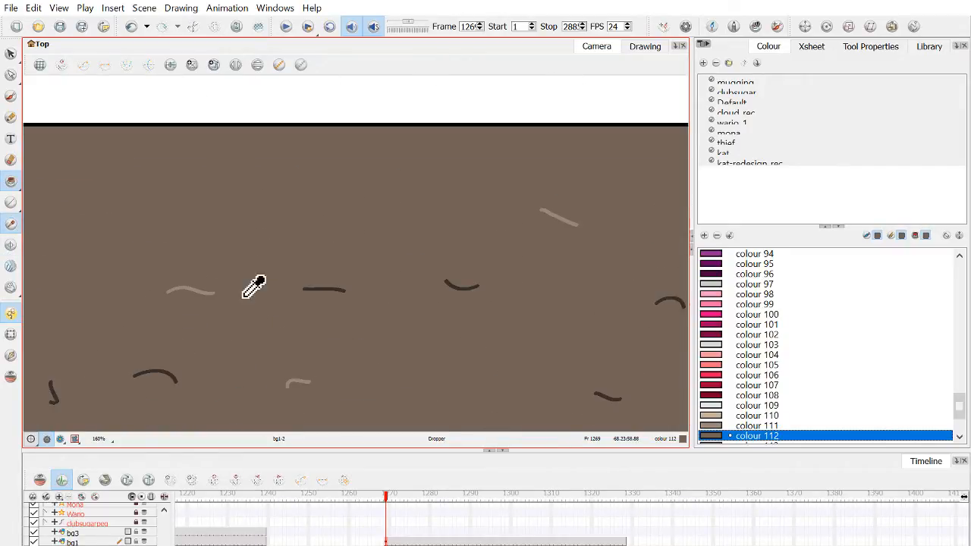
left_click(129, 267)
left_click(11, 118)
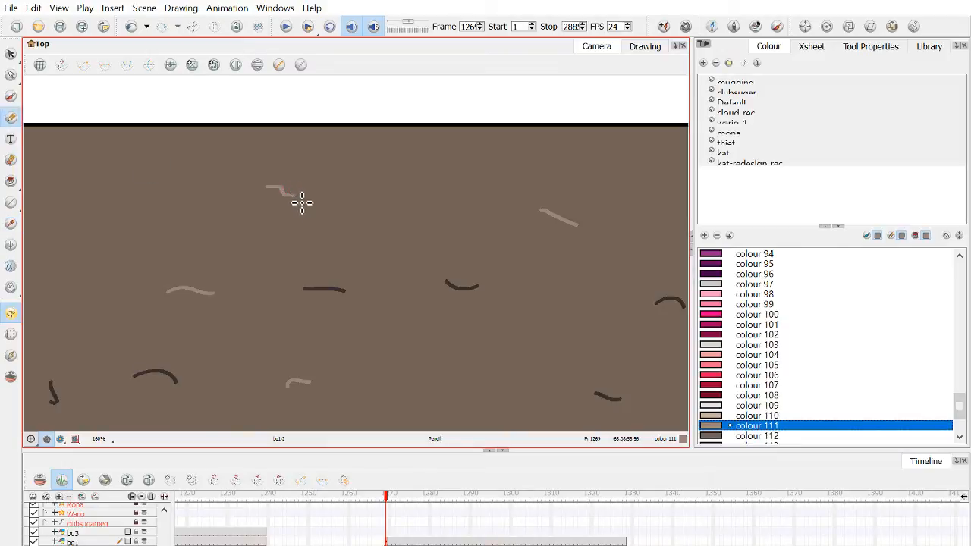
key("space")
scroll(450, 205, "down", 2)
left_click_drag(336, 217, 410, 228)
left_click_drag(242, 215, 259, 231)
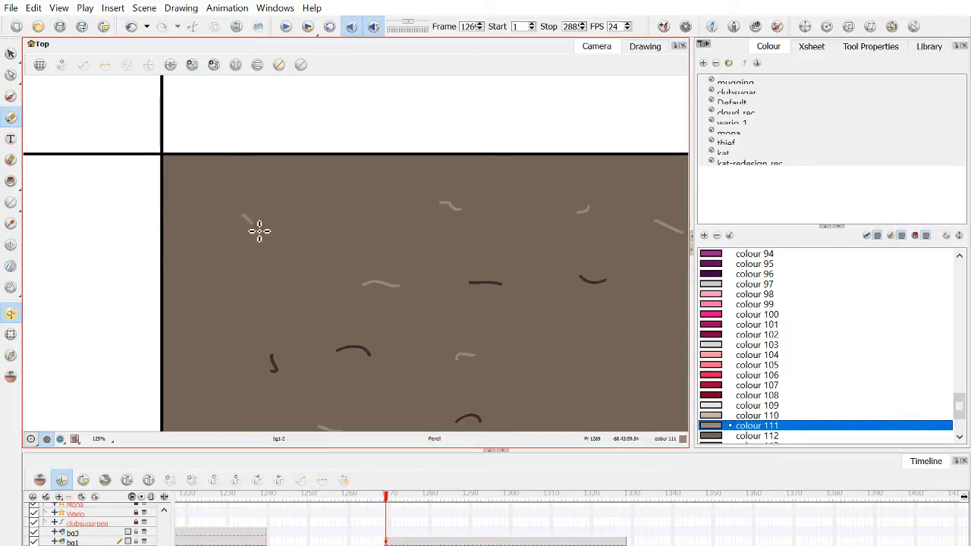
key("space")
scroll(347, 232, "down", 2)
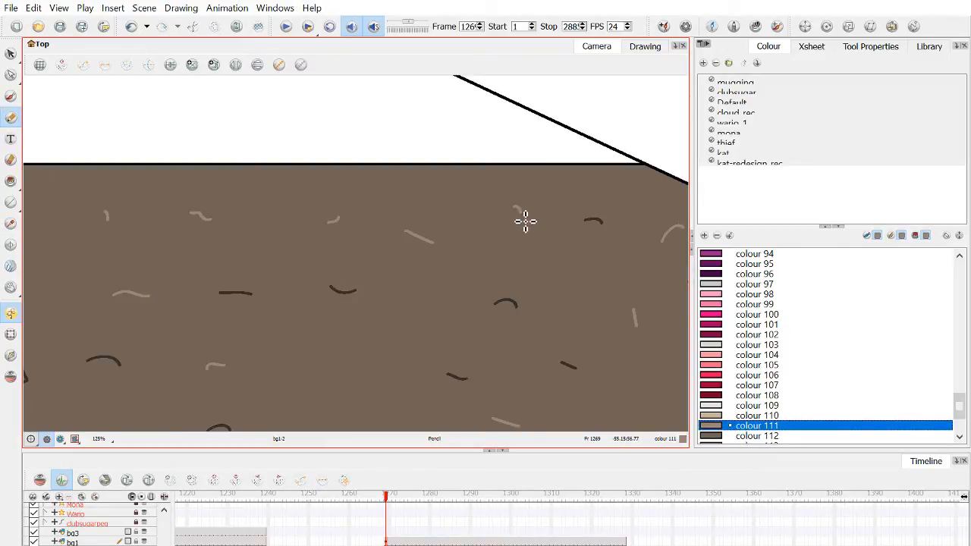
left_click_drag(524, 220, 509, 252)
scroll(509, 253, "down", 2)
left_click_drag(503, 342, 303, 256)
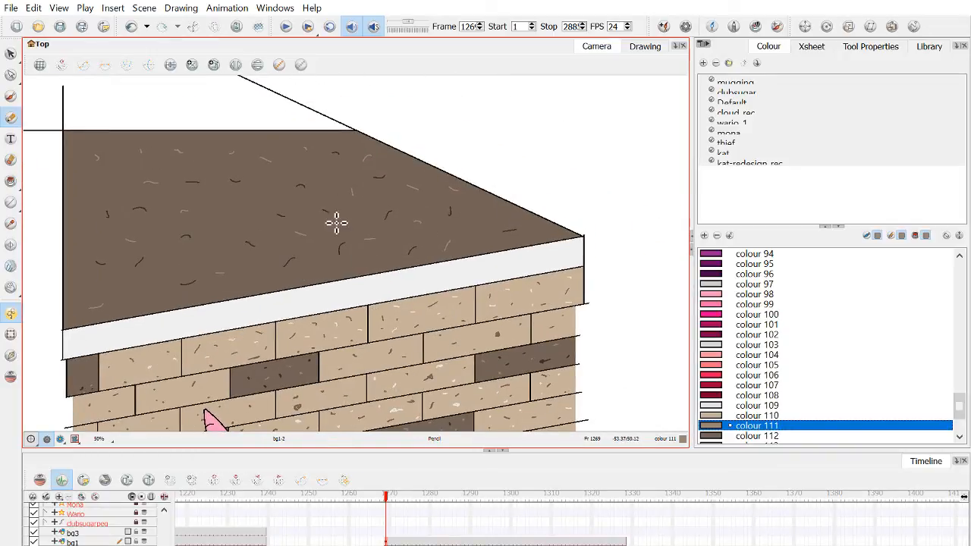
key("ctrl")
key("space")
scroll(243, 191, "up", 1)
scroll(316, 217, "down", 2)
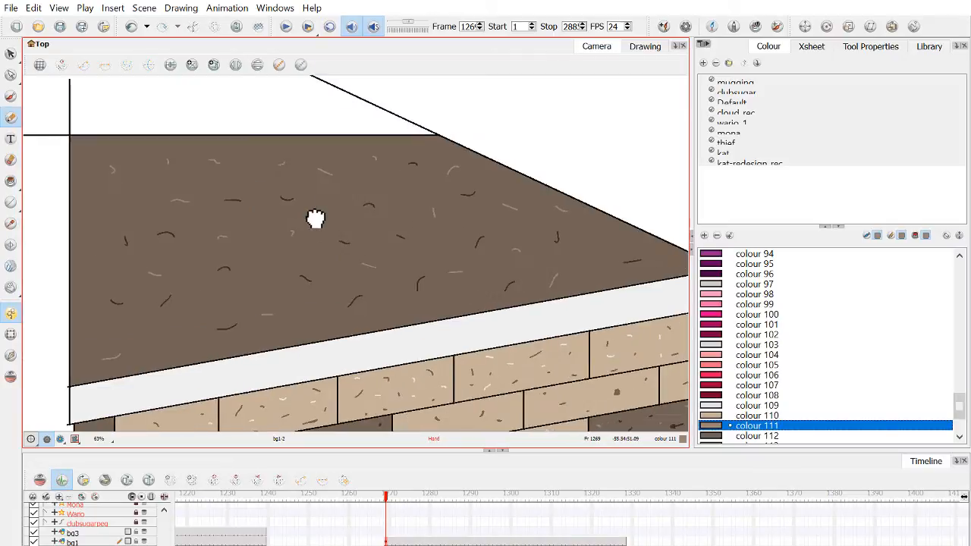
Lower the left corner of the roof's back edge slightly with the Contour Editor so the edge slopes up to the far corner.
left_click(9, 55)
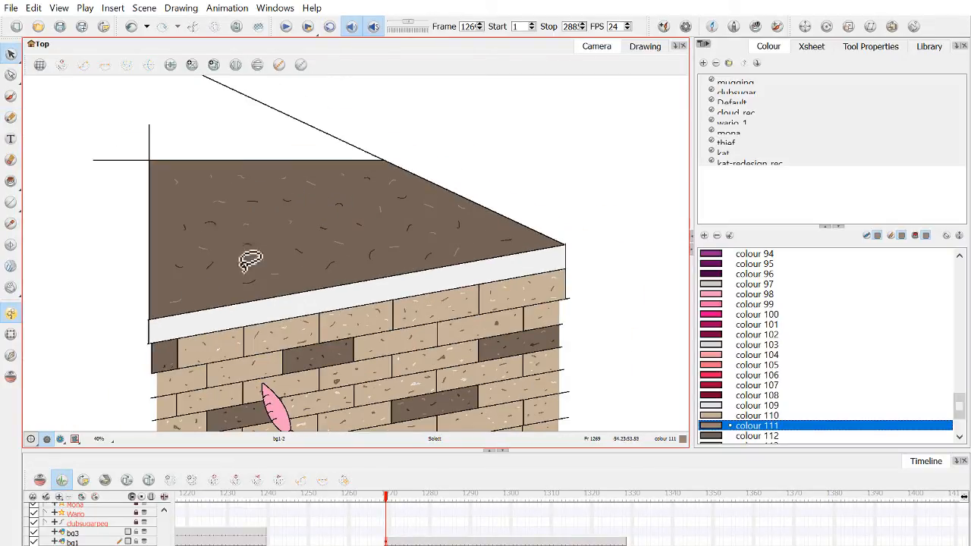
scroll(250, 202, "up", 3)
key("space")
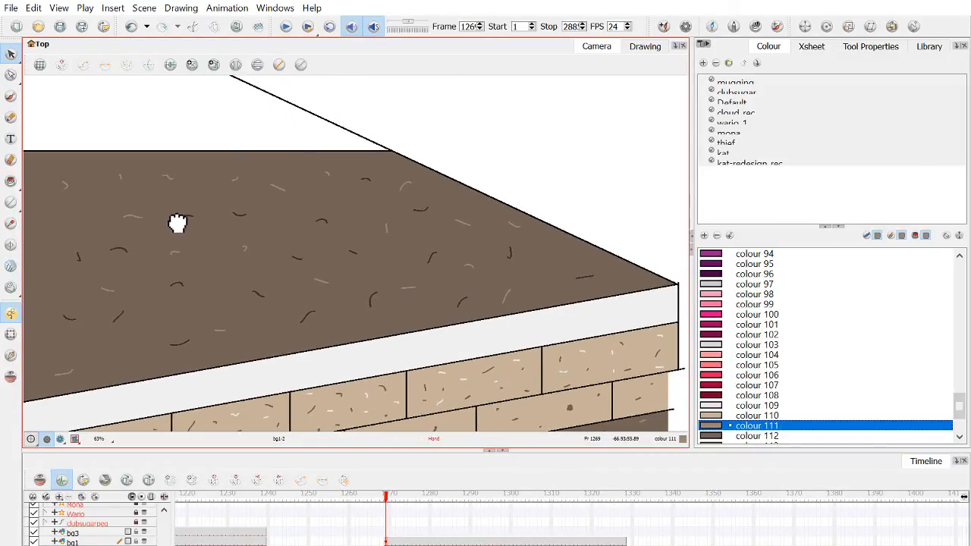
left_click_drag(176, 222, 462, 214)
mouse_move(278, 160)
left_mouse_down()
mouse_move(329, 158)
mouse_move(301, 173)
mouse_move(318, 156)
left_mouse_up()
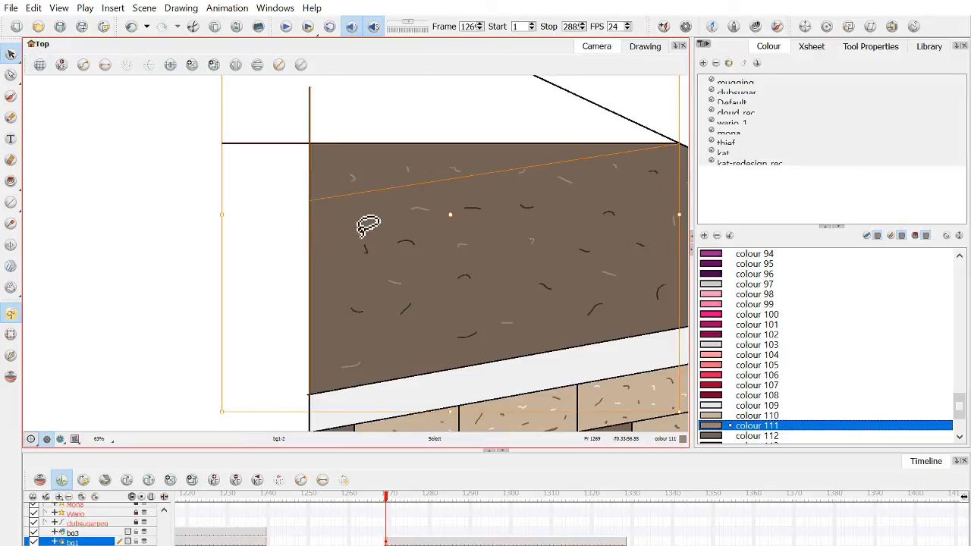
left_click(159, 119)
left_click(10, 74)
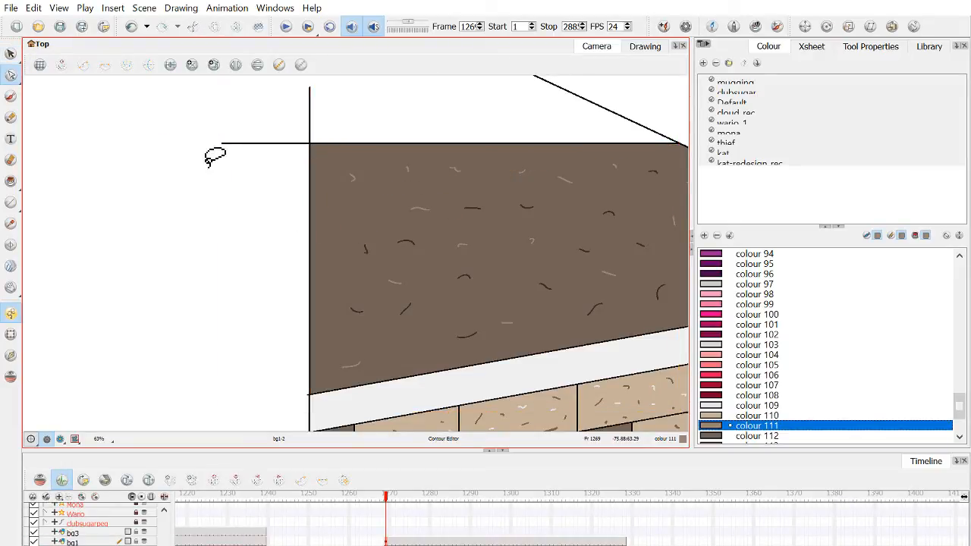
mouse_move(208, 161)
left_mouse_down()
mouse_move(328, 95)
mouse_move(303, 156)
mouse_move(312, 158)
left_mouse_up()
key("space")
scroll(292, 160, "down", 2)
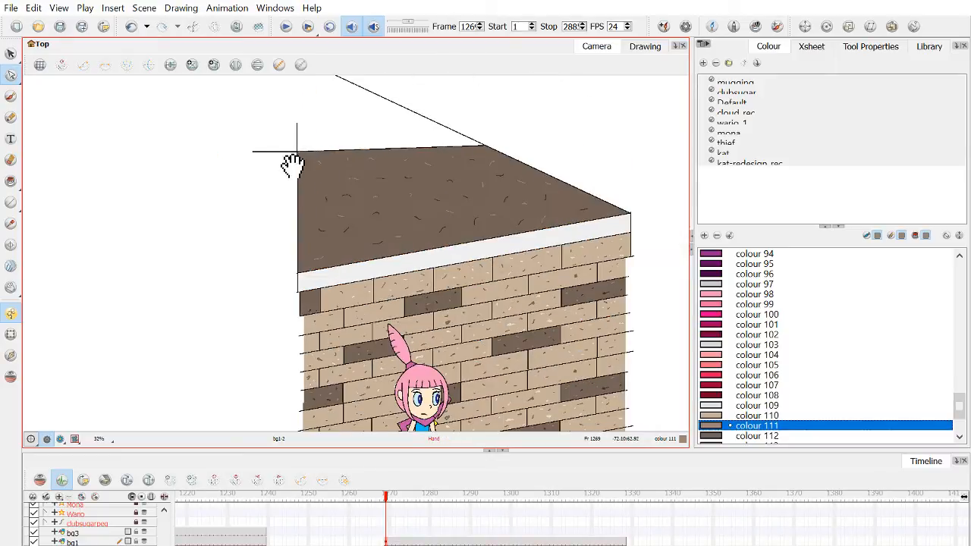
scroll(292, 163, "up", 4)
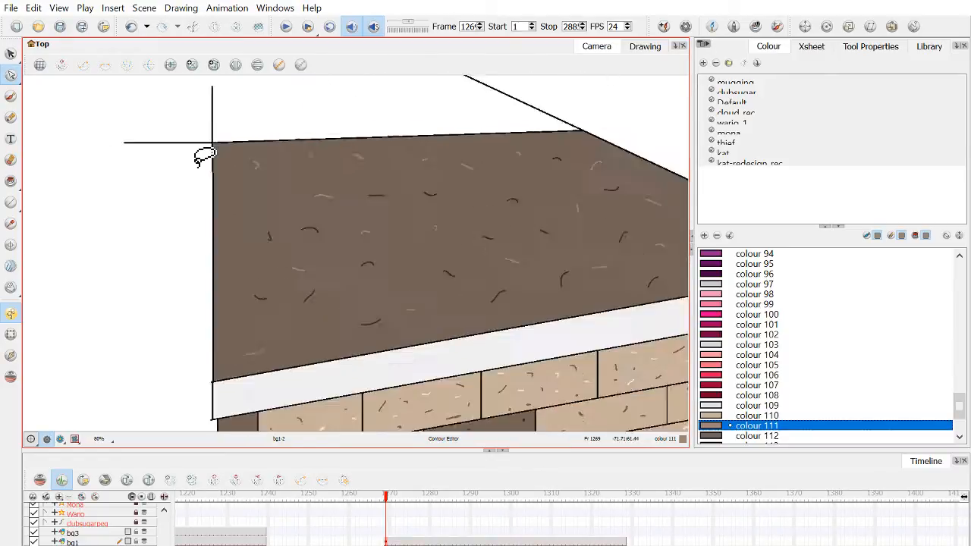
scroll(205, 157, "down", 1)
scroll(430, 283, "down", 1)
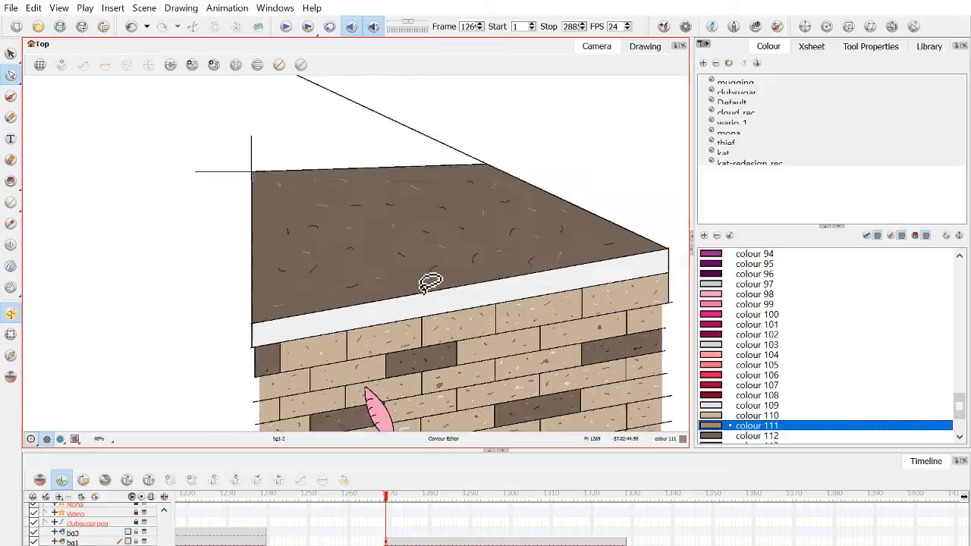
scroll(430, 283, "down", 1)
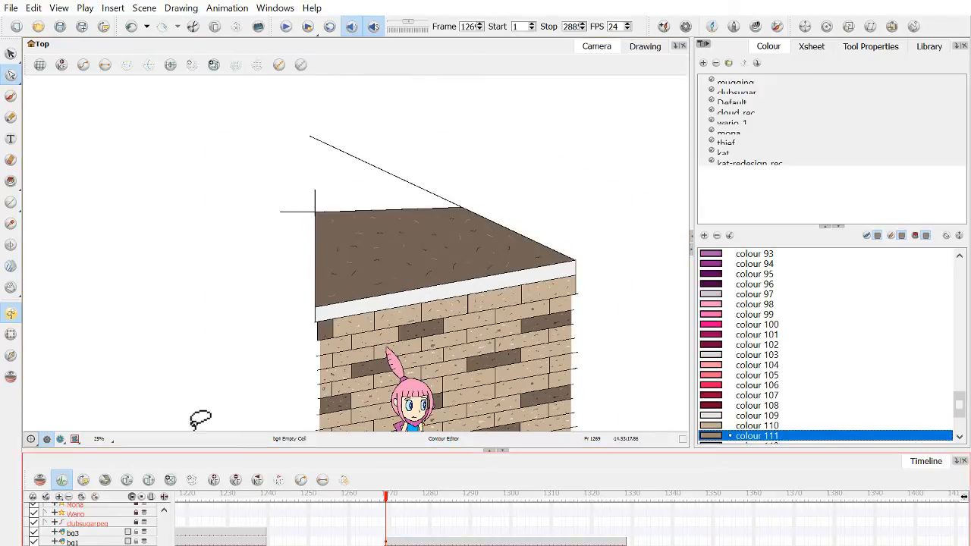
Return to frame 1 and view the opening scene's layout.
scroll(757, 388, "down", 1)
scroll(573, 518, "left", 10)
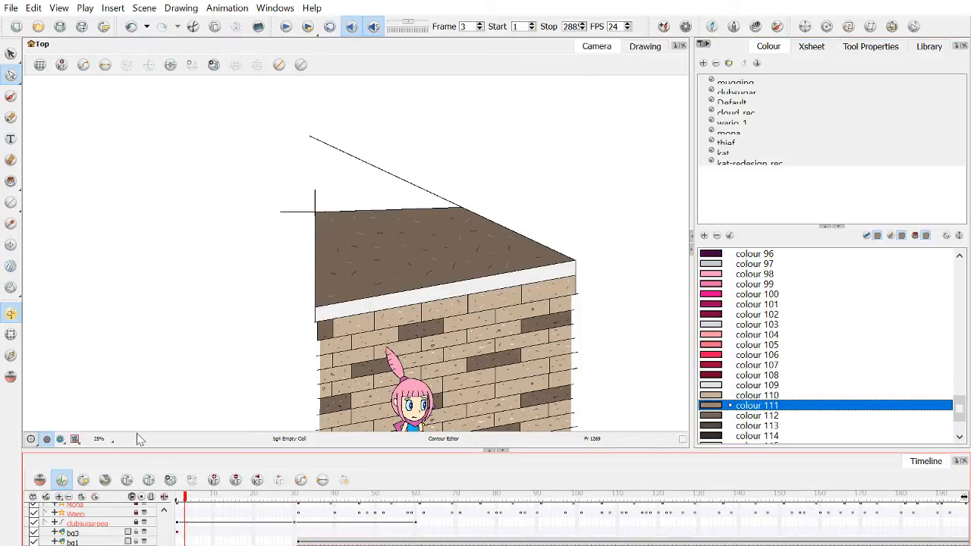
key("comma")
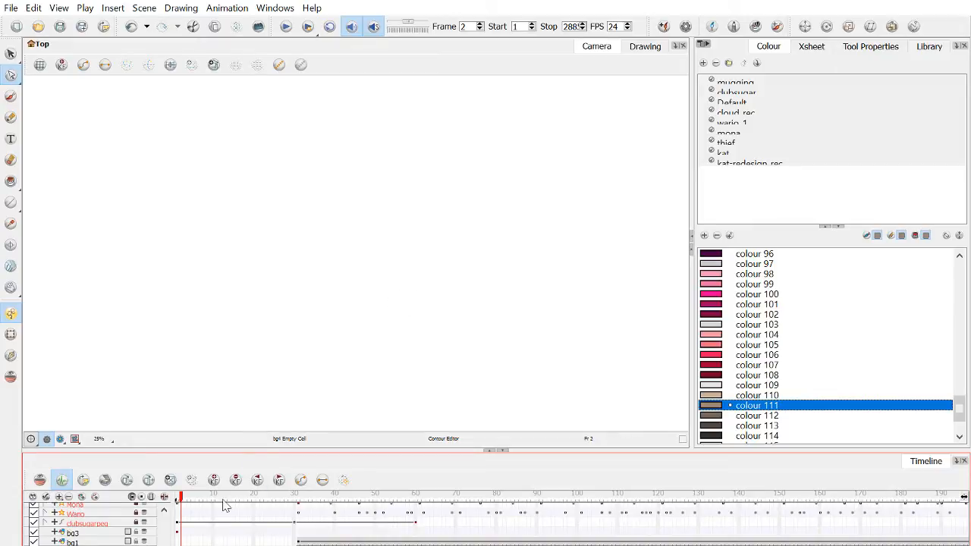
scroll(348, 275, "down", 4)
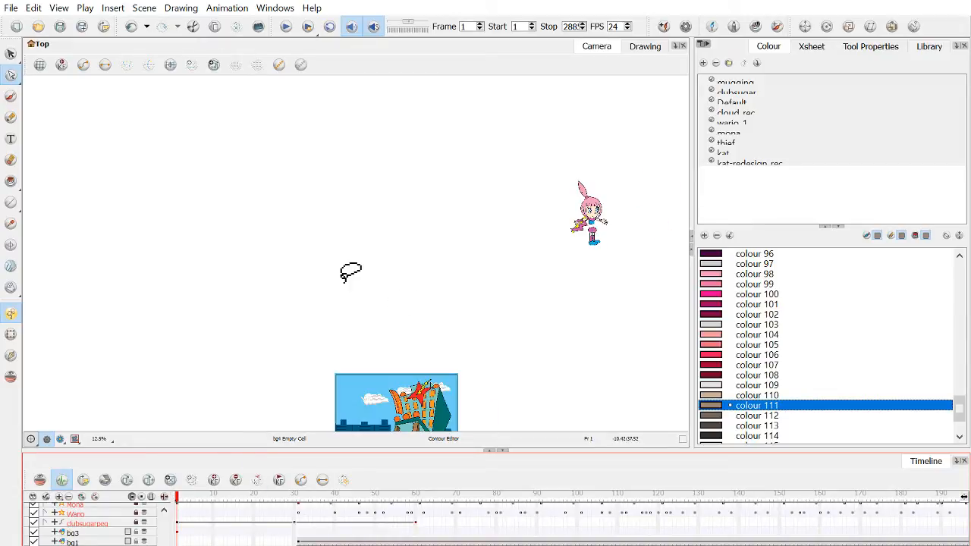
Sample the light blue colour 62 from the opening scene's sky with the Dropper tool.
left_click_drag(363, 335, 375, 253)
scroll(389, 337, "up", 4)
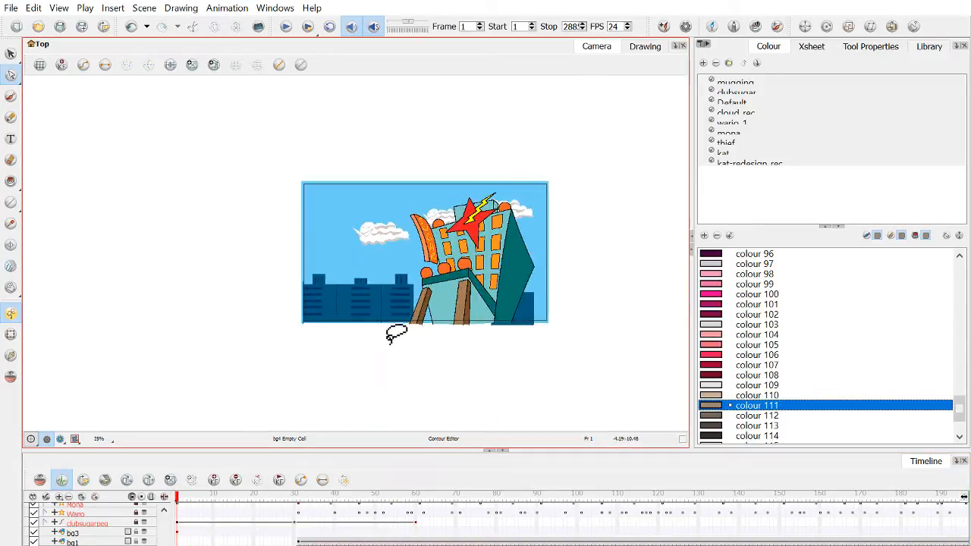
scroll(396, 333, "up", 2)
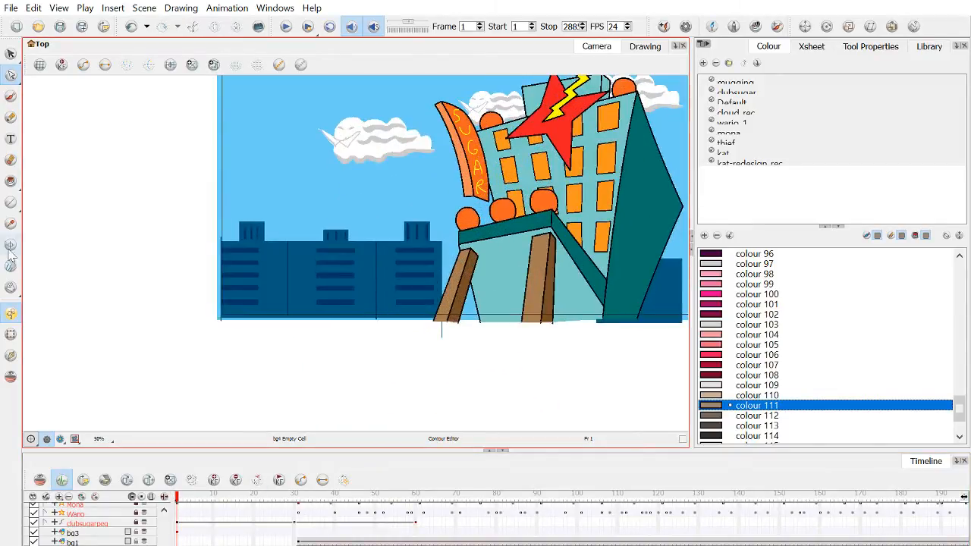
left_click(10, 224)
left_click(309, 177)
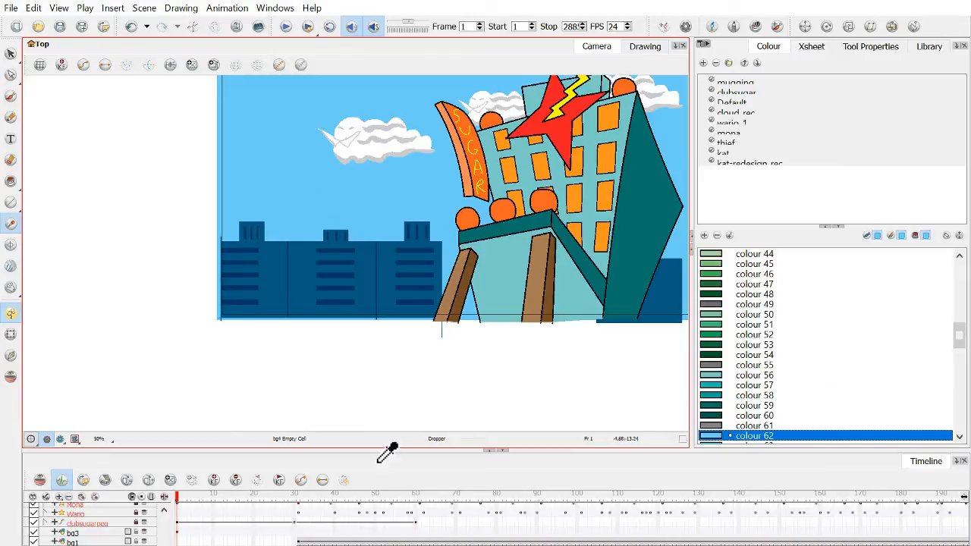
Go to frame 1269, where the brick building's specked brown roof is shown.
left_click_drag(201, 545, 459, 544)
left_click(453, 499)
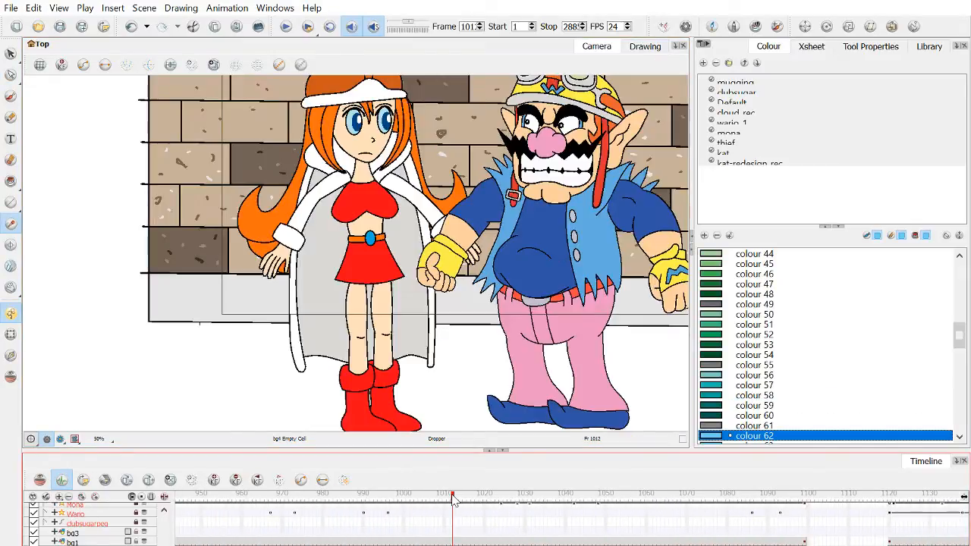
left_click(903, 495)
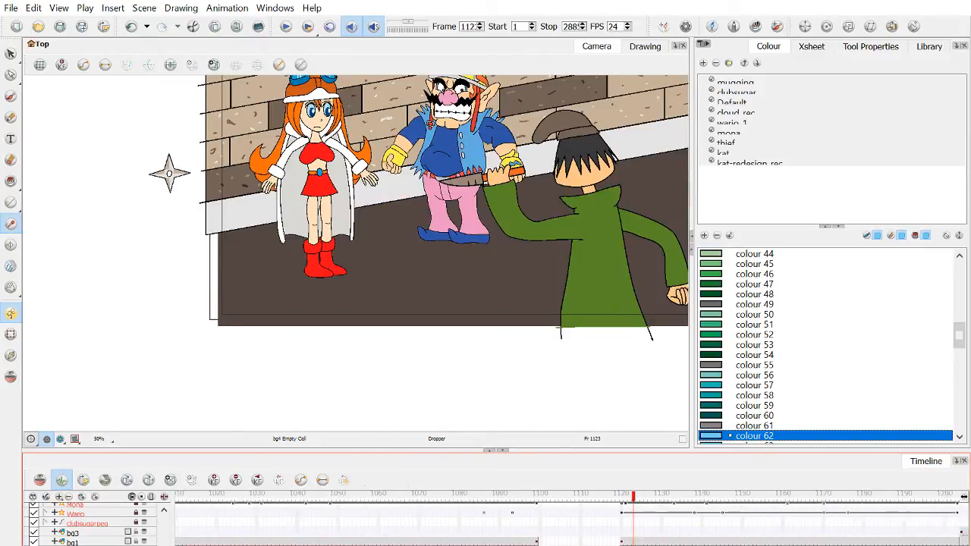
left_click_drag(466, 544, 531, 544)
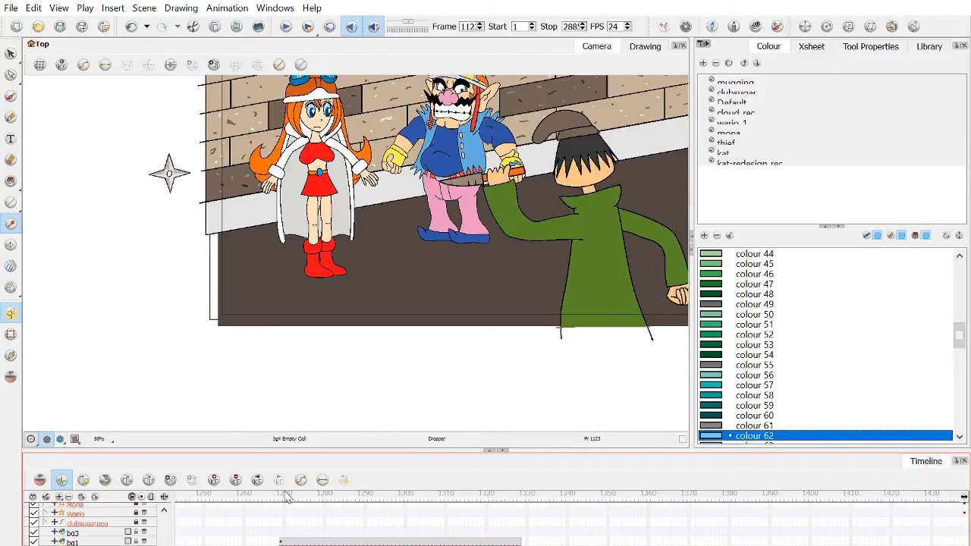
mouse_move(283, 503)
left_mouse_down()
mouse_move(303, 508)
mouse_move(270, 513)
mouse_move(282, 518)
left_mouse_up()
scroll(499, 229, "down", 2)
left_click_drag(494, 254, 399, 446)
scroll(426, 220, "up", 1)
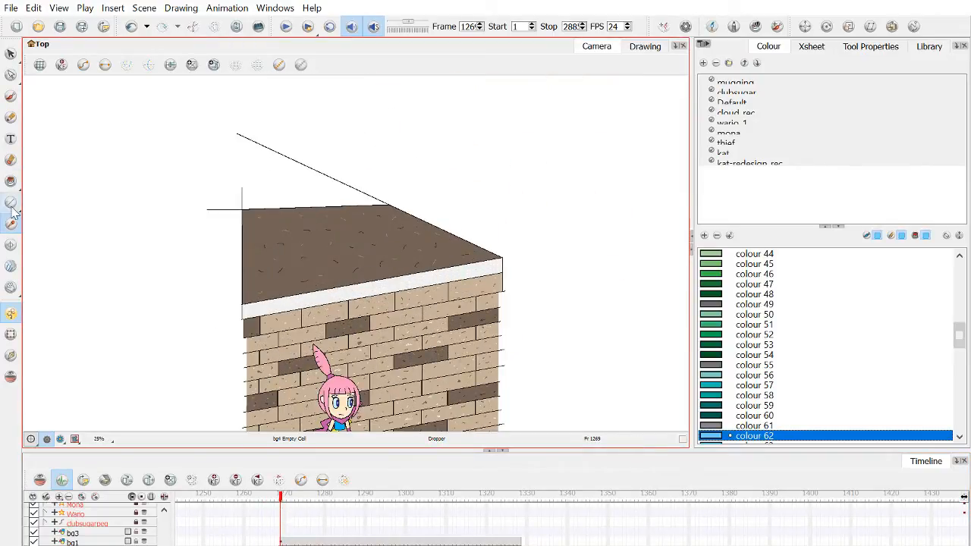
left_click(10, 203)
scroll(343, 298, "down", 1)
scroll(343, 298, "down", 2)
scroll(298, 204, "up", 3)
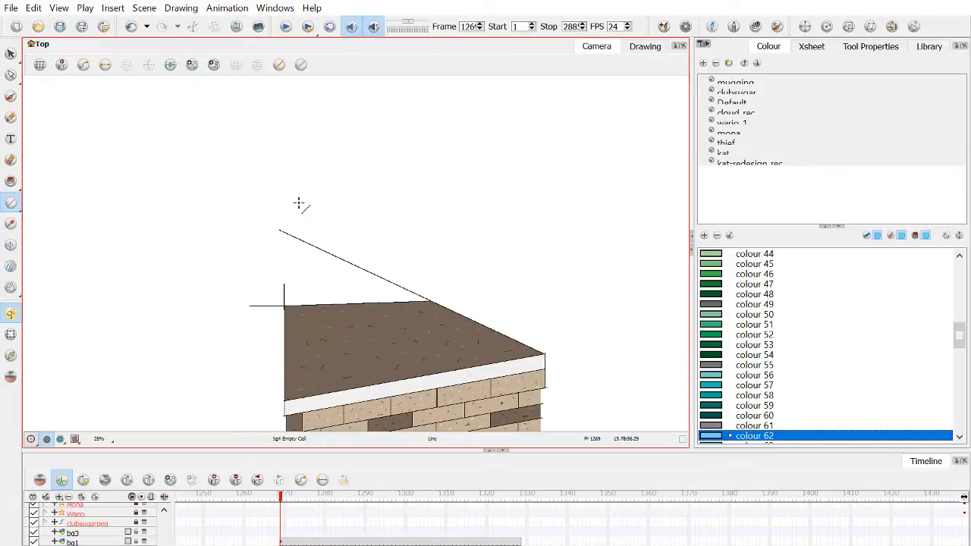
Cut off the diagonal line that extends past the roof's far corner on the bg1 layer and delete it.
left_click(11, 53)
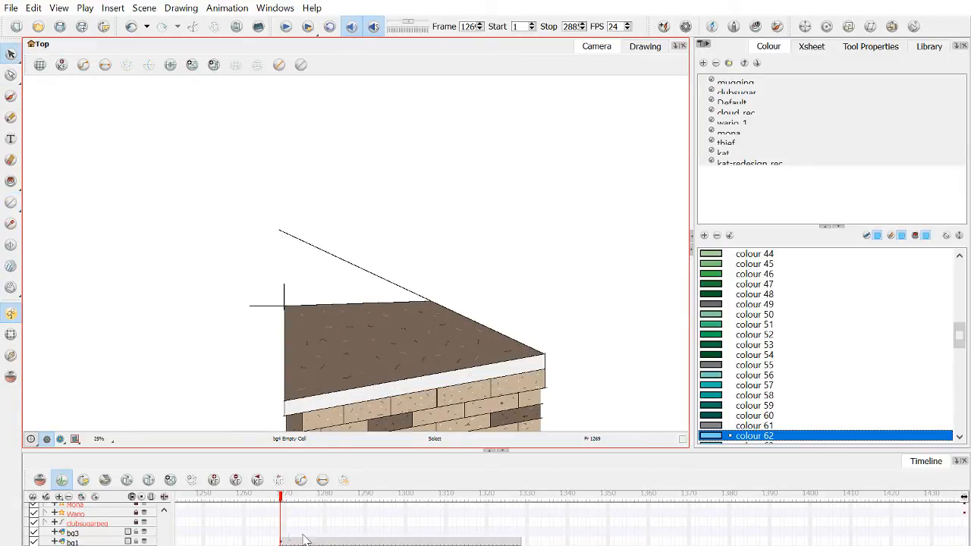
left_click(72, 543)
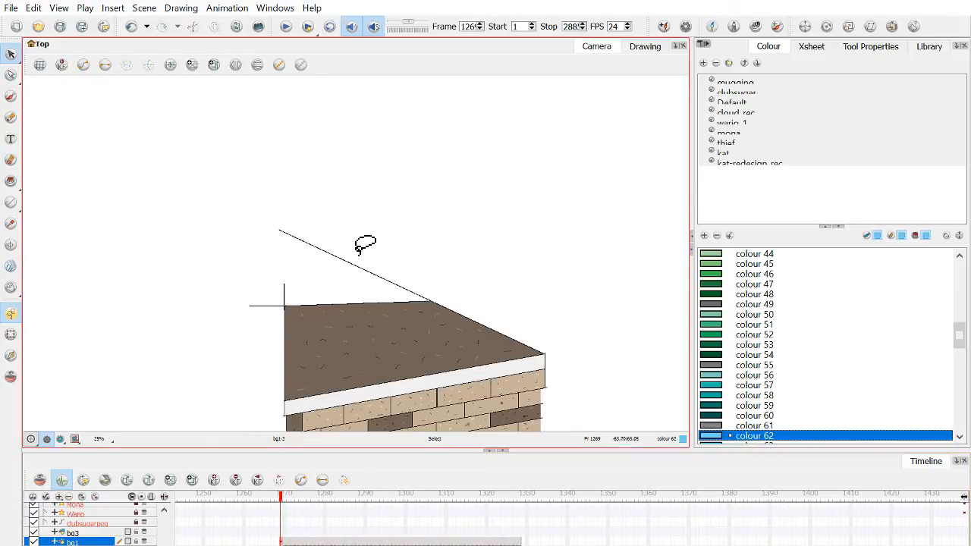
left_click(327, 291)
scroll(243, 241, "up", 1)
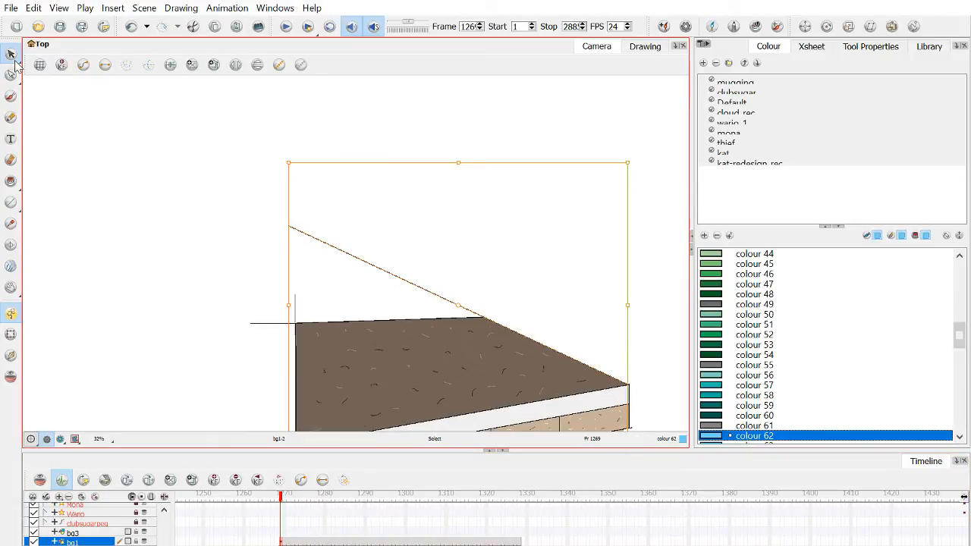
key("alt+t")
scroll(423, 275, "up", 3)
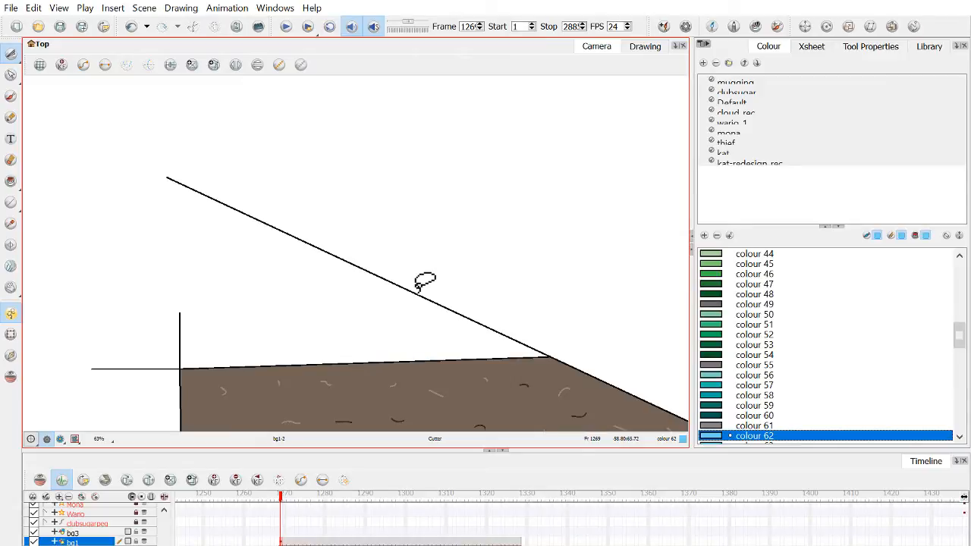
scroll(421, 307, "up", 1)
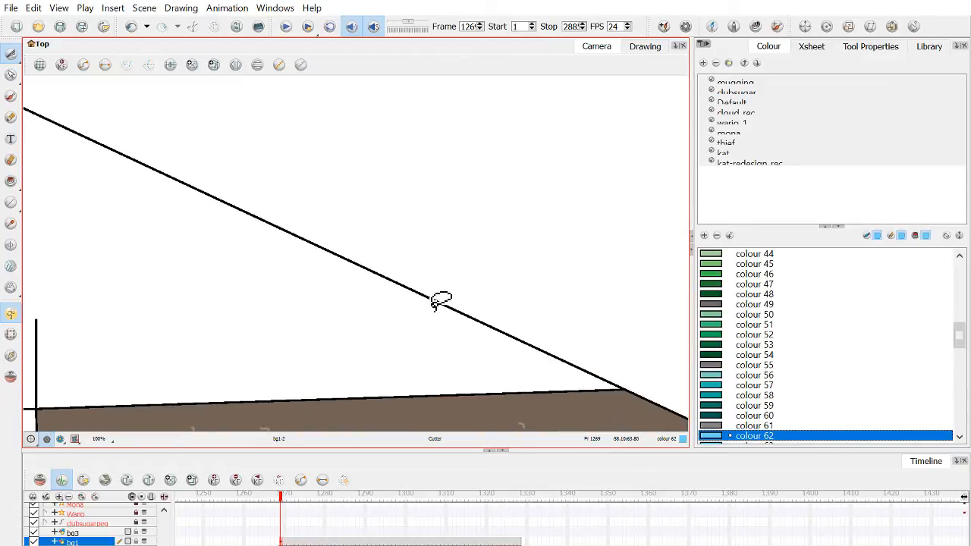
left_click(434, 302)
key("Delete")
Delete the vertical and horizontal line ends that overshoot the roof's back left corner with the Cutter tool.
scroll(434, 303, "down", 3)
scroll(570, 373, "down", 3)
scroll(485, 362, "up", 5)
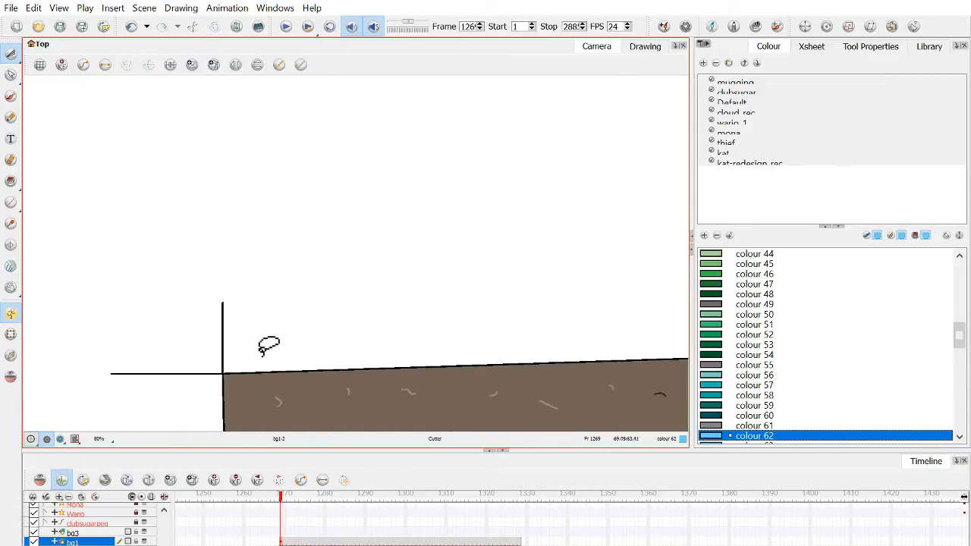
left_click(223, 344)
key("Delete")
left_click(147, 375)
key("Delete")
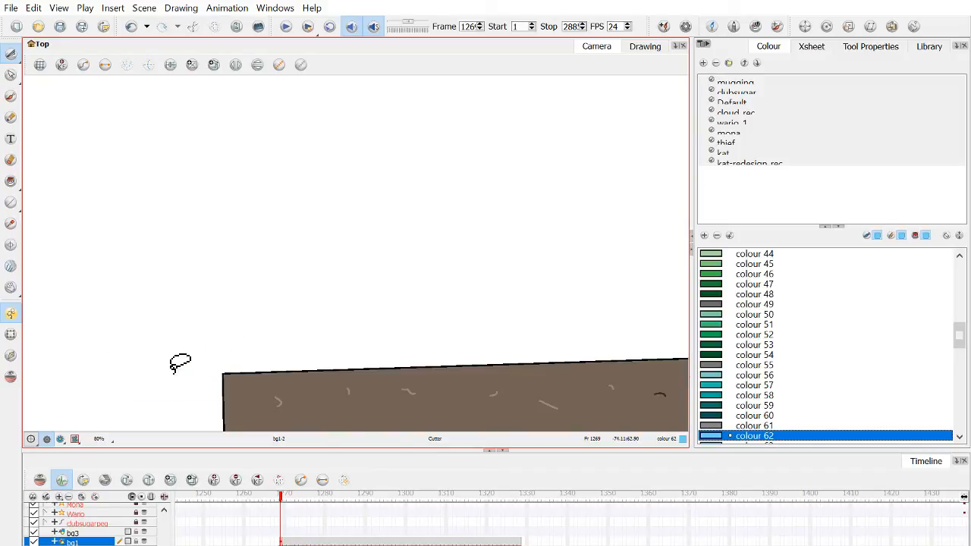
scroll(180, 364, "down", 3)
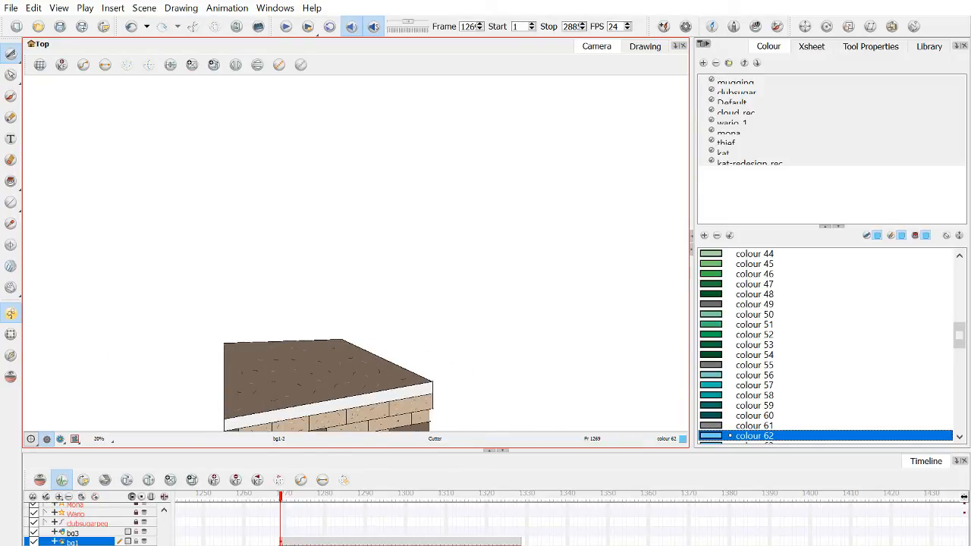
Draw the sky's outline around the roof in colour 62 on the bg4 layer at frame 1270 with the Line tool.
left_click(285, 545)
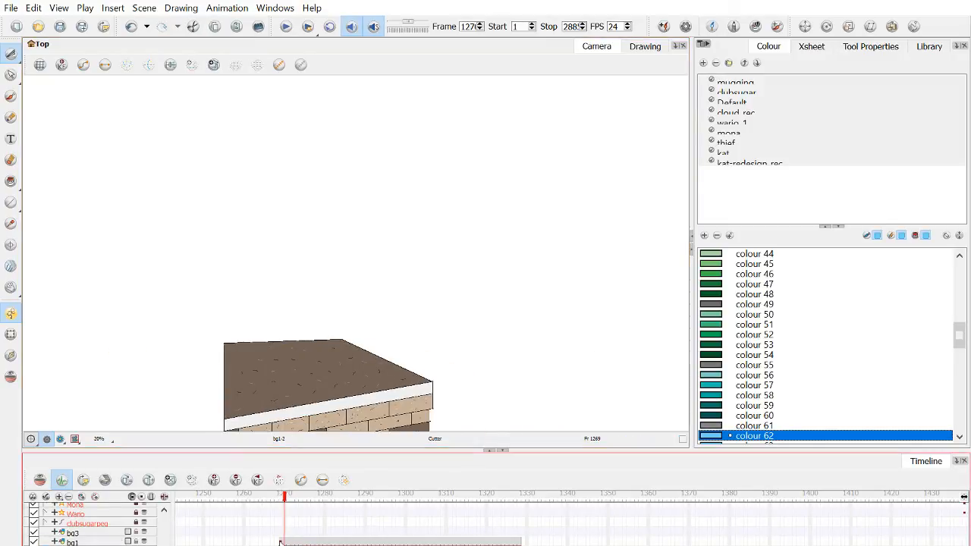
left_click(12, 204)
scroll(225, 372, "up", 1)
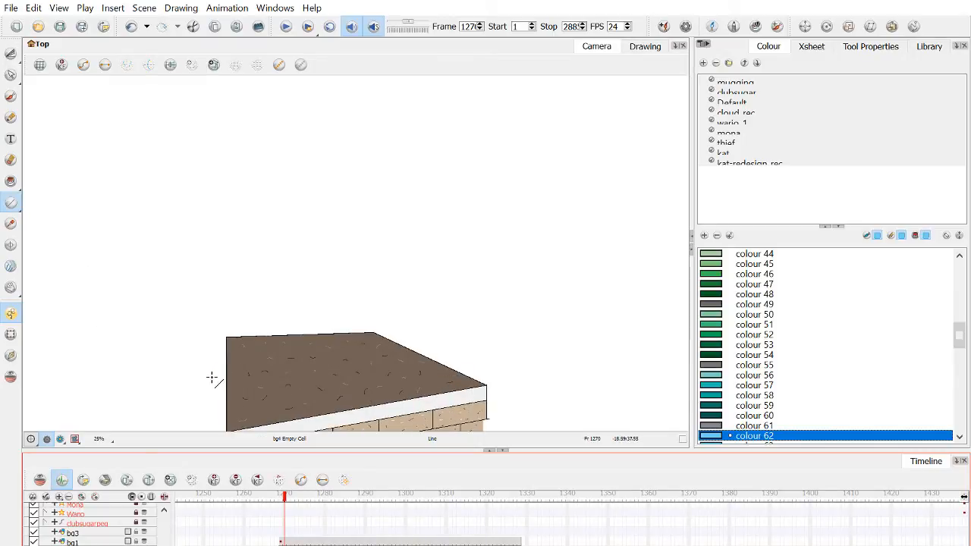
left_click_drag(226, 416, 273, 330)
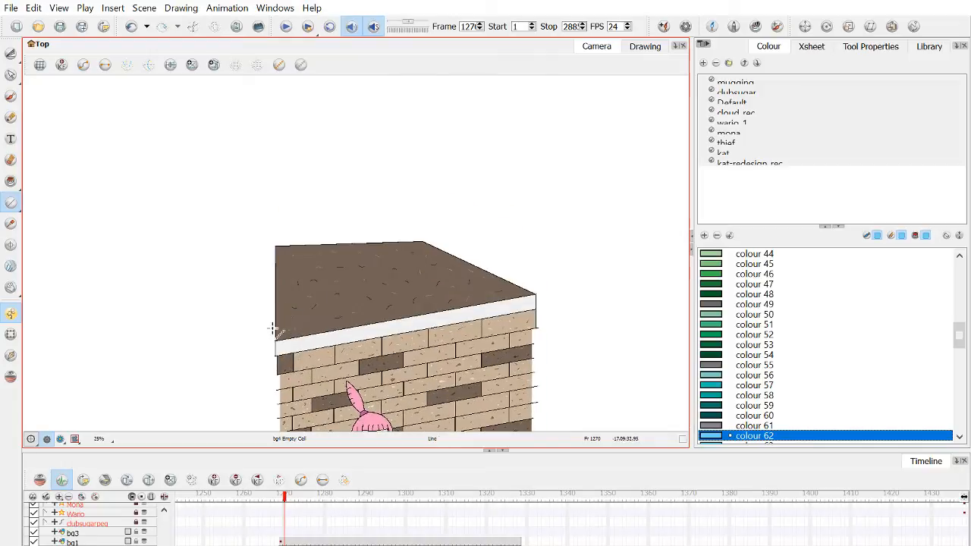
left_click(236, 296)
left_click(218, 98)
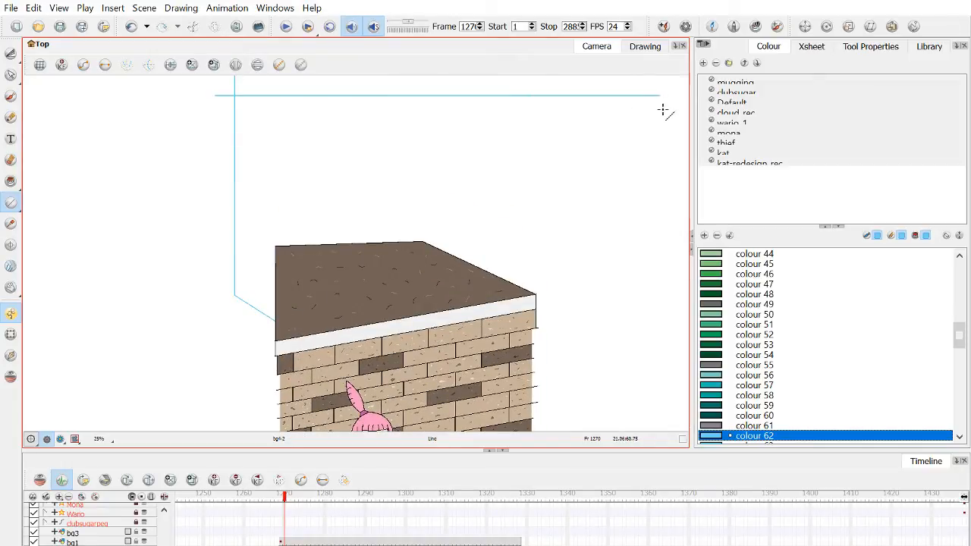
left_click(649, 93)
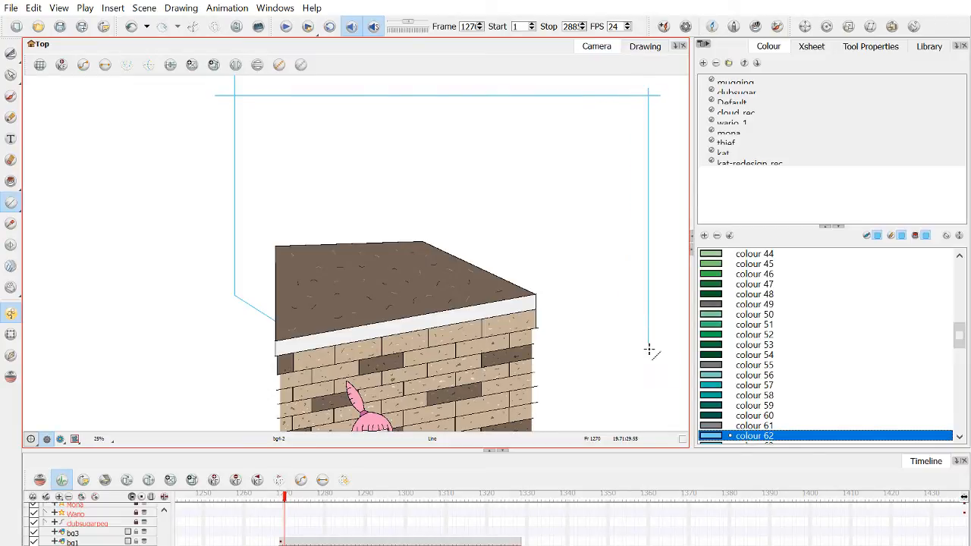
scroll(653, 344, "up", 1)
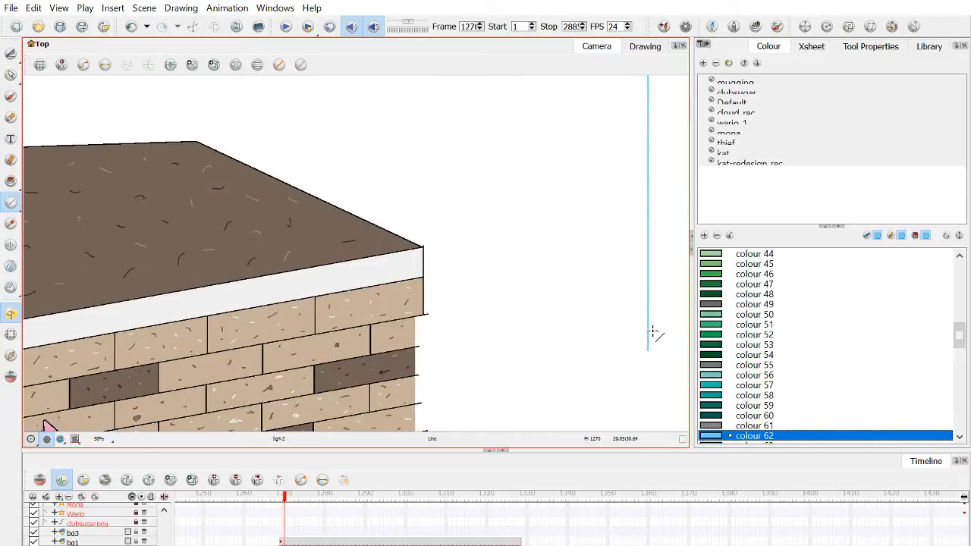
left_click(650, 329)
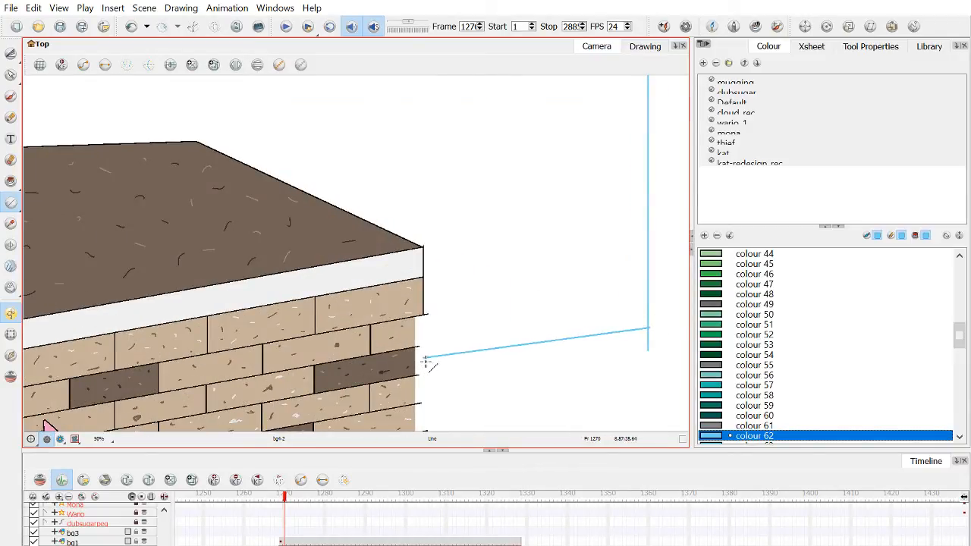
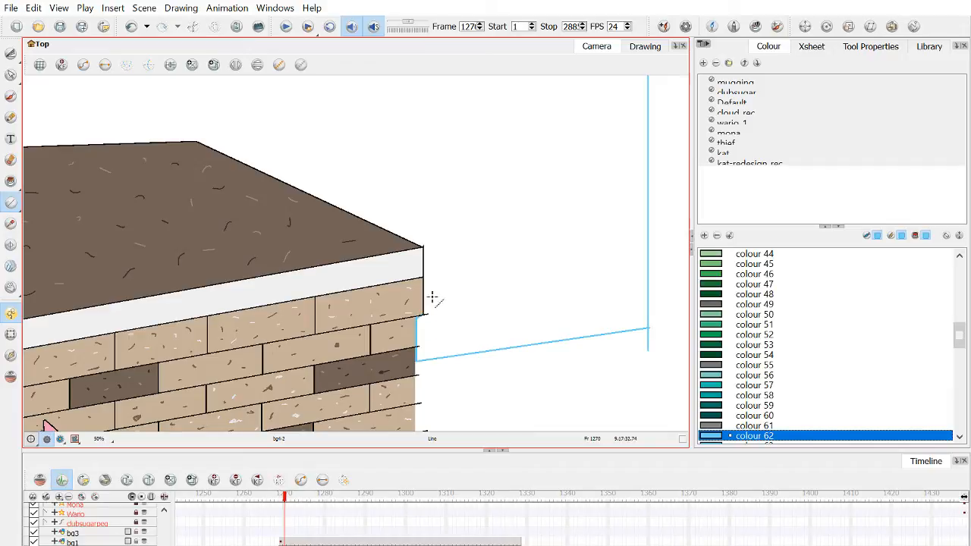
Close the sky outline with short lines at the roof's right corner and beside its left edge.
scroll(426, 226, "down", 3)
left_click_drag(426, 225, 442, 264)
scroll(421, 262, "up", 4)
scroll(483, 263, "down", 2)
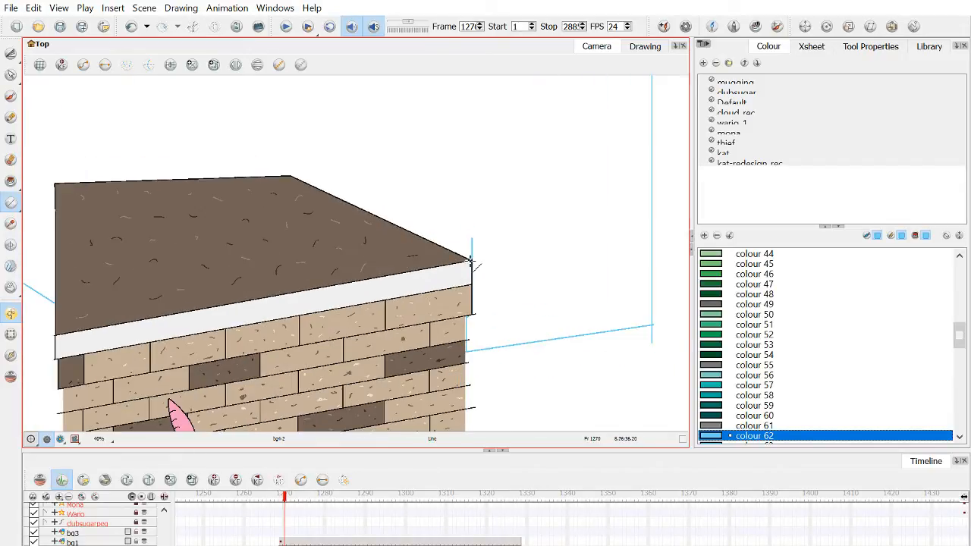
scroll(166, 274, "down", 2)
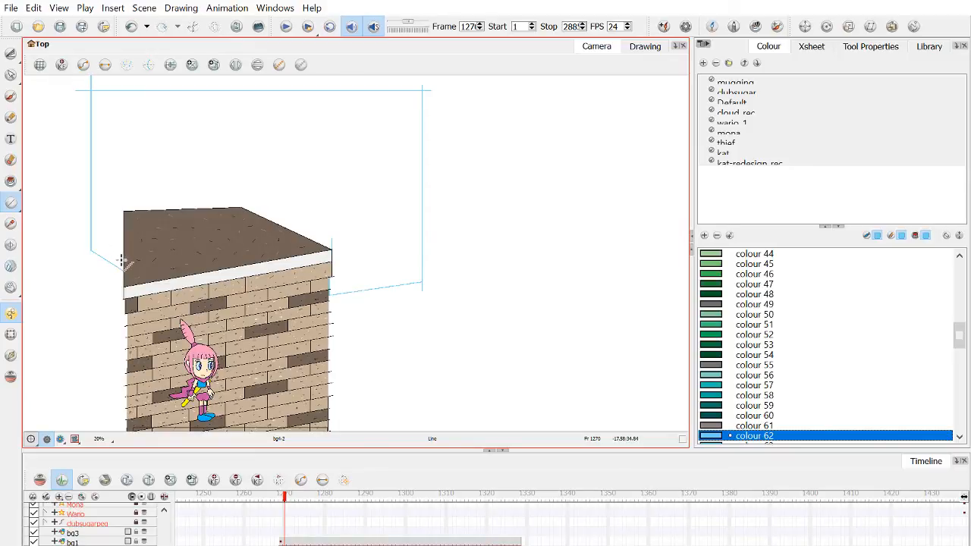
scroll(303, 285, "up", 2)
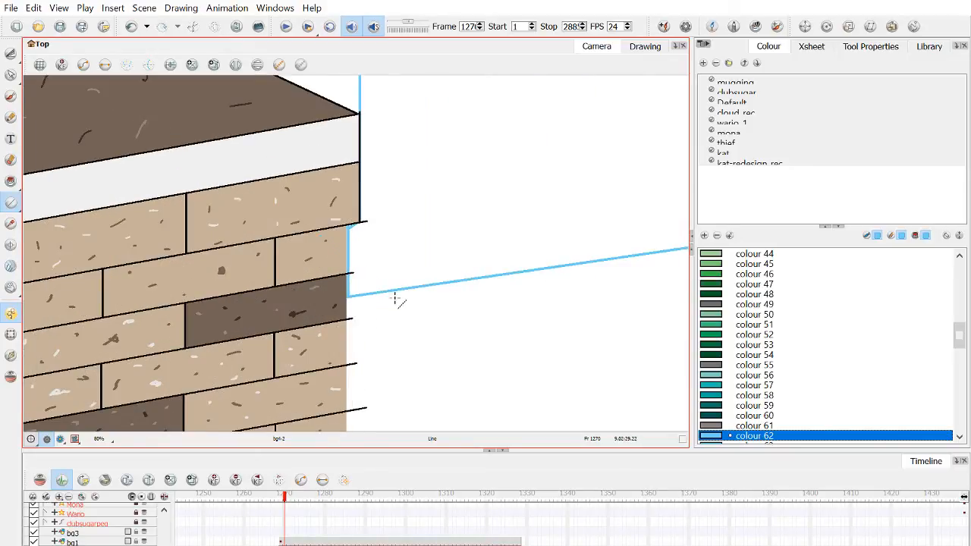
scroll(368, 294, "down", 4)
mouse_move(371, 298)
left_mouse_down()
mouse_move(493, 300)
mouse_move(254, 286)
mouse_move(150, 255)
left_mouse_up()
Paint the outlined sky area behind the roof with colour 62.
left_click(10, 180)
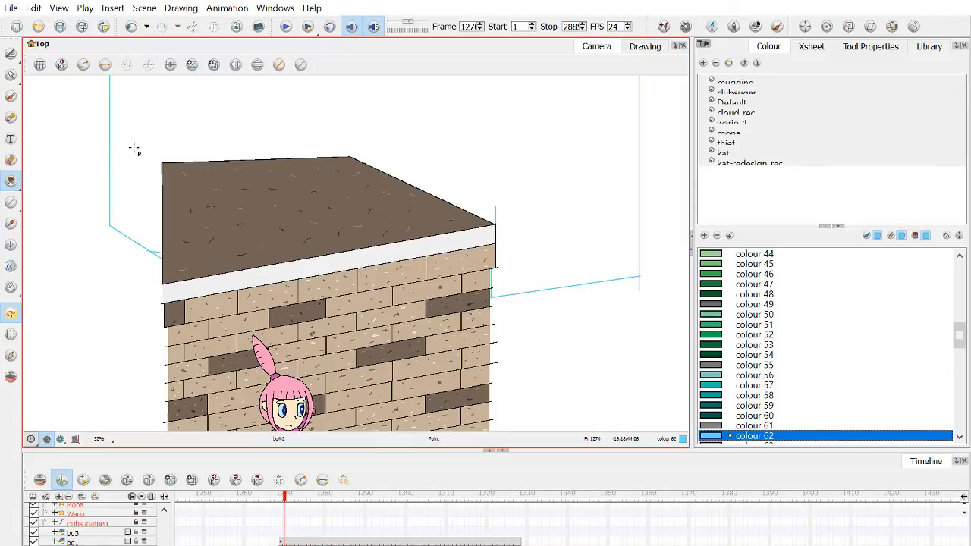
left_click(134, 148)
scroll(139, 261, "up", 3)
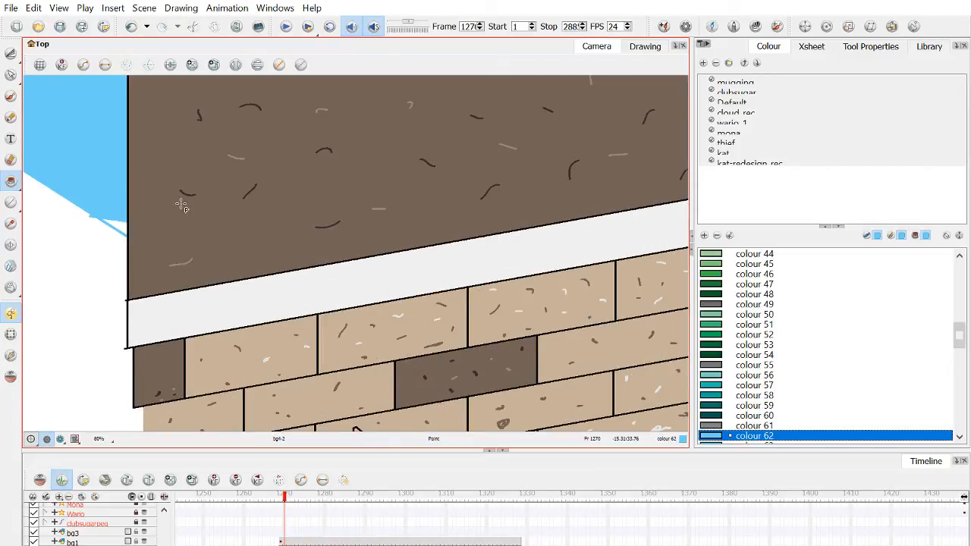
scroll(182, 207, "up", 3)
scroll(230, 203, "down", 6)
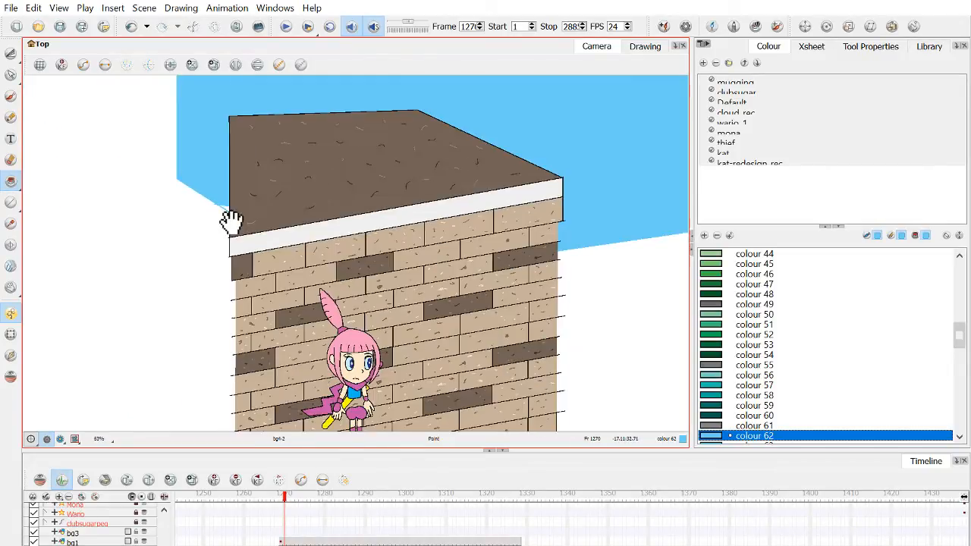
left_click_drag(227, 217, 223, 278)
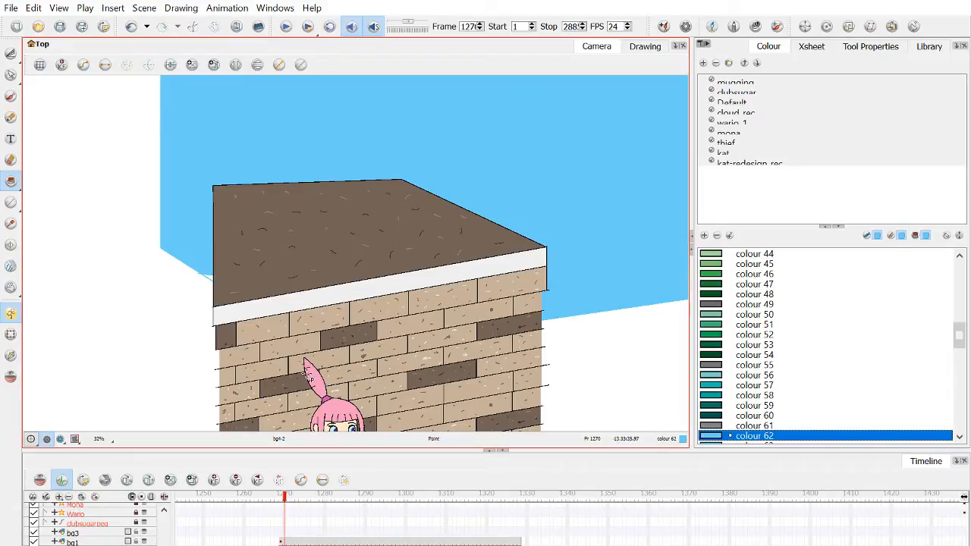
Select the Kat_Master layer in the timeline and go to its keyframe at frame 1240.
scroll(110, 539, "down", 5)
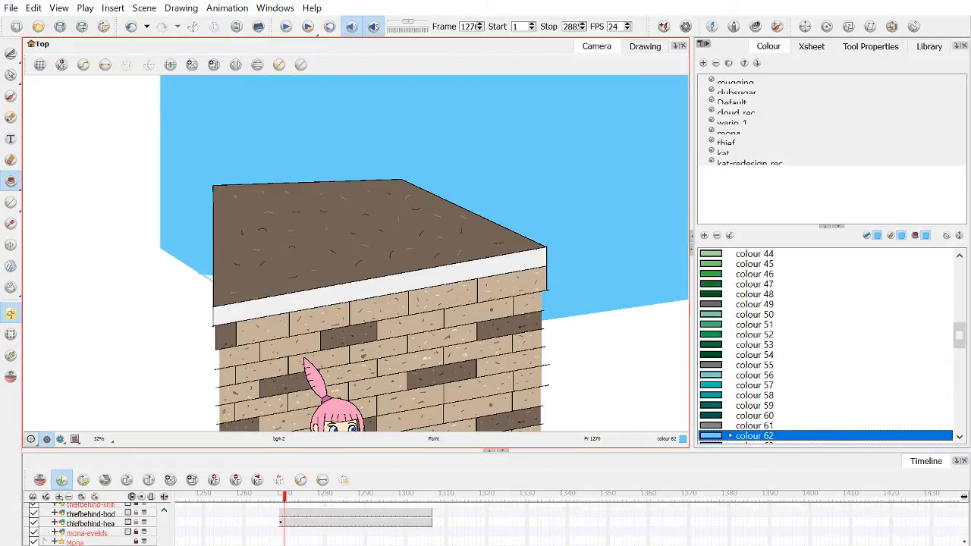
scroll(91, 523, "down", 5)
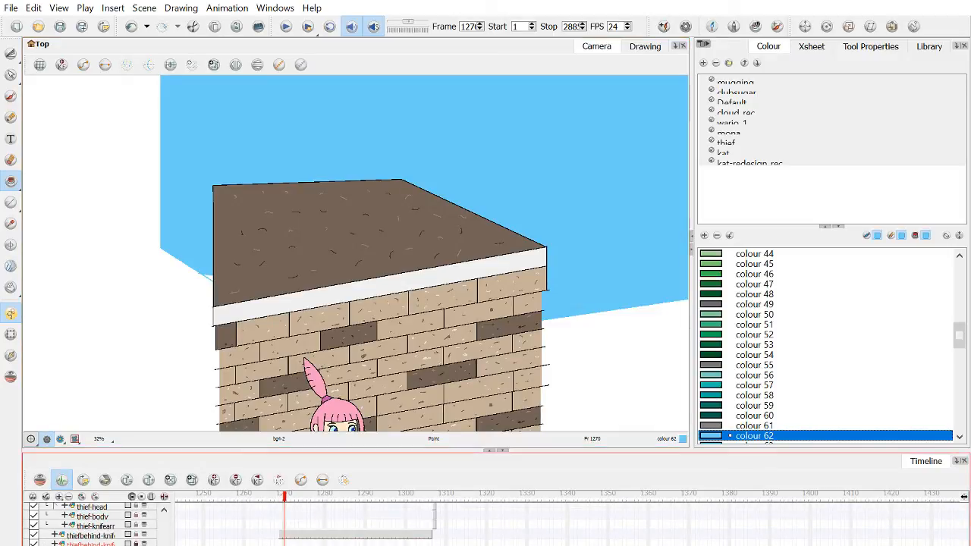
scroll(91, 523, "down", 3)
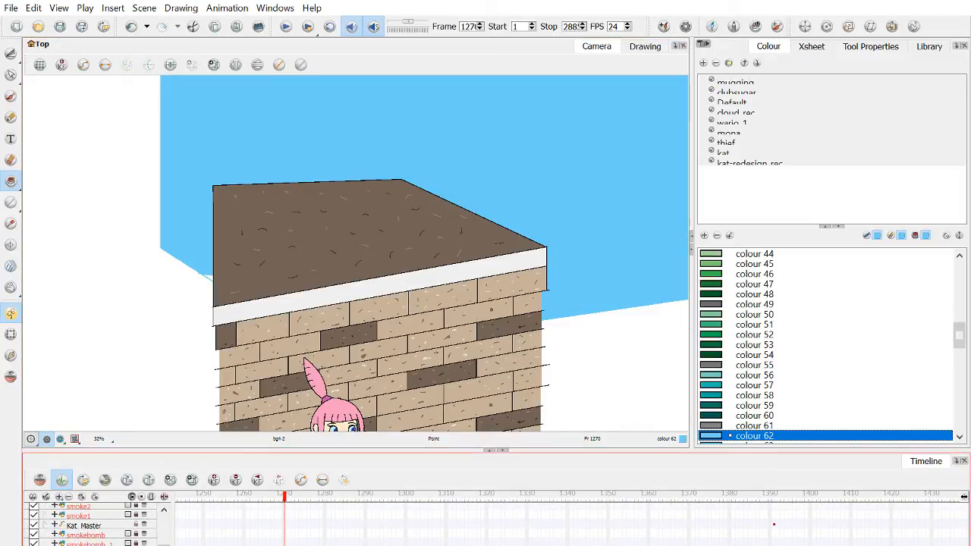
left_click(84, 526)
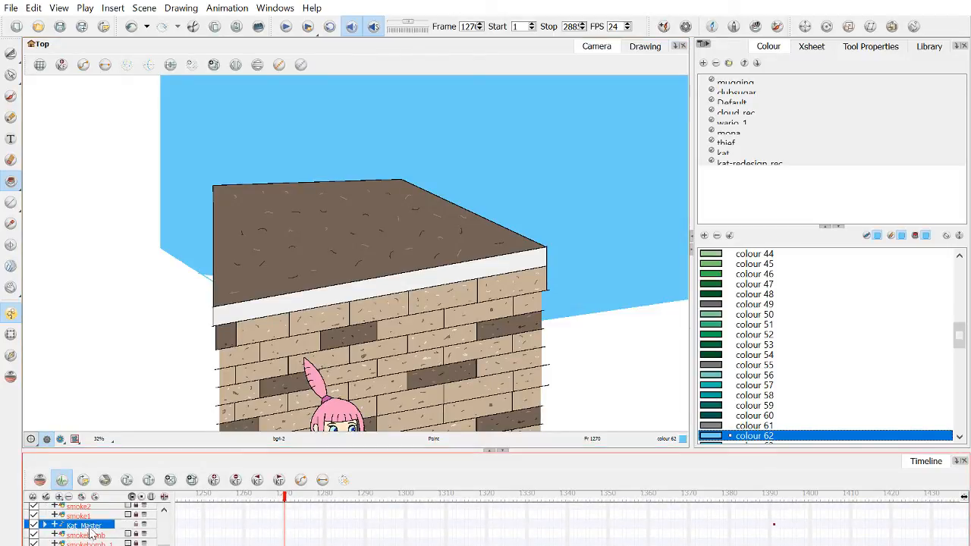
left_click(297, 496)
left_click_drag(486, 521, 284, 521)
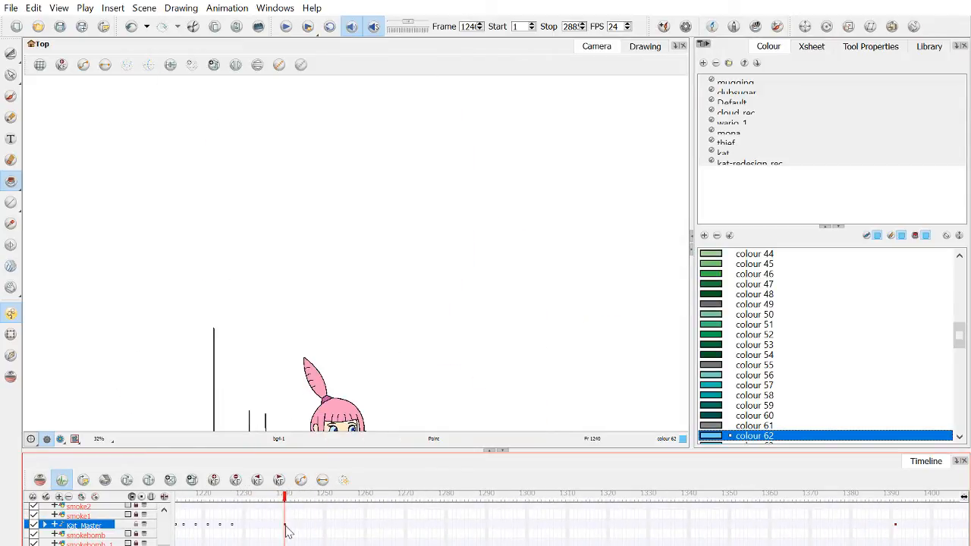
Examine where Kat stands relative to the camera frame at frame 1240, including in the rendered view.
scroll(332, 372, "down", 2)
left_click_drag(346, 342, 361, 196)
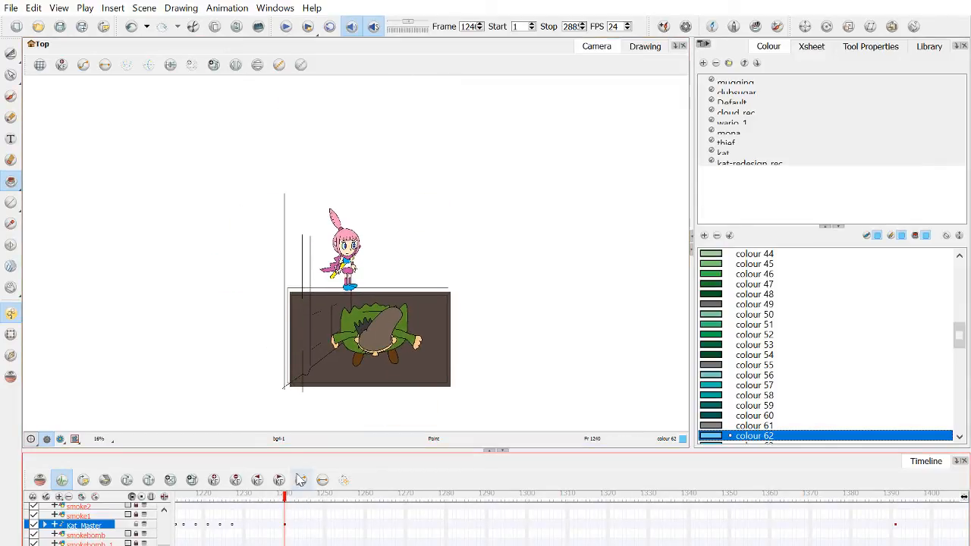
scroll(354, 311, "up", 3)
scroll(180, 283, "up", 2)
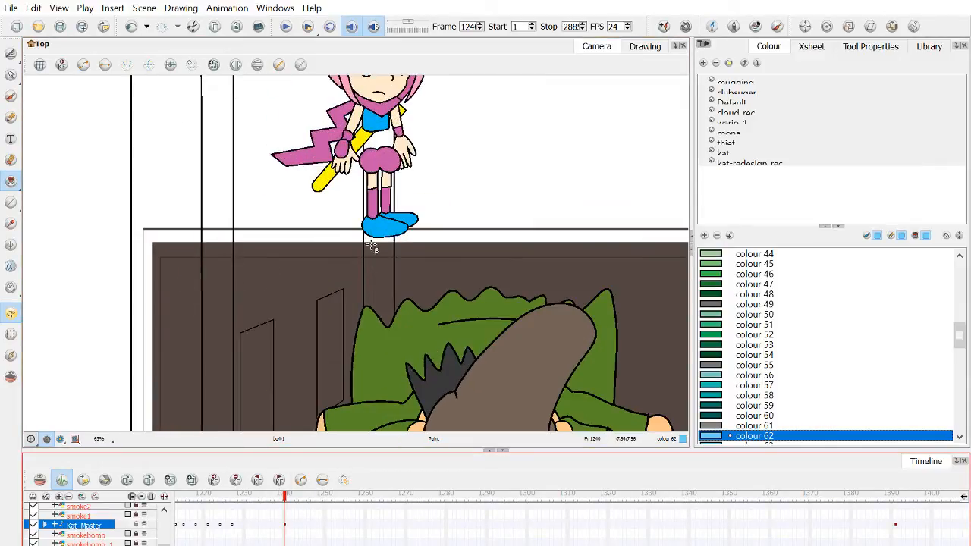
left_click(47, 439)
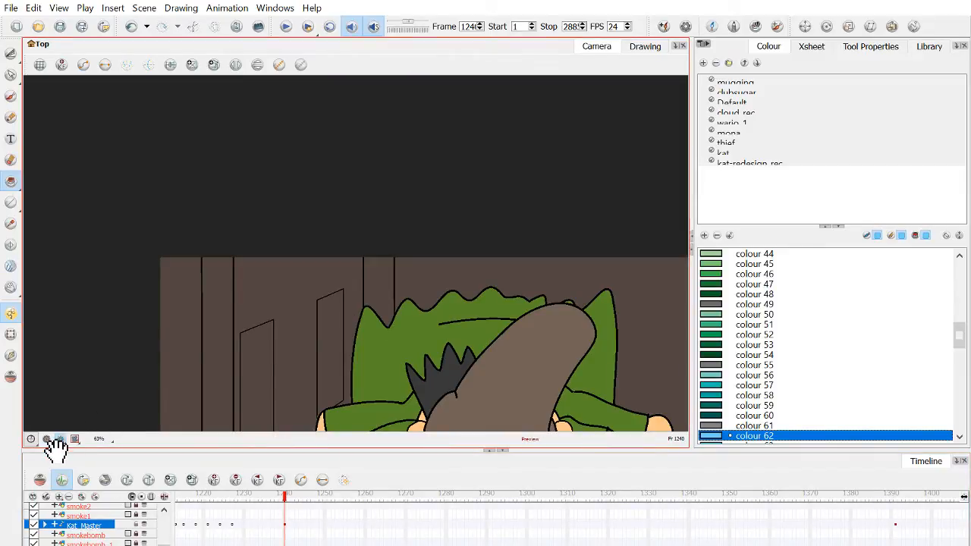
left_click(31, 439)
scroll(230, 352, "down", 3)
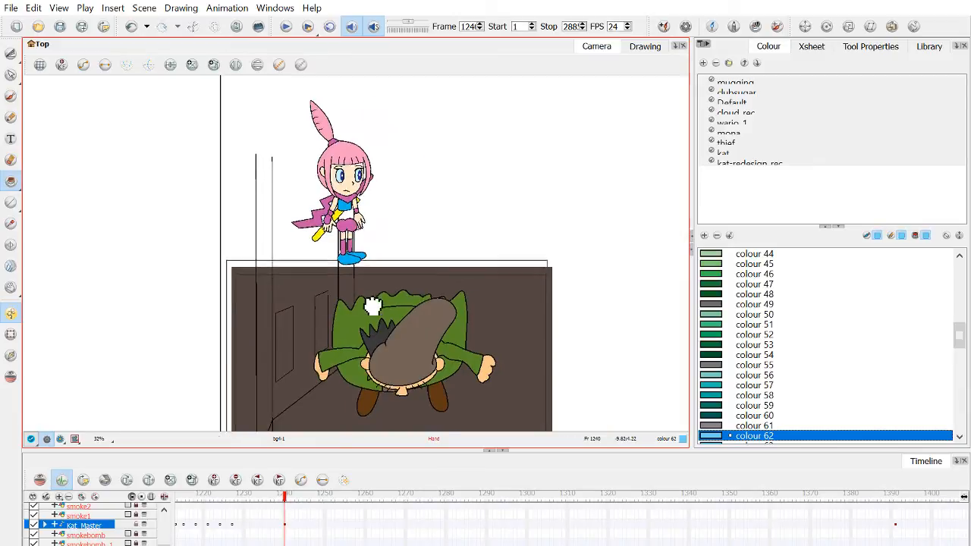
Add a motion keyframe to the Kat_Master layer at frame 1269.
left_click(342, 501)
left_click_drag(343, 506, 403, 513)
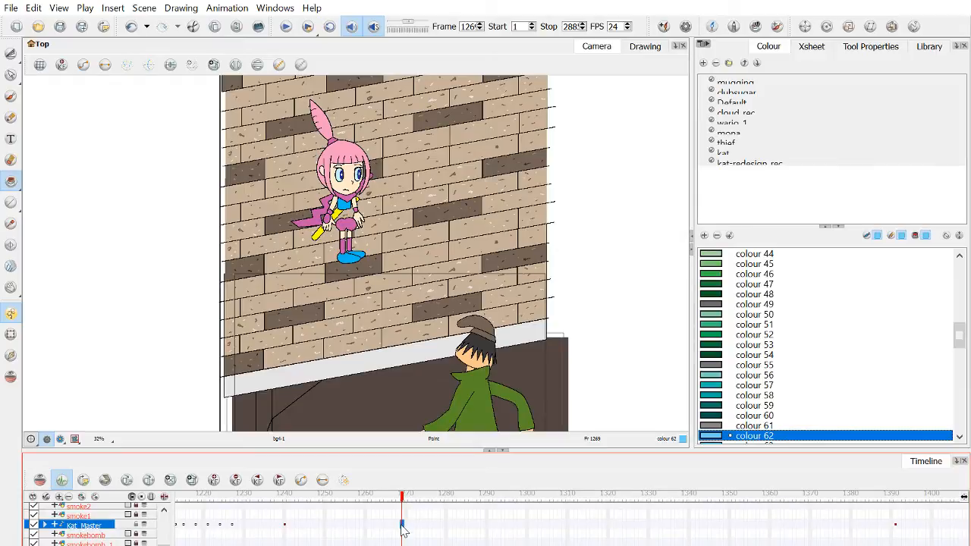
left_click(402, 525)
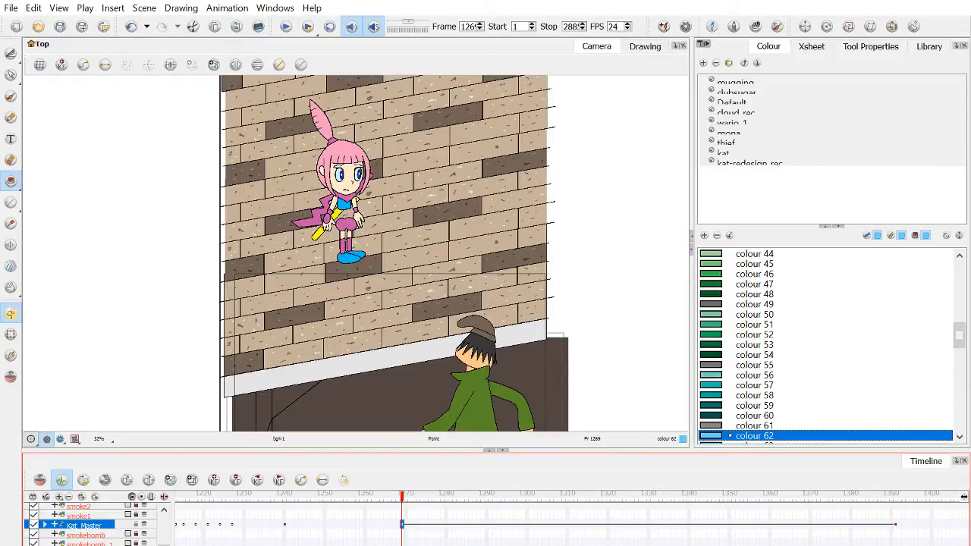
Check Kat's position relative to the building at frame 1146 and return to frame 1269.
left_click_drag(309, 500, 55, 491)
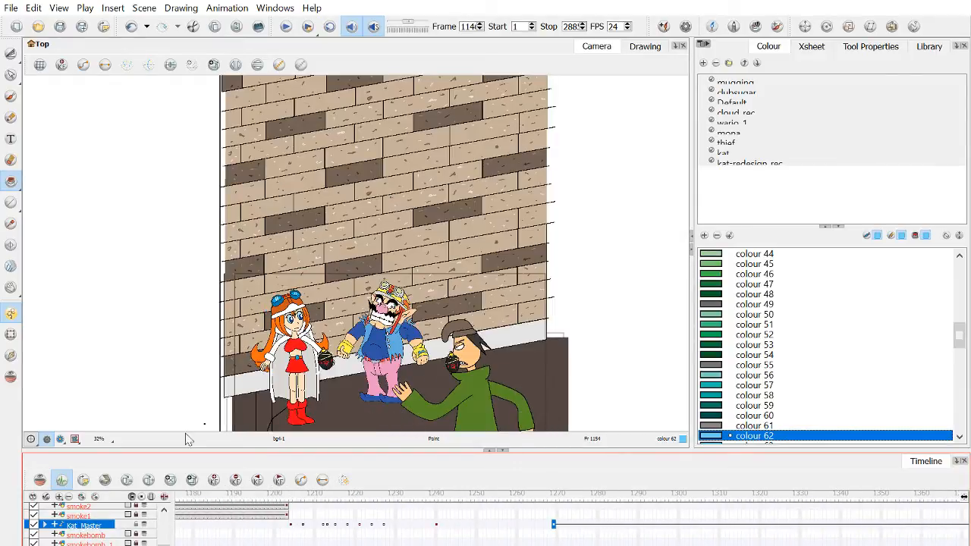
scroll(416, 249, "down", 1)
scroll(388, 257, "down", 3)
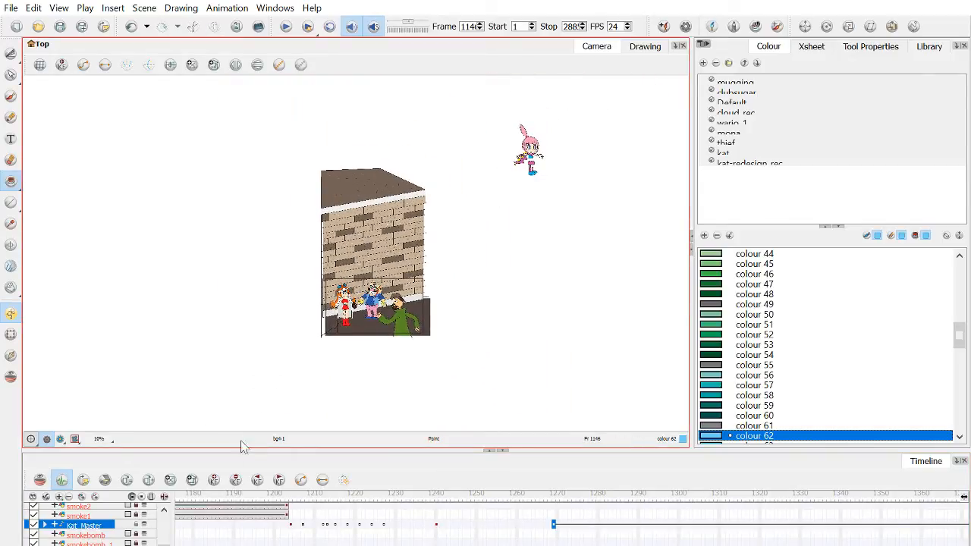
left_click_drag(262, 498, 554, 513)
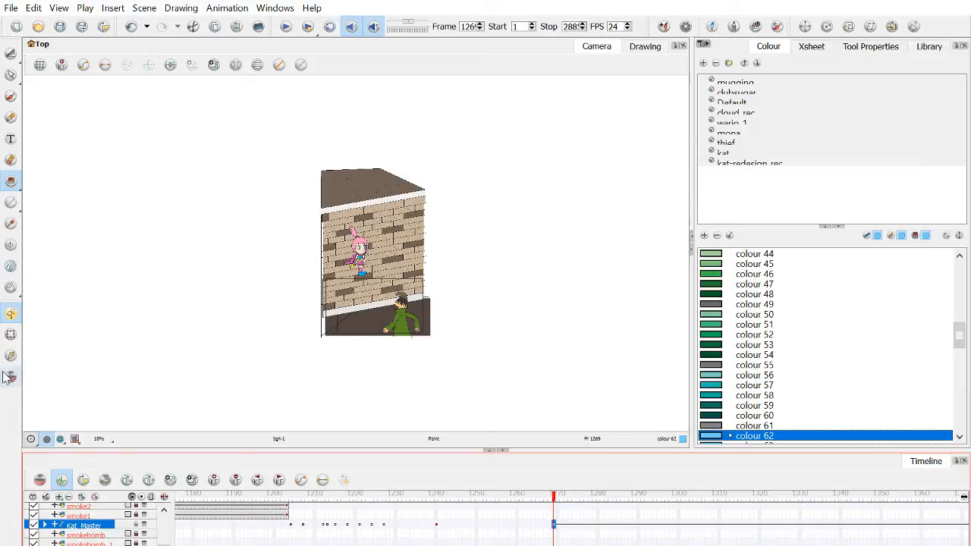
Move Kat off the brick wall to its right, outside the camera frame, at frame 1269 with the Transform tool.
left_click(10, 335)
left_click(345, 254)
scroll(343, 257, "up", 3)
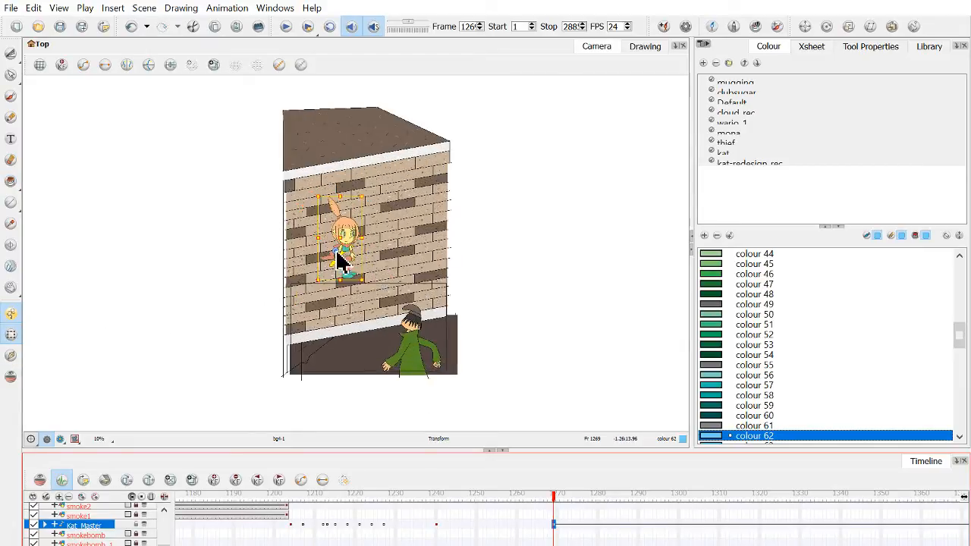
left_click_drag(345, 258, 393, 237)
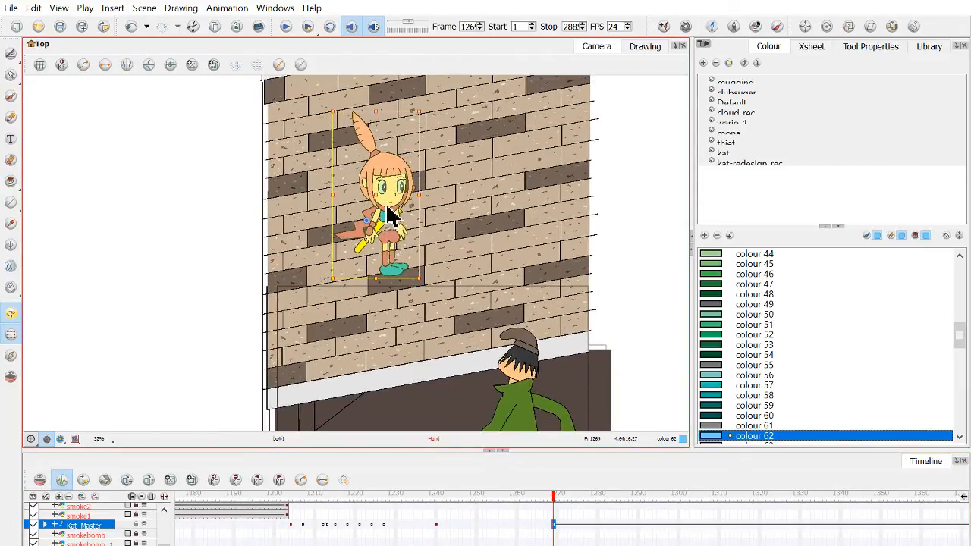
scroll(393, 248, "up", 1)
scroll(390, 223, "up", 2)
scroll(382, 169, "down", 2)
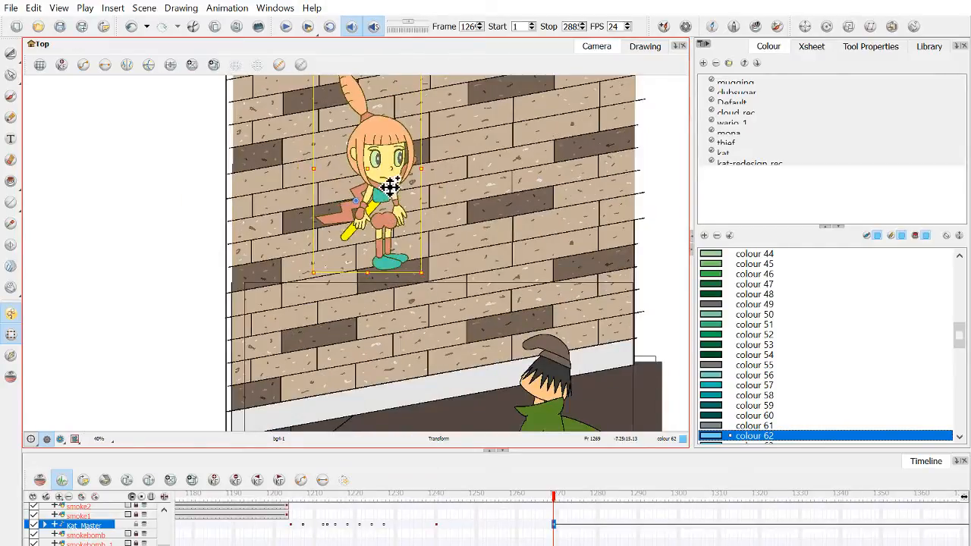
left_click_drag(390, 174, 642, 258)
left_click_drag(574, 242, 337, 187)
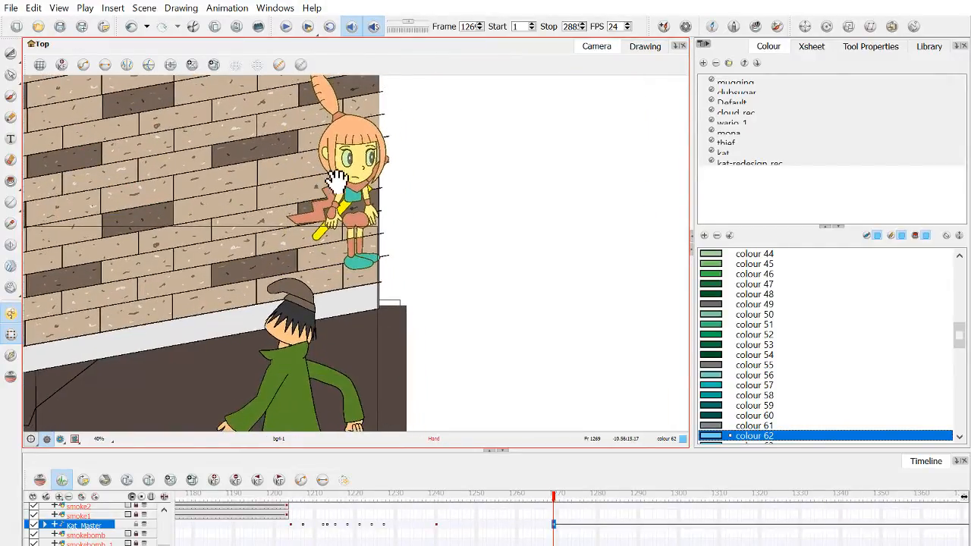
key("ctrl+z")
left_click_drag(397, 276, 683, 238)
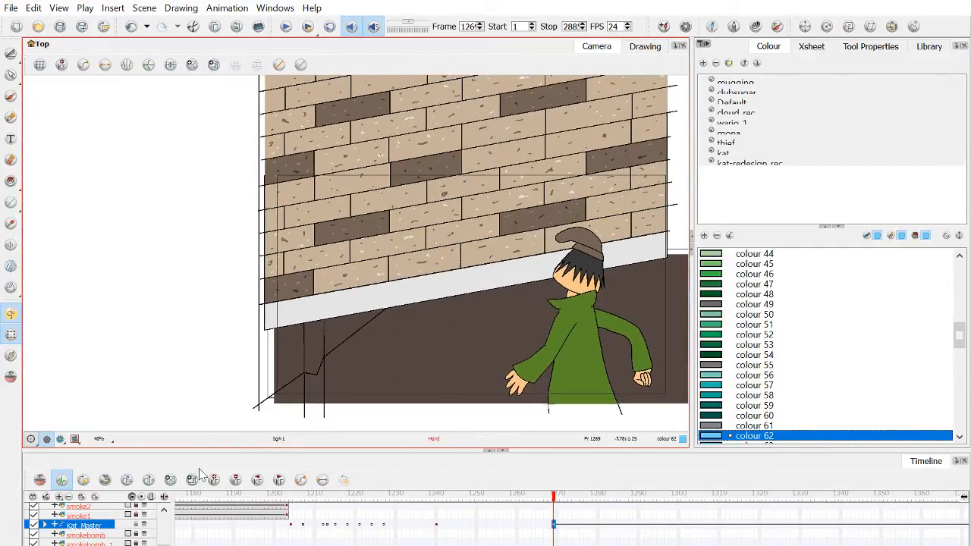
scroll(367, 308, "down", 2)
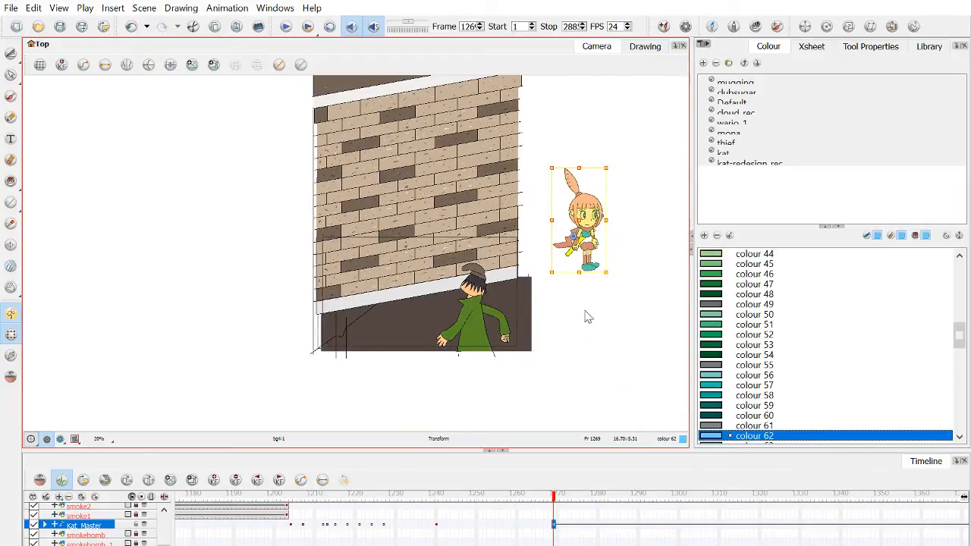
scroll(442, 330, "up", 1)
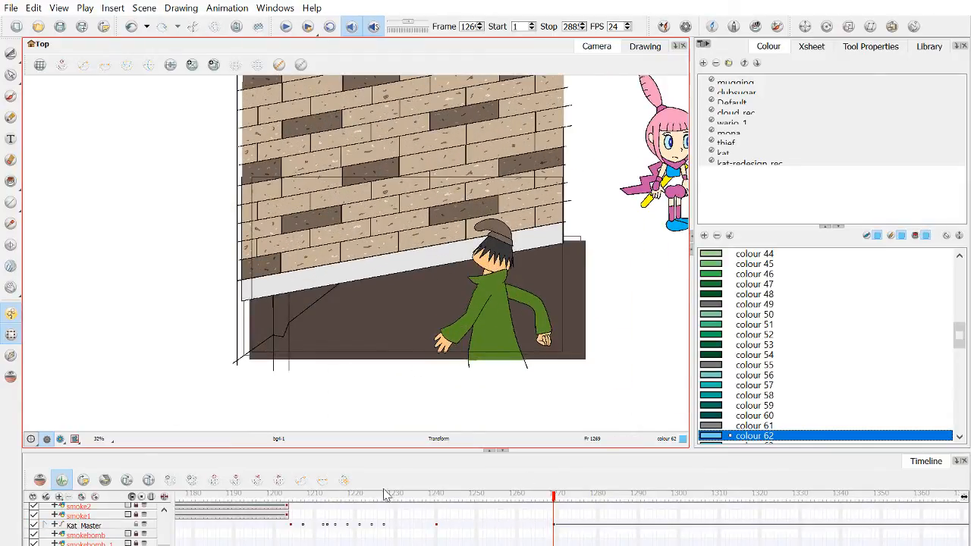
left_click_drag(386, 497, 553, 513)
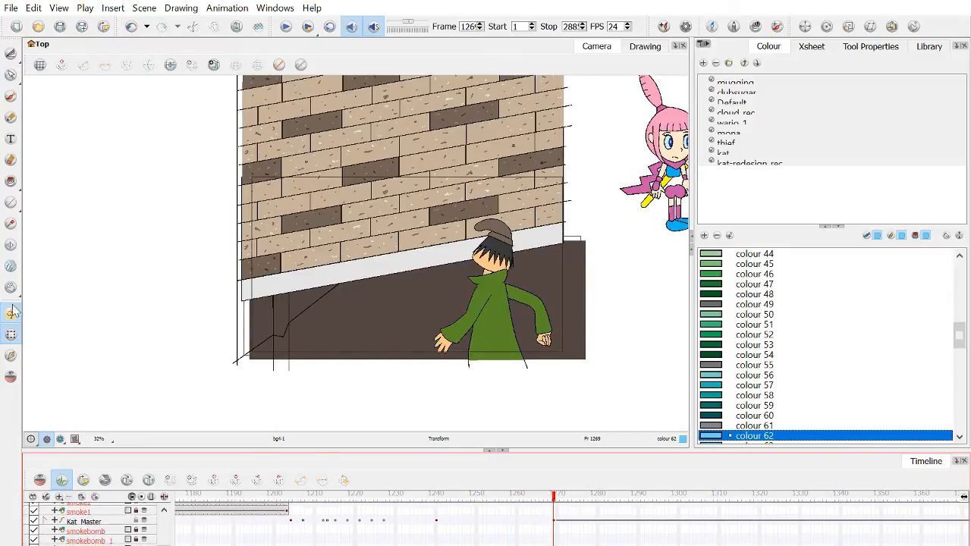
Select the stray layout lines below the wall's lower left corner on the bg4 layer and step back to frame 1266.
left_click(11, 54)
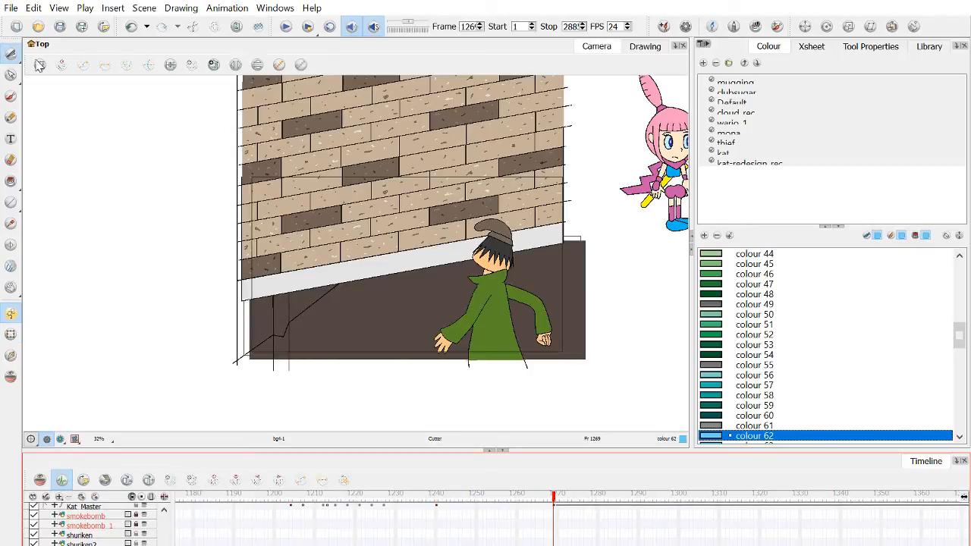
scroll(241, 351, "up", 5)
left_click(249, 388)
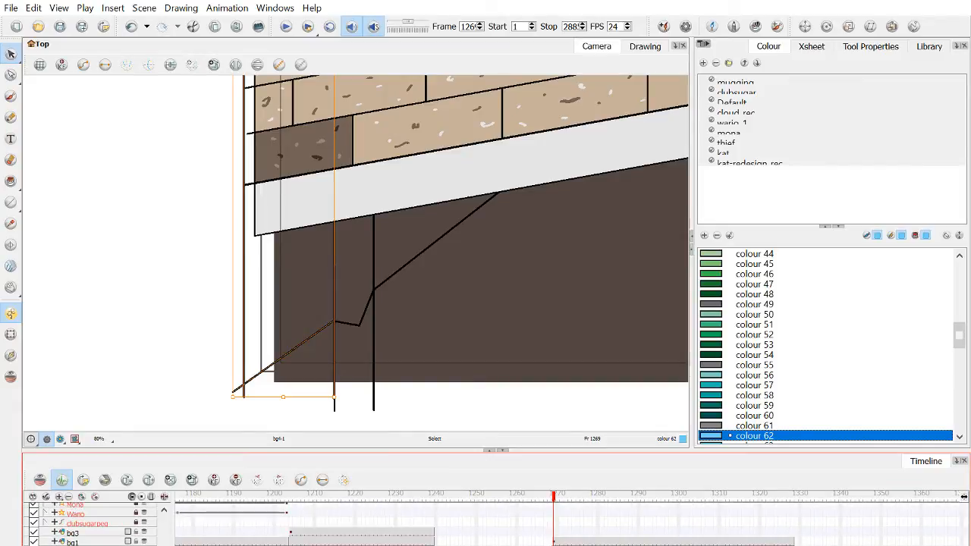
key("period")
key("comma")
key("comma")
key("comma")
key("comma")
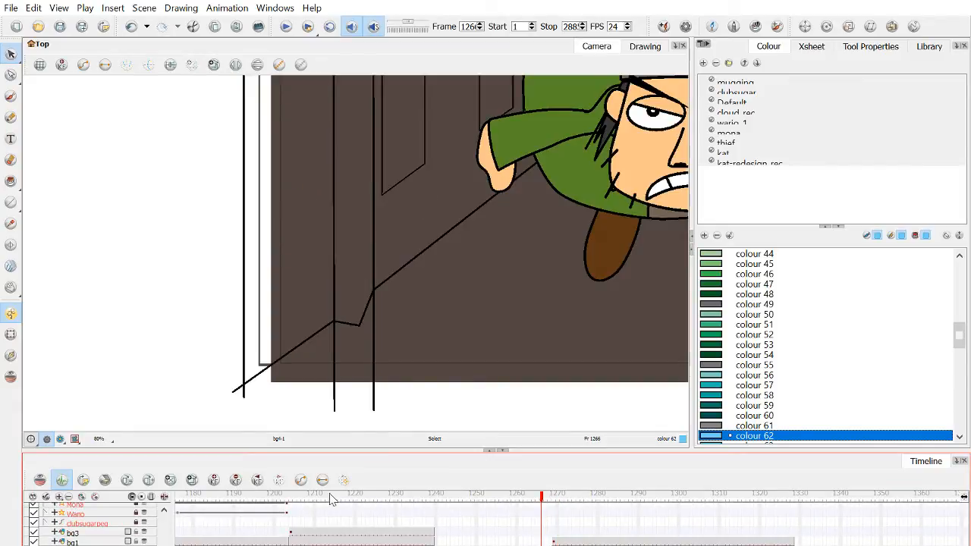
Clear the leftover layout line drawing from the bg4 layer's cells around frame 1201.
left_click_drag(304, 495, 278, 497)
scroll(305, 304, "down", 4)
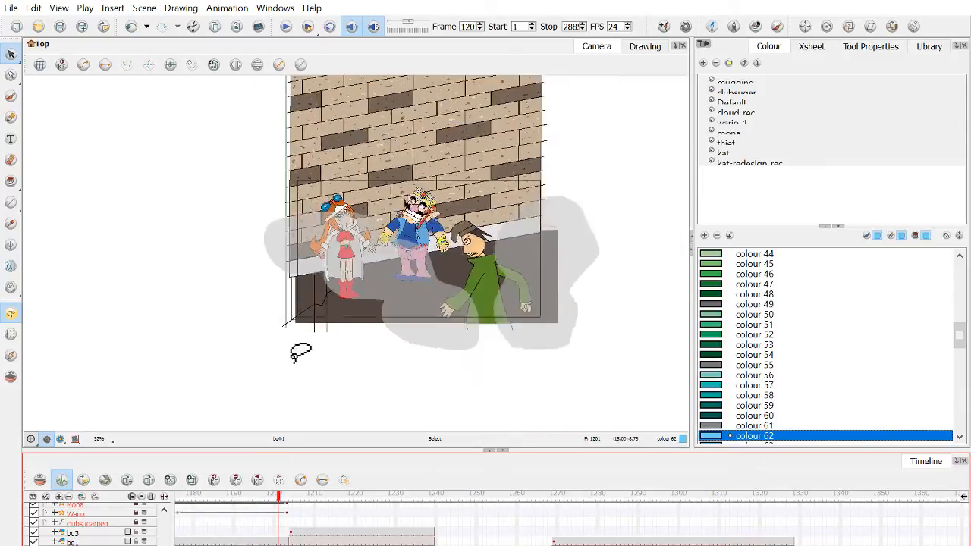
scroll(300, 354, "down", 2)
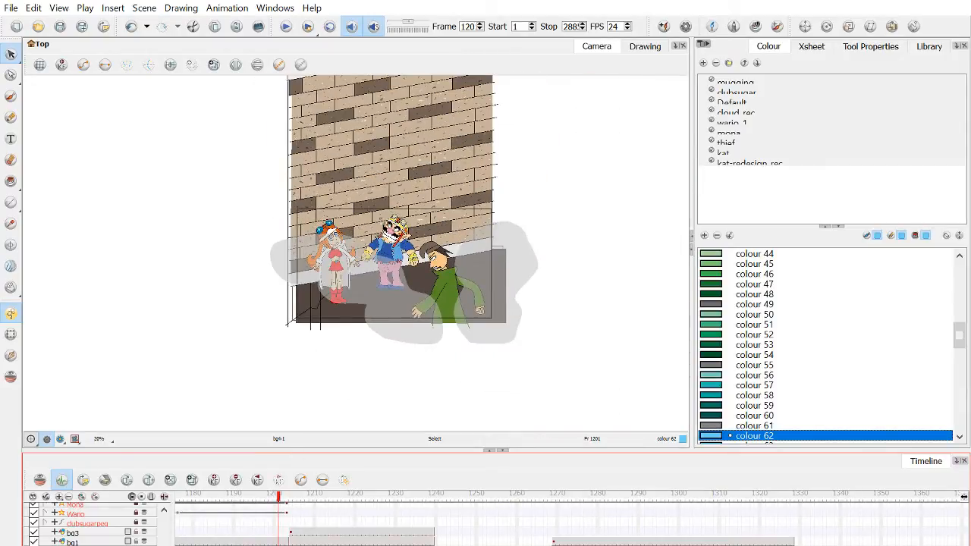
scroll(569, 516, "left", 5)
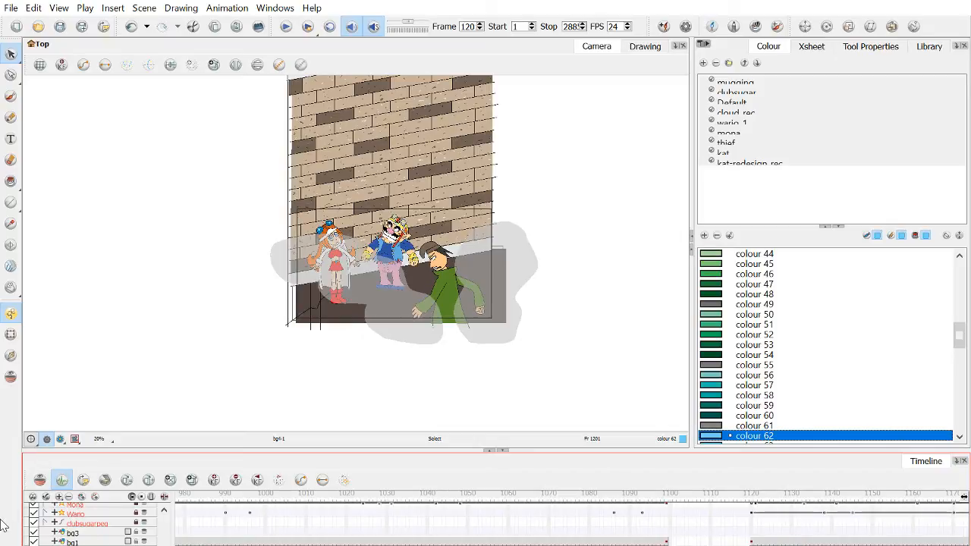
key("Escape")
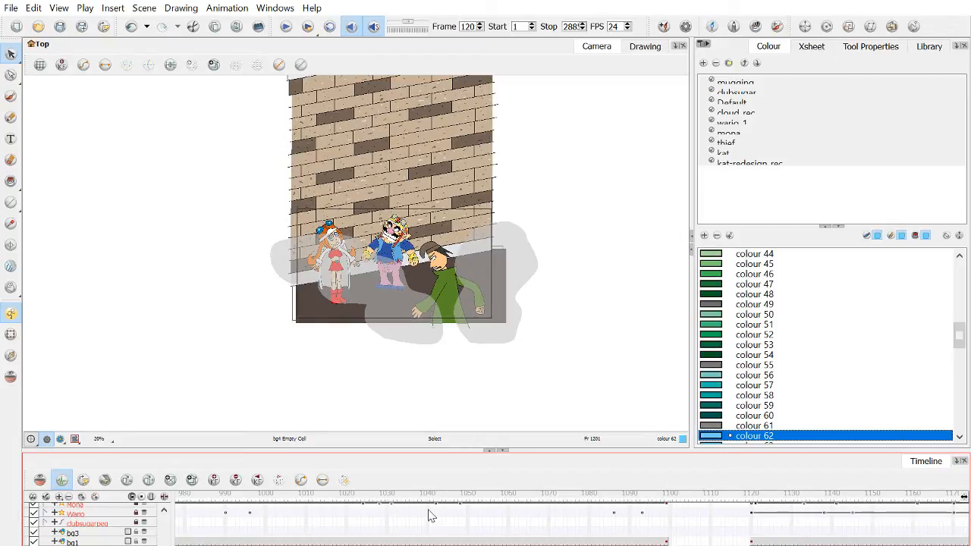
Clear the same leftover line drawing from the bg4 layer's cells around frame 1029.
left_click_drag(429, 501, 292, 497)
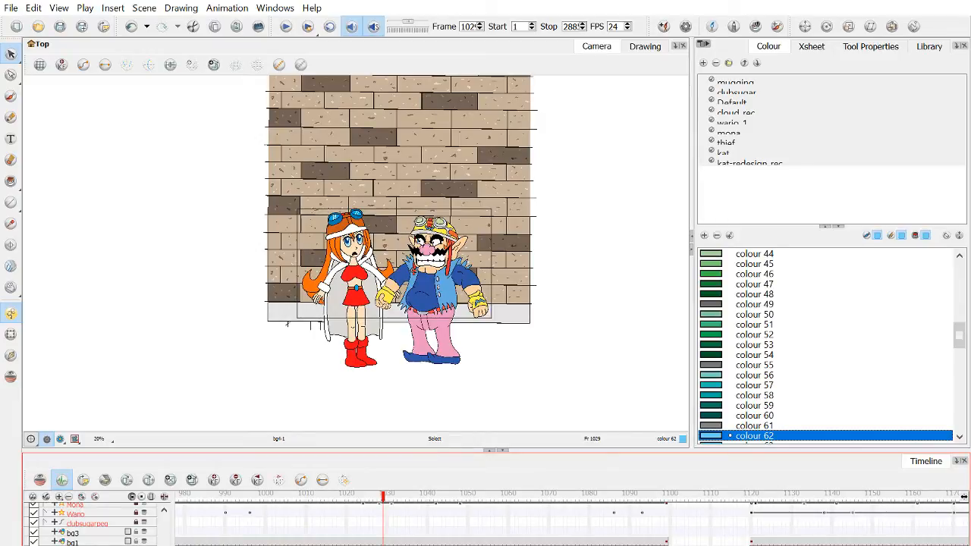
left_click(228, 537)
scroll(569, 524, "right", 5)
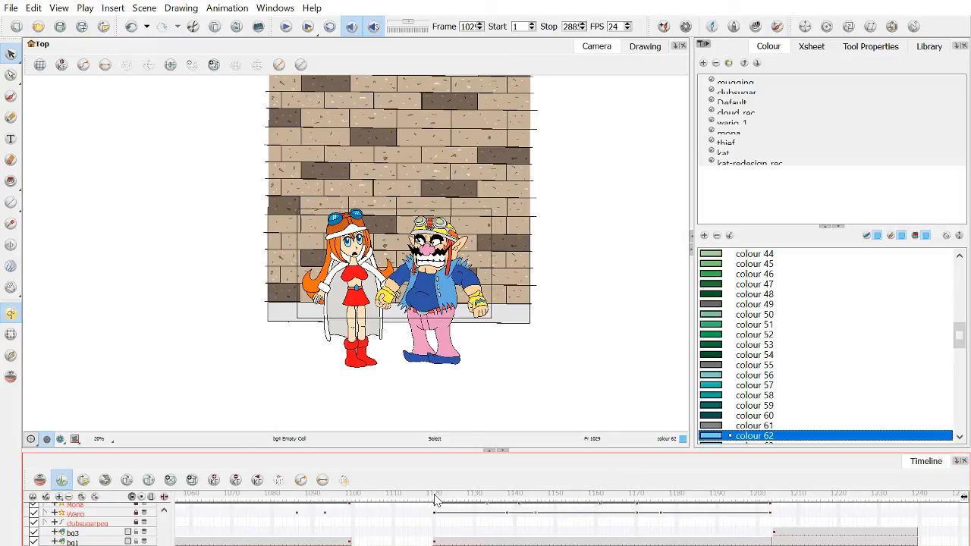
Check the scene at frames 1120, 1205 and 1239 for leftover bg4 lines.
left_click(435, 498)
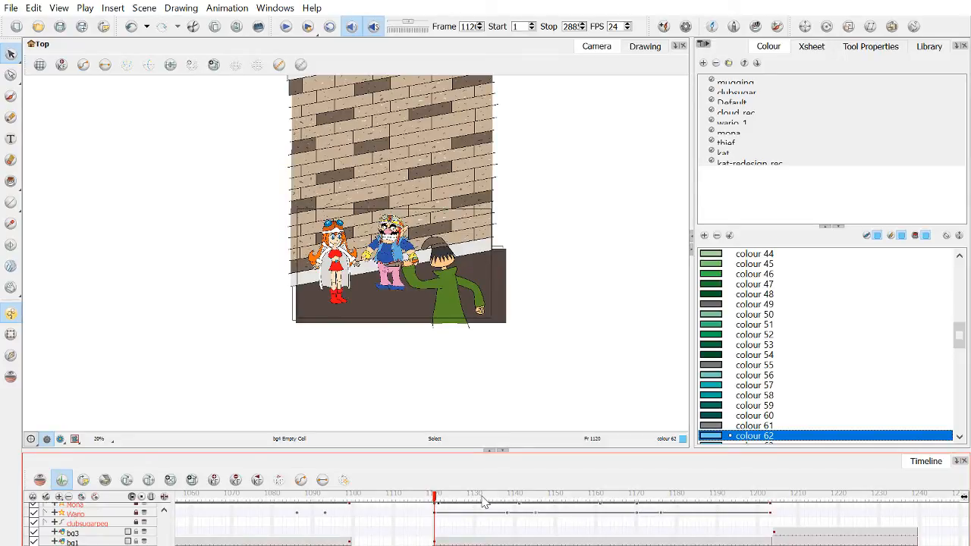
left_click_drag(780, 496, 778, 496)
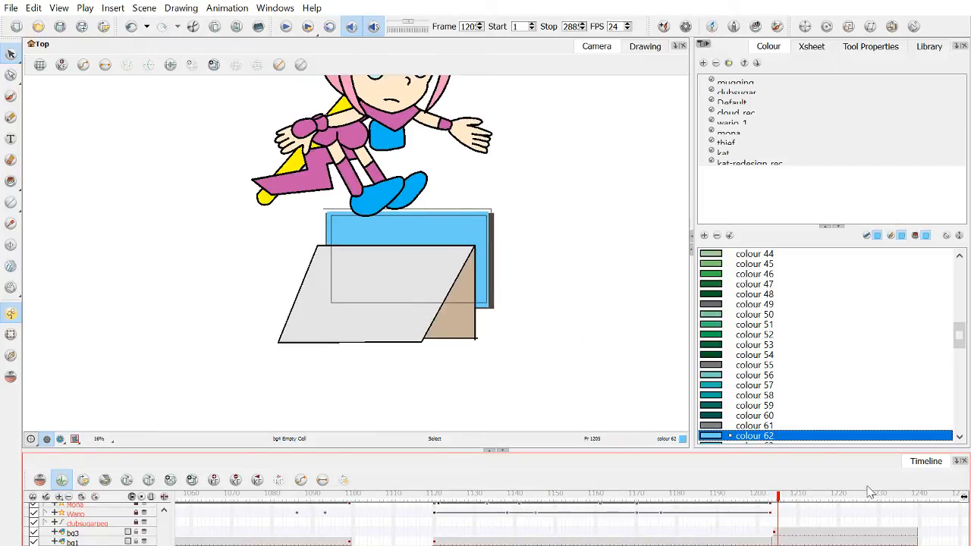
left_click_drag(861, 497, 917, 501)
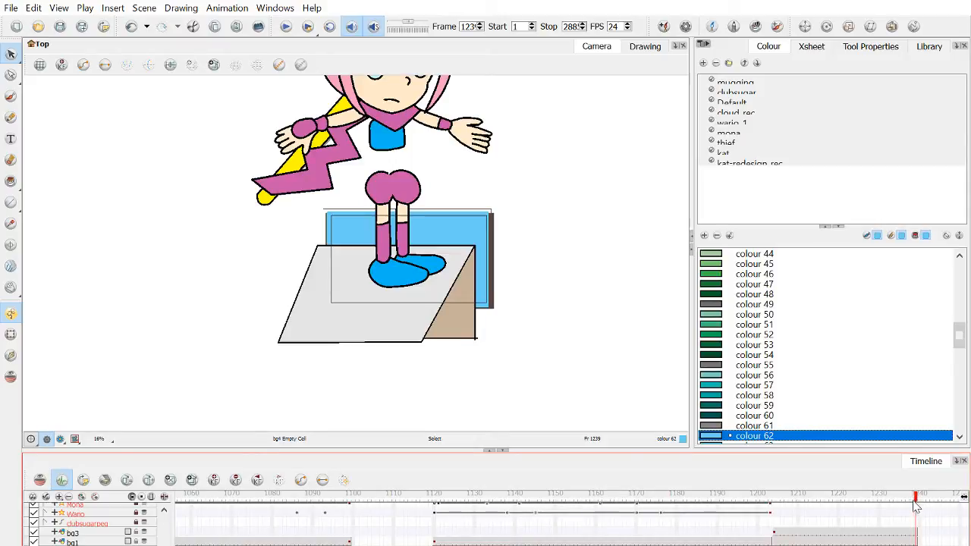
scroll(805, 540, "up", 2)
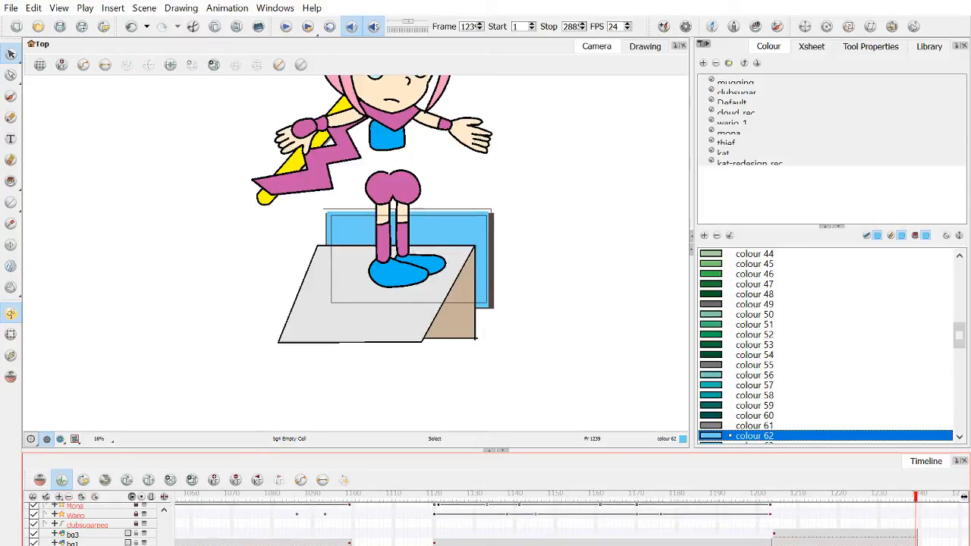
Select the Kat_Master layer's keyframe at frame 1240.
scroll(806, 540, "up", 2)
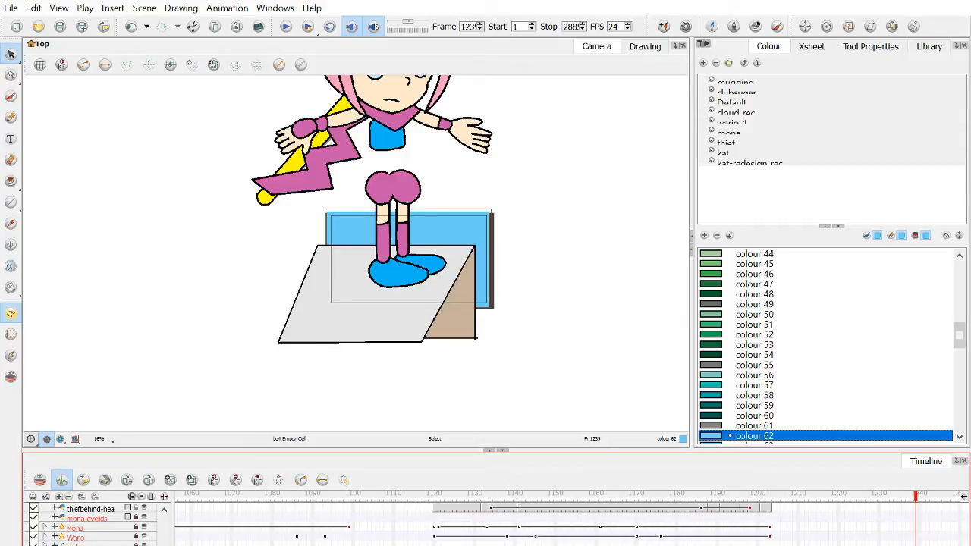
scroll(806, 540, "down", 2)
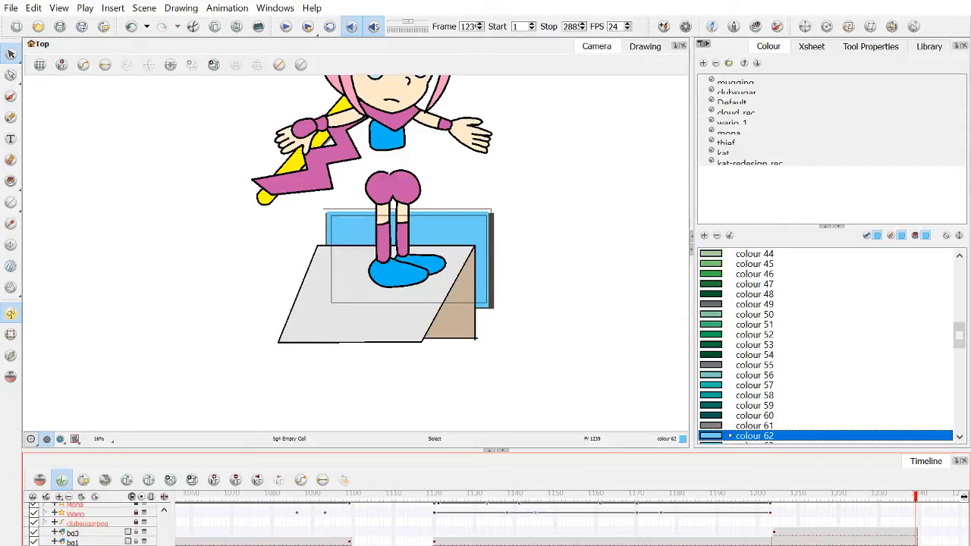
scroll(569, 519, "right", 6)
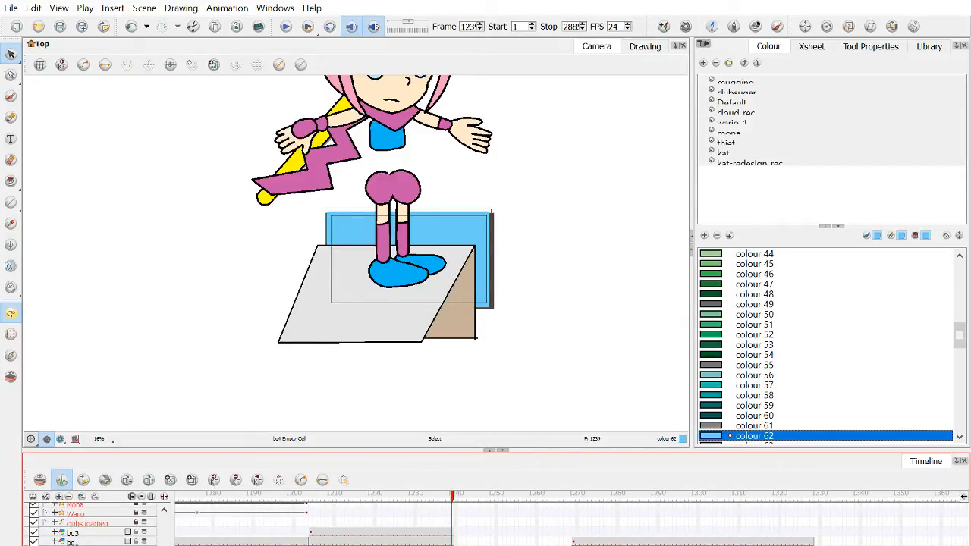
scroll(81, 531, "up", 5)
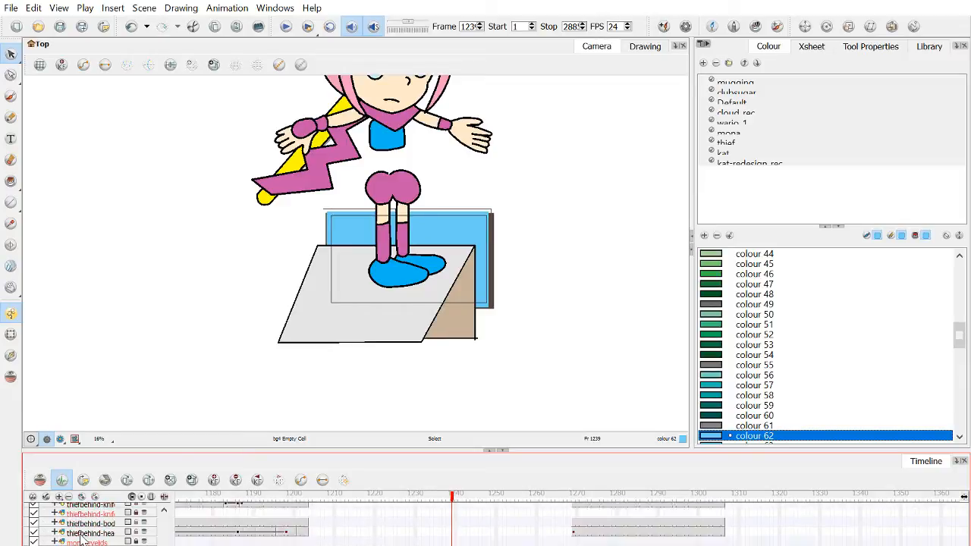
scroll(81, 535, "up", 4)
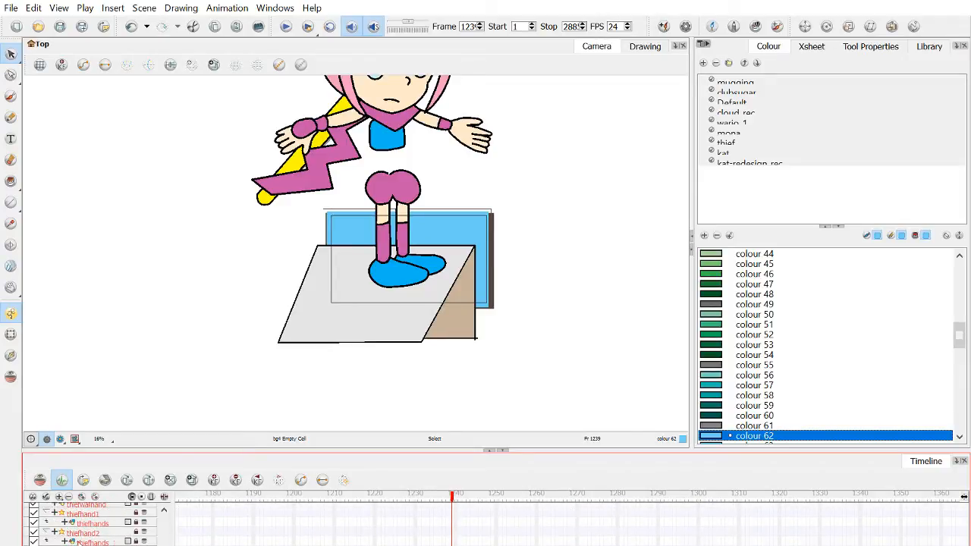
scroll(79, 531, "up", 3)
scroll(284, 531, "up", 2)
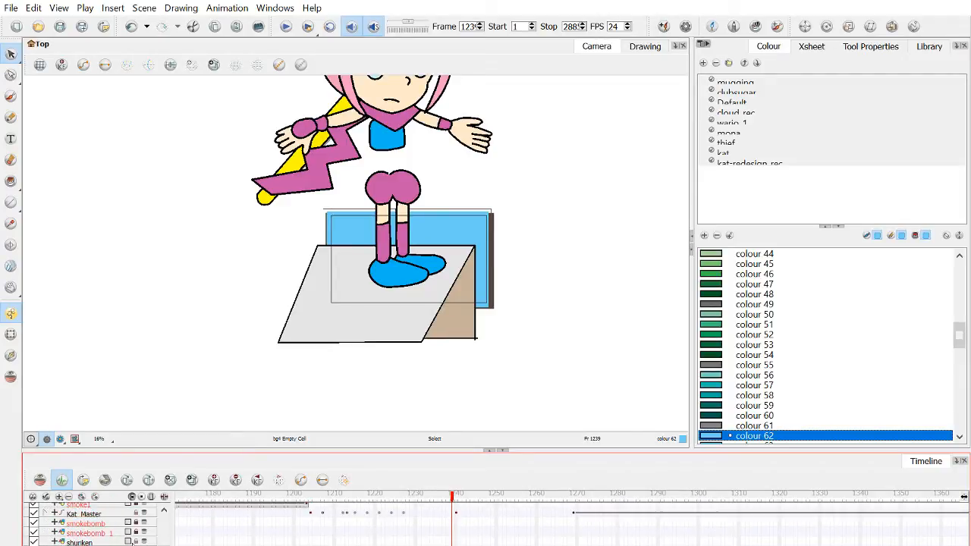
left_click(460, 524)
left_click(456, 524)
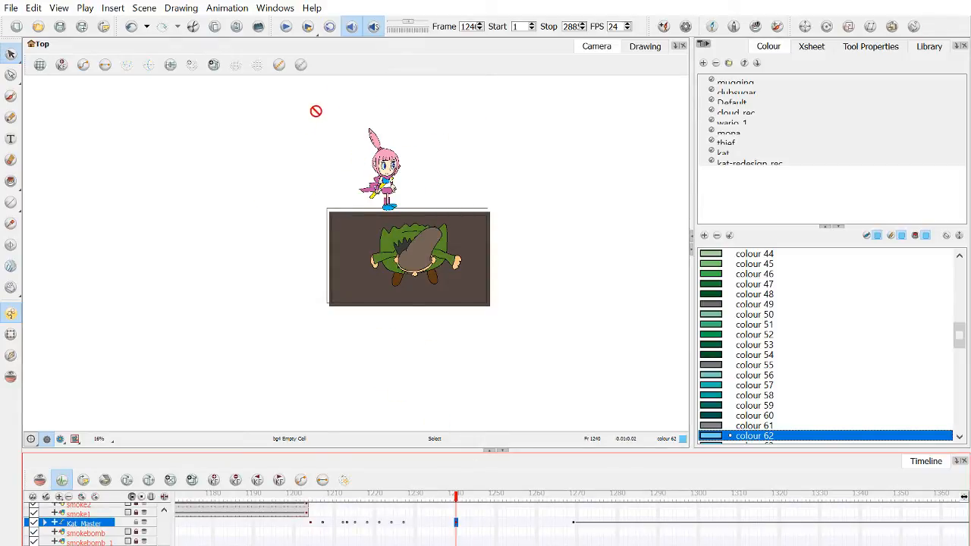
Select Kat's upper body, hands and sword at frame 1240 with the Transform tool and lower them onto her shorts and legs.
scroll(316, 111, "up", 3)
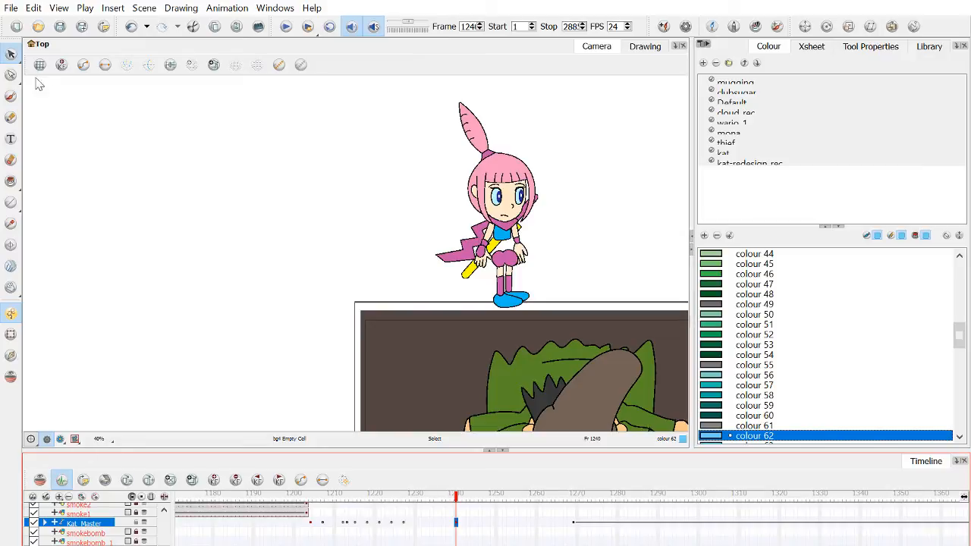
left_click(11, 334)
mouse_move(408, 112)
left_mouse_down()
mouse_move(517, 130)
mouse_move(550, 158)
mouse_move(530, 221)
mouse_move(471, 239)
left_mouse_up()
scroll(491, 243, "up", 3)
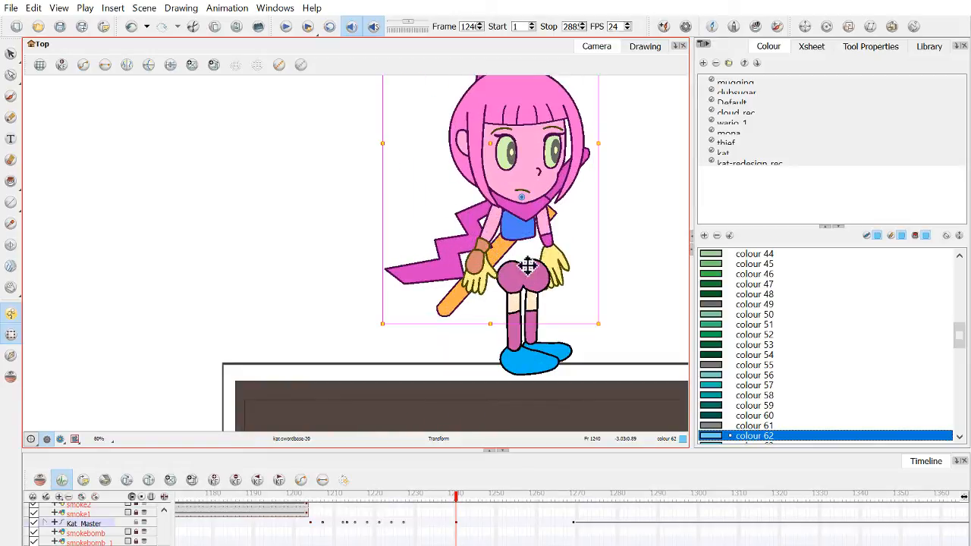
scroll(569, 267, "up", 1)
left_click(558, 253, "shift")
left_click_drag(507, 184, 538, 166)
key("ctrl+z")
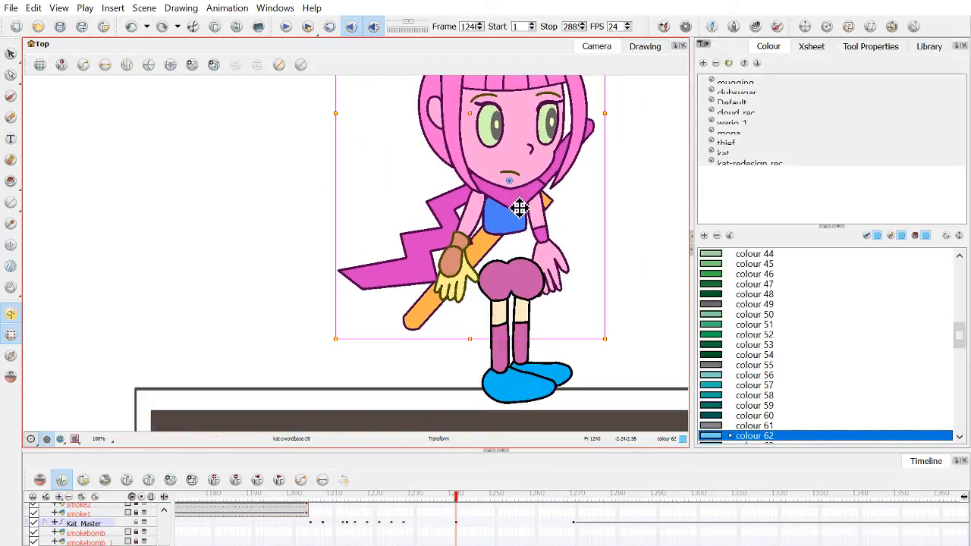
left_click_drag(522, 203, 525, 237)
left_click_drag(524, 236, 524, 237)
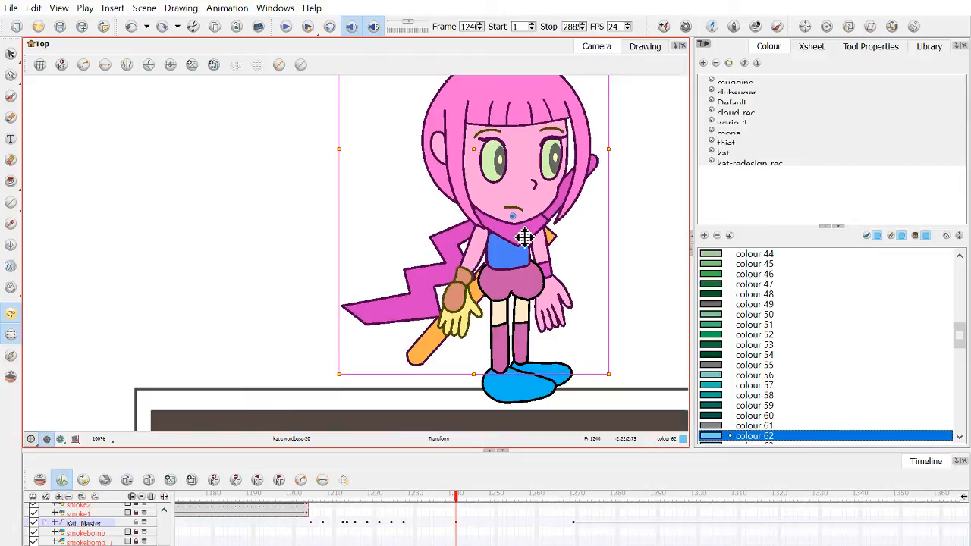
left_click(596, 255)
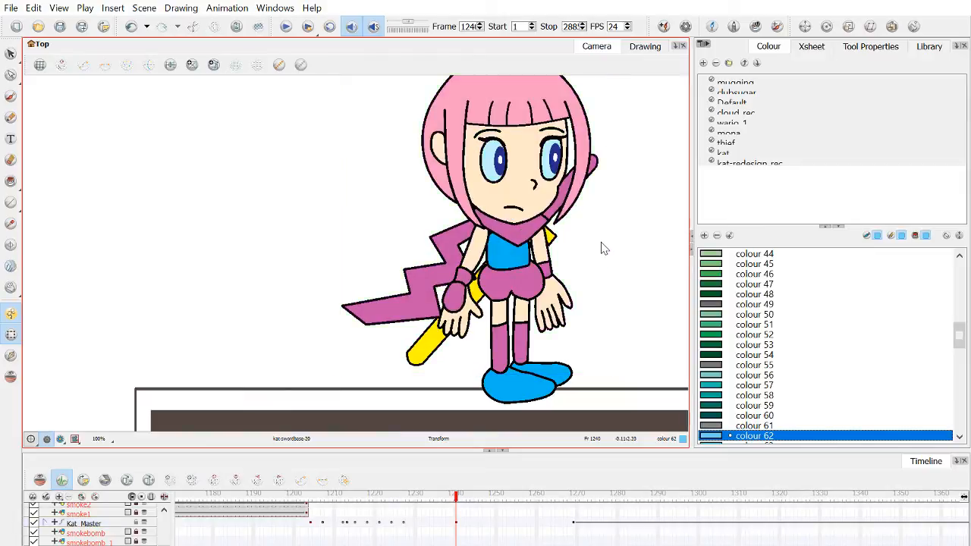
scroll(604, 241, "down", 2)
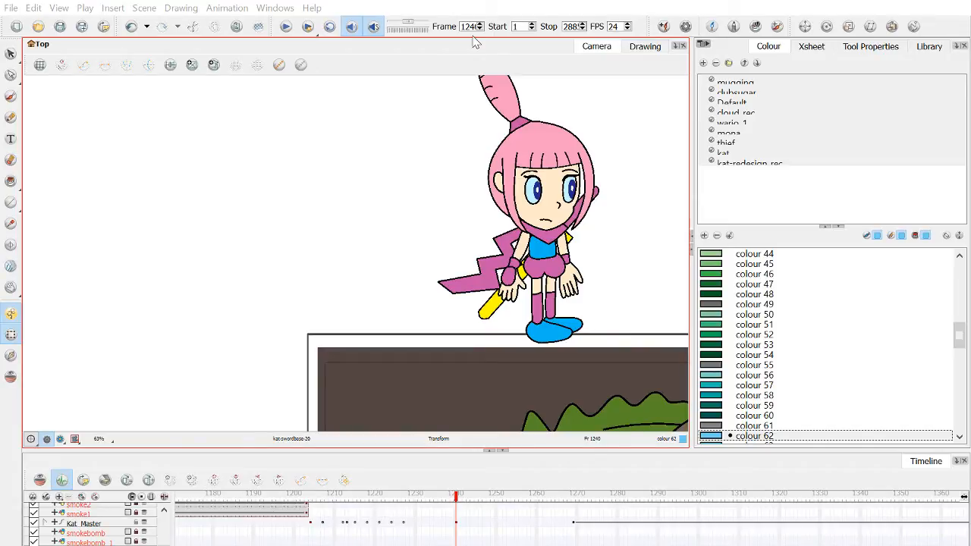
Reselect Kat's upper body, hands and sword at frame 1240 and nudge them slightly up and to the right over her shorts.
left_click(754, 436)
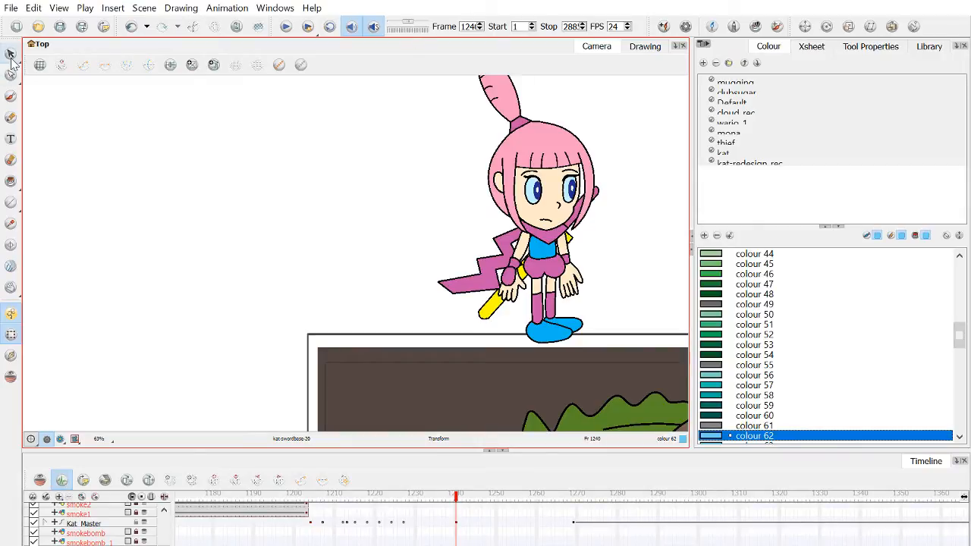
scroll(377, 182, "down", 2)
mouse_move(383, 184)
left_mouse_down()
mouse_move(434, 160)
mouse_move(459, 175)
mouse_move(485, 201)
mouse_move(481, 228)
mouse_move(428, 244)
mouse_move(451, 250)
left_mouse_up()
scroll(451, 246, "up", 3)
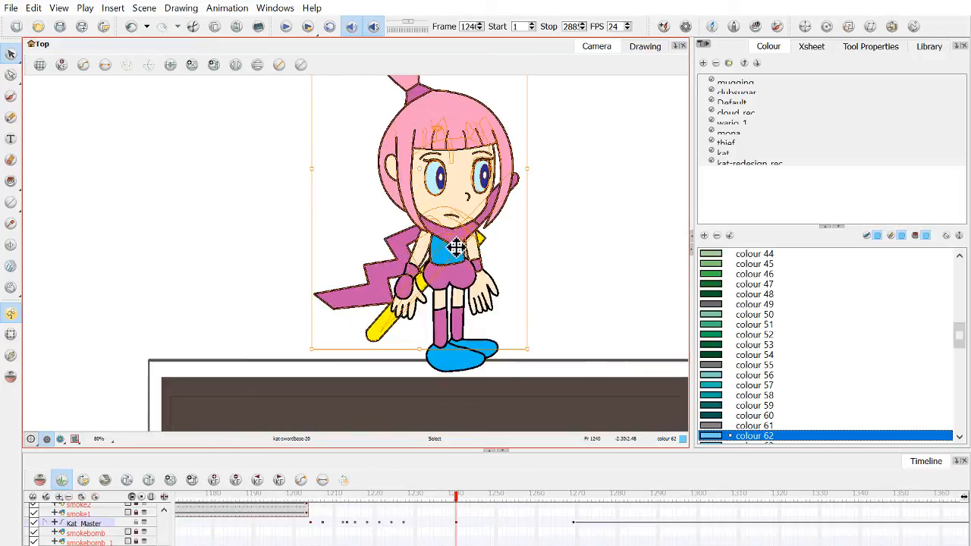
left_click(11, 335)
scroll(250, 260, "down", 2)
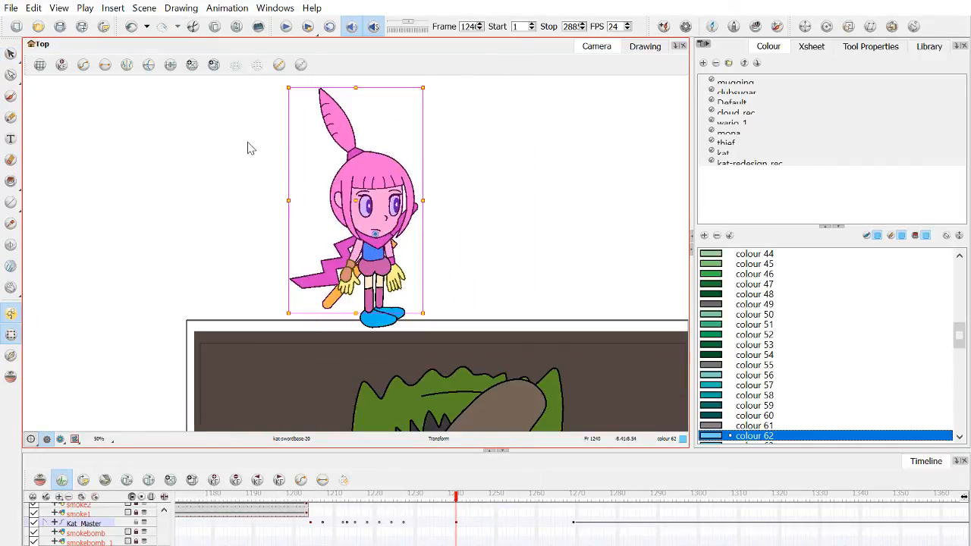
mouse_move(350, 112)
left_mouse_down()
mouse_move(446, 164)
mouse_move(438, 213)
mouse_move(403, 241)
mouse_move(362, 252)
left_mouse_up()
scroll(392, 257, "up", 2)
scroll(387, 265, "up", 3)
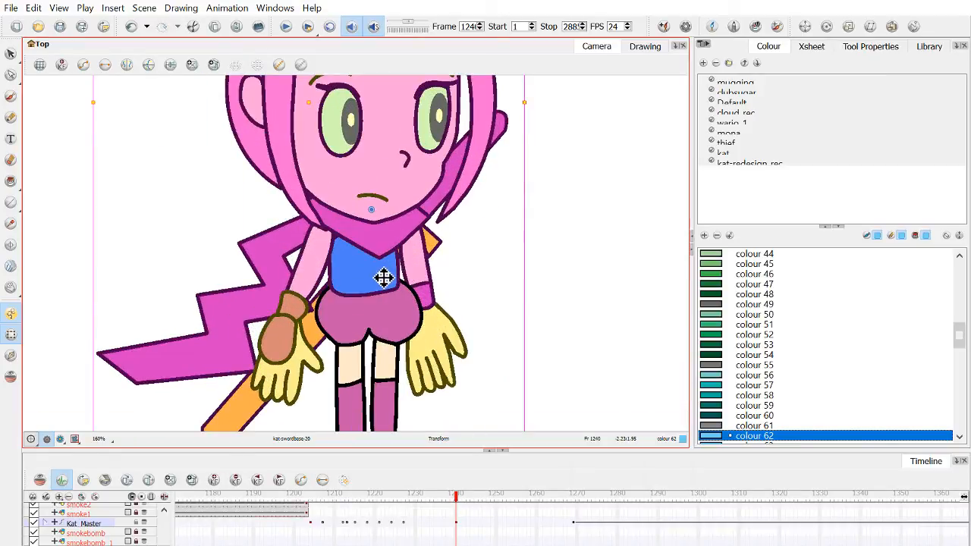
left_click_drag(383, 275, 385, 272)
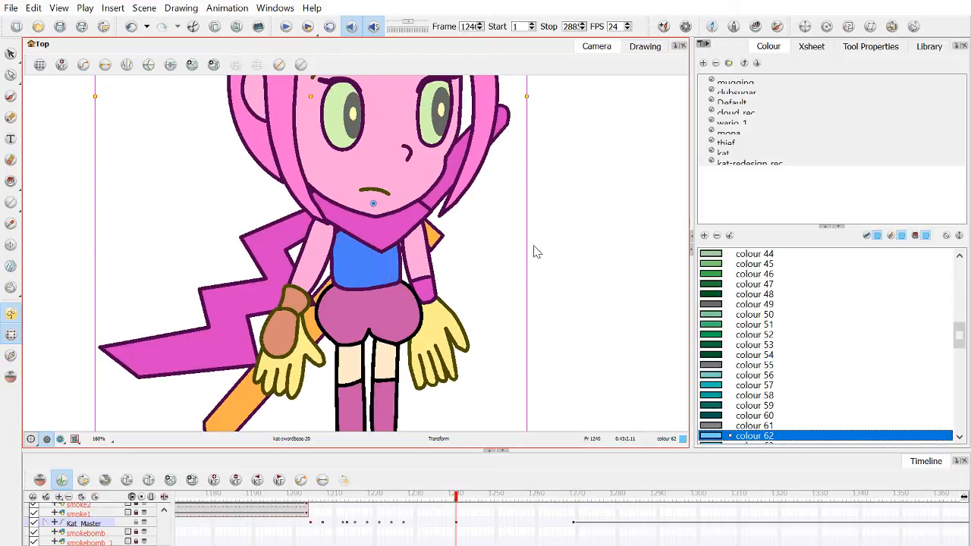
scroll(510, 260, "down", 4)
left_click_drag(507, 262, 478, 284)
scroll(510, 276, "down", 1)
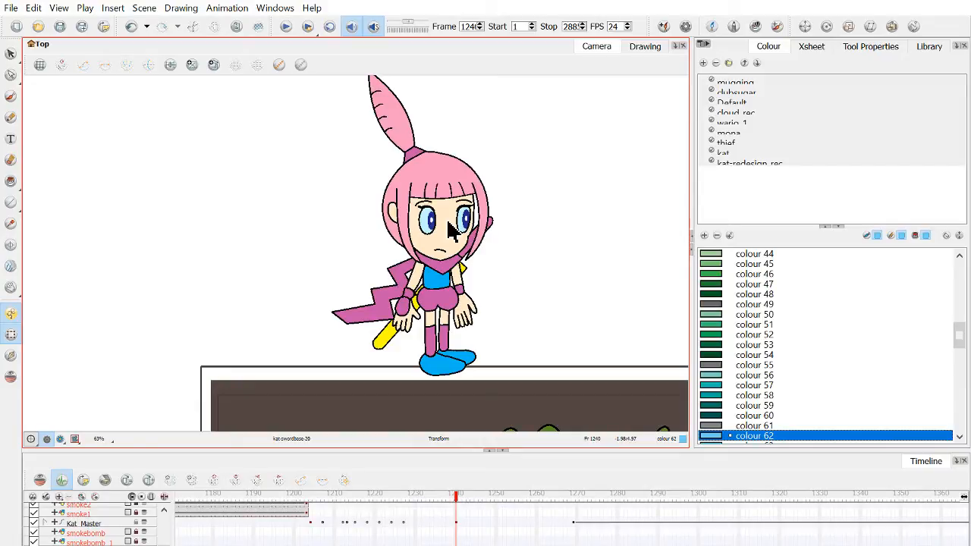
Examine Kat's pose at frame 1240 up close and in relation to the ledge and the thief.
scroll(413, 224, "up", 2)
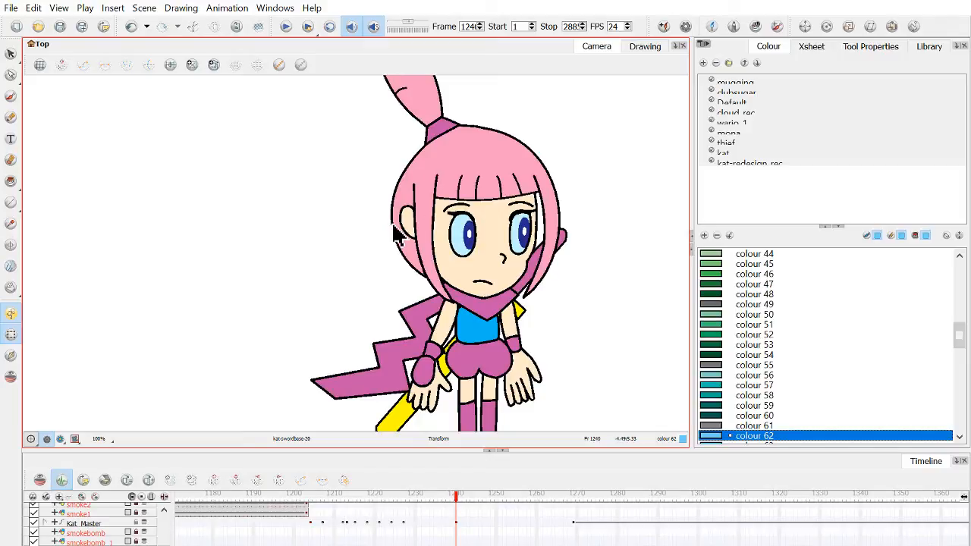
scroll(390, 236, "down", 1)
scroll(385, 239, "down", 1)
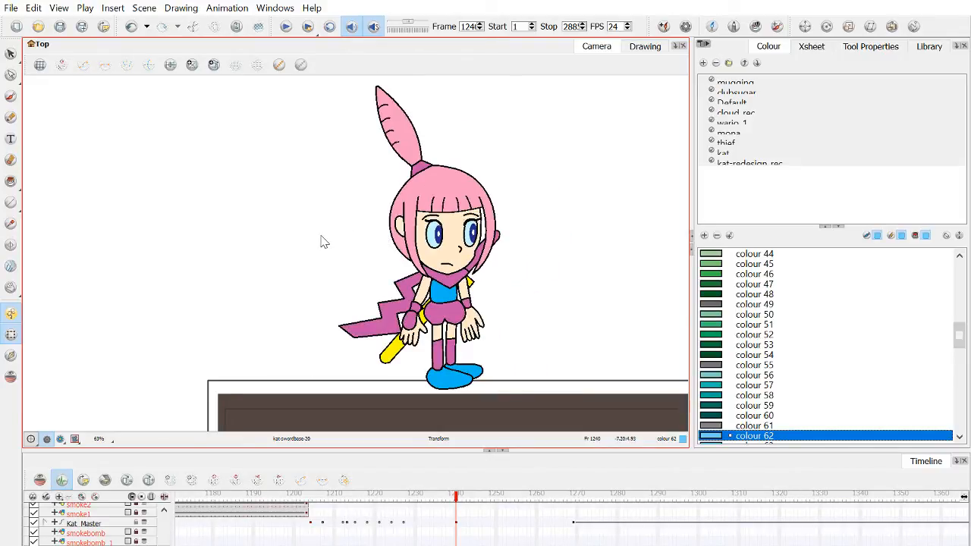
scroll(446, 351, "up", 2)
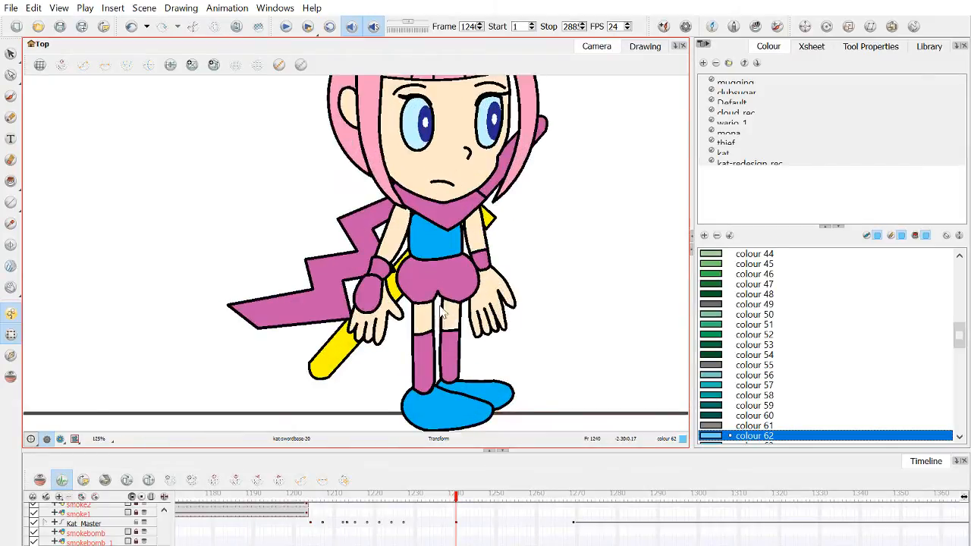
scroll(443, 311, "down", 2)
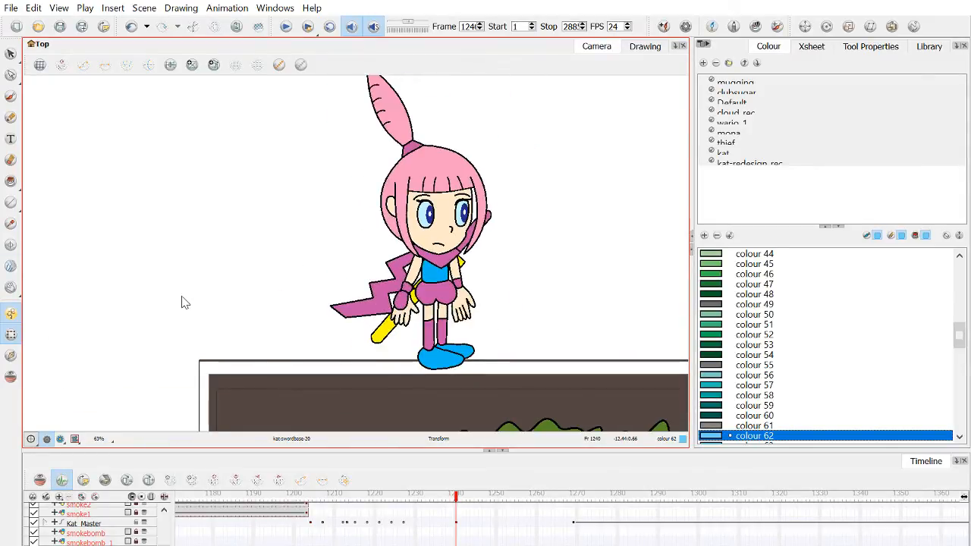
scroll(332, 271, "down", 3)
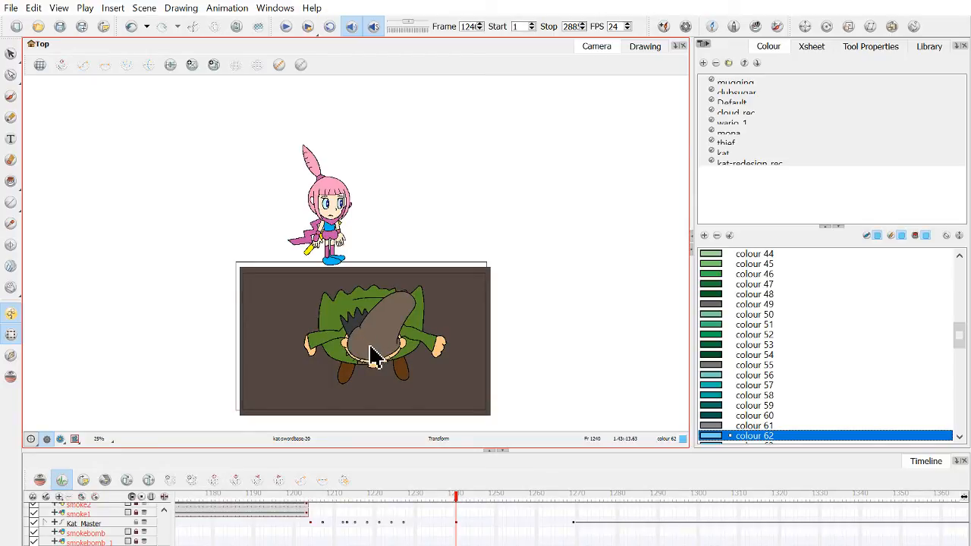
scroll(285, 216, "up", 2)
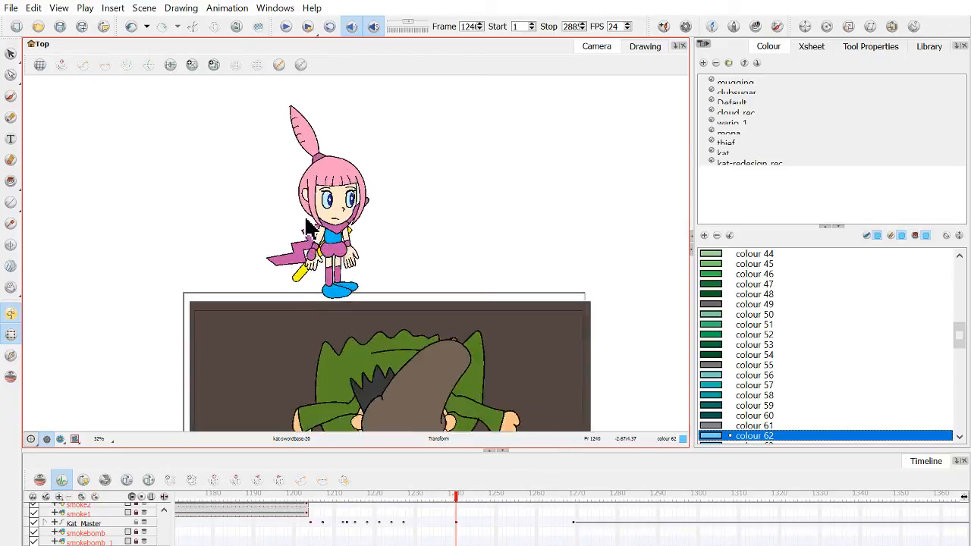
scroll(223, 230, "down", 1)
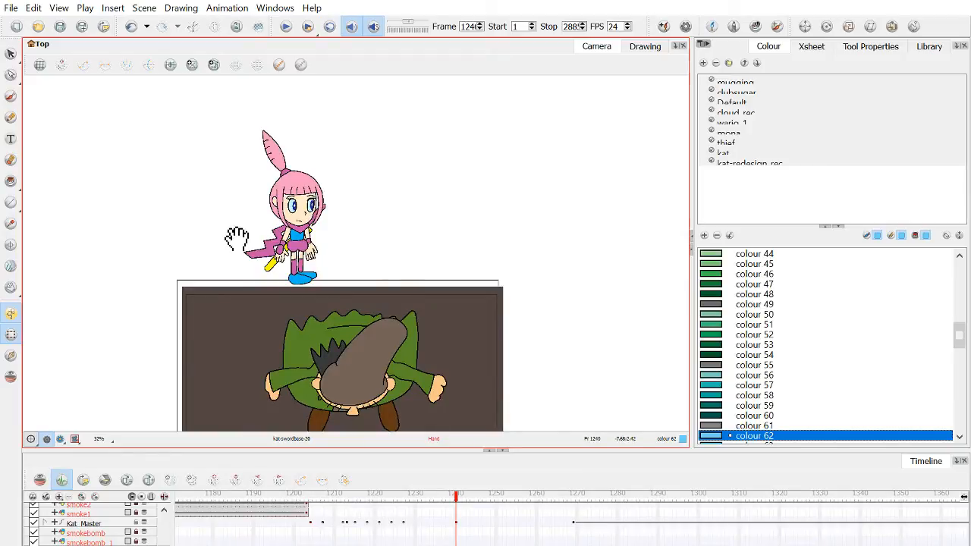
left_click_drag(234, 238, 307, 254)
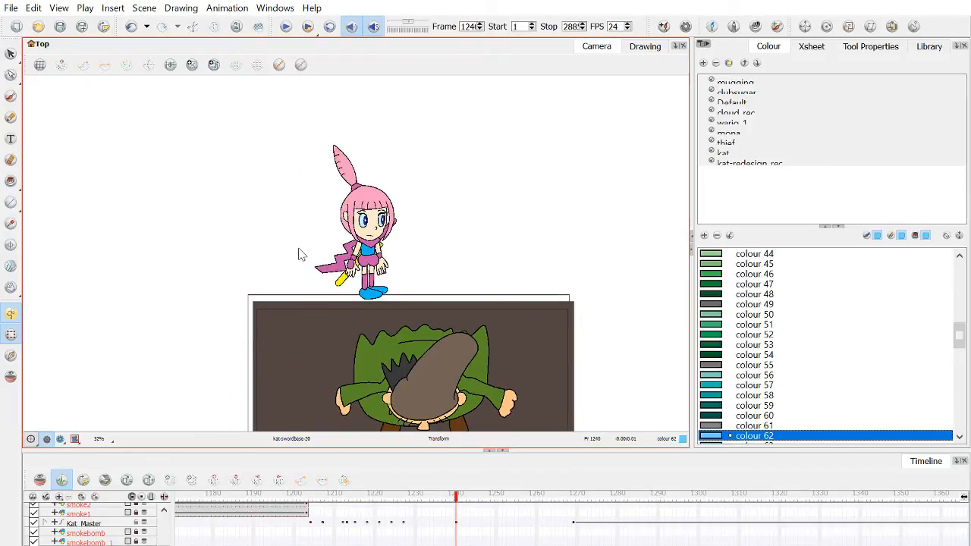
scroll(351, 257, "up", 1)
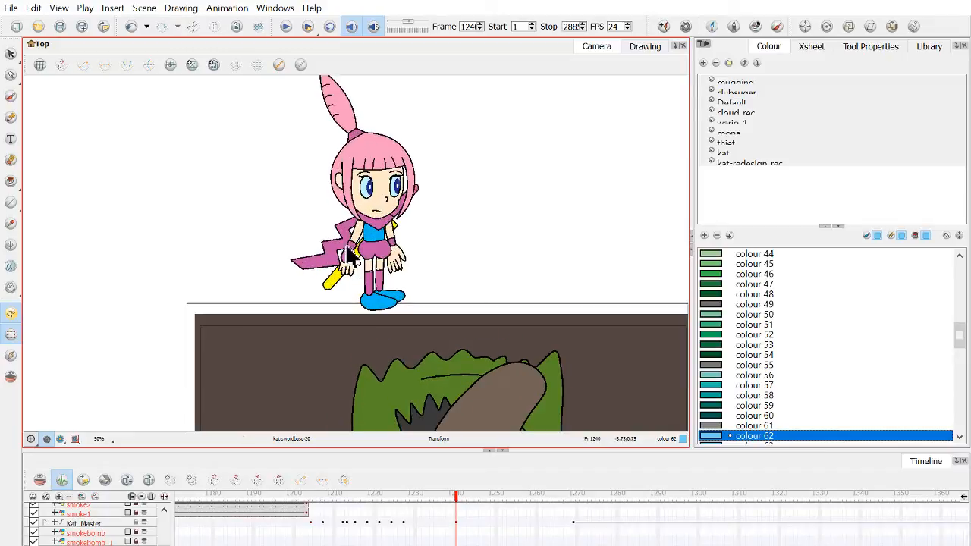
left_click_drag(350, 247, 379, 283)
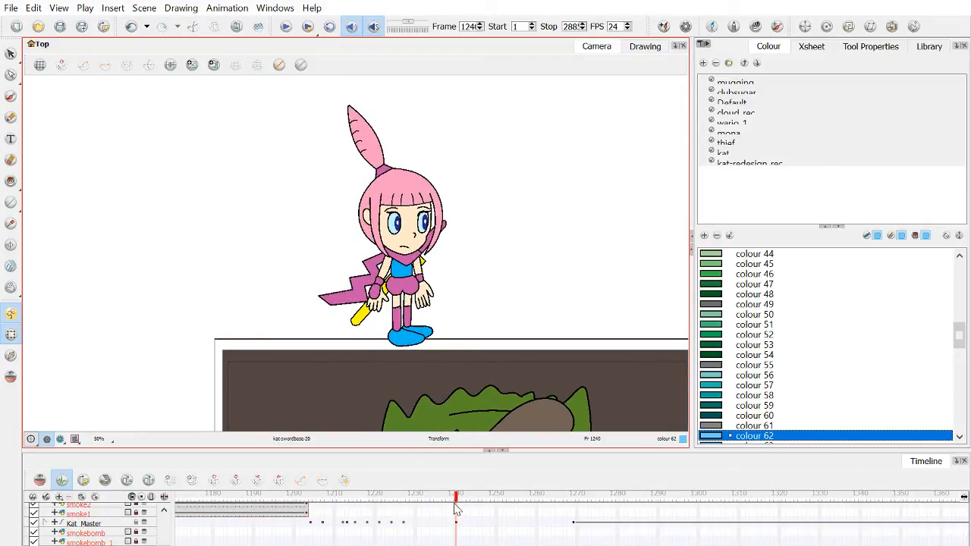
Copy the Kat_Master keyframe from frame 1240 onto frame 1269.
left_click_drag(456, 510, 573, 510)
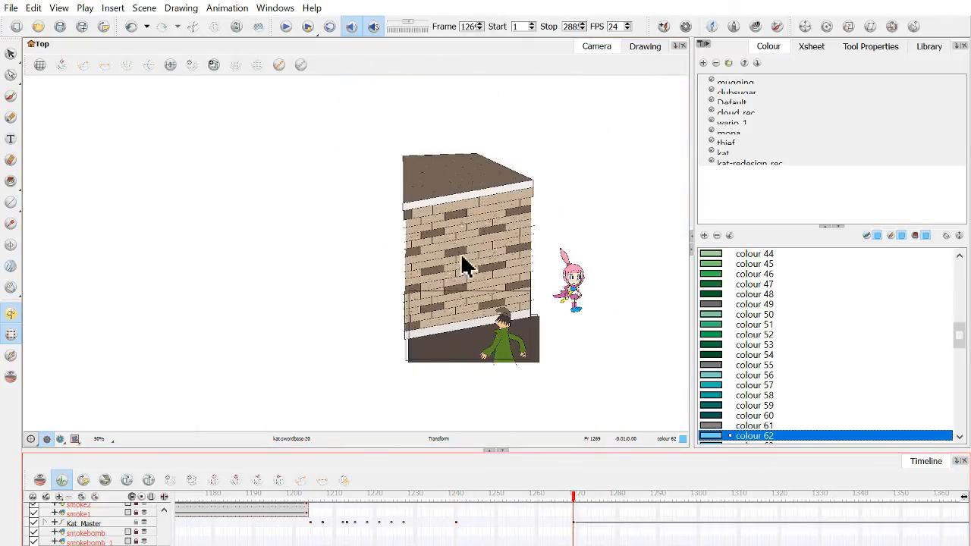
left_click(456, 522)
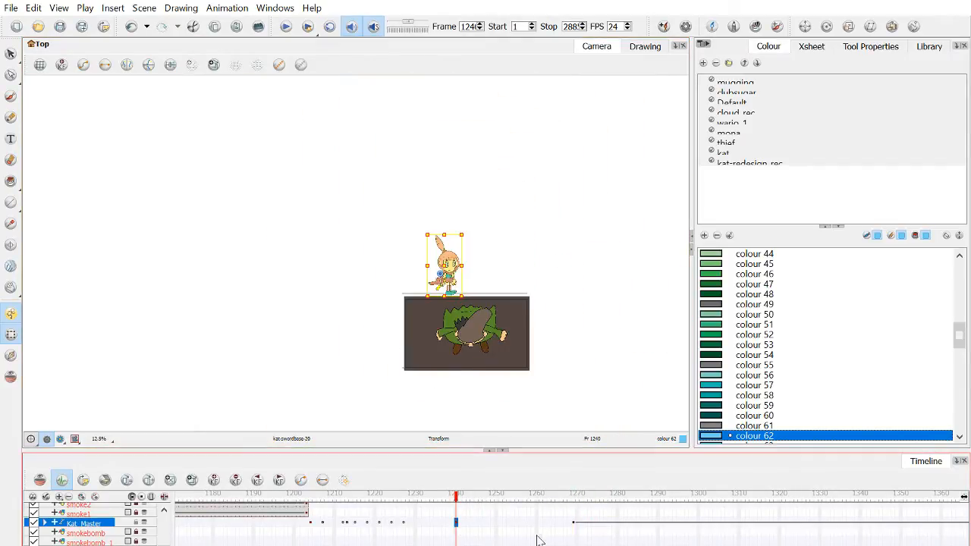
left_click(573, 522)
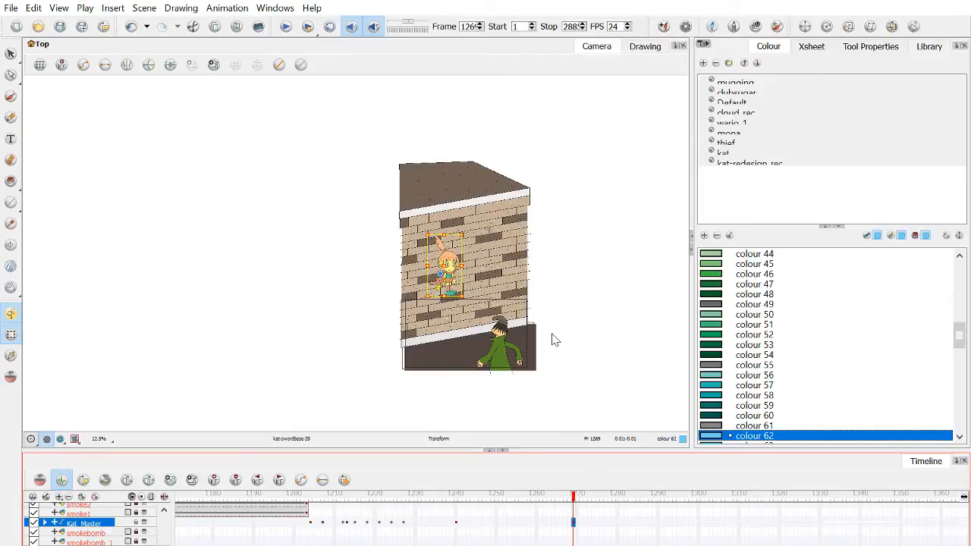
scroll(448, 286, "up", 1)
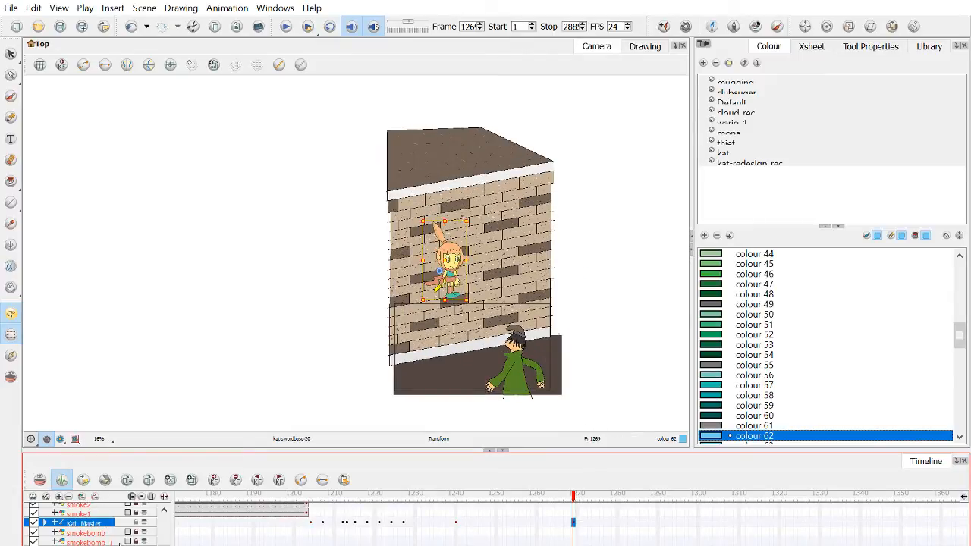
scroll(96, 524, "down", 10)
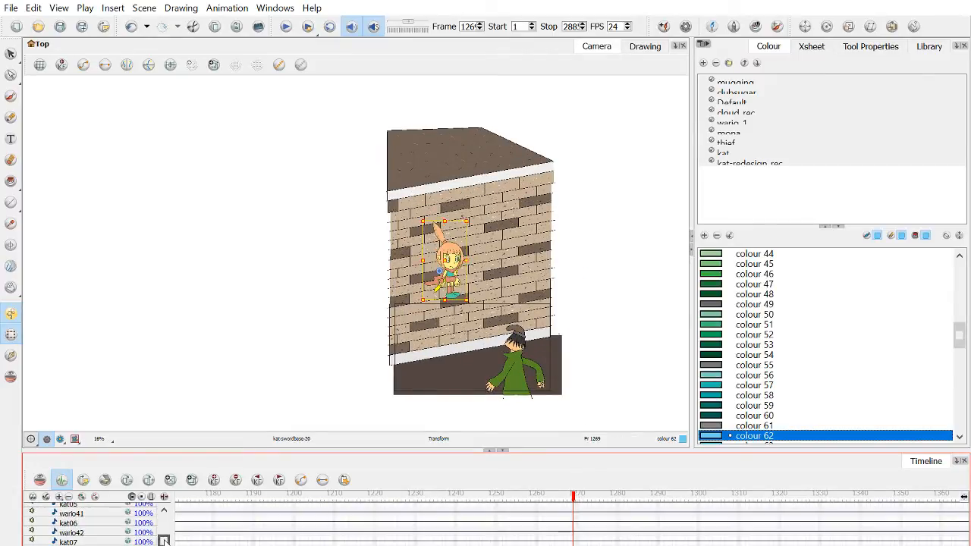
scroll(96, 524, "up", 10)
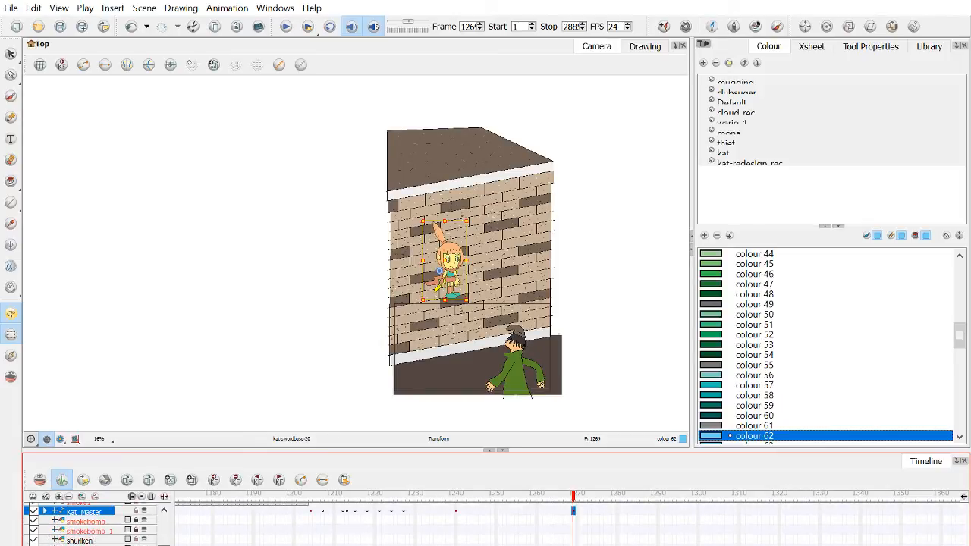
Collapse the Thief layer group in the timeline and bring the thiefbehind and Mona layers into view.
scroll(133, 540, "up", 4)
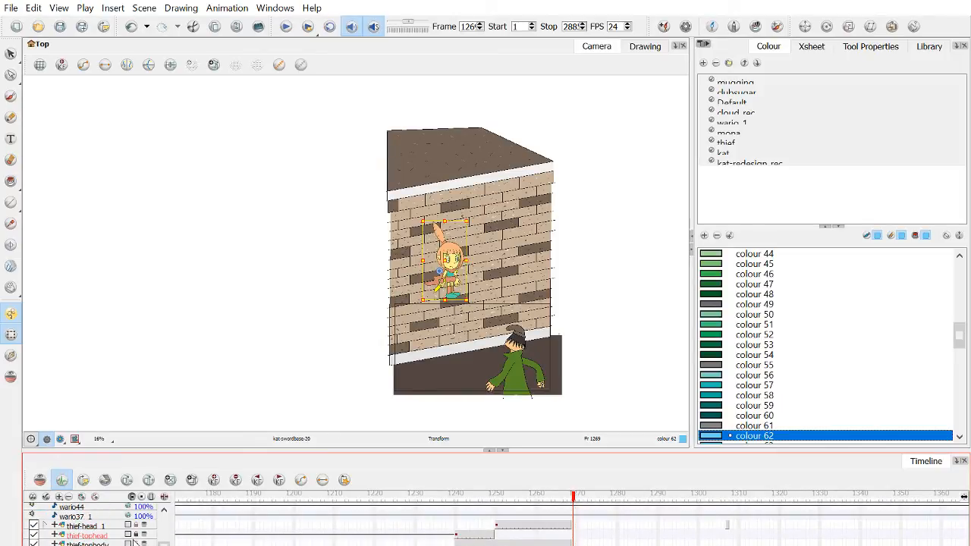
scroll(97, 523, "up", 3)
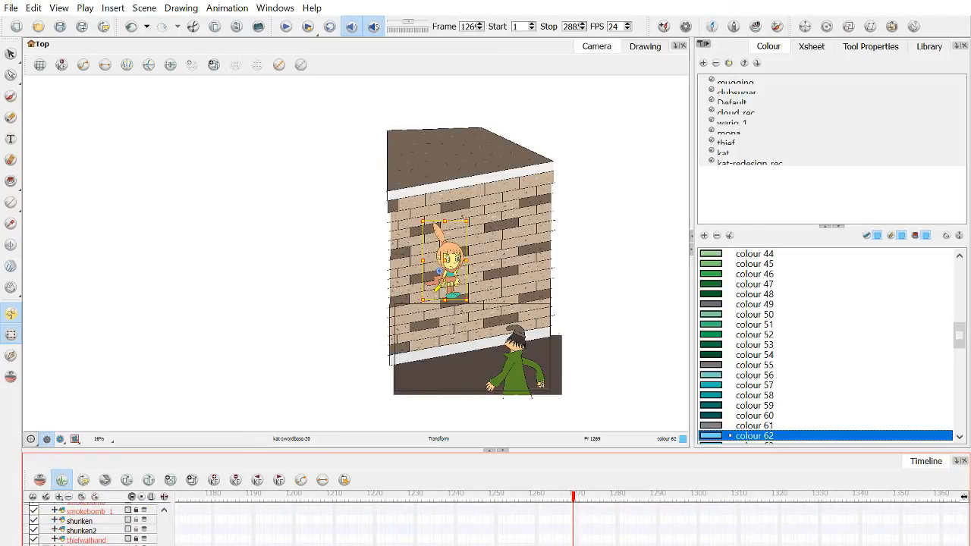
scroll(96, 524, "up", 3)
scroll(58, 516, "up", 1)
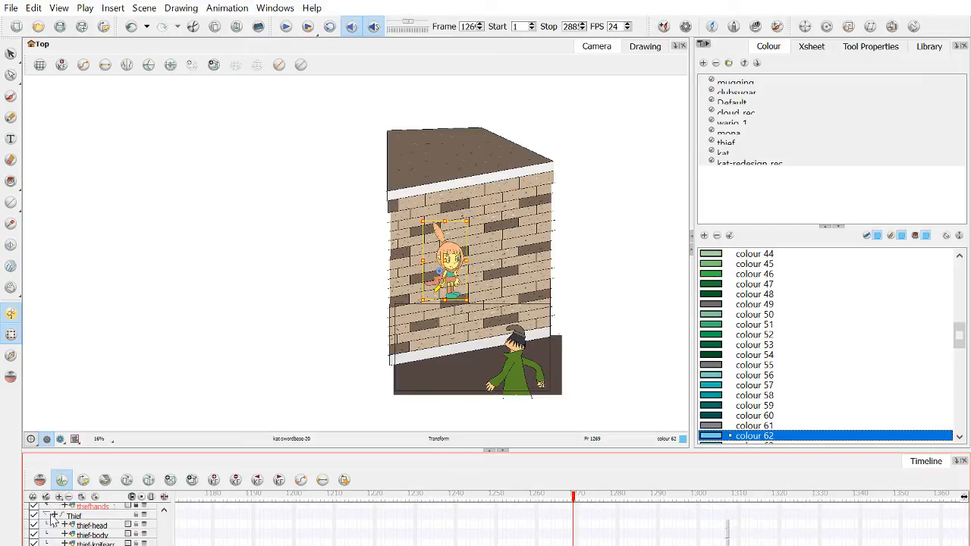
left_click(45, 516)
scroll(48, 519, "down", 2)
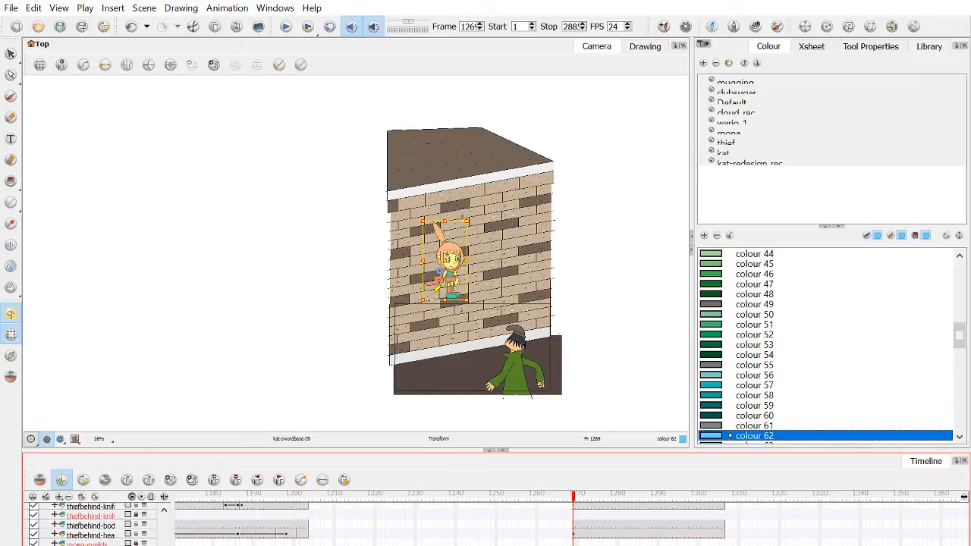
Check the end of the brick wall shot at frame 1306 and the cut to the ledge shot at frame 1204.
left_click_drag(673, 514, 726, 522)
key("comma")
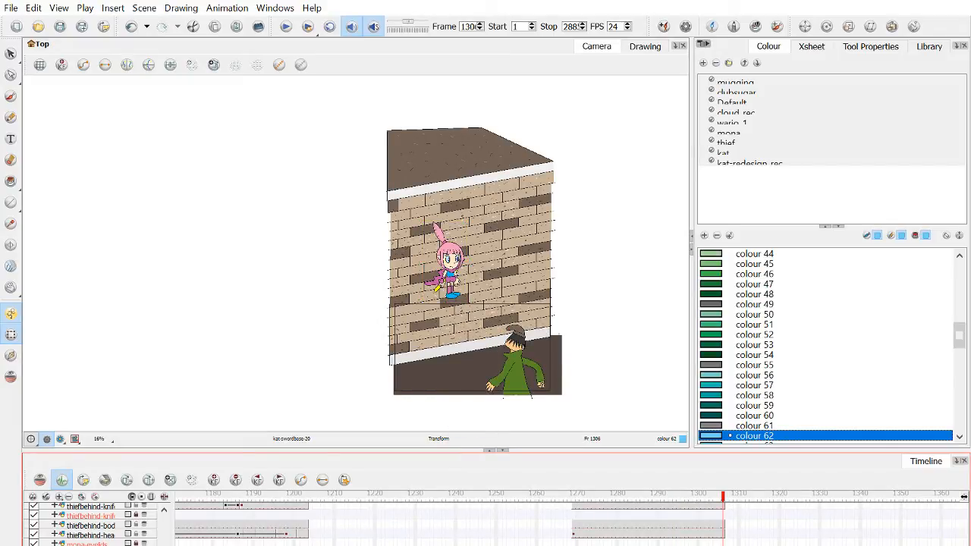
left_click(319, 497)
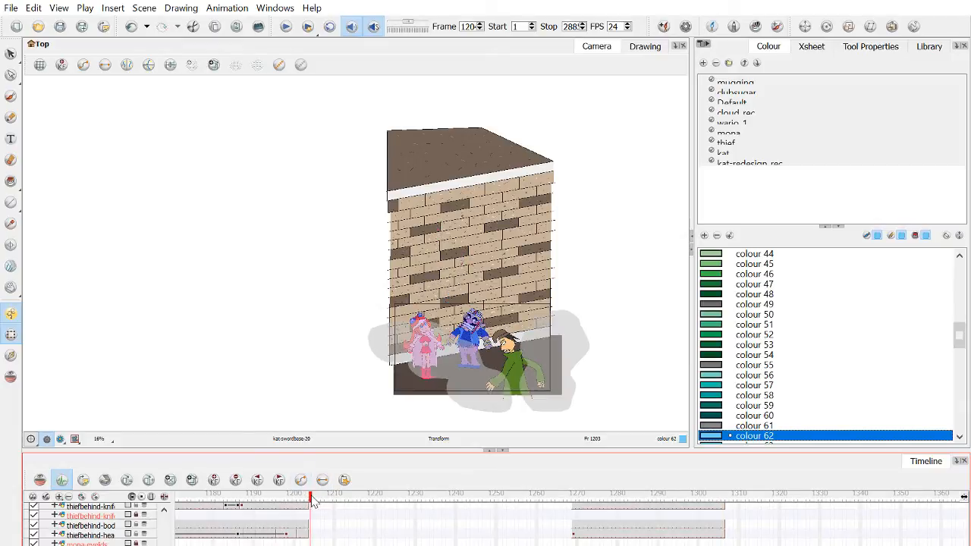
mouse_move(322, 504)
left_mouse_down()
mouse_move(244, 503)
mouse_move(325, 544)
mouse_move(309, 503)
left_mouse_up()
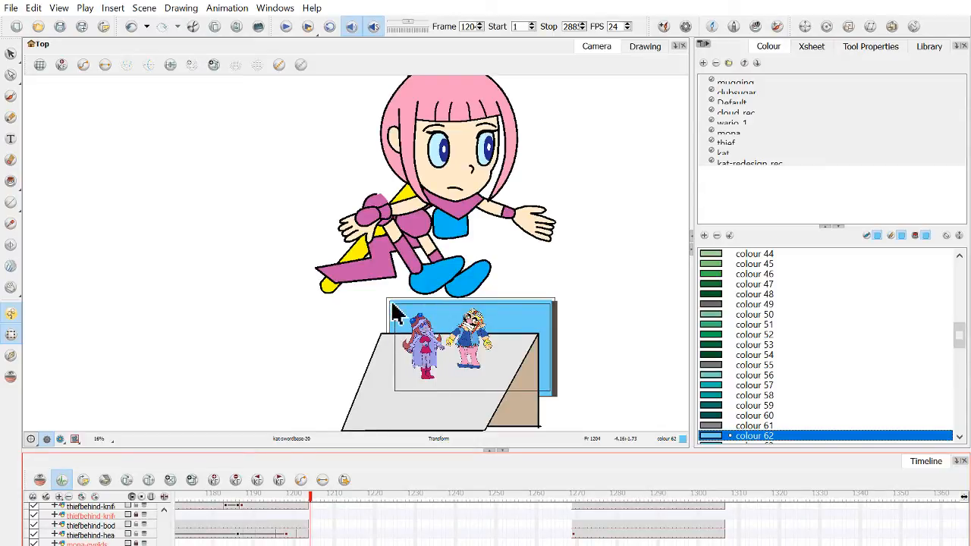
Compare where Mona and Wario stand at frames 1204 and 1269.
scroll(217, 403, "up", 2)
left_click_drag(265, 402, 148, 269)
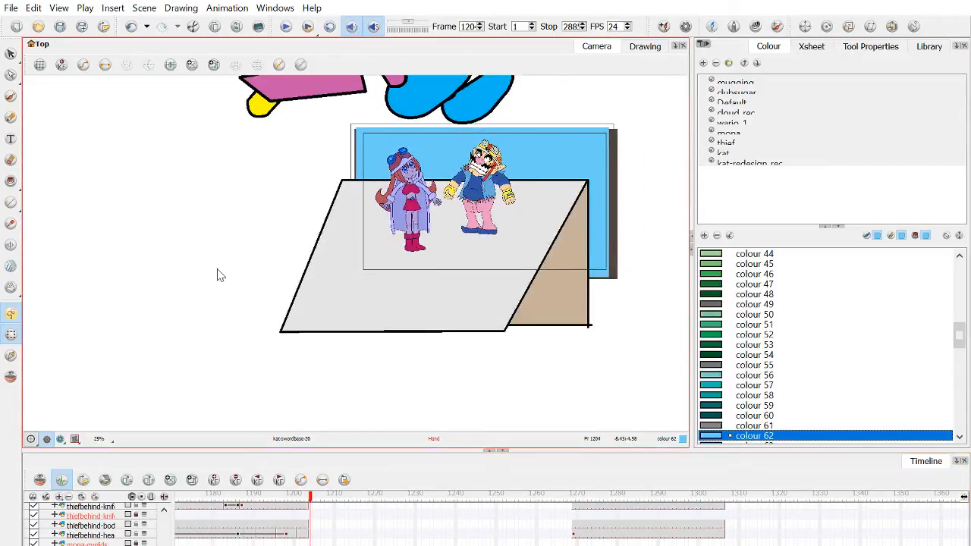
left_click(220, 278)
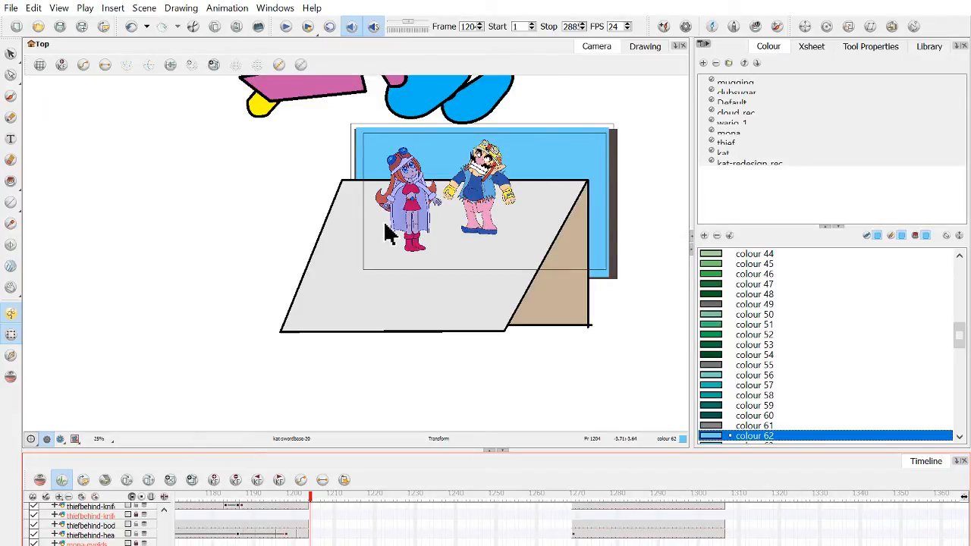
left_click(410, 209)
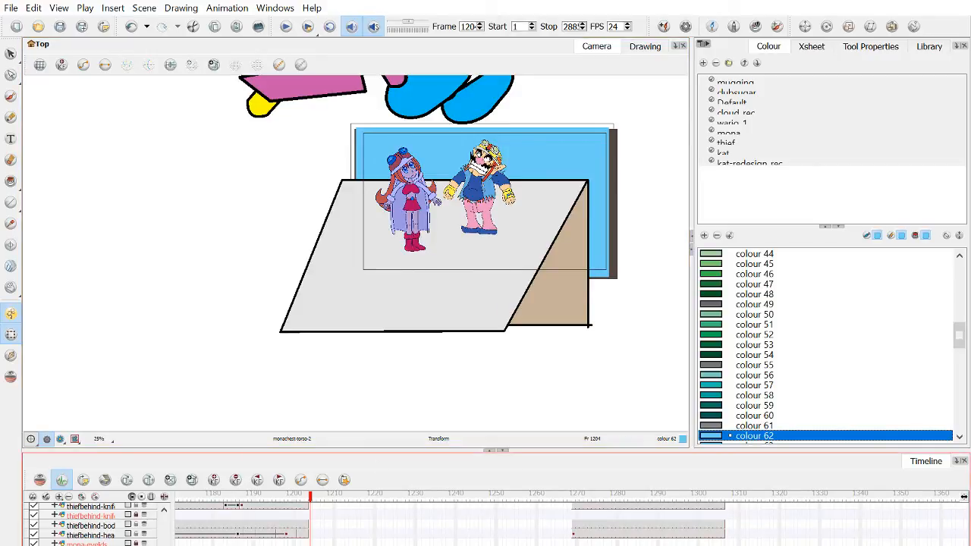
left_click(574, 494)
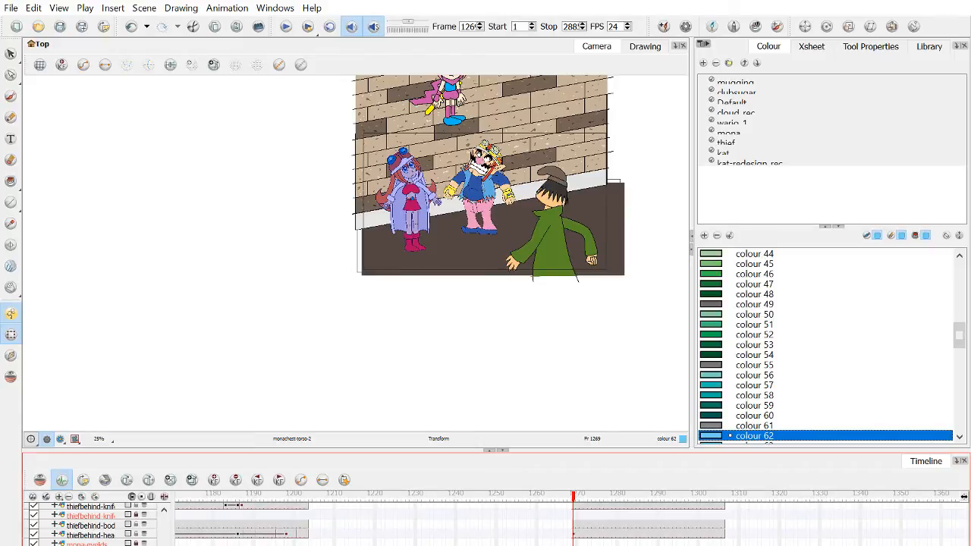
left_click(478, 188)
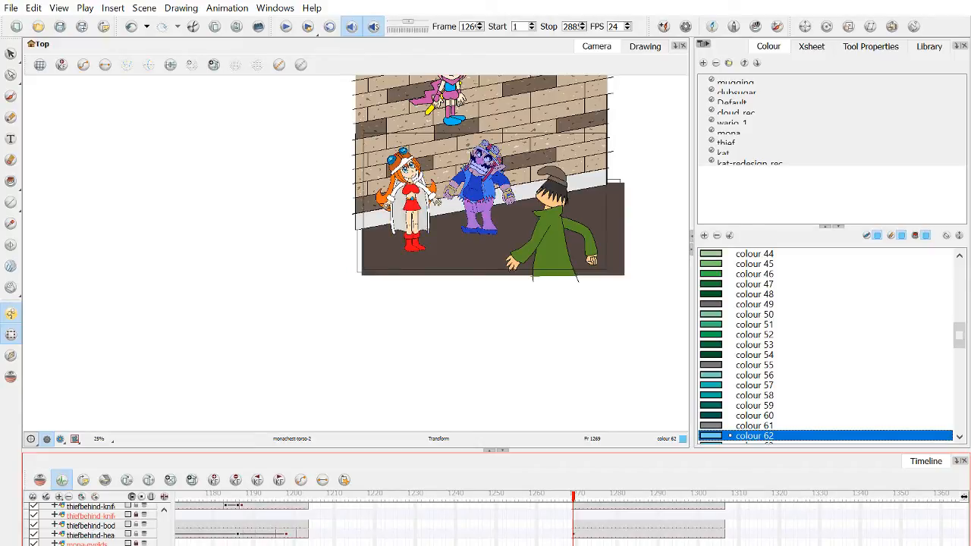
left_click(310, 495)
left_click(390, 245)
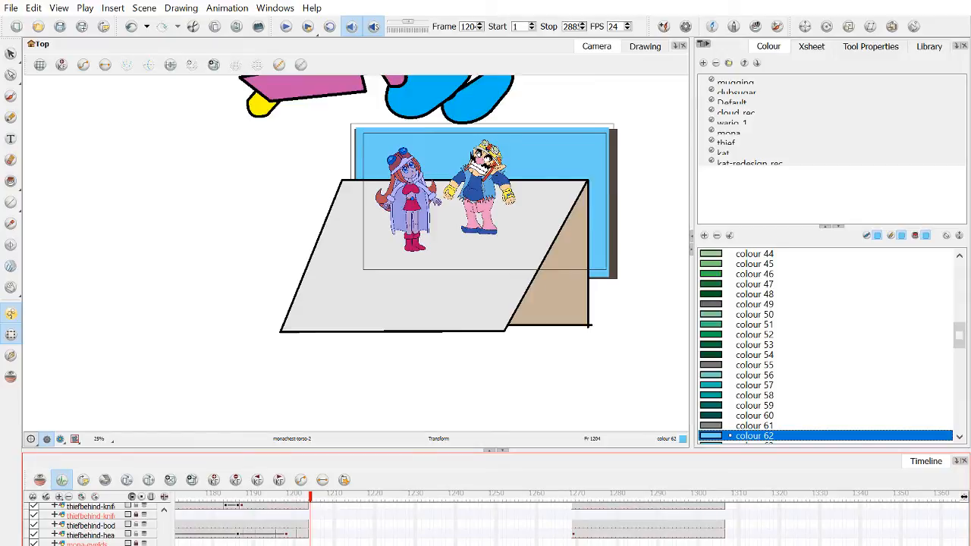
left_click(410, 186)
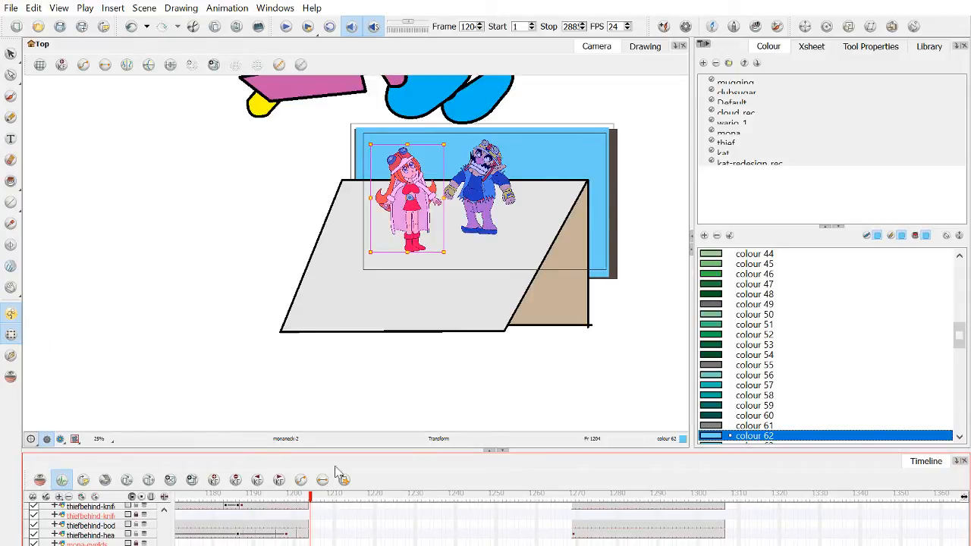
left_click(195, 267)
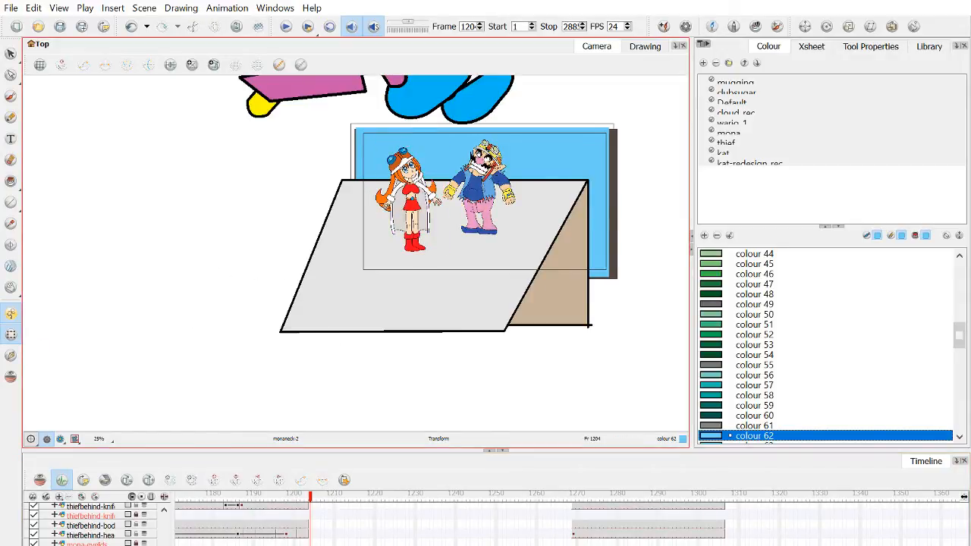
left_click(91, 542)
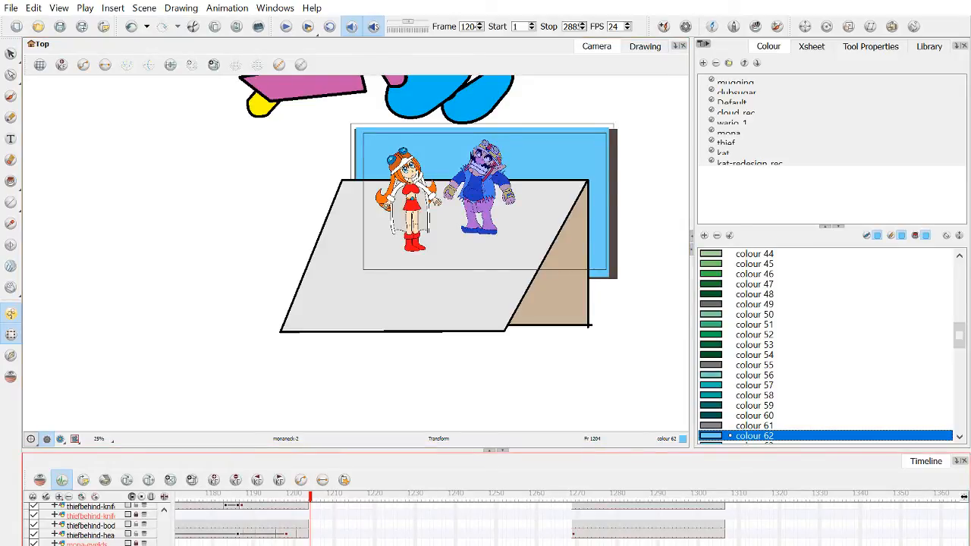
left_click(418, 264)
left_click_drag(429, 202, 388, 213)
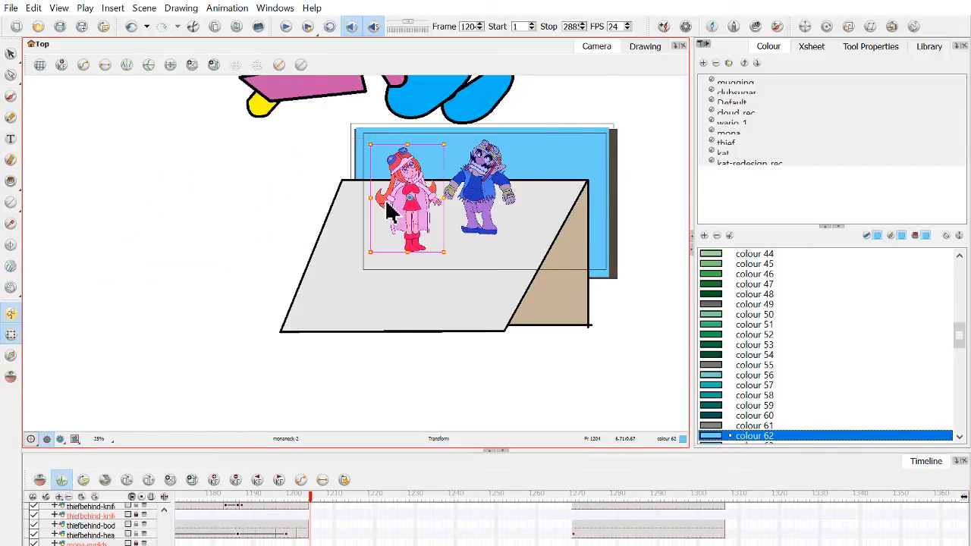
left_click(233, 213)
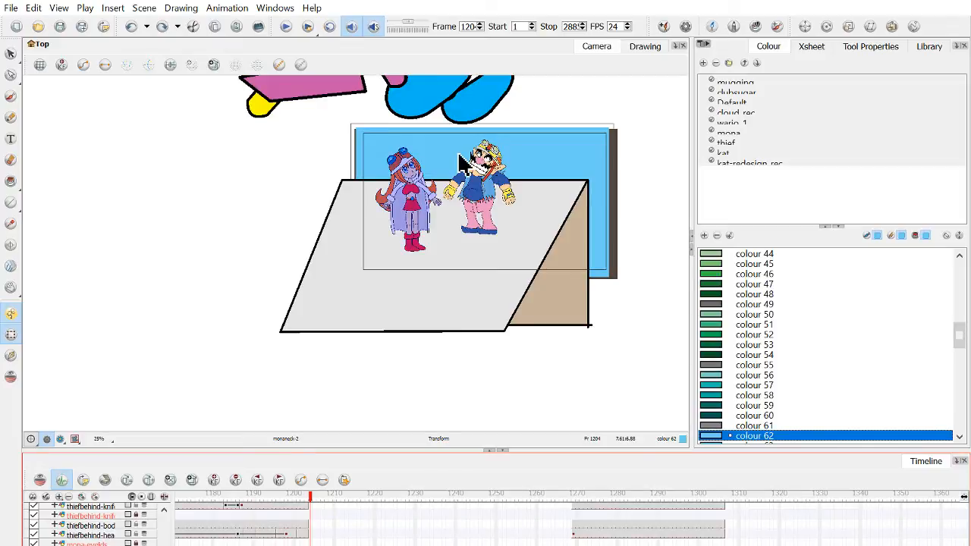
Select Mona's master peg at frame 1204 and move her out of the shot, left of the camera frame.
scroll(431, 176, "up", 5)
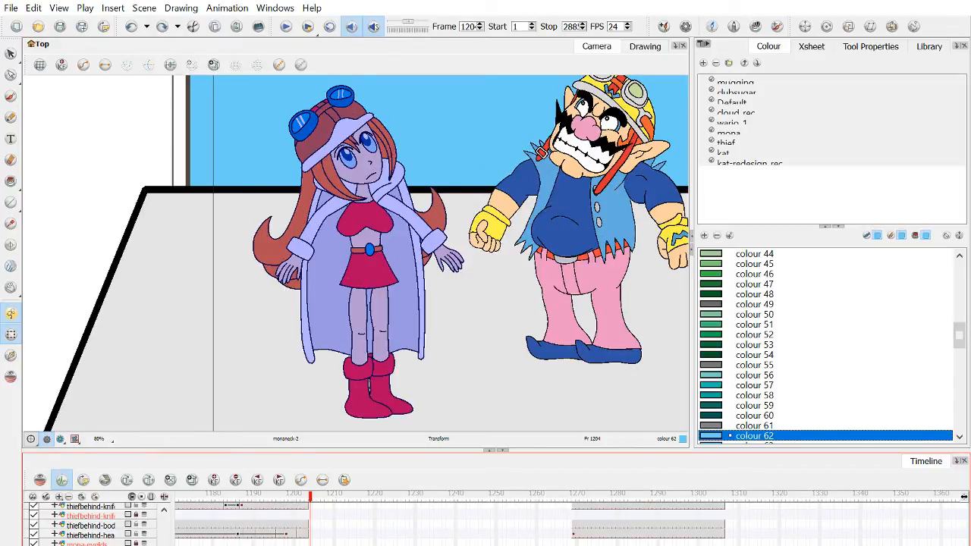
scroll(68, 536, "down", 1)
left_click(68, 536)
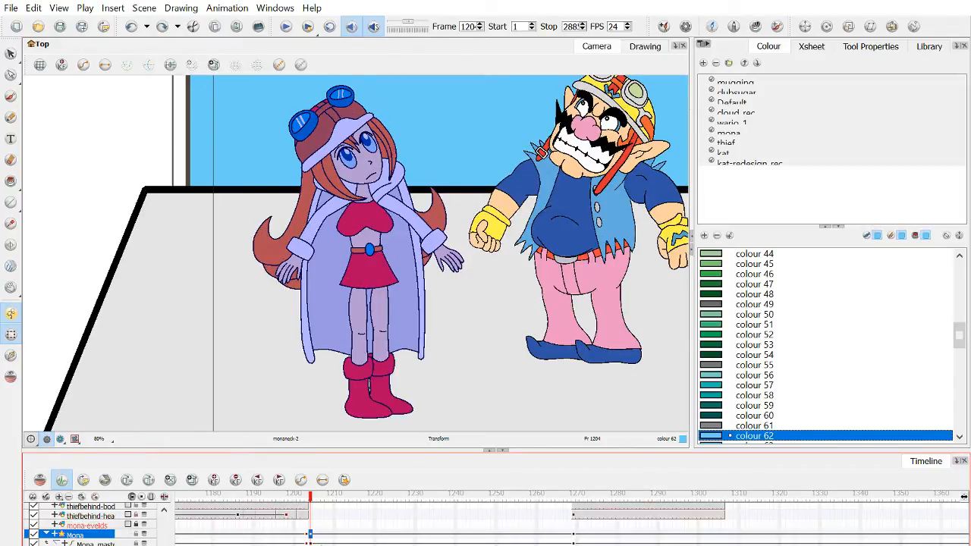
left_click(311, 543)
scroll(333, 362, "down", 3)
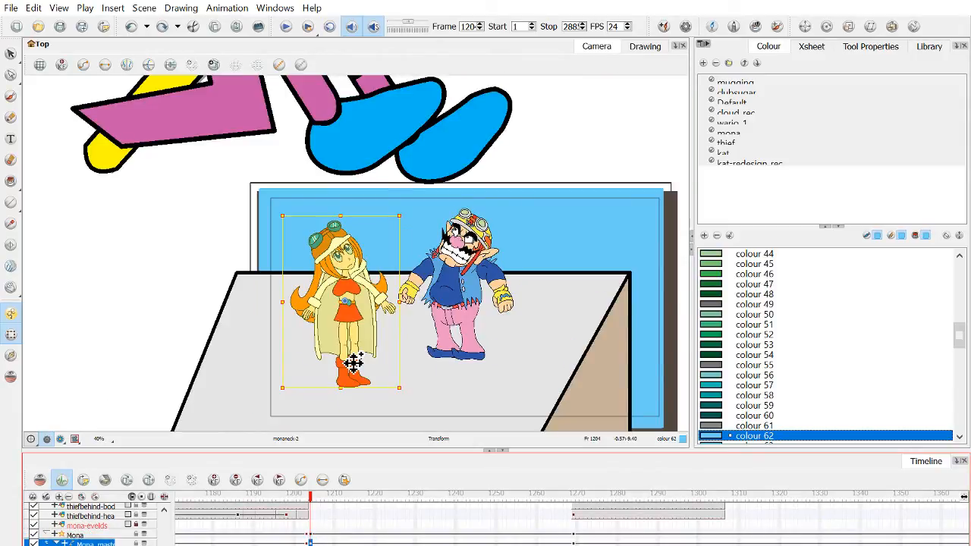
scroll(354, 362, "down", 2)
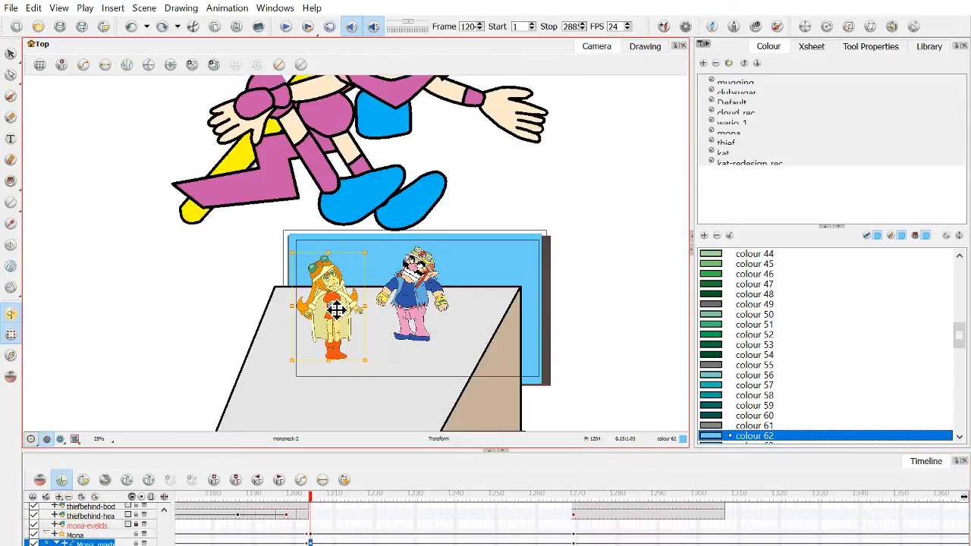
mouse_move(322, 309)
left_mouse_down()
mouse_move(206, 310)
mouse_move(52, 342)
left_mouse_up()
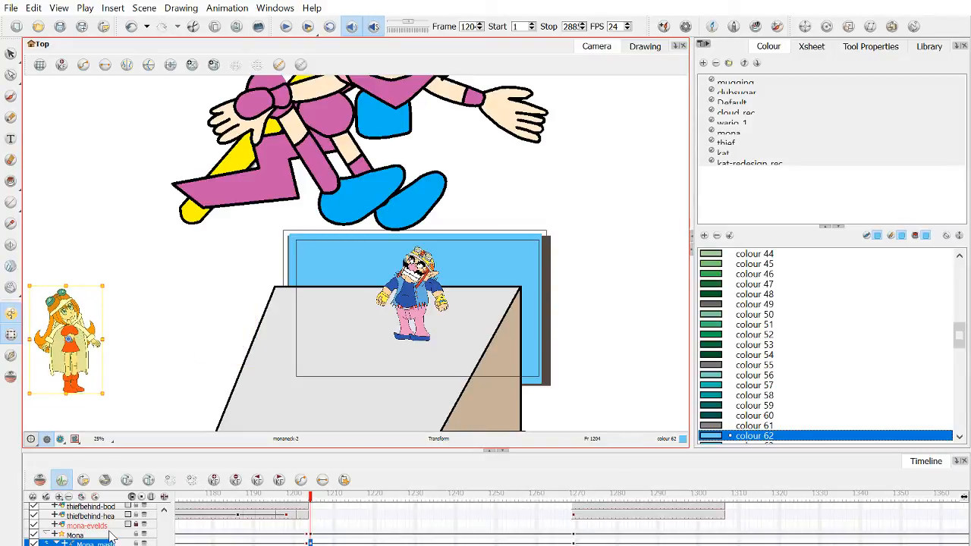
Check Mona's position at frames 1204, 1223, 1269 and 1205.
left_click_drag(407, 498, 311, 510)
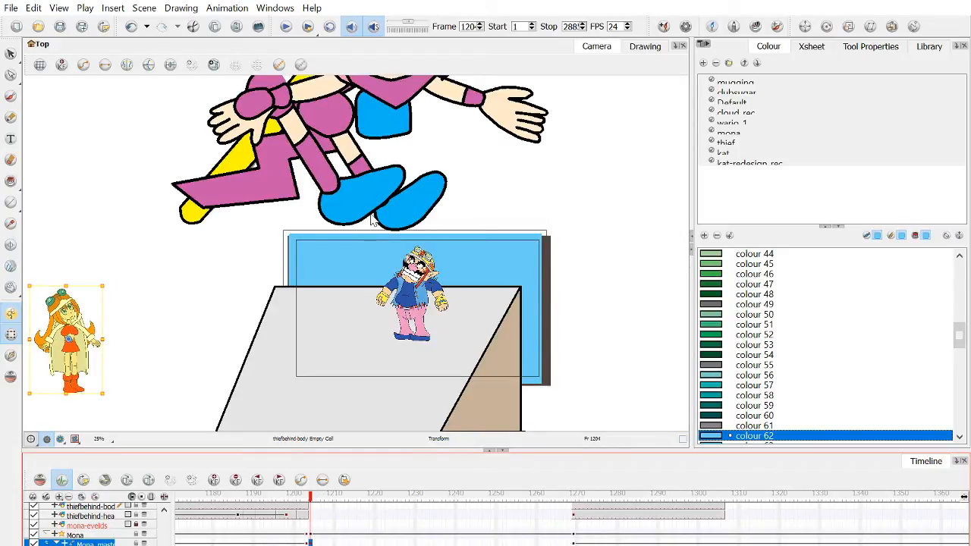
left_click(387, 533)
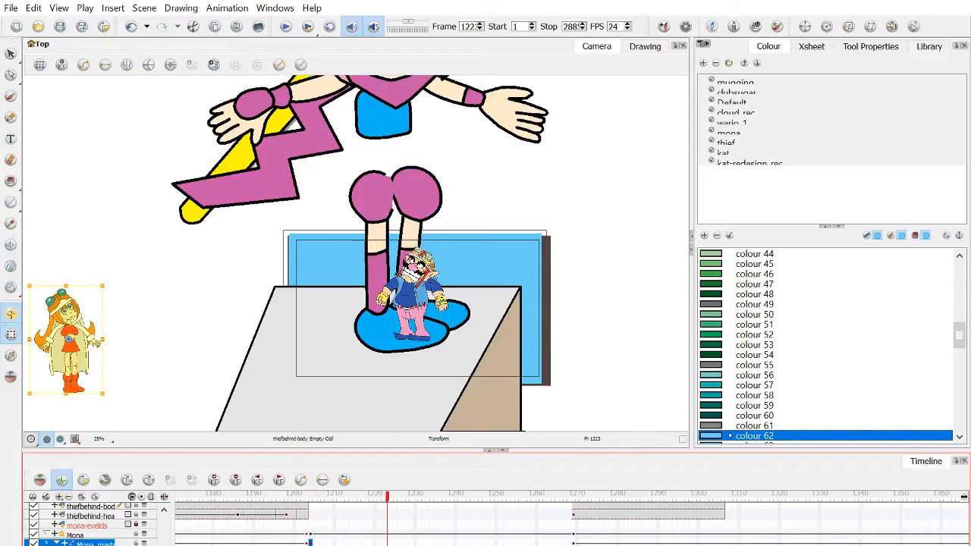
left_click(574, 543)
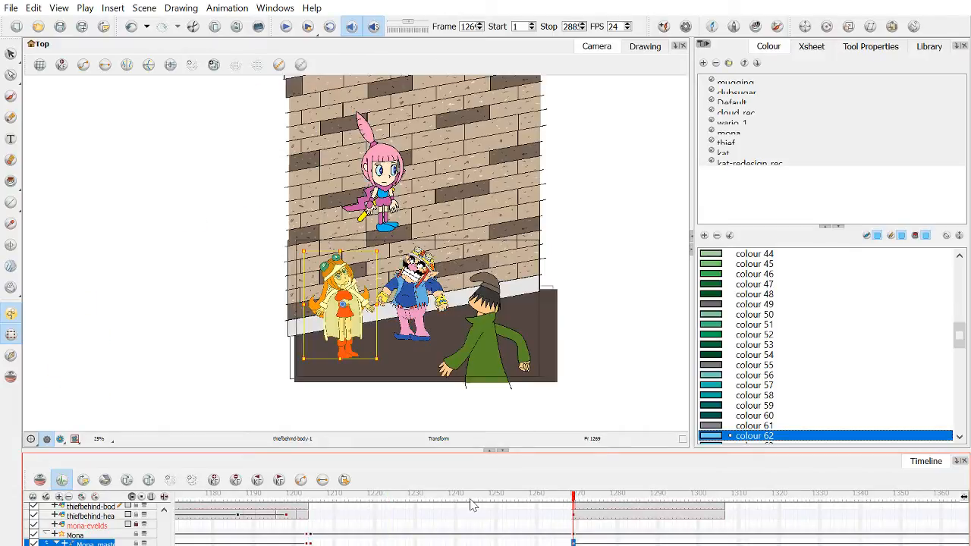
left_click(316, 524)
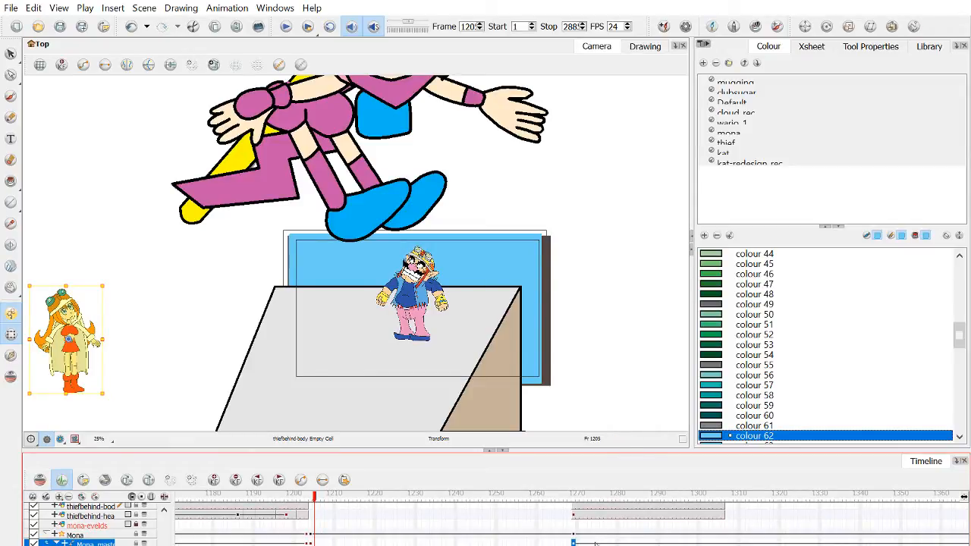
Collapse Mona's layer group and select the Mona and Wario layers at frame 1204.
left_click(47, 535)
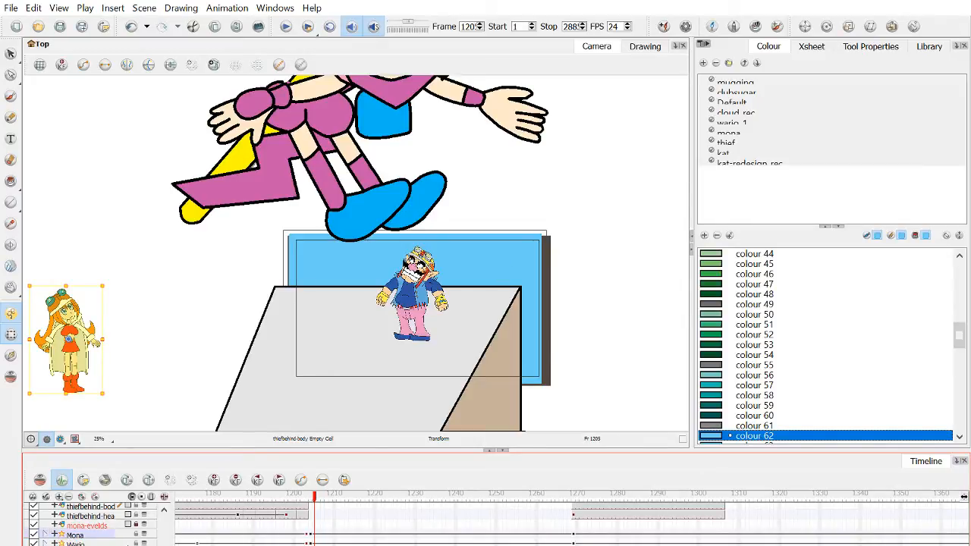
left_click_drag(311, 497, 310, 498)
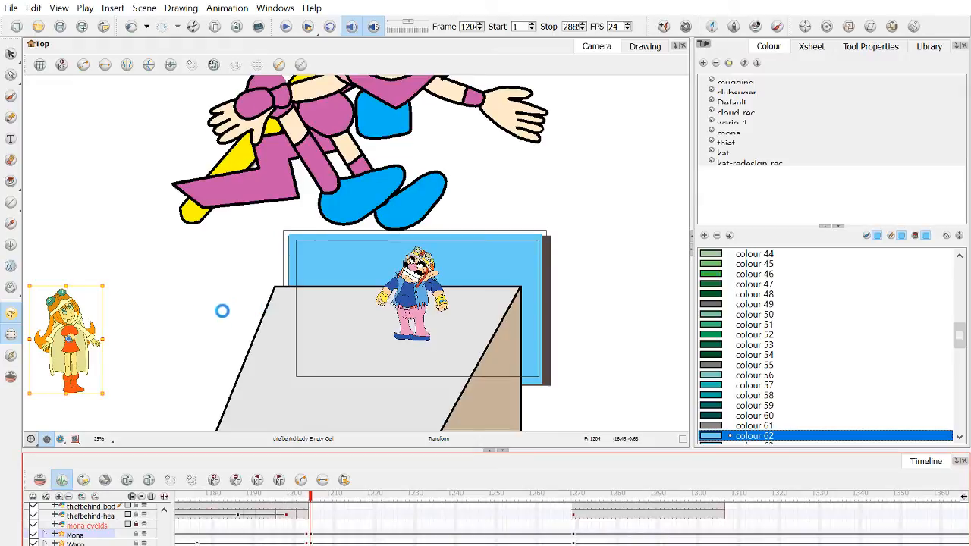
key("space")
left_click_drag(194, 341, 257, 299)
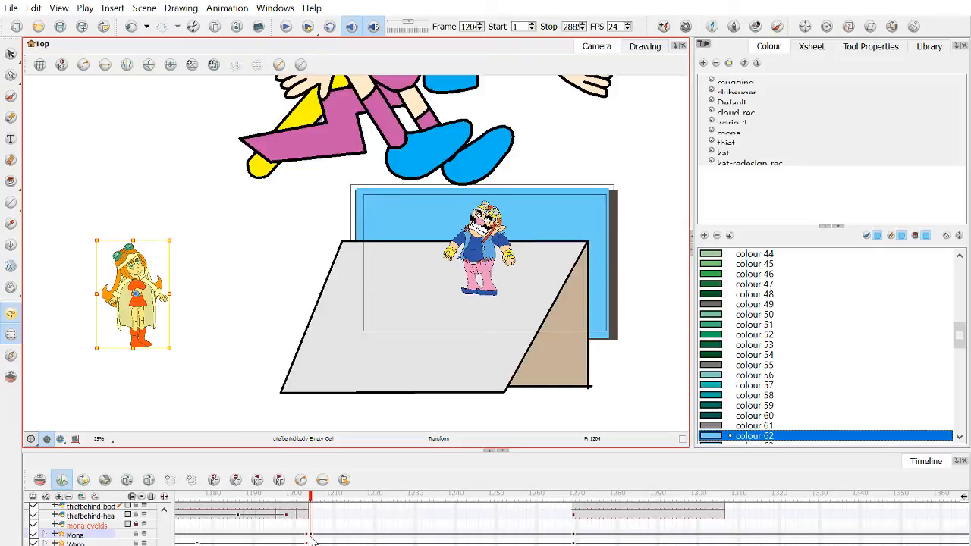
left_click(75, 543)
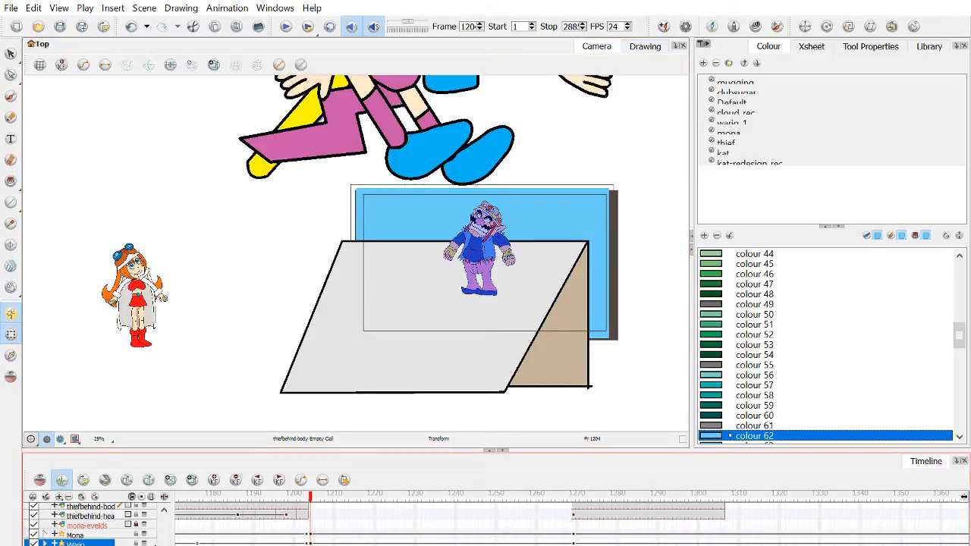
left_click(311, 535)
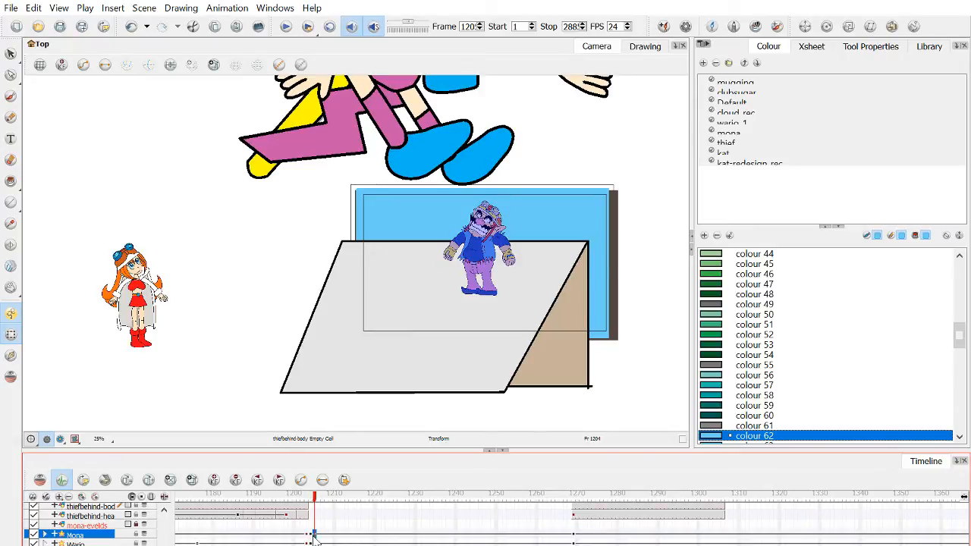
left_click(313, 542)
left_click_drag(313, 542, 311, 536)
left_click(311, 536)
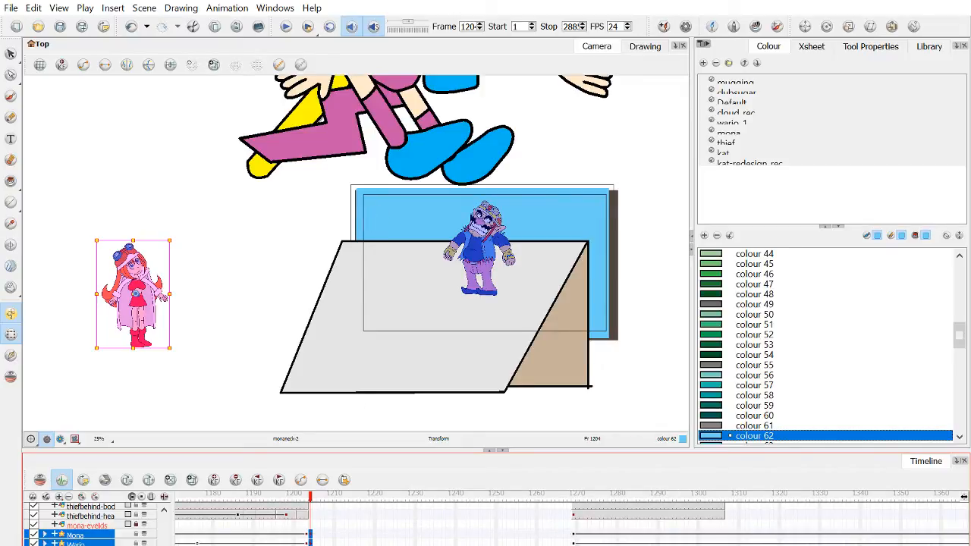
Select Wario alone at frame 1204 and move him out of the shot, just above Mona left of the camera frame.
left_click(307, 544)
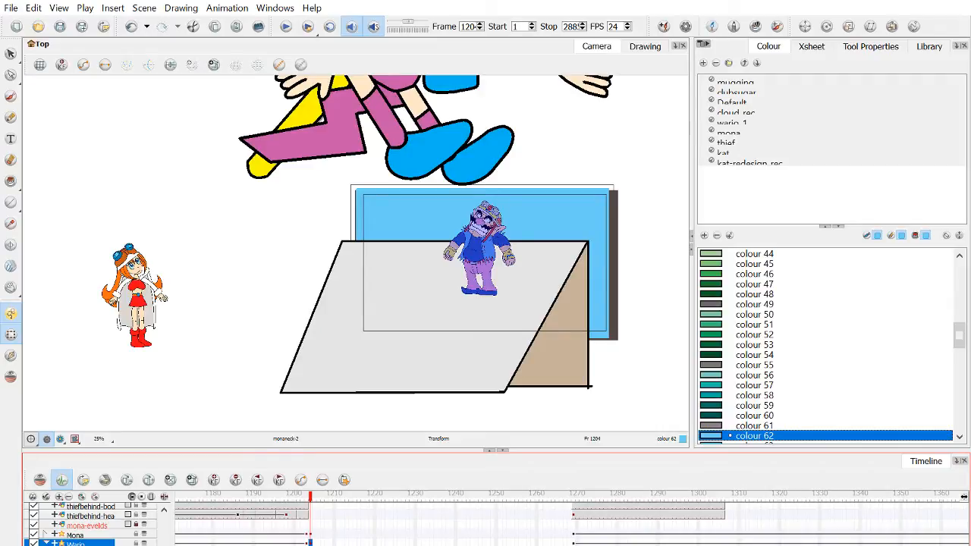
left_click_drag(481, 278, 111, 214)
left_click(212, 305)
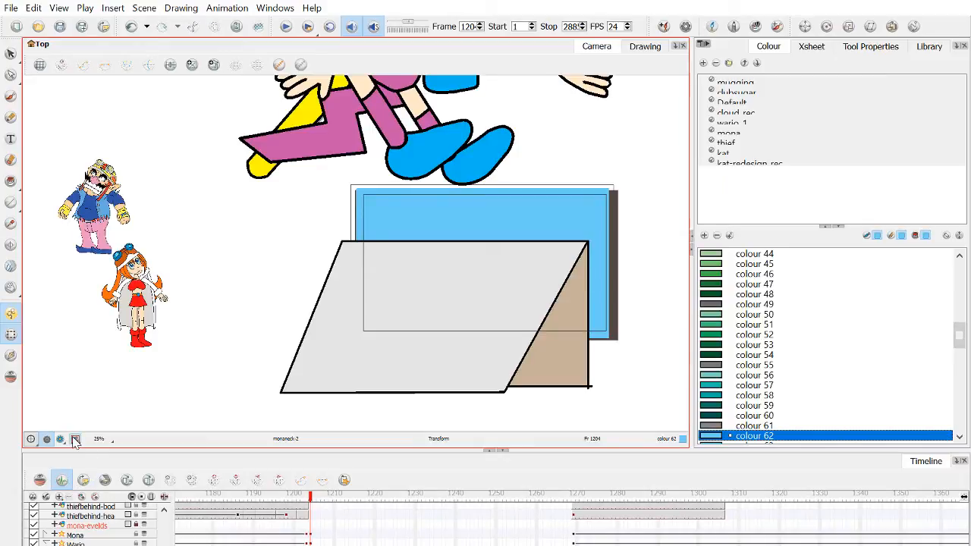
Play the animation from frame 1134 to review the brick wall and ledge shots.
left_click(74, 439)
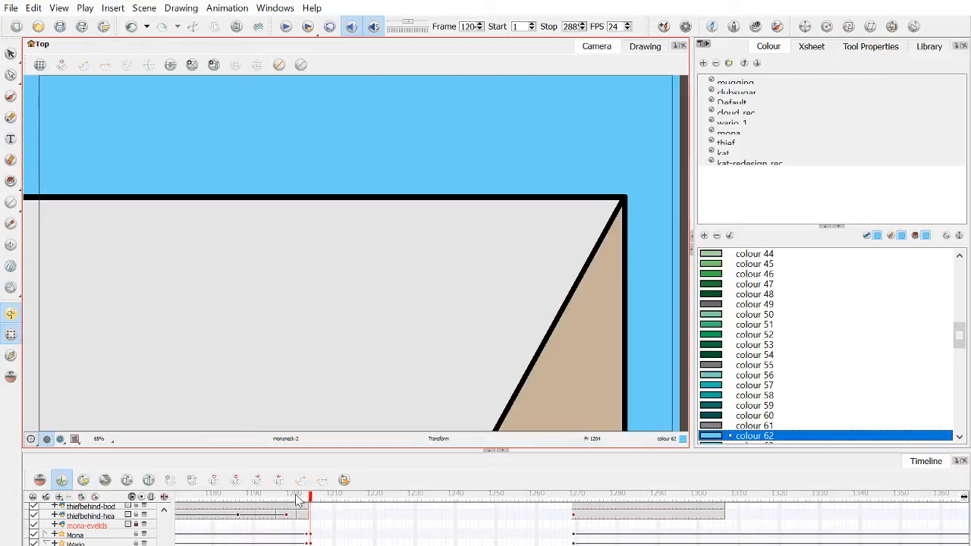
left_click_drag(294, 495, 245, 507)
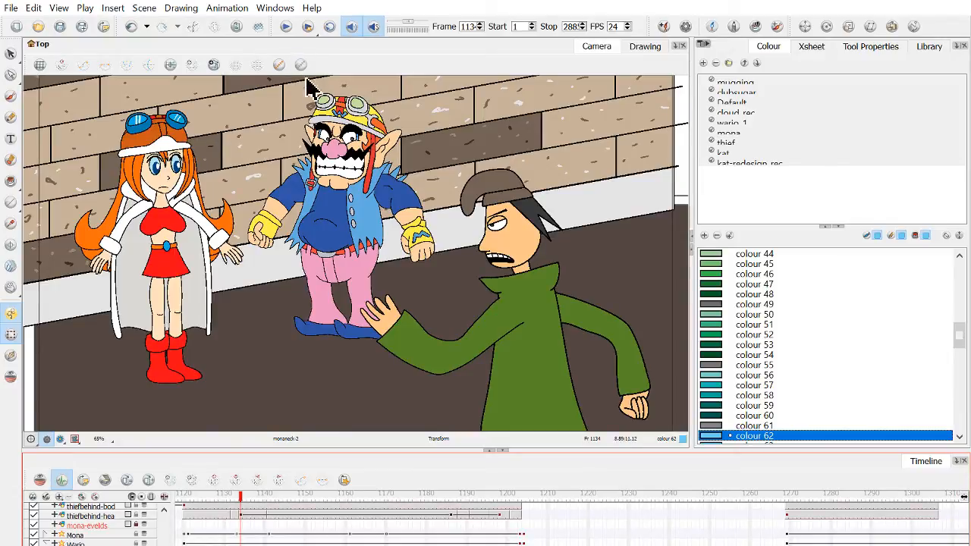
left_click(296, 32)
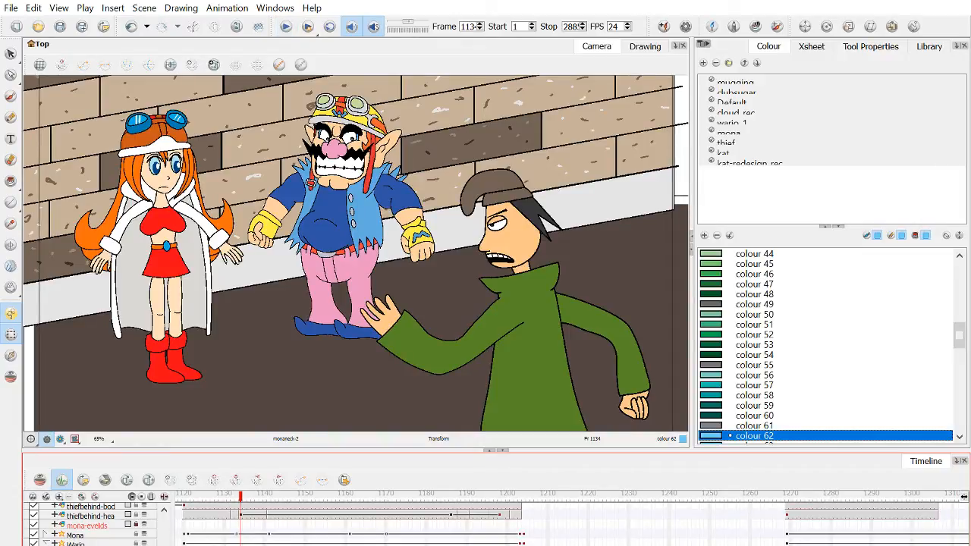
left_click(286, 28)
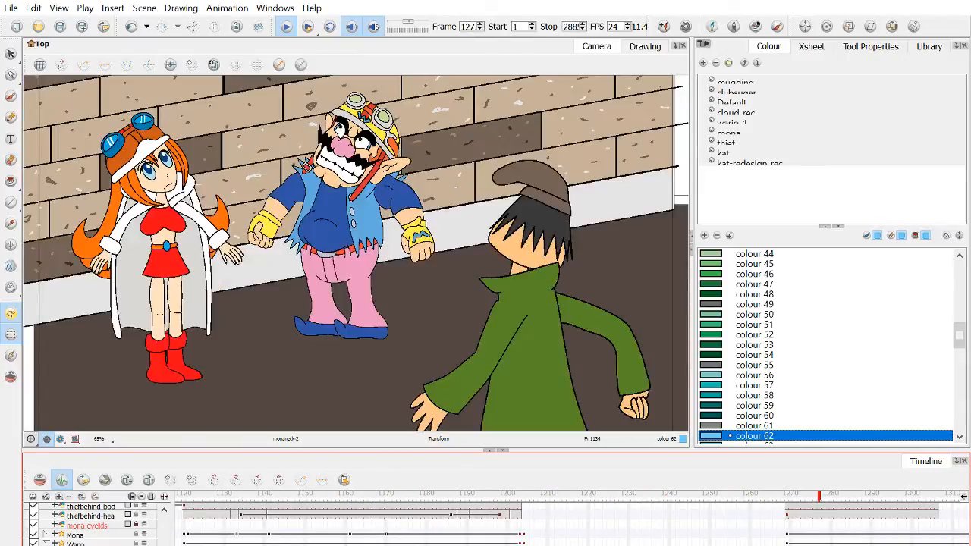
left_click(290, 30)
Select Kat at frame 1269 and move her from the upper wall down between Mona and Wario.
left_click_drag(439, 497, 387, 518)
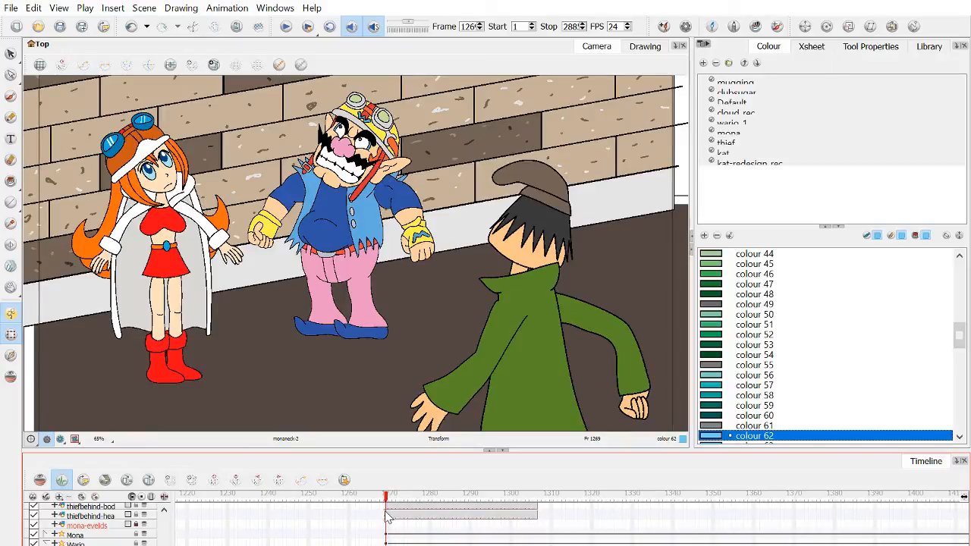
scroll(338, 541, "up", 3)
scroll(229, 517, "up", 2)
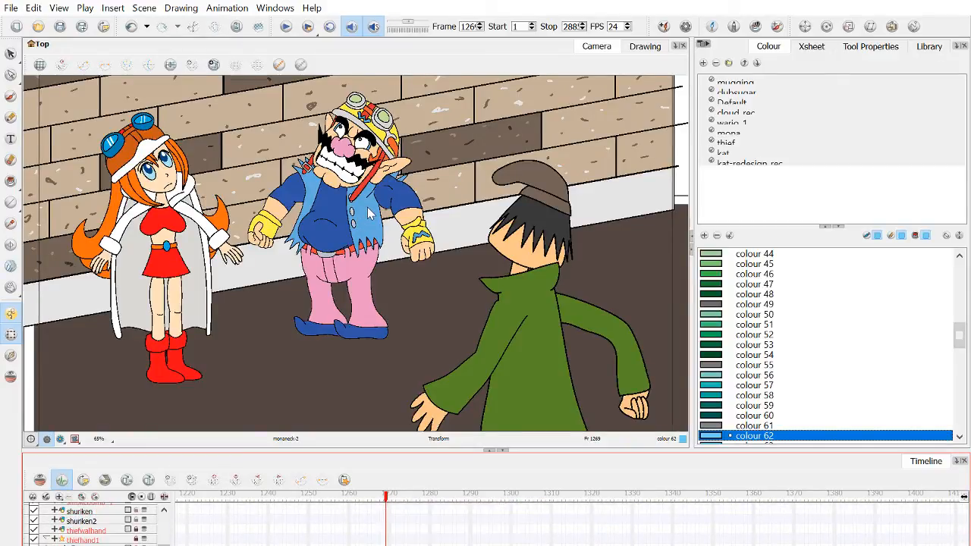
scroll(358, 226, "down", 1)
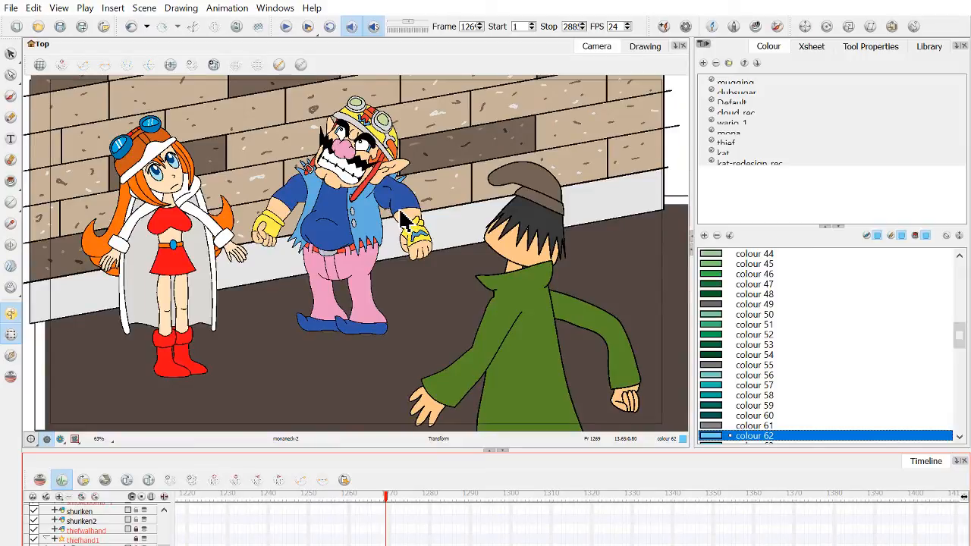
scroll(404, 220, "down", 5)
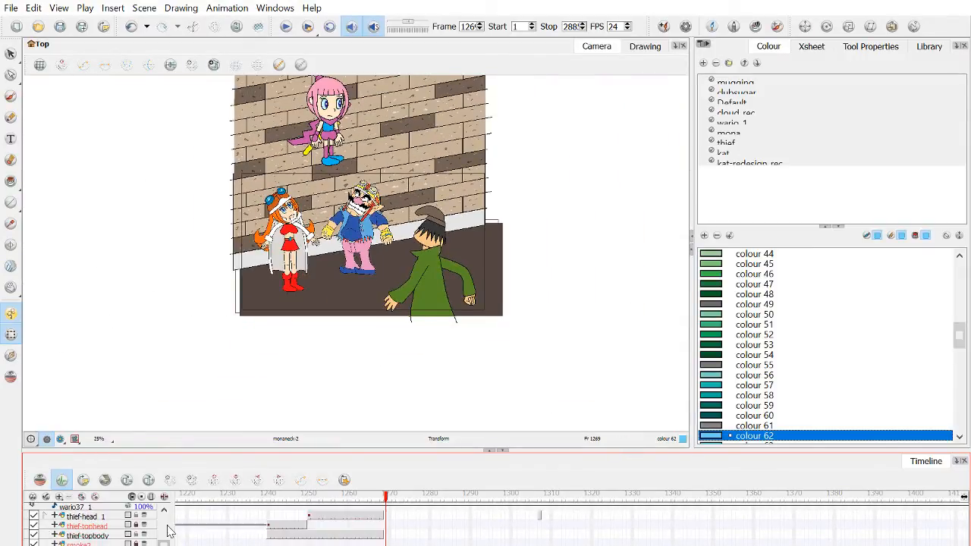
scroll(146, 539, "down", 3)
left_click(352, 121)
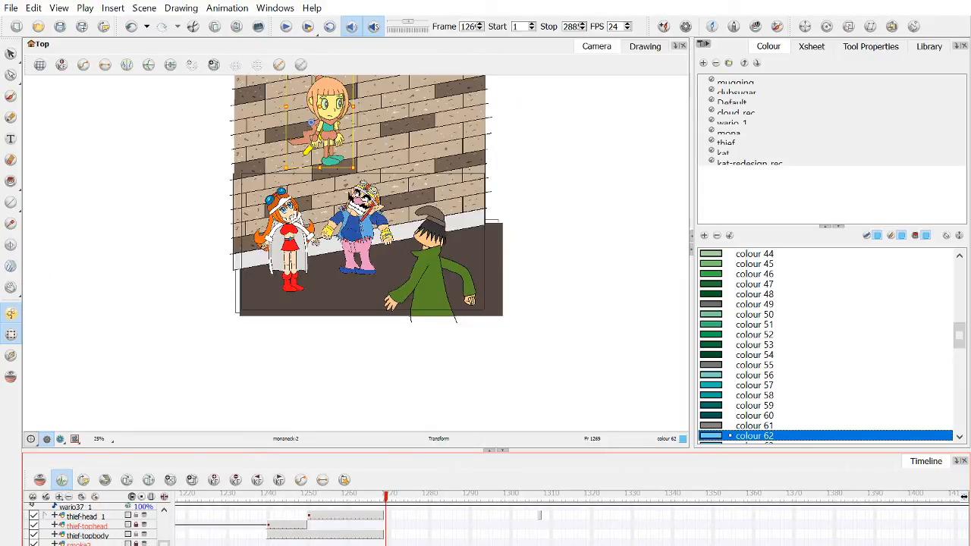
left_click_drag(350, 125, 338, 245)
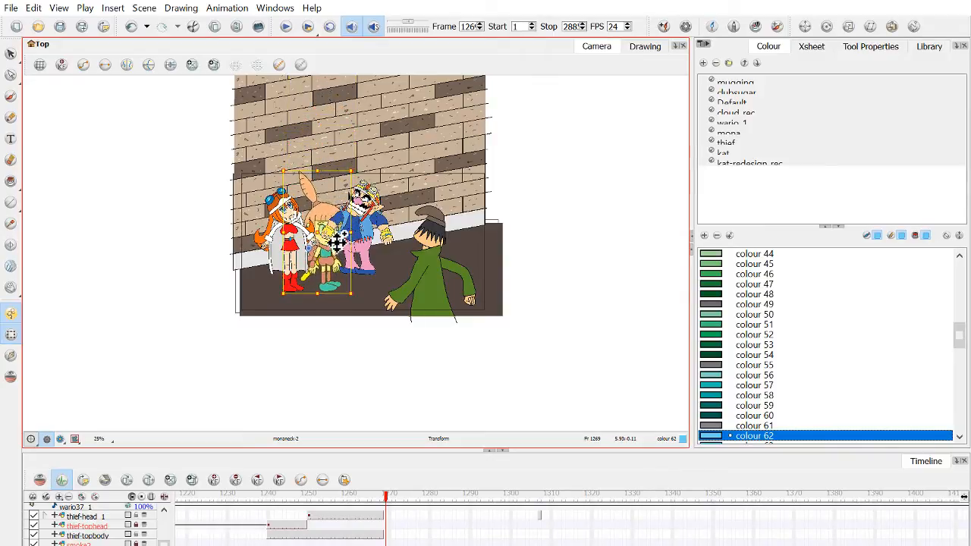
Place Kat between Wario and the thief at frame 1269 and scale her down to roughly 60% of her size.
scroll(298, 187, "up", 2)
scroll(300, 196, "up", 1)
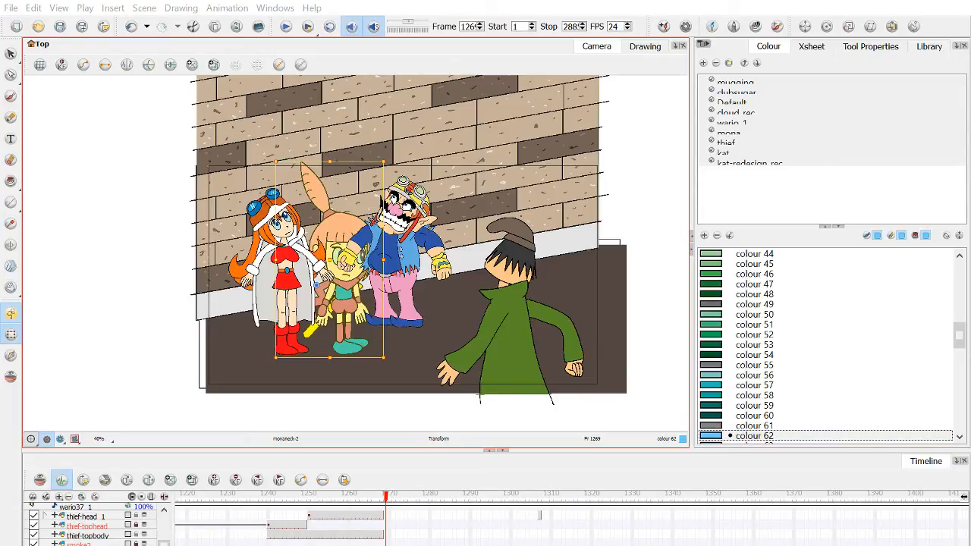
left_click(347, 238)
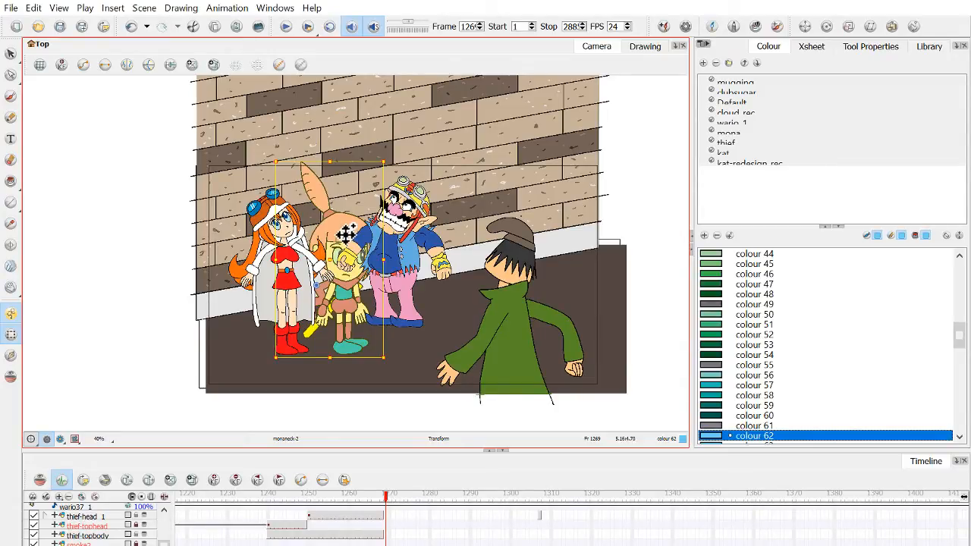
left_click_drag(347, 238, 486, 219)
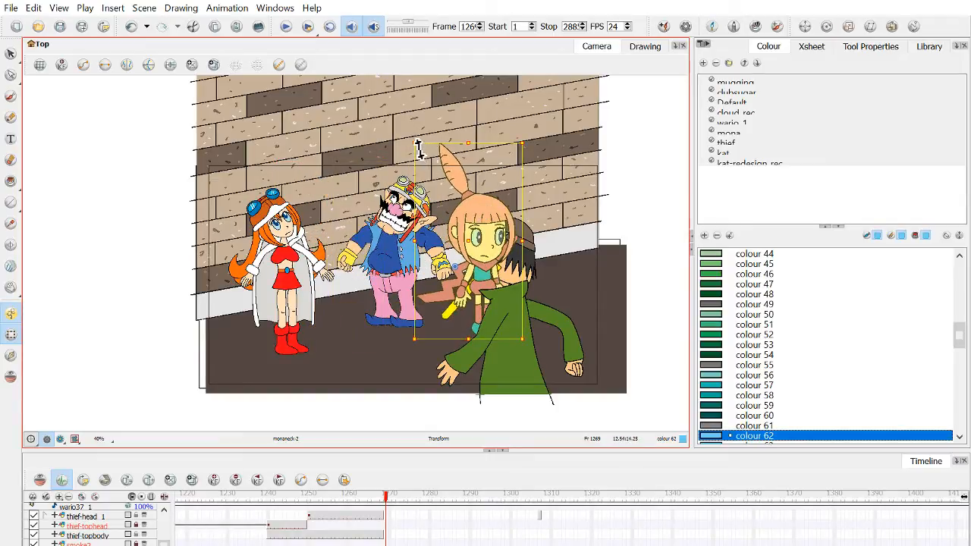
left_click_drag(418, 149, 446, 184)
left_click_drag(476, 239, 472, 245)
left_click_drag(432, 193, 439, 203)
scroll(456, 243, "up", 2)
Move the scaled-down Kat up onto the roof edge above the brick wall at frame 1269, and deselect her.
left_click_drag(470, 265, 391, 181)
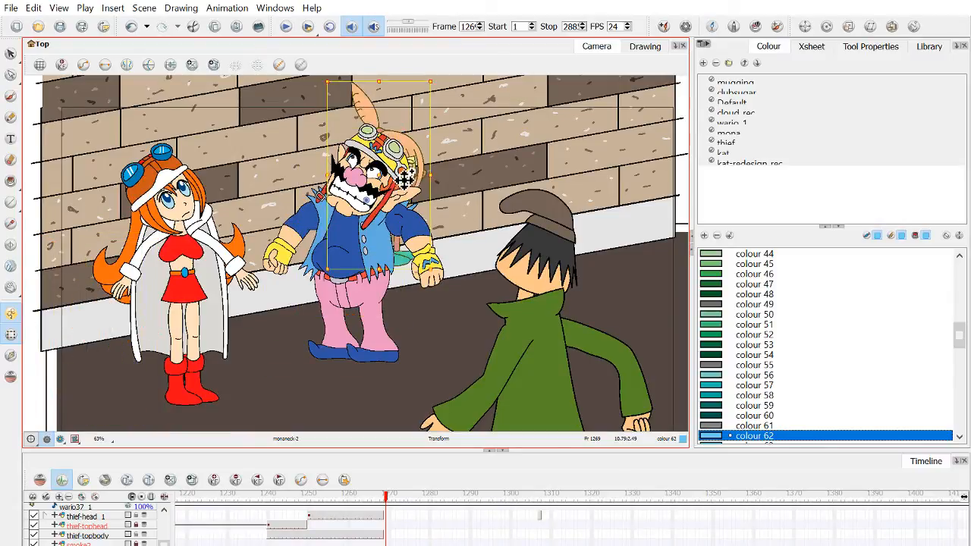
scroll(406, 178, "down", 2)
scroll(406, 178, "down", 4)
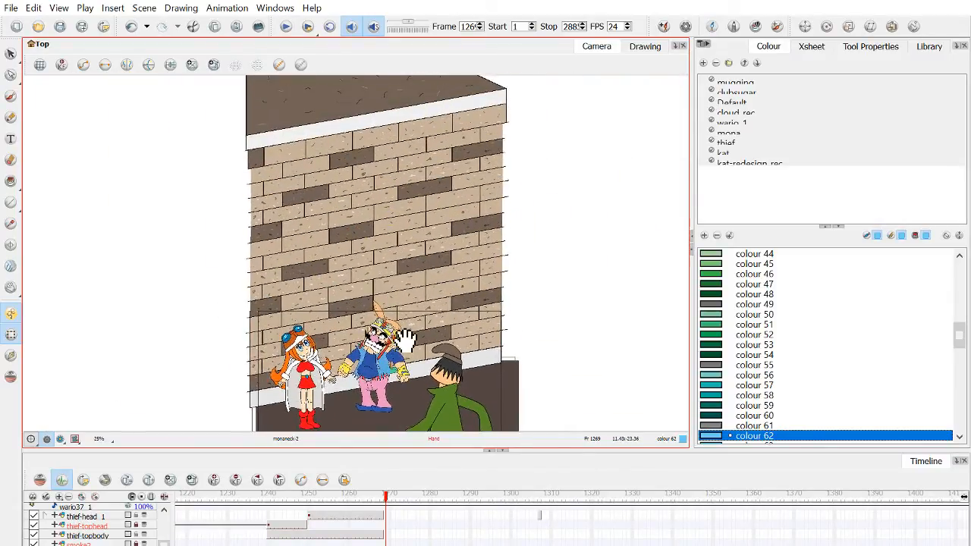
left_click_drag(408, 335, 358, 97)
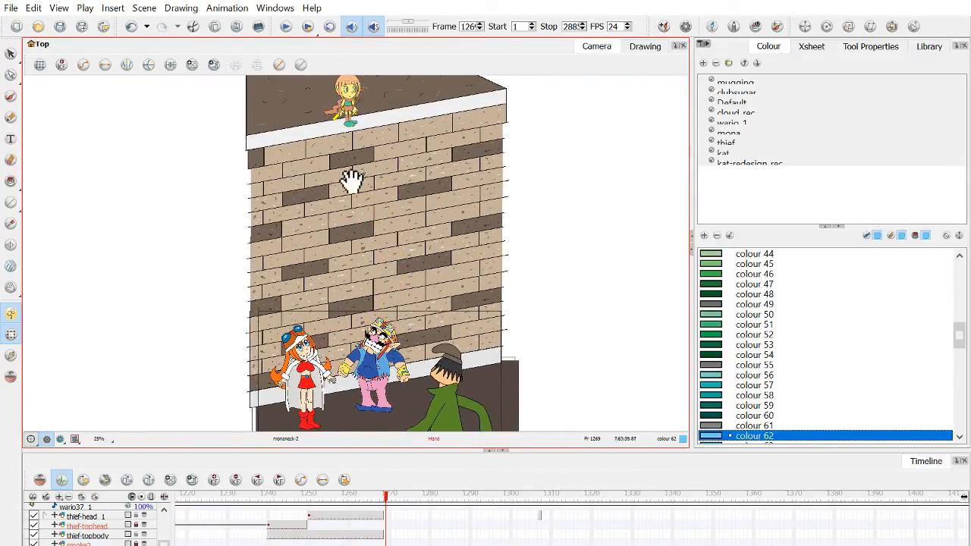
mouse_move(349, 180)
left_mouse_down()
mouse_move(350, 201)
mouse_move(353, 170)
left_mouse_up()
scroll(354, 187, "up", 1)
left_click(507, 95)
Locate the ground background layer bg1 in the timeline and check what it contains by hiding and reshowing it.
scroll(435, 187, "down", 3)
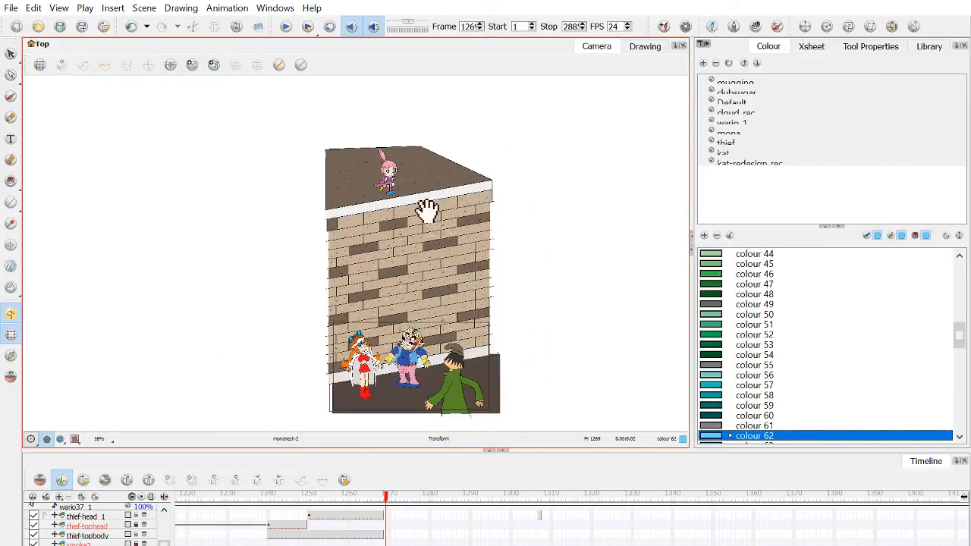
scroll(126, 532, "down", 5)
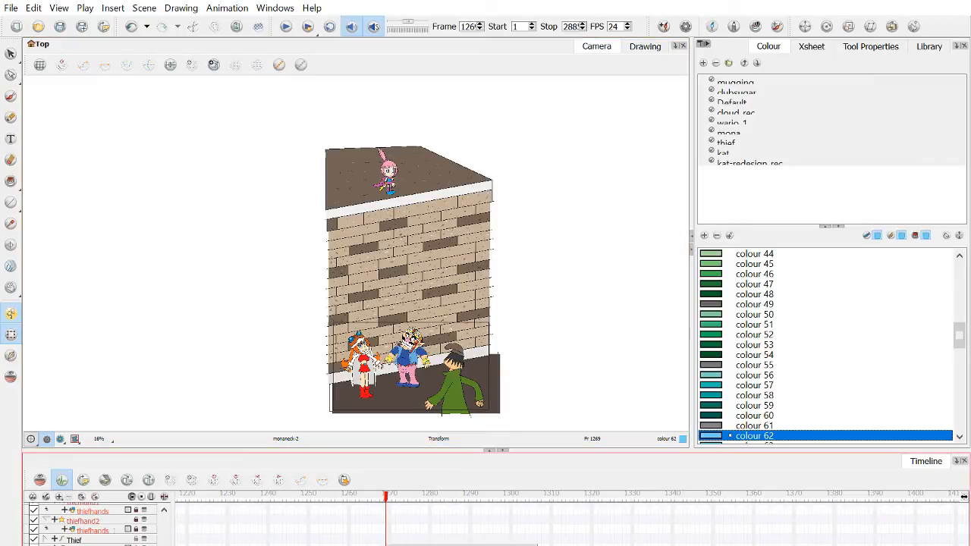
scroll(125, 531, "down", 5)
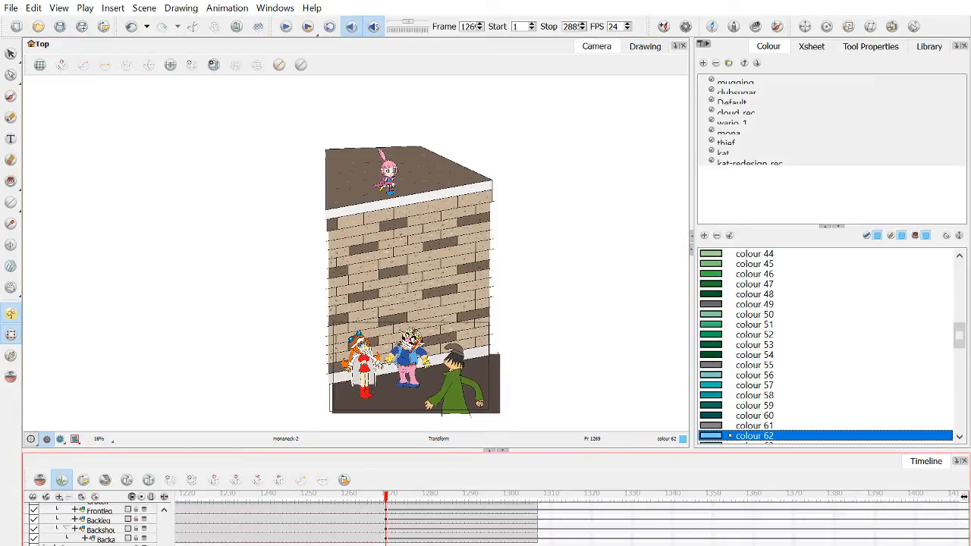
scroll(125, 531, "down", 3)
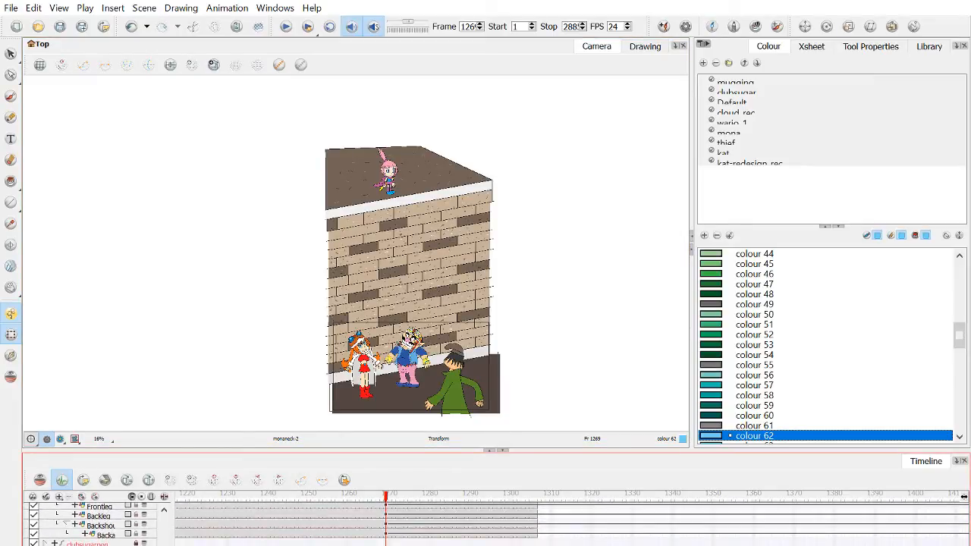
scroll(126, 523, "down", 2)
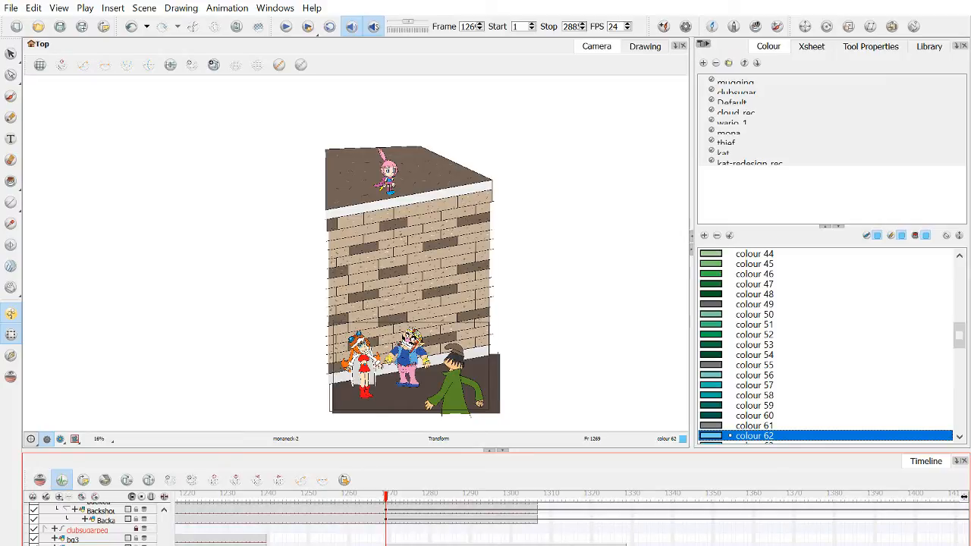
left_click(33, 545)
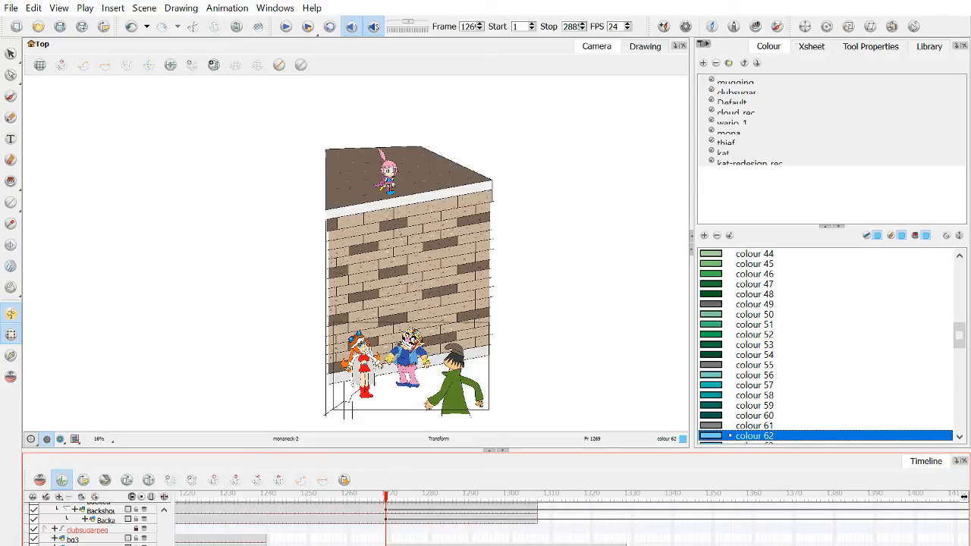
left_click(34, 545)
left_click(33, 545)
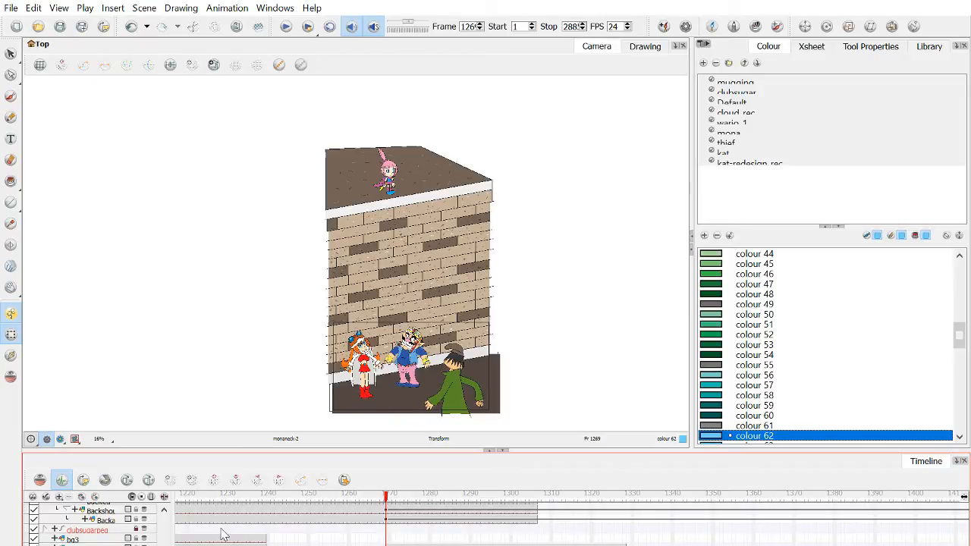
Check the background drawings at frames 1299 and 1269.
left_click(539, 494)
left_click(510, 494)
scroll(486, 524, "down", 1)
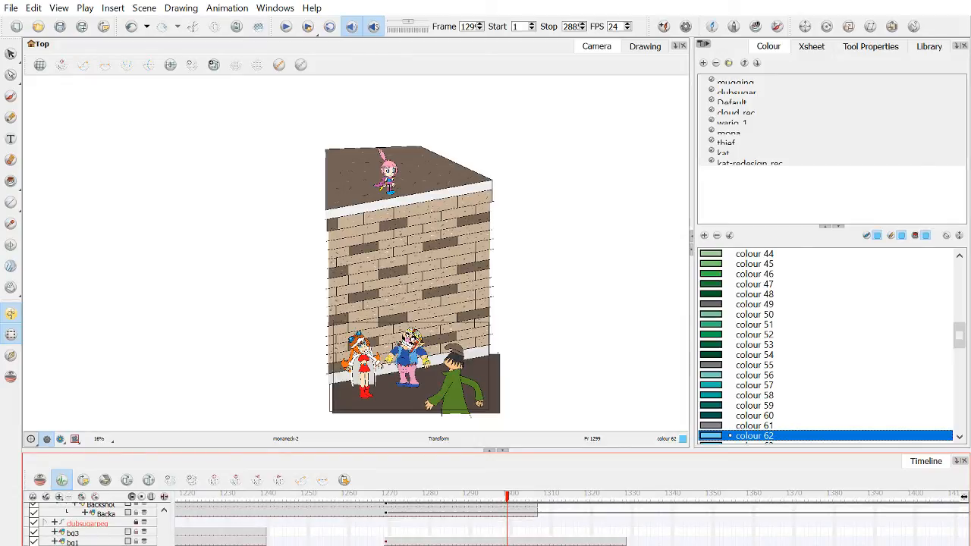
left_click(387, 495)
scroll(91, 523, "up", 3)
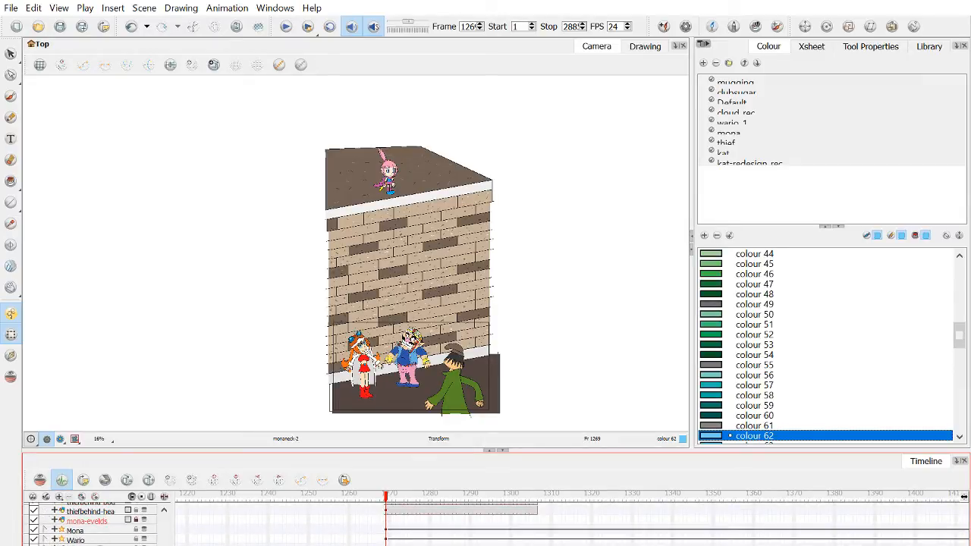
scroll(91, 524, "down", 2)
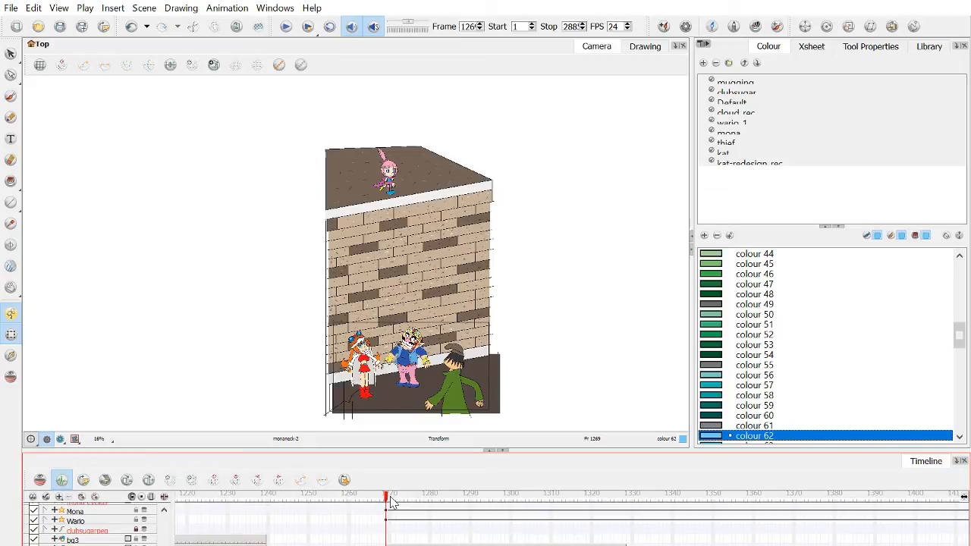
Try deleting the sky drawing at frame 1270, and undo the deletion.
left_click(390, 498)
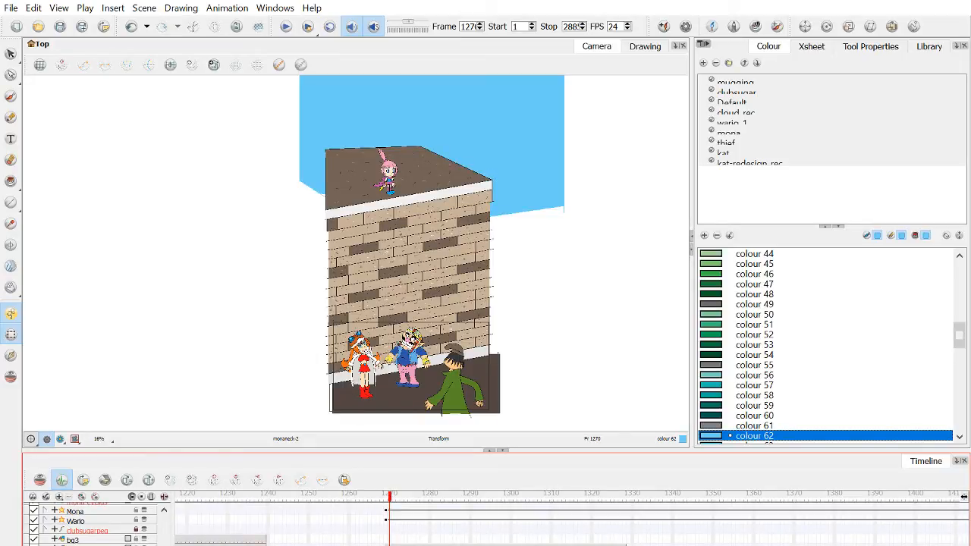
key("Delete")
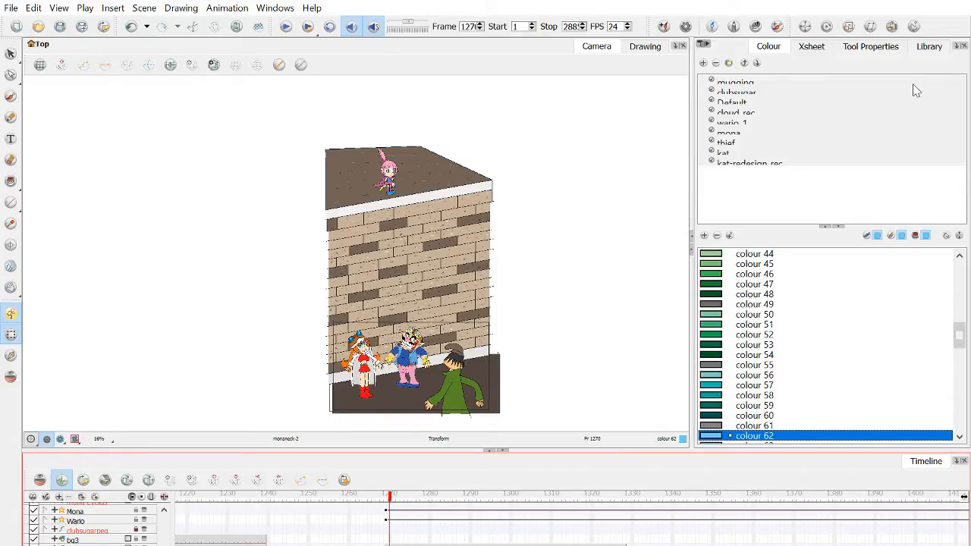
key("ctrl+z")
Examine the drawing substitutions used by bg4 at frames 1270 and 1269 in the Library.
left_click(927, 48)
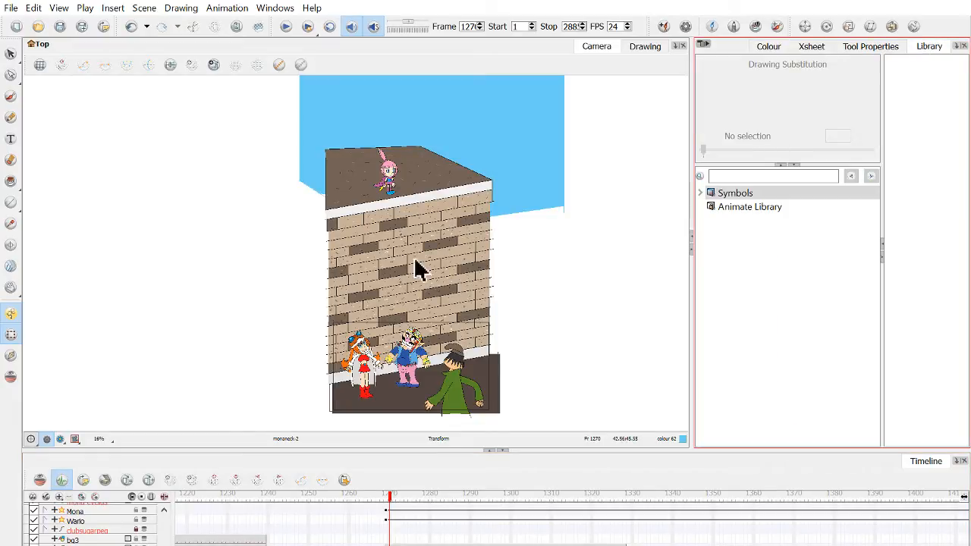
left_click(390, 545)
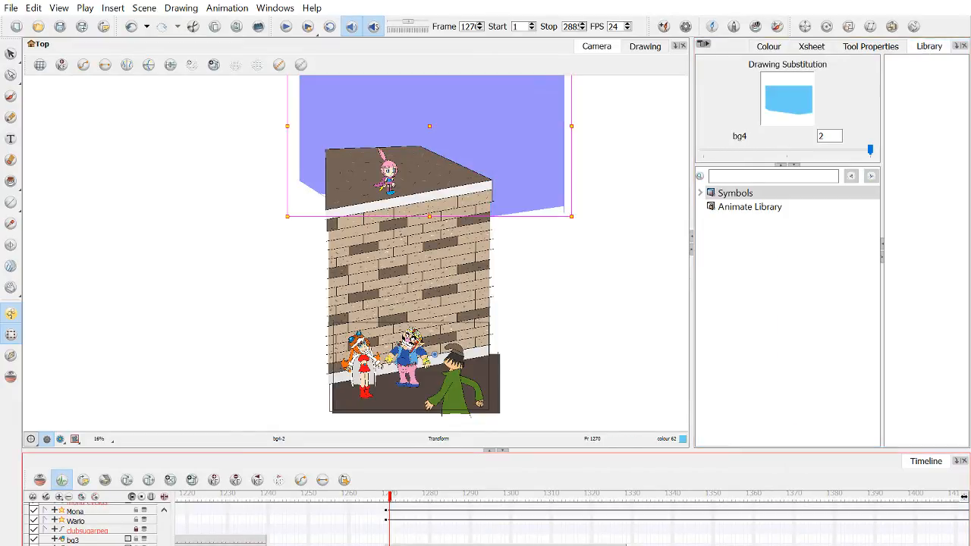
left_click(759, 149)
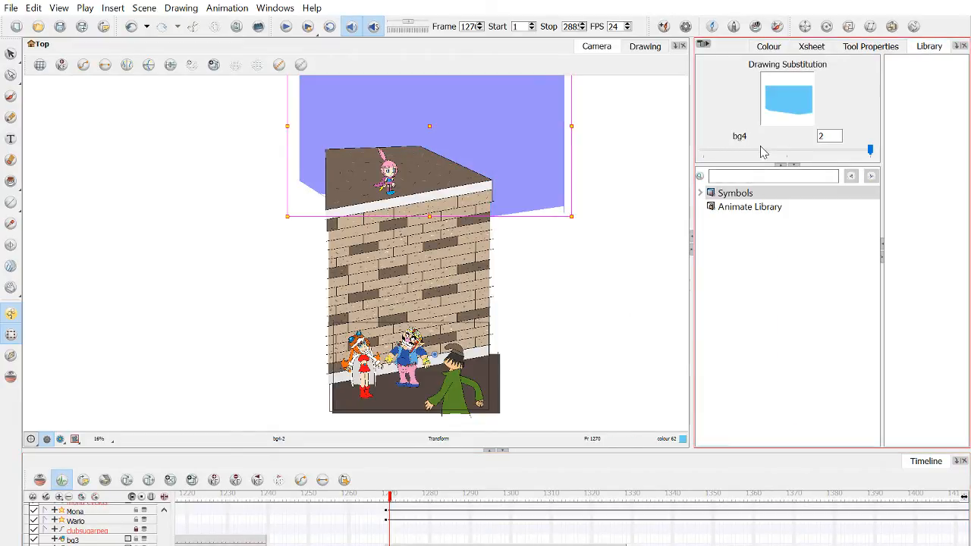
left_click(880, 153)
left_click(387, 545)
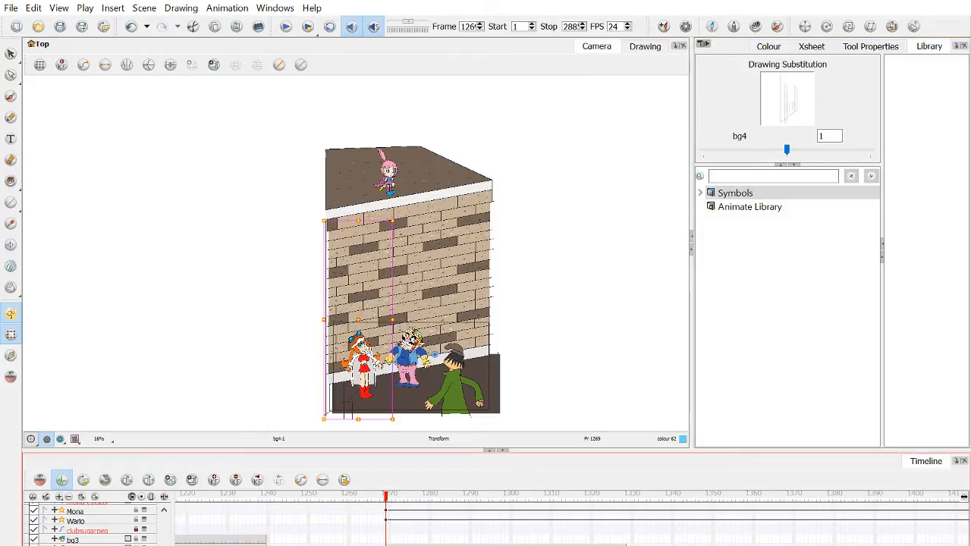
Delete bg4's stray-line drawing at frame 1269 and advance to its sky drawing at frame 1270.
left_click_drag(531, 545, 200, 545)
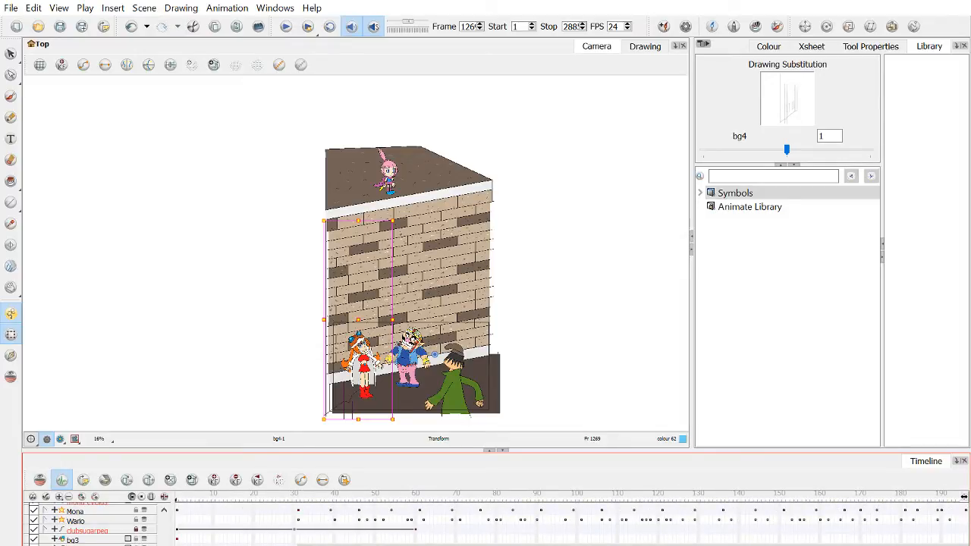
key("Delete")
mouse_move(200, 545)
left_mouse_down()
mouse_move(537, 545)
mouse_move(512, 545)
left_mouse_up()
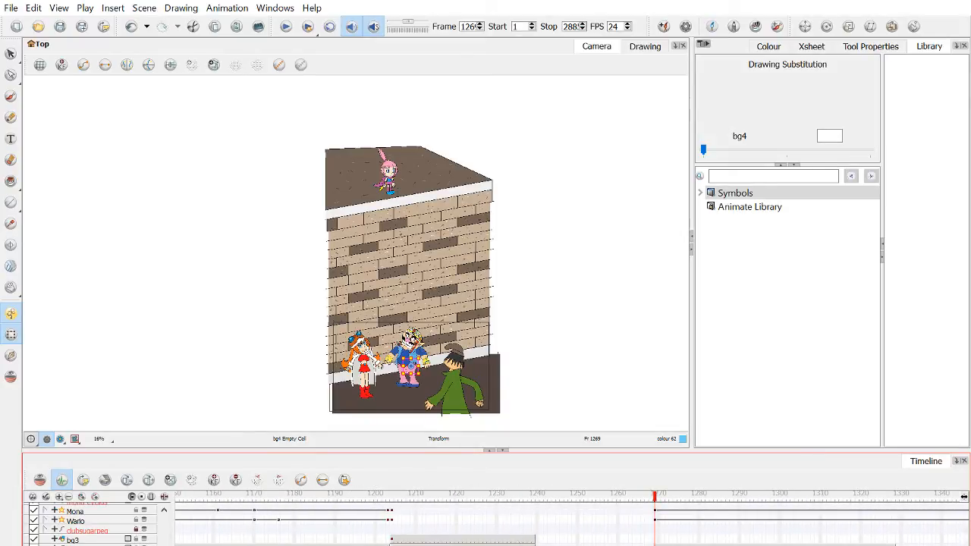
key("period")
scroll(495, 240, "down", 2)
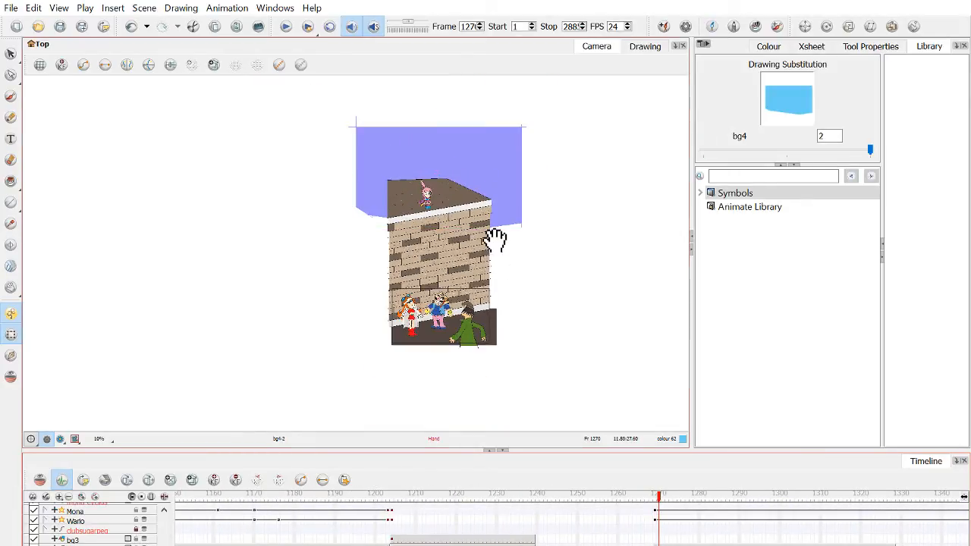
Extend the exposure of bg4's sky drawing through frame 1328.
left_click_drag(495, 240, 481, 249)
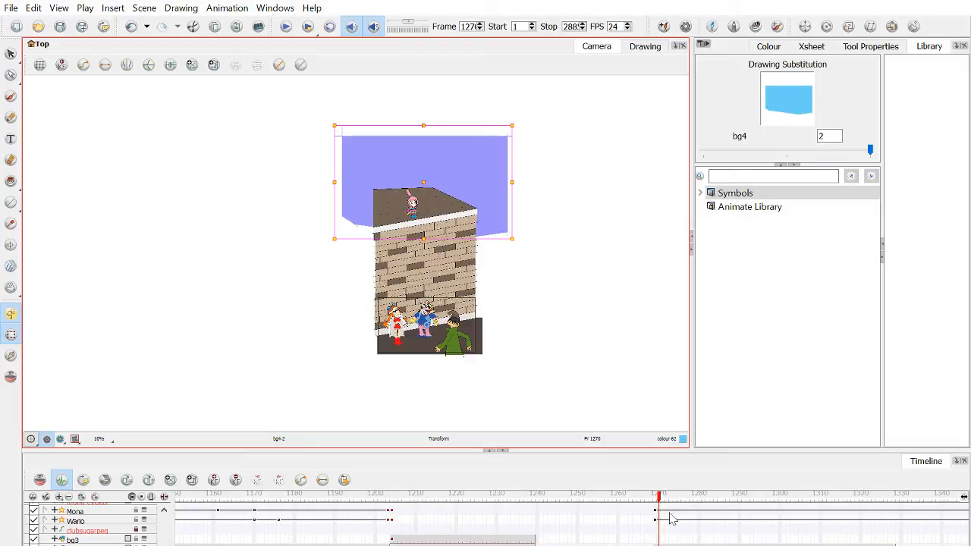
left_click(865, 494)
left_click(894, 495)
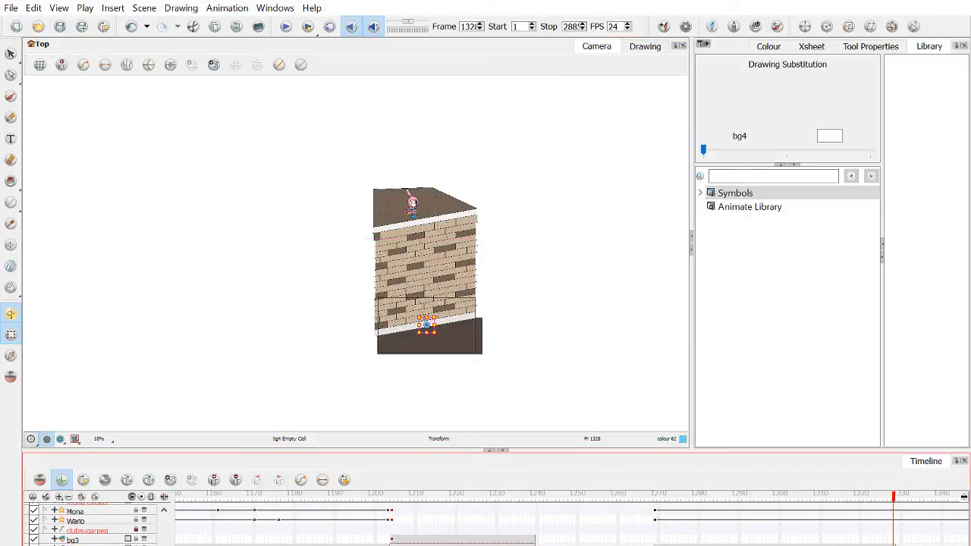
key("equal")
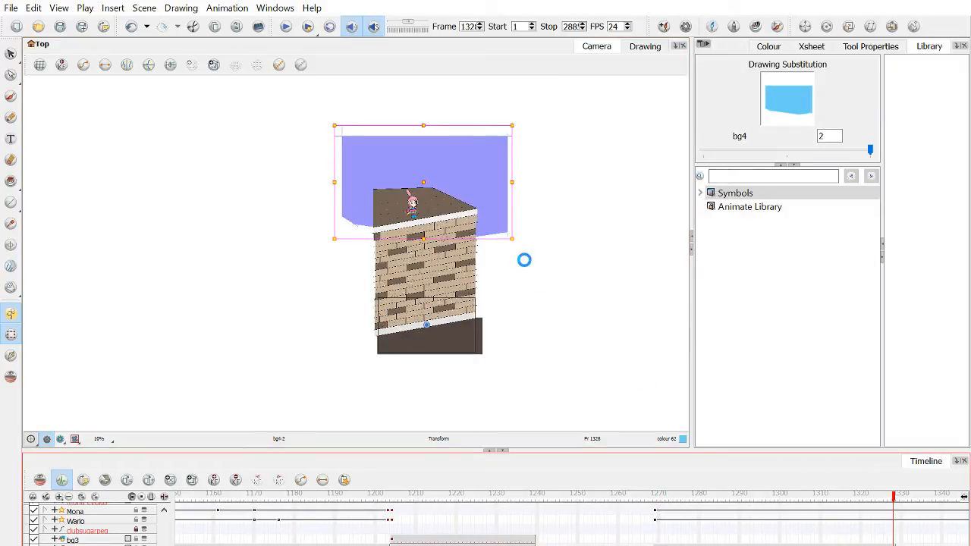
left_click(529, 228)
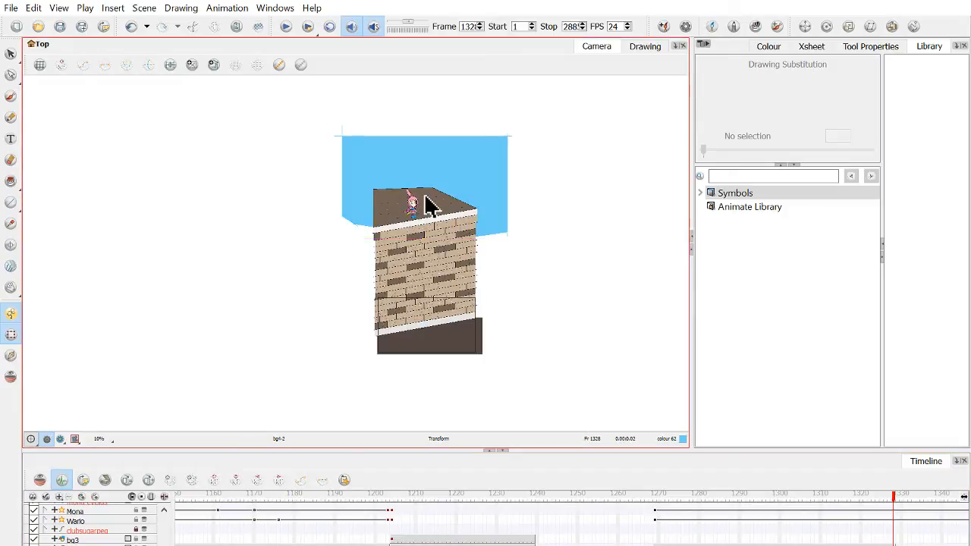
Check Kat on the roof against the sky at frame 1328 and look through the timeline layers.
scroll(429, 205, "up", 3)
left_click_drag(425, 208, 417, 210)
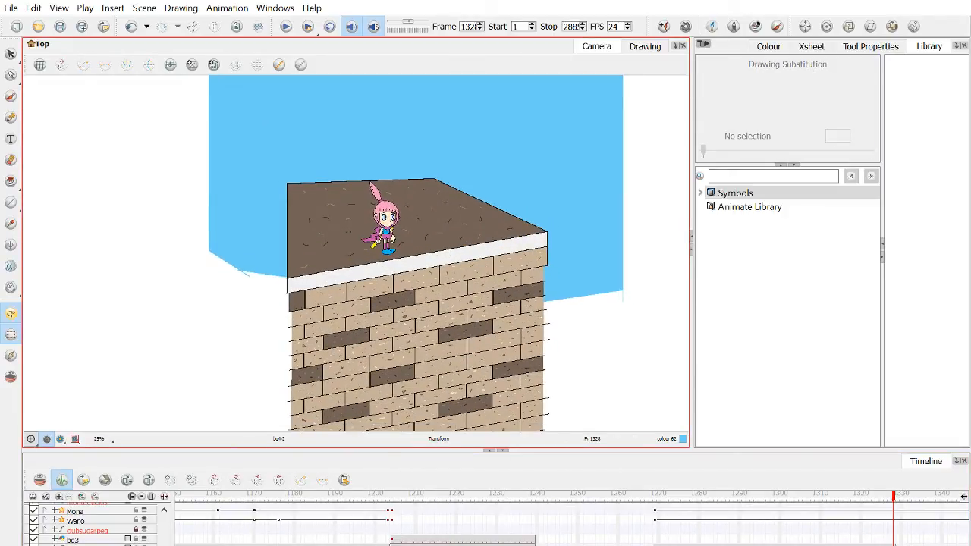
scroll(91, 524, "down", 1)
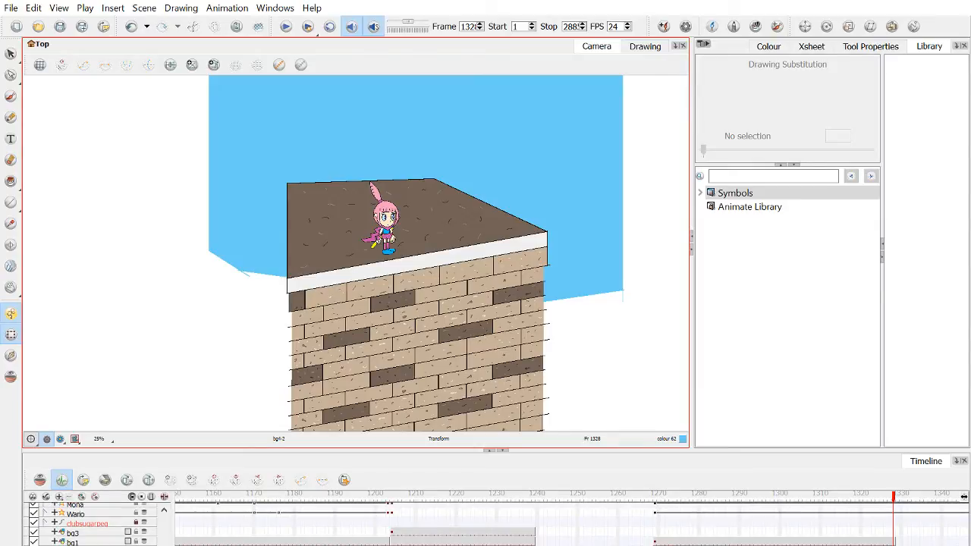
scroll(163, 534, "down", 8)
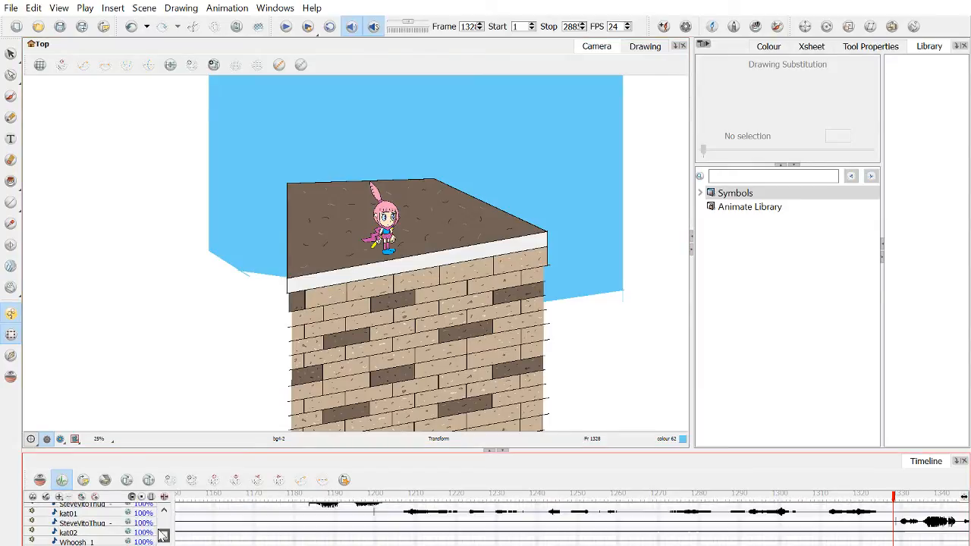
left_click_drag(162, 532, 162, 507)
key("2")
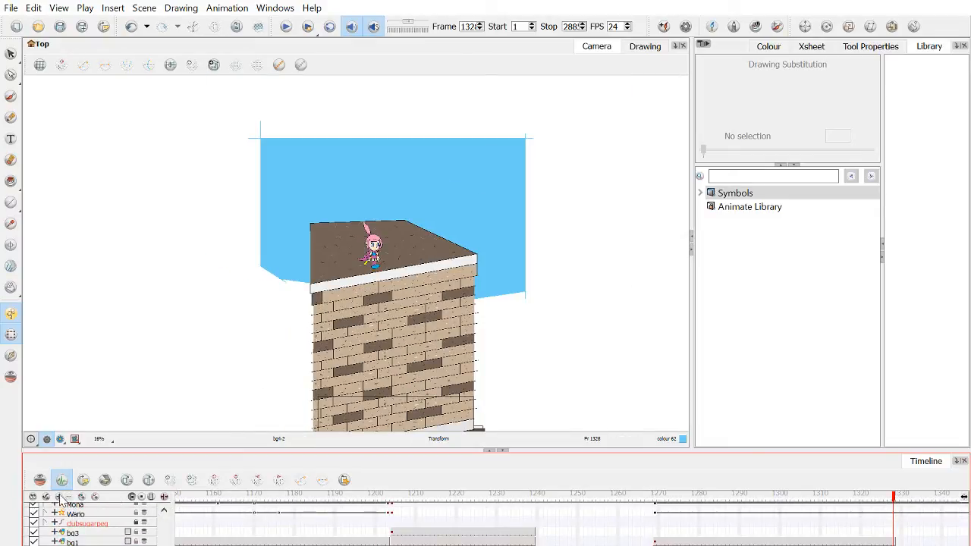
Select the camera and keyframe its position on Mona, Wario and the green-coated man at frame 1277.
left_click(84, 524)
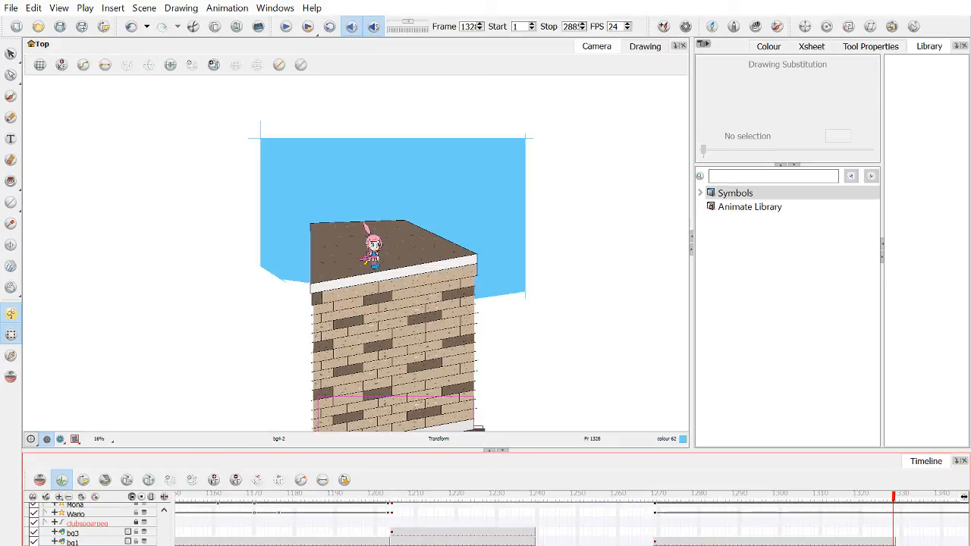
scroll(124, 518, "down", 1)
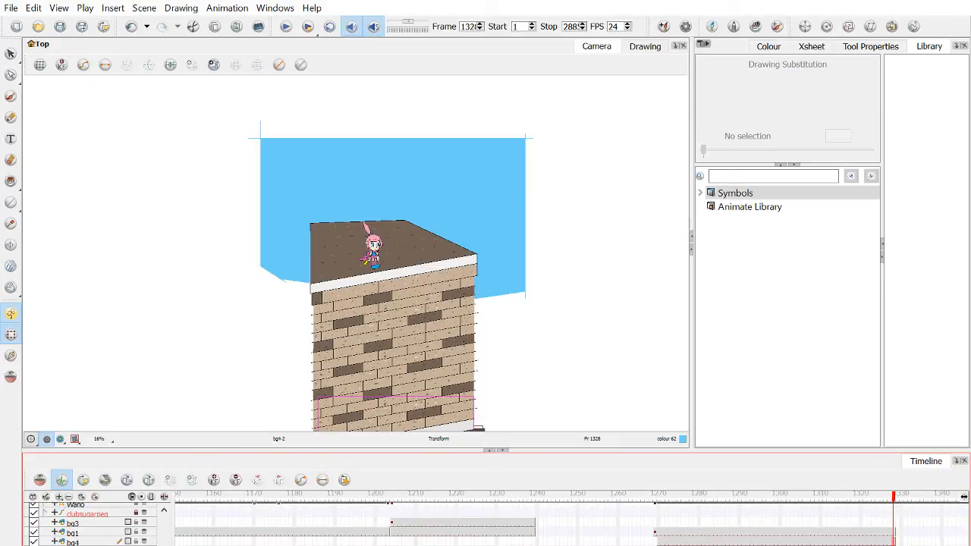
scroll(124, 519, "down", 1)
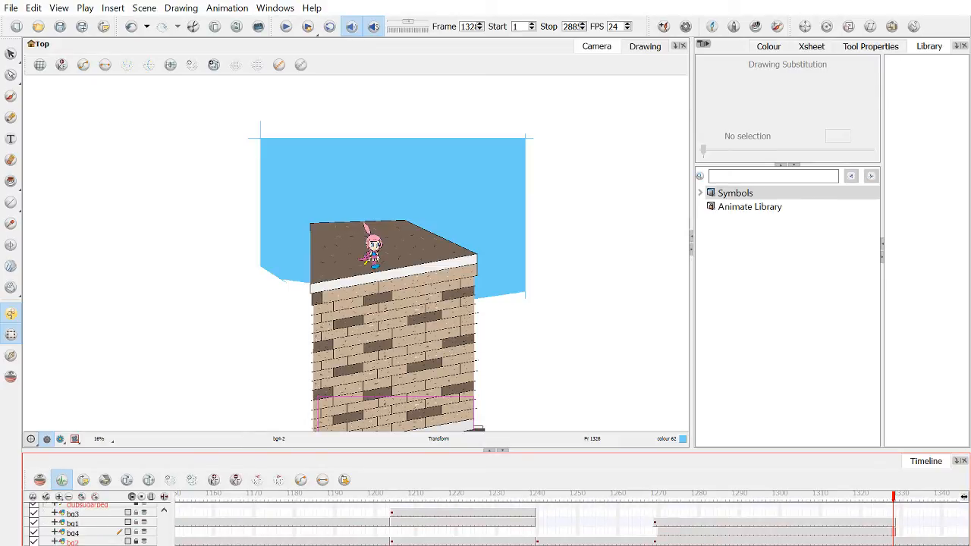
scroll(124, 522, "up", 1)
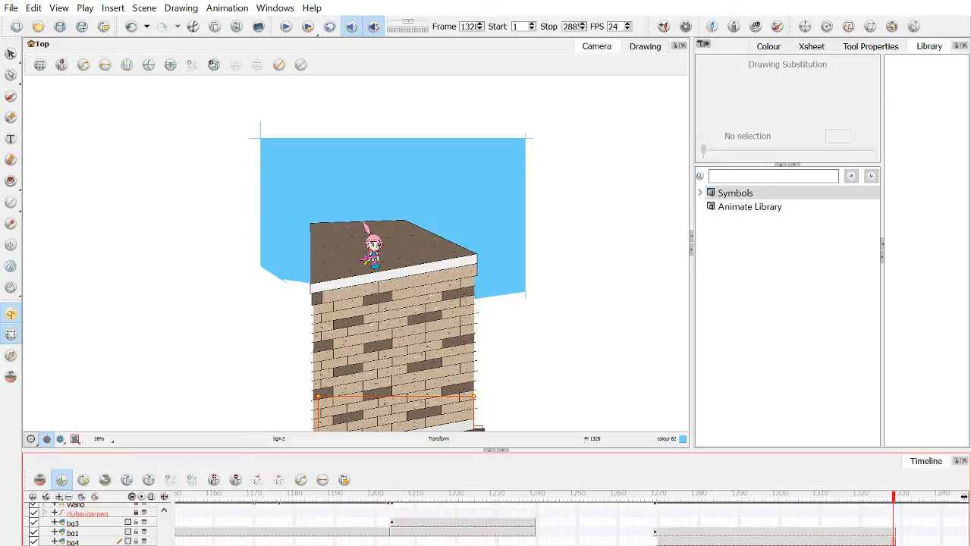
left_click_drag(565, 497, 144, 459)
left_click(77, 441)
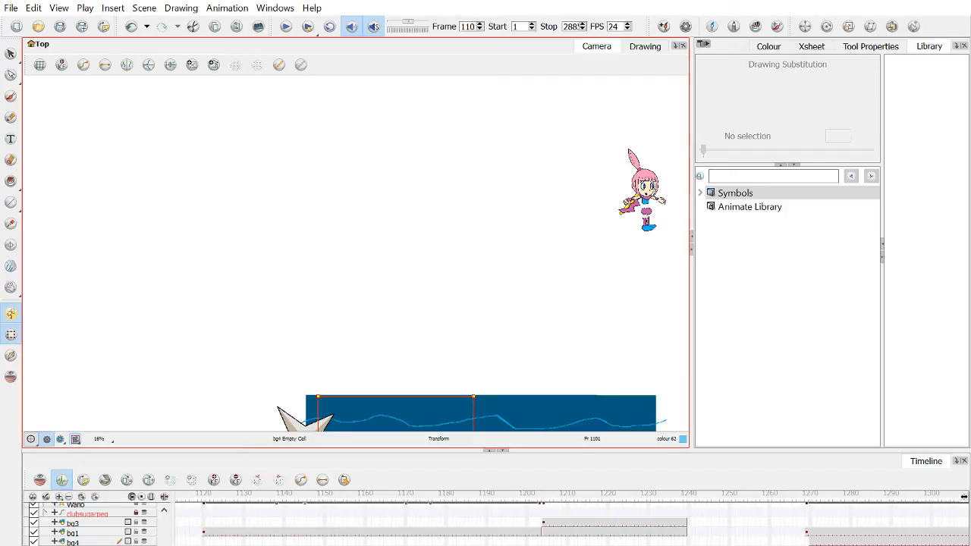
key("shift+m")
left_click_drag(190, 506, 854, 512)
key(".")
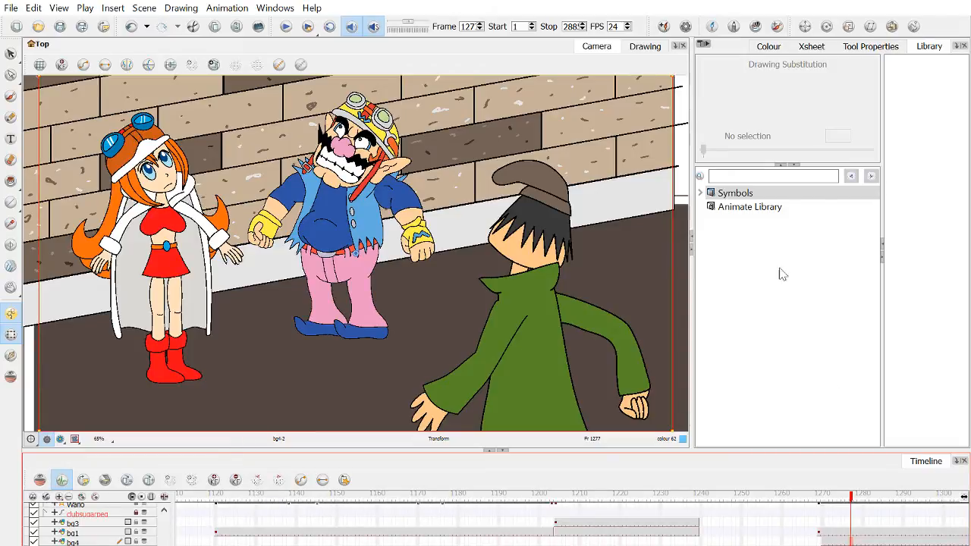
key("minus")
key("minus")
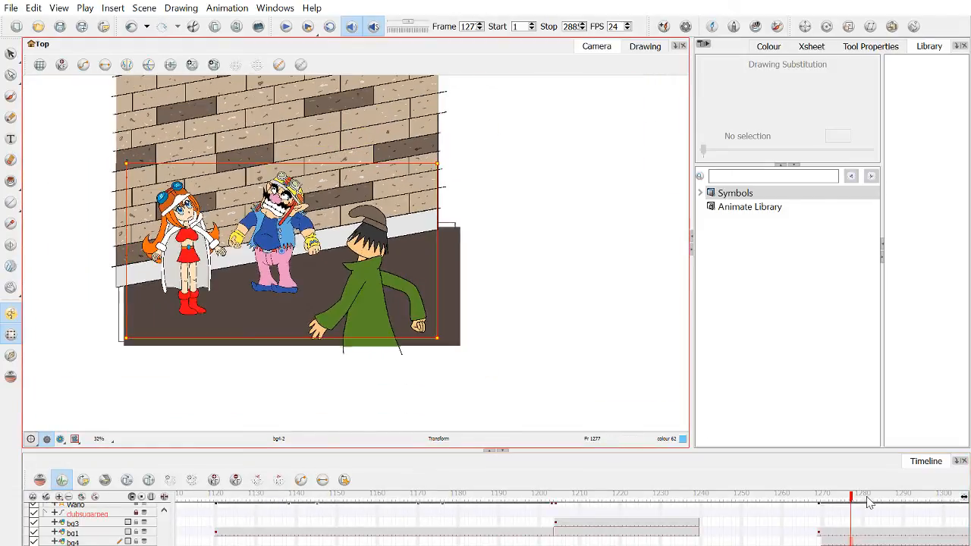
At frame 1297, move the camera up the brick wall so that it frames Kat on the roof.
left_click_drag(869, 502, 805, 516)
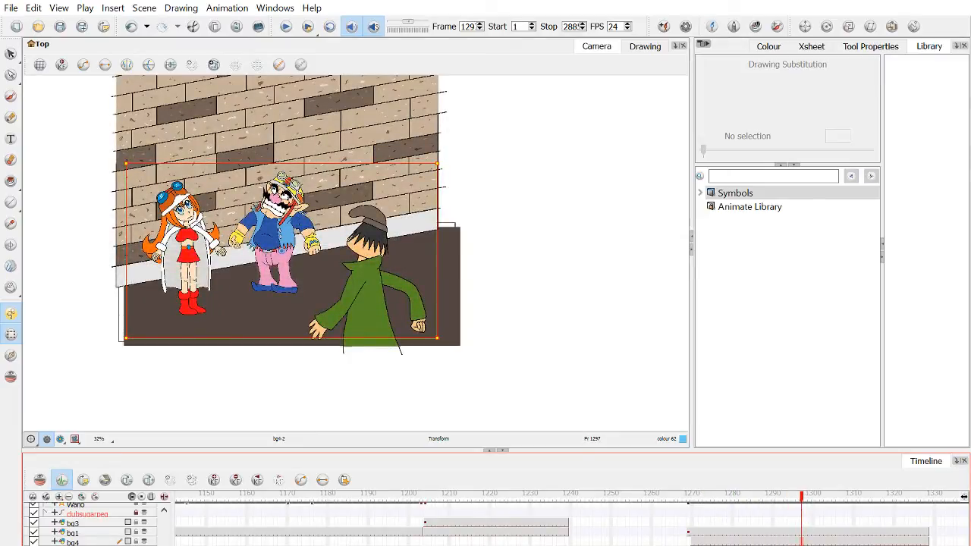
scroll(327, 233, "down", 5)
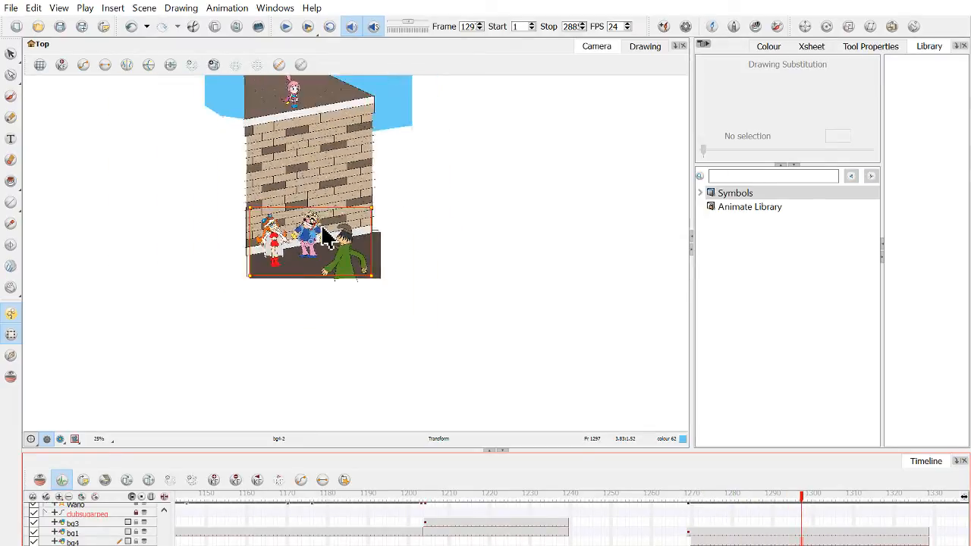
left_click_drag(329, 229, 350, 312)
left_click_drag(334, 357, 326, 234)
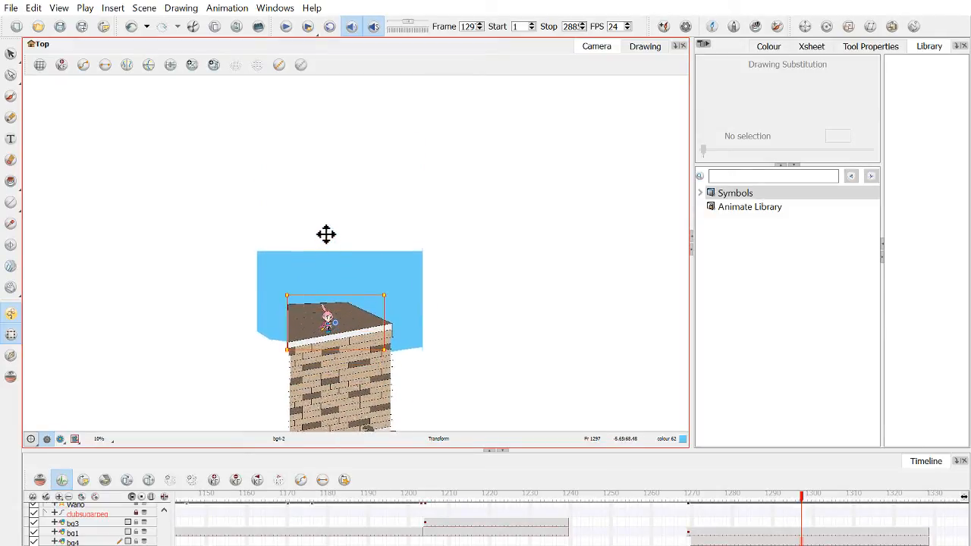
scroll(339, 364, "up", 2)
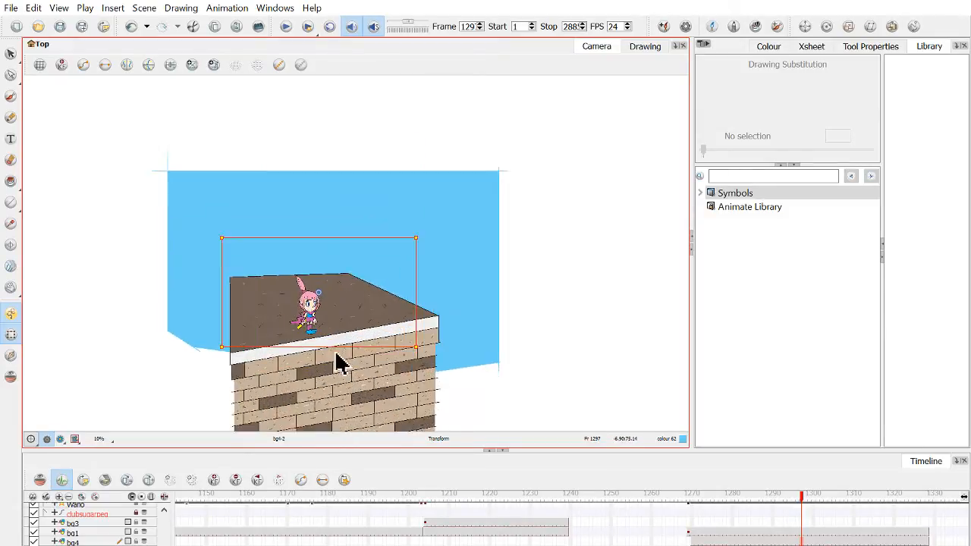
scroll(339, 364, "up", 2)
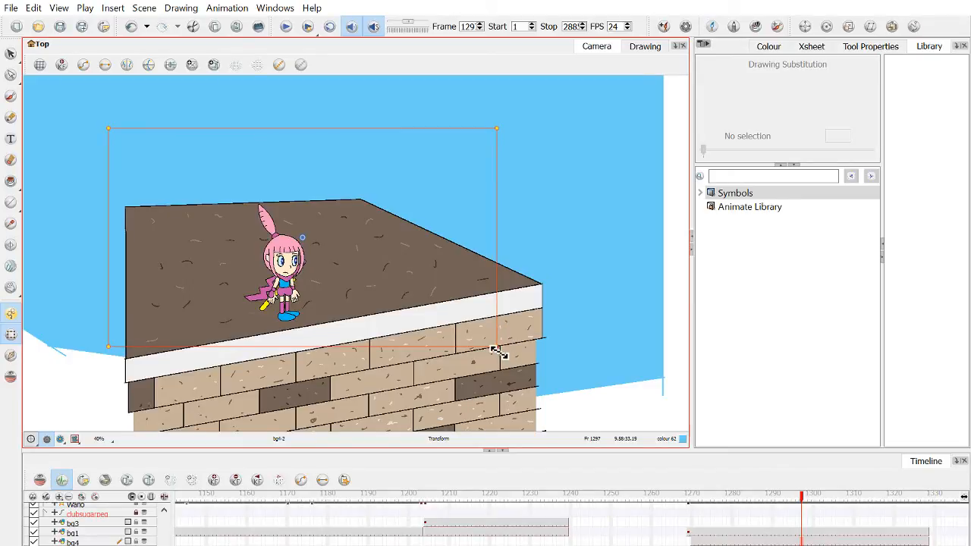
left_click_drag(346, 331, 455, 275)
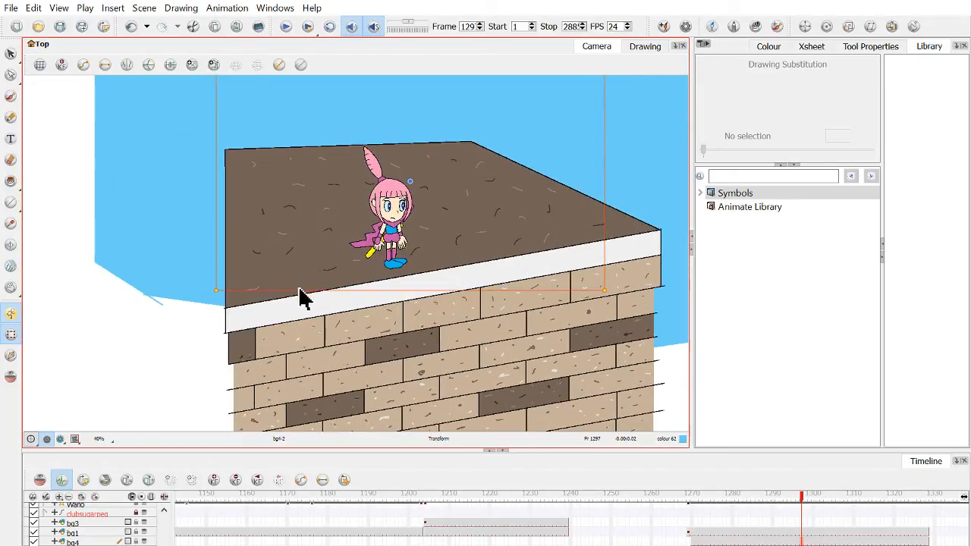
mouse_move(306, 299)
left_mouse_down()
mouse_move(293, 308)
mouse_move(314, 307)
left_mouse_up()
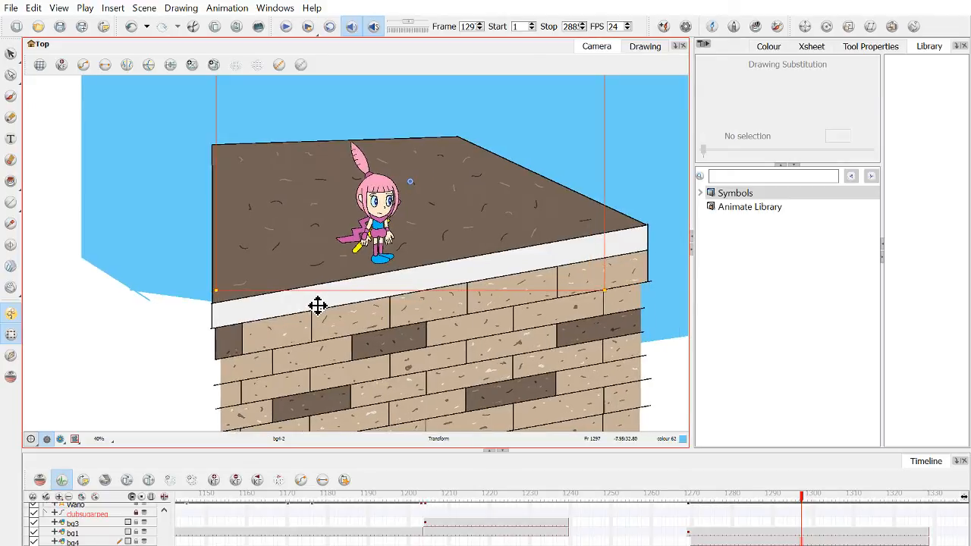
scroll(315, 307, "down", 2)
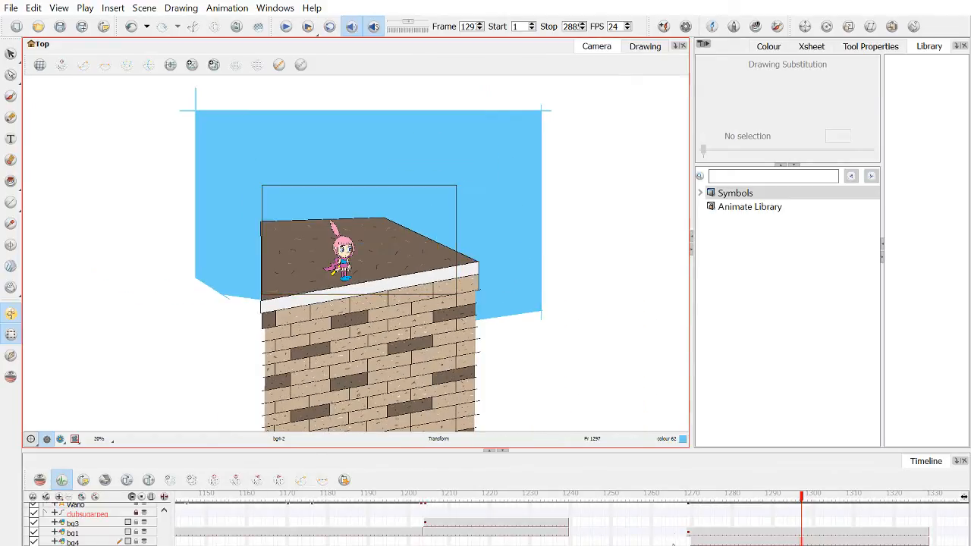
key("shift+m")
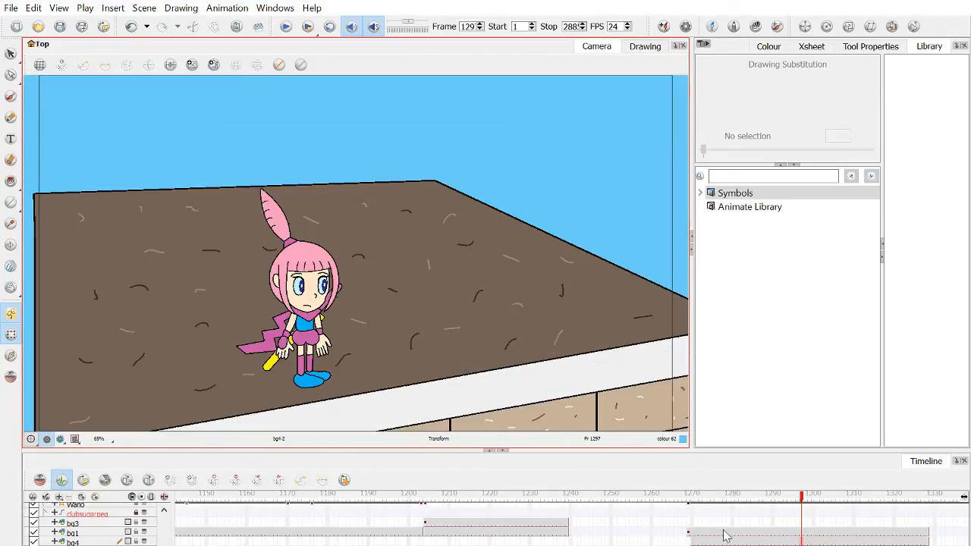
Play back the shot from frame 1268, then scrub and replay the camera rise between frames 1277 and 1297.
left_click(723, 500)
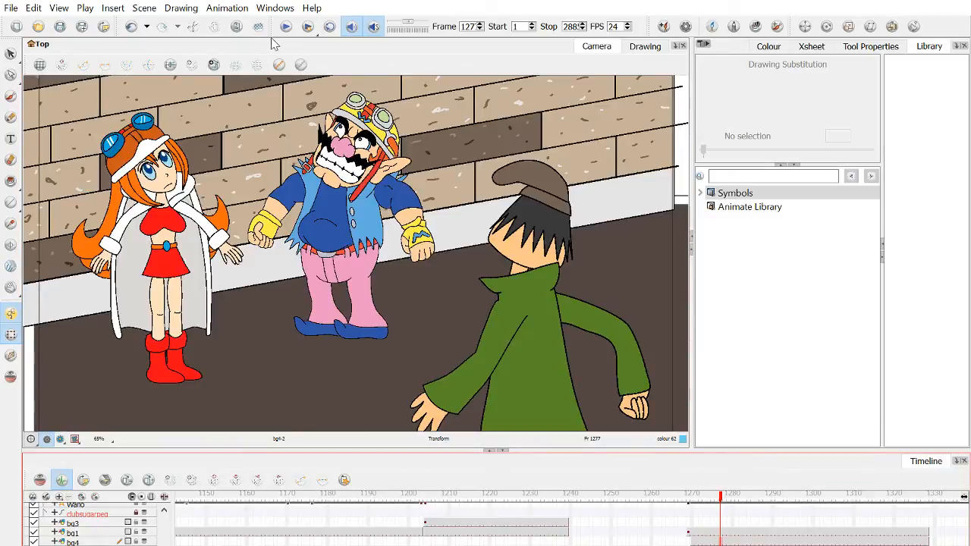
left_click(686, 499)
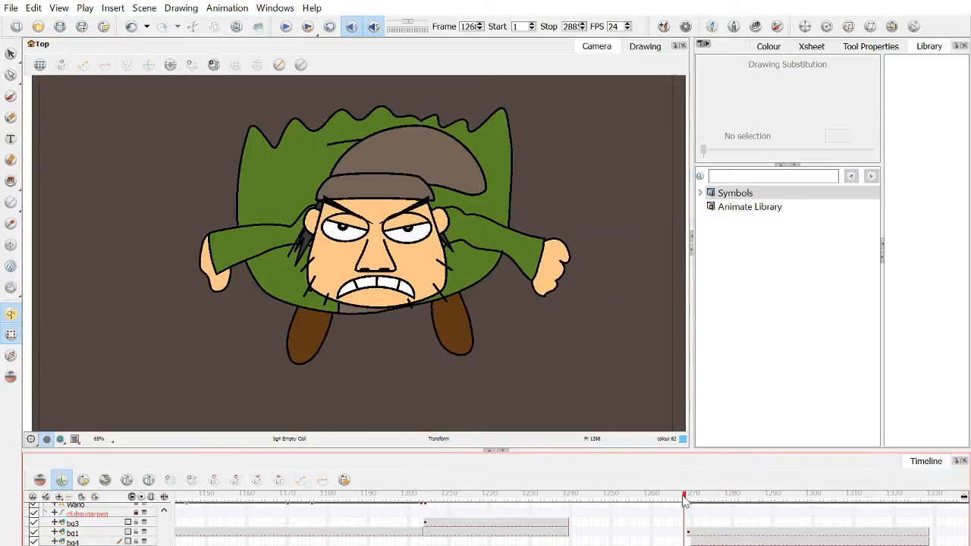
left_click(286, 28)
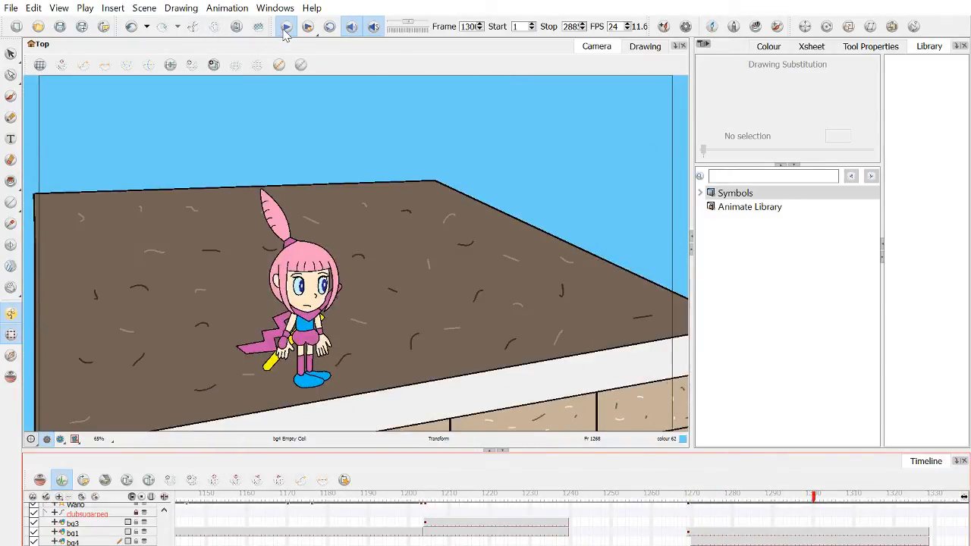
left_click(802, 496)
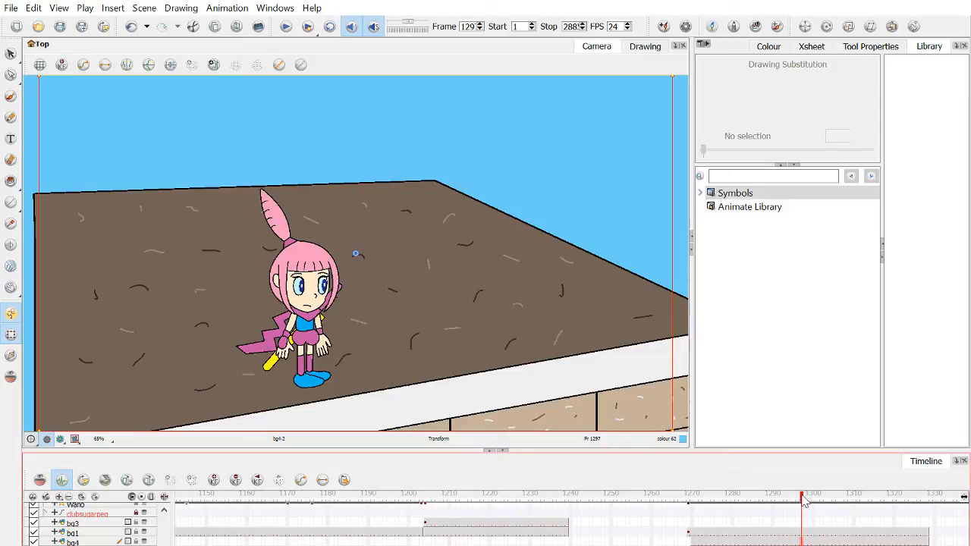
left_click_drag(798, 495, 730, 510)
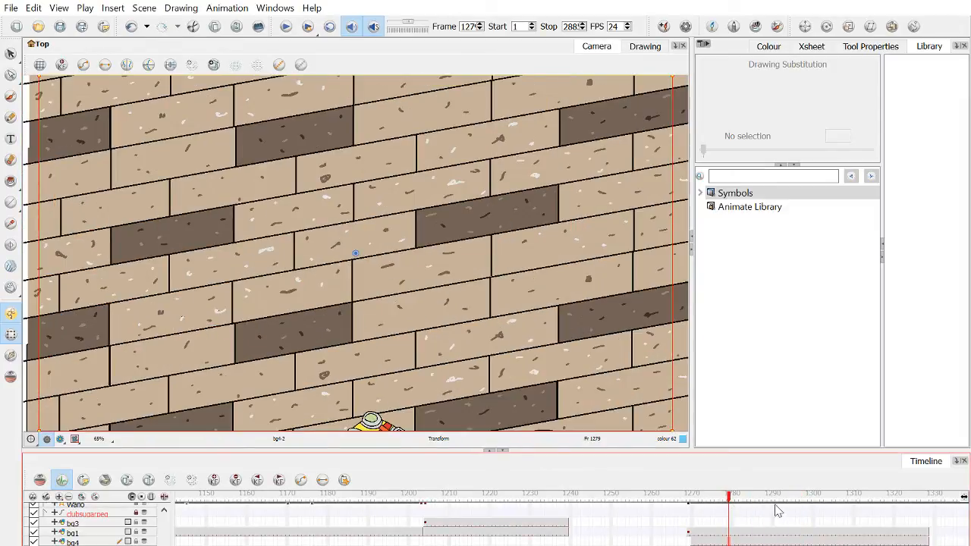
left_click_drag(806, 503, 720, 508)
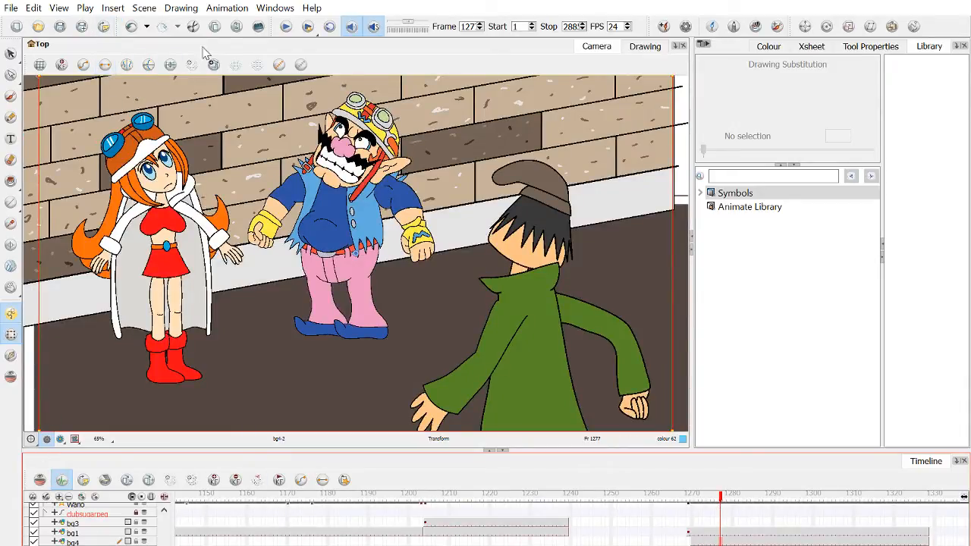
left_click(285, 28)
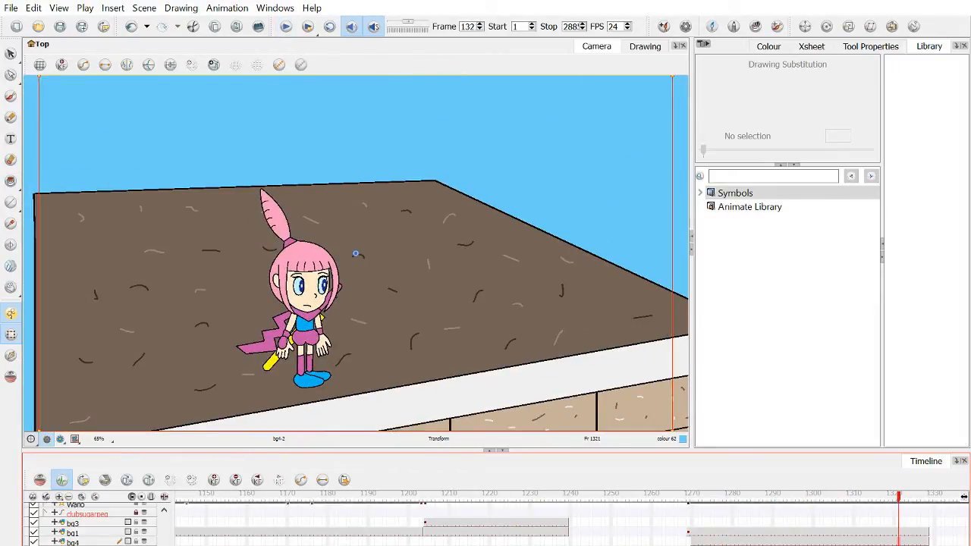
Examine the frames following the rooftop shot, from the end of the sky background through to frame 1450.
left_click_drag(814, 498, 968, 502)
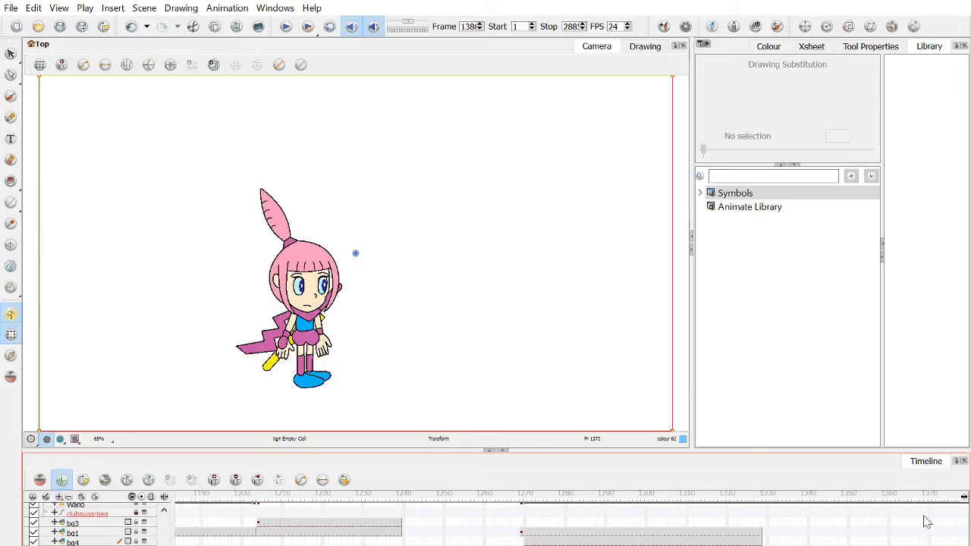
scroll(607, 311, "down", 4)
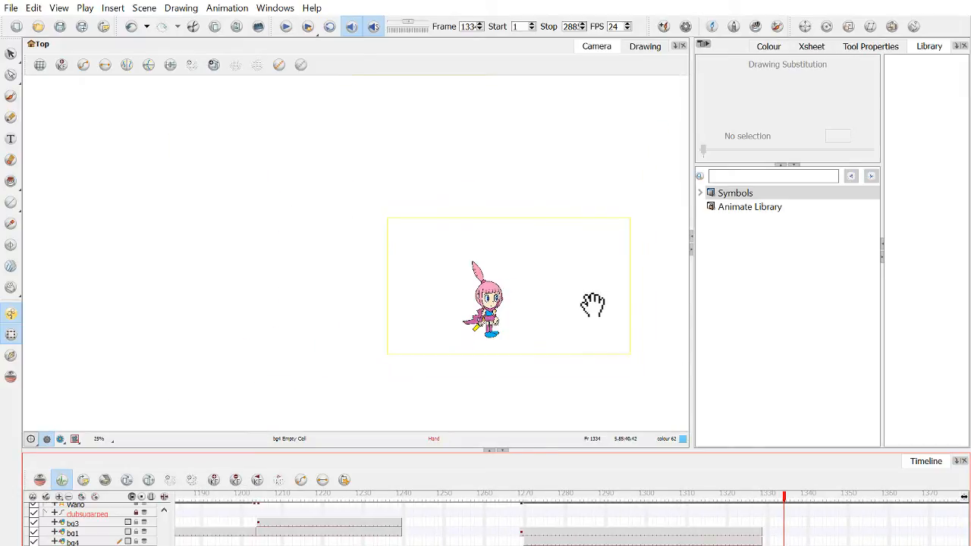
left_click_drag(590, 303, 414, 239)
left_click_drag(787, 498, 964, 497)
left_click_drag(654, 498, 755, 539)
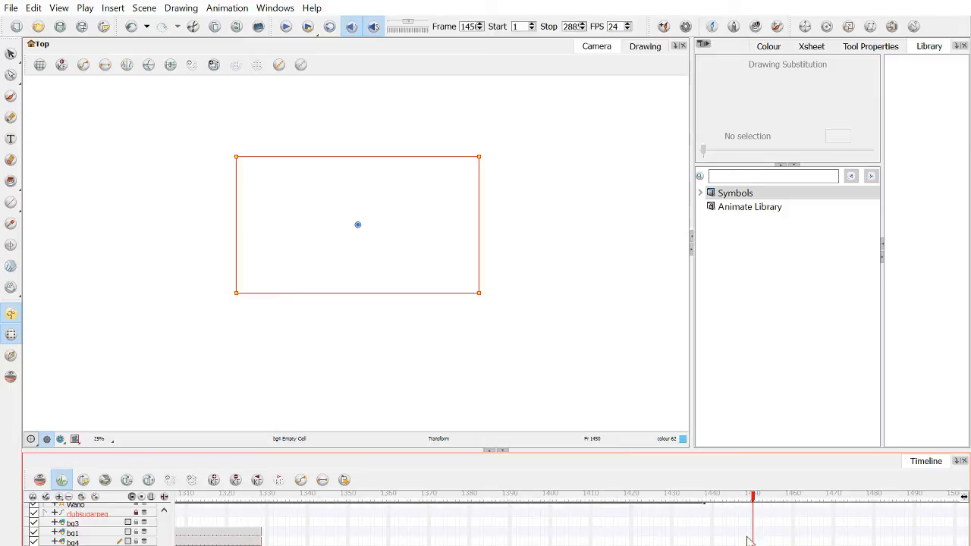
left_click(755, 517)
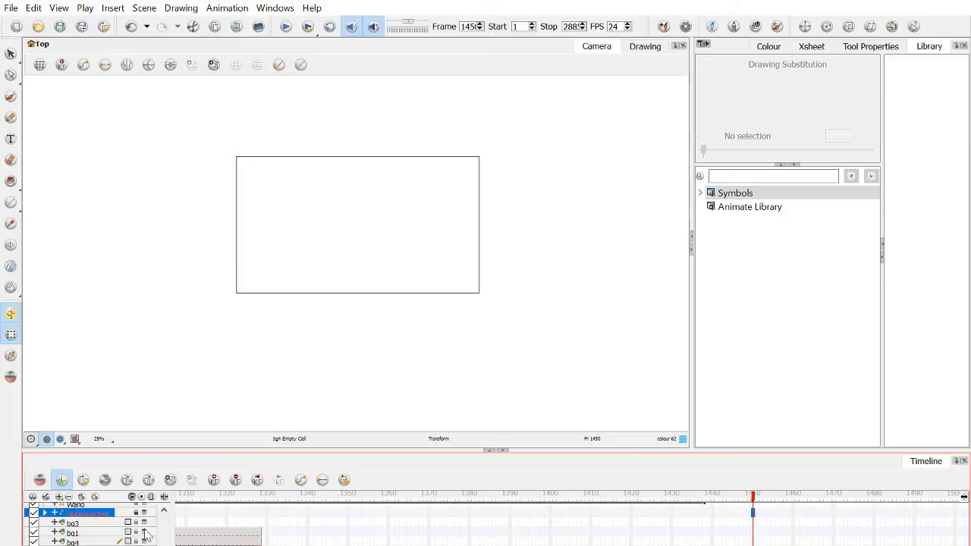
Find the Kat_Master layer in the timeline and set a keyframe on it at frame 1450.
scroll(148, 538, "up", 1)
scroll(156, 534, "up", 2)
scroll(164, 533, "up", 2)
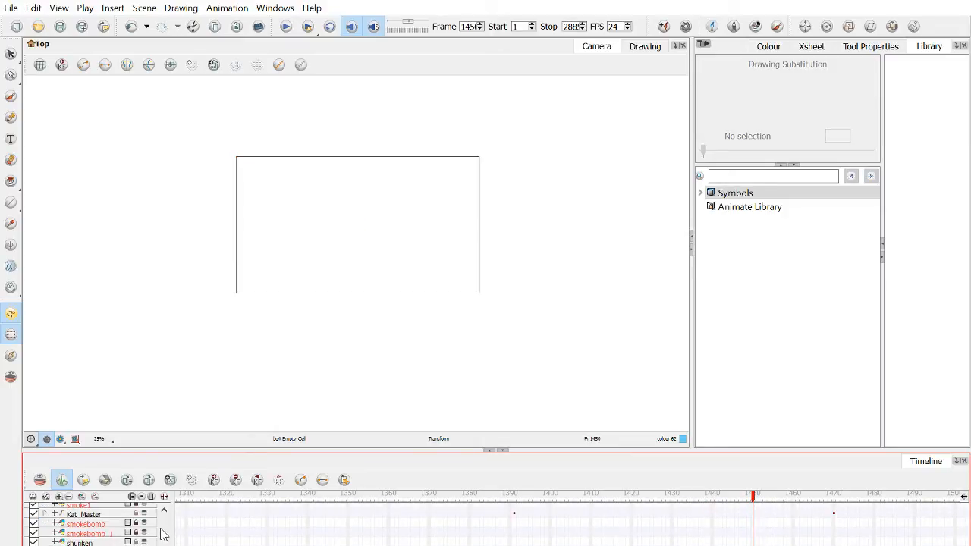
scroll(160, 535, "up", 3)
scroll(163, 540, "down", 3)
left_click(756, 516)
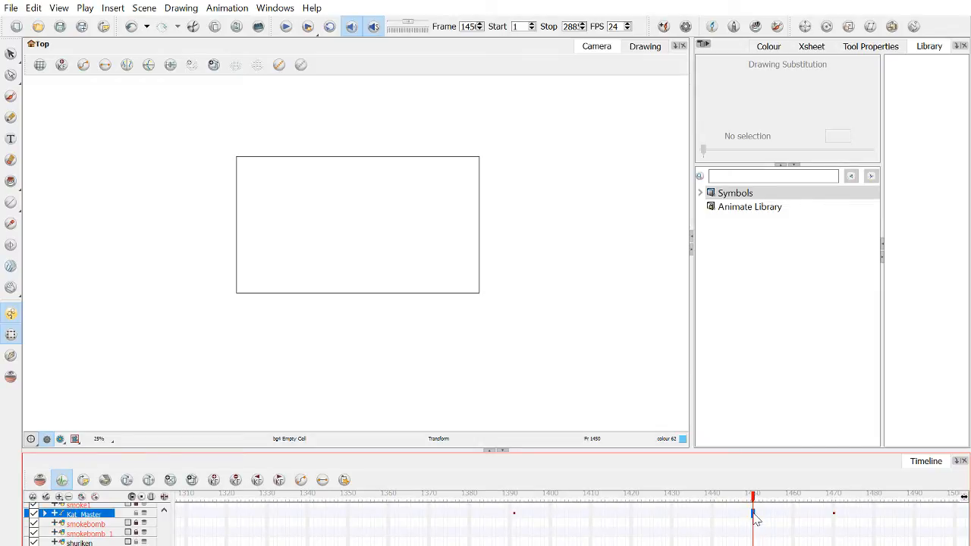
double_click(754, 515)
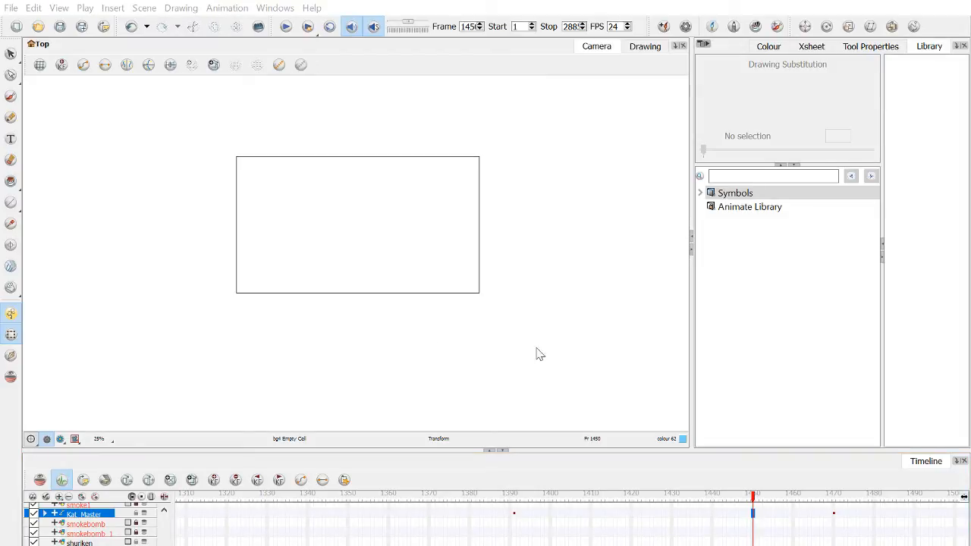
left_click(677, 523)
scroll(371, 238, "down", 3)
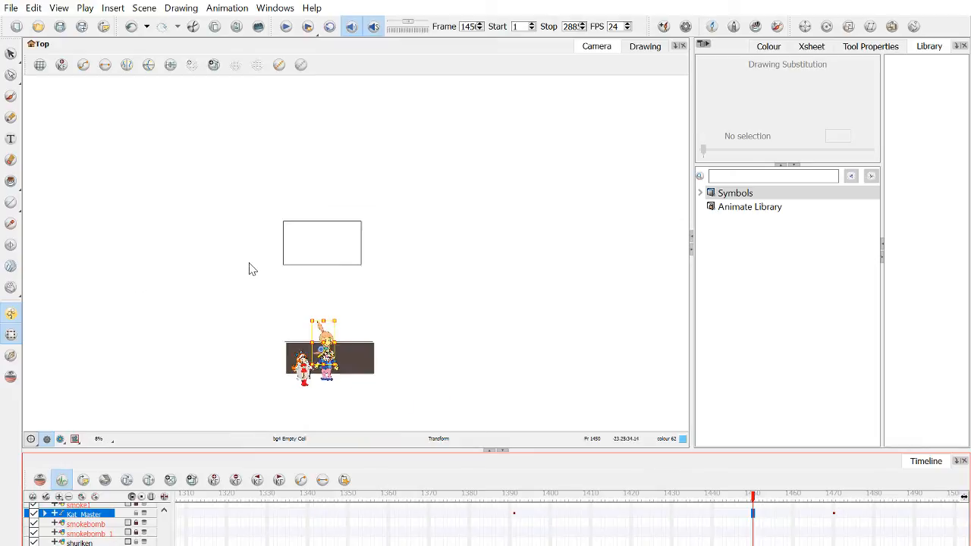
scroll(377, 339, "up", 2)
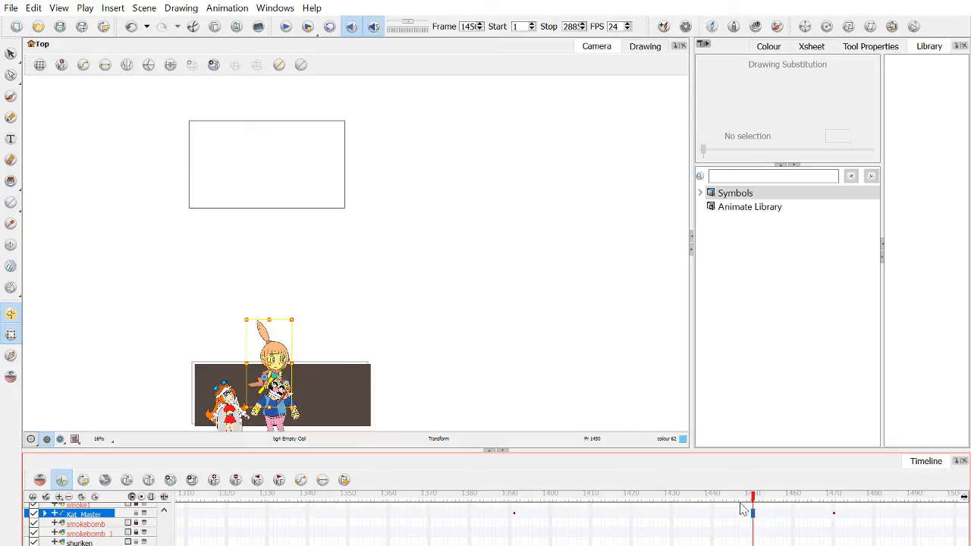
key("ctrl+j")
Copy Kat_Master's rooftop keyframe from frame 1269 onto frame 1391 so that Kat stands inside the camera frame.
mouse_move(519, 498)
left_mouse_down()
mouse_move(503, 498)
mouse_move(516, 498)
left_mouse_up()
left_click(515, 545)
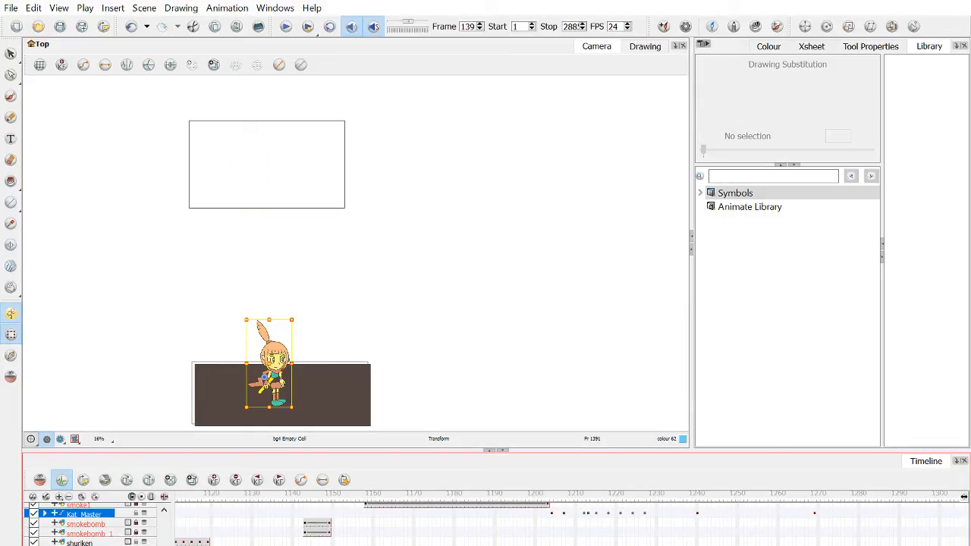
scroll(385, 501, "up", 2)
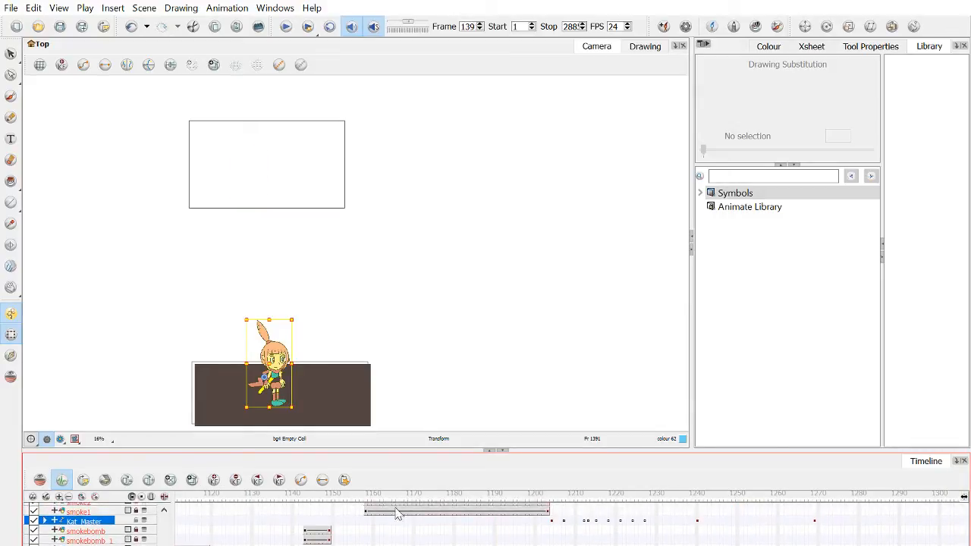
left_click_drag(372, 497, 701, 514)
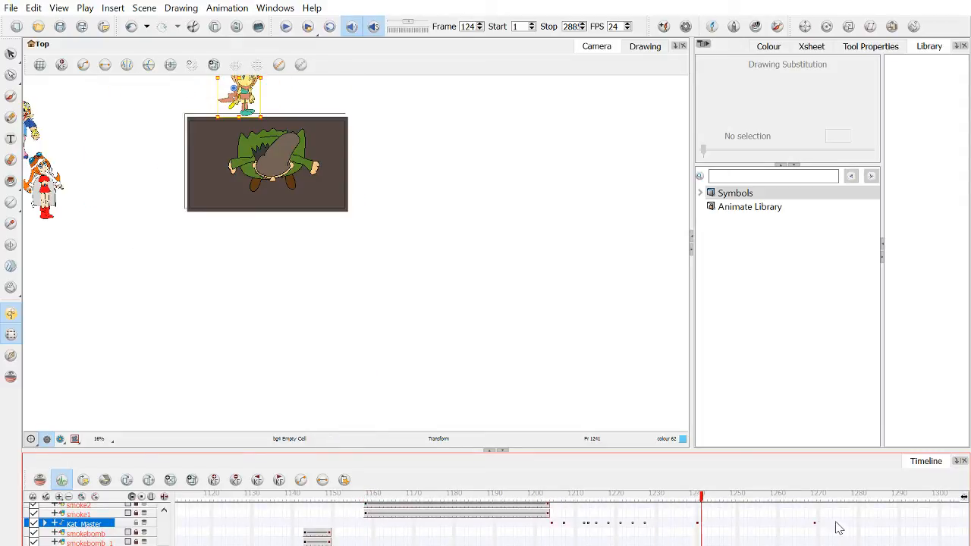
left_click(815, 523)
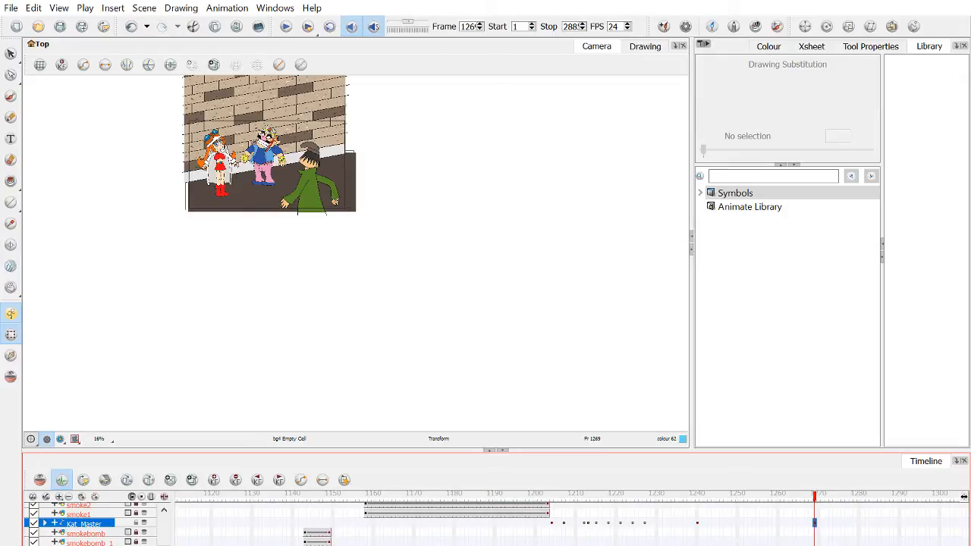
scroll(573, 524, "right", 5)
left_click(515, 524)
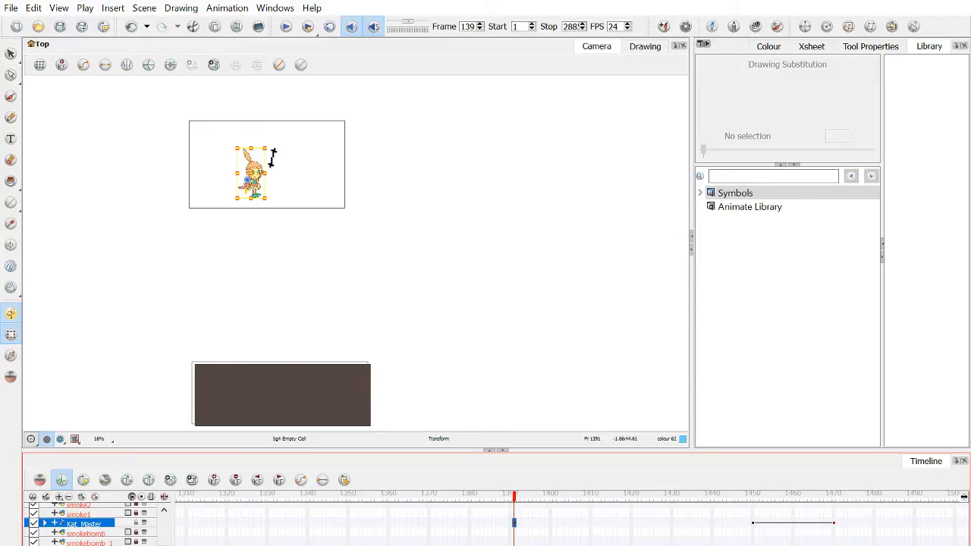
left_click(483, 227)
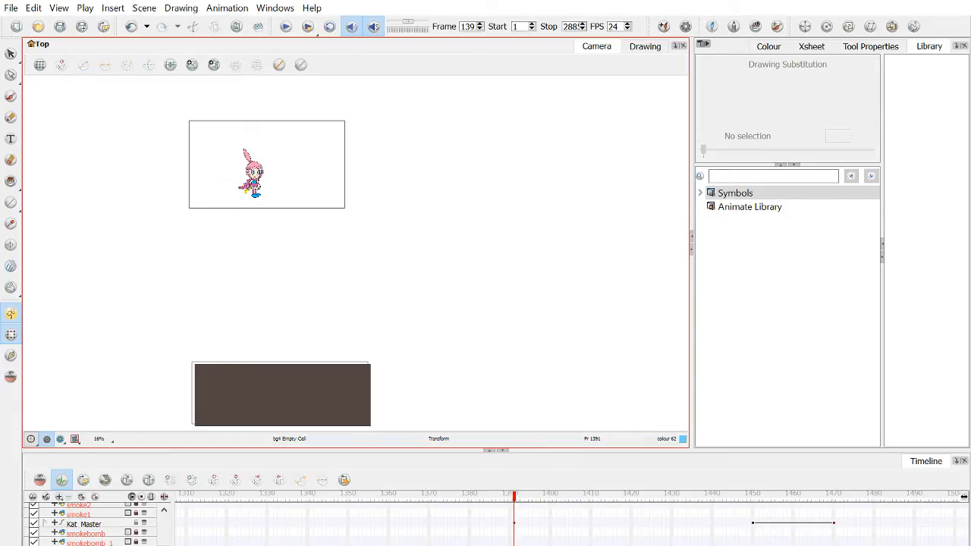
Examine the scene between frames 1269 and 1391 and compare the Kat_Master keyframes at those two frames.
mouse_move(531, 545)
left_mouse_down()
mouse_move(503, 545)
mouse_move(533, 545)
mouse_move(513, 545)
left_mouse_up()
left_click(723, 500)
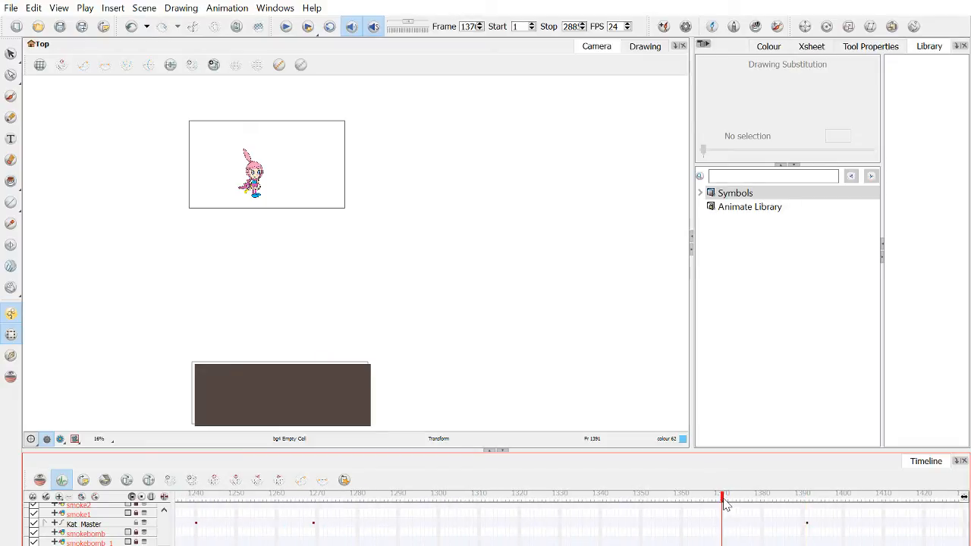
left_click_drag(314, 496, 412, 512)
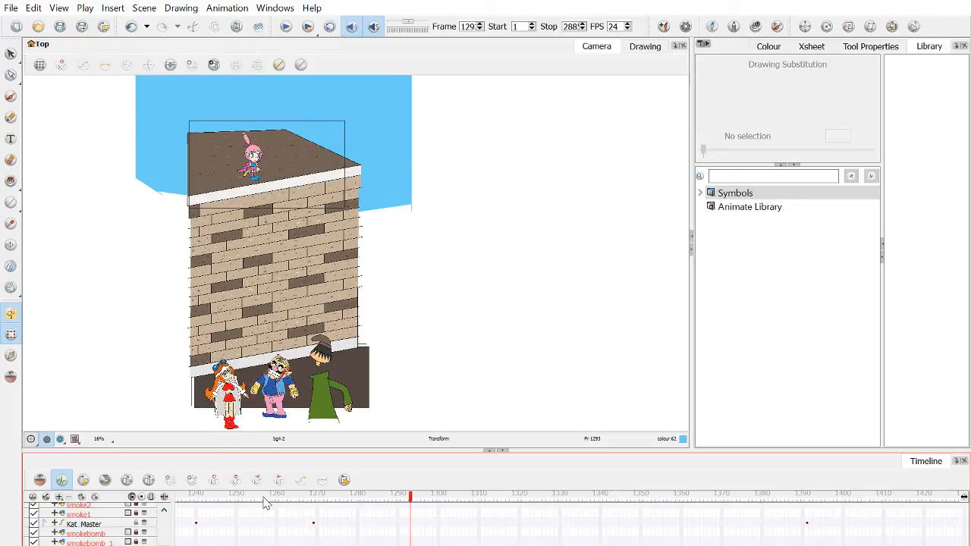
left_click(311, 496)
scroll(293, 245, "down", 3)
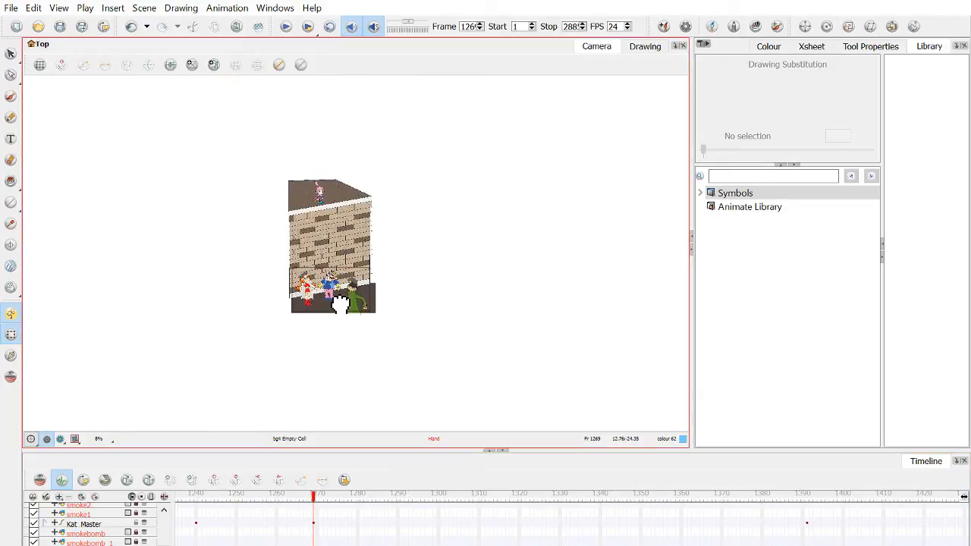
left_click(809, 499)
left_click(561, 522)
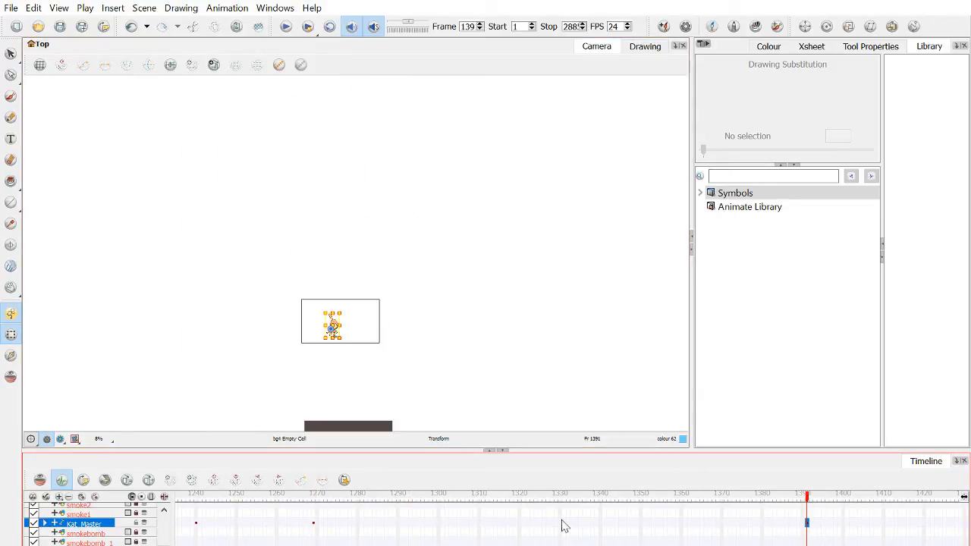
left_click(314, 524)
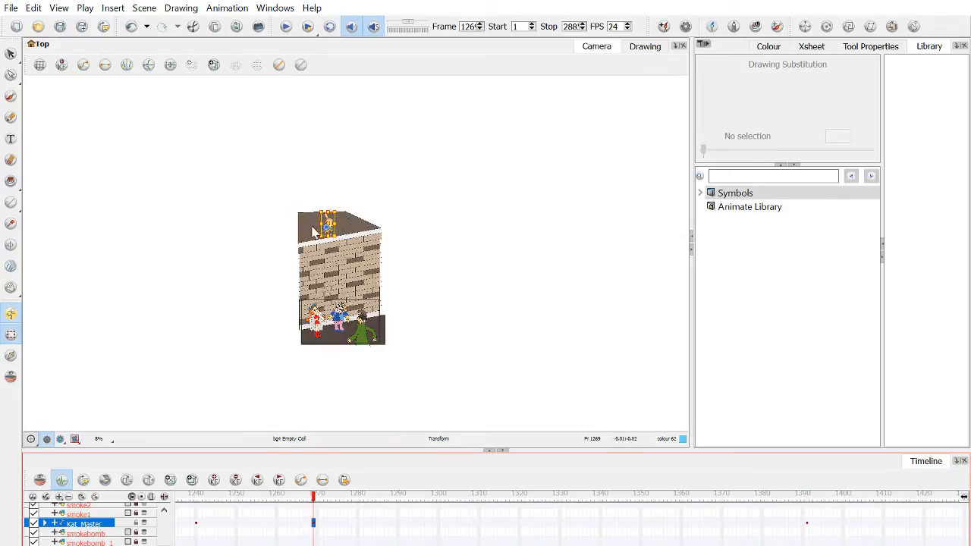
scroll(411, 314, "up", 5)
left_click_drag(411, 315, 339, 293)
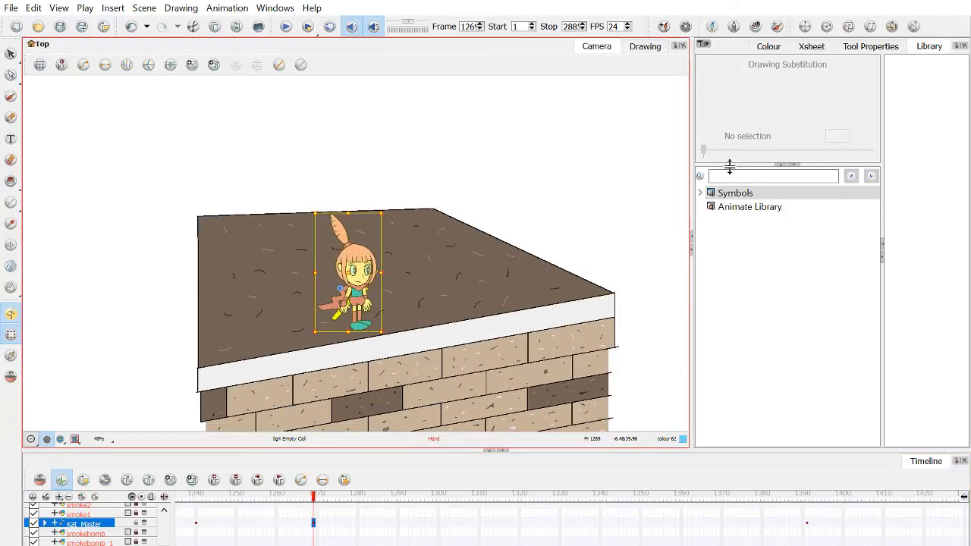
Set the drawing substitution of the kat-head layer inside Kat_Master to 24 at frame 1269.
left_click(45, 523)
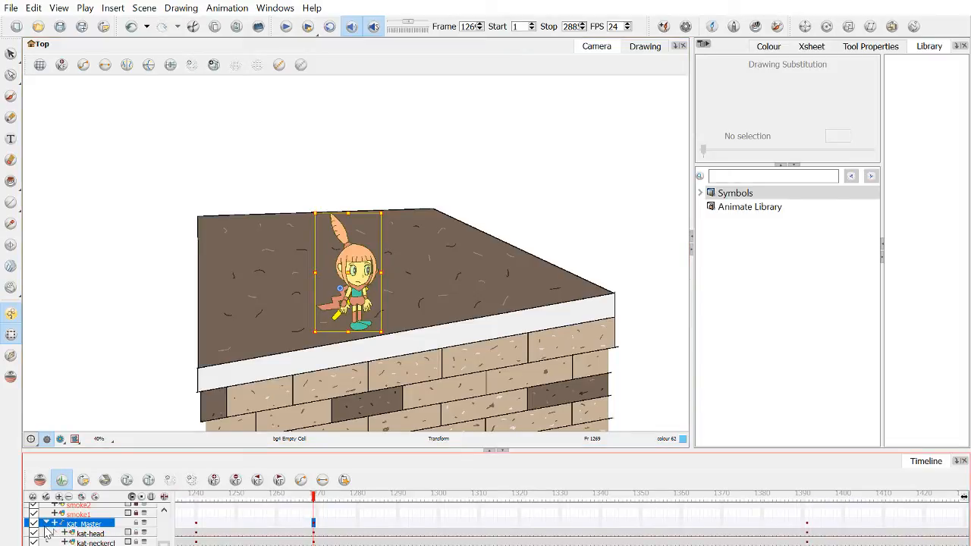
left_click(45, 524)
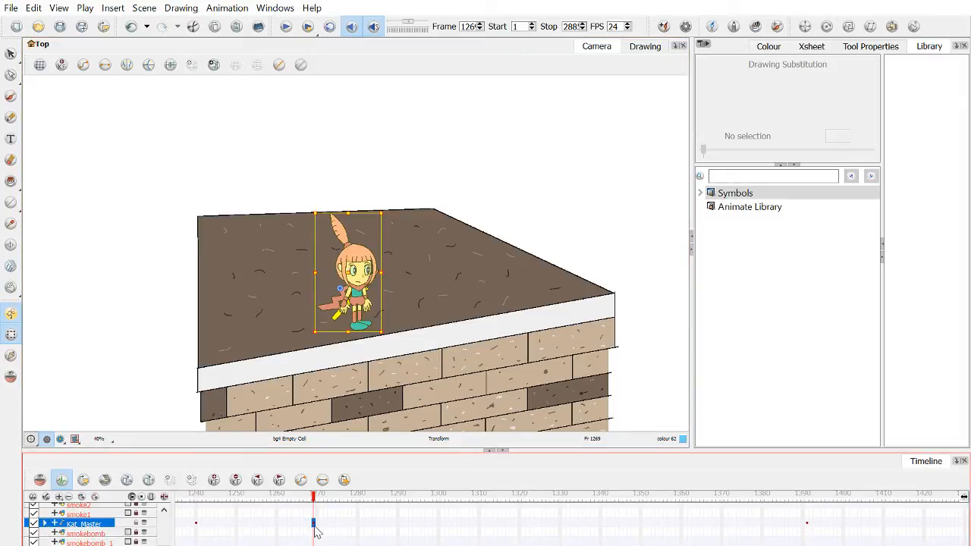
double_click(110, 525)
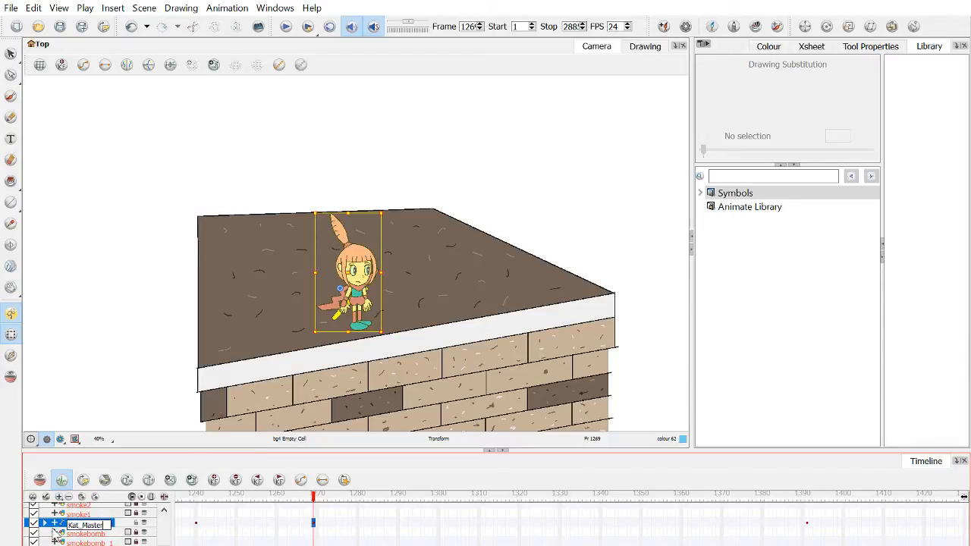
key("Return")
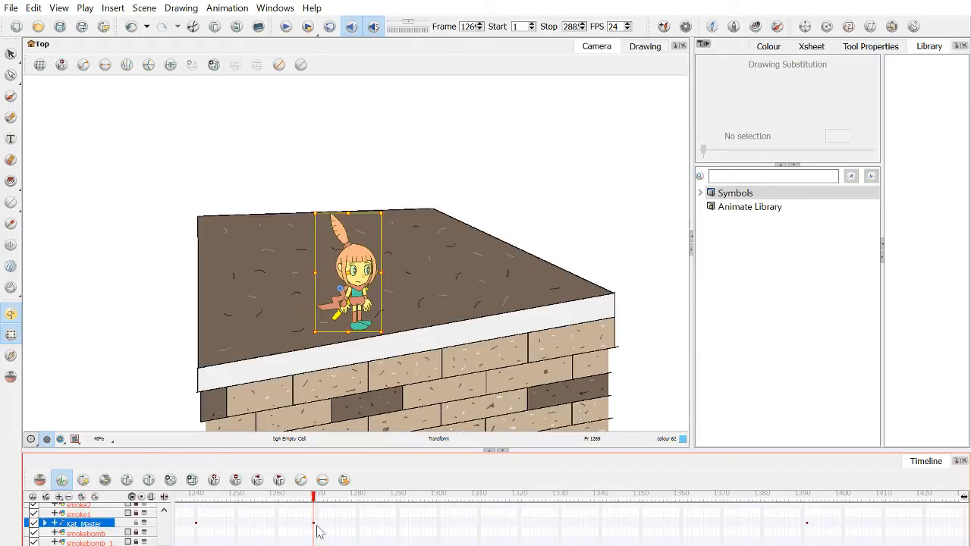
left_click(46, 524)
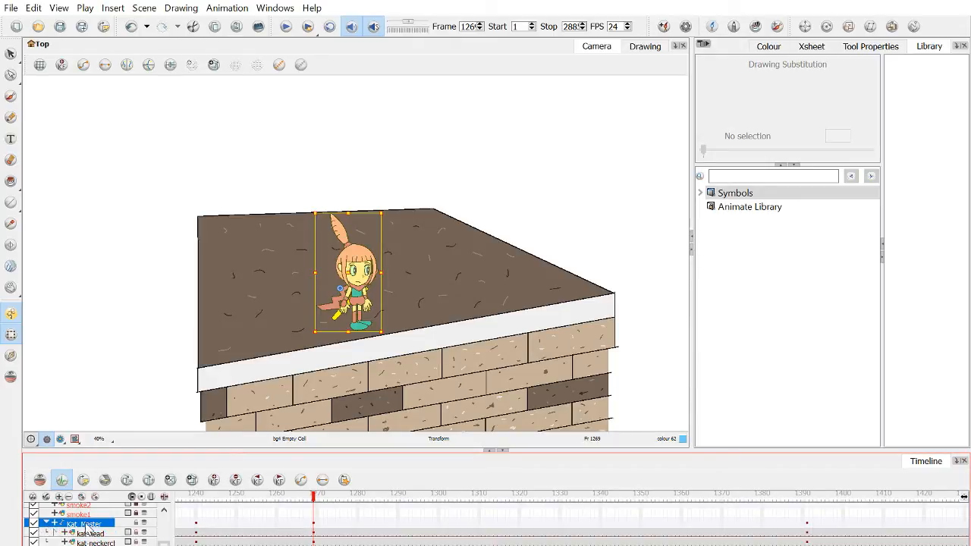
left_click(318, 535)
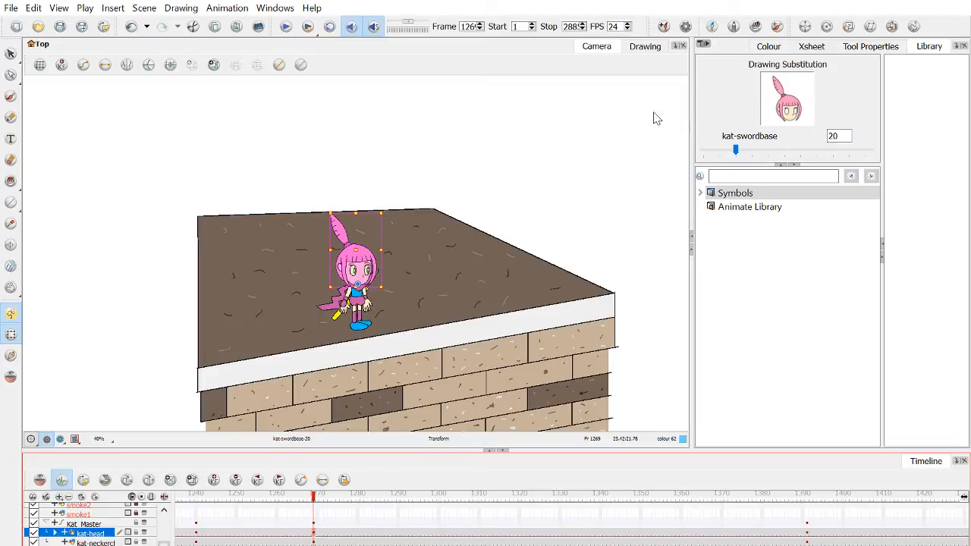
left_click(746, 155)
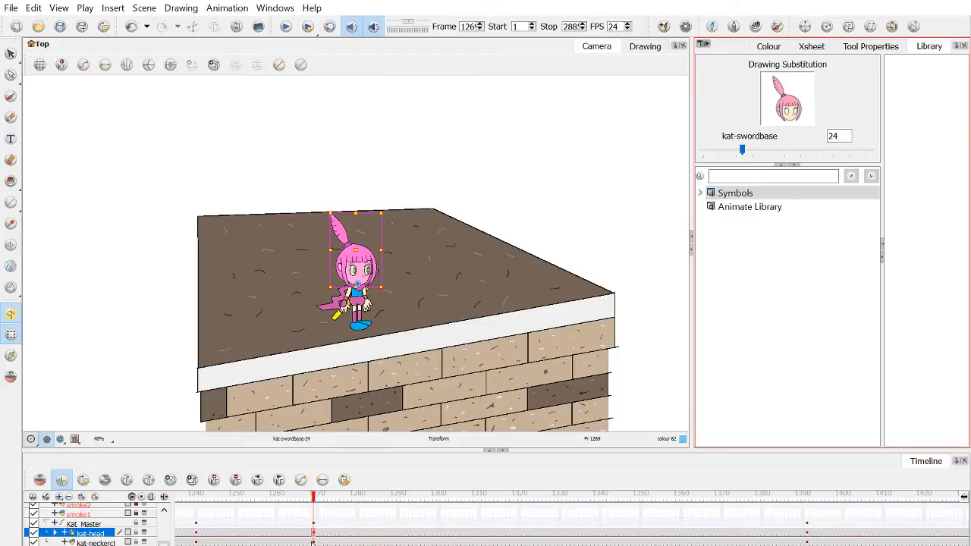
Lock the bg3, bg1 and bg4 background layers.
scroll(384, 284, "up", 5)
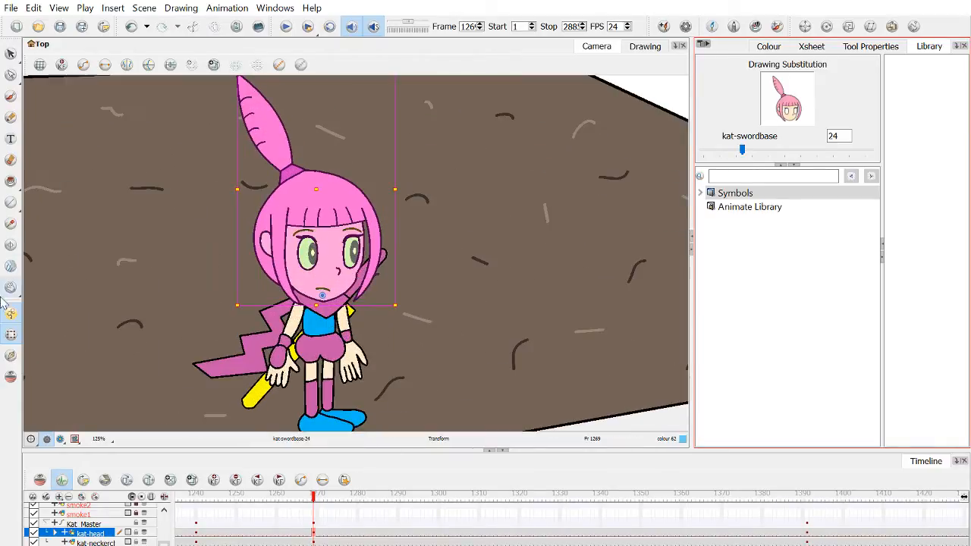
left_click(77, 348)
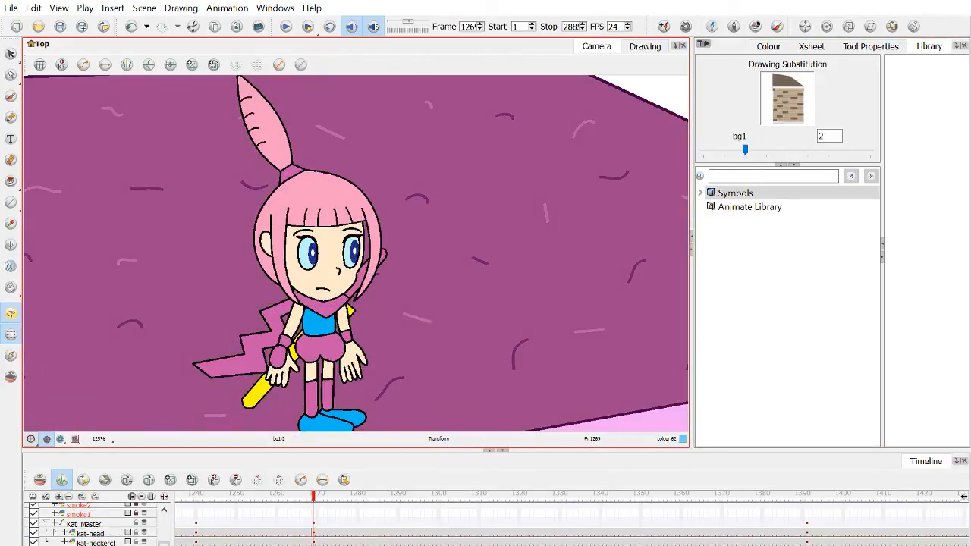
scroll(114, 540, "down", 3)
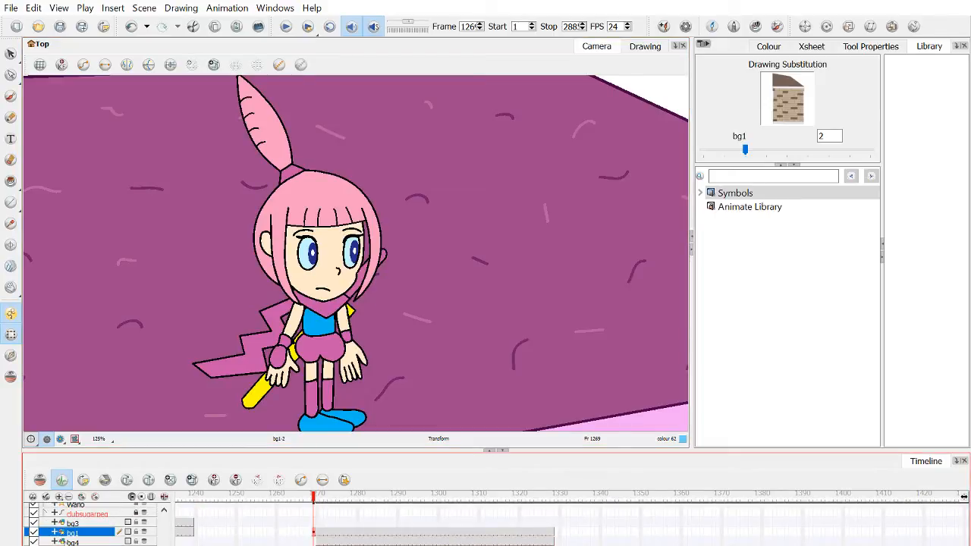
left_click(137, 524)
left_click(136, 542)
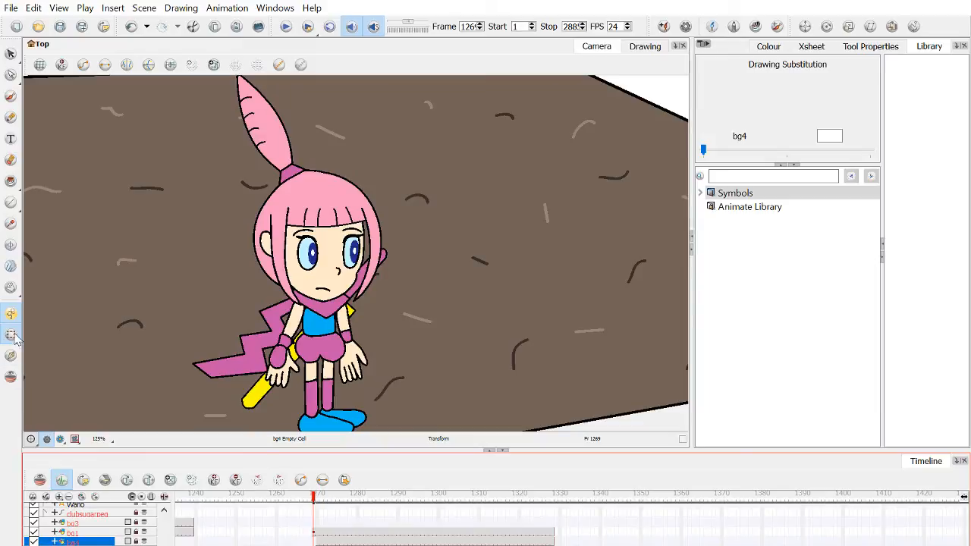
Select the character's head and inspect its drawing on its own in the Drawing view, and return to the Camera view.
left_click(300, 210)
left_click(300, 210)
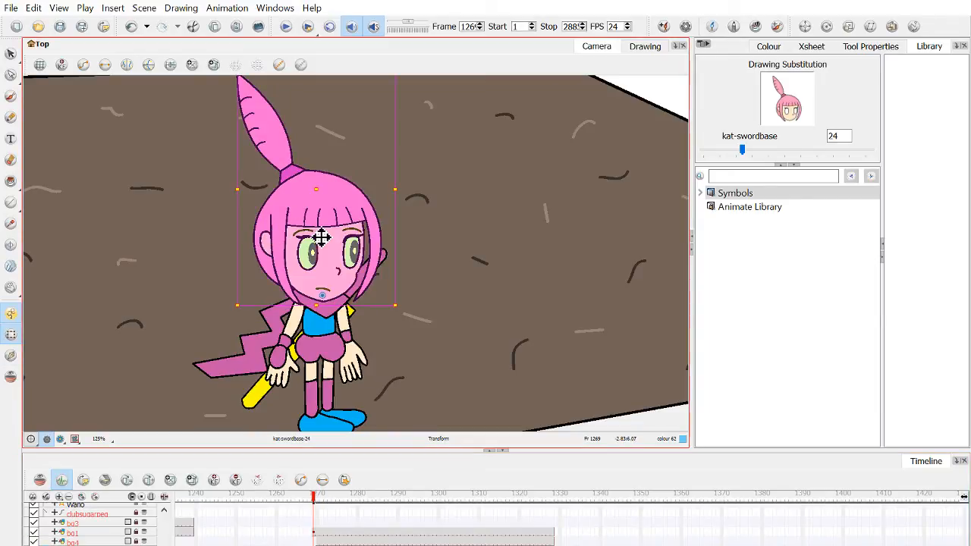
scroll(316, 242, "up", 2)
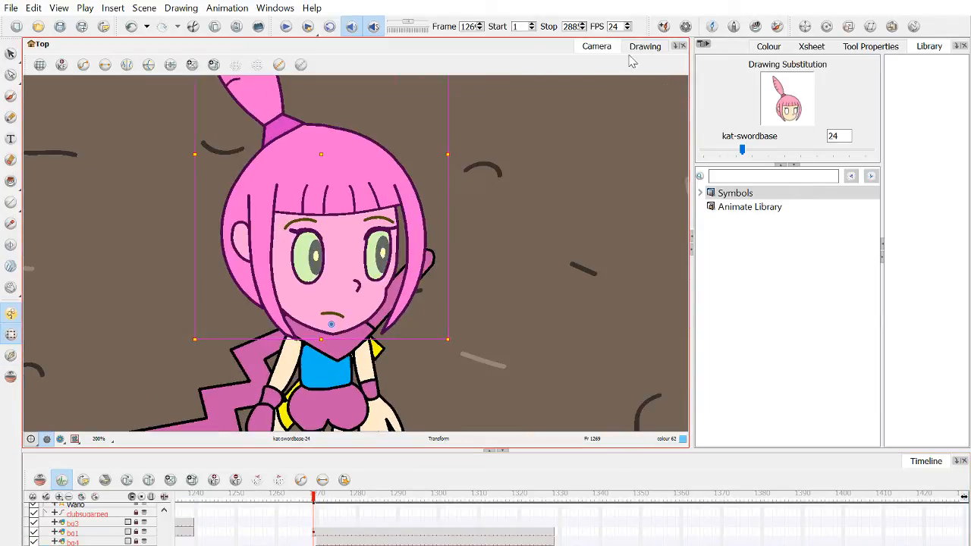
left_click(640, 47)
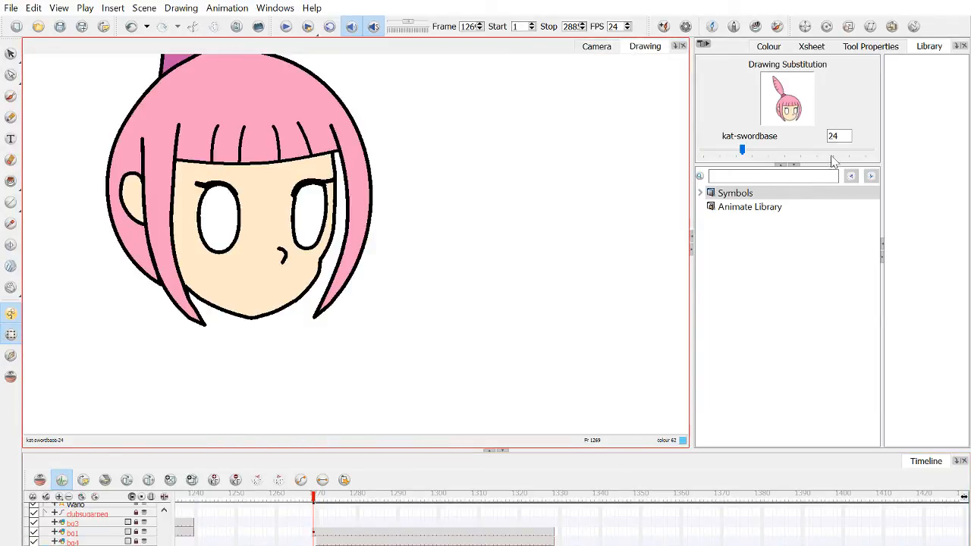
scroll(447, 145, "down", 3)
mouse_move(446, 145)
left_mouse_down()
mouse_move(453, 208)
mouse_move(486, 275)
left_mouse_up()
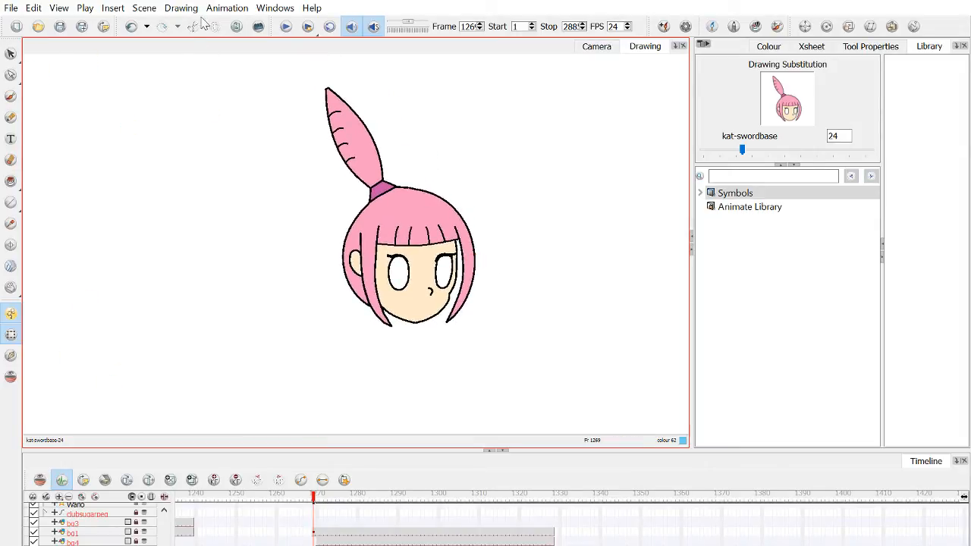
left_click(596, 47)
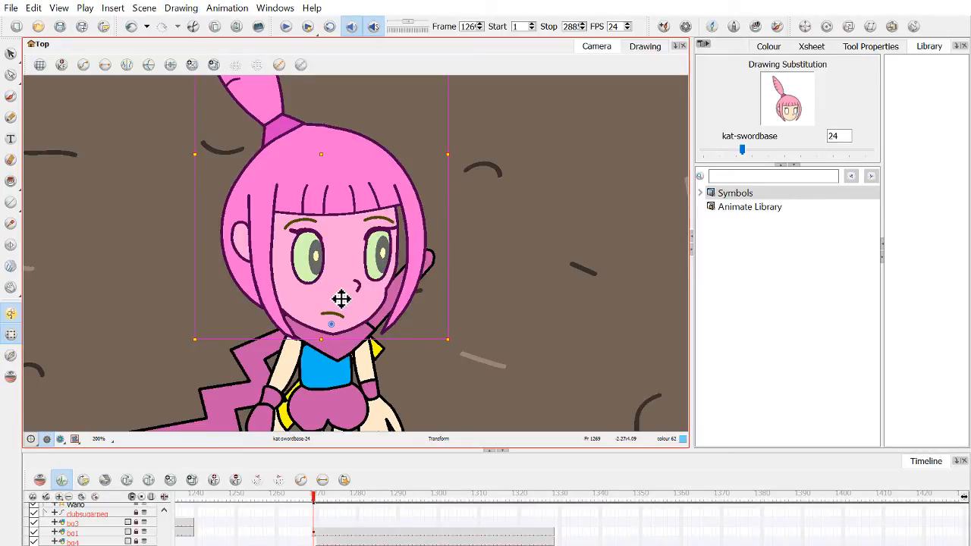
Duplicate the character's head drawing at frame 1269.
left_click(512, 199)
left_click(319, 178)
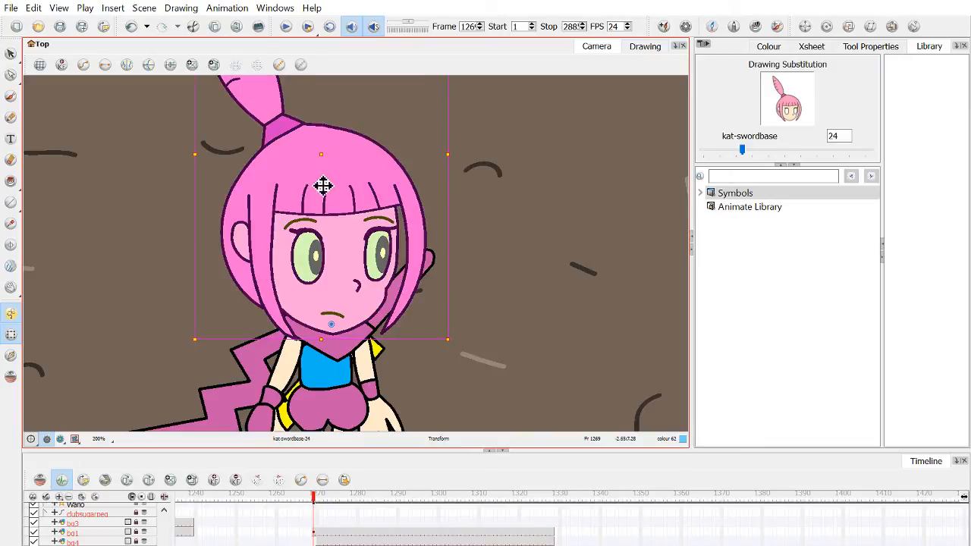
left_click_drag(368, 176, 380, 162)
key("ctrl+z")
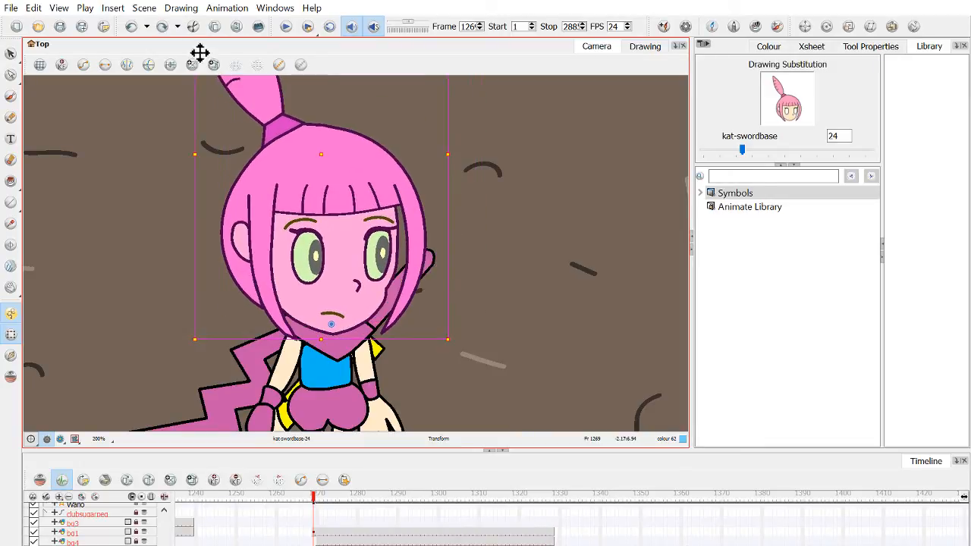
left_click(232, 128)
Collapse the kat-head layer in the timeline and briefly play back the animation from frame 1269.
left_click_drag(542, 531, 314, 536)
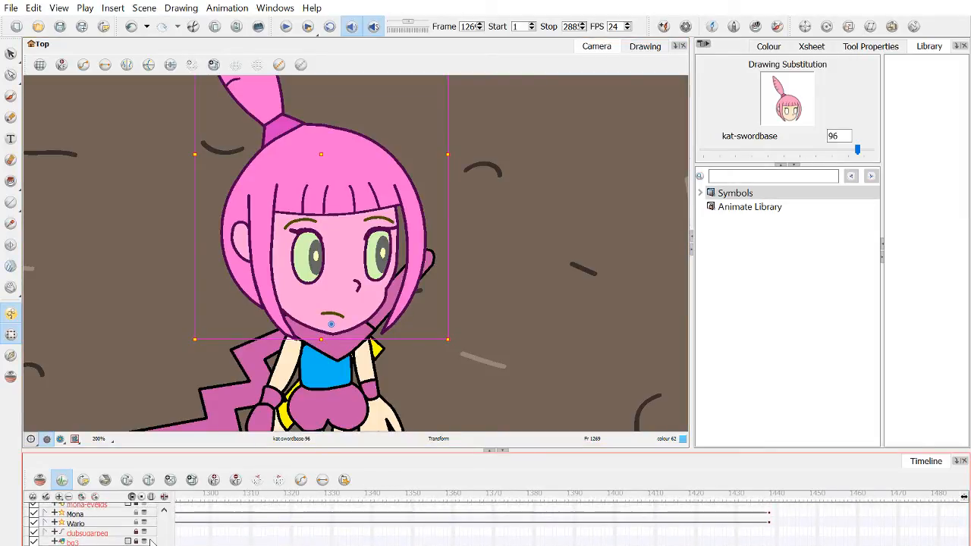
scroll(230, 544, "up", 3)
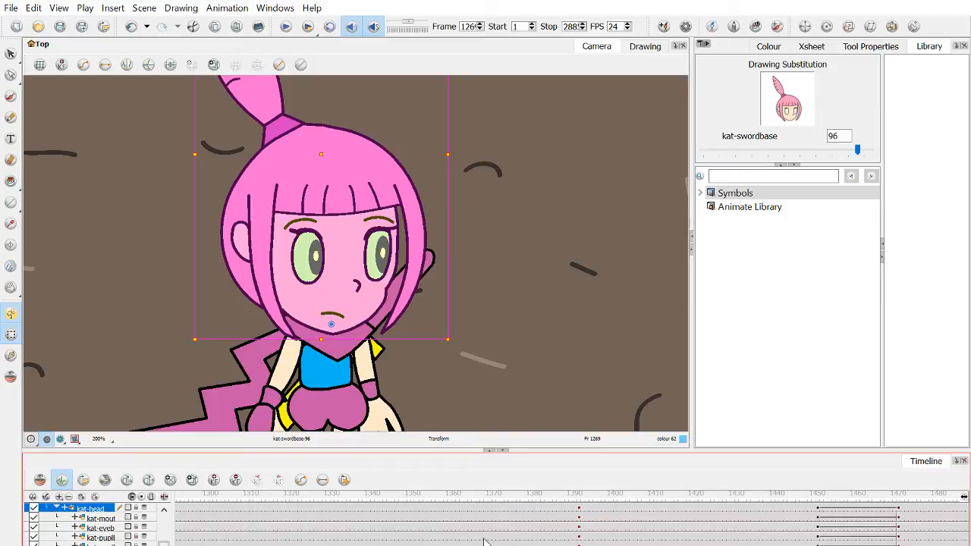
left_click(57, 508)
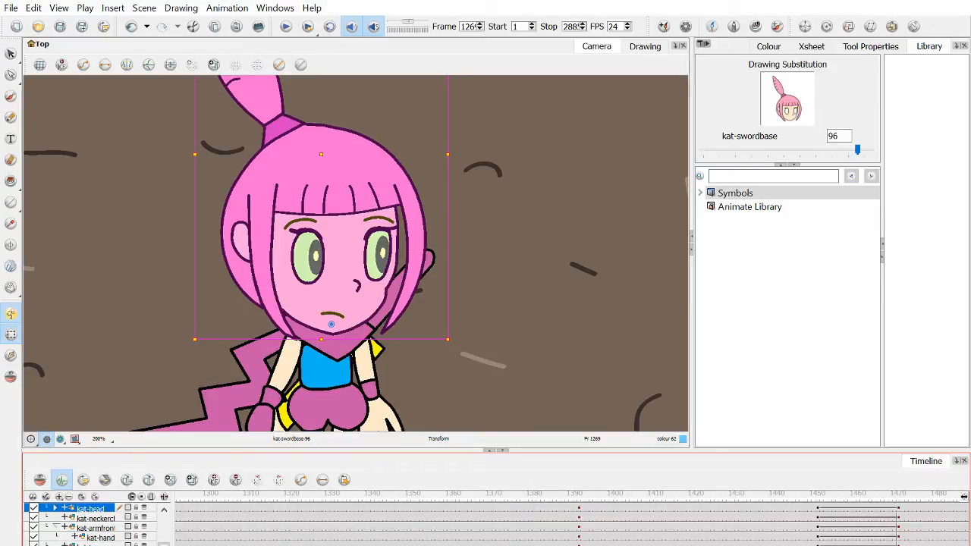
scroll(569, 524, "right", 5)
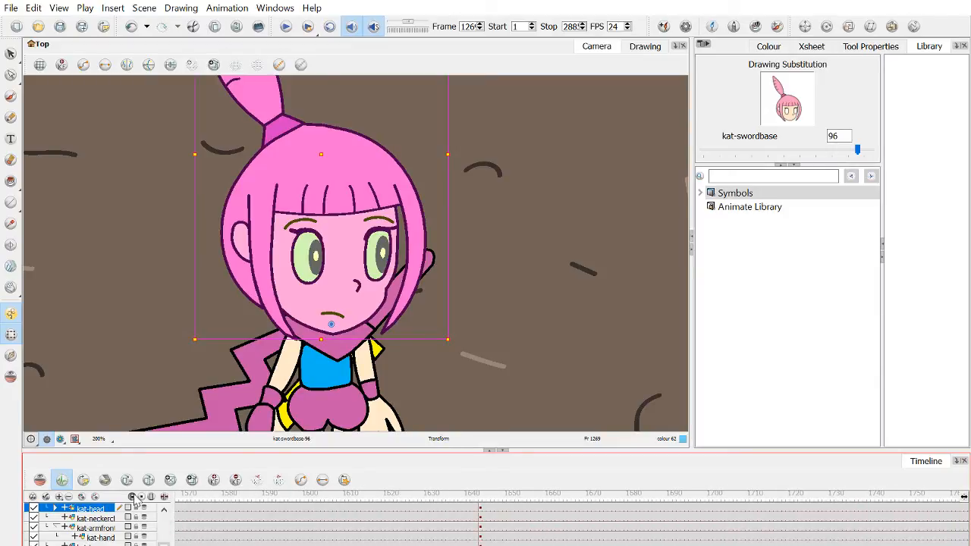
left_click(286, 27)
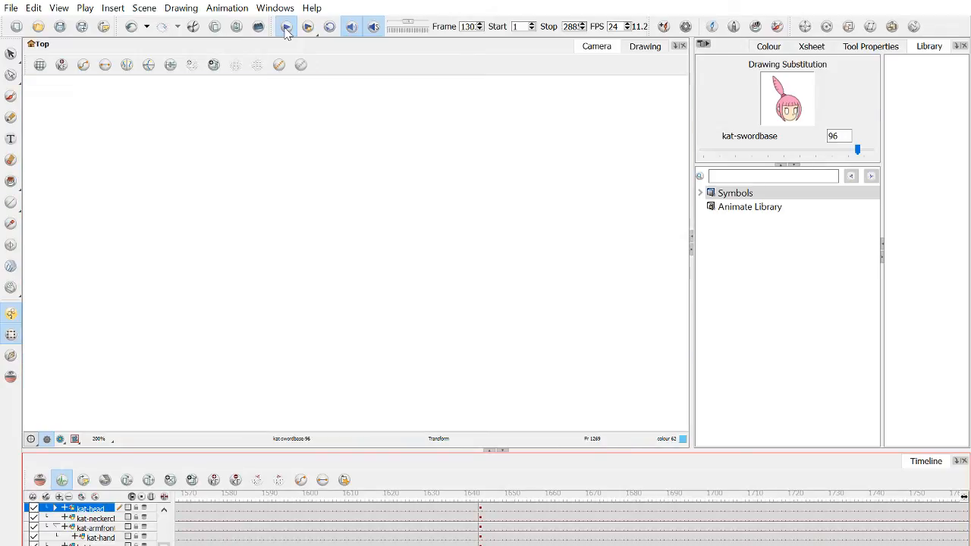
left_click(285, 29)
scroll(364, 270, "down", 5)
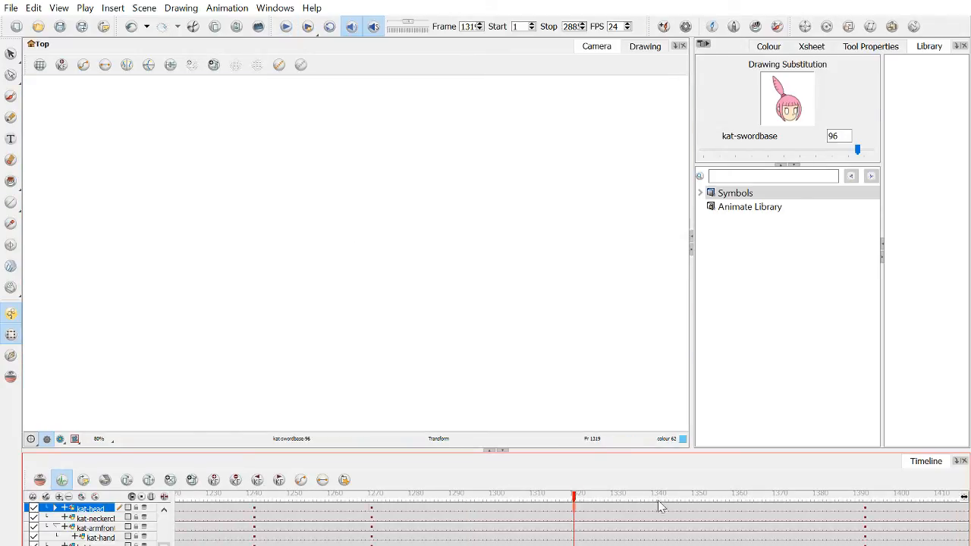
Check the kat-head and neckerchief layers' drawings around the keyframe at frame 1391.
left_click(865, 516)
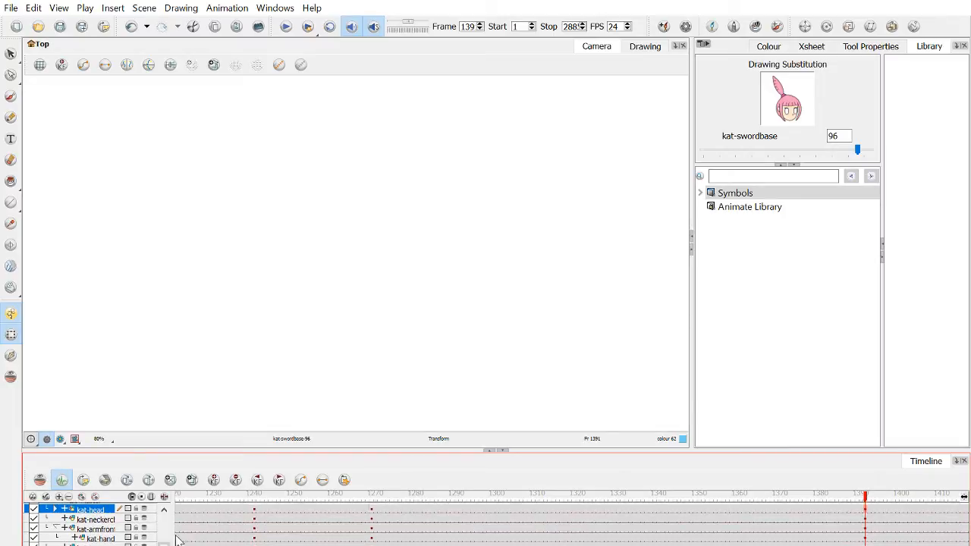
scroll(531, 524, "up", 1)
scroll(531, 524, "up", 2)
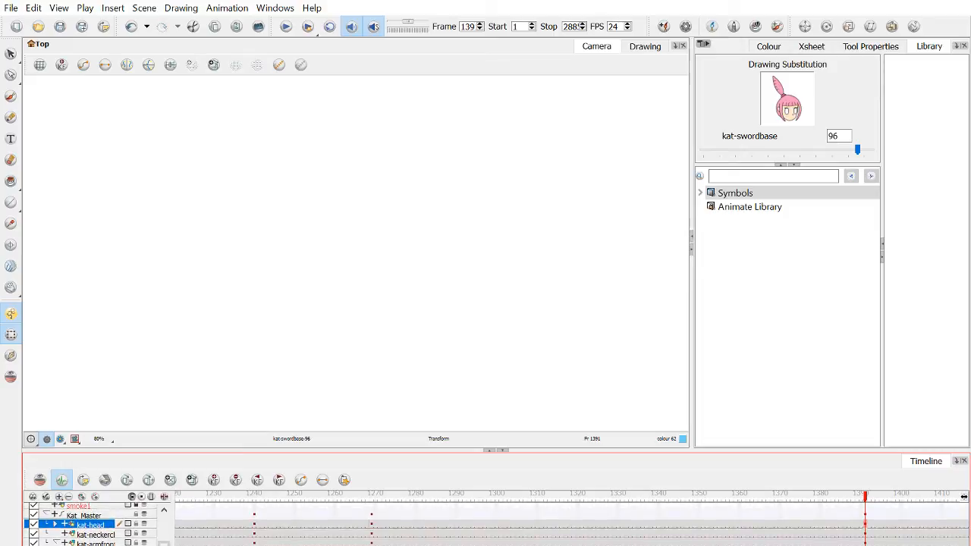
scroll(531, 523, "up", 5)
scroll(531, 524, "down", 5)
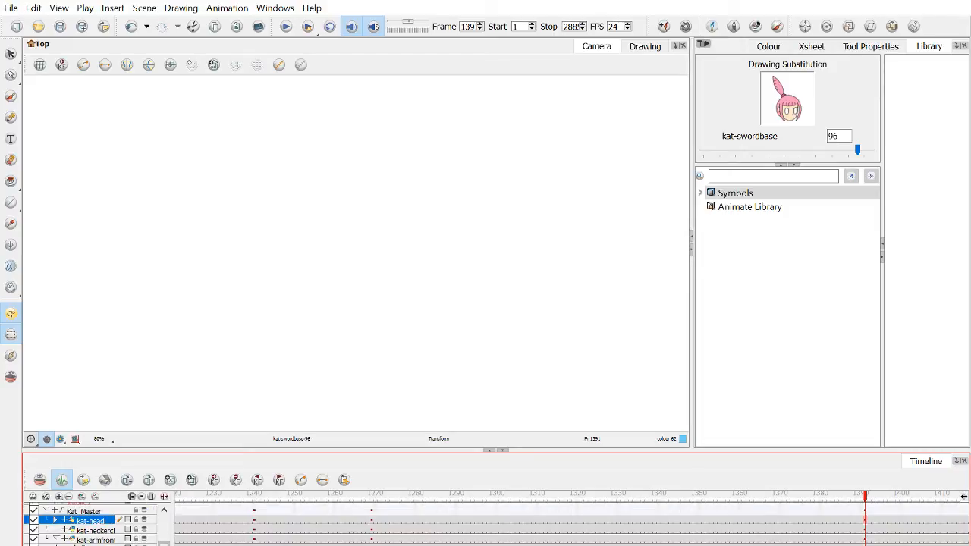
left_click(865, 530)
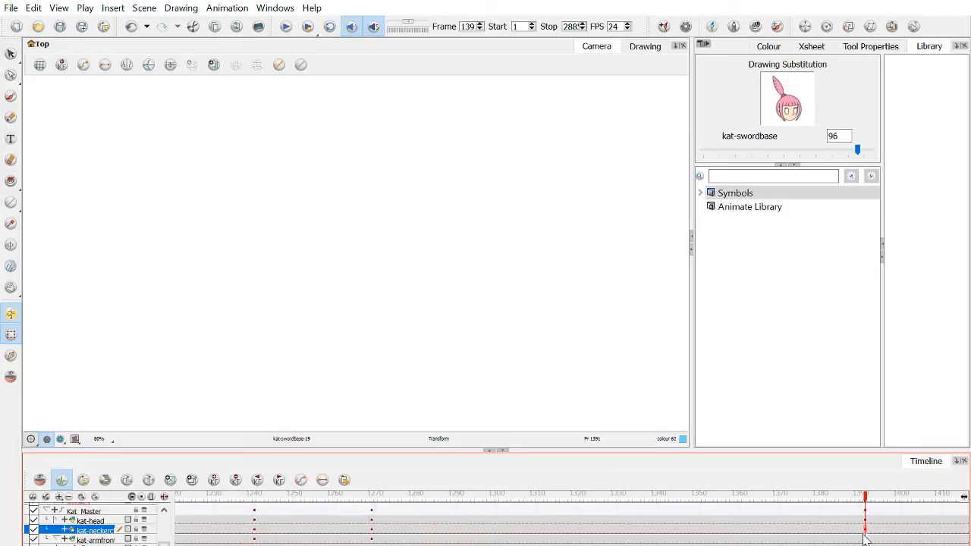
left_click(855, 531)
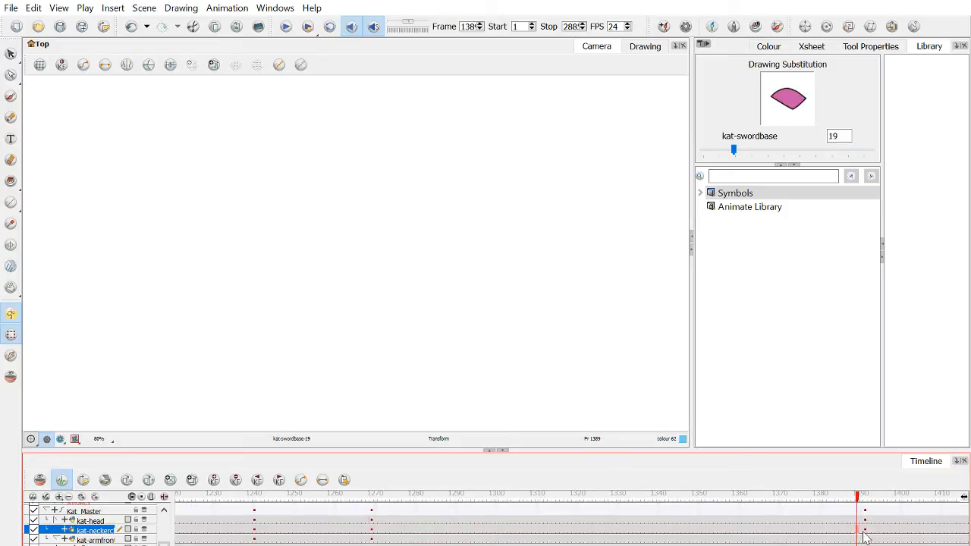
left_click(866, 523)
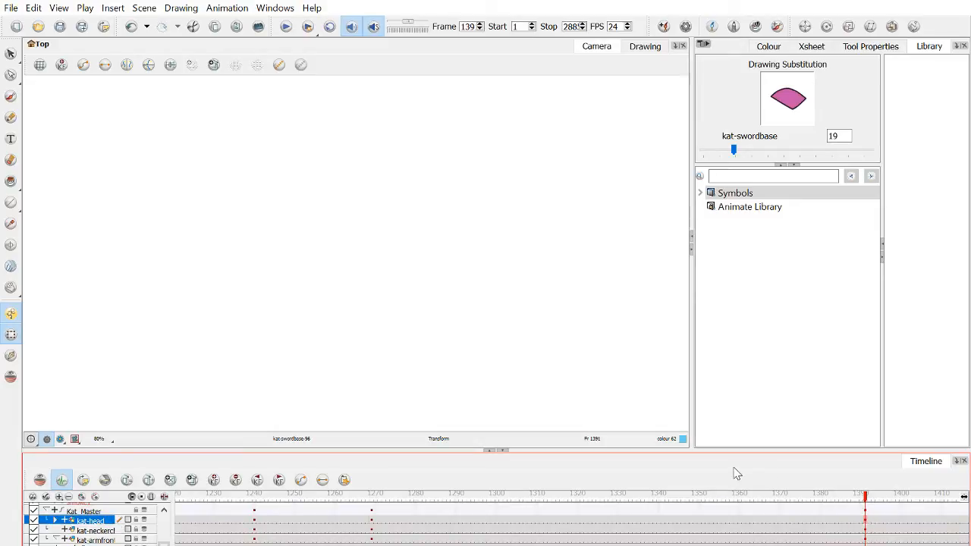
Expand the kat-head layer and check the mouth and eyebrow layers' drawings around frame 1391.
left_click(56, 521)
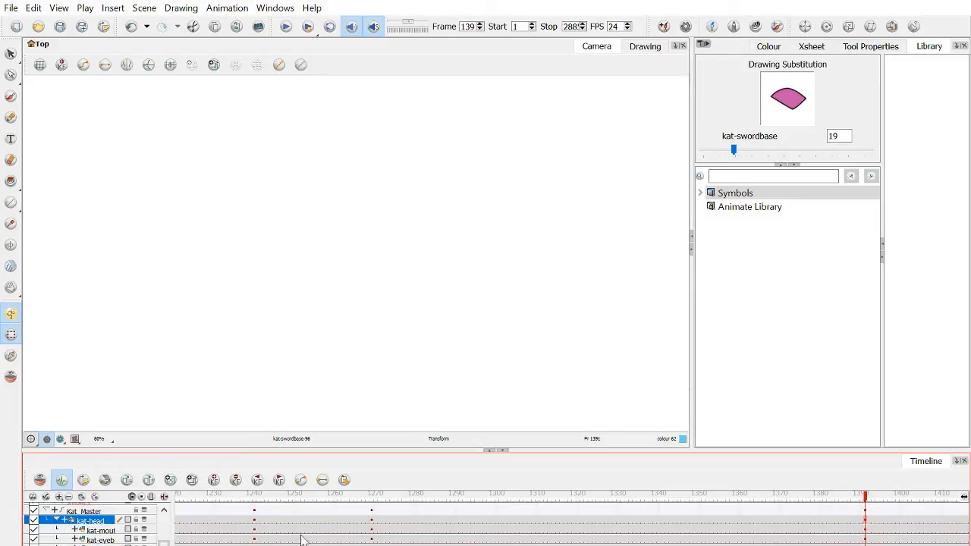
left_click(865, 523)
left_click(872, 529)
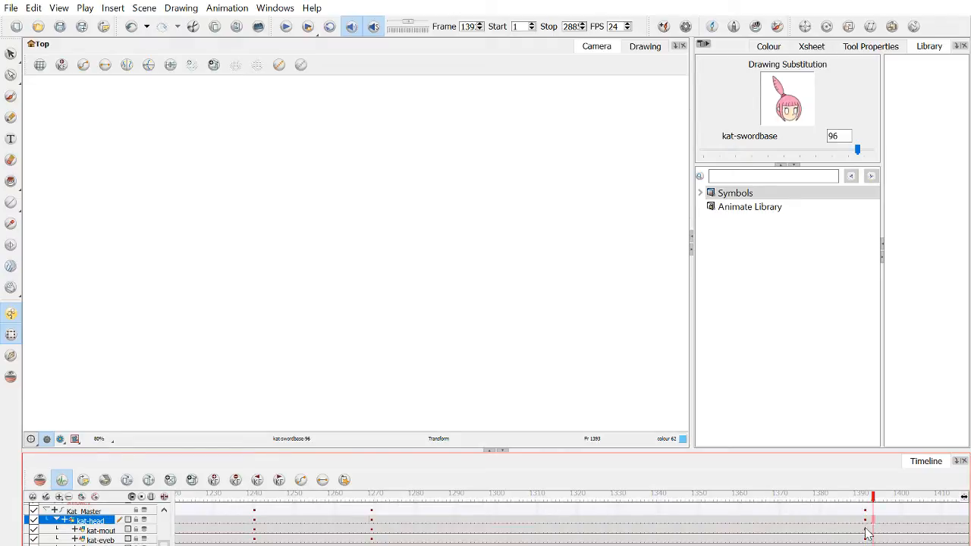
left_click(871, 531)
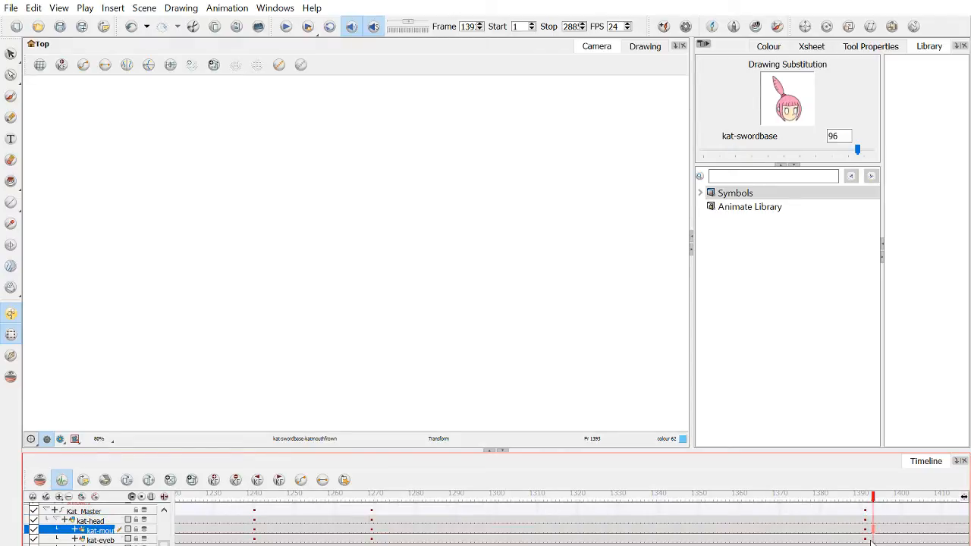
left_click(870, 539)
left_click(872, 531)
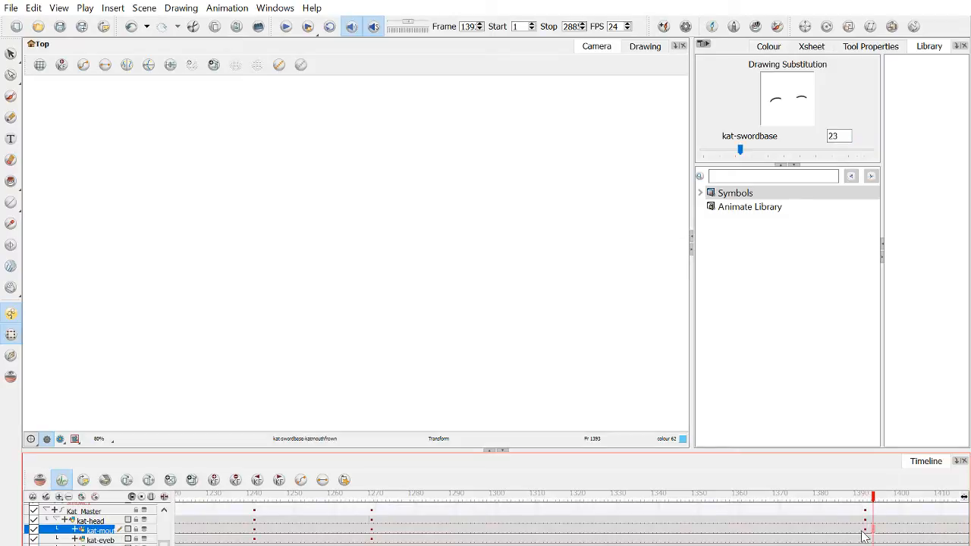
left_click(854, 530)
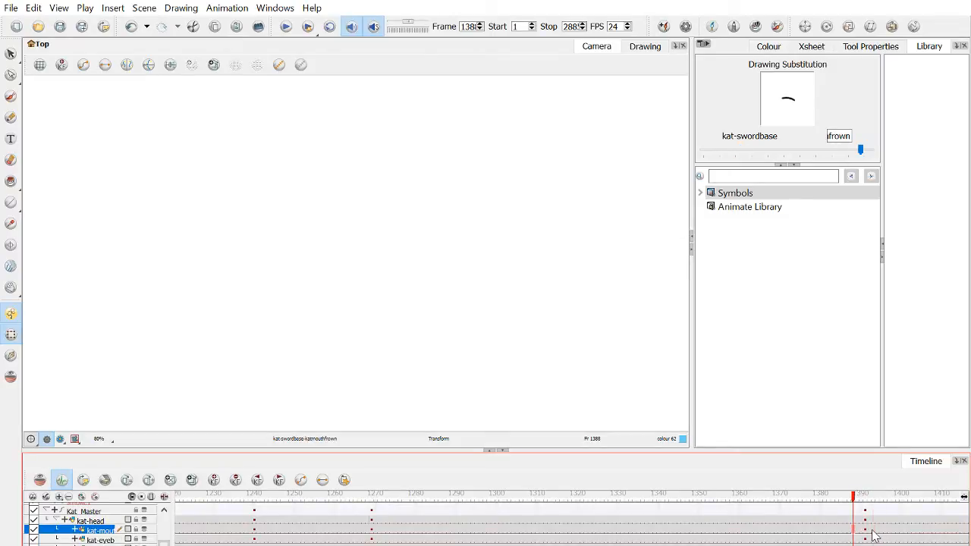
left_click(872, 530)
Substitute the kat-head drawing at frame 1391 with drawing 24.
left_click(858, 522)
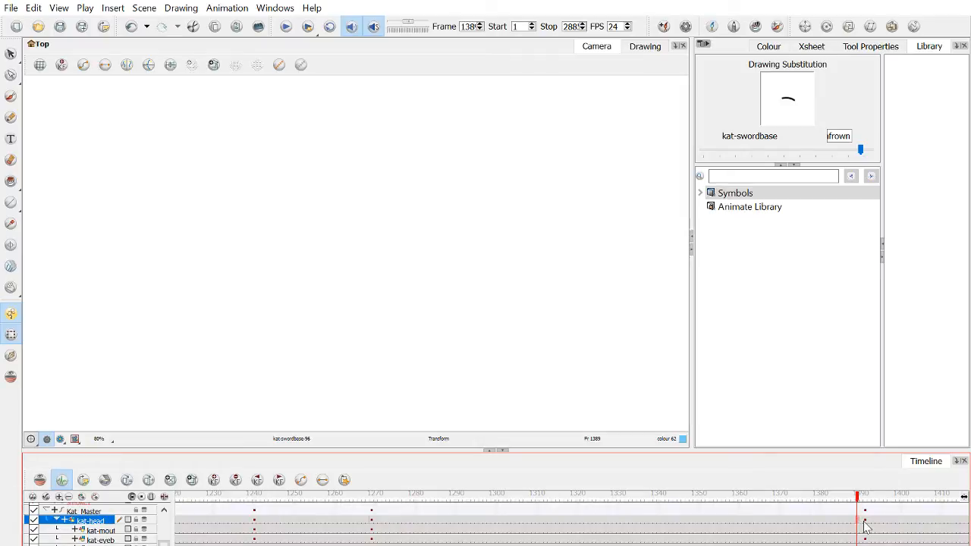
left_click(865, 522)
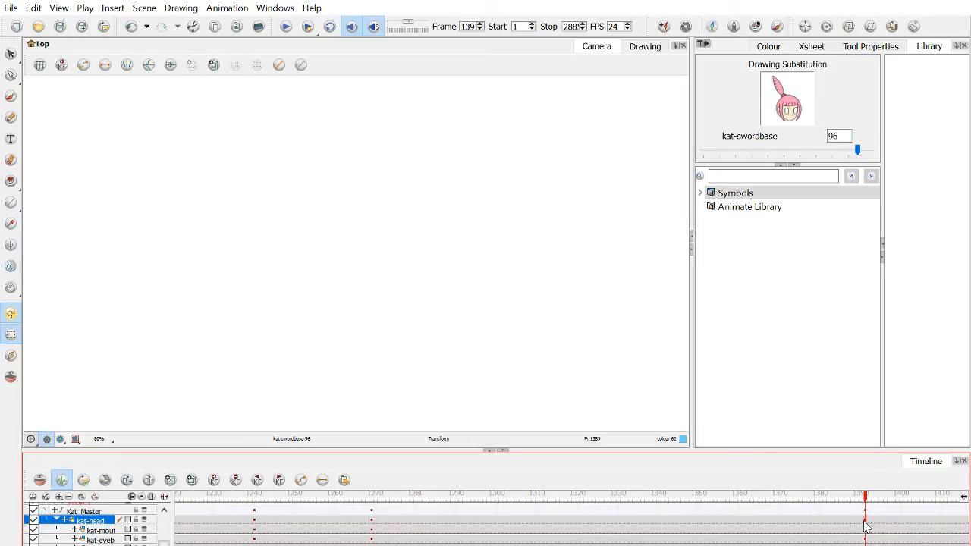
mouse_move(857, 149)
left_mouse_down()
mouse_move(730, 155)
mouse_move(749, 155)
mouse_move(741, 152)
left_mouse_up()
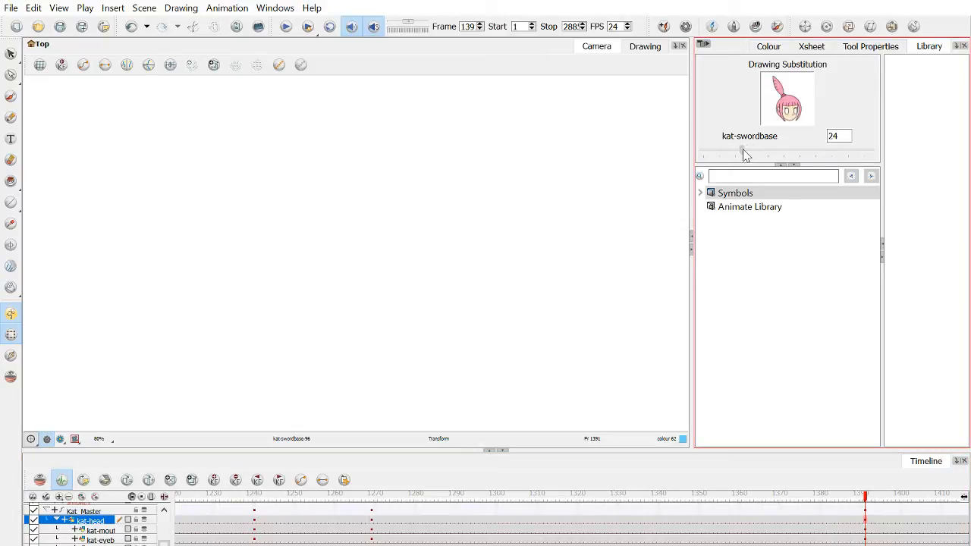
scroll(507, 234, "down", 1)
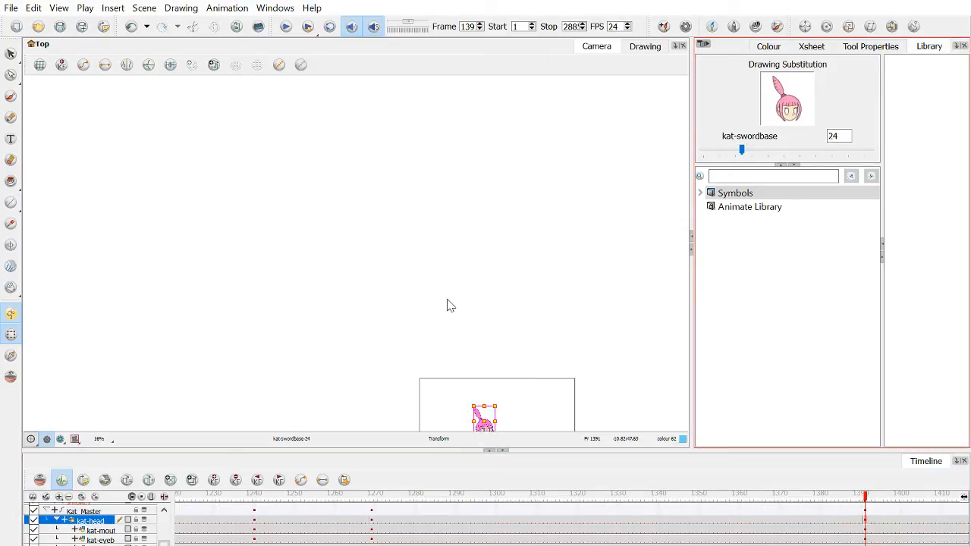
key("space")
left_click_drag(456, 306, 478, 180)
At frame 1305, paint the head's ponytail, hair tie and main hair area with the black Default Line colour.
left_click(517, 519)
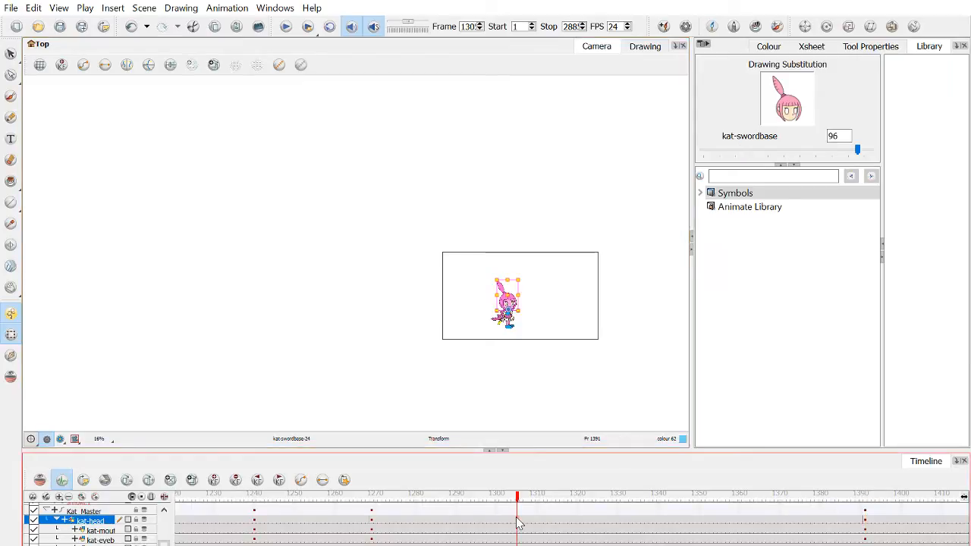
scroll(598, 318, "up", 1)
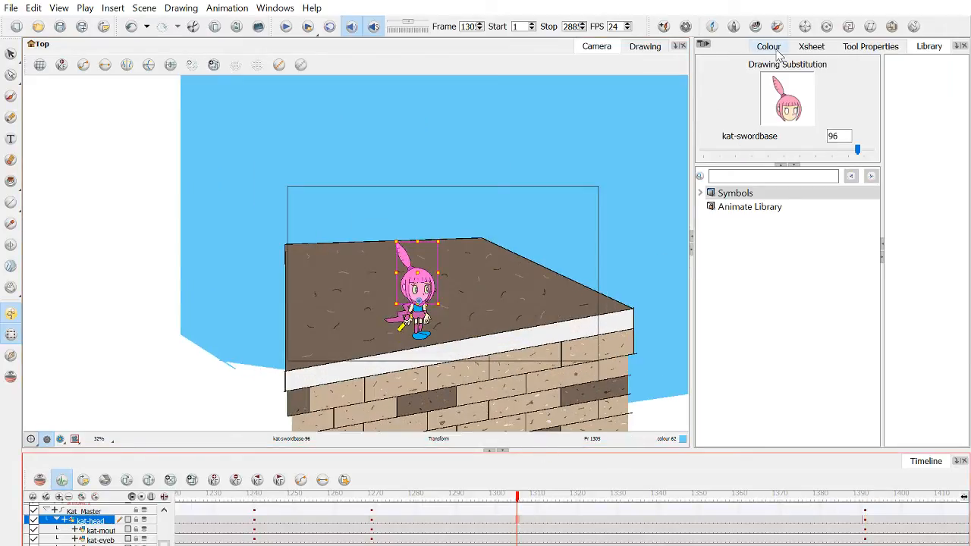
left_click(769, 46)
scroll(733, 416, "up", 15)
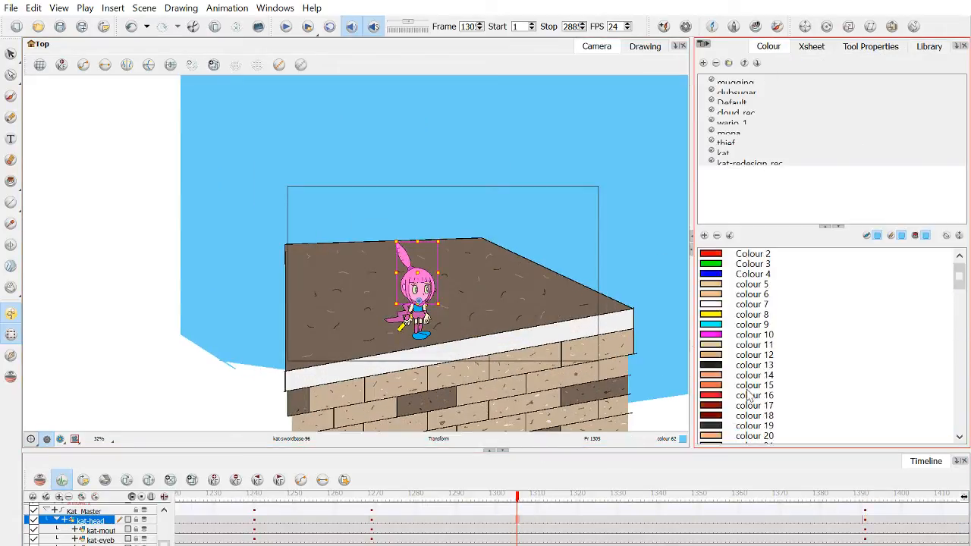
left_click(730, 255)
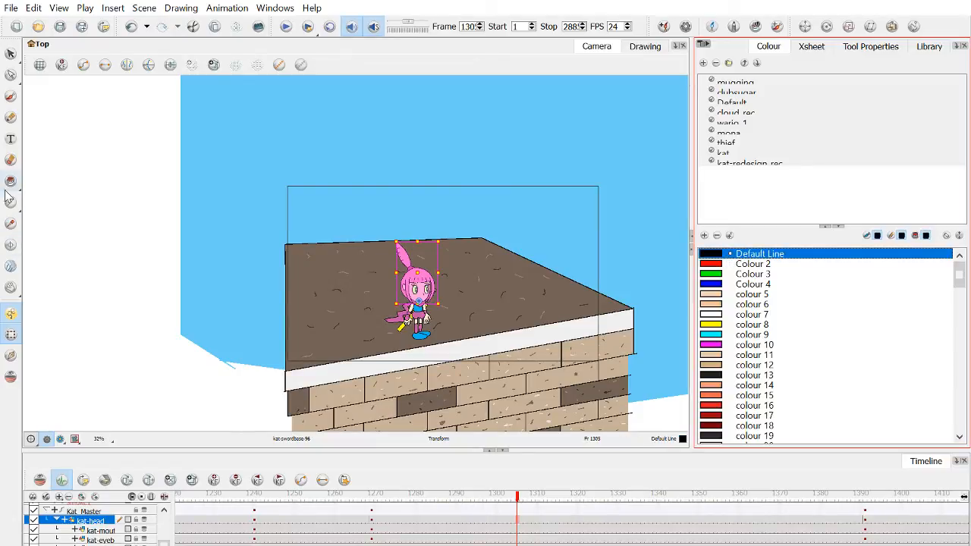
left_click(11, 181)
scroll(407, 277, "up", 2)
scroll(407, 277, "up", 2)
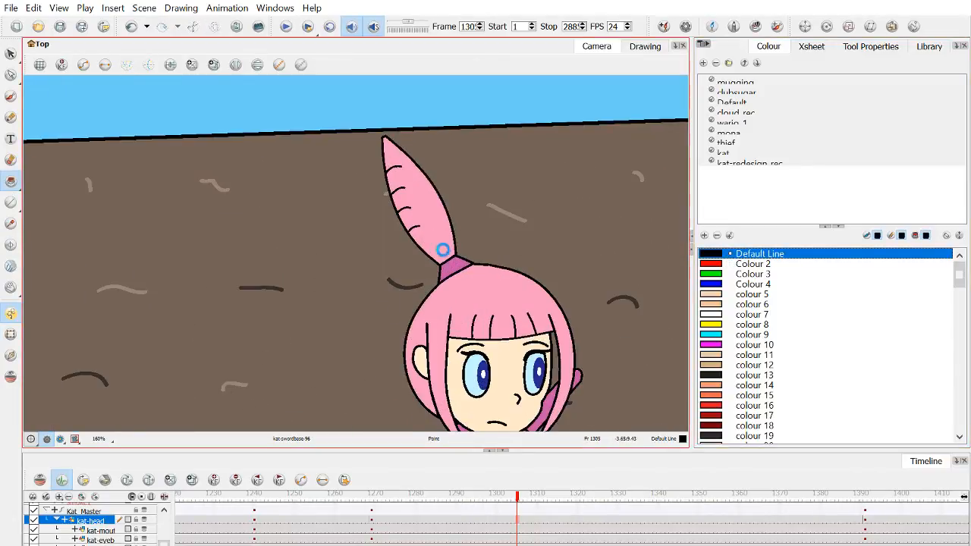
left_click(448, 259)
left_click(453, 274)
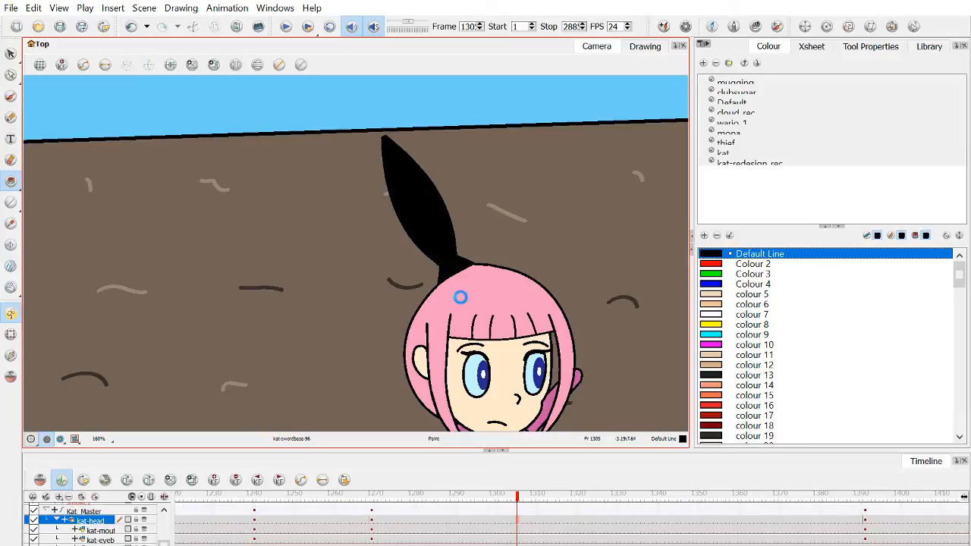
left_click(458, 299)
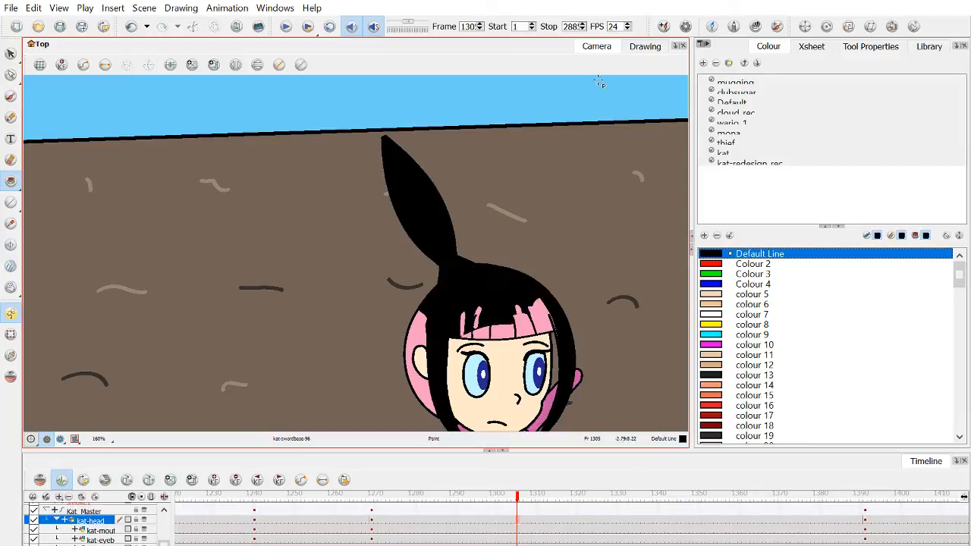
Isolate the head in the Drawing view and paint its face and ear black.
left_click(645, 47)
scroll(387, 272, "up", 2)
left_click(381, 271)
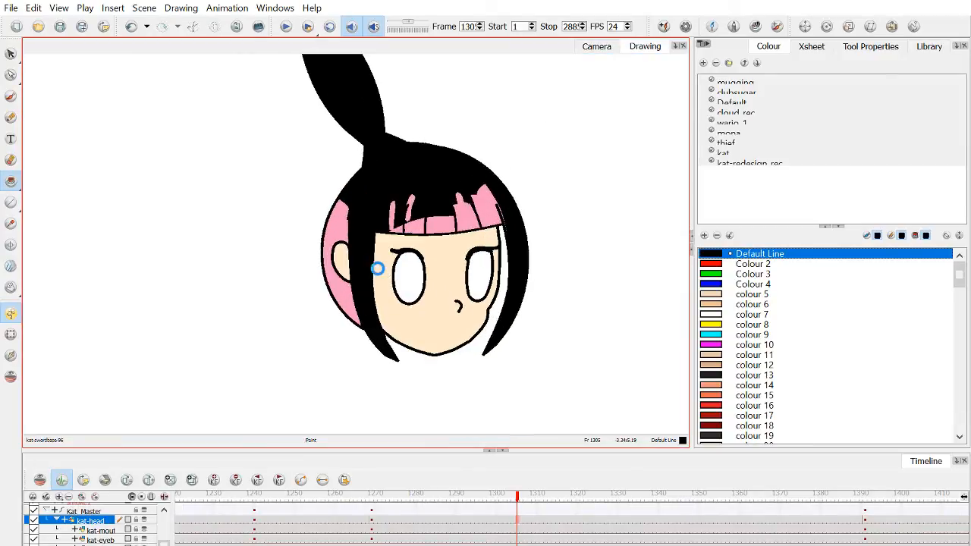
left_click(340, 263)
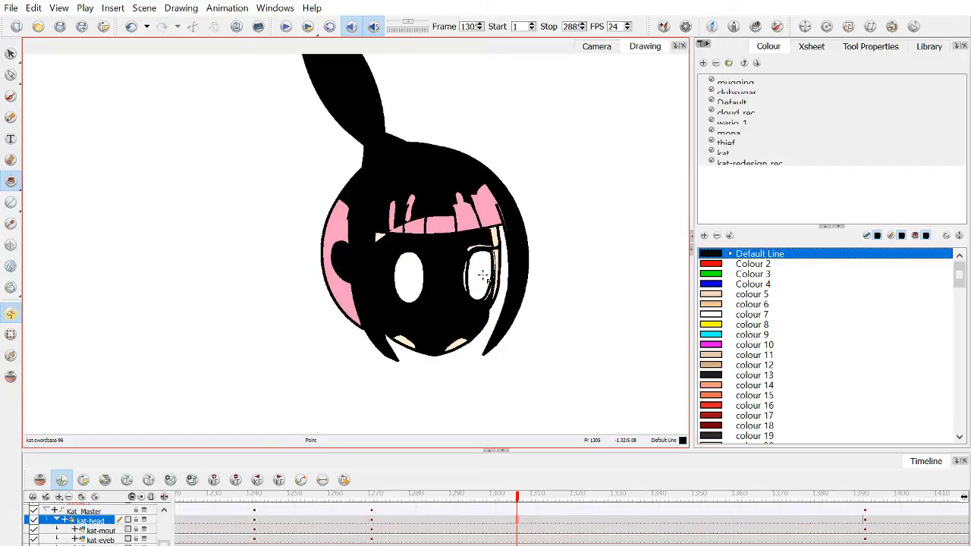
Paint the outermost fringe strand beside the far eye black, including the thin pink slivers and the skin patch below it.
scroll(482, 217, "up", 4)
left_click(486, 218)
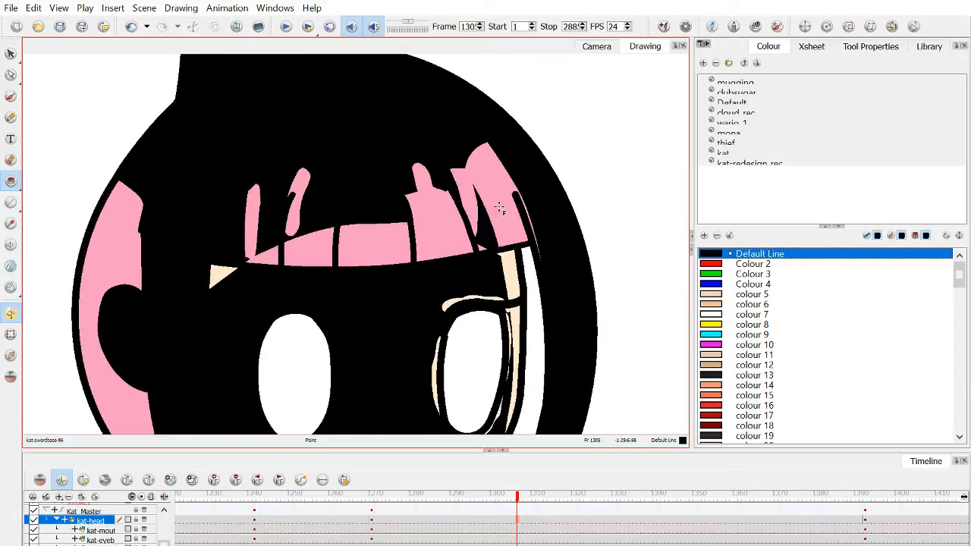
left_click(501, 197)
scroll(551, 224, "up", 2)
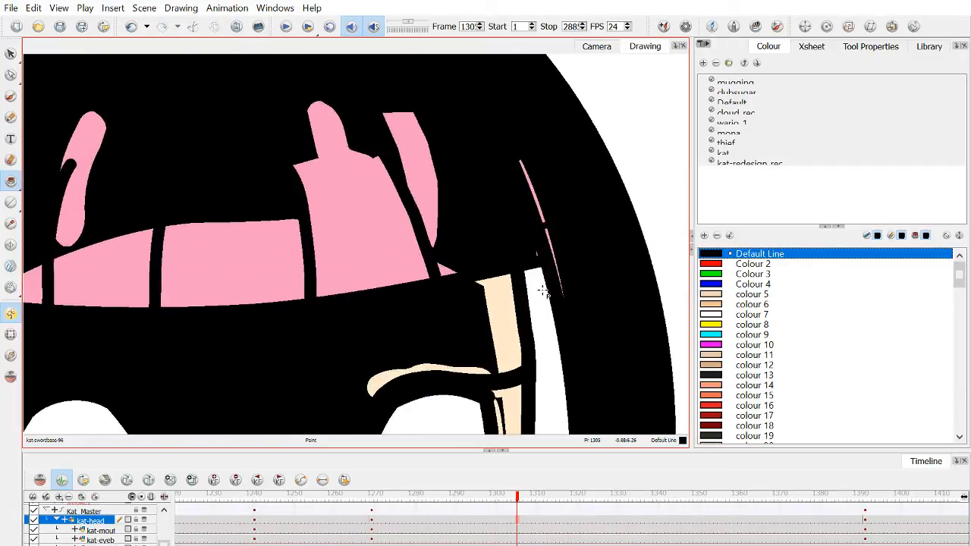
scroll(543, 229, "up", 2)
left_click(552, 208)
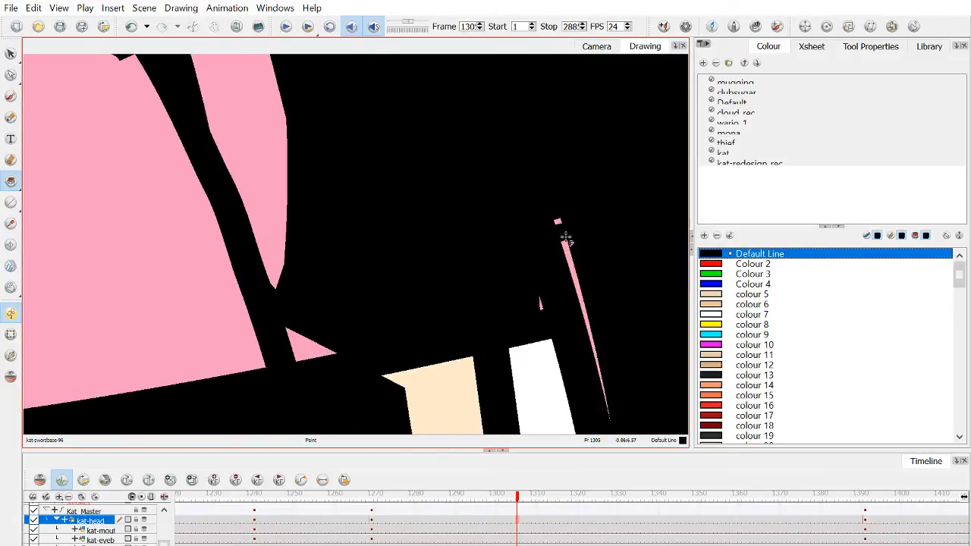
left_click(570, 265)
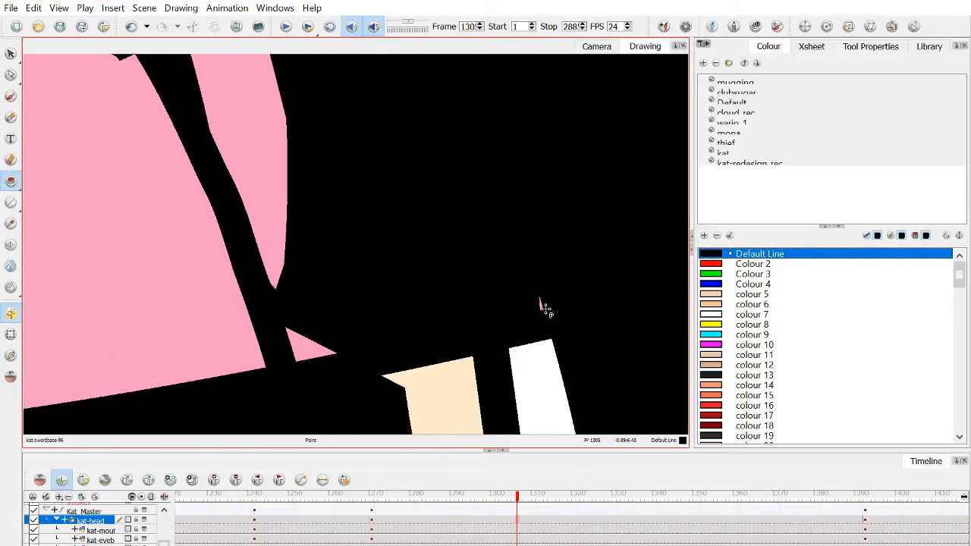
scroll(545, 309, "up", 2)
left_click(395, 418)
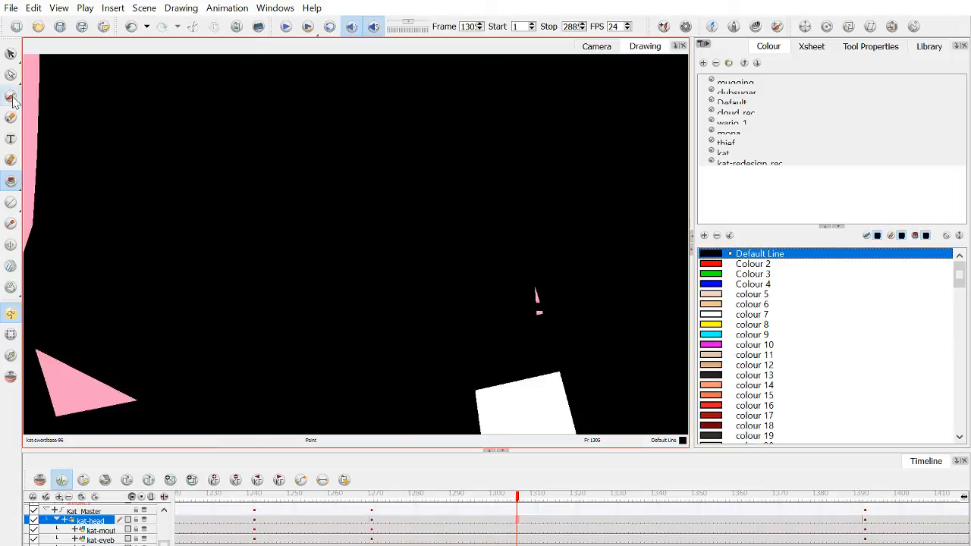
Cover the small leftover pink and skin-coloured gaps at the fringe's outer end with black Pencil strokes.
left_click(11, 117)
scroll(409, 215, "down", 9)
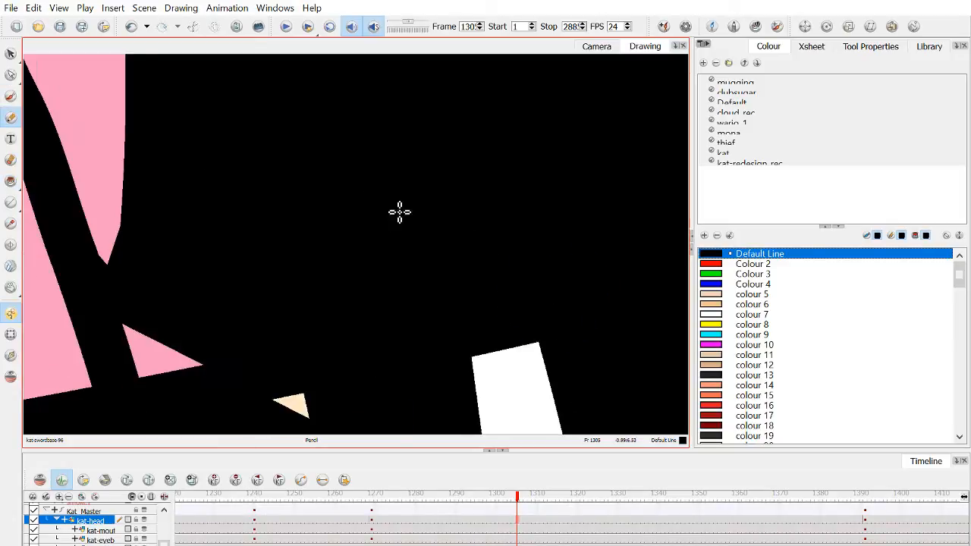
mouse_move(351, 218)
left_mouse_down()
mouse_move(363, 227)
mouse_move(303, 226)
left_mouse_up()
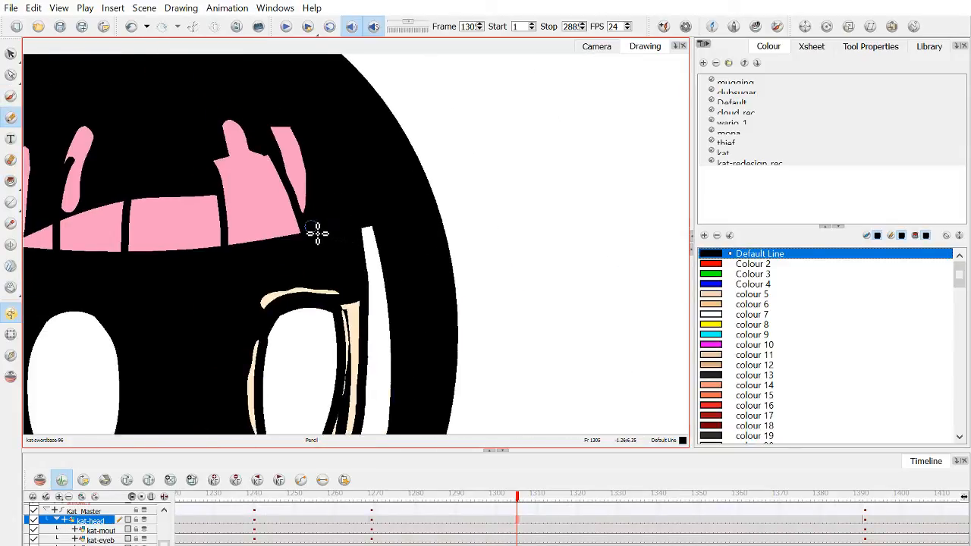
Paint the pink fringe pieces above and between the eyes, on the far-eye half of the fringe, black.
left_click(11, 180)
left_click(296, 168)
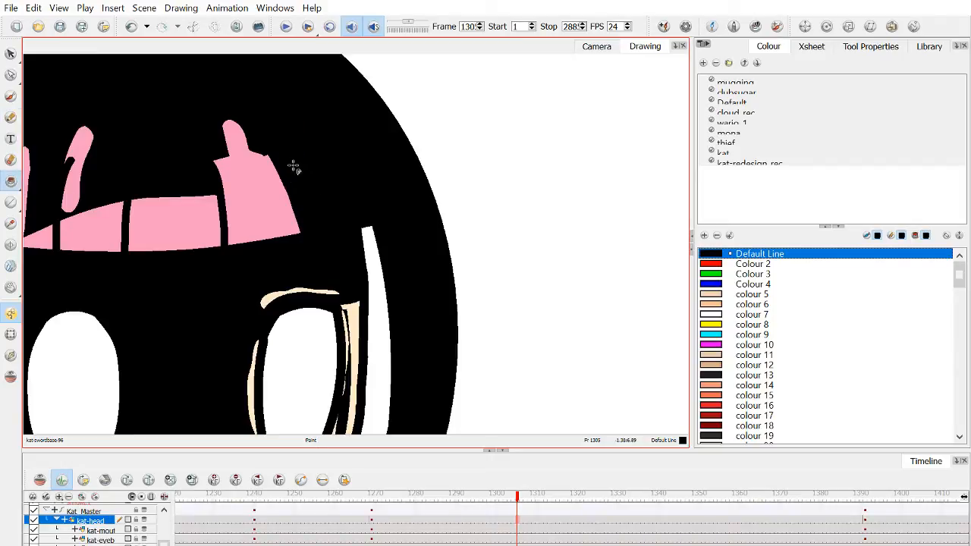
left_click(249, 197)
left_click_drag(242, 229, 397, 210)
left_click(395, 211)
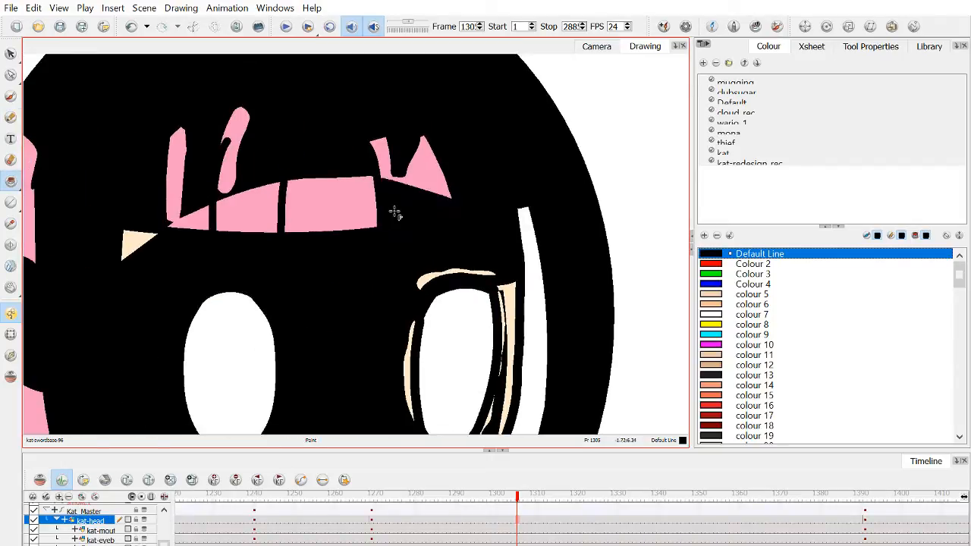
left_click(435, 185)
left_click(385, 171)
left_click(338, 210)
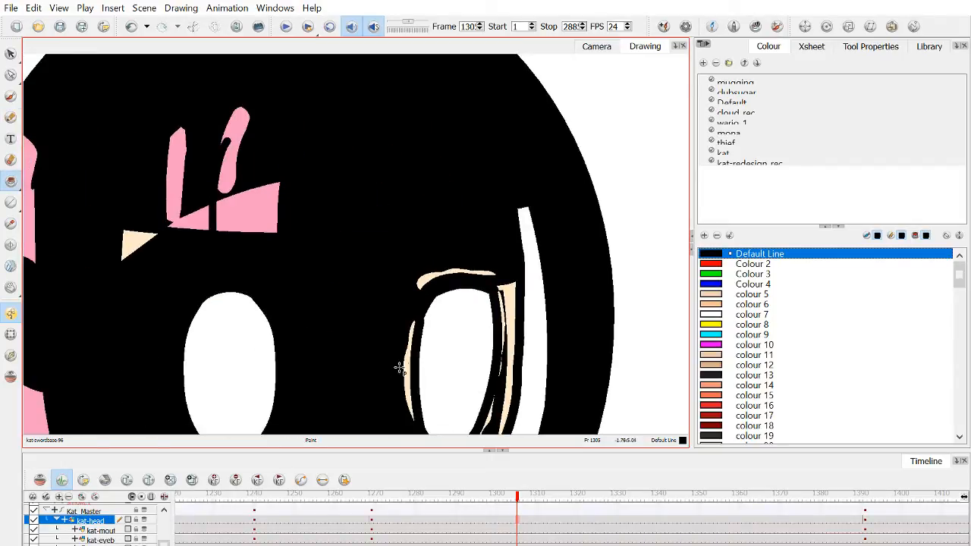
Paint the skin-coloured slivers around the far eye black, including the narrow strips between the eye and the hanging hair strand.
left_click(408, 370)
left_click(437, 282)
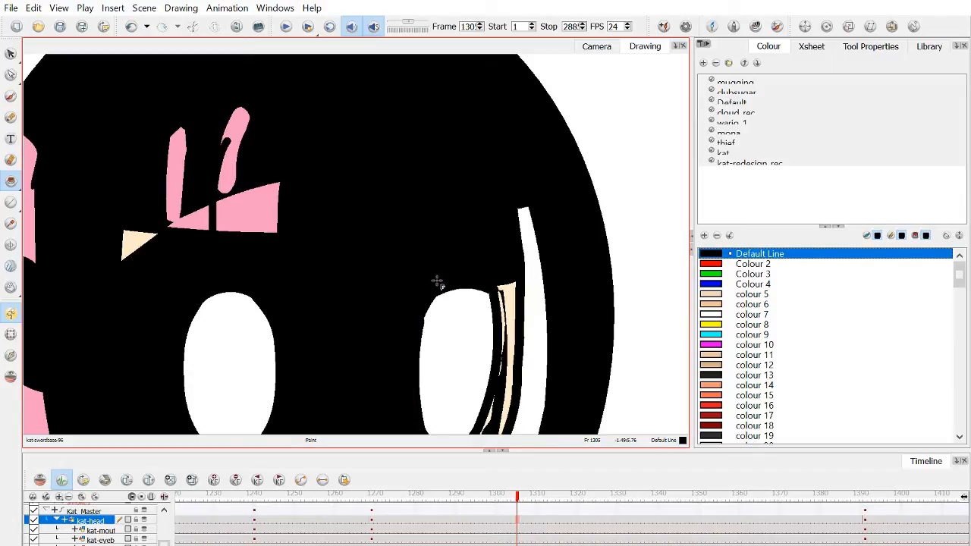
scroll(522, 322, "up", 3)
left_click(497, 314)
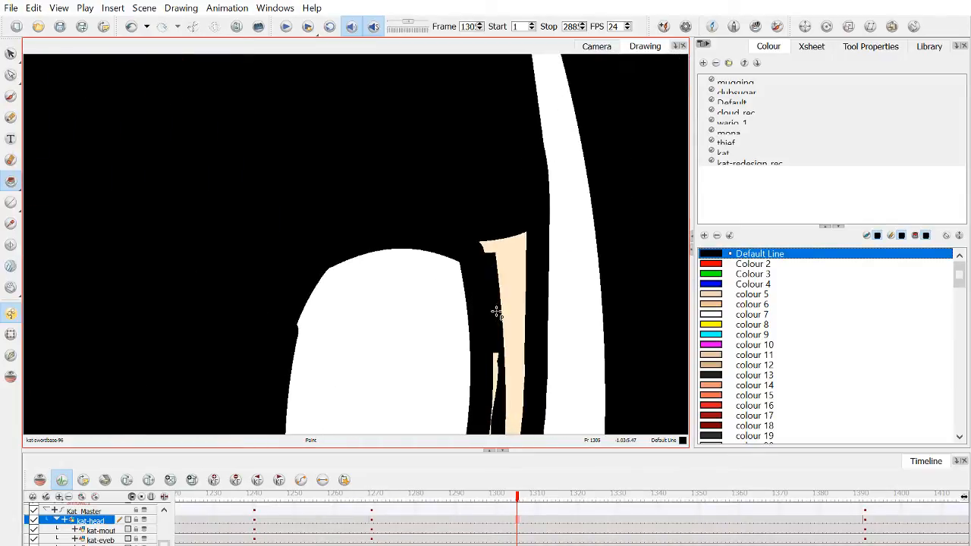
left_click(511, 317)
left_click(497, 248)
key("space")
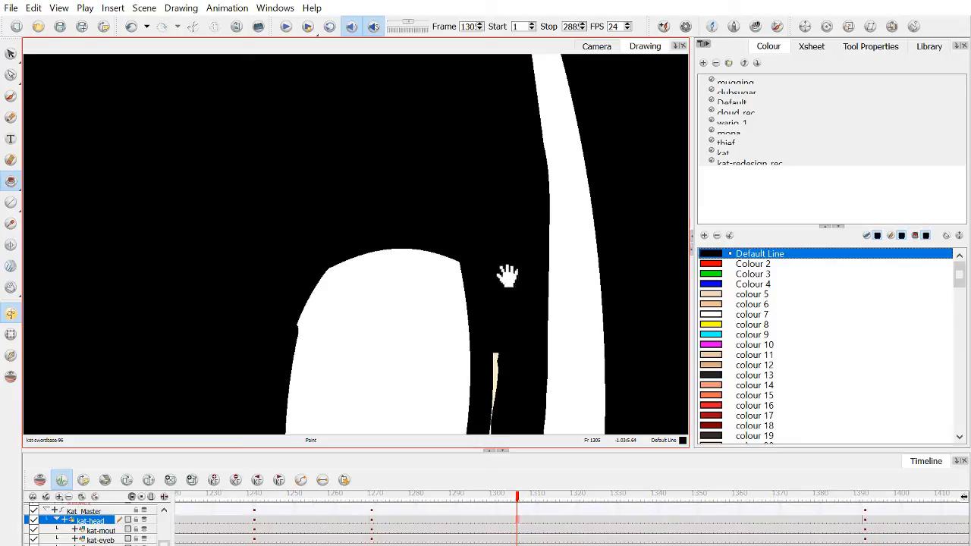
left_click_drag(491, 336, 494, 208)
left_click(499, 240)
key("space")
left_click_drag(505, 320, 535, 177)
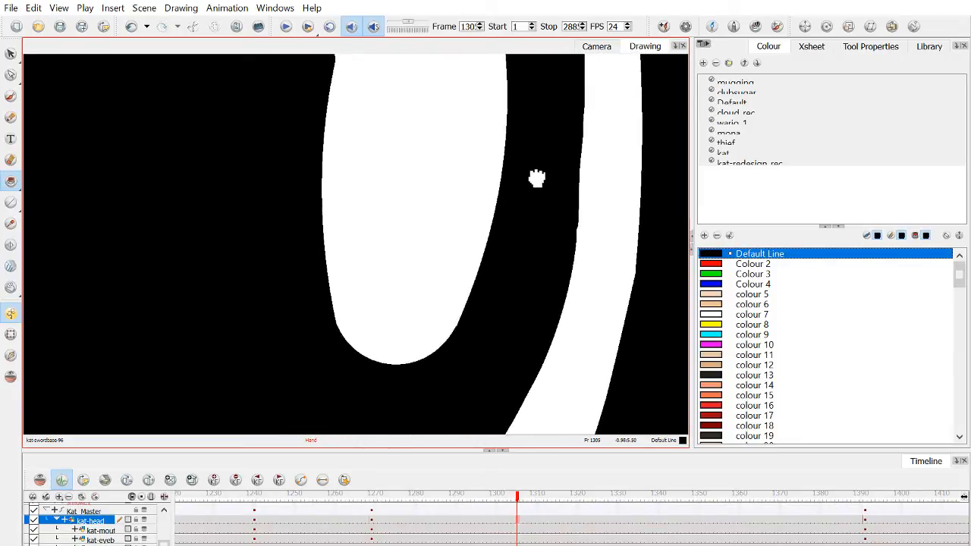
Paint the two skin-coloured cheek patches along the lower jawline black.
scroll(436, 327, "down", 5)
scroll(437, 312, "up", 4)
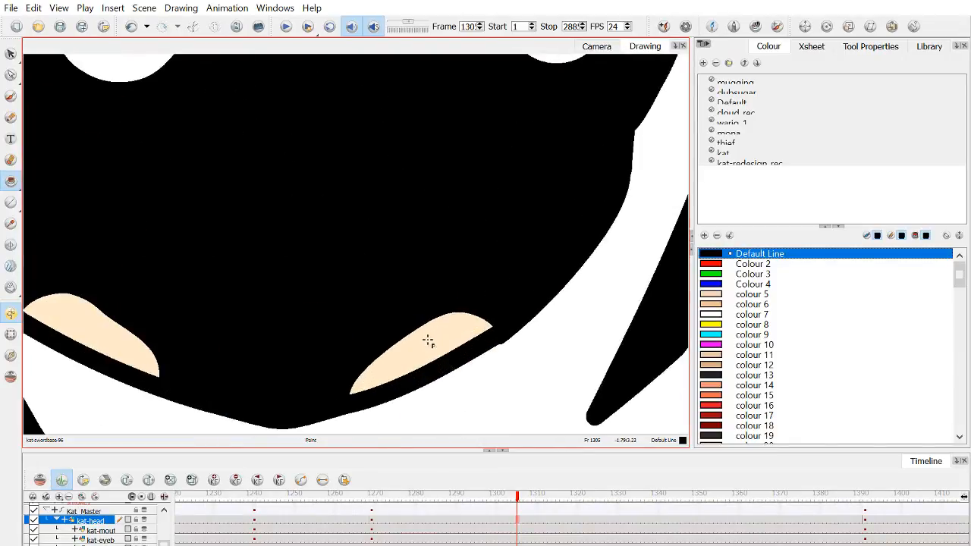
left_click(430, 336)
left_click(144, 349)
scroll(322, 199, "down", 3)
scroll(323, 198, "up", 3)
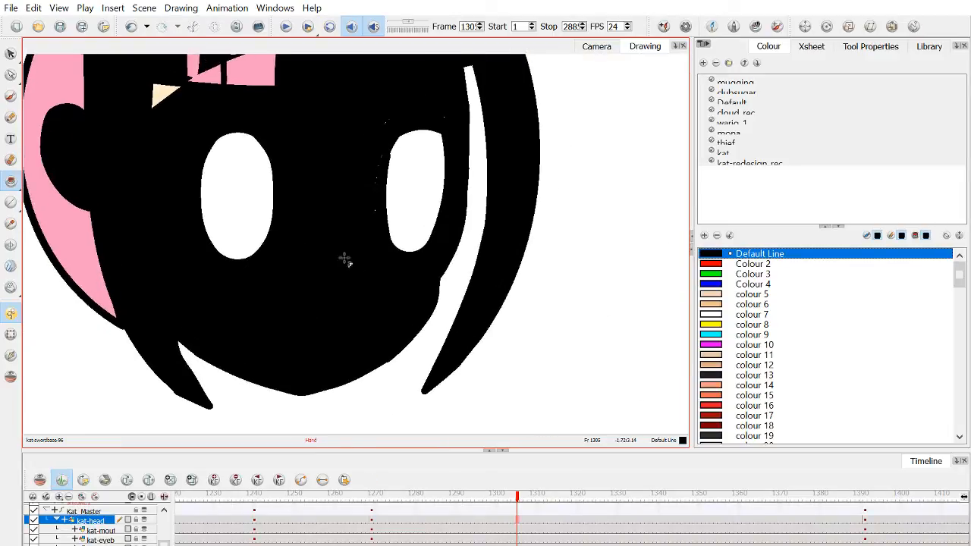
Cover the tiny leftover specks around the far eye and in the hair above it with black Brush strokes.
key("alt+b")
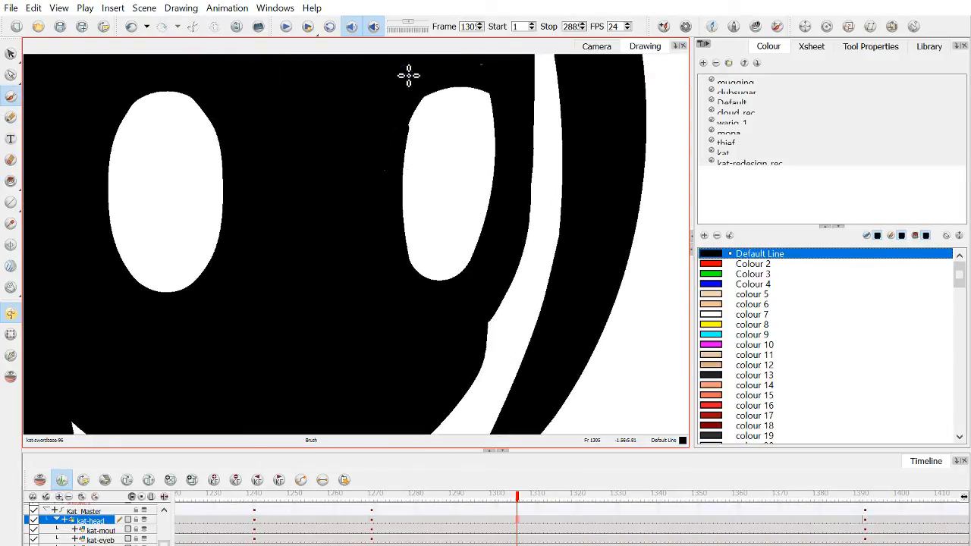
left_click_drag(395, 147, 380, 265)
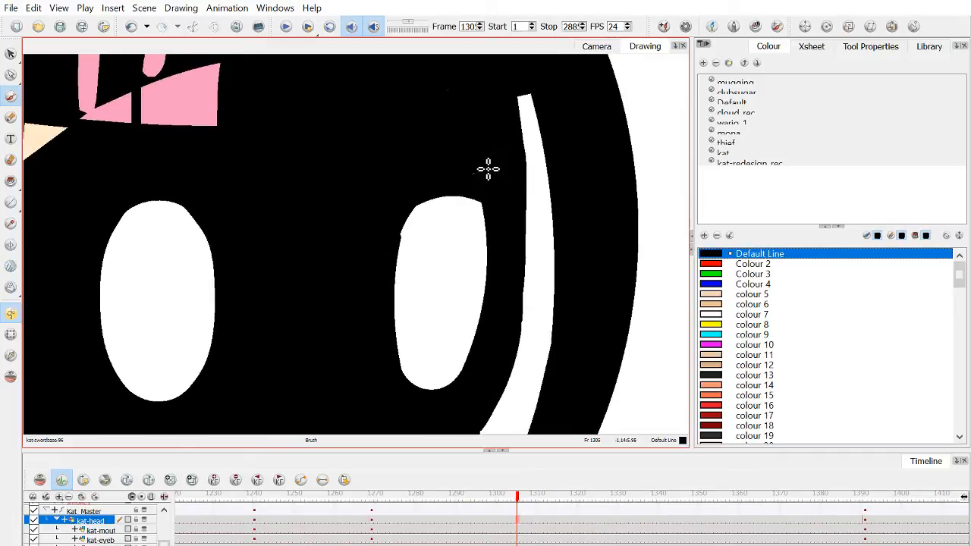
scroll(401, 152, "down", 3)
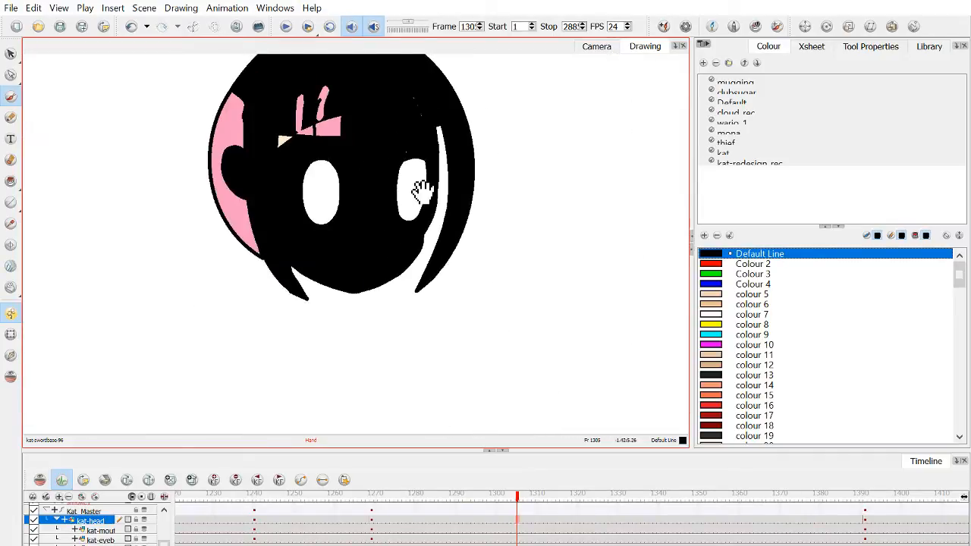
scroll(422, 191, "up", 3)
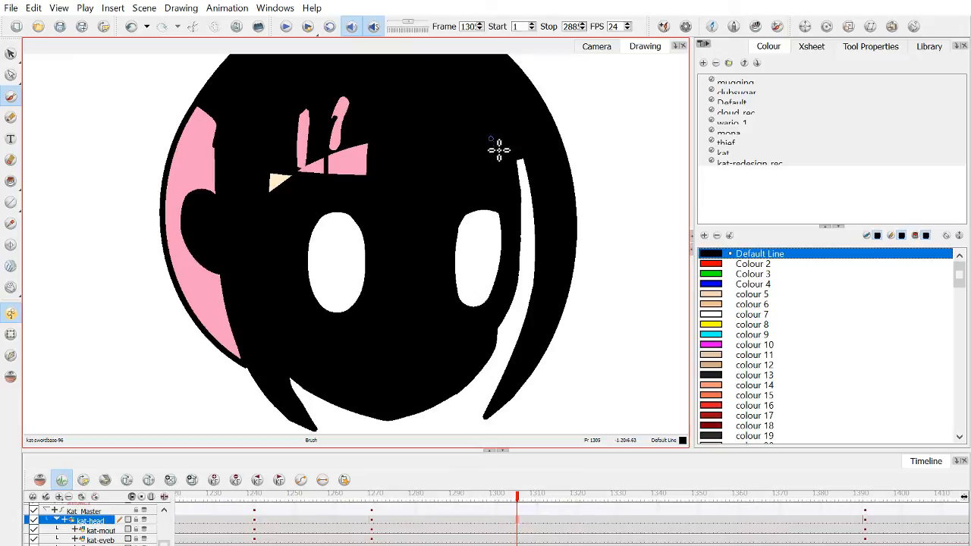
scroll(395, 144, "down", 1)
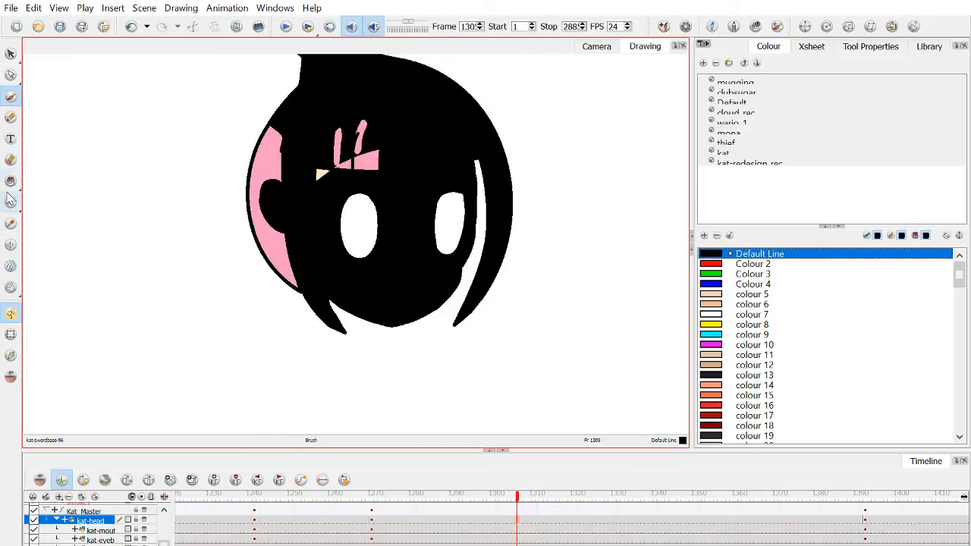
Paint the pink hair behind the ear, the remaining pink fringe pieces and the skin patch above the near eye black.
left_click(10, 180)
left_click(363, 163)
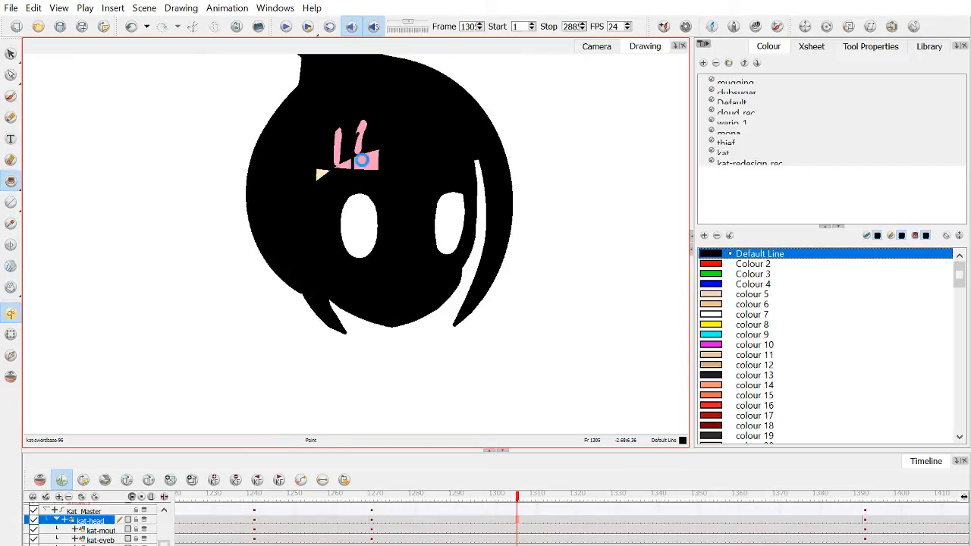
scroll(317, 173, "up", 4)
left_click(323, 183)
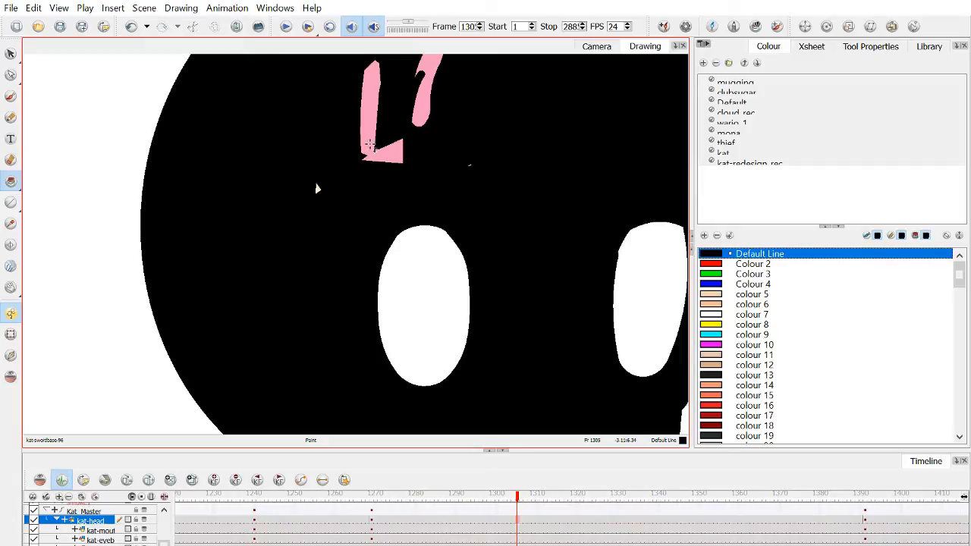
left_click(370, 144)
left_click(396, 161)
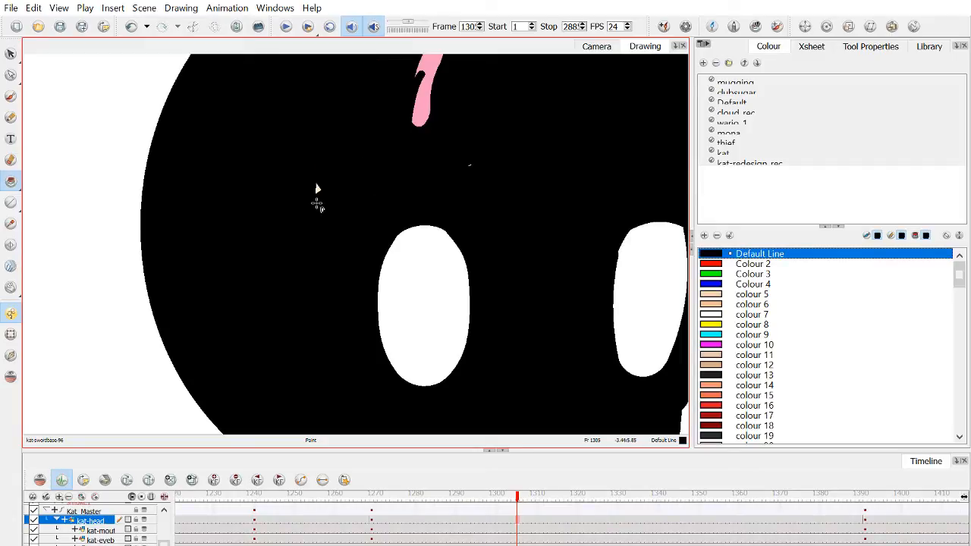
left_click(430, 122)
Cover the leftover speck above the near eye with a black Pencil stroke.
left_click(11, 117)
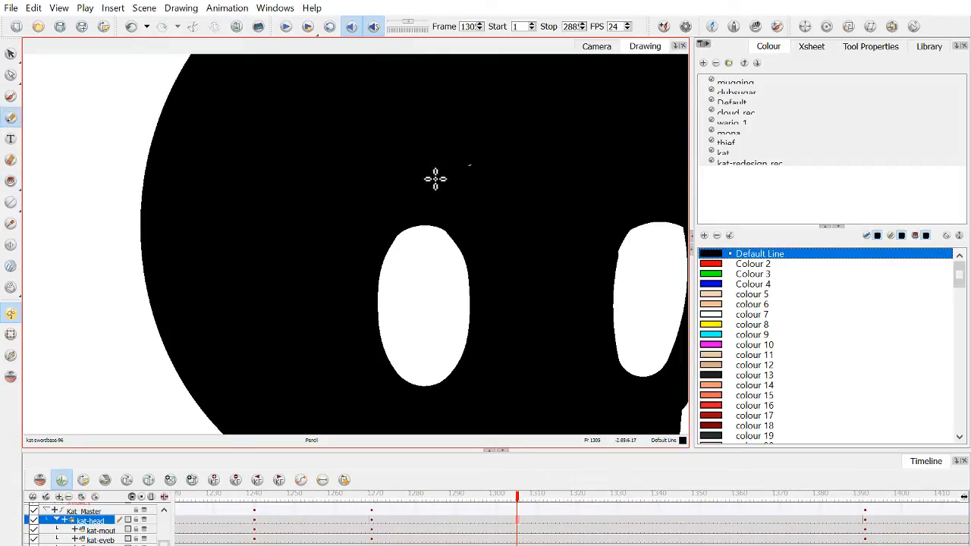
mouse_move(457, 164)
left_mouse_down()
mouse_move(493, 171)
mouse_move(467, 204)
left_mouse_up()
scroll(485, 176, "down", 4)
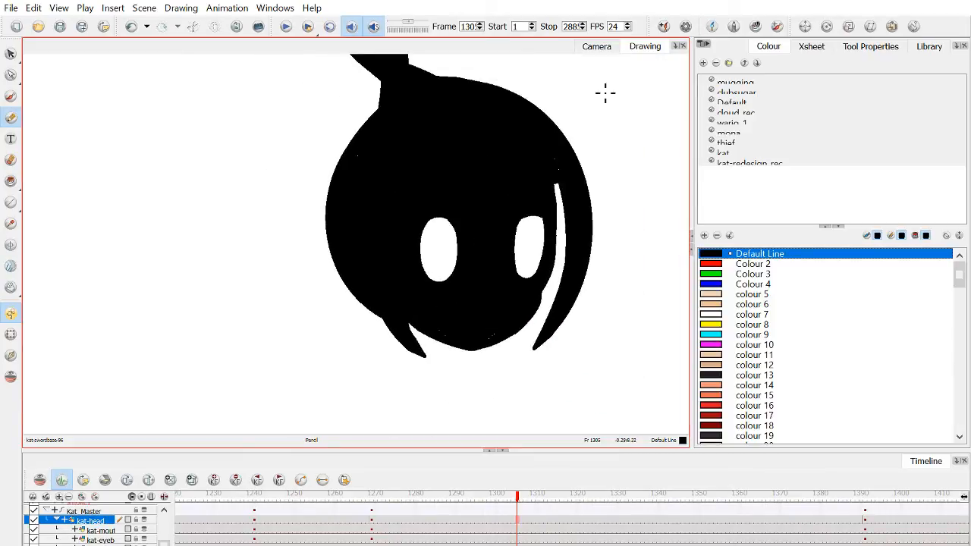
Check the blackened head on the rooftop in the Camera view and in a rendered preview of frame 1305.
left_click(603, 47)
scroll(365, 237, "down", 3)
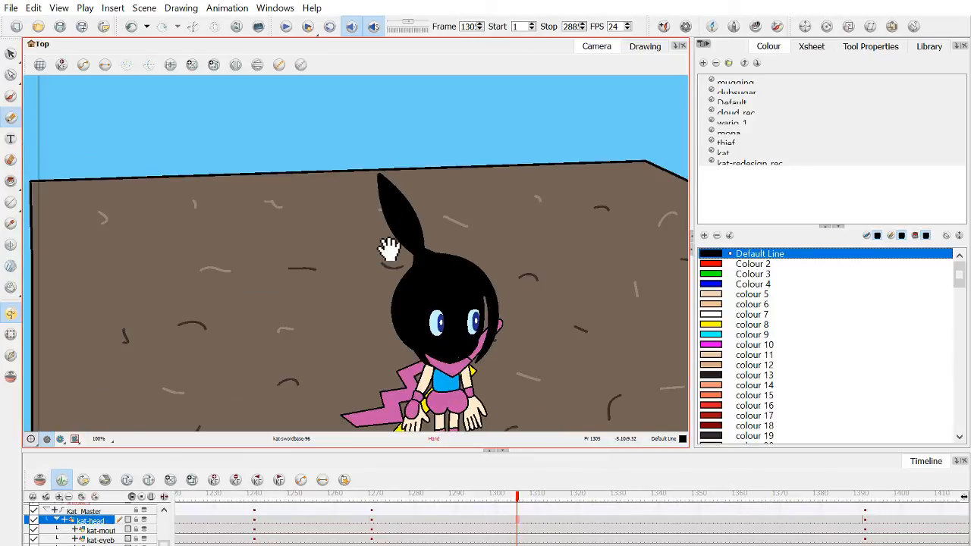
left_click_drag(390, 250, 405, 244)
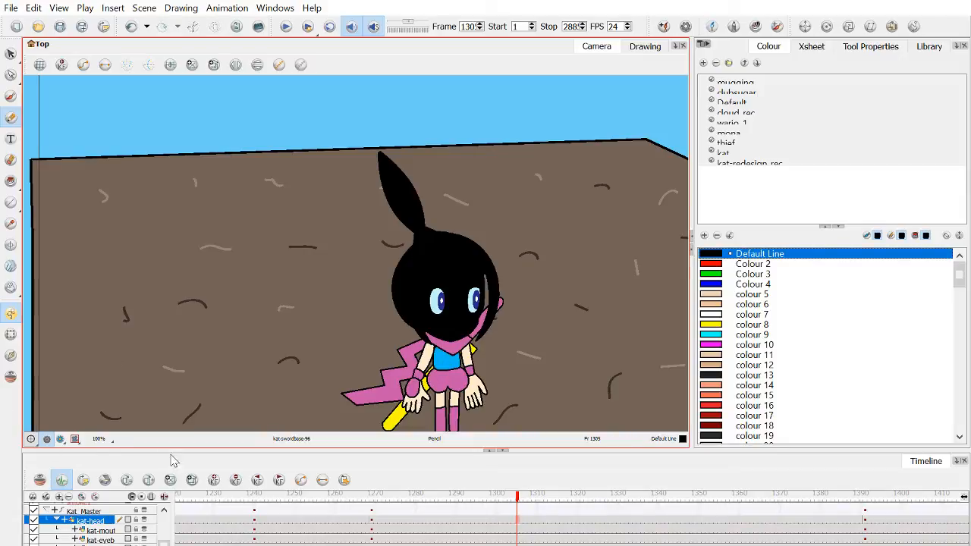
scroll(531, 336, "down", 2)
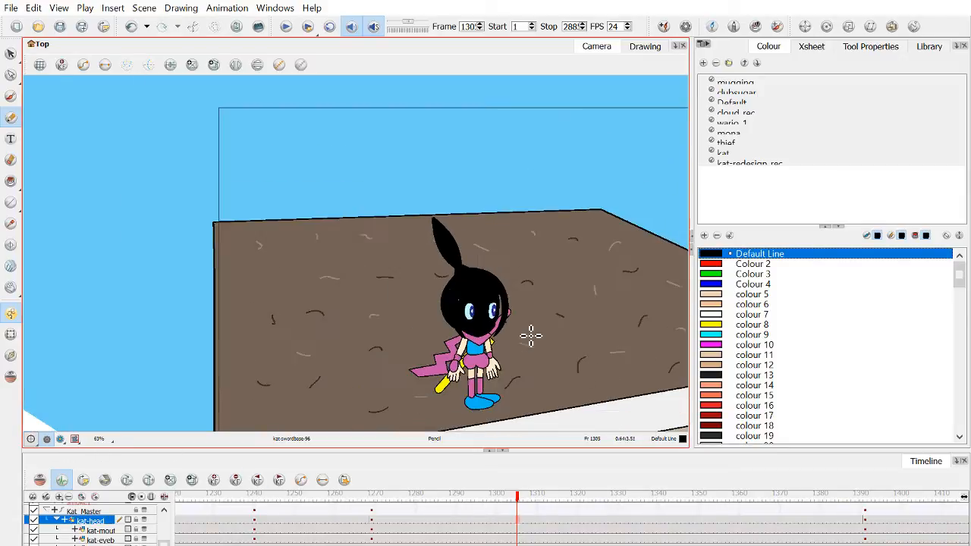
left_click_drag(507, 338, 299, 217)
scroll(315, 207, "down", 4)
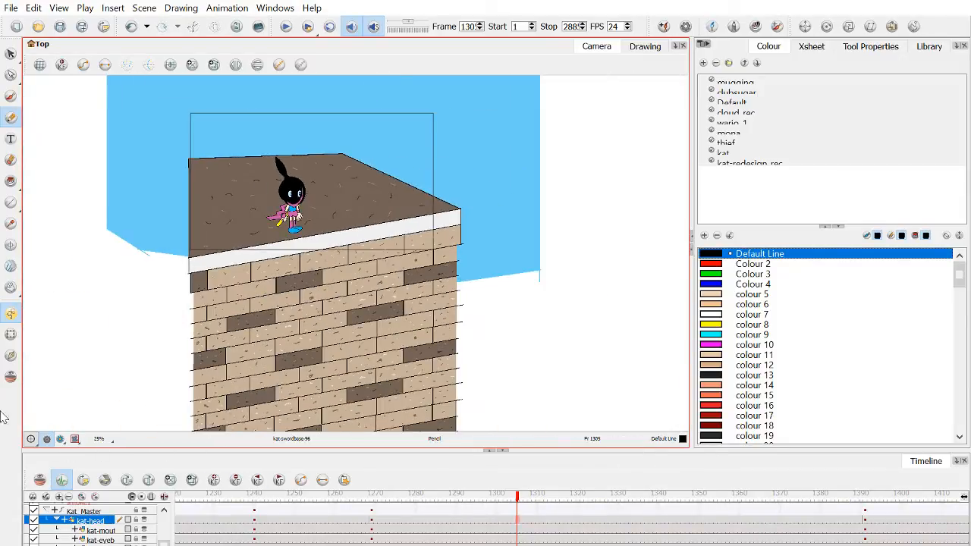
left_click(60, 439)
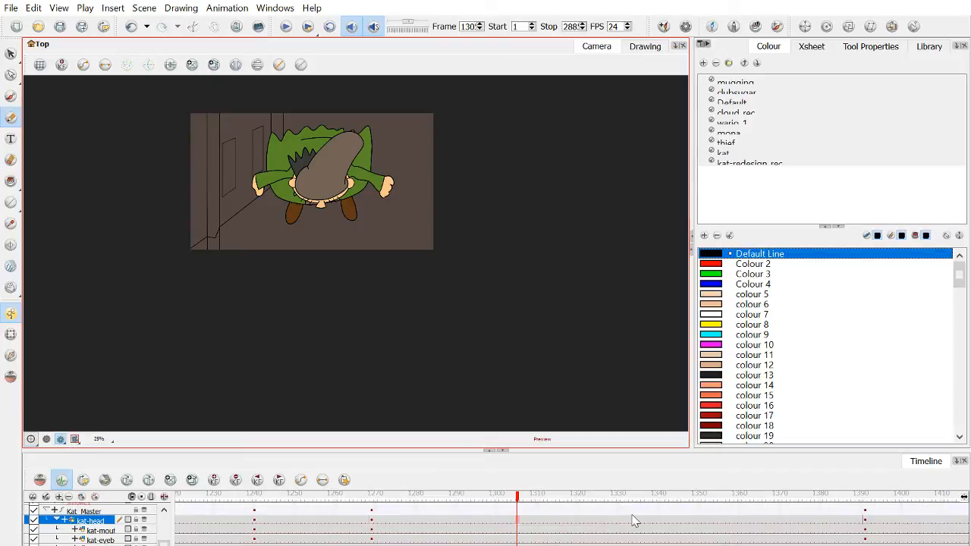
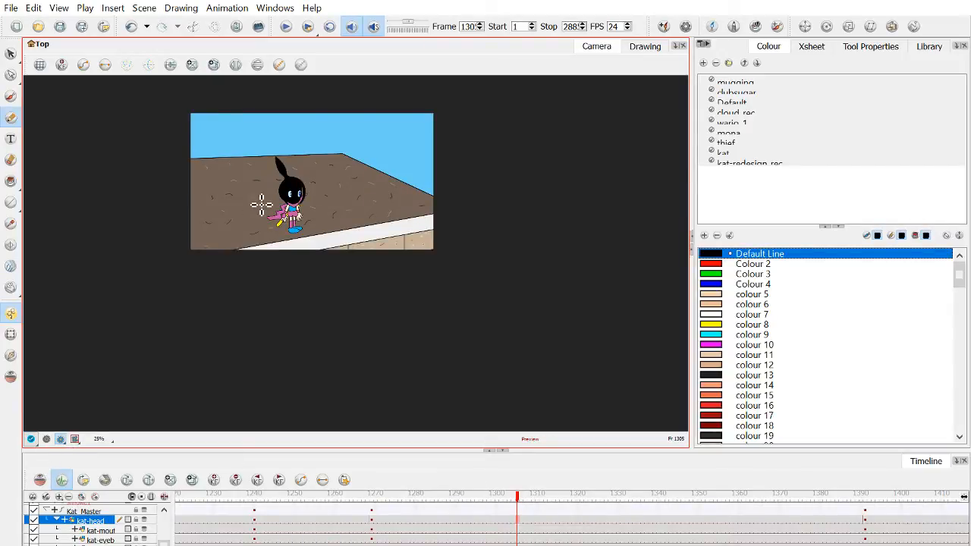
left_click(61, 439)
Rotate Kat's arm on the cape side outward from the shoulder and swing its forearm and hand in towards the hip.
key("a")
scroll(247, 292, "up", 5)
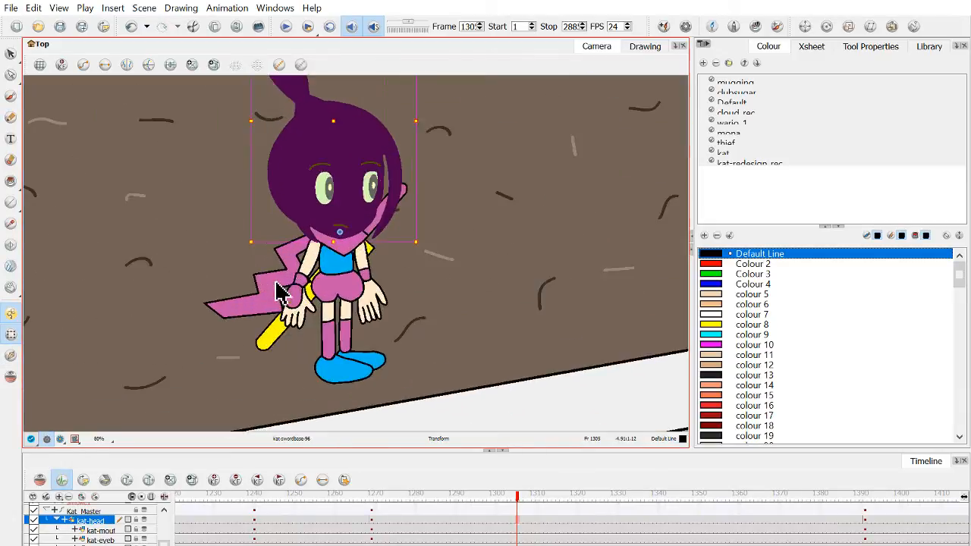
left_click(341, 258)
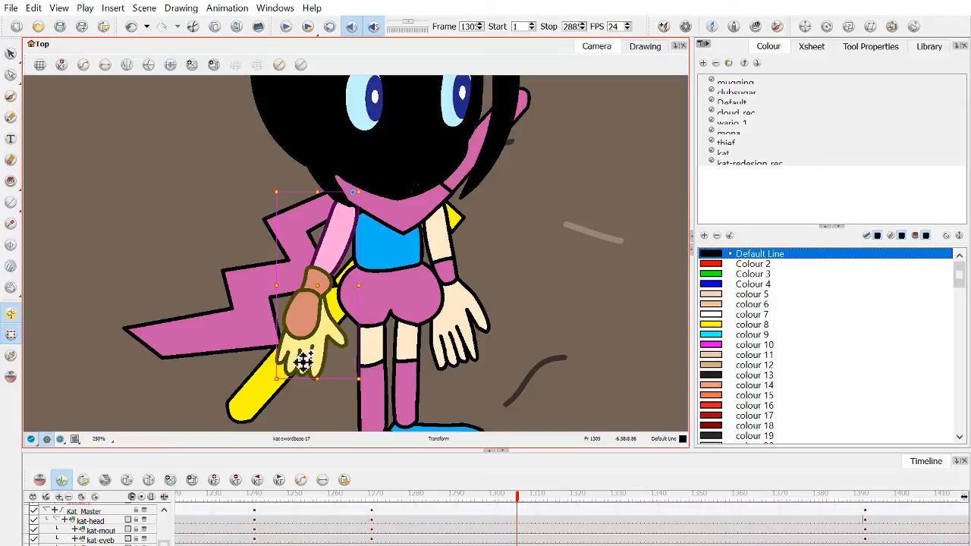
left_click_drag(282, 388, 219, 376)
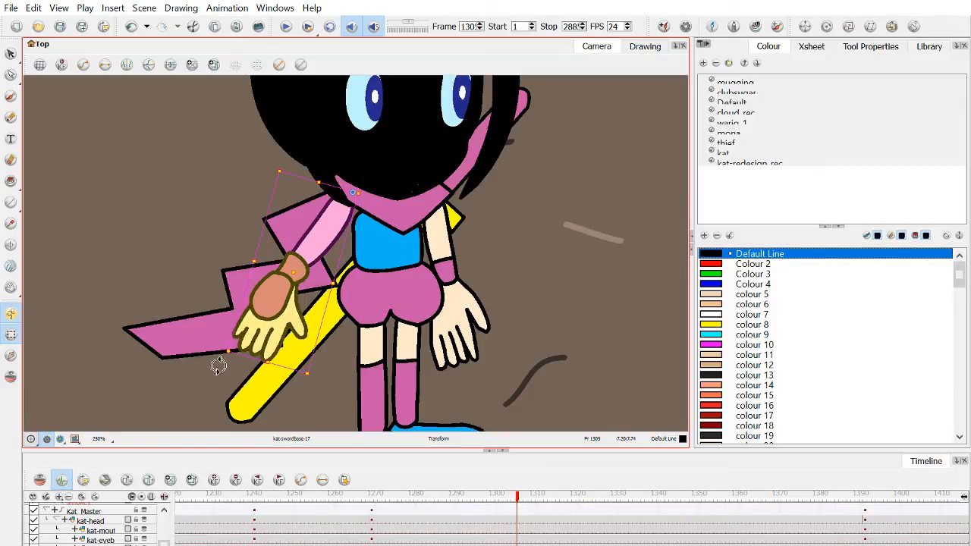
key("=")
left_click_drag(316, 391, 464, 305)
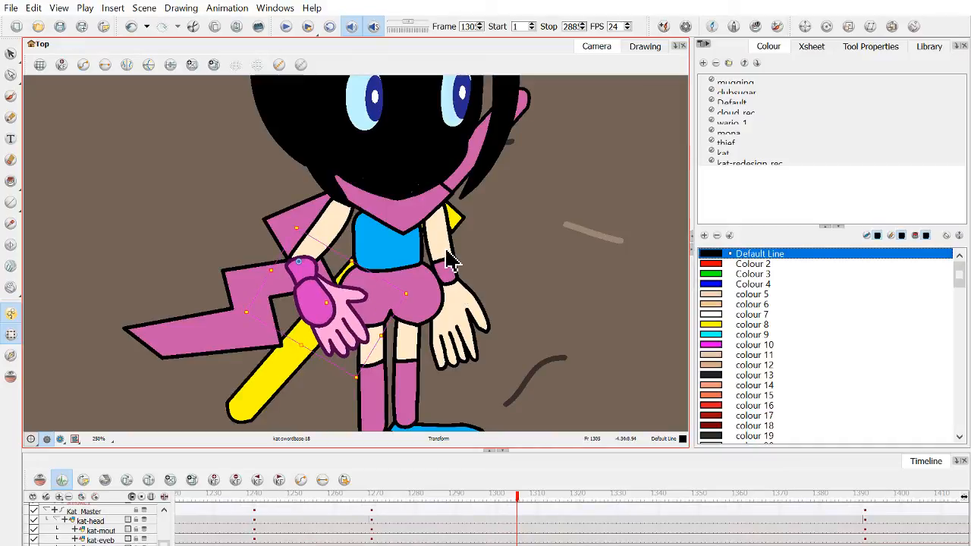
Rotate the other arm outward from the shoulder and turn its hand back in towards the body.
left_click(468, 291)
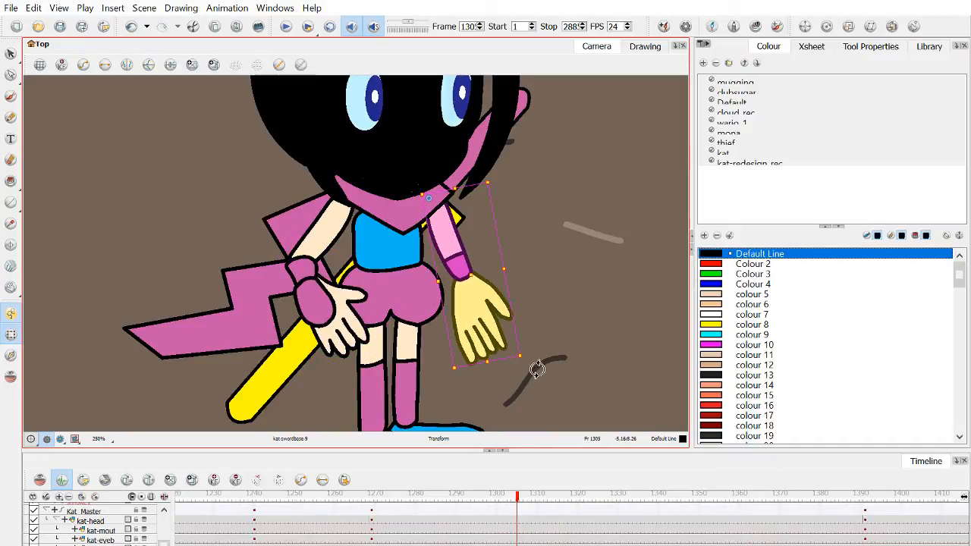
key("=")
left_click_drag(532, 377, 505, 387)
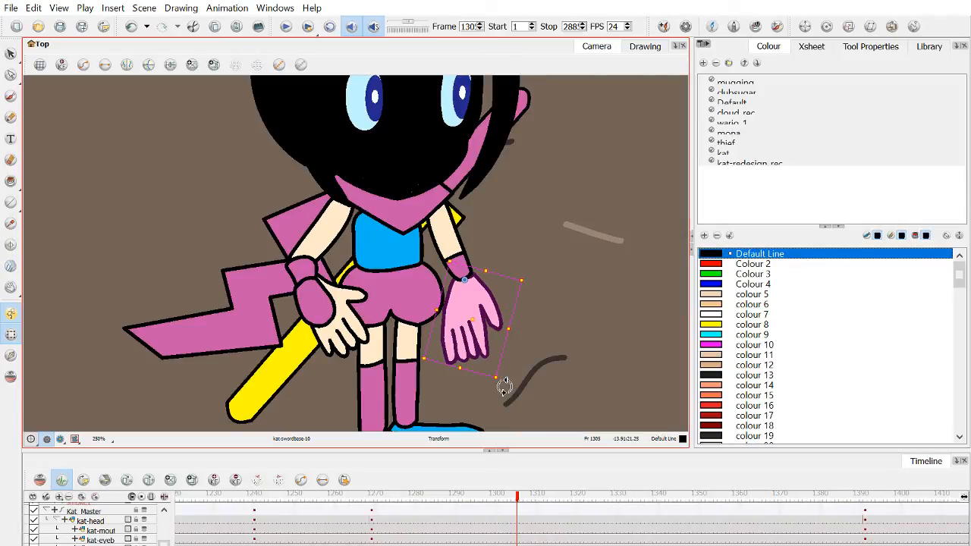
Duplicate the drawing of the hand away from the cape and flip the copy horizontally in the Drawing view.
left_click(861, 50)
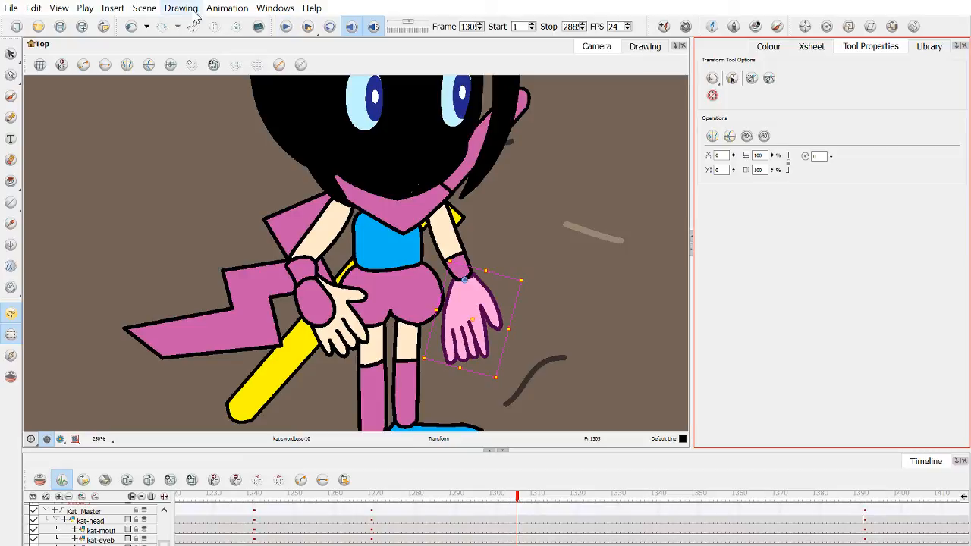
left_click(927, 47)
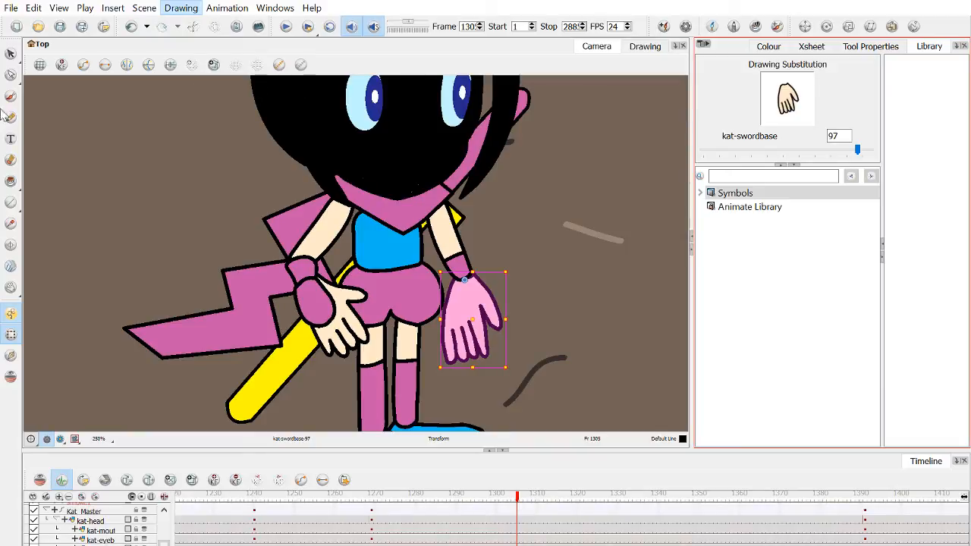
left_click(645, 46)
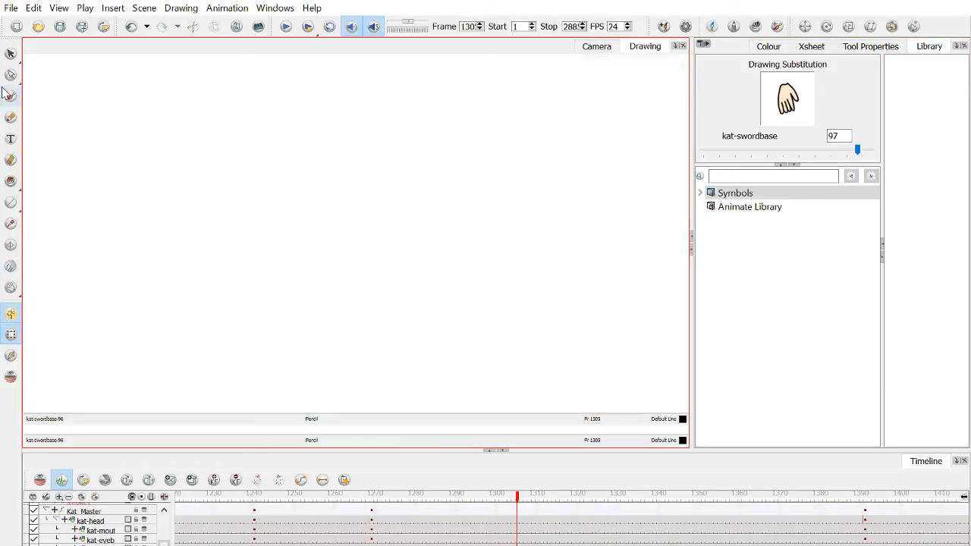
left_click(11, 53)
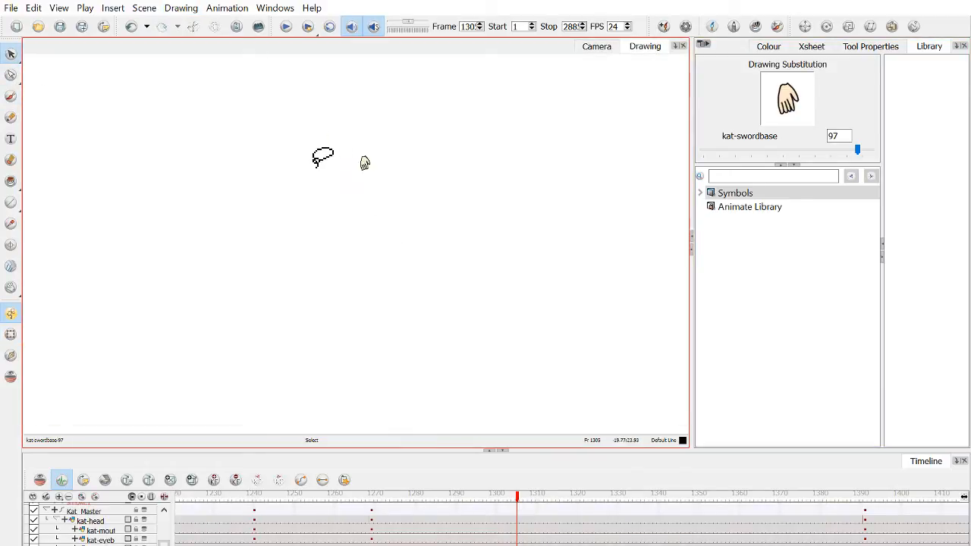
mouse_move(346, 153)
left_mouse_down()
mouse_move(447, 228)
mouse_move(351, 241)
left_mouse_up()
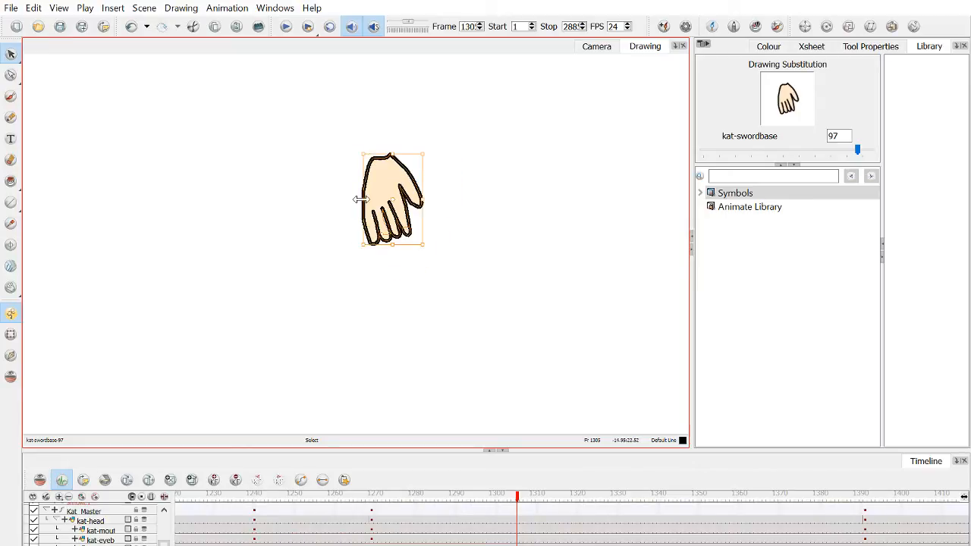
left_click_drag(363, 200, 404, 199)
key("ctrl+z")
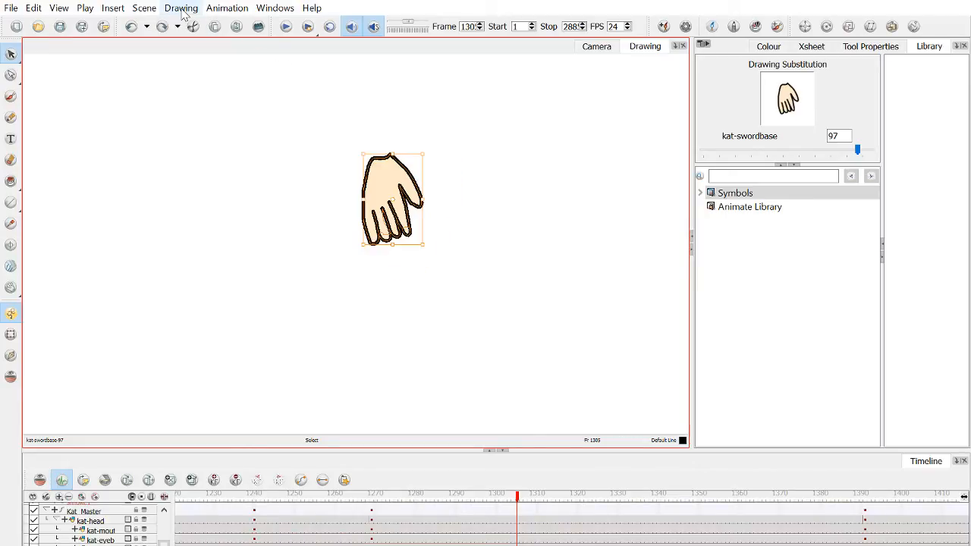
left_click(500, 77)
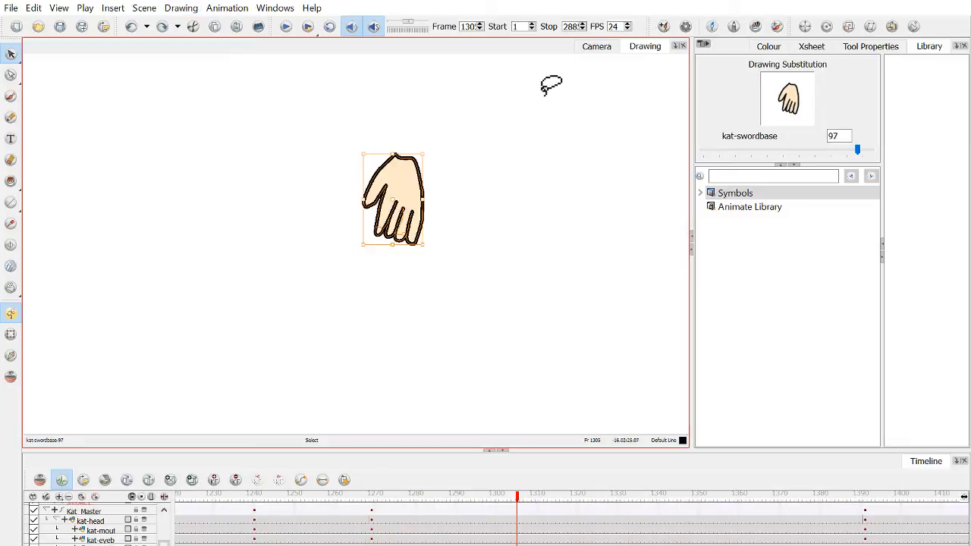
Paint the flipped hand solid black, including the leftover slivers between the fingers and at the fingertips.
left_click(11, 180)
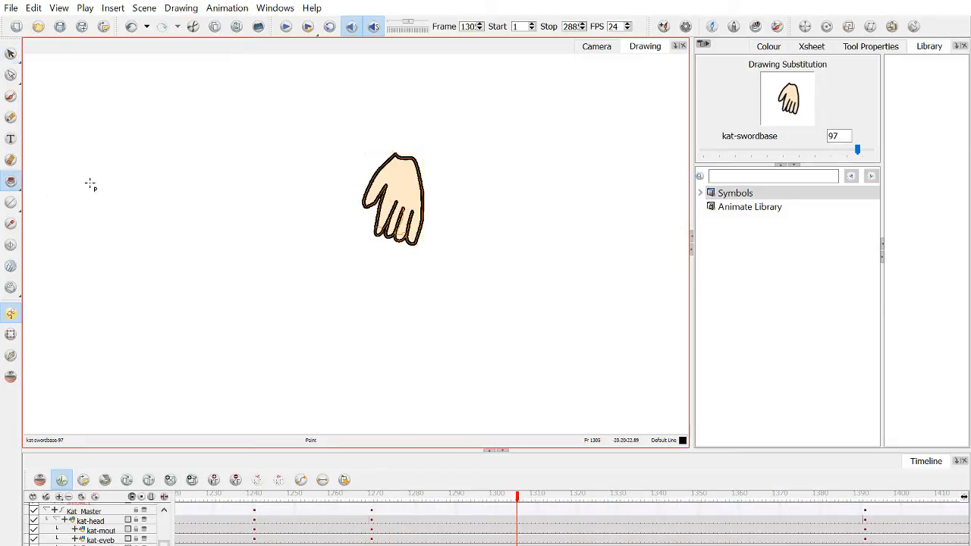
left_click(391, 194)
scroll(395, 216, "up", 5)
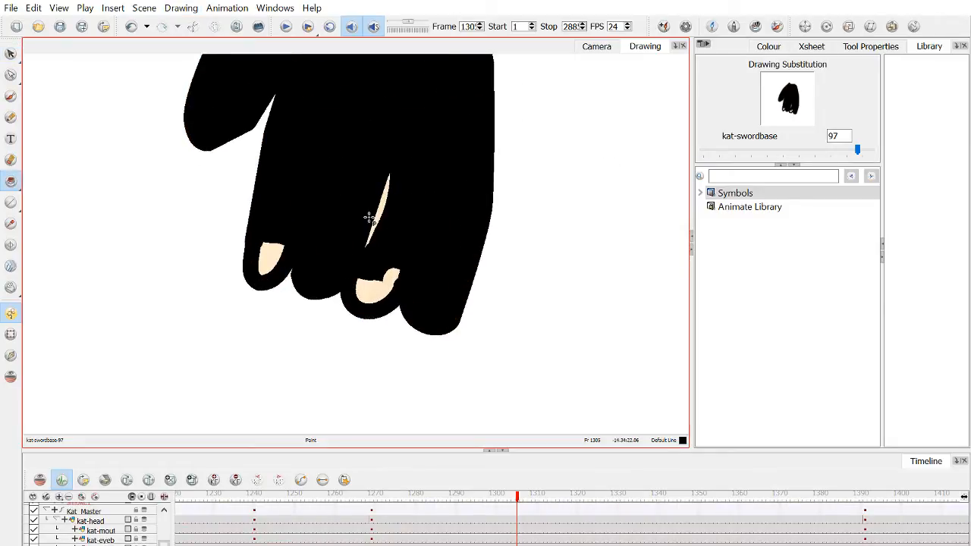
left_click(377, 211)
left_click(370, 285)
left_click(271, 259)
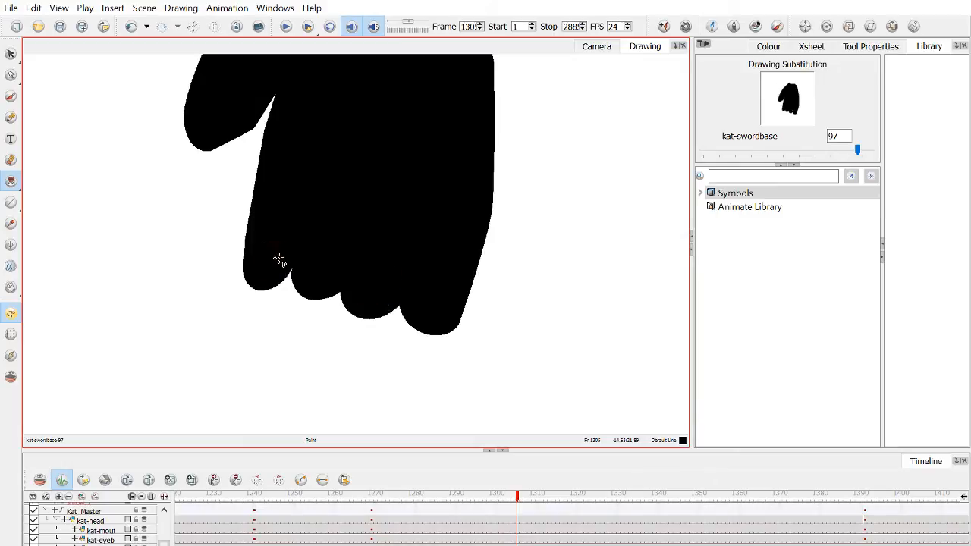
Return to the Camera view and move the blackened hand in towards the body, under its wrist.
left_click(597, 46)
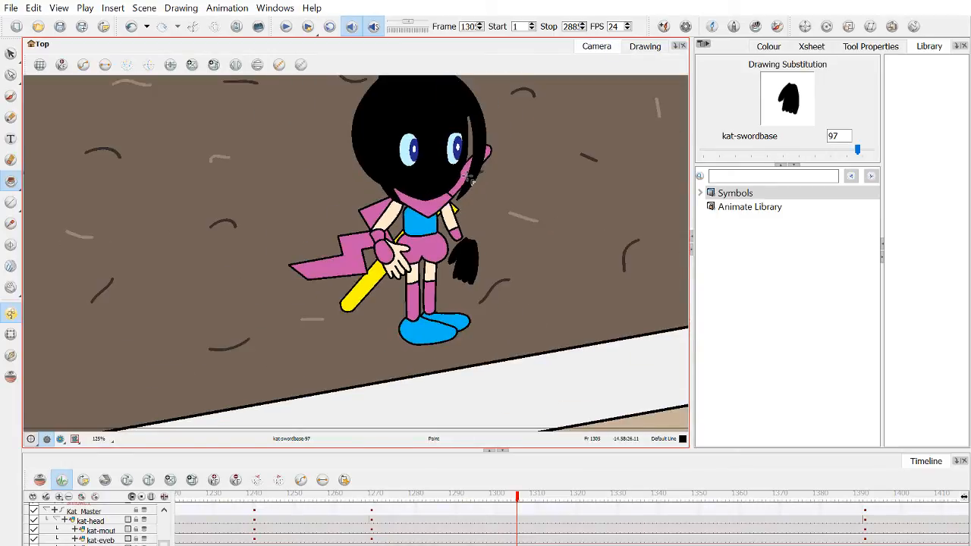
scroll(457, 227, "up", 3)
left_click(11, 335)
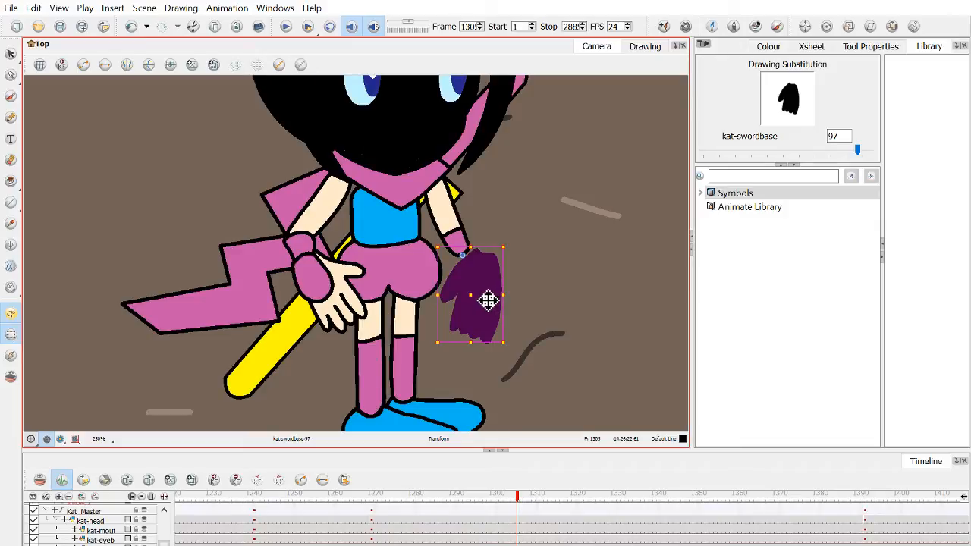
left_click_drag(488, 301, 470, 299)
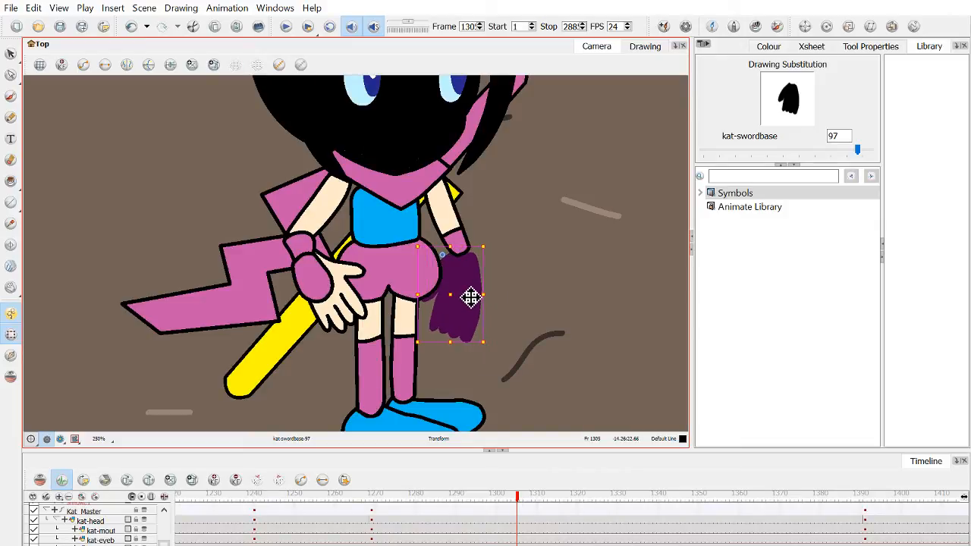
Duplicate the drawing of Kat's arm away from the cape at frame 1269.
left_click(469, 239)
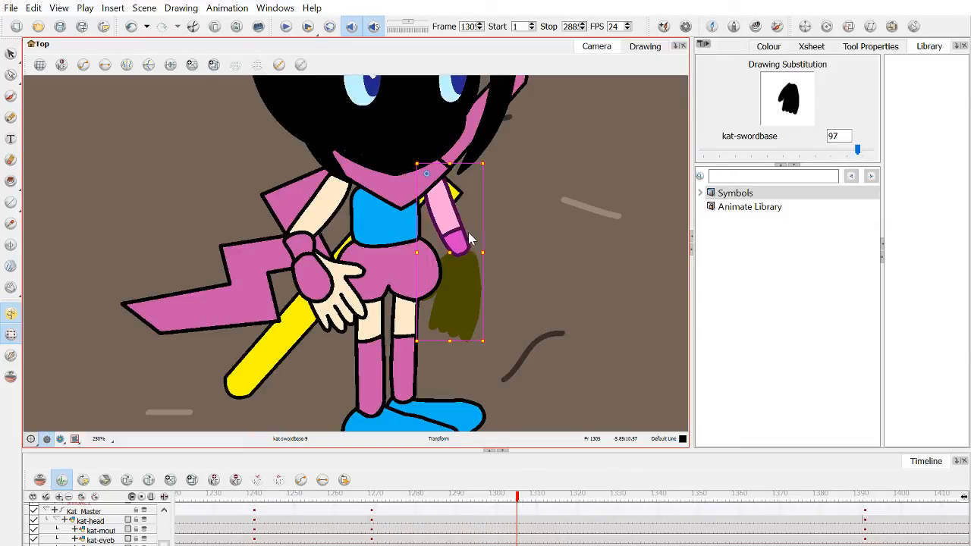
left_click(371, 499)
left_click_drag(369, 497, 372, 501)
scroll(381, 308, "down", 10)
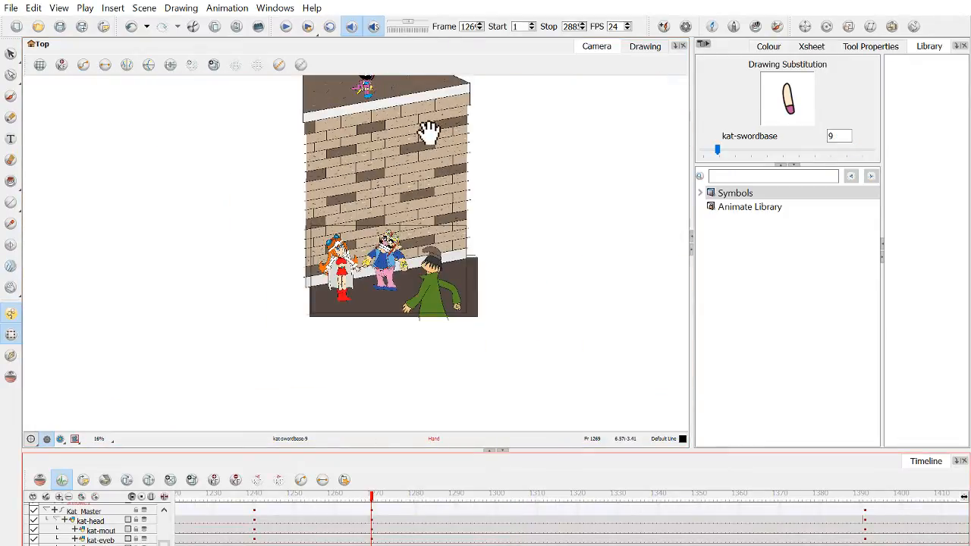
left_click_drag(428, 133, 444, 336)
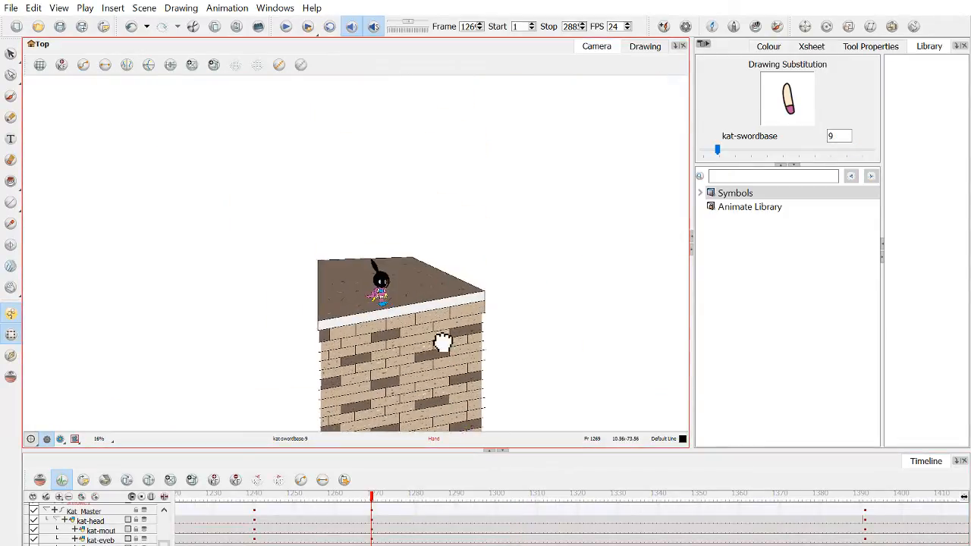
scroll(407, 318, "up", 3)
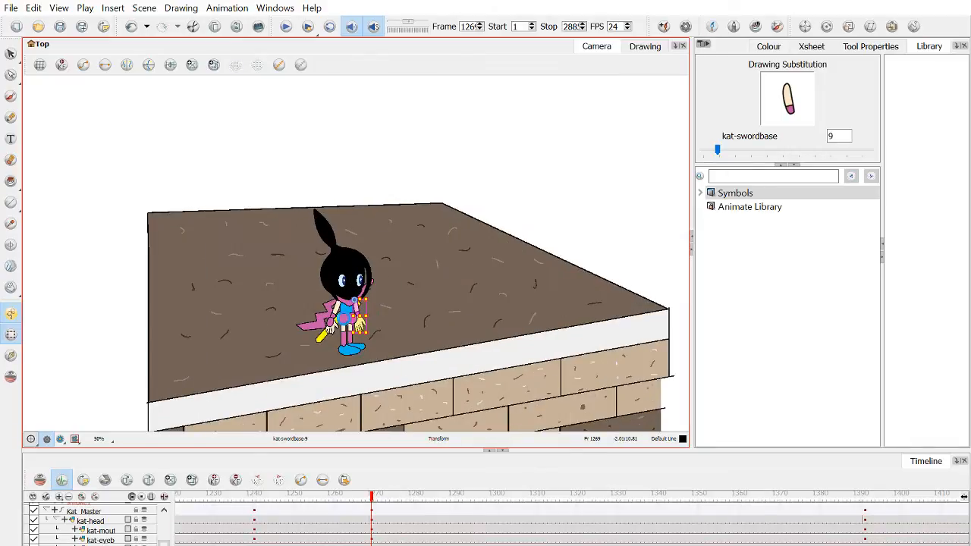
scroll(348, 322, "up", 6)
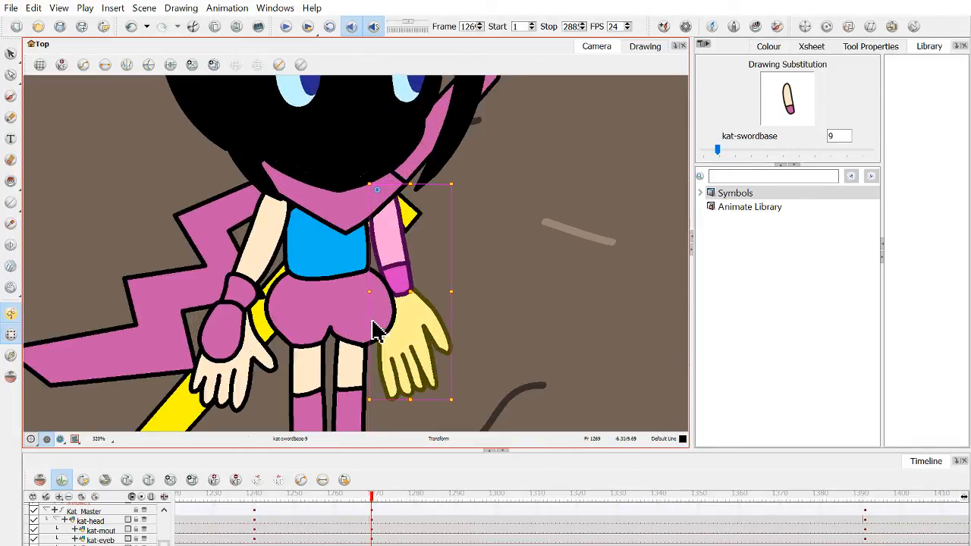
left_click(178, 13)
left_click(192, 127)
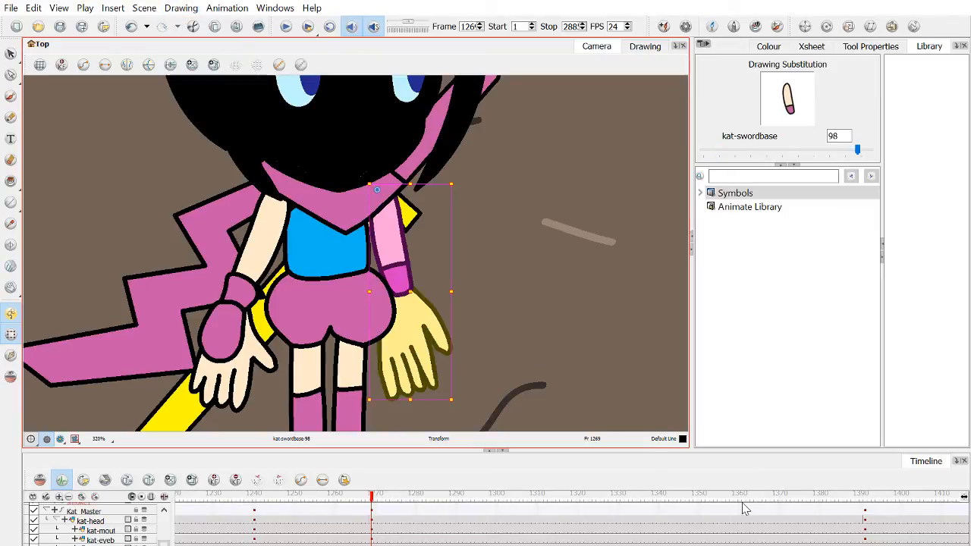
Examine the head, eyebrow and pupil layers and their keyframes at frames 1269 and 1391, widening the layer name column.
left_click(371, 531)
key("b")
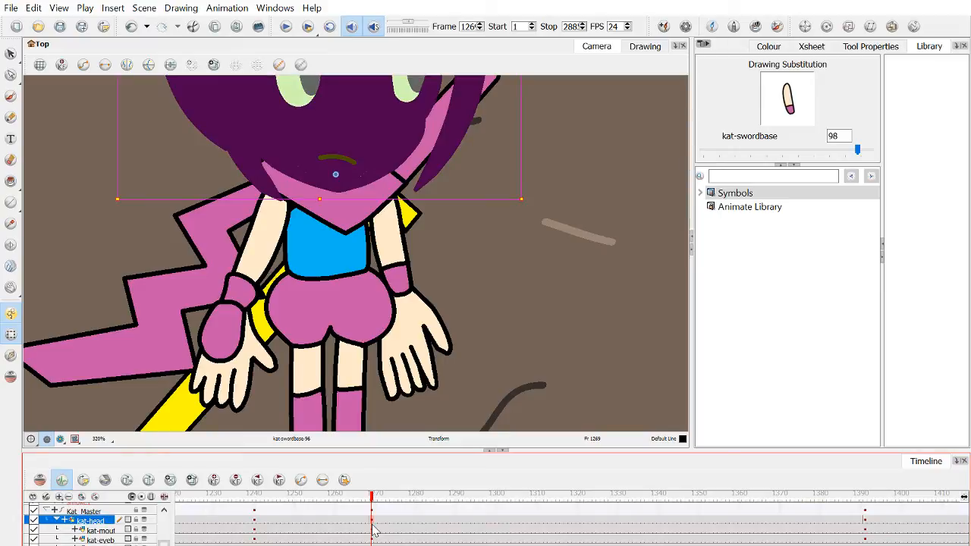
left_click(372, 539)
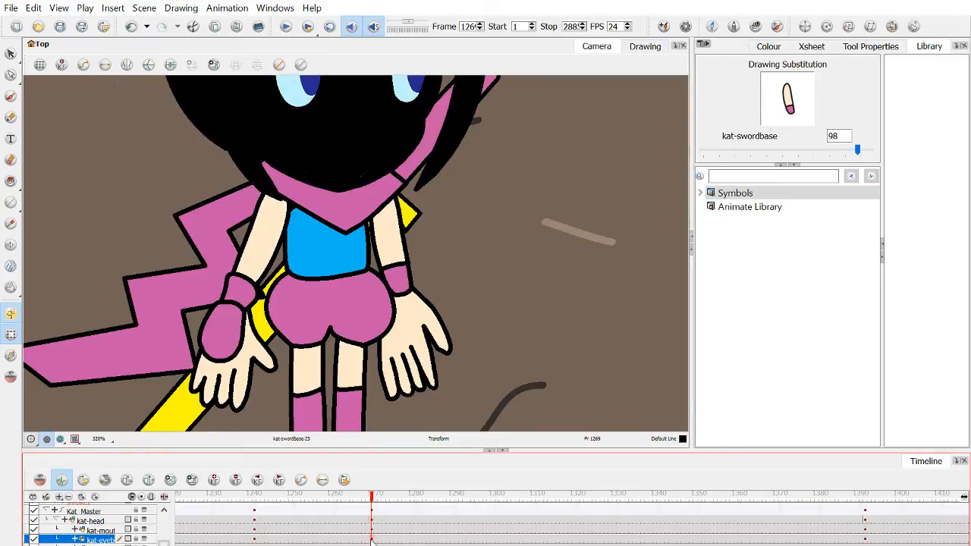
left_click(864, 540)
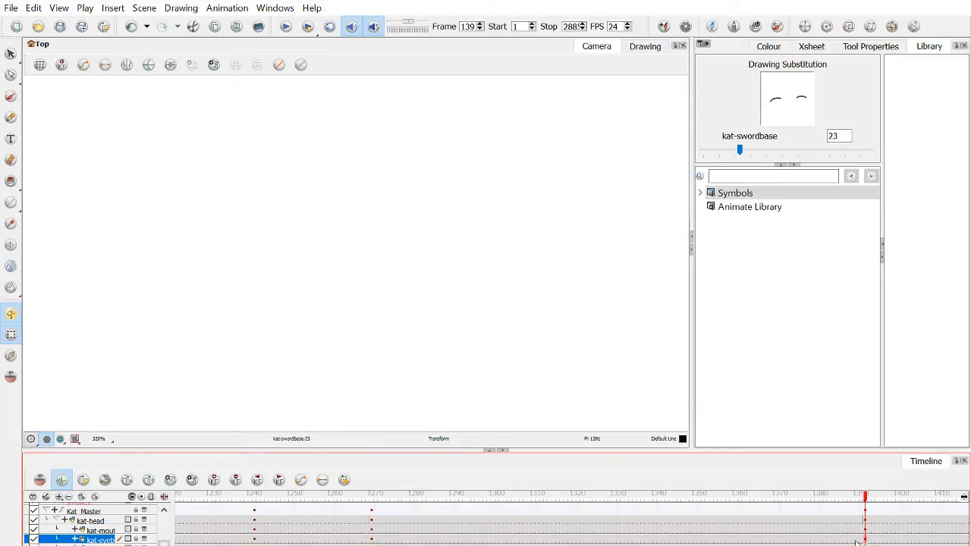
left_click(372, 539)
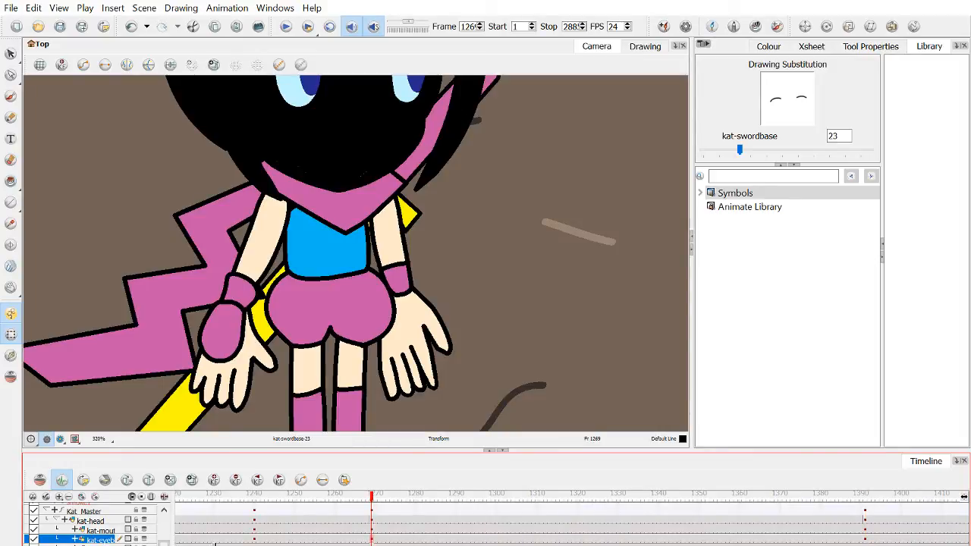
left_click_drag(215, 544, 219, 544)
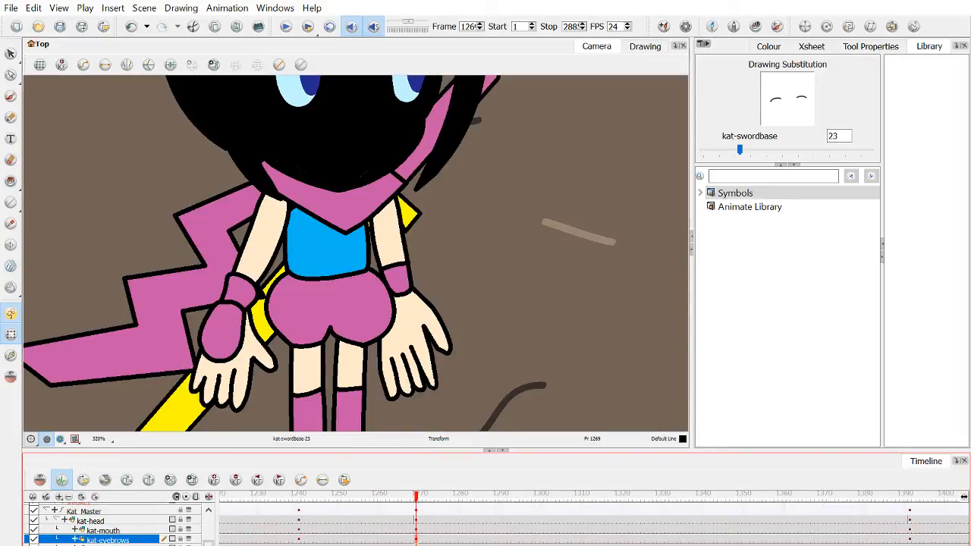
left_click(108, 545)
scroll(108, 532, "down", 2)
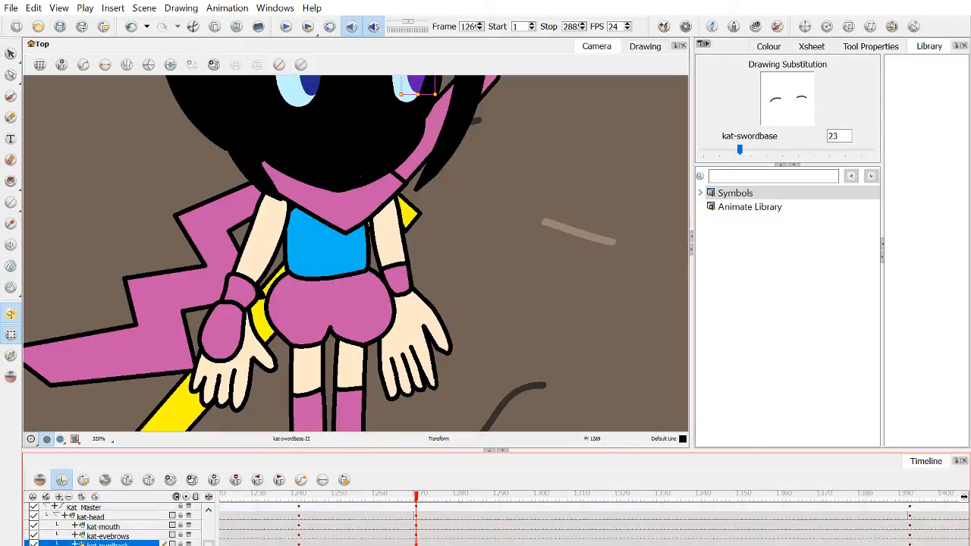
scroll(107, 532, "down", 1)
left_click(108, 545)
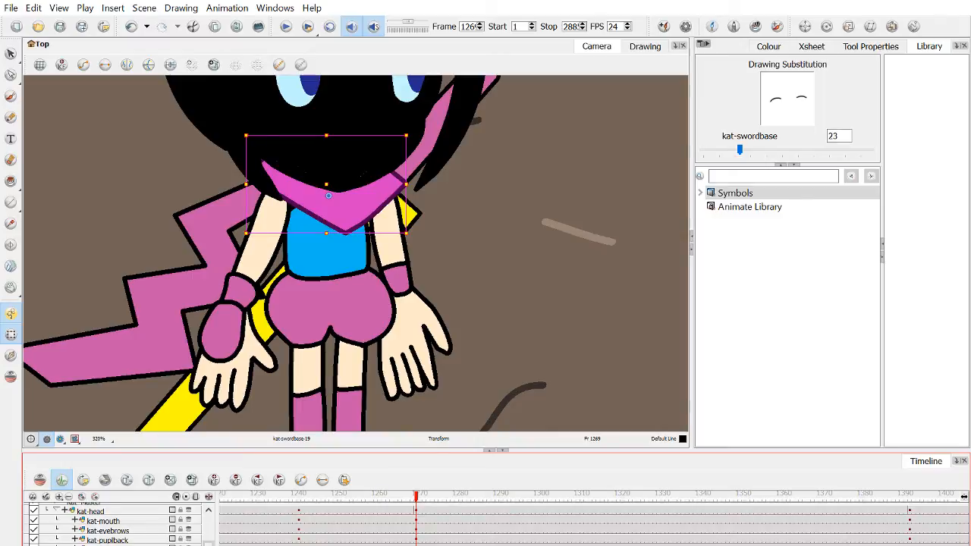
Duplicate the front scarf drawing at frame 1269, restore drawing 19 at frame 1391 and return to frame 1269.
key("Return")
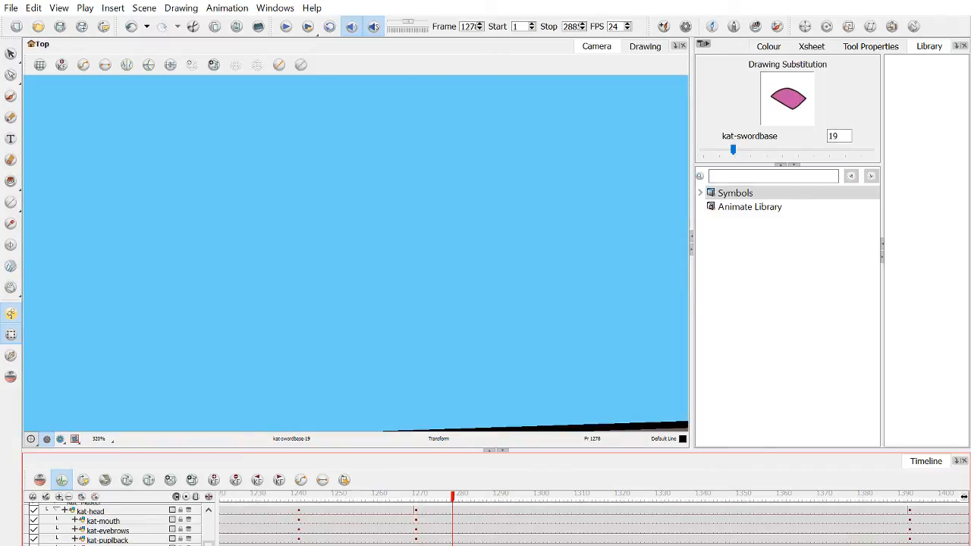
left_click(374, 27)
left_click(351, 27)
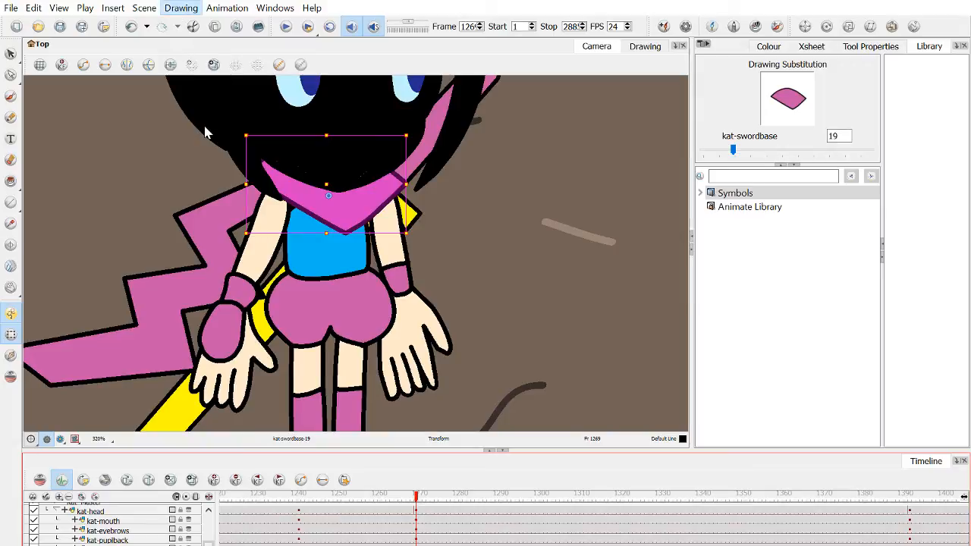
key("apostrophe")
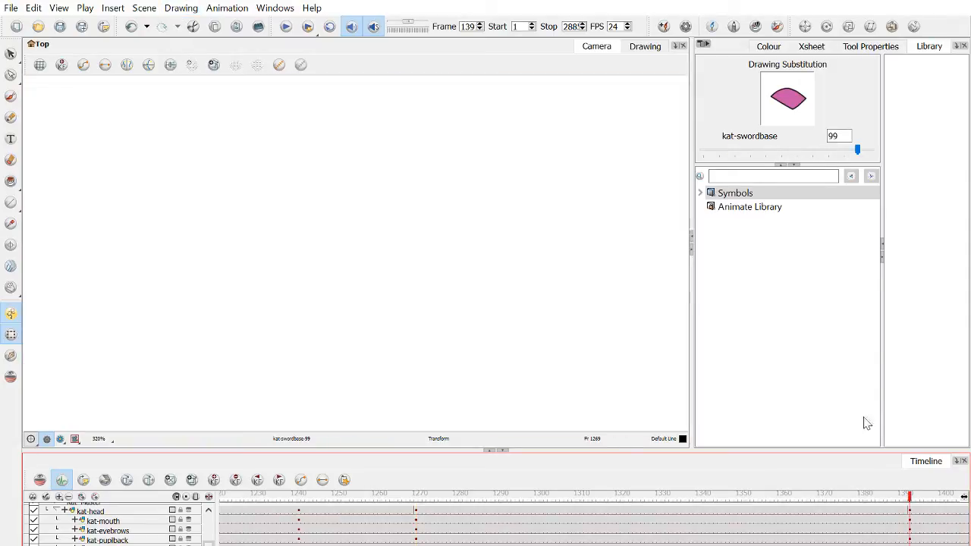
mouse_move(854, 155)
left_mouse_down()
mouse_move(720, 153)
mouse_move(733, 150)
left_mouse_up()
left_click(416, 496)
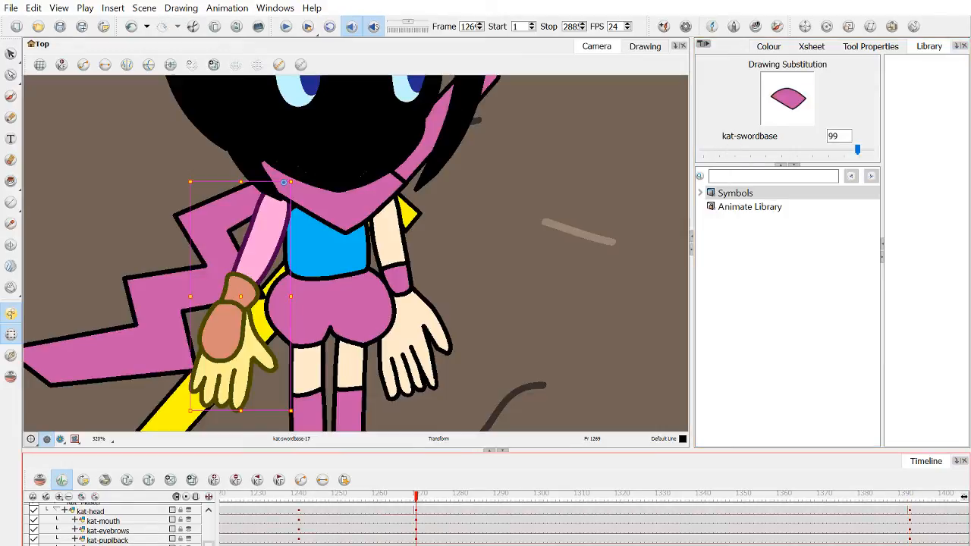
Look through the face layers and step through the frames around 1269 with the cape-side arm selected.
scroll(144, 520, "down", 2)
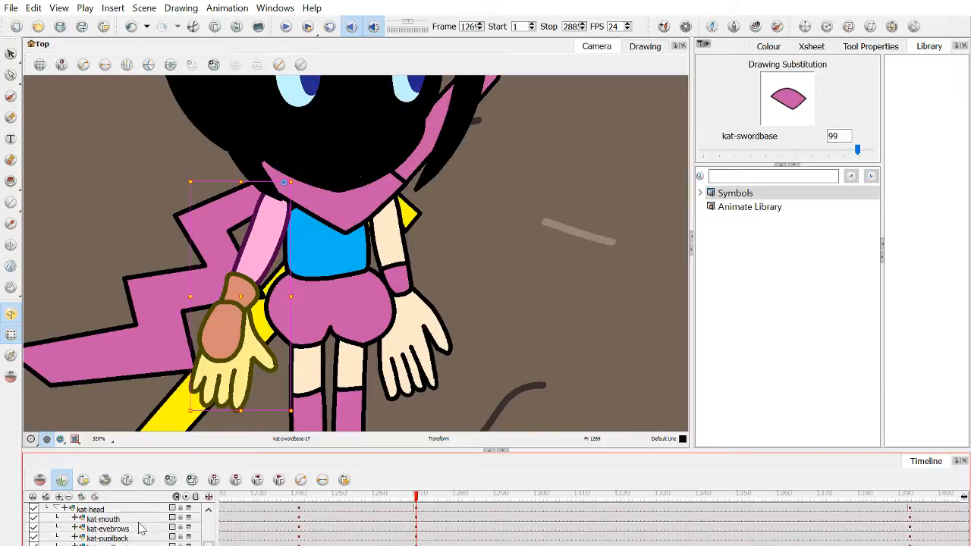
scroll(149, 521, "down", 2)
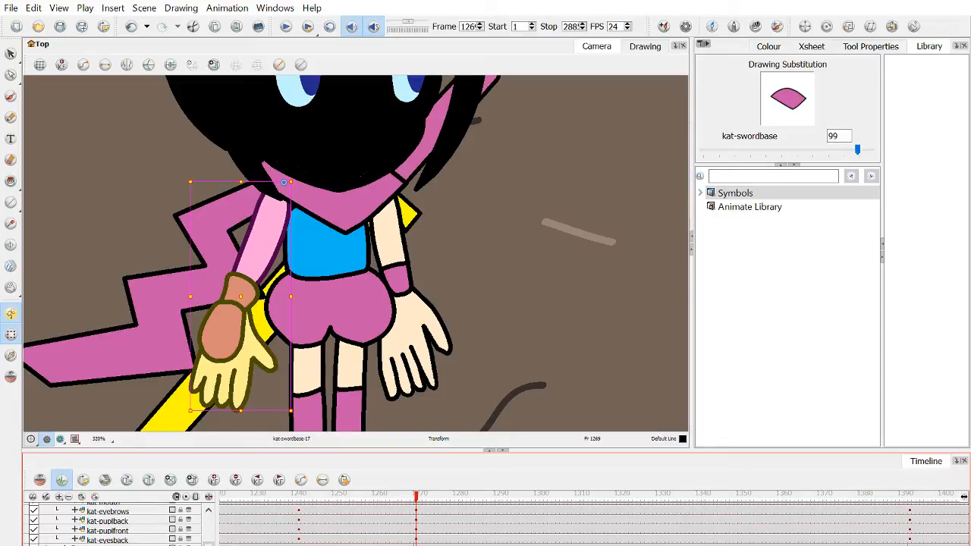
key("comma")
key("comma")
key("comma")
key("comma")
key("comma")
key("period")
key("period")
key("period")
key("period")
key("period")
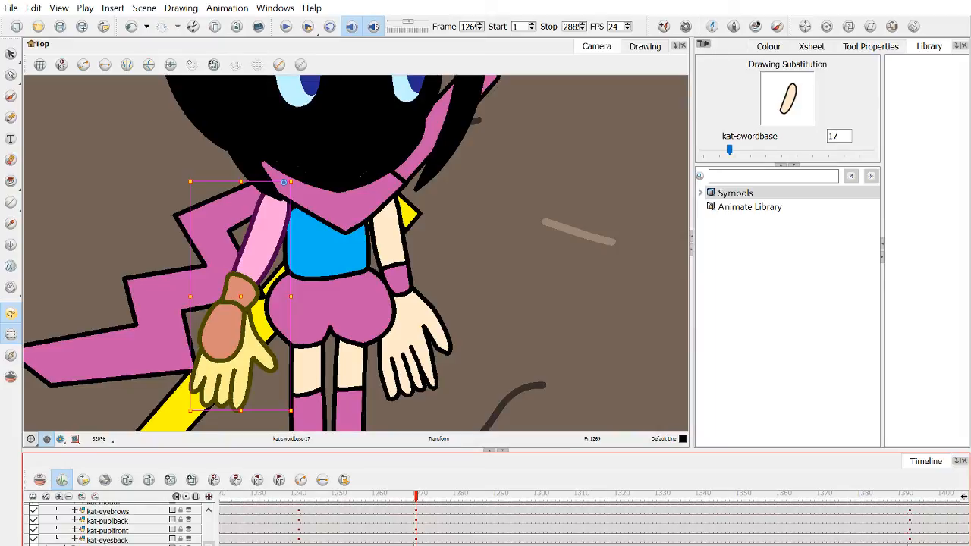
key("period")
key("comma")
Duplicate the cape-side upper arm drawing at frame 1269, restore drawing 17 at frame 1391 and return to frame 1269.
left_click(194, 128)
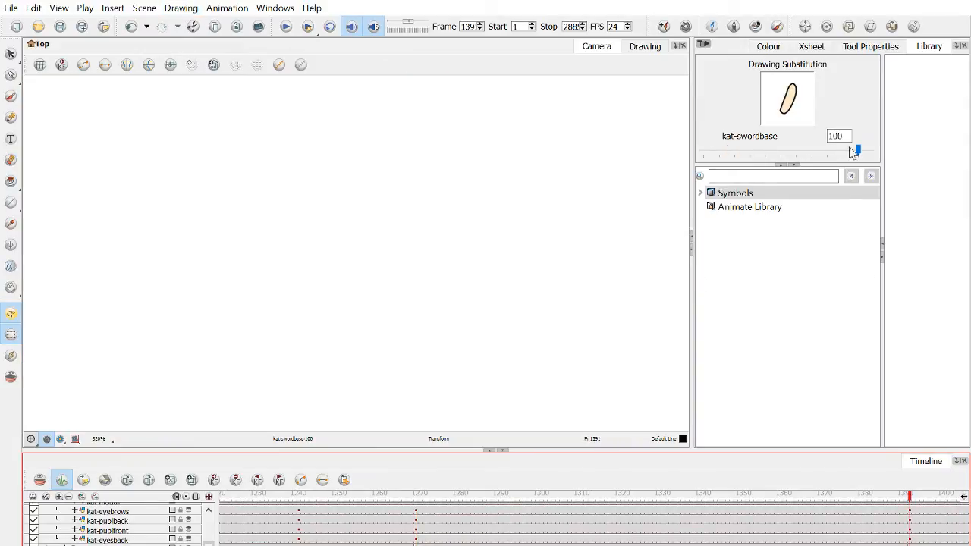
left_click_drag(858, 150, 730, 155)
left_click(415, 495)
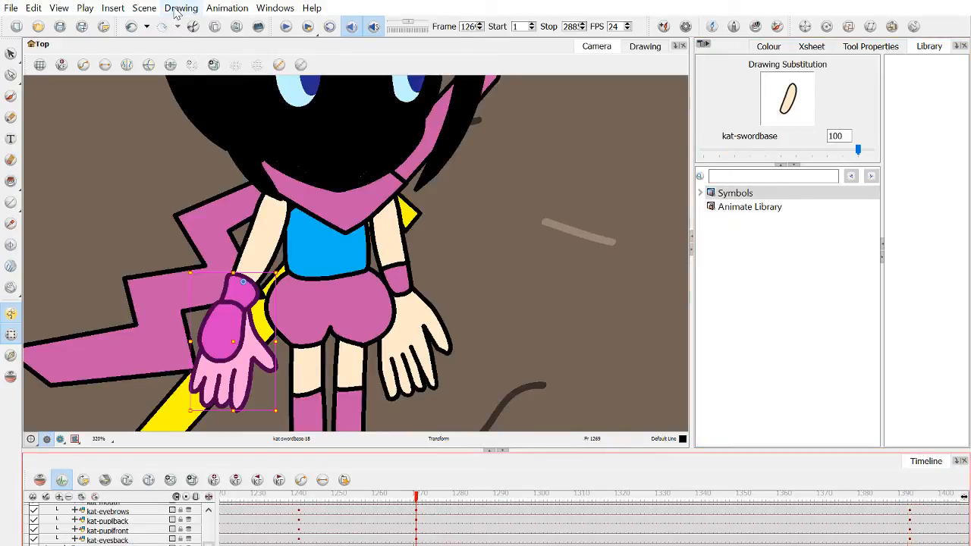
Duplicate the cape-side gloved hand drawing at frame 1269, restore drawing 18 at frame 1391 and return to frame 1269.
key("bracketright")
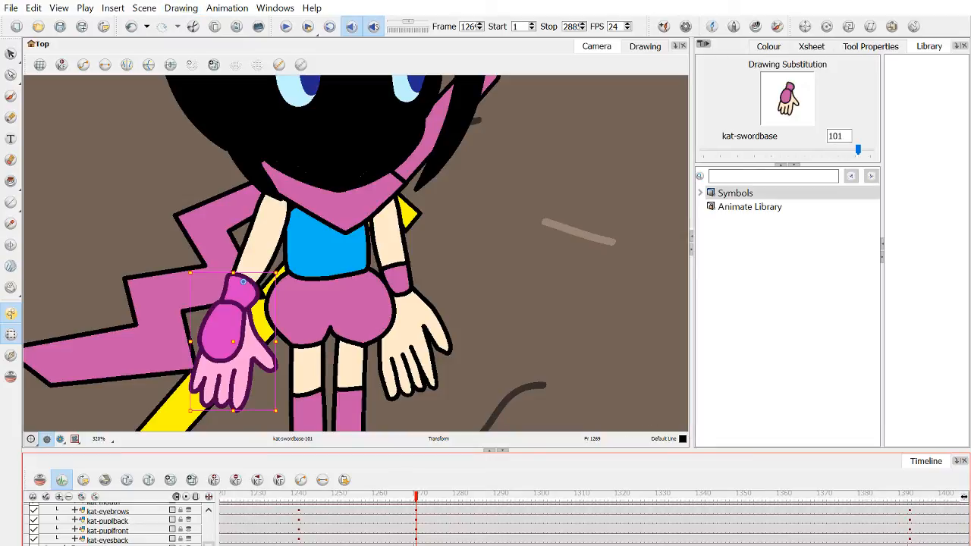
key("apostrophe")
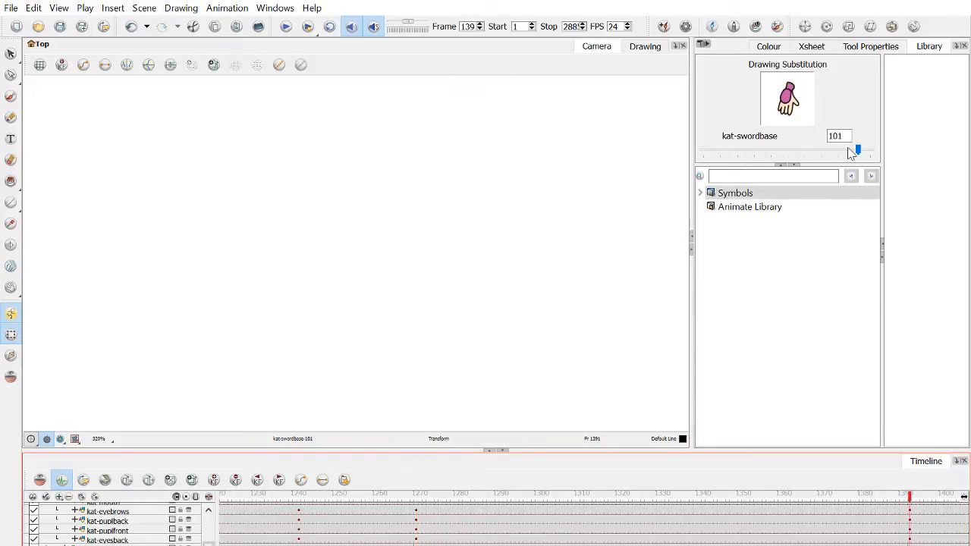
left_click_drag(857, 150, 733, 155)
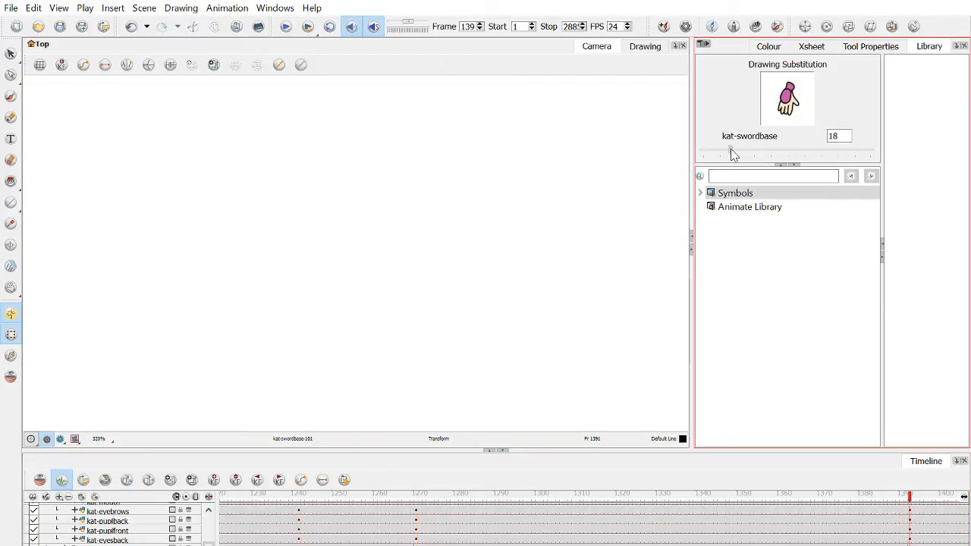
left_click(412, 496)
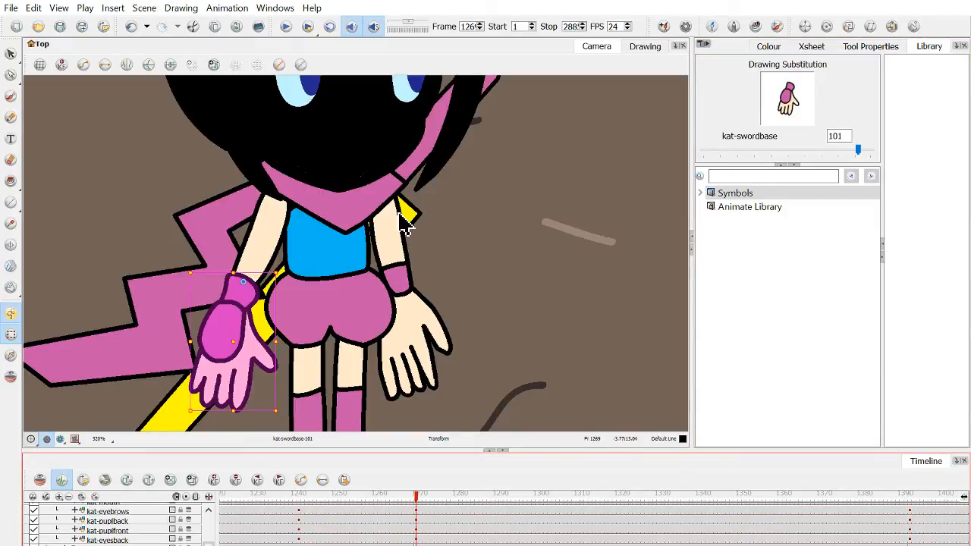
Duplicate the blue torso drawing at frame 1269, restore drawing 16 at frame 1391 and return to frame 1269.
scroll(350, 180, "down", 1)
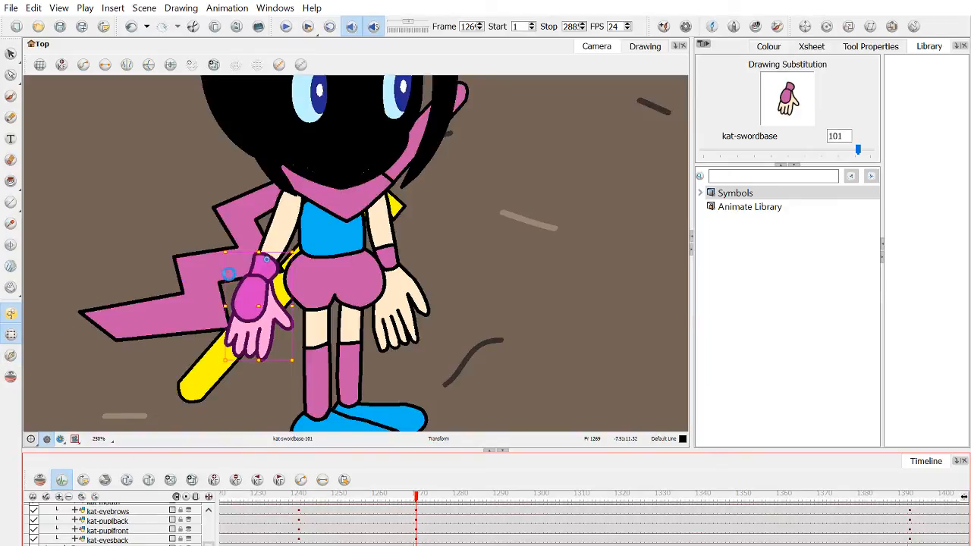
scroll(322, 228, "up", 2)
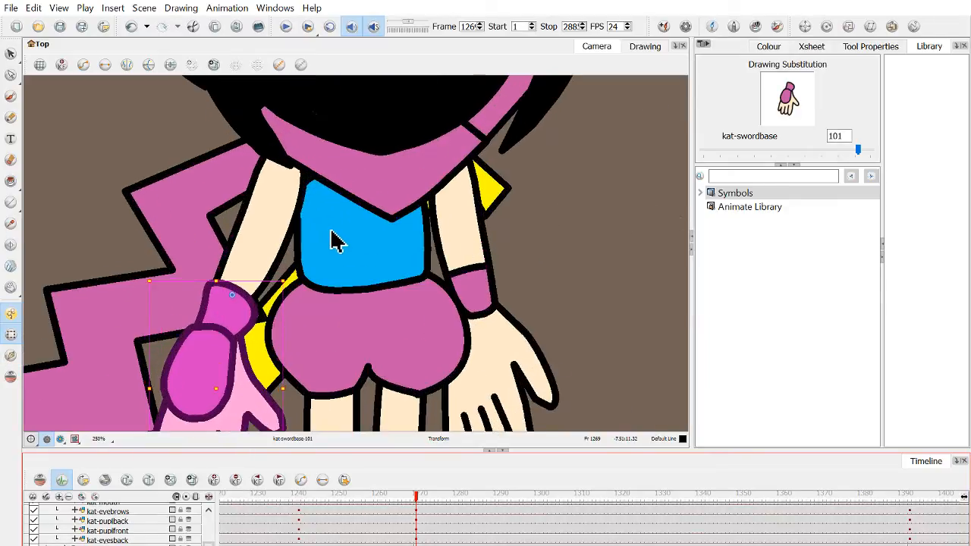
left_click(338, 241)
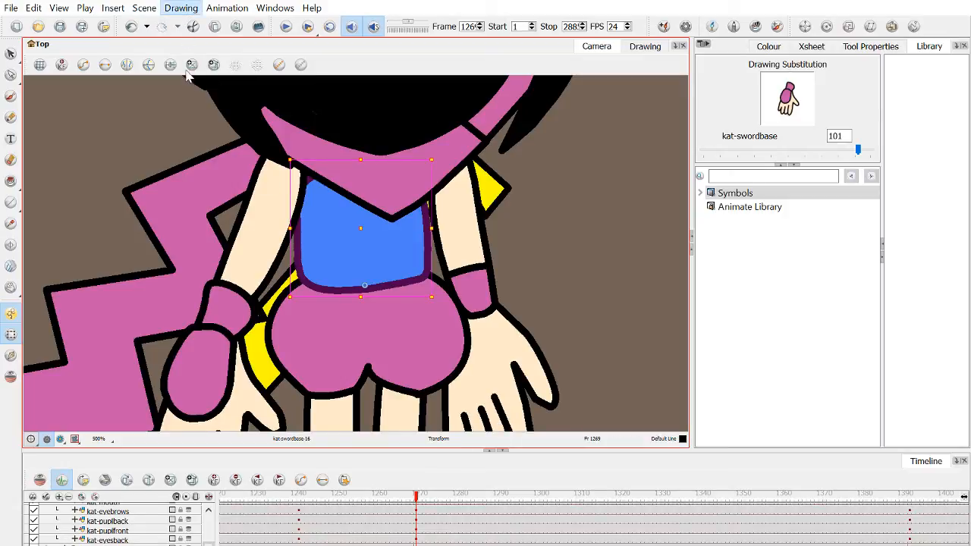
left_click_drag(416, 496, 416, 495)
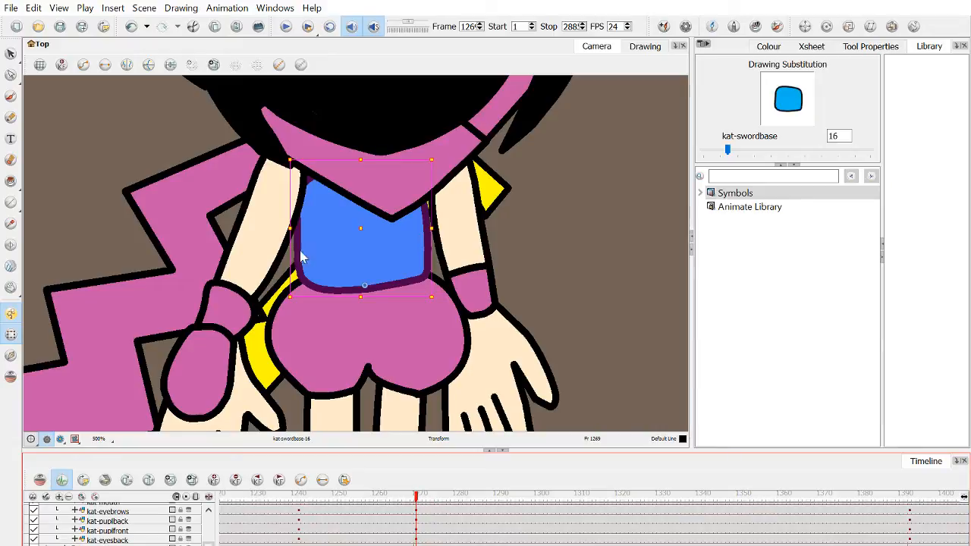
left_click(218, 141)
left_click(909, 496)
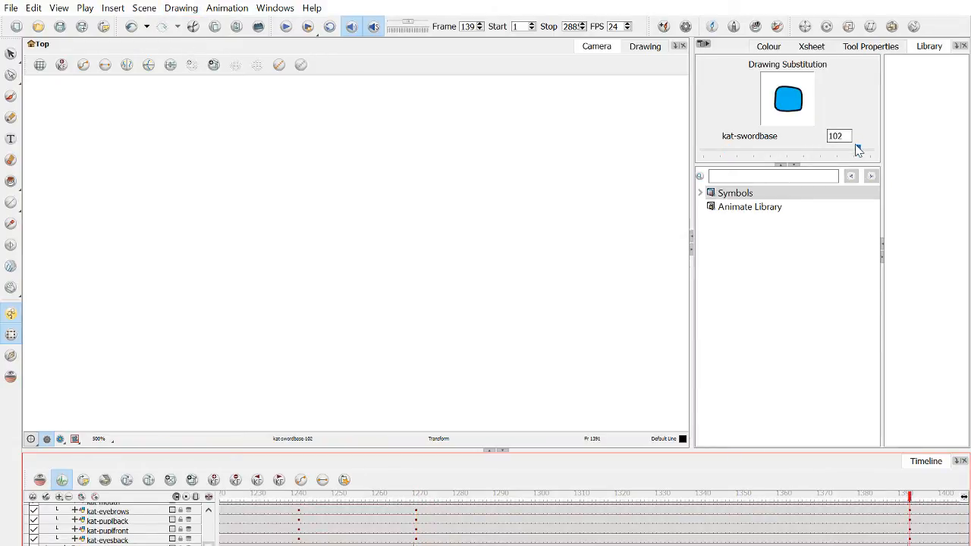
left_click_drag(857, 149, 734, 149)
left_click_drag(857, 149, 729, 155)
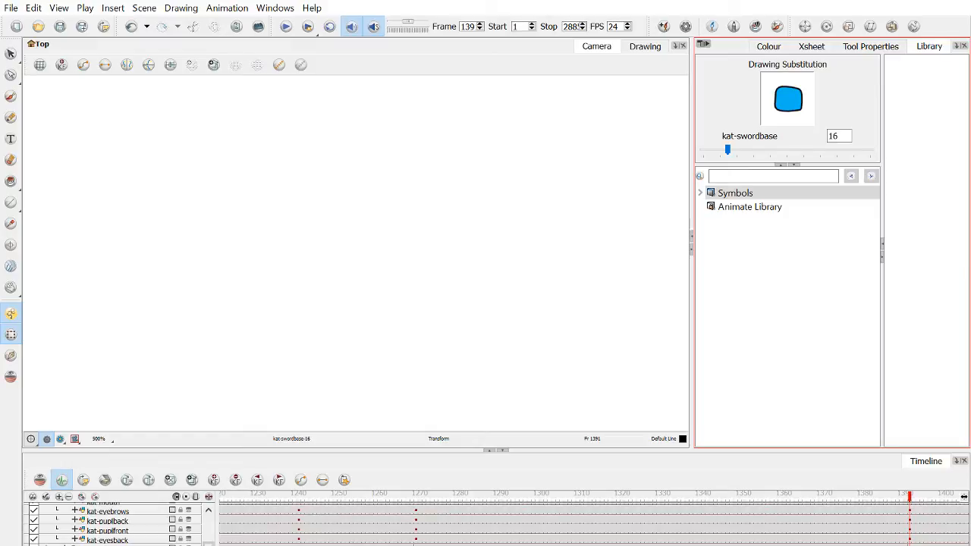
left_click(415, 496)
Duplicate the kat-legfront drawing at frame 1269 and restore drawing 15 at frame 1390.
scroll(561, 545, "down", 5)
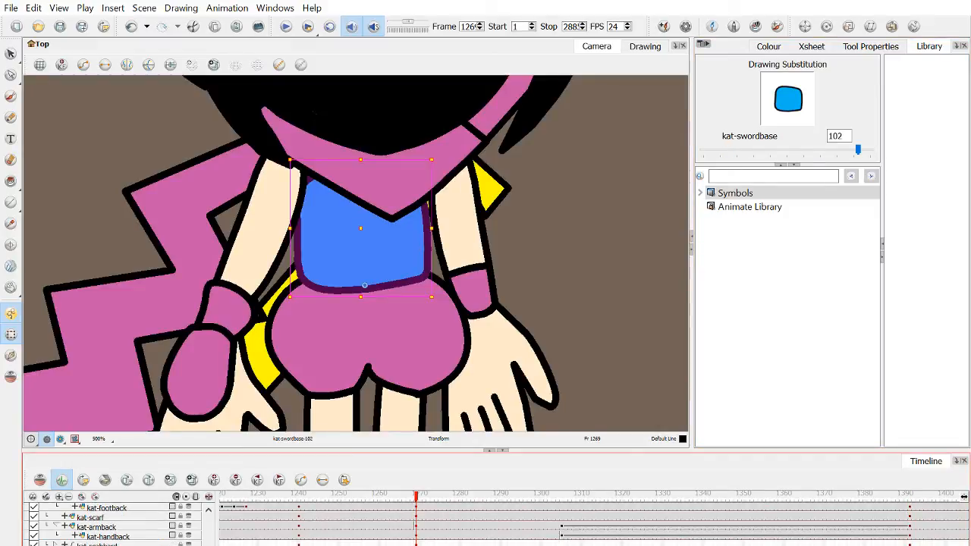
scroll(562, 545, "up", 1)
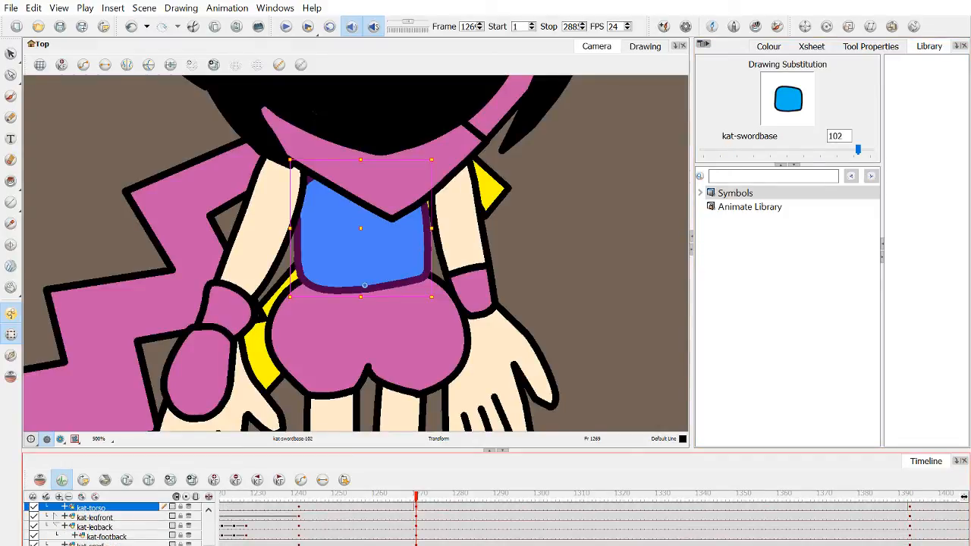
left_click(420, 518)
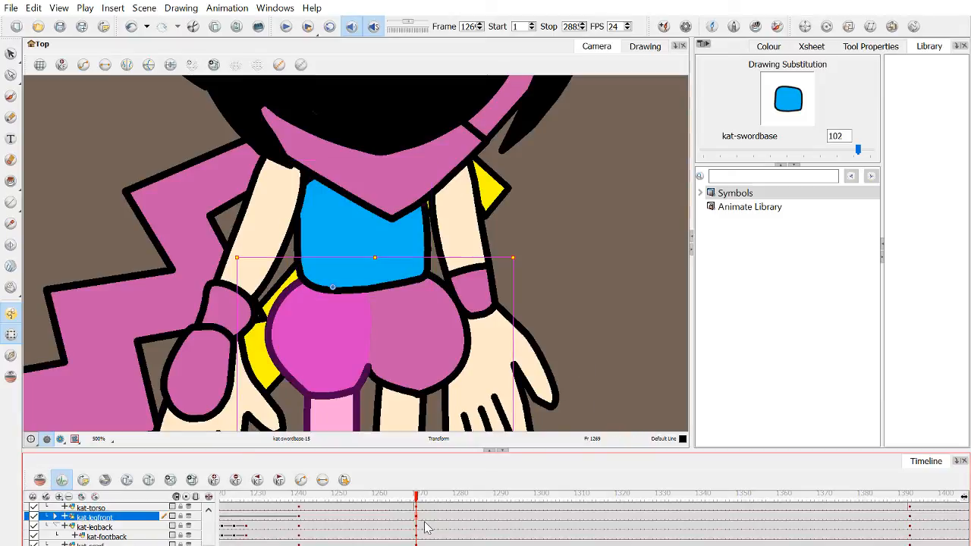
left_click(421, 518)
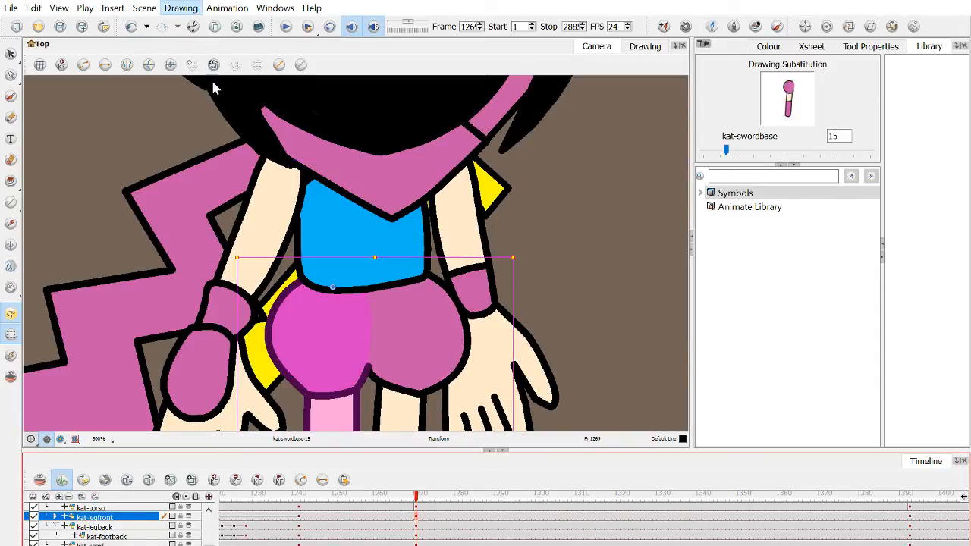
left_click(221, 128)
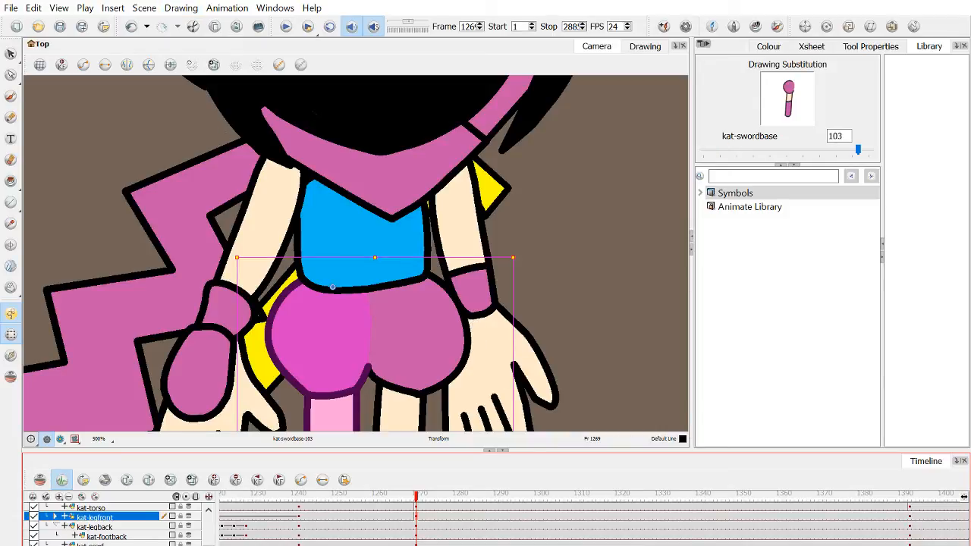
left_click(910, 522)
mouse_move(858, 150)
left_mouse_down()
mouse_move(717, 158)
mouse_move(727, 157)
left_mouse_up()
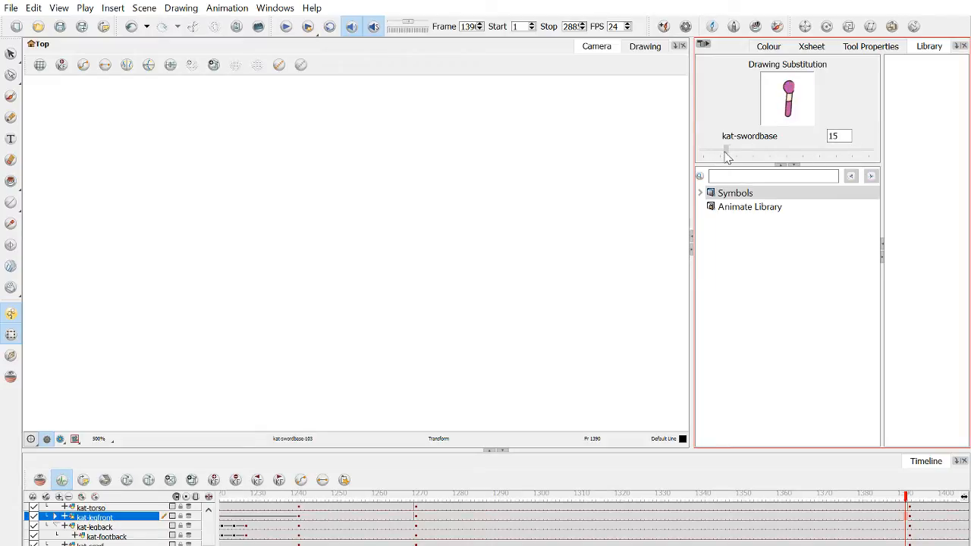
Duplicate the kat-legback drawing at frame 1269 and restore drawing 13 at frame 1390.
left_click(415, 529)
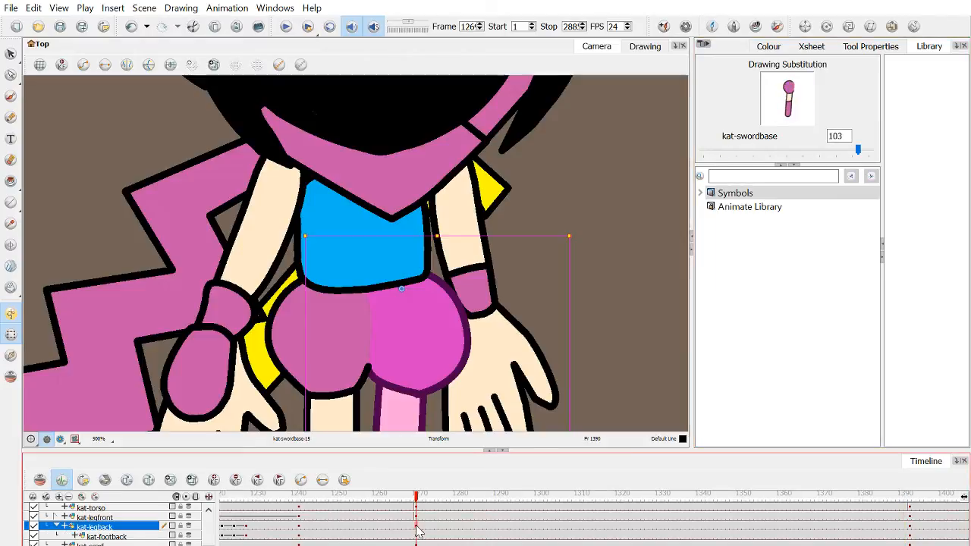
left_click(423, 535)
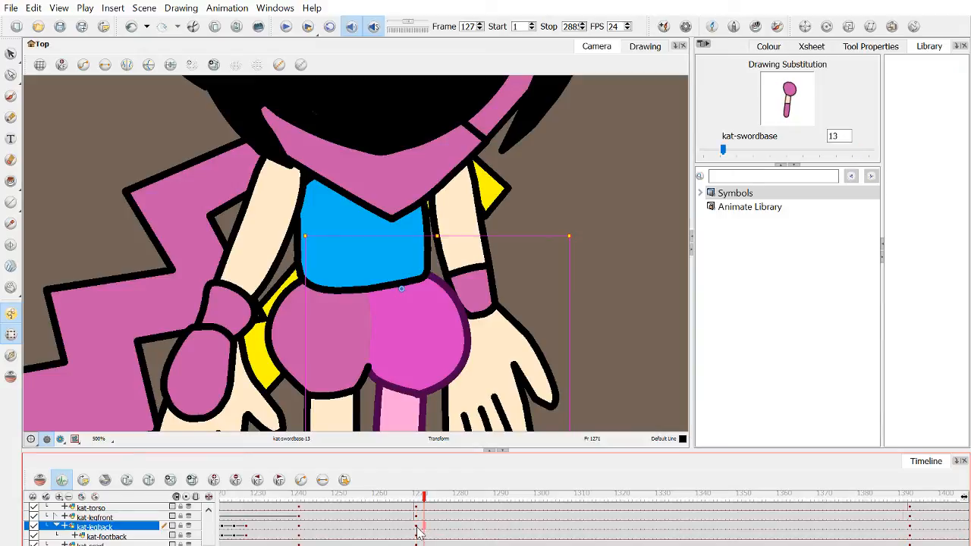
left_click(416, 530)
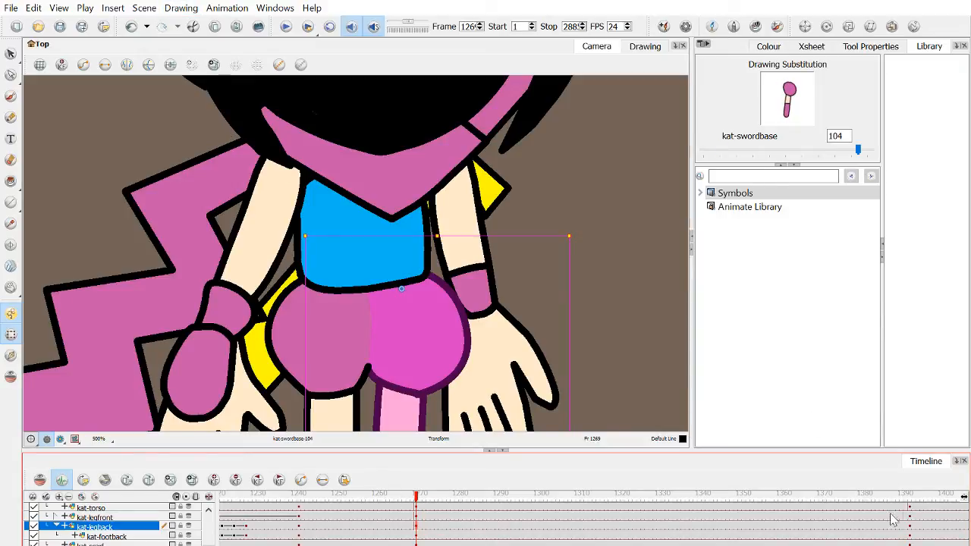
left_click(909, 531)
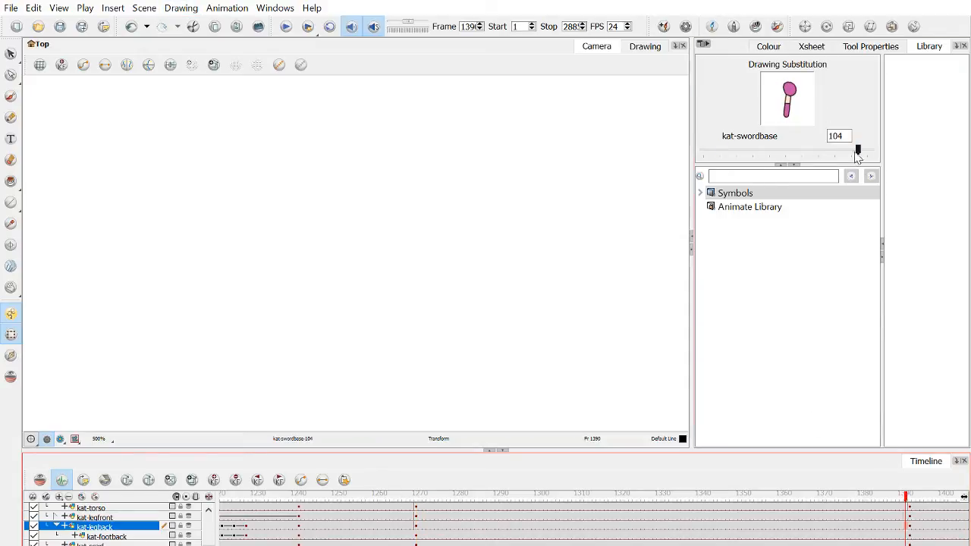
left_click_drag(858, 151, 725, 165)
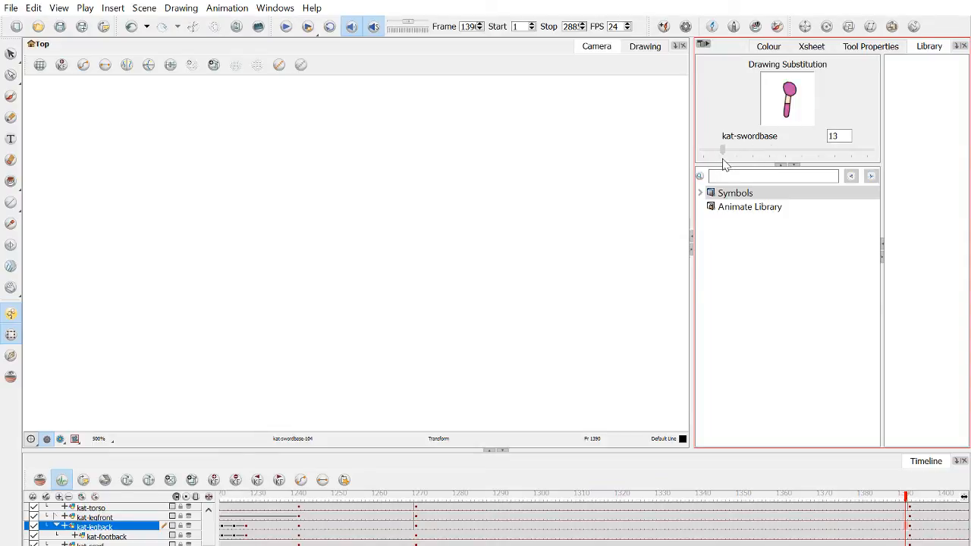
Duplicate the kat-footback drawing at frame 1269 and restore drawing 12 at frame 1391.
left_click(416, 538)
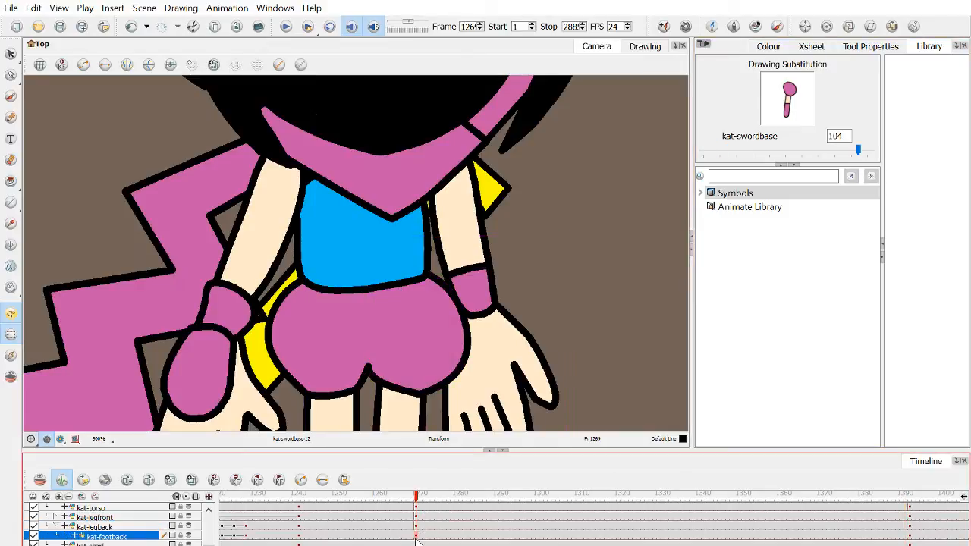
left_click(416, 541)
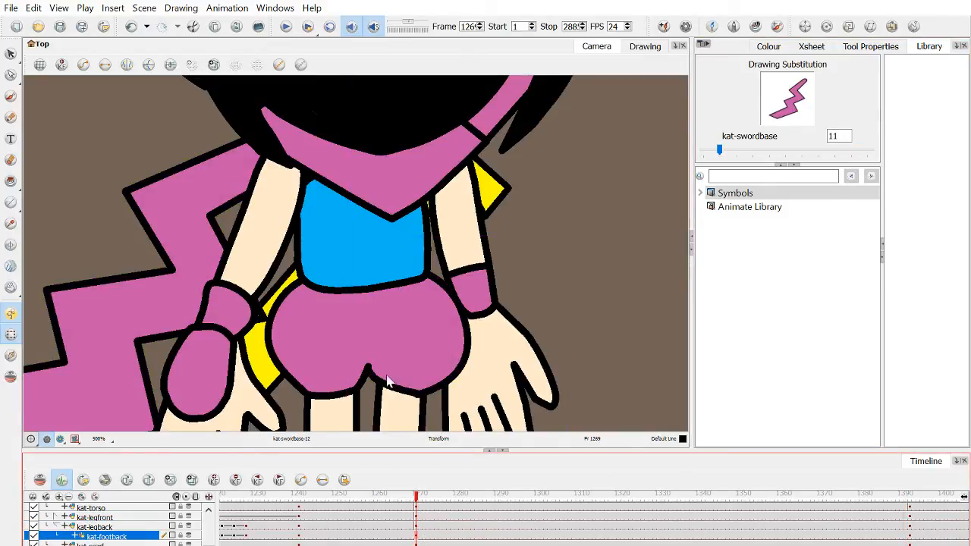
left_click(189, 144)
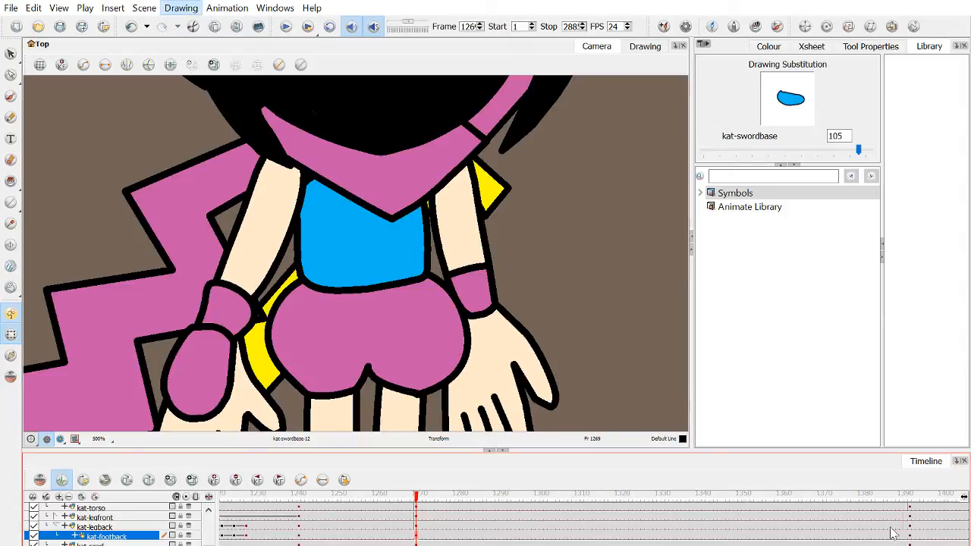
left_click(911, 539)
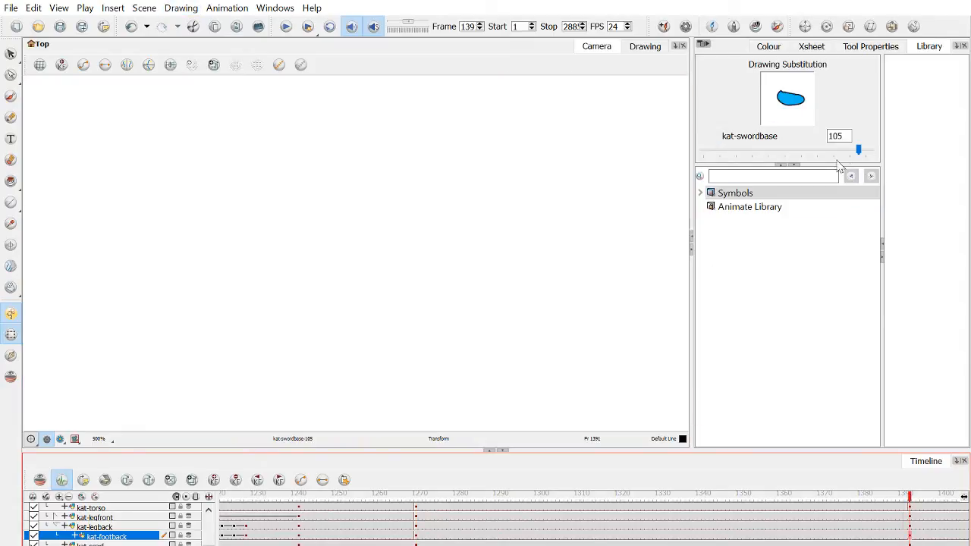
left_click_drag(859, 152, 722, 152)
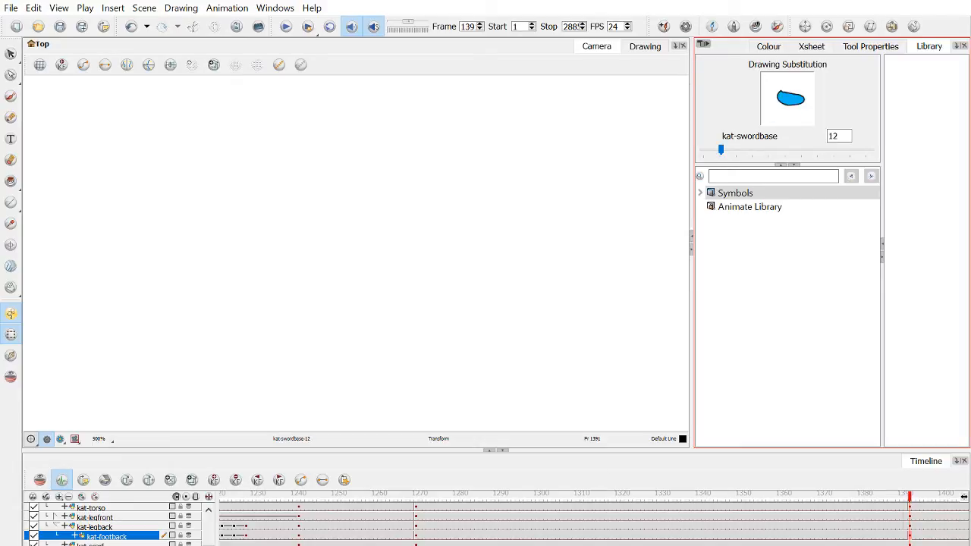
Duplicate the zigzag scarf tail drawing at frame 1269, restore drawing 11 at frame 1391 and return to frame 1269.
left_click(416, 544)
left_click(425, 544)
left_click(416, 544)
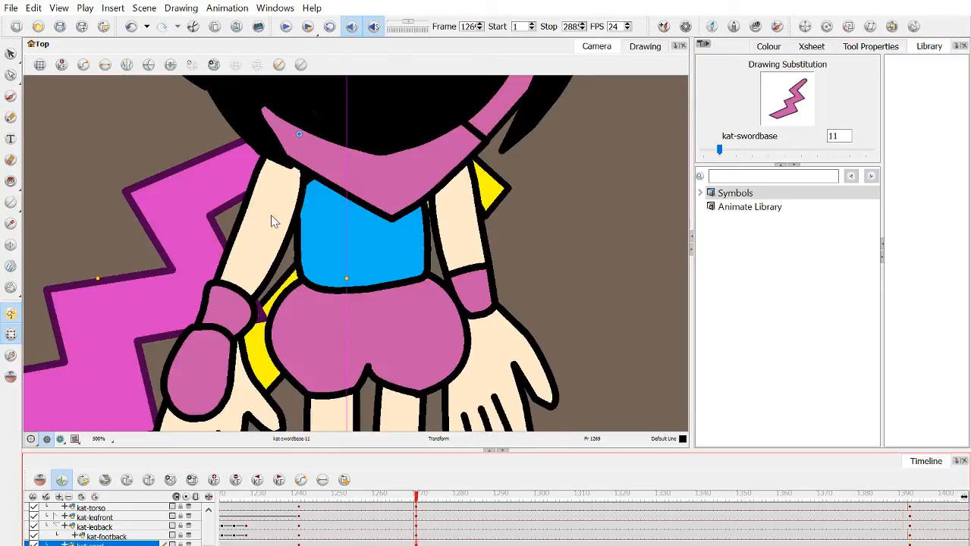
left_click(178, 10)
left_click(191, 130)
left_click(909, 544)
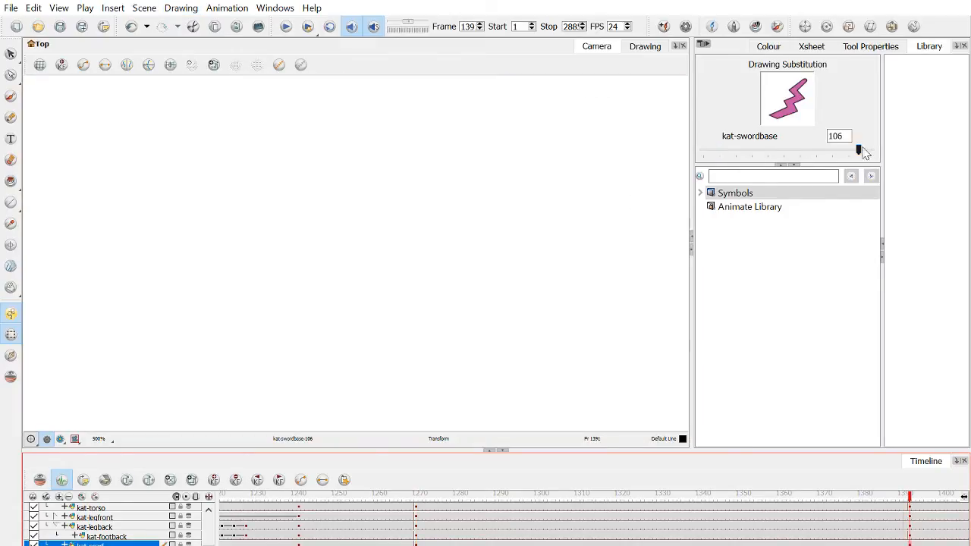
left_click_drag(858, 151, 719, 148)
left_click(416, 494)
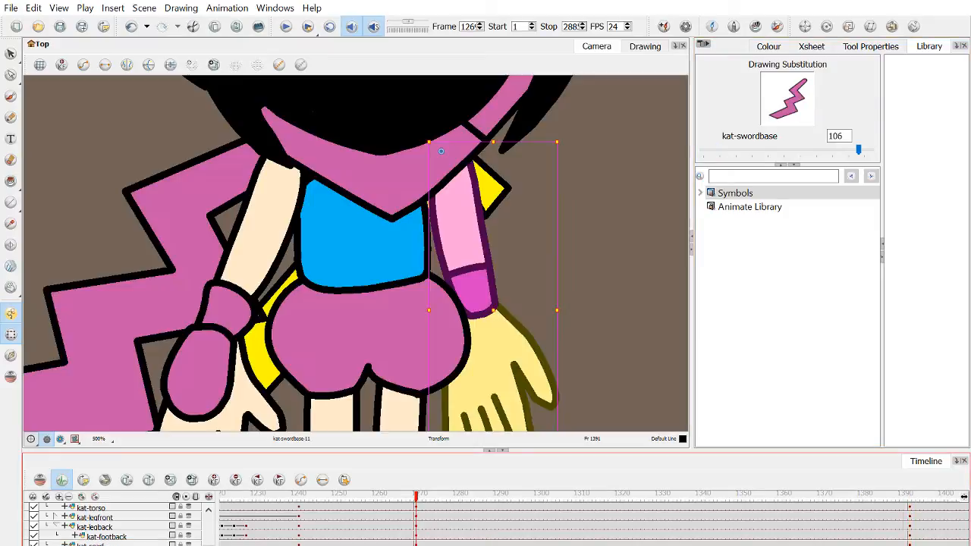
Step through the frames around 1269 and 1391 with the back arm selected to examine its drawings.
key("period")
key("period")
key("period")
key("comma")
key("comma")
key("comma")
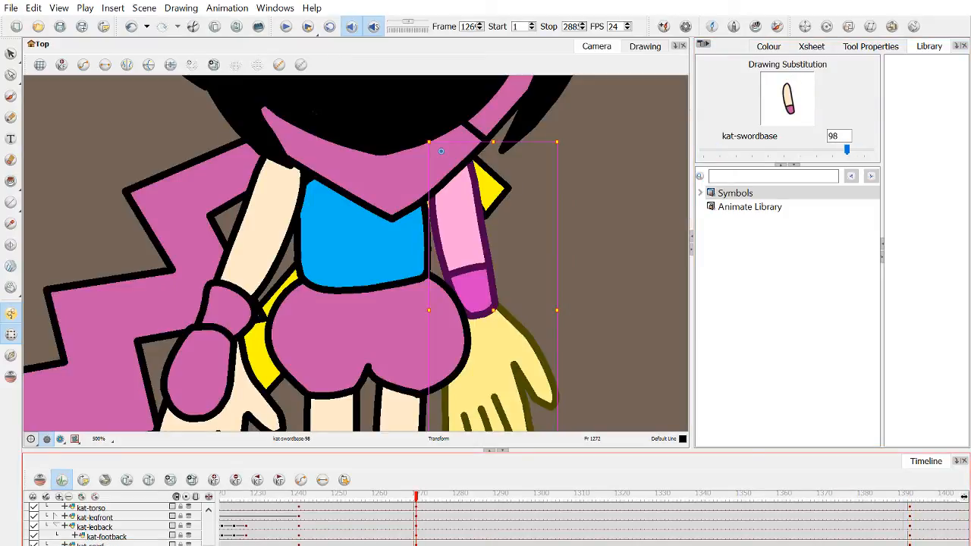
key("period")
key("period")
key("period")
key("period")
key("apostrophe")
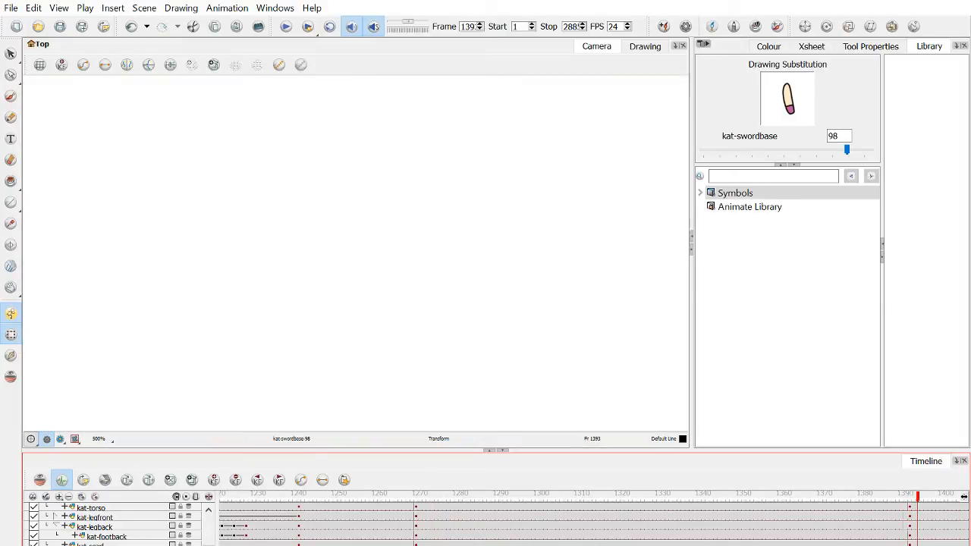
key("comma")
key("comma")
key("comma")
key("period")
key("period")
Restore drawing 9 of the back arm at frame 1391, checking an earlier frame for the original drawing.
mouse_move(846, 149)
left_mouse_down()
mouse_move(718, 150)
mouse_move(751, 154)
left_mouse_up()
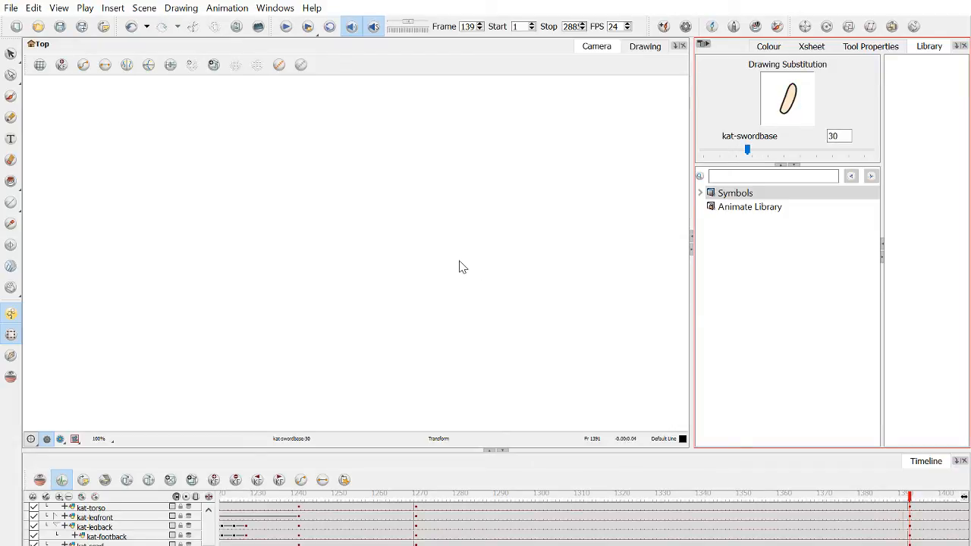
key("space")
left_click_drag(460, 358, 453, 180)
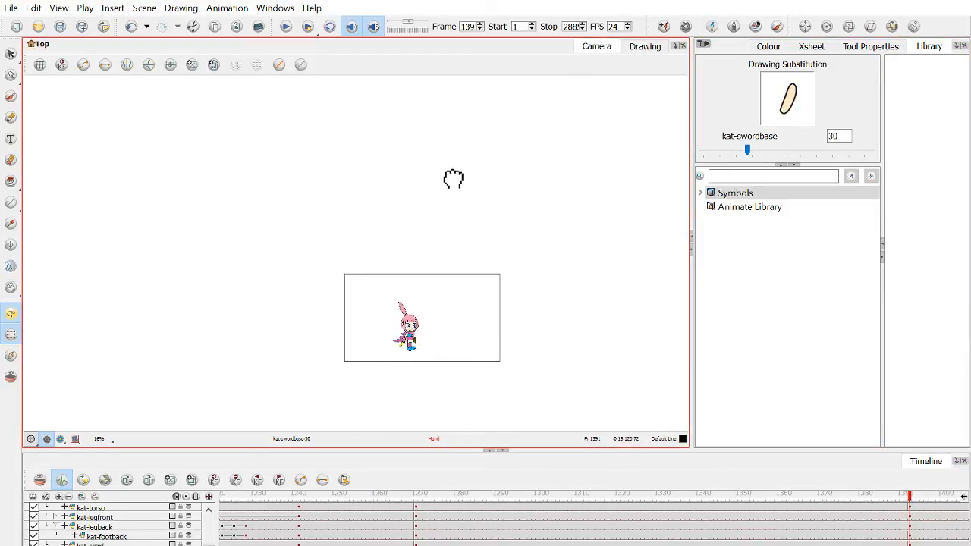
scroll(434, 338, "up", 7)
scroll(542, 329, "down", 2)
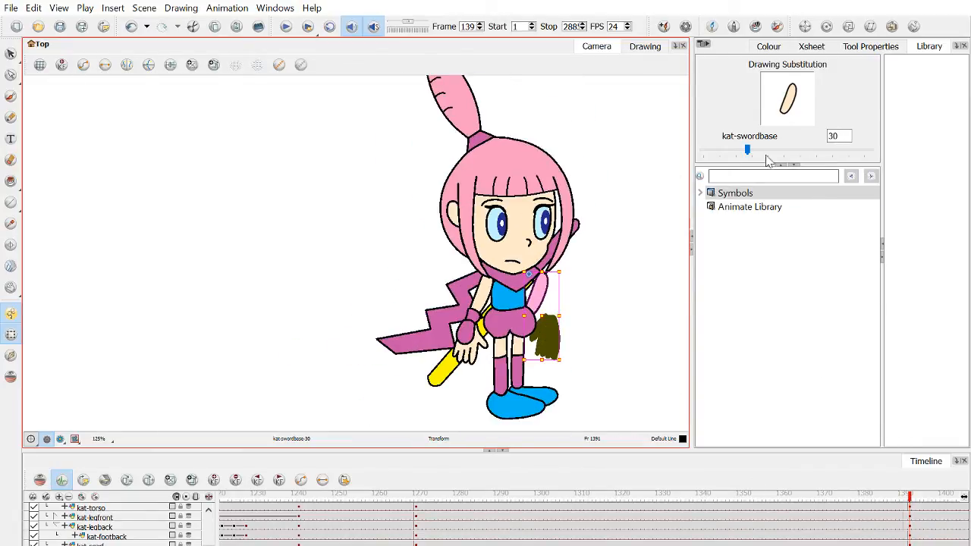
left_click_drag(747, 150, 761, 151)
left_click(388, 495)
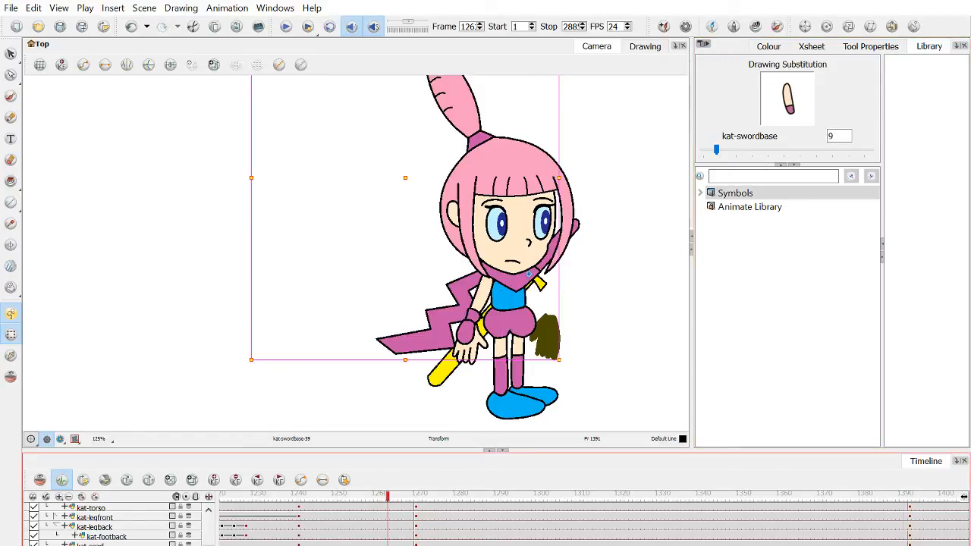
left_click(909, 540)
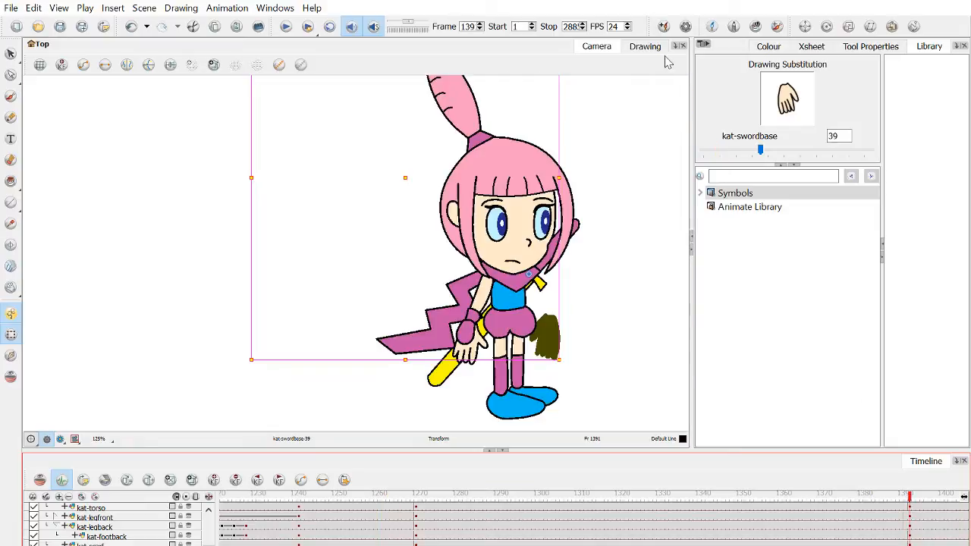
left_click_drag(762, 151, 719, 151)
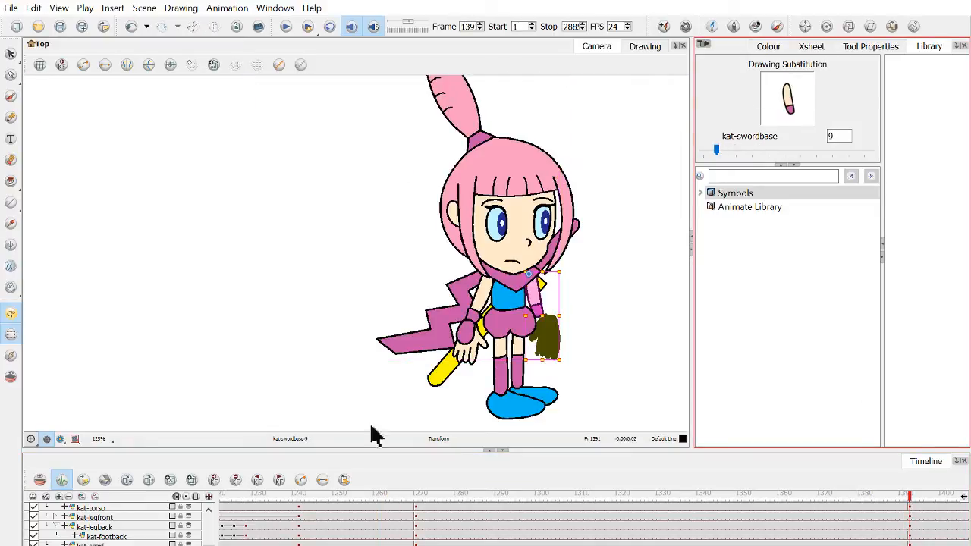
Duplicate the back hand drawing at frame 1269 and restore drawing 10 of the hand at frame 1391.
mouse_move(419, 495)
left_mouse_down()
mouse_move(428, 495)
mouse_move(416, 495)
left_mouse_up()
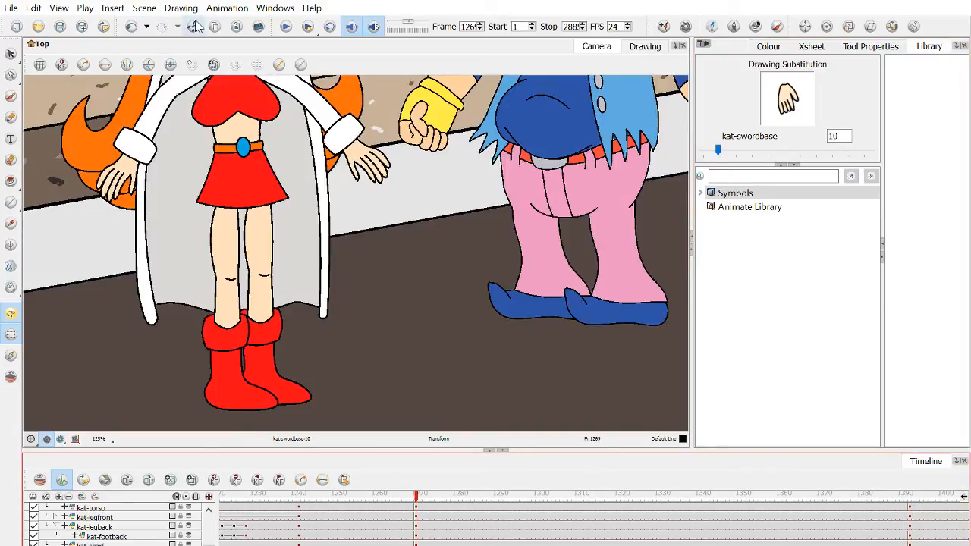
scroll(542, 266, "down", 5)
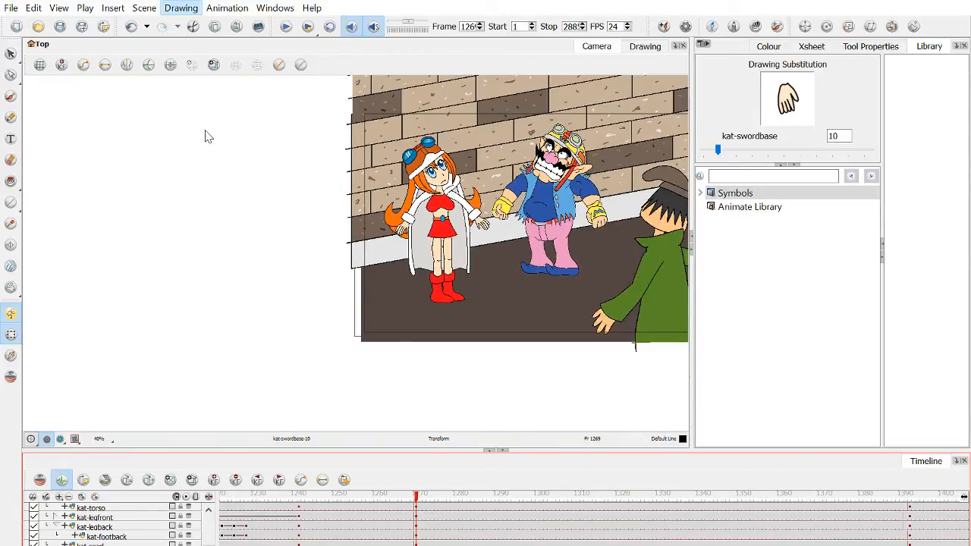
key("equal")
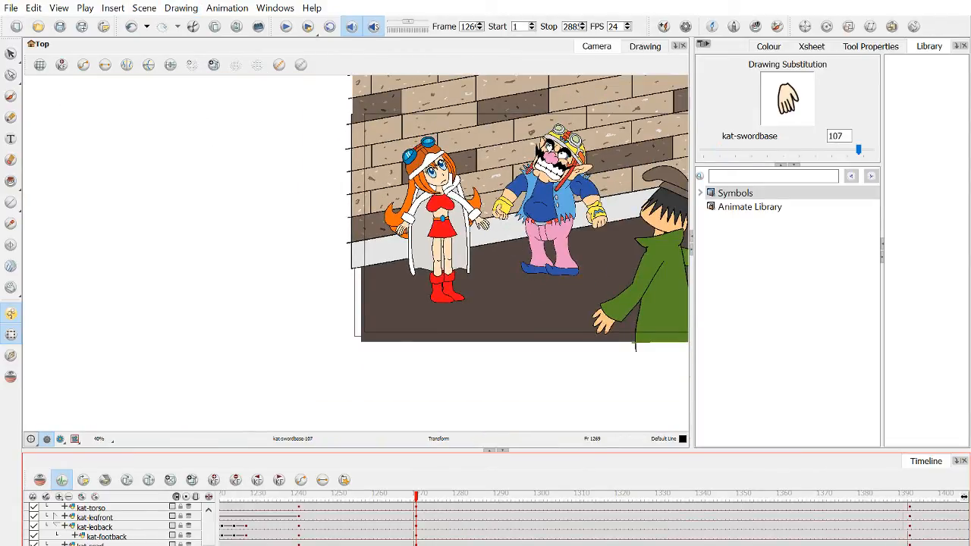
key("apostrophe")
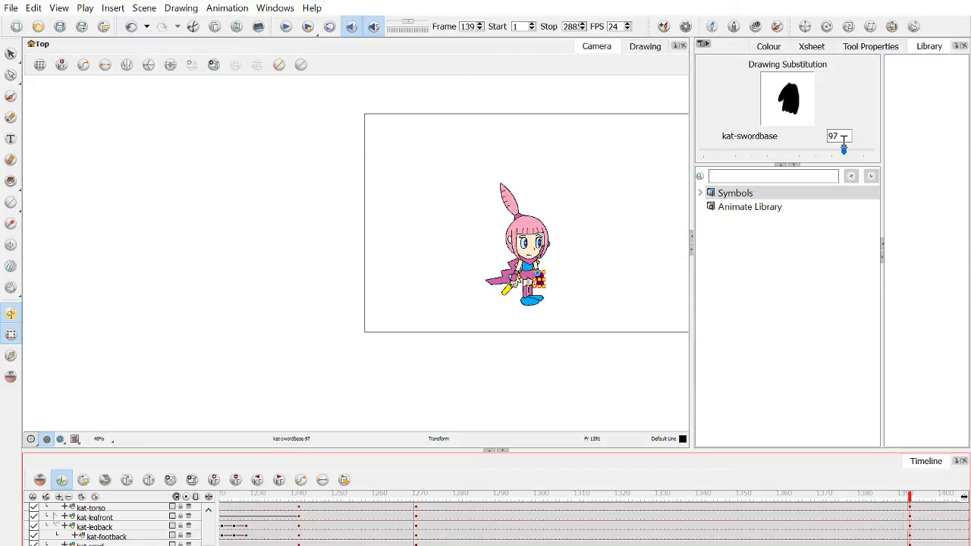
left_click_drag(844, 149, 717, 150)
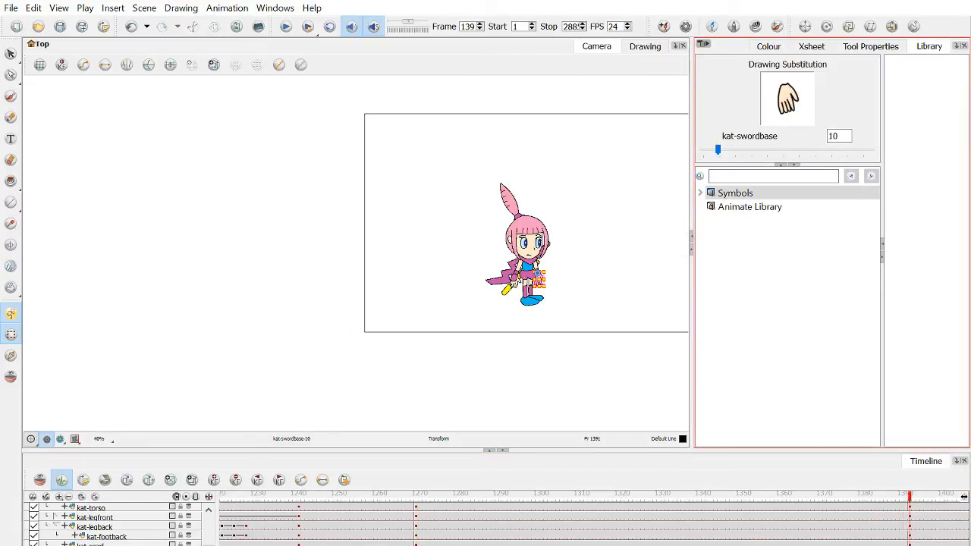
Swap the back hand at frame 1269 to black drawing 97 and move it left to line up with the wrist.
mouse_move(543, 501)
left_mouse_down()
mouse_move(573, 503)
mouse_move(418, 503)
left_mouse_up()
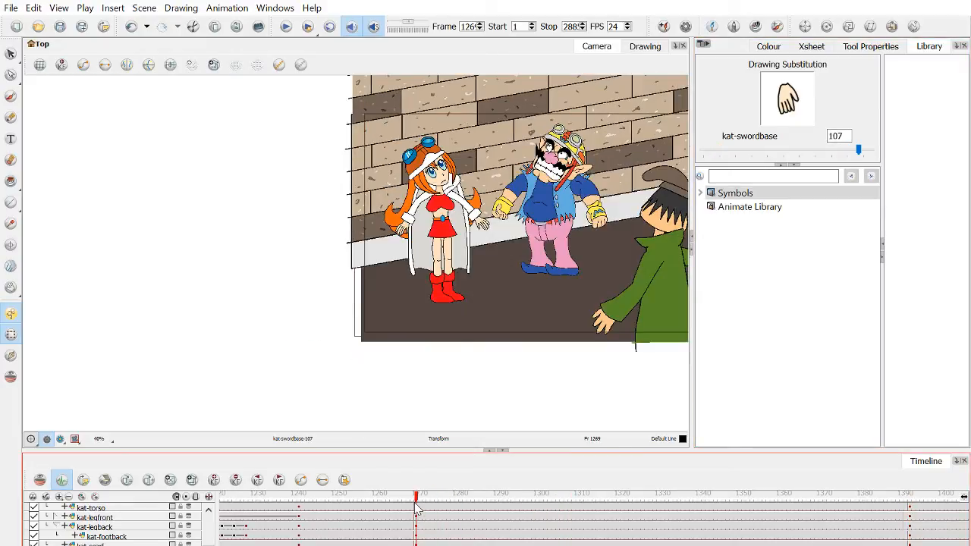
scroll(478, 177, "down", 1)
scroll(459, 145, "up", 4)
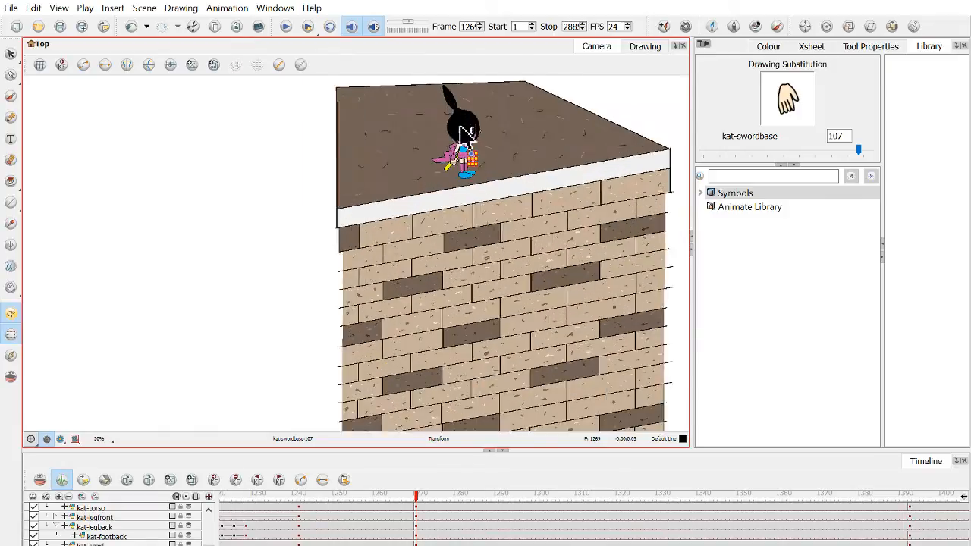
scroll(471, 165, "up", 5)
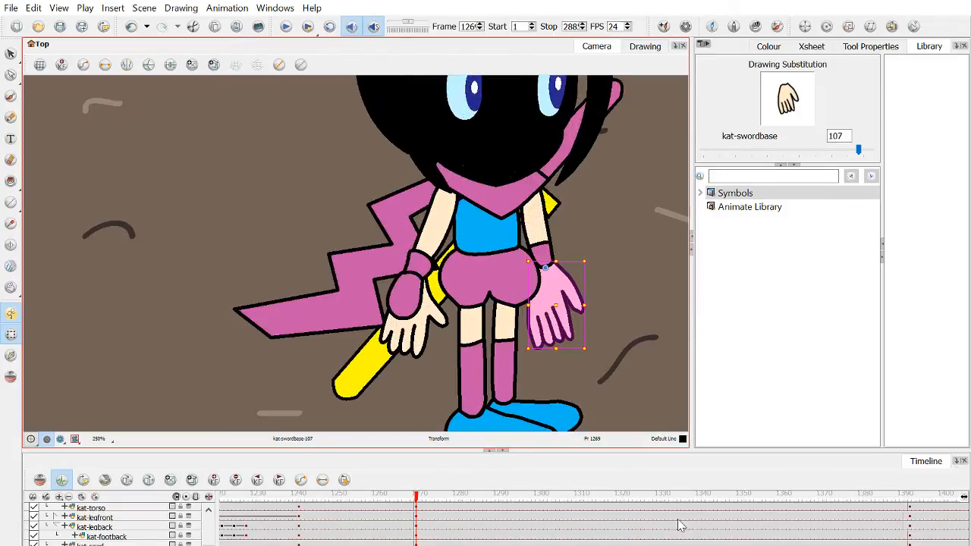
left_click(562, 497)
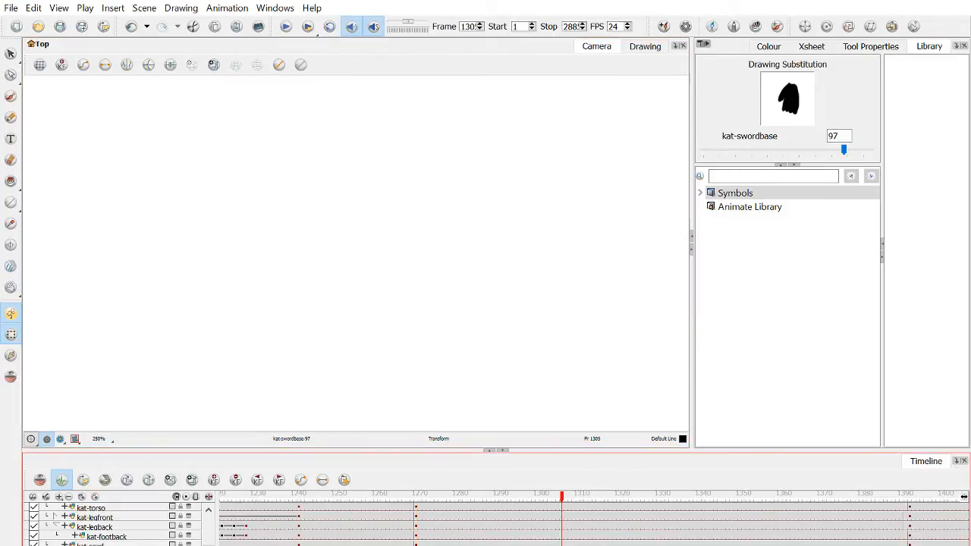
left_click(416, 496)
mouse_move(859, 157)
left_mouse_down()
mouse_move(827, 156)
mouse_move(847, 158)
left_mouse_up()
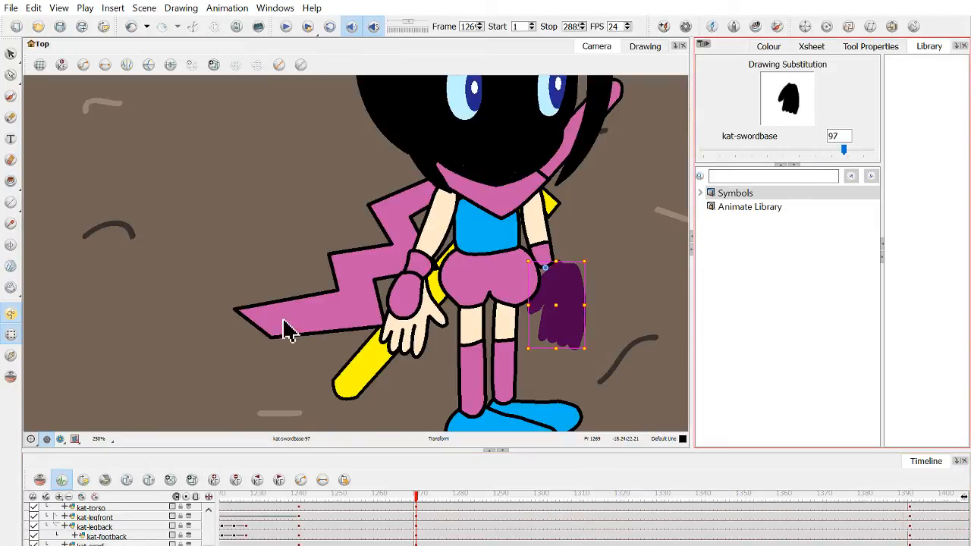
scroll(514, 347, "up", 2)
left_click_drag(574, 272, 545, 266)
Scrub through the frames following 1269 and examine the partly blackened character on the rooftop.
left_click(558, 501)
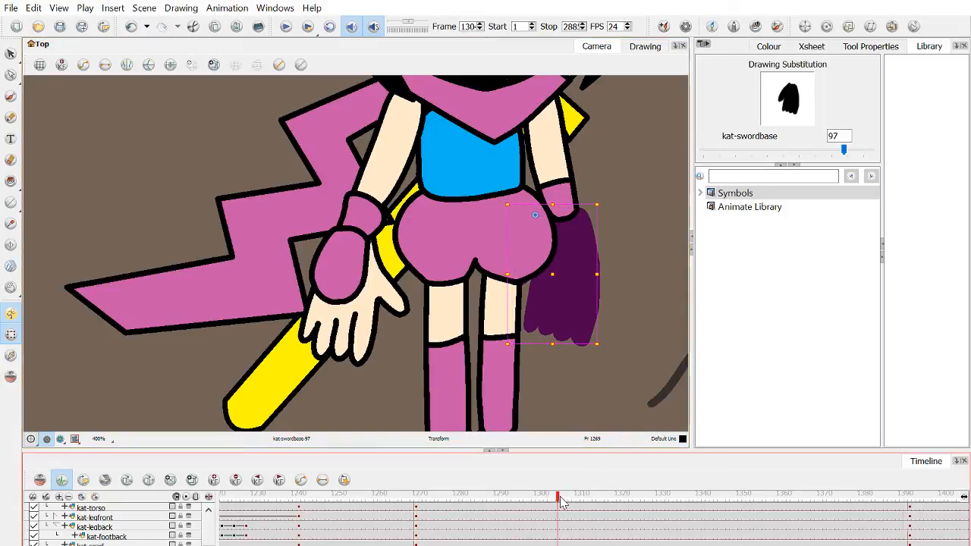
scroll(499, 303, "down", 10)
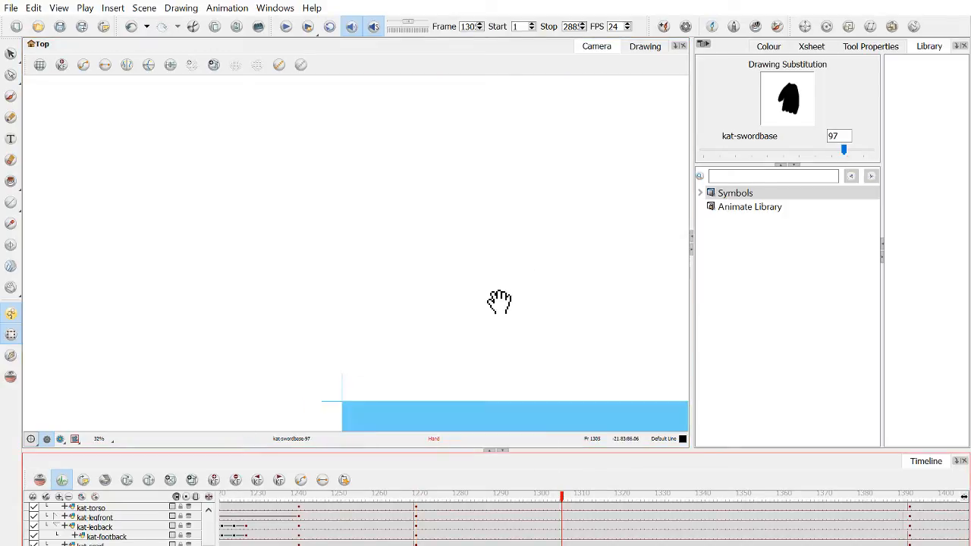
left_click_drag(566, 503, 423, 508)
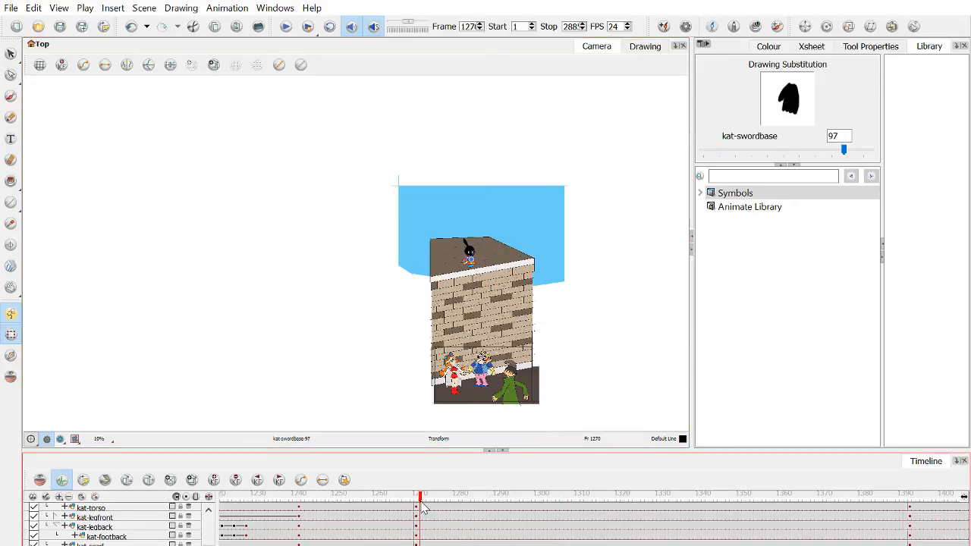
scroll(656, 389, "up", 2)
left_click(656, 390)
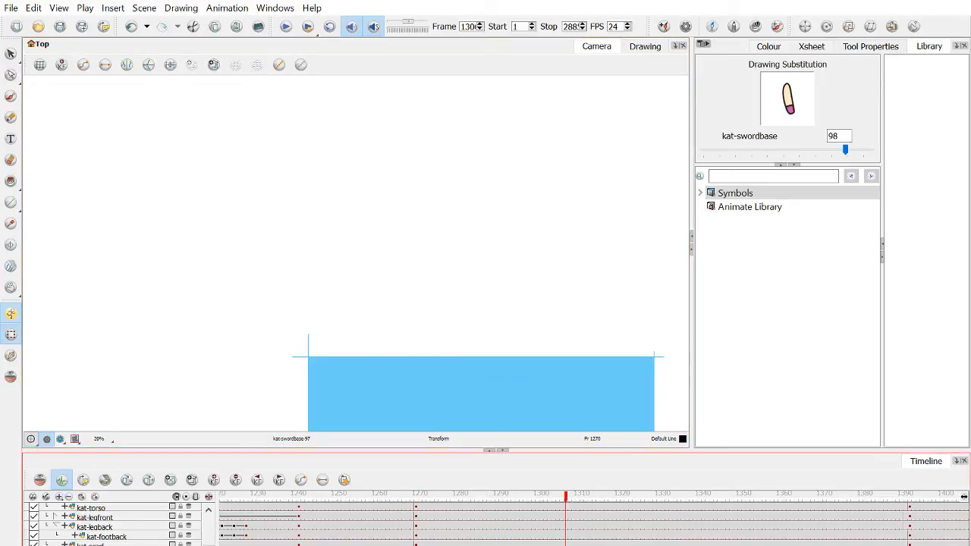
key("comma")
key("semicolon")
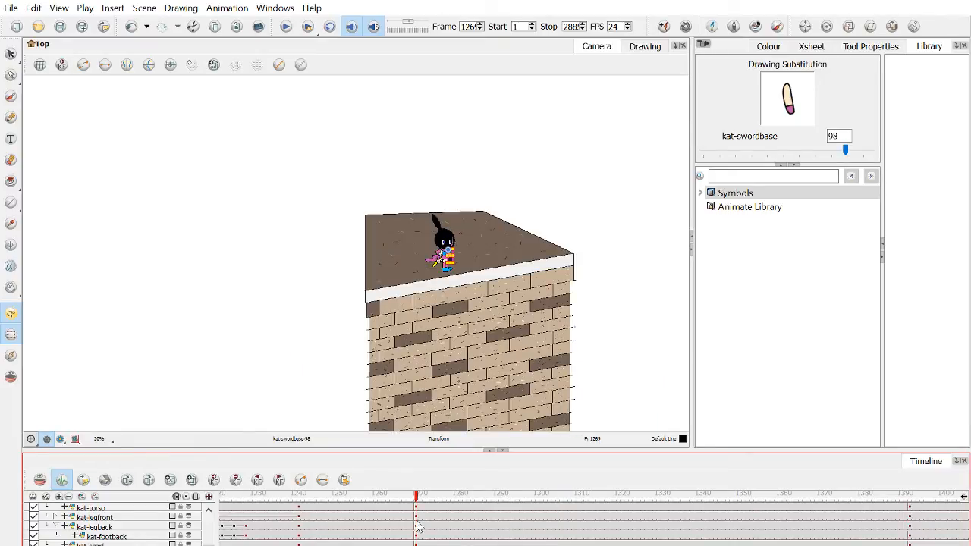
left_click(553, 191)
scroll(473, 260, "up", 2)
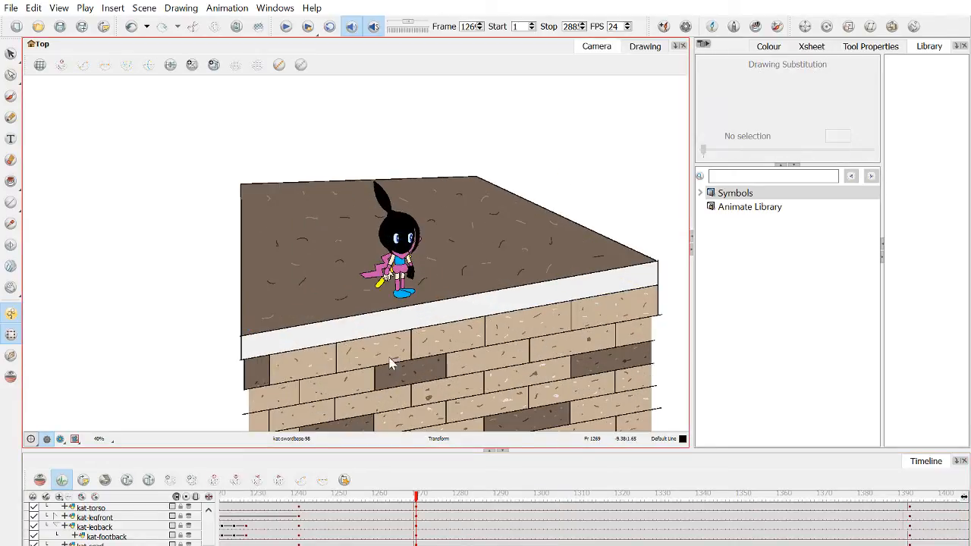
mouse_move(423, 501)
left_mouse_down()
mouse_move(467, 501)
mouse_move(438, 501)
left_mouse_up()
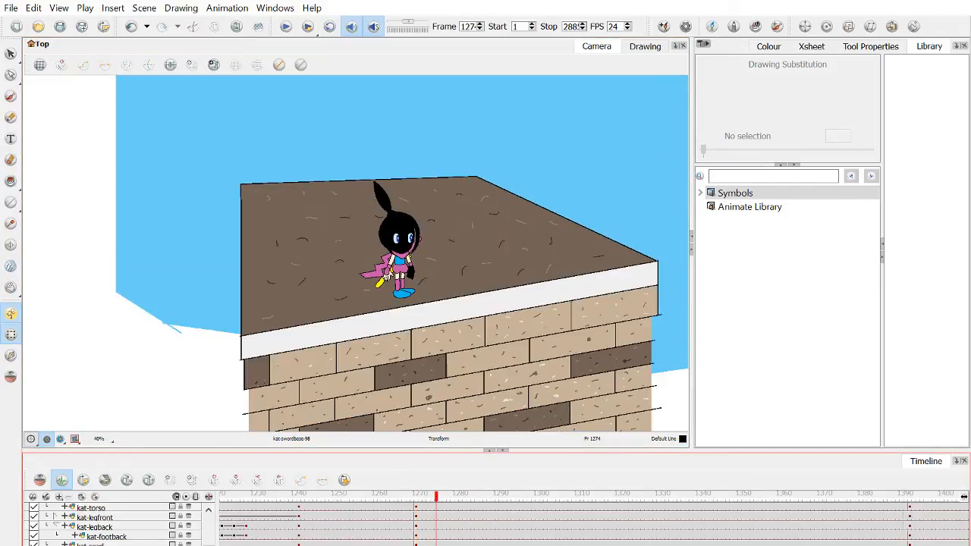
key("ctrl+z")
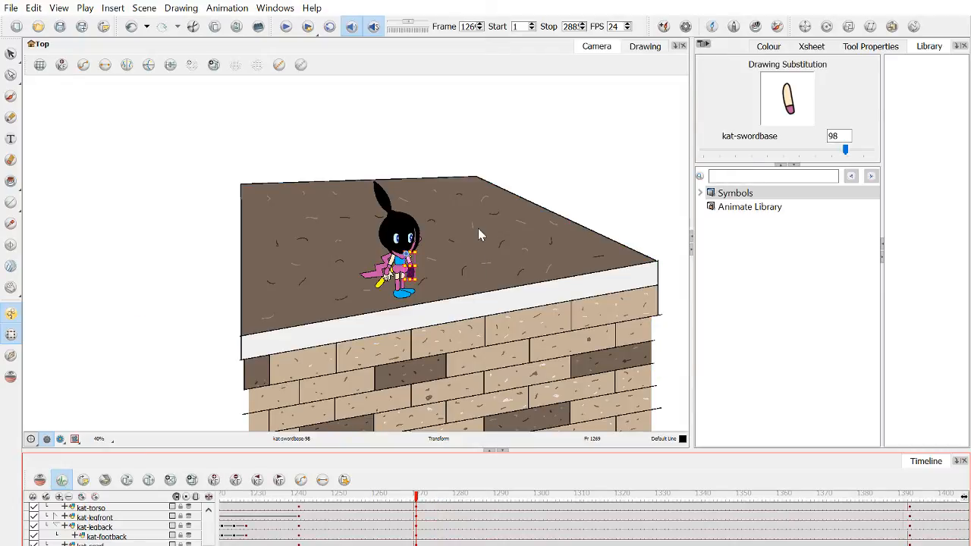
scroll(444, 278, "up", 6)
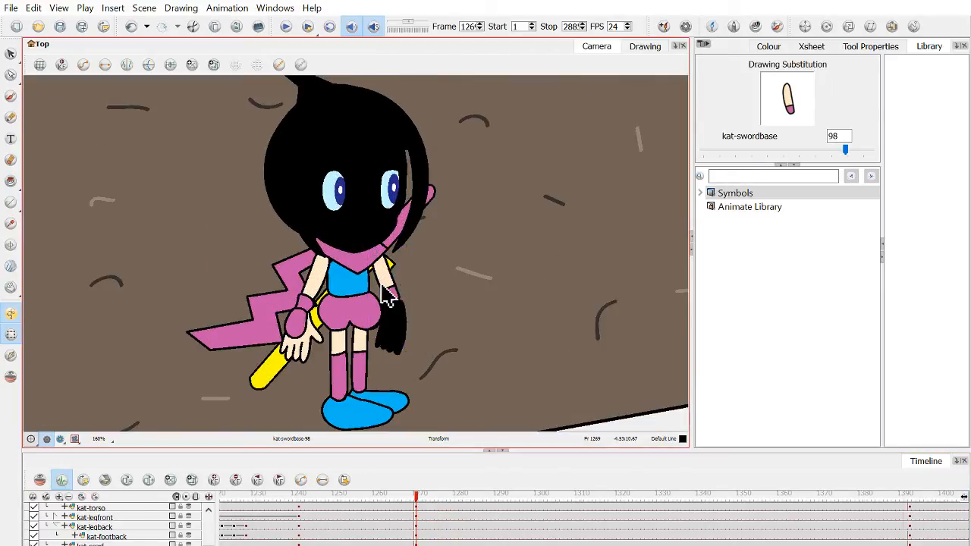
Fill the wristband and skin areas of back arm drawing 98 with black at frame 1269.
left_click(387, 298)
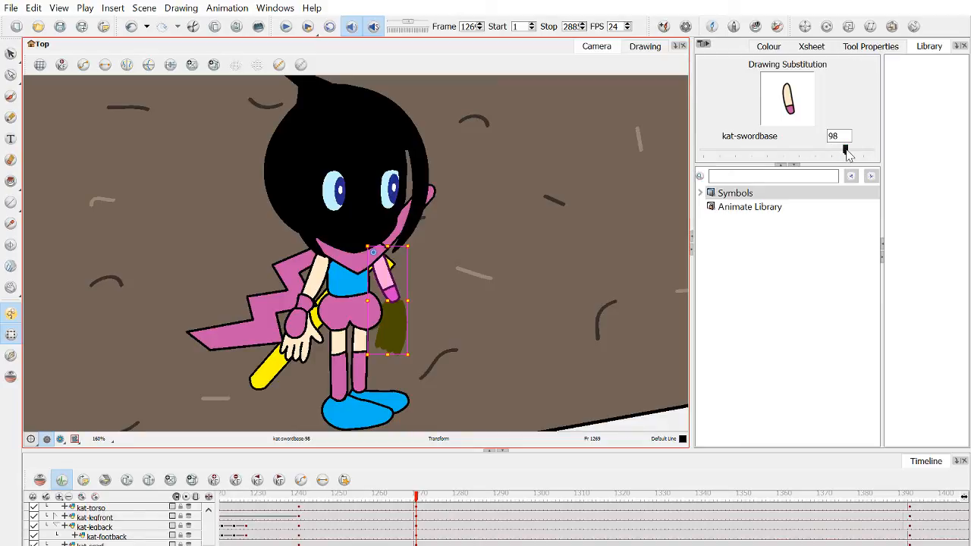
left_click_drag(845, 150, 716, 150)
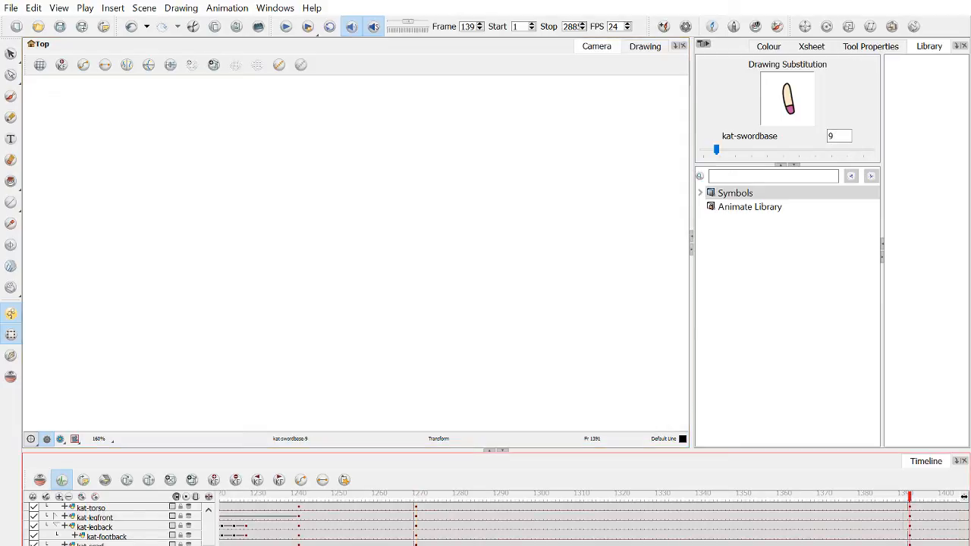
key("f")
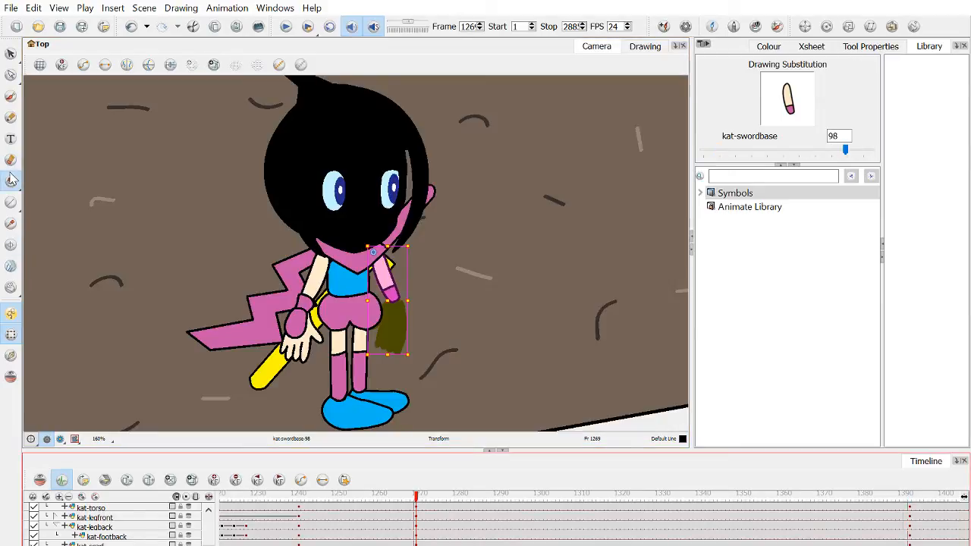
left_click(12, 181)
scroll(408, 309, "up", 5)
left_click(369, 270)
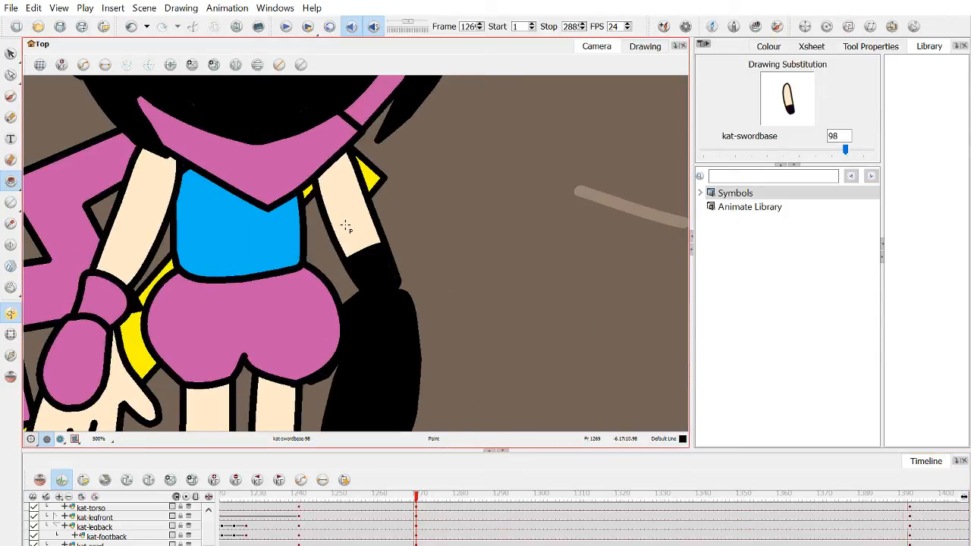
left_click(345, 226)
Select the blue torso at frame 1269 and fill it with black.
left_click(10, 334)
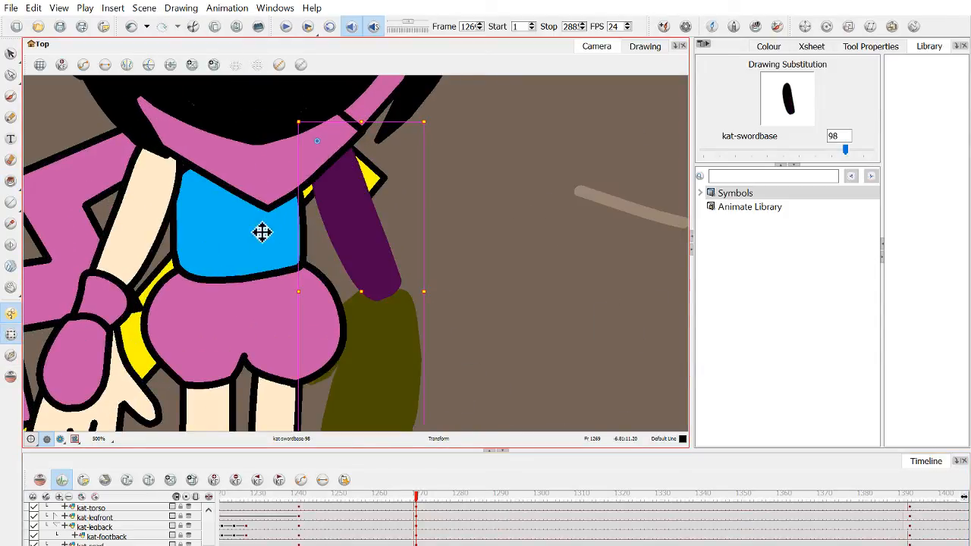
left_click(260, 232)
left_click(12, 181)
left_click(234, 243)
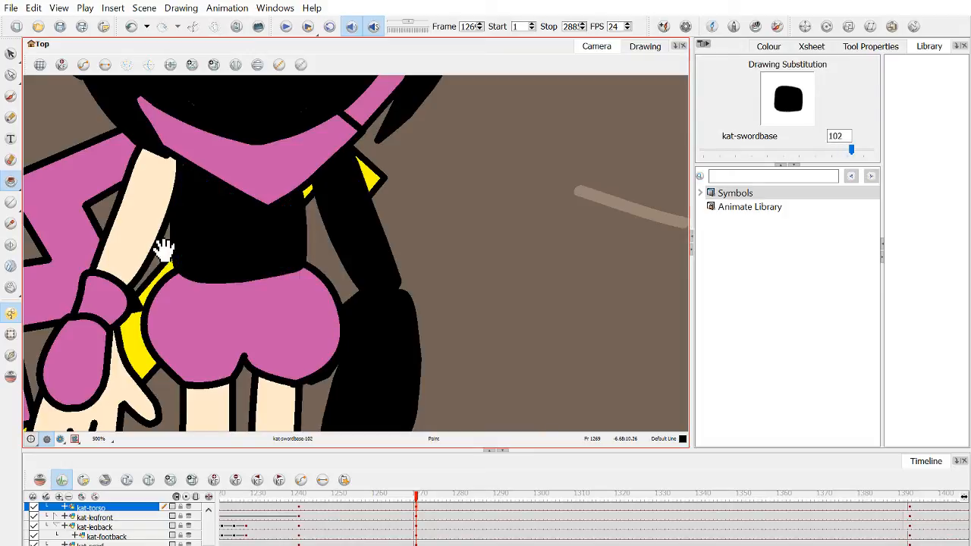
Fill the front piece of the scarf around the neck with black at frame 1269.
mouse_move(163, 245)
left_mouse_down()
mouse_move(399, 256)
mouse_move(389, 249)
left_mouse_up()
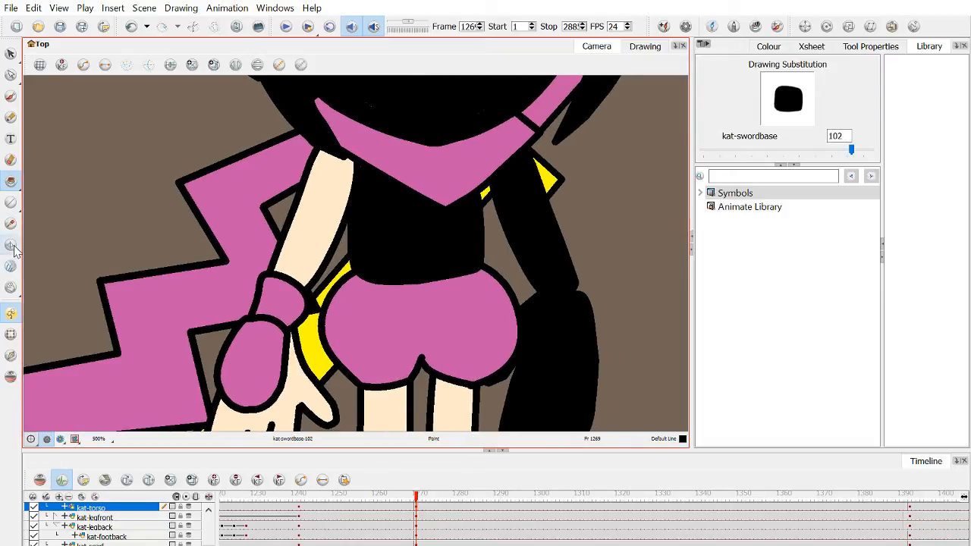
left_click(10, 334)
left_click(395, 160)
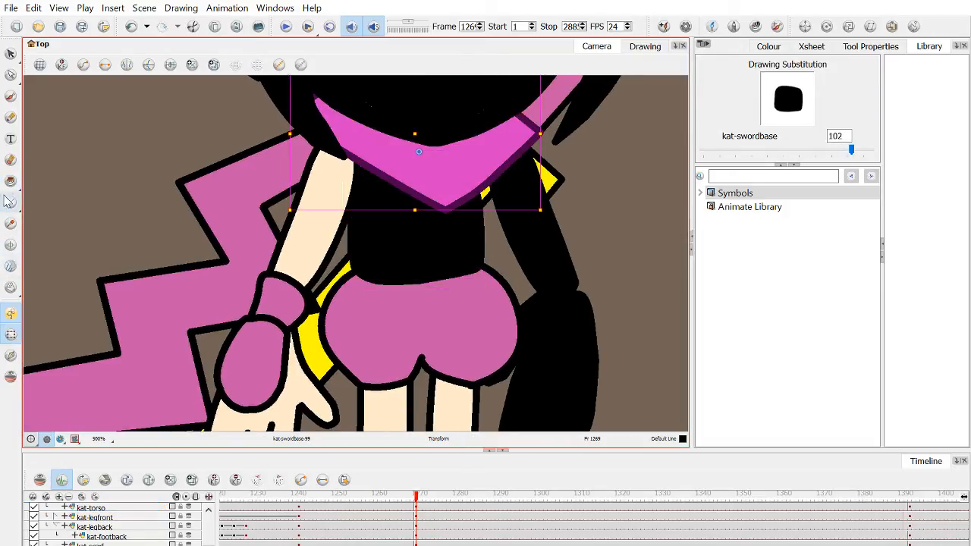
left_click(11, 182)
left_click(477, 166)
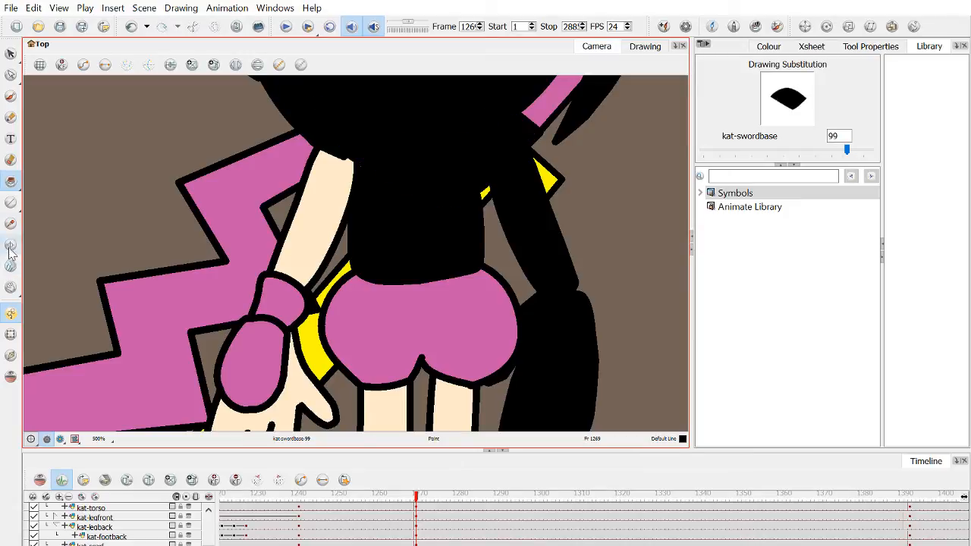
Select the front leg at frame 1269 and fill its shorts, skin and stocking areas with black.
left_click(11, 333)
left_click(382, 314)
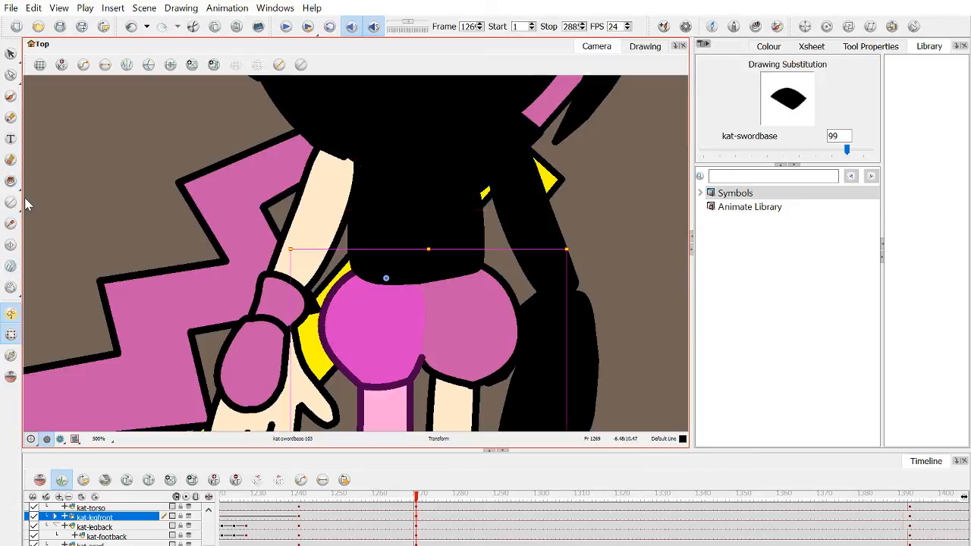
mouse_move(403, 357)
left_mouse_down()
mouse_move(395, 260)
mouse_move(378, 226)
left_mouse_up()
left_click(373, 223)
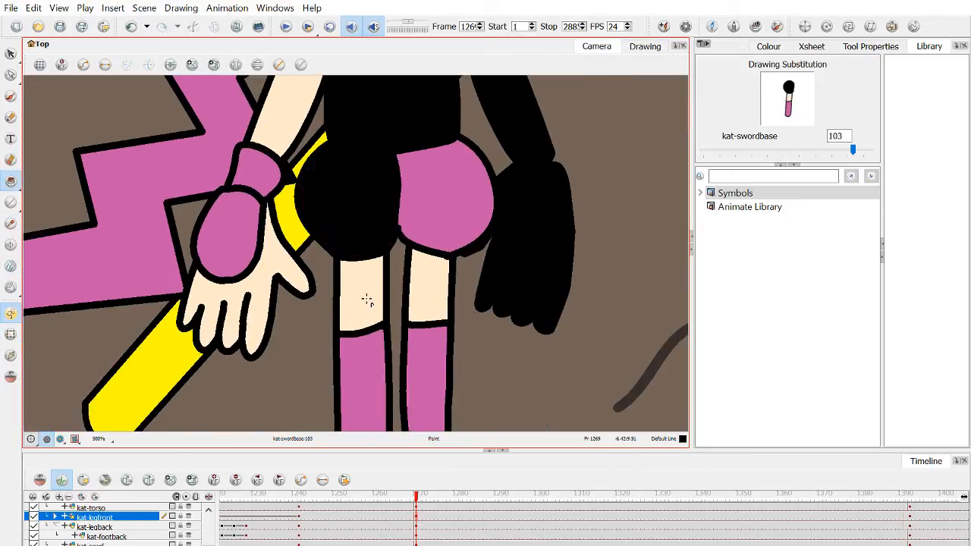
left_click(369, 300)
left_click_drag(351, 370, 377, 226)
left_click(396, 241)
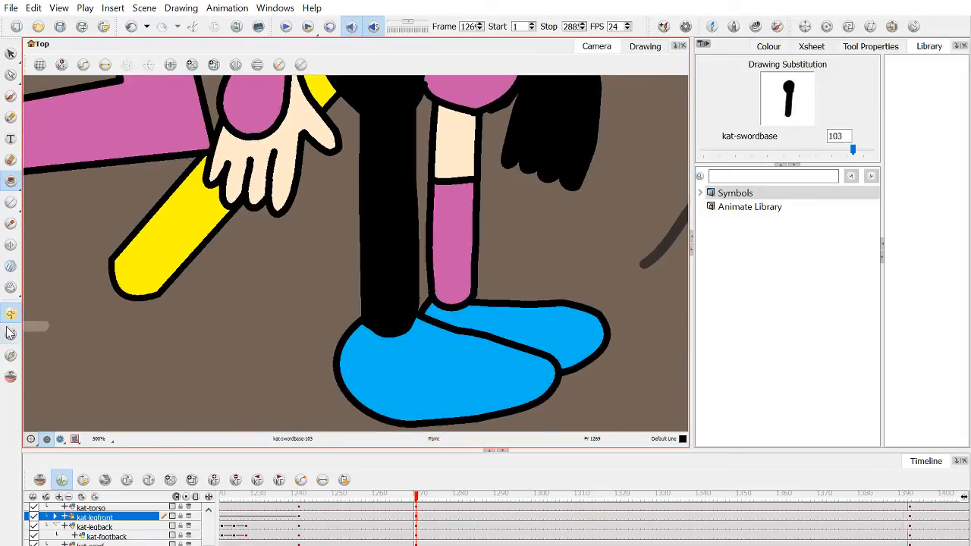
Select the blue front foot at frame 1269 and fill it with black.
left_click(10, 335)
left_click(389, 372)
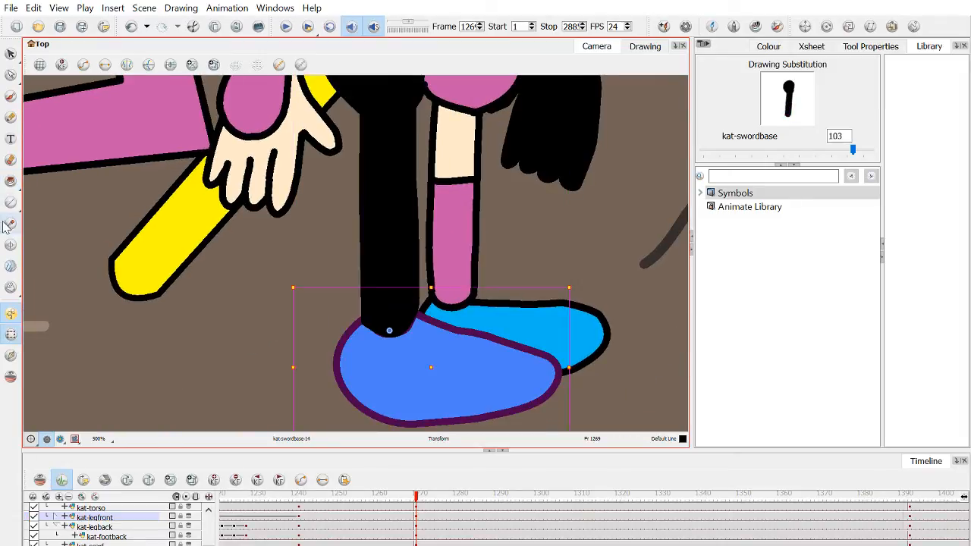
left_click(10, 182)
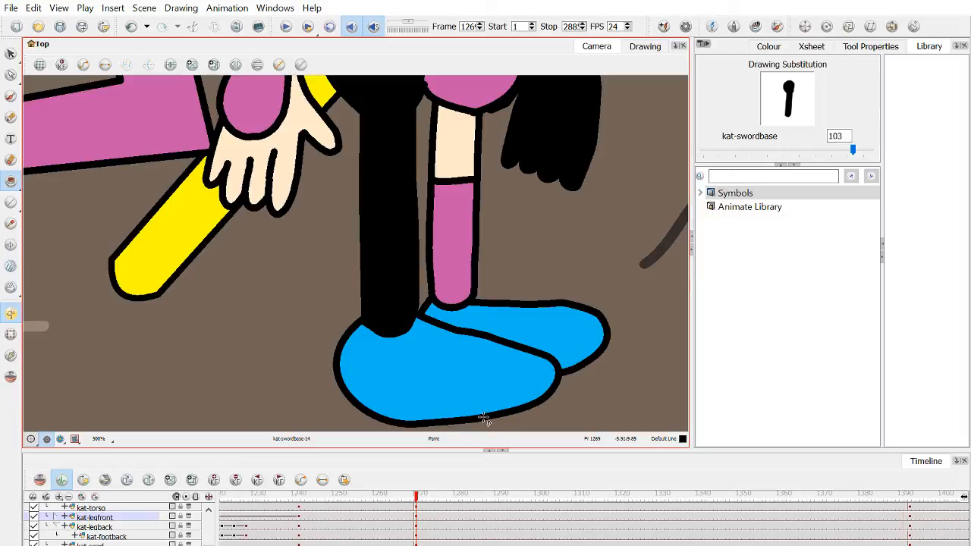
left_click(457, 372)
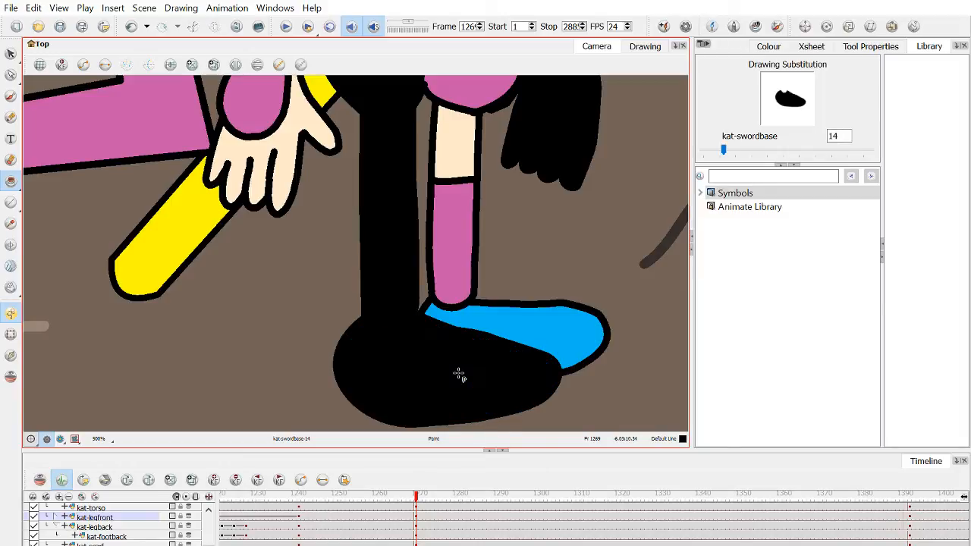
Select the back leg at frame 1269 and fill its shorts, skin and stocking areas with black.
left_click(10, 335)
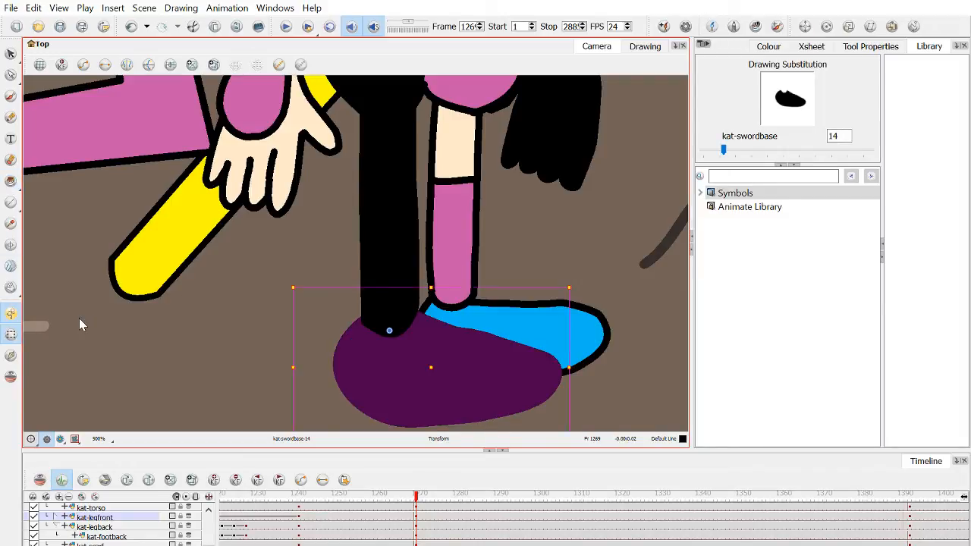
scroll(445, 238, "up", 3)
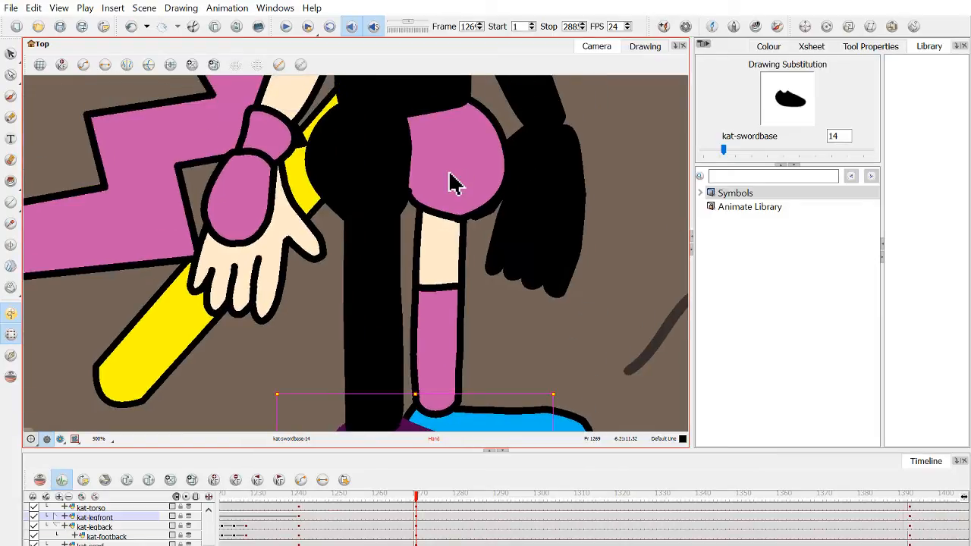
left_click(451, 184)
left_click(11, 180)
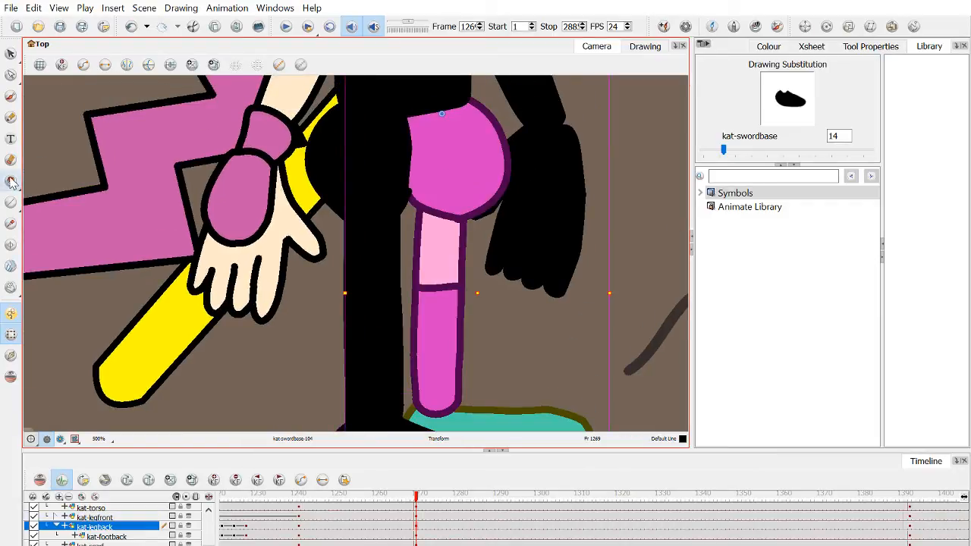
left_click(444, 205)
left_click(444, 258)
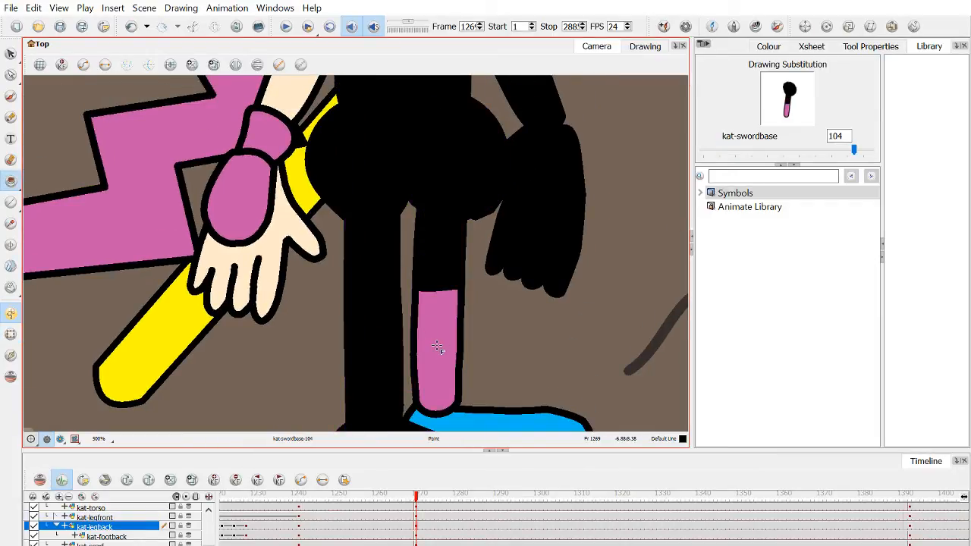
left_click(438, 347)
Select the blue back foot, drawing 105, at frame 1269 and fill it with black.
scroll(453, 336, "down", 2)
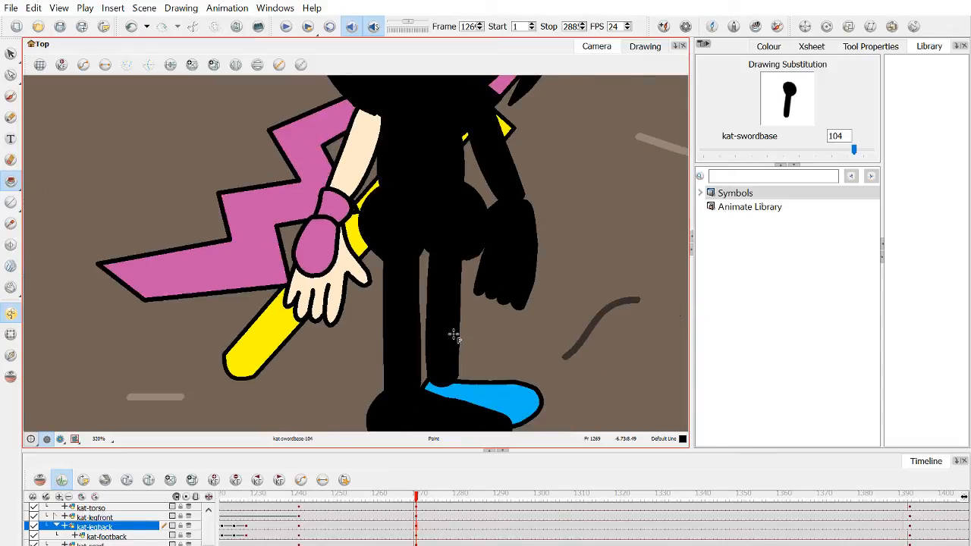
left_click(10, 334)
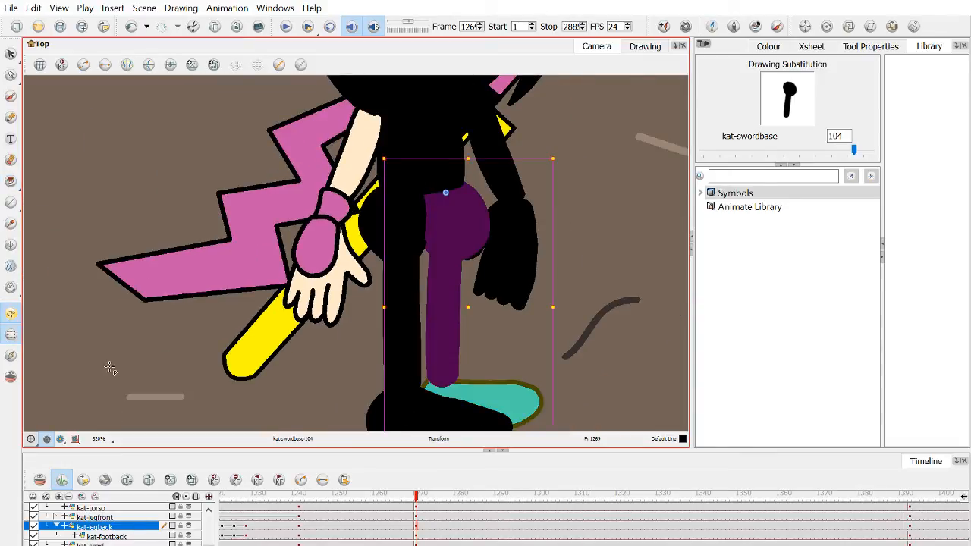
left_click(511, 403)
left_click(11, 182)
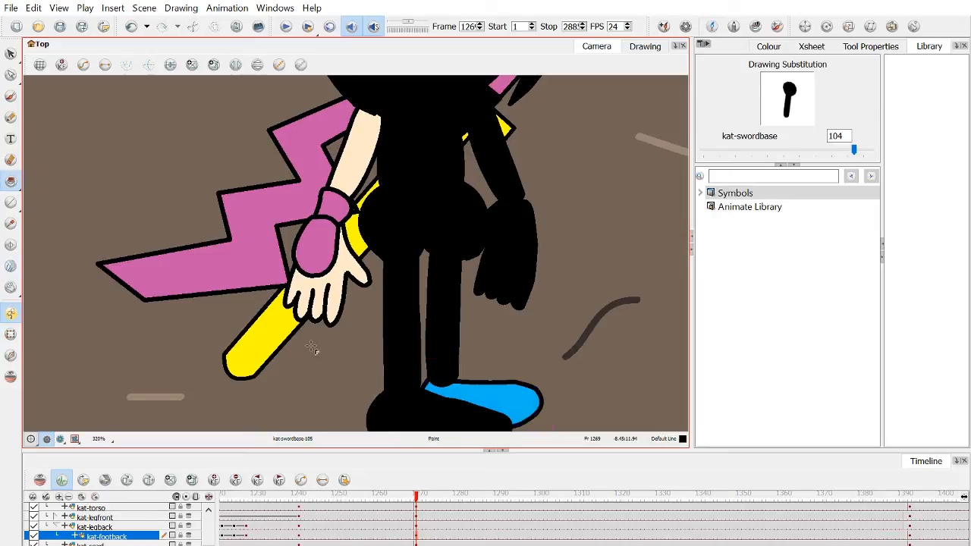
left_click(508, 401)
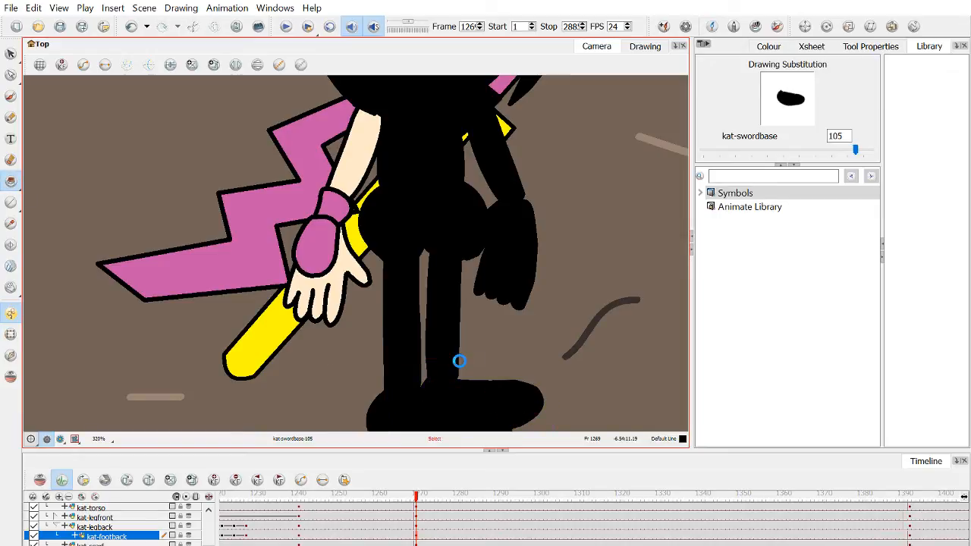
Select the remaining skin-coloured upper arm, drawing 100, at frame 1269 and fill it with black.
left_click_drag(302, 242, 388, 294)
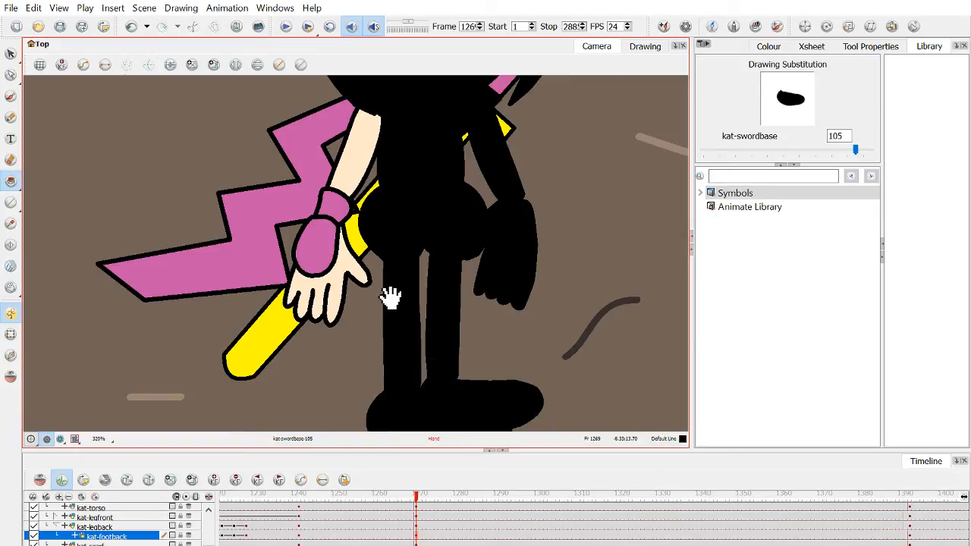
left_click(12, 336)
key("shift+t")
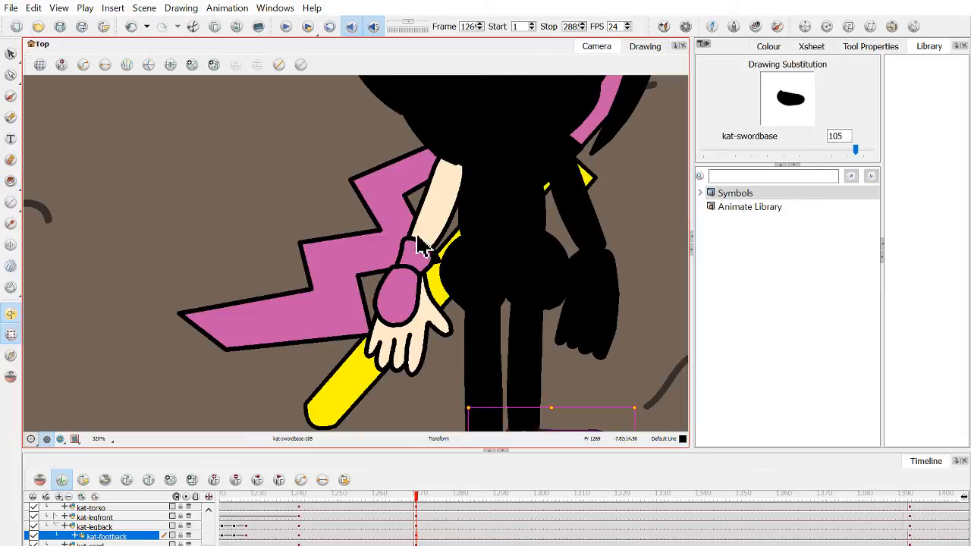
left_click(436, 222)
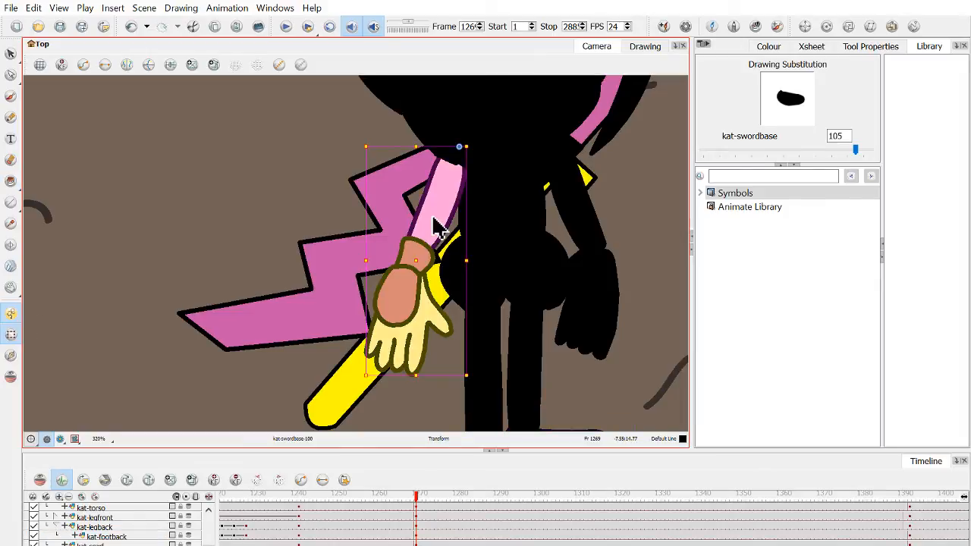
left_click(11, 182)
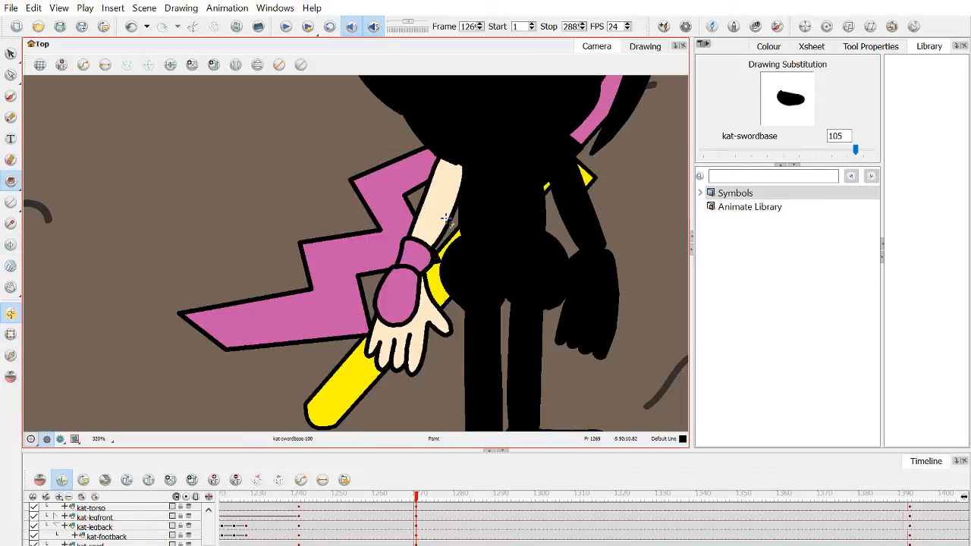
left_click(446, 218)
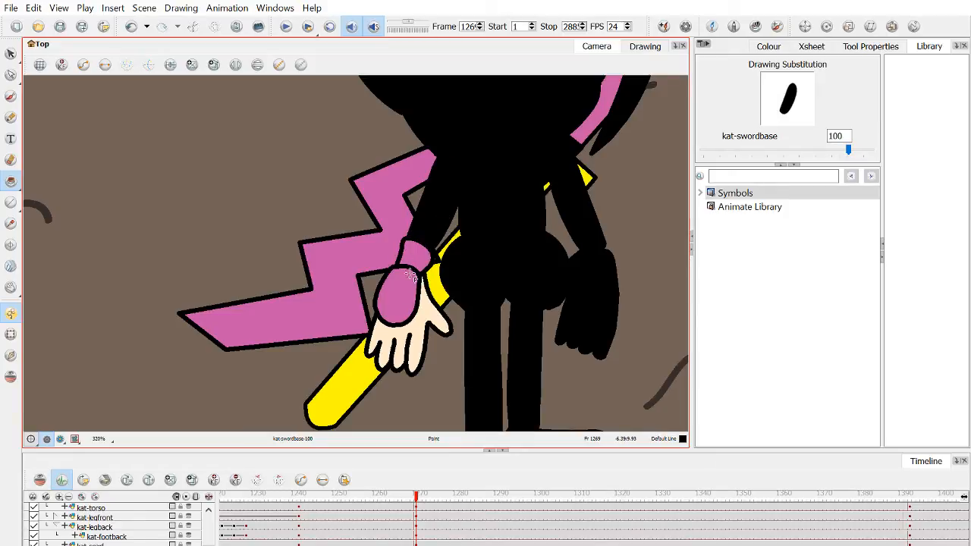
Select hand drawing 101 at frame 1269 and fill its wristband, glove patch and skin with black.
scroll(410, 288, "up", 2)
left_click(11, 334)
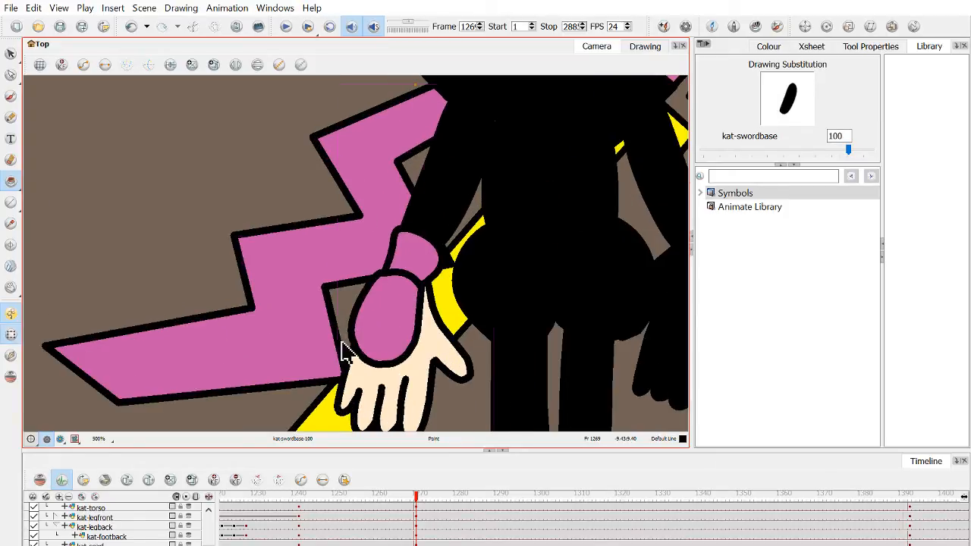
left_click(399, 328)
left_click(399, 328)
left_click(11, 181)
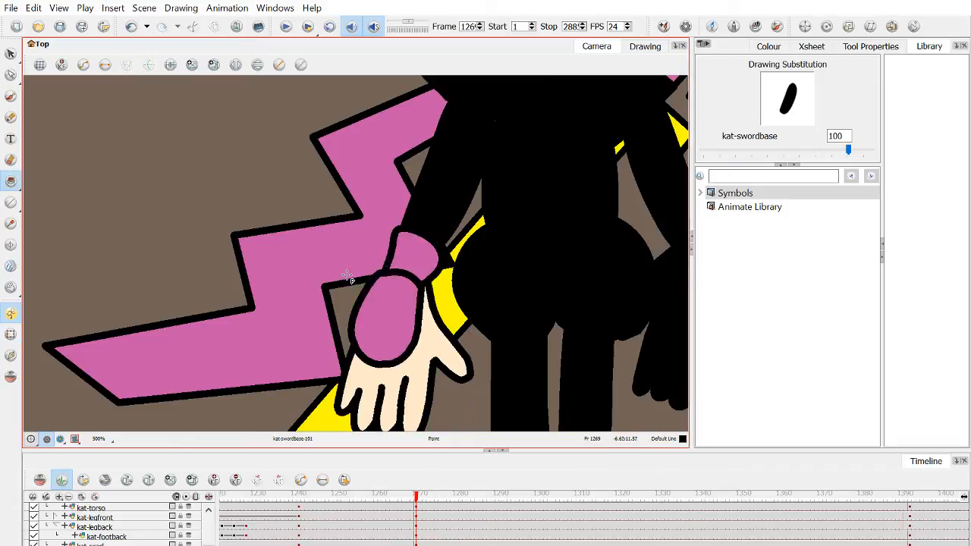
left_click(412, 265)
left_click(386, 329)
scroll(431, 339, "up", 1)
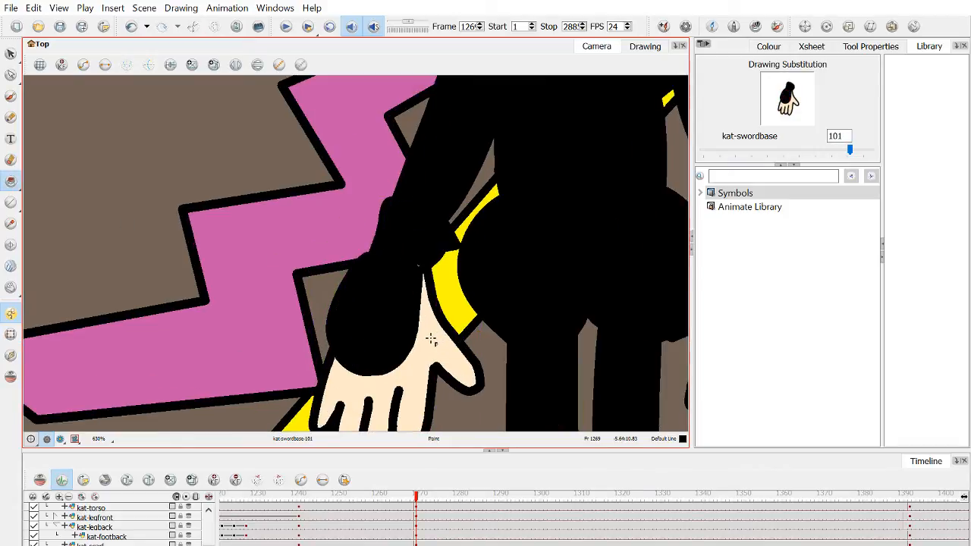
scroll(425, 265, "up", 1)
left_click(424, 292)
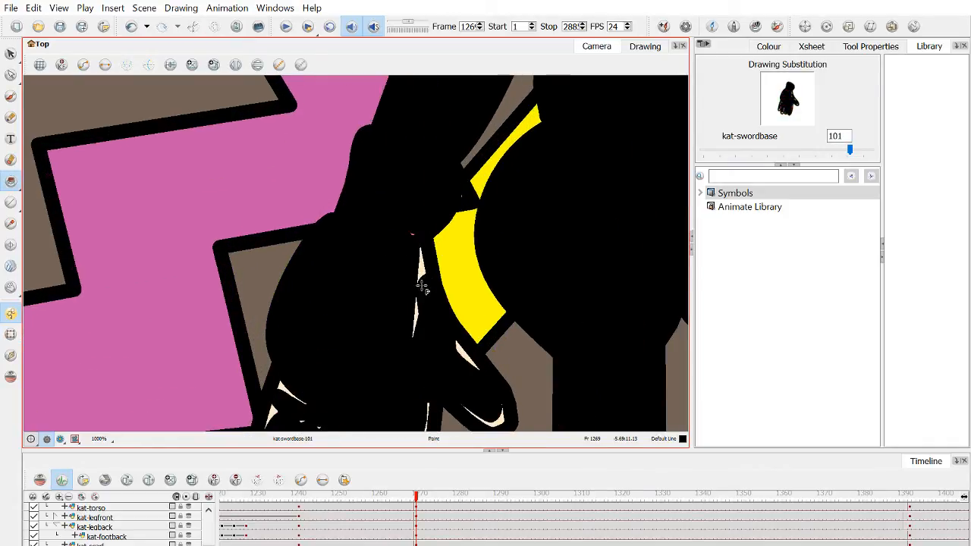
Open hand drawing 101 in the Drawing view and fill the skin gaps at the base of the smallest finger with black.
scroll(422, 287, "up", 1)
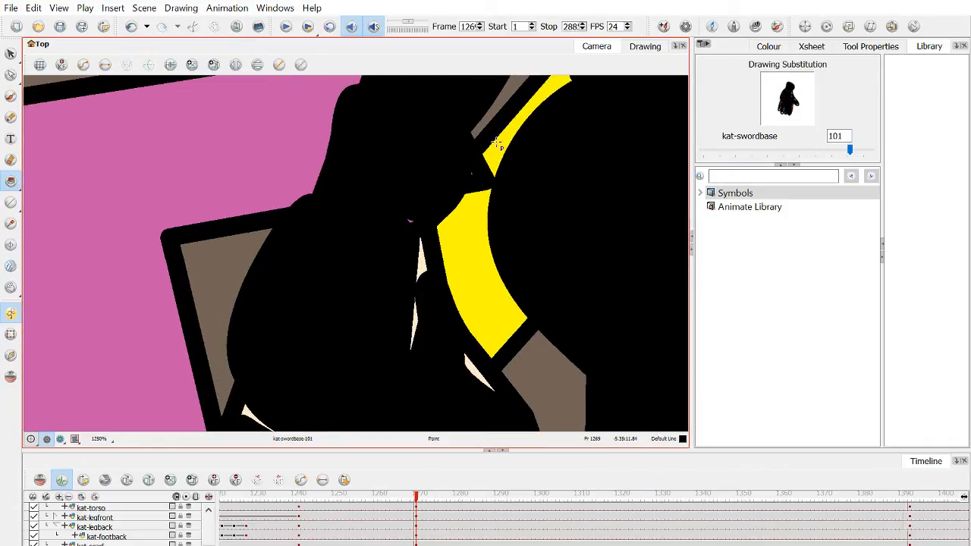
left_click(644, 47)
key("alt+b")
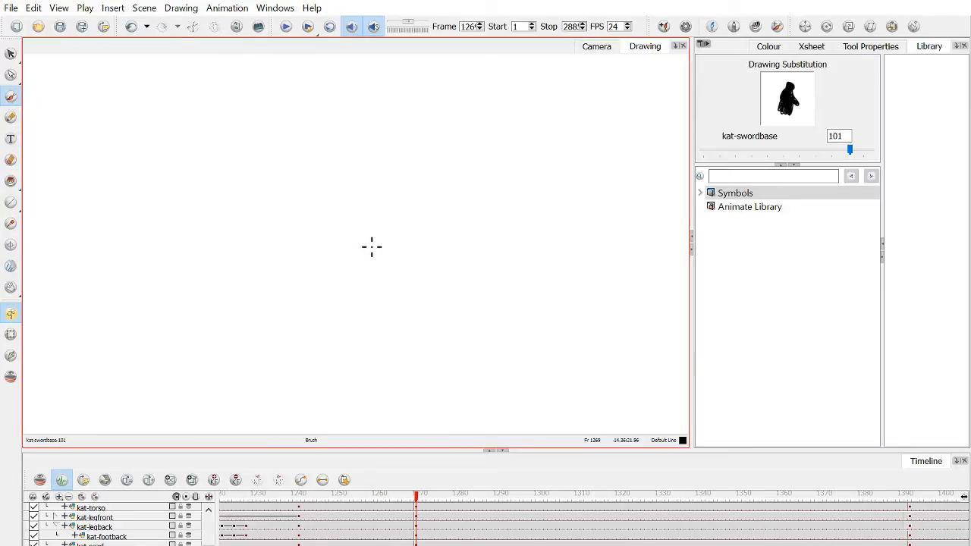
key("space")
scroll(380, 314, "down", 3)
mouse_move(374, 327)
left_mouse_down()
mouse_move(412, 217)
mouse_move(328, 193)
left_mouse_up()
scroll(506, 318, "up", 8)
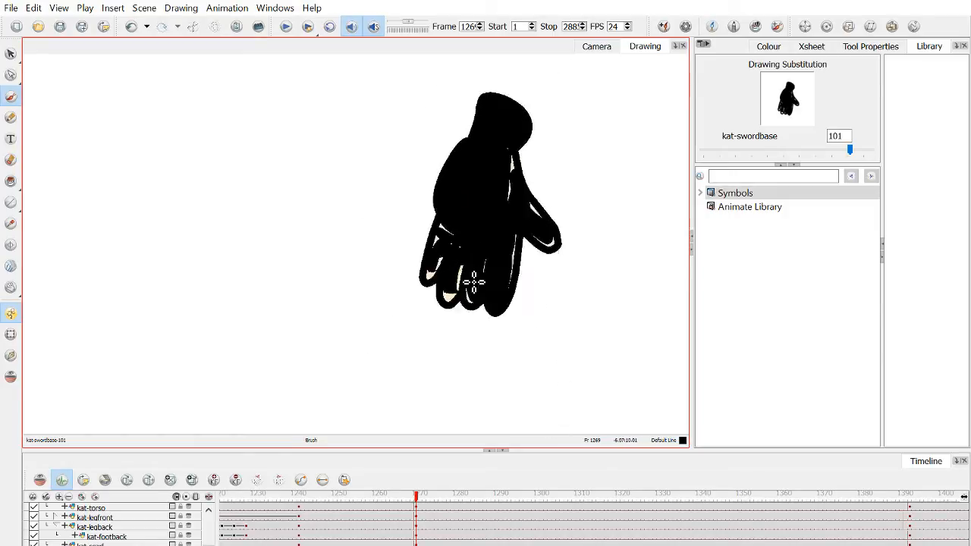
scroll(474, 282, "up", 5)
left_click(11, 180)
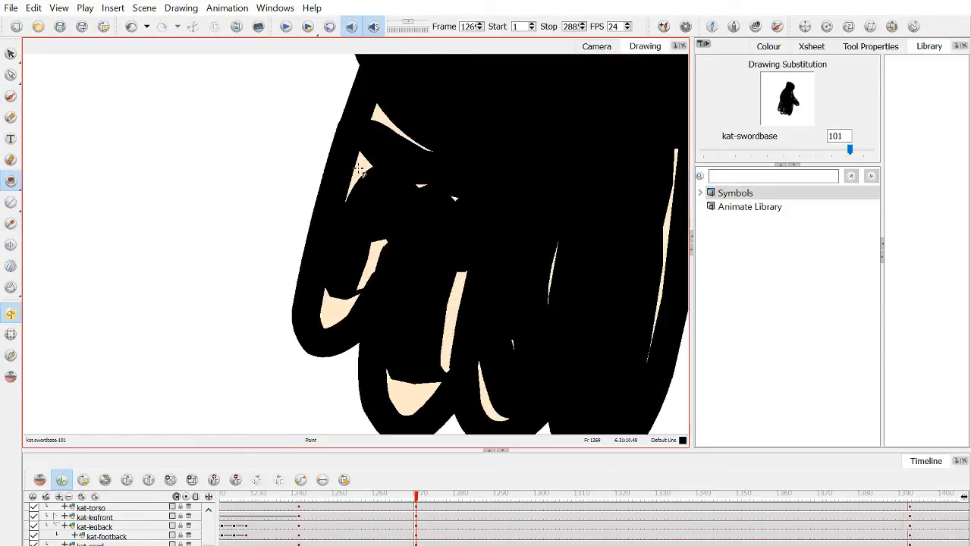
left_click(363, 168)
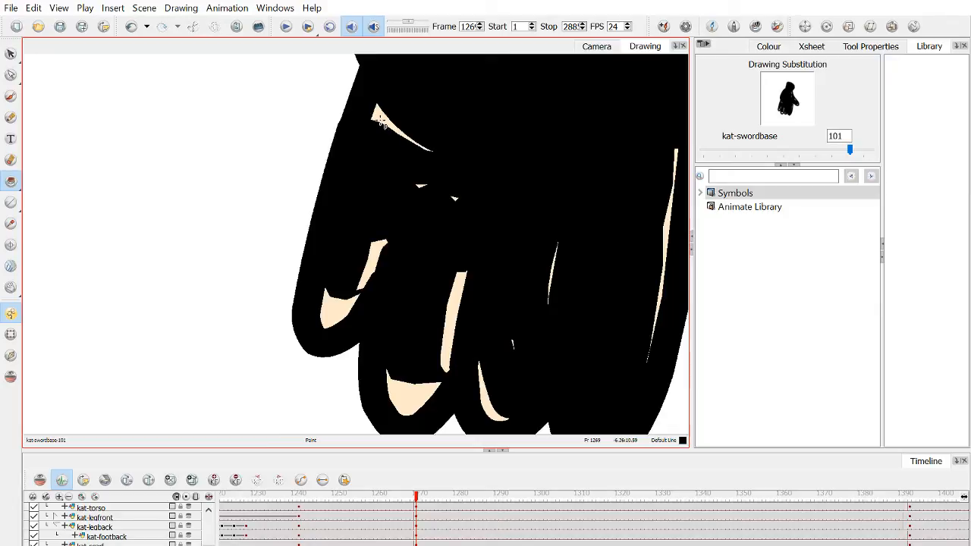
left_click(380, 120)
Fill the leftover skin gaps in the two outermost fingers of drawing 101 with black.
left_click_drag(355, 305, 373, 265)
left_click(355, 274)
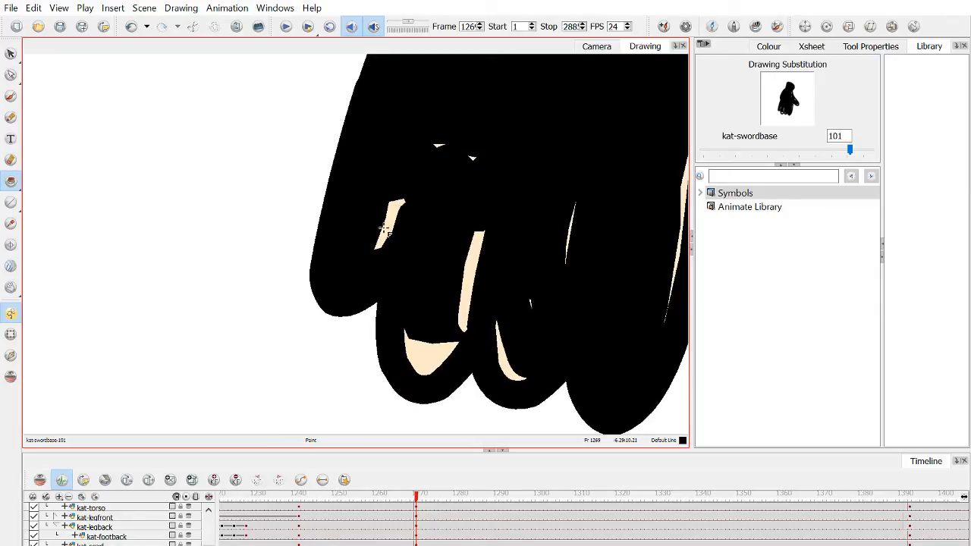
left_click(384, 230)
left_click(468, 269)
left_click(424, 366)
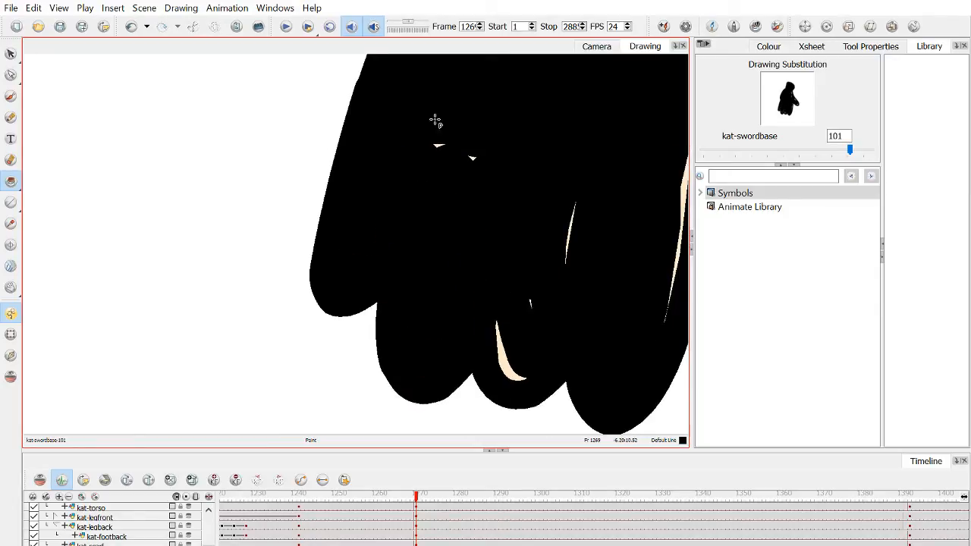
Fill the curved fingertip gap and the small wedge above it on drawing 101's third finger with black.
key("2")
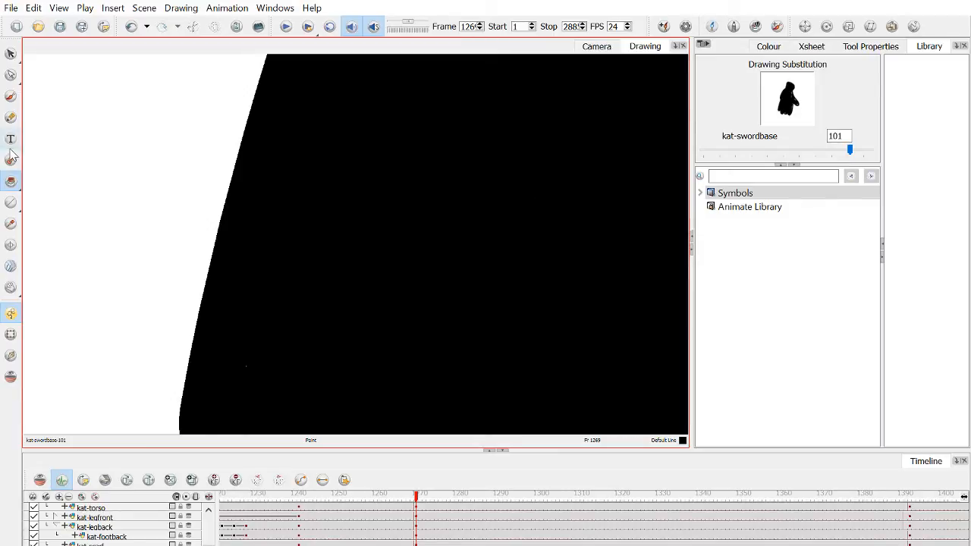
mouse_move(311, 341)
left_mouse_down()
mouse_move(383, 318)
mouse_move(204, 185)
left_mouse_up()
left_click(12, 184)
key("2")
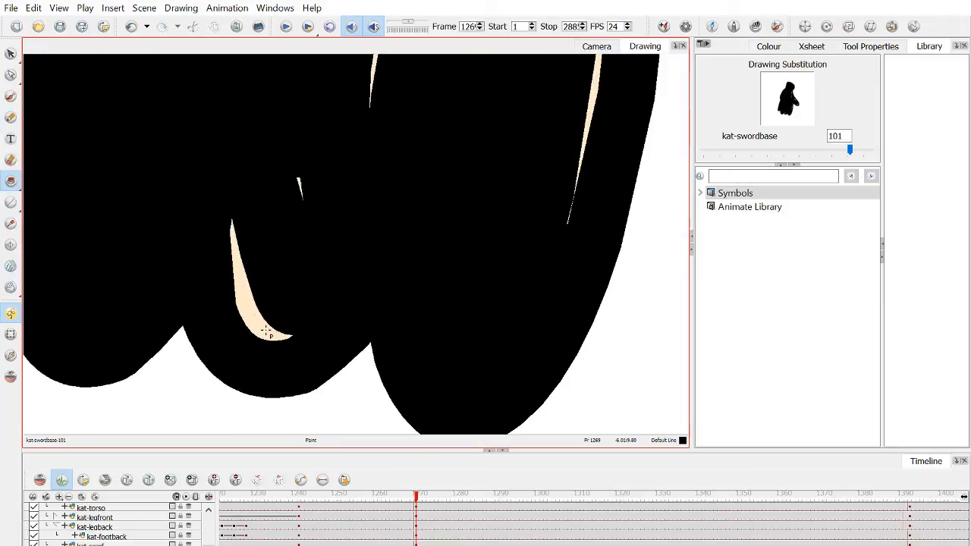
left_click(253, 322)
key("2")
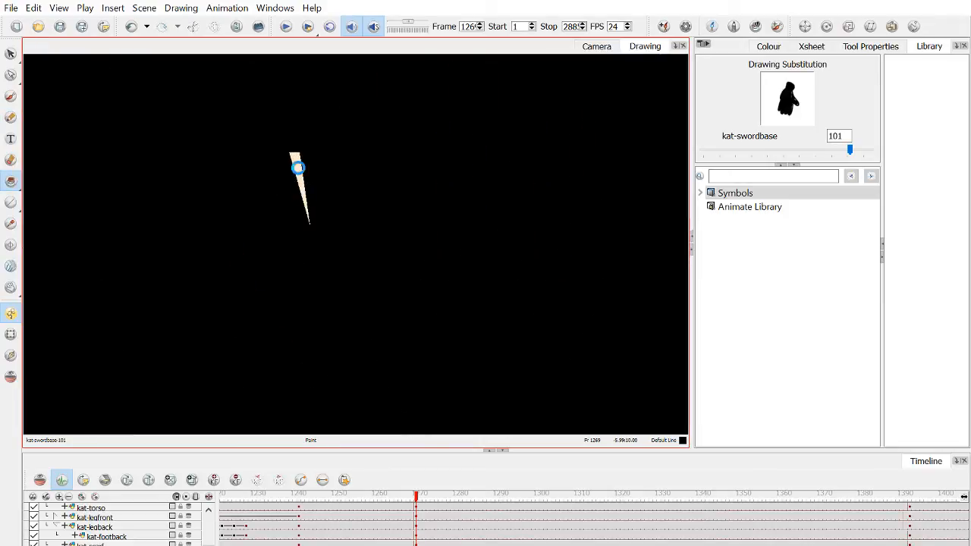
left_click(298, 160)
Fill the thin, tall skin sliver left between the fingers of hand drawing 101 with black.
key("1")
key("1")
key("2")
key("2")
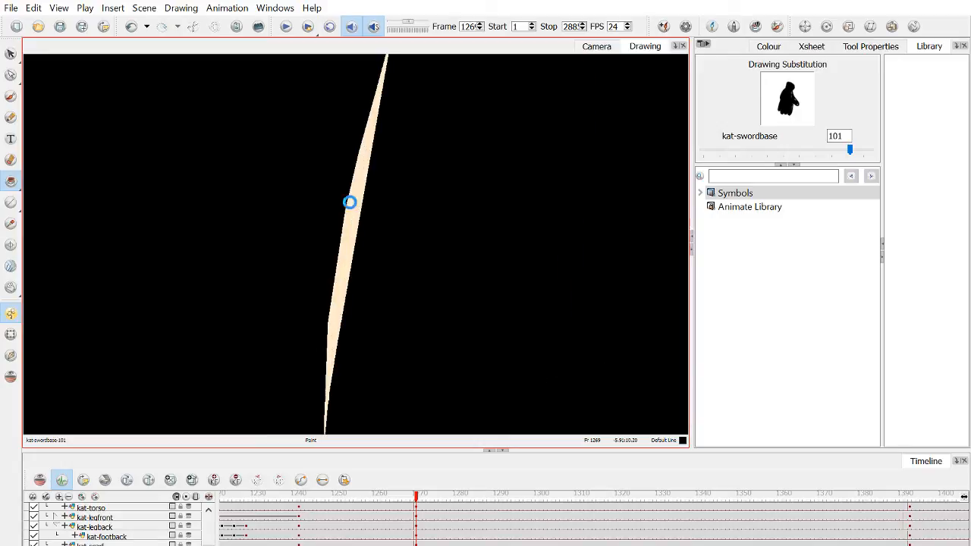
left_click(347, 202)
Fill the narrow skin gaps along the edge of drawing 101's finger nearest the thumb with black.
key("1")
key("1")
key("2")
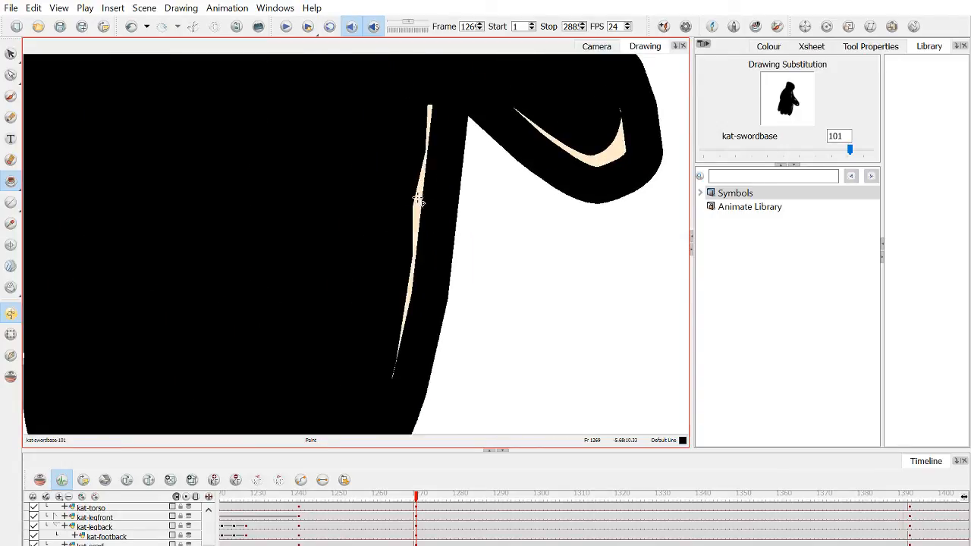
left_click(419, 201)
key("2")
left_click(412, 302)
key("1")
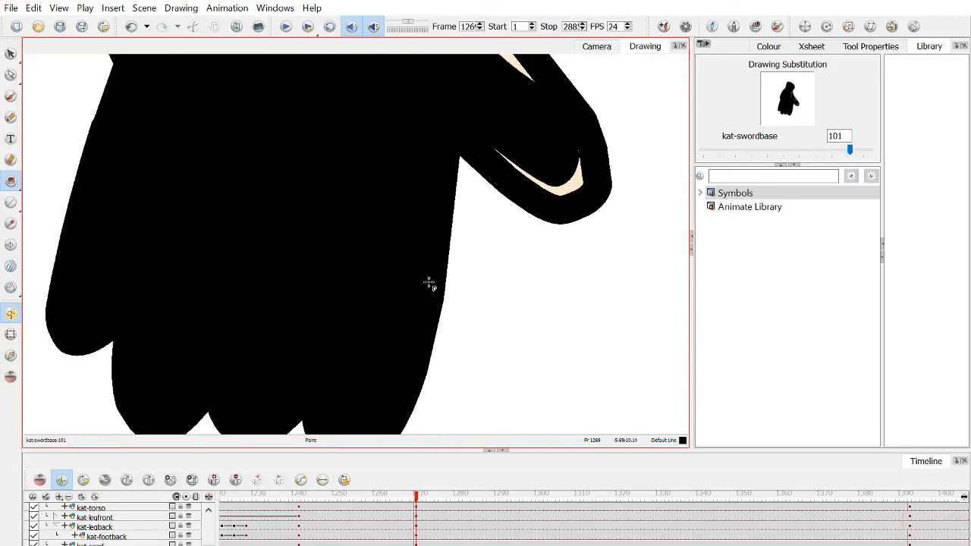
Fill the curved skin gap along the lower edge of drawing 101's thumb with black.
key("2")
key("2")
key("space")
left_click_drag(561, 176, 540, 226)
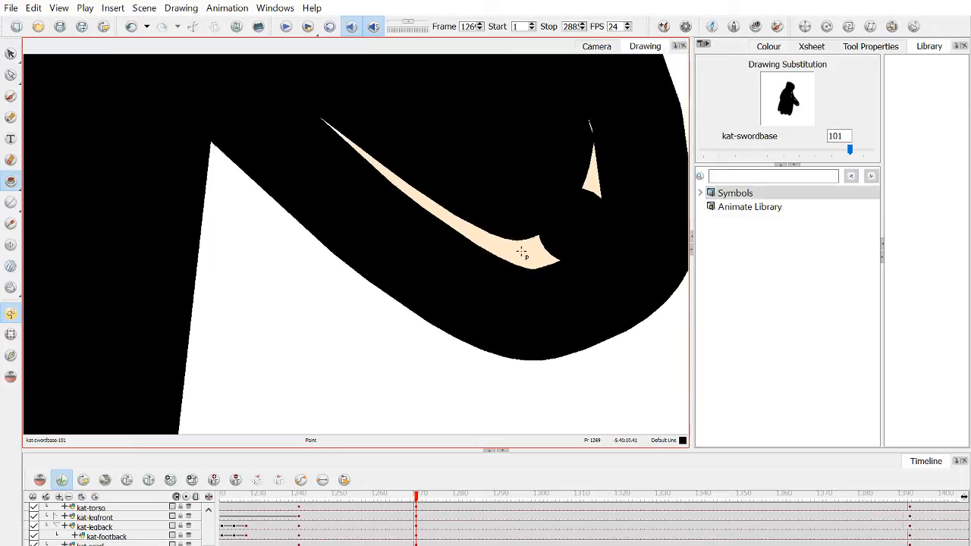
left_click(520, 251)
left_click(465, 236)
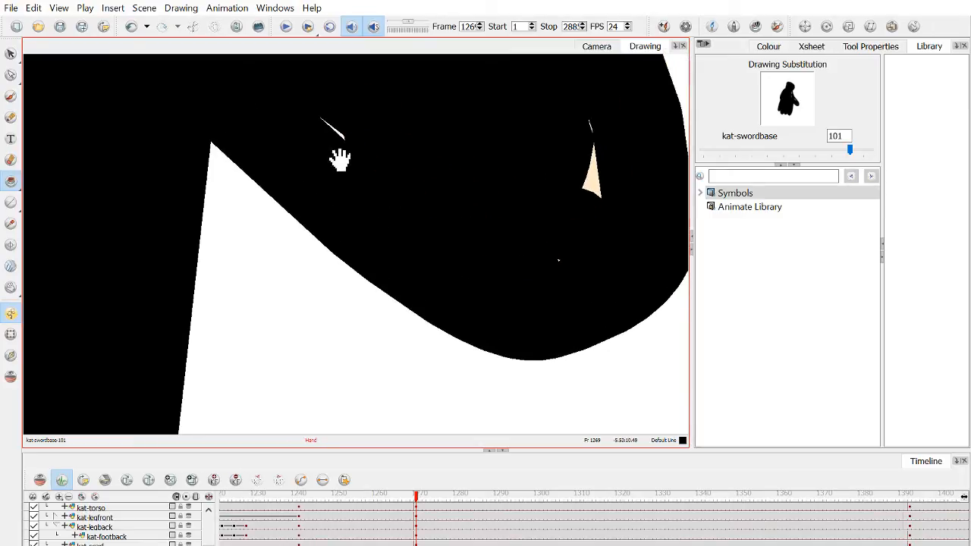
Cover the remaining skin slivers in drawing 101's thumb with black using the Pencil tool.
left_click(11, 117)
mouse_move(342, 152)
left_mouse_down()
mouse_move(550, 258)
mouse_move(593, 207)
mouse_move(582, 171)
left_mouse_up()
scroll(582, 171, "down", 3)
mouse_move(521, 288)
left_mouse_down()
mouse_move(460, 222)
mouse_move(511, 301)
mouse_move(503, 251)
mouse_move(465, 209)
mouse_move(420, 313)
mouse_move(399, 260)
mouse_move(416, 155)
mouse_move(400, 108)
left_mouse_up()
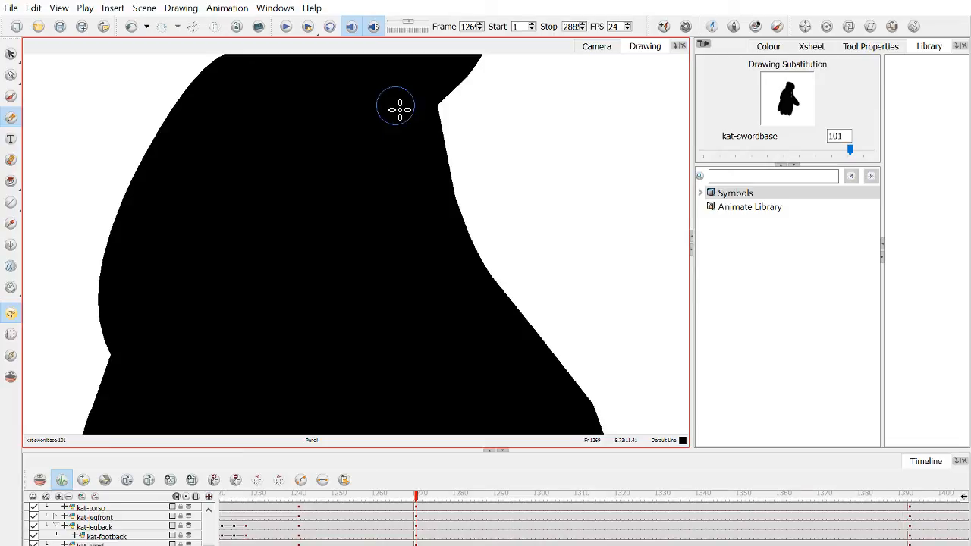
scroll(332, 195, "down", 3)
left_click_drag(303, 221, 343, 216)
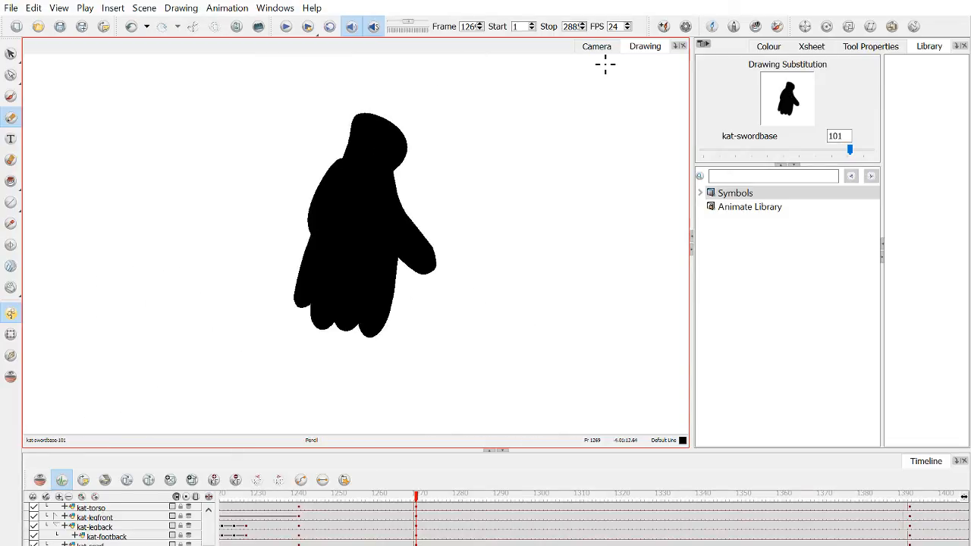
key("ctrl+z")
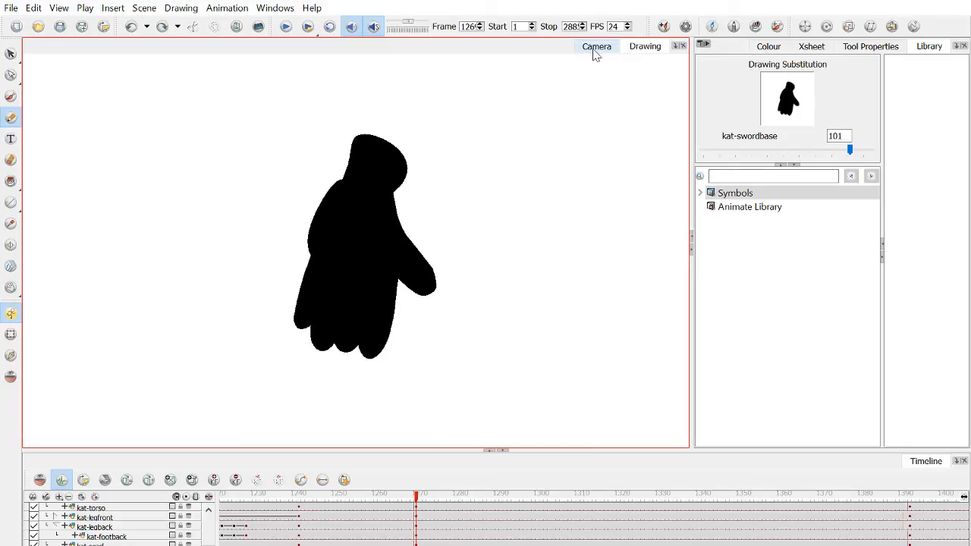
Return to the Camera view, select the pink scarf drawing 106 and fill it with black.
left_click(596, 47)
scroll(363, 245, "down", 2)
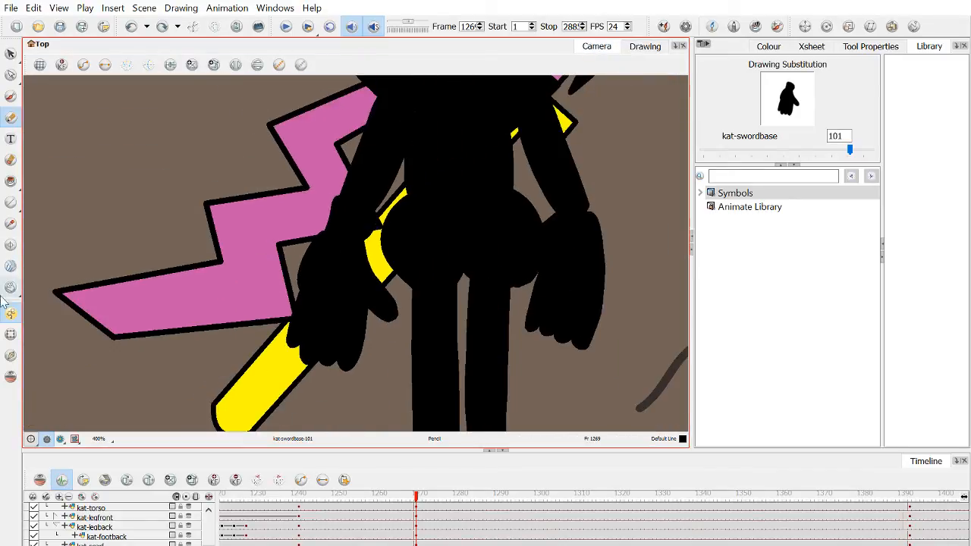
left_click(10, 334)
left_click(262, 279)
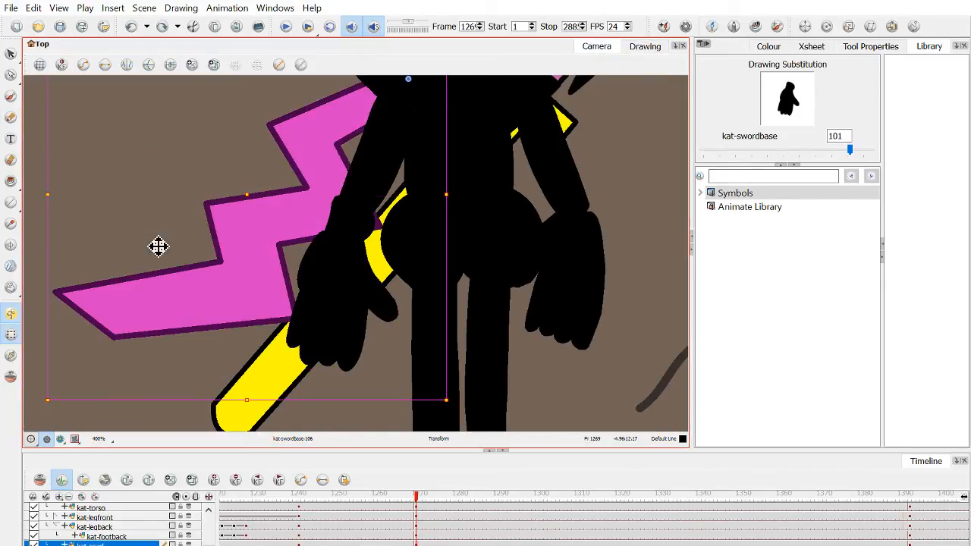
left_click(10, 181)
left_click(245, 235)
scroll(245, 236, "down", 3)
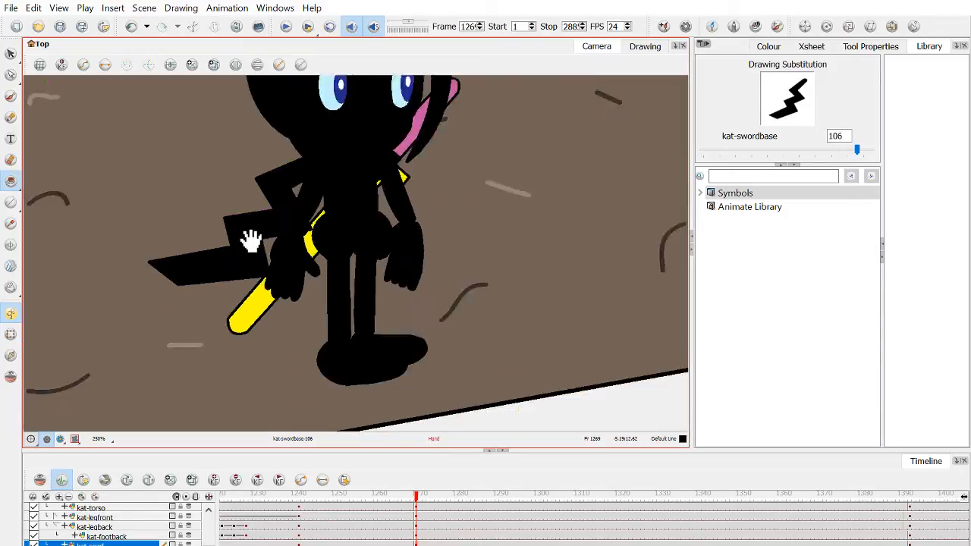
left_click_drag(249, 239, 281, 270)
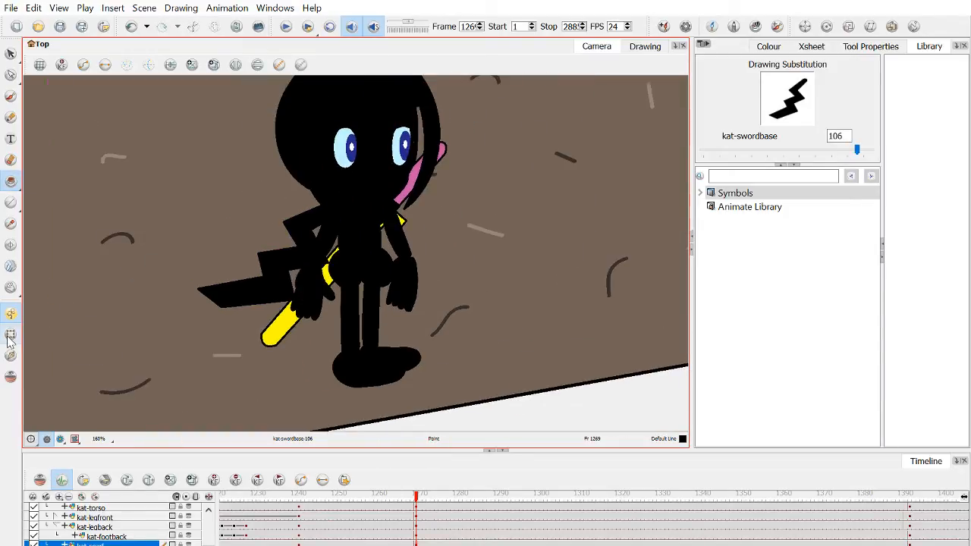
Try to blacken the yellow scabbard's drawing 8 in the Drawing view.
left_click(10, 336)
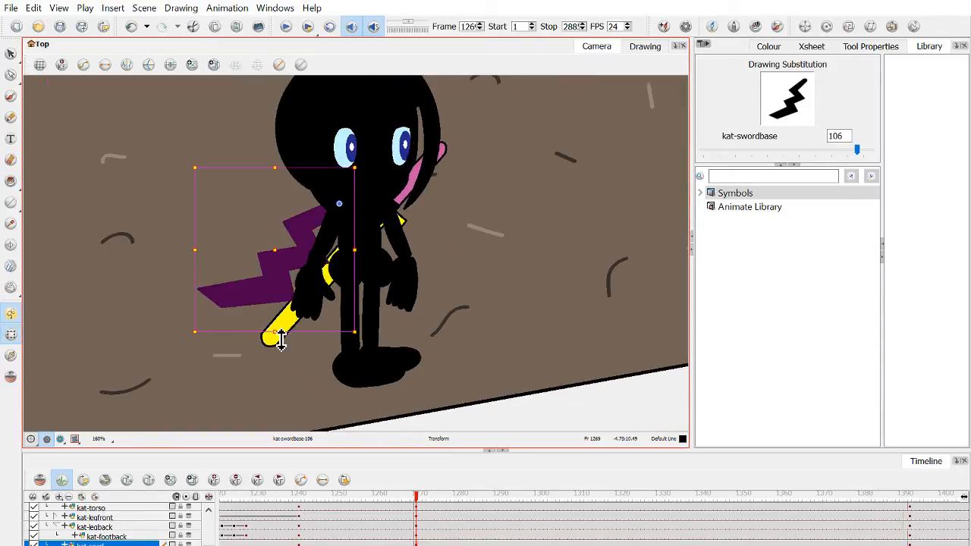
left_click(288, 333)
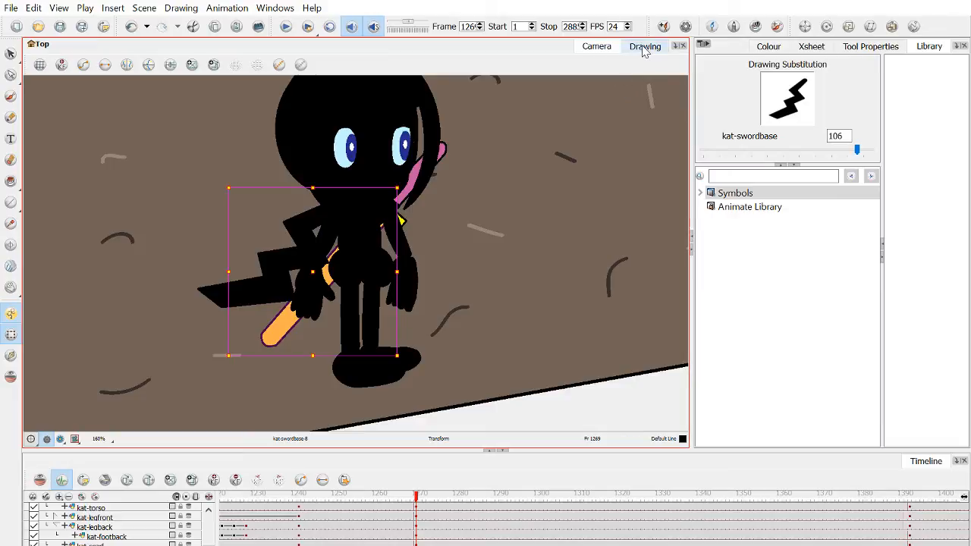
left_click(645, 47)
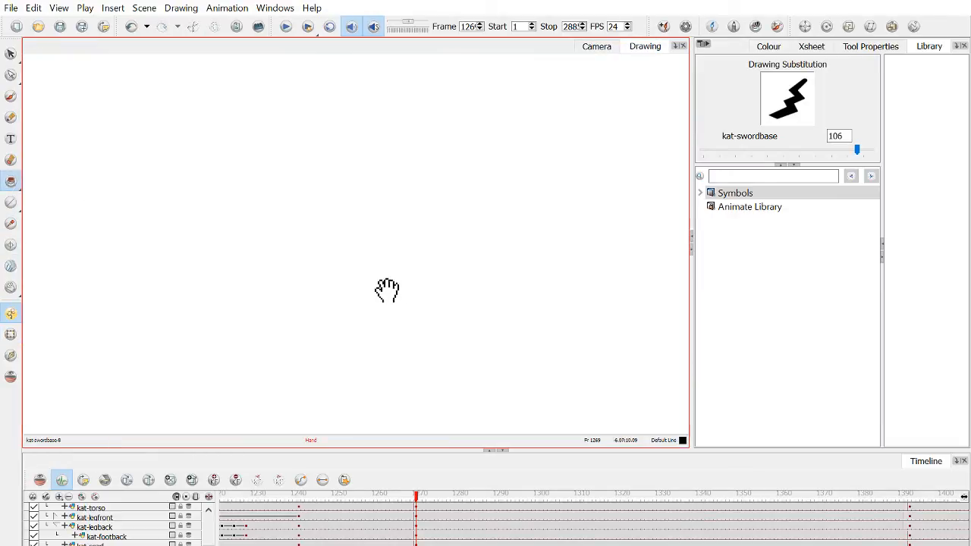
scroll(99, 134, "up", 4)
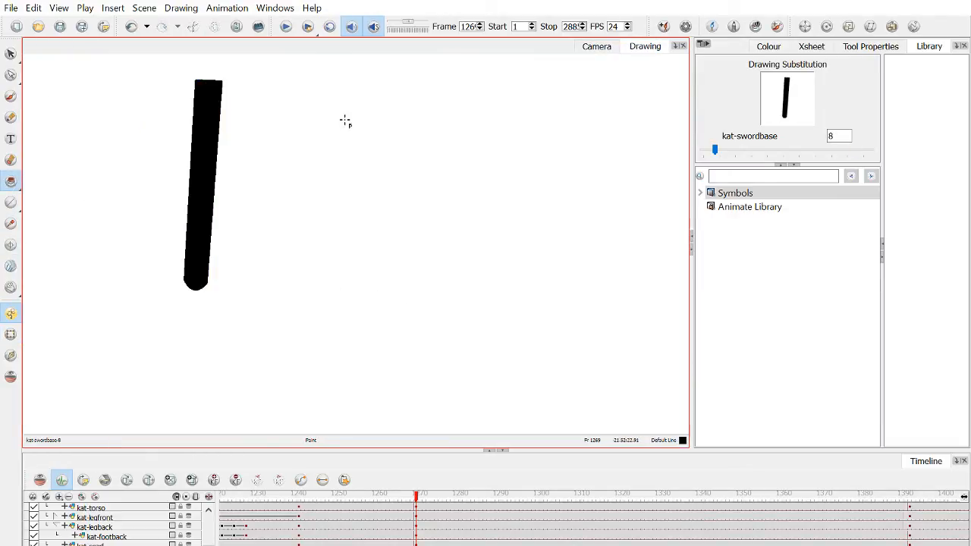
left_click(601, 47)
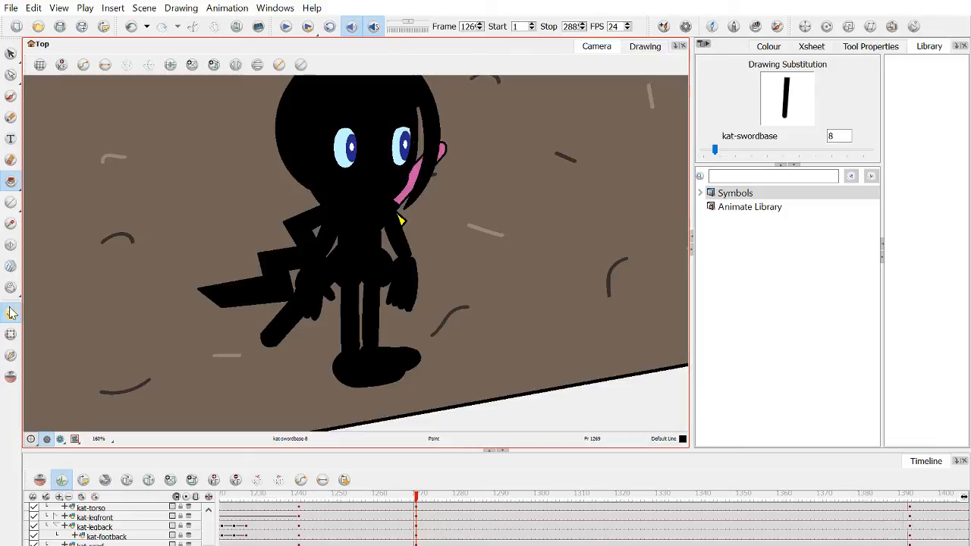
Try filling the pink grip of sword drawing 7 with black, and undo the sword and scabbard fills.
key("shift+t")
scroll(381, 209, "up", 3)
left_click(435, 178)
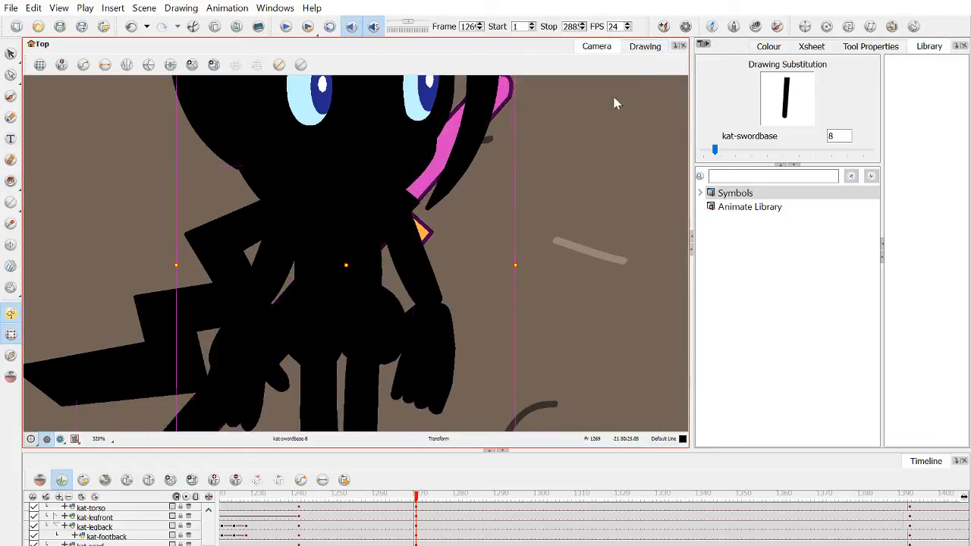
left_click(645, 47)
left_click(11, 182)
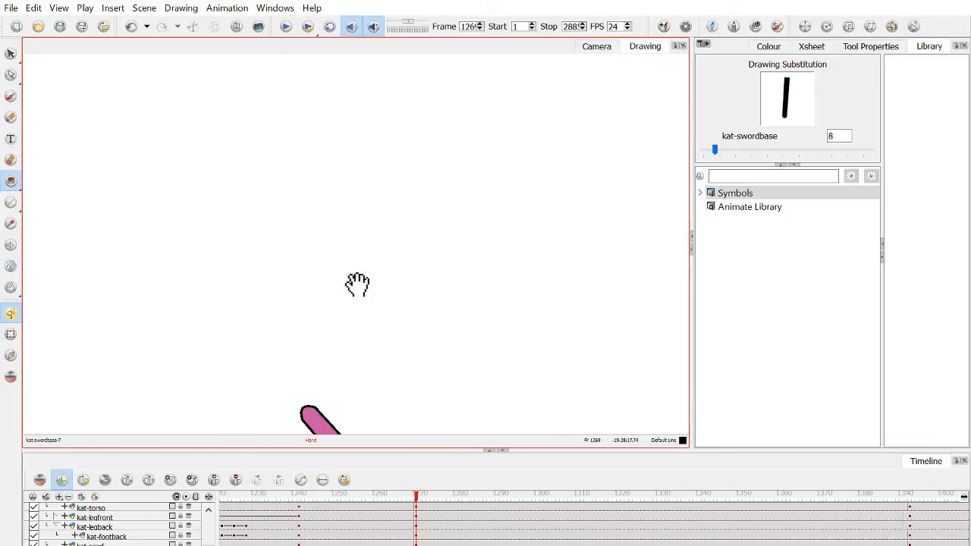
left_click_drag(357, 281, 371, 181)
scroll(409, 298, "up", 2)
left_click(417, 275)
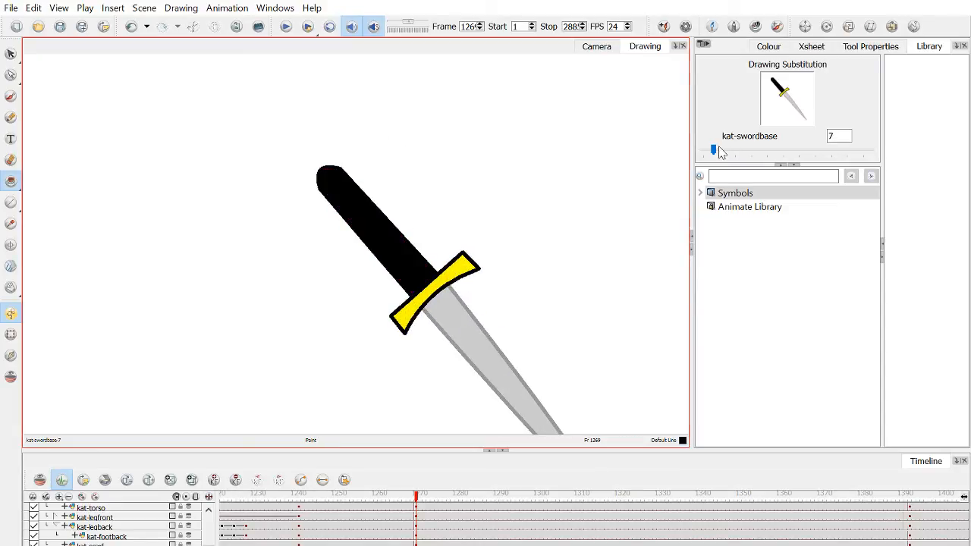
key("ctrl+z")
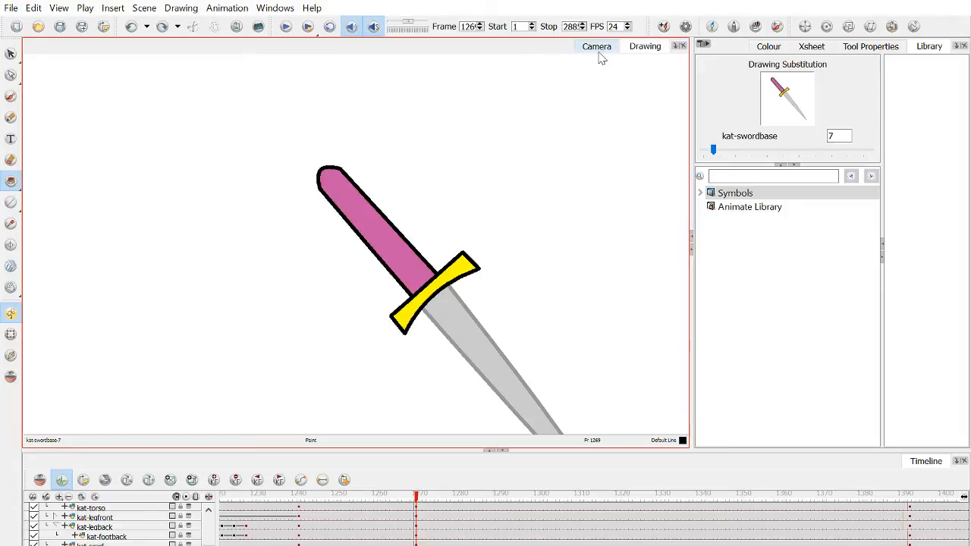
Return to the Camera view and duplicate the yellow scabbard's drawing 8 at frame 1269.
left_click(596, 46)
scroll(114, 524, "down", 2)
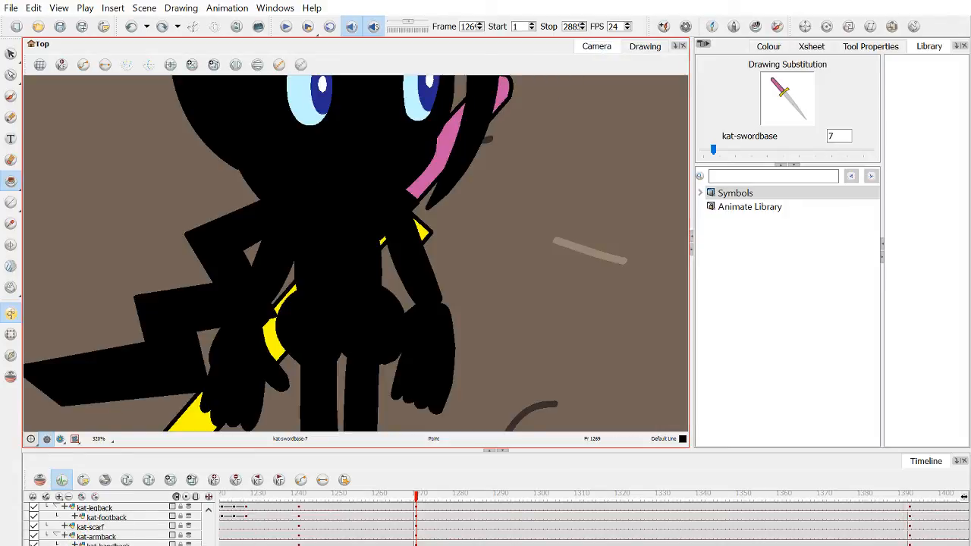
key("Escape")
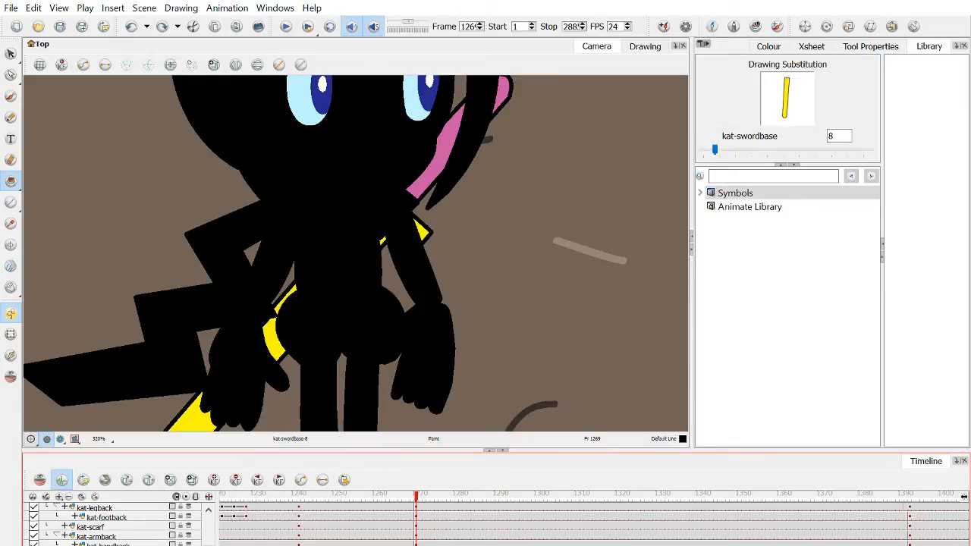
left_click(179, 10)
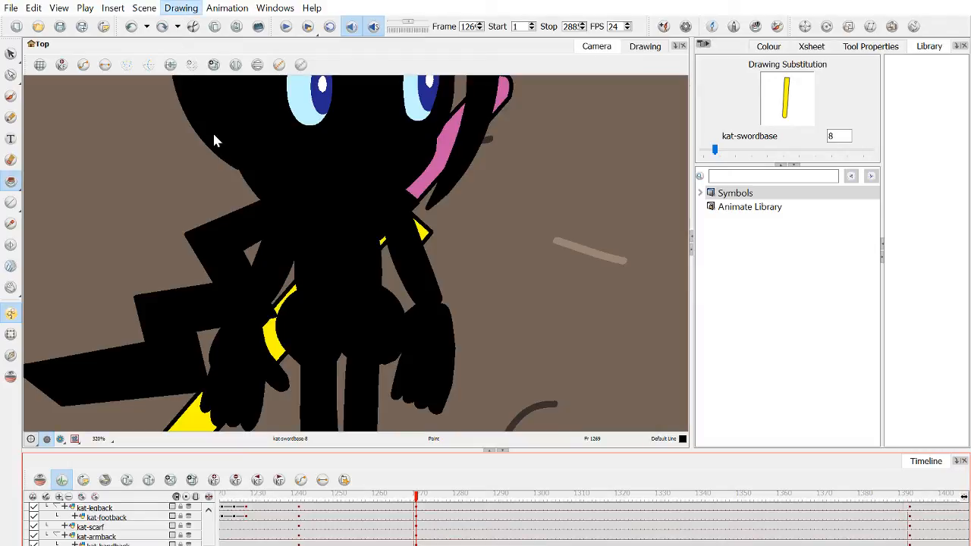
left_click(213, 129)
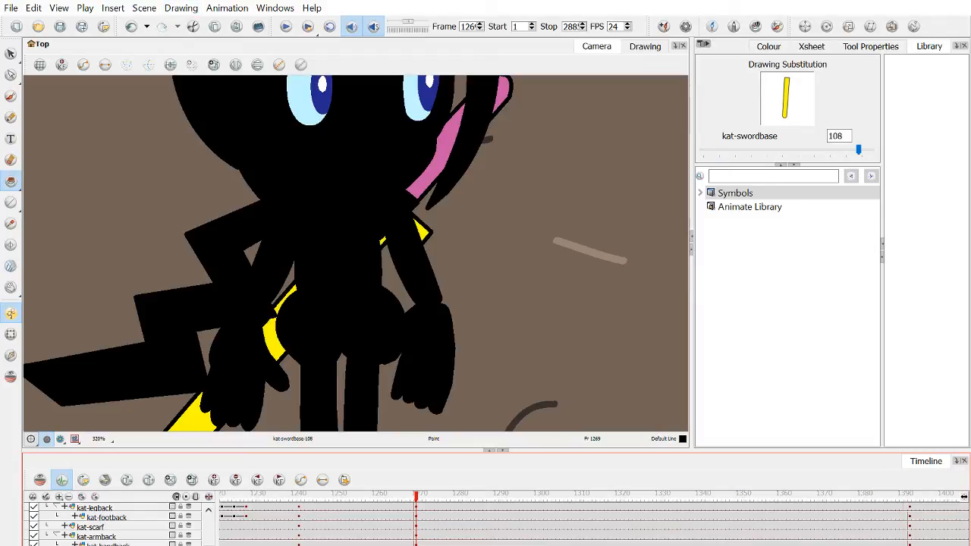
Set the scabbard's drawing substitution back to 8 at frame 1391.
key("comma")
key("comma")
key("comma")
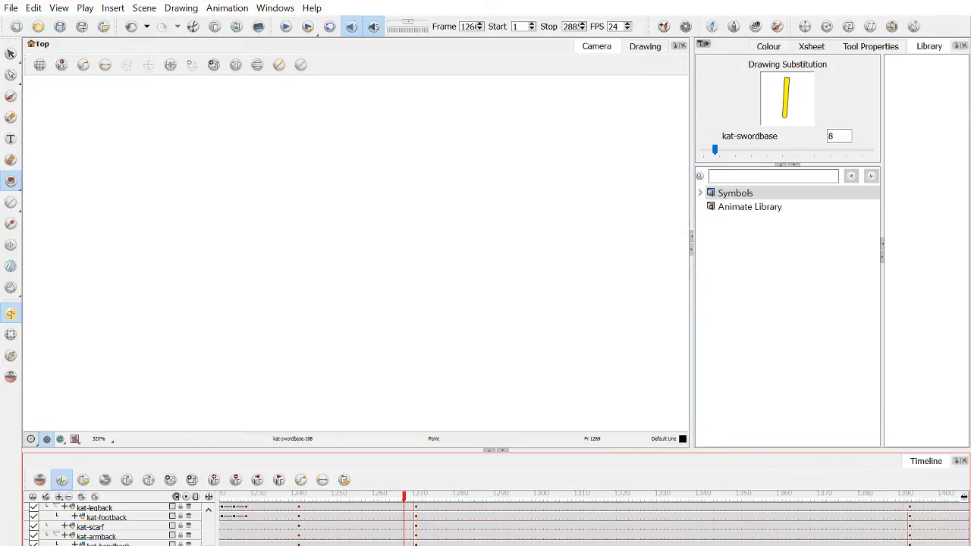
key("period")
key("period")
key("period")
key("apostrophe")
mouse_move(860, 148)
left_mouse_down()
mouse_move(795, 160)
mouse_move(701, 154)
mouse_move(717, 159)
left_mouse_up()
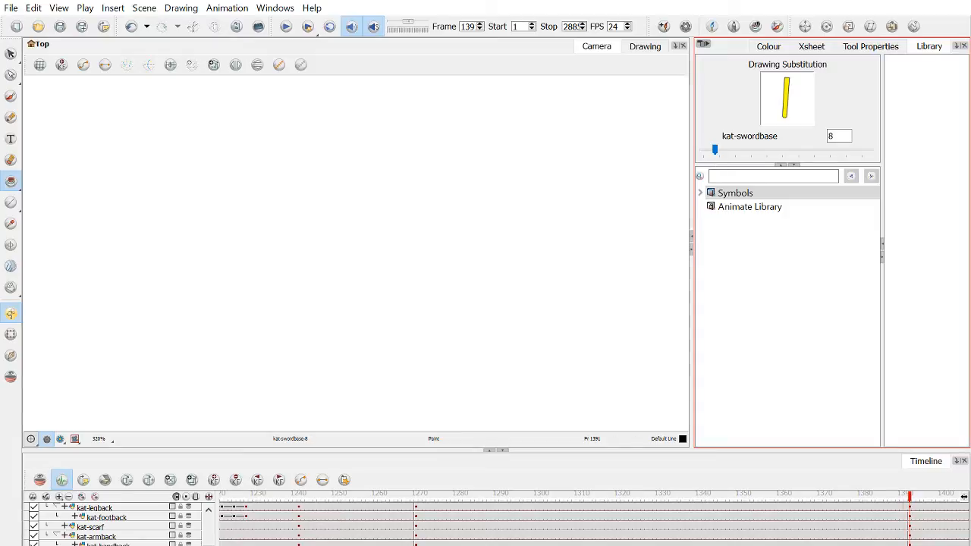
Duplicate sword drawing 7 at frame 1269 and set its drawing substitution back to 7 at frame 1391.
scroll(114, 524, "down", 2)
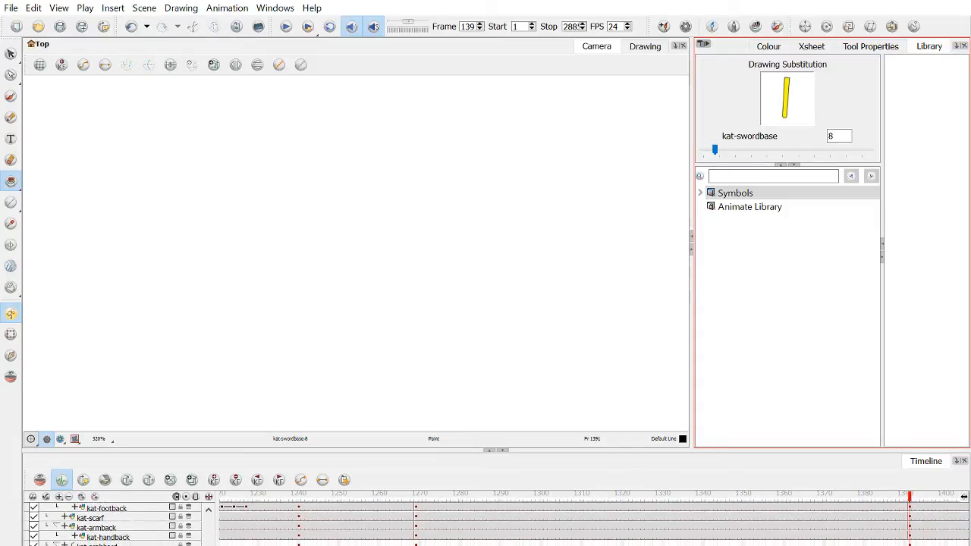
scroll(114, 524, "down", 2)
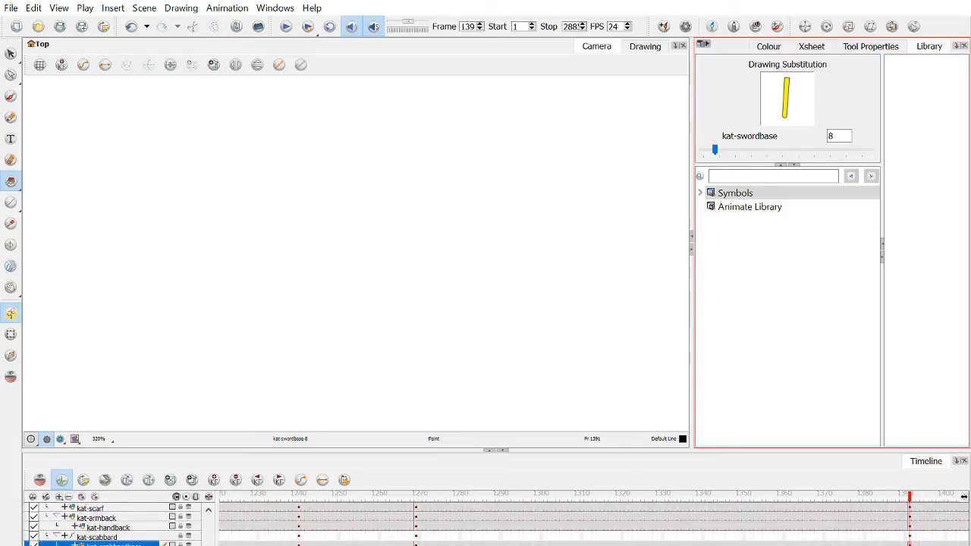
left_click(416, 496)
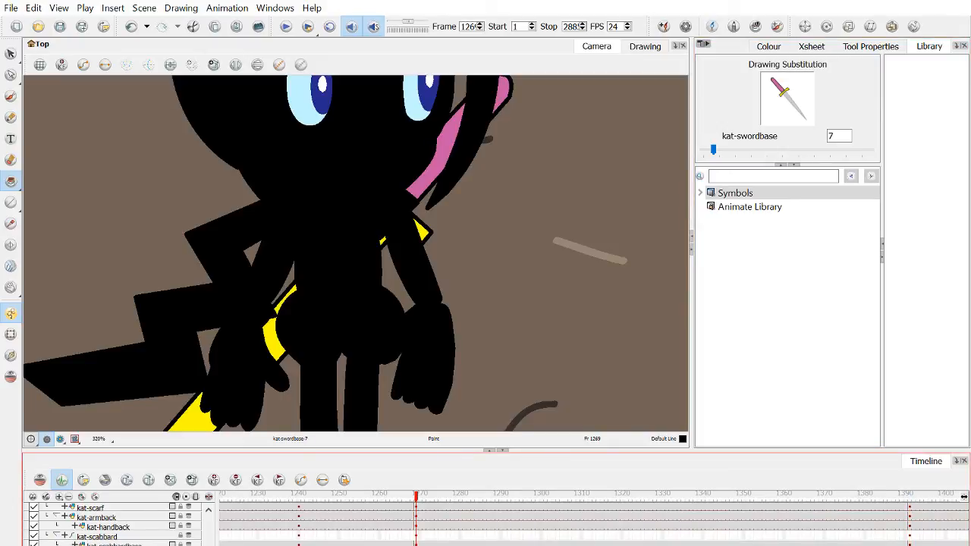
left_click(315, 336)
left_click(910, 496)
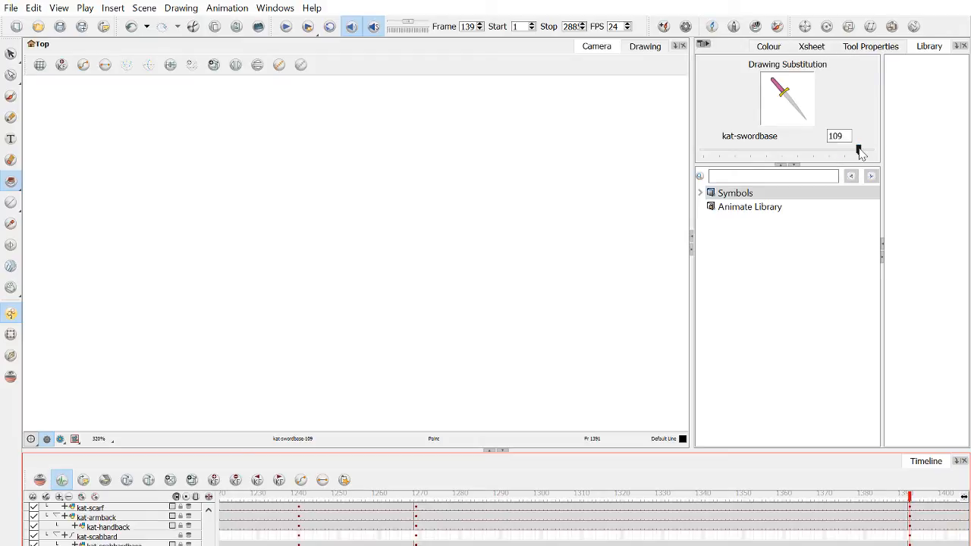
left_click_drag(861, 154, 714, 153)
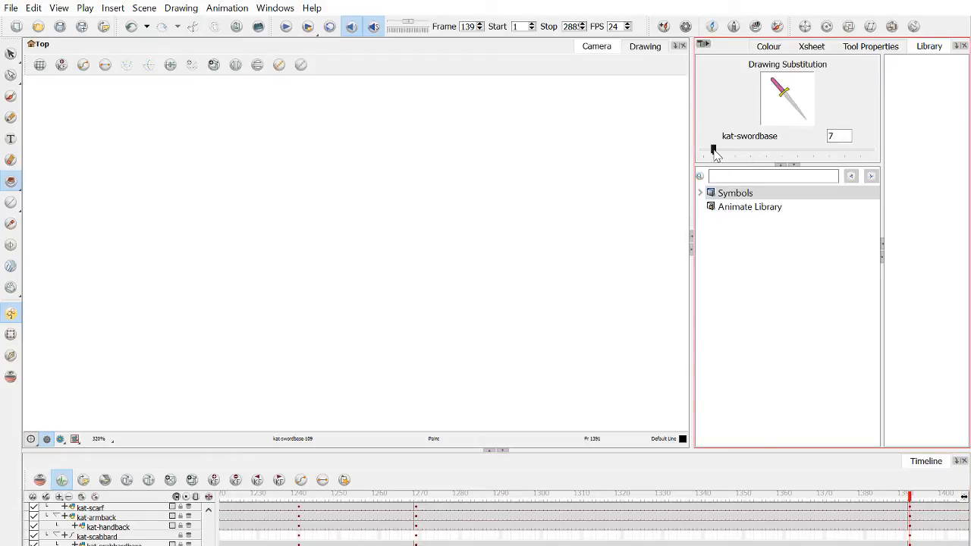
Select scabbard drawing 108 at frame 1269, fill it with black in the Drawing view and return to the Camera view.
left_click(415, 543)
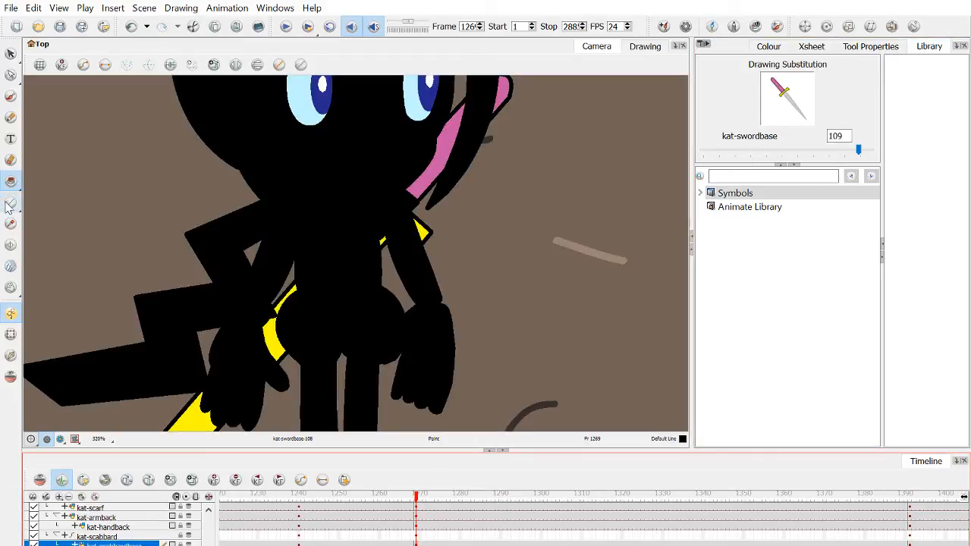
left_click(647, 46)
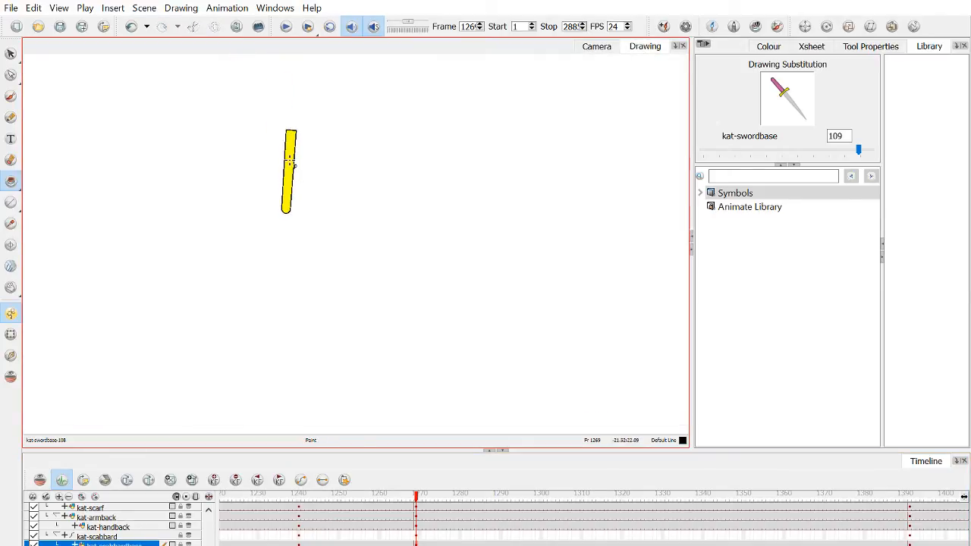
key("minus")
left_click(605, 48)
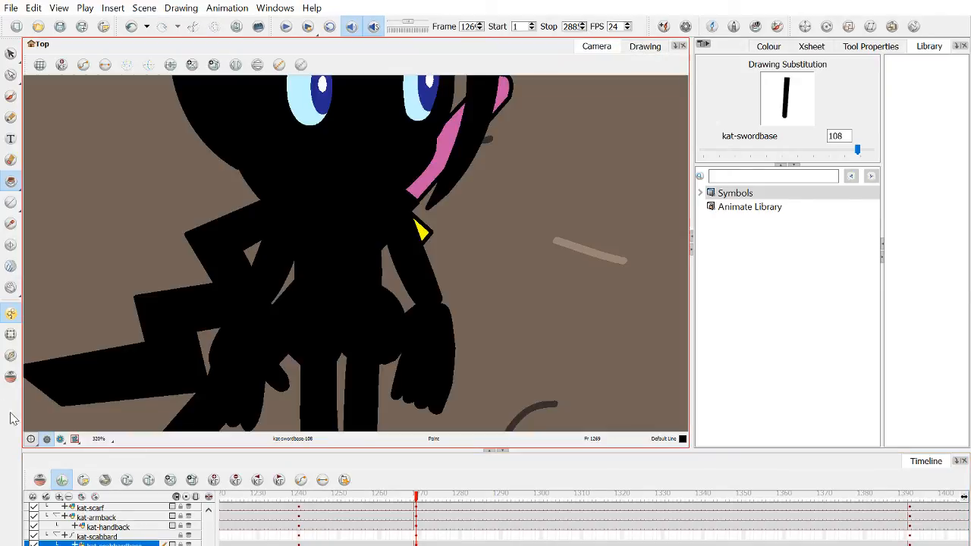
Open Kat's sword drawing at frame 1269 in the Drawing view and fill its handle, guard and blade with black.
left_click(11, 335)
left_click(434, 191)
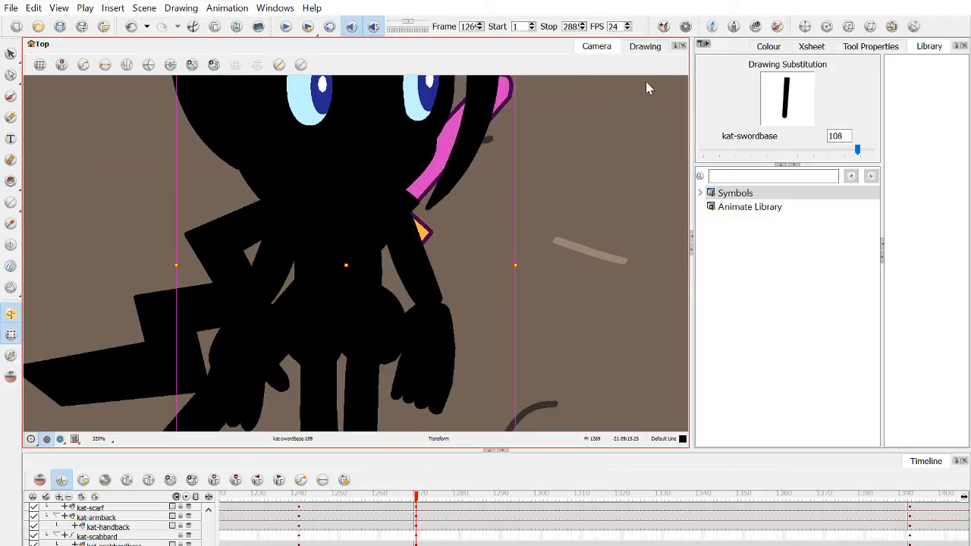
left_click(644, 47)
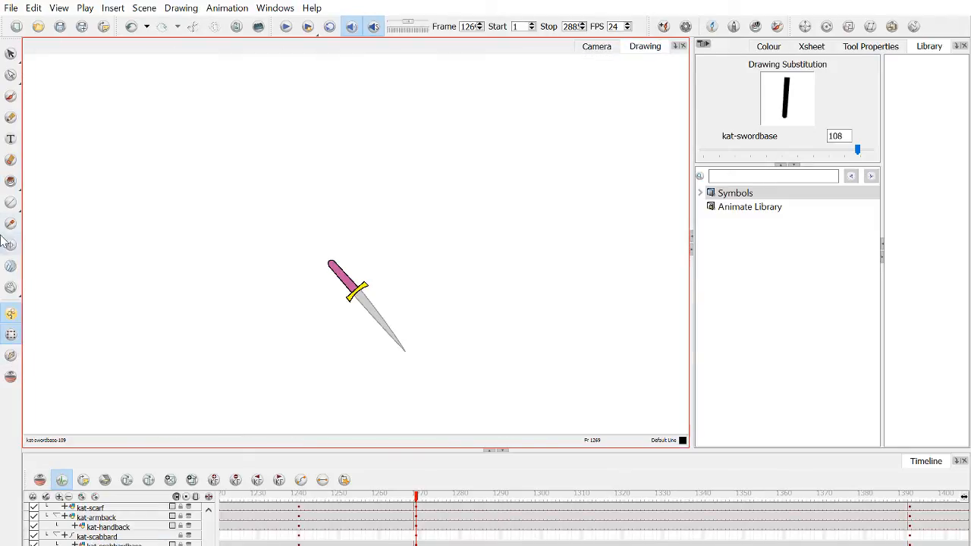
left_click(11, 181)
scroll(364, 296, "up", 4)
left_click(327, 216)
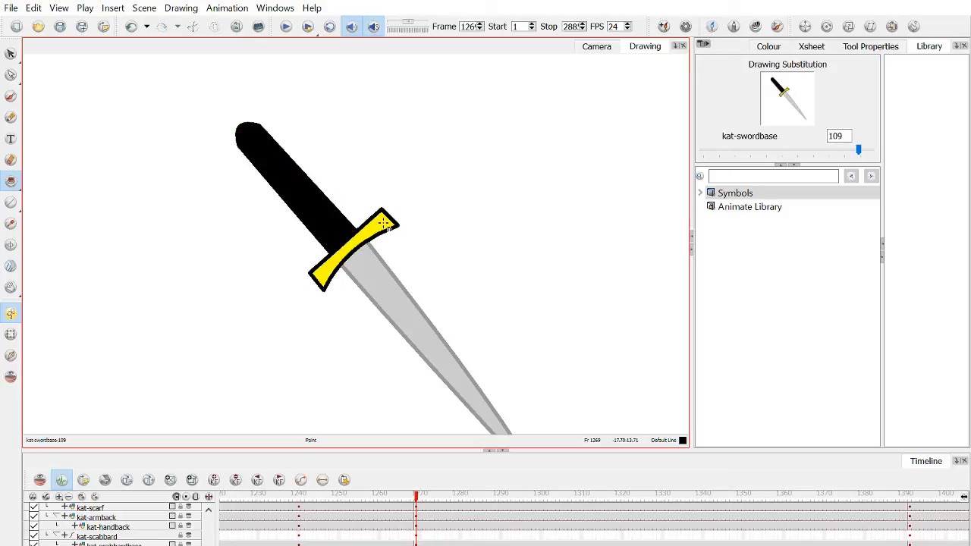
left_click(356, 254)
left_click(368, 288)
Cover the small gaps left in the sword's guard with black Pencil strokes.
scroll(329, 265, "up", 5)
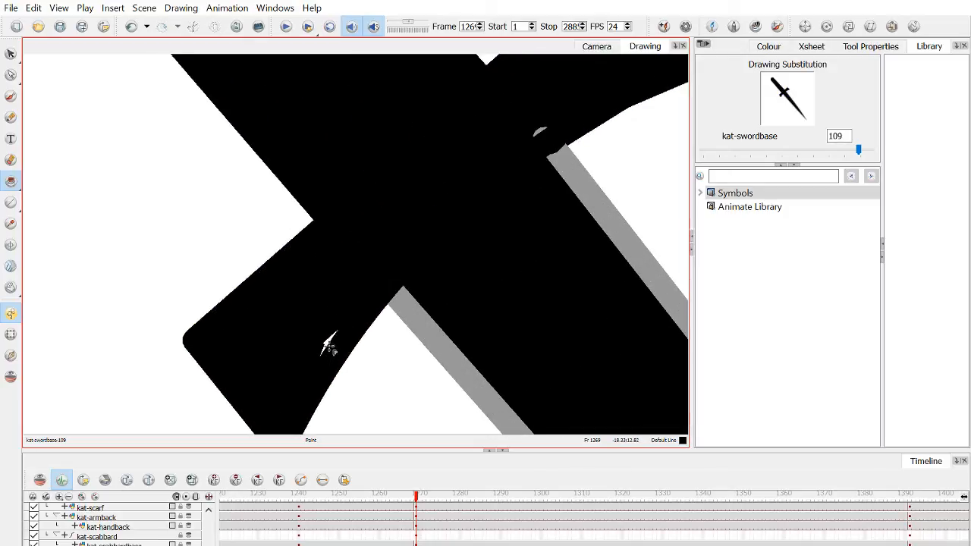
left_click(11, 118)
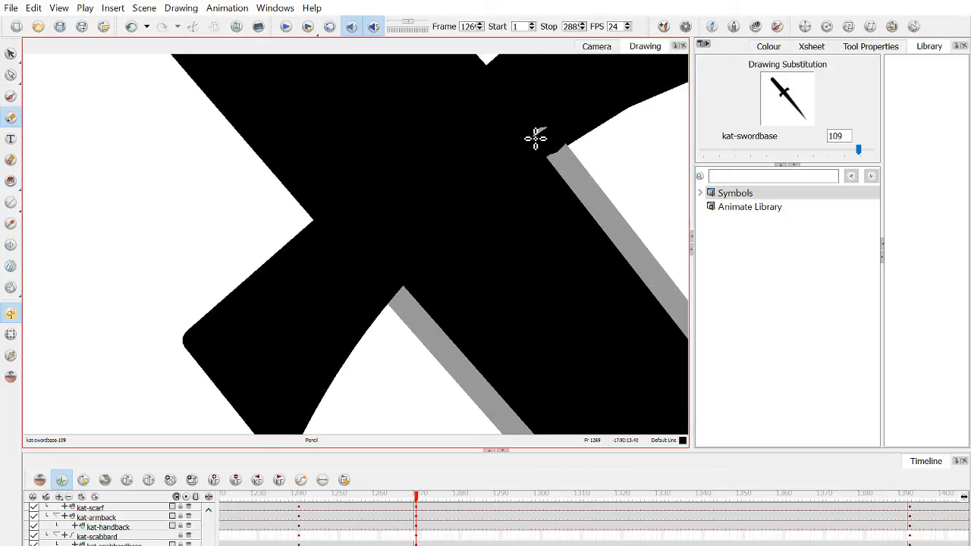
scroll(524, 163, "down", 6)
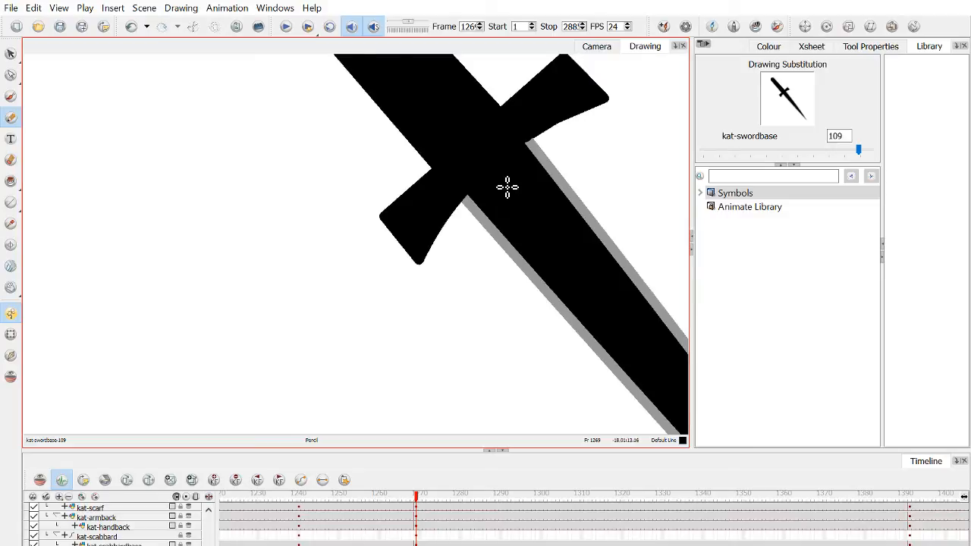
Fill the grey outline of the sword's blade with black and return to the Camera view.
left_click(11, 181)
scroll(561, 260, "up", 2)
left_click(538, 253)
scroll(531, 255, "down", 4)
key("space")
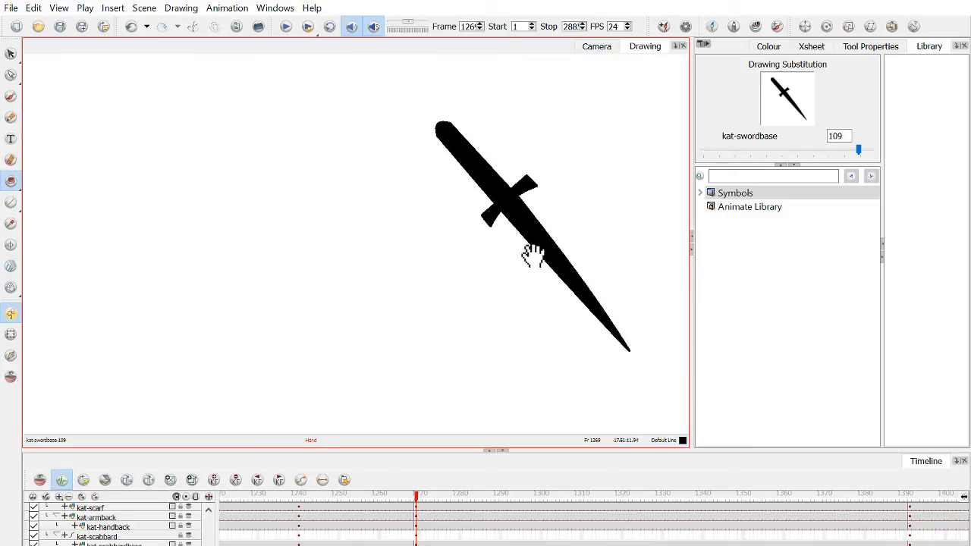
left_click_drag(531, 256, 439, 244)
left_click(597, 46)
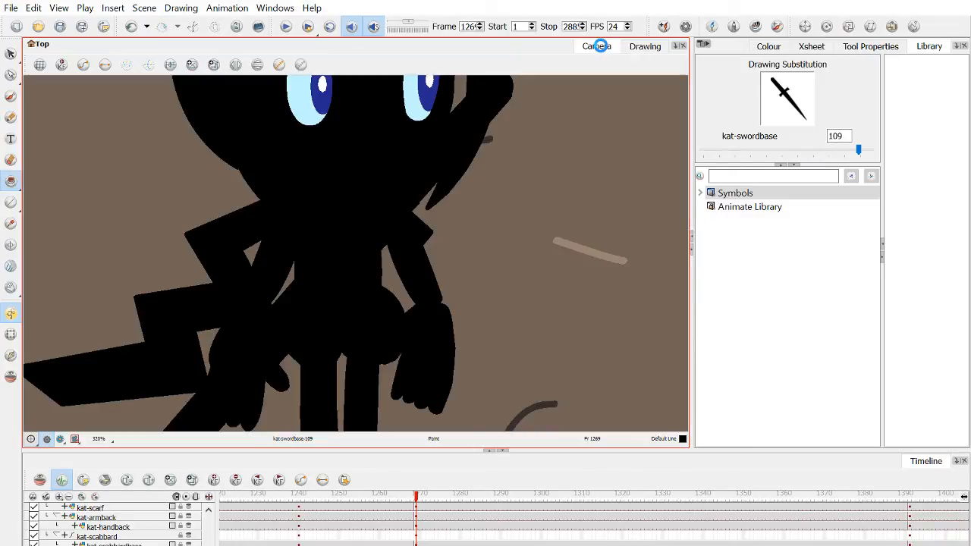
Move both of Kat's pupils down to the lower part of her eyes at frame 1269, then deselect.
scroll(332, 284, "down", 4)
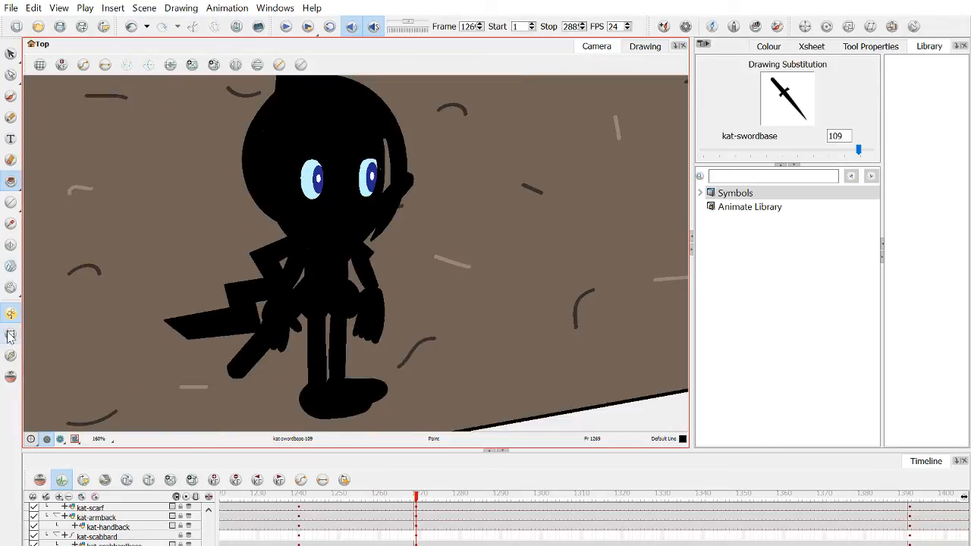
key("shift+t")
scroll(319, 198, "up", 5)
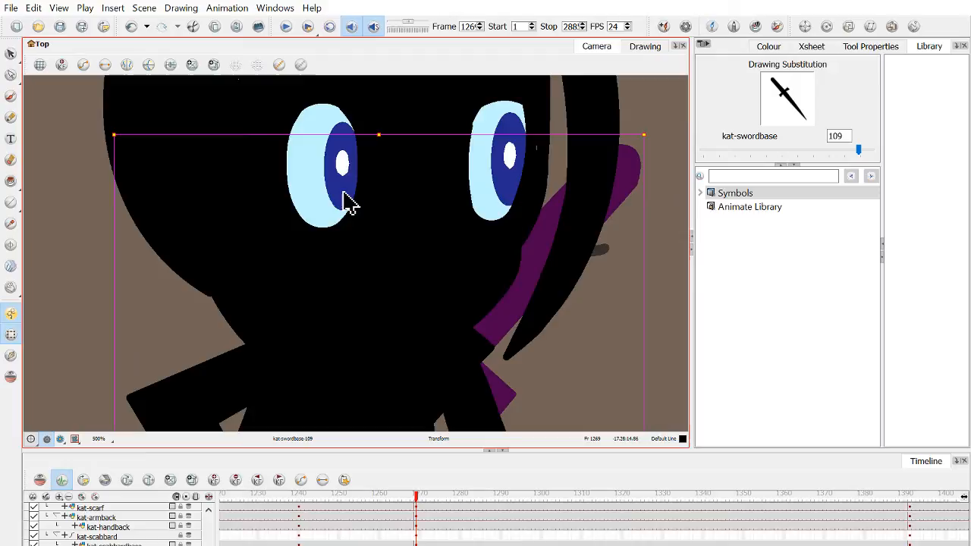
left_click_drag(348, 204, 344, 239)
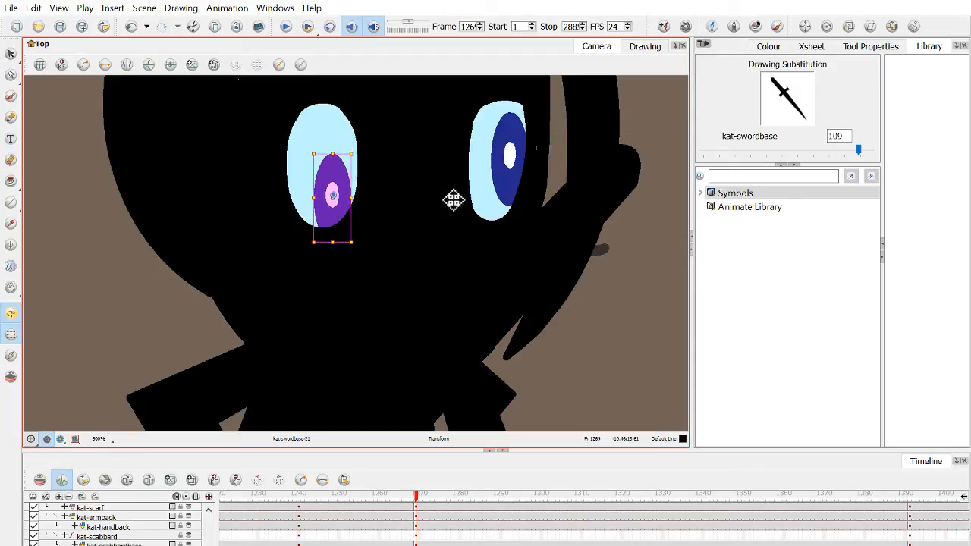
left_click_drag(514, 184, 513, 217)
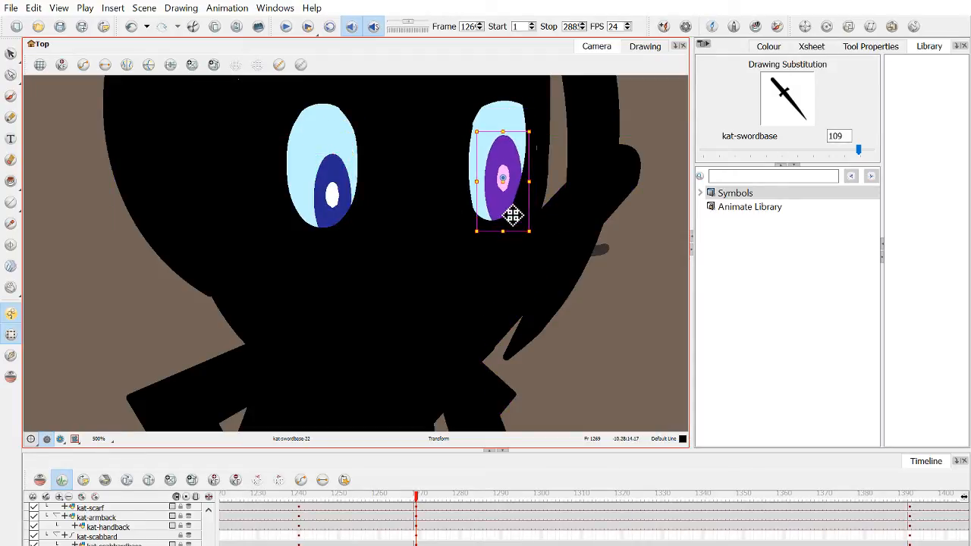
scroll(410, 162, "down", 3)
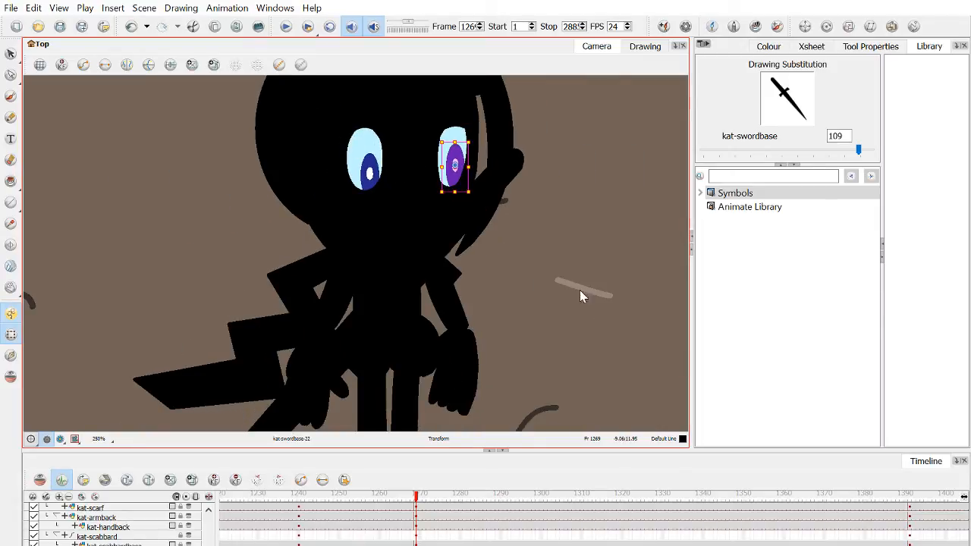
left_click(549, 258)
scroll(549, 258, "down", 1)
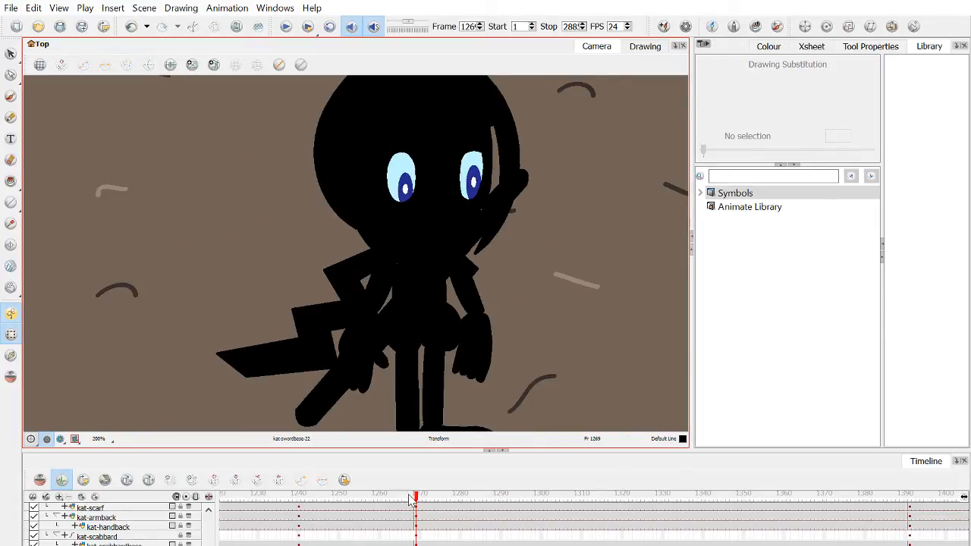
Collapse the Kat_Master layer hierarchy in the timeline and show the whole rooftop building in the Camera view.
scroll(203, 538, "down", 3)
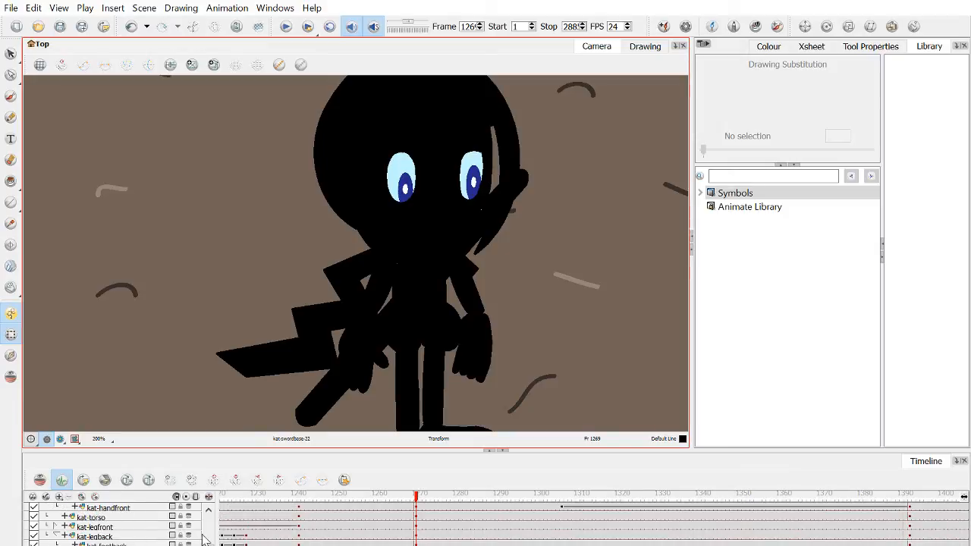
scroll(205, 539, "up", 5)
scroll(53, 518, "up", 1)
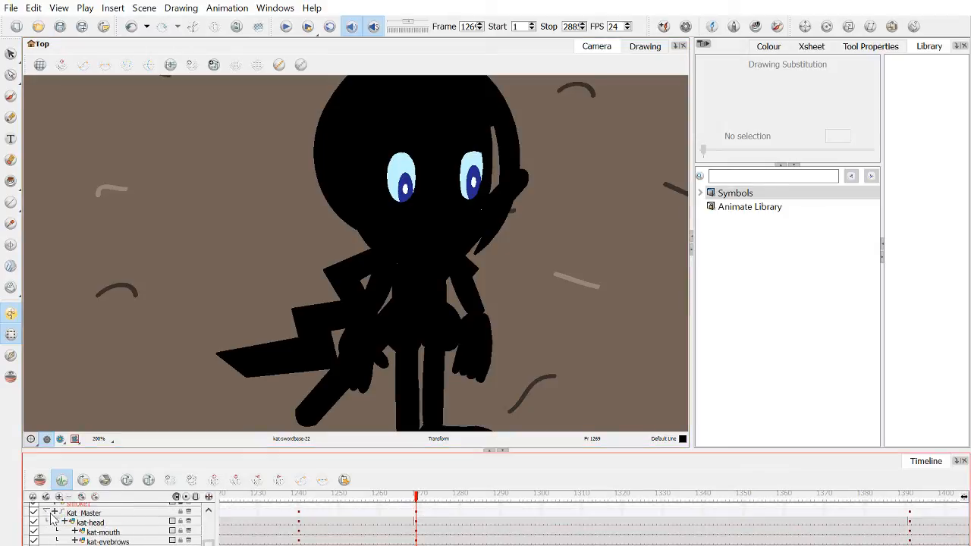
left_click(53, 513)
scroll(268, 338, "down", 3)
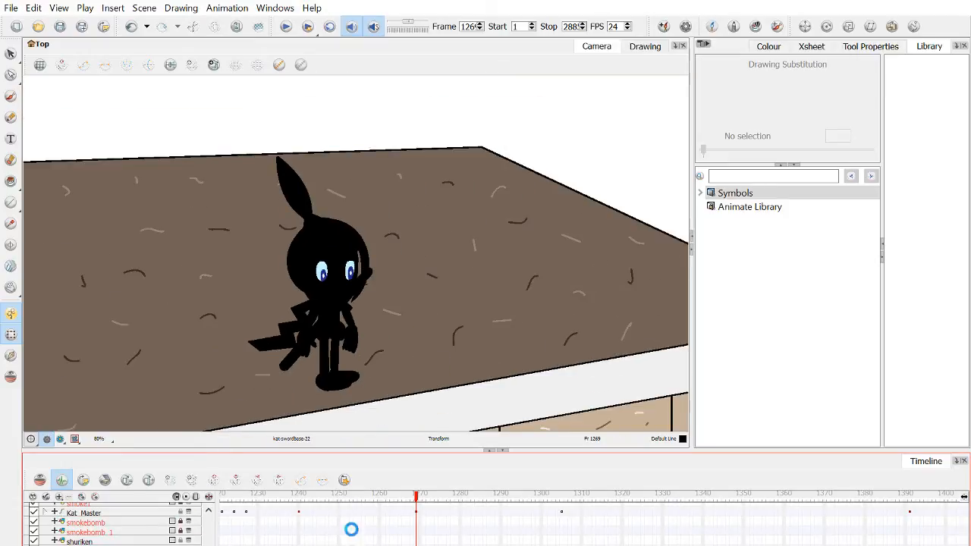
scroll(276, 325, "down", 4)
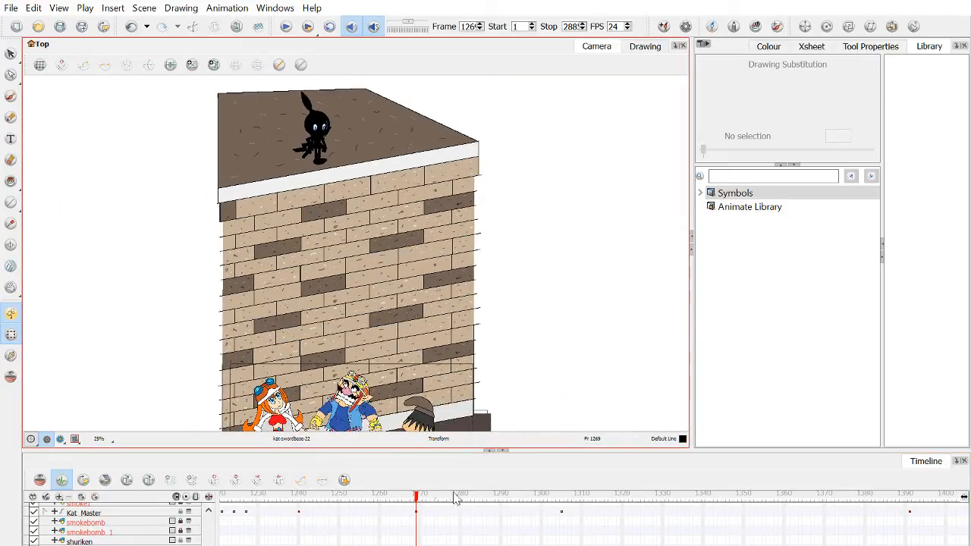
Scrub and play the shot from frame 1269 to examine Kat's silhouette on the rooftop.
left_click_drag(423, 506, 476, 510)
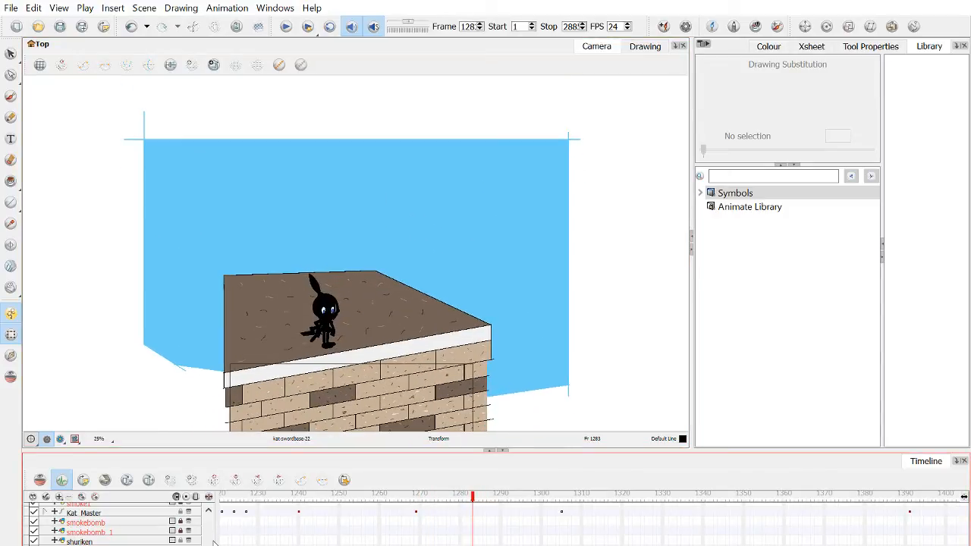
scroll(455, 523, "down", 5)
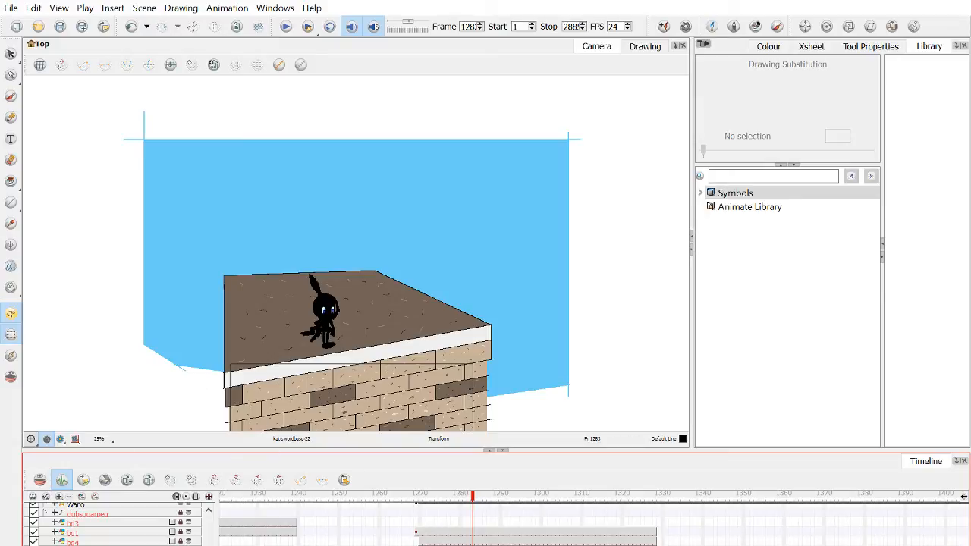
key("comma")
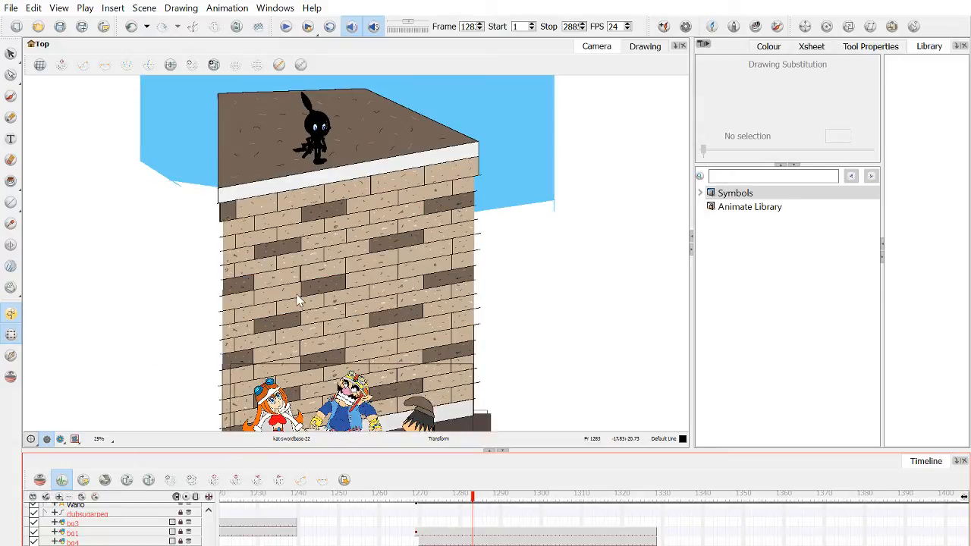
left_click_drag(330, 175, 386, 245)
scroll(376, 217, "up", 1)
scroll(380, 227, "up", 1)
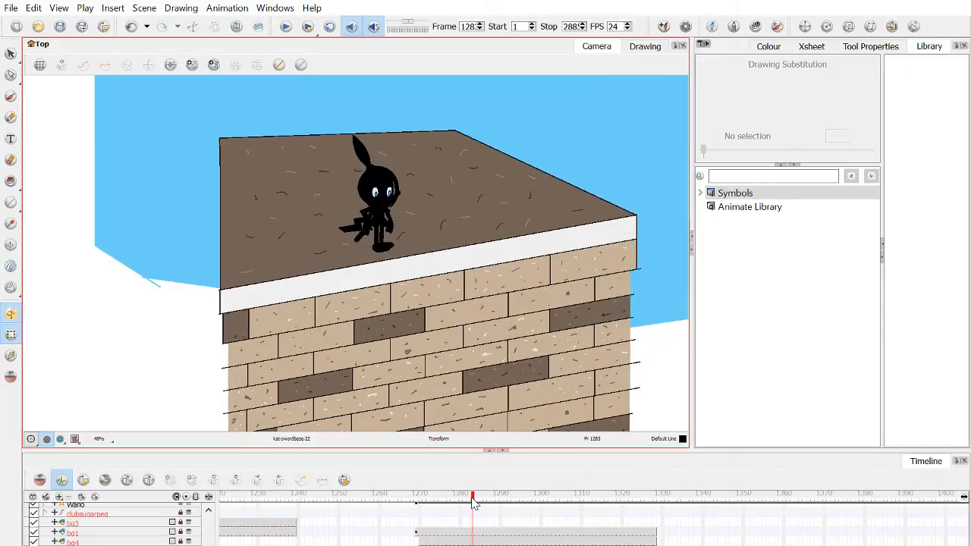
left_click(473, 503)
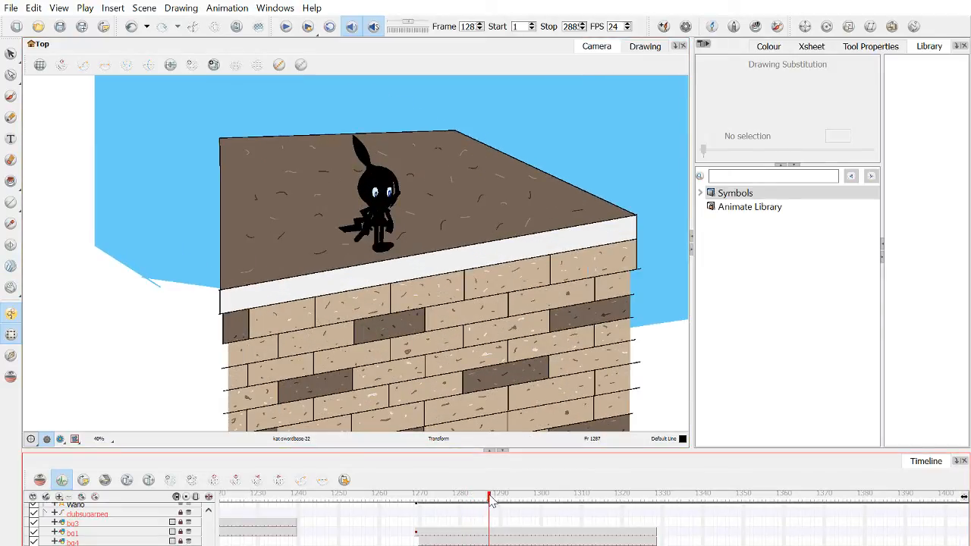
left_click_drag(492, 500, 416, 501)
left_click_drag(364, 210, 364, 256)
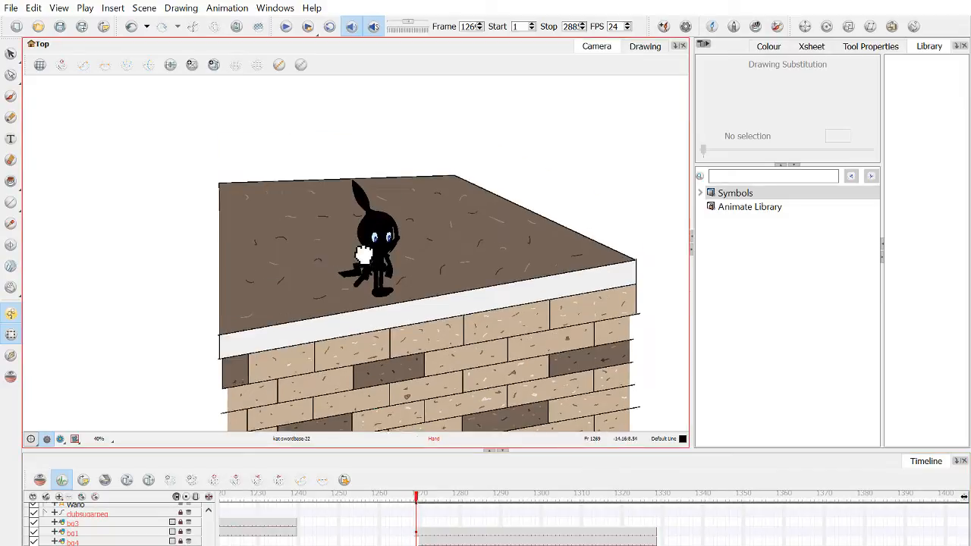
left_click(285, 27)
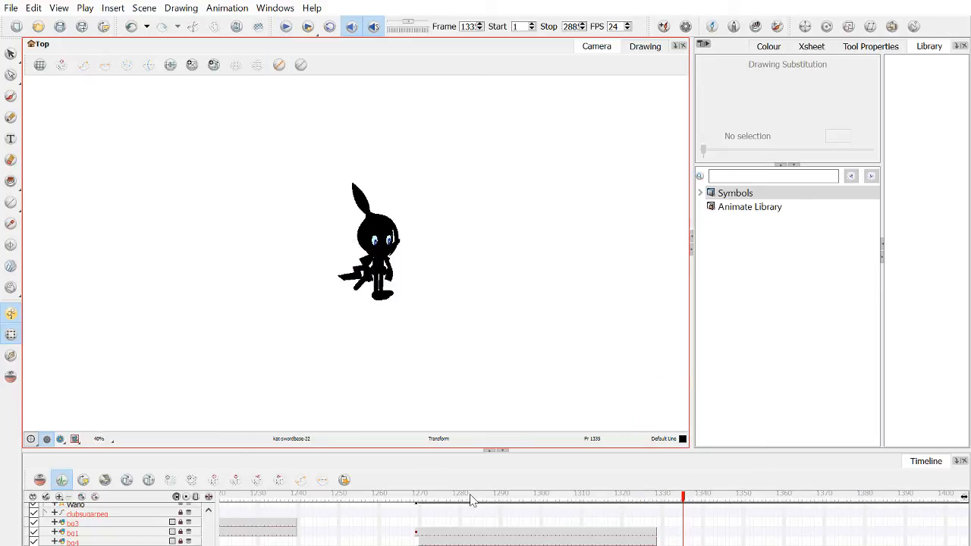
Go to frame 1305 and expand the Kat_Master layer to show its body-part layers.
left_click_drag(471, 501, 591, 506)
scroll(365, 261, "up", 7)
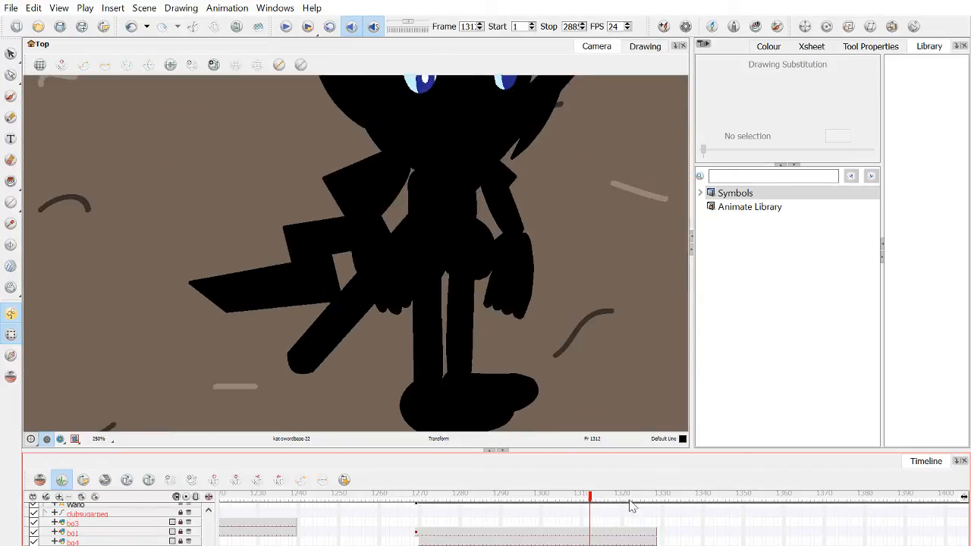
left_click_drag(632, 506, 564, 505)
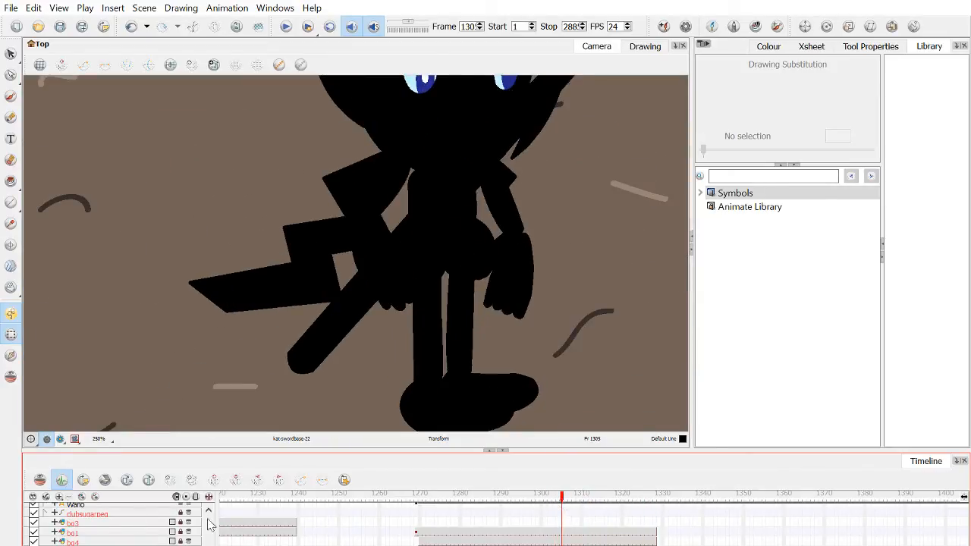
scroll(564, 524, "up", 3)
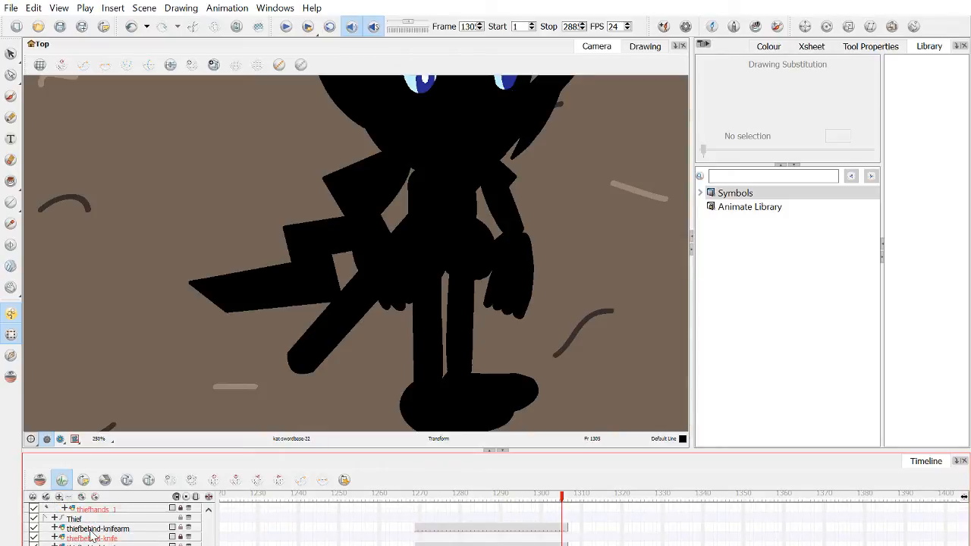
scroll(211, 534, "up", 3)
left_click_drag(212, 530, 199, 545)
left_click(47, 507)
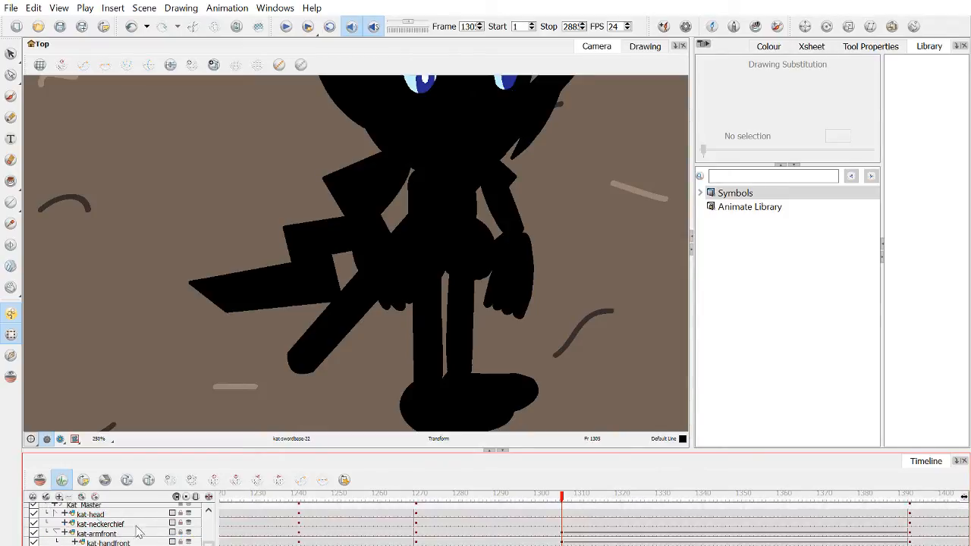
Convert the kat-armfront and kat-handfront keyframes at frame 1305 to stop-motion and move them to frame 1269.
left_click(563, 535)
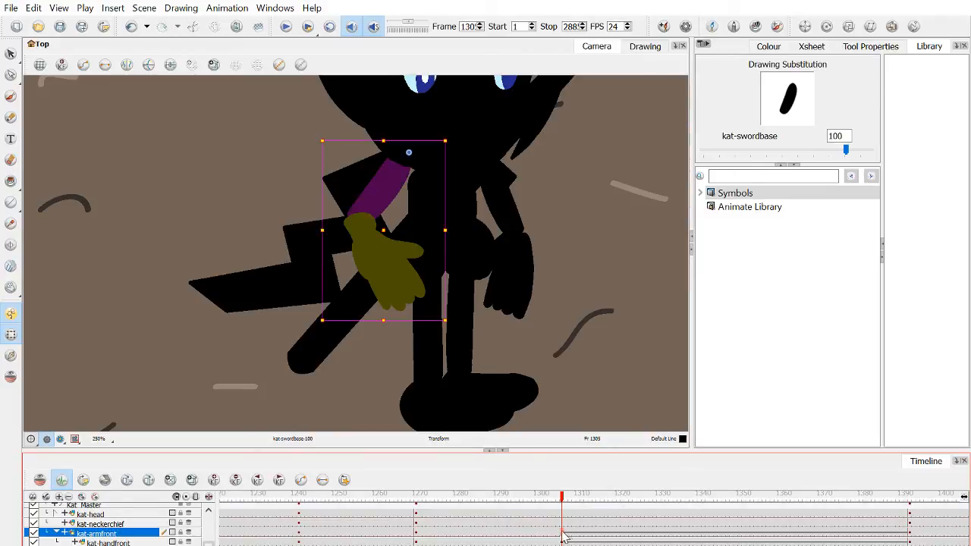
left_click(913, 538)
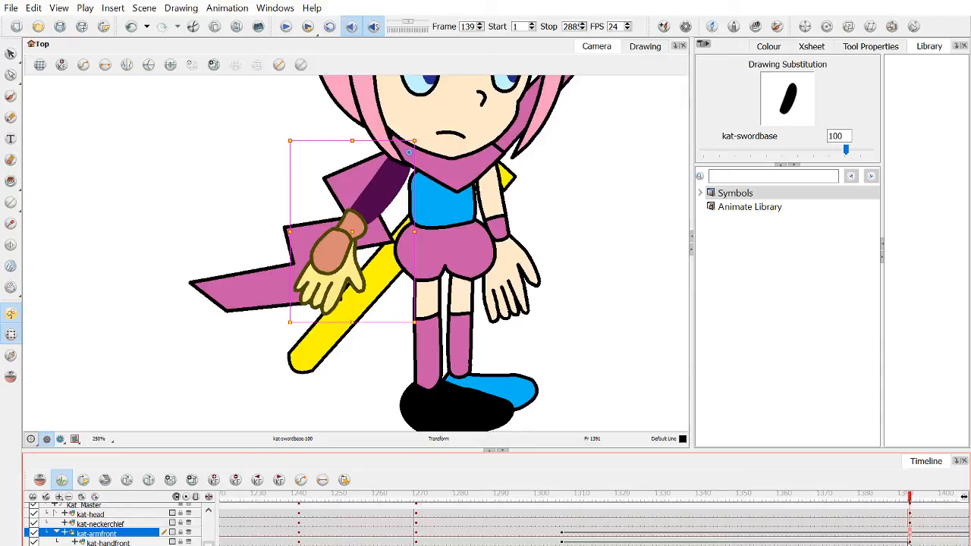
left_click(563, 539)
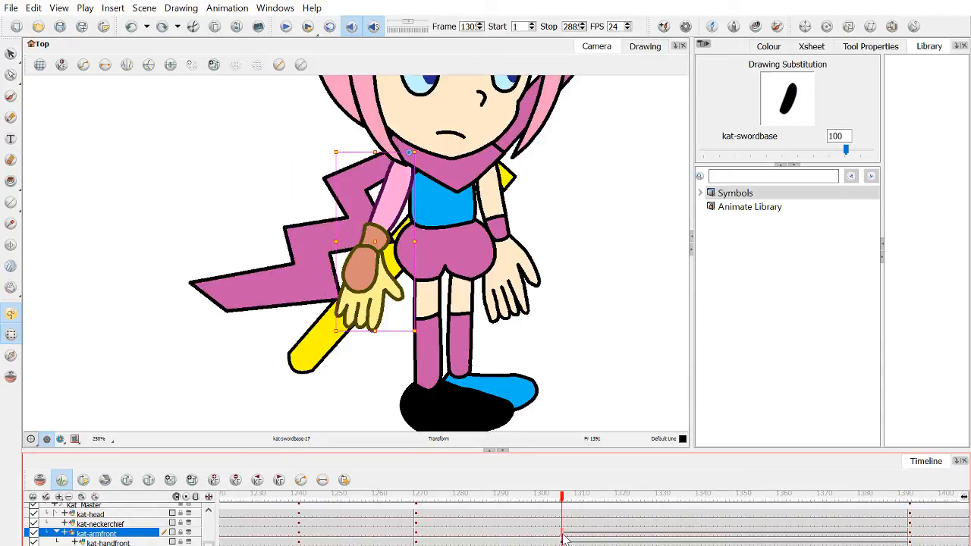
left_click(562, 542, "shift")
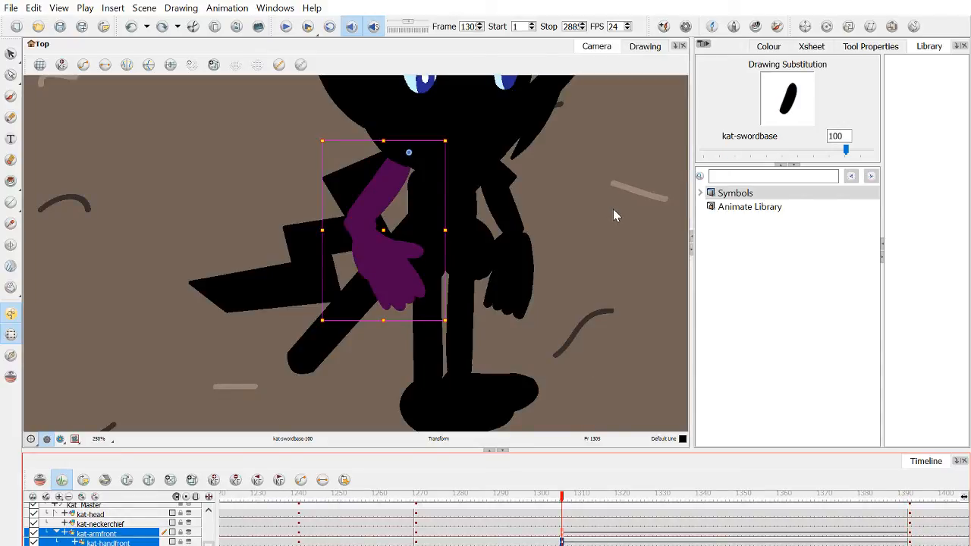
key("ctrl+k")
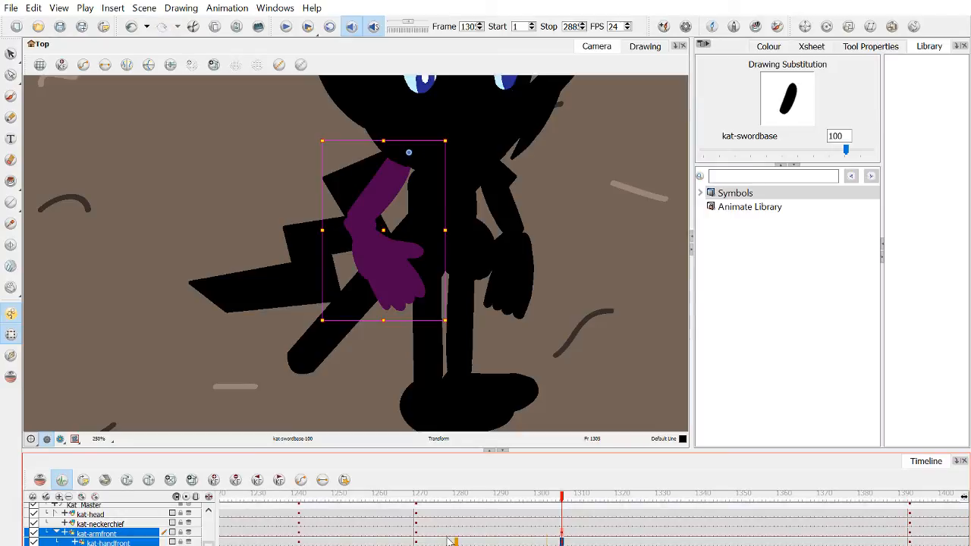
left_click(419, 534)
mouse_move(417, 498)
left_mouse_down()
mouse_move(430, 499)
mouse_move(419, 498)
left_mouse_up()
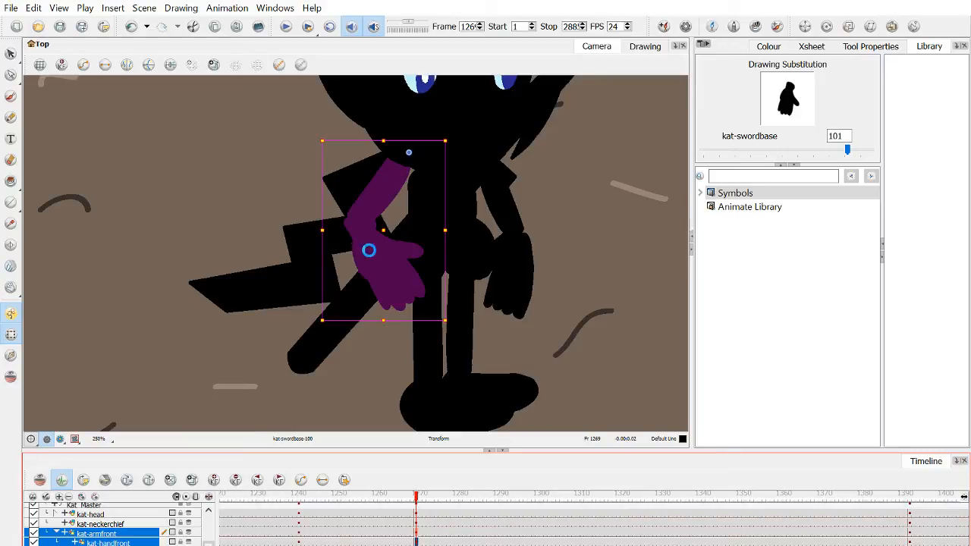
Move Kat's front arm and hand right toward her torso at frame 1269 and nudge the back hand slightly up and left.
left_click_drag(396, 195, 411, 202)
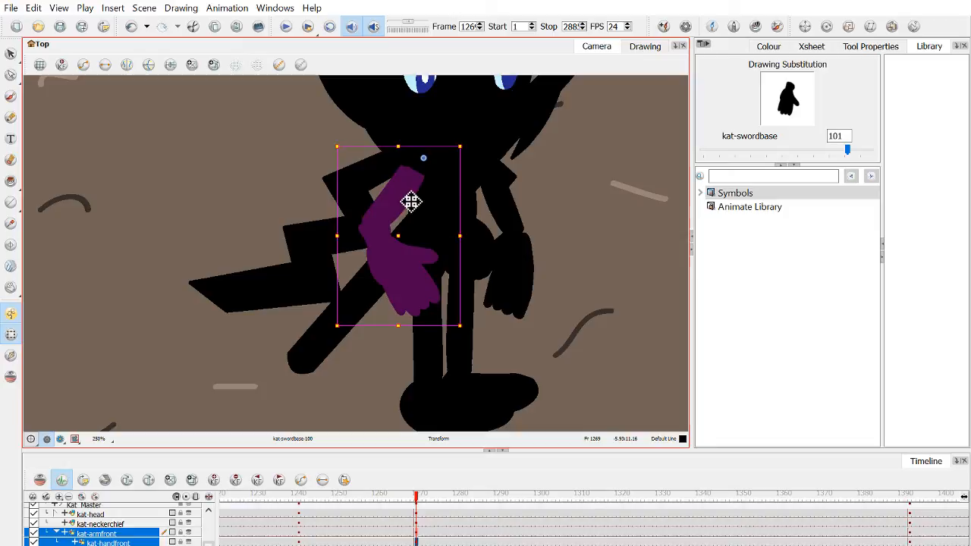
left_click(582, 216)
scroll(533, 209, "down", 2)
scroll(529, 236, "up", 2)
left_click(530, 242)
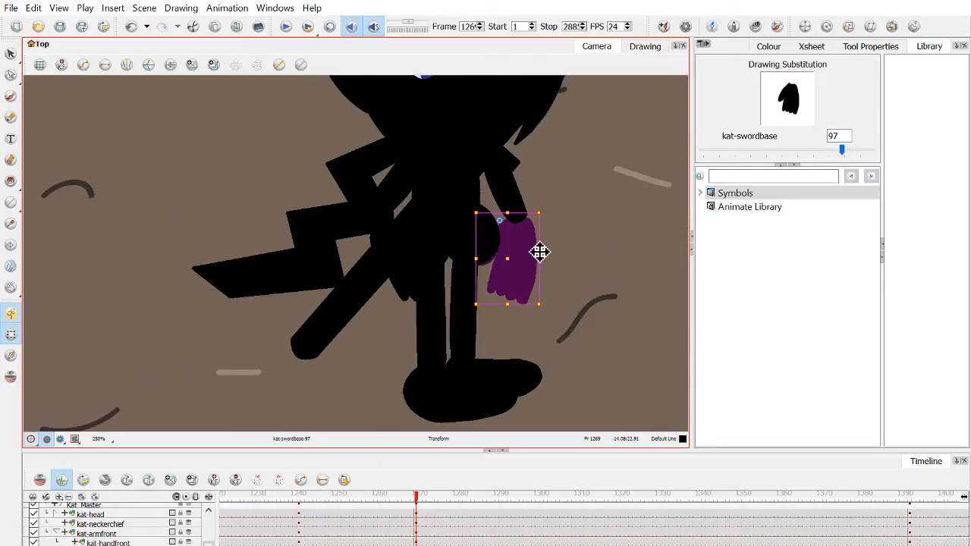
left_click_drag(536, 251, 532, 249)
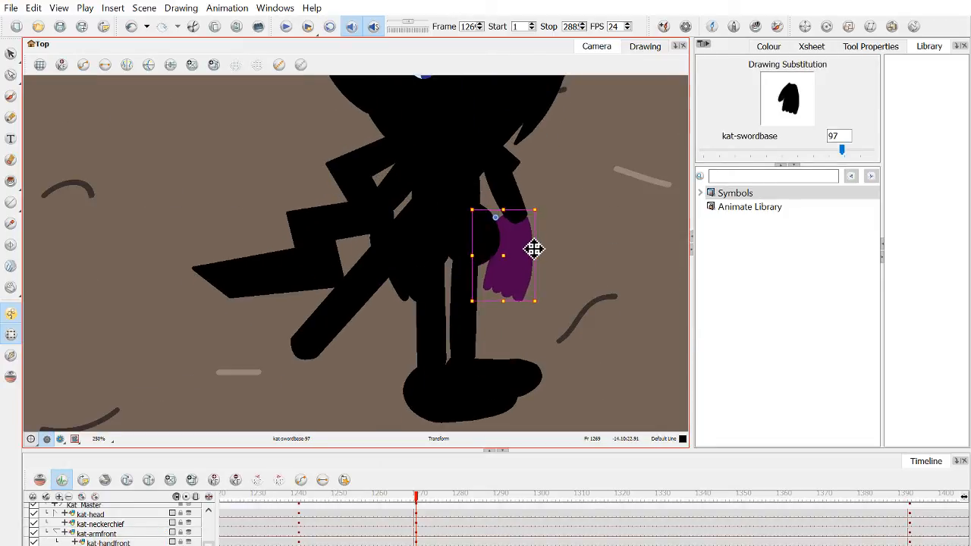
Rotate Kat's front arm slightly clockwise so the hand shifts toward the scabbard.
left_click(402, 196)
left_click_drag(340, 323, 321, 311)
scroll(599, 223, "down", 2)
scroll(548, 241, "down", 2)
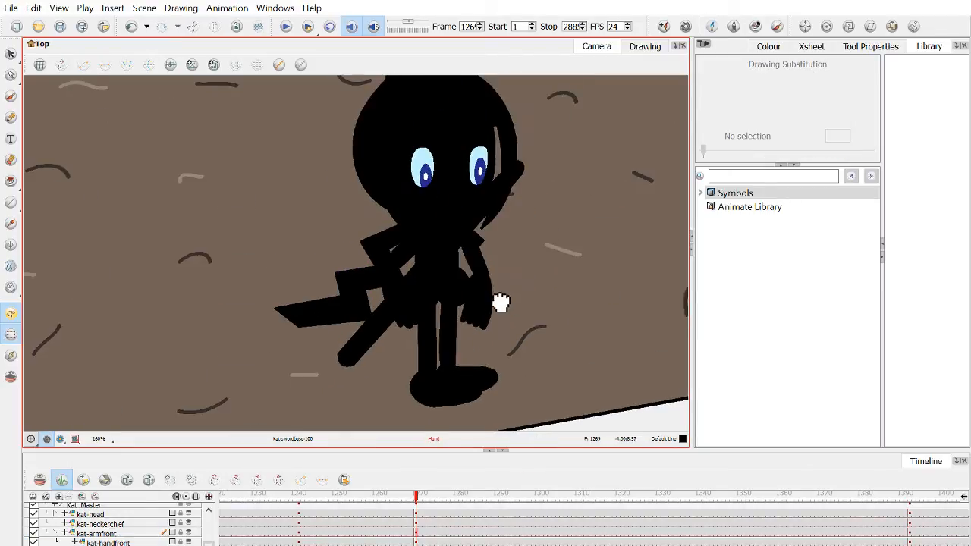
Rotate Kat's back hand counterclockwise so it points outward from her hip at frame 1269.
left_click(489, 319)
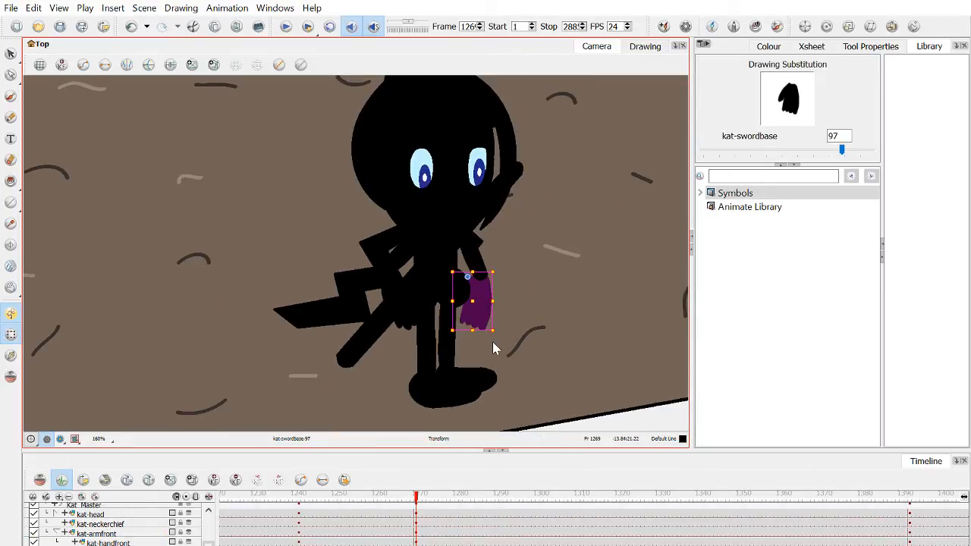
scroll(499, 340, "up", 2)
left_click_drag(517, 348, 554, 308)
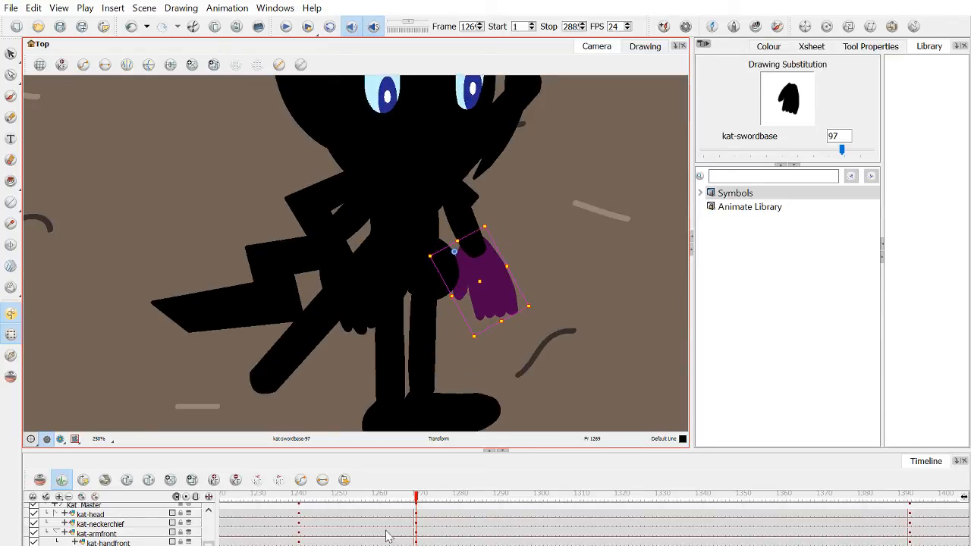
left_click_drag(453, 500, 417, 507)
left_click(540, 299)
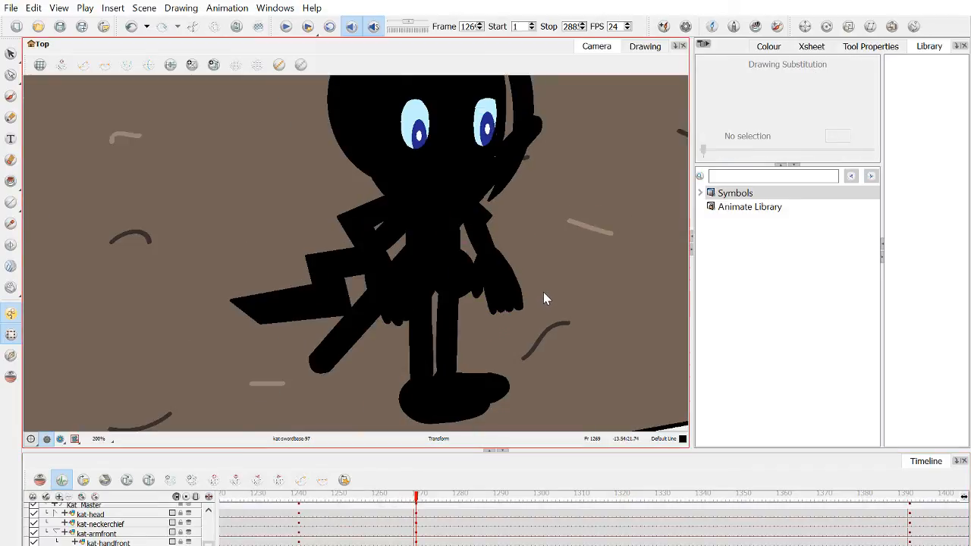
Select the zigzag cloth piece trailing behind Kat at frame 1269 and locate its layer in the timeline.
scroll(423, 253, "down", 1)
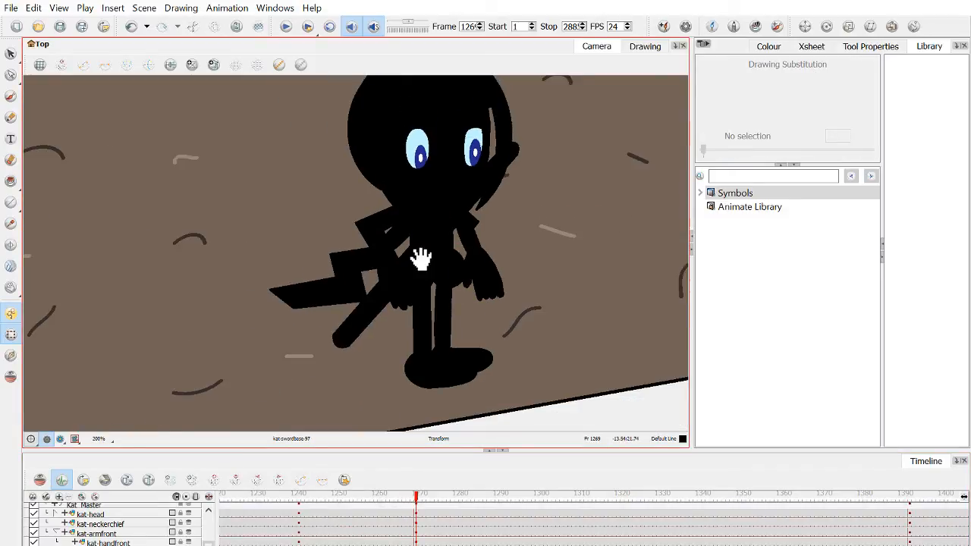
scroll(406, 317, "down", 1)
scroll(339, 346, "down", 1)
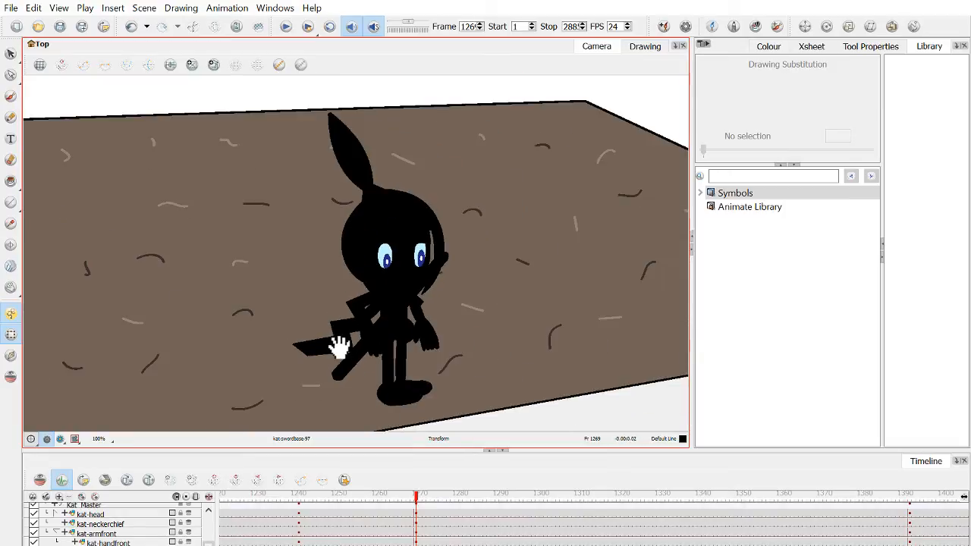
left_click_drag(339, 347, 343, 329)
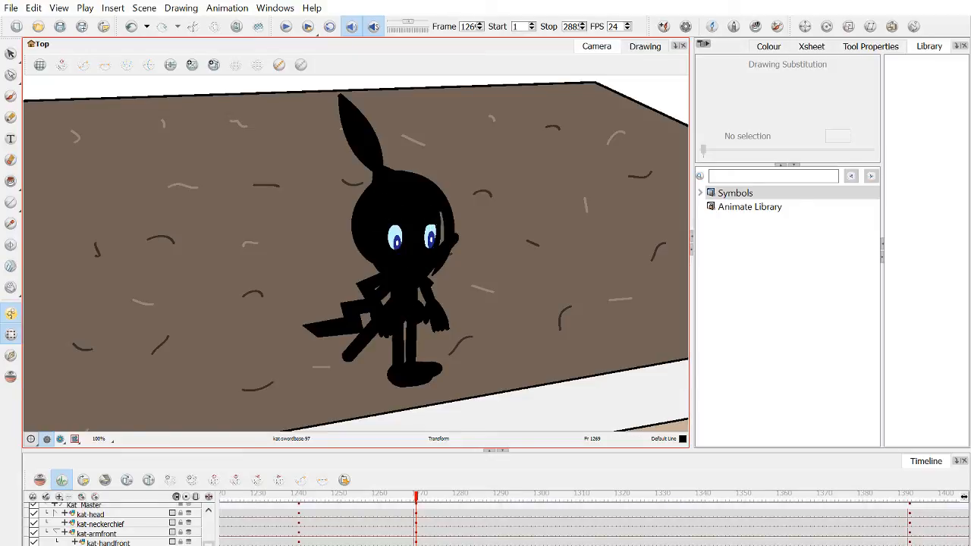
left_click_drag(417, 495, 424, 496)
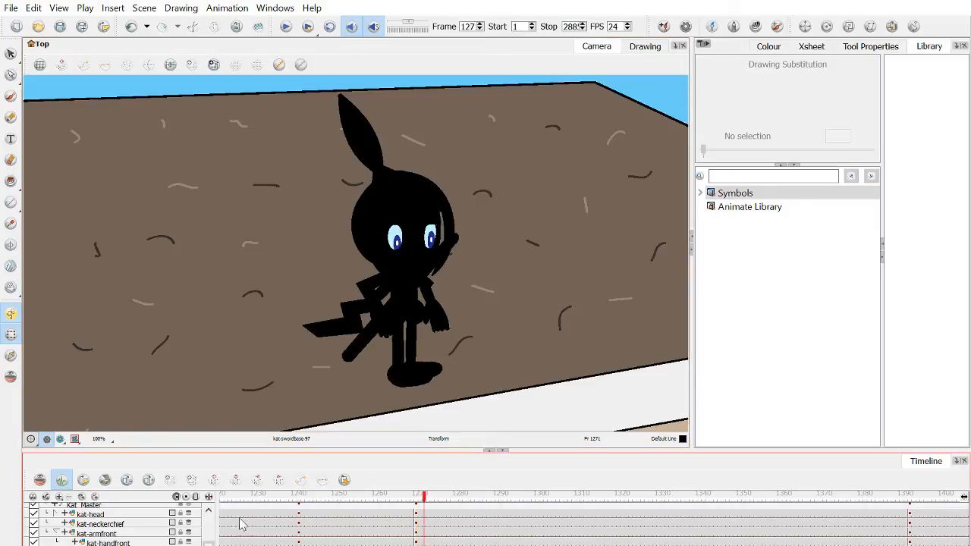
left_click(416, 523)
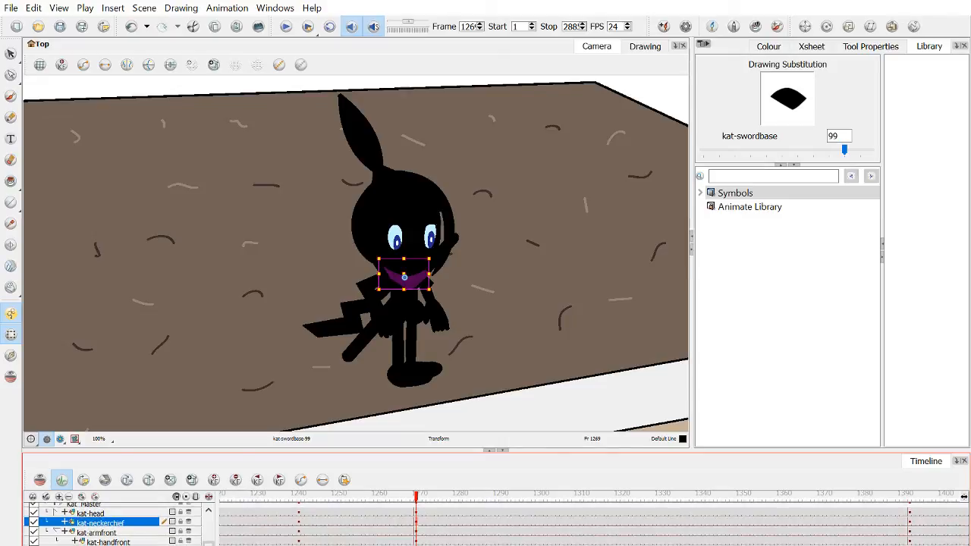
scroll(417, 524, "down", 1)
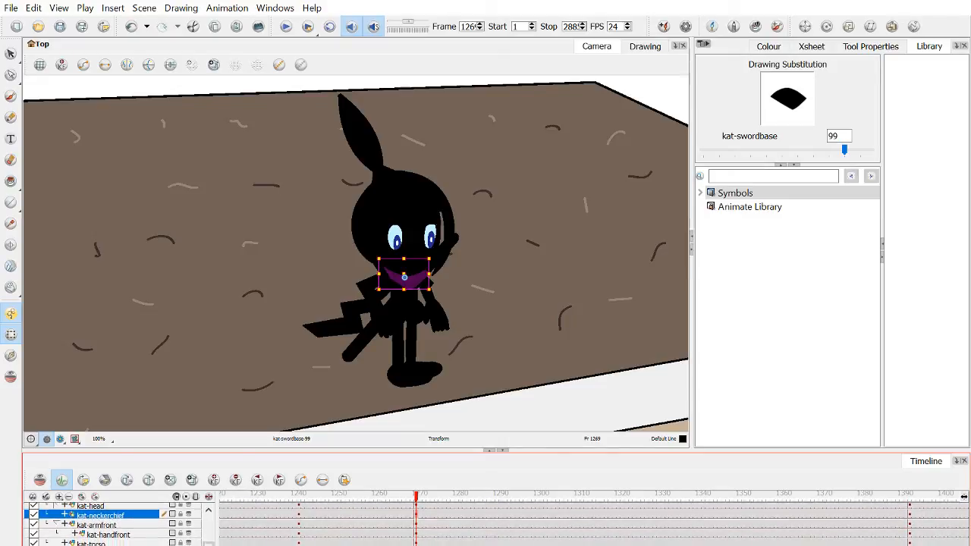
scroll(417, 523, "down", 1)
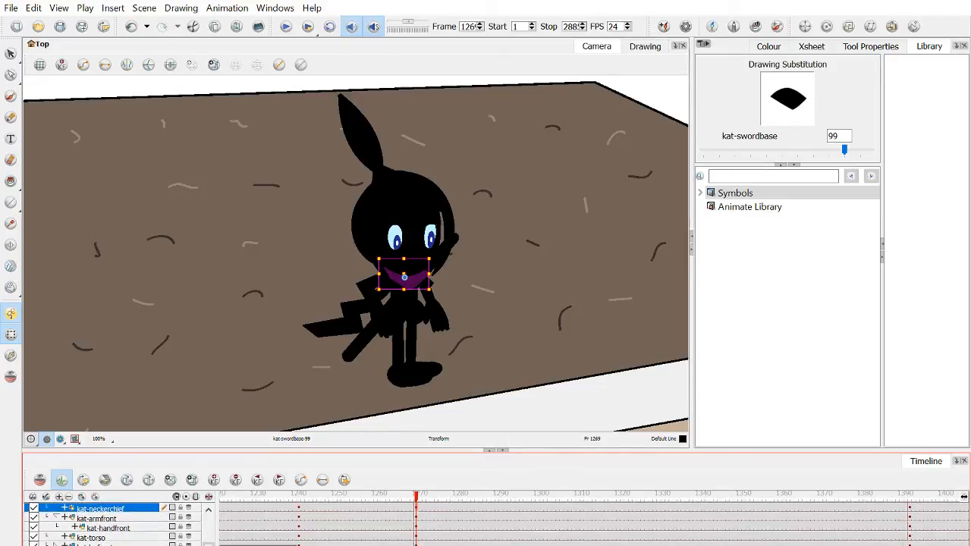
scroll(417, 524, "down", 5)
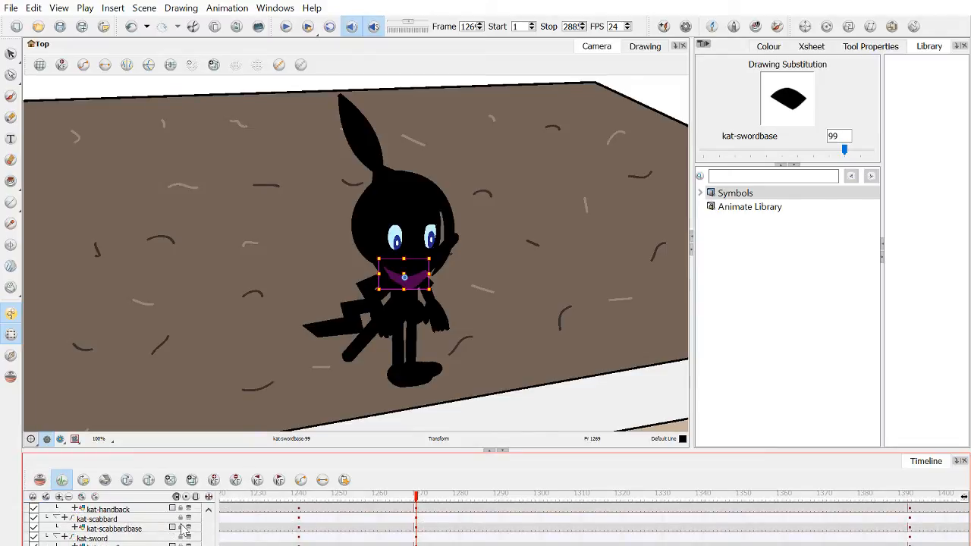
left_click(328, 334)
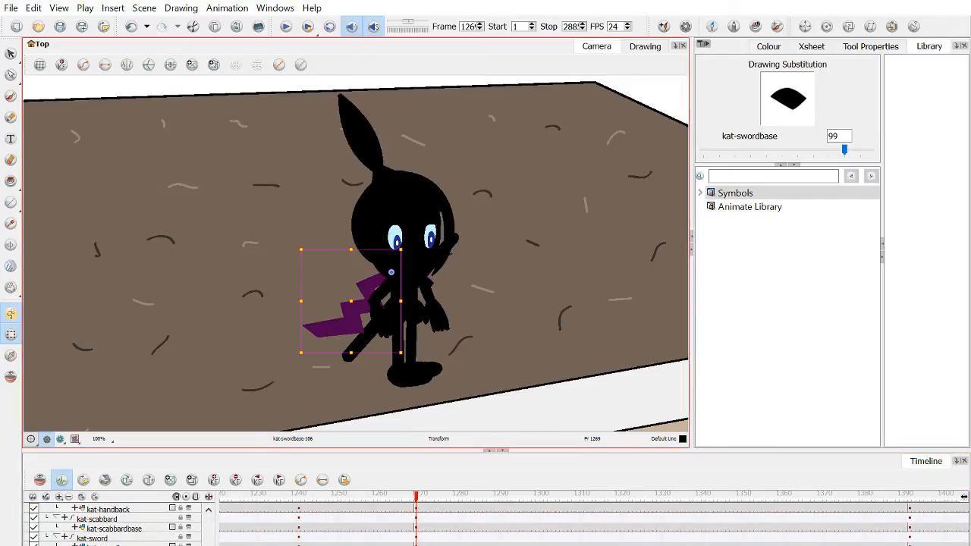
left_click_drag(208, 545, 209, 543)
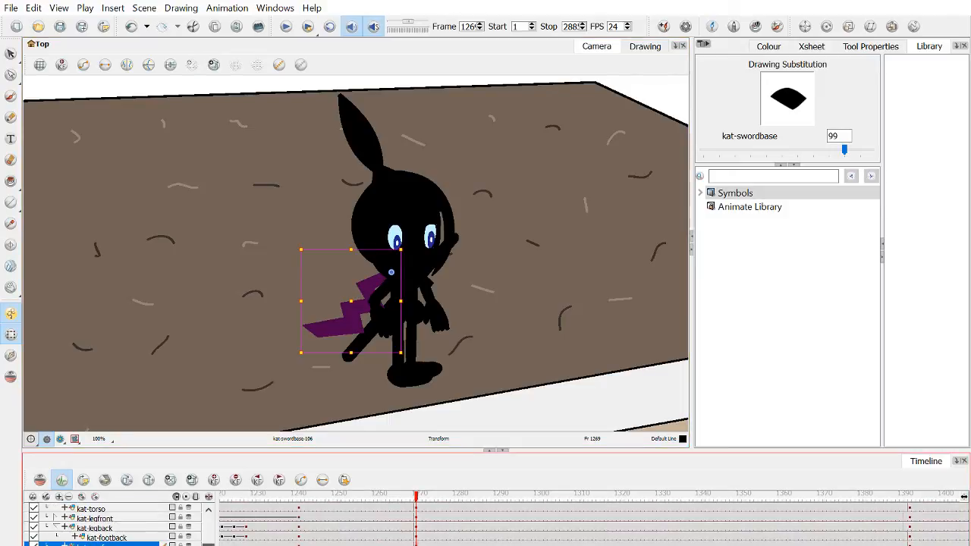
Add a keyframe at frame 1277 for the zigzag cloth piece and rotate it upward around Kat's neck.
left_click_drag(421, 500, 445, 504)
key("period")
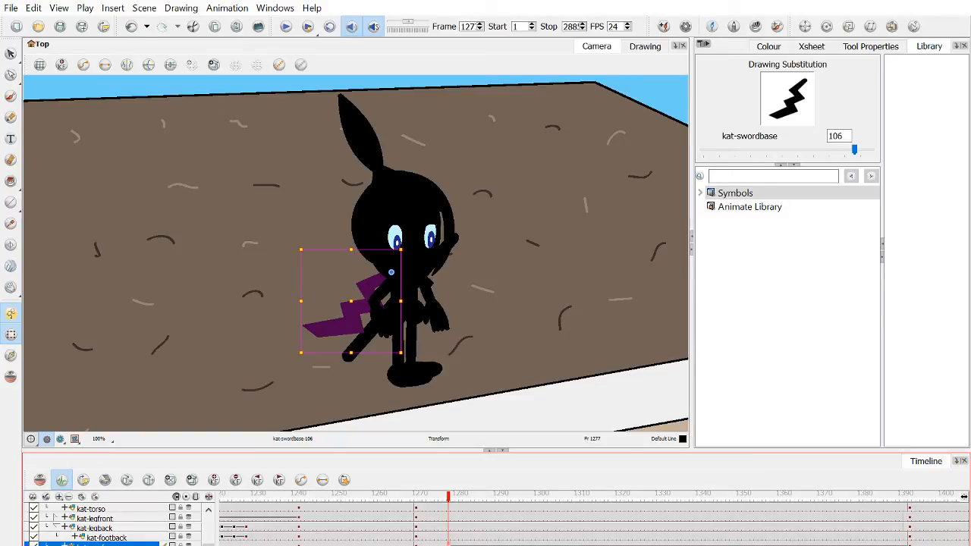
left_click(416, 544)
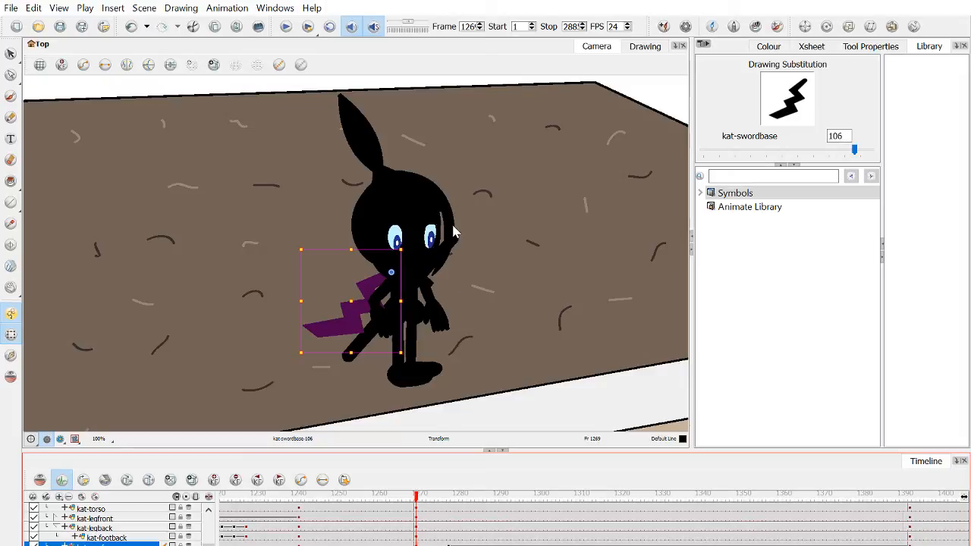
left_click(449, 543)
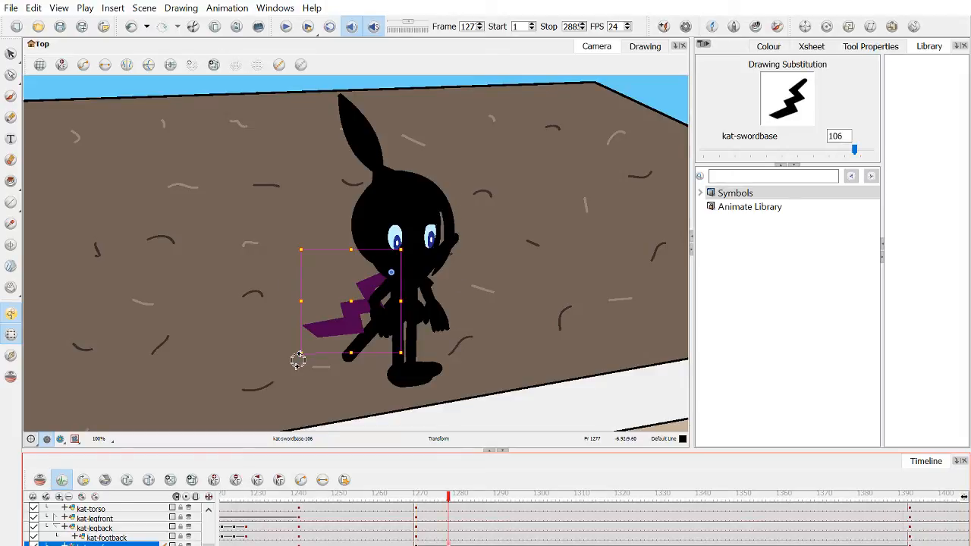
left_click_drag(293, 358, 273, 327)
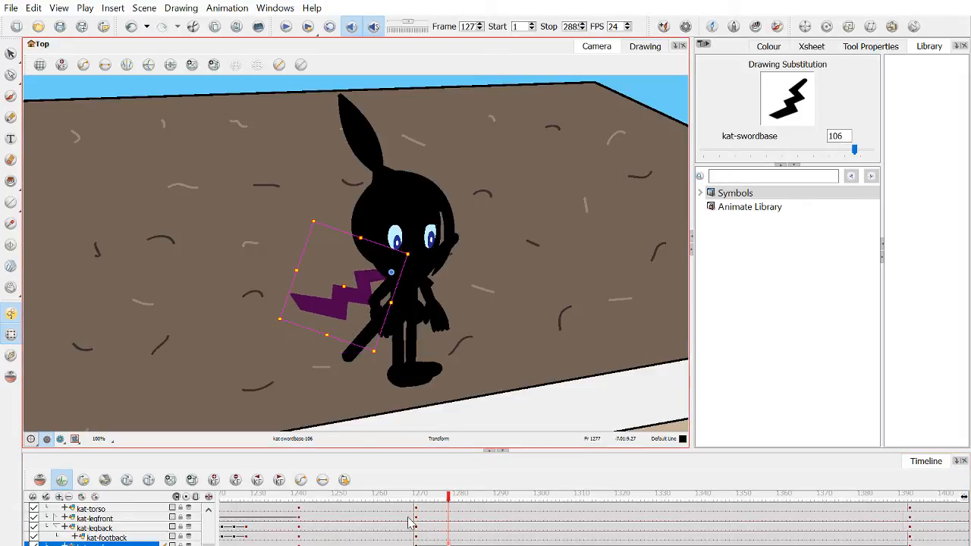
left_click(450, 543)
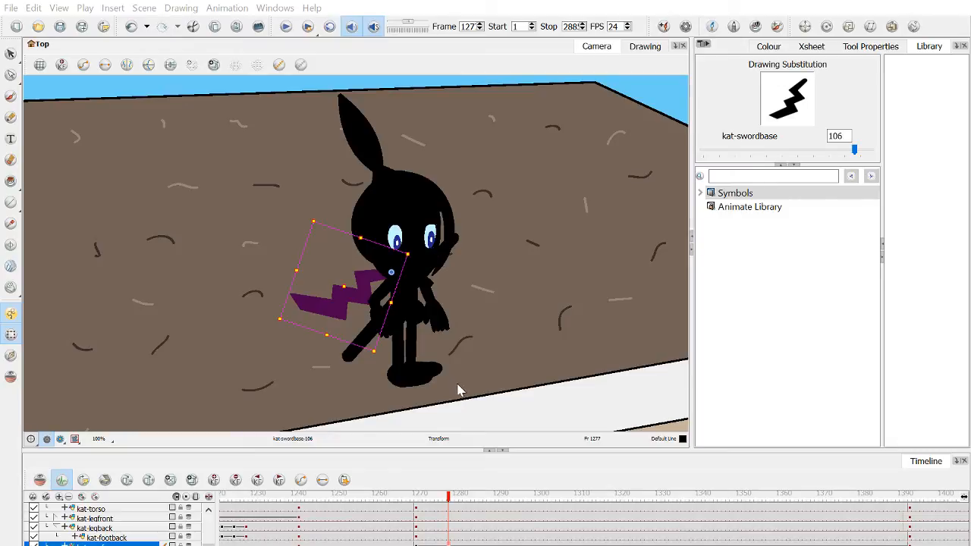
left_click(455, 544)
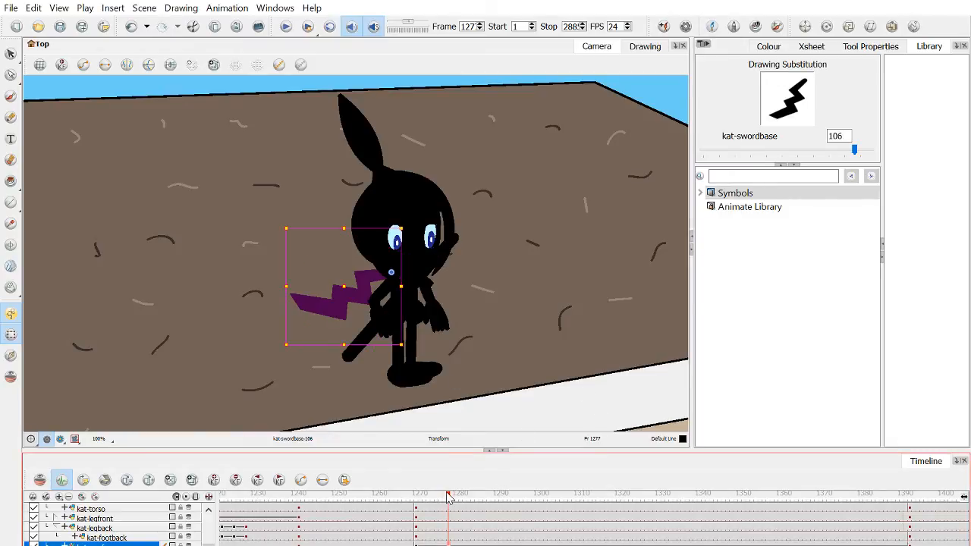
Rotate the zigzag cloth piece back downward at frame 1288.
left_click_drag(448, 497, 497, 516)
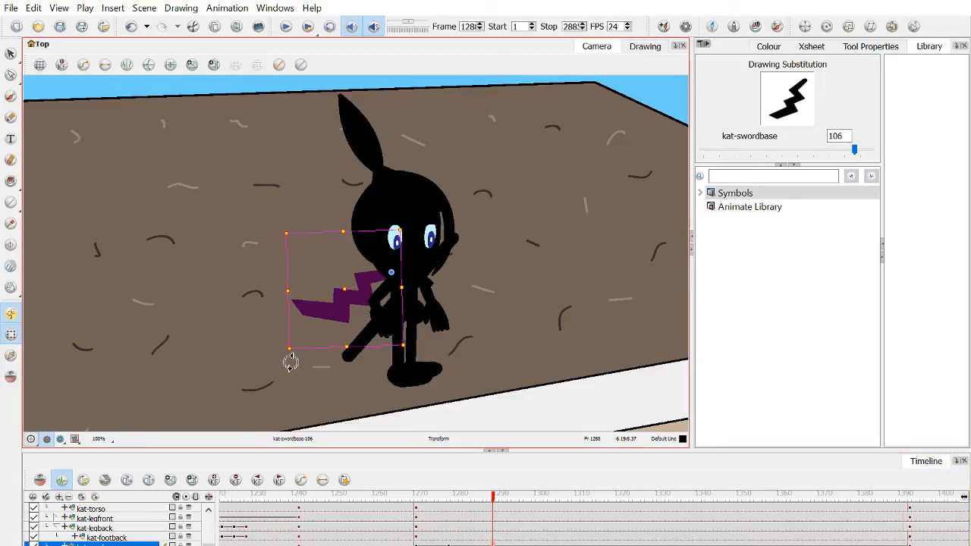
left_click_drag(289, 359, 328, 388)
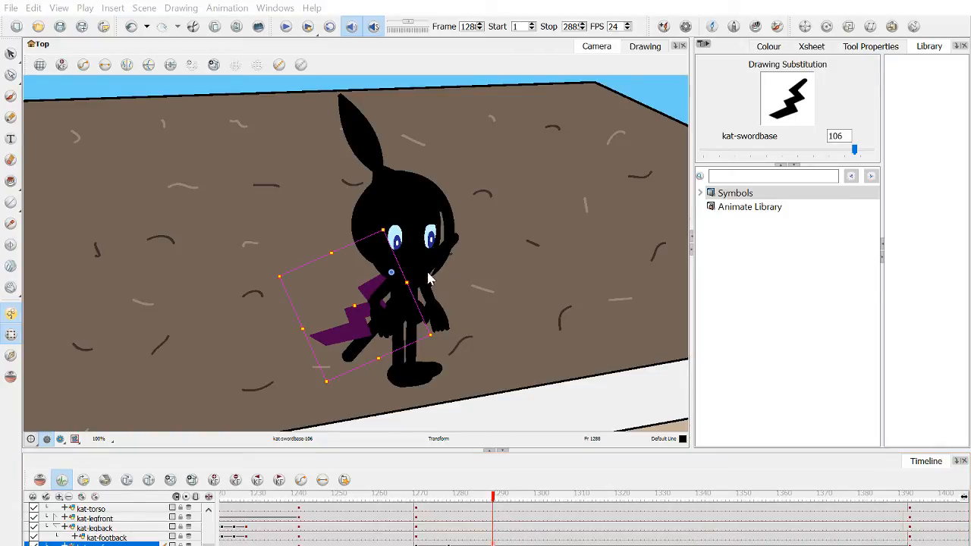
left_click(574, 394)
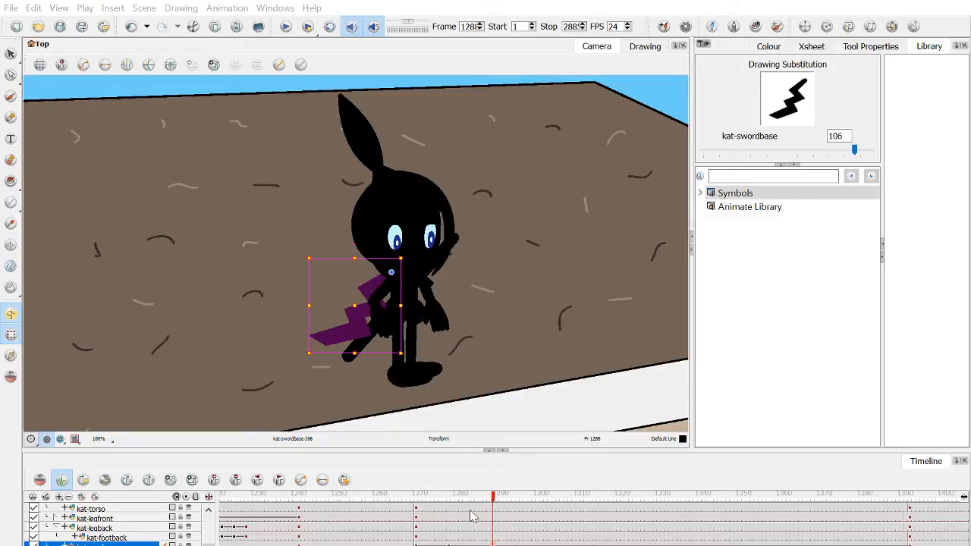
Play the zigzag cloth's swing from frame 1270 and step through its frames from 1269 to check the motion.
left_click(418, 497)
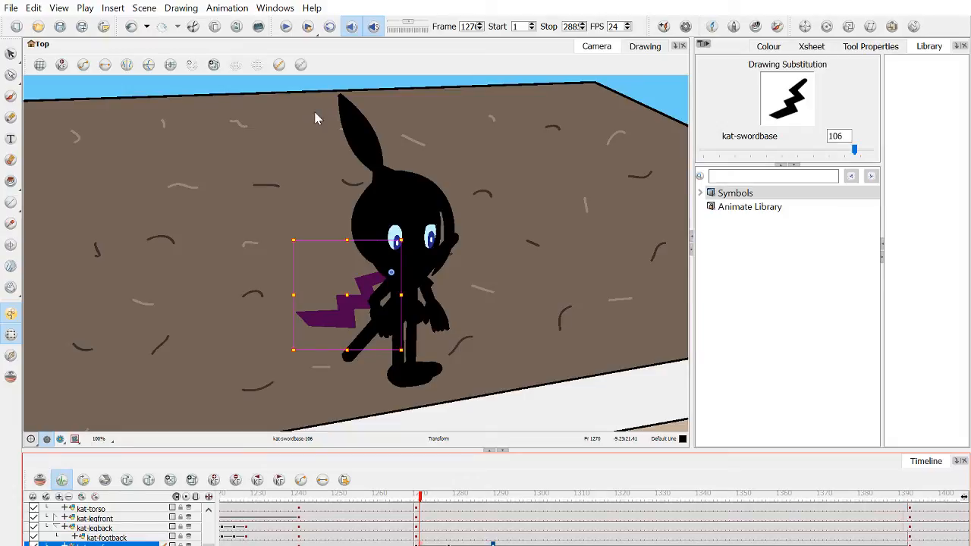
left_click(285, 27)
left_click(285, 27)
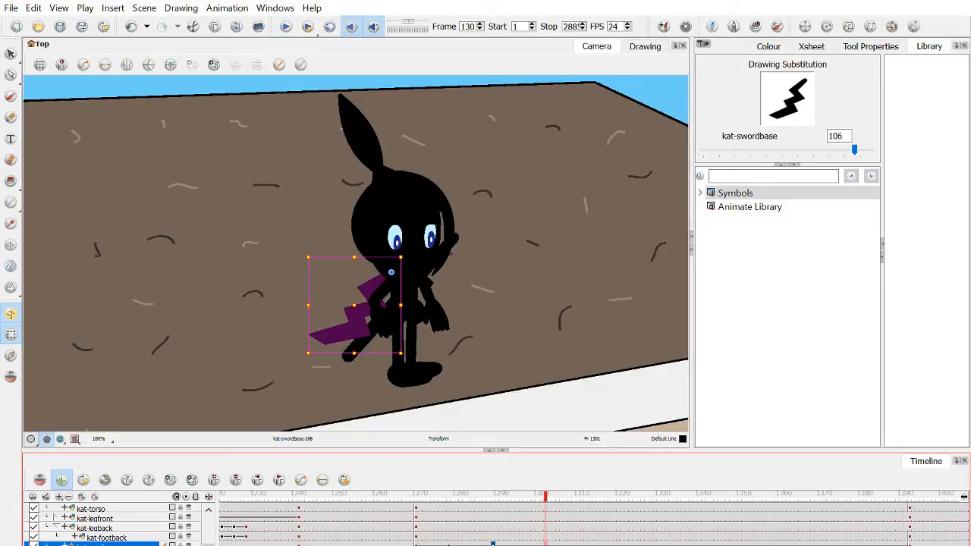
key(";")
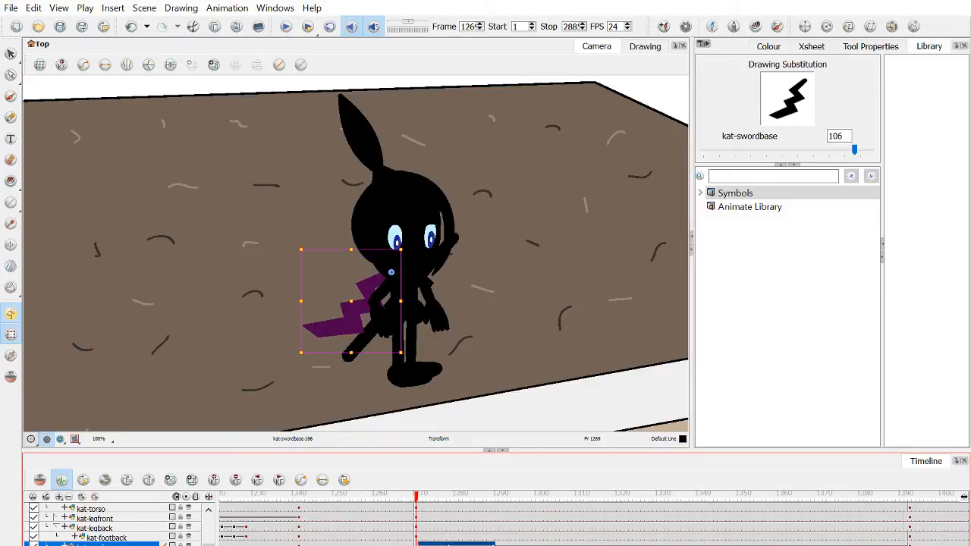
key(".")
key(".")
key(".")
key(".")
key(".")
key(".")
key(".")
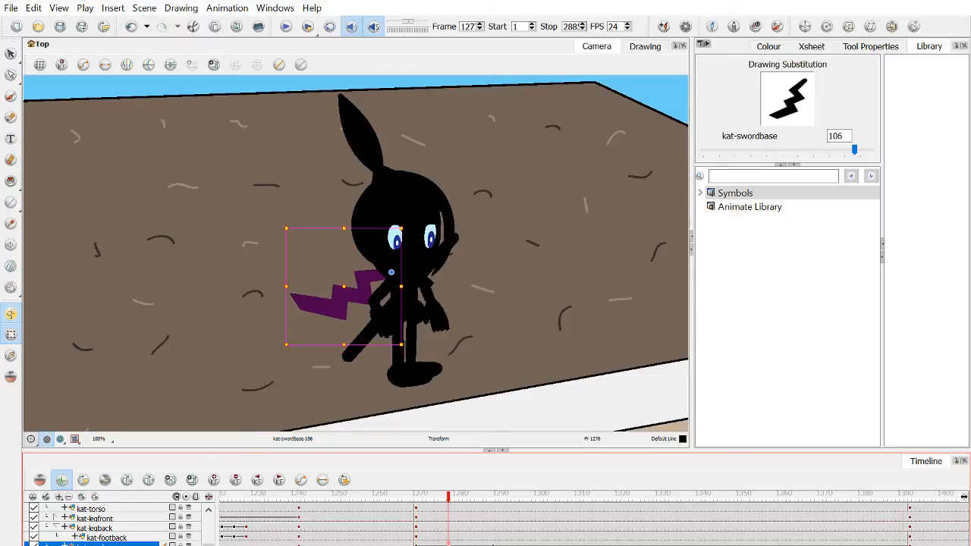
Repeat the cloth's raised pose from frame 1277 at frame 1299 and its lowered pose from frame 1288 at about frame 1310.
left_click(492, 544)
left_click(493, 544)
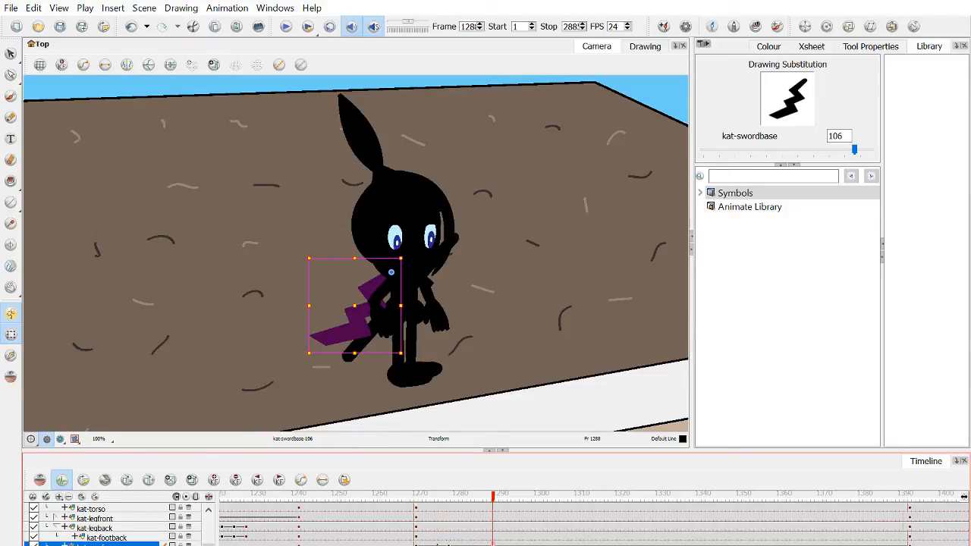
left_click(448, 544)
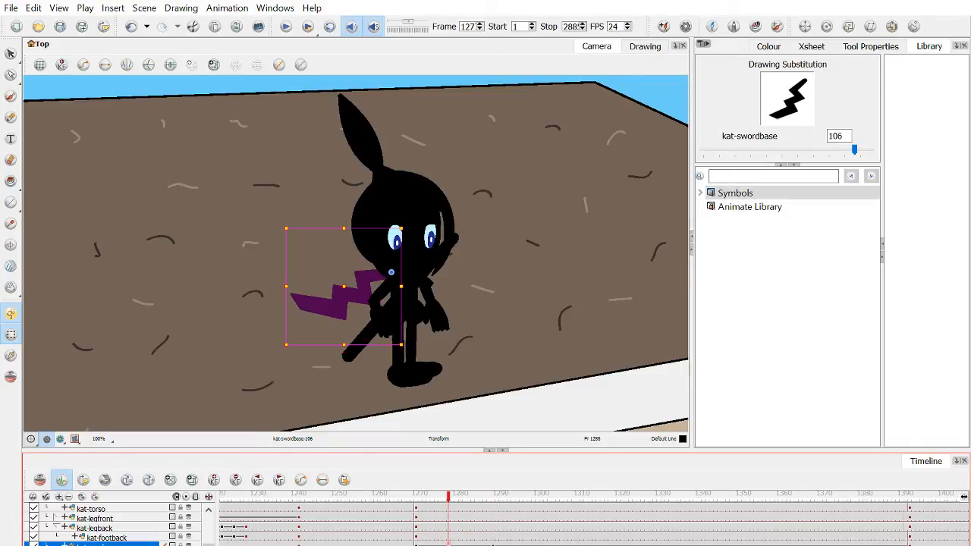
left_click(537, 544)
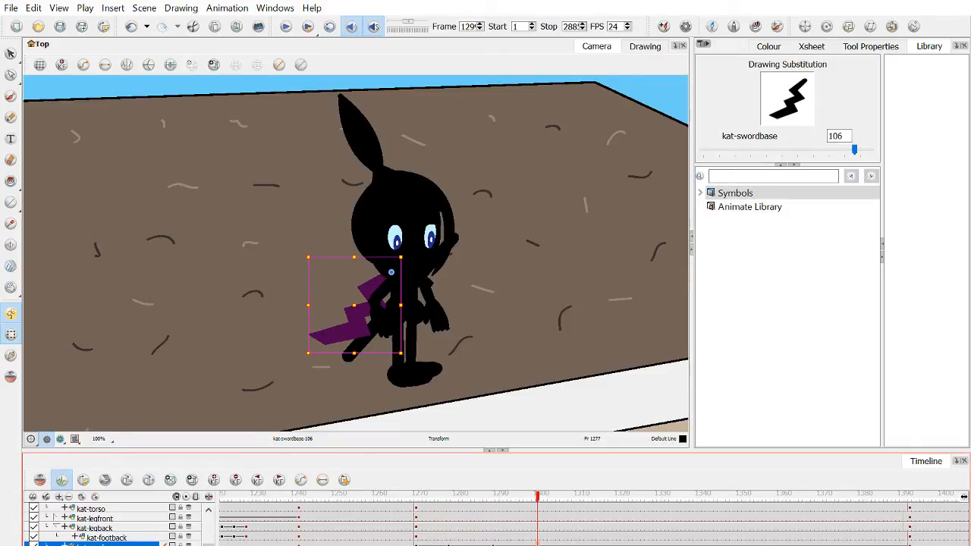
left_click_drag(306, 356, 277, 311)
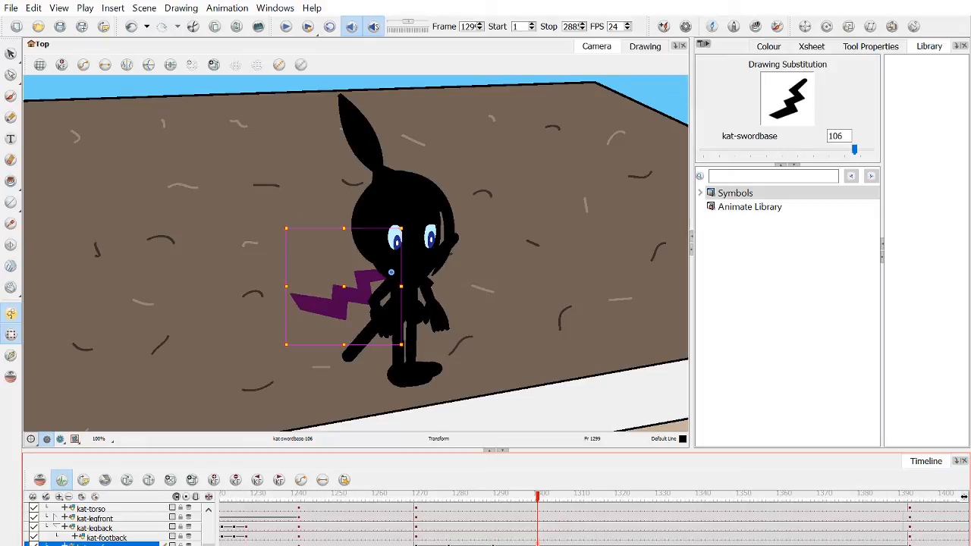
left_click(493, 543)
left_click(582, 544)
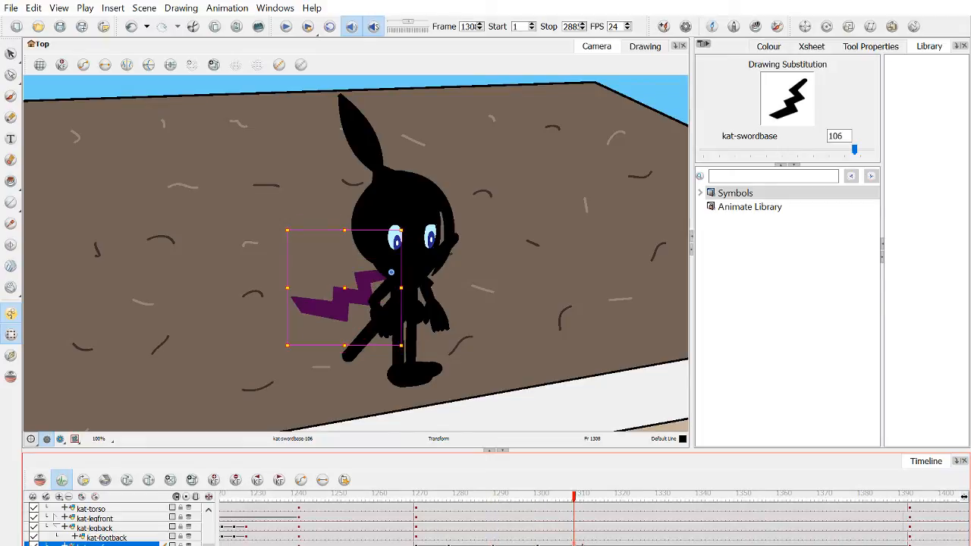
Set the zigzag cloth's lowered pose at frame 1310 and play its swing from frame 1272.
left_click_drag(285, 348, 323, 384)
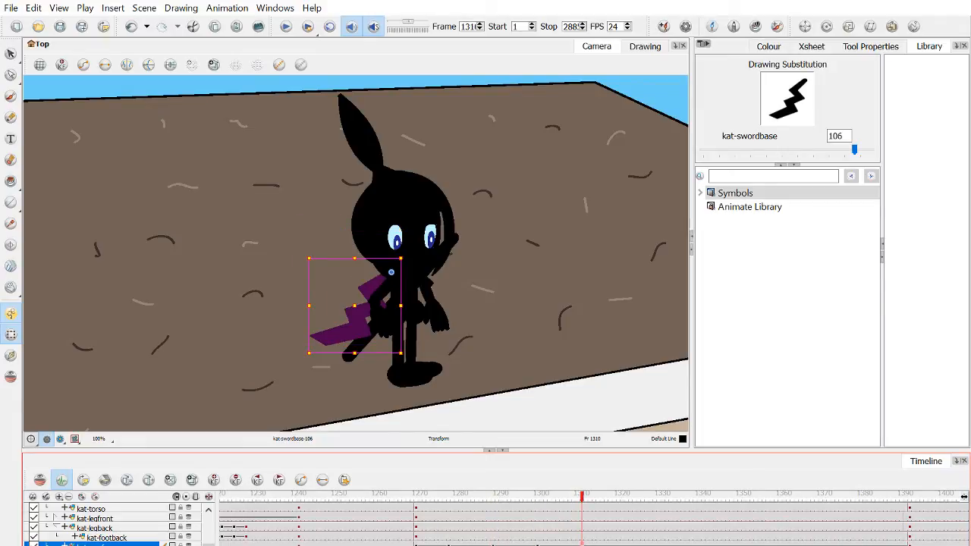
left_click(493, 544)
left_click_drag(462, 501, 537, 500)
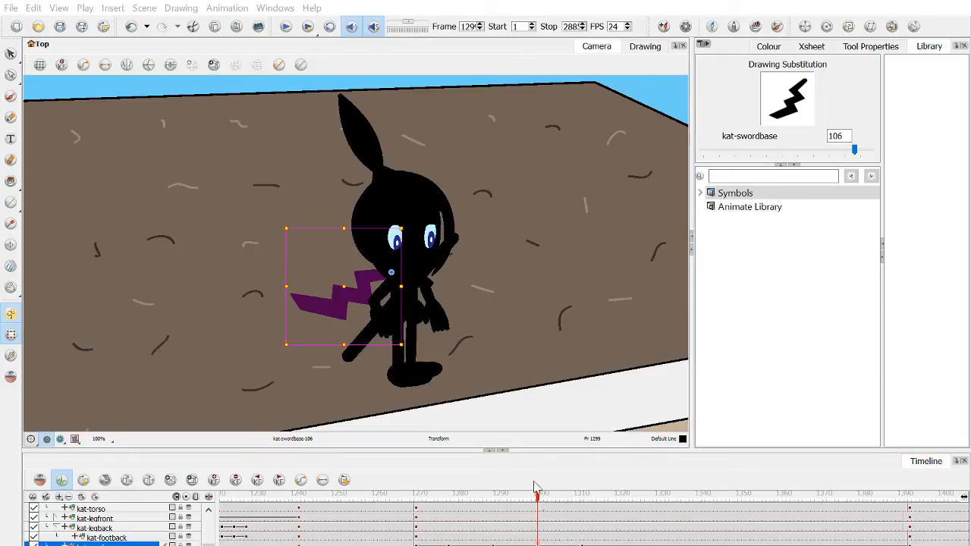
left_click(429, 494)
left_click(271, 307)
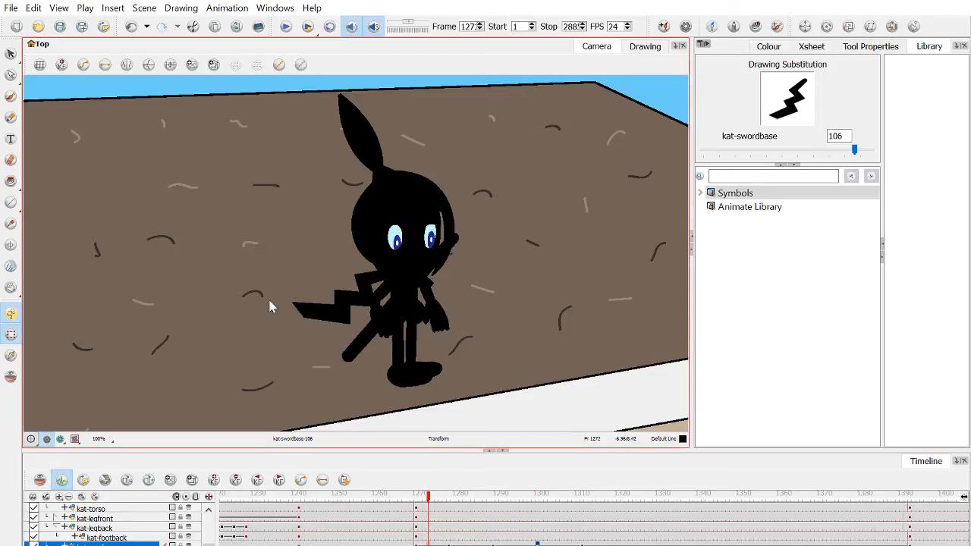
left_click(286, 27)
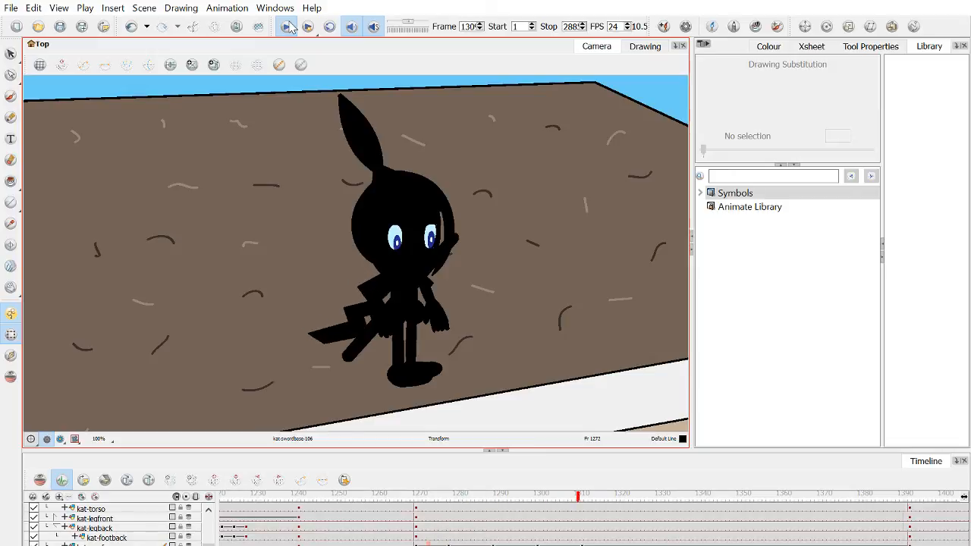
left_click(287, 27)
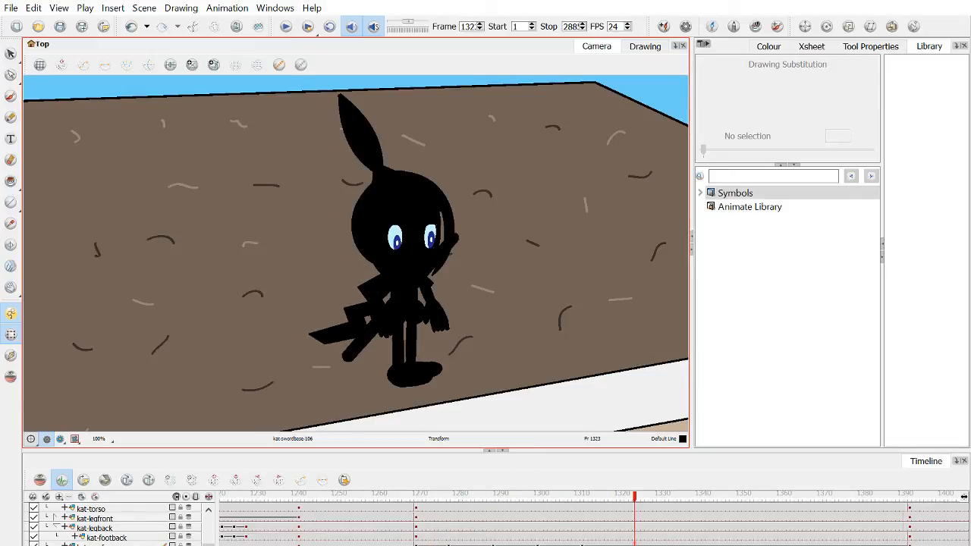
Compare the zigzag cloth's poses at frames 1310, 1299 and 1289, returning to frame 1311.
left_click(582, 545)
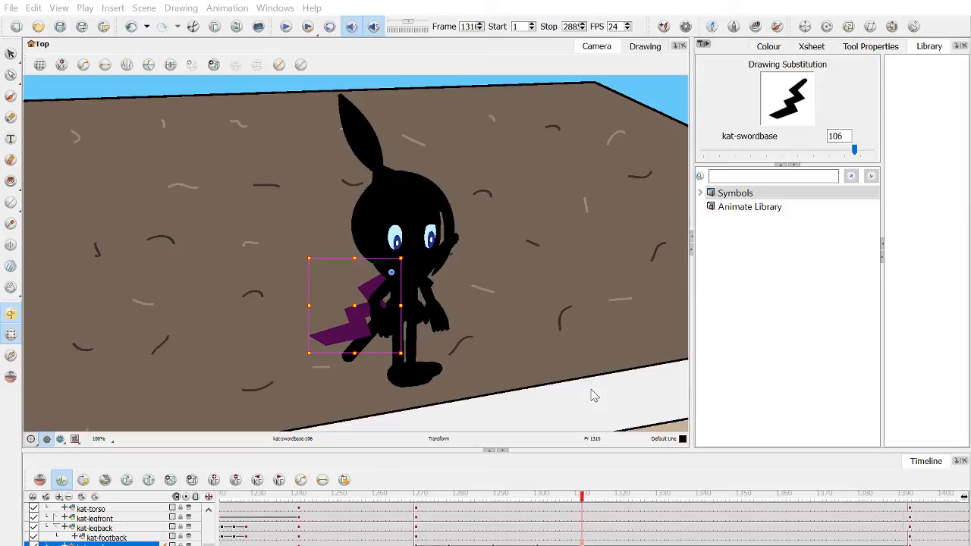
left_click(538, 544)
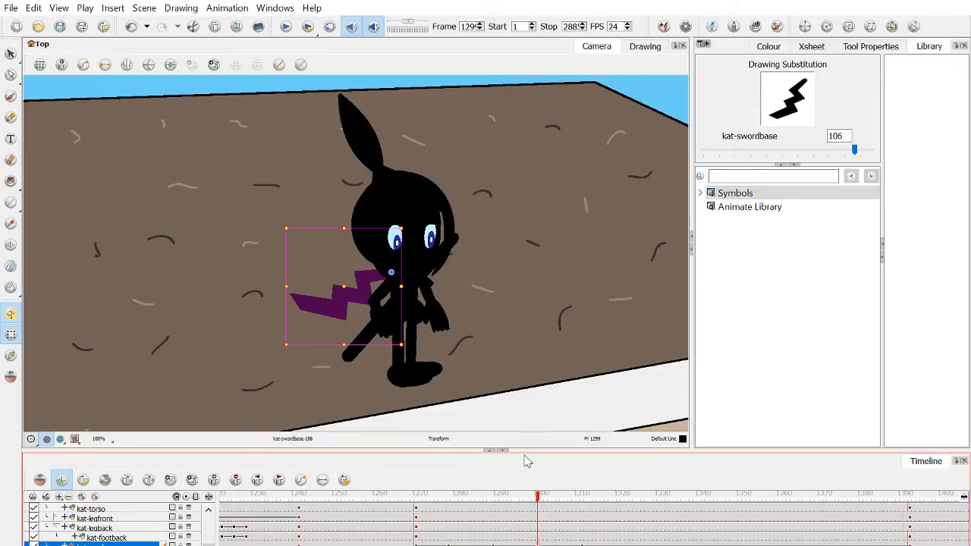
left_click(497, 544)
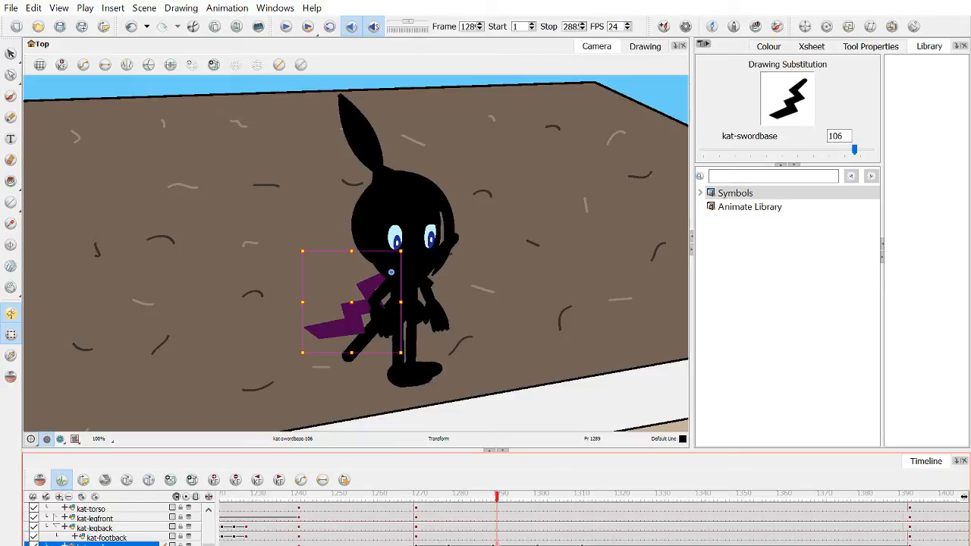
left_click(537, 544)
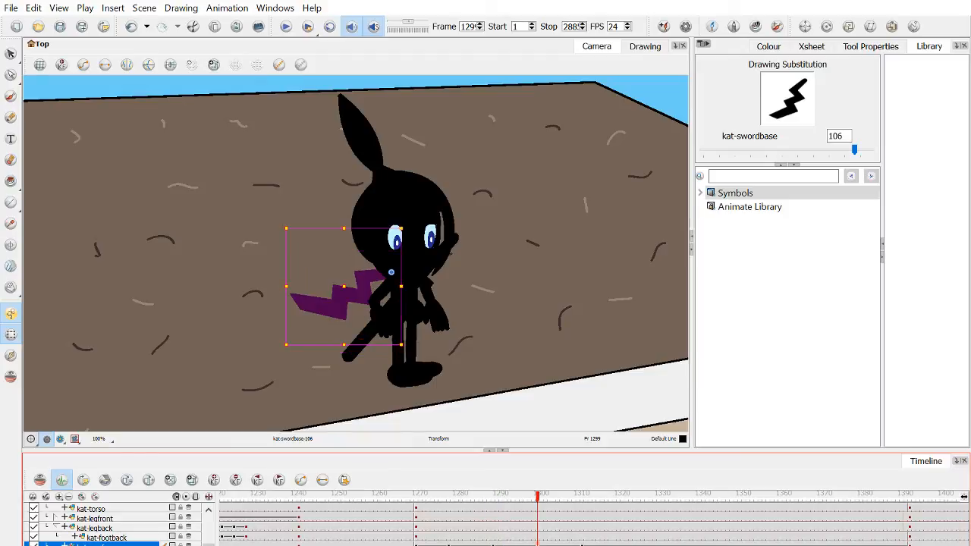
left_click_drag(580, 544, 585, 544)
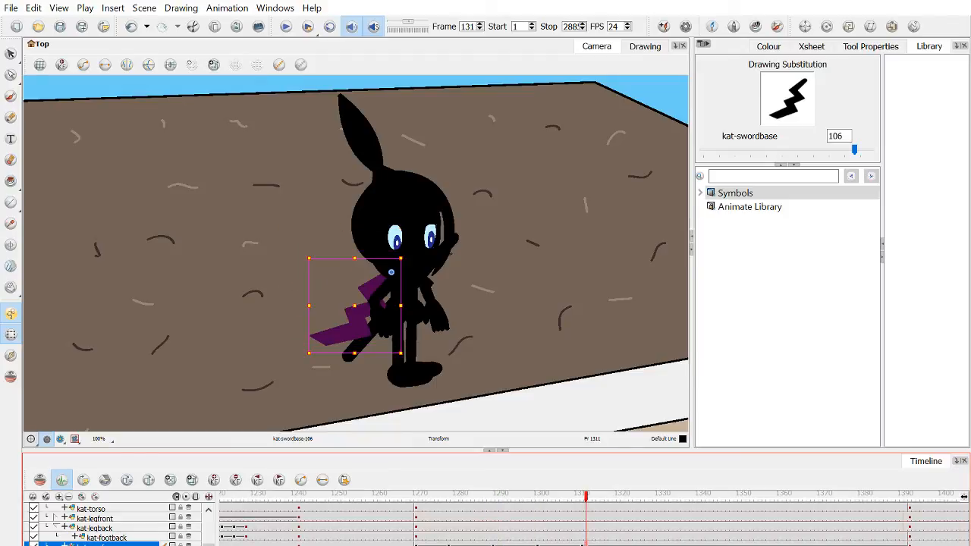
Try to repeat the zigzag cloth's swing poses at about frame 1321 and at frame 1359.
left_click(610, 544)
mouse_move(585, 544)
left_mouse_down()
mouse_move(490, 544)
mouse_move(582, 544)
left_mouse_up()
left_click(493, 544)
left_click_drag(495, 544, 582, 544)
left_click(626, 543)
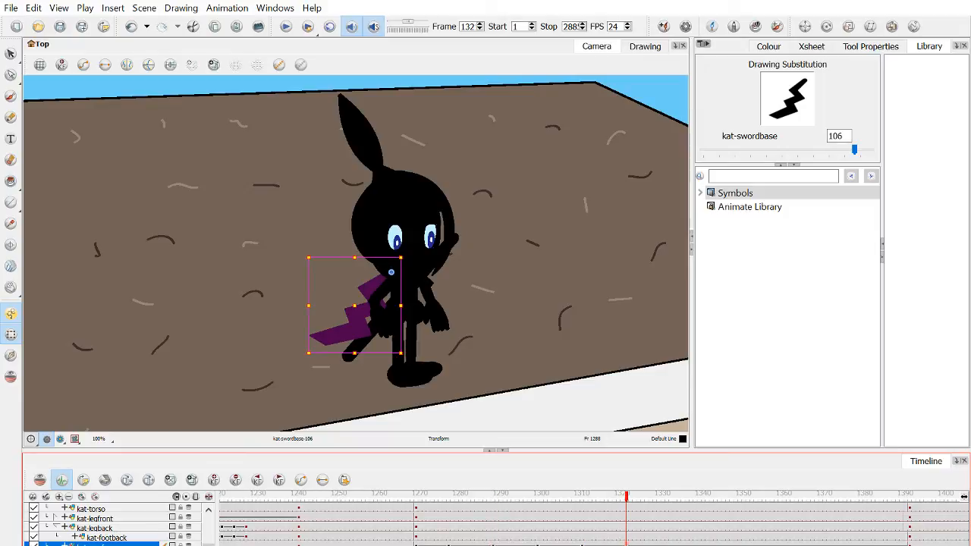
left_click(780, 543)
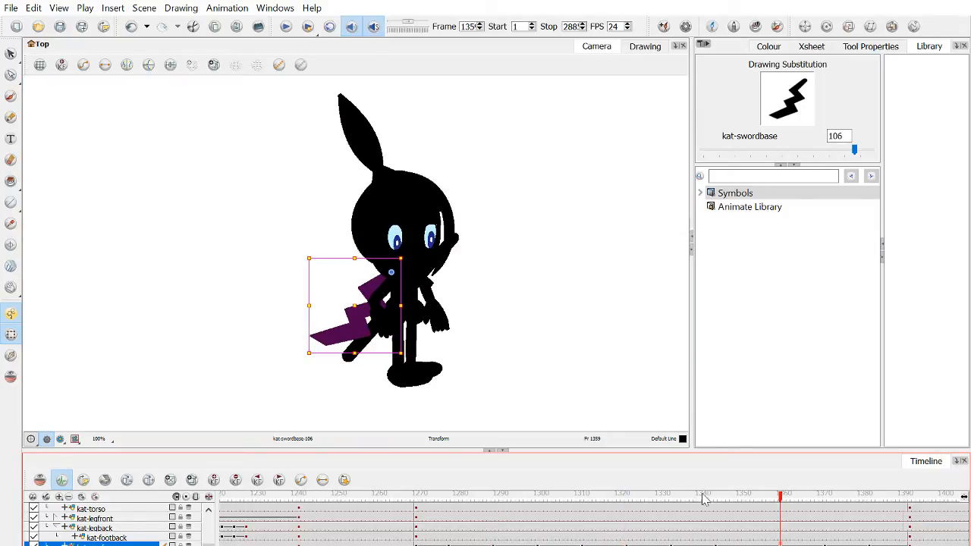
Play the cloth's swing from frame 1285, undo the poses added after frame 1310 and return to frame 1299.
left_click(481, 501)
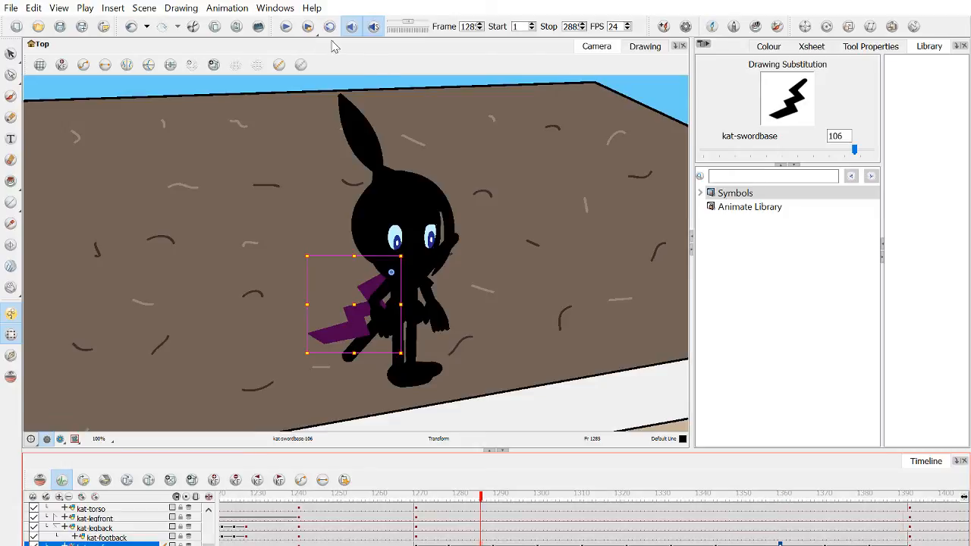
left_click(286, 28)
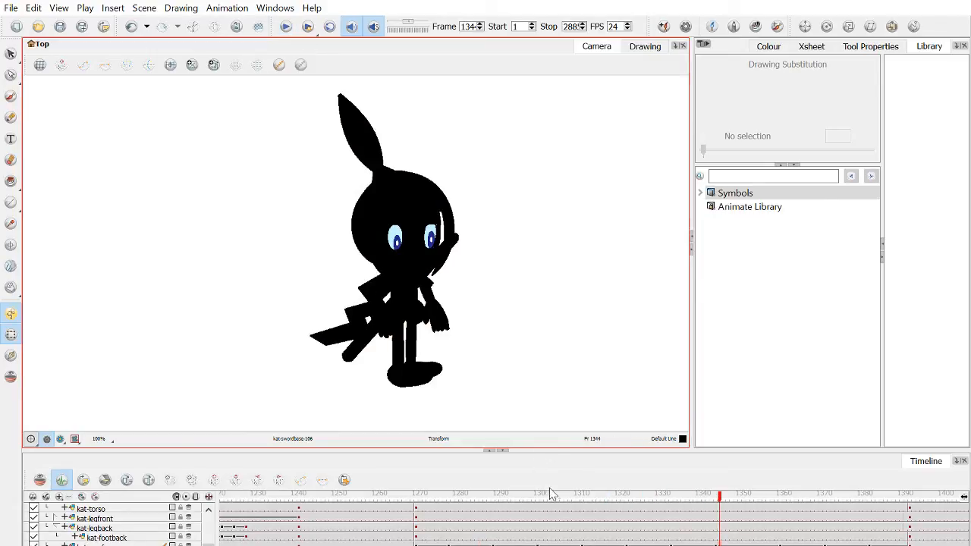
mouse_move(549, 497)
left_mouse_down()
mouse_move(635, 510)
mouse_move(602, 499)
mouse_move(540, 502)
left_mouse_up()
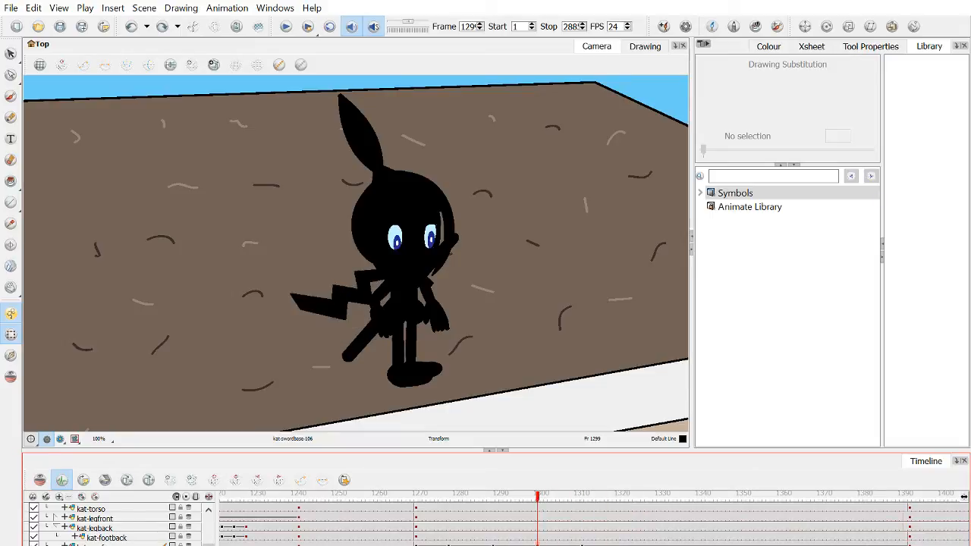
Repeat the zigzag cloth's raised pose from frame 1299 at frame 1324 and its lowered pose at frame 1339.
left_click(323, 302)
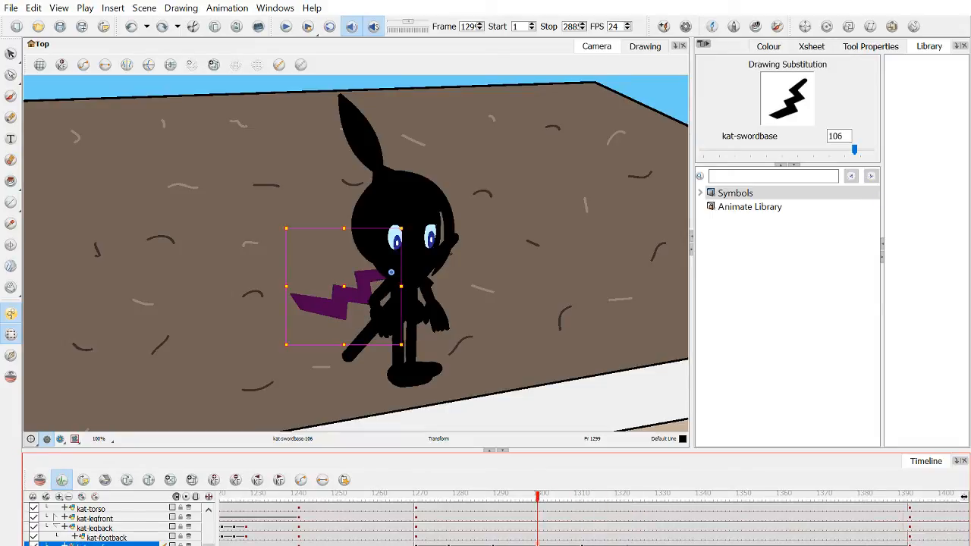
left_click_drag(538, 495, 638, 495)
left_click_drag(311, 343, 292, 305)
left_click_drag(638, 494, 700, 495)
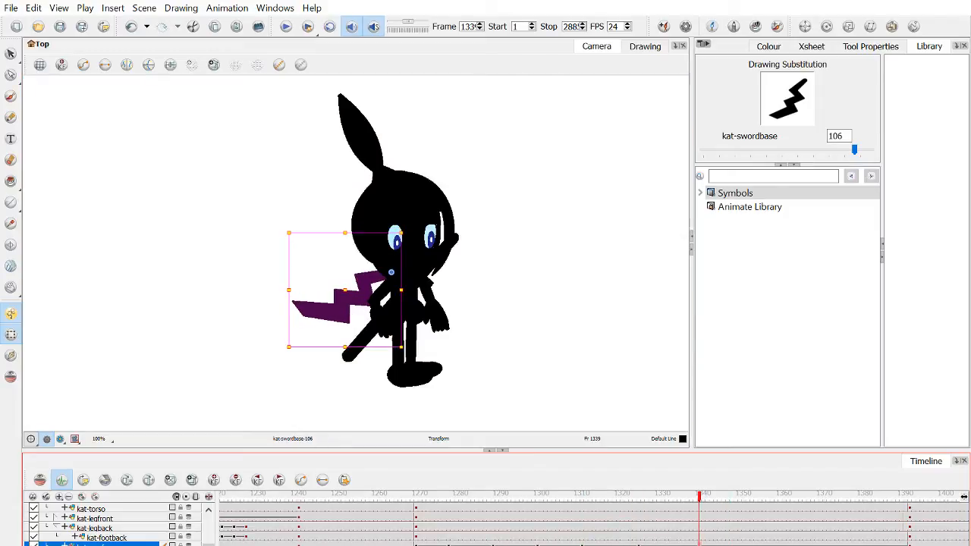
Copy the cloth's raised pose from frame 1324 to frame 1357 and its lowered pose from frame 1339 to about frame 1377.
left_click(638, 495)
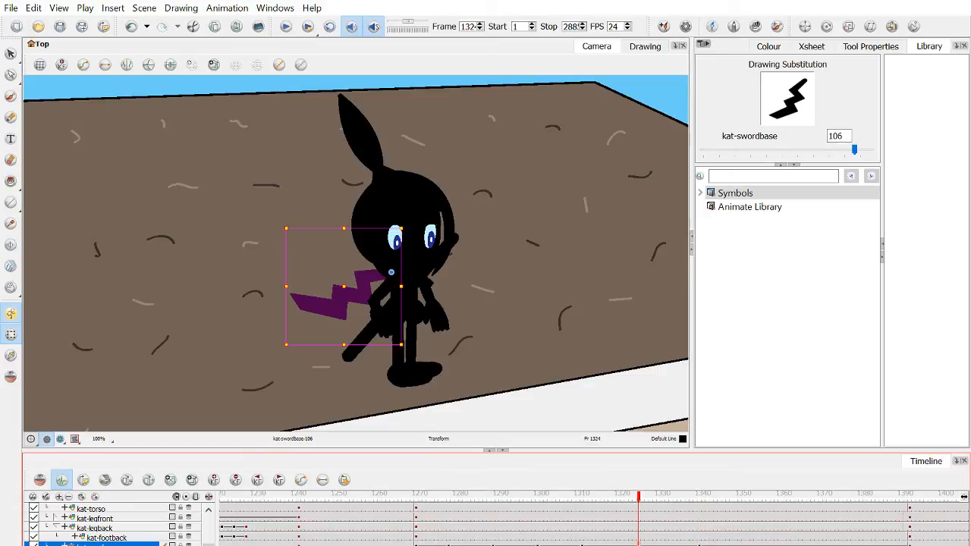
left_click(773, 495)
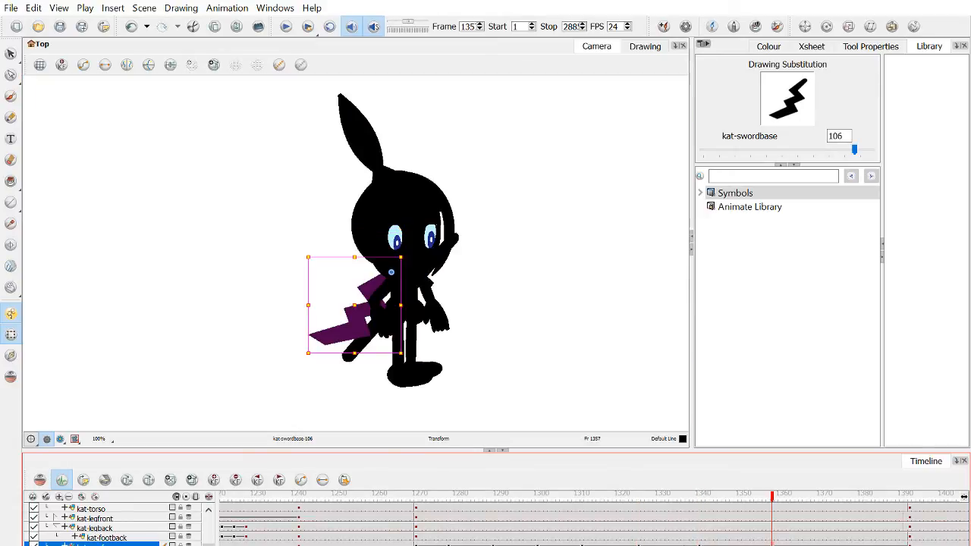
left_click(700, 495)
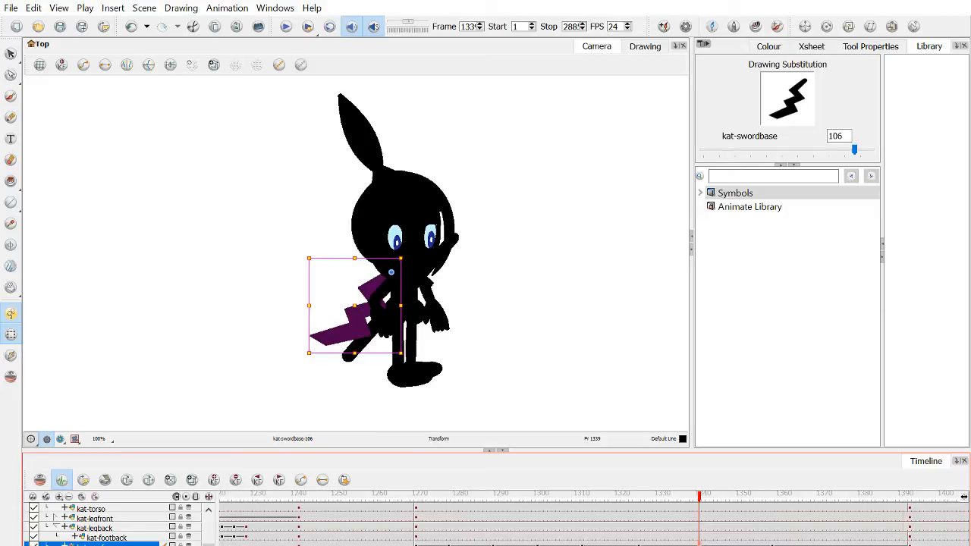
left_click(853, 495)
Play the cloth's swing from frame 1305 and check its poses at frames 1320, 1324 and 1310.
left_click(561, 494)
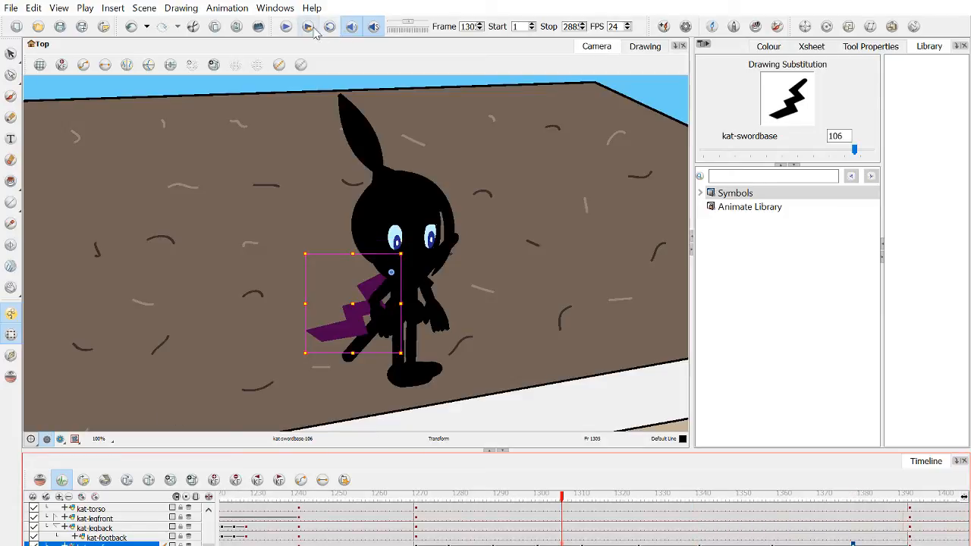
left_click(286, 27)
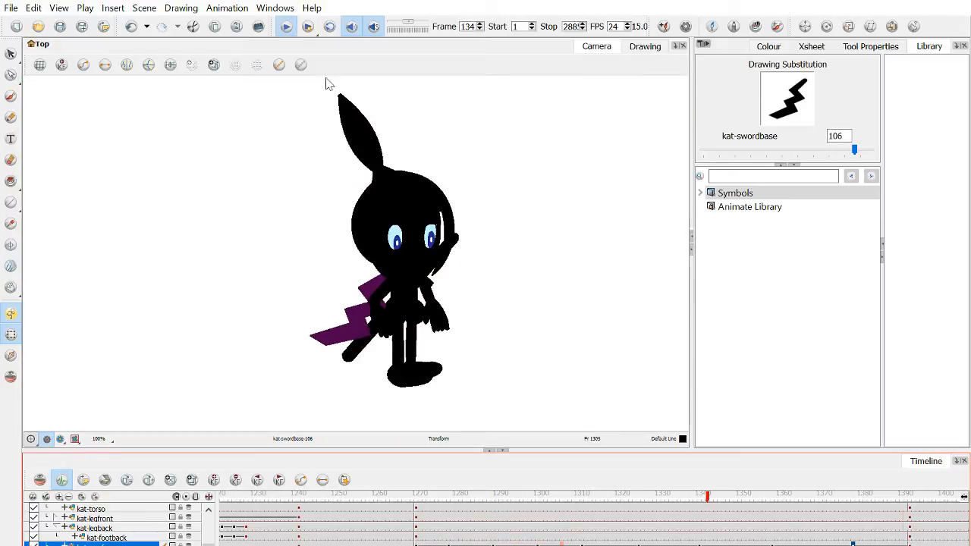
key("Return")
left_click_drag(570, 500, 623, 497)
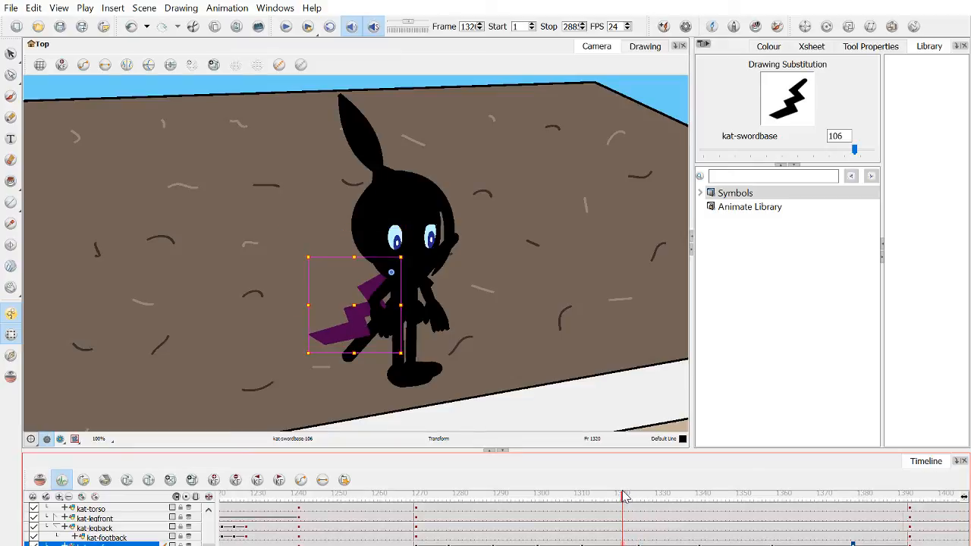
left_click(638, 544)
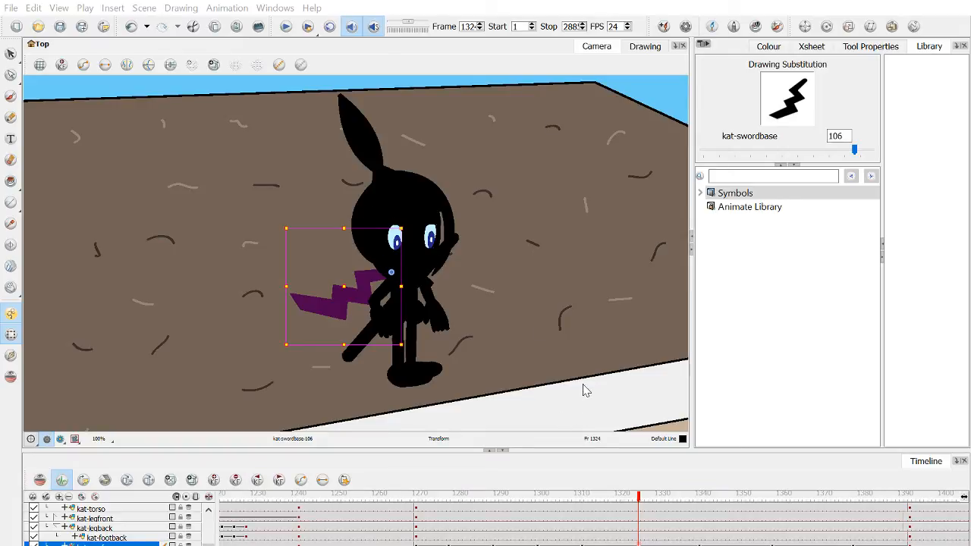
left_click_drag(639, 496, 582, 497)
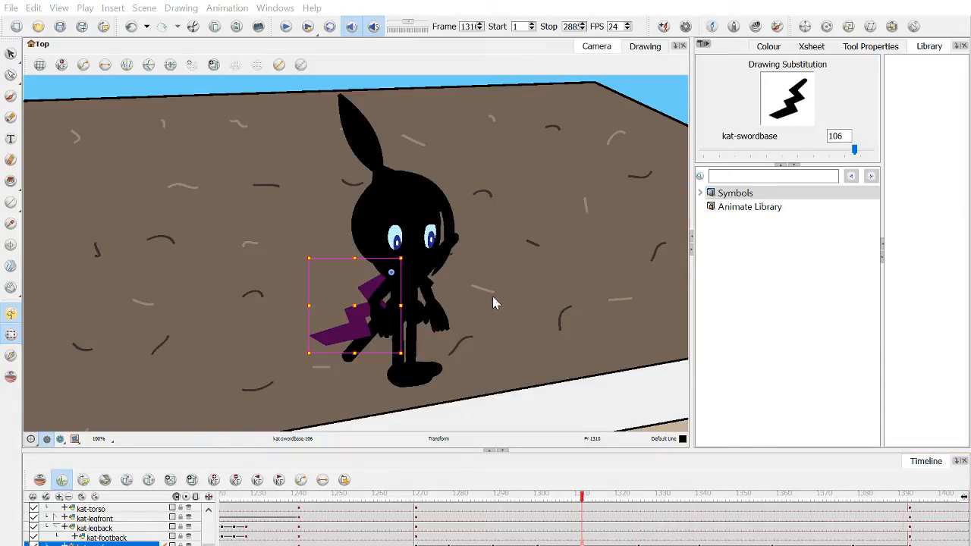
Go to frame 1323 and select the zigzag cloth piece on Kat.
left_click(585, 389)
left_click(586, 507)
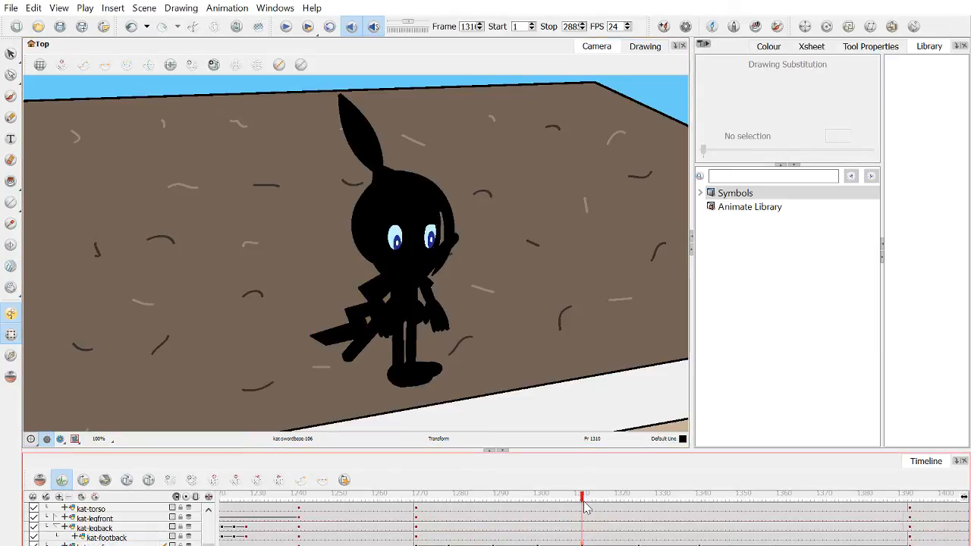
mouse_move(545, 499)
left_mouse_down()
mouse_move(505, 496)
mouse_move(635, 512)
left_mouse_up()
key("comma")
left_click(351, 328)
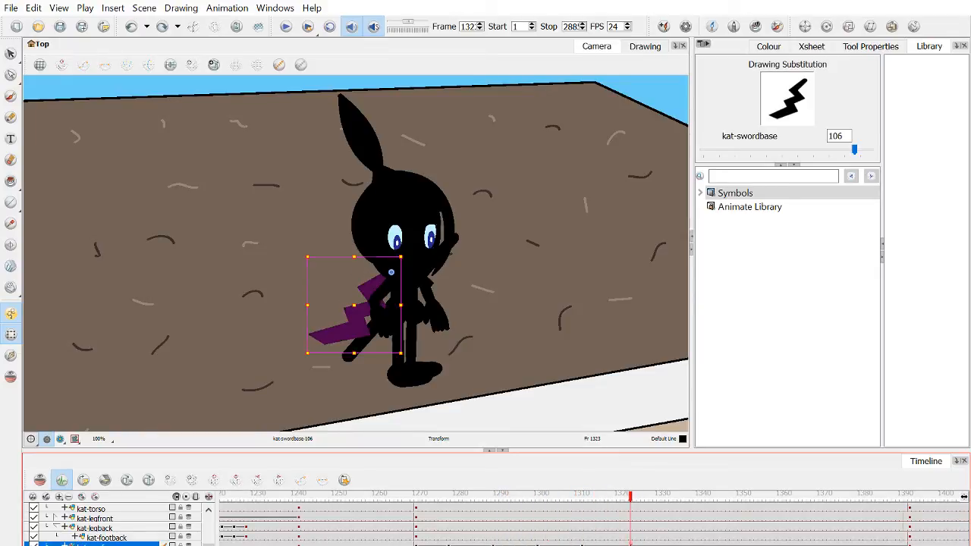
Rotate the kat-swordbase sword upward at frame 1324 and compare the pose with frame 1277.
key("period")
key("period")
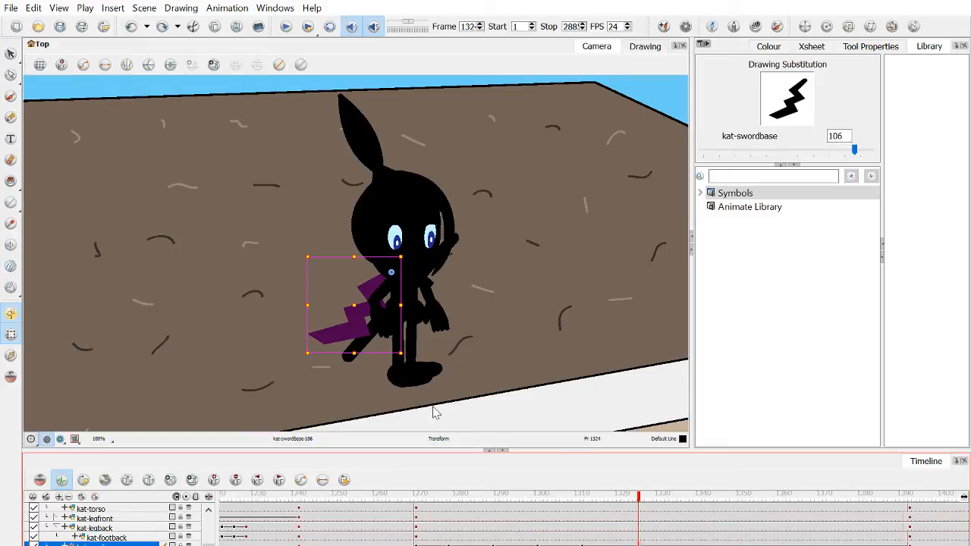
mouse_move(288, 351)
left_mouse_down()
mouse_move(257, 320)
mouse_move(259, 328)
left_mouse_up()
left_click(447, 543)
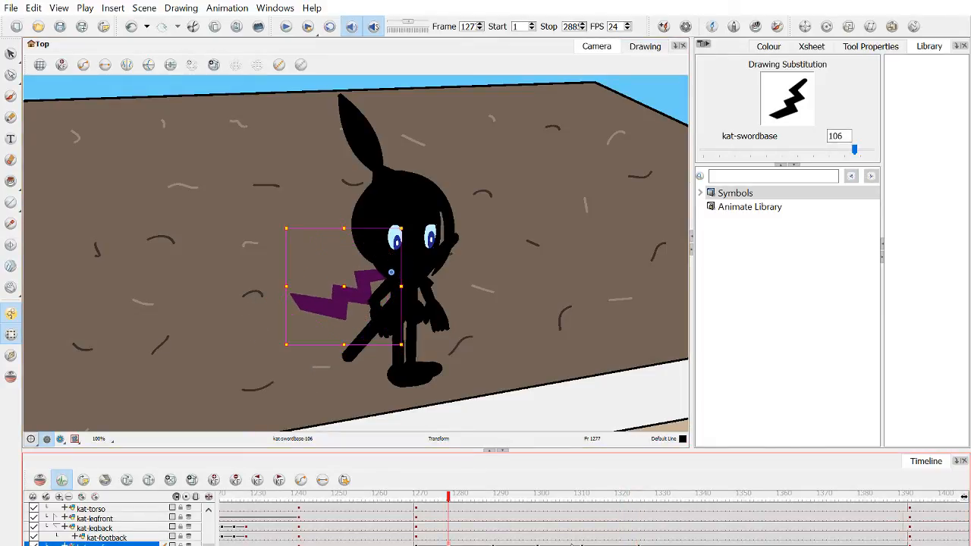
left_click(638, 543)
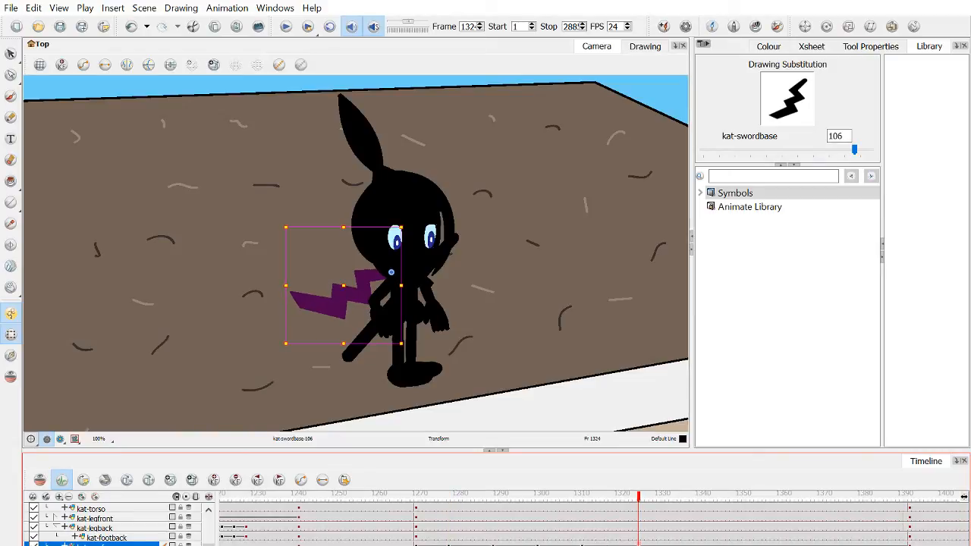
Rotate the kat-swordbase sword downward at frame 1338 after checking its lowered pose at frame 1311.
left_click(586, 543)
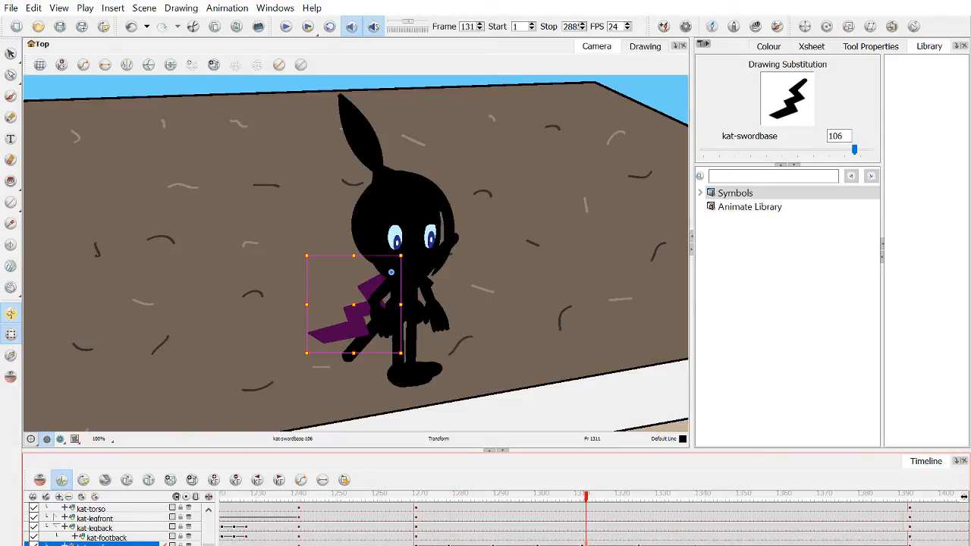
left_click(694, 543)
left_click_drag(288, 351, 315, 379)
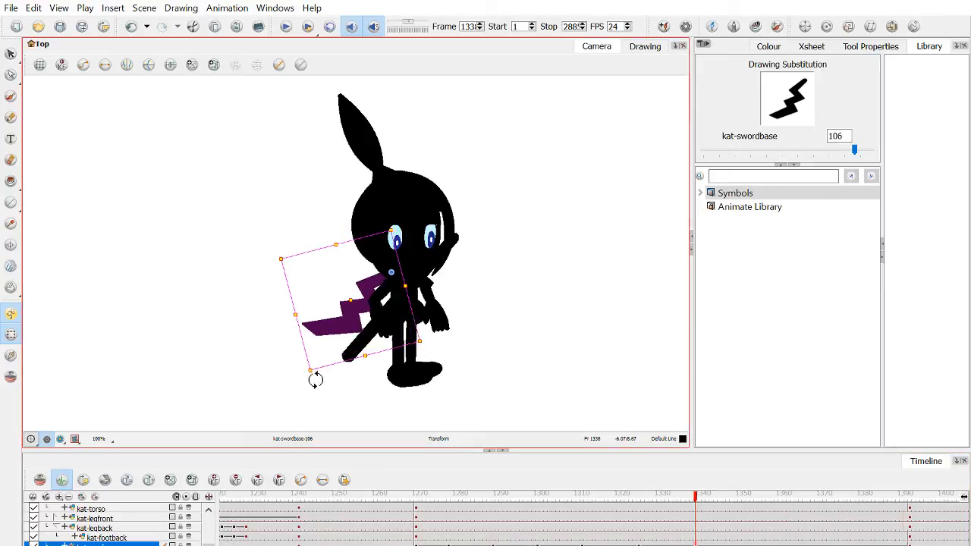
Scrub through the new sword poses and play the scene from frame 1268 to review the swinging motion.
left_click(709, 498)
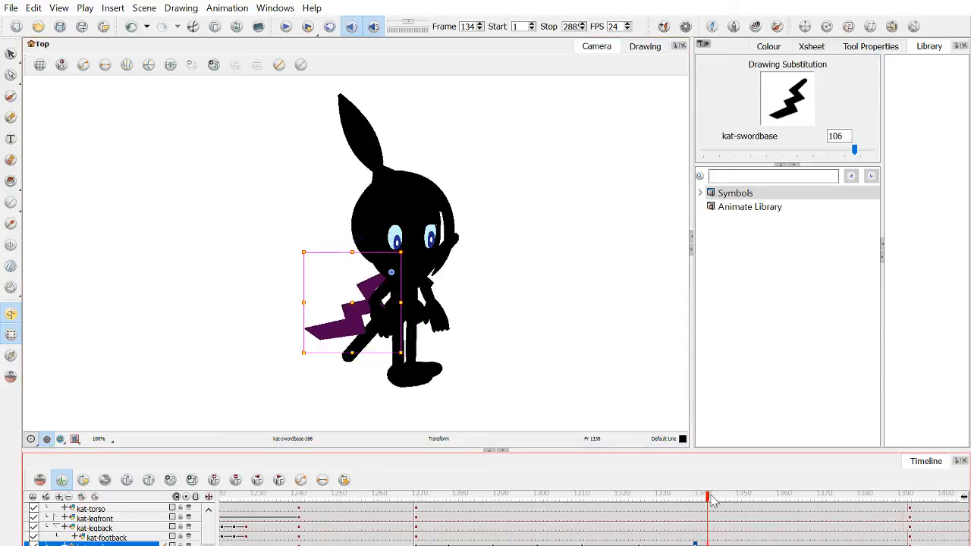
left_click_drag(713, 500, 698, 499)
left_click_drag(577, 504, 638, 507)
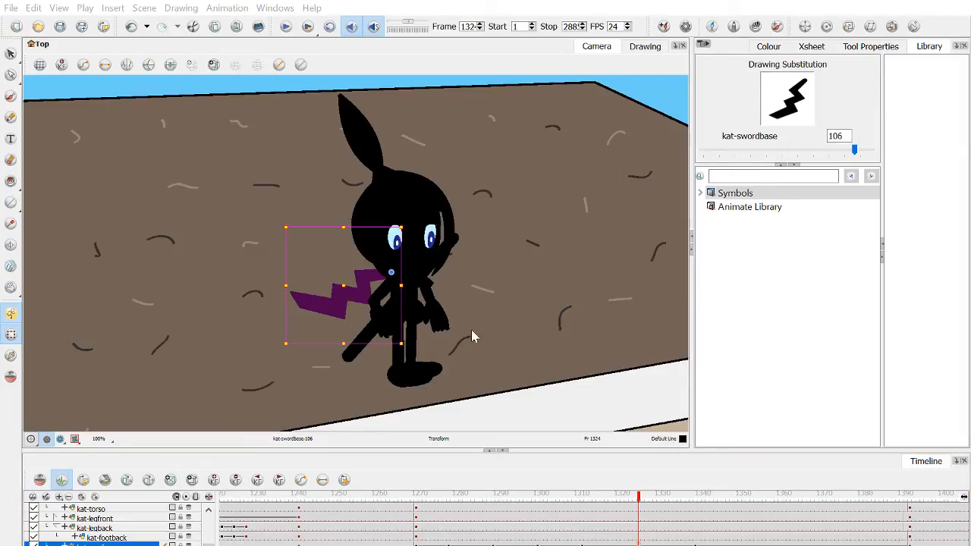
left_click_drag(431, 495, 412, 495)
left_click(278, 261)
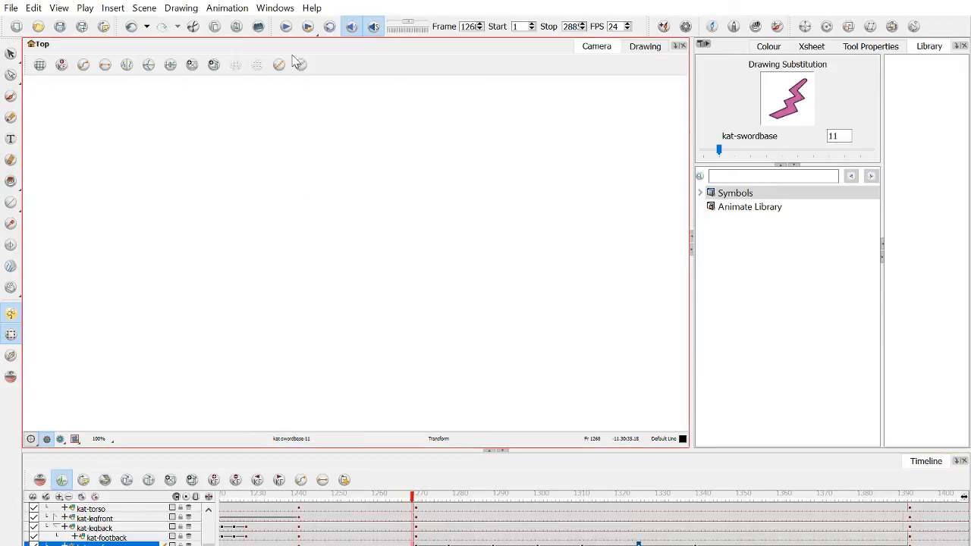
left_click(287, 27)
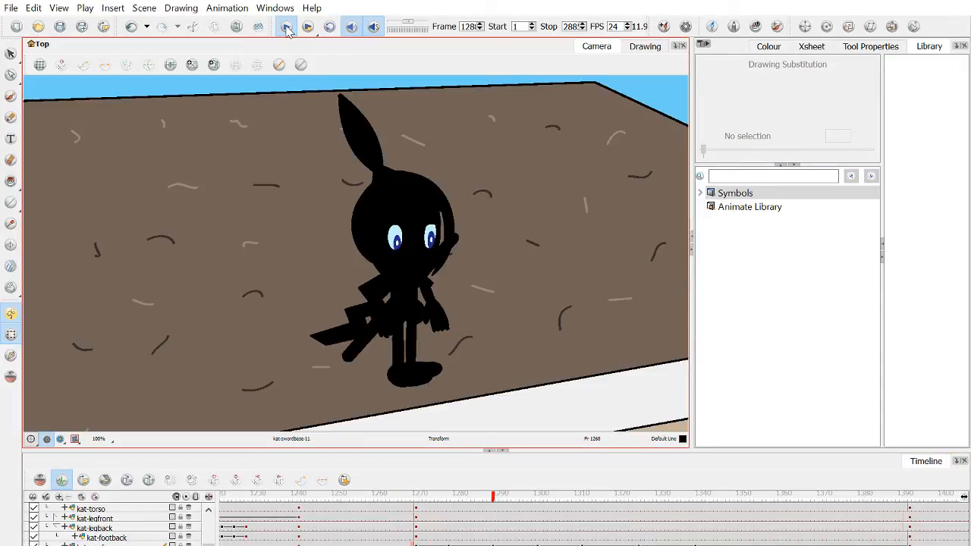
left_click(287, 27)
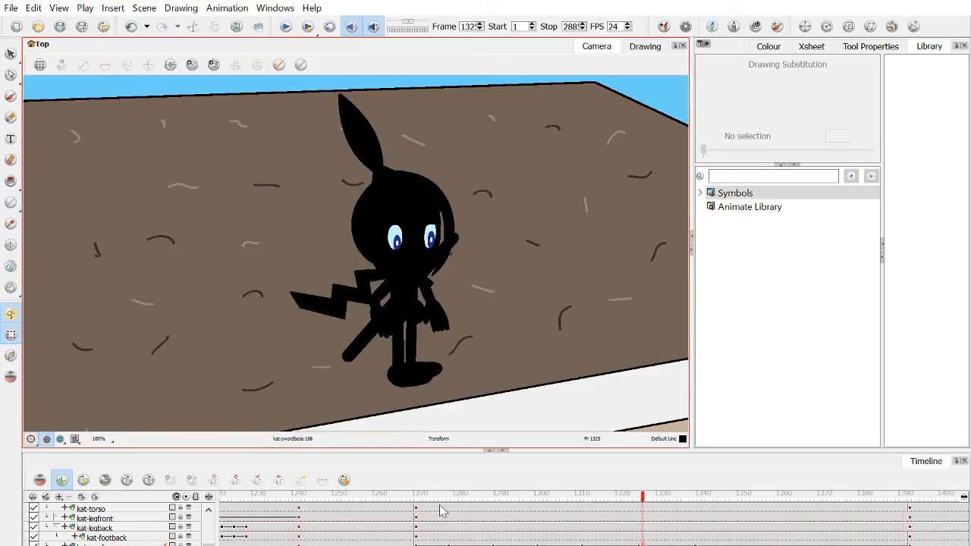
Go to frame 1269, collapse the Kat_Master layer group and clear the selection.
left_click(415, 498)
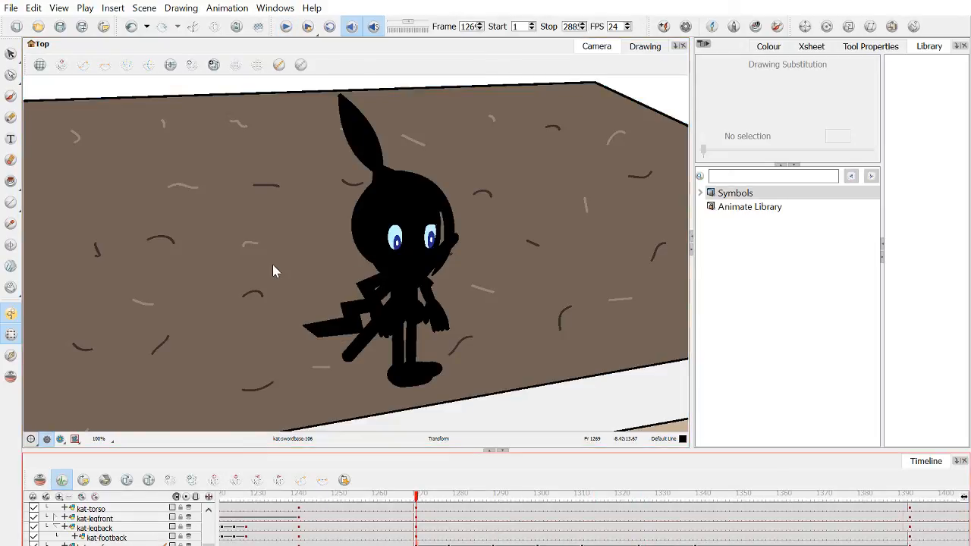
scroll(412, 223, "up", 1)
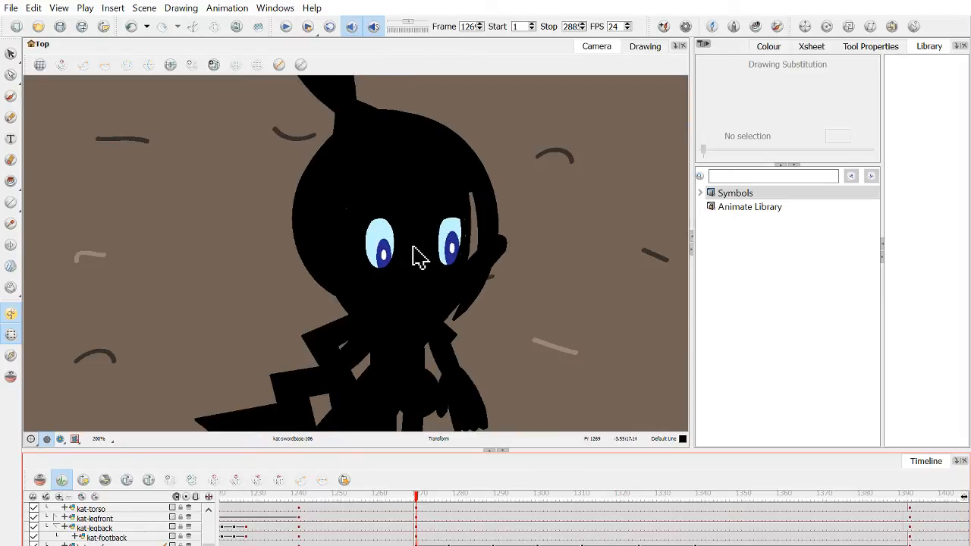
scroll(114, 528, "up", 1)
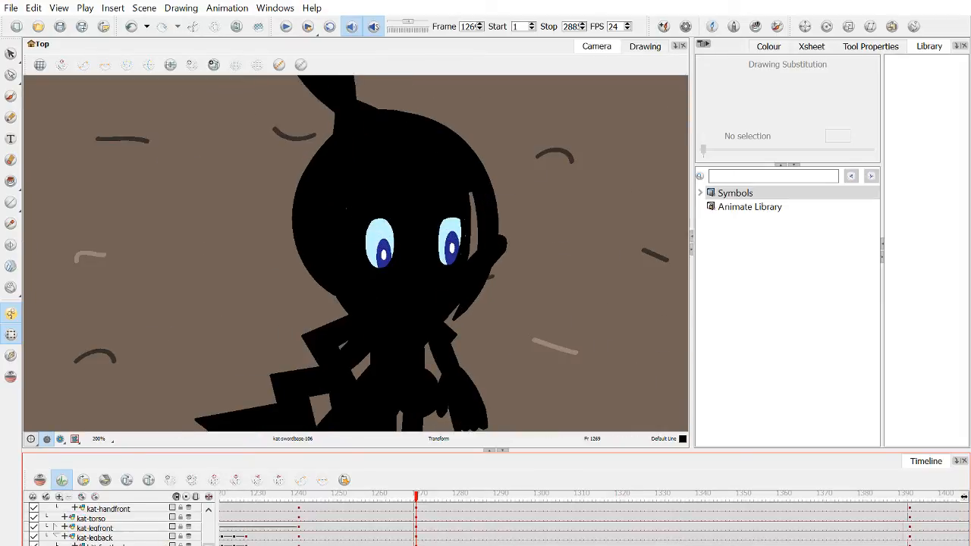
scroll(91, 528, "up", 5)
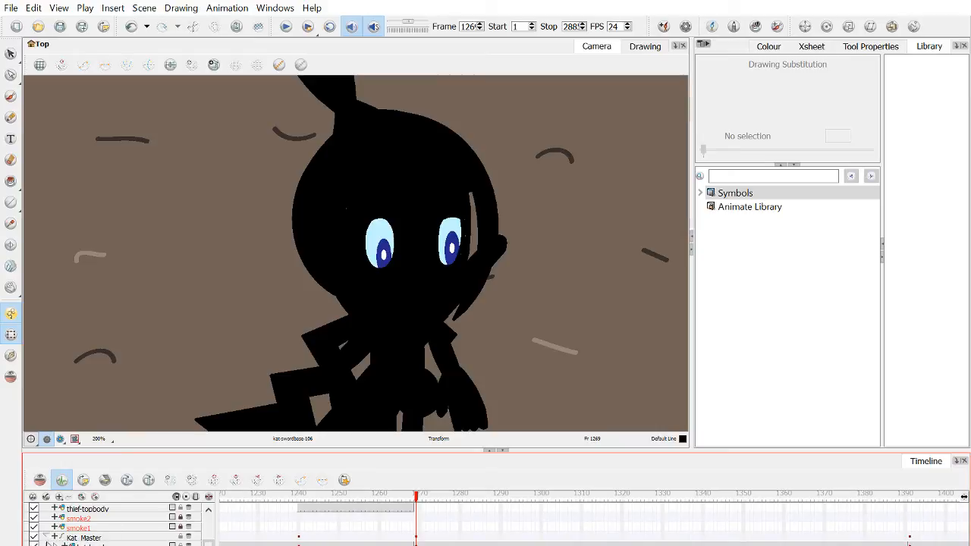
left_click(45, 538)
left_click(415, 539)
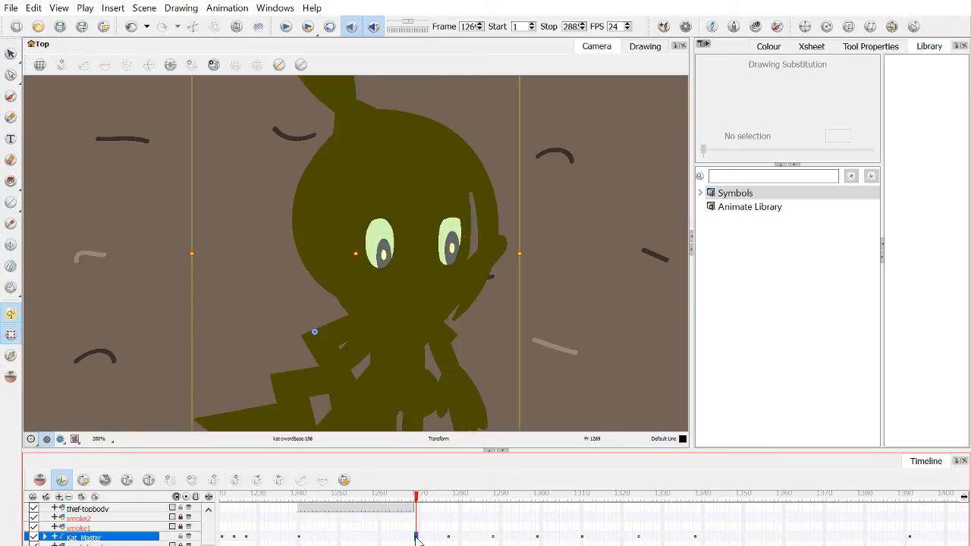
left_click(416, 526)
left_click(416, 538)
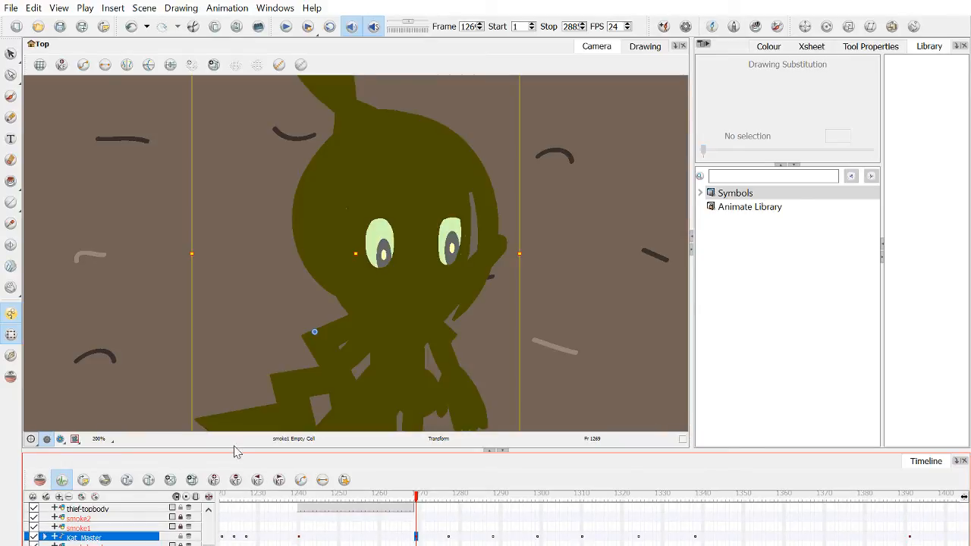
left_click(85, 315)
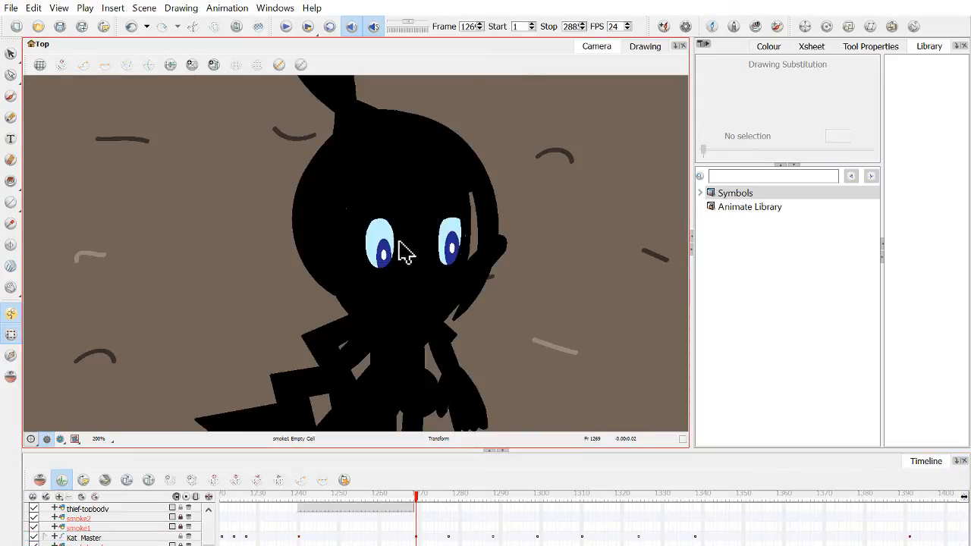
Add a new drawing layer, reposition it in the layer stack and name it Kat_ShadowEyelids.
scroll(354, 248, "up", 1)
scroll(353, 248, "down", 2)
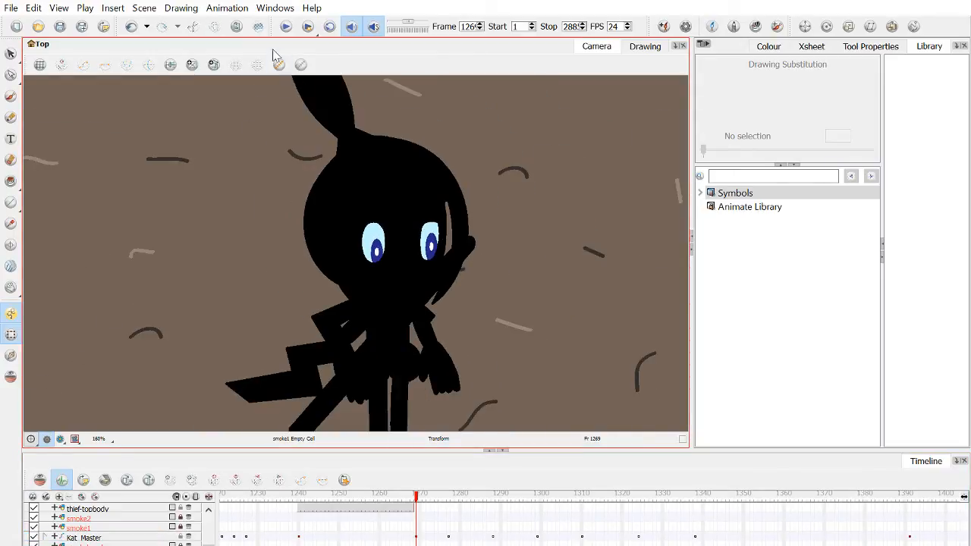
left_click(67, 506)
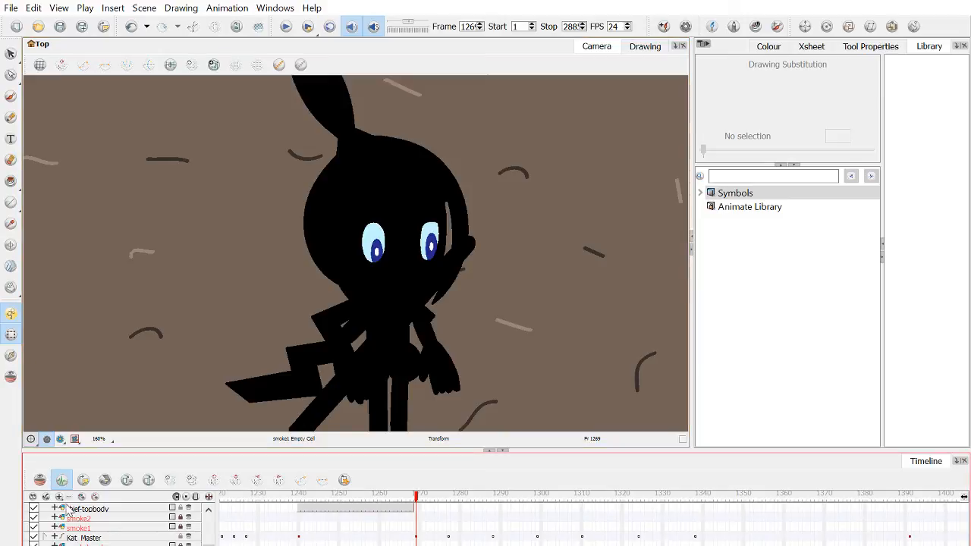
left_click(104, 534)
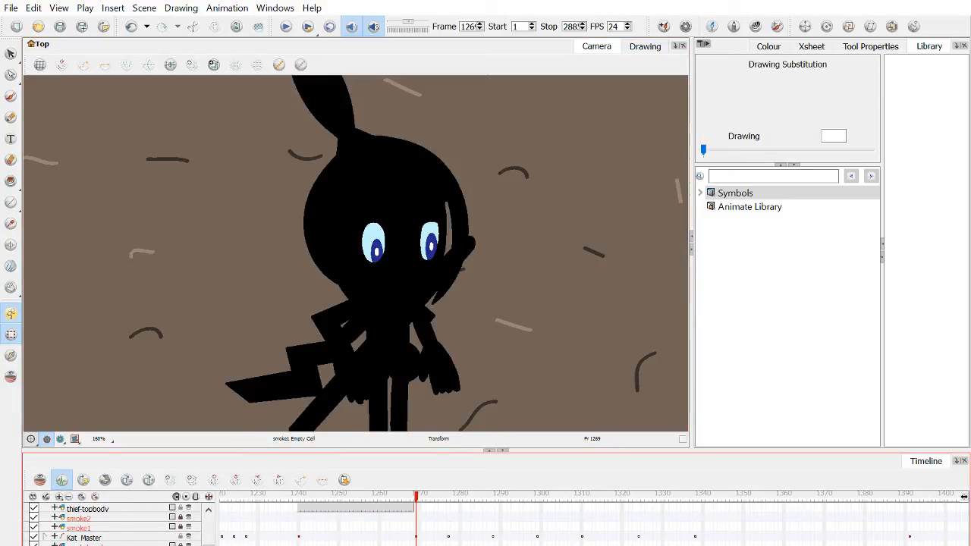
scroll(114, 523, "down", 3)
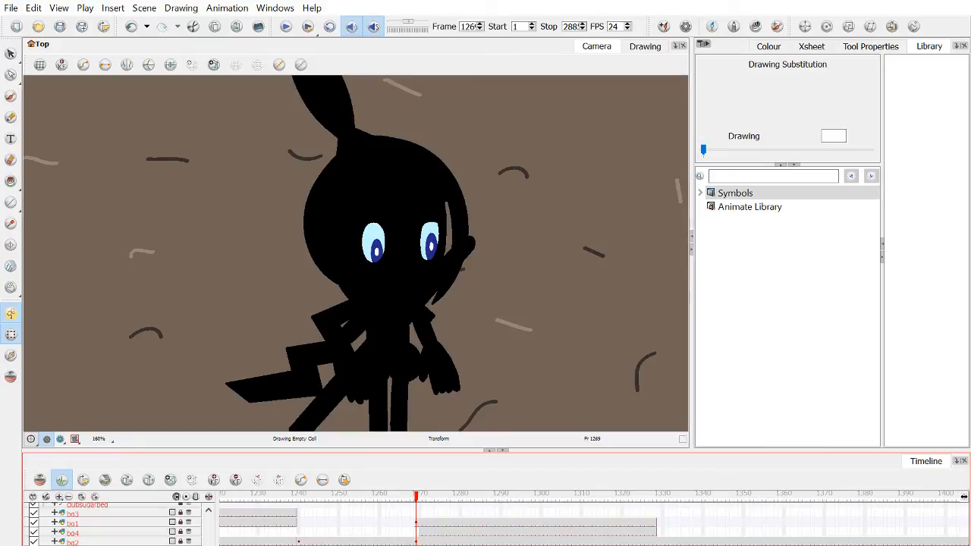
scroll(116, 516, "up", 4)
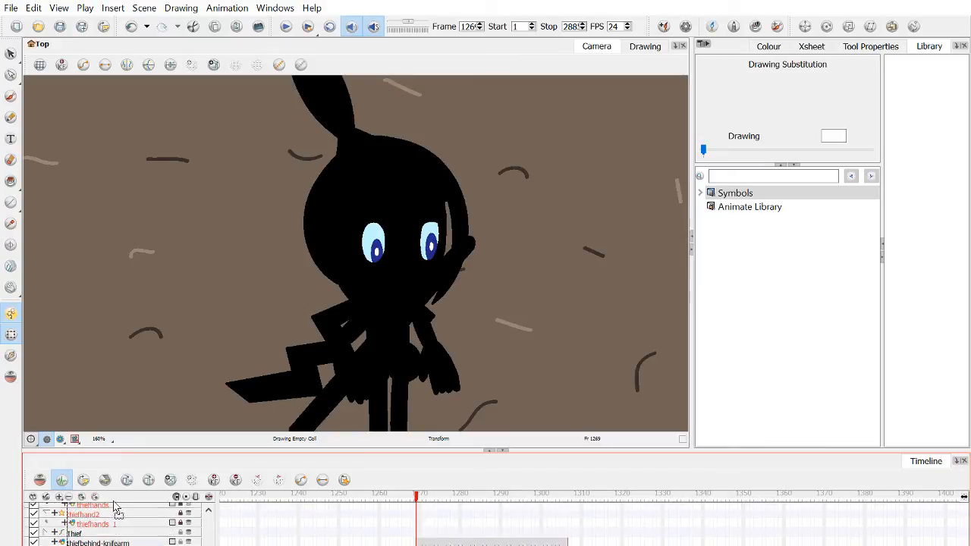
scroll(117, 516, "down", 6)
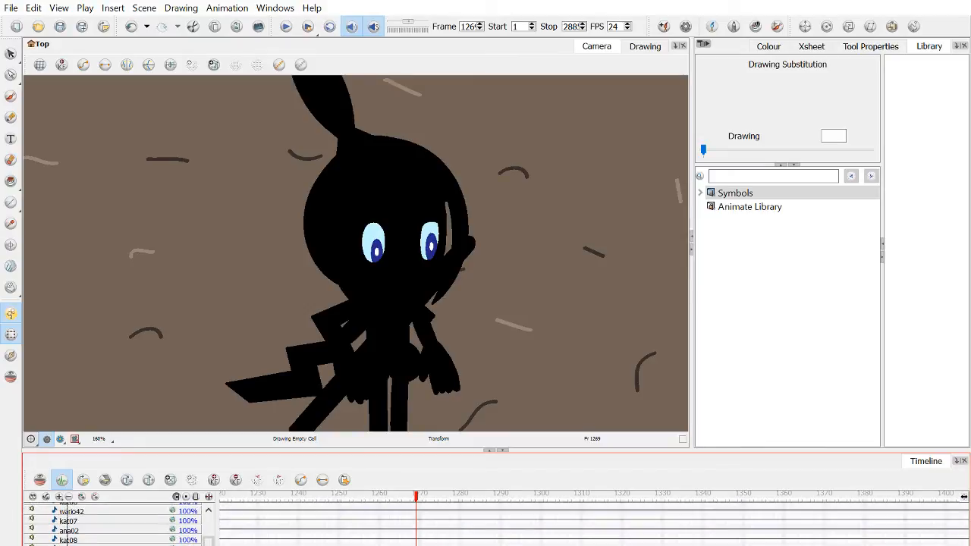
scroll(113, 519, "down", 2)
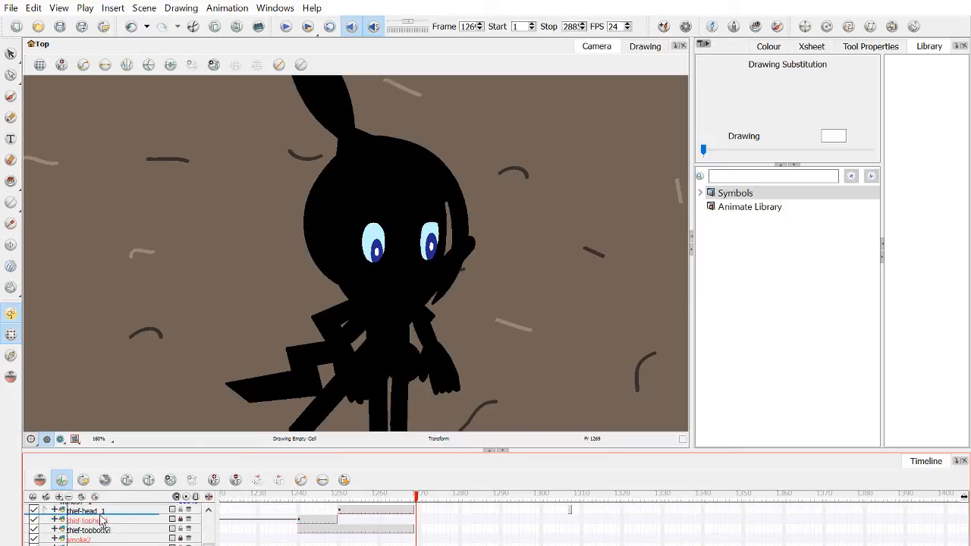
scroll(100, 516, "down", 3)
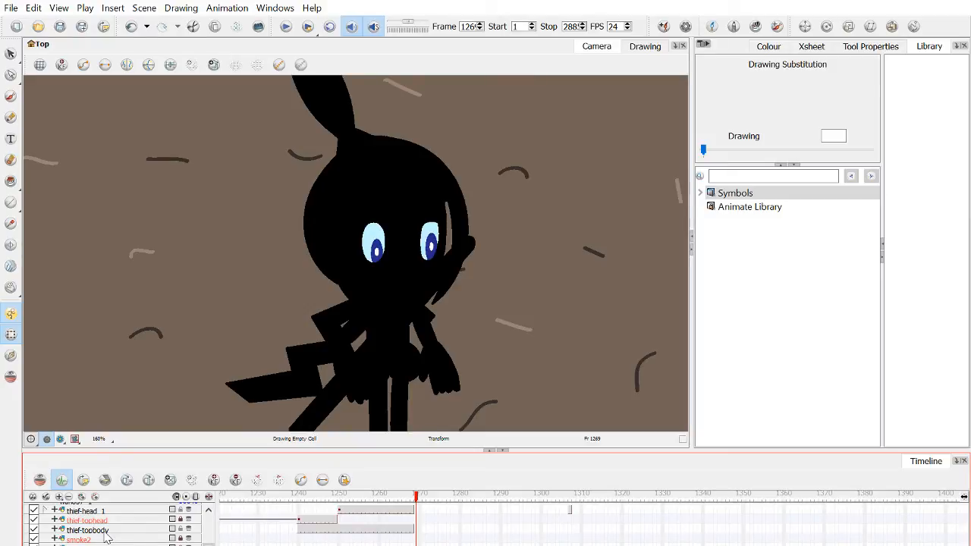
key("Escape")
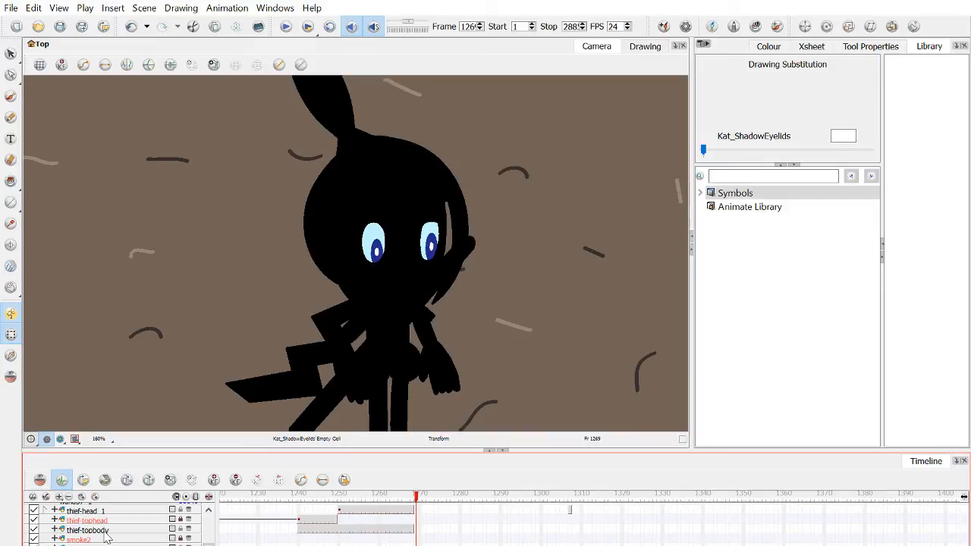
Outline inward-slanting eyelids over the upper part of both eyes on Kat_ShadowEyelids with the Pencil tool.
left_click(10, 118)
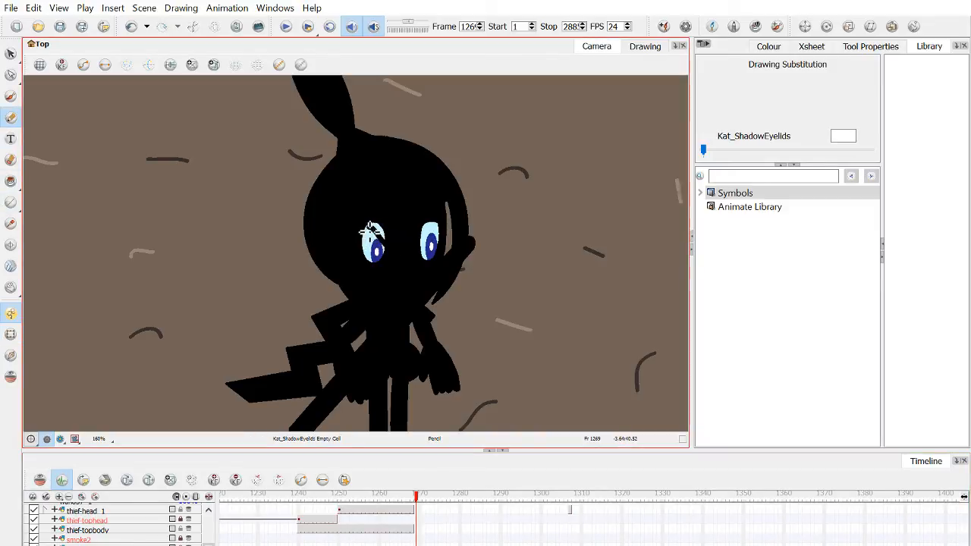
scroll(375, 228, "up", 6)
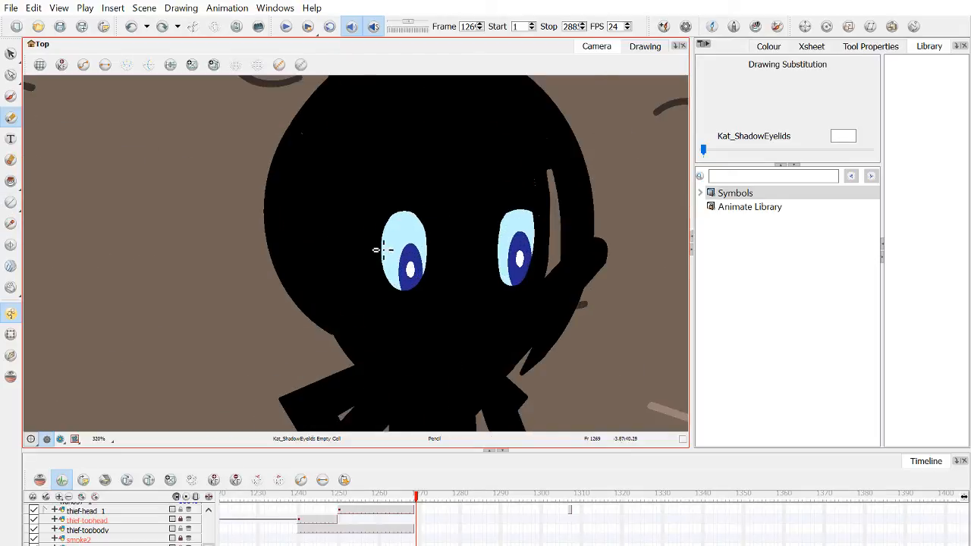
left_click_drag(374, 224, 482, 262)
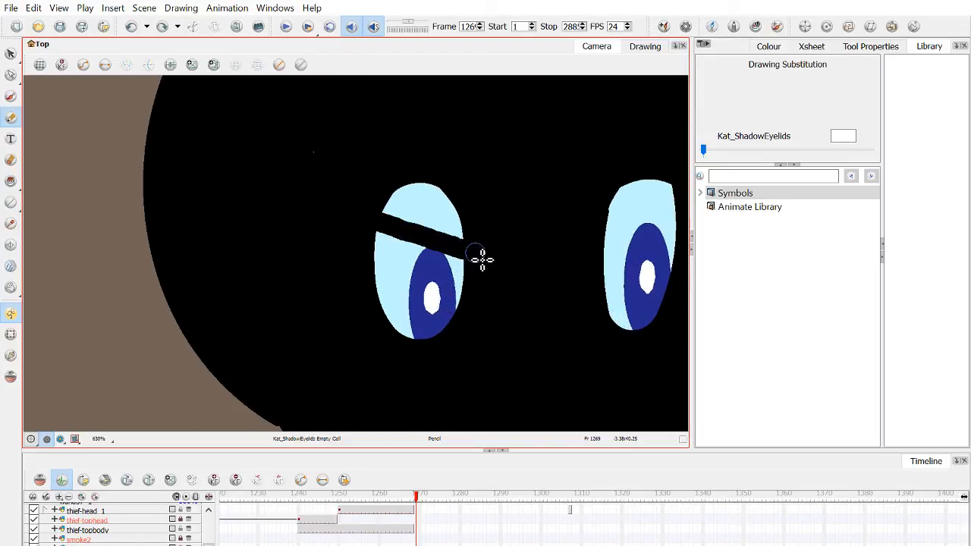
mouse_move(393, 175)
left_mouse_down()
mouse_move(370, 211)
mouse_move(376, 226)
left_mouse_up()
key("space")
mouse_move(520, 273)
left_mouse_down()
mouse_move(499, 285)
mouse_move(537, 277)
mouse_move(631, 224)
mouse_move(585, 189)
mouse_move(570, 202)
mouse_move(548, 270)
left_mouse_up()
key("ctrl+z")
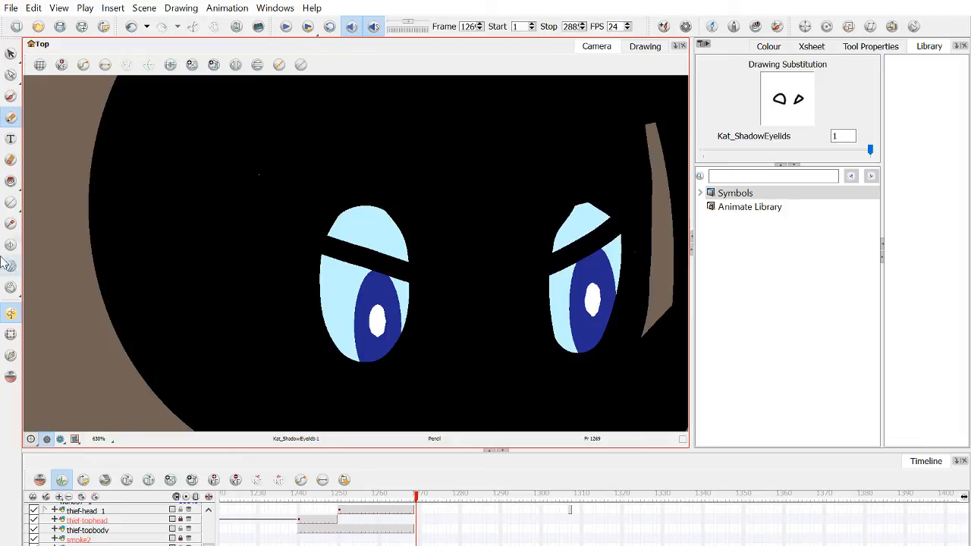
Fill both outlined eyelids with black using the Paint tool.
left_click(11, 181)
left_click(377, 234)
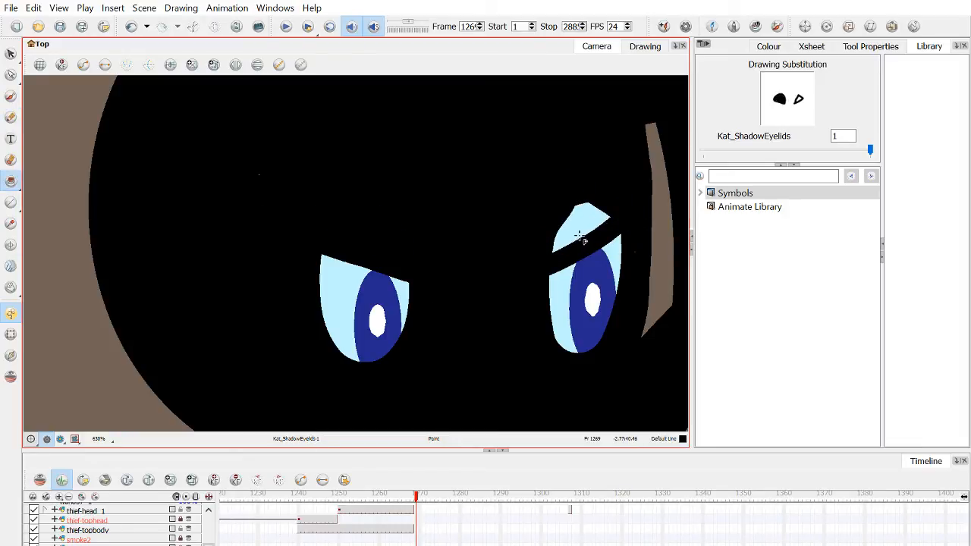
left_click(581, 228)
Place the pivot point of the Kat_ShadowEyelids drawing between the two eyes using the Rotate tool, then reactivate the Transform tool.
scroll(505, 250, "down", 5)
left_click_drag(439, 258, 436, 257)
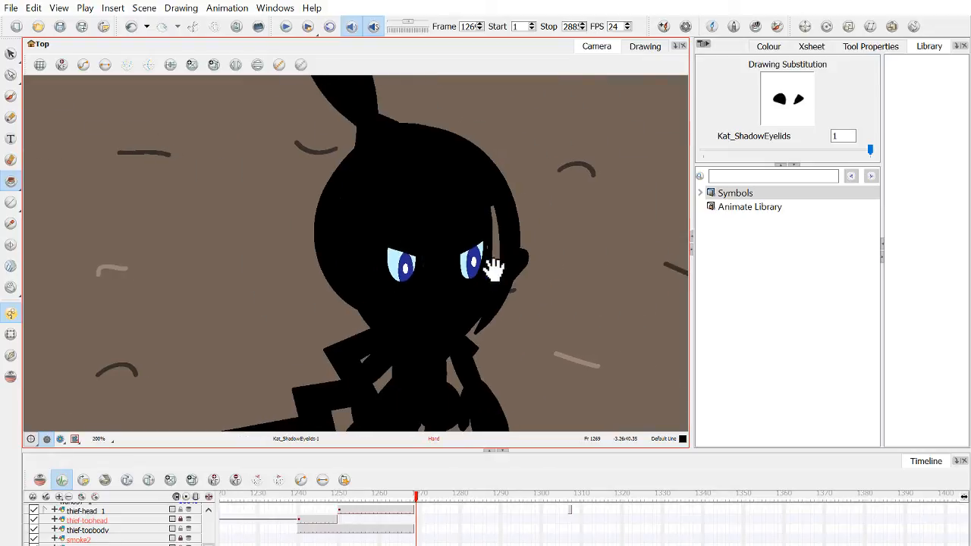
scroll(513, 270, "down", 1)
scroll(515, 270, "up", 3)
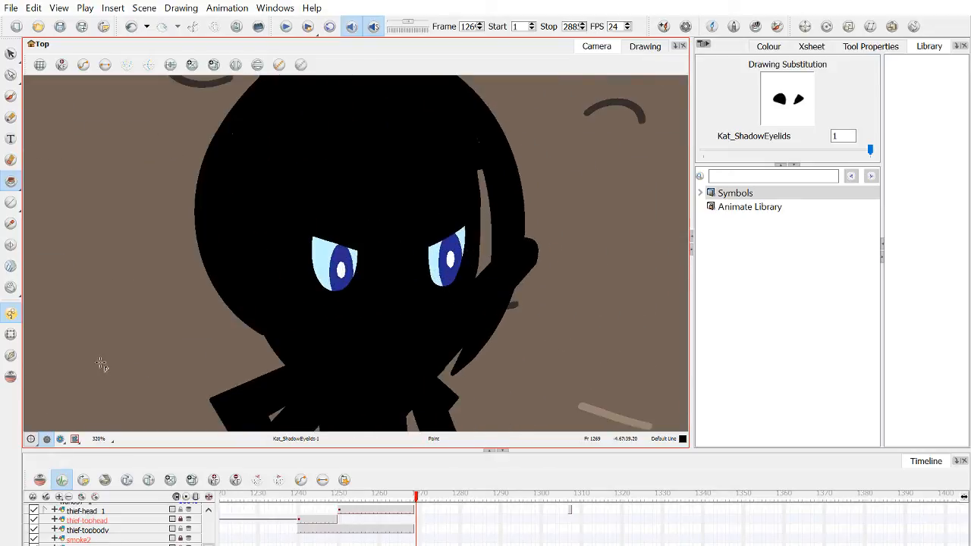
left_click(10, 335)
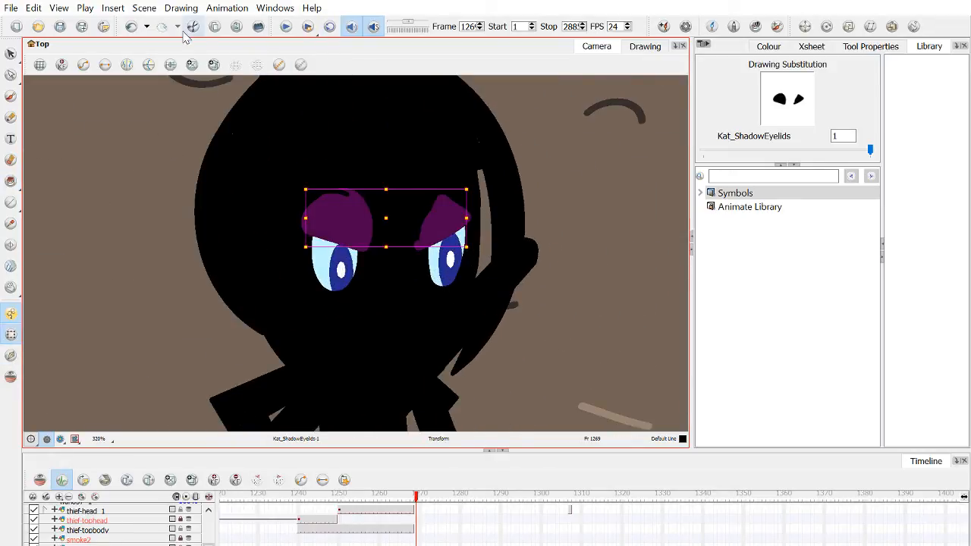
left_click(827, 26)
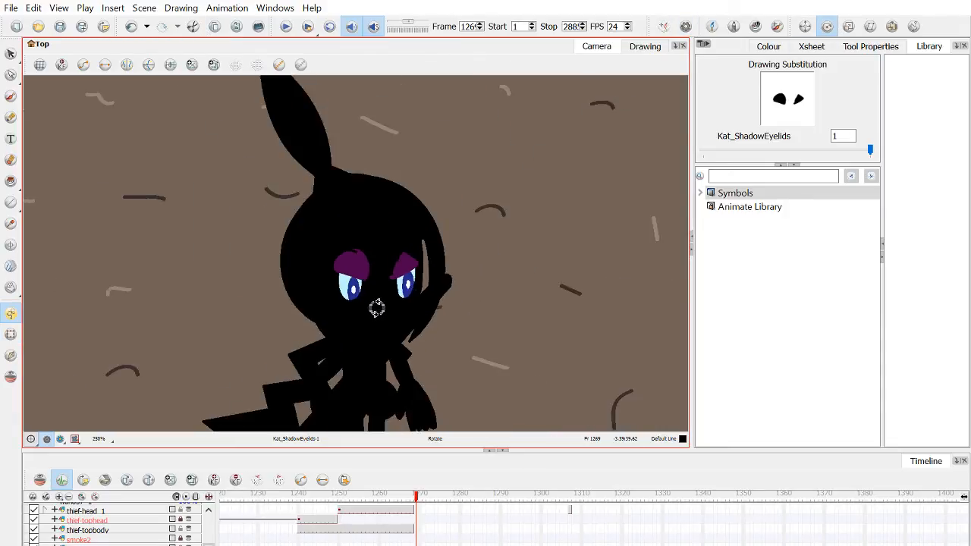
scroll(376, 396, "down", 10)
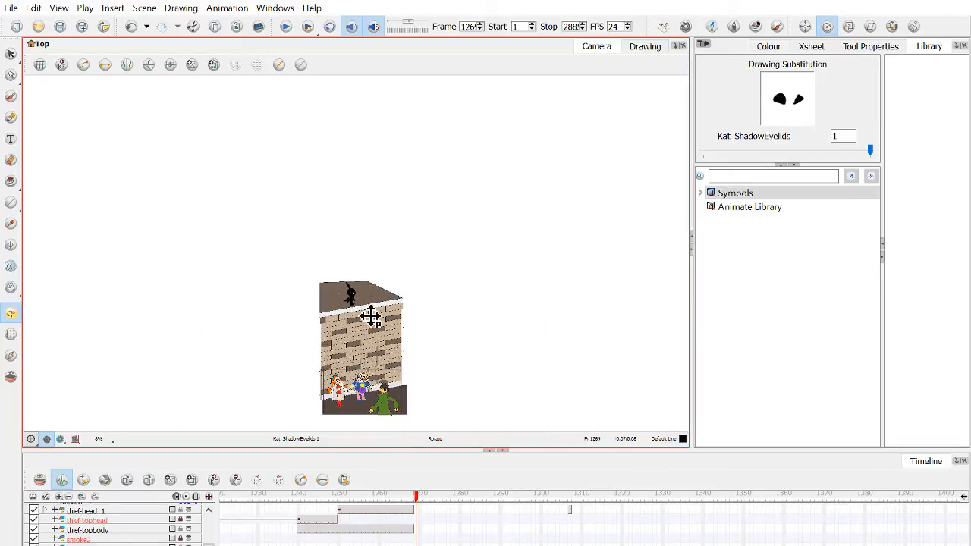
scroll(360, 299, "up", 10)
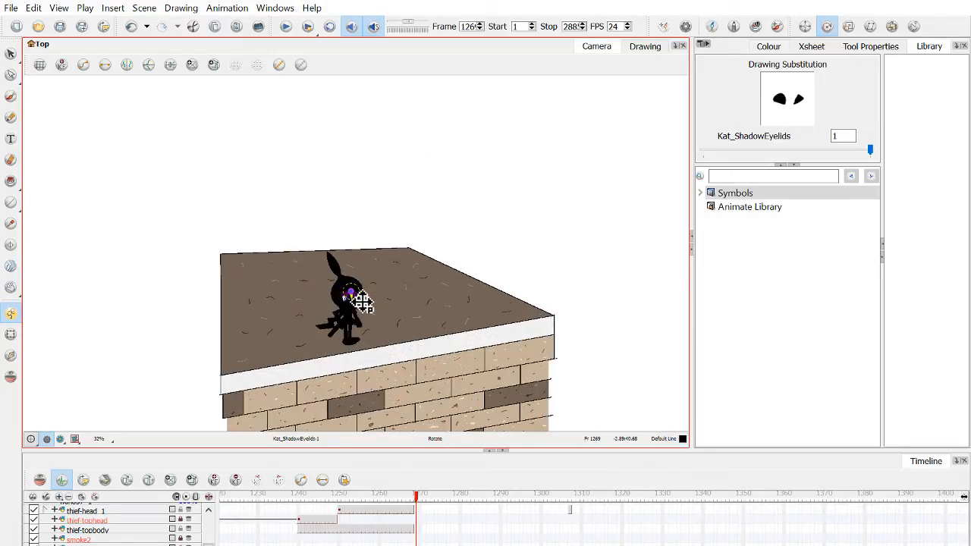
left_click_drag(353, 295, 351, 305)
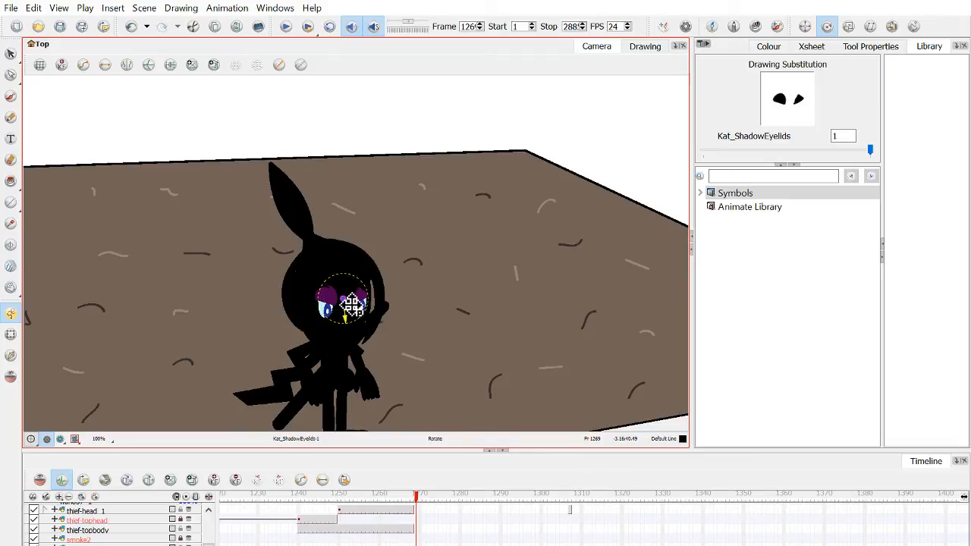
left_click(11, 336)
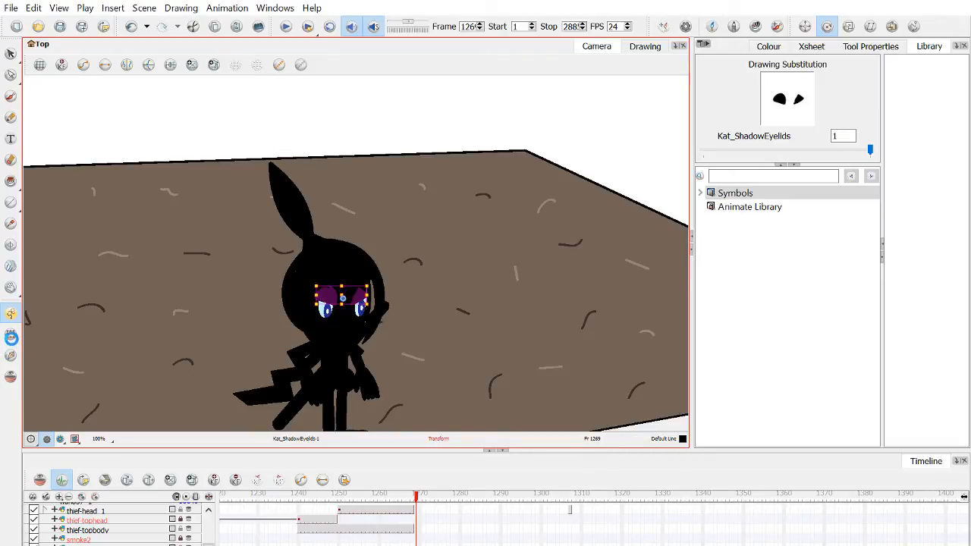
left_click(12, 336)
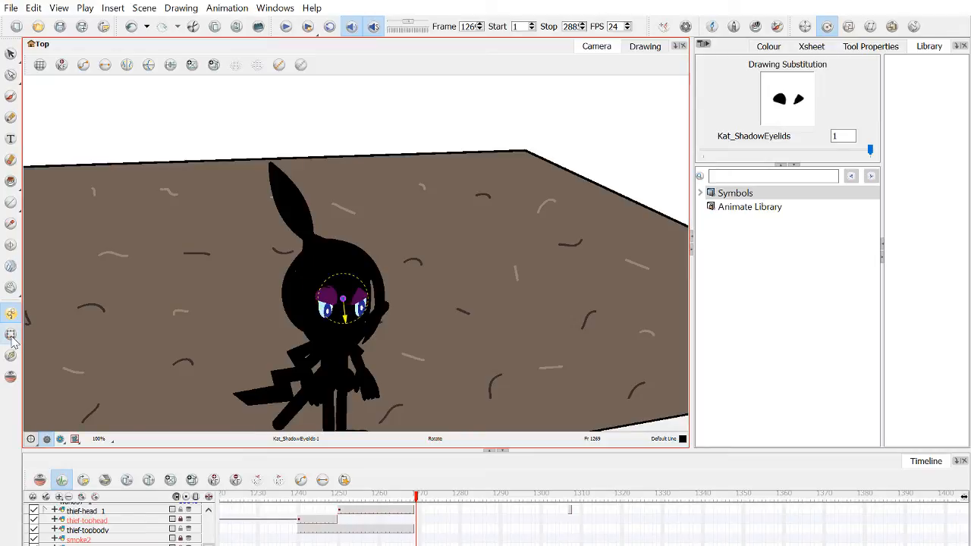
left_click(11, 338)
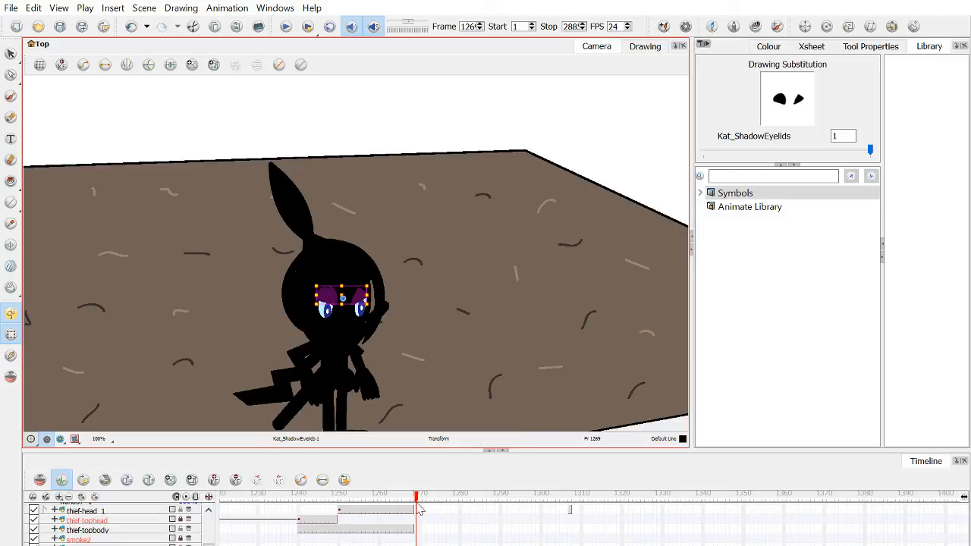
Extend the exposure of the Kat_ShadowEyelids drawing to frame 1328.
left_click(458, 507)
left_click(664, 516)
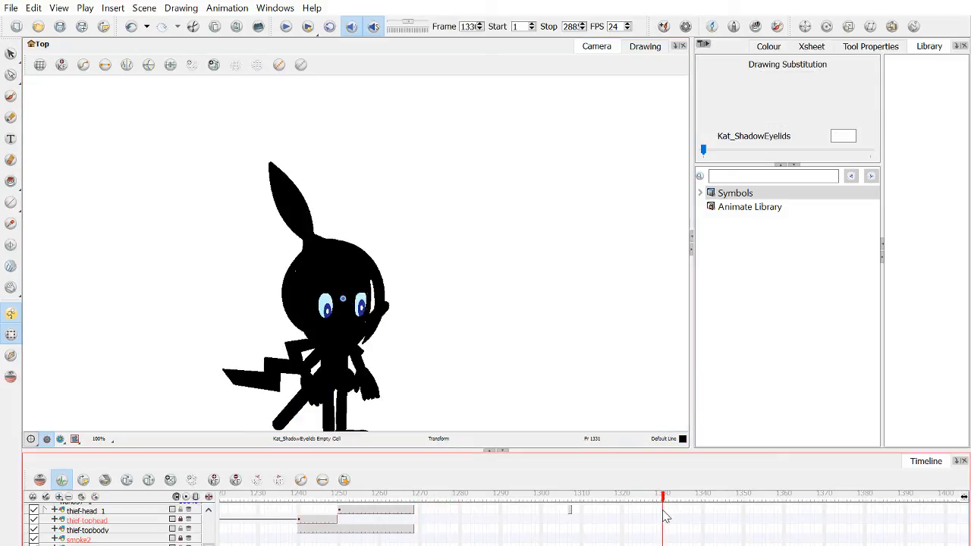
mouse_move(665, 516)
left_mouse_down()
mouse_move(636, 514)
mouse_move(656, 513)
left_mouse_up()
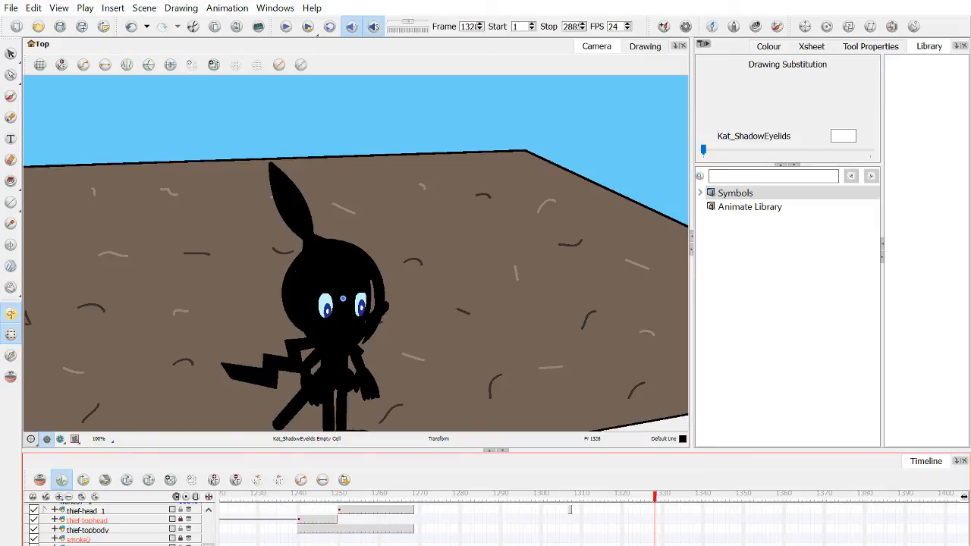
key("bracketright")
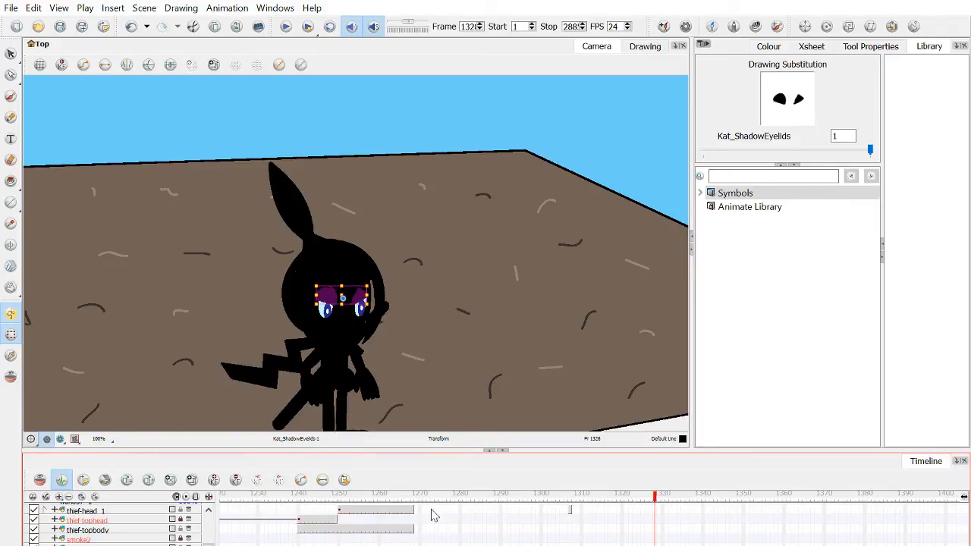
Go to frame 1292, pick out the head drawing and add a keyframe on the Kat_ShadowEyelids layer.
left_click_drag(437, 498, 510, 509)
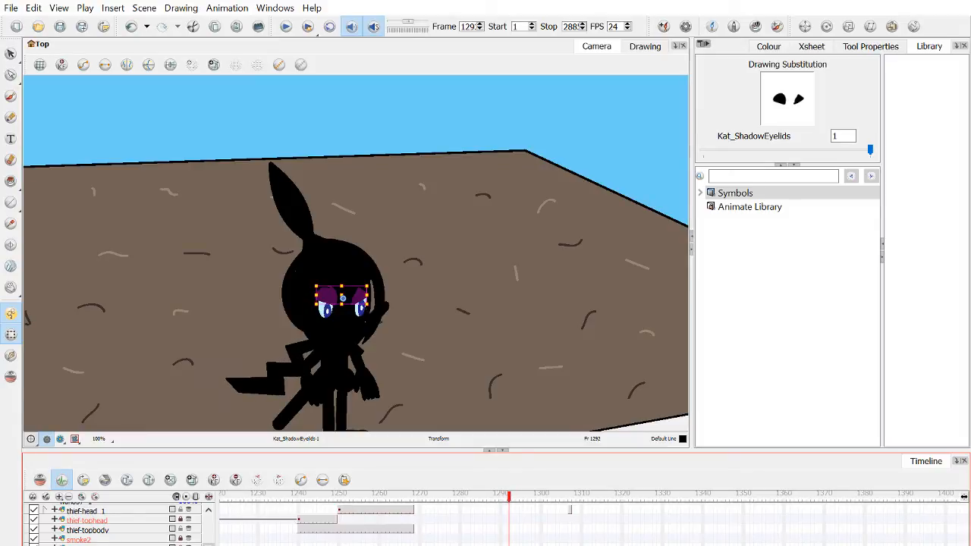
left_click(334, 349)
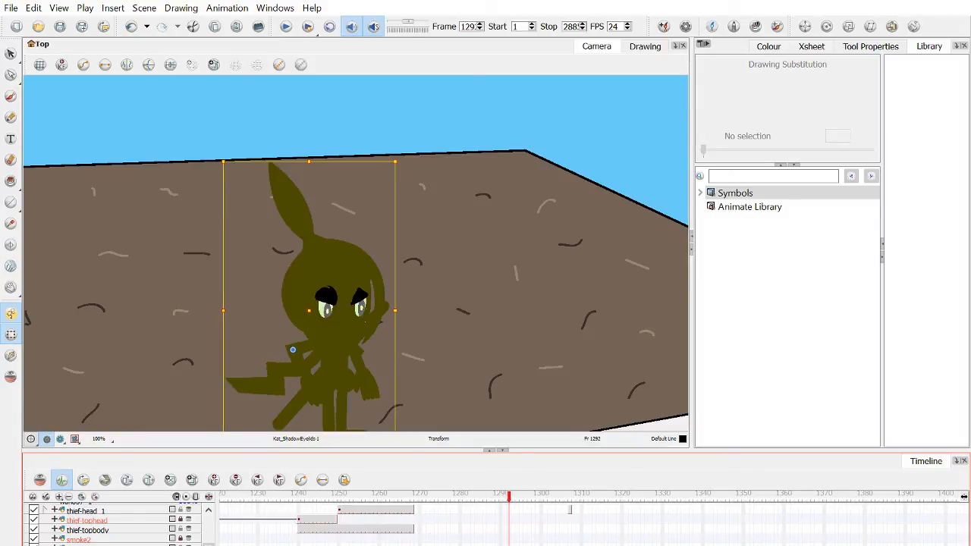
left_click(343, 299)
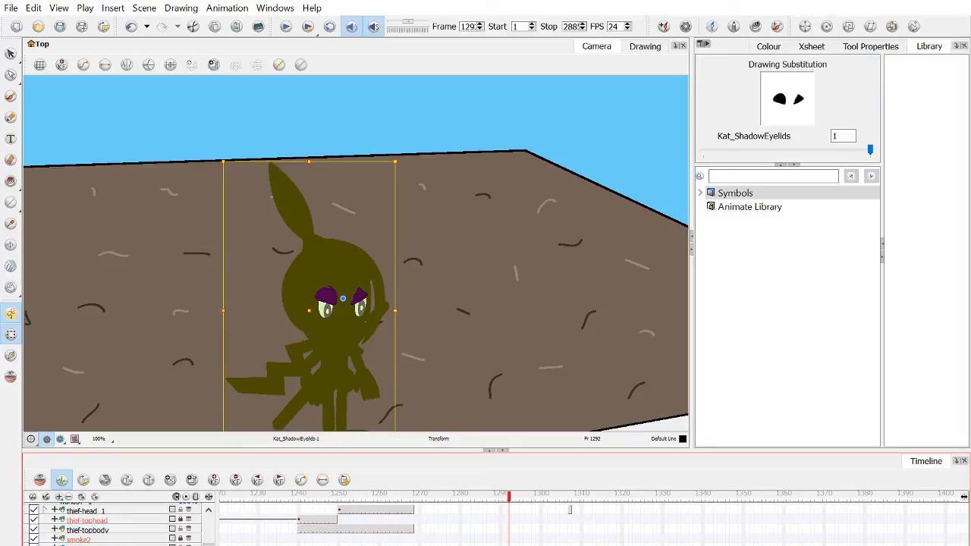
left_click(293, 350)
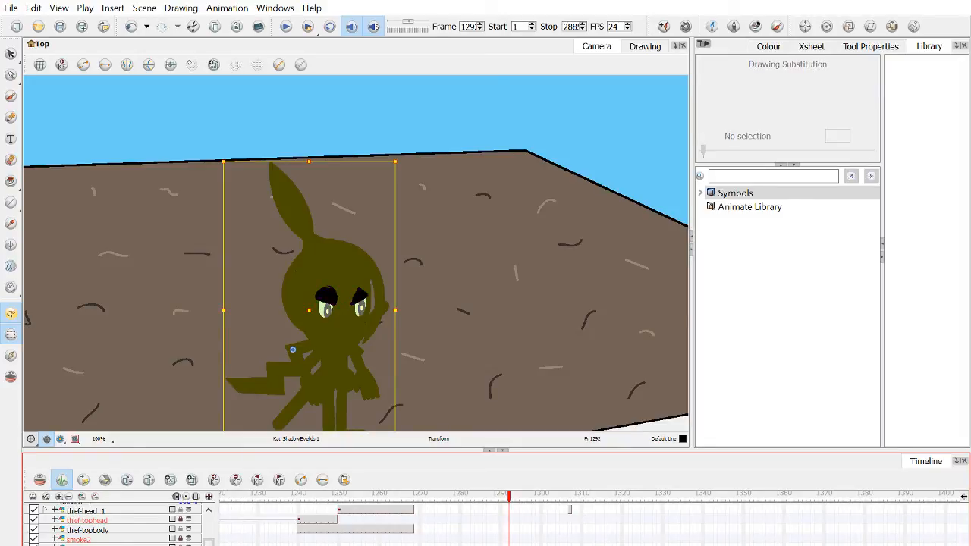
scroll(114, 523, "down", 2)
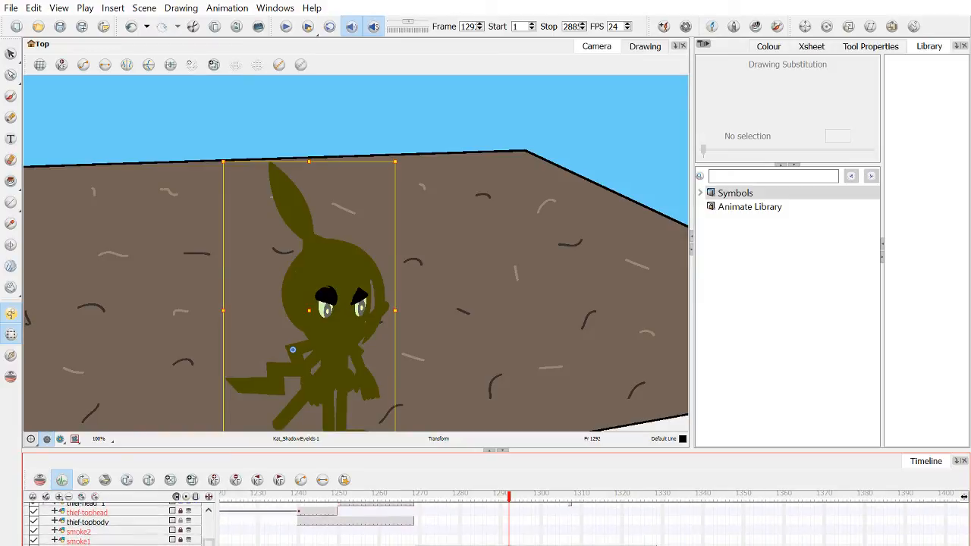
scroll(114, 523, "down", 1)
left_click(336, 339)
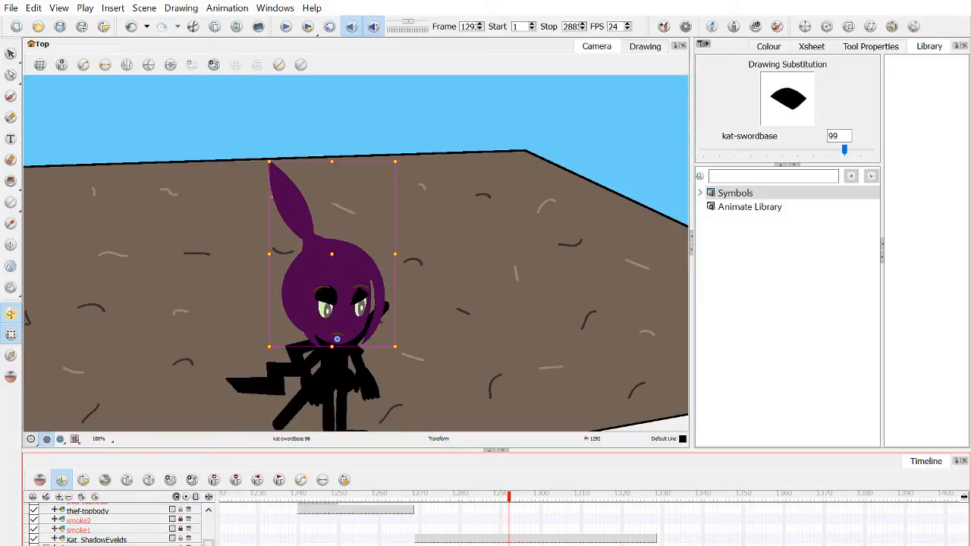
left_click(508, 540)
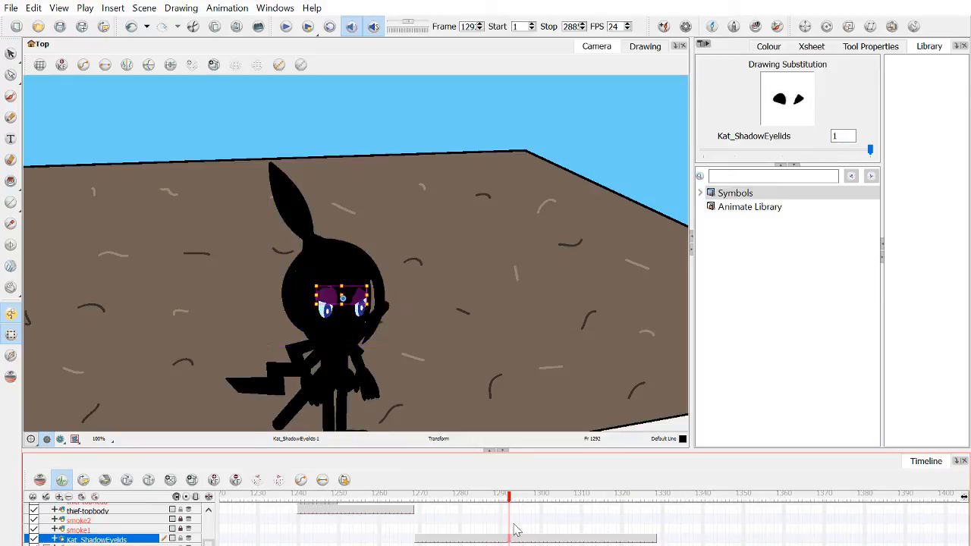
At frame 1301, keyframe Kat_ShadowEyelids and rotate the head and eyelids together counter-clockwise about the chin.
left_click_drag(513, 500, 550, 507)
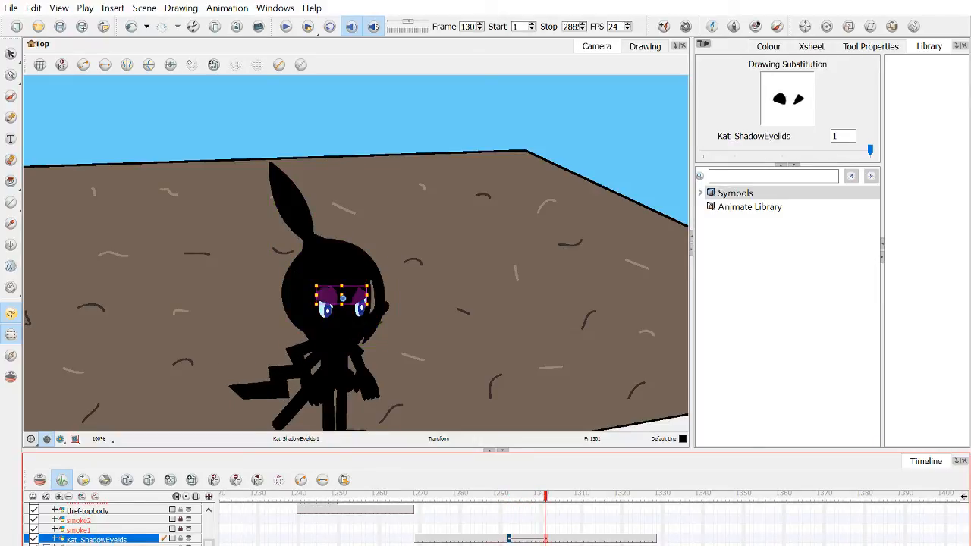
left_click(336, 339)
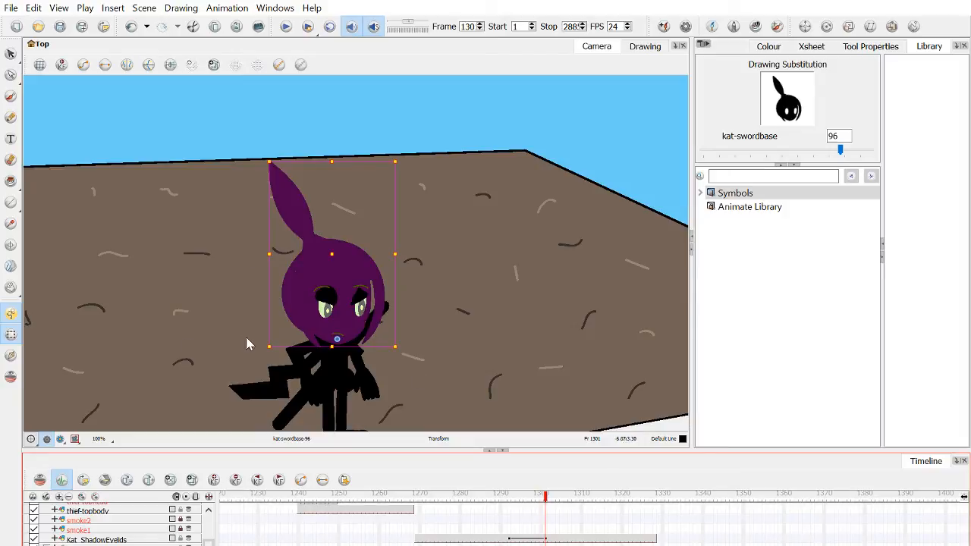
scroll(290, 292, "up", 2)
left_click(357, 314)
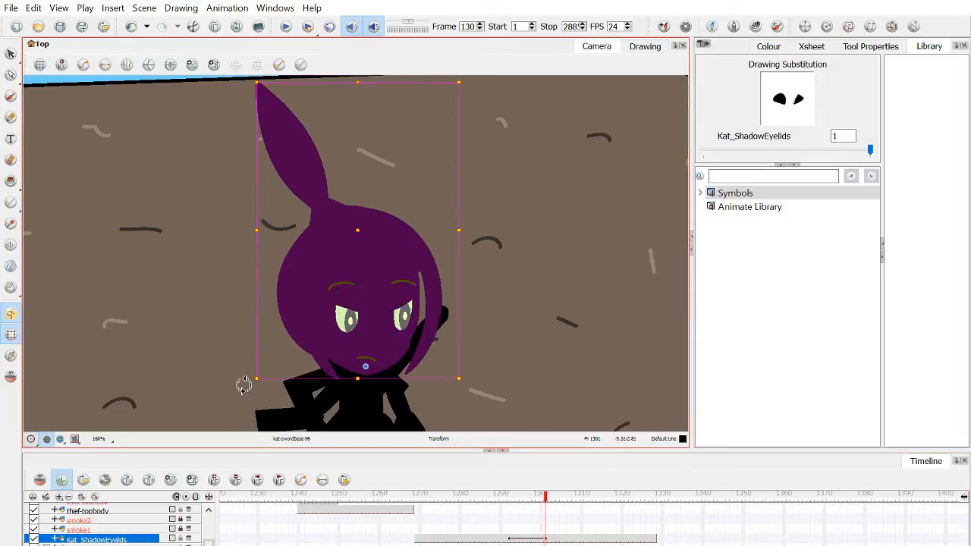
mouse_move(242, 386)
left_mouse_down()
mouse_move(180, 415)
mouse_move(121, 460)
left_mouse_up()
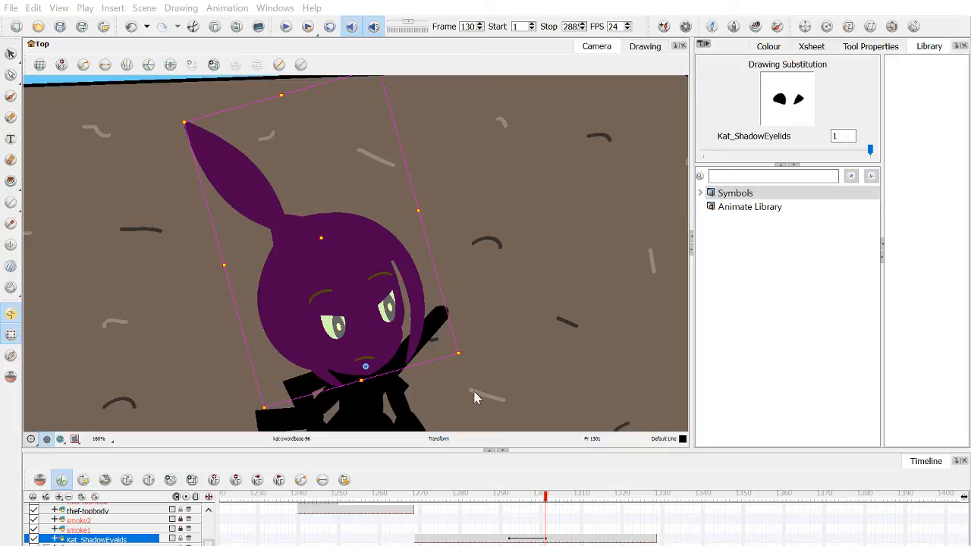
left_click(474, 391)
left_click(549, 483)
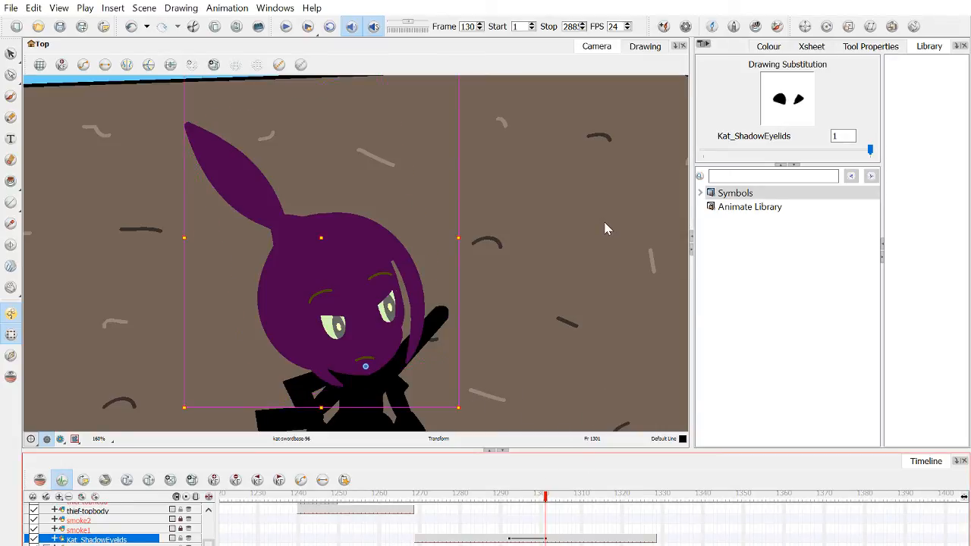
left_click(547, 540)
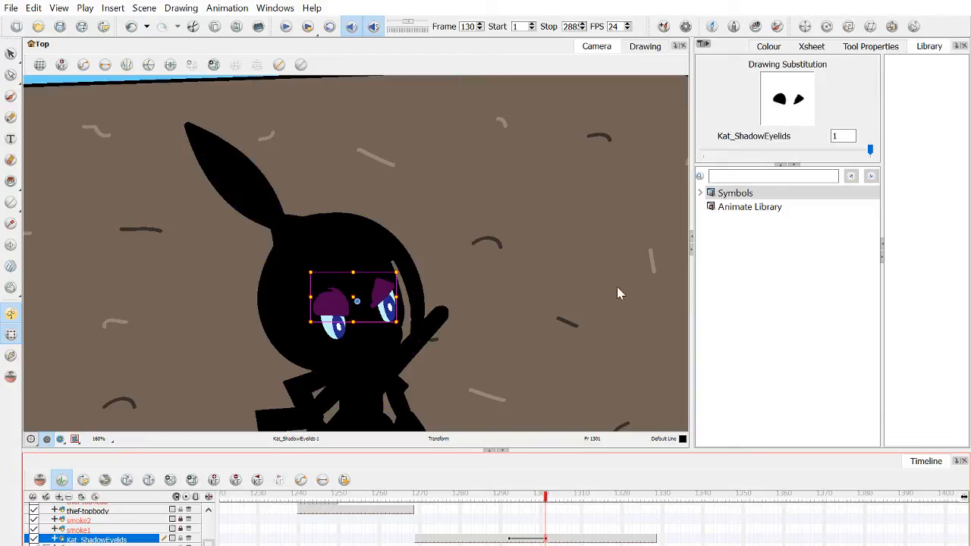
Add keyframes on Kat_ShadowEyelids at frames 1312 and 1324.
left_click_drag(549, 505, 594, 510)
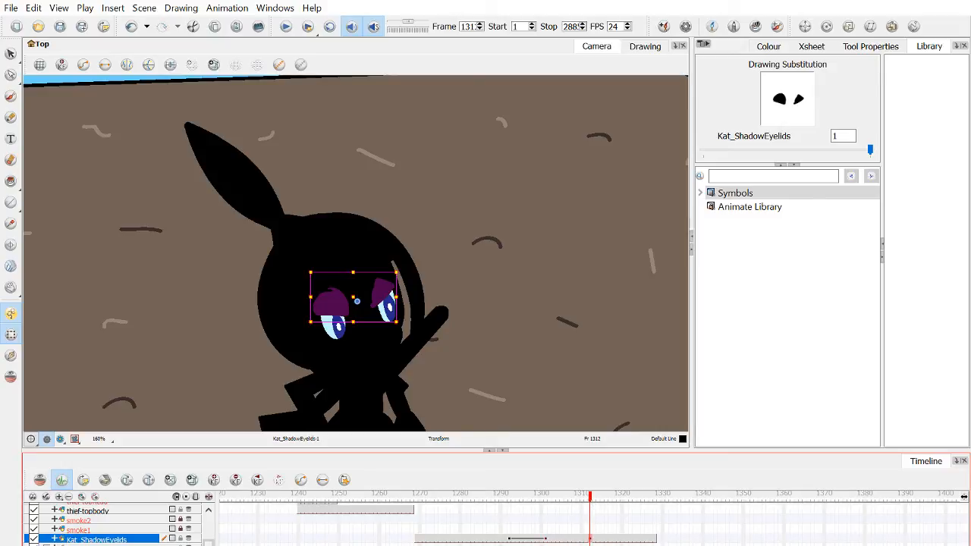
left_click(590, 545)
left_click_drag(596, 501, 643, 512)
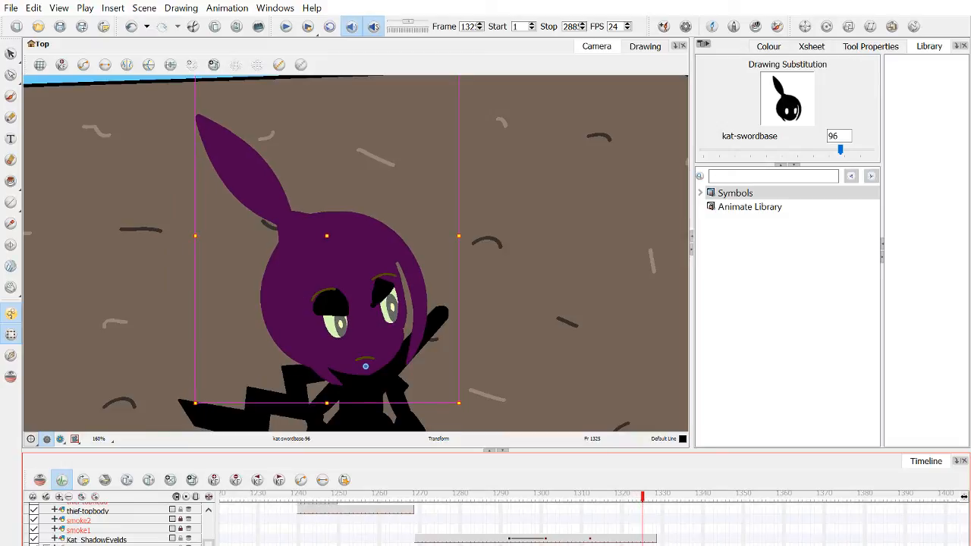
key("comma")
left_click(640, 541)
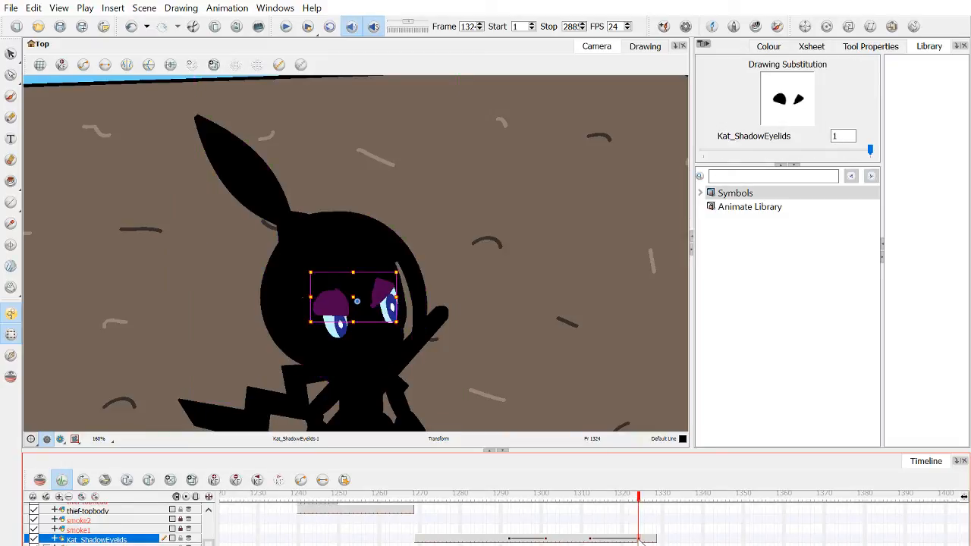
left_click(640, 545)
Rotate the head and eyelids together clockwise about the chin at frame 1324.
left_click(334, 308, "shift")
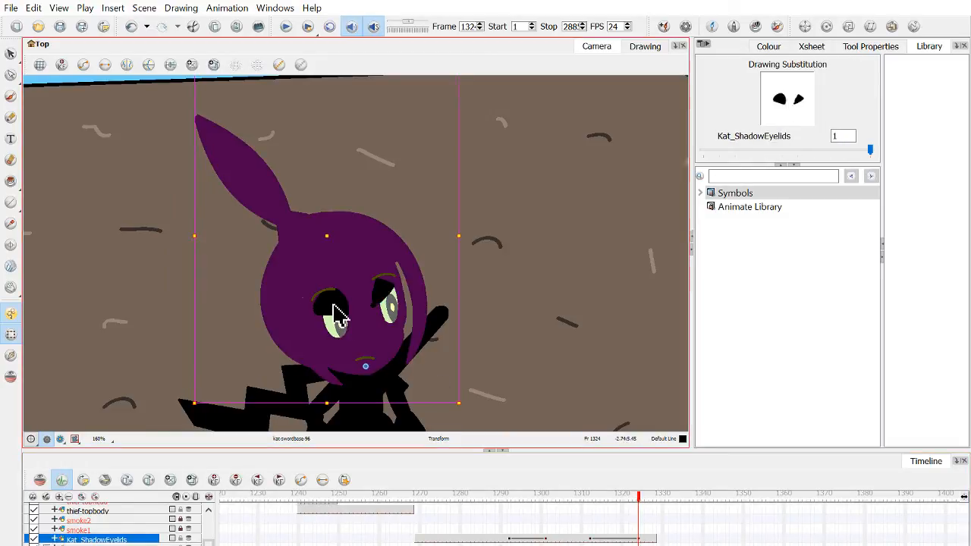
left_click_drag(187, 407, 243, 327)
left_click(518, 392)
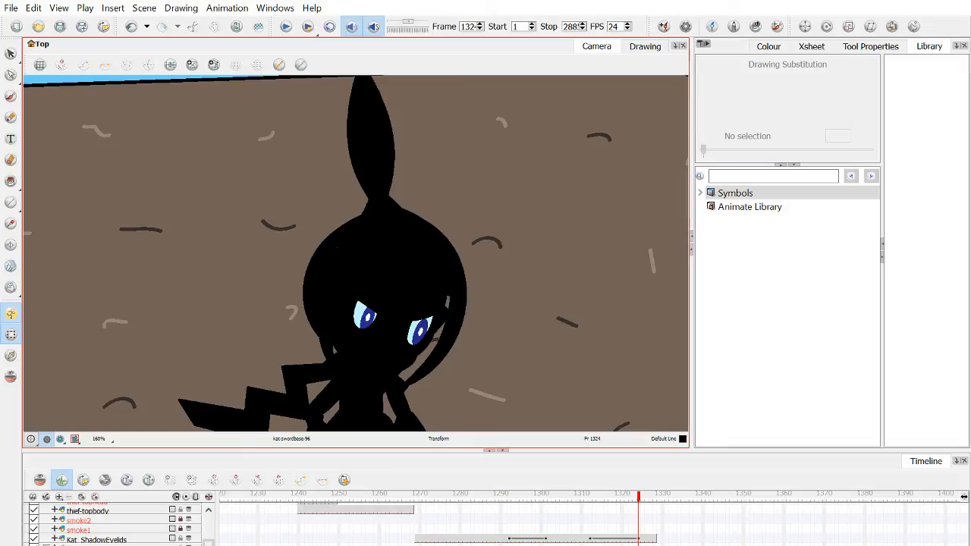
left_click(383, 258)
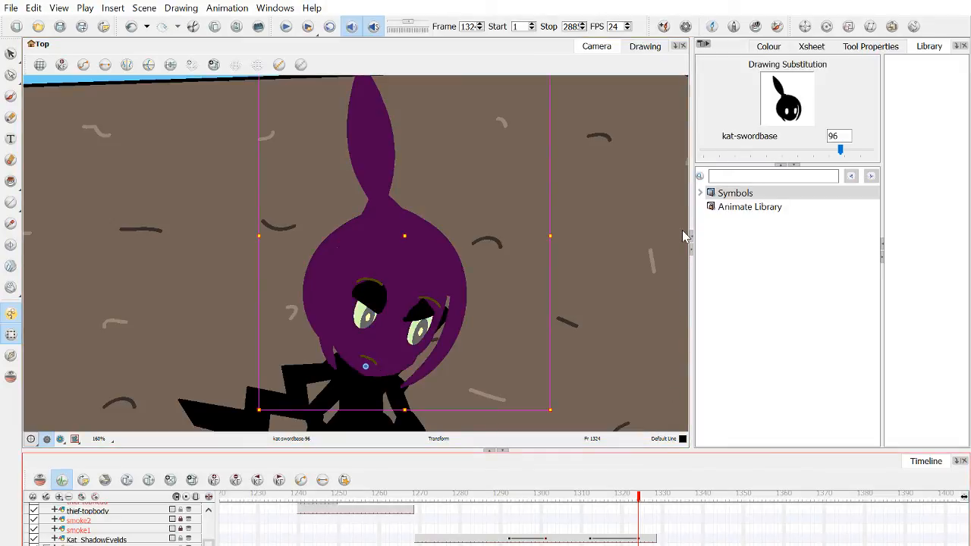
Clear the selection at frame 1269 and scrub to frame 1313 to check the head and eyelid motion.
left_click(419, 498)
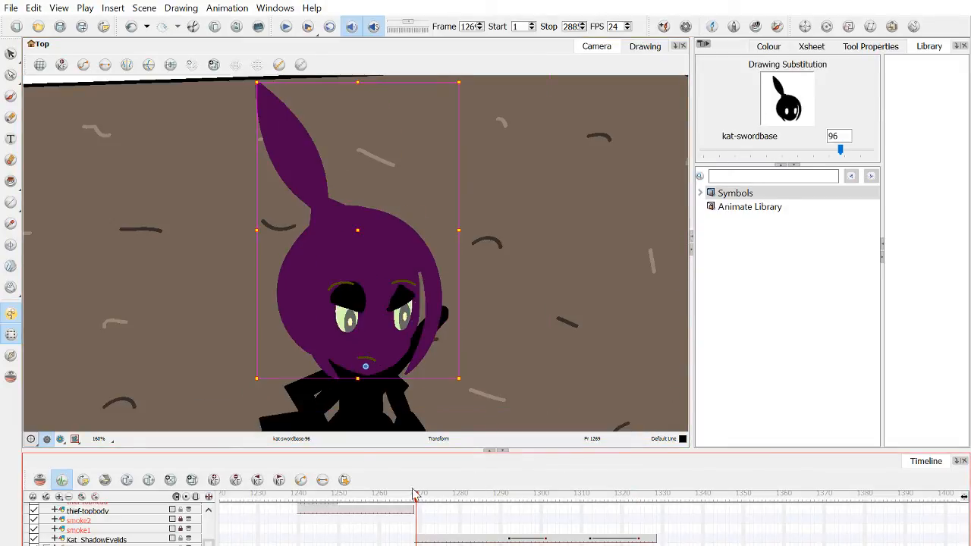
left_click(218, 368)
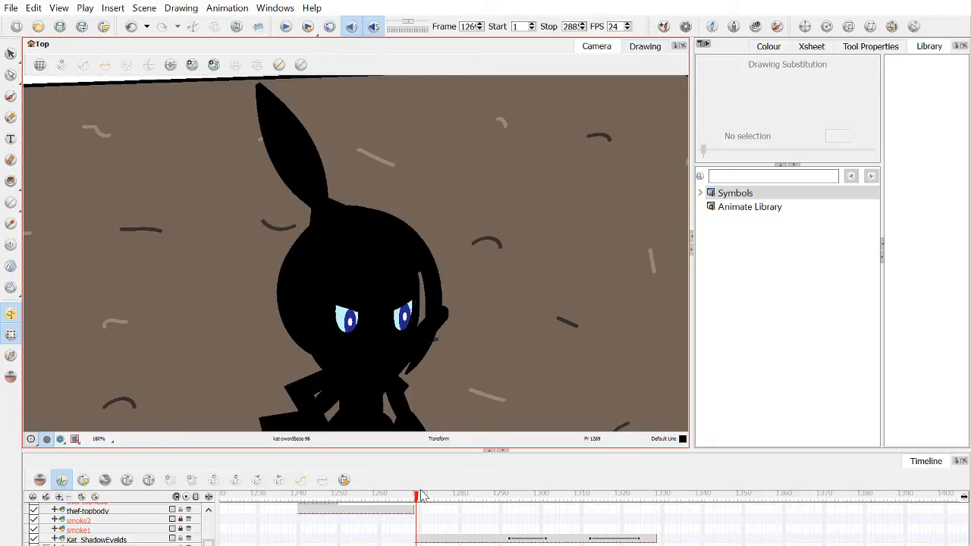
left_click_drag(422, 495, 594, 507)
left_click(332, 304)
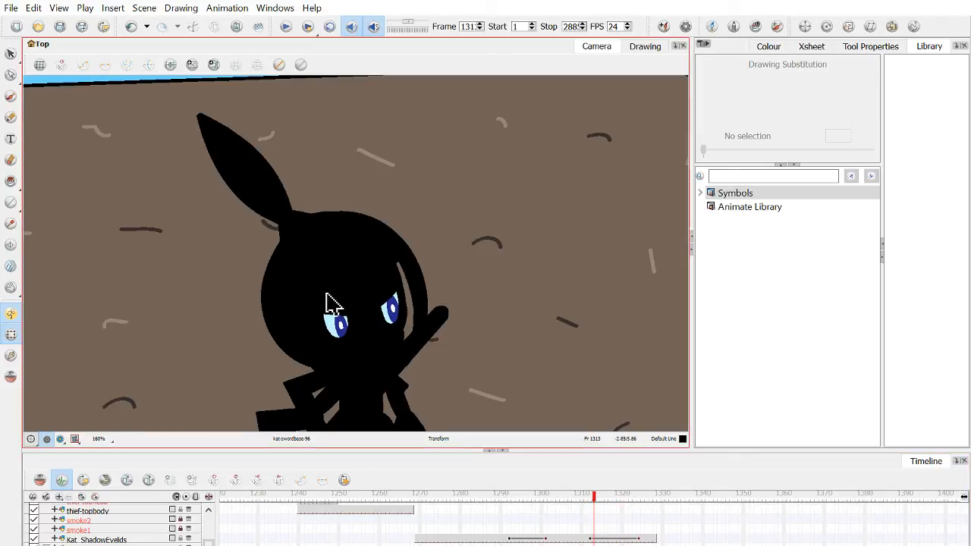
left_click(337, 306)
scroll(342, 308, "up", 2)
left_click_drag(343, 305, 350, 334)
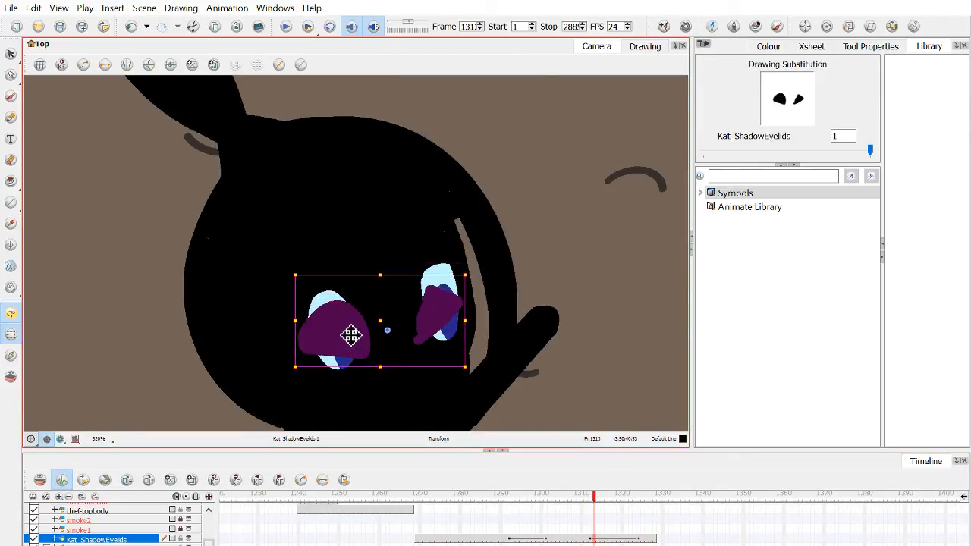
key("ctrl+z")
key("ctrl+z")
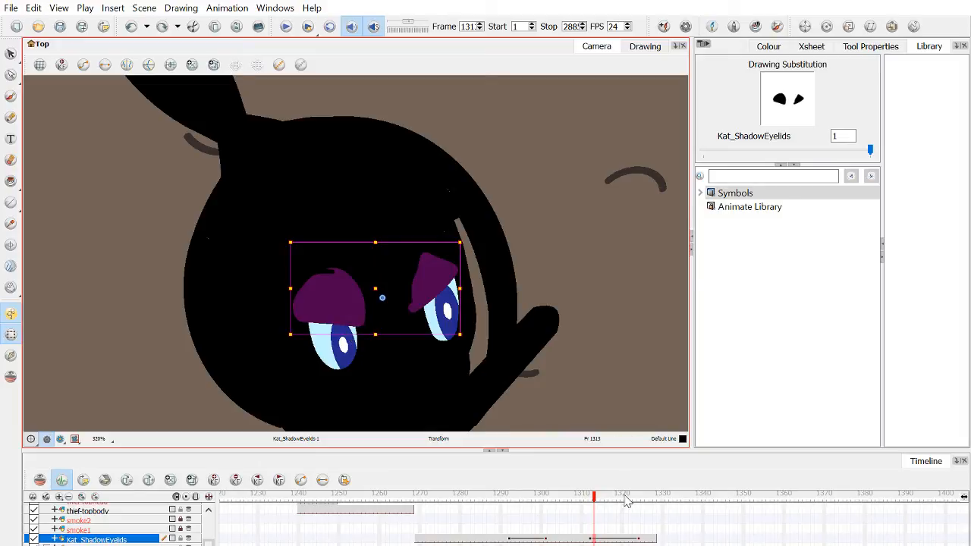
At frame 1324, try stretching the eyelids downward and shifting them lower over the eyes, checking the motion at frame 1317.
left_click_drag(626, 501, 638, 501)
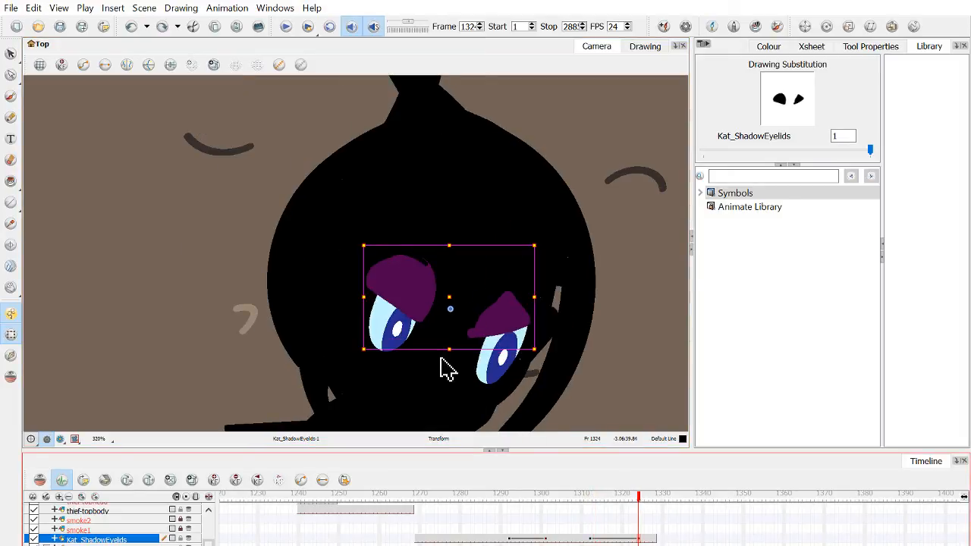
left_click_drag(456, 353, 454, 379)
left_click_drag(508, 330, 511, 340)
left_click(614, 328)
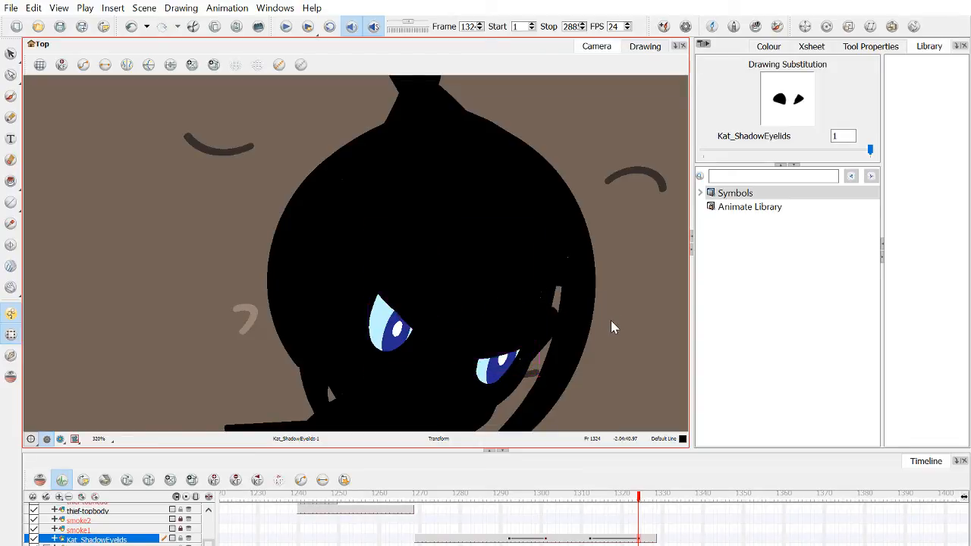
left_click(641, 513)
mouse_move(594, 503)
left_mouse_down()
mouse_move(635, 502)
mouse_move(611, 502)
left_mouse_up()
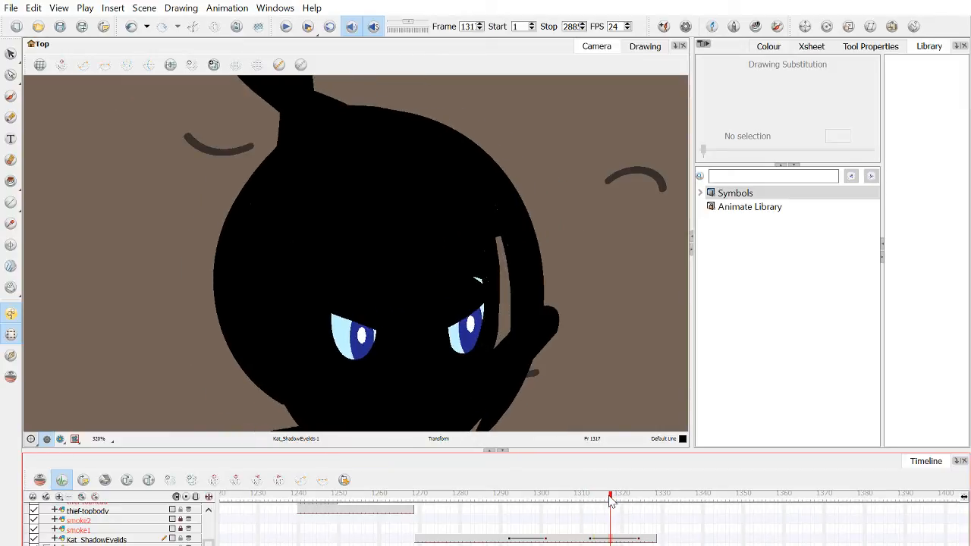
Undo the eyelid shift and stretch at frame 1324, comparing the eyes with frame 1313.
key("ctrl+z")
left_click(640, 502)
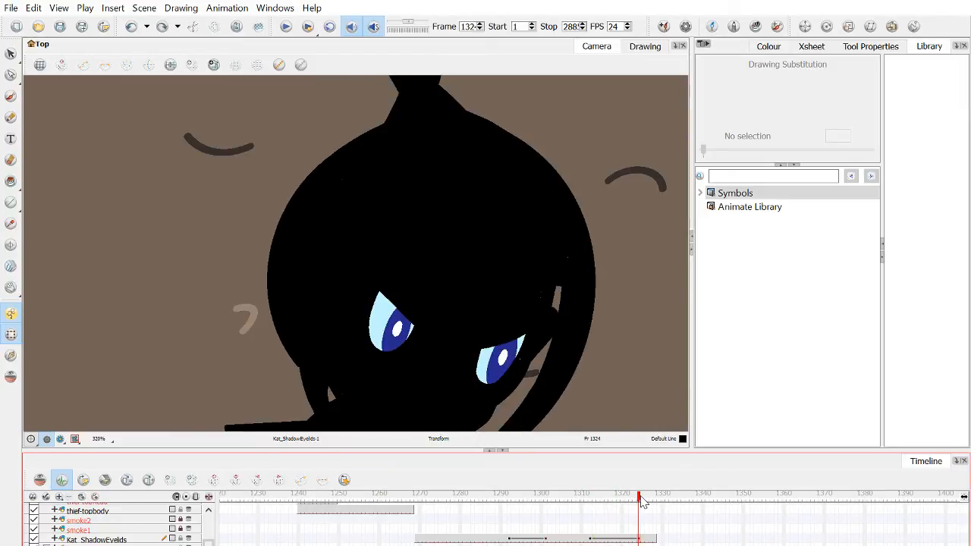
left_click(596, 501)
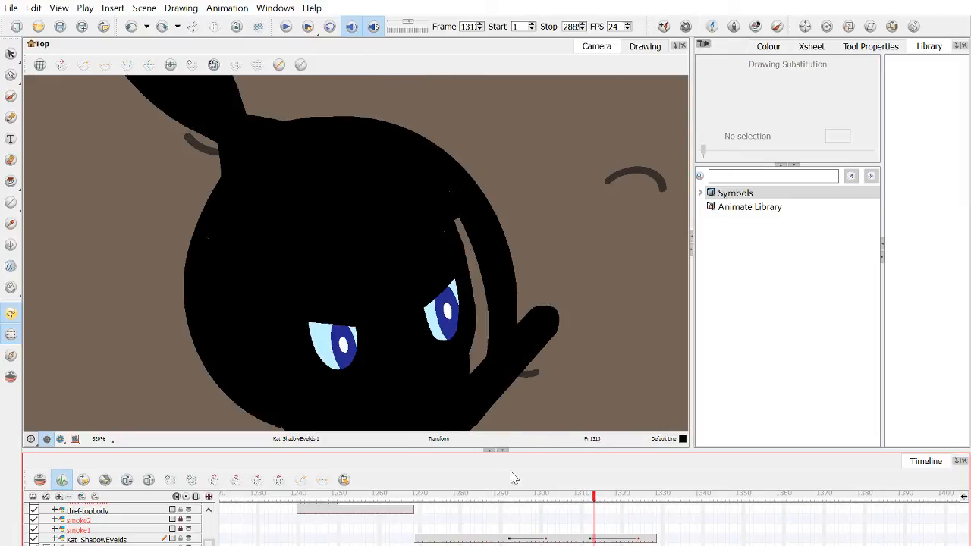
left_click(643, 500)
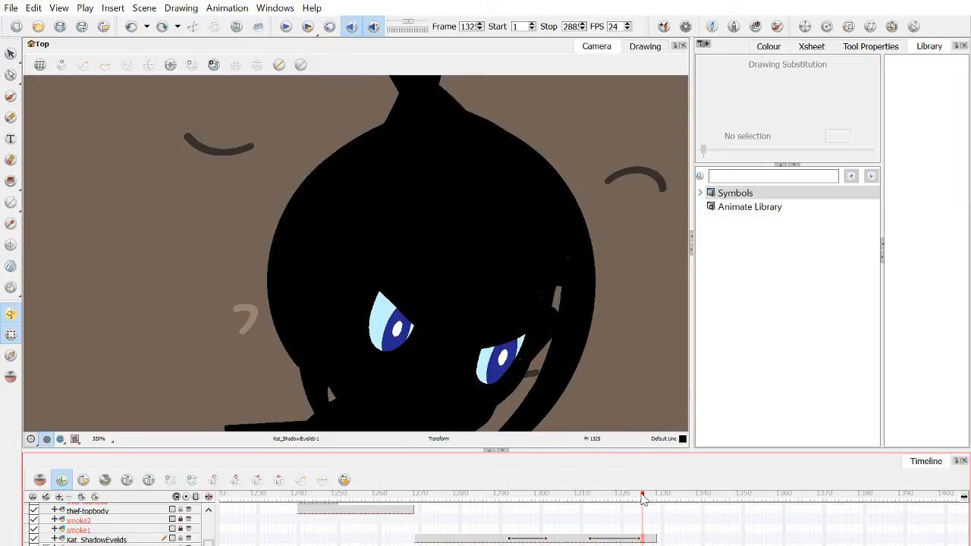
left_click(638, 500)
left_click(428, 298)
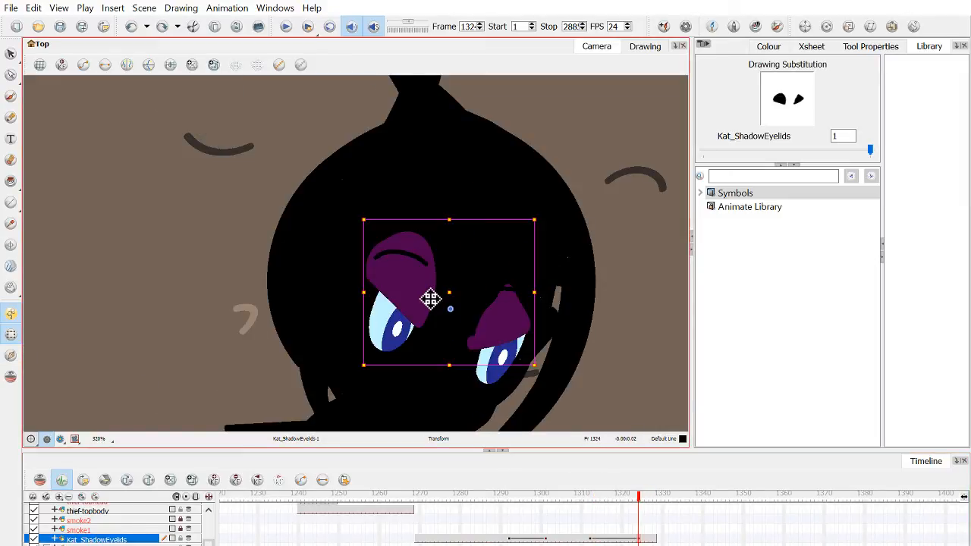
key("ctrl+z")
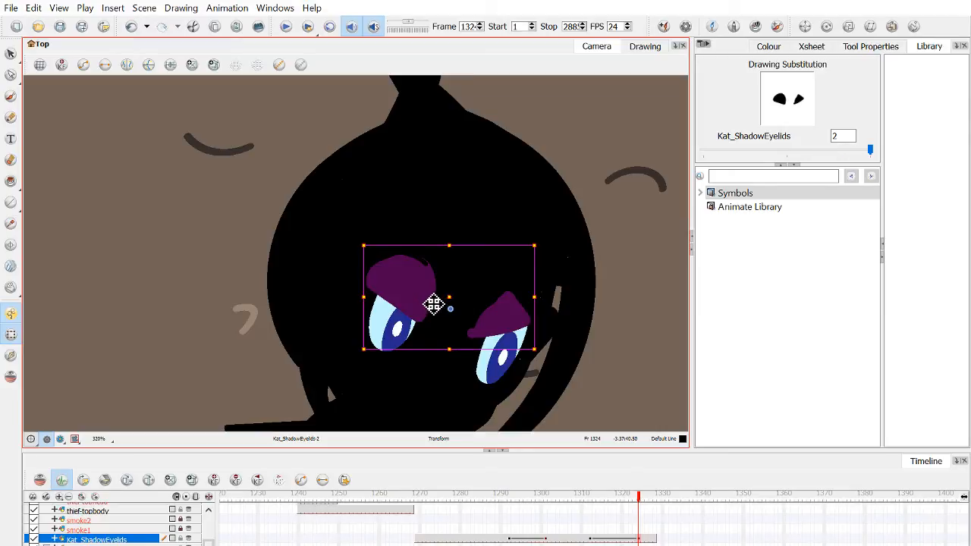
On Kat_ShadowEyelids drawing 2 at frame 1324, draw a pencil arch above each eyelid to extend it upward.
left_click(10, 119)
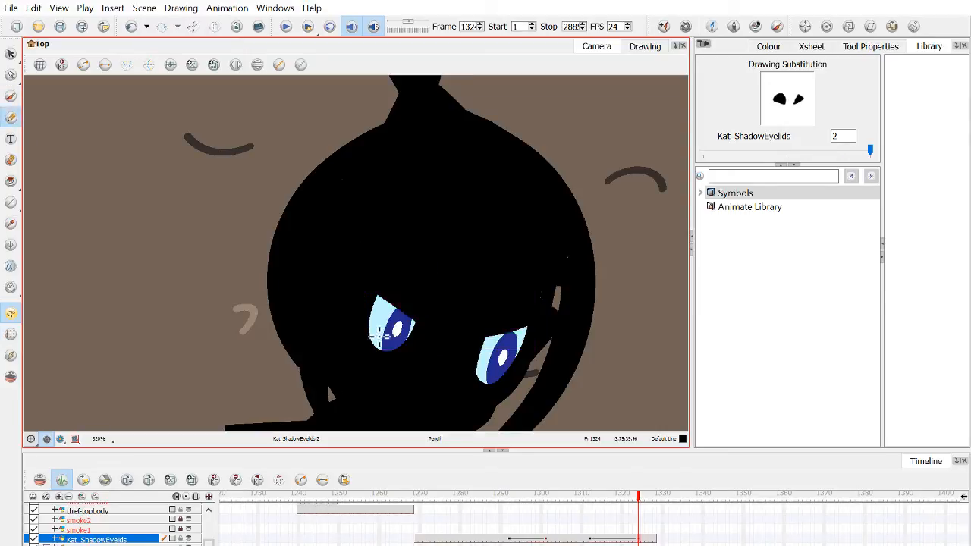
mouse_move(450, 258)
left_mouse_down()
mouse_move(436, 290)
mouse_move(486, 327)
left_mouse_up()
mouse_move(525, 258)
left_mouse_down()
mouse_move(539, 285)
mouse_move(537, 318)
left_mouse_up()
Fill the pencilled arches above both eyelids with black in the isolated drawing view.
left_click(11, 182)
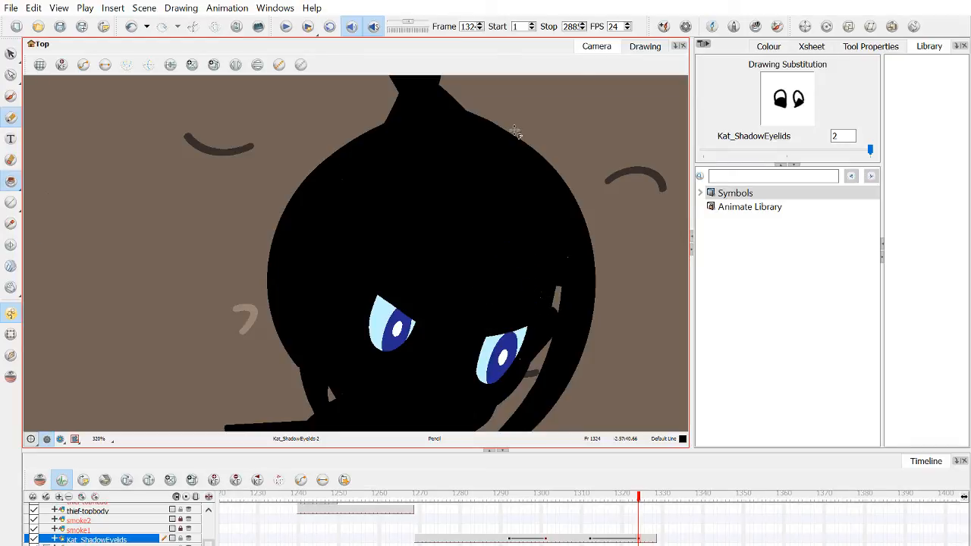
left_click(645, 46)
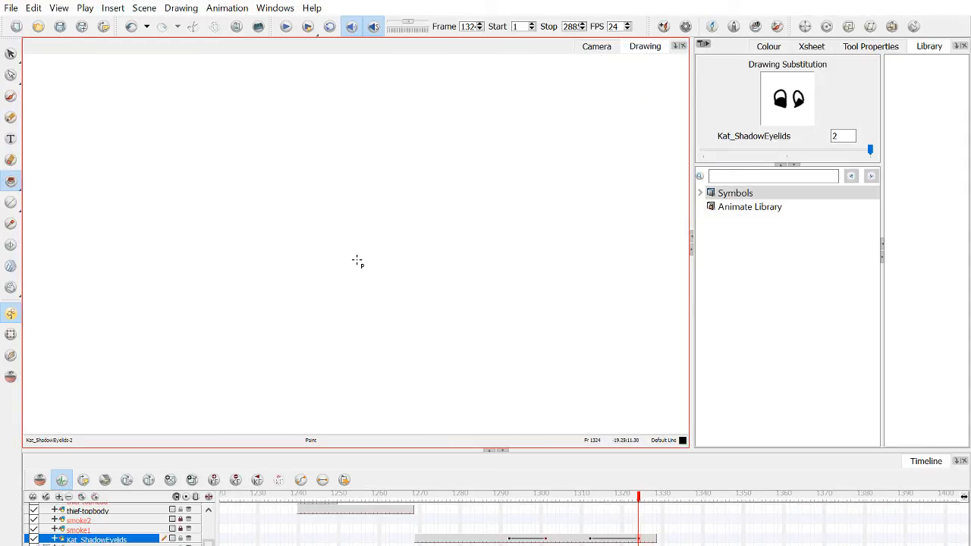
scroll(484, 97, "up", 9)
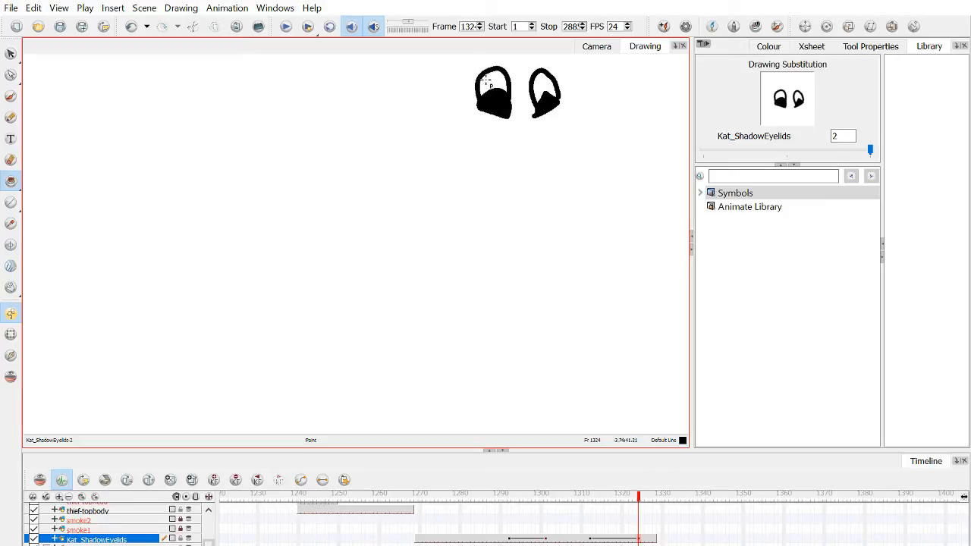
mouse_move(495, 94)
left_mouse_down()
mouse_move(440, 144)
mouse_move(364, 179)
left_mouse_up()
left_click(506, 157)
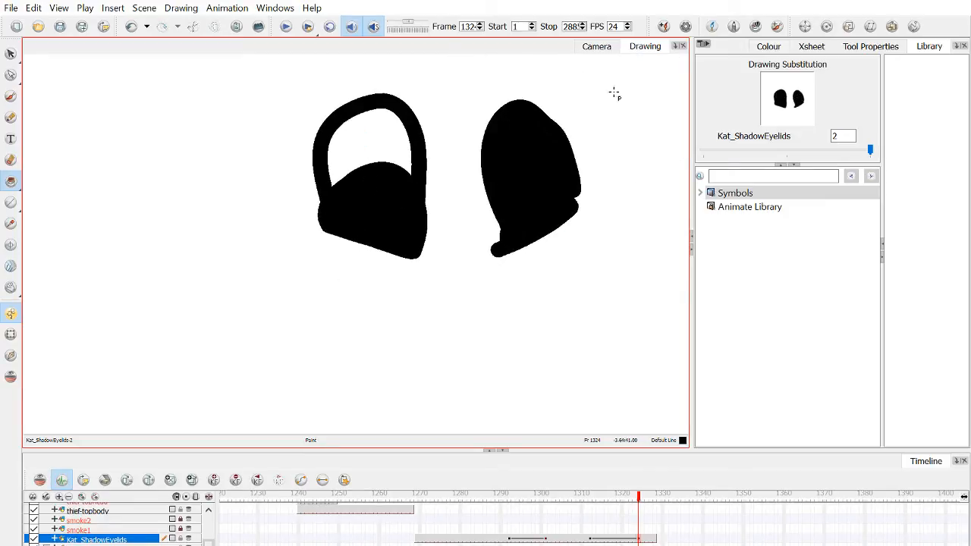
Back in the camera view, move the extended eyelids down over the eyes at frame 1324 and deselect them.
left_click(610, 49)
left_click(10, 334)
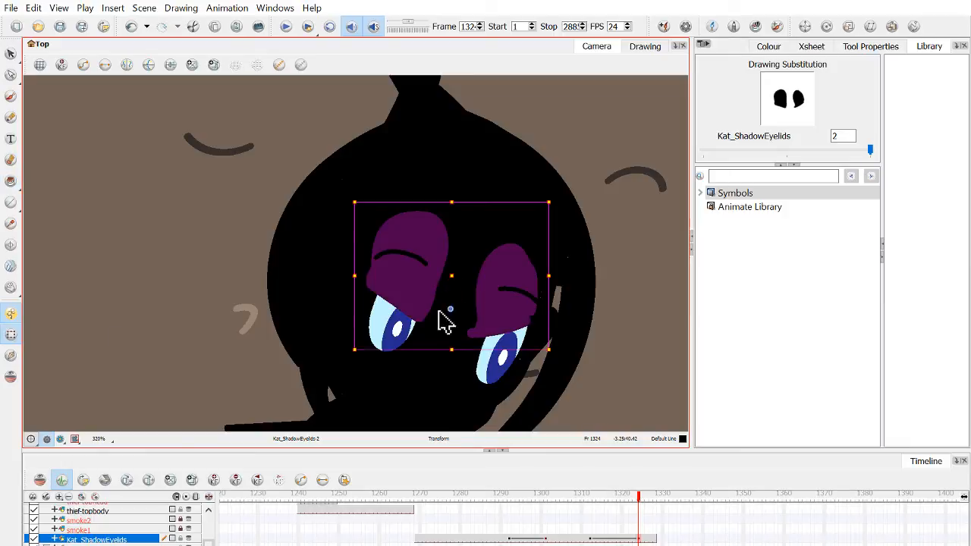
left_click_drag(424, 279, 421, 301)
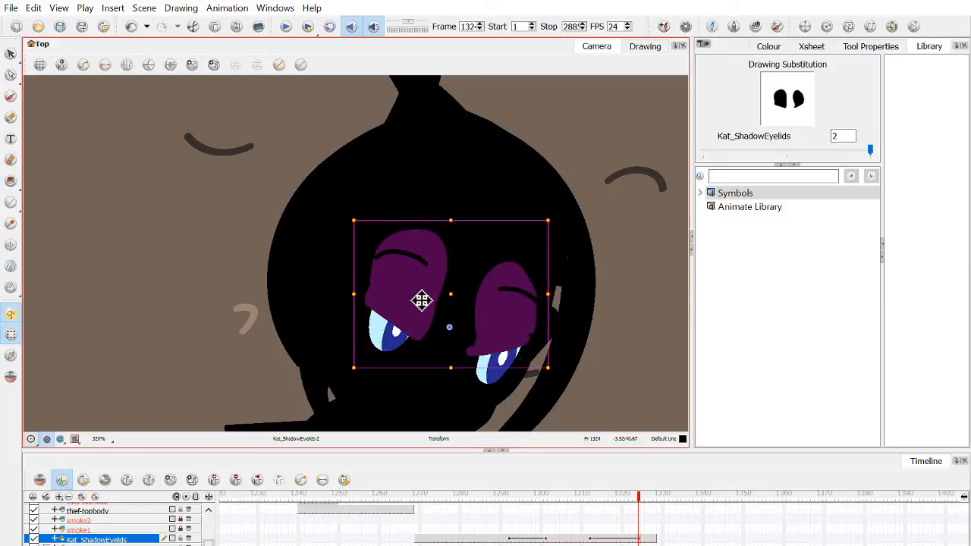
key("Delete")
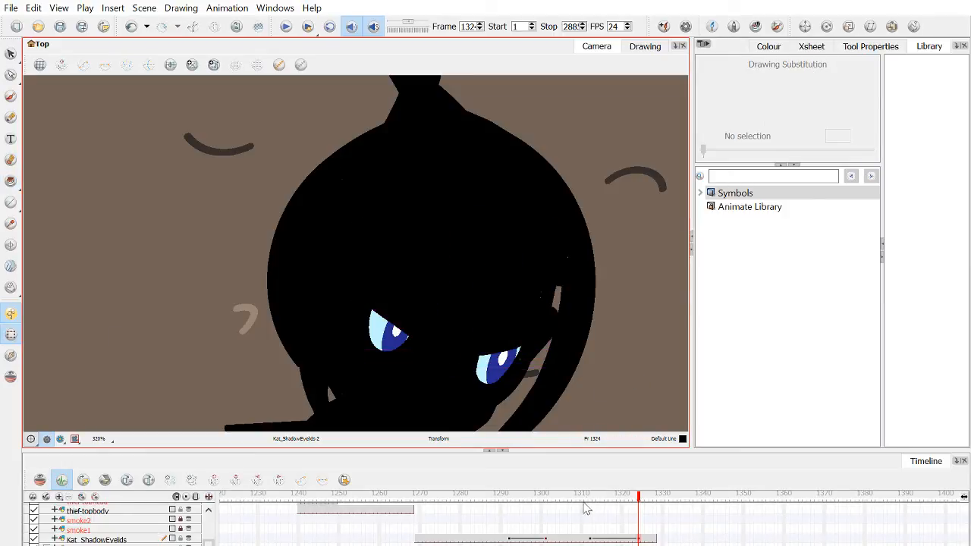
Substitute drawing 2 for the Kat_ShadowEyelids drawing at frame 1313.
mouse_move(601, 500)
left_mouse_down()
mouse_move(642, 499)
mouse_move(577, 500)
mouse_move(611, 501)
mouse_move(596, 502)
left_mouse_up()
left_click(593, 539)
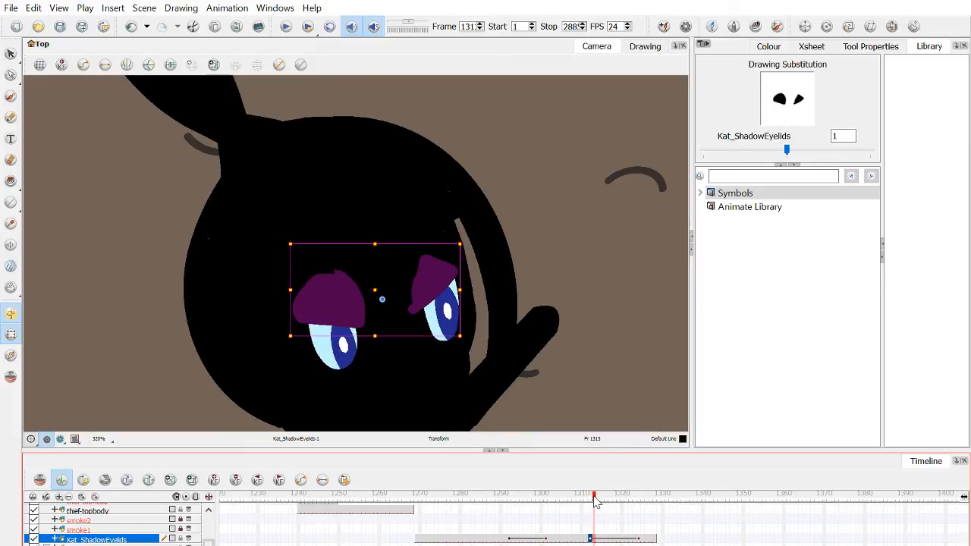
left_click(855, 157)
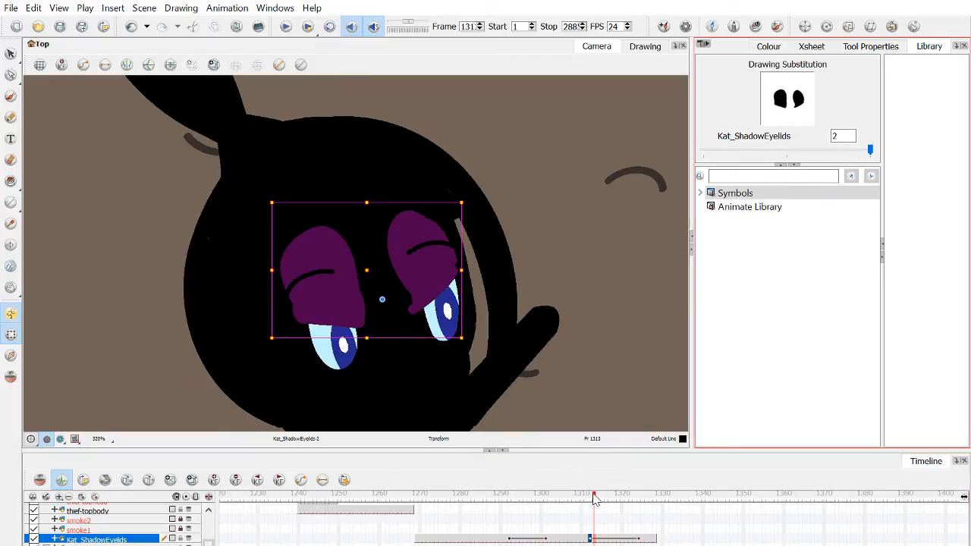
Play the scene from frame 1269 and scrub back to frame 1278 to review the head, eyelid and sword motion on the rooftop.
left_click_drag(595, 499, 582, 500)
left_click(460, 121)
scroll(465, 142, "down", 3)
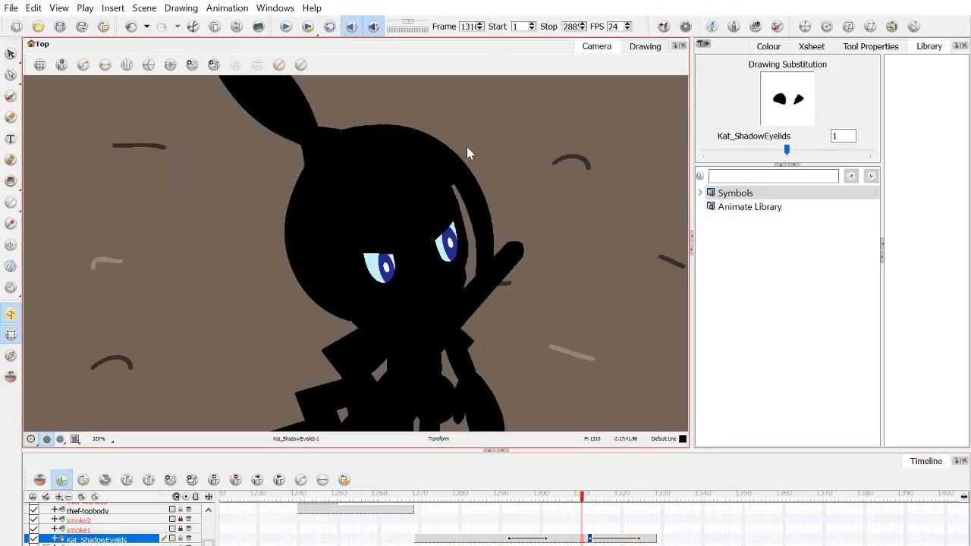
scroll(343, 241, "down", 1)
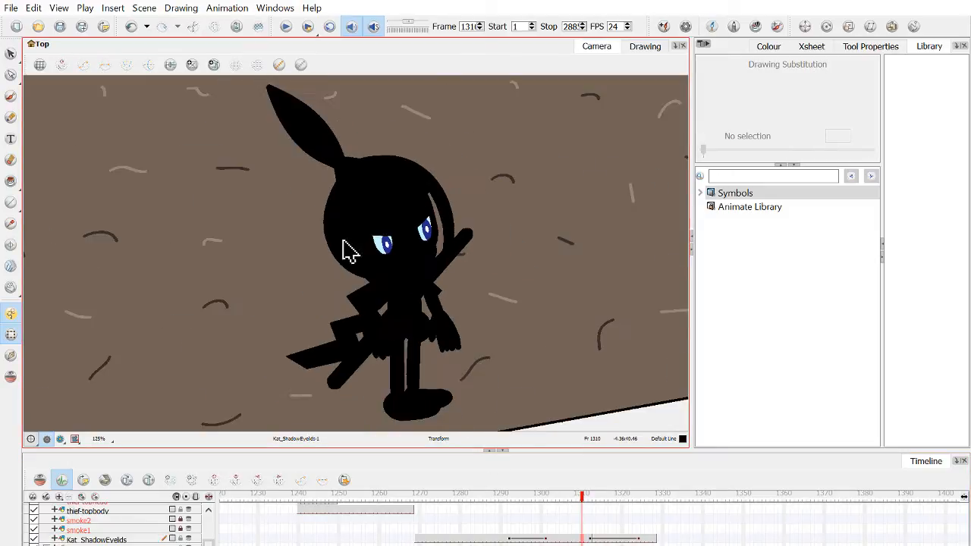
scroll(343, 241, "down", 1)
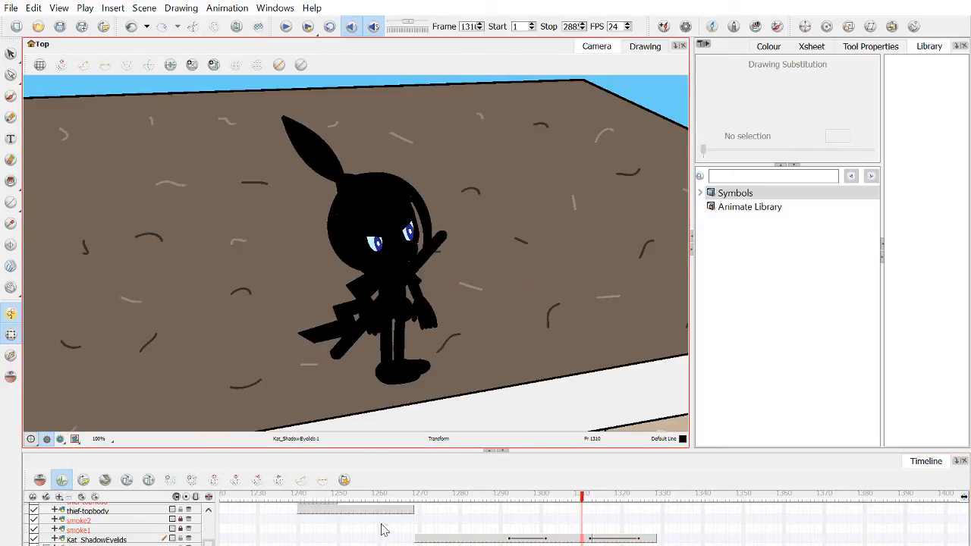
left_click_drag(309, 499, 414, 492)
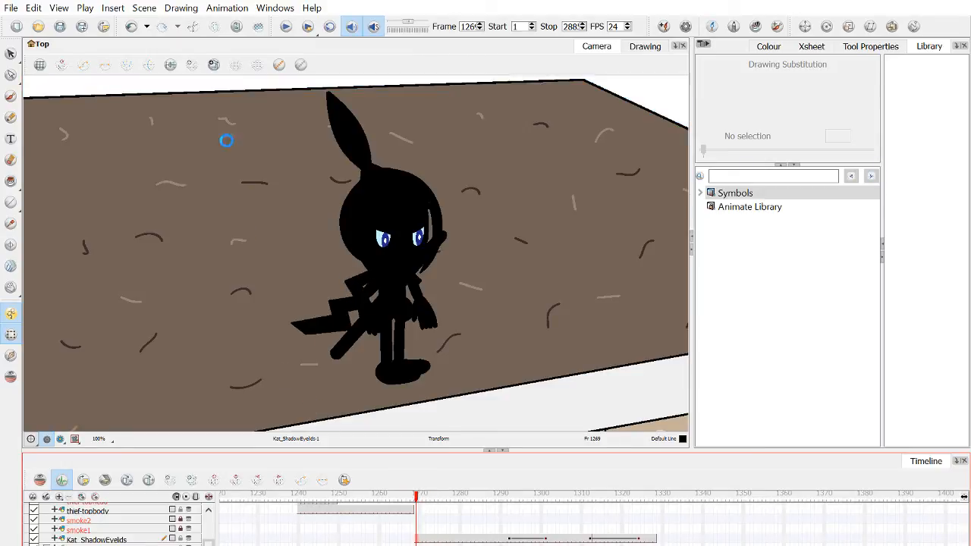
left_click(286, 27)
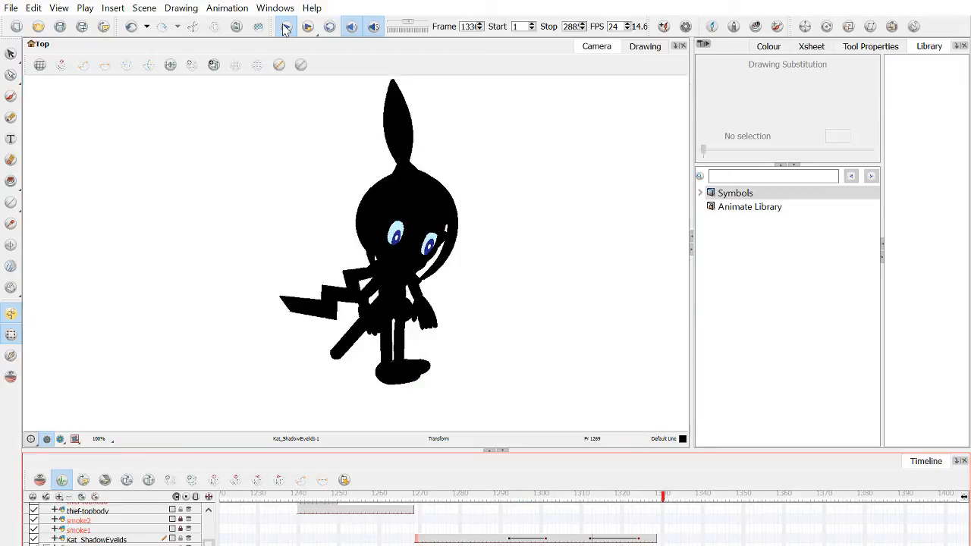
left_click(286, 28)
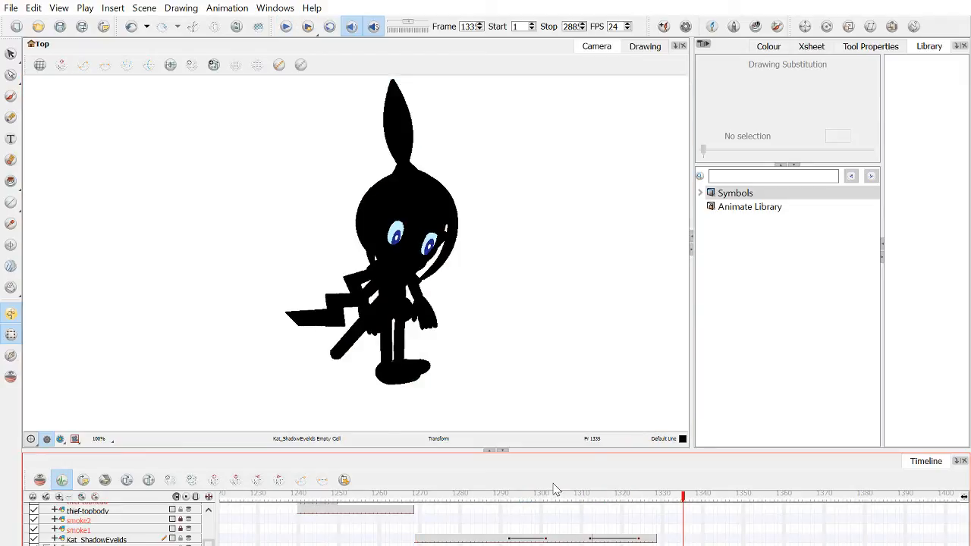
left_click_drag(489, 501, 455, 507)
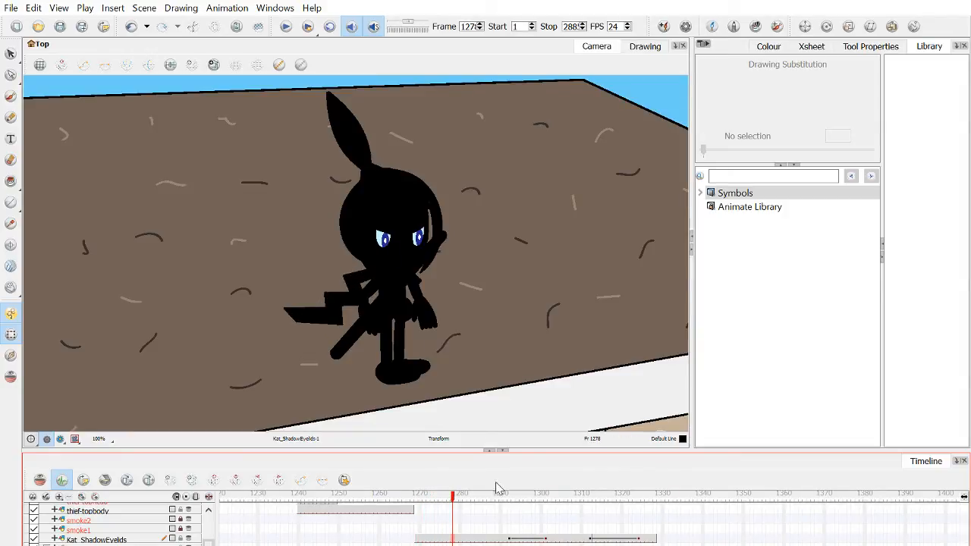
scroll(372, 253, "down", 3)
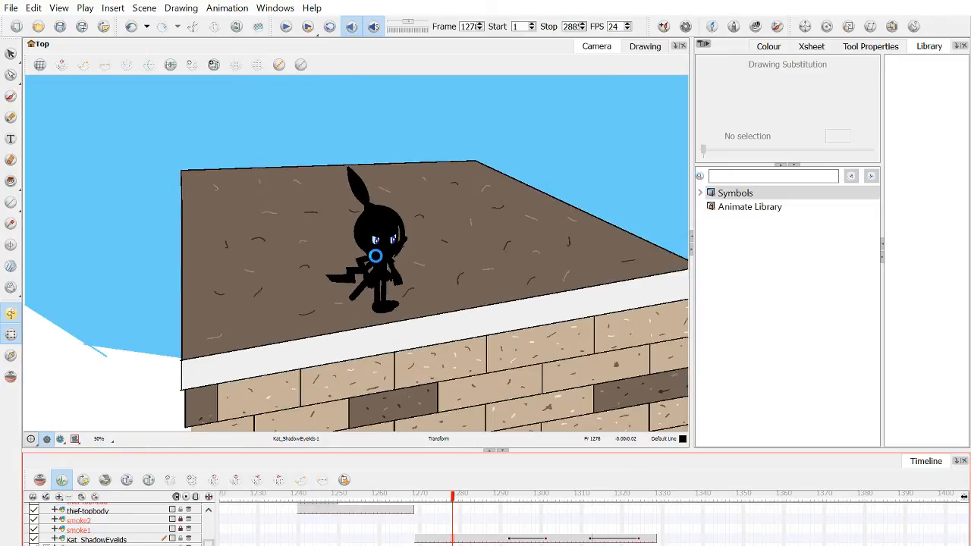
scroll(374, 256, "down", 1)
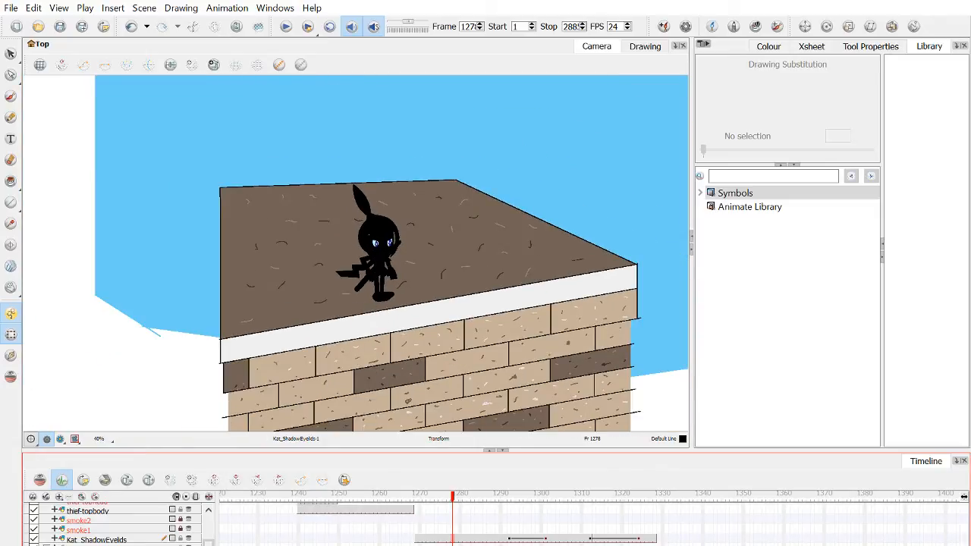
left_click_drag(611, 505, 658, 516)
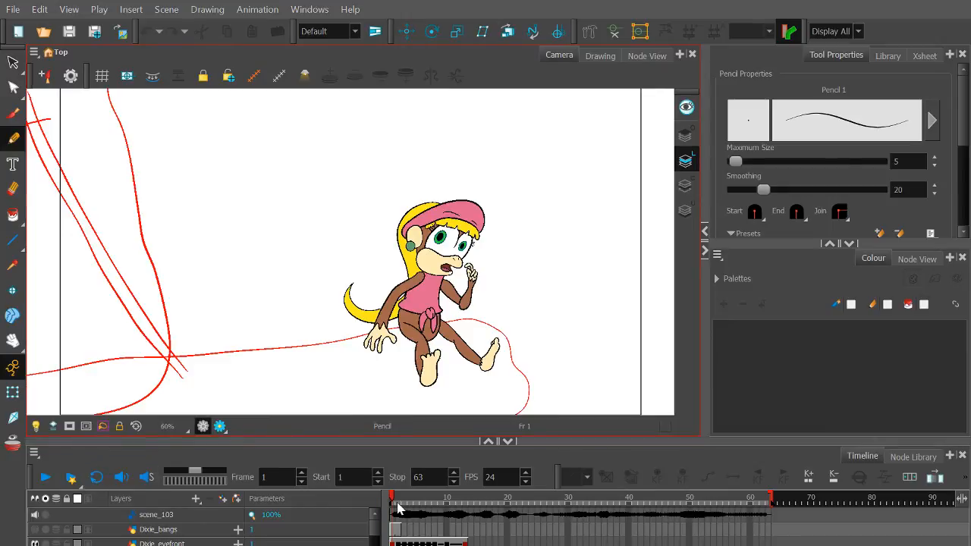
Examine the Dixie character close up in scene_103, comparing her coloured pose at frame 1 with the partly coloured one at frame 3.
mouse_move(414, 501)
left_mouse_down()
mouse_move(452, 497)
mouse_move(395, 509)
mouse_move(538, 514)
mouse_move(679, 500)
mouse_move(455, 498)
mouse_move(553, 499)
mouse_move(379, 510)
mouse_move(422, 510)
mouse_move(389, 513)
mouse_move(414, 517)
mouse_move(406, 516)
left_mouse_up()
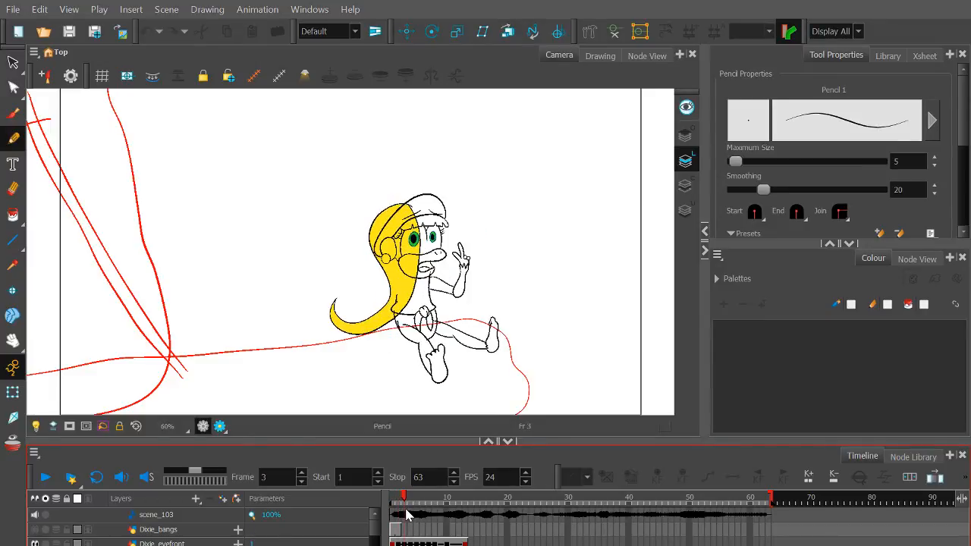
key("2")
key("2")
key("2")
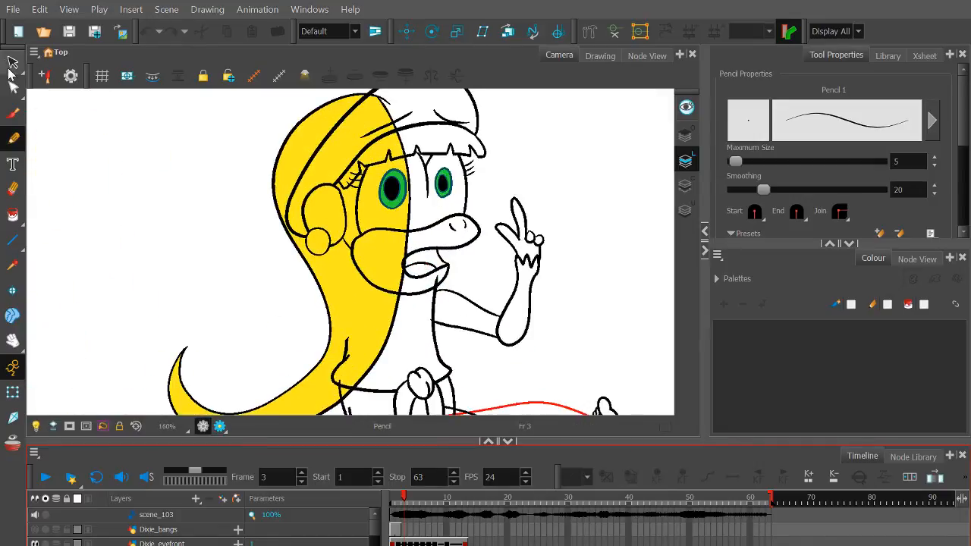
left_click(12, 66)
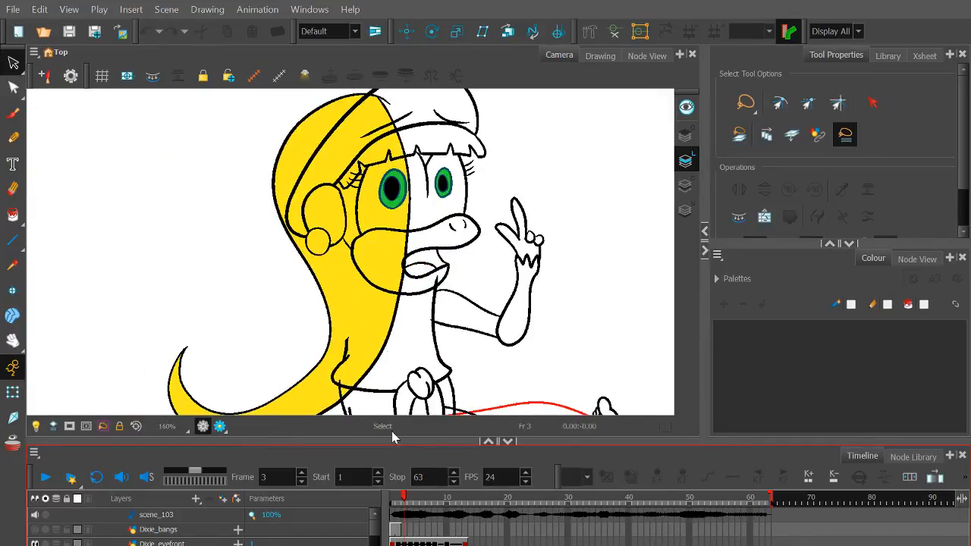
left_click(393, 498)
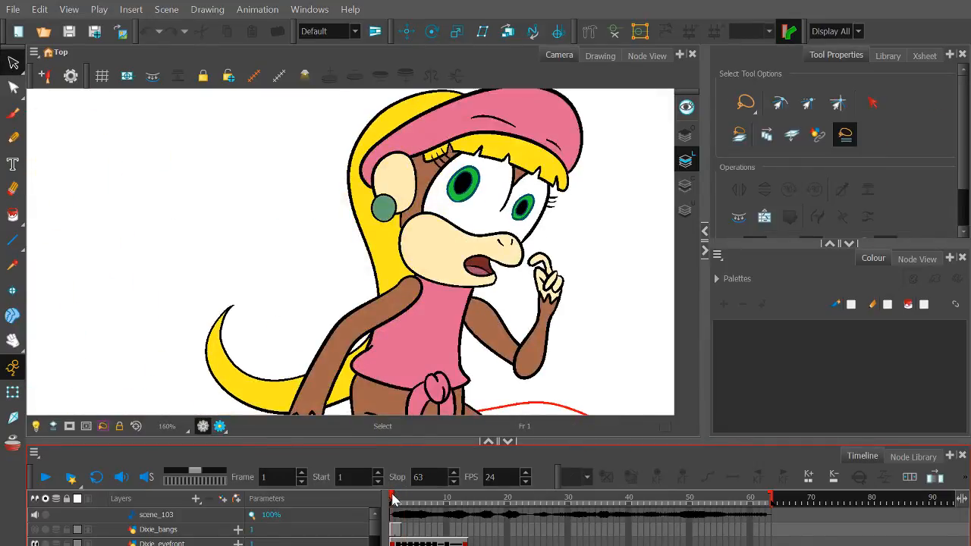
left_click(398, 498)
left_click(404, 498)
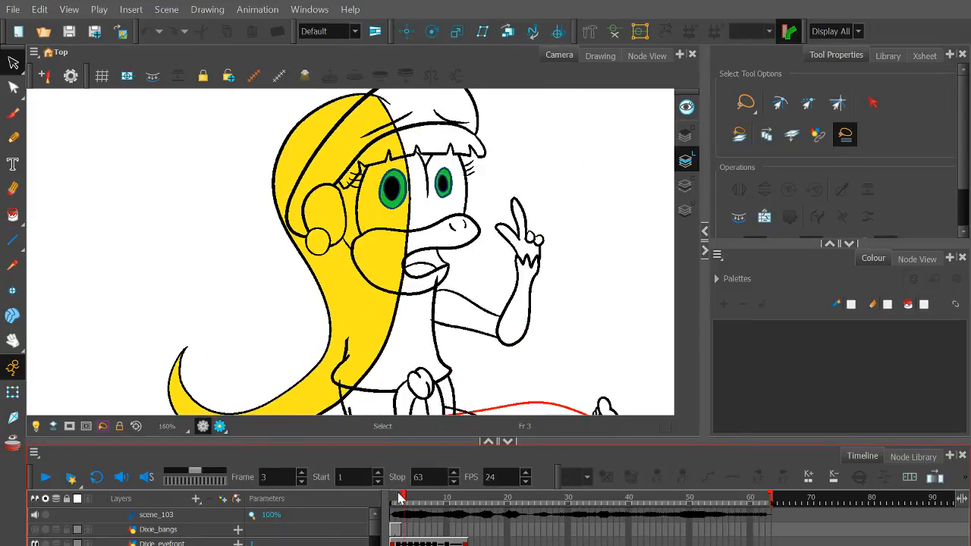
Examine Dixie's uncoloured head at frame 9 from close up and at a distance, and return to frame 1.
mouse_move(402, 502)
left_mouse_down()
mouse_move(424, 502)
mouse_move(394, 499)
mouse_move(441, 498)
left_mouse_up()
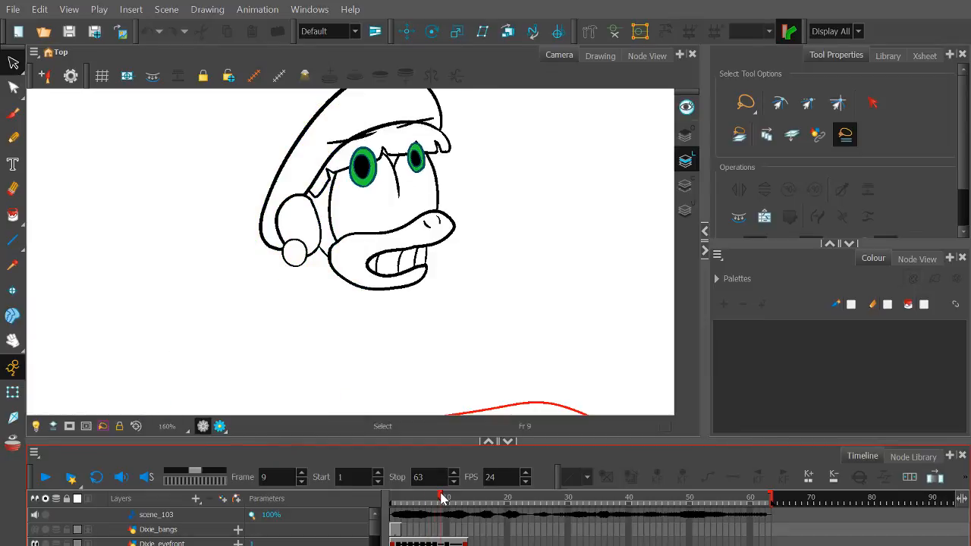
scroll(391, 155, "down", 3)
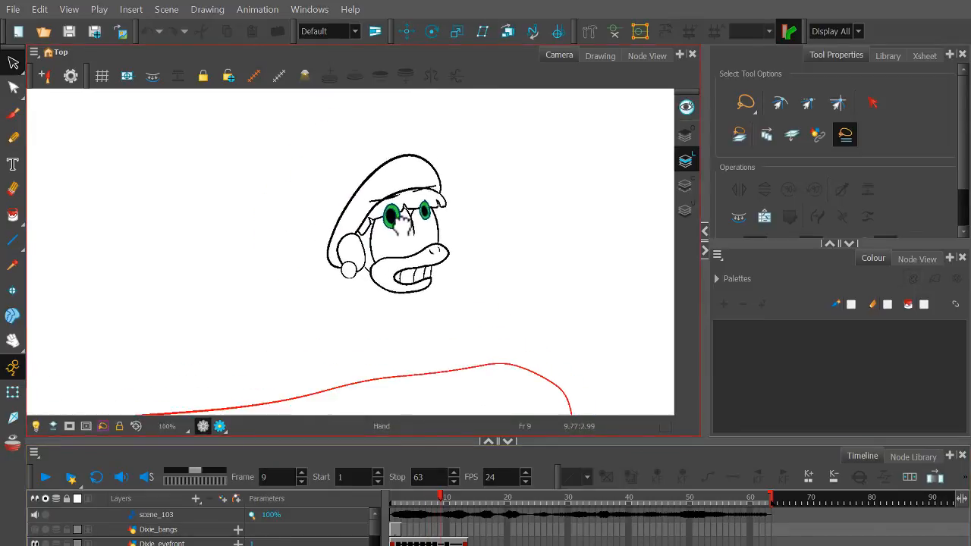
scroll(401, 217, "up", 6)
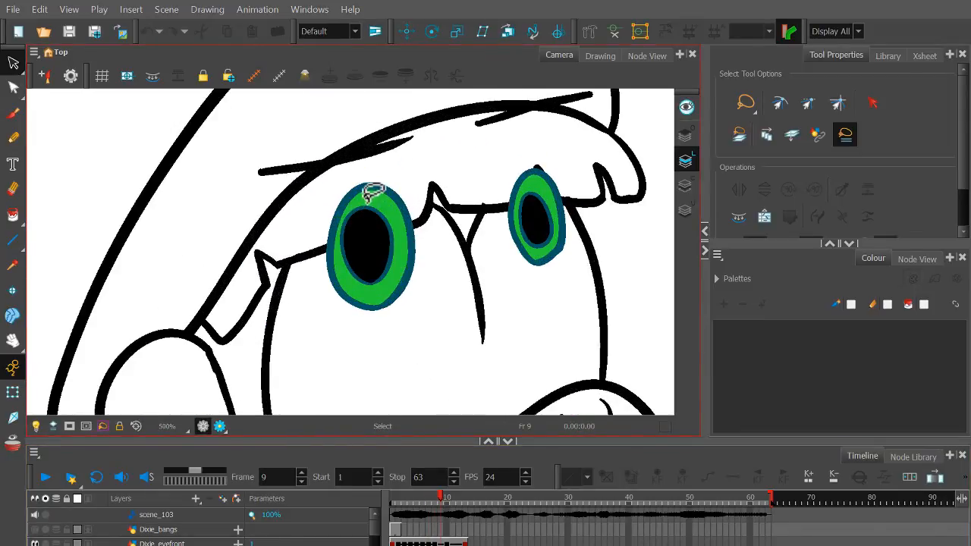
scroll(491, 191, "down", 8)
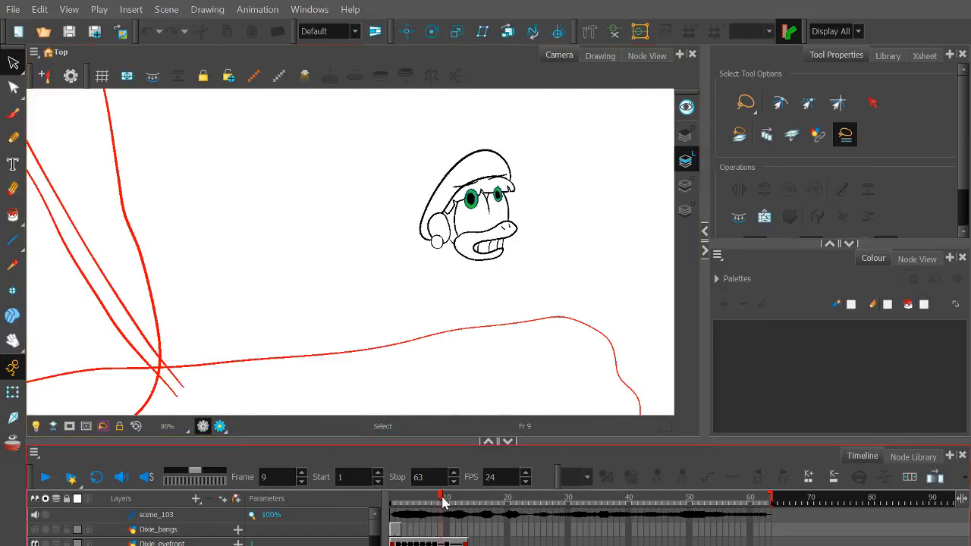
left_click_drag(444, 502, 381, 501)
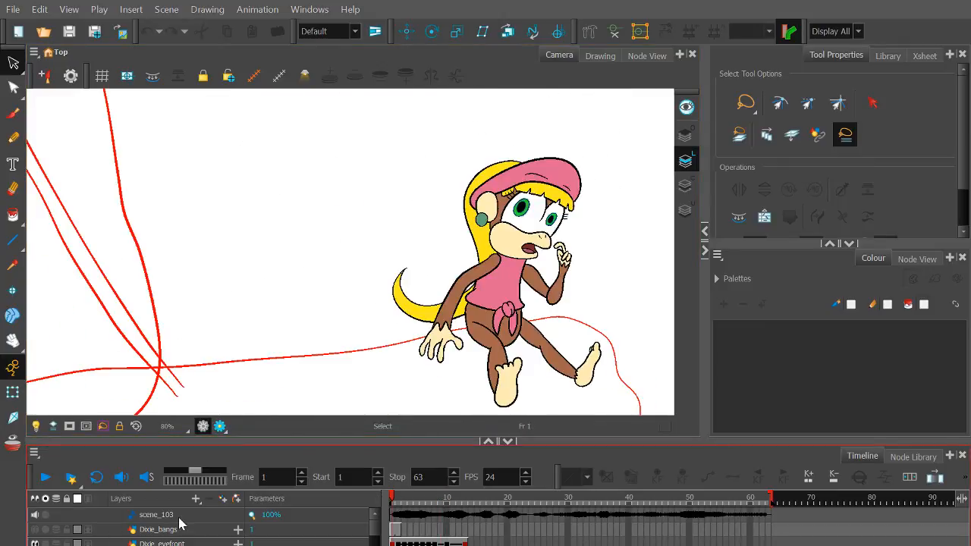
Show the Dixie_bangs layer and the rough sketch layer for Dixie's head.
left_click(35, 530)
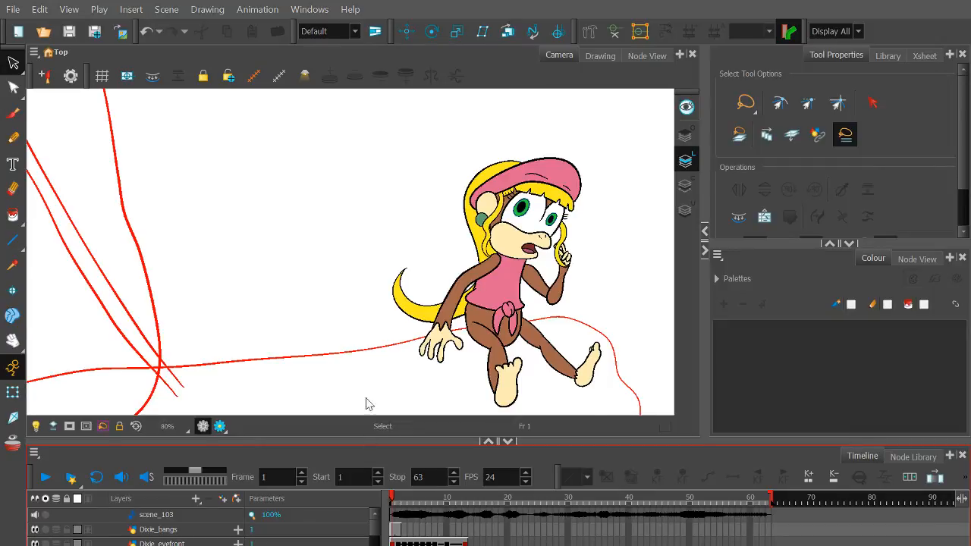
left_click_drag(455, 272, 390, 264)
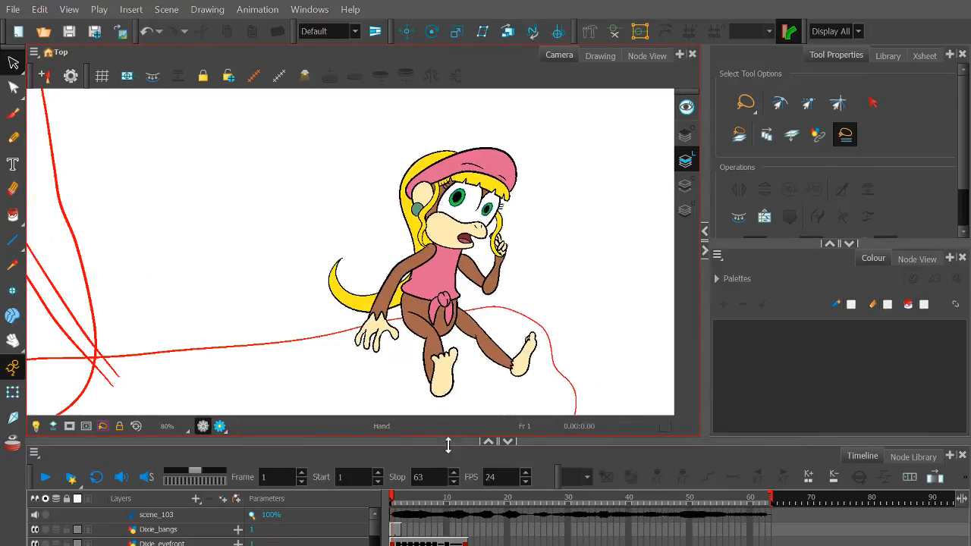
left_click(453, 501)
scroll(453, 524, "down", 3)
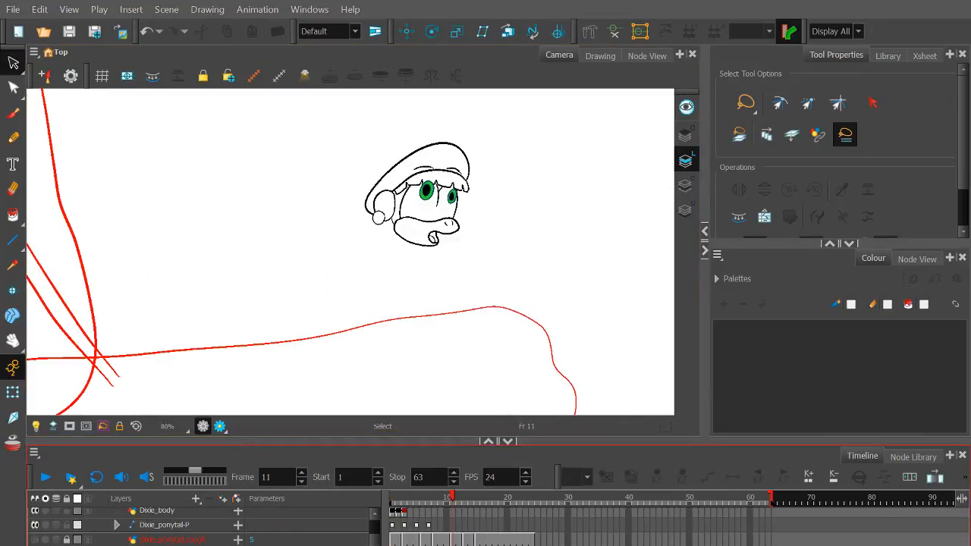
scroll(453, 524, "down", 2)
scroll(485, 531, "down", 3)
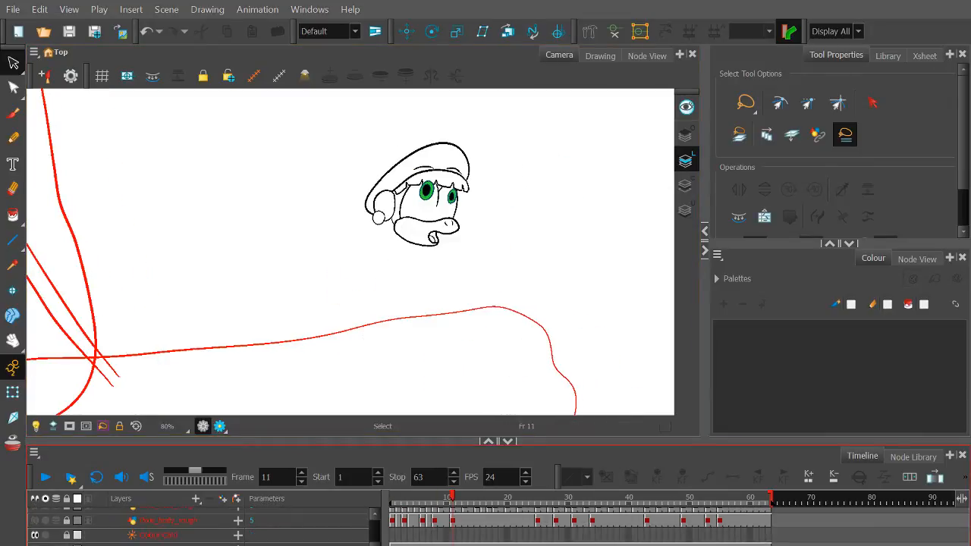
left_click(34, 536)
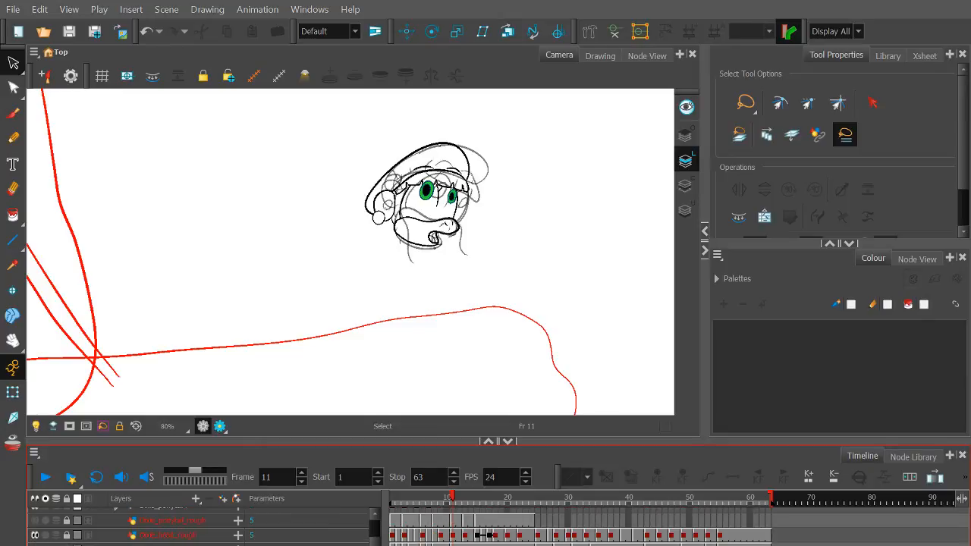
Play the scene from frame 1, toggle the rough head layer off and on, and scrub the timeline to review Dixie's rough animation.
left_click(395, 501)
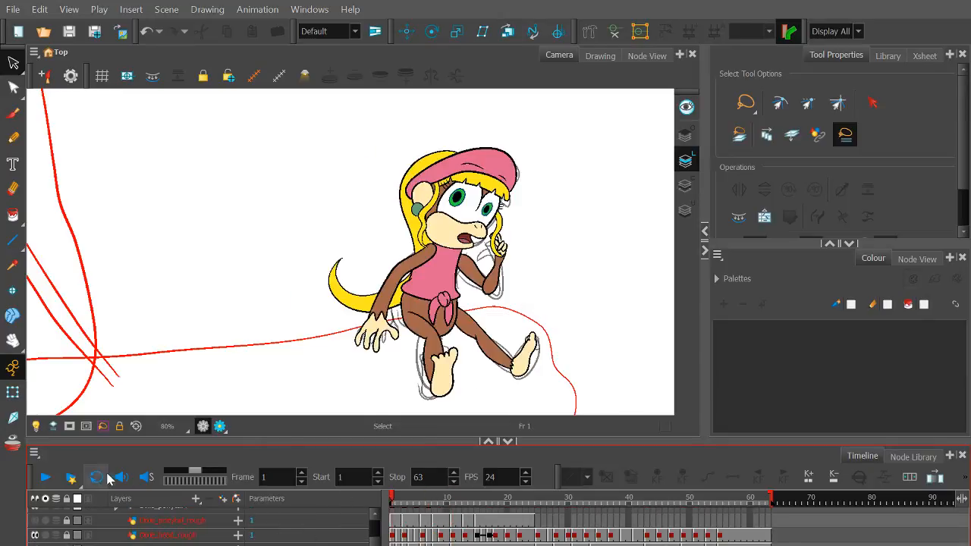
left_click(45, 483)
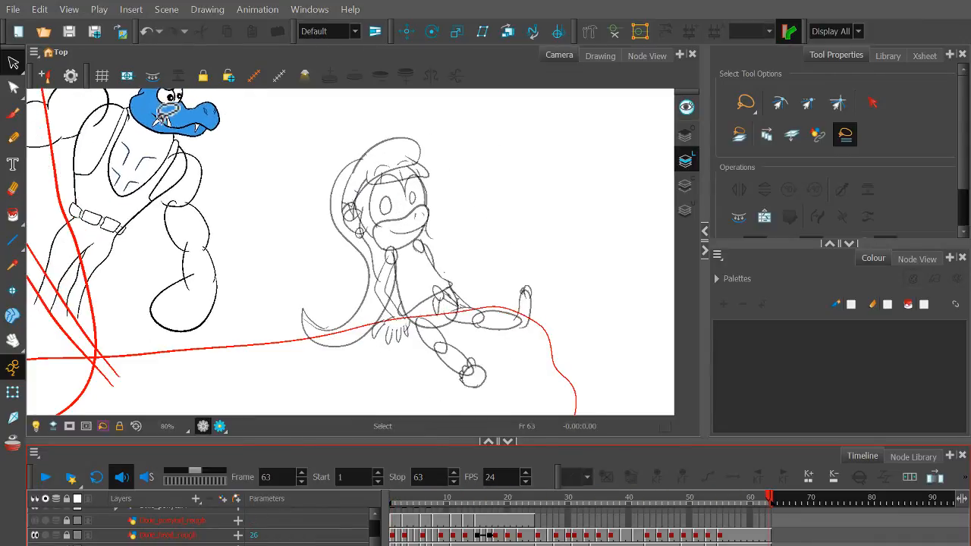
left_click(35, 536)
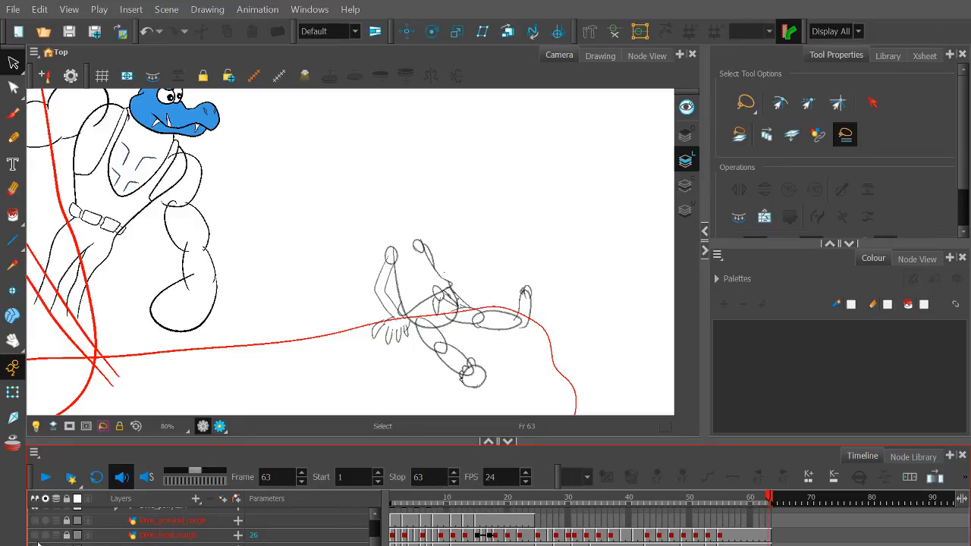
left_click(35, 536)
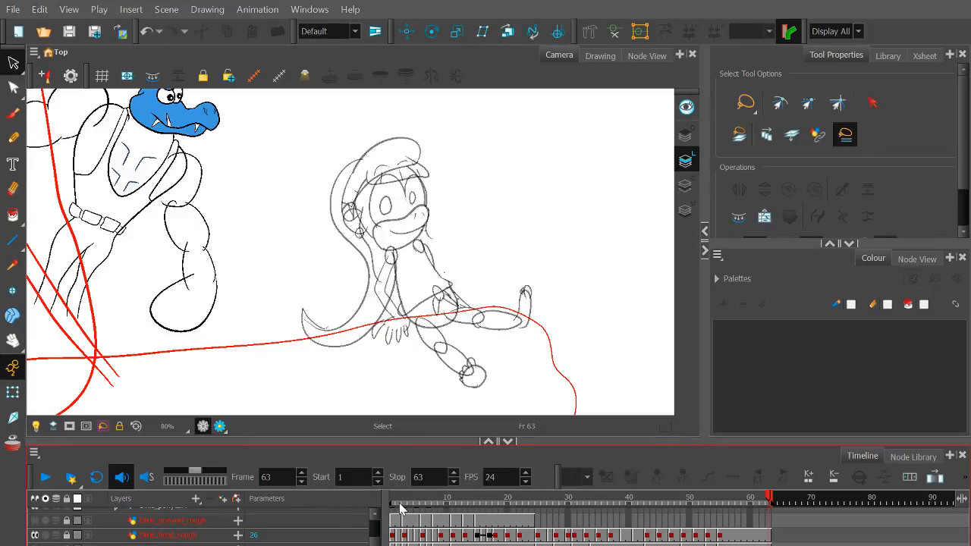
mouse_move(397, 504)
left_mouse_down()
mouse_move(644, 488)
mouse_move(762, 495)
mouse_move(727, 497)
left_mouse_up()
mouse_move(446, 502)
left_mouse_down()
mouse_move(418, 500)
mouse_move(457, 503)
mouse_move(385, 508)
mouse_move(483, 508)
mouse_move(463, 510)
mouse_move(478, 514)
left_mouse_up()
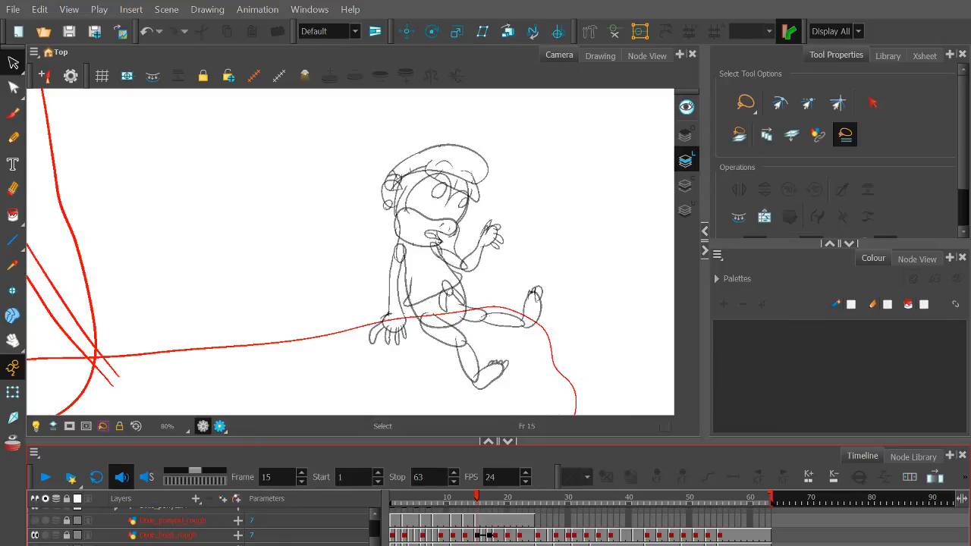
Compare Dixie's inked head at frame 13 with the rough-only pose at frame 14, checking the mouth close up.
scroll(486, 535, "down", 5)
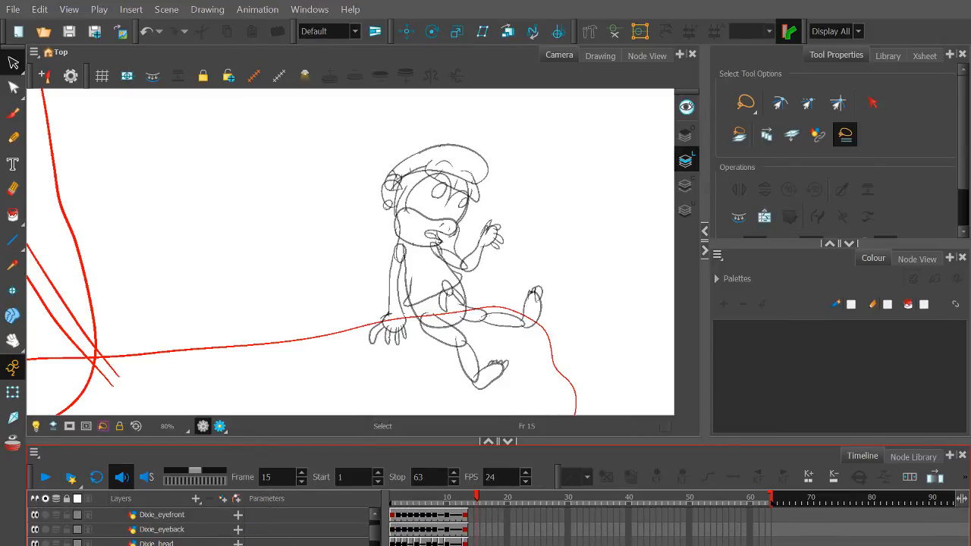
scroll(143, 537, "down", 2)
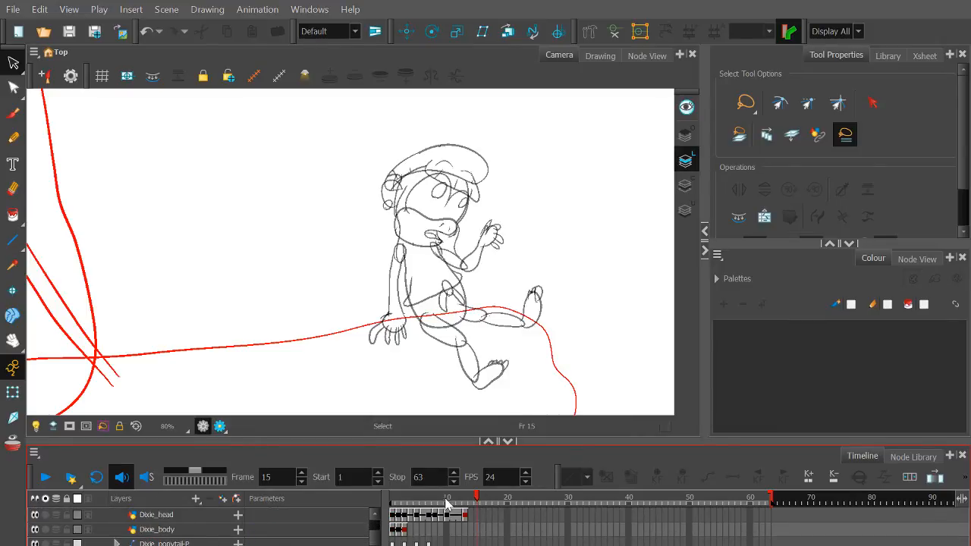
left_click_drag(475, 504, 466, 499)
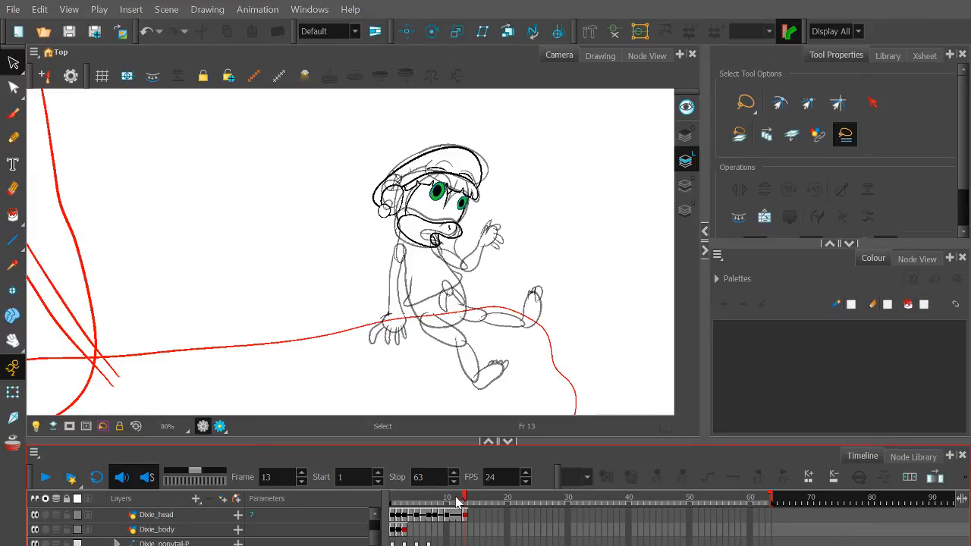
mouse_move(457, 502)
left_mouse_down()
mouse_move(490, 502)
mouse_move(472, 508)
left_mouse_up()
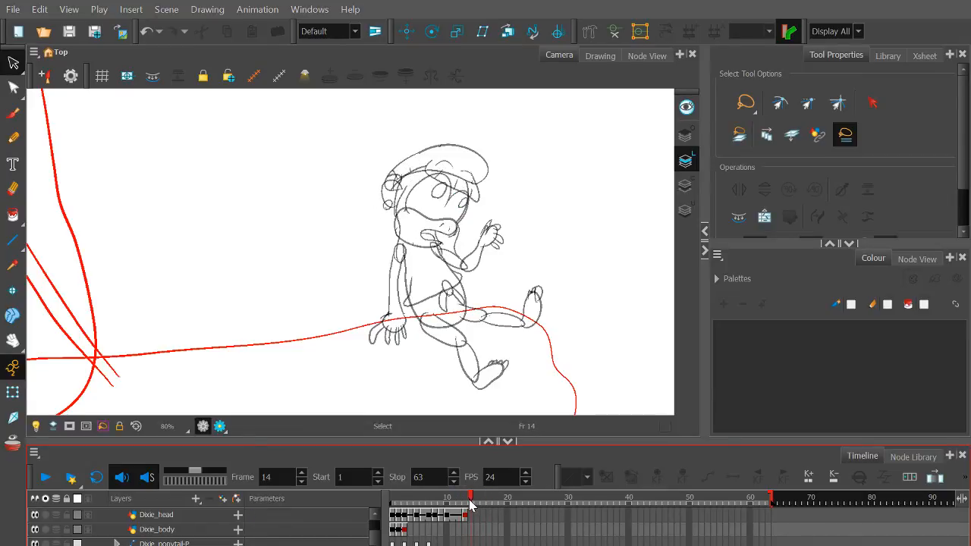
scroll(438, 237, "up", 4)
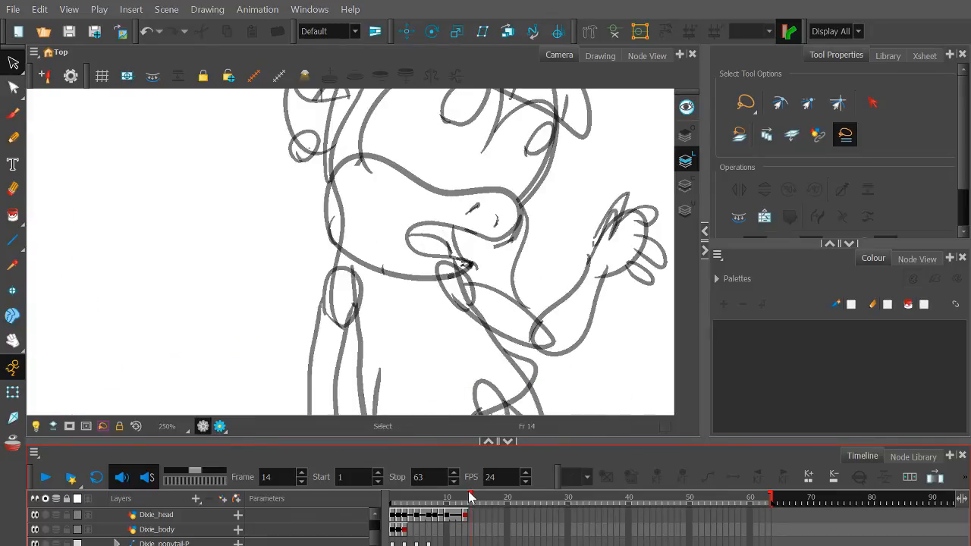
left_click(467, 499)
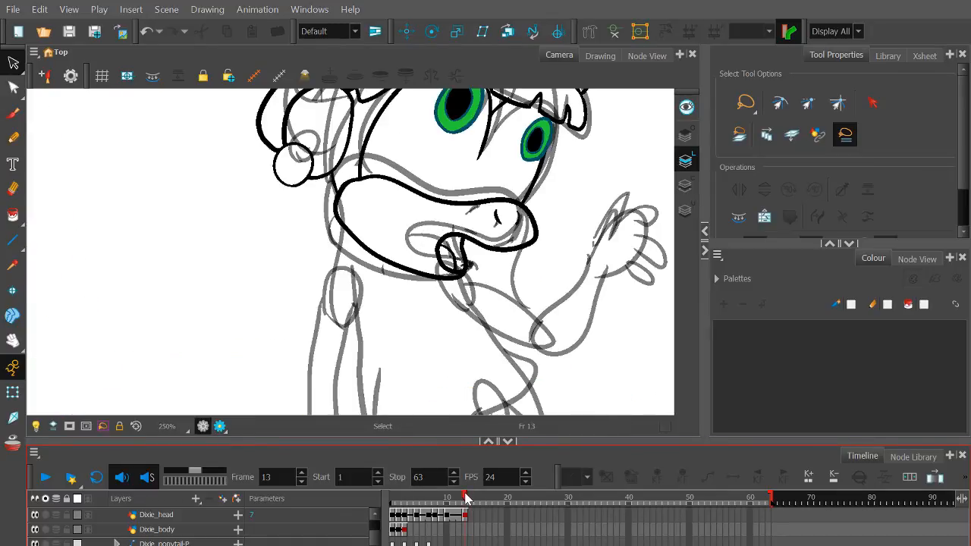
mouse_move(467, 499)
left_mouse_down()
mouse_move(456, 499)
mouse_move(467, 500)
left_mouse_up()
Select the Dixie_head drawing at frame 13, preview it in the Library's drawing substitution, and compare it with frame 12.
left_click(465, 516)
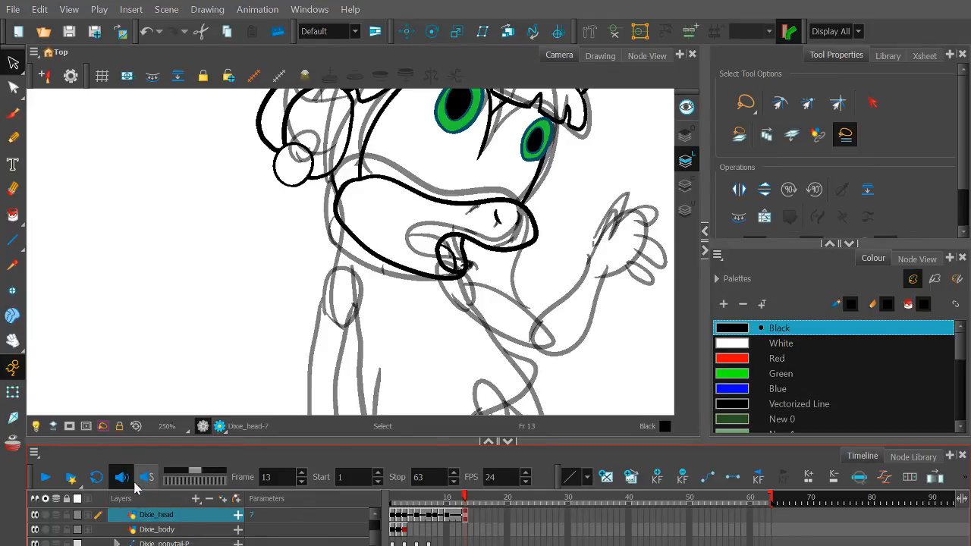
left_click(887, 57)
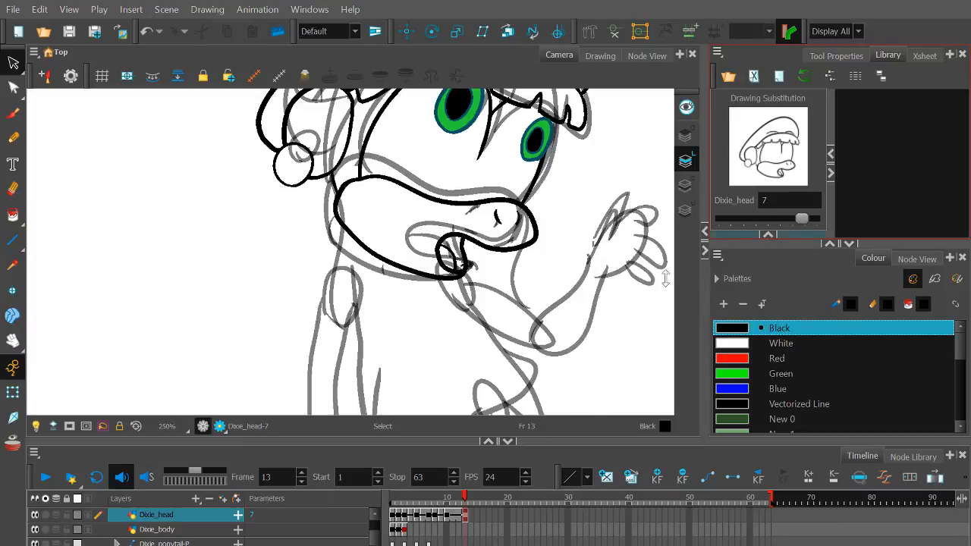
left_click(460, 517)
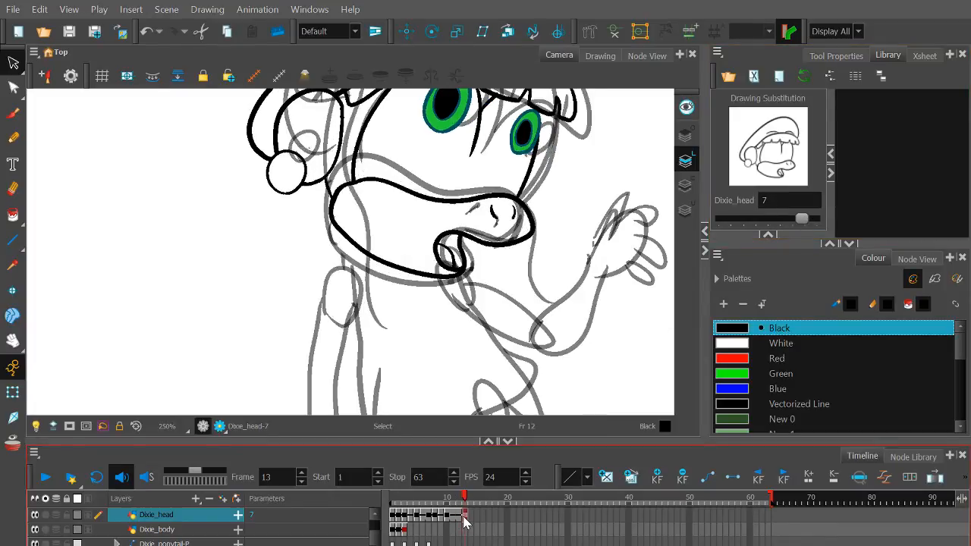
left_click(465, 517)
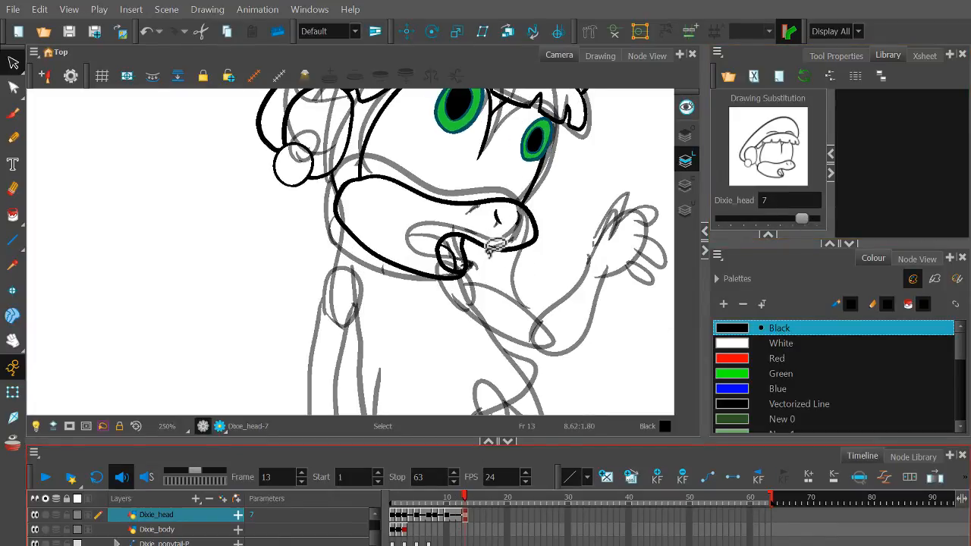
scroll(430, 290, "down", 1)
left_click_drag(426, 307, 410, 358)
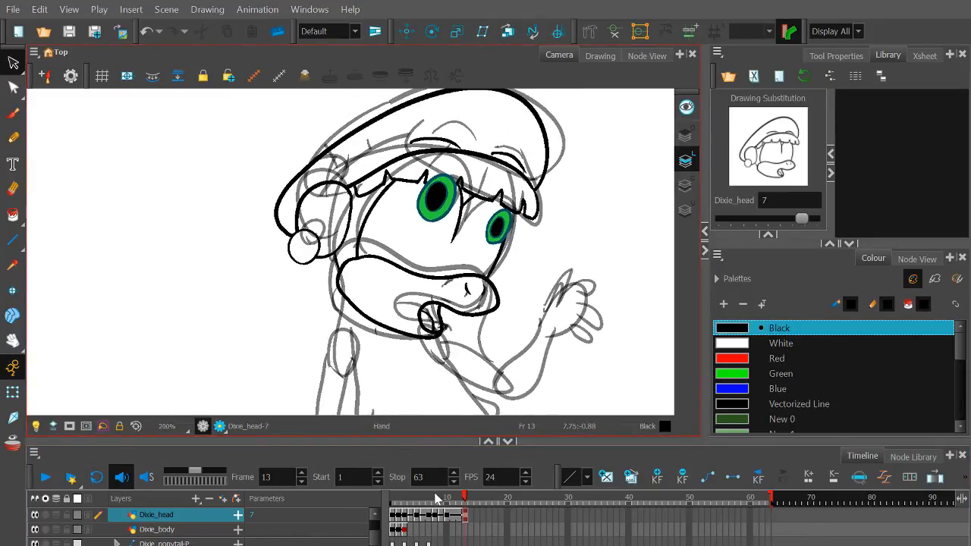
left_click(460, 517)
mouse_move(450, 500)
left_mouse_down()
mouse_move(423, 501)
mouse_move(466, 506)
left_mouse_up()
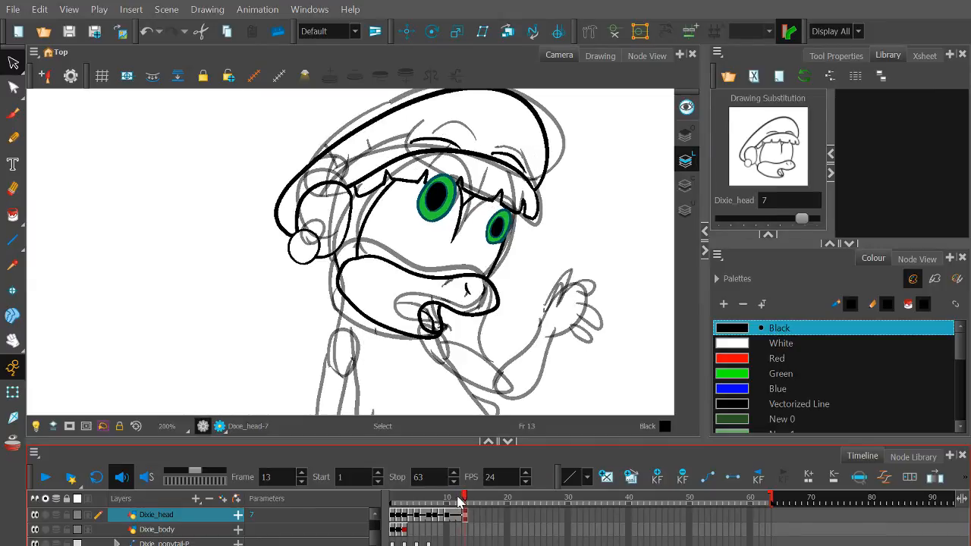
Duplicate the Dixie_head drawing at frame 13 and, with the layer's onion skin on, select the hat crease above Dixie's larger eye.
scroll(467, 143, "up", 3)
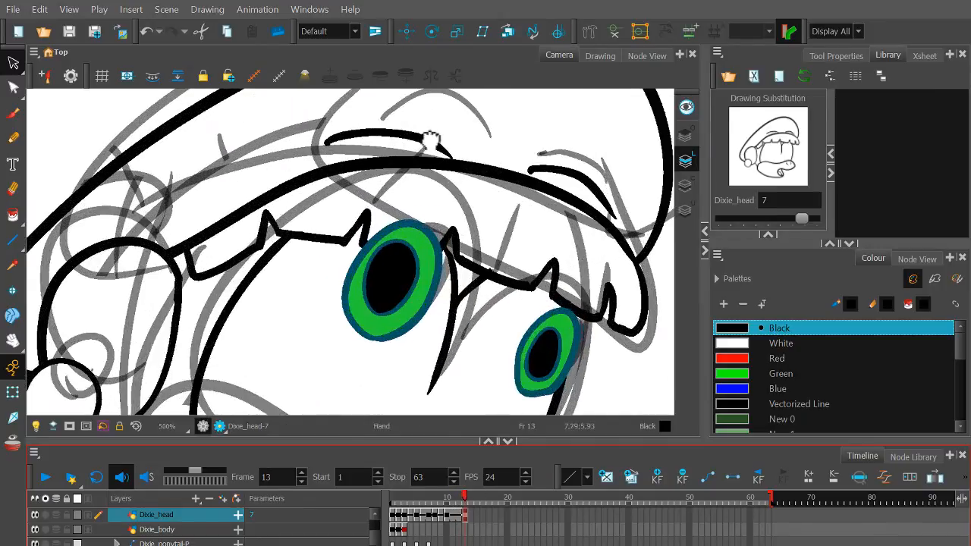
left_click_drag(429, 141, 392, 165)
left_click(460, 516)
left_click(464, 515)
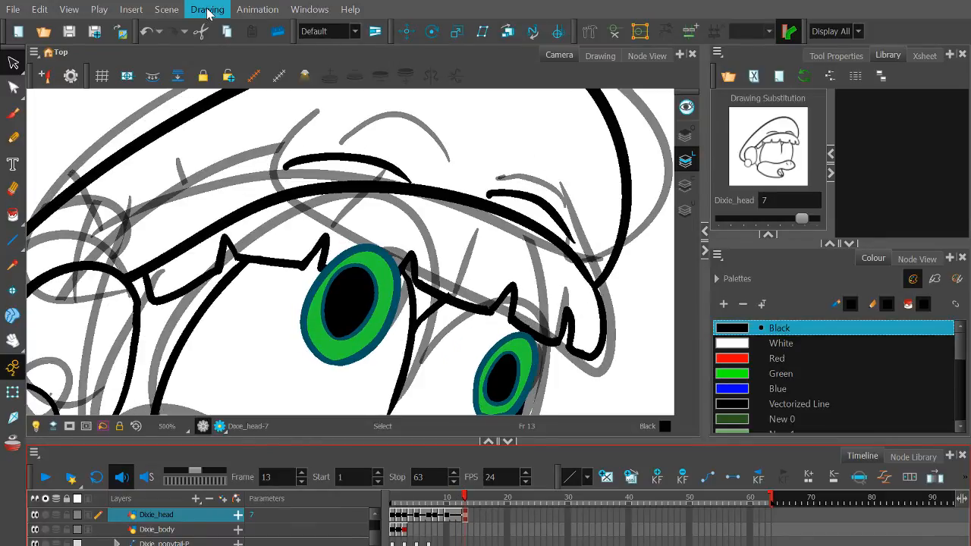
left_click(327, 167)
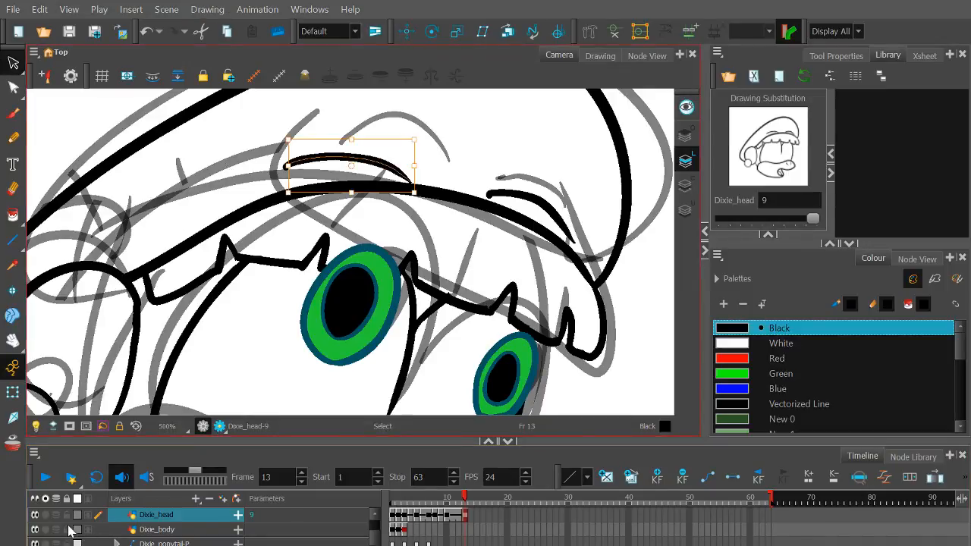
left_click(57, 515)
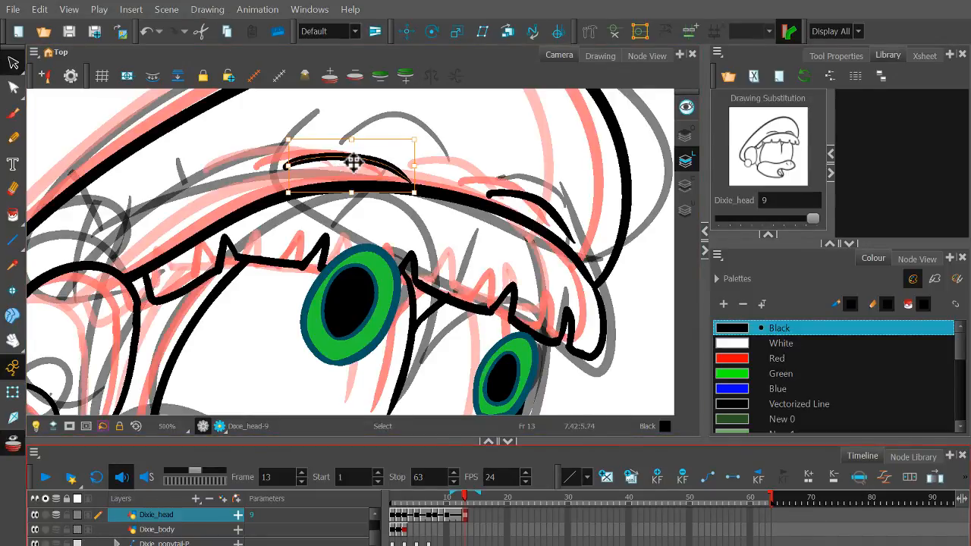
key("Delete")
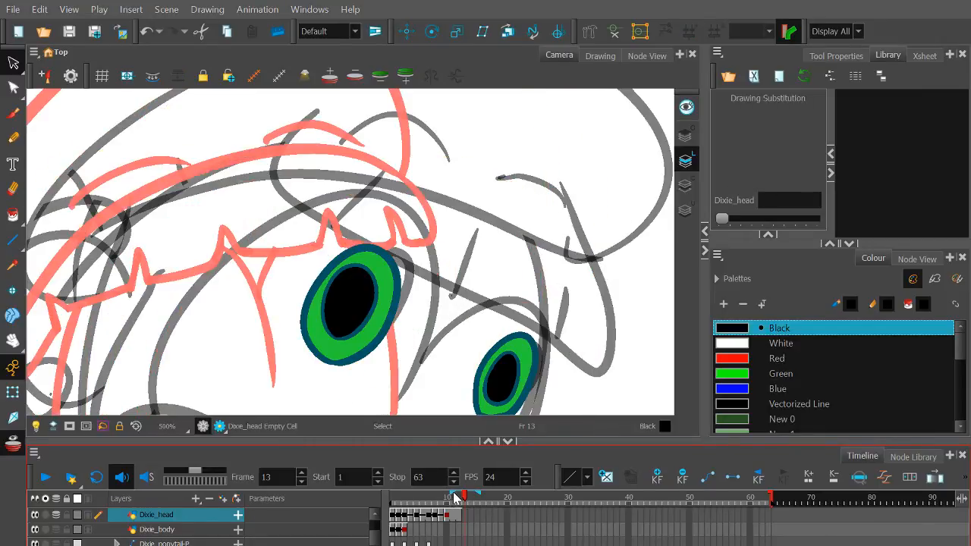
left_click_drag(454, 497, 456, 494)
scroll(455, 278, "down", 2)
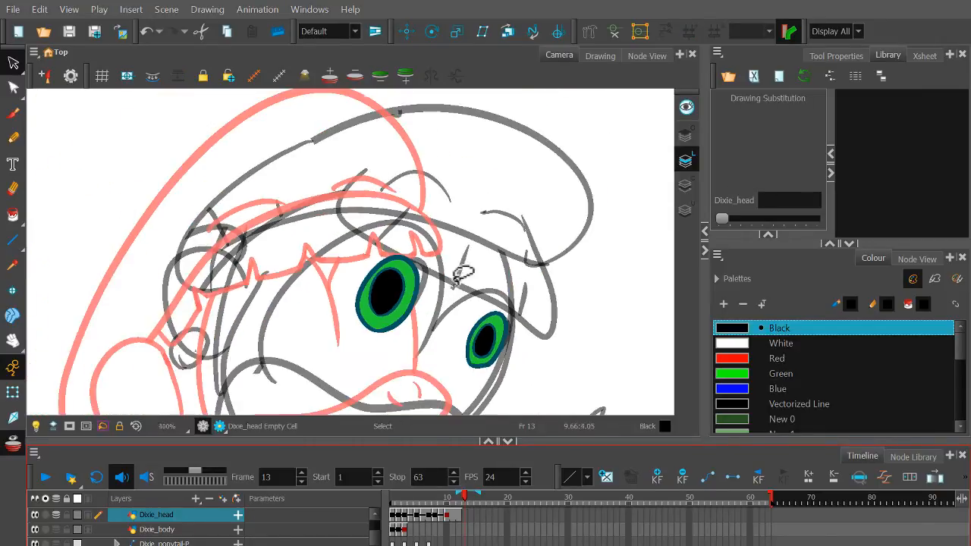
key("ctrl+z")
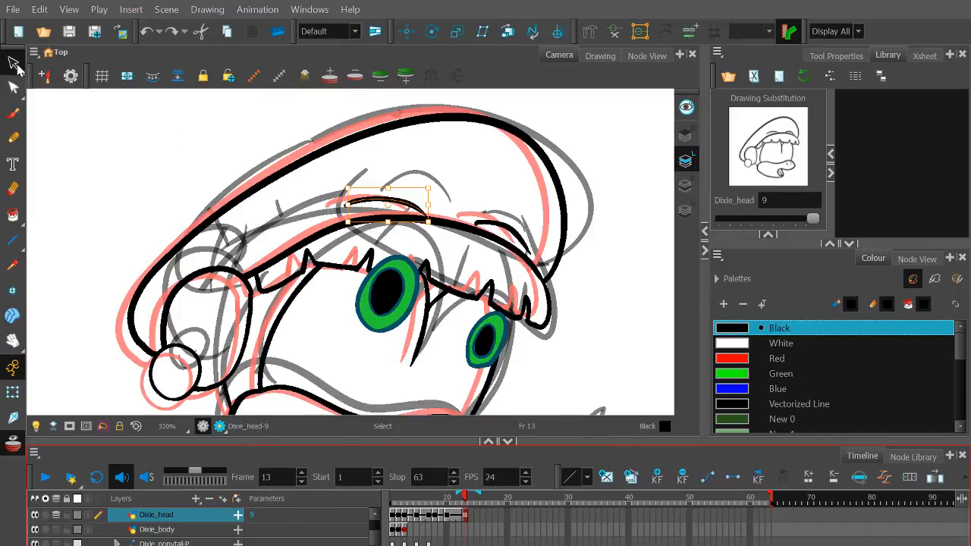
scroll(429, 251, "up", 3)
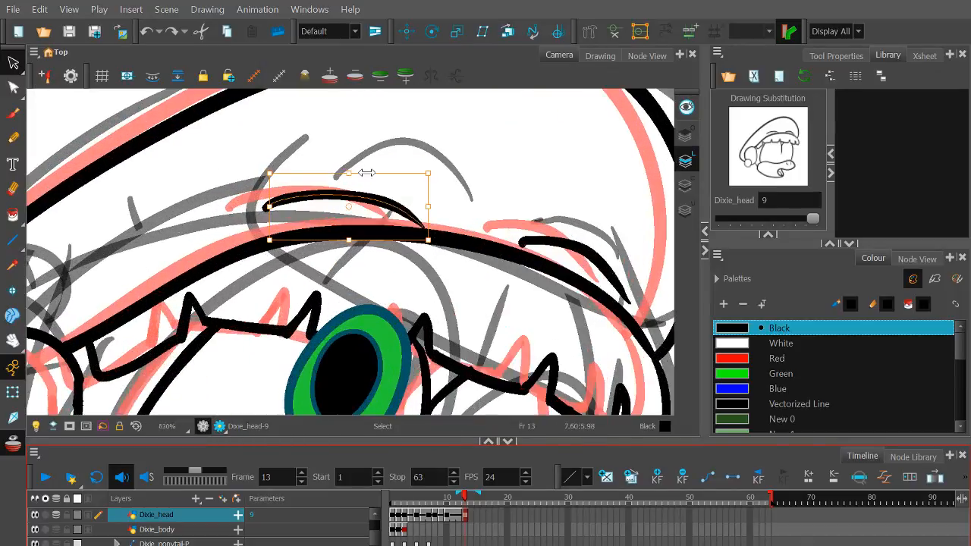
Delete the two hat creases above Dixie's eyes and the leftover stroke fragment from the frame 13 head drawing.
key("Delete")
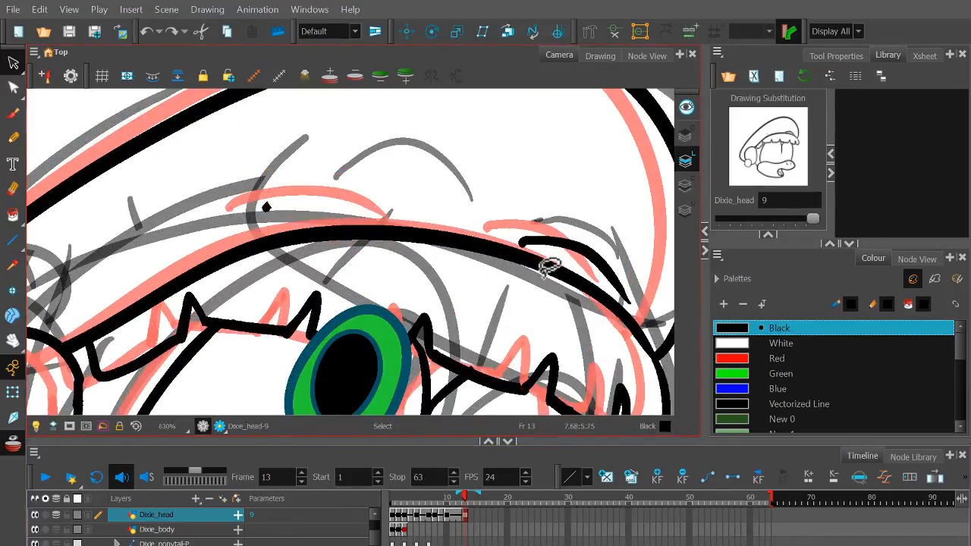
left_click_drag(524, 242, 514, 252)
key("Delete")
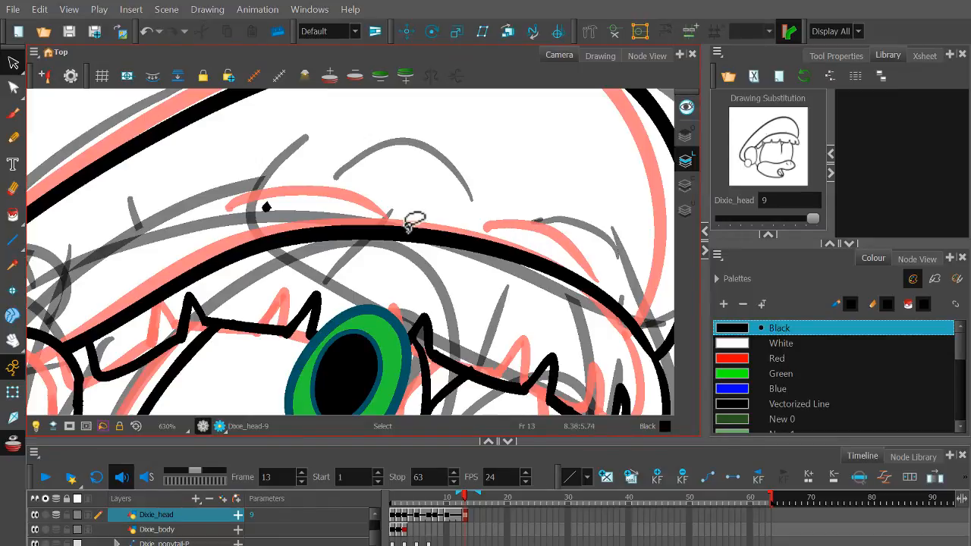
left_click_drag(240, 186, 271, 209)
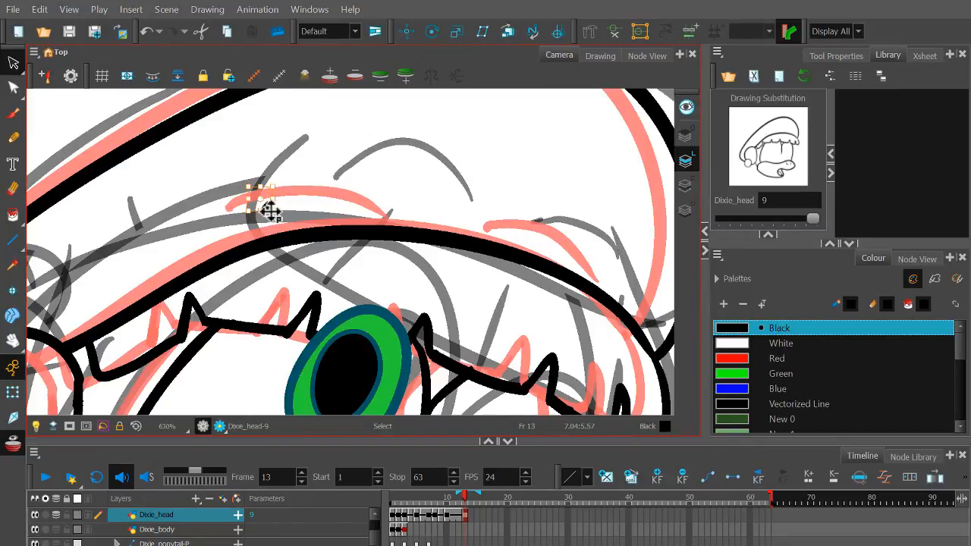
mouse_move(258, 203)
left_mouse_down()
mouse_move(260, 196)
mouse_move(285, 212)
mouse_move(271, 223)
left_mouse_up()
key("Delete")
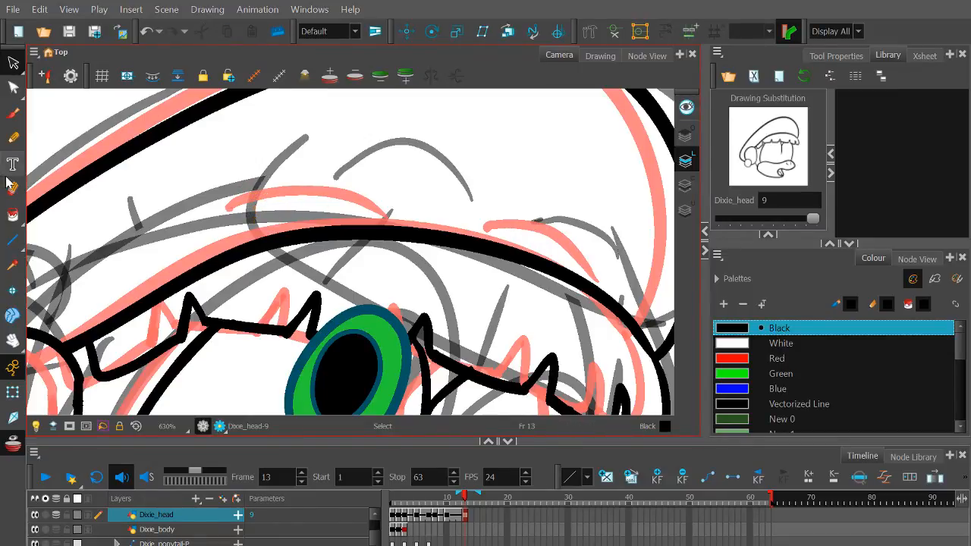
Set the Pencil's maximum size to 6 and draw a higher, rounder hat crease above Dixie's larger eye.
left_click(13, 138)
left_click_drag(334, 186, 407, 193)
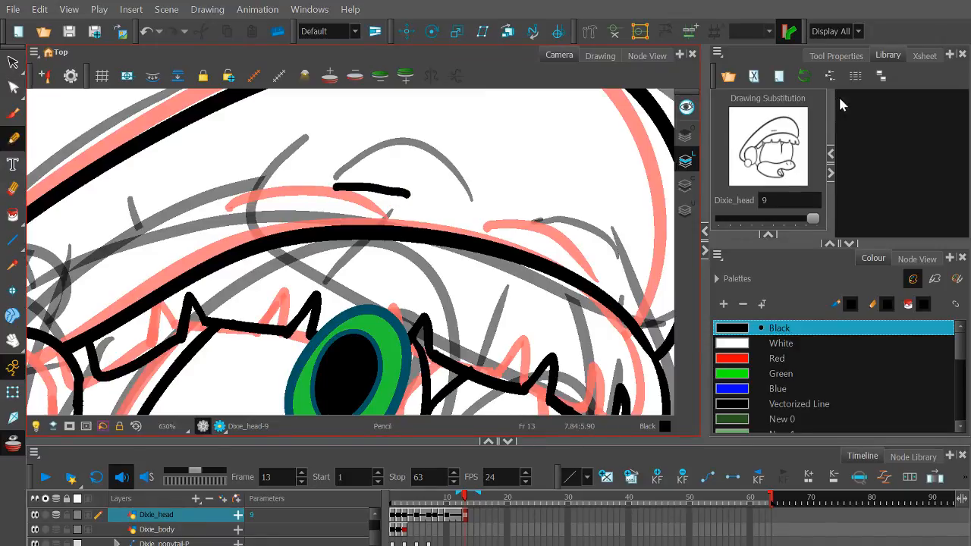
key("ctrl+z")
left_click(836, 57)
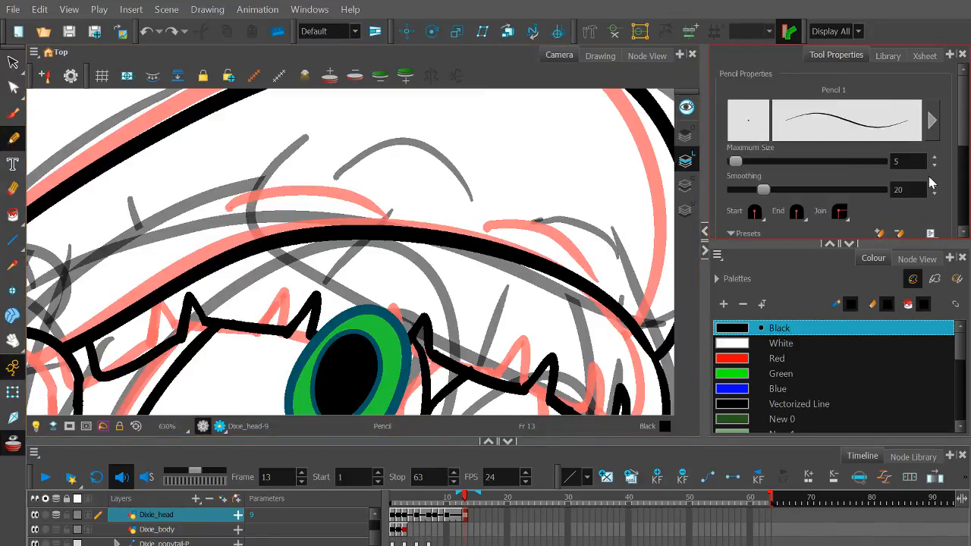
left_click(934, 158)
mouse_move(269, 168)
left_mouse_down()
mouse_move(343, 134)
mouse_move(445, 180)
left_mouse_up()
key("ctrl+z")
mouse_move(268, 173)
left_mouse_down()
mouse_move(324, 158)
mouse_move(431, 218)
left_mouse_up()
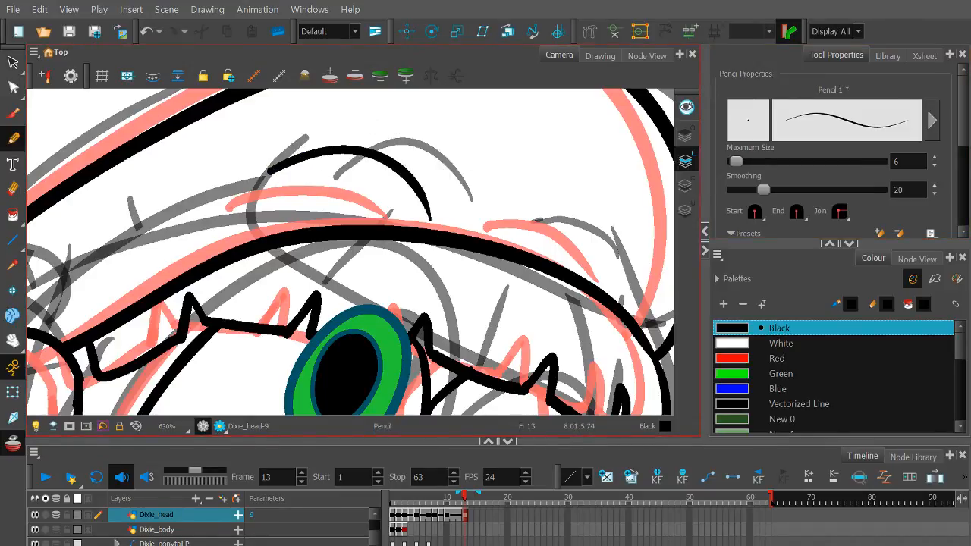
Draw a matching arched hat crease above Dixie's smaller eye, redoing the stroke until it sits above the old crease.
left_click_drag(504, 200, 622, 242)
key("ctrl+z")
left_click_drag(495, 202, 624, 244)
key("ctrl+z")
key("ctrl+shift+z")
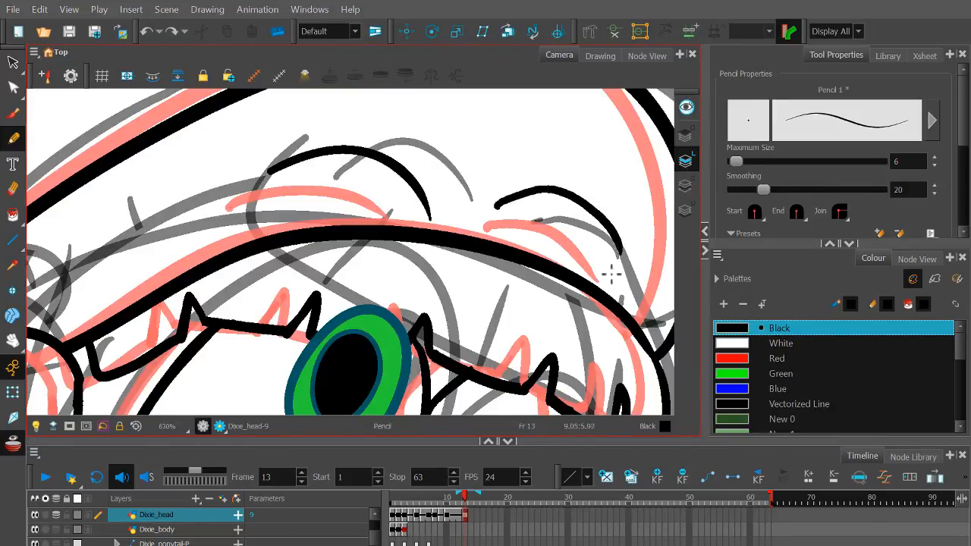
key("ctrl+z")
left_click_drag(486, 211, 605, 249)
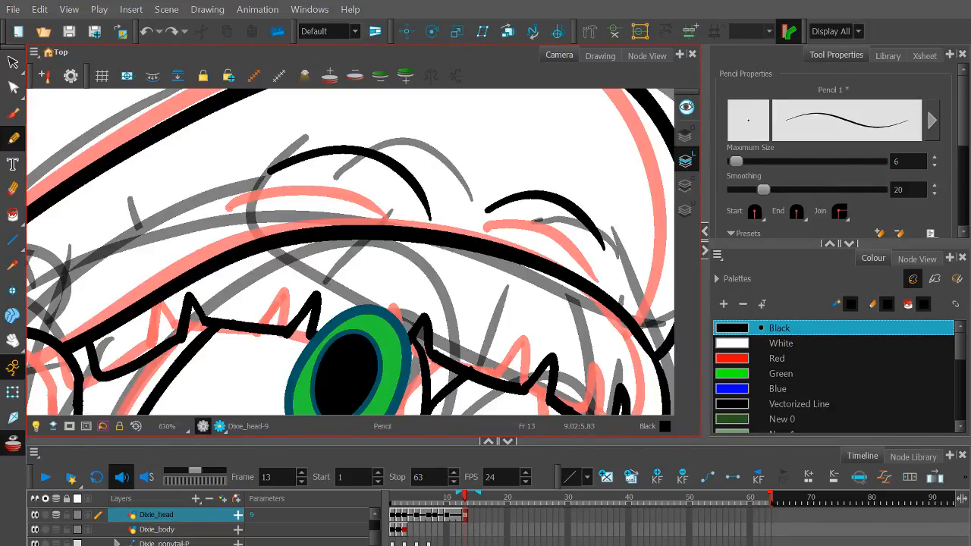
Turn off the onion skin, shift the crease above the smaller eye slightly outward, and compare frame 13 with frame 12.
scroll(331, 182, "down", 2)
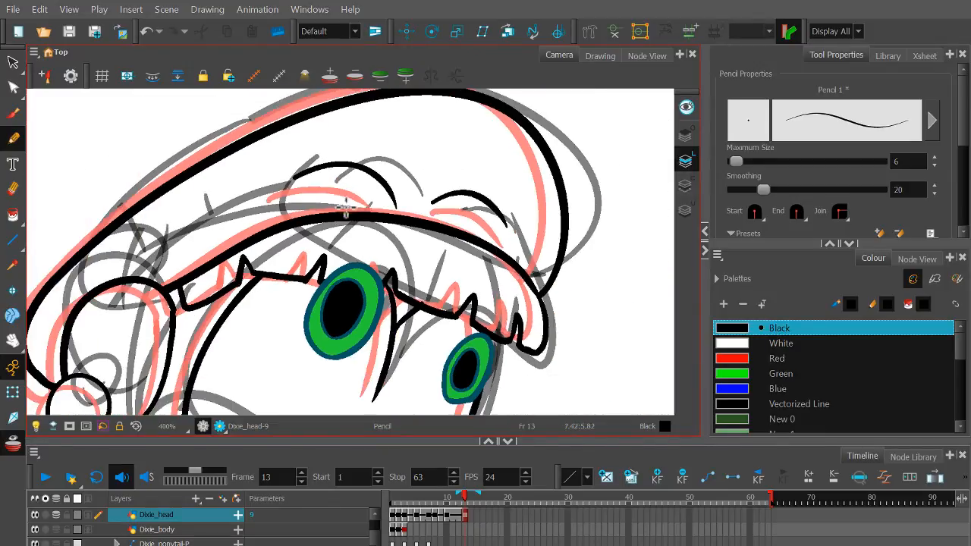
key("alt+o")
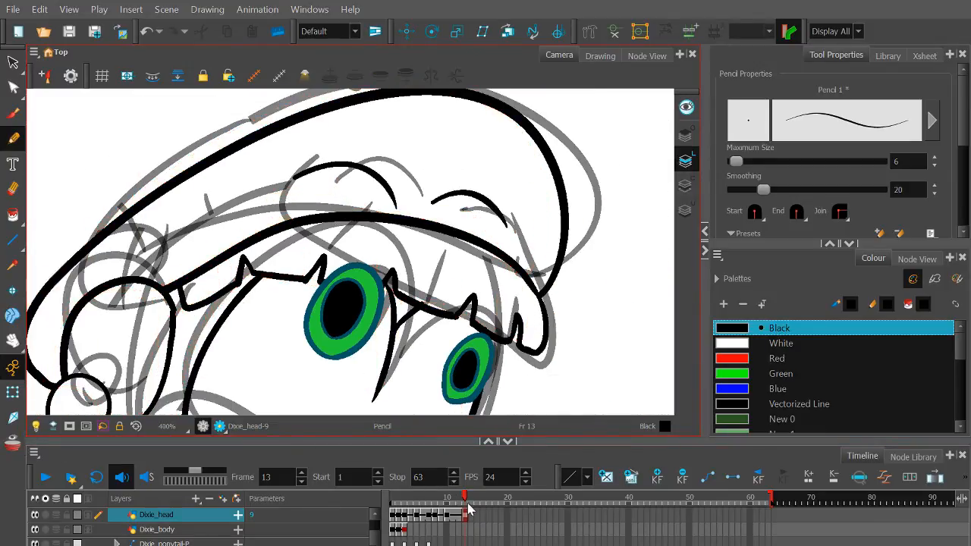
left_click_drag(465, 504, 465, 501)
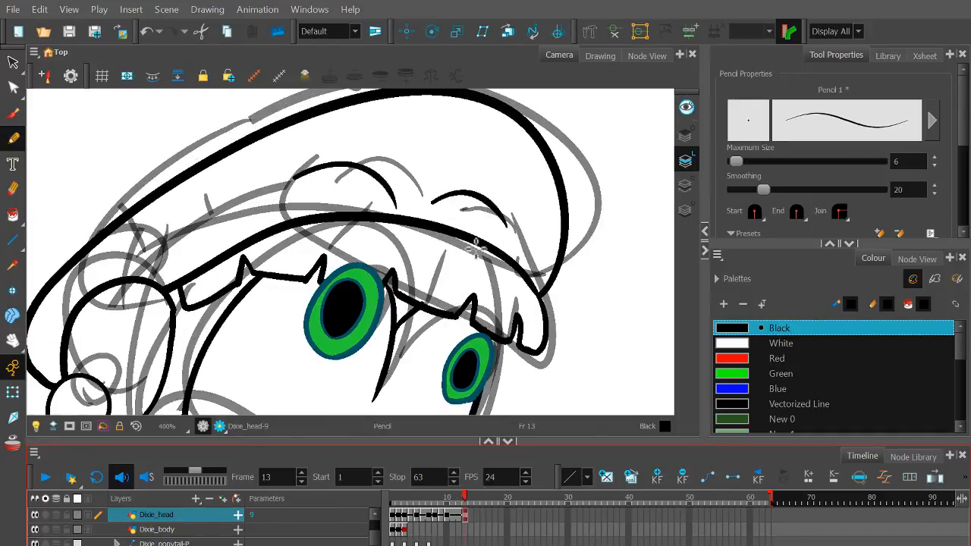
left_click(13, 63)
scroll(463, 199, "up", 1)
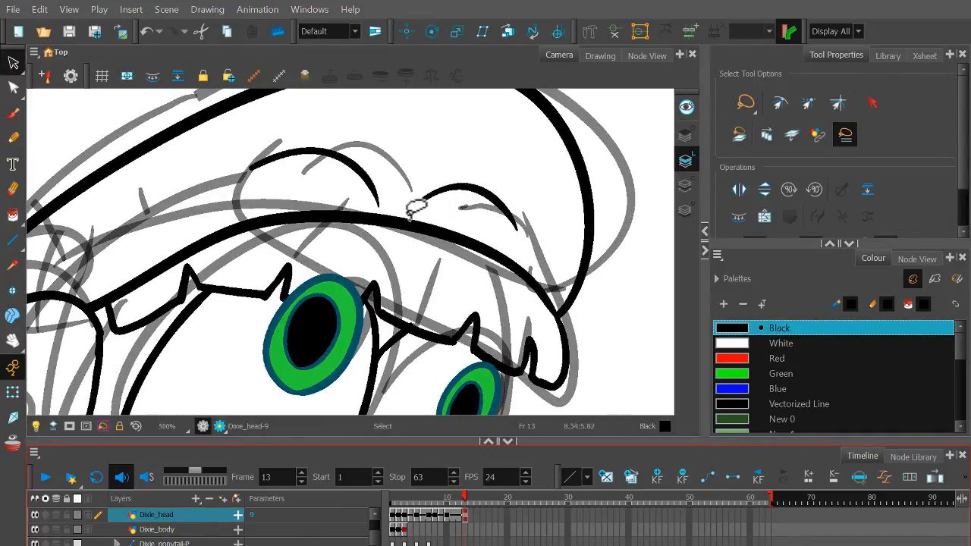
mouse_move(417, 211)
left_mouse_down()
mouse_move(492, 184)
mouse_move(526, 225)
mouse_move(524, 250)
mouse_move(523, 216)
left_mouse_up()
mouse_move(465, 502)
left_mouse_down()
mouse_move(455, 502)
mouse_move(467, 503)
left_mouse_up()
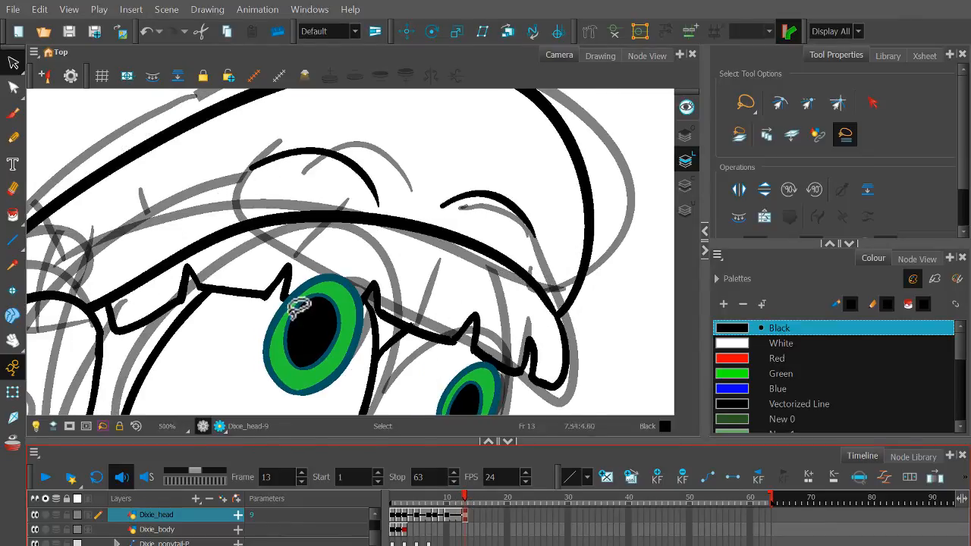
mouse_move(232, 165)
left_mouse_down()
mouse_move(307, 152)
mouse_move(499, 176)
mouse_move(555, 228)
mouse_move(527, 242)
mouse_move(376, 222)
mouse_move(345, 211)
mouse_move(362, 184)
left_mouse_up()
left_click(461, 503)
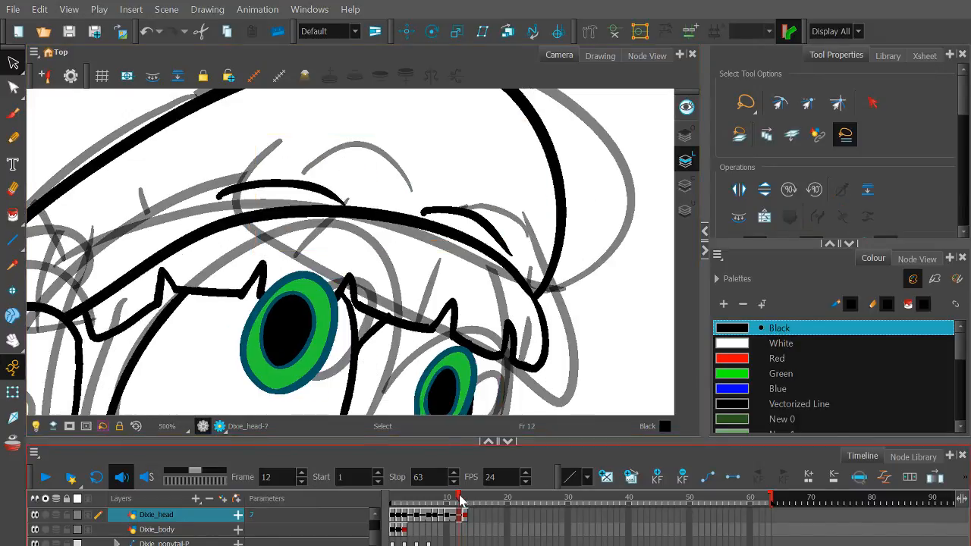
left_click(466, 501)
Check Dixie's mouth shape at frame 13 against the scrubbed sound, then switch sound scrubbing off.
scroll(600, 315, "down", 4)
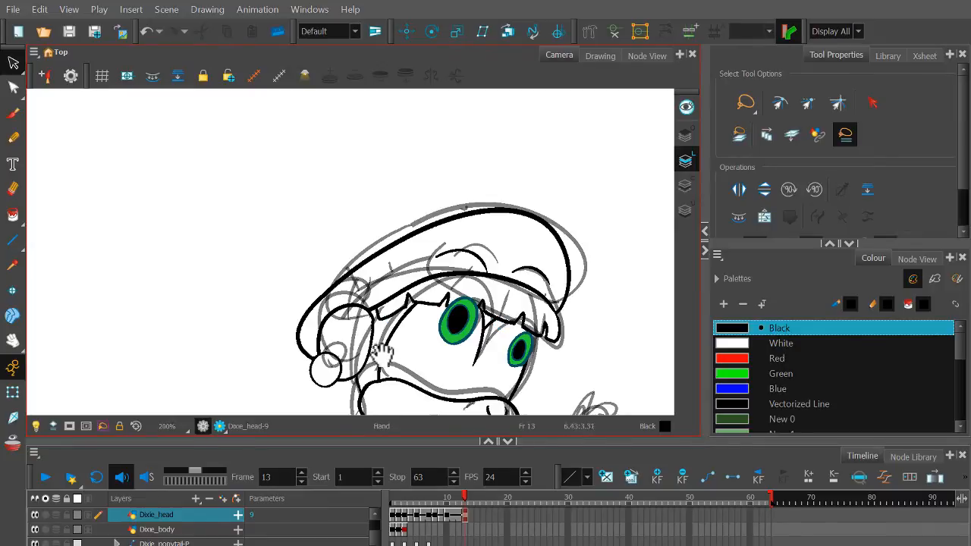
left_click_drag(454, 326, 409, 236)
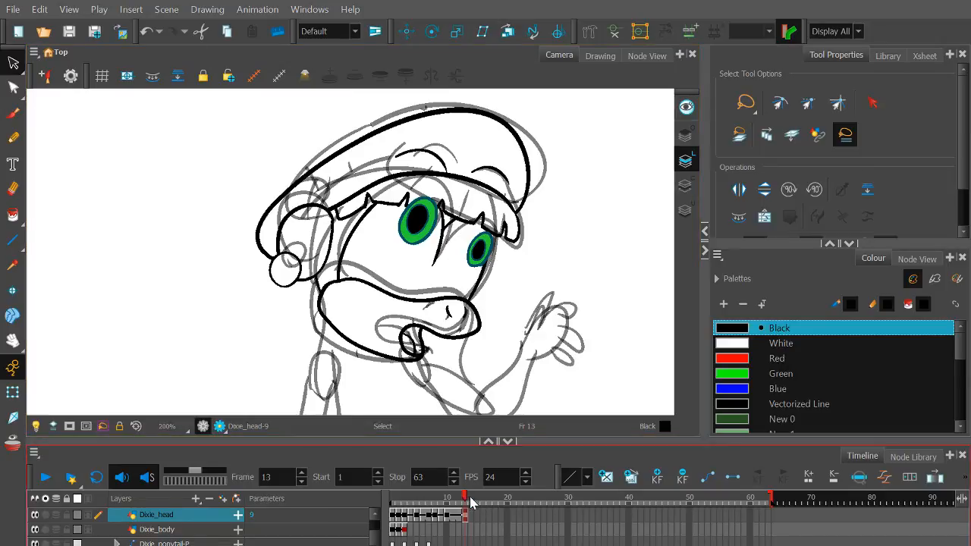
left_click_drag(466, 503, 466, 503)
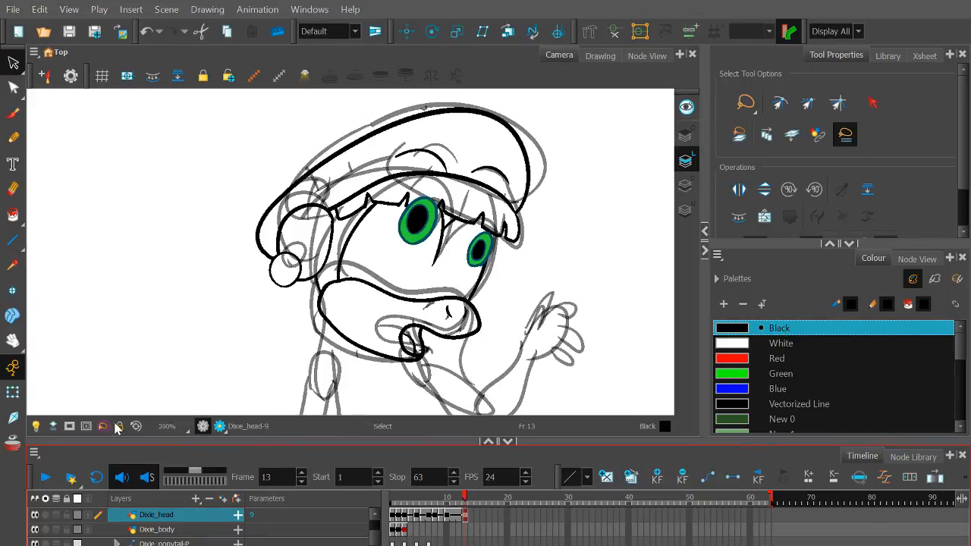
left_click(146, 479)
scroll(407, 361, "up", 1)
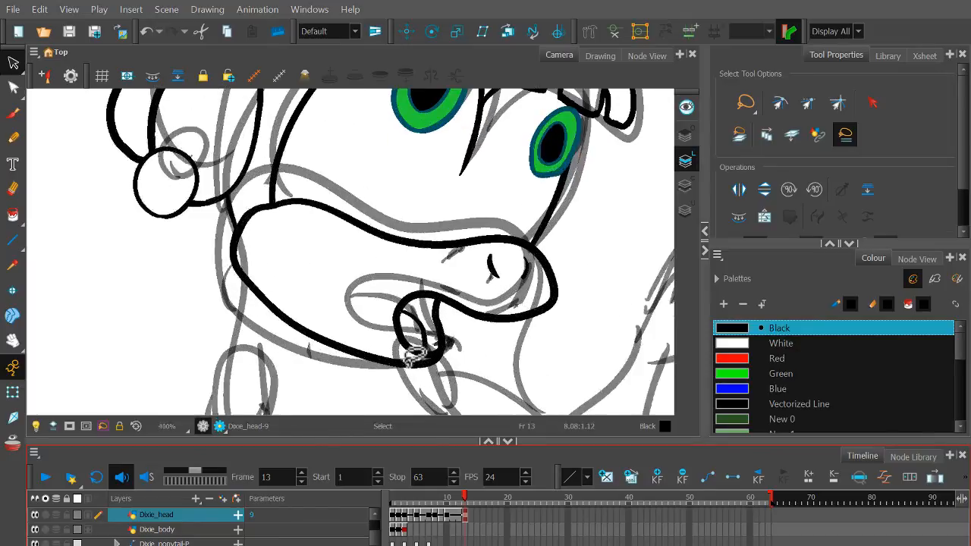
scroll(411, 357, "up", 1)
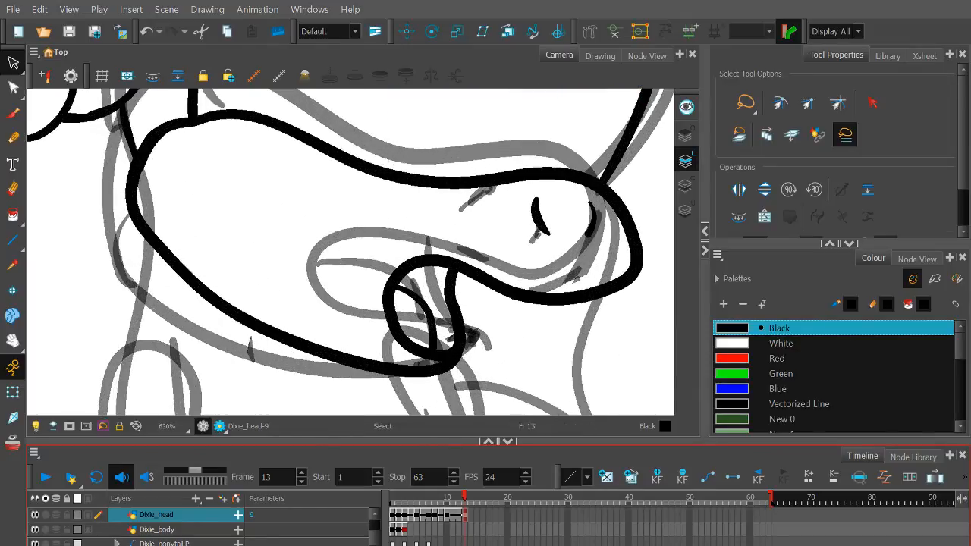
Hide the rough head layer and scrub the timeline up to frame 13 to review Dixie's inked mouth.
left_click(35, 544)
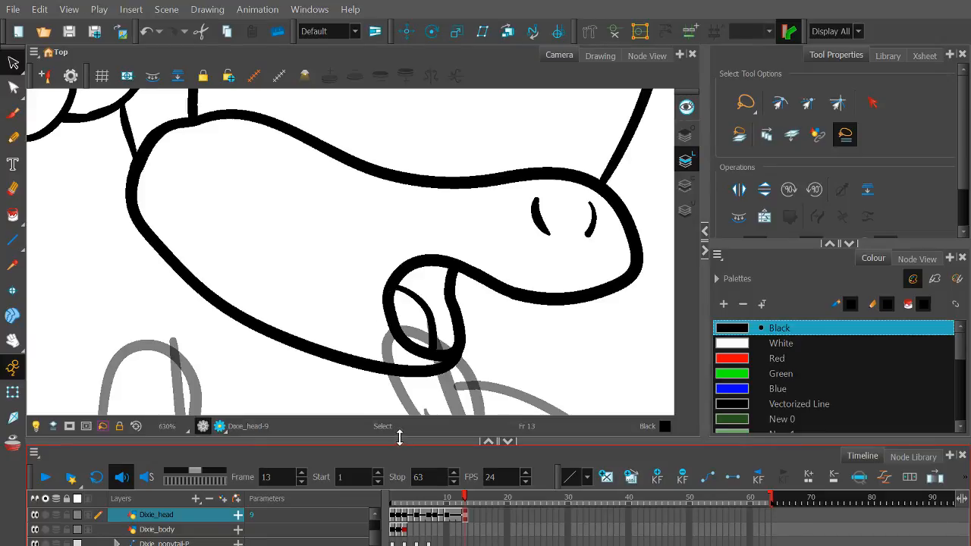
scroll(351, 302, "down", 5)
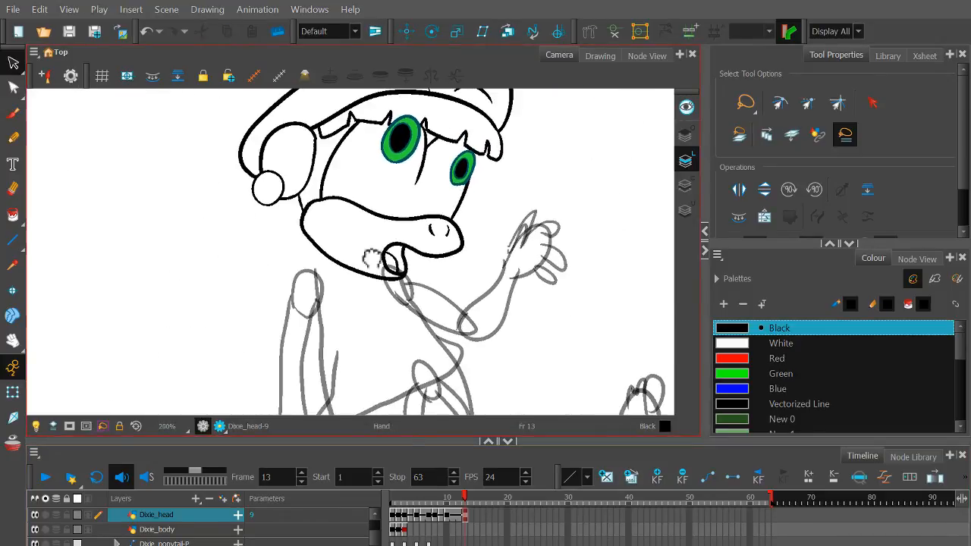
mouse_move(399, 505)
left_mouse_down()
mouse_move(392, 503)
mouse_move(466, 502)
left_mouse_up()
scroll(393, 266, "up", 5)
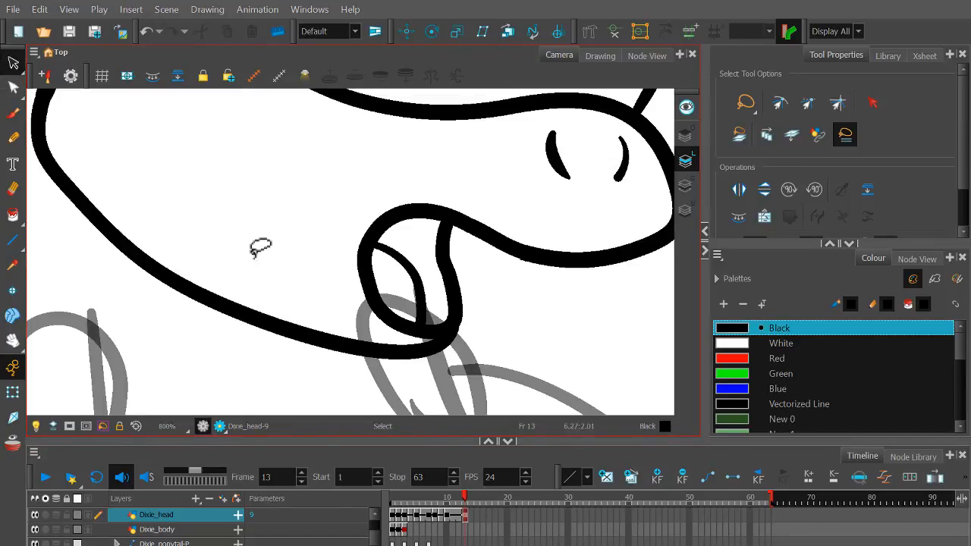
Delete the mouth opening outline and the tongue curve inside it from the frame 13 head drawing.
left_click(370, 273)
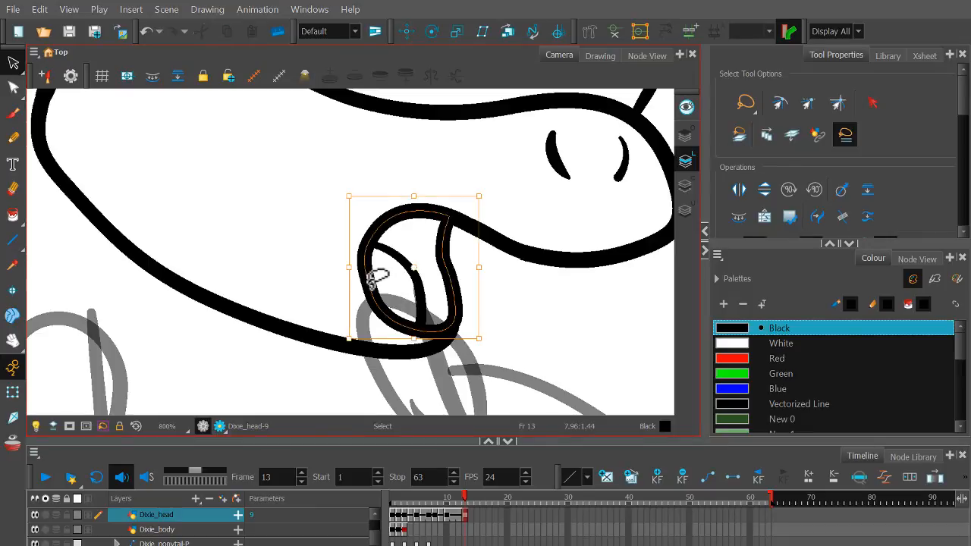
key("Delete")
left_click(421, 281)
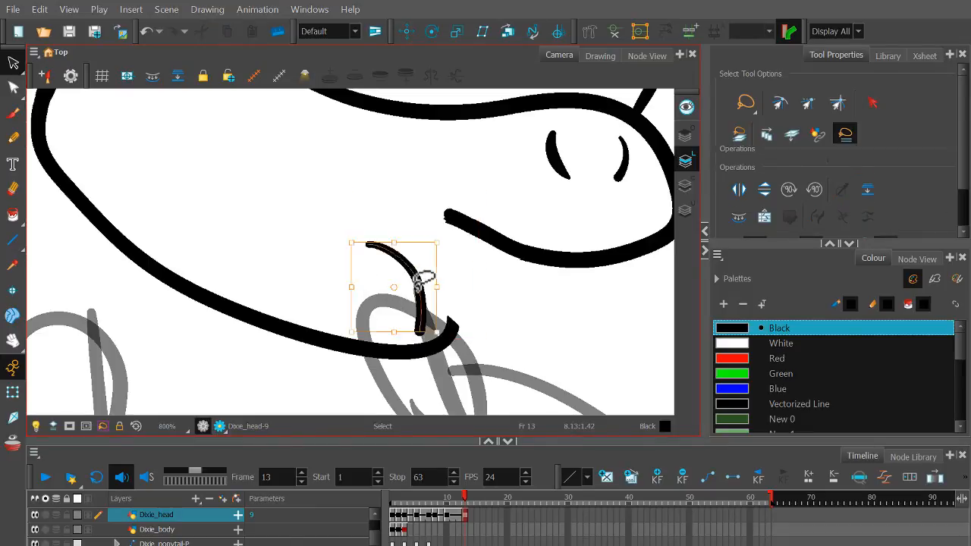
key("Delete")
Turn on the onion skin and reshape the curve of Dixie's lower jaw line with the Contour Editor.
left_click(13, 444)
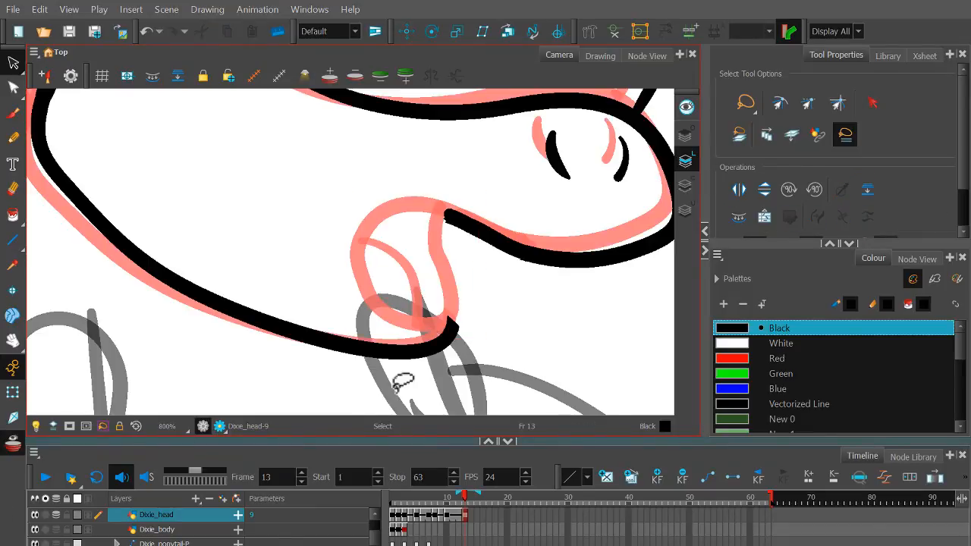
left_click(13, 87)
left_click(174, 277)
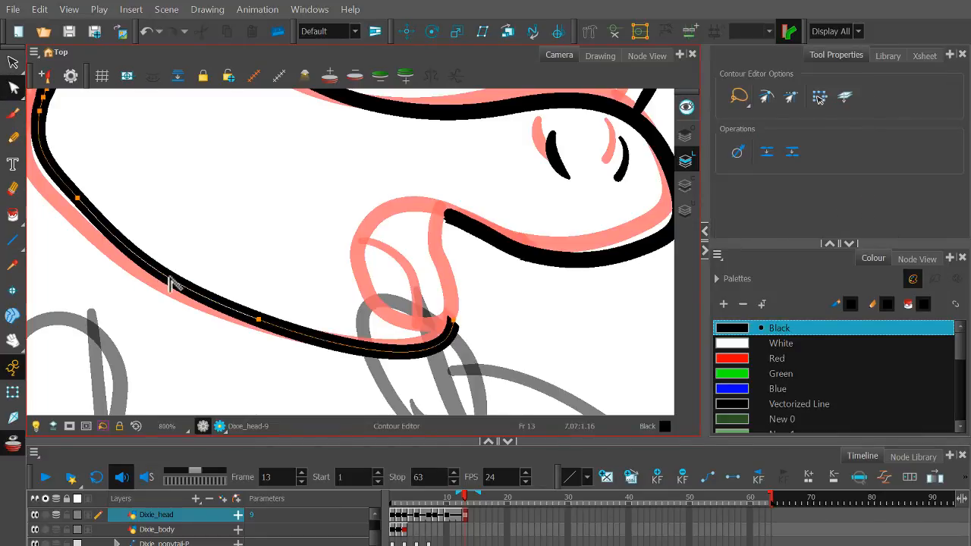
scroll(174, 276, "down", 2)
mouse_move(109, 219)
left_mouse_down()
mouse_move(357, 277)
mouse_move(327, 343)
mouse_move(264, 322)
mouse_move(226, 299)
mouse_move(229, 290)
left_mouse_up()
left_click(190, 282)
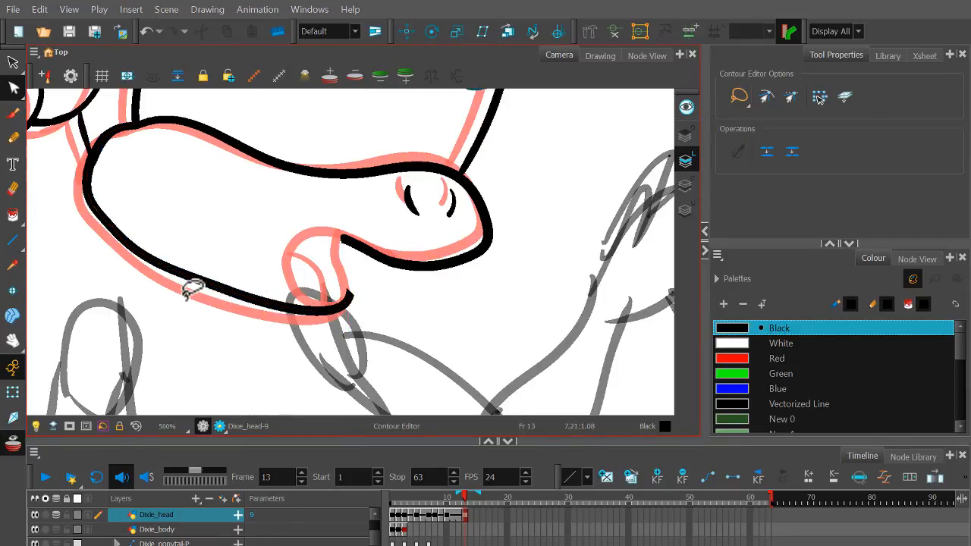
left_click(145, 271)
left_click_drag(145, 269, 145, 268)
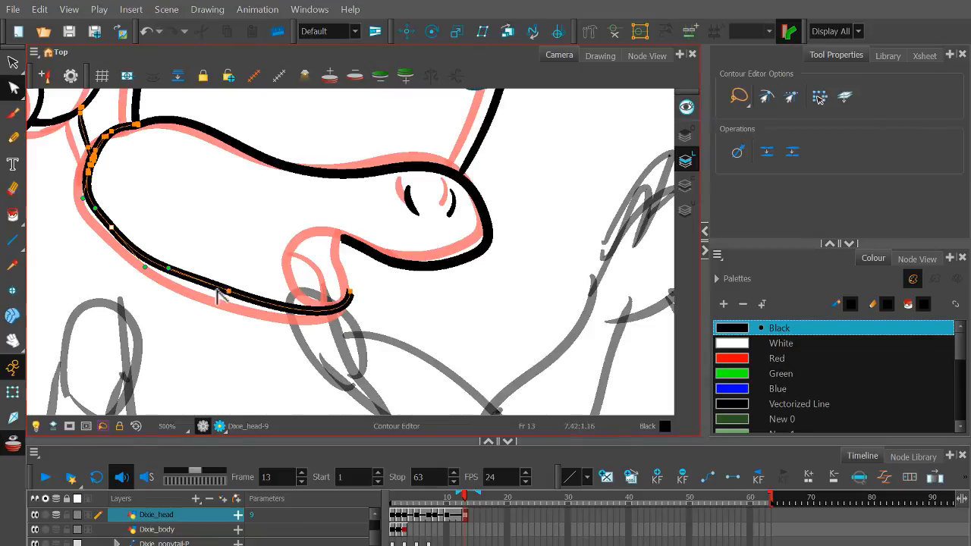
left_click(261, 254)
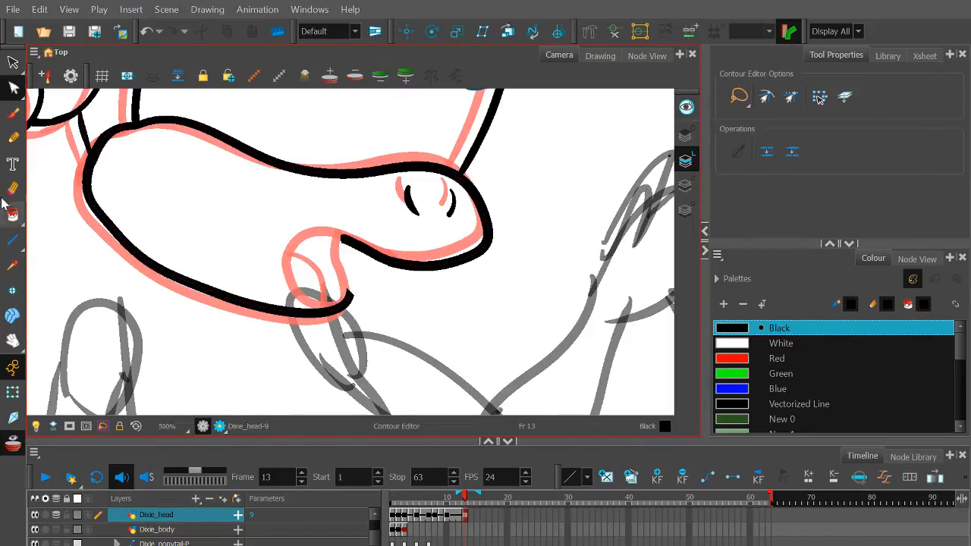
Pencil in a narrower mouth opening joining the jaw to the upper lip, with inner mouth and tongue lines, and turn off the onion skin.
left_click(13, 138)
scroll(389, 270, "up", 2)
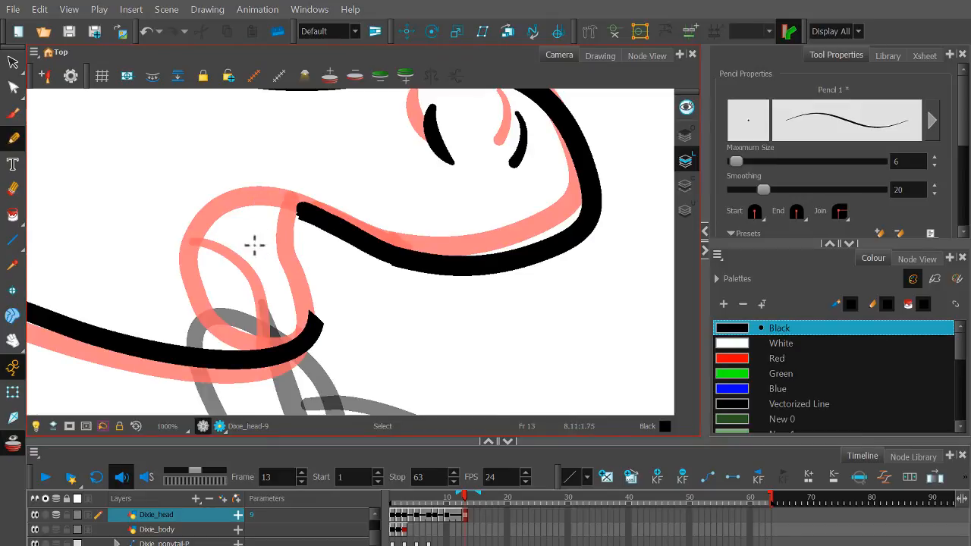
left_click_drag(319, 250, 560, 296)
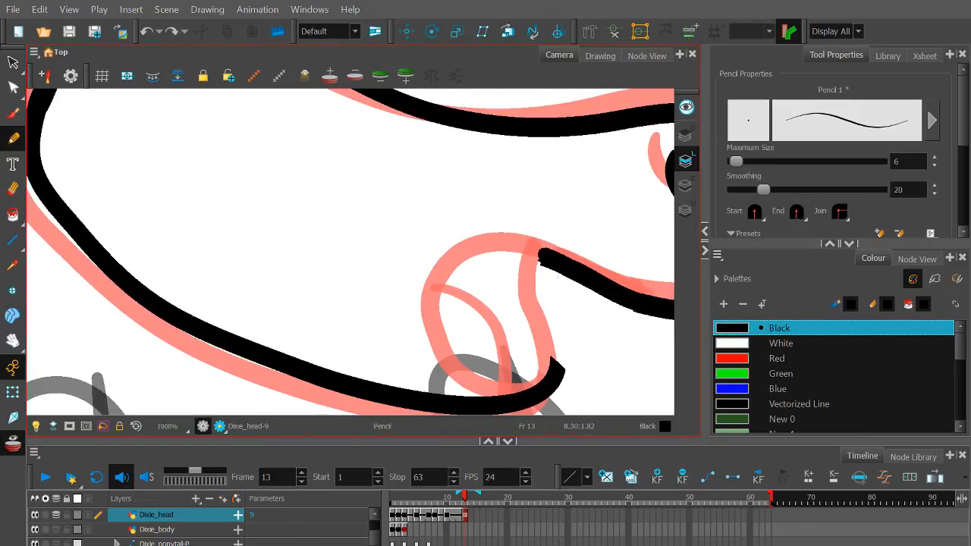
mouse_move(558, 373)
left_mouse_down()
mouse_move(544, 352)
mouse_move(460, 320)
mouse_move(417, 279)
mouse_move(444, 237)
mouse_move(547, 260)
left_mouse_up()
mouse_move(530, 344)
left_mouse_down()
mouse_move(499, 280)
mouse_move(497, 248)
mouse_move(514, 310)
mouse_move(545, 329)
mouse_move(509, 246)
left_mouse_up()
key("ctrl+z")
key("ctrl+z")
mouse_move(432, 260)
left_mouse_down()
mouse_move(506, 340)
mouse_move(457, 288)
mouse_move(474, 319)
left_mouse_up()
key("ctrl+z")
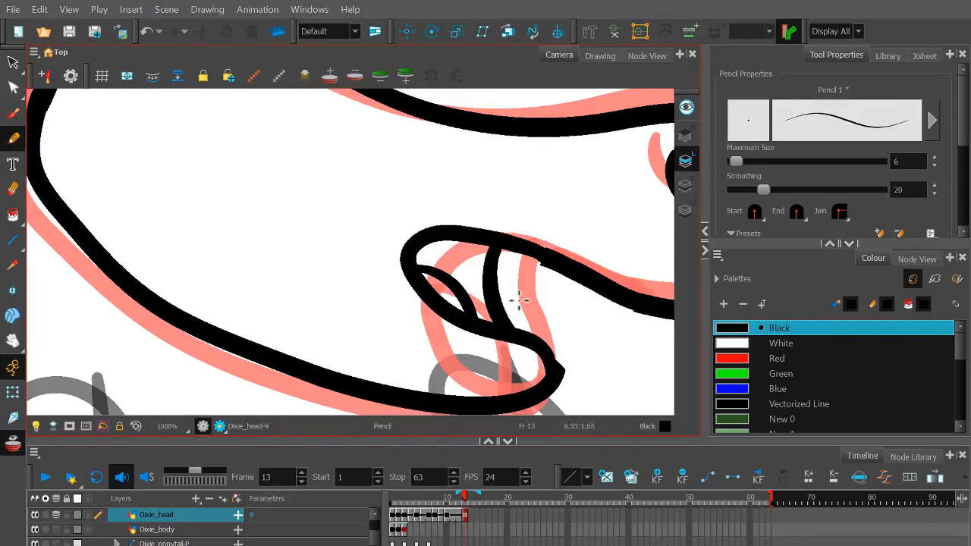
scroll(520, 299, "down", 3)
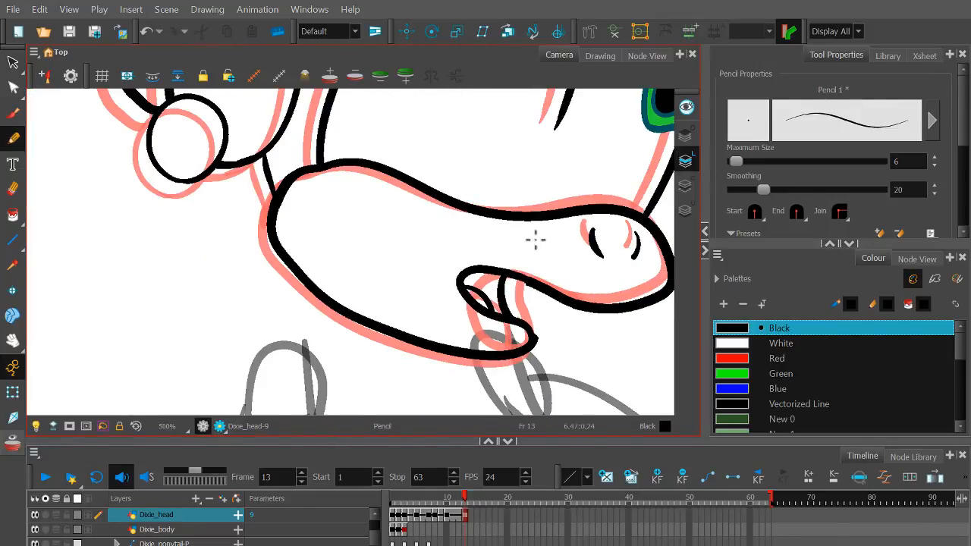
scroll(472, 299, "down", 3)
left_click_drag(389, 358, 309, 364)
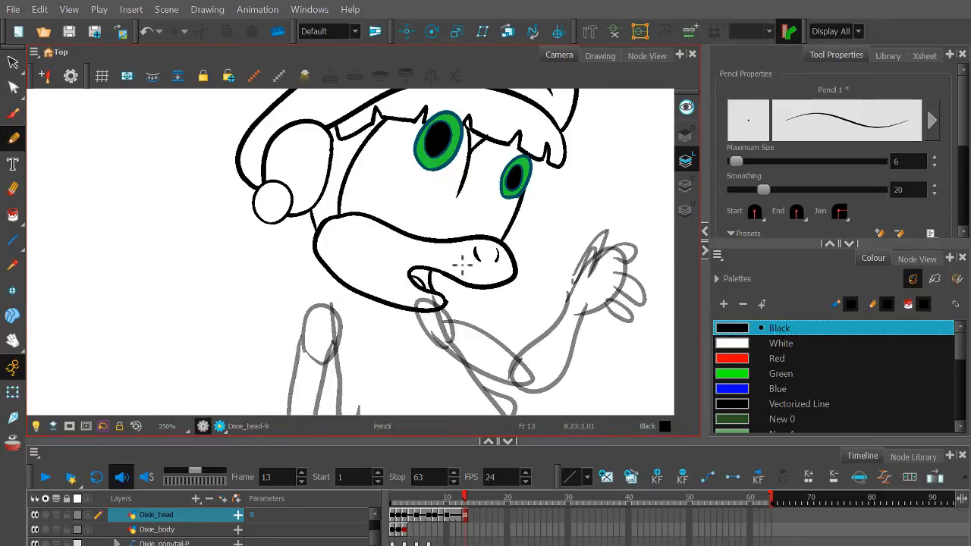
Preview Dixie's frame 13 head drawing in Render View and return to the normal drawing view.
left_click(219, 427)
scroll(396, 324, "down", 3)
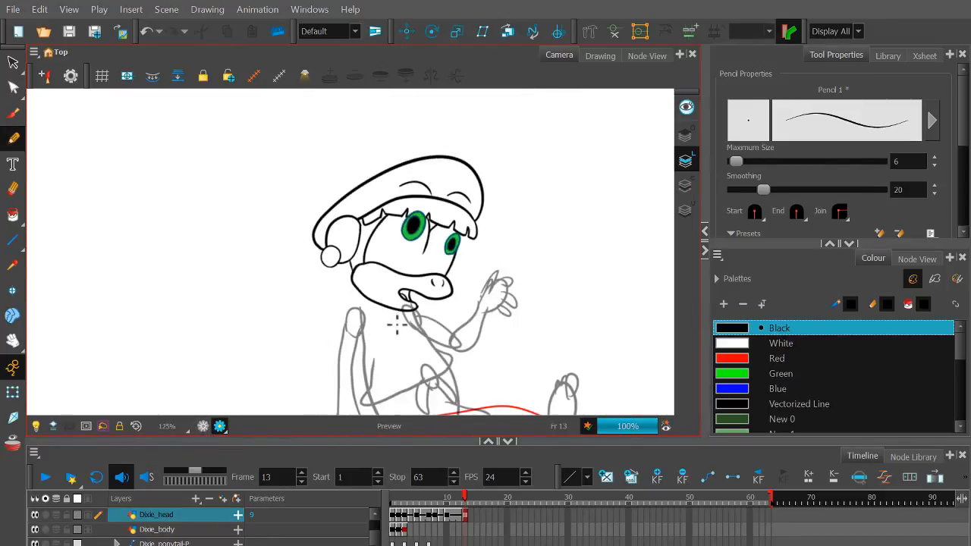
left_click(202, 428)
scroll(370, 300, "up", 6)
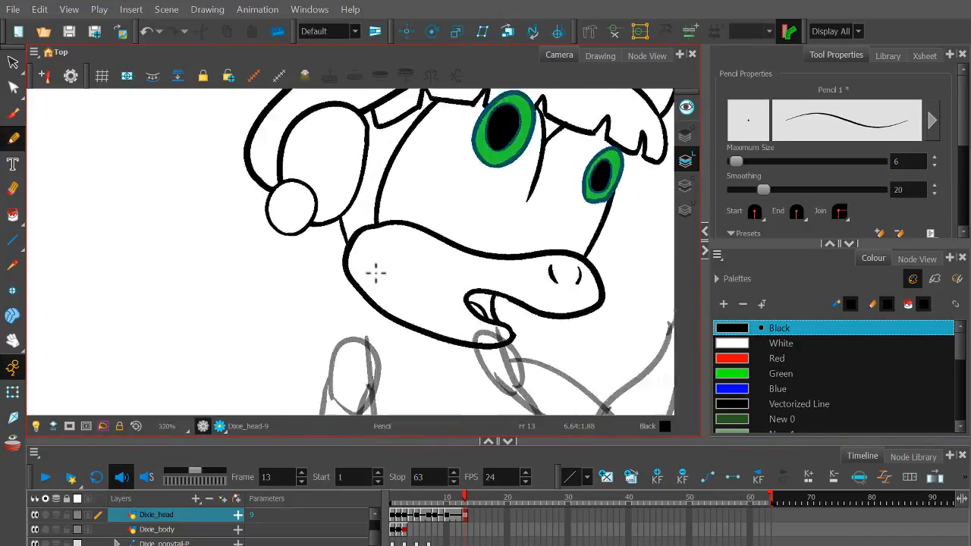
scroll(342, 277, "down", 2)
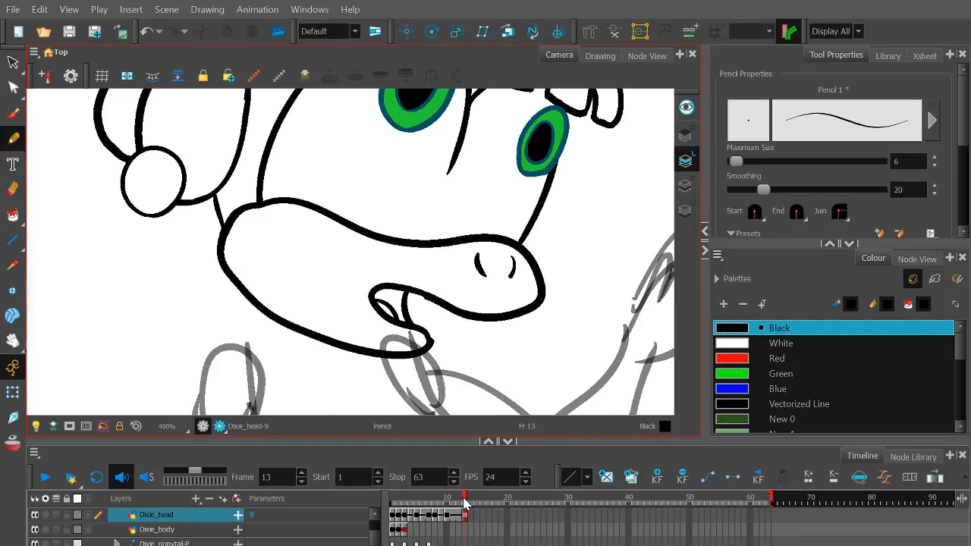
Make the rough head layer visible again and return to frame 13 to see it beneath the ink.
mouse_move(462, 503)
left_mouse_down()
mouse_move(470, 503)
mouse_move(449, 503)
mouse_move(470, 503)
left_mouse_up()
scroll(470, 524, "down", 5)
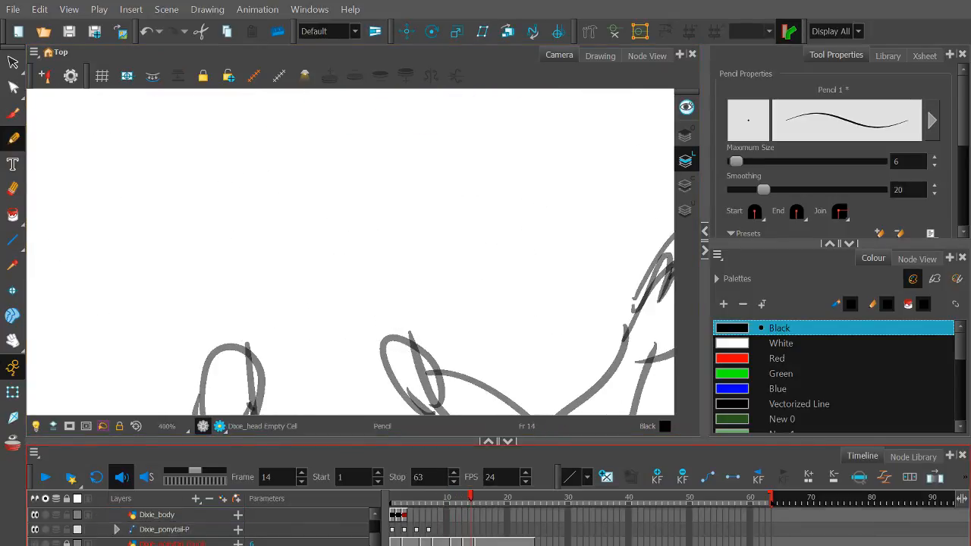
left_click(35, 516)
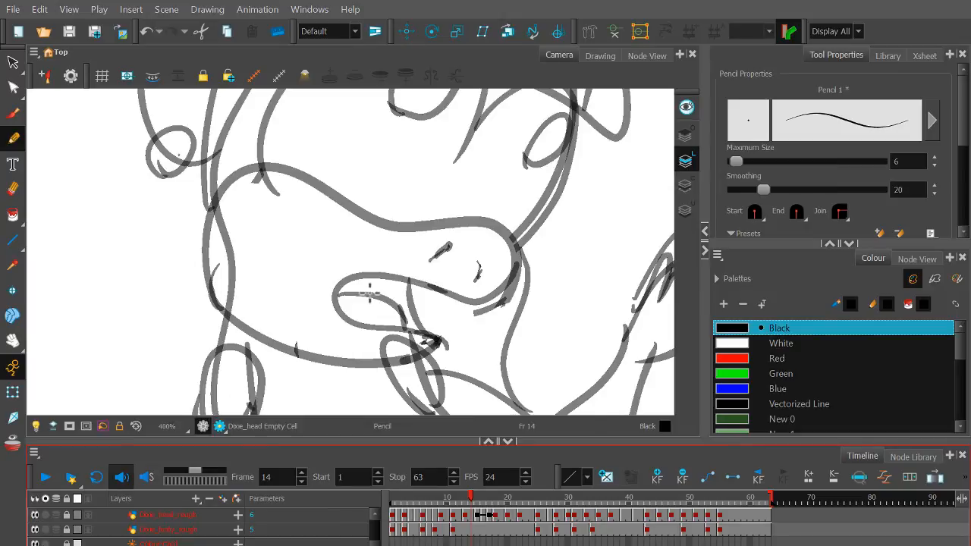
scroll(375, 292, "down", 2)
key("space")
left_click_drag(412, 323, 429, 386)
left_click_drag(474, 501, 466, 502)
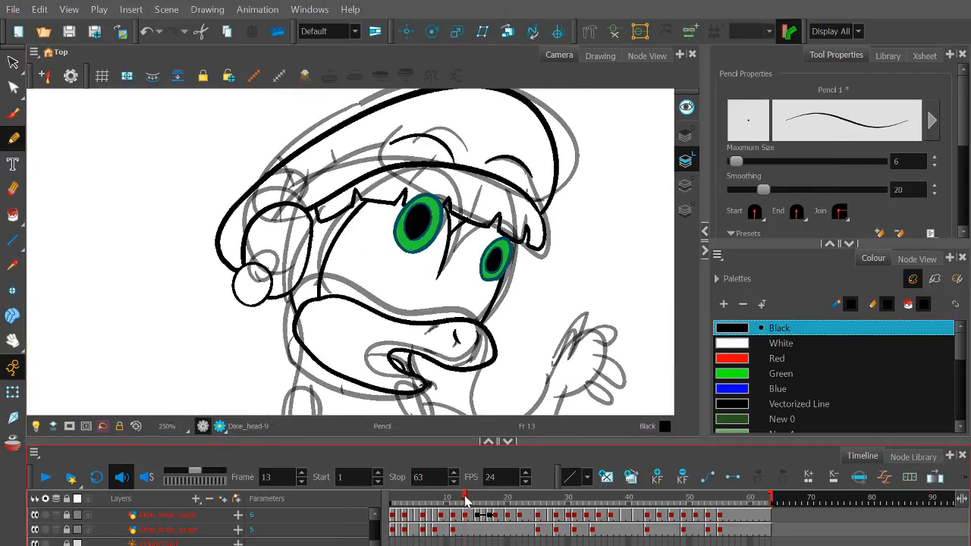
Scrub the timeline around frames 11 to 13 to compare the inked head poses with the rough sketch.
scroll(436, 278, "down", 2)
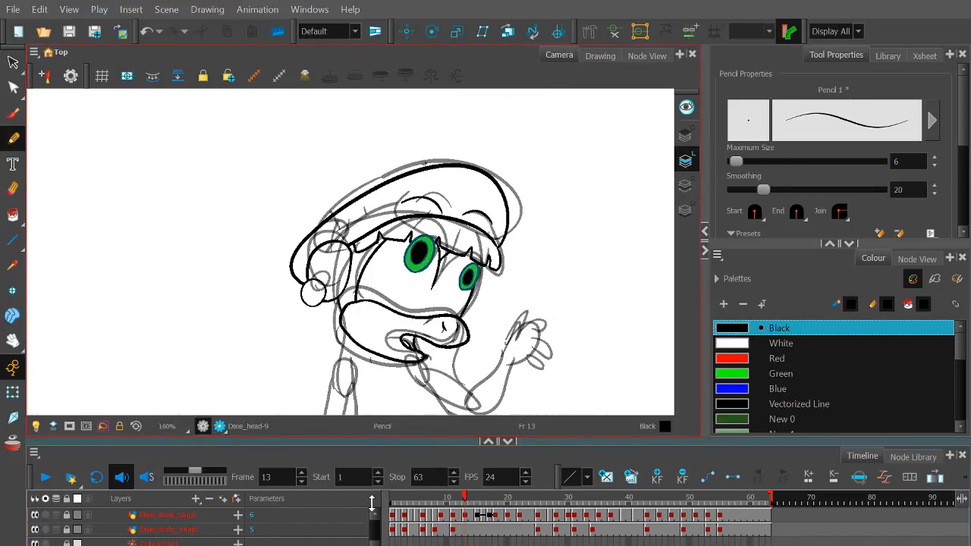
left_click(121, 477)
left_click(146, 477)
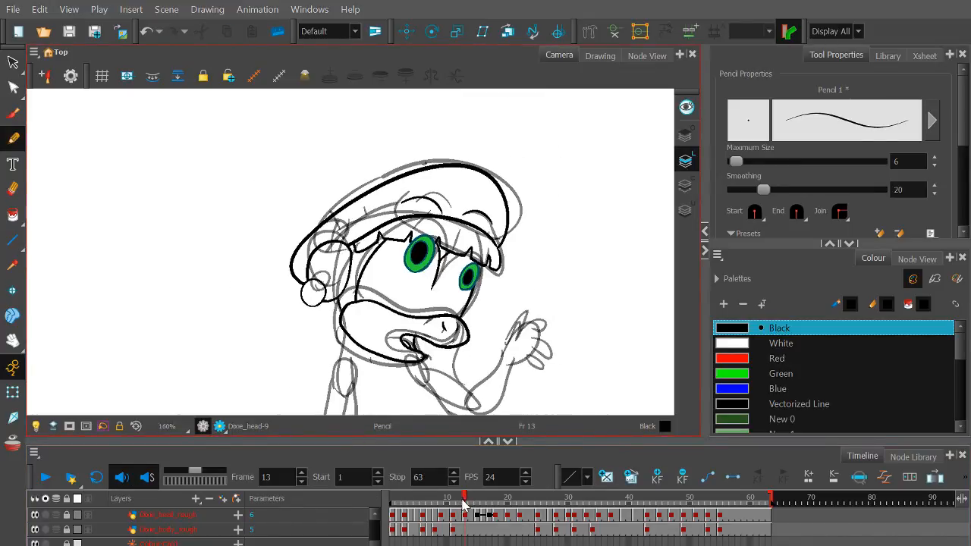
left_click_drag(464, 505, 497, 502)
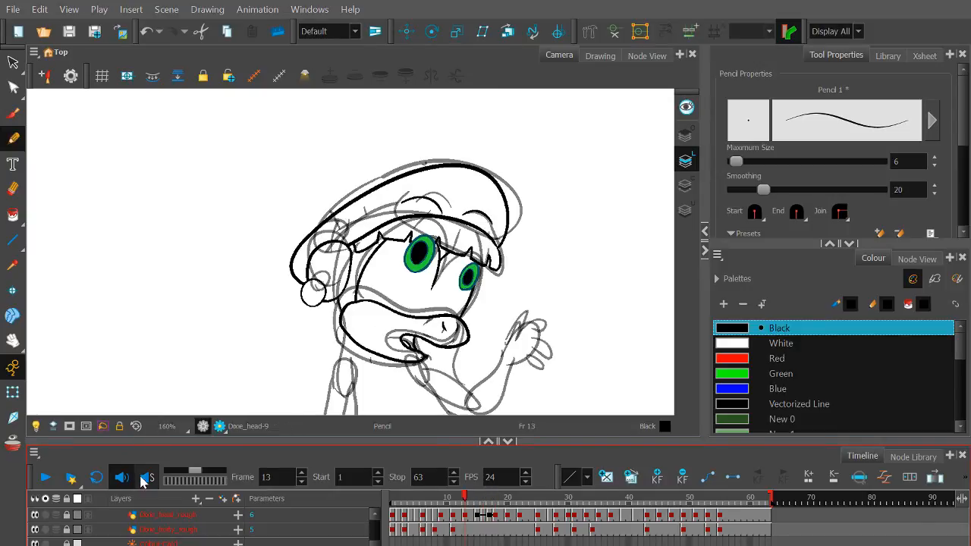
mouse_move(459, 505)
left_mouse_down()
mouse_move(471, 503)
mouse_move(453, 503)
left_mouse_up()
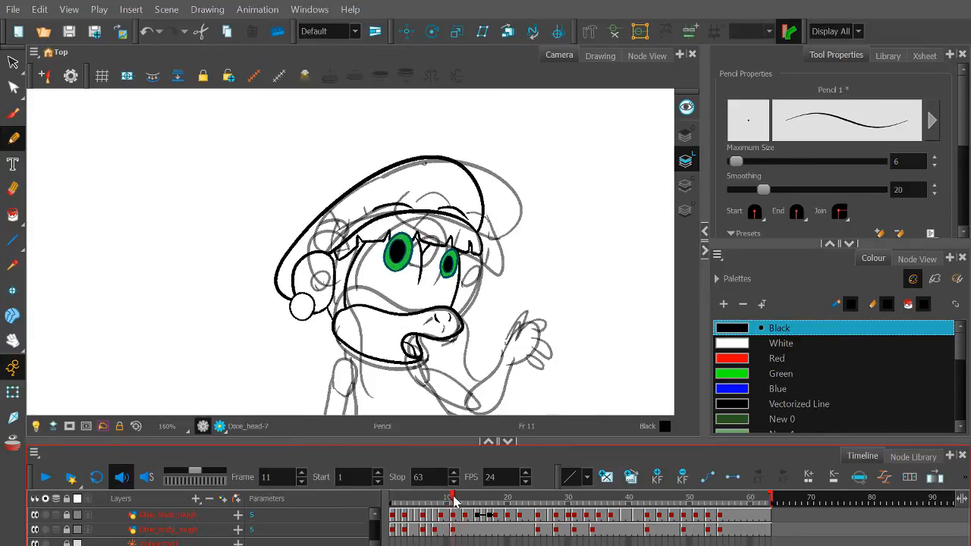
Move Dixie's back eye and front eye up against the bangs at frame 13 with the Transform tool.
scroll(277, 535, "down", 5)
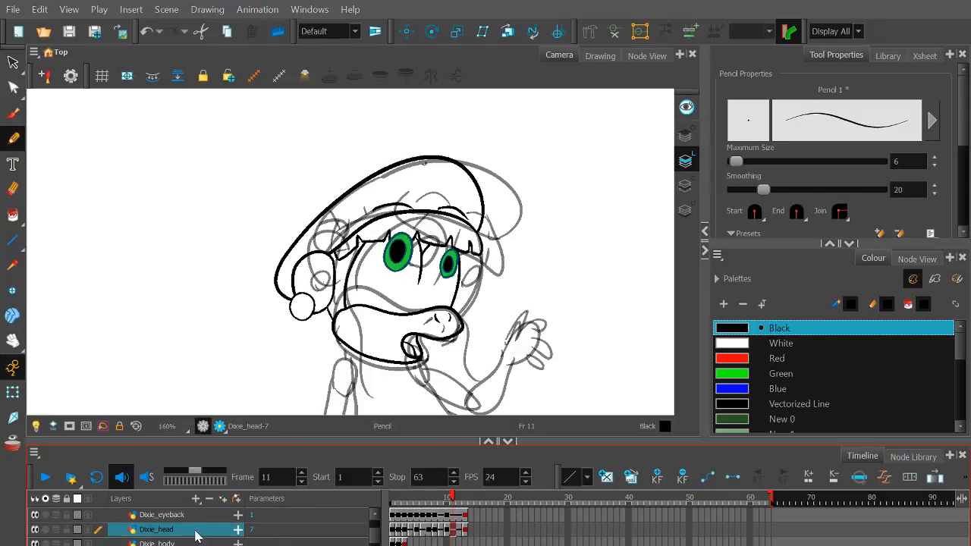
left_click(447, 543)
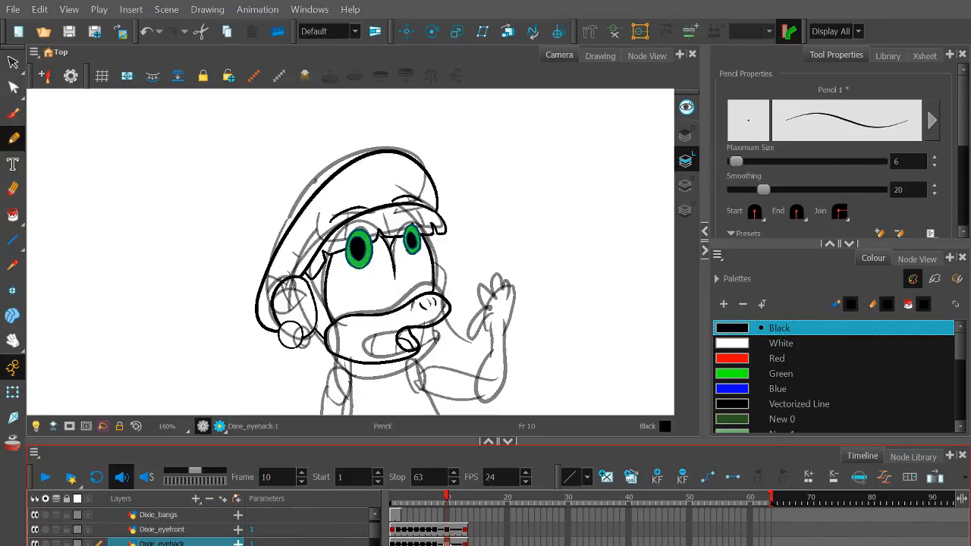
left_click(12, 393)
scroll(383, 267, "up", 2)
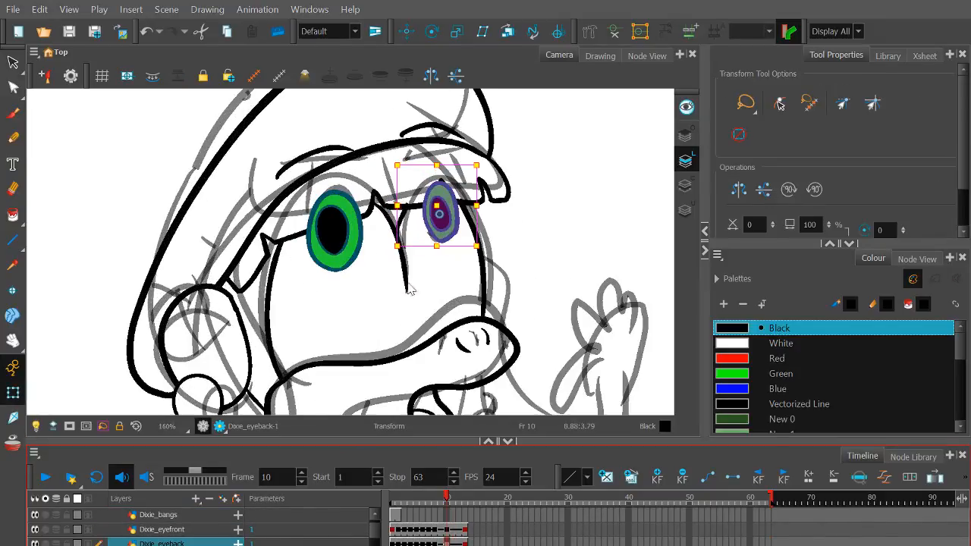
left_click_drag(448, 503, 454, 503)
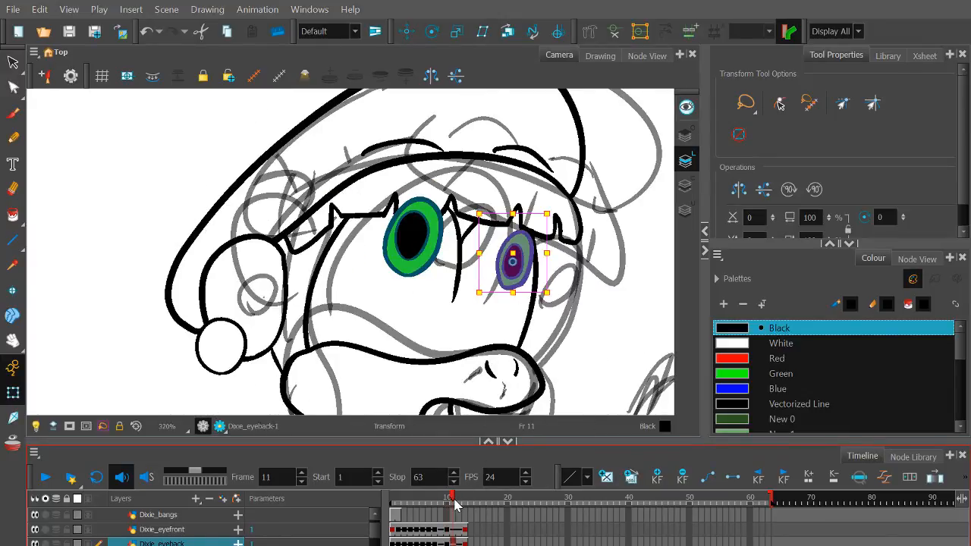
left_click_drag(456, 503, 469, 505)
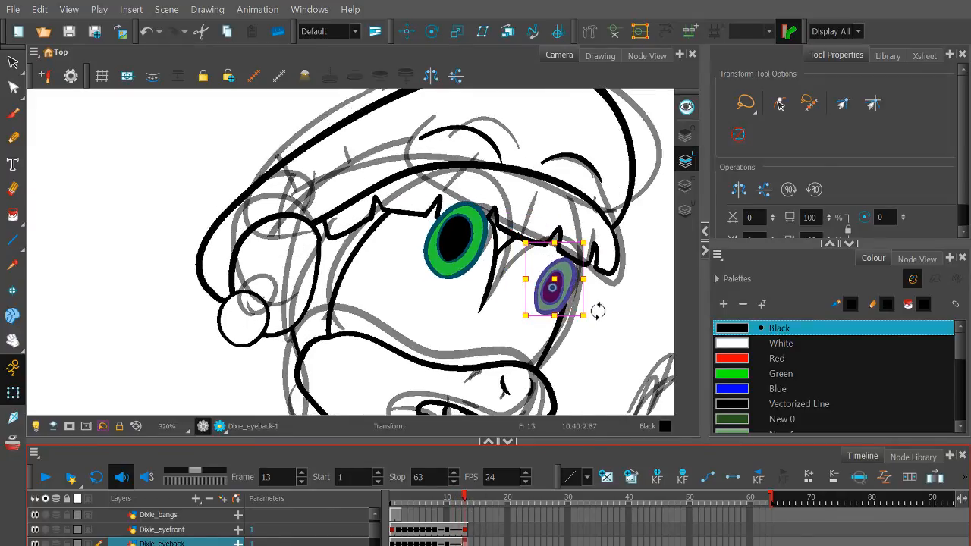
mouse_move(566, 306)
left_mouse_down()
mouse_move(545, 304)
mouse_move(535, 280)
mouse_move(554, 281)
left_mouse_up()
left_click(469, 275)
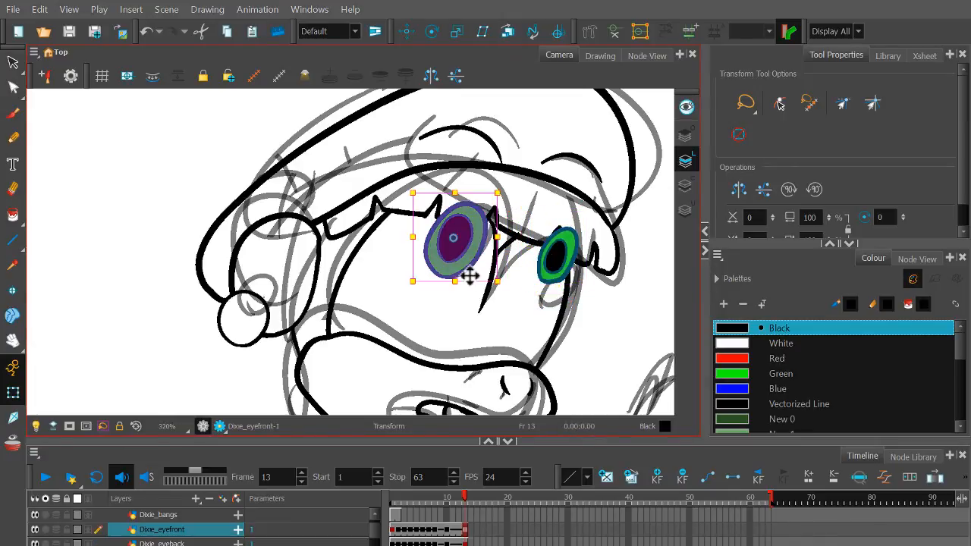
left_click_drag(469, 275, 476, 259)
left_click(591, 325)
Scrub between frames 11 and 13 to examine both eyes' placement against the bangs and the rough sketch.
left_click_drag(453, 503, 454, 505)
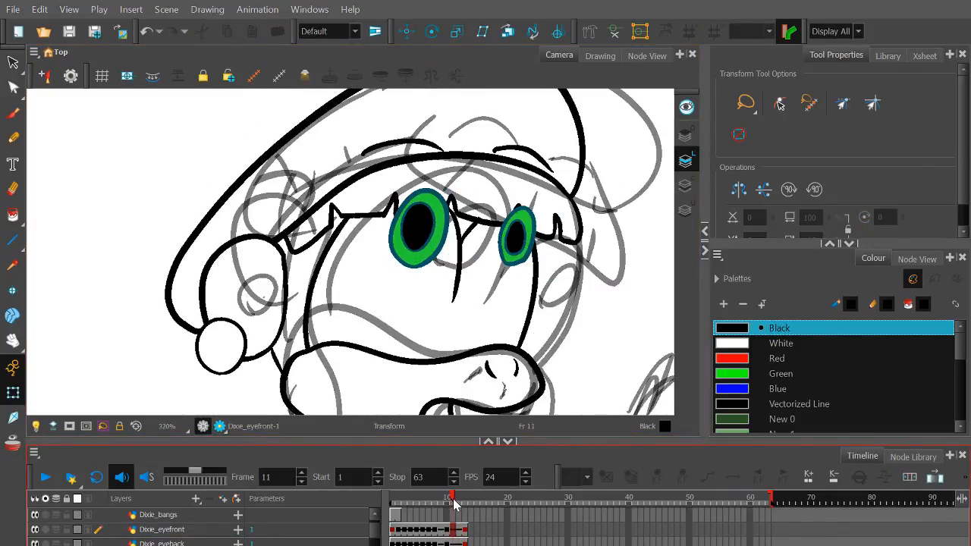
scroll(473, 332, "down", 2)
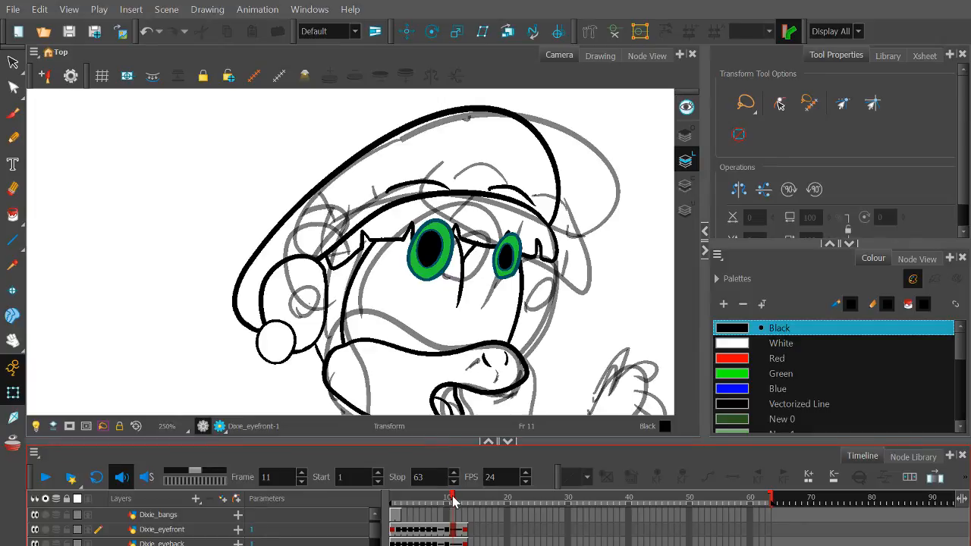
left_click_drag(453, 503, 470, 504)
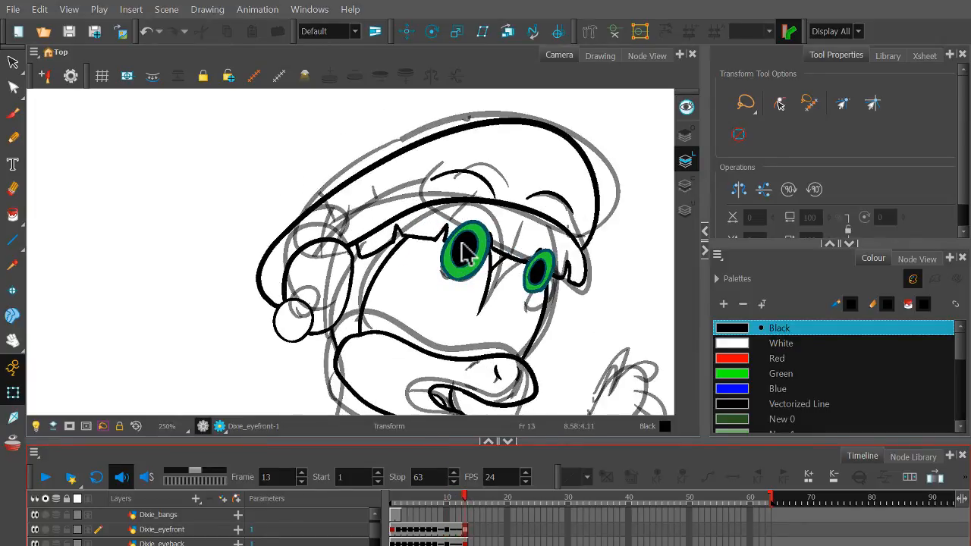
scroll(466, 246, "up", 2)
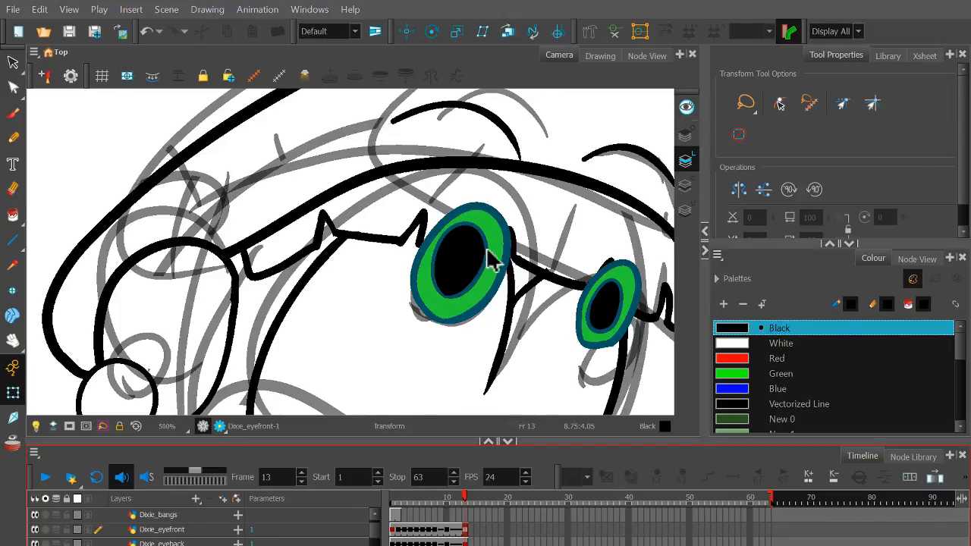
left_click(454, 501)
mouse_move(456, 504)
left_mouse_down()
mouse_move(448, 502)
mouse_move(465, 501)
left_mouse_up()
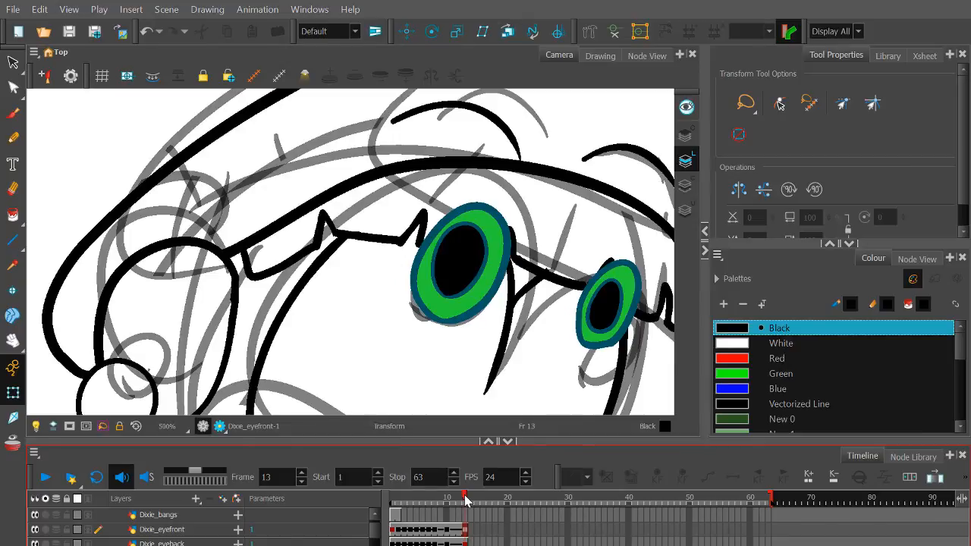
scroll(513, 302, "down", 1)
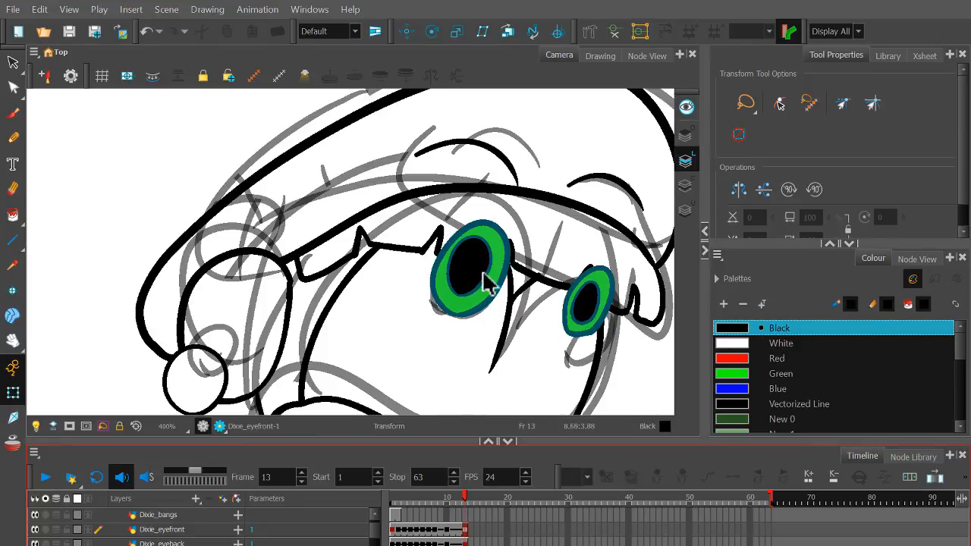
scroll(501, 287, "down", 1)
scroll(501, 287, "down", 1)
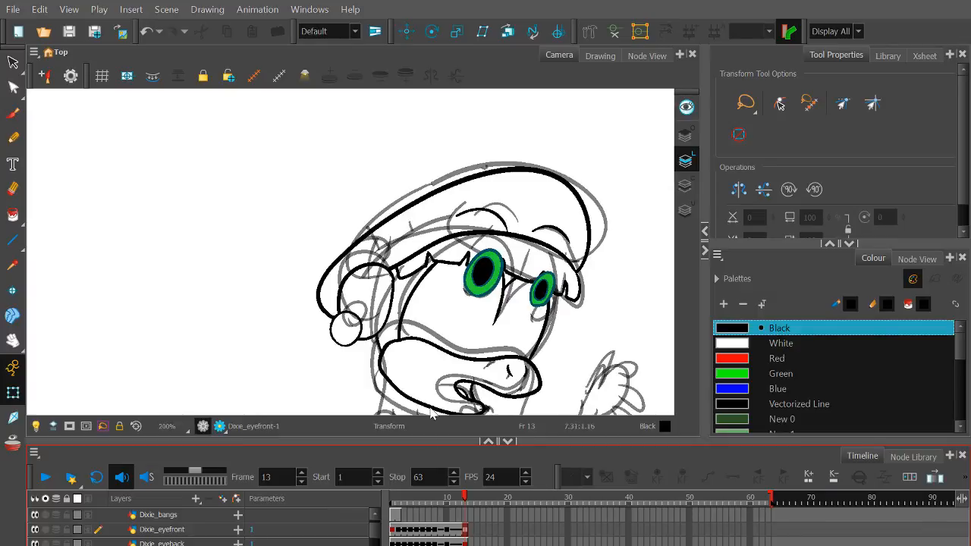
scroll(522, 298, "up", 4)
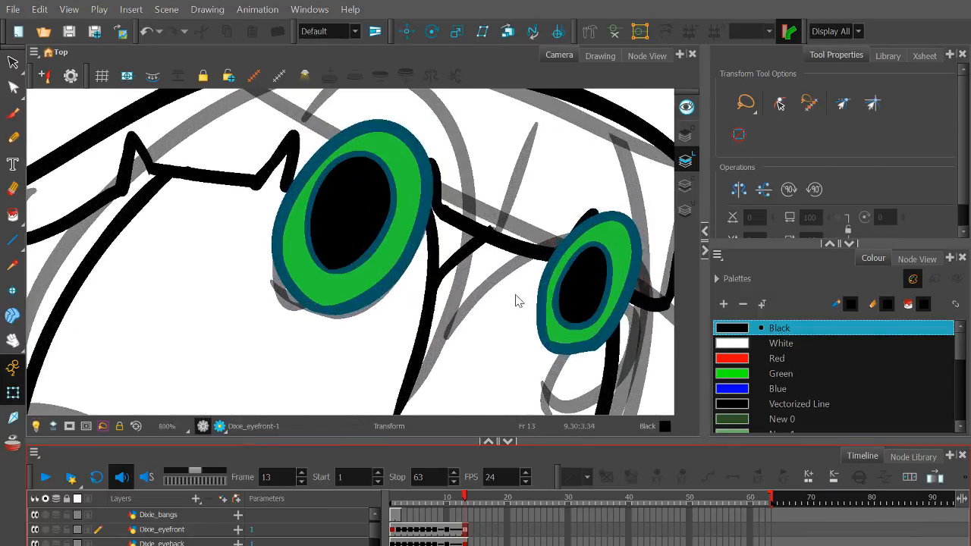
mouse_move(464, 501)
left_mouse_down()
mouse_move(448, 502)
mouse_move(466, 503)
left_mouse_up()
scroll(526, 270, "down", 4)
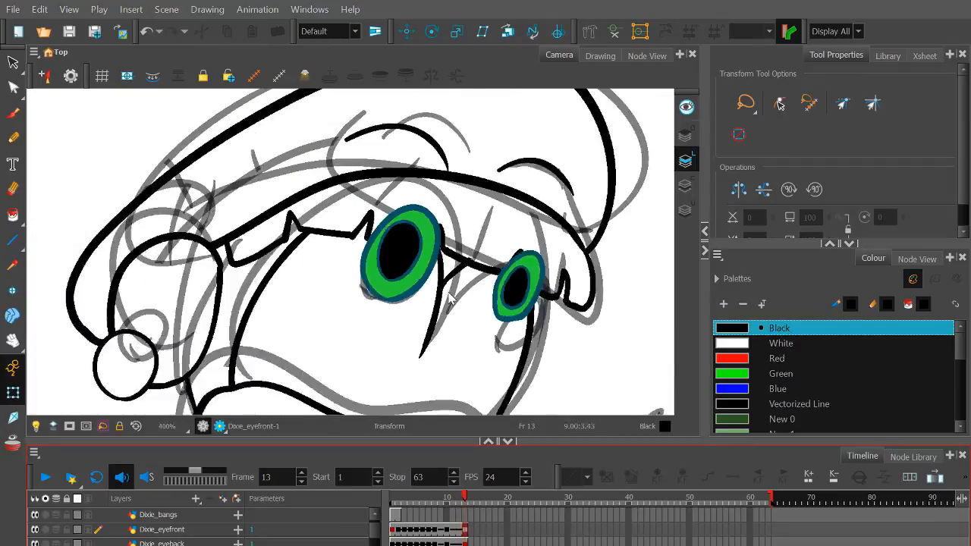
left_click_drag(528, 269, 542, 257)
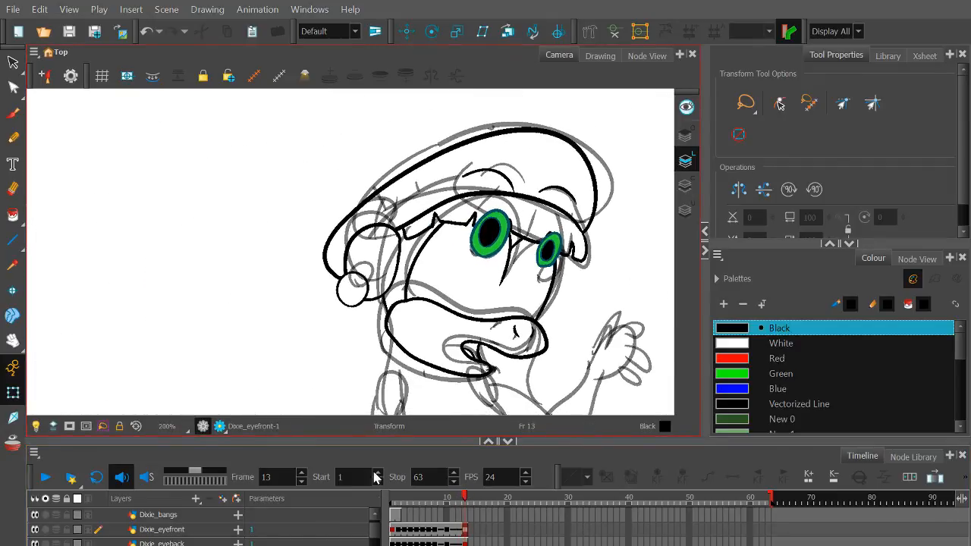
mouse_move(465, 502)
left_mouse_down()
mouse_move(448, 502)
mouse_move(464, 501)
left_mouse_up()
Lower the back eye and the front eye at frame 13 so they sit just beneath the bangs.
scroll(571, 288, "up", 3)
left_click(531, 227)
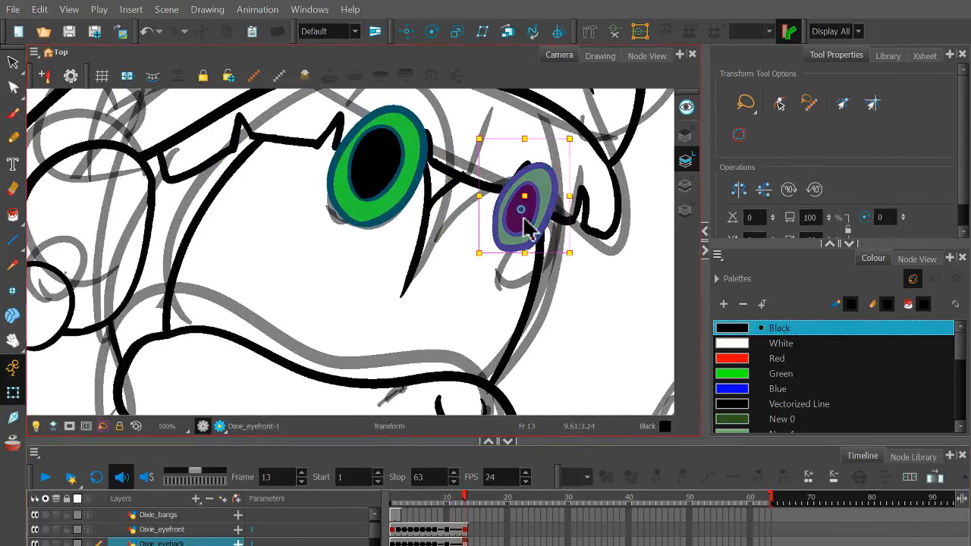
left_click_drag(531, 246, 521, 286)
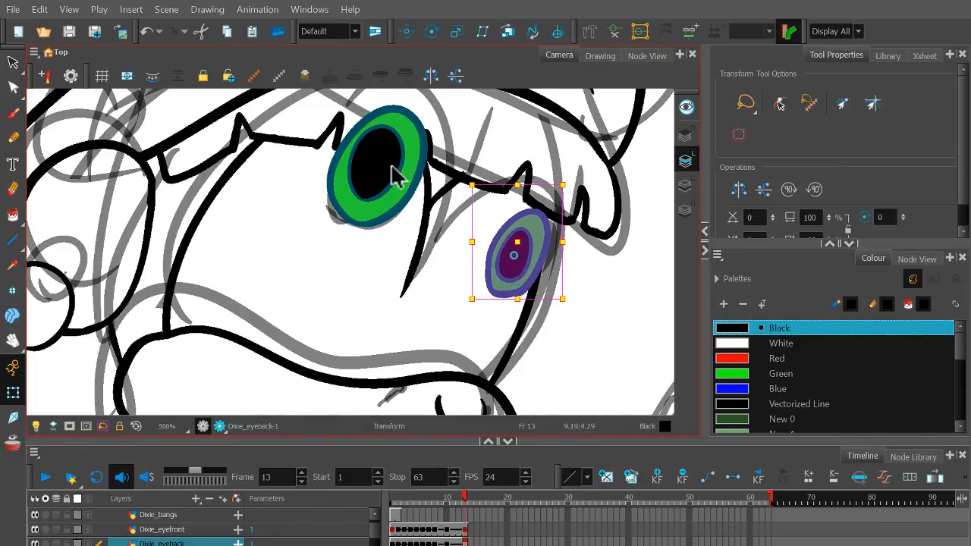
left_click(399, 199)
left_click_drag(400, 199, 392, 250)
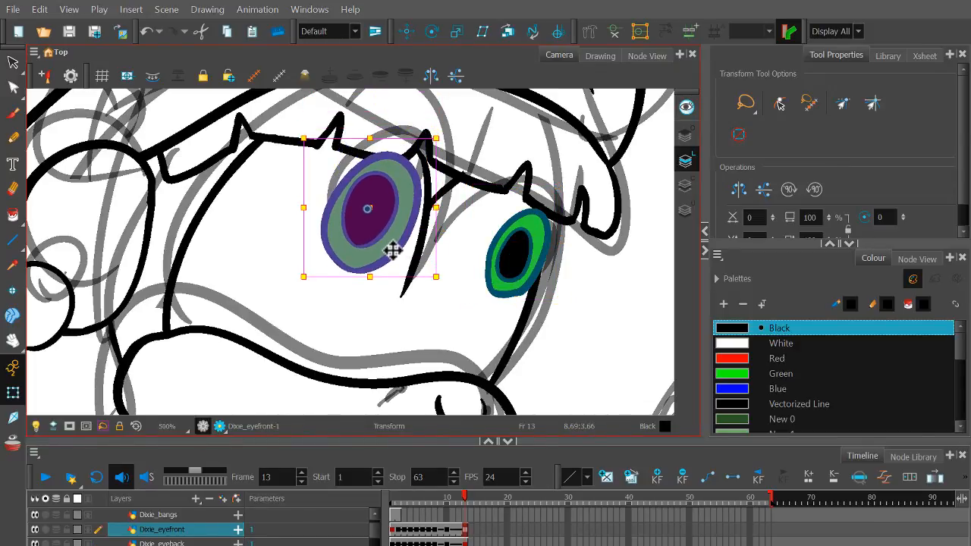
left_click(562, 303)
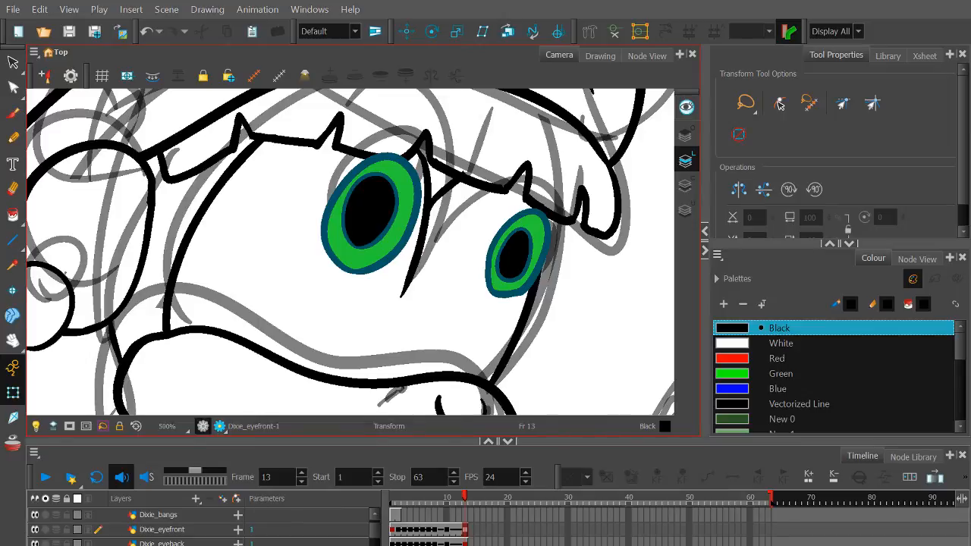
Toggle the two eye layers off and on to check them, and nudge the front eye slightly at frame 13.
left_click(34, 529)
left_click(35, 544)
left_click(35, 543)
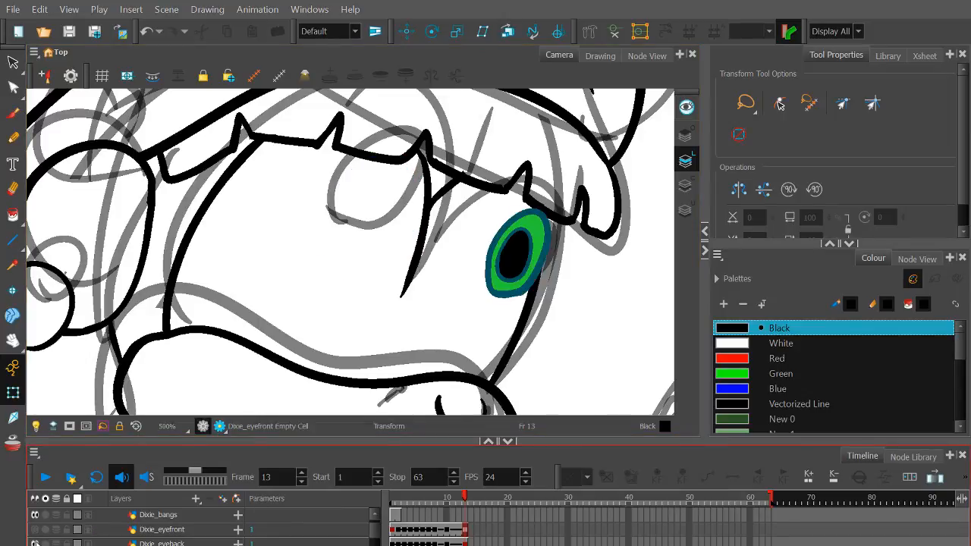
left_click(34, 529)
left_click(392, 232)
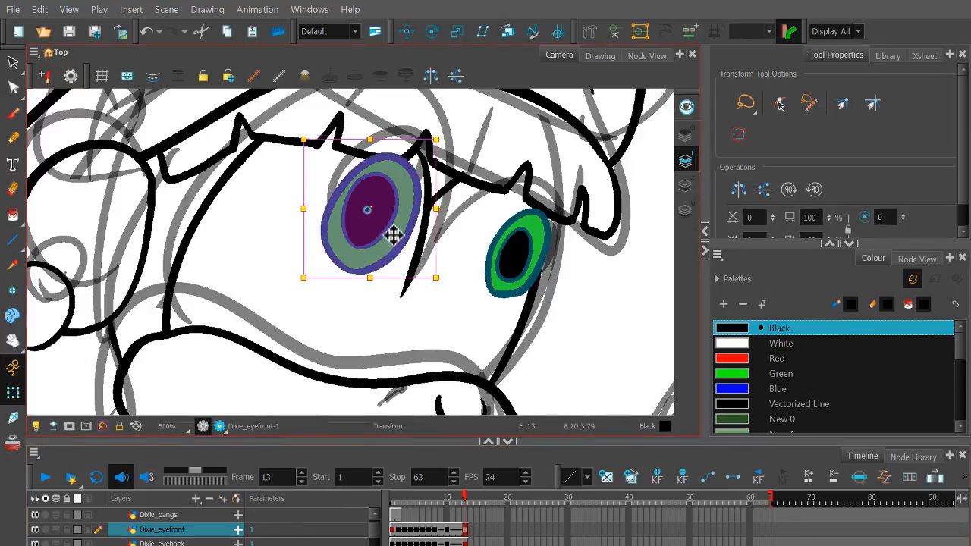
mouse_move(392, 232)
left_mouse_down()
mouse_move(399, 217)
mouse_move(394, 237)
left_mouse_up()
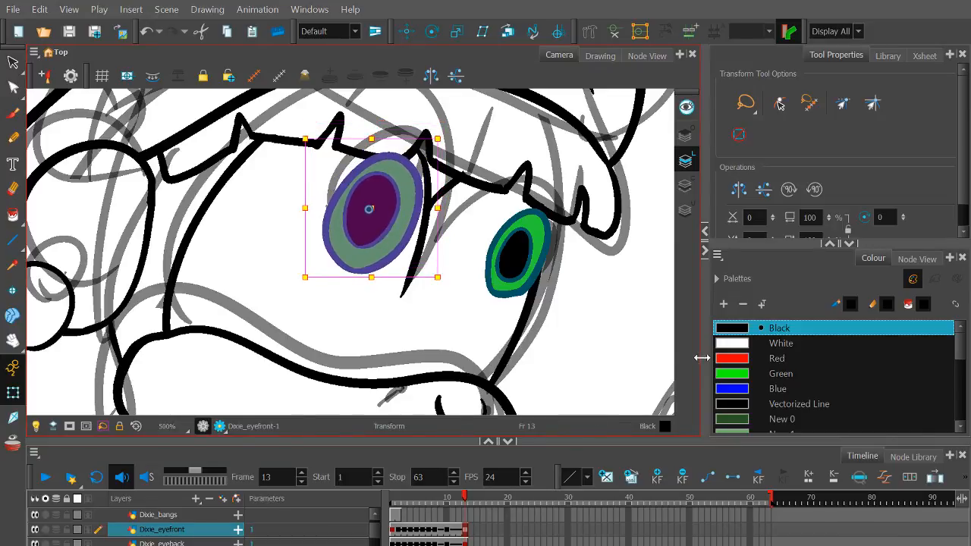
Go to frame 1 and expand the Dixie_ponytail-P peg to work on its ponytail drawing layer.
scroll(628, 341, "down", 3)
left_click_drag(625, 342, 543, 286)
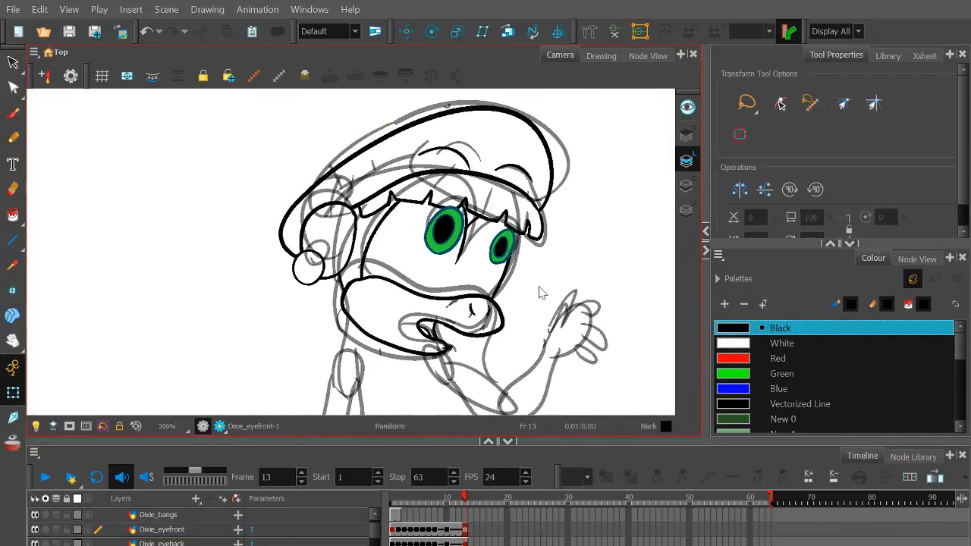
left_click(396, 498)
scroll(205, 529, "down", 1)
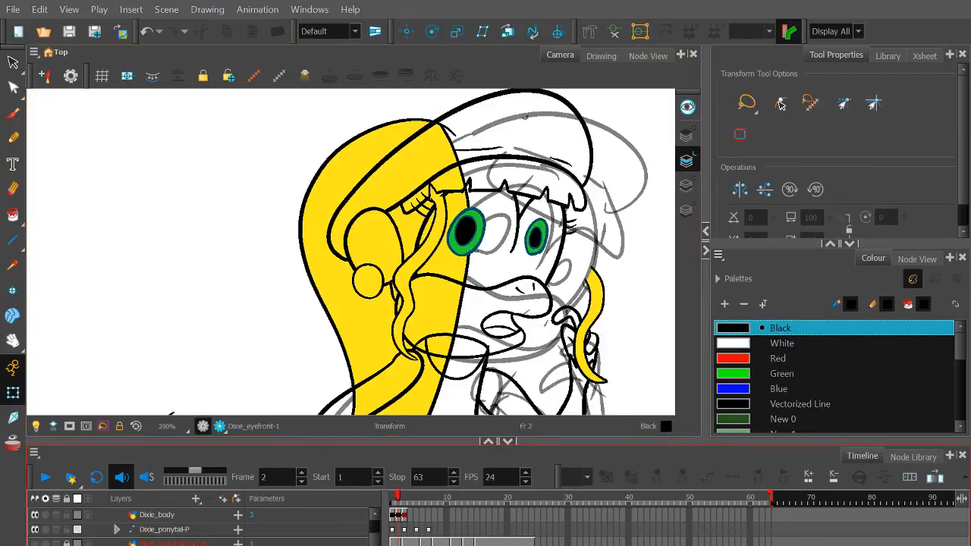
left_click(393, 530)
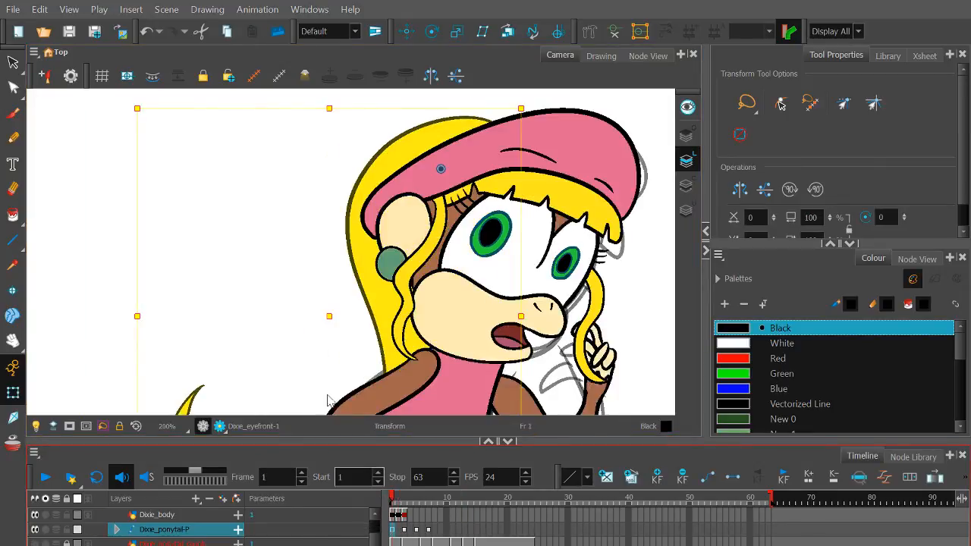
left_click(116, 530)
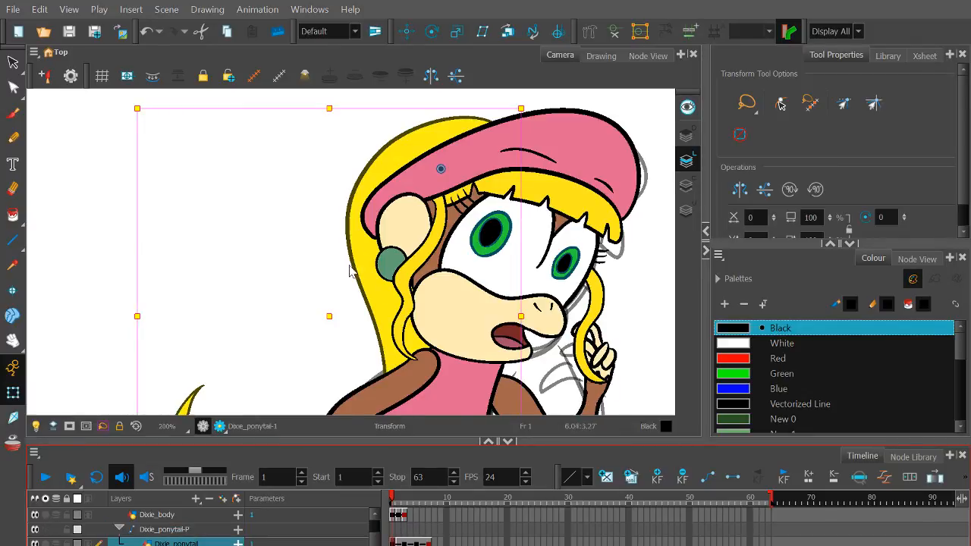
Scrub the ponytail from frame 1 to frame 10 and turn on Dixie's rough ponytail layer.
scroll(349, 265, "down", 2)
left_click_drag(349, 265, 378, 195)
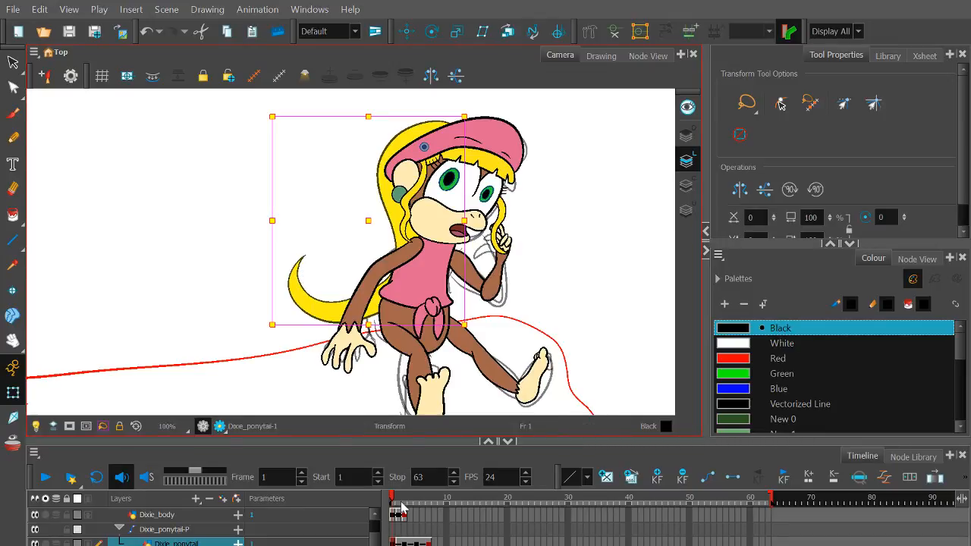
left_click_drag(393, 500, 429, 502)
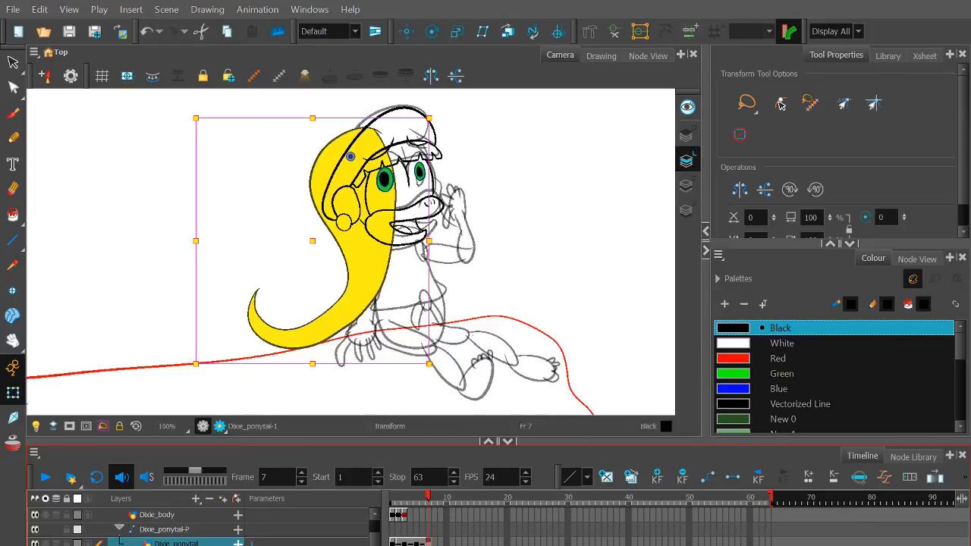
scroll(144, 539, "down", 5)
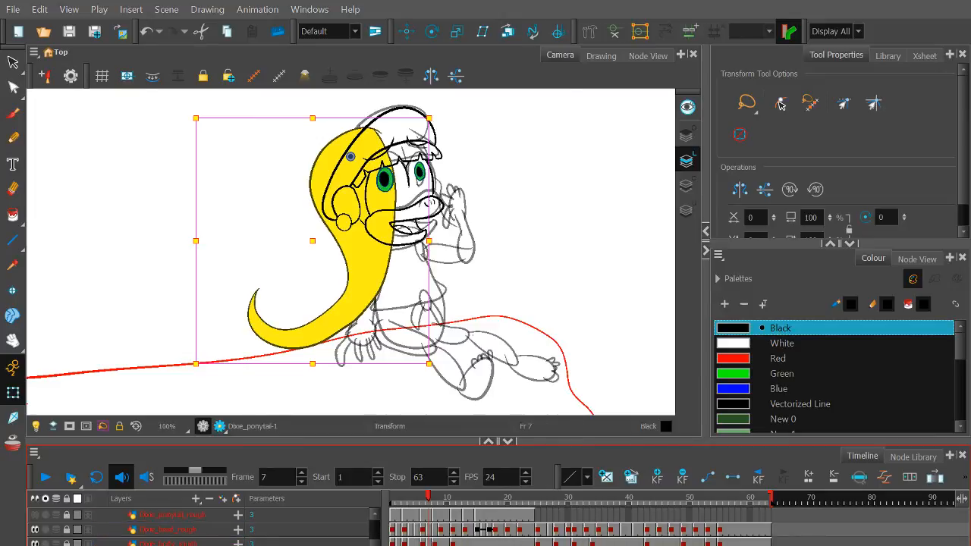
left_click(436, 499)
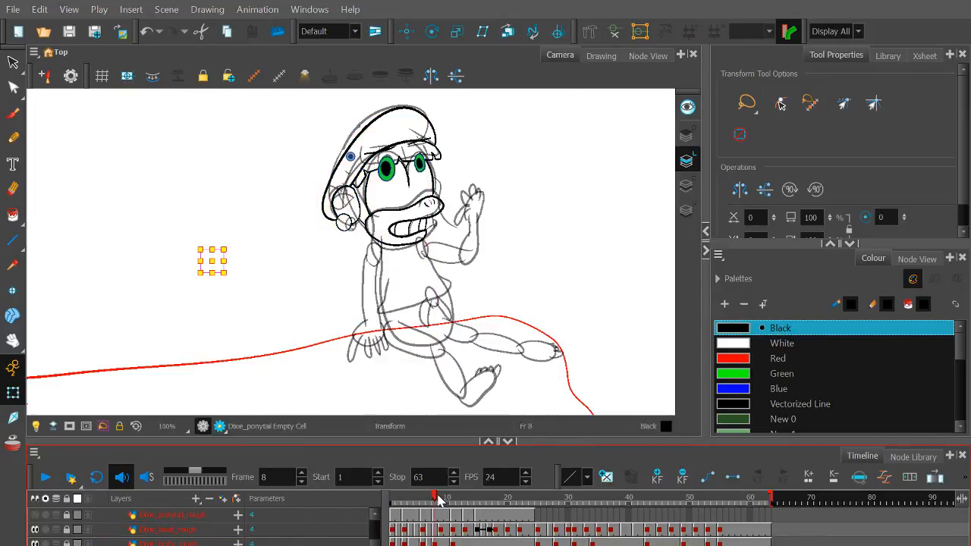
left_click_drag(439, 500, 450, 502)
left_click(35, 515)
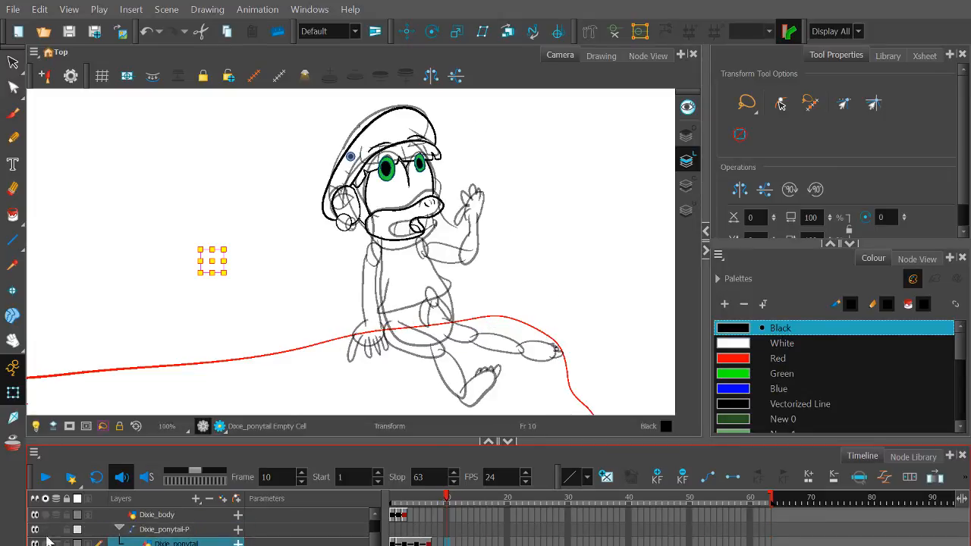
Extend the exposure of the frame 7 ponytail drawing through frame 13.
mouse_move(414, 501)
left_mouse_down()
mouse_move(499, 504)
mouse_move(516, 518)
mouse_move(465, 519)
mouse_move(468, 503)
left_mouse_up()
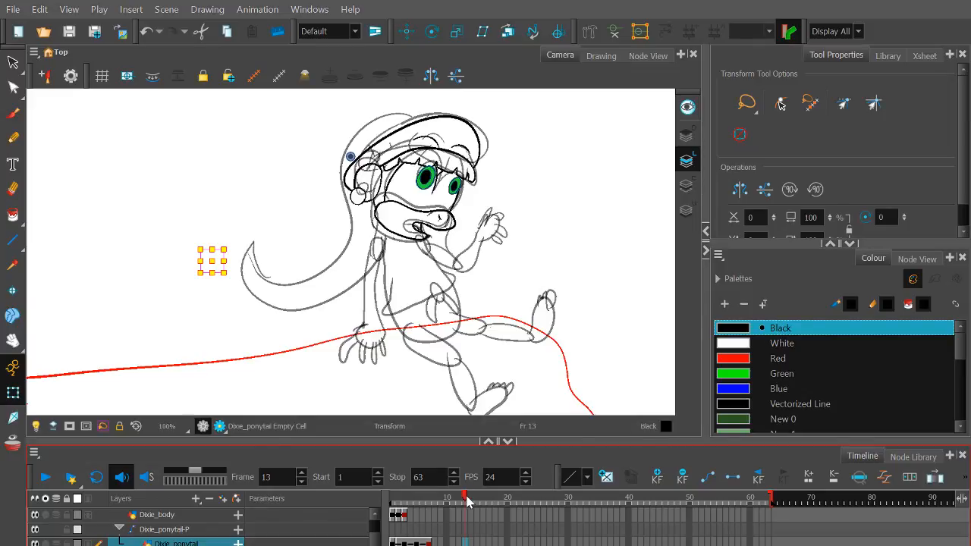
left_click(432, 542)
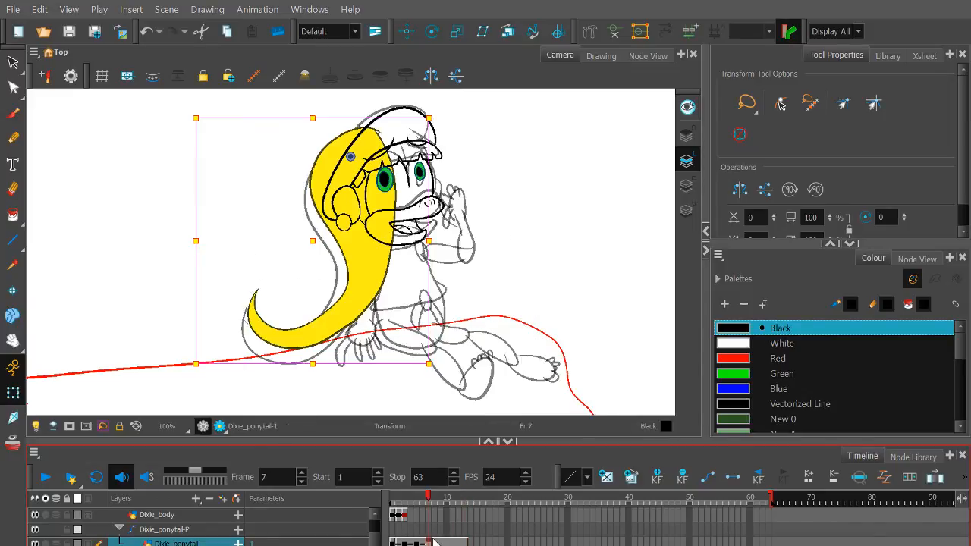
left_click(442, 500)
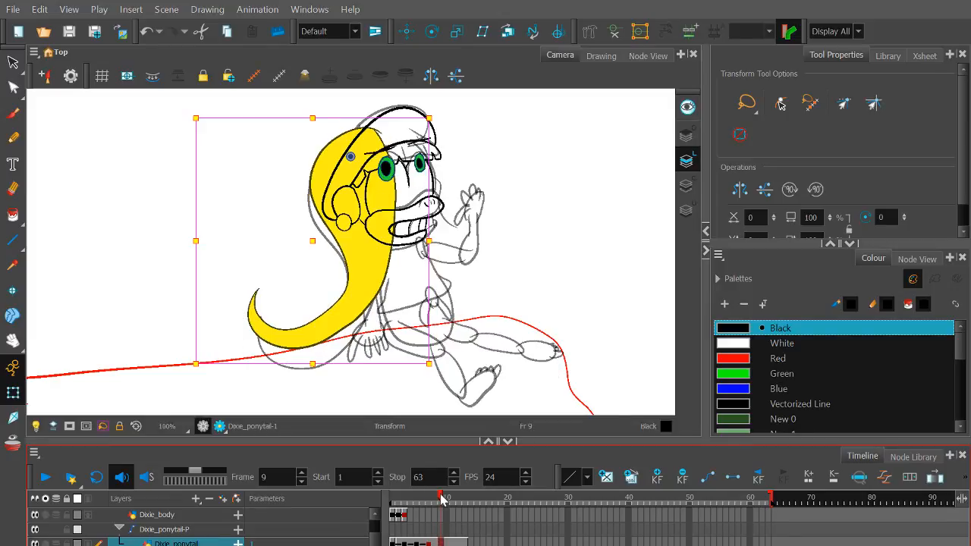
Try rotating the ponytail counterclockwise at frame 9 to follow the rough sketch, and compare it with frames 7 and 10.
mouse_move(183, 114)
left_mouse_down()
mouse_move(186, 136)
mouse_move(178, 136)
left_mouse_up()
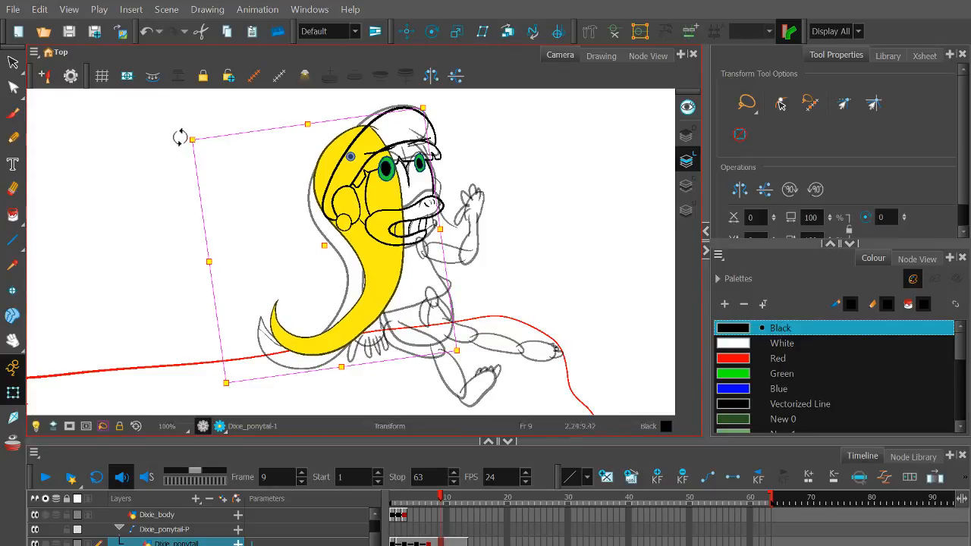
left_click(124, 207)
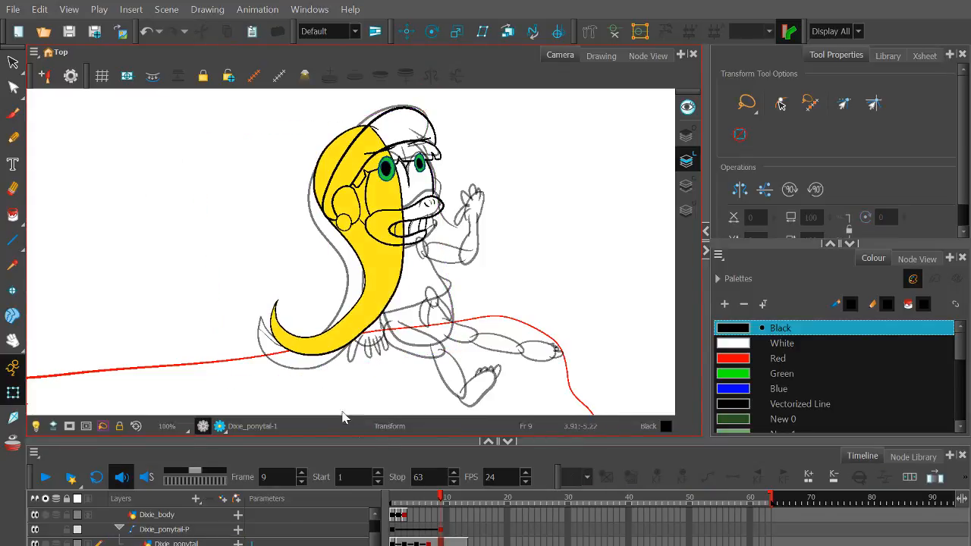
left_click(443, 540)
key("comma")
key("comma")
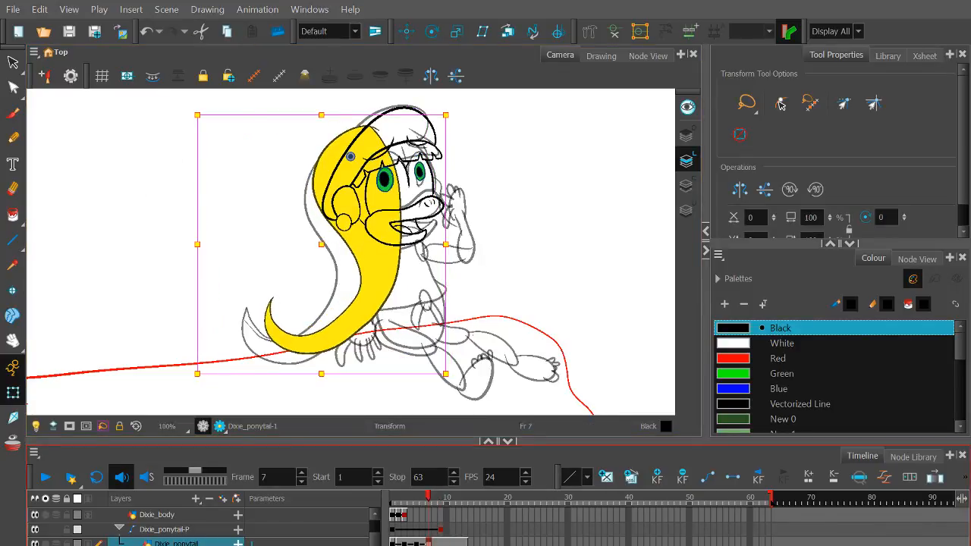
key("period")
key("period")
key("period")
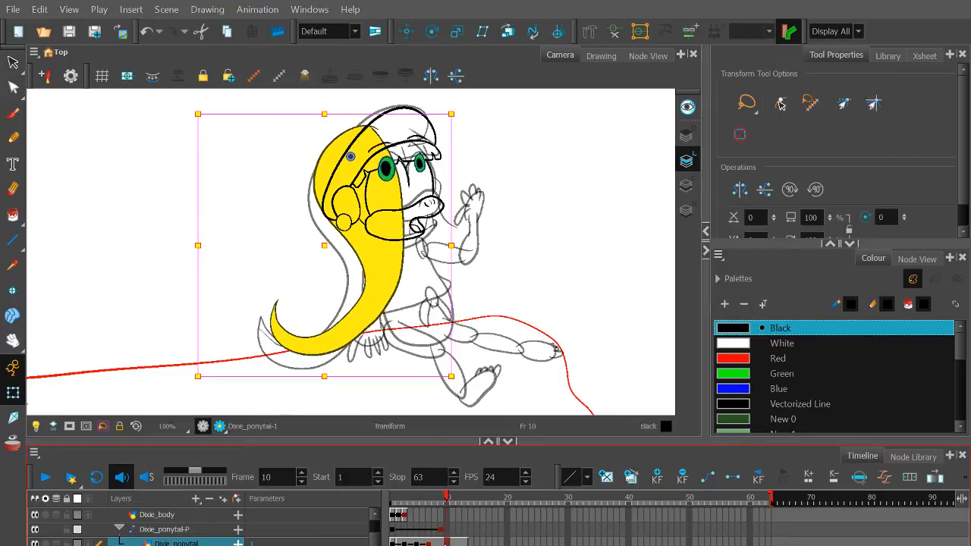
key("comma")
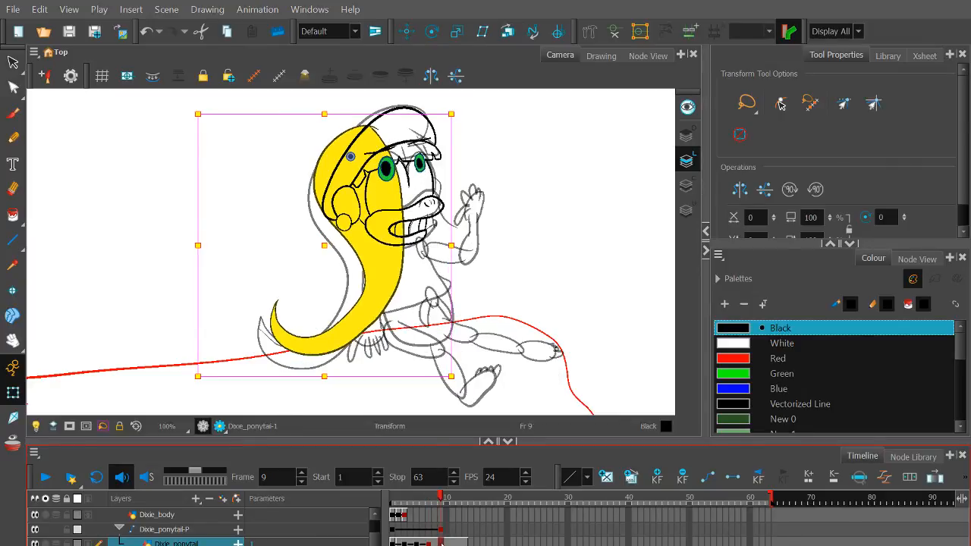
Try rotating the Dixie_ponytail-P peg counterclockwise at frame 9, and check the result against frame 7.
left_click(119, 529)
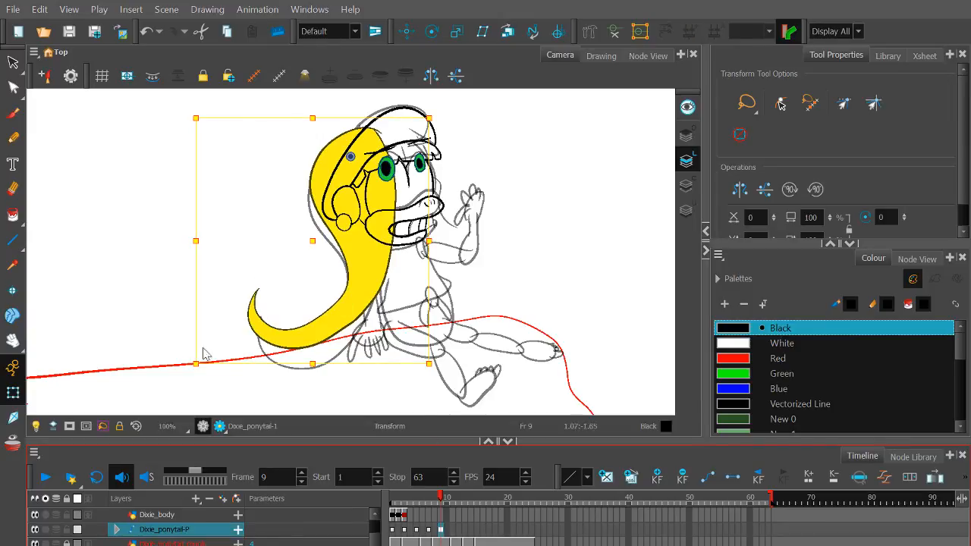
mouse_move(195, 372)
left_mouse_down()
mouse_move(214, 397)
mouse_move(206, 392)
left_mouse_up()
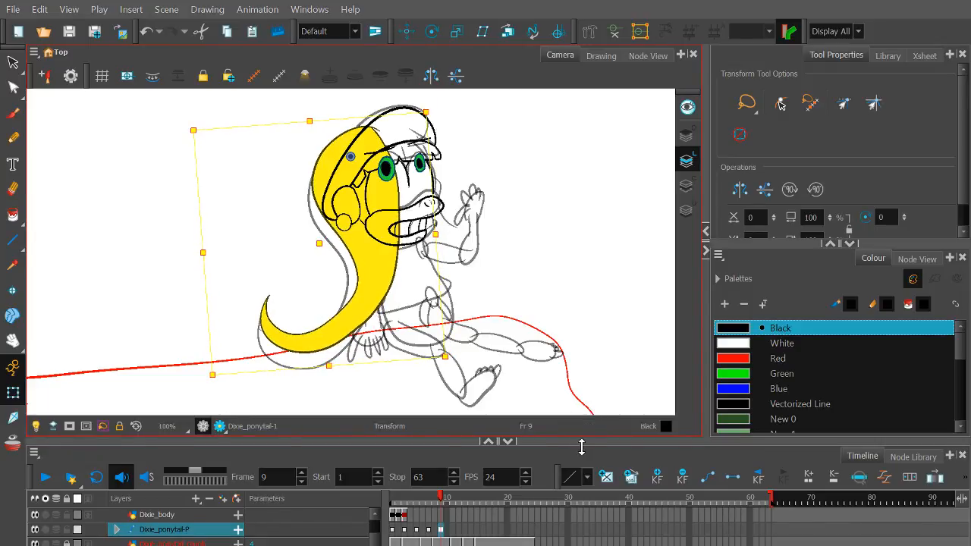
left_click_drag(440, 498, 431, 495)
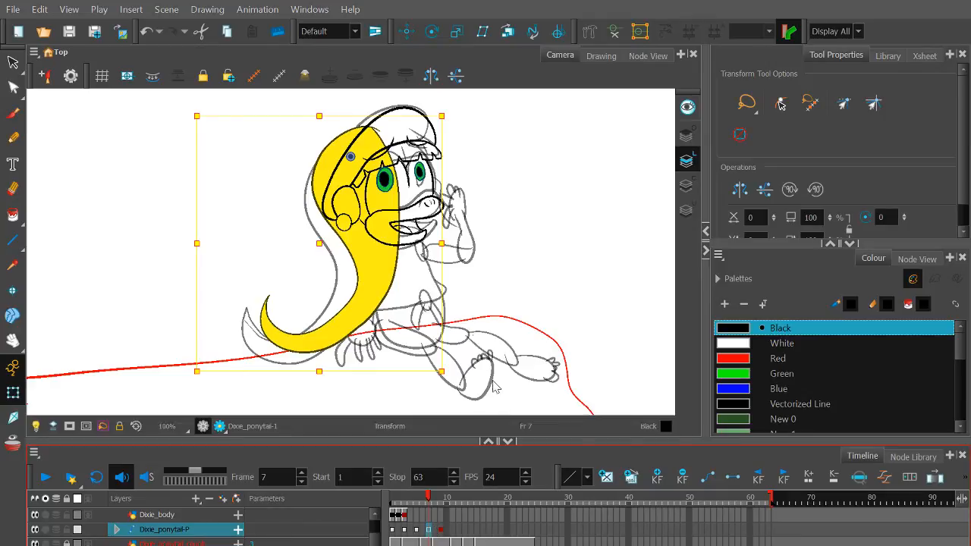
left_click_drag(434, 509, 446, 503)
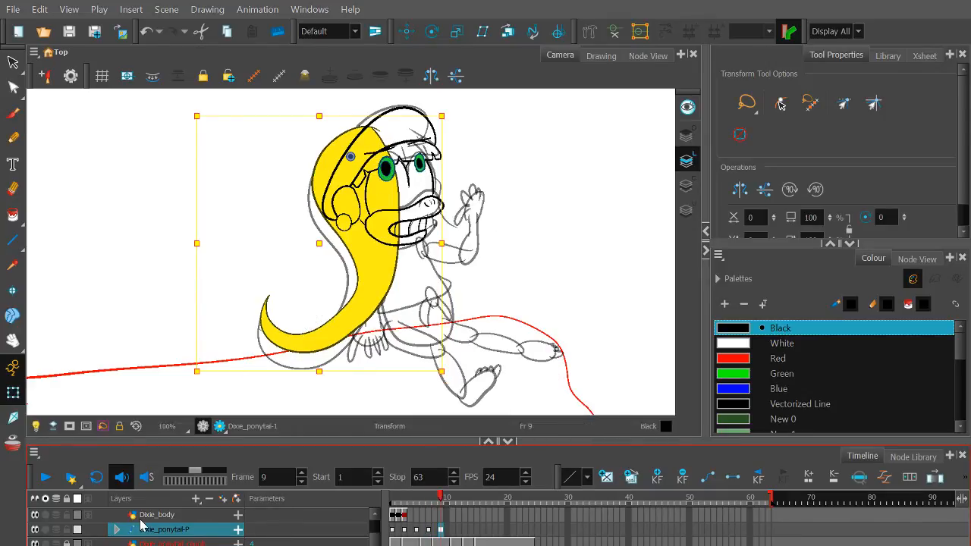
Undo the peg rotation and flip between frames 7 and 9 to compare the ponytail with the rough.
left_click(118, 531)
key("b")
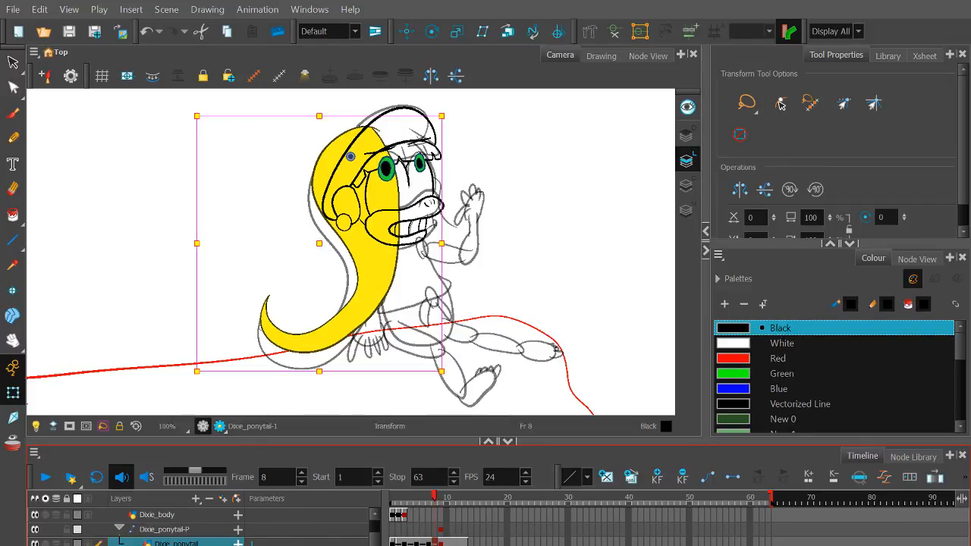
key("comma")
key("comma")
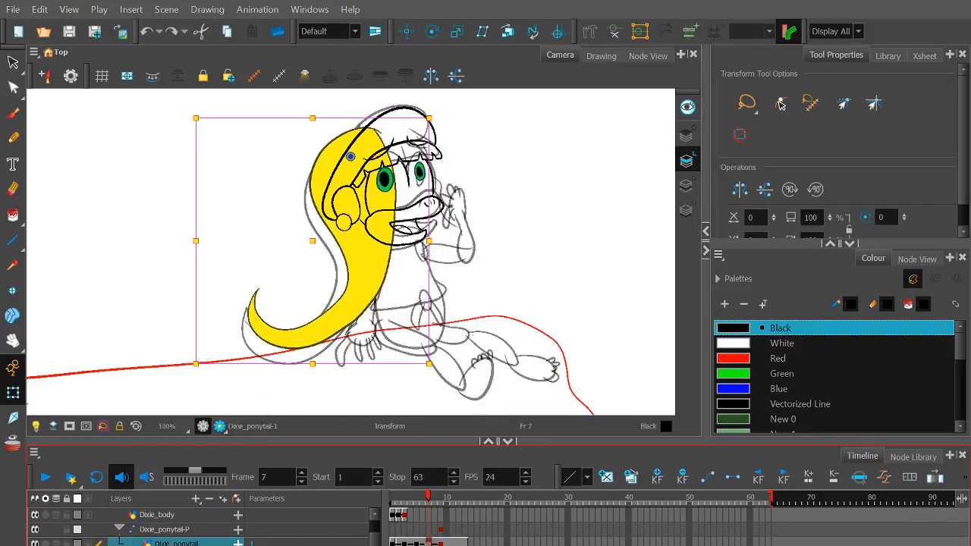
key("period")
key("period")
key("comma")
key("comma")
Keyframe the Dixie_ponytail-P peg at frame 7 and rotate the ponytail slightly counterclockwise at frame 9 toward the rough sketch.
left_click(429, 532)
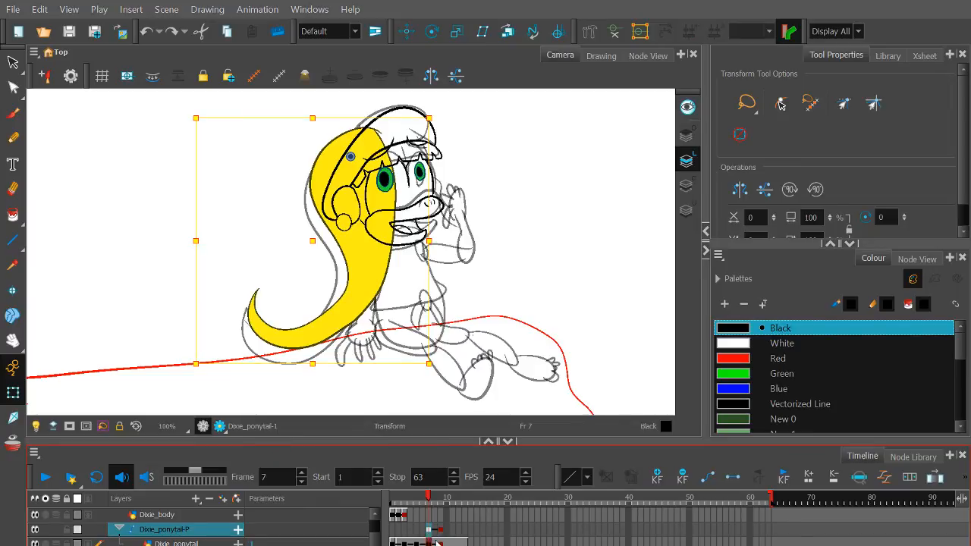
left_click(430, 543)
key("period")
key("period")
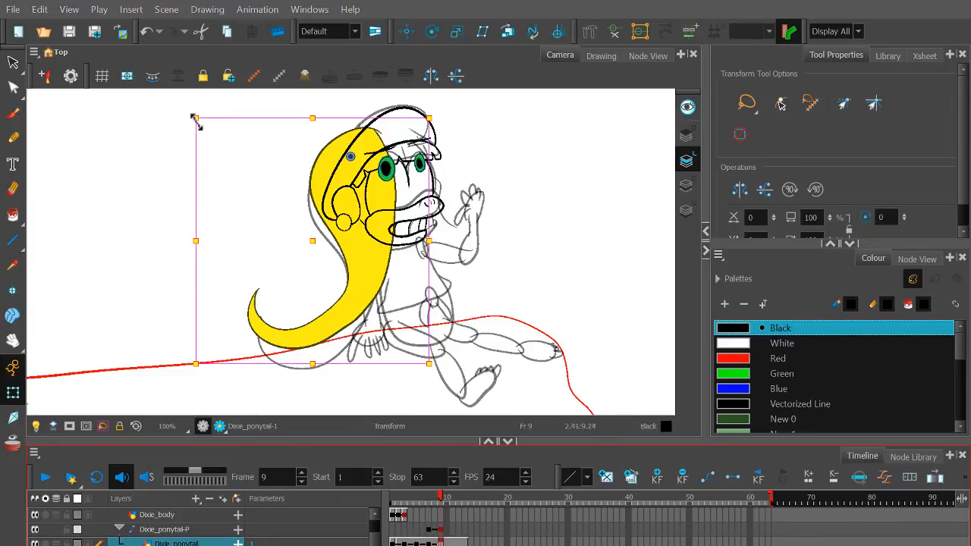
left_click_drag(187, 113, 185, 130)
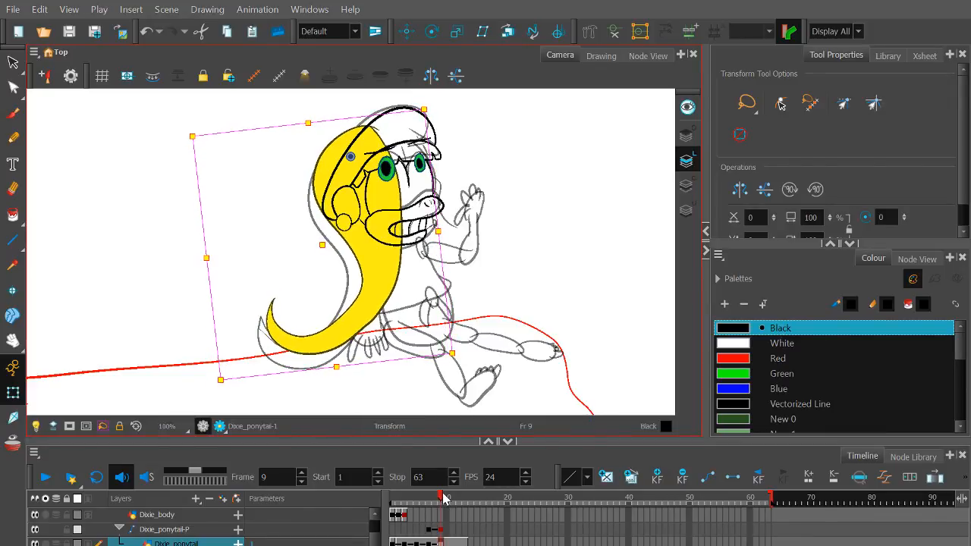
Scrub ahead to frame 24 to examine the rough ponytail's motion, and select the Dixie_ponytail-P peg there.
mouse_move(445, 498)
left_mouse_down()
mouse_move(436, 498)
mouse_move(458, 505)
left_mouse_up()
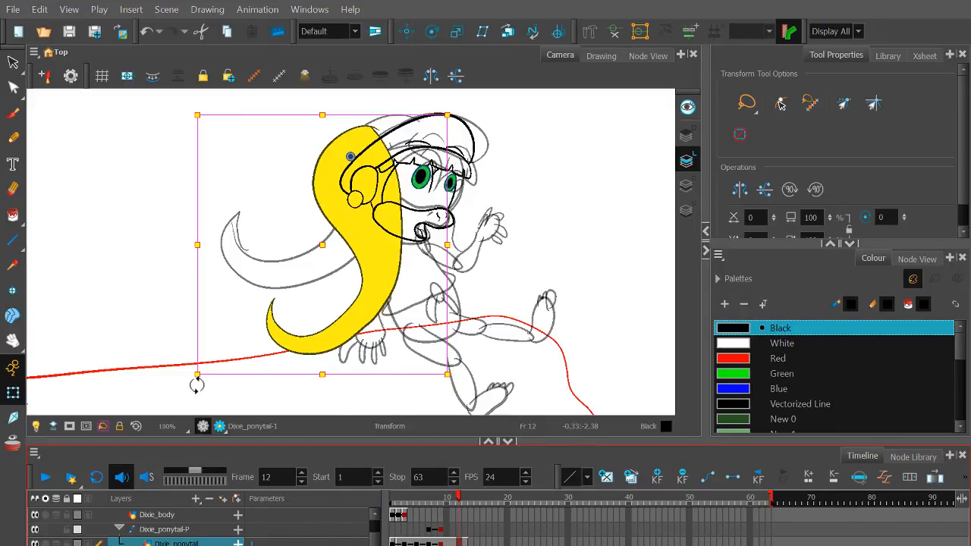
left_click_drag(463, 502, 534, 511)
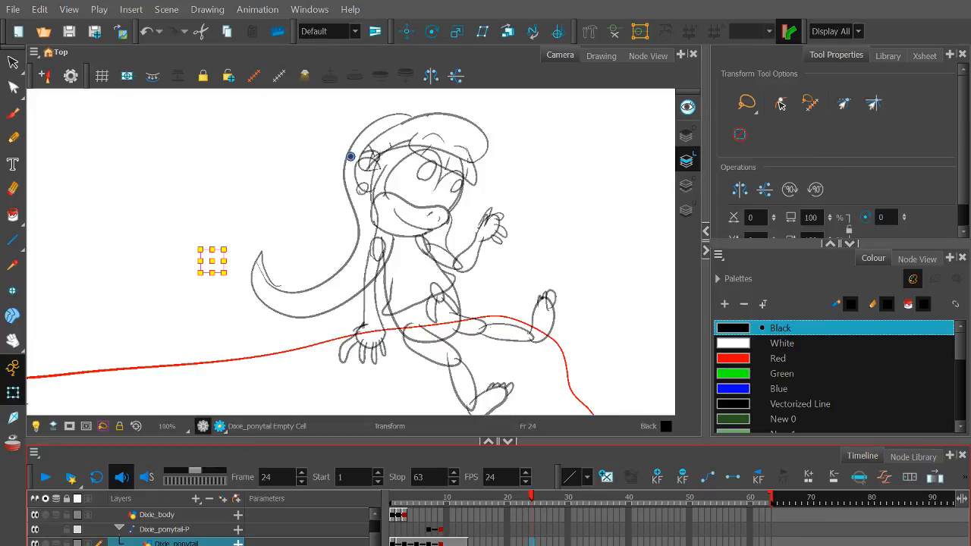
left_click(120, 529)
left_click(535, 529)
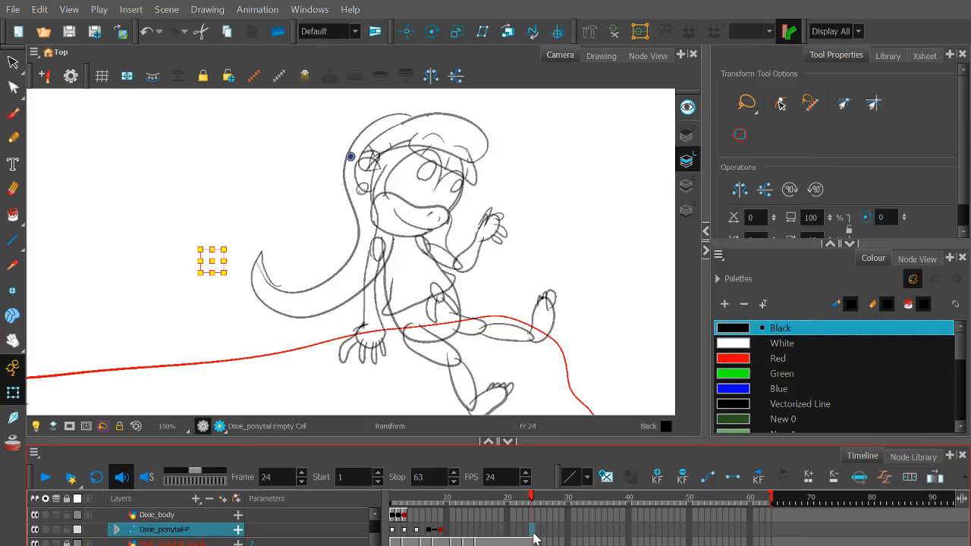
Keyframe the Dixie_ponytail-P peg at frames 10 and 14, and rotate the ponytail clockwise at frame 14 so its tip swings upward.
left_click(443, 531)
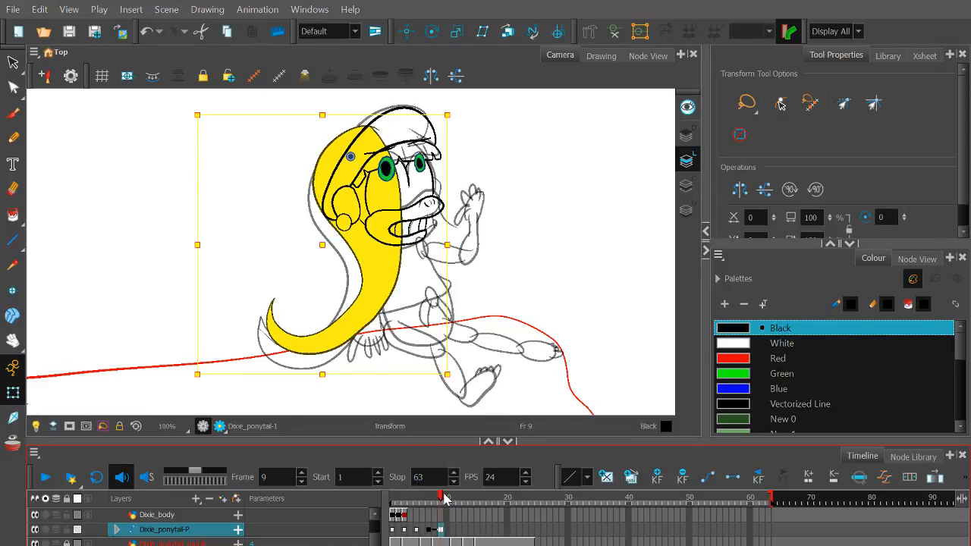
mouse_move(445, 498)
left_mouse_down()
mouse_move(461, 502)
mouse_move(453, 505)
left_mouse_up()
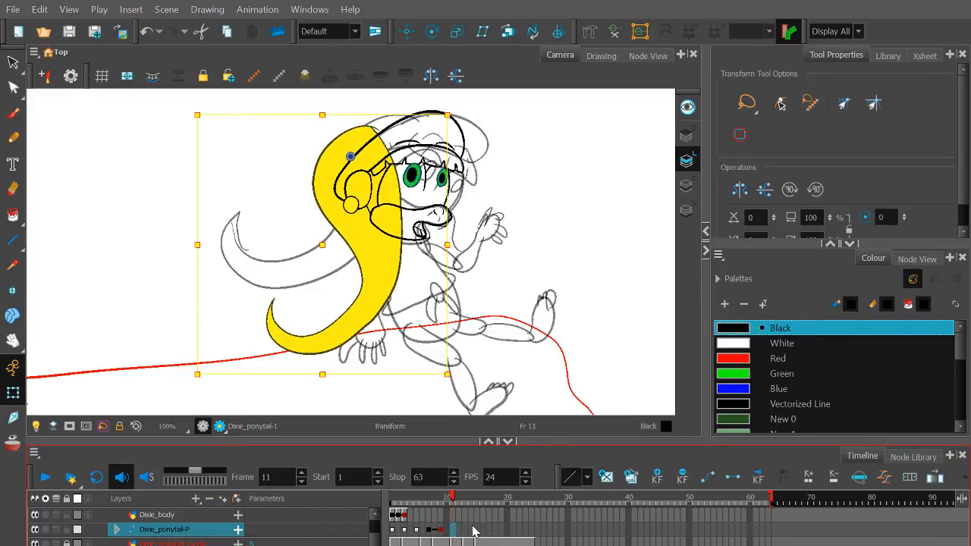
key("comma")
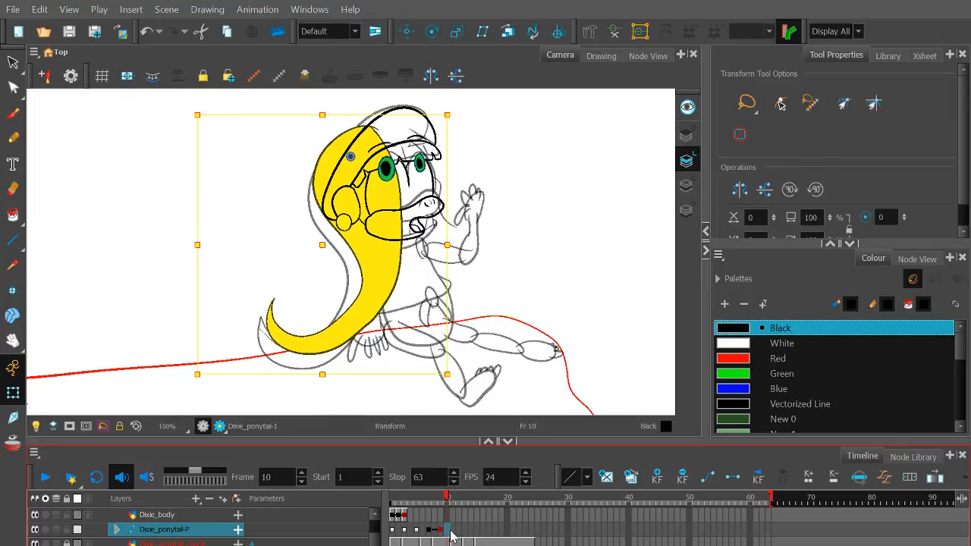
left_click_drag(450, 507, 471, 505)
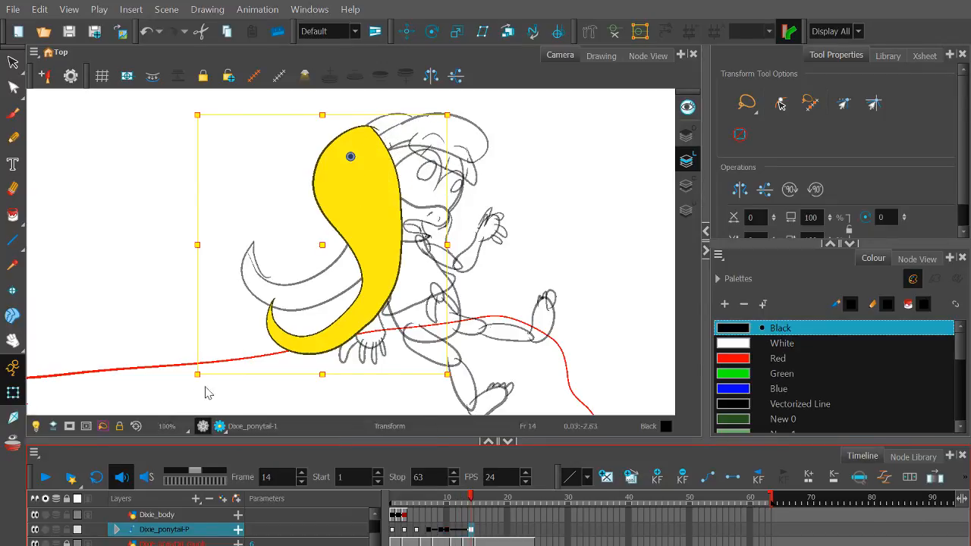
mouse_move(195, 386)
left_mouse_down()
mouse_move(95, 207)
mouse_move(82, 126)
mouse_move(126, 214)
left_mouse_up()
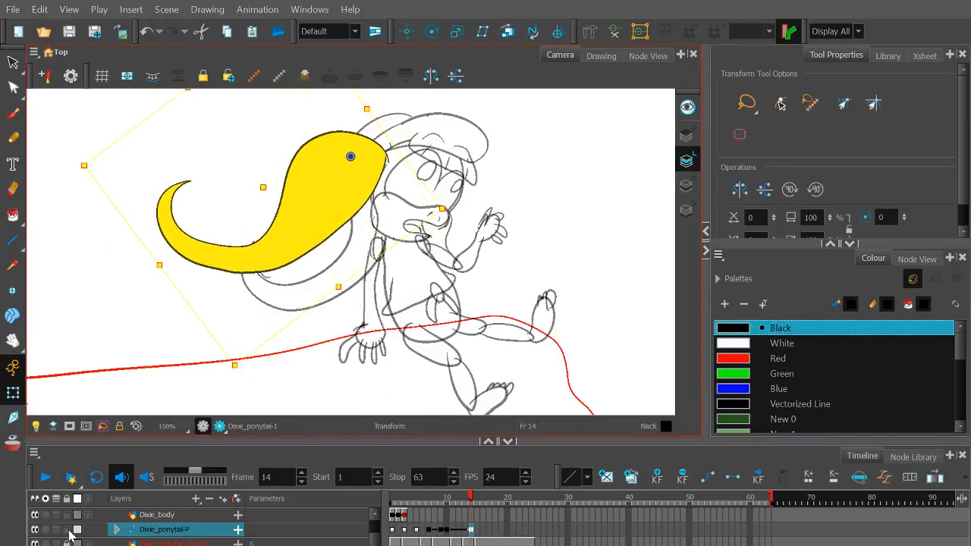
scroll(189, 528, "up", 2)
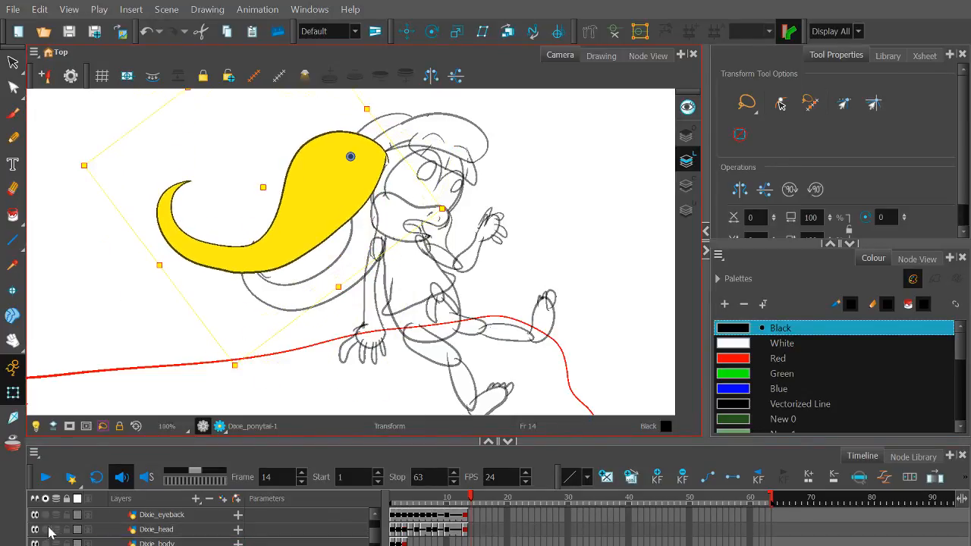
Rotate the Dixie_ponytail-P peg counterclockwise at frame 17 so the ponytail's tip swings back down toward the rough sketch.
left_click(465, 532)
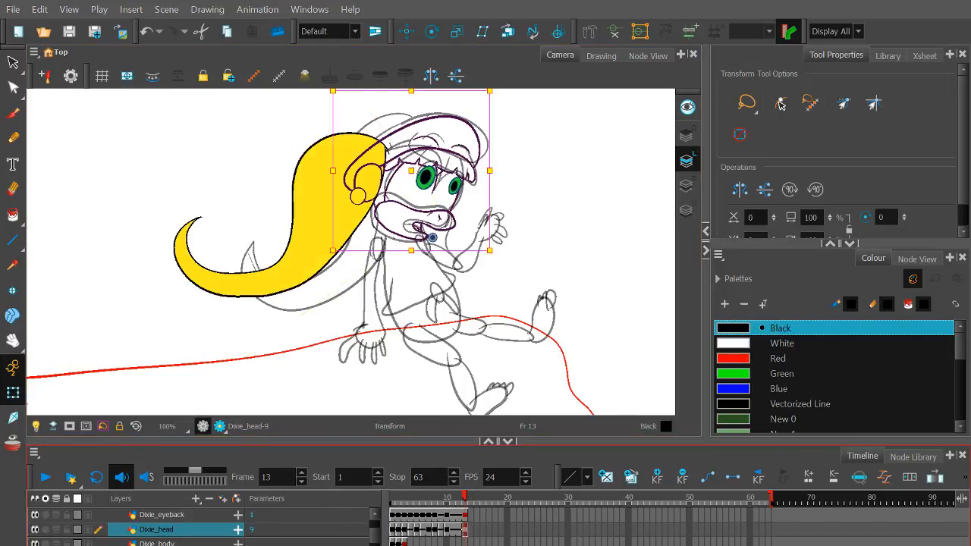
mouse_move(460, 510)
left_mouse_down()
mouse_move(447, 502)
mouse_move(486, 507)
left_mouse_up()
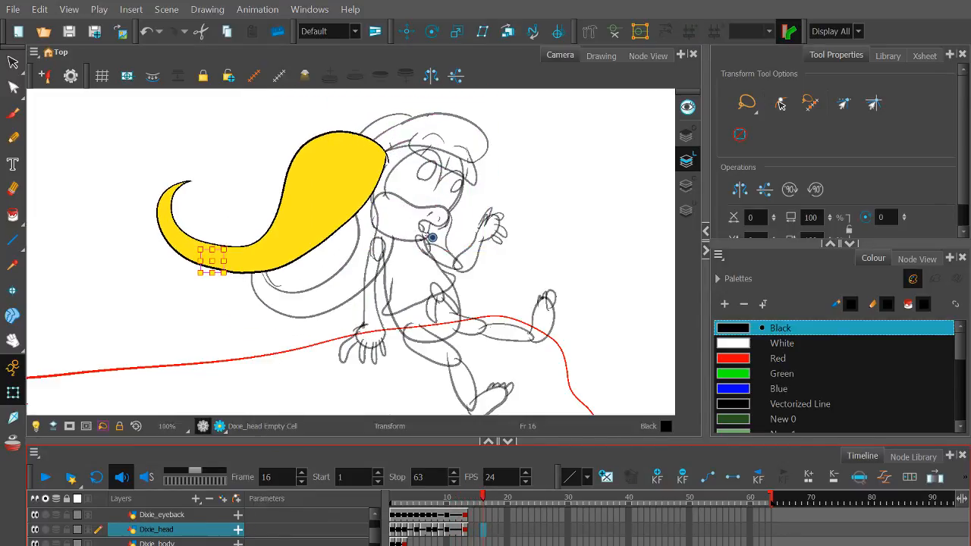
key(".")
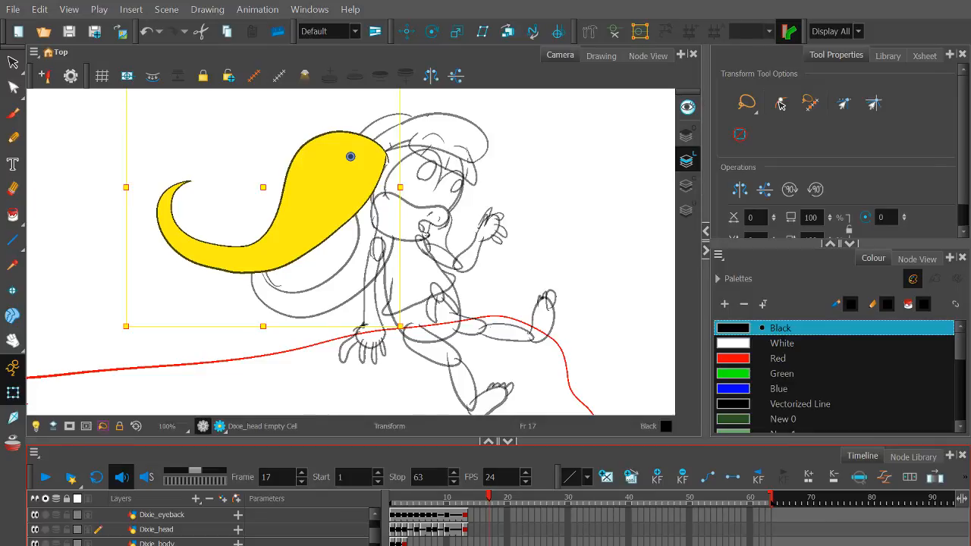
mouse_move(111, 336)
left_mouse_down()
mouse_move(152, 386)
mouse_move(232, 444)
mouse_move(312, 470)
left_mouse_up()
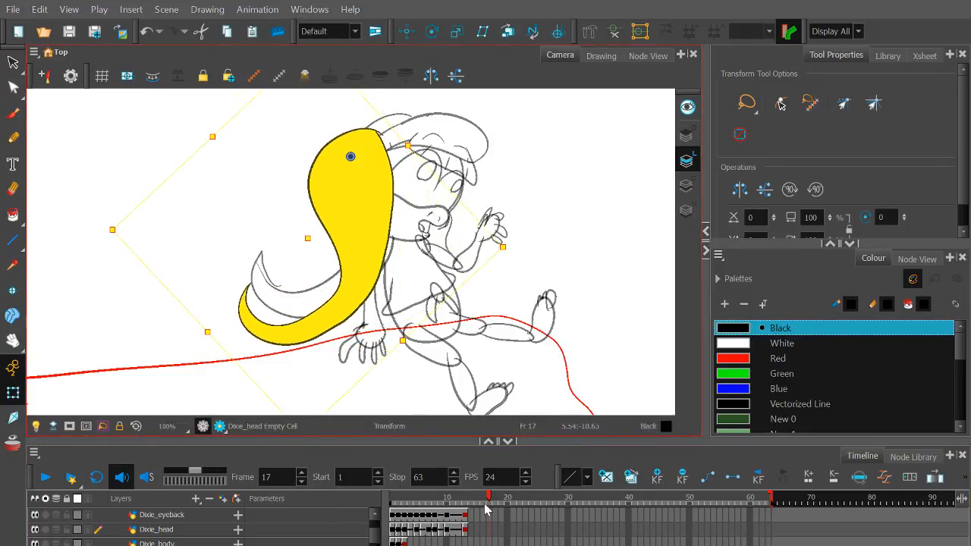
Play the animation from frame 9 and again from frame 1 to check the ponytail swing.
left_click_drag(488, 503, 441, 503)
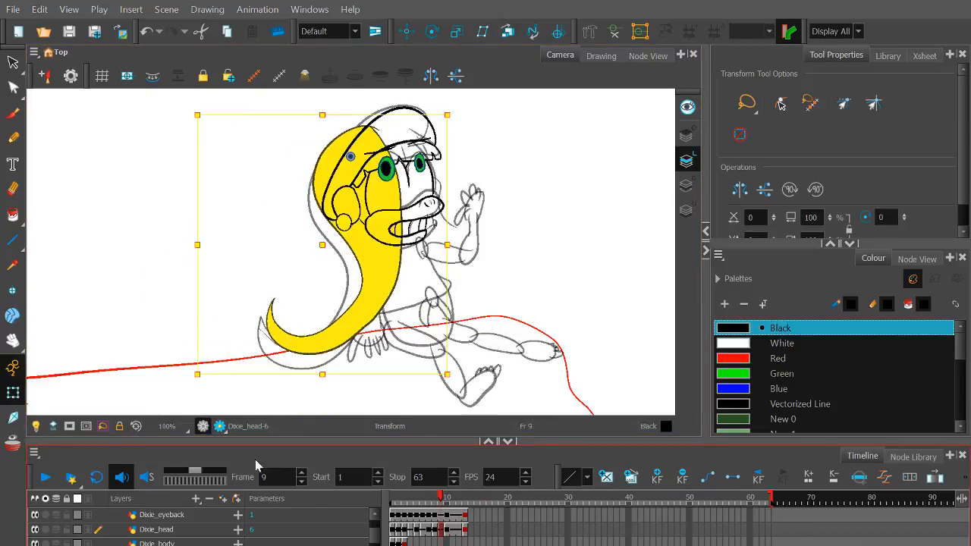
left_click(45, 477)
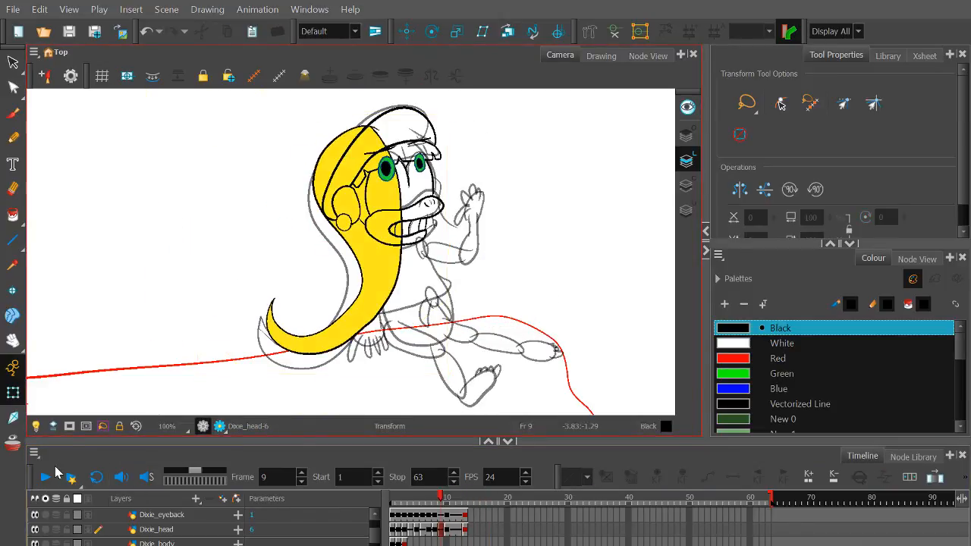
left_click(45, 477)
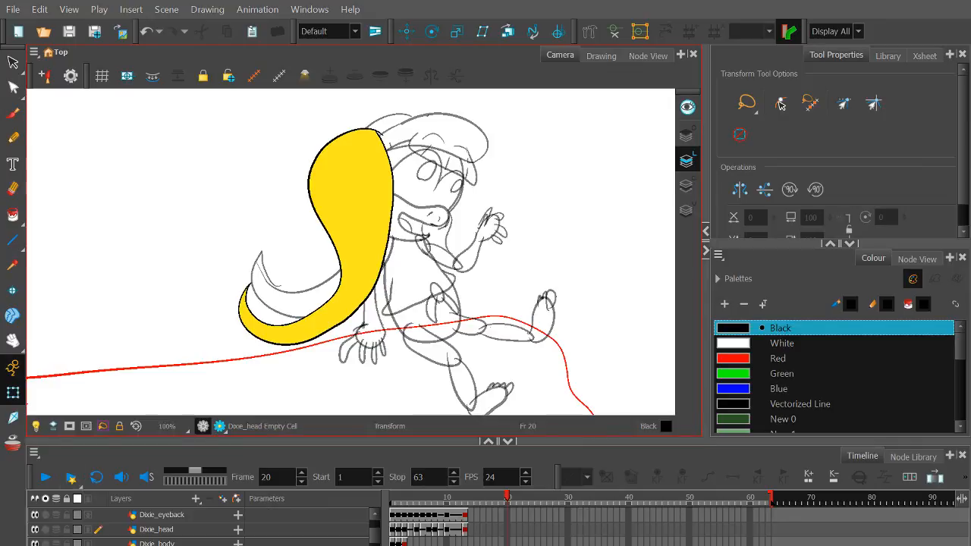
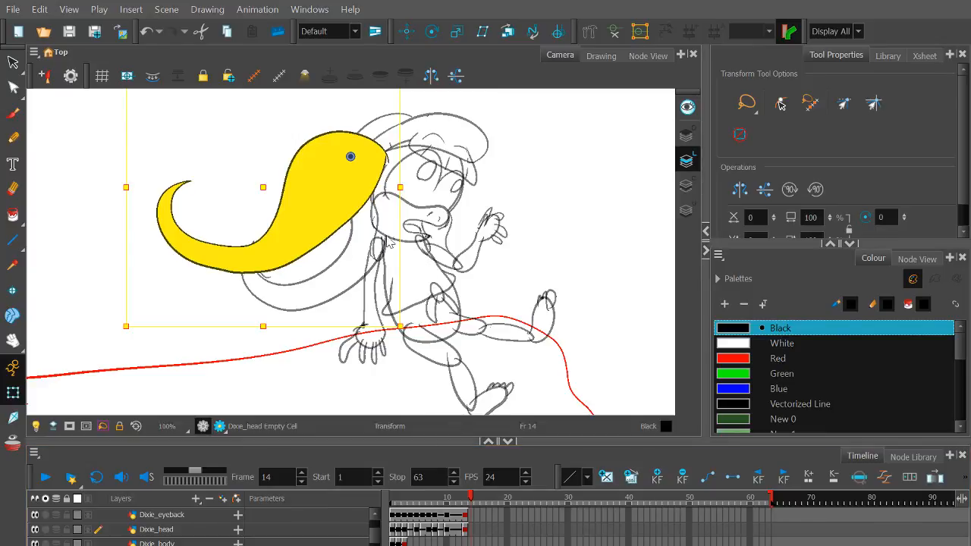
left_click_drag(464, 497, 450, 498)
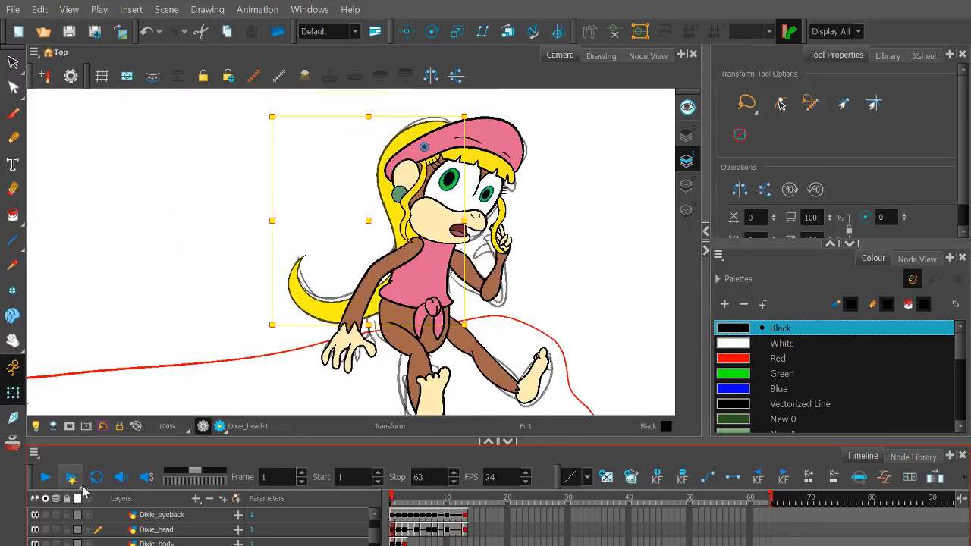
left_click(45, 477)
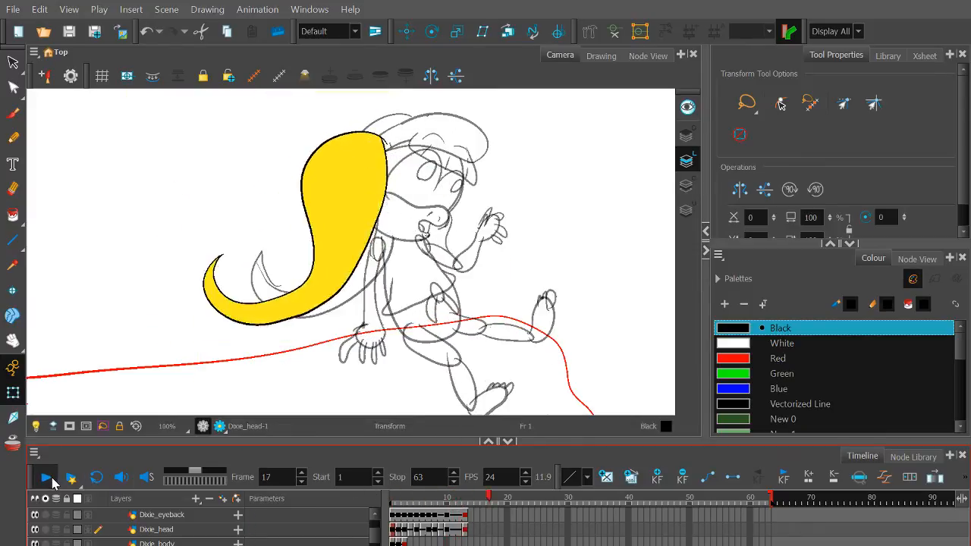
left_click(52, 482)
Move the ponytail peg slightly right at frame 13 so it overlaps the back of Dixie's head.
left_click(470, 497)
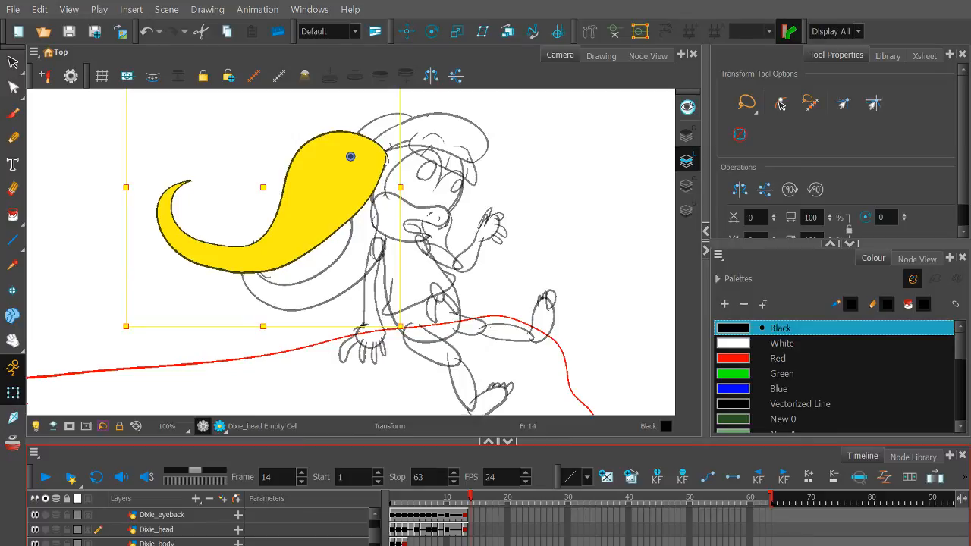
mouse_move(471, 497)
left_mouse_down()
mouse_move(448, 502)
mouse_move(466, 506)
left_mouse_up()
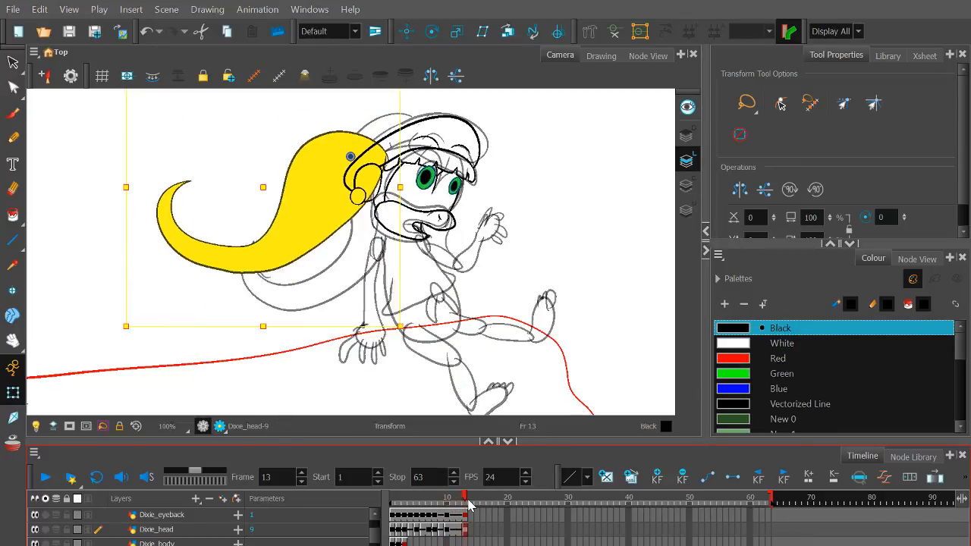
left_click_drag(342, 220, 374, 210)
left_click(534, 189)
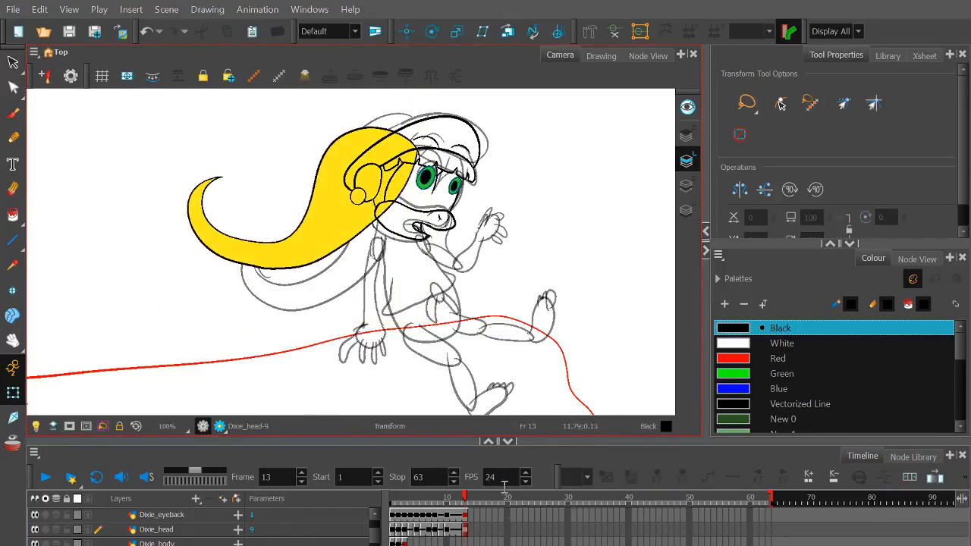
Replay the animation and scrub between frames 16 and 9 to examine the ponytail's repositioned swing against the head.
mouse_move(466, 500)
left_mouse_down()
mouse_move(491, 502)
mouse_move(358, 497)
left_mouse_up()
left_click(45, 480)
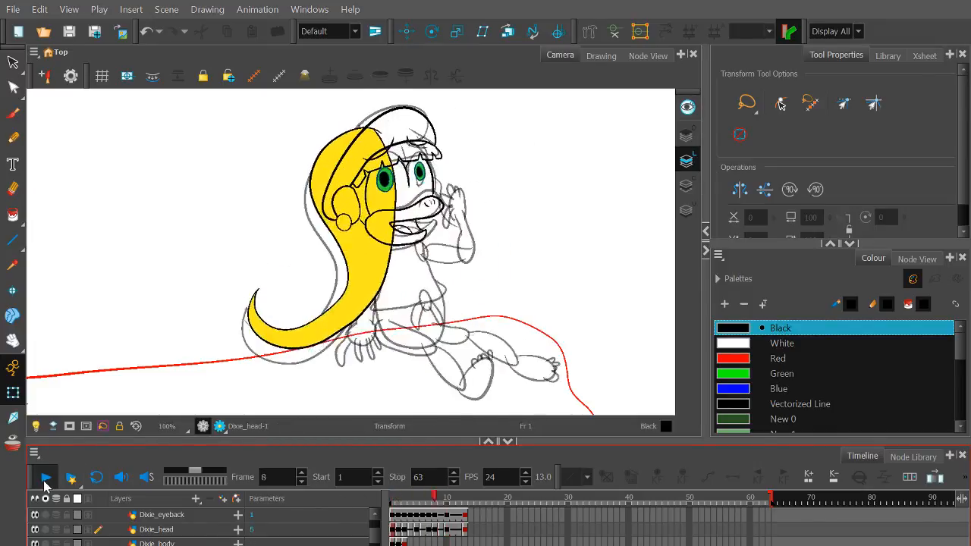
left_click(44, 479)
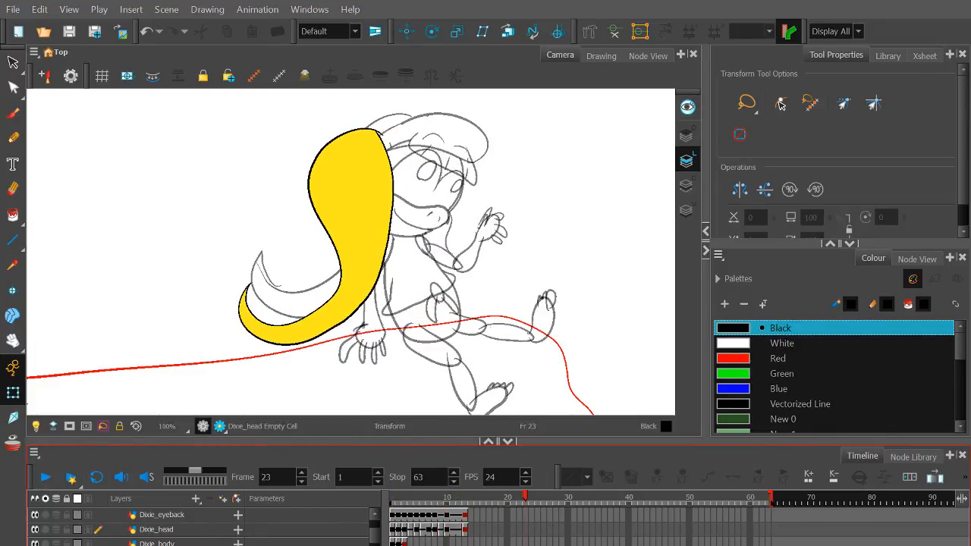
key("ctrl+a")
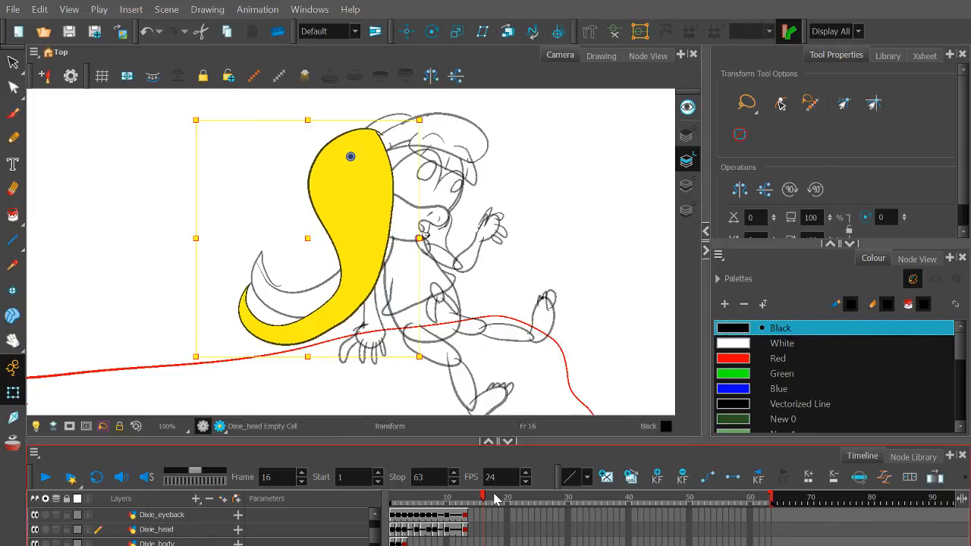
left_click_drag(485, 500, 441, 499)
left_click(113, 314)
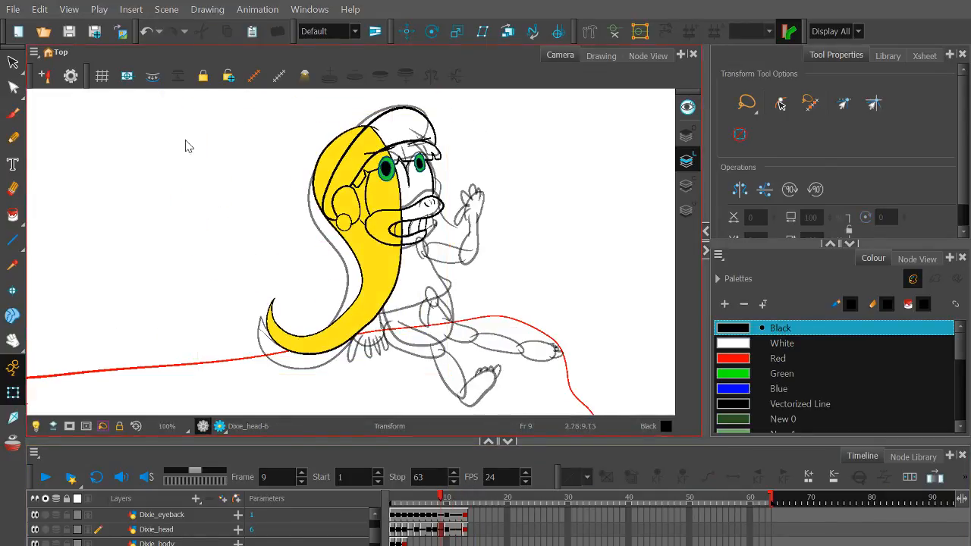
left_click(46, 476)
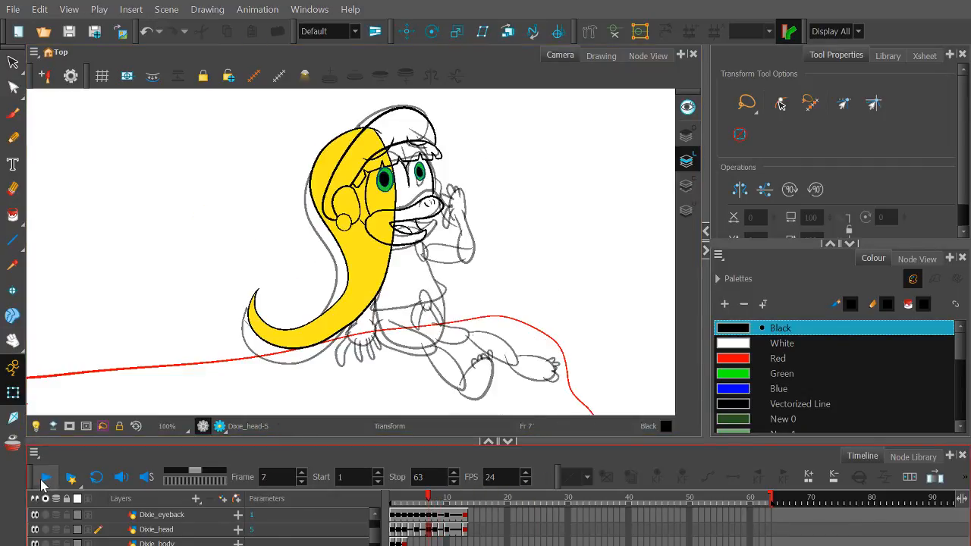
left_click(44, 478)
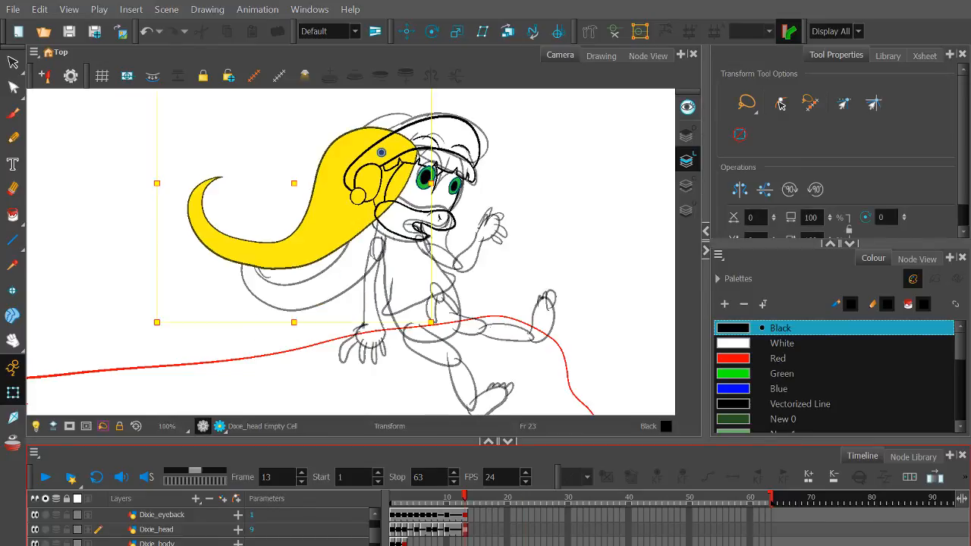
Step through frames 13 to 16, return to frame 1 and play back the ponytail motion.
key("period")
key("period")
key("period")
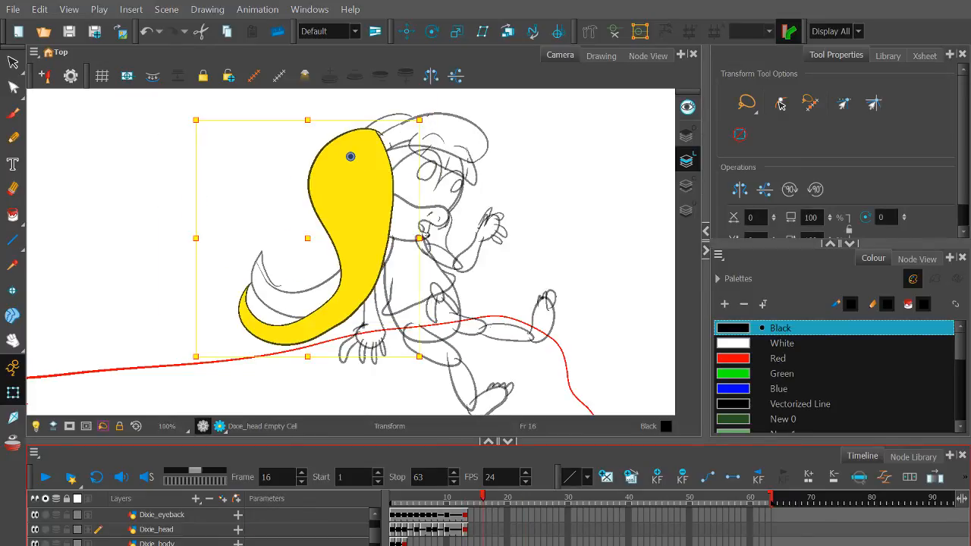
left_click(471, 502)
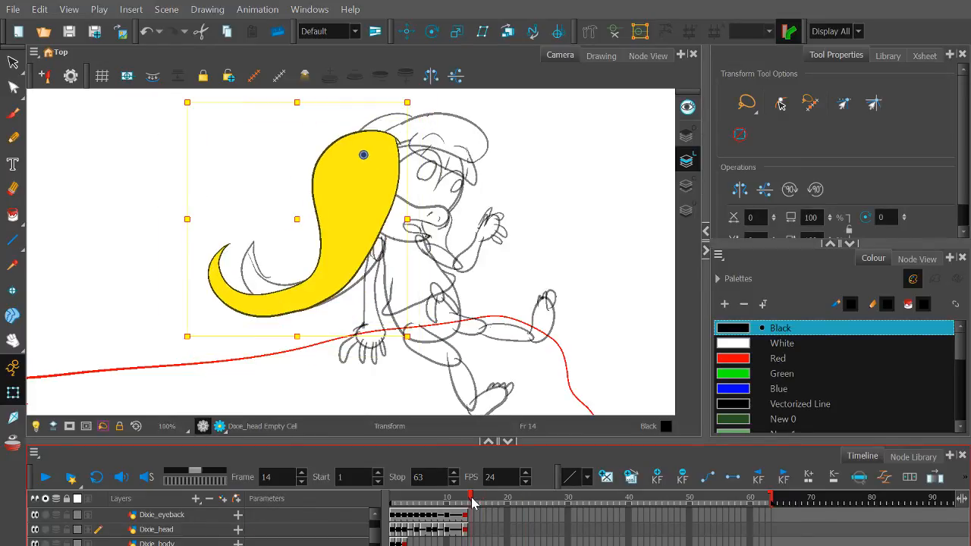
left_click_drag(472, 500, 300, 487)
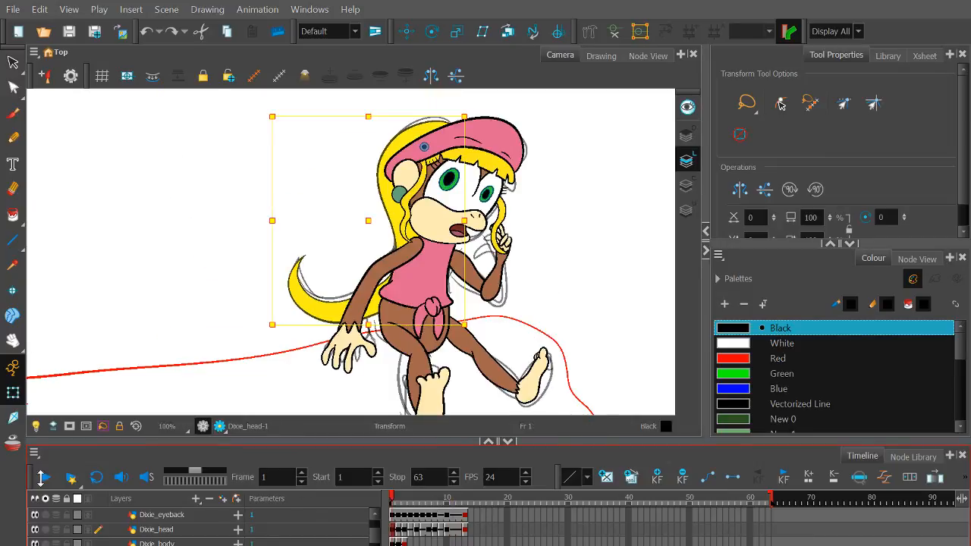
left_click(44, 478)
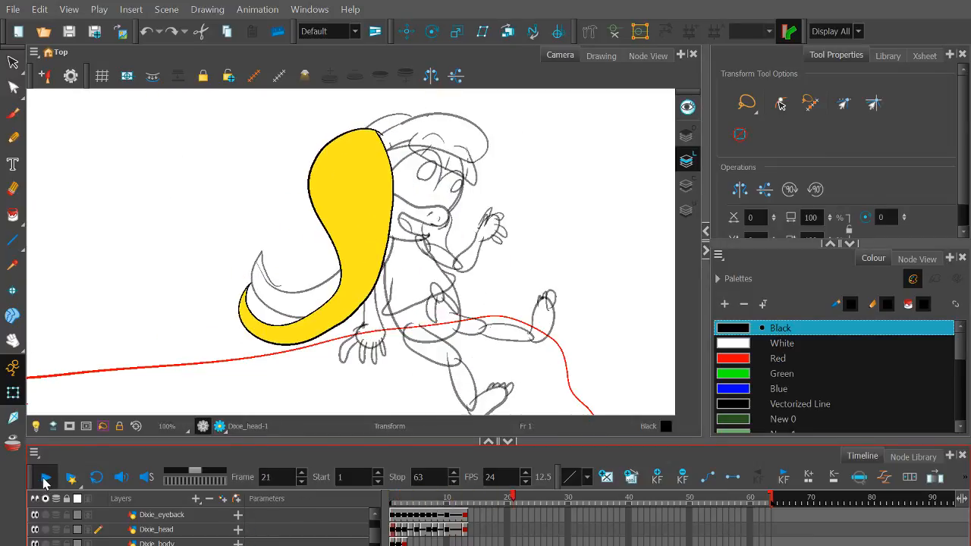
left_click(43, 478)
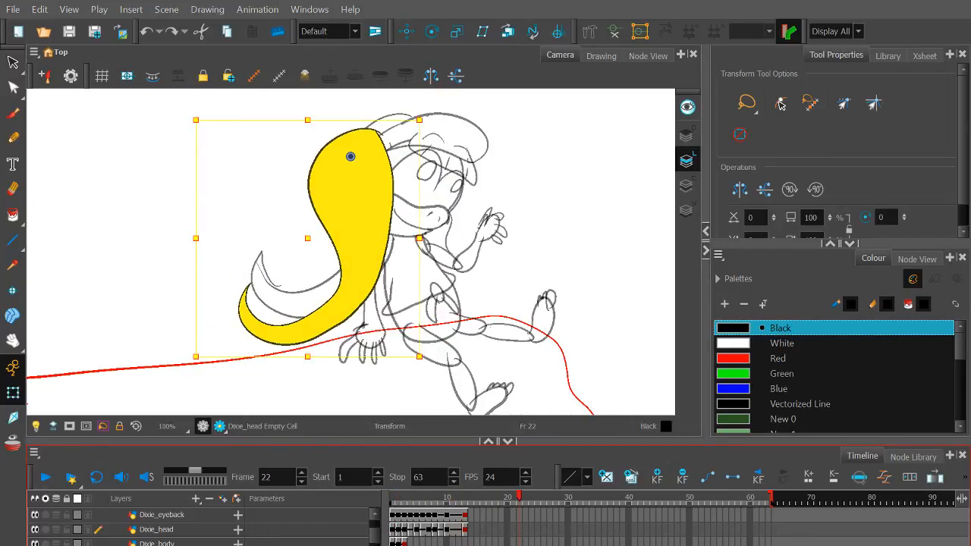
Compare the ponytail at frames 8 and 1, and move its peg slightly right at frame 16 toward the head.
left_click_drag(453, 498, 434, 498)
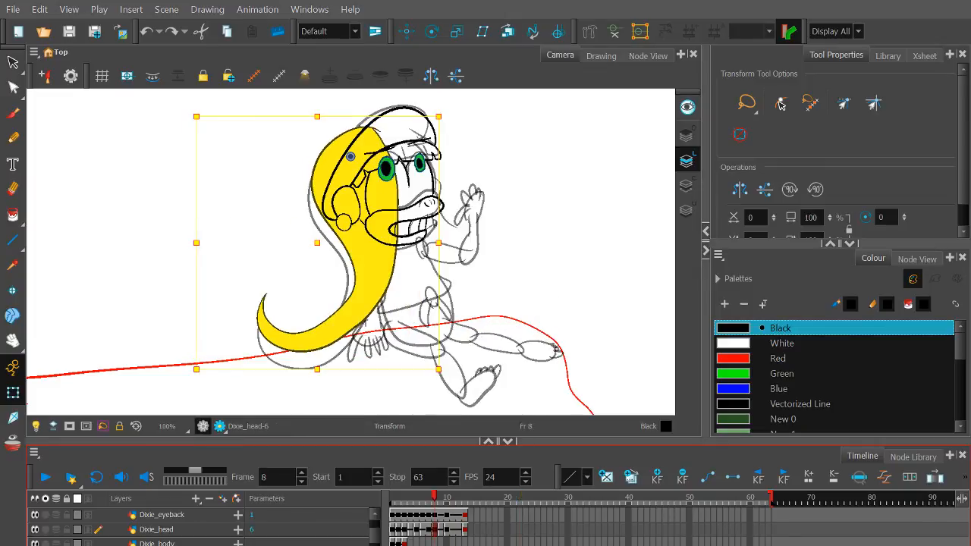
left_click(483, 498)
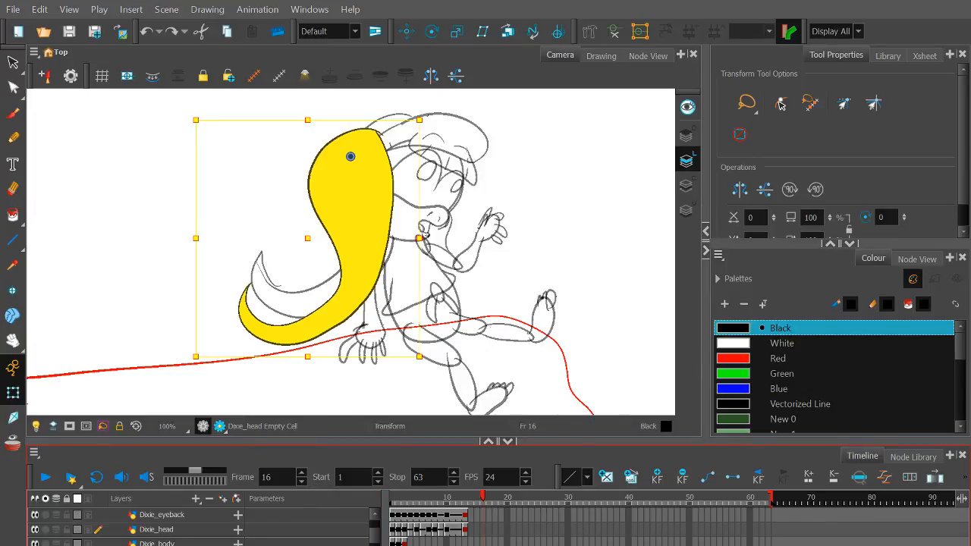
left_click(392, 498)
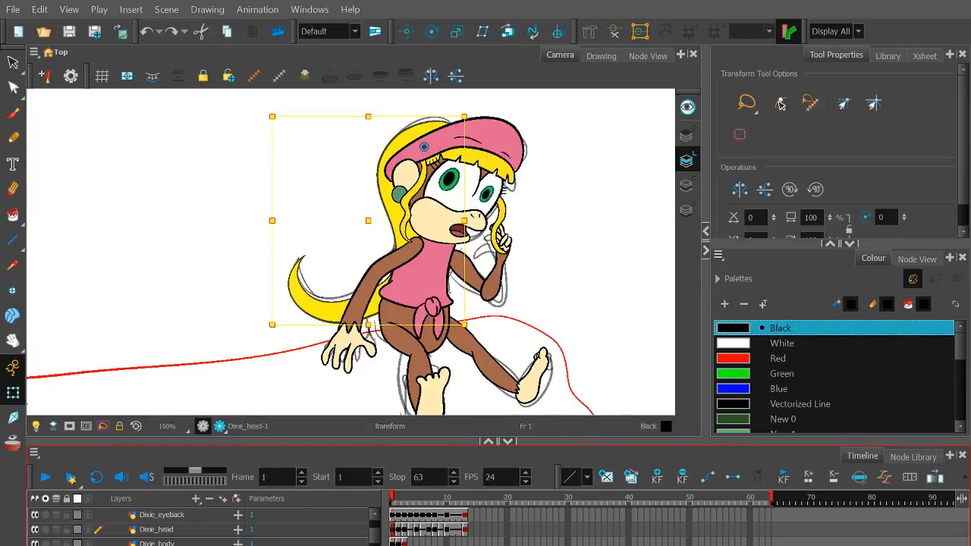
left_click(483, 498)
left_click_drag(380, 230, 406, 229)
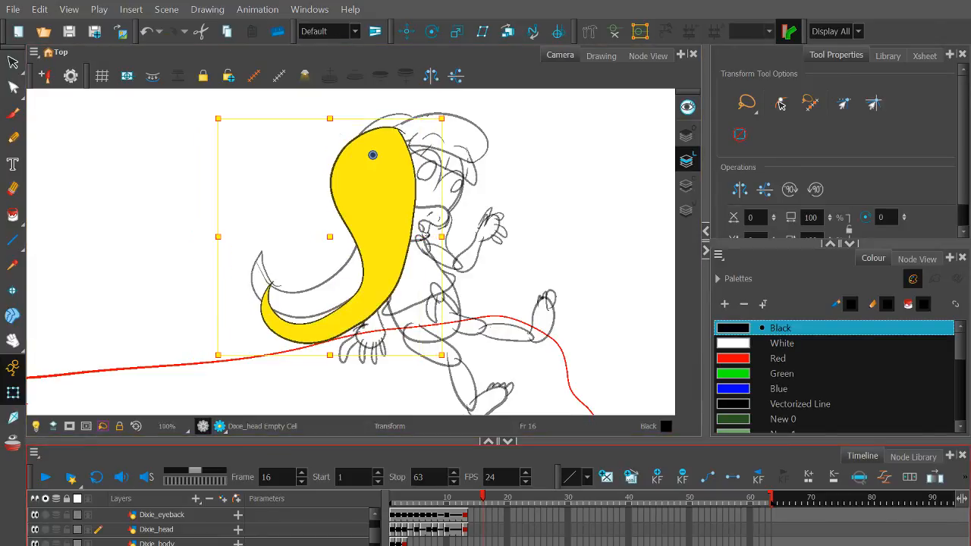
Scrub back through the early frames to check the ponytail placement, switching the Dixie_head layer's visibility off and on.
mouse_move(483, 497)
left_mouse_down()
mouse_move(416, 503)
mouse_move(482, 508)
mouse_move(463, 504)
left_mouse_up()
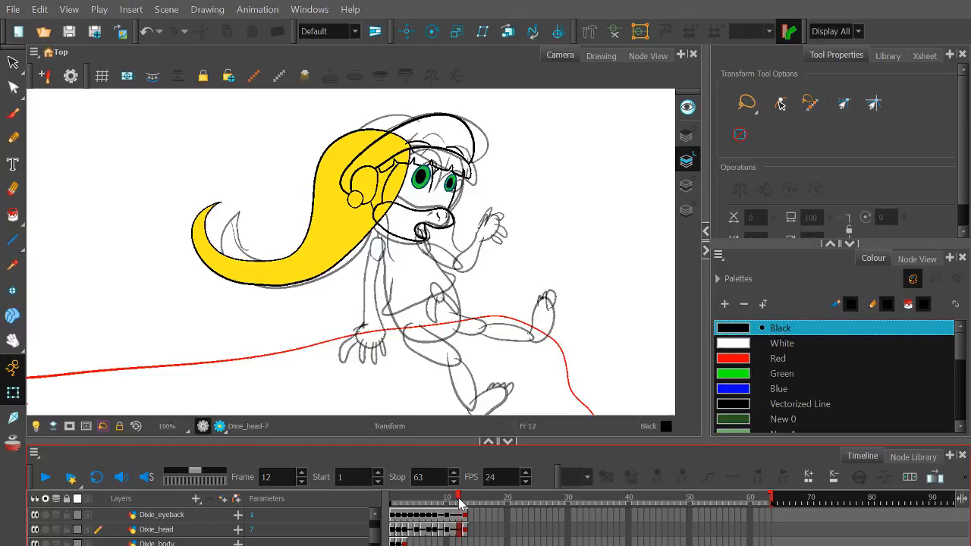
left_click(398, 501)
left_click(403, 501)
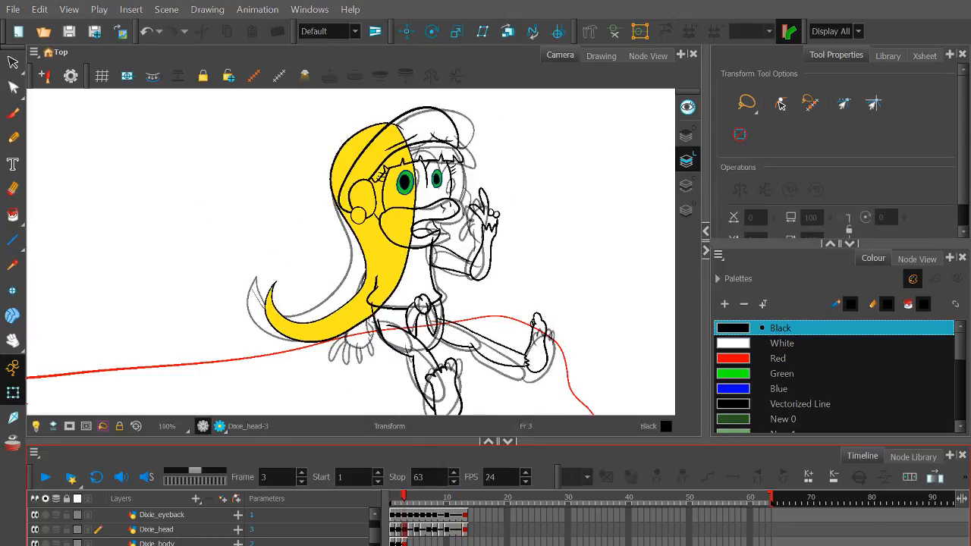
left_click(35, 531)
left_click_drag(411, 501, 346, 507)
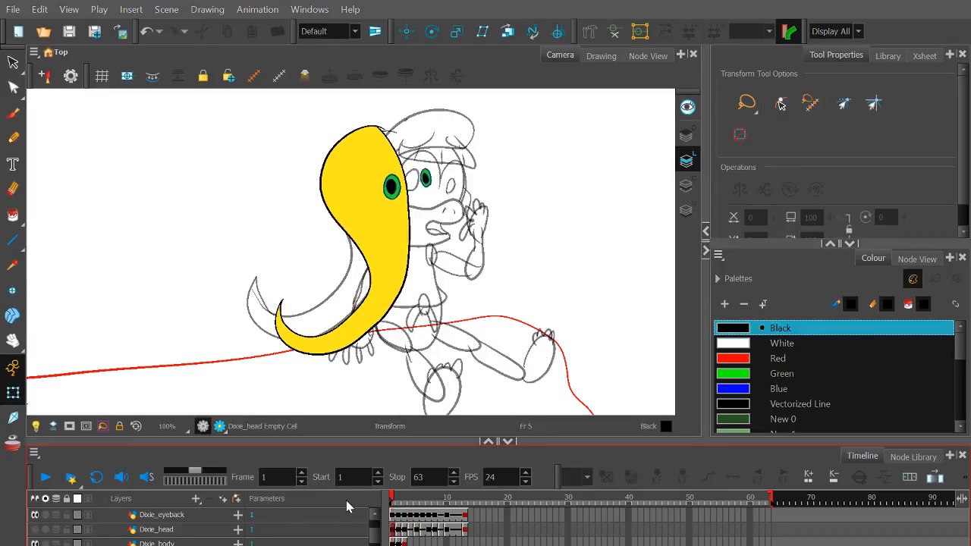
left_click(36, 531)
Hide the ponytail and Dixie_bangs layers, and scrub back to frame 1 to view Dixie without them.
mouse_move(415, 501)
left_mouse_down()
mouse_move(468, 506)
mouse_move(372, 504)
mouse_move(398, 504)
left_mouse_up()
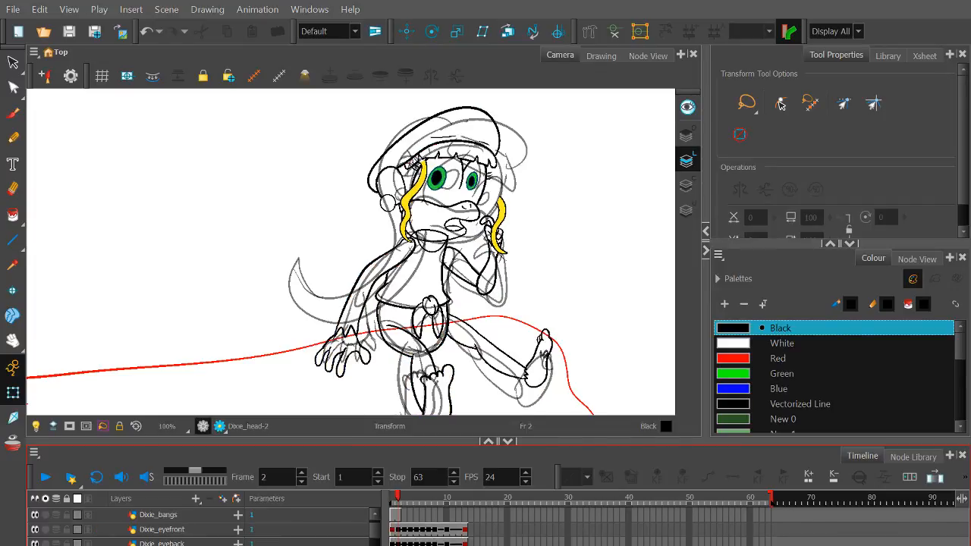
scroll(64, 531, "up", 3)
left_click(34, 529)
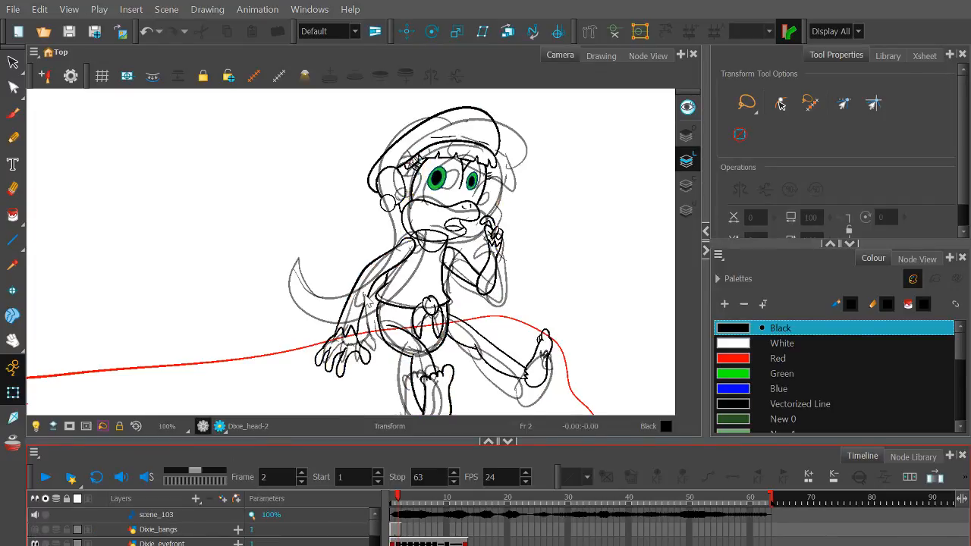
scroll(228, 528, "down", 3)
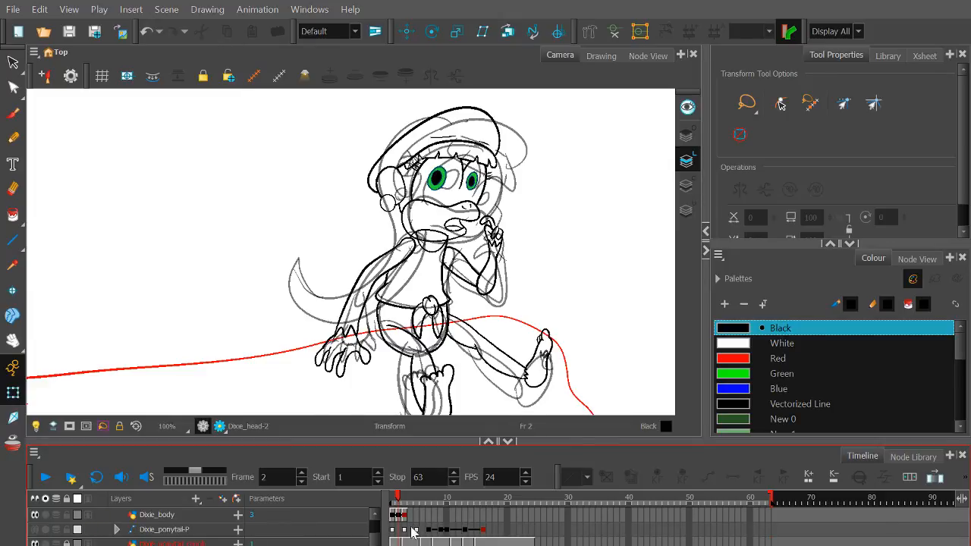
scroll(412, 516, "up", 3)
mouse_move(446, 503)
left_mouse_down()
mouse_move(475, 513)
mouse_move(368, 525)
left_mouse_up()
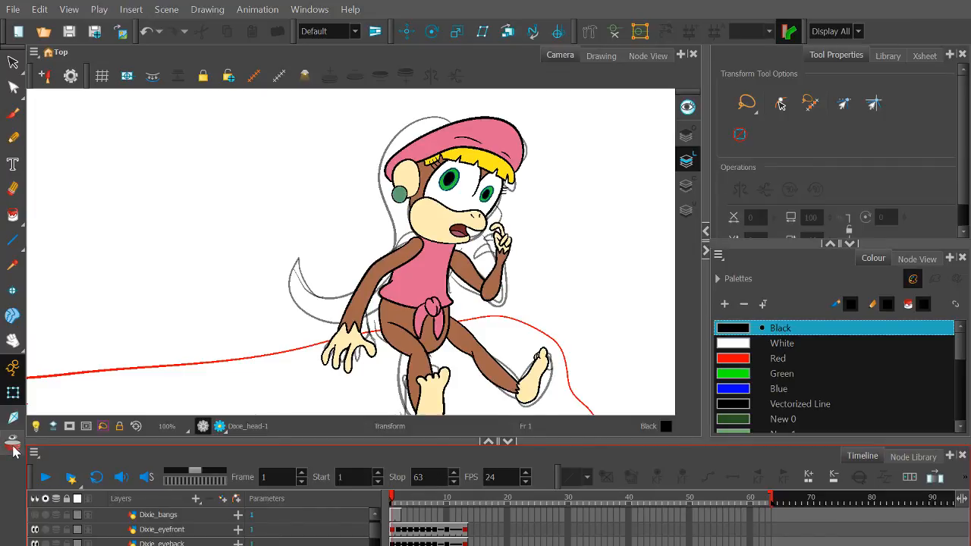
Turn off onion skinning, move to frame 2, and open the Dixie_head drawing in the Drawing view.
left_click(423, 498)
mouse_move(423, 498)
left_mouse_down()
mouse_move(394, 497)
mouse_move(423, 498)
left_mouse_up()
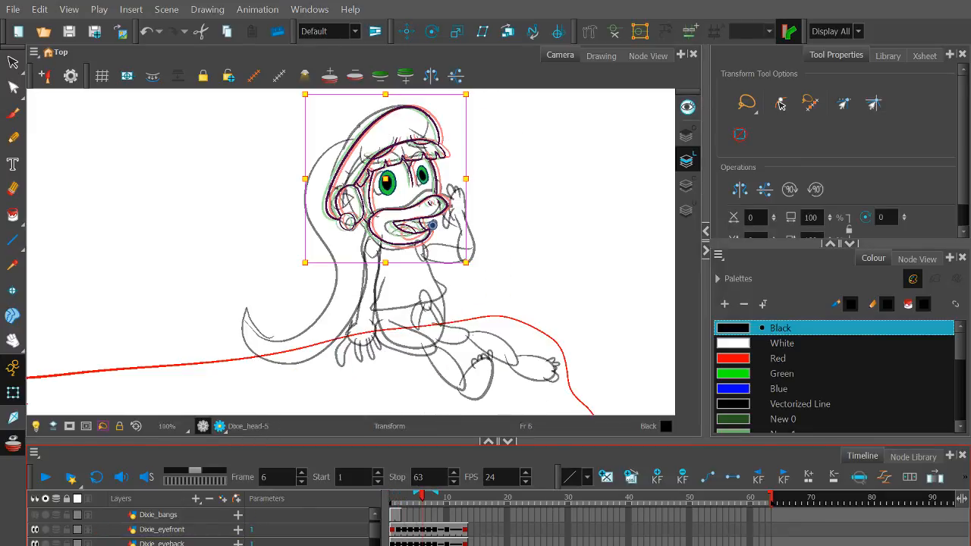
left_click(12, 448)
left_click_drag(397, 500, 402, 503)
left_click(601, 55)
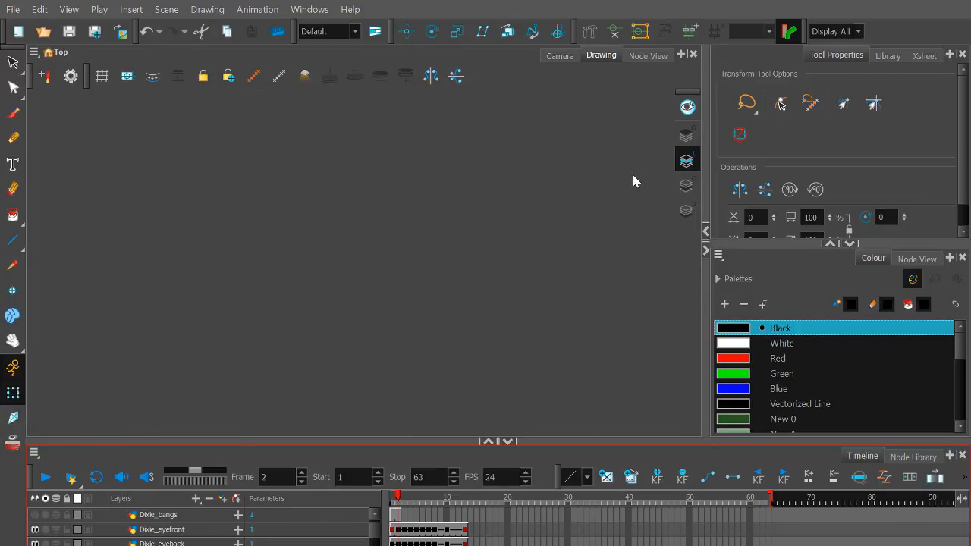
Show the invisible strokes and fill the eyes of the frame 2 head with White on the Colour Art layer.
left_click_drag(961, 352, 969, 411)
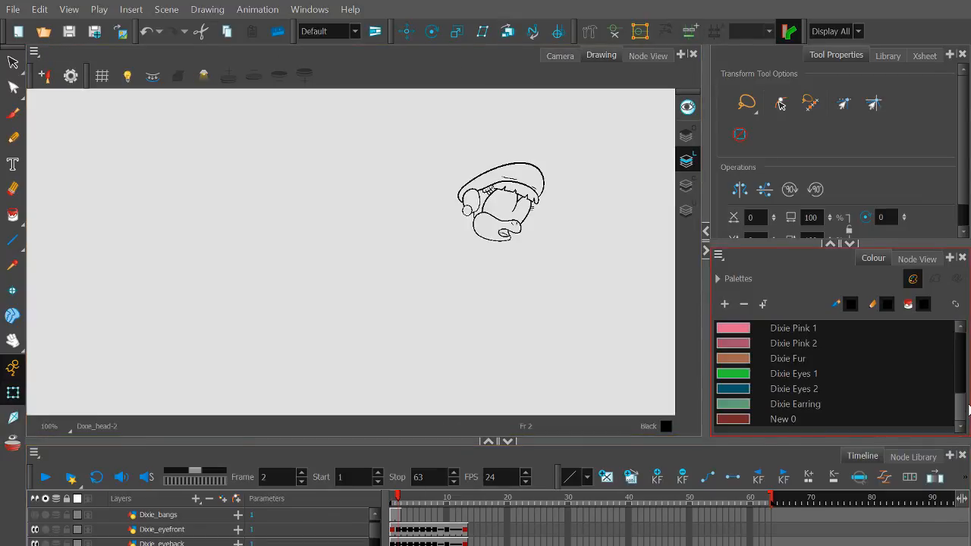
scroll(786, 387, "up", 1)
scroll(786, 387, "up", 3)
left_click(774, 342)
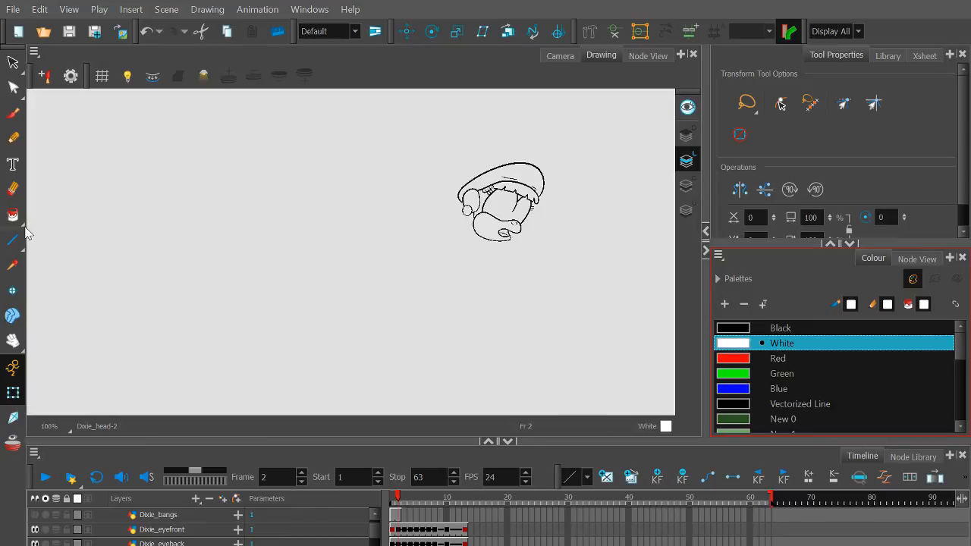
left_click(687, 185)
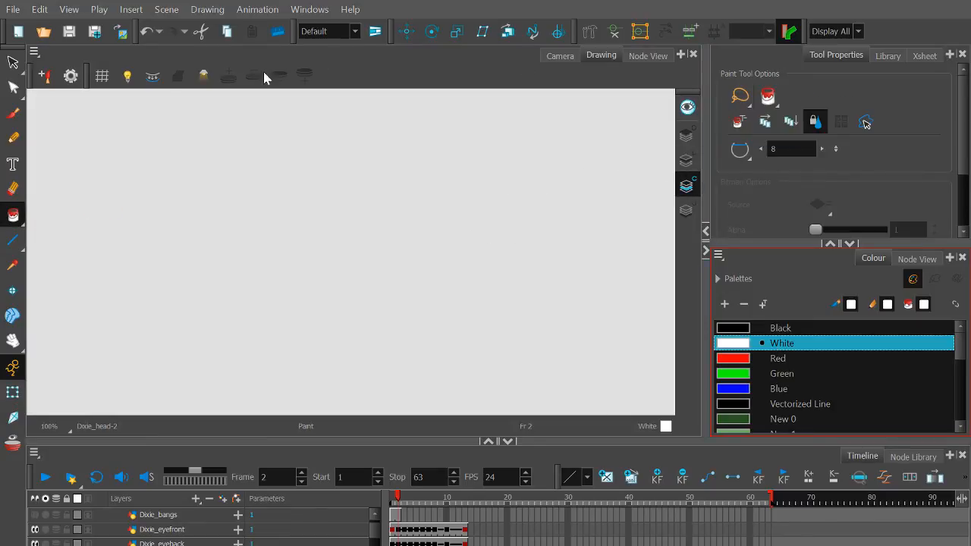
left_click(154, 79)
scroll(507, 209, "up", 4)
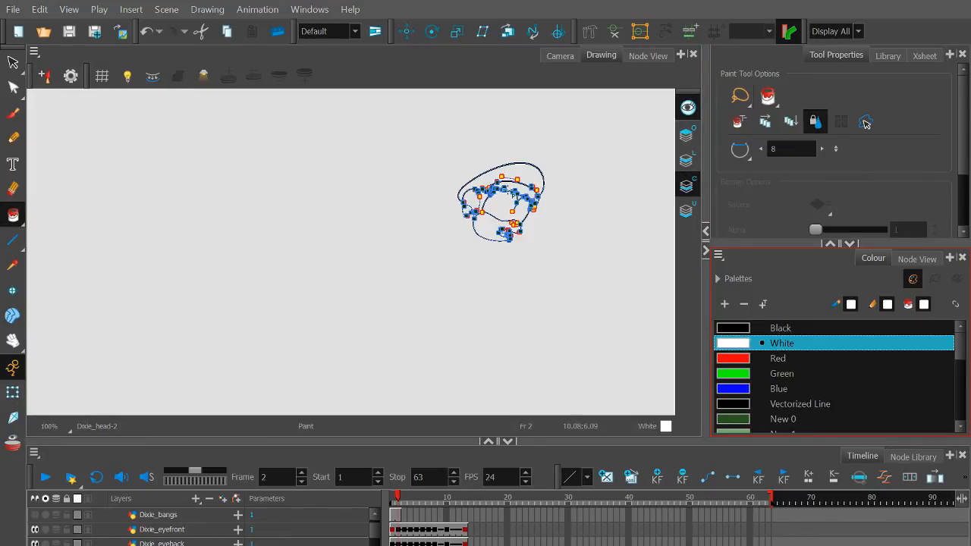
left_click(517, 226)
scroll(516, 235, "up", 1)
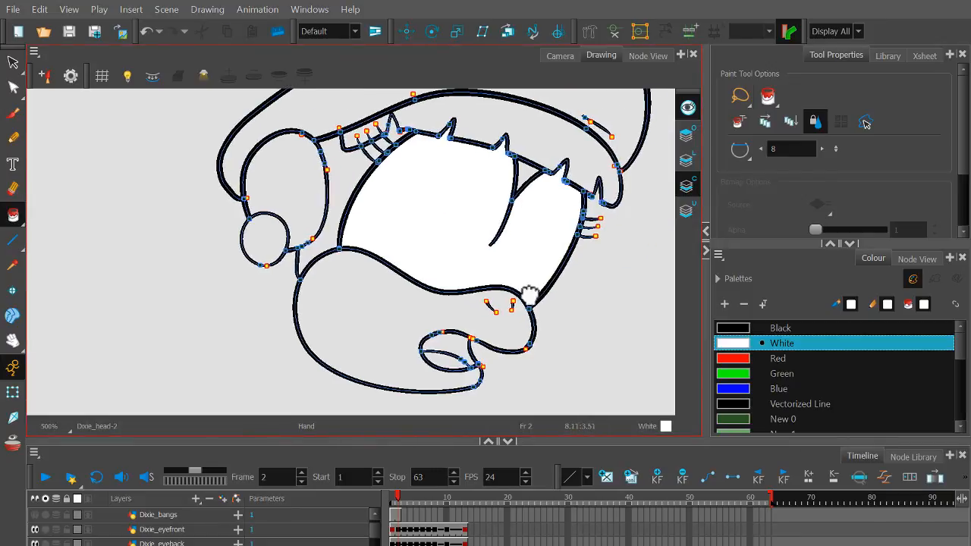
Fill the face patch beside the ear, the gaps between the eyelashes and the triangle between the eyes with Dixie Fur.
left_click_drag(962, 369, 962, 406)
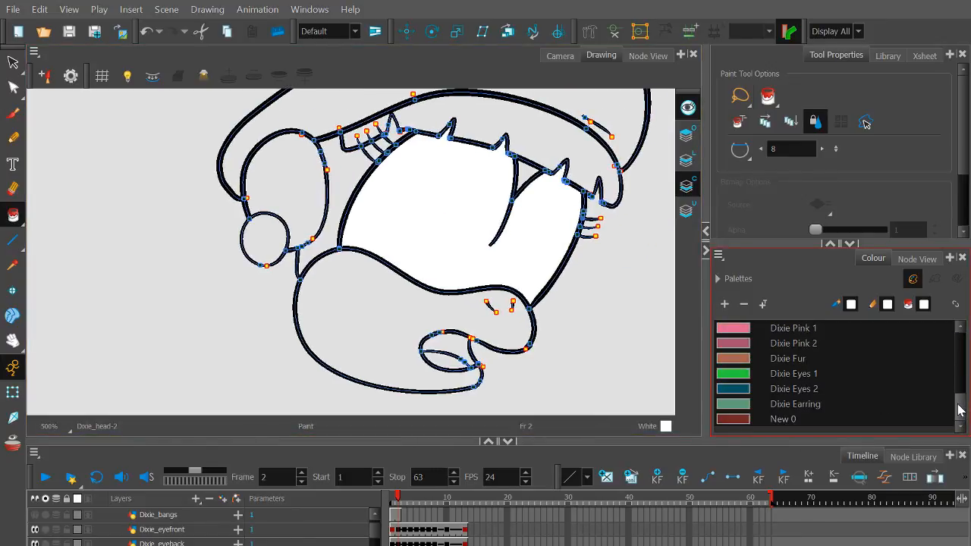
left_click(784, 361)
left_click(345, 179)
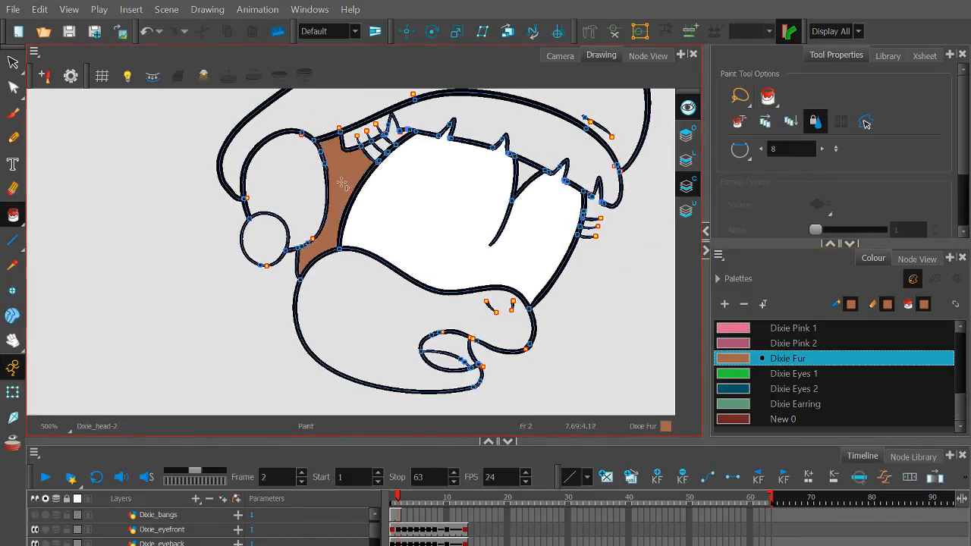
scroll(346, 186, "up", 3)
left_click(338, 187)
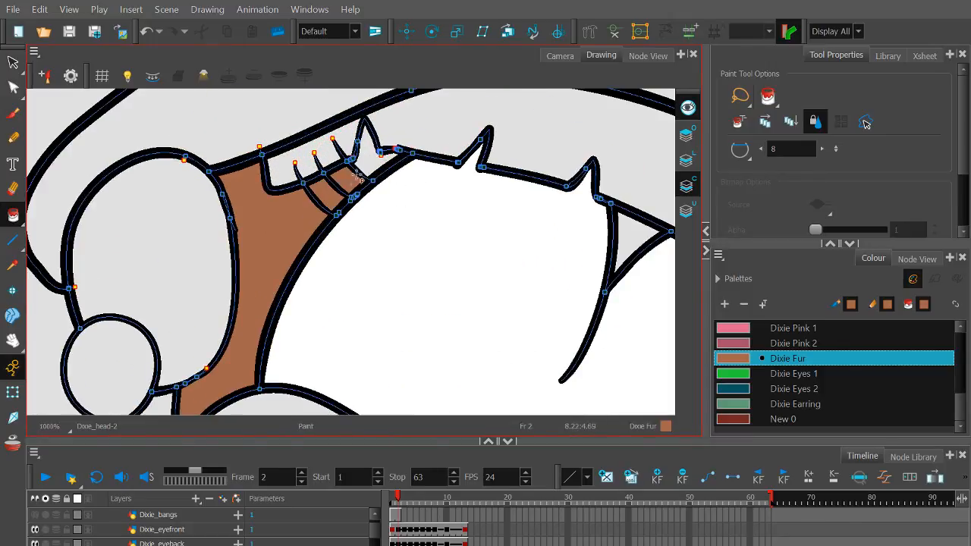
left_click(354, 174)
scroll(360, 175, "down", 3)
scroll(501, 203, "up", 3)
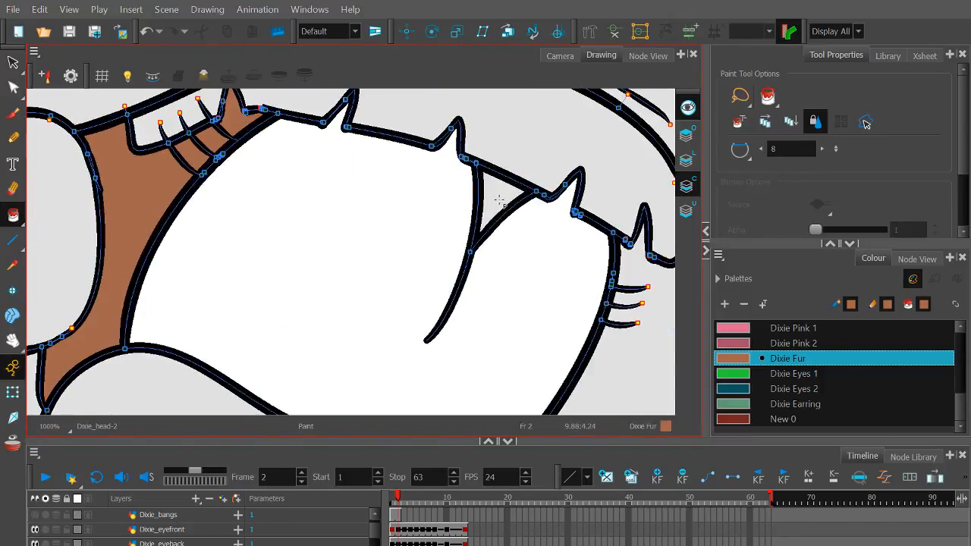
left_click(503, 200)
scroll(453, 199, "down", 4)
Fill the bangs and the small hair patch behind the eyelashes with Dixie Hair 1, and the cap with Dixie Pink 1.
left_click_drag(410, 164, 466, 210)
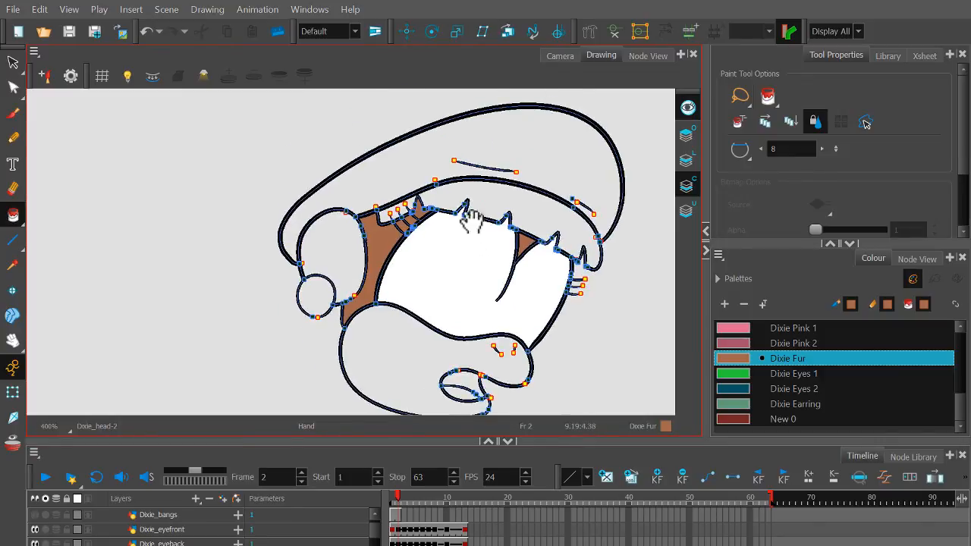
scroll(768, 387, "up", 2)
left_click(773, 390)
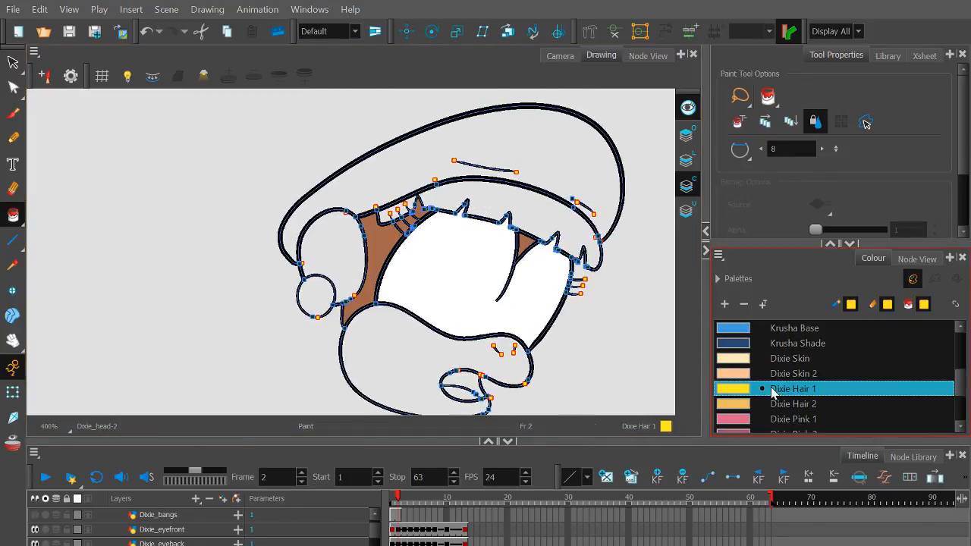
left_click(546, 225)
left_click(791, 419)
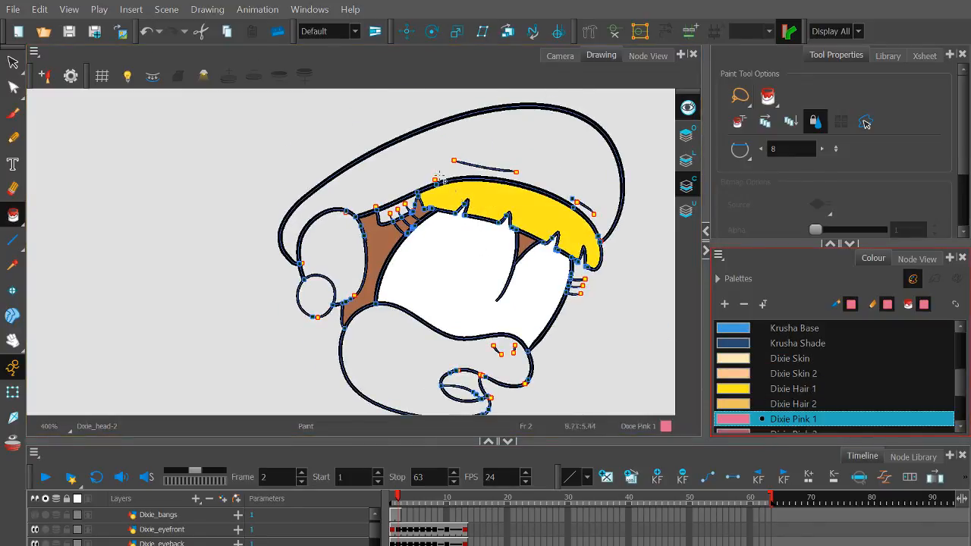
left_click(531, 144)
left_click(789, 390)
scroll(414, 237, "up", 4)
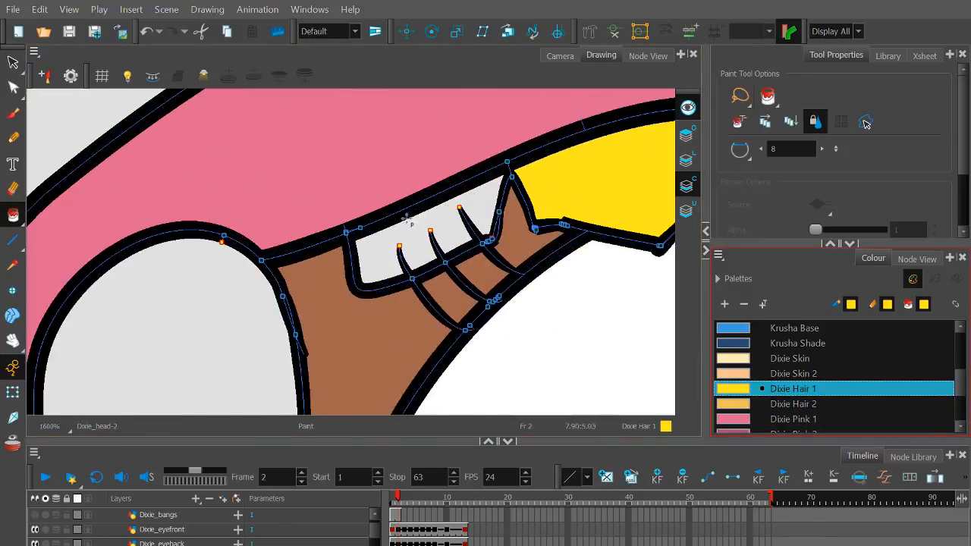
left_click(414, 236)
Try filling the ear with Dixie Skin 2.
left_click(789, 373)
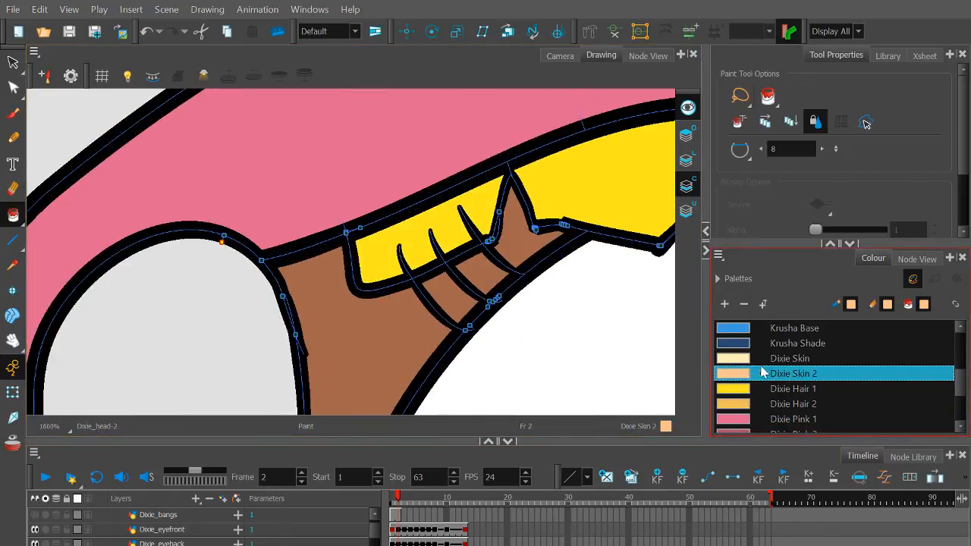
scroll(317, 278, "down", 4)
left_click(318, 277)
scroll(299, 276, "up", 2)
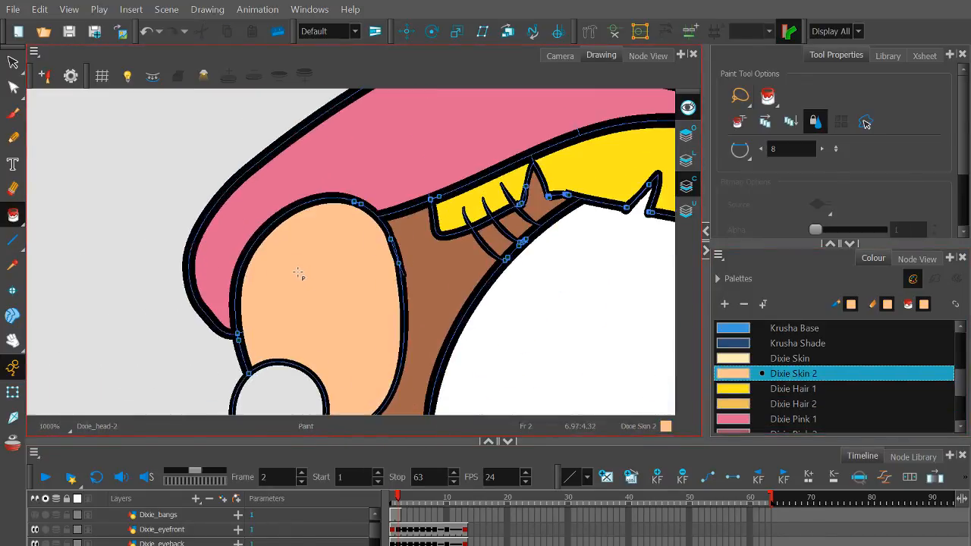
Fill the ear and muzzle with Dixie Skin, and the earring with Dixie Earring.
left_click(733, 360)
left_click(314, 301)
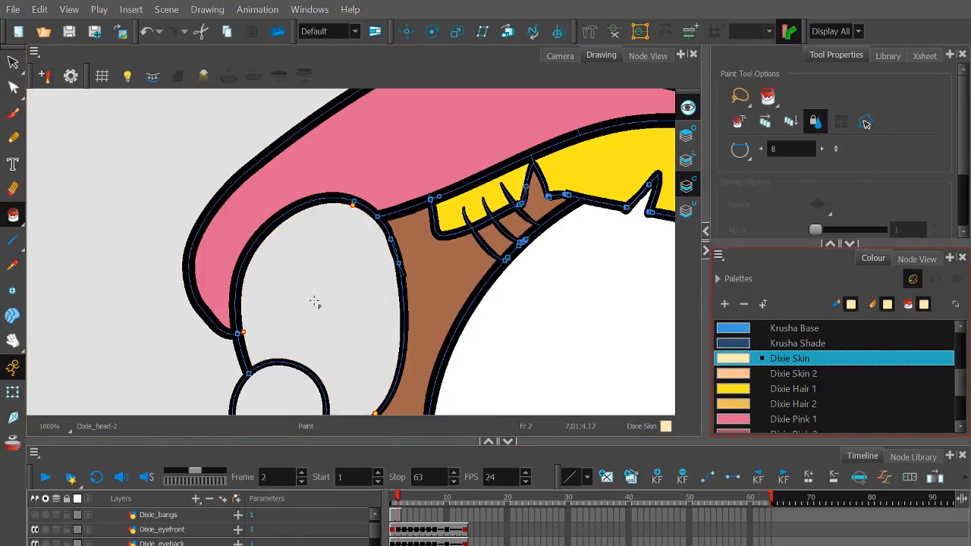
scroll(319, 284, "down", 3)
left_click_drag(341, 290, 306, 220)
left_click(372, 324)
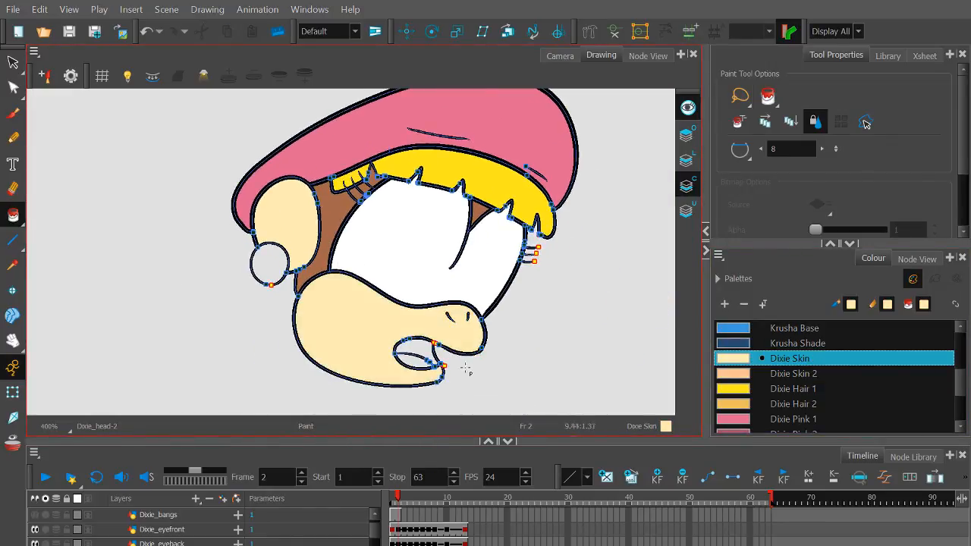
scroll(765, 422, "down", 2)
left_click(757, 405)
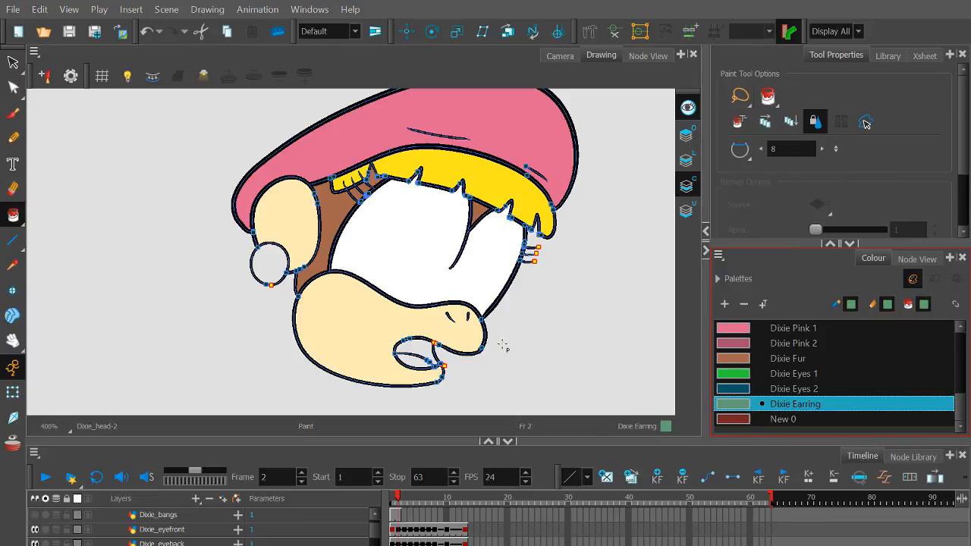
left_click(269, 262)
Return to the Camera view at frame 1 and sample the dark red inside Dixie's mouth with the Dropper.
left_click(561, 55)
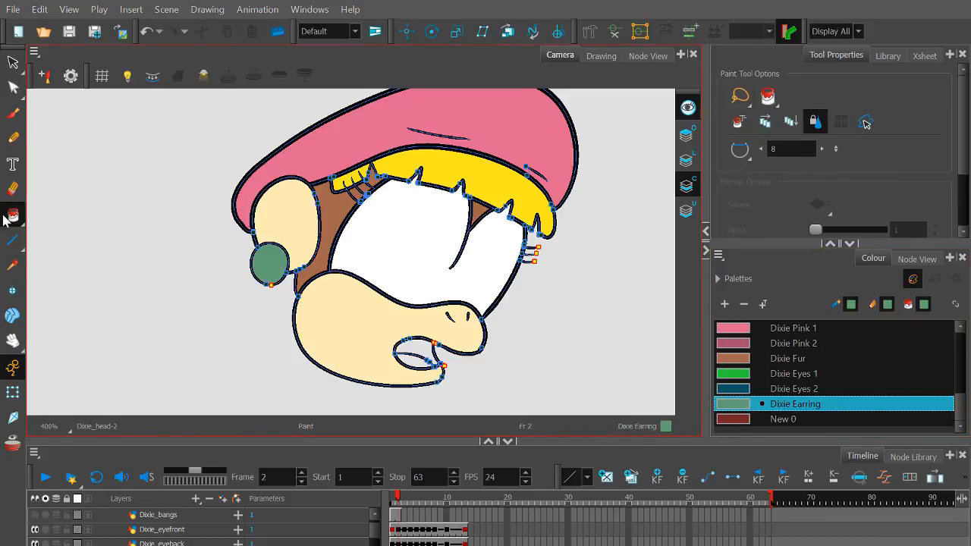
key("d")
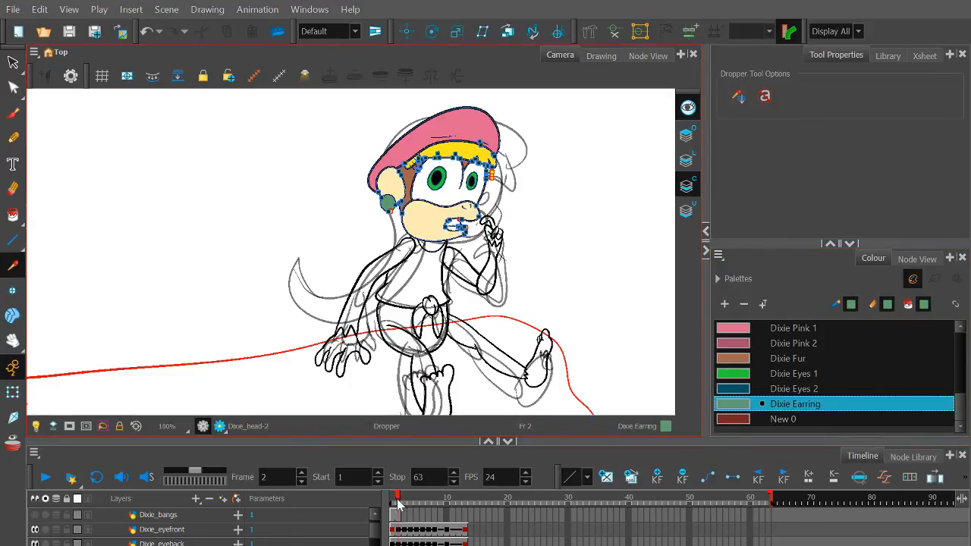
left_click(396, 501)
scroll(520, 275, "up", 8)
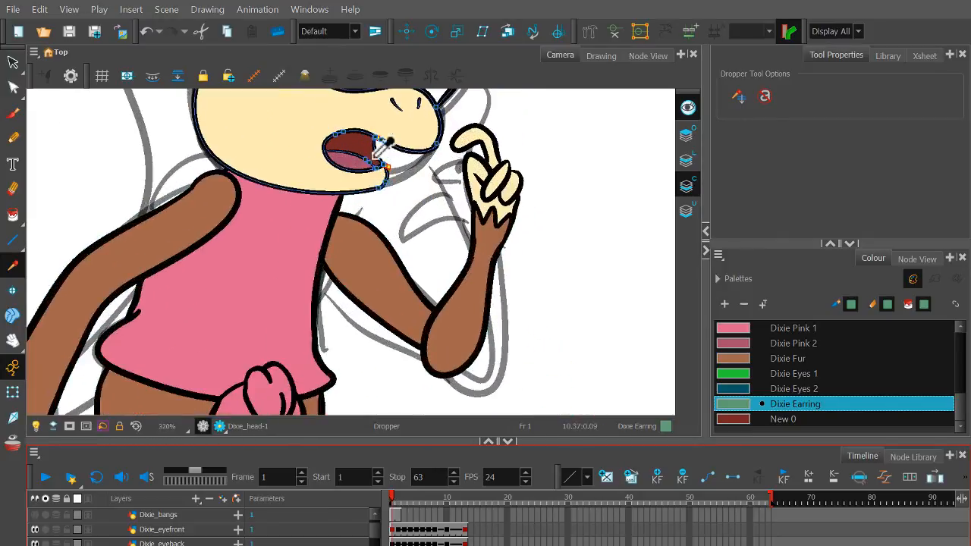
left_click(539, 261)
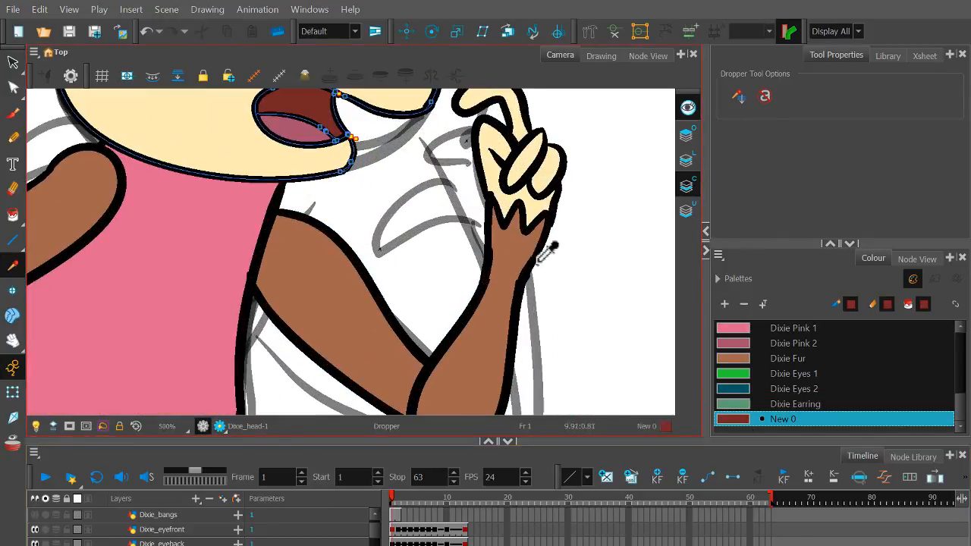
Rename the New 0 colour swatch as Dixie Mouth.
double_click(782, 419)
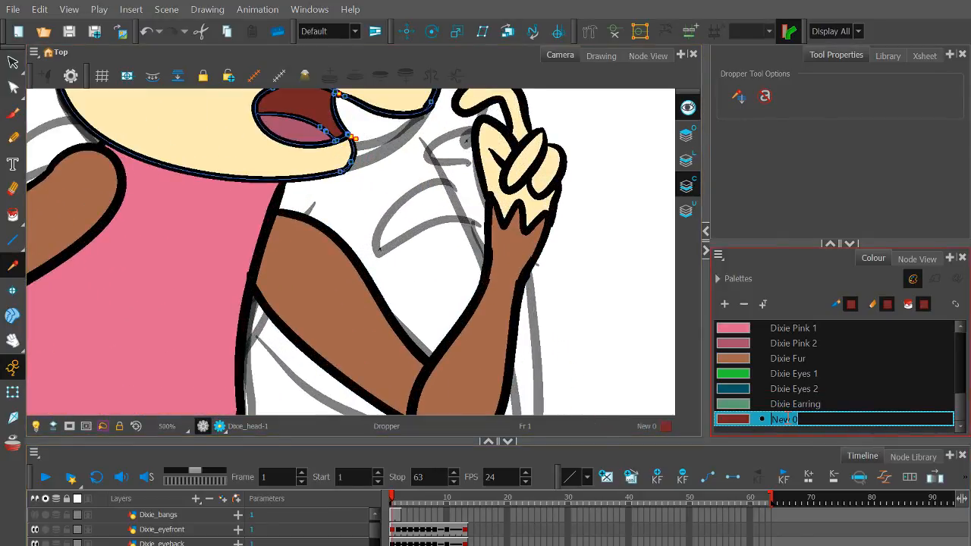
type("Dixie Mouth")
left_click(741, 409)
left_click(739, 425)
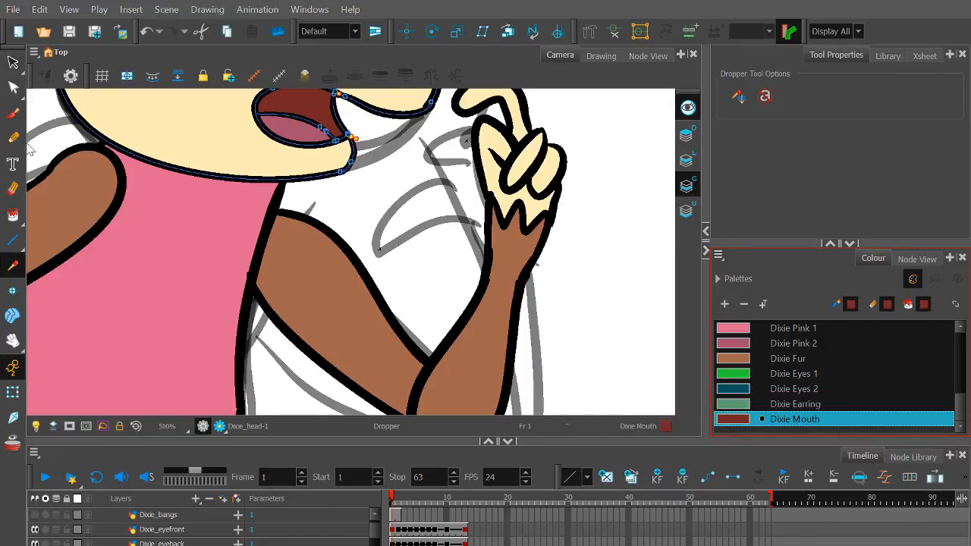
Sample Dixie Pink 2 from the frame 1 tongue and fill the frame 2 tongue with it.
left_click(290, 137)
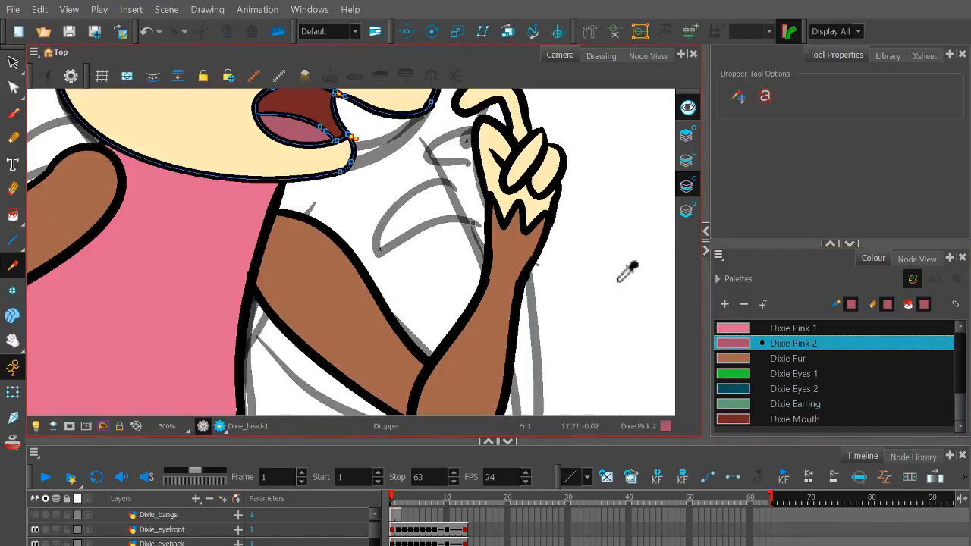
left_click(12, 215)
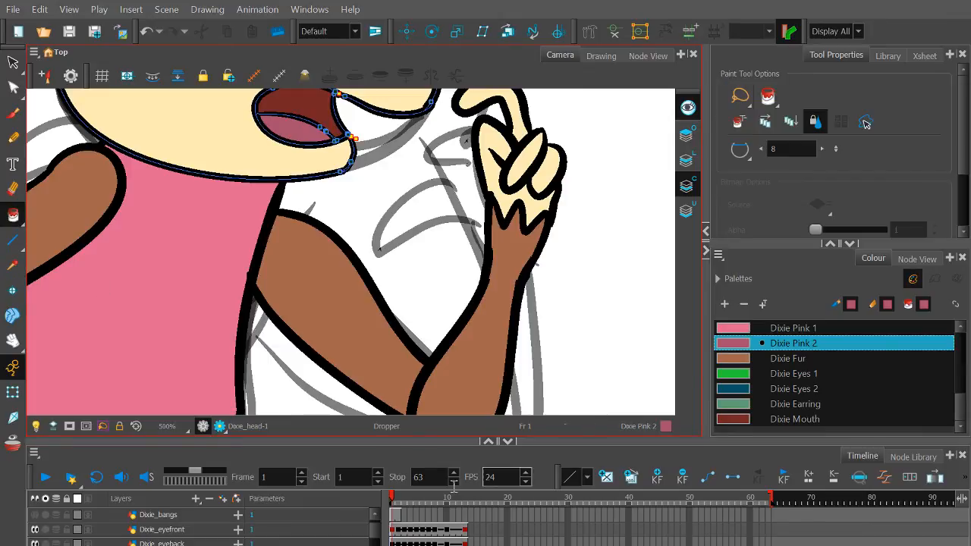
left_click(398, 503)
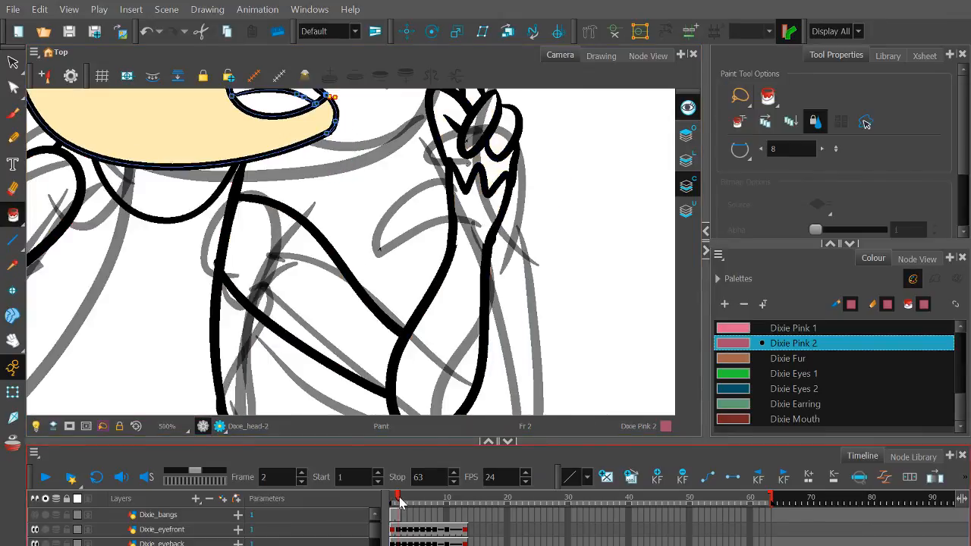
left_click(321, 292)
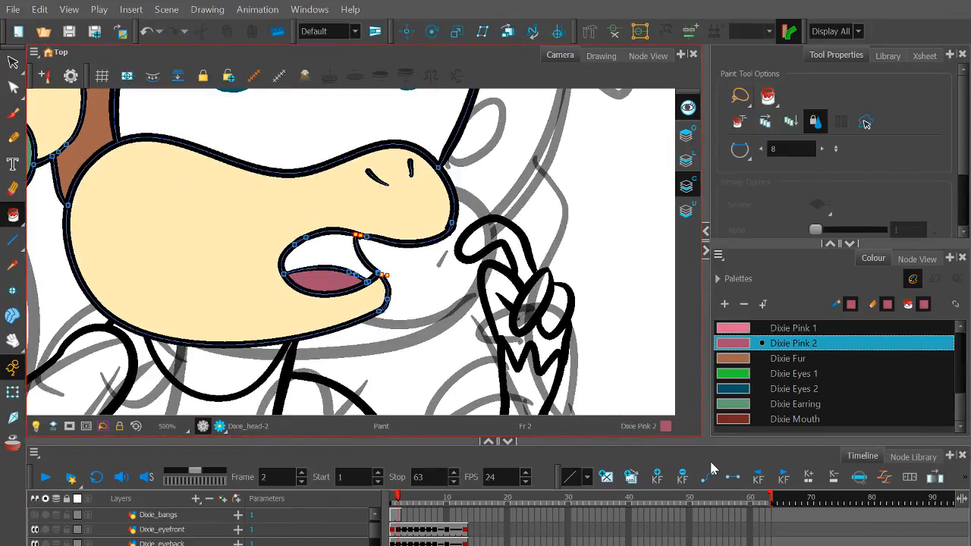
Fill the inside of the mouth above the tongue at frame 2 with Dixie Mouth.
left_click(783, 419)
left_click(330, 253)
scroll(323, 262, "down", 2)
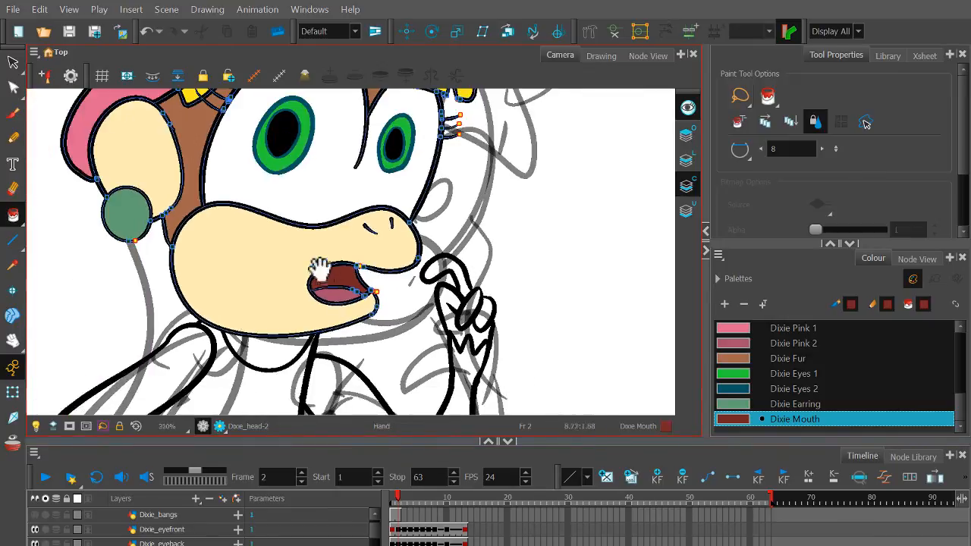
scroll(319, 270, "down", 4)
left_click_drag(319, 269, 365, 304)
Open the frame 3 head in the Drawing view, show its invisible strokes, and fill the mouth interior with Dixie Mouth.
left_click(402, 501)
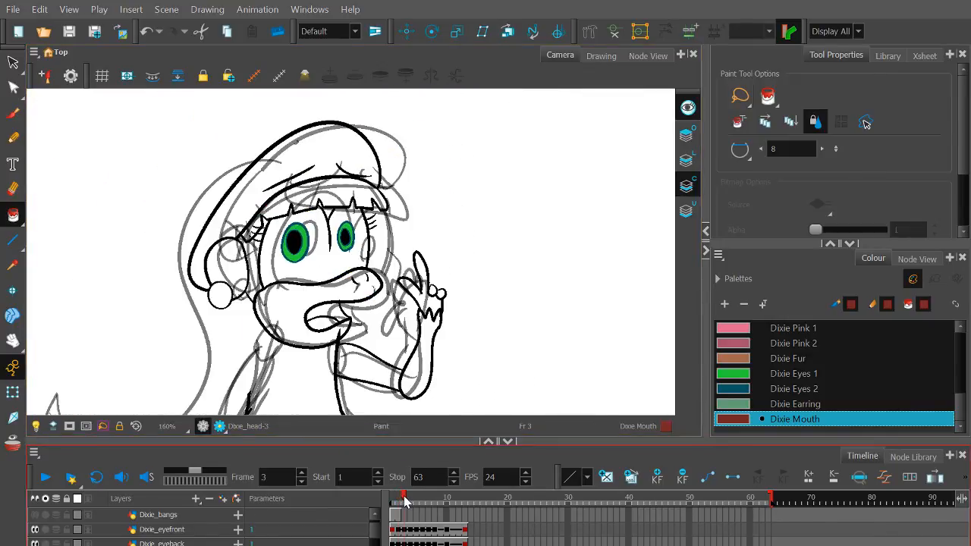
left_click(601, 56)
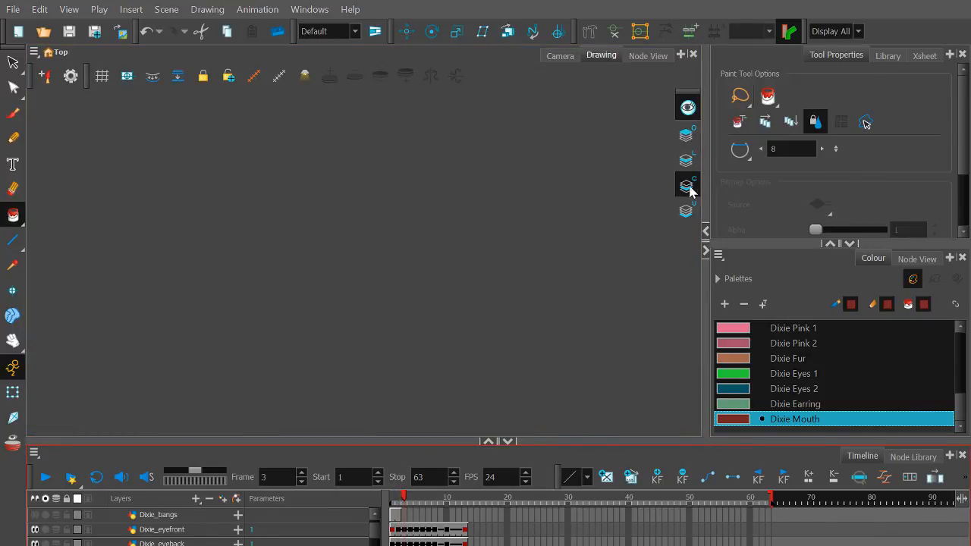
left_click(150, 77)
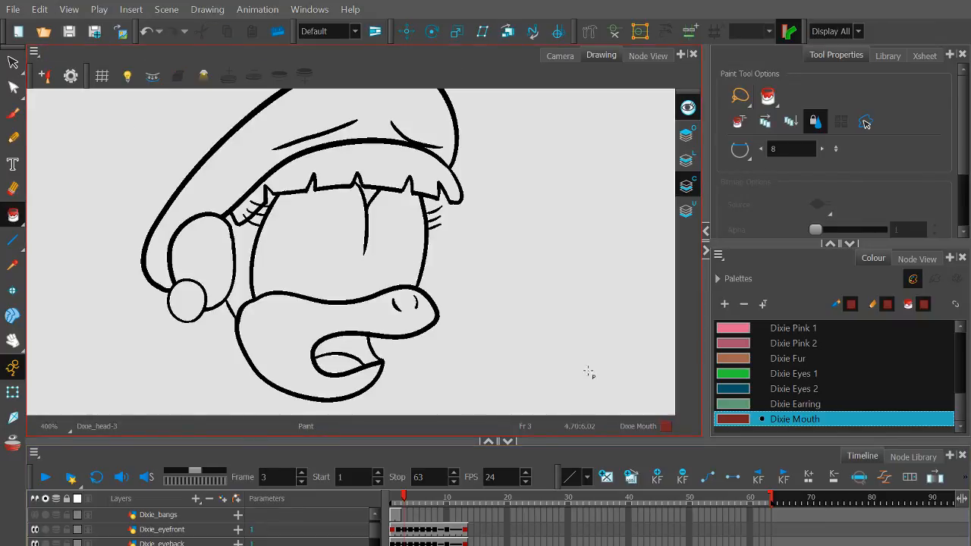
left_click(350, 345)
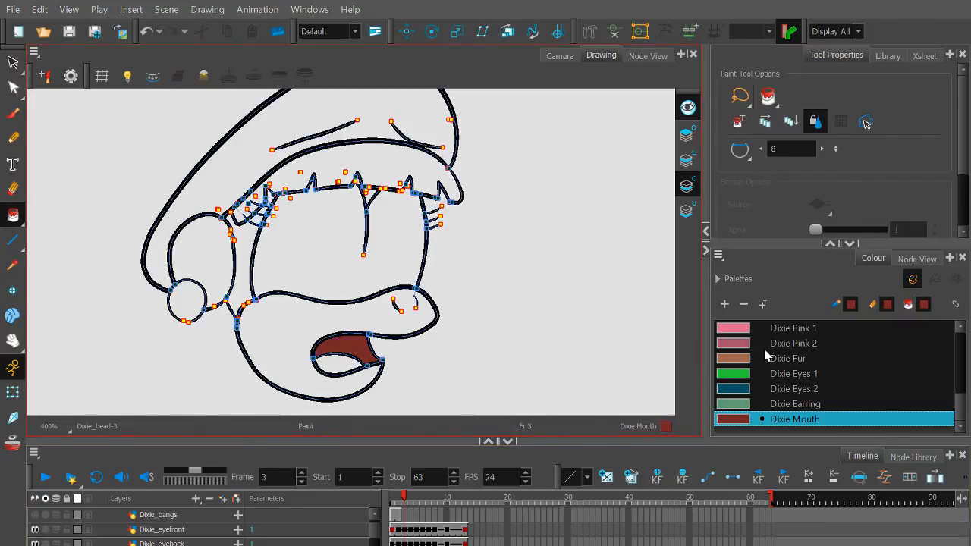
Fill the frame 3 tongue with Dixie Pink 2, and the muzzle and ear with Dixie Skin.
left_click(781, 344)
left_click(344, 370)
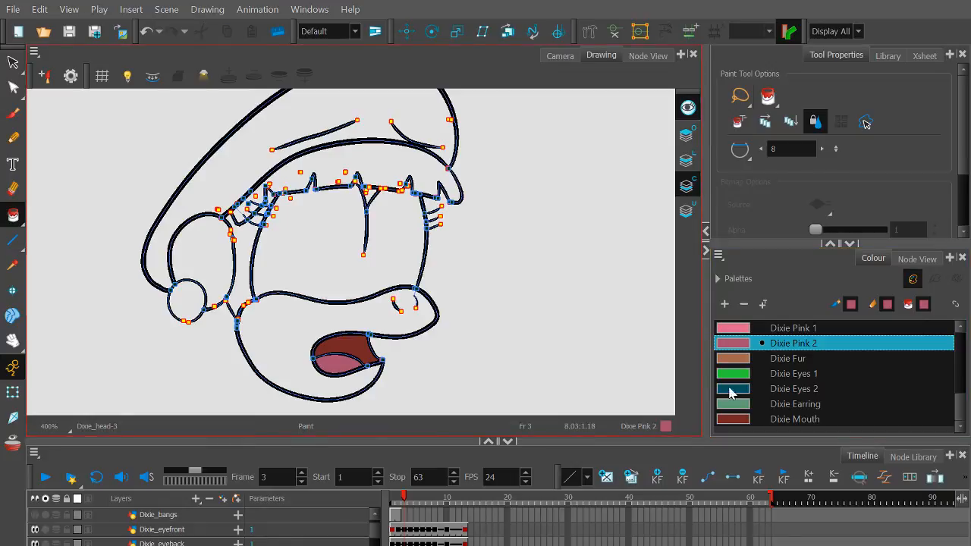
scroll(769, 388, "up", 5)
scroll(782, 389, "down", 3)
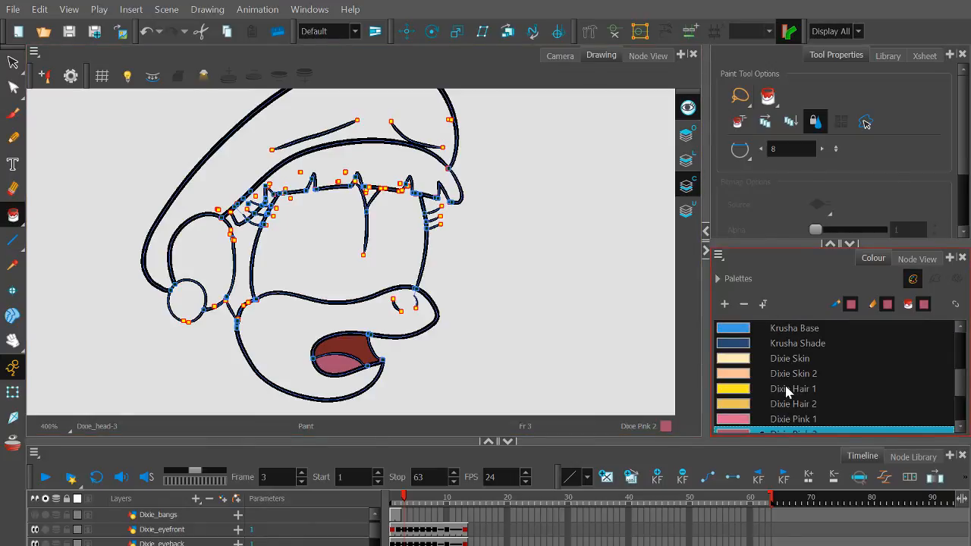
left_click(789, 360)
left_click(332, 324)
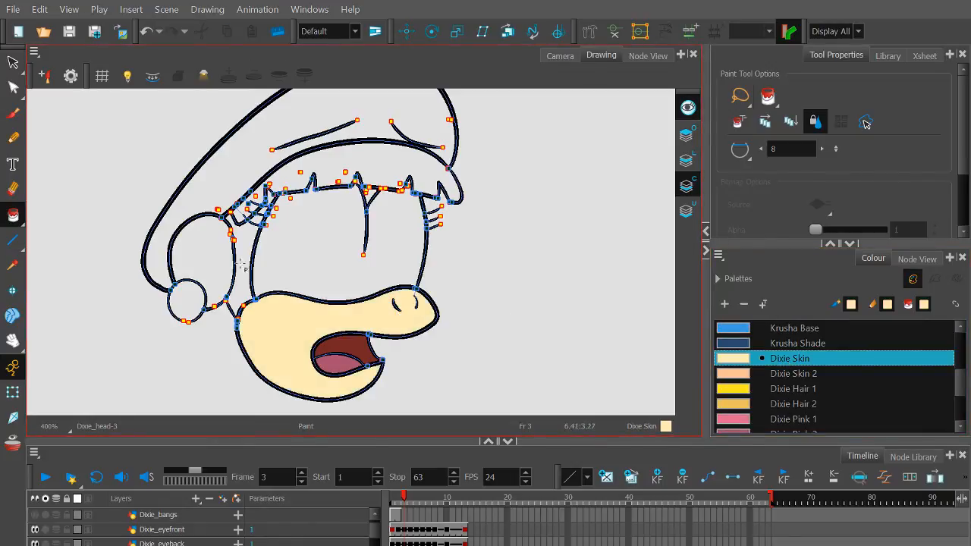
left_click(201, 254)
Fill the eye area of the frame 3 head with White.
scroll(782, 379, "up", 4)
left_click(782, 343)
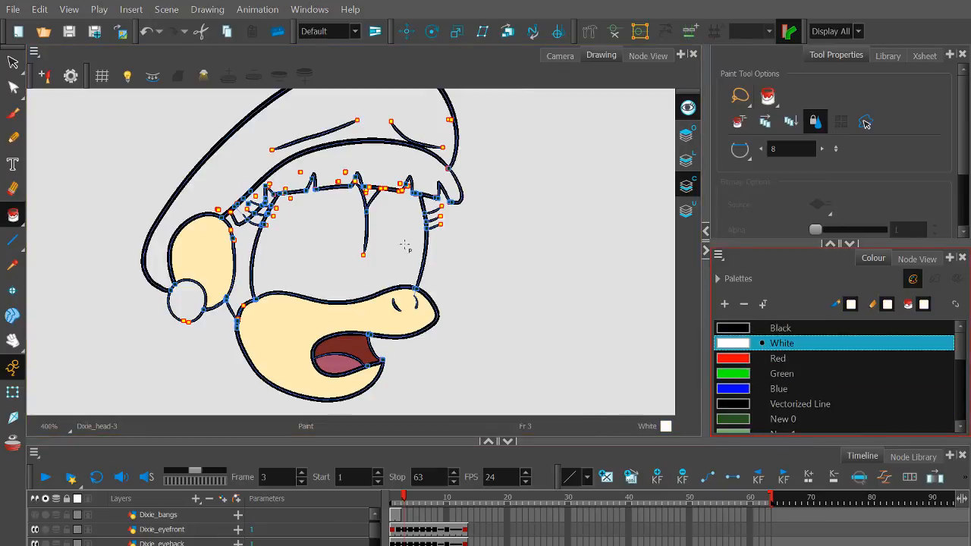
left_click(319, 244)
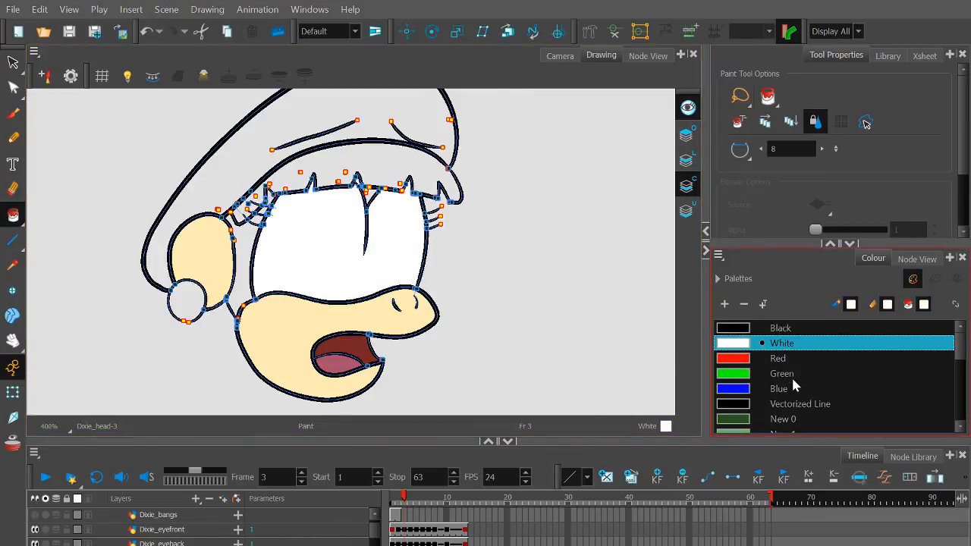
Fill the side of the face between ear and eye at frame 3, including the gaps between the eyelashes, with Dixie Fur.
scroll(791, 375, "down", 5)
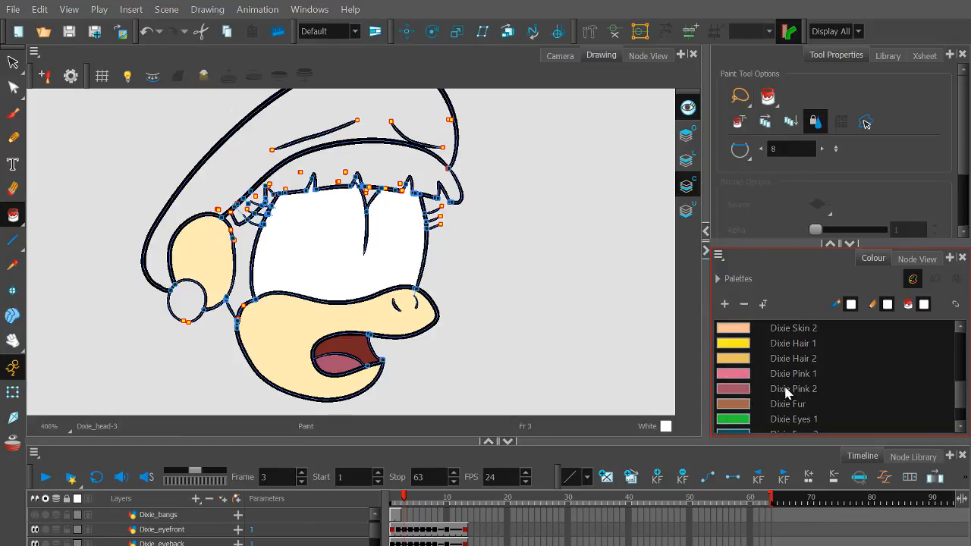
scroll(786, 393, "down", 2)
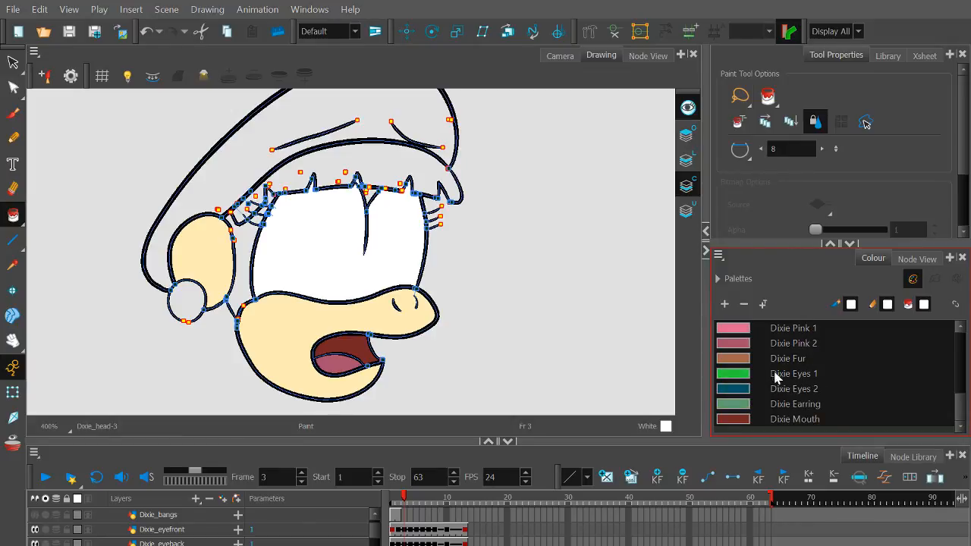
left_click(781, 358)
scroll(252, 259, "up", 1)
left_click(246, 260)
scroll(252, 259, "up", 4)
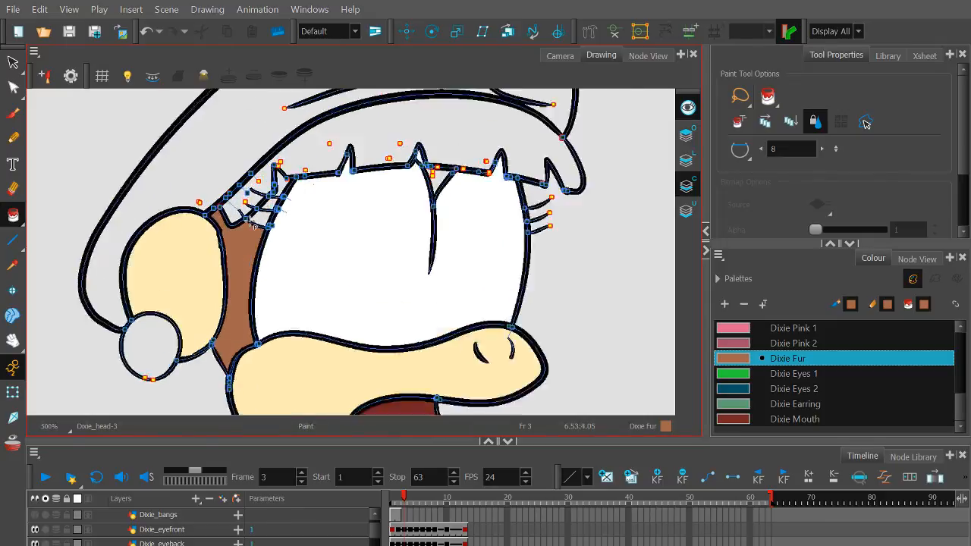
left_click(267, 218)
left_click(279, 190)
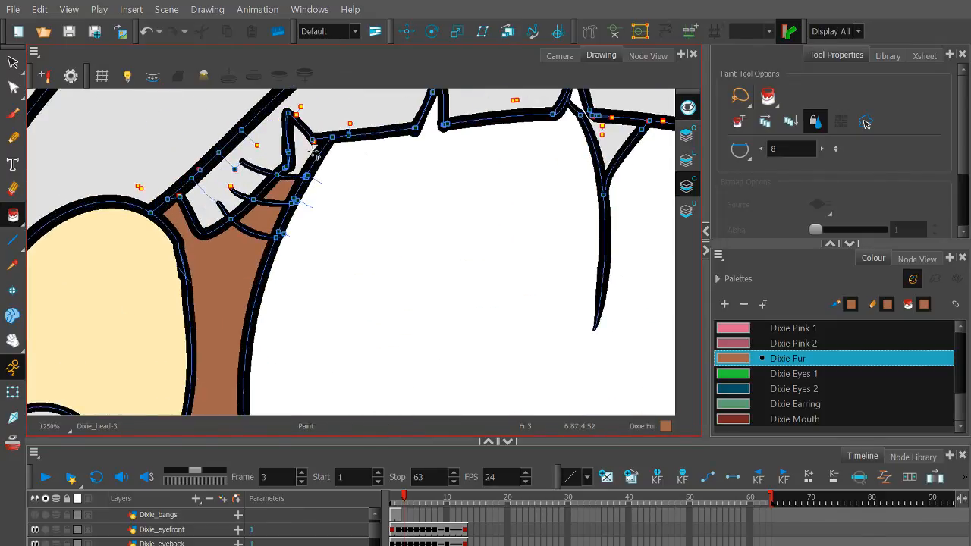
left_click(290, 154)
Fill the fringe under the hat of the frame 3 head with Dixie Hair 1.
scroll(342, 250, "down", 3)
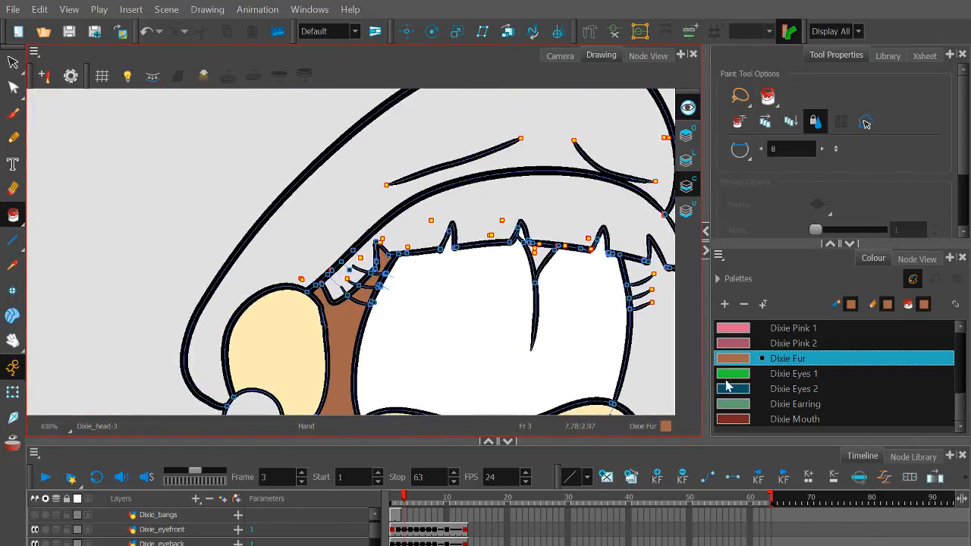
scroll(778, 384, "down", 3)
scroll(779, 387, "down", 3)
left_click(779, 392)
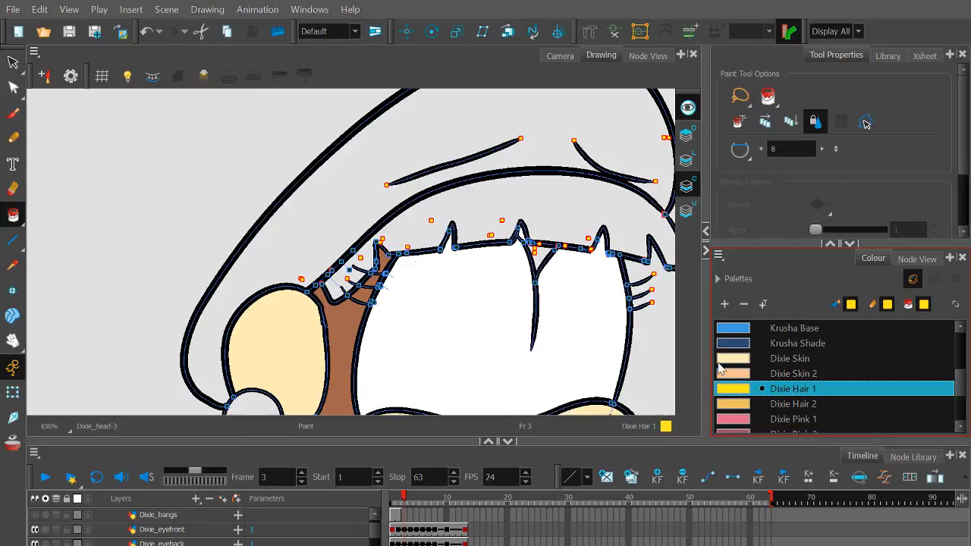
left_click(506, 202)
Fill the small gaps between the eyes below the frame 3 fringe with Dixie Fur.
scroll(781, 364, "down", 6)
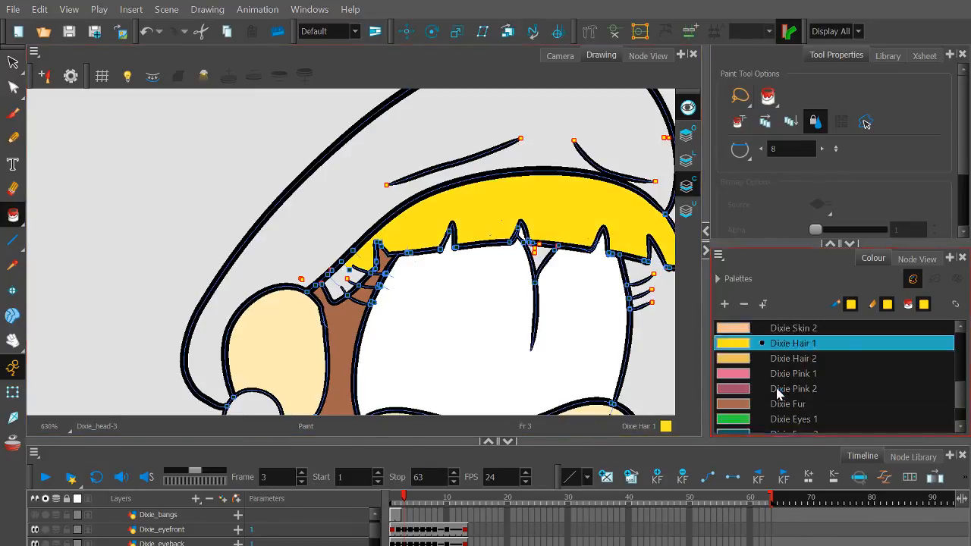
left_click(781, 358)
scroll(504, 241, "up", 2)
left_click(567, 260)
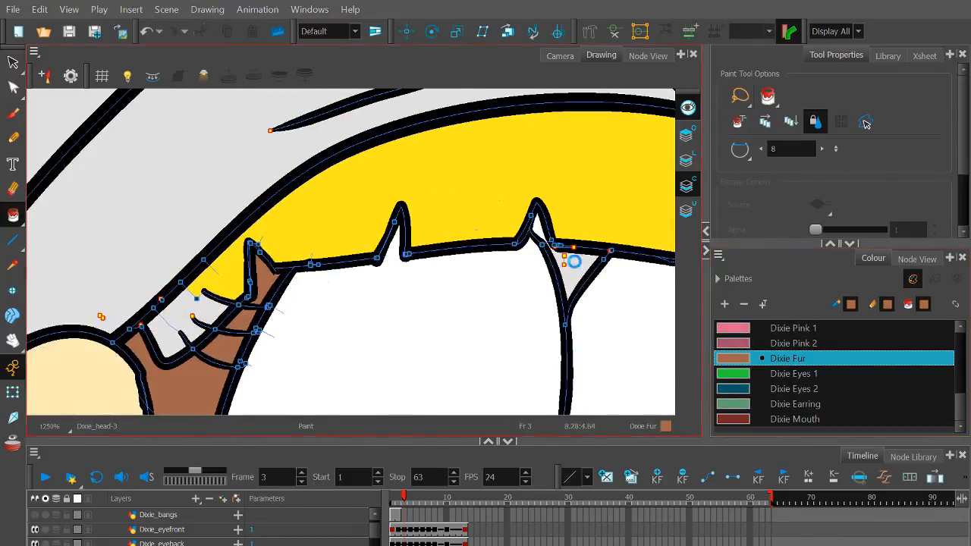
Check the frame 3 head in the Camera view and fill the remaining hair gaps between the eyelashes with Dixie Hair 1 in the Drawing view.
left_click(560, 56)
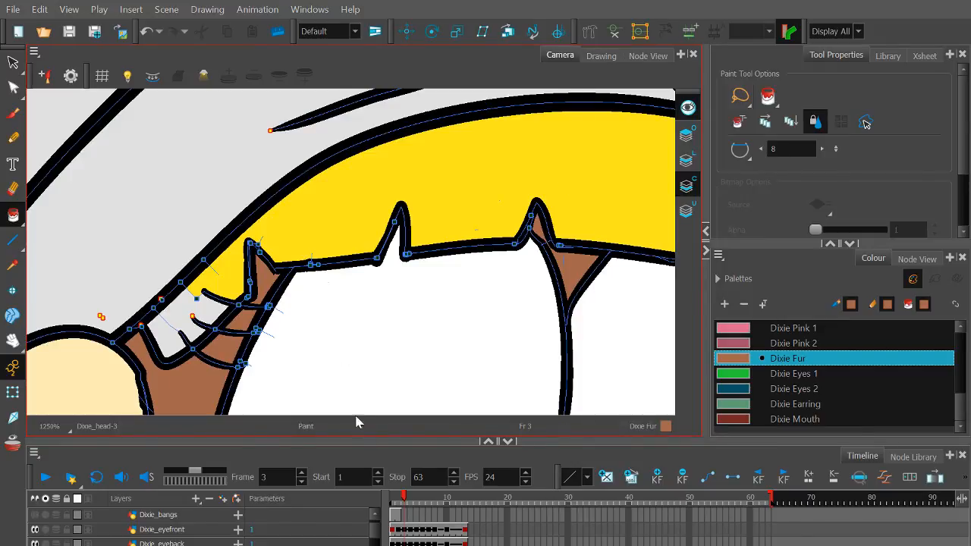
left_click_drag(396, 502, 403, 504)
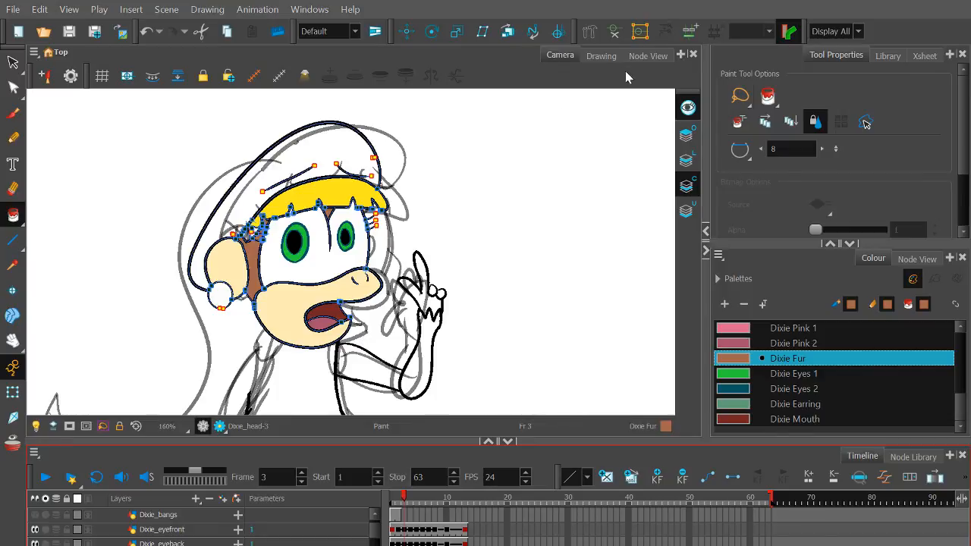
left_click(611, 58)
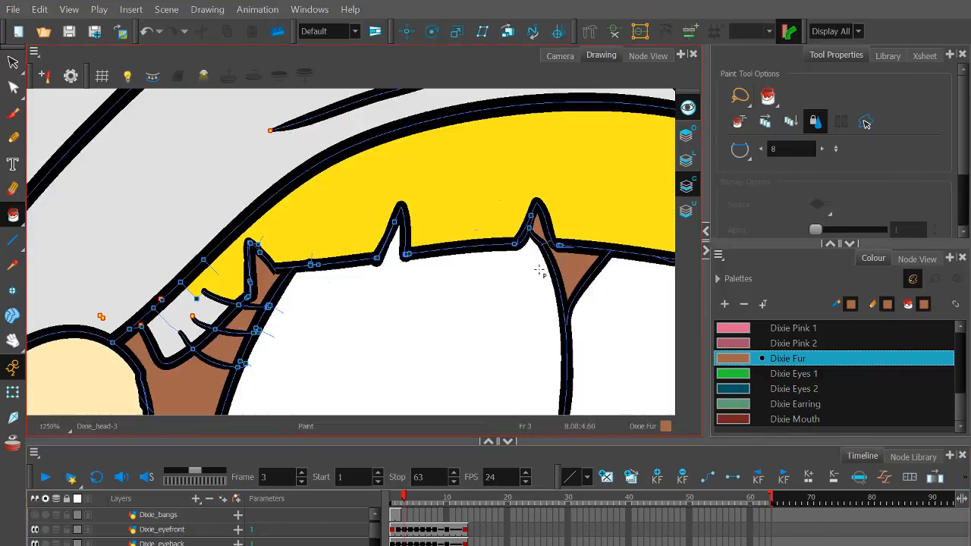
scroll(370, 280, "down", 2)
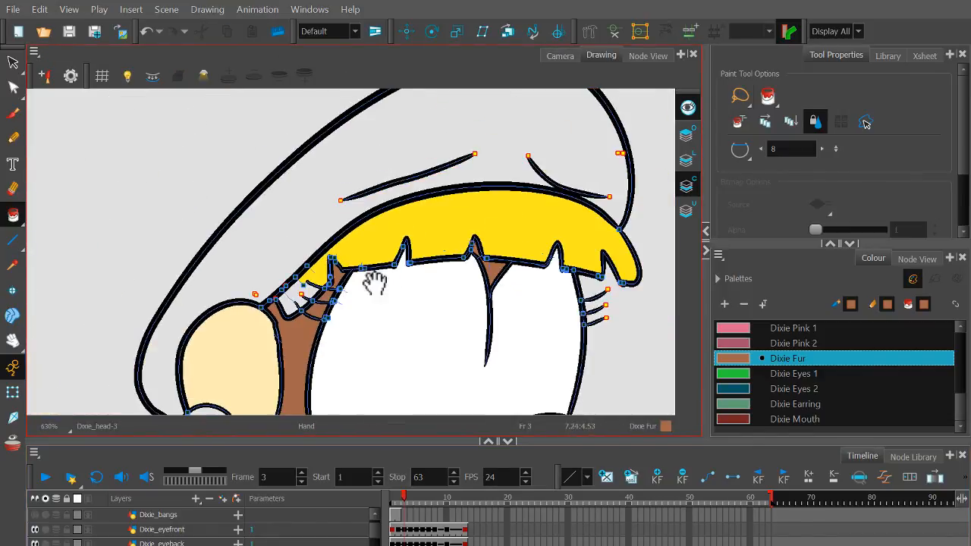
scroll(800, 360, "up", 3)
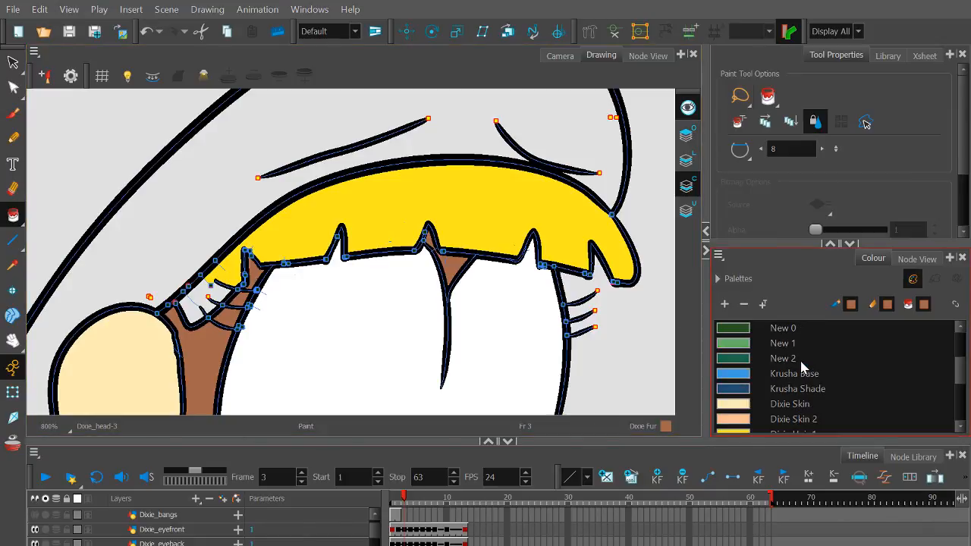
scroll(801, 361, "down", 2)
left_click(789, 343)
scroll(217, 324, "up", 3)
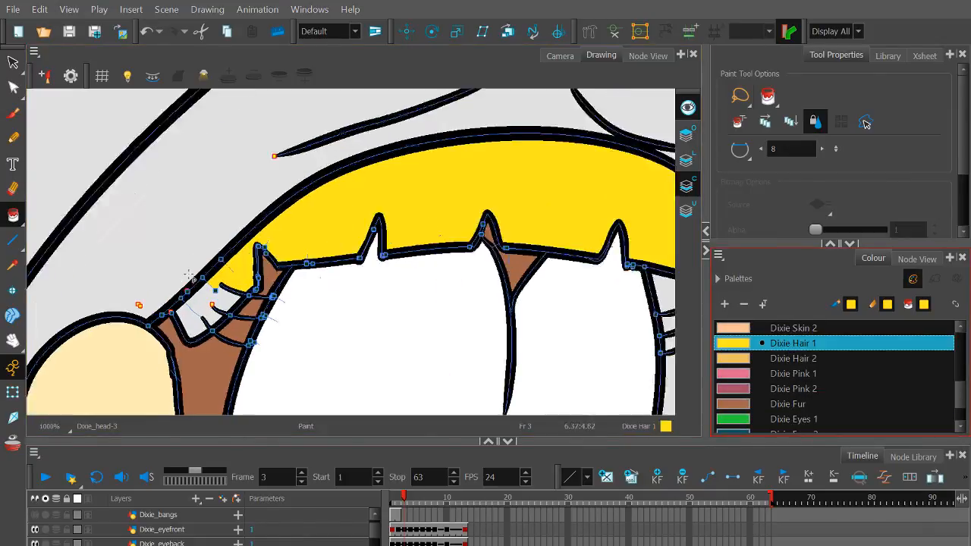
left_click(216, 325)
left_click(197, 360)
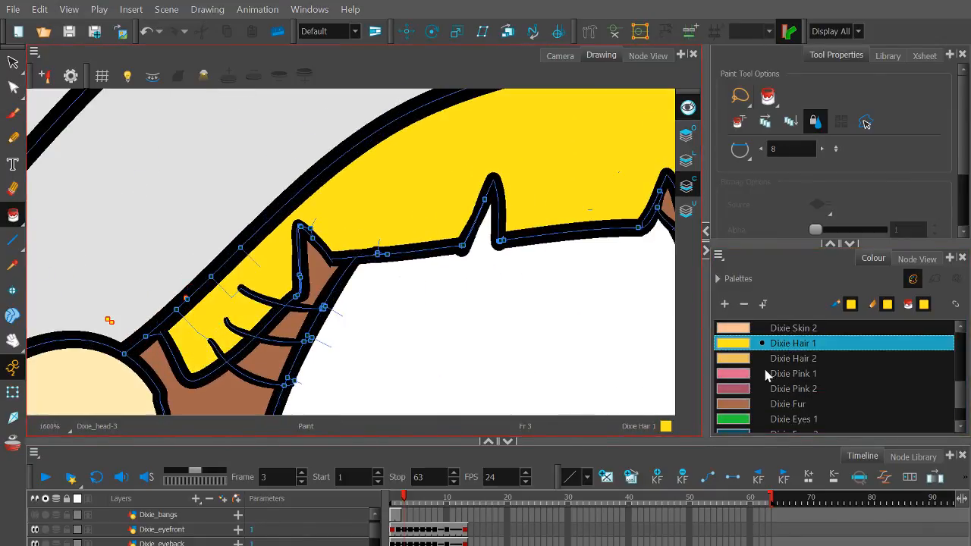
Fill the frame 3 hat with Dixie Pink 1 and the earring with Dixie Earring.
left_click(774, 373)
scroll(364, 200, "down", 3)
left_click(363, 200)
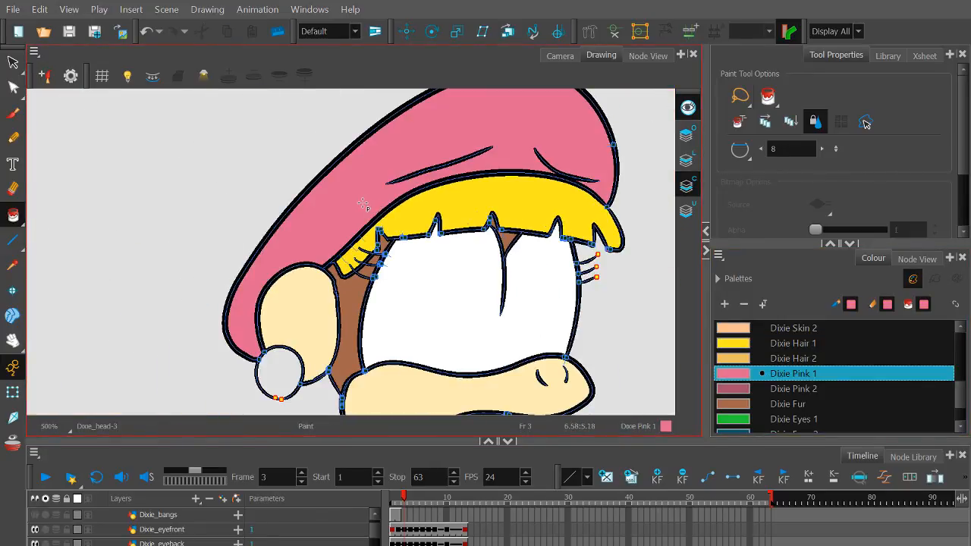
left_click_drag(434, 311, 442, 246)
scroll(791, 393, "down", 3)
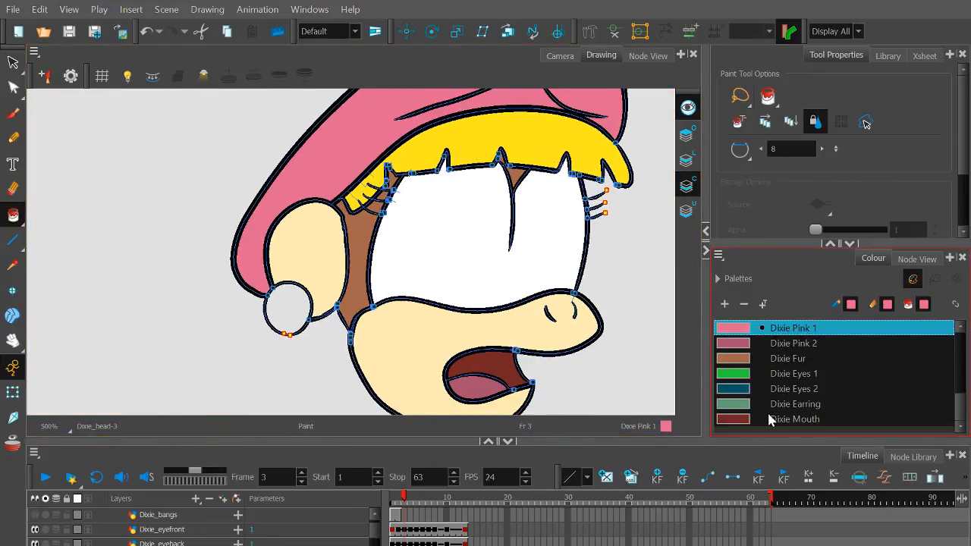
left_click(776, 407)
left_click(297, 306)
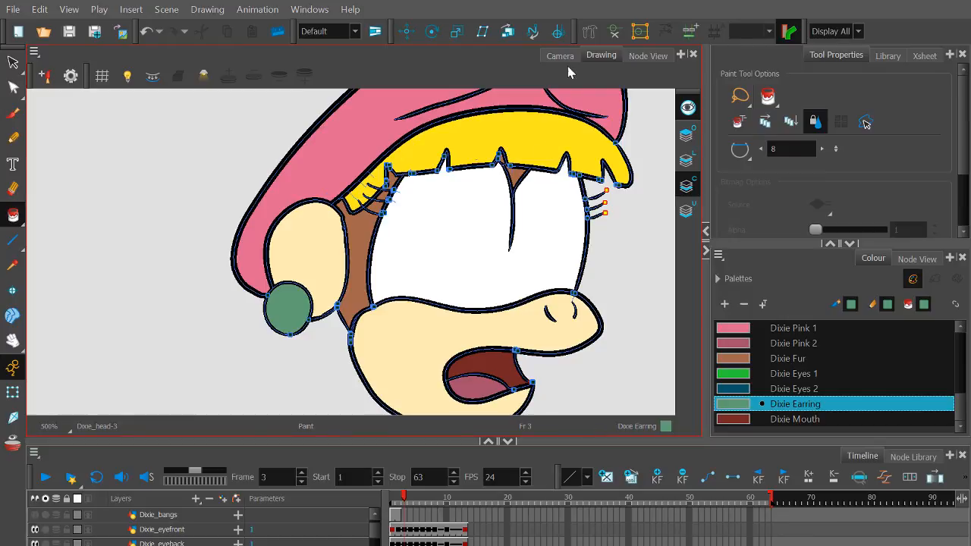
Open the frame 4 head in the Drawing view with its invisible strokes shown and fill the earring with Dixie Earring.
left_click_drag(405, 503, 405, 502)
left_click(409, 502)
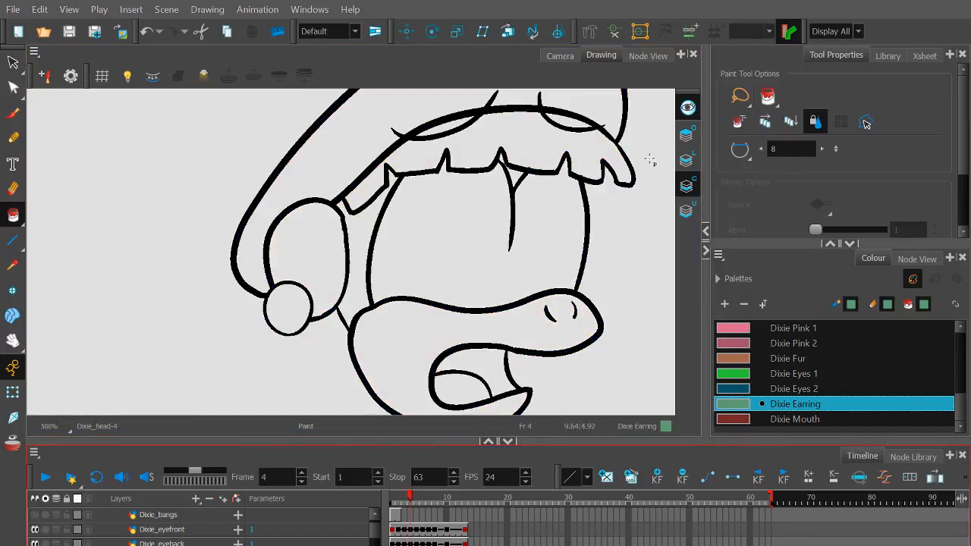
left_click(153, 76)
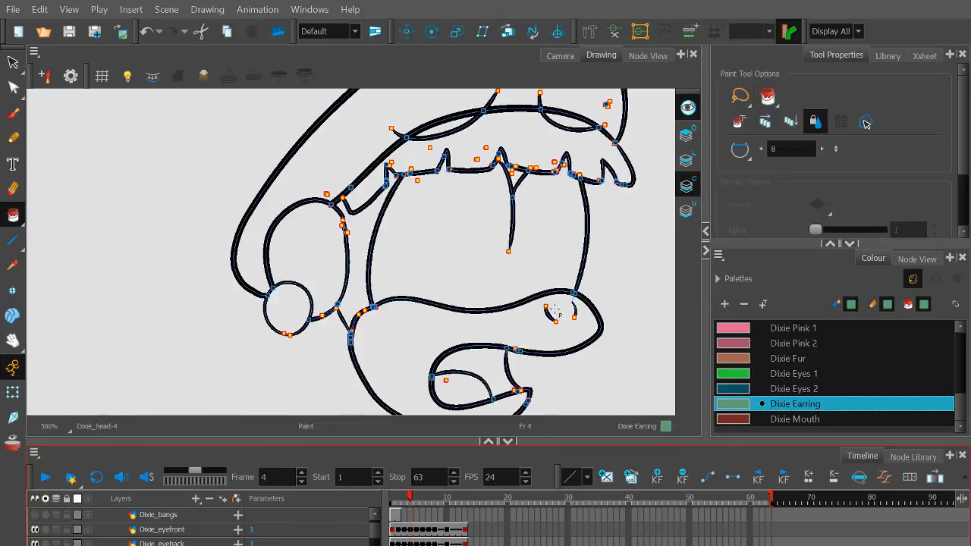
left_click(298, 313)
Fill the frame 4 mouth interior with Dixie Mouth and the tongue with Dixie Pink 2.
left_click(793, 418)
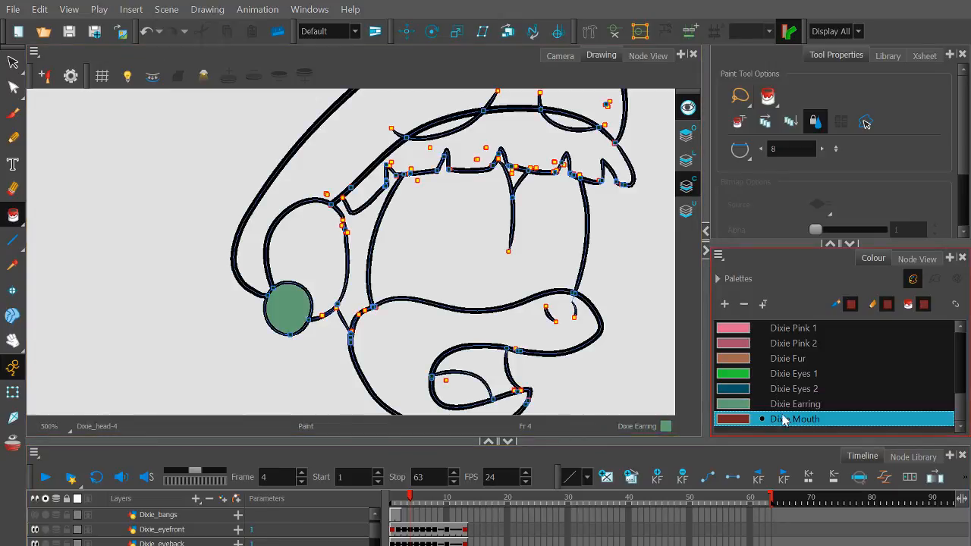
left_click(444, 374)
left_click(781, 345)
left_click(453, 390)
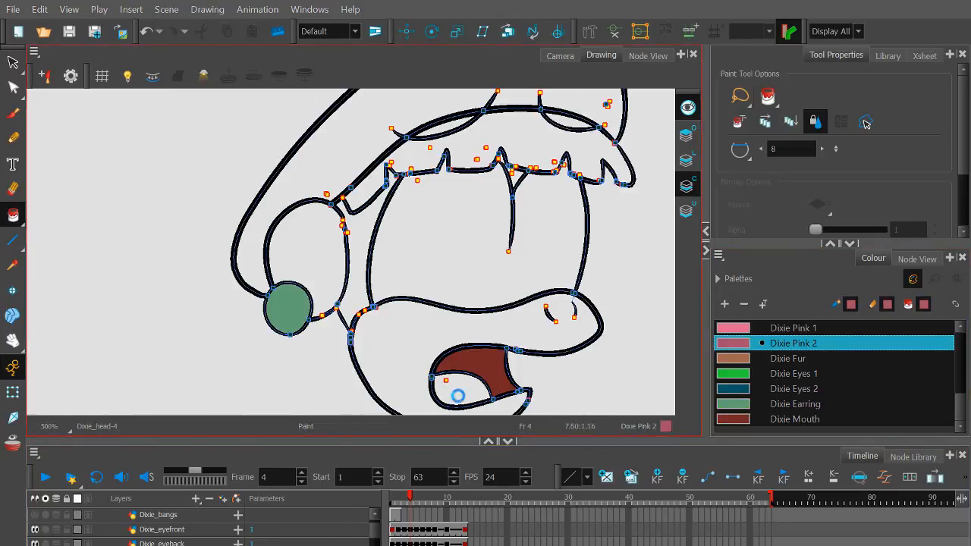
Fill the muzzle and ear of the frame 4 head with Dixie Skin.
scroll(758, 387, "up", 10)
scroll(762, 394, "down", 3)
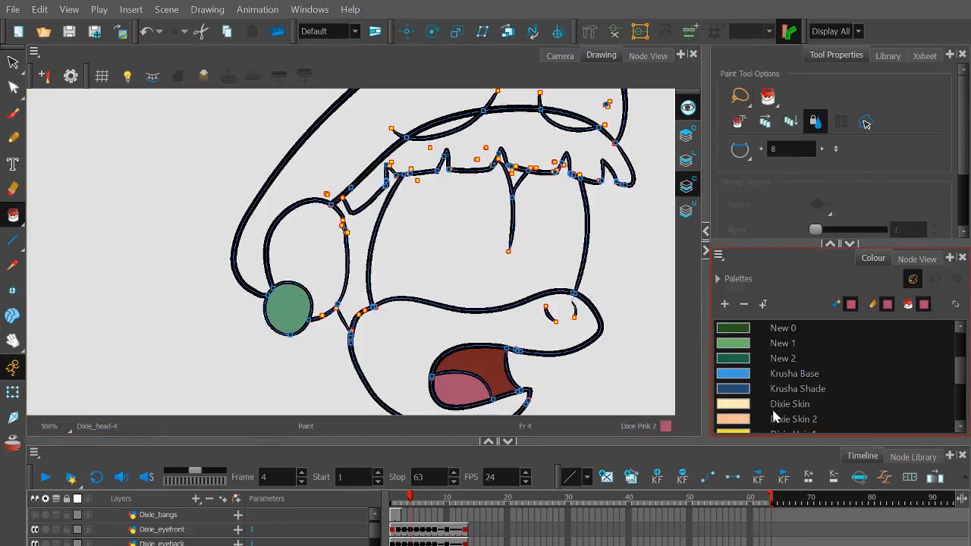
scroll(774, 402, "down", 1)
left_click(781, 361)
left_click(395, 332)
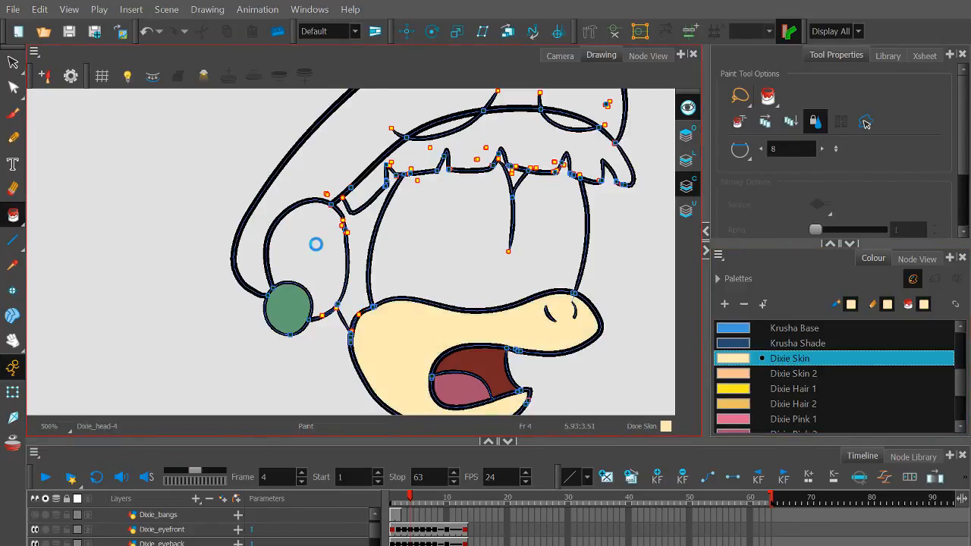
left_click(316, 243)
Fill the frame 4 fringe, including the areas enclosed by the two crease lines, with Dixie Hair 1.
left_click(782, 390)
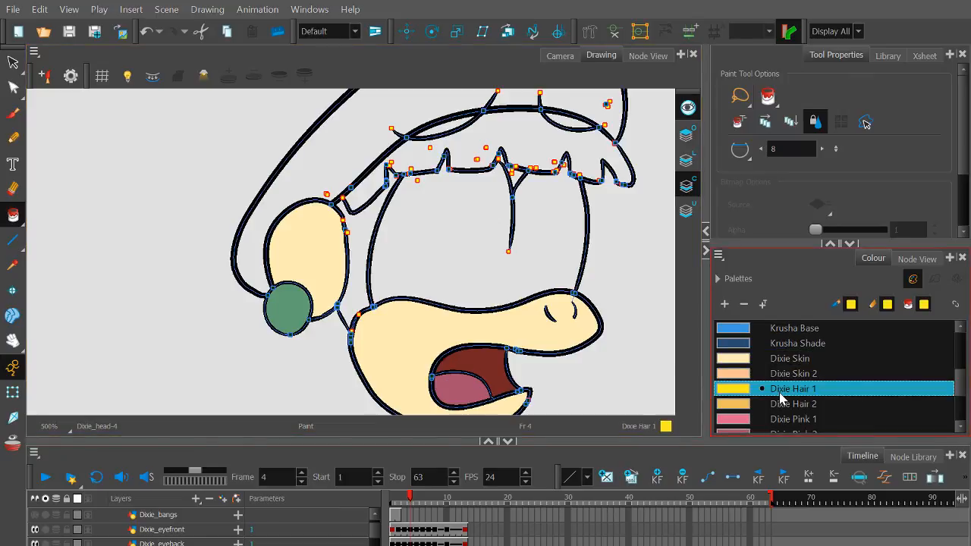
scroll(402, 174, "up", 2)
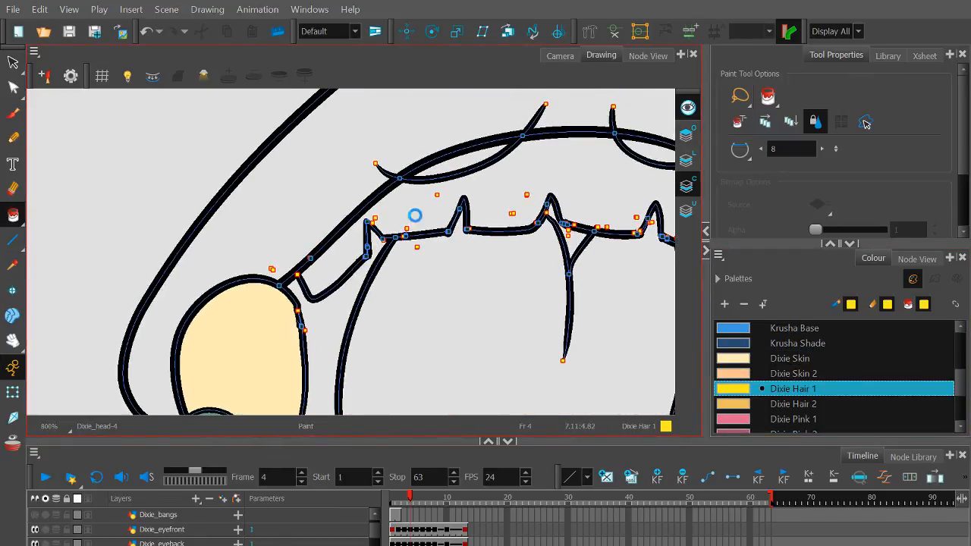
left_click(326, 261)
left_click_drag(455, 204, 342, 242)
left_click(355, 196)
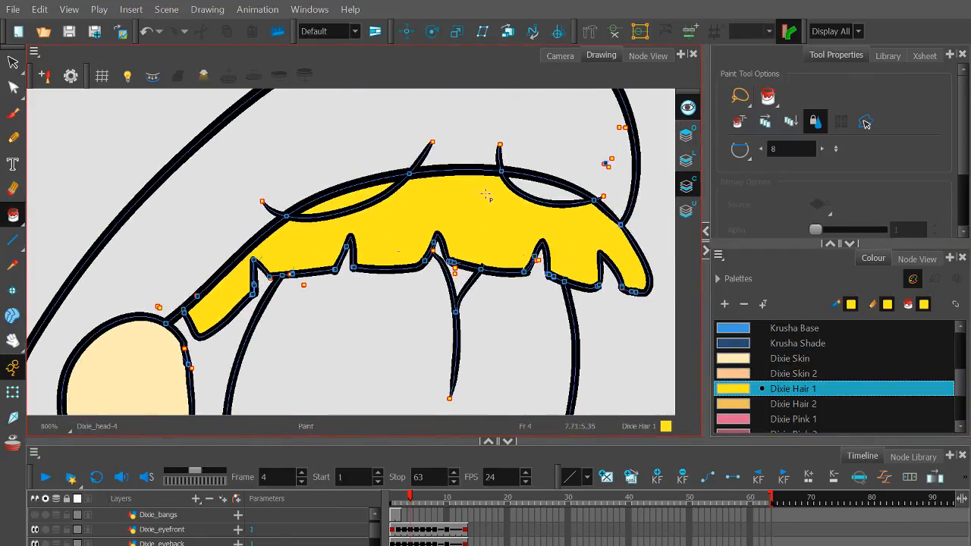
left_click(553, 195)
Fill the small gaps between the eyes below the frame 4 fringe with Dixie Fur.
scroll(782, 355, "up", 3)
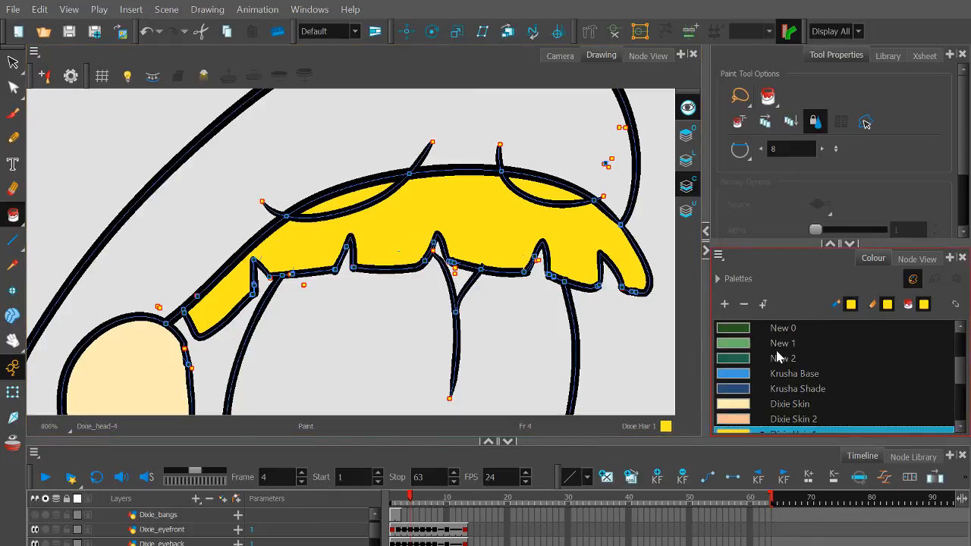
scroll(778, 358, "down", 3)
left_click(778, 363)
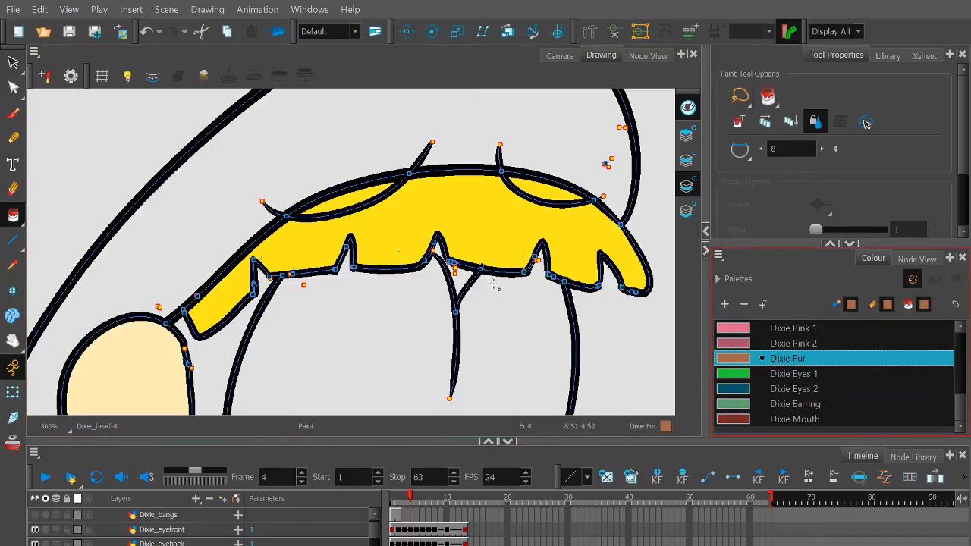
left_click(464, 278)
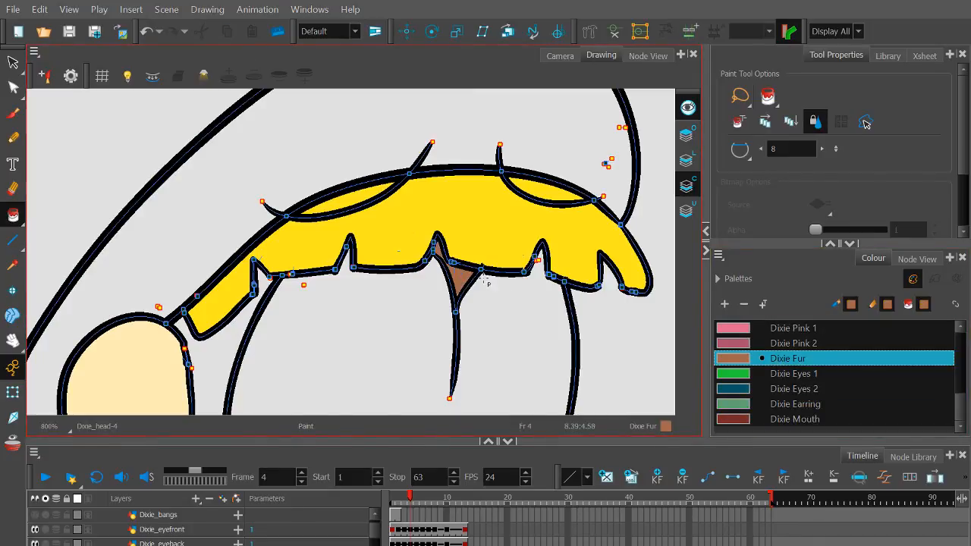
Fill the side of the frame 4 face between the ear and eye with Dixie Fur and the hat with Dixie Pink 1.
left_click(225, 359)
scroll(227, 359, "down", 4)
mouse_move(227, 360)
left_mouse_down()
mouse_move(248, 318)
mouse_move(288, 330)
mouse_move(292, 344)
left_mouse_up()
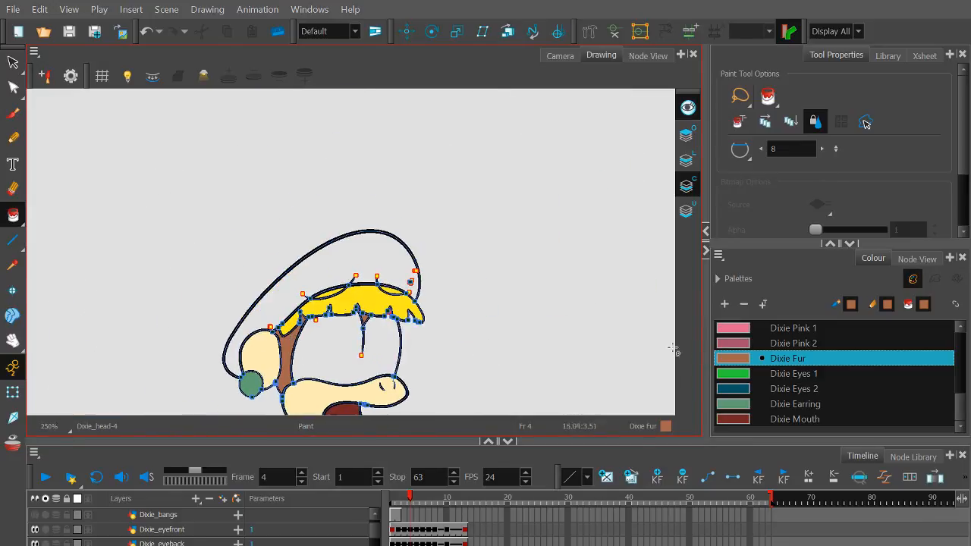
left_click(782, 328)
left_click(357, 250)
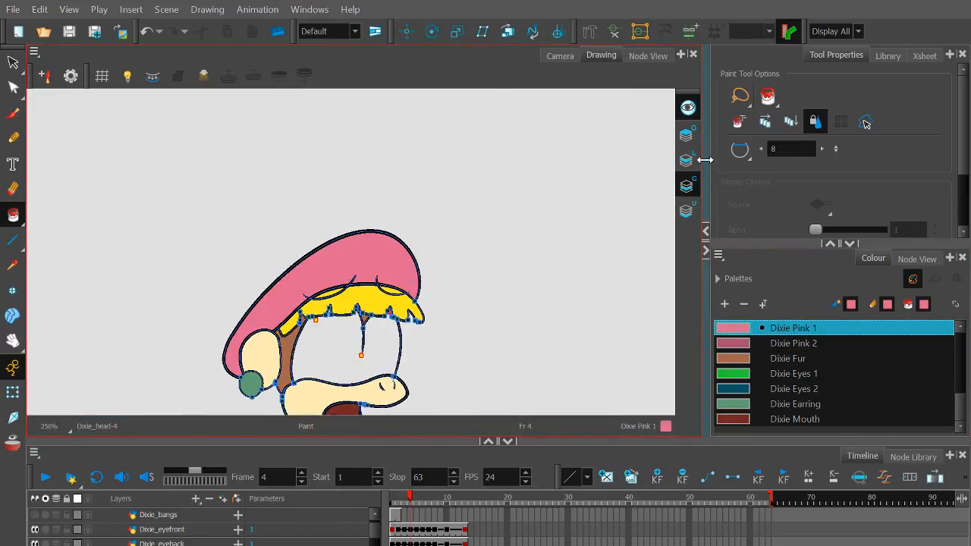
Fill the eye area of the frame 4 head with White and make the line art layer active.
scroll(799, 372, "up", 5)
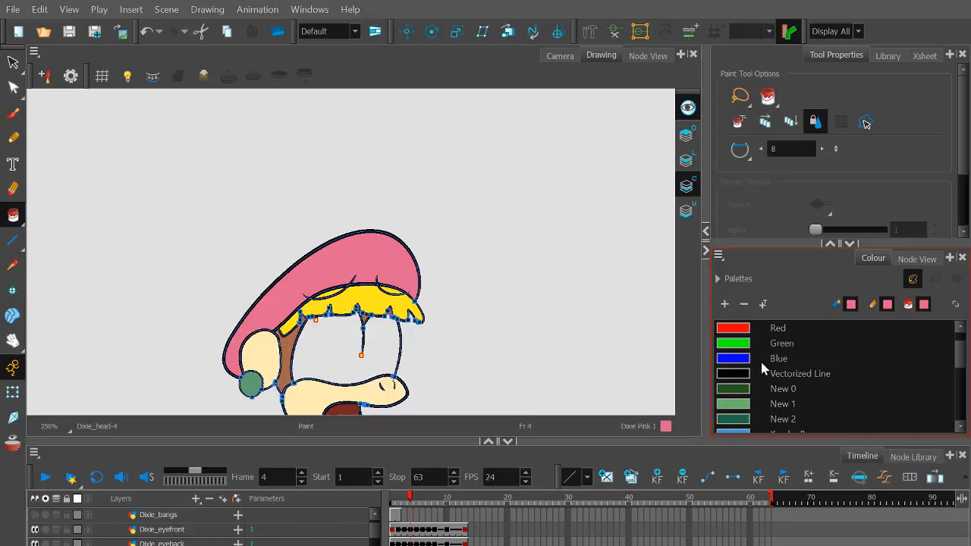
scroll(762, 363, "up", 1)
left_click(772, 347)
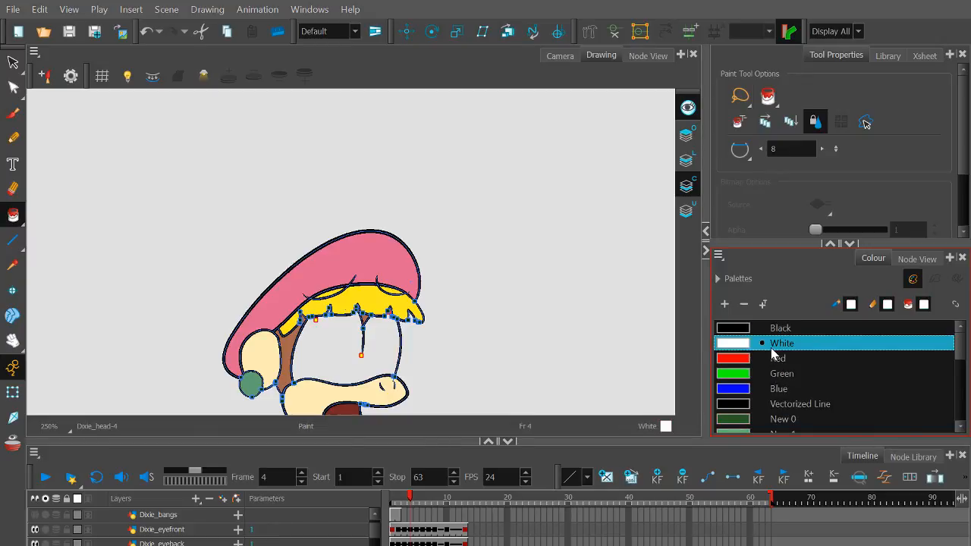
left_click(325, 362)
left_click(686, 160)
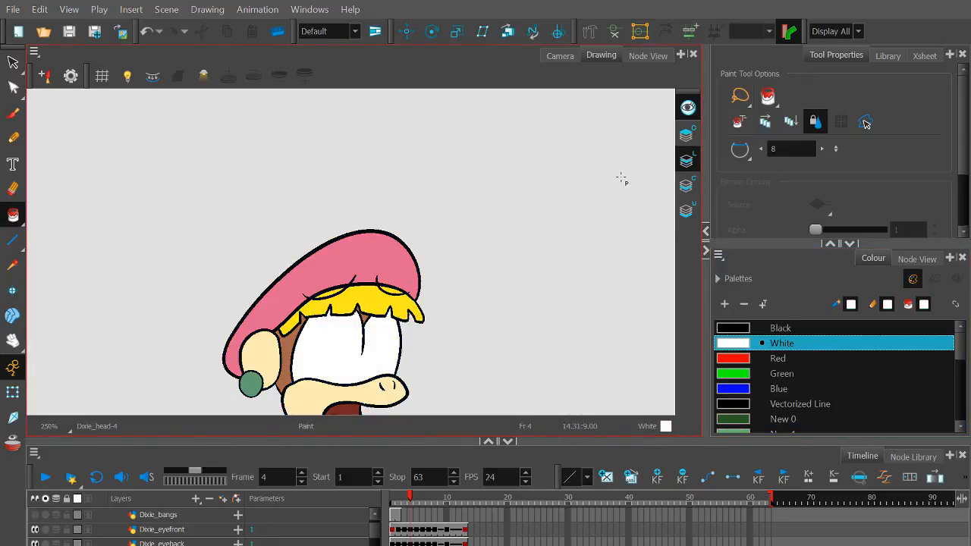
Play the animation on loop from frame 1 in the Camera view to review the coloured heads, and return to frame 1.
left_click(549, 55)
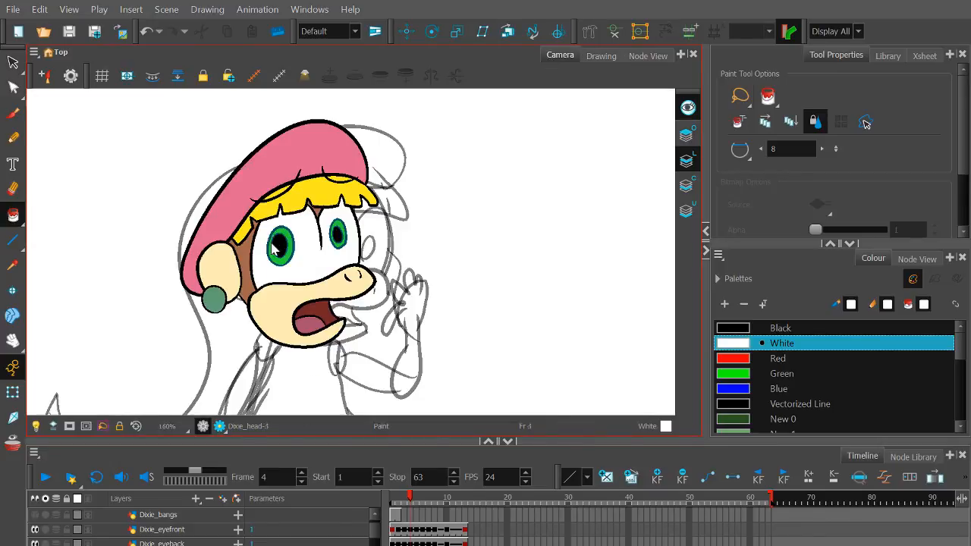
left_click_drag(410, 499, 364, 493)
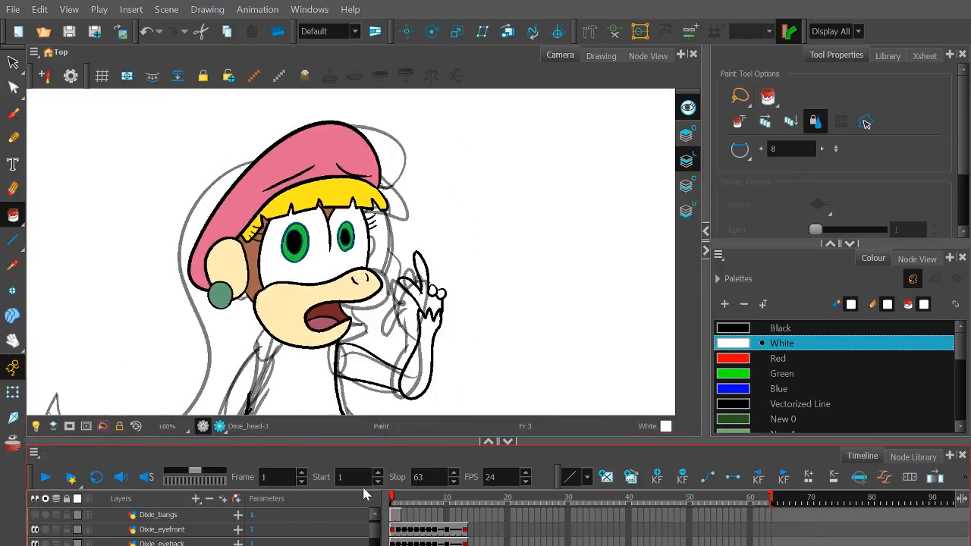
scroll(274, 220, "down", 2)
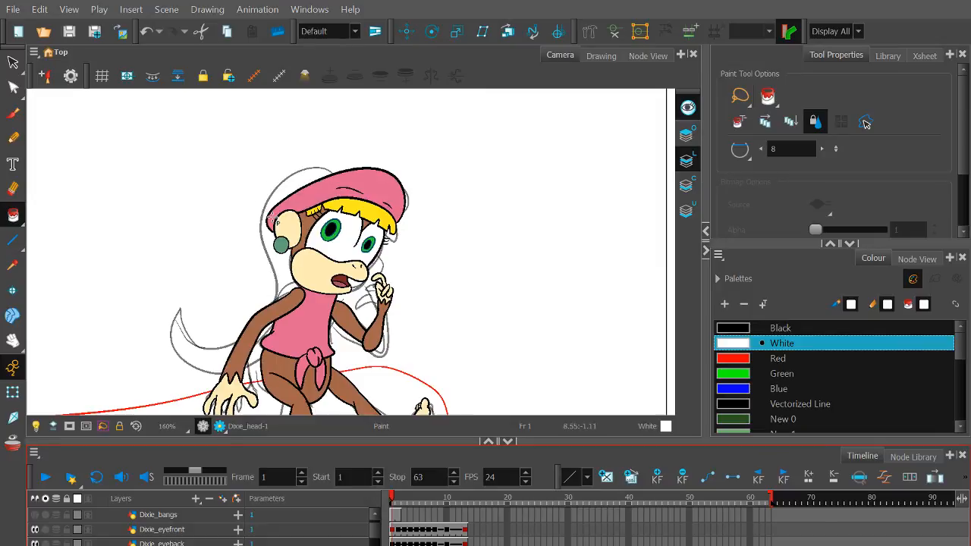
scroll(271, 226, "down", 3)
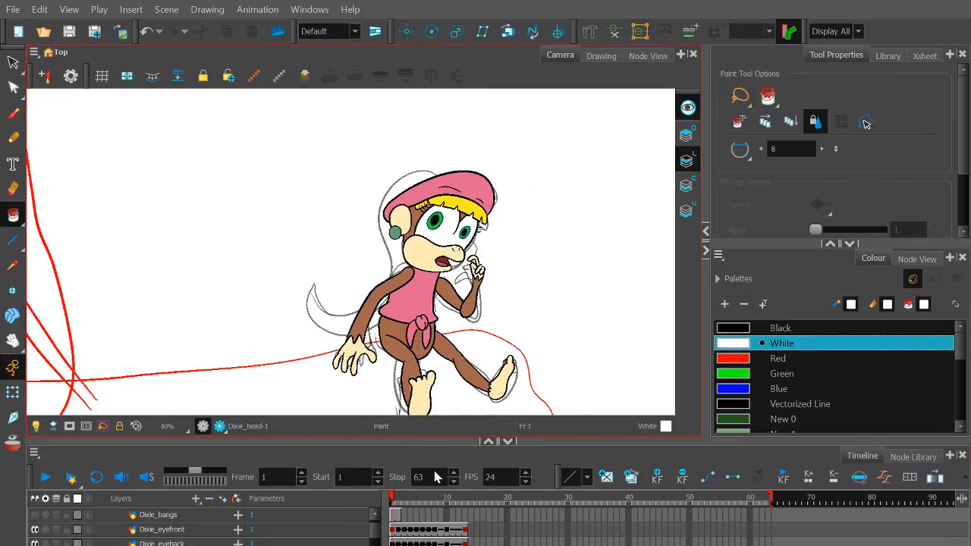
left_click(97, 476)
left_click(45, 477)
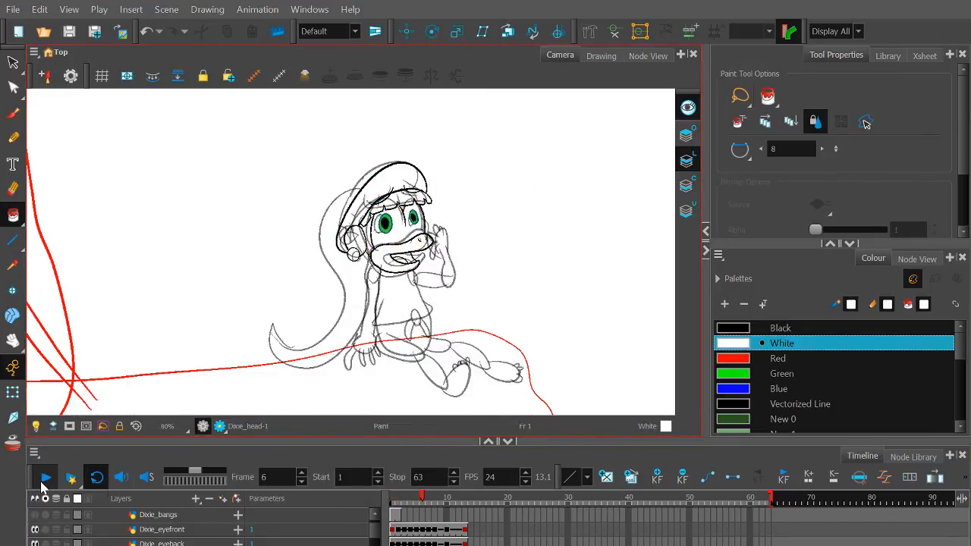
left_click(390, 500)
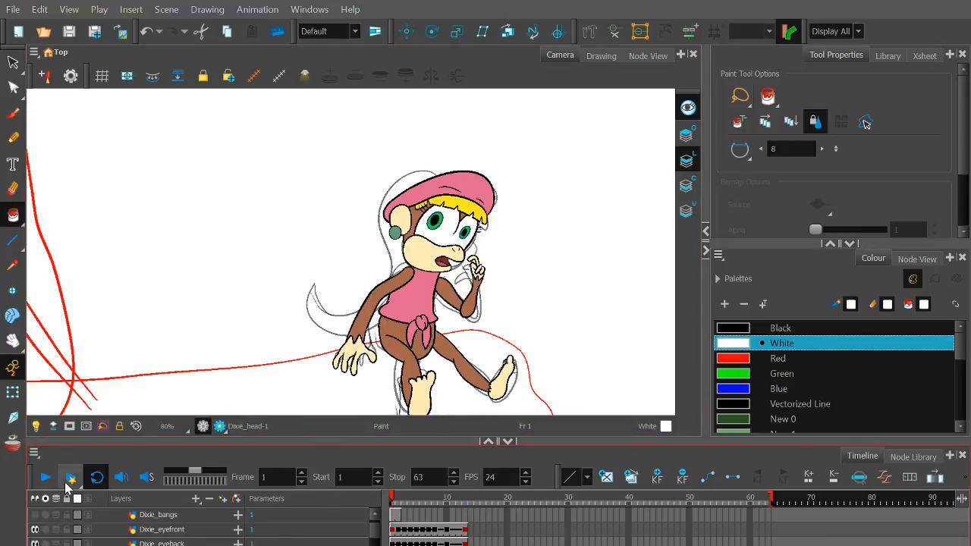
mouse_move(393, 501)
left_mouse_down()
mouse_move(419, 500)
mouse_move(390, 501)
left_mouse_up()
left_click(45, 477)
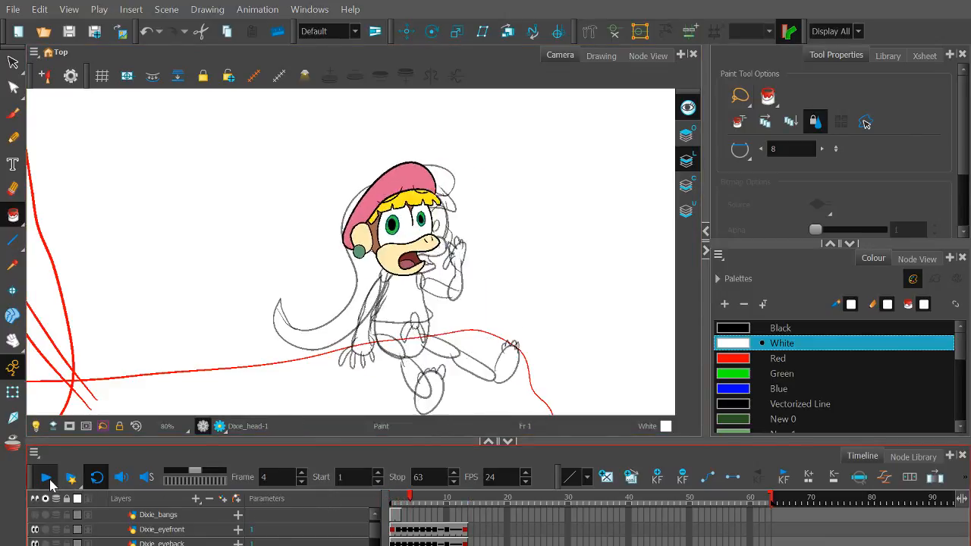
left_click(390, 501)
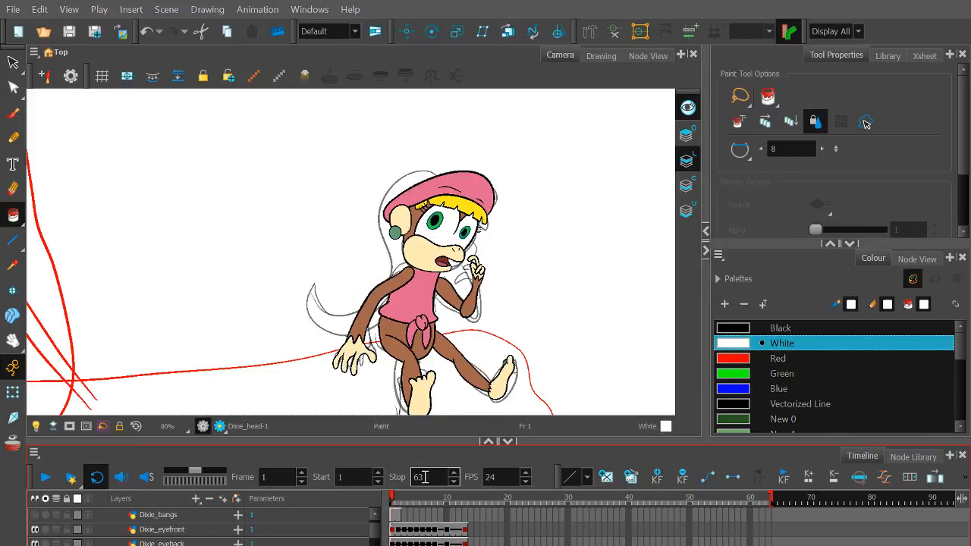